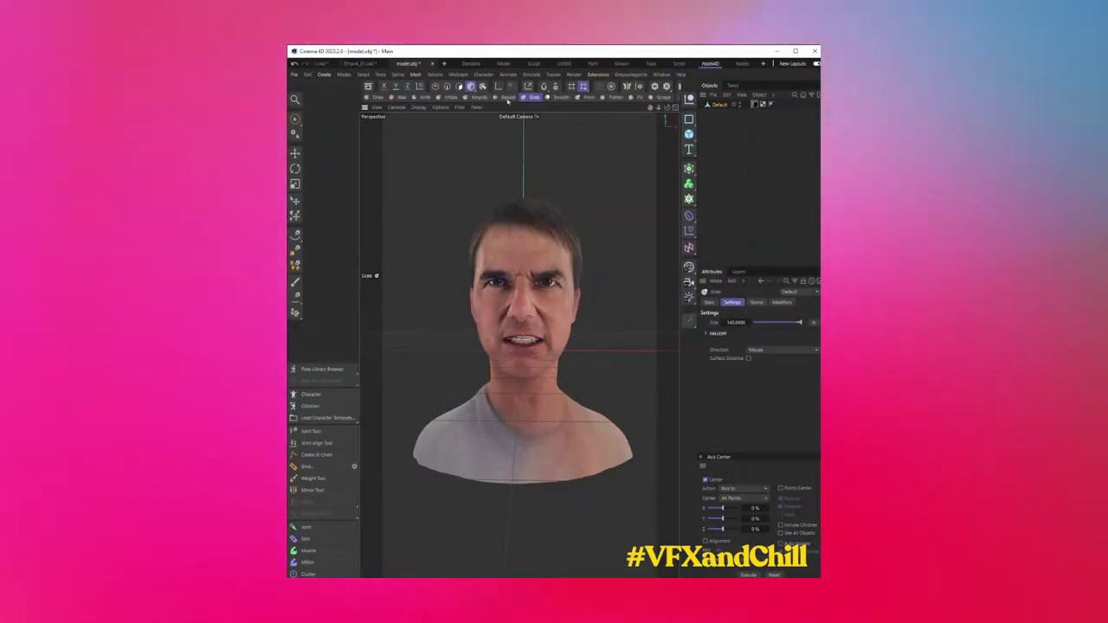
# Step: Increase the Madder pose strength in the TomFace object's Pose Morph tag
pyautogui.keyDown('alt'); pyautogui.moveTo(539, 336); pyautogui.dragTo(406, 341); pyautogui.keyUp('alt')
pyautogui.keyDown('alt'); pyautogui.moveTo(576, 320); pyautogui.dragTo(492, 313, button='middle'); pyautogui.keyUp('alt')
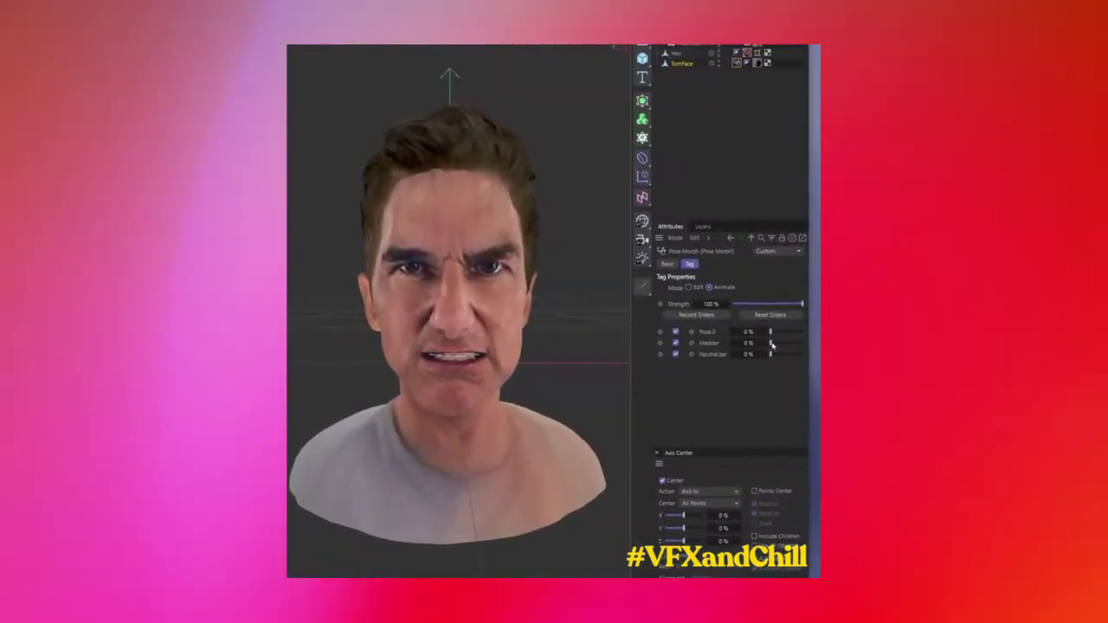
pyautogui.moveTo(772, 344); pyautogui.dragTo(805, 344)
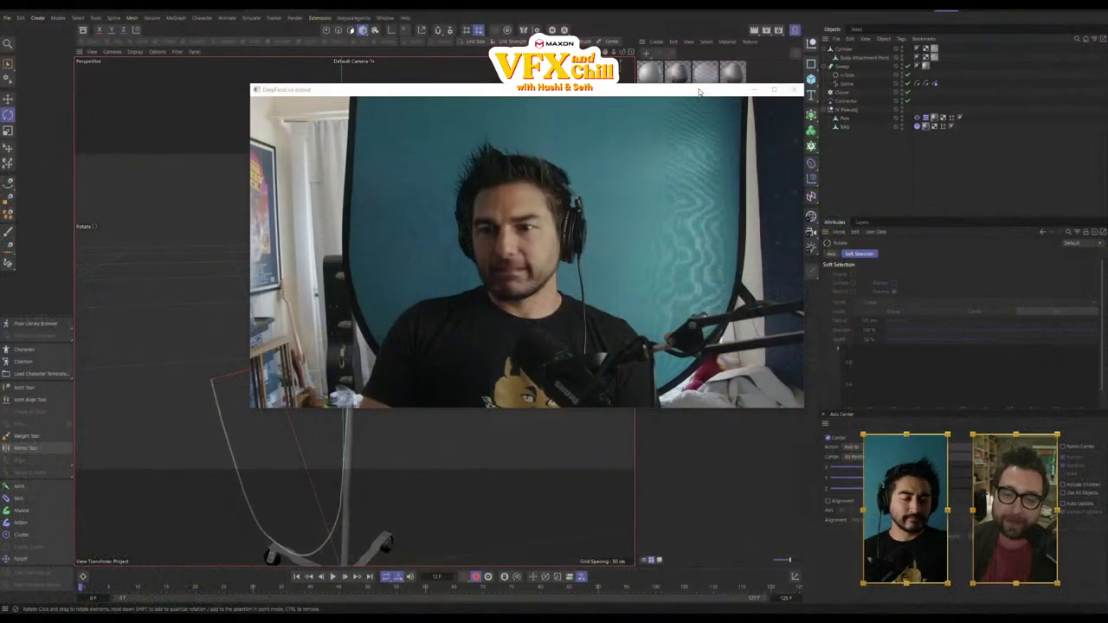
# Step: Move the DeepFaceLive output window aside to clear the Cinema 4D viewport
pyautogui.moveTo(700, 91); pyautogui.dragTo(615, 110)
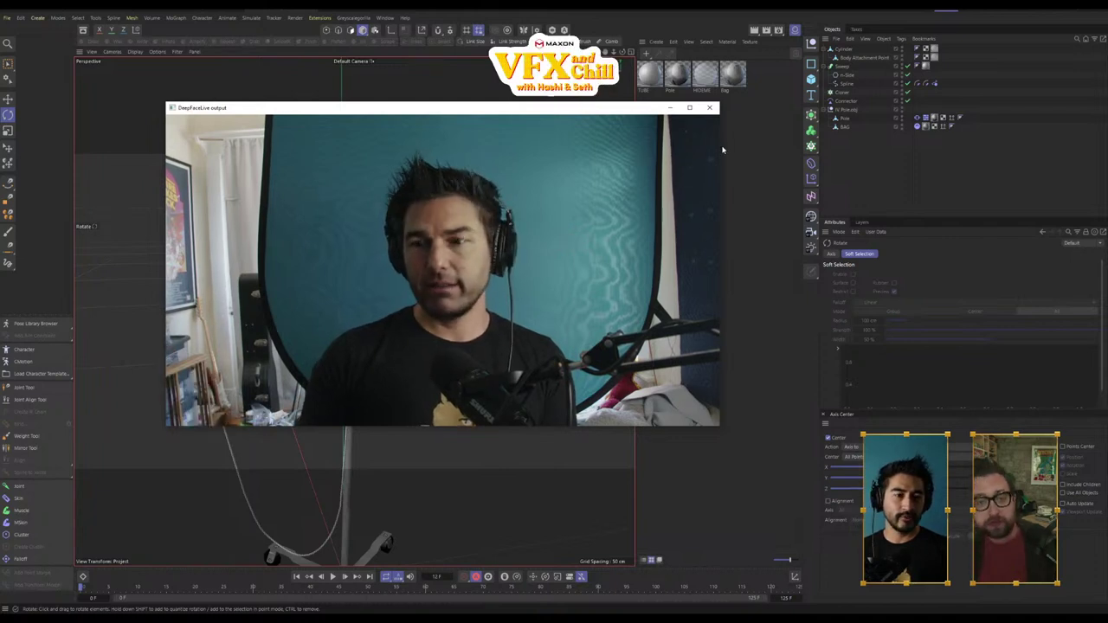
pyautogui.moveTo(515, 107); pyautogui.dragTo(414, 57)
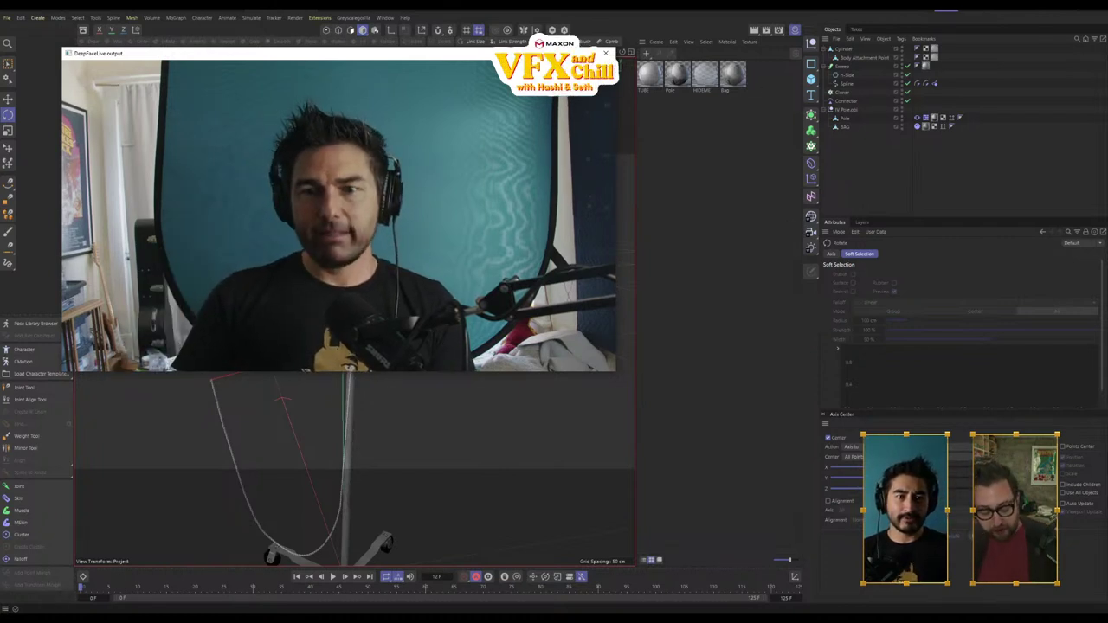
pyautogui.moveTo(338, 53); pyautogui.dragTo(349, 59)
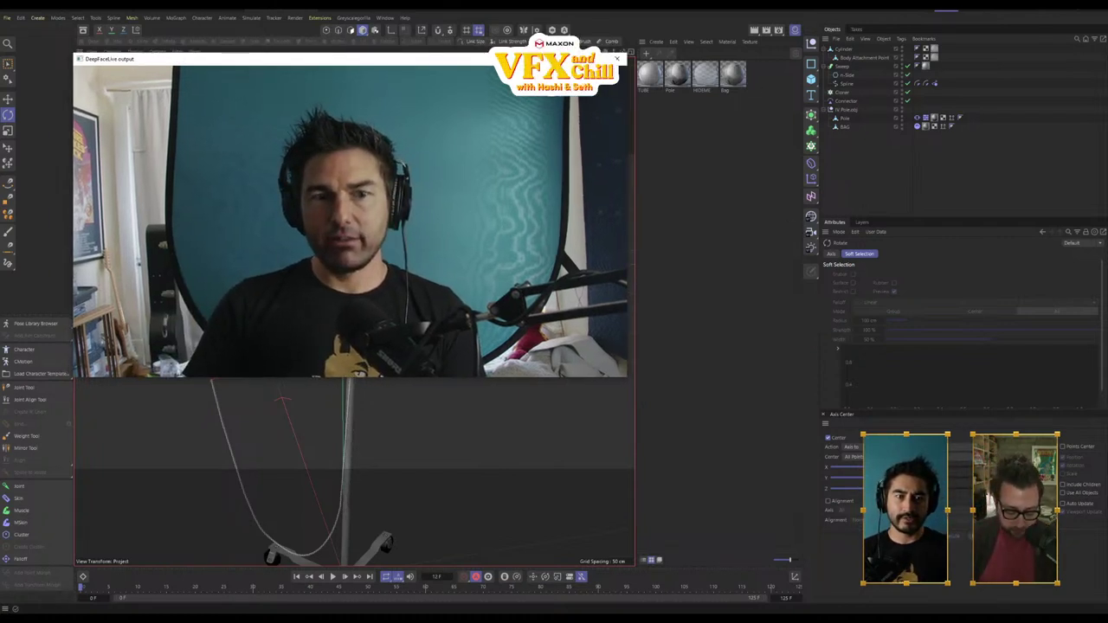
pyautogui.moveTo(518, 59); pyautogui.dragTo(856, 135)
# Step: Switch to SplitCam, activate the Scene 3 display capture, and minimize SplitCam, moving the DeepFaceLive output window clear of the viewport
pyautogui.hotkey('alt', 'Tab')
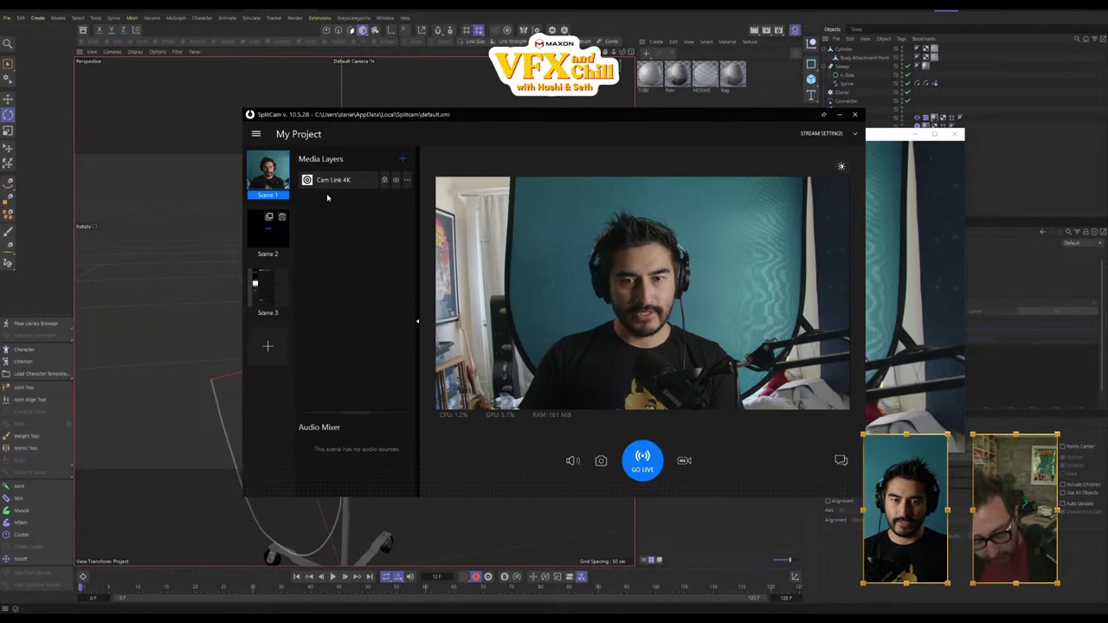
pyautogui.moveTo(294, 120); pyautogui.dragTo(262, 132)
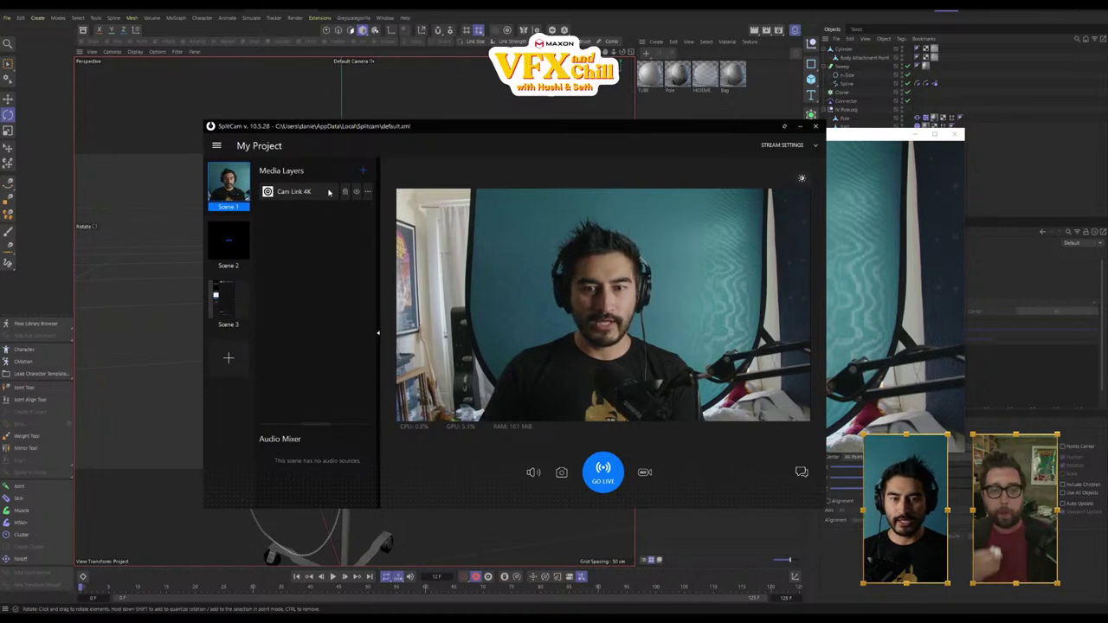
pyautogui.click(234, 302)
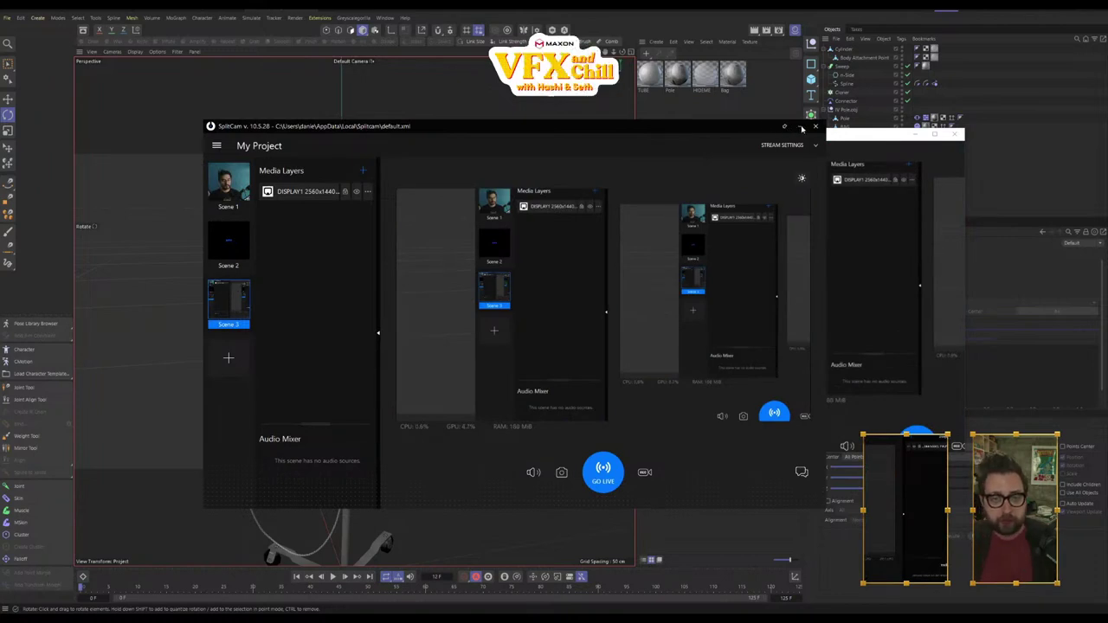
pyautogui.click(801, 128)
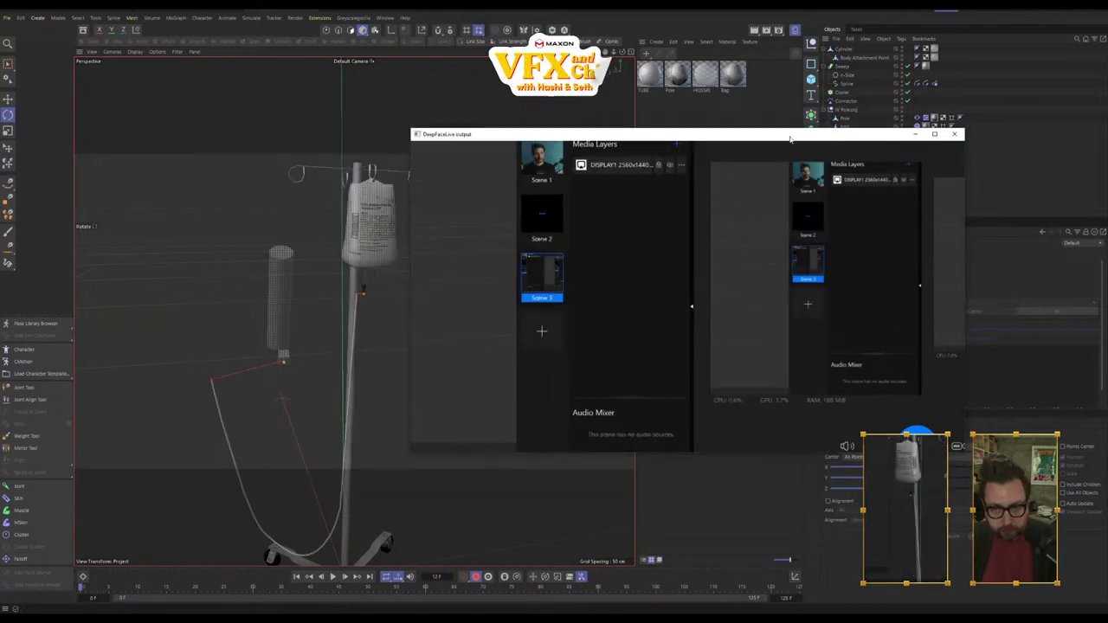
pyautogui.moveTo(790, 139); pyautogui.dragTo(970, 121)
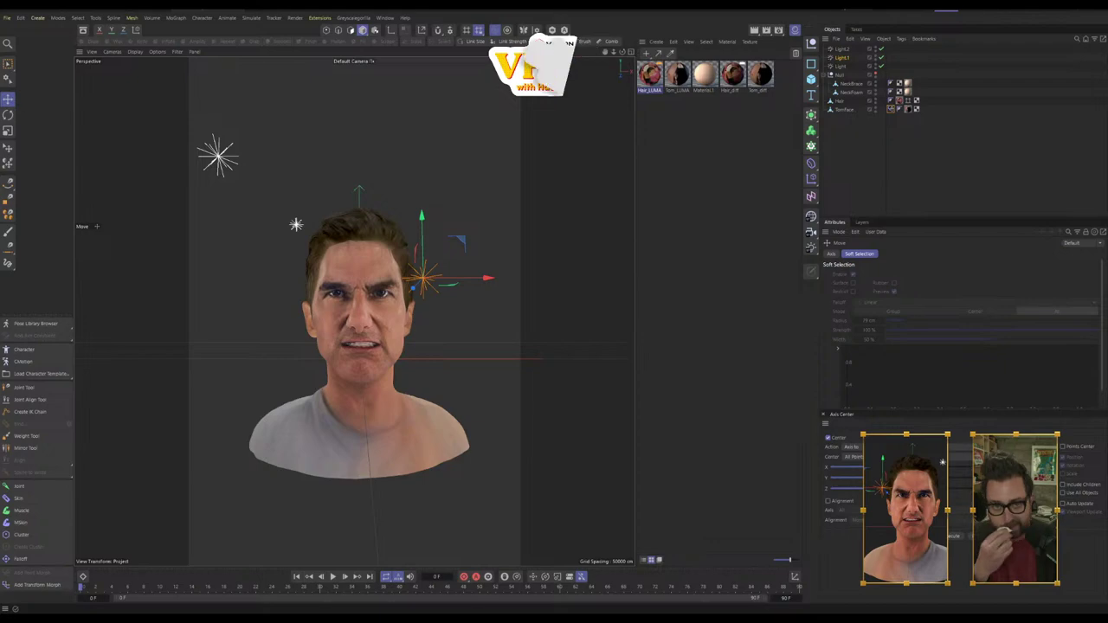
# Step: Dock Cinema 4D on one half of the screen and bring up DeepFaceLive with its output window on the other half
pyautogui.moveTo(762, 5); pyautogui.dragTo(0, 26)
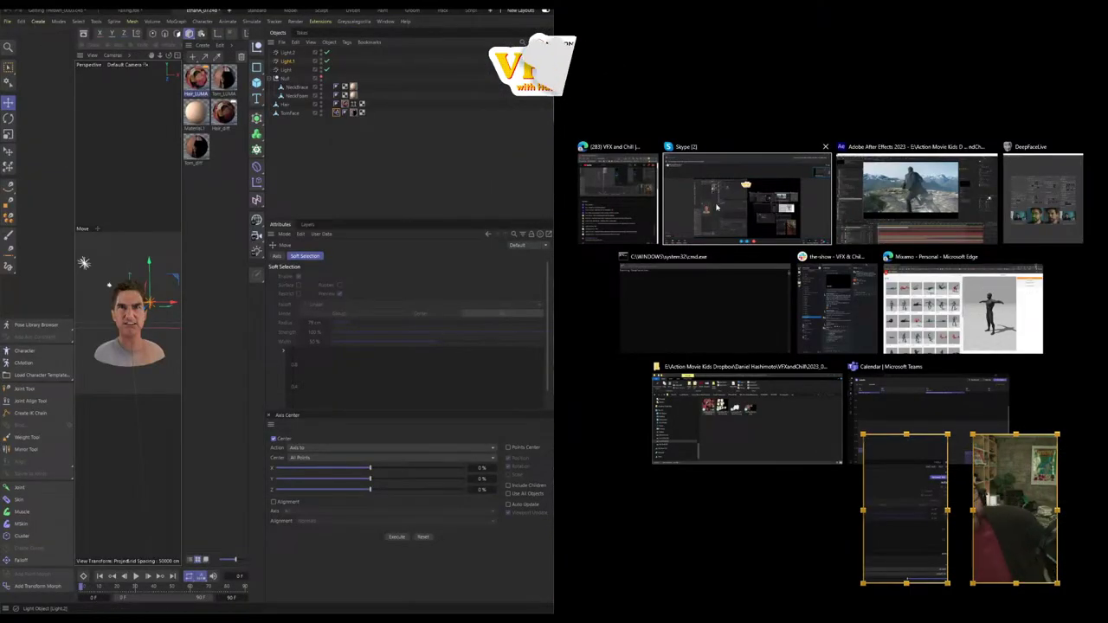
pyautogui.click(1053, 192)
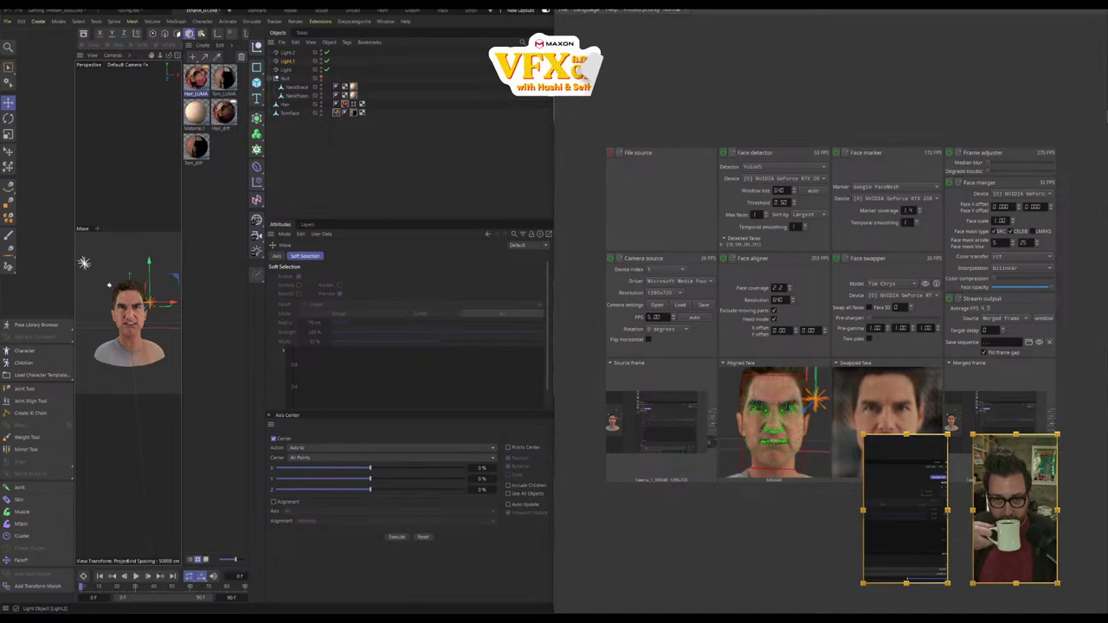
pyautogui.hotkey('alt', 'Tab')
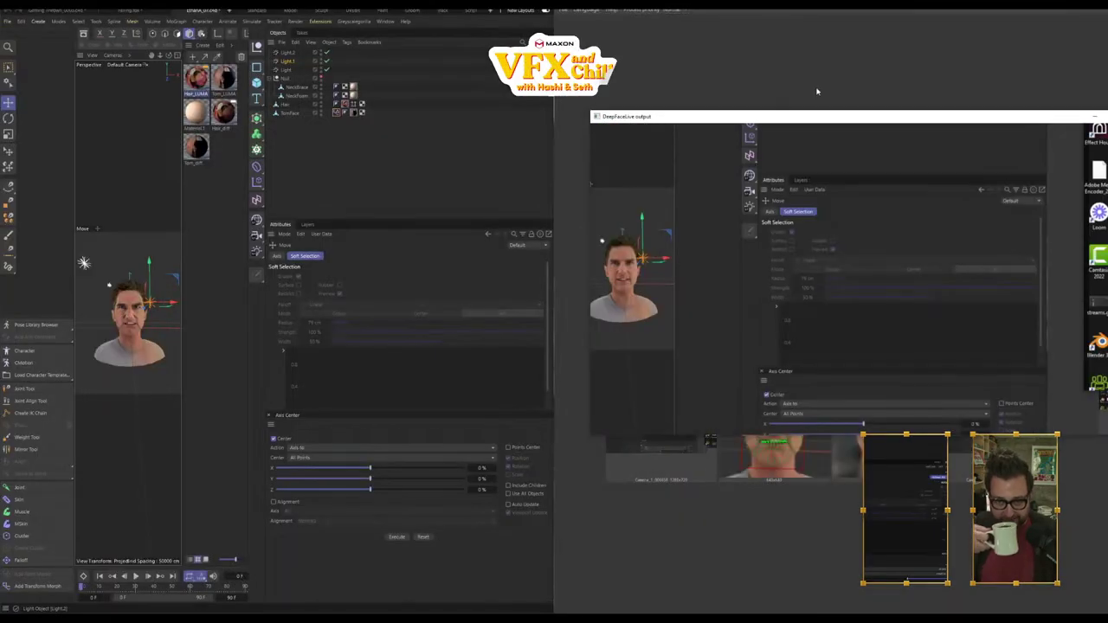
pyautogui.moveTo(727, 116); pyautogui.dragTo(788, 123)
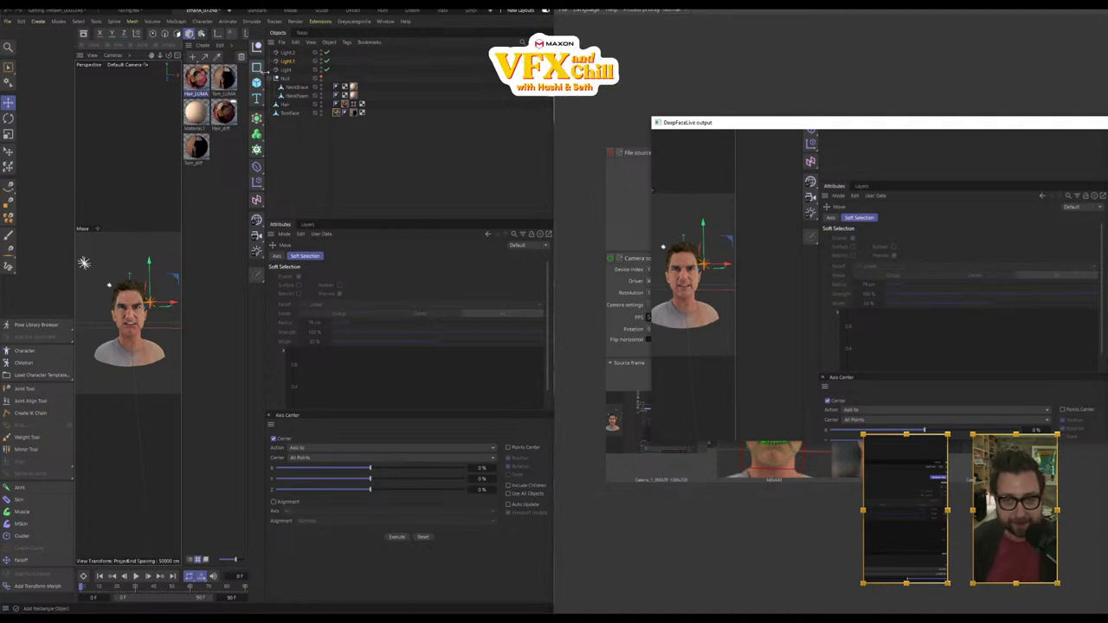
# Step: Shrink the Object and Attribute managers and close the Material Manager so the viewport shows the whole bust
pyautogui.moveTo(265, 73); pyautogui.dragTo(475, 79)
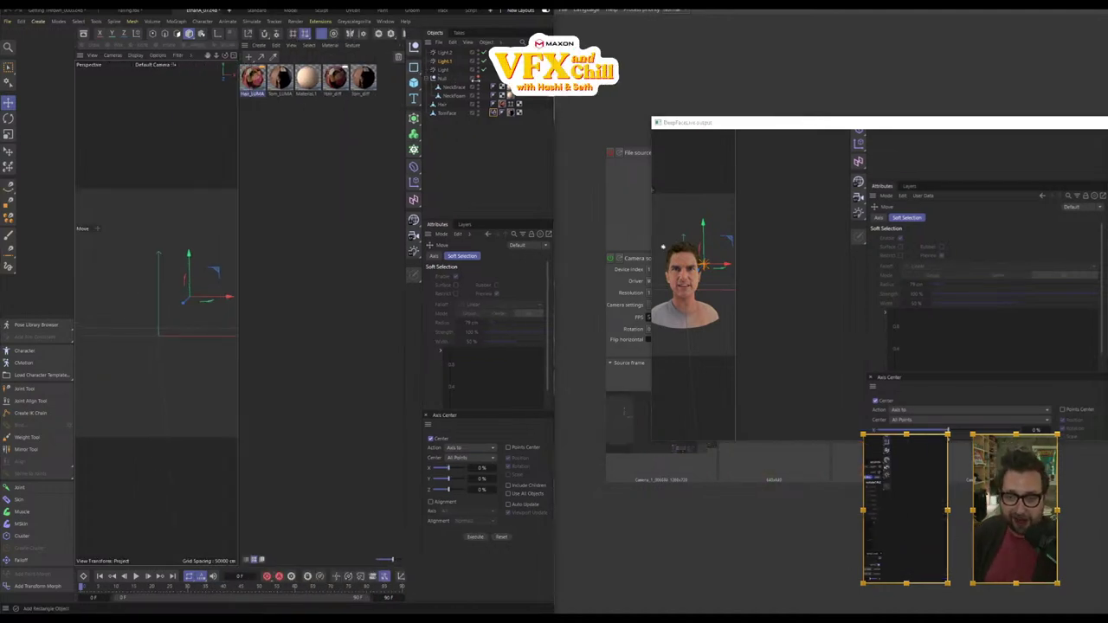
pyautogui.rightClick(339, 58)
pyautogui.click(249, 45)
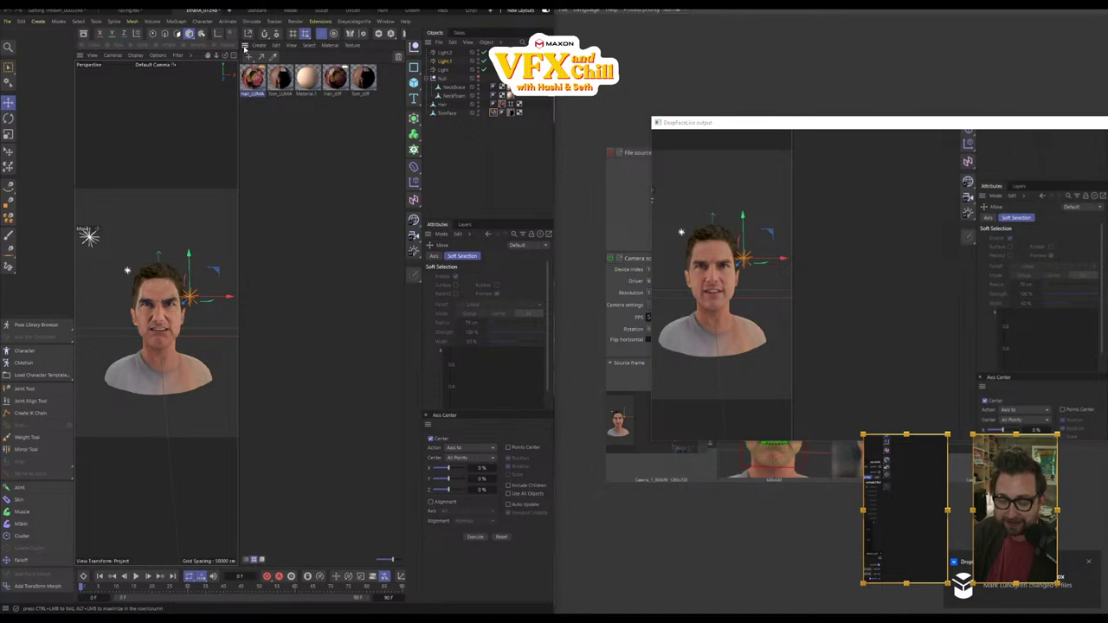
pyautogui.click(249, 45)
pyautogui.click(275, 232)
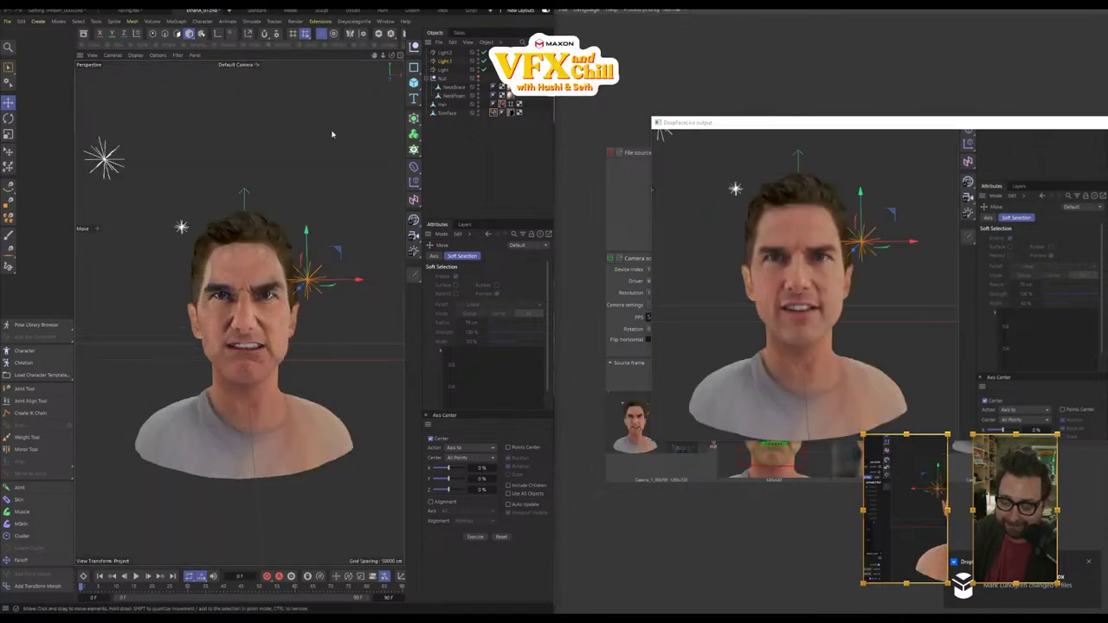
# Step: Place the DeepFaceLive output beside the viewport and examine how the swapped face follows different viewing angles and distances
pyautogui.moveTo(765, 126); pyautogui.dragTo(709, 163)
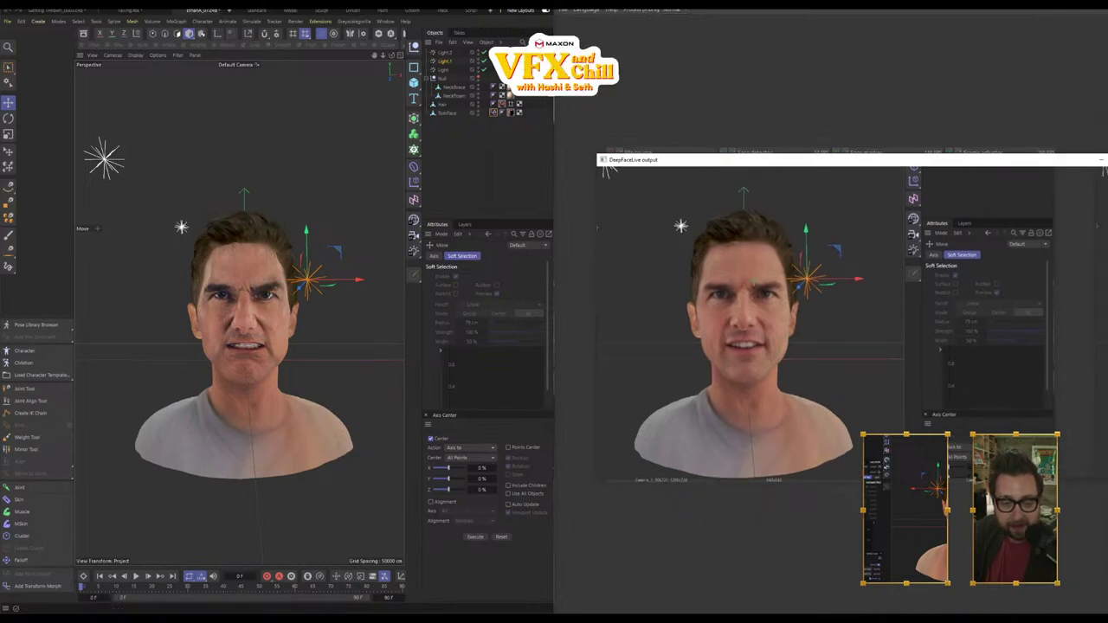
pyautogui.keyDown('alt'); pyautogui.moveTo(299, 365); pyautogui.dragTo(320, 372); pyautogui.keyUp('alt')
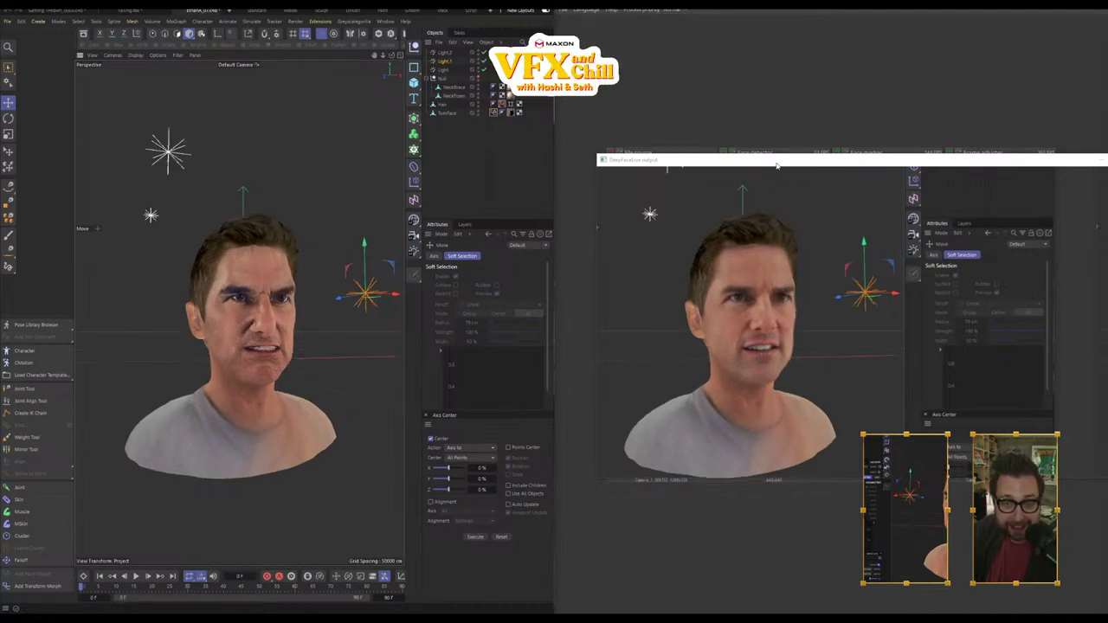
pyautogui.moveTo(777, 164)
pyautogui.mouseDown()
pyautogui.moveTo(766, 117)
pyautogui.moveTo(771, 172)
pyautogui.mouseUp()
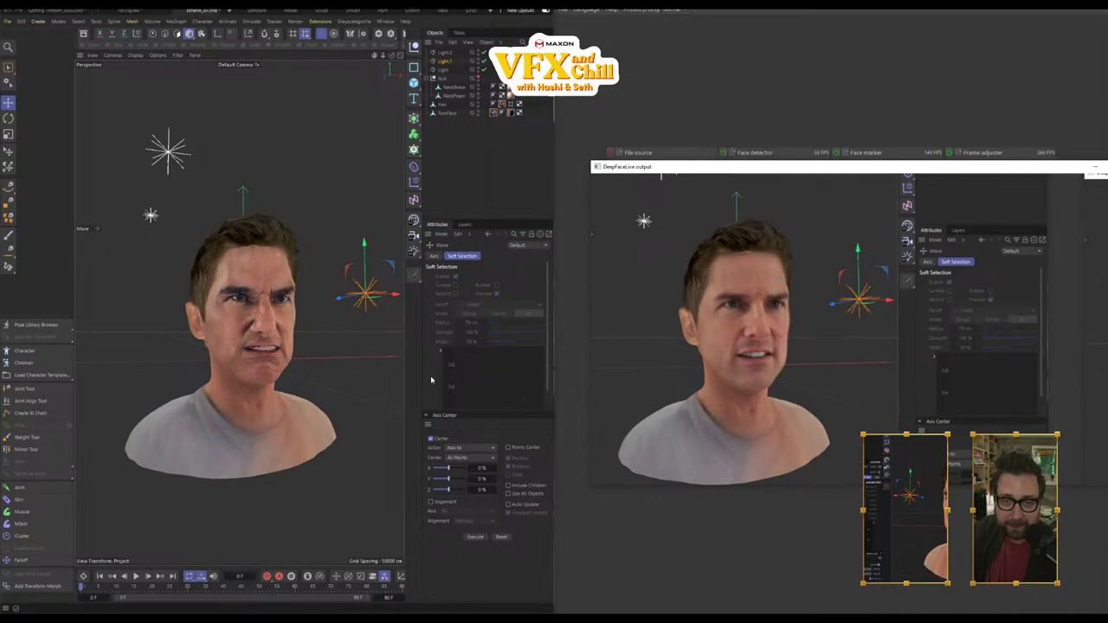
pyautogui.keyDown('alt'); pyautogui.moveTo(312, 396); pyautogui.dragTo(292, 391); pyautogui.keyUp('alt')
pyautogui.scroll(5, 293, 391)
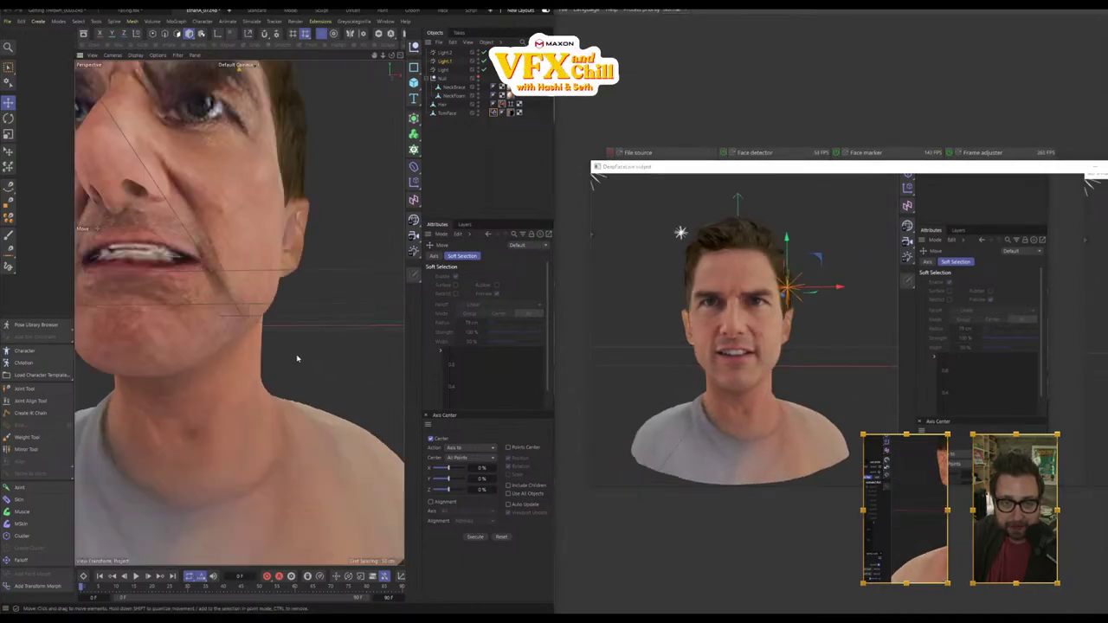
pyautogui.scroll(-5, 297, 359)
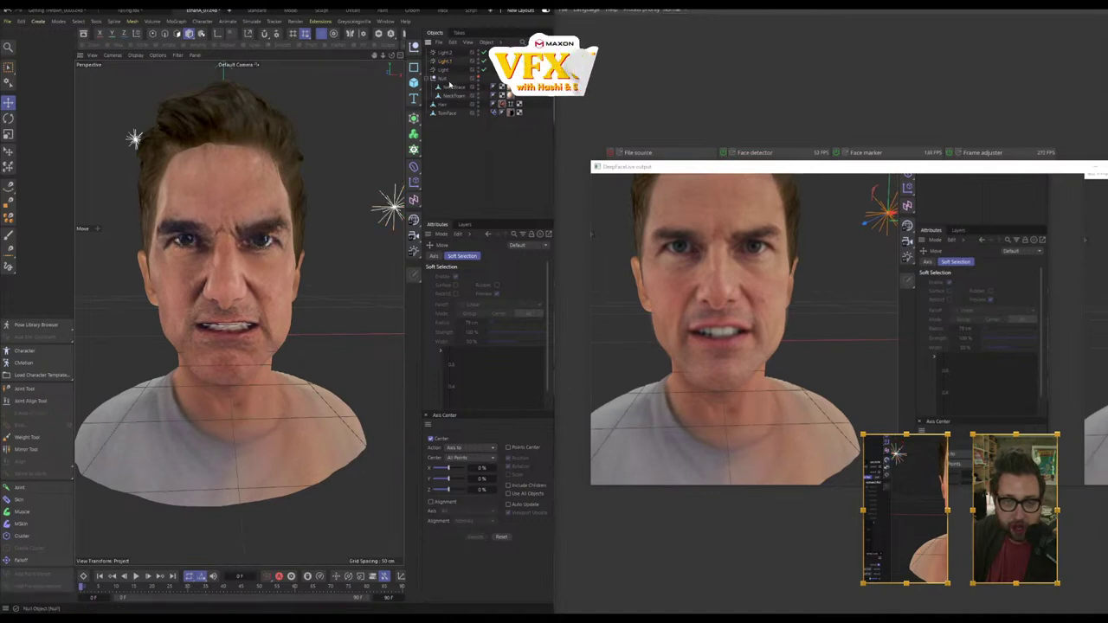
# Step: In TomFace's Pose Morph tag, raise the Madder pose to 100% strength, then lower it to about half
pyautogui.click(494, 114)
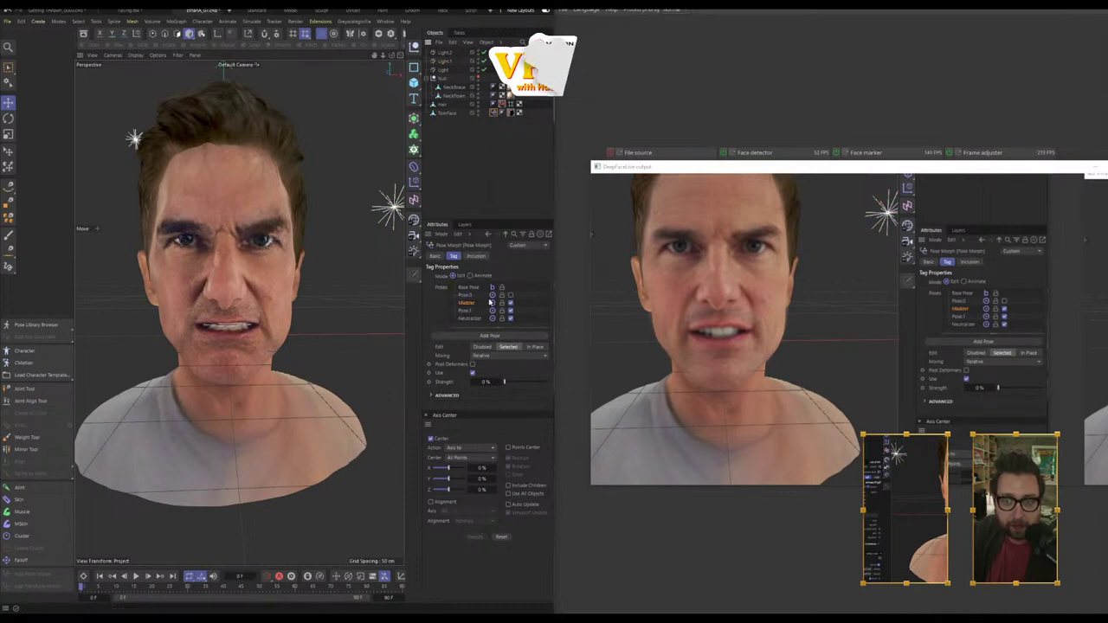
pyautogui.moveTo(506, 382); pyautogui.dragTo(563, 387)
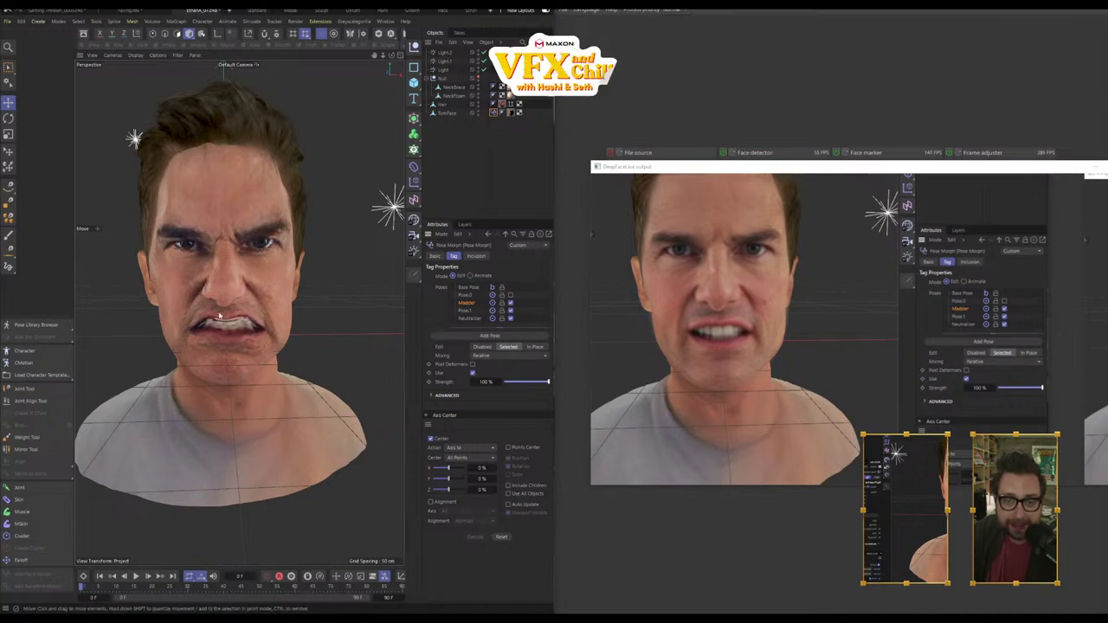
pyautogui.keyDown('alt'); pyautogui.moveTo(238, 364); pyautogui.dragTo(237, 338); pyautogui.keyUp('alt')
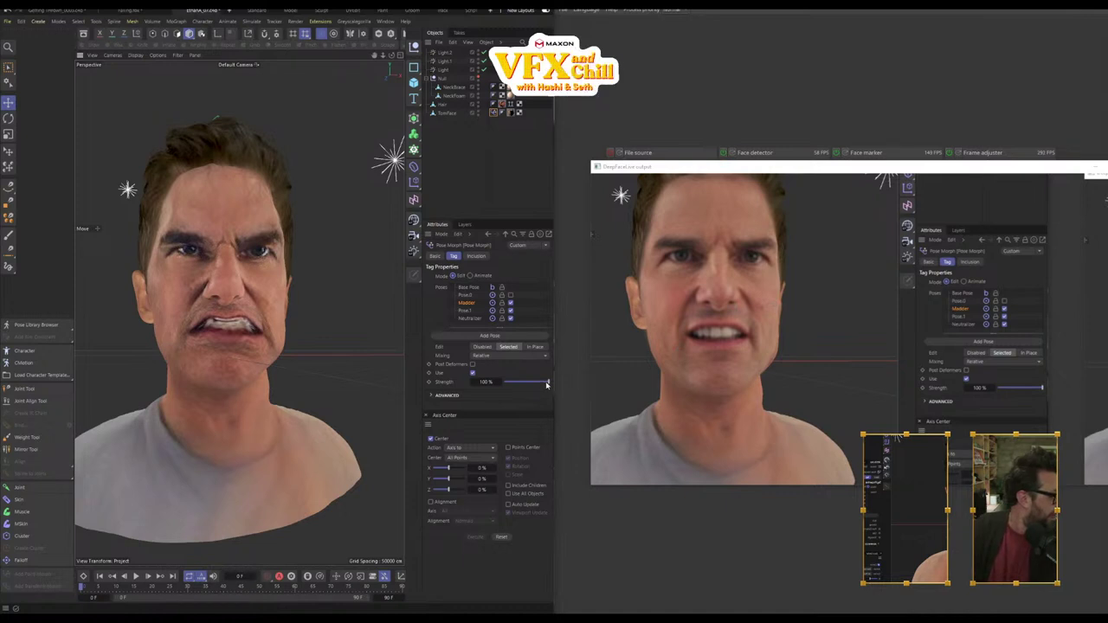
pyautogui.moveTo(532, 385)
pyautogui.mouseDown()
pyautogui.moveTo(498, 392)
pyautogui.moveTo(578, 393)
pyautogui.moveTo(525, 400)
pyautogui.mouseUp()
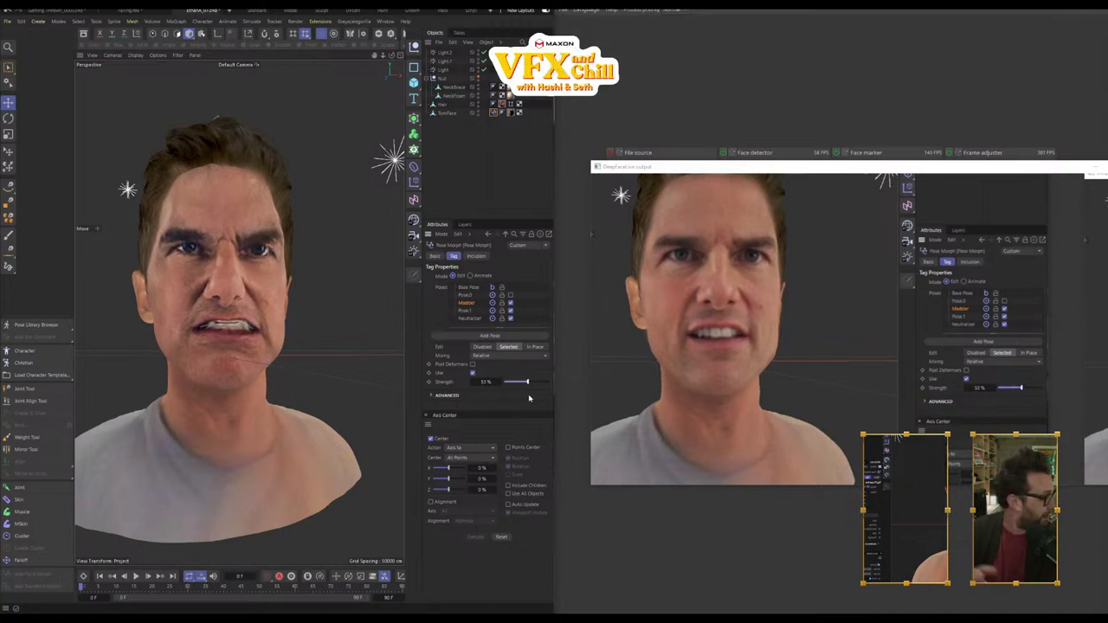
# Step: Set the Neutralizer pose strength to about 88% and inspect the face from several angles
pyautogui.click(467, 296)
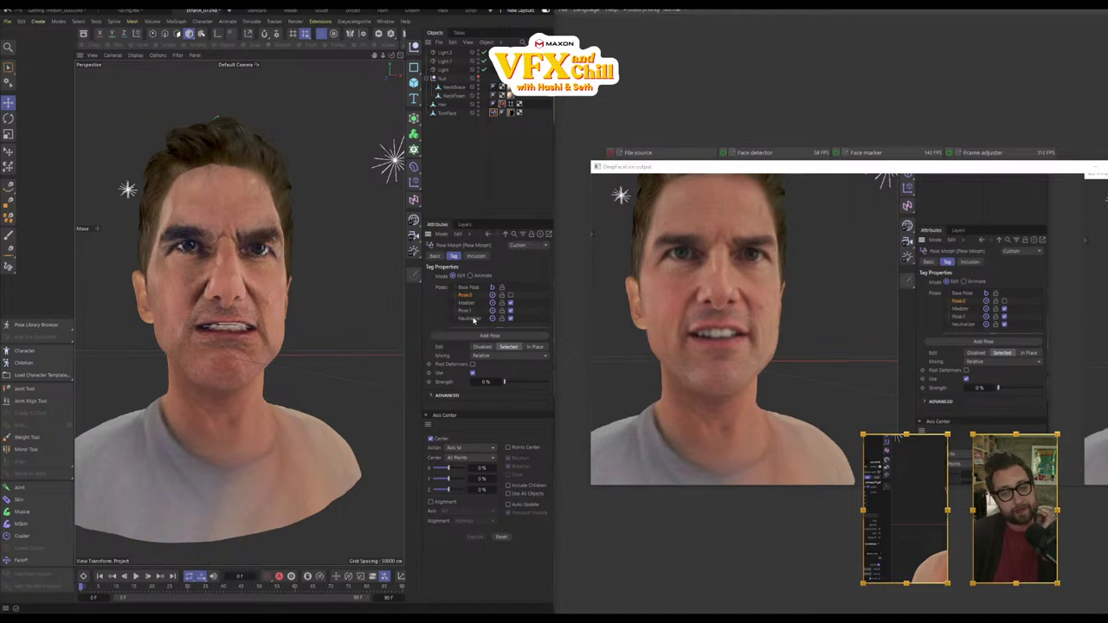
pyautogui.moveTo(509, 379); pyautogui.dragTo(544, 384)
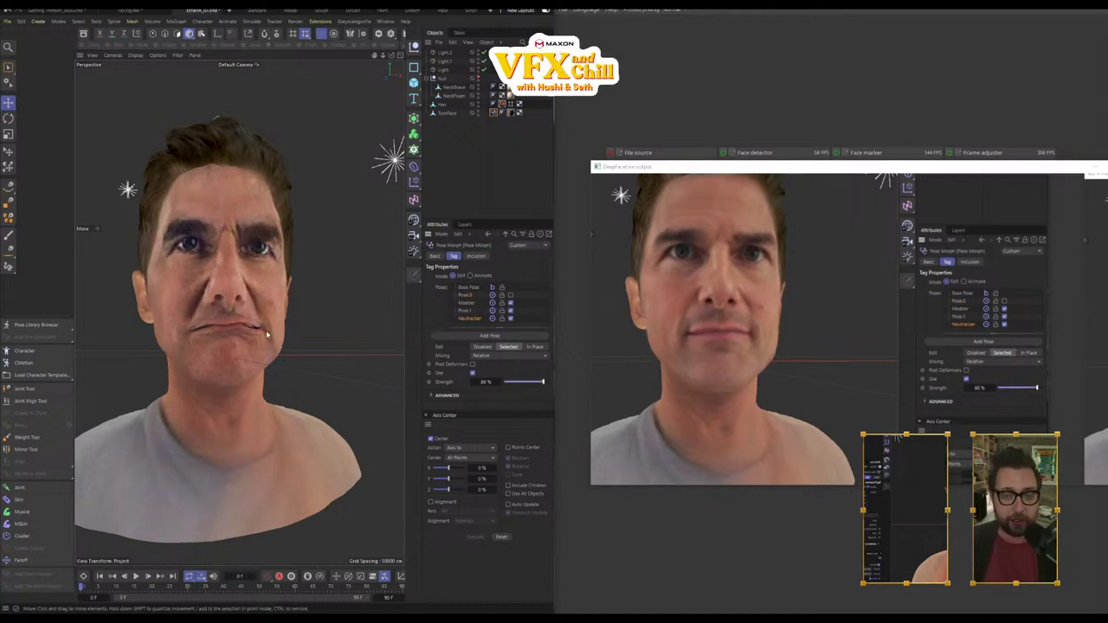
pyautogui.moveTo(266, 332)
pyautogui.keyDown('alt'); pyautogui.mouseDown()
pyautogui.moveTo(240, 355)
pyautogui.moveTo(245, 327)
pyautogui.mouseUp(); pyautogui.keyUp('alt')
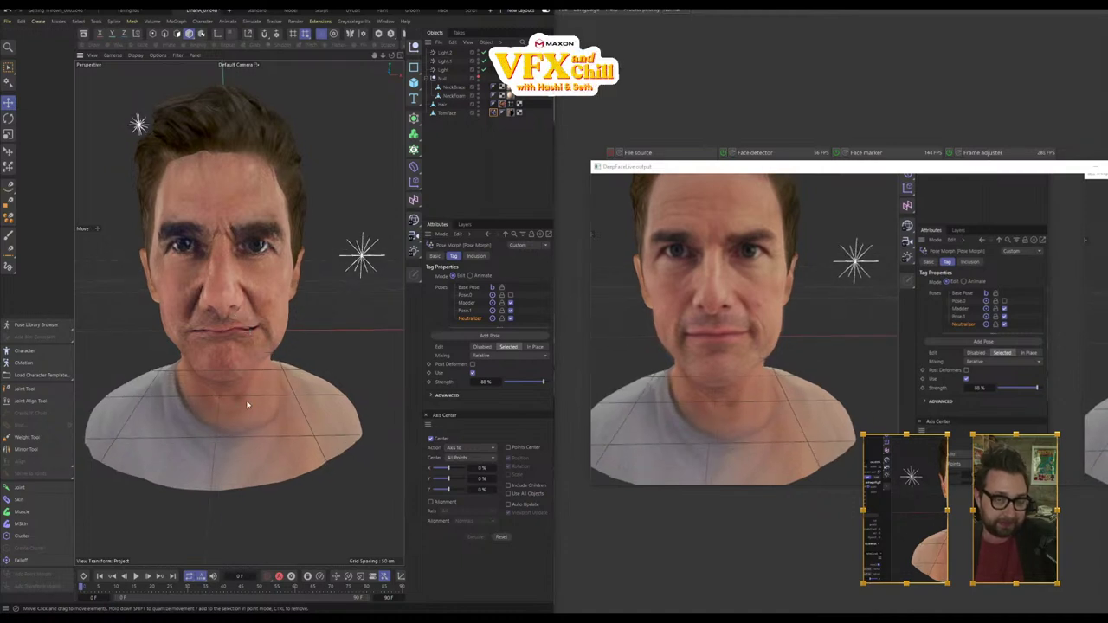
pyautogui.keyDown('alt'); pyautogui.moveTo(246, 400); pyautogui.dragTo(249, 313); pyautogui.keyUp('alt')
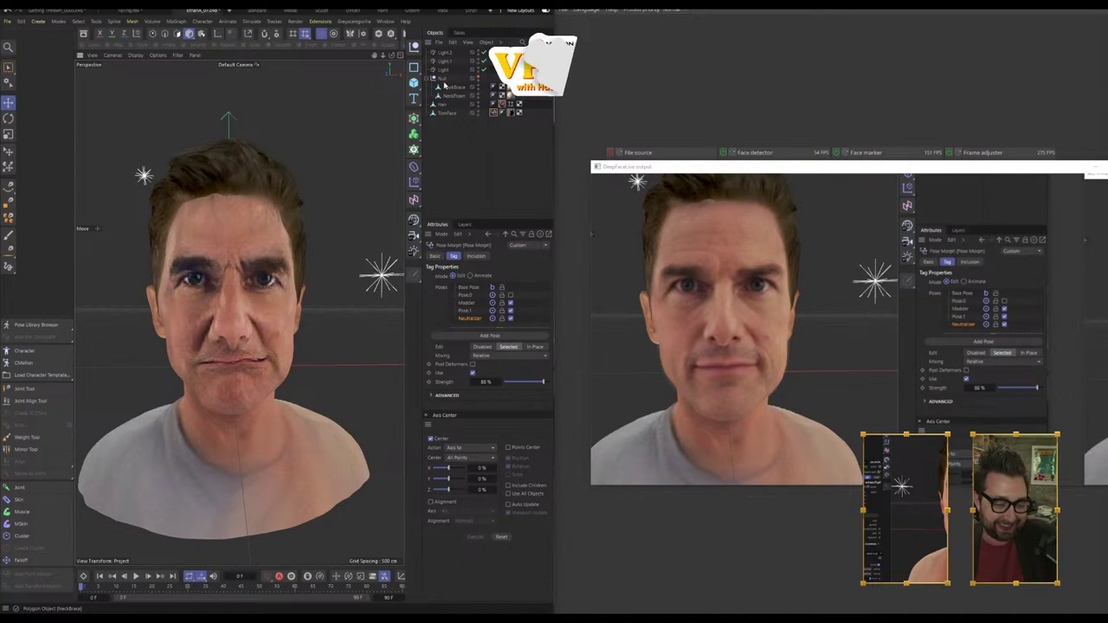
# Step: Select the TomFace mesh and activate the Grab sculpting brush
pyautogui.click(448, 113)
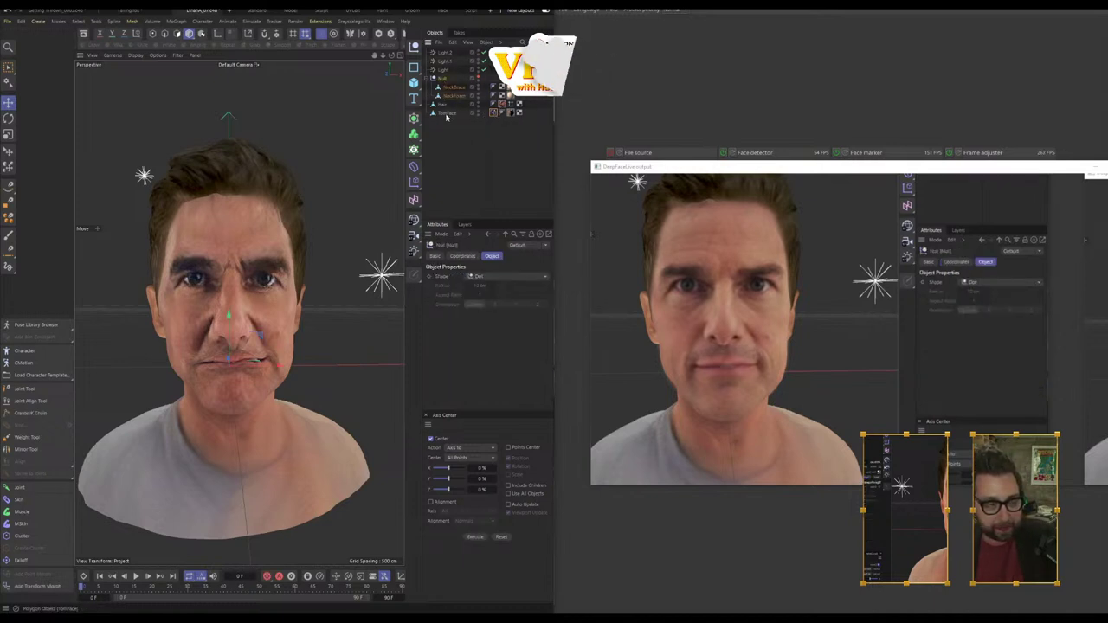
pyautogui.click(446, 114)
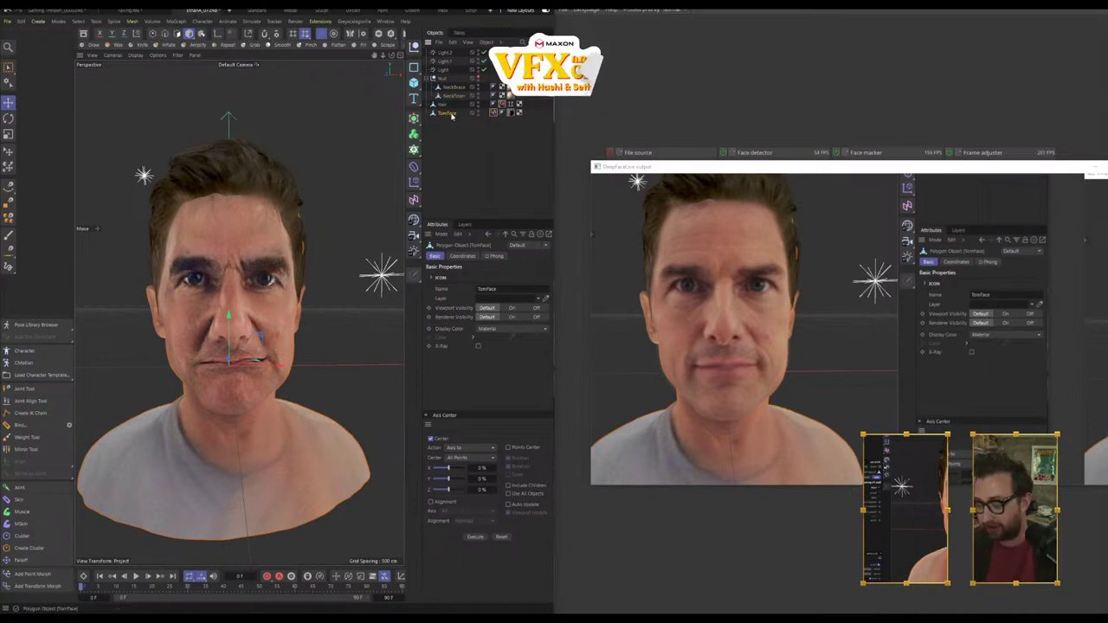
pyautogui.click(132, 21)
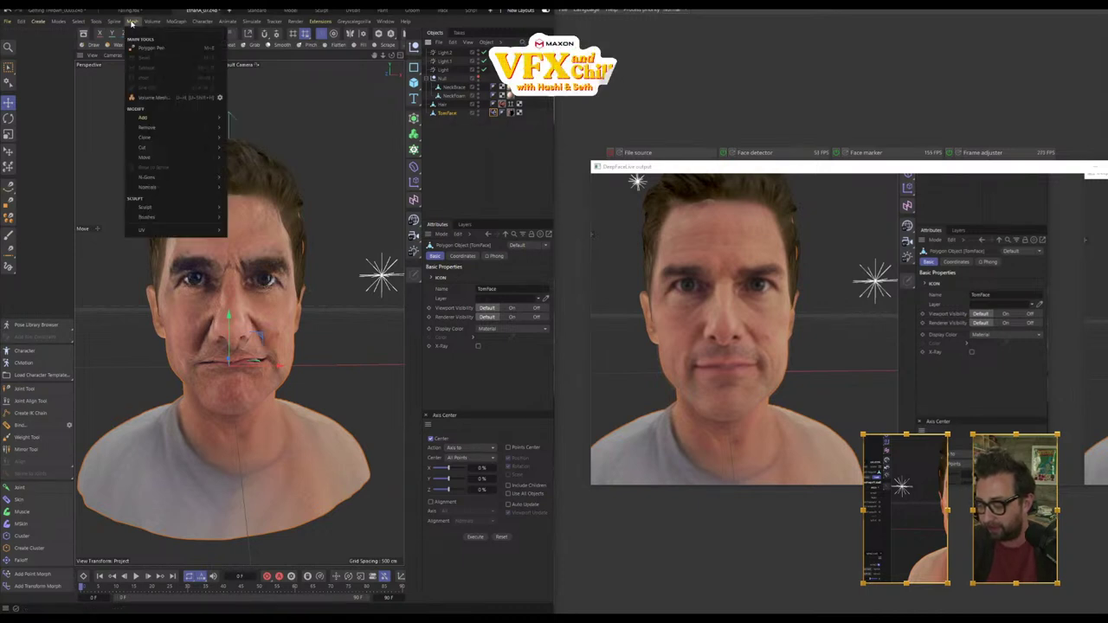
pyautogui.moveTo(182, 215)
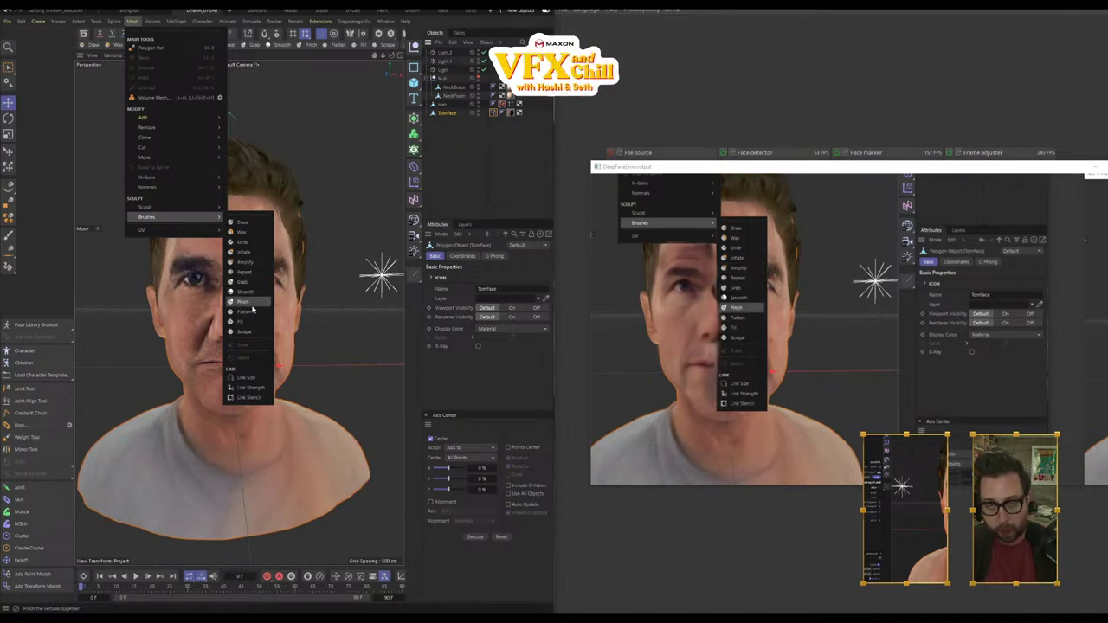
pyautogui.click(242, 281)
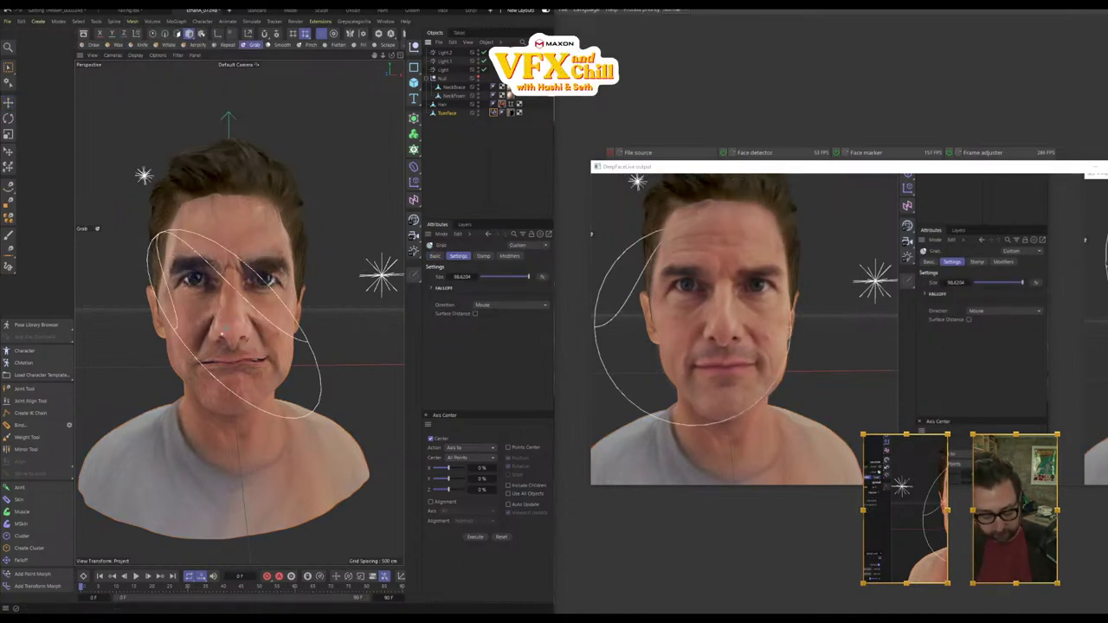
# Step: Resize the Grab brush to about 55 and pull TomFace's mouth corners outward and upward into an open smile
pyautogui.moveTo(232, 305)
pyautogui.mouseDown()
pyautogui.moveTo(265, 335)
pyautogui.moveTo(240, 321)
pyautogui.moveTo(240, 347)
pyautogui.moveTo(273, 358)
pyautogui.mouseUp()
pyautogui.moveTo(274, 358); pyautogui.dragTo(238, 358, button='middle')
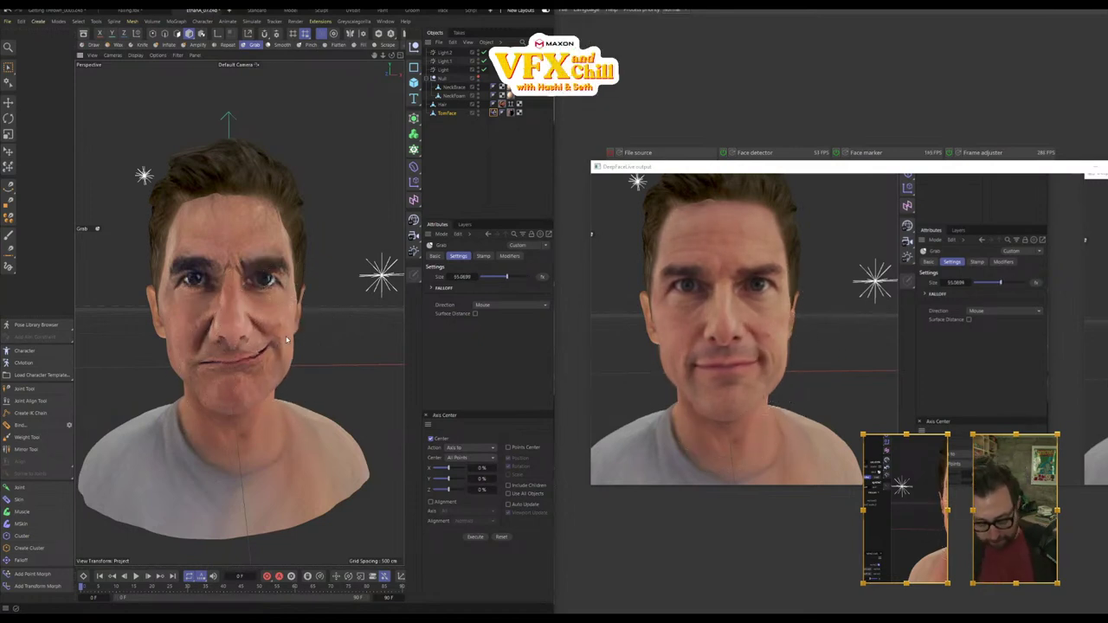
pyautogui.hotkey('ctrl', 'z')
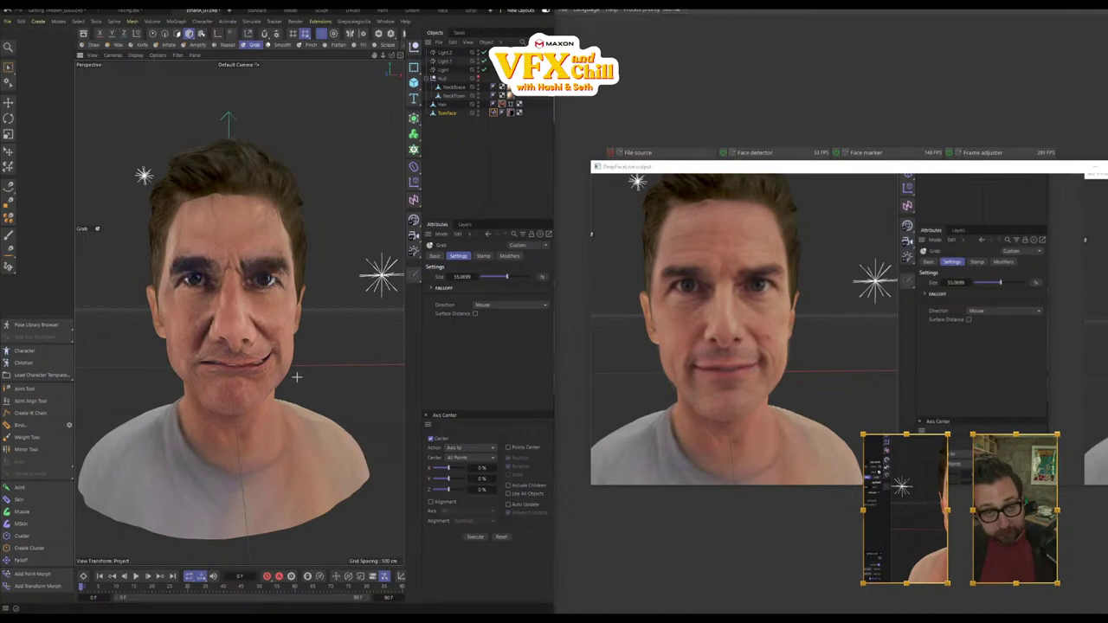
pyautogui.moveTo(247, 340); pyautogui.dragTo(277, 347)
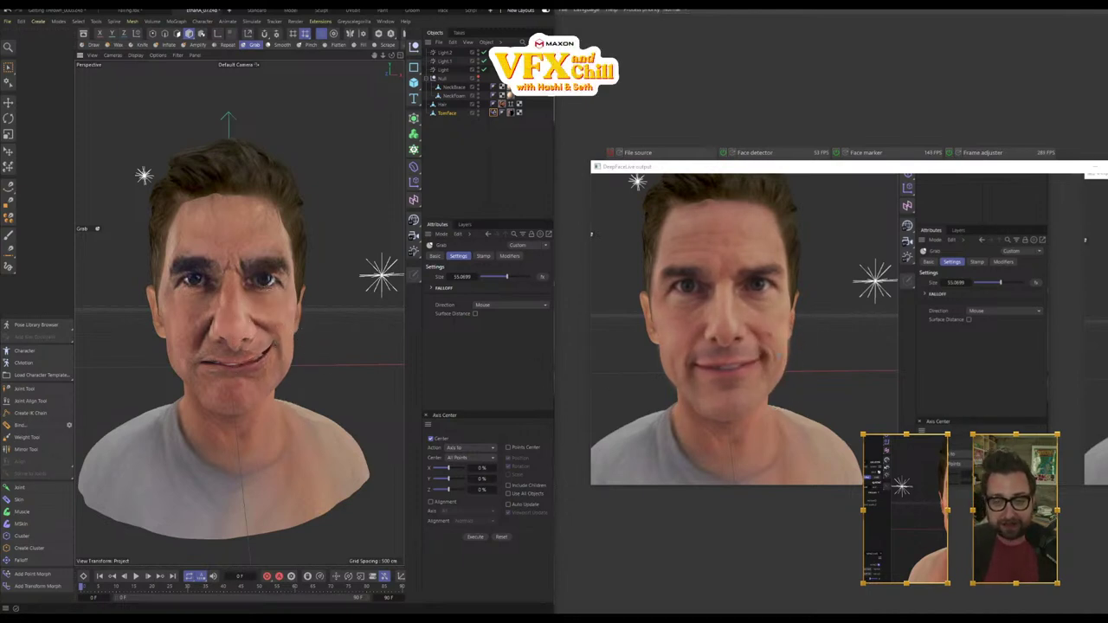
pyautogui.moveTo(201, 369); pyautogui.dragTo(198, 357)
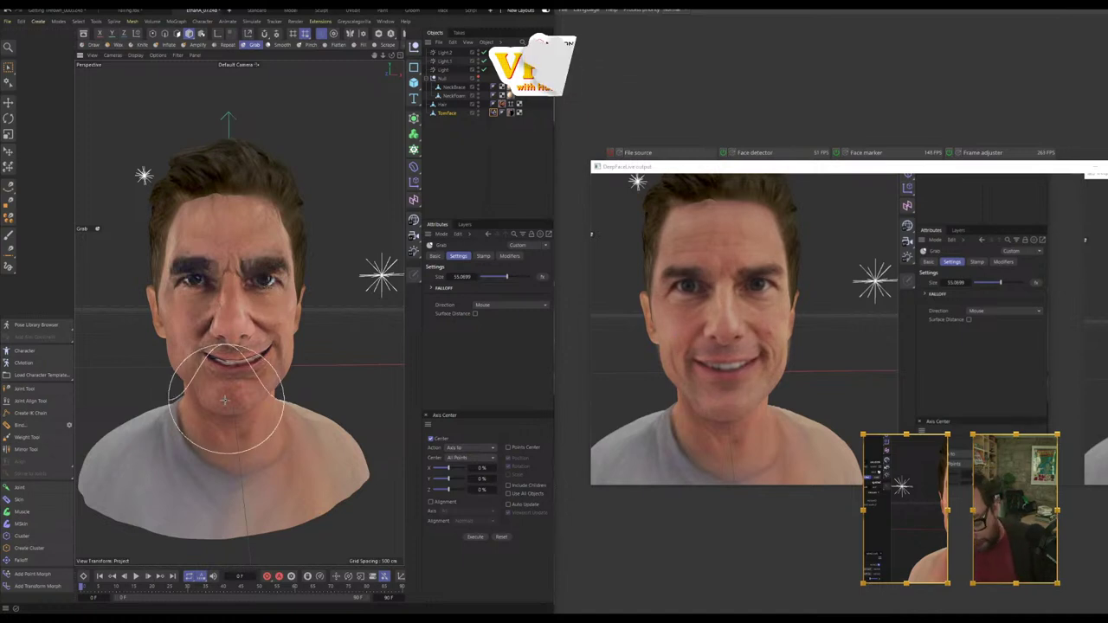
# Step: In TomFace's Pose Morph tag, raise the Madder pose strength to 100% to turn the smile into an angry grimace
pyautogui.moveTo(258, 437)
pyautogui.keyDown('alt'); pyautogui.mouseDown()
pyautogui.moveTo(299, 437)
pyautogui.moveTo(208, 441)
pyautogui.moveTo(240, 438)
pyautogui.moveTo(270, 455)
pyautogui.moveTo(294, 433)
pyautogui.moveTo(303, 376)
pyautogui.moveTo(308, 396)
pyautogui.mouseUp(); pyautogui.keyUp('alt')
pyautogui.scroll(-4, 288, 428)
pyautogui.keyDown('alt'); pyautogui.moveTo(328, 392); pyautogui.dragTo(304, 392); pyautogui.keyUp('alt')
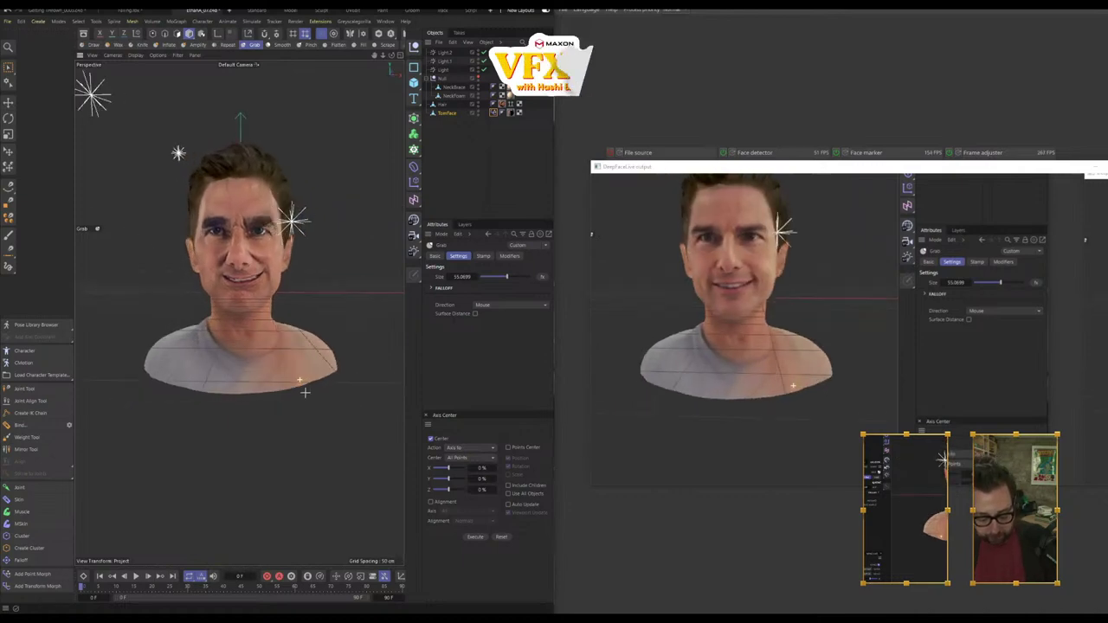
pyautogui.click(493, 114)
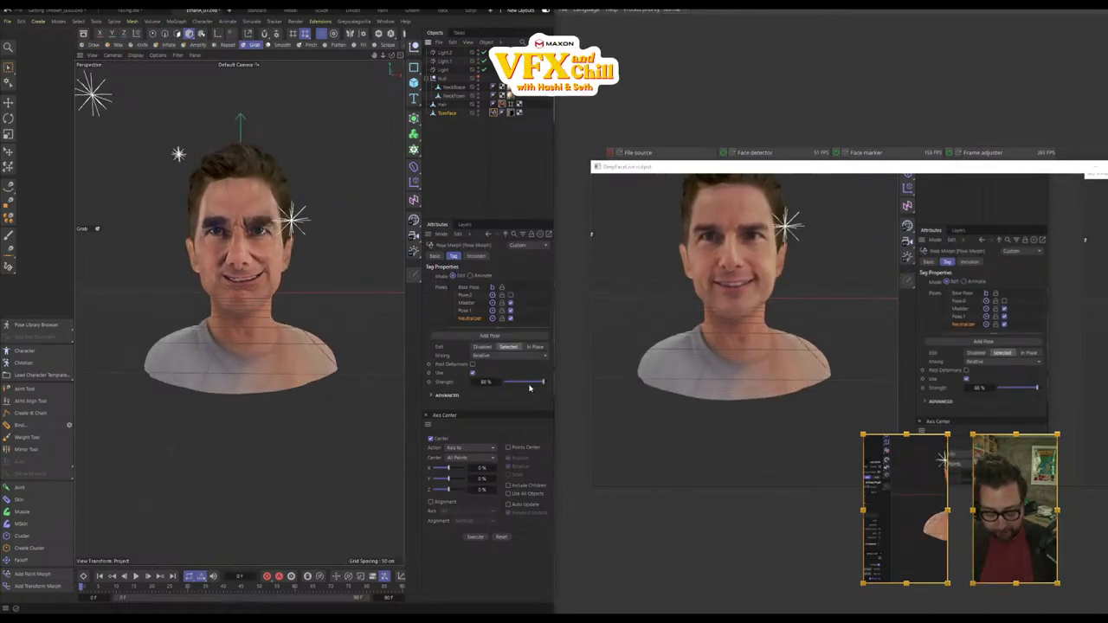
pyautogui.moveTo(531, 382); pyautogui.dragTo(510, 383)
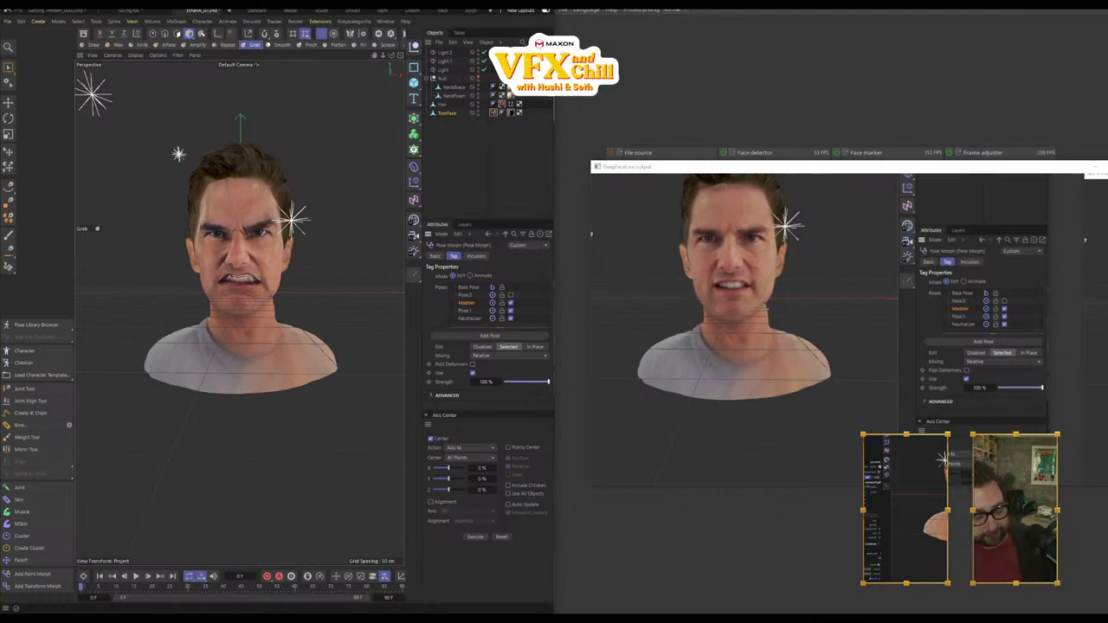
# Step: Examine the angry expression on the 3D head and in the DeepFaceLive output from several viewing angles
pyautogui.moveTo(295, 346)
pyautogui.keyDown('alt'); pyautogui.mouseDown()
pyautogui.moveTo(306, 361)
pyautogui.moveTo(351, 364)
pyautogui.moveTo(294, 314)
pyautogui.moveTo(294, 258)
pyautogui.mouseUp(); pyautogui.keyUp('alt')
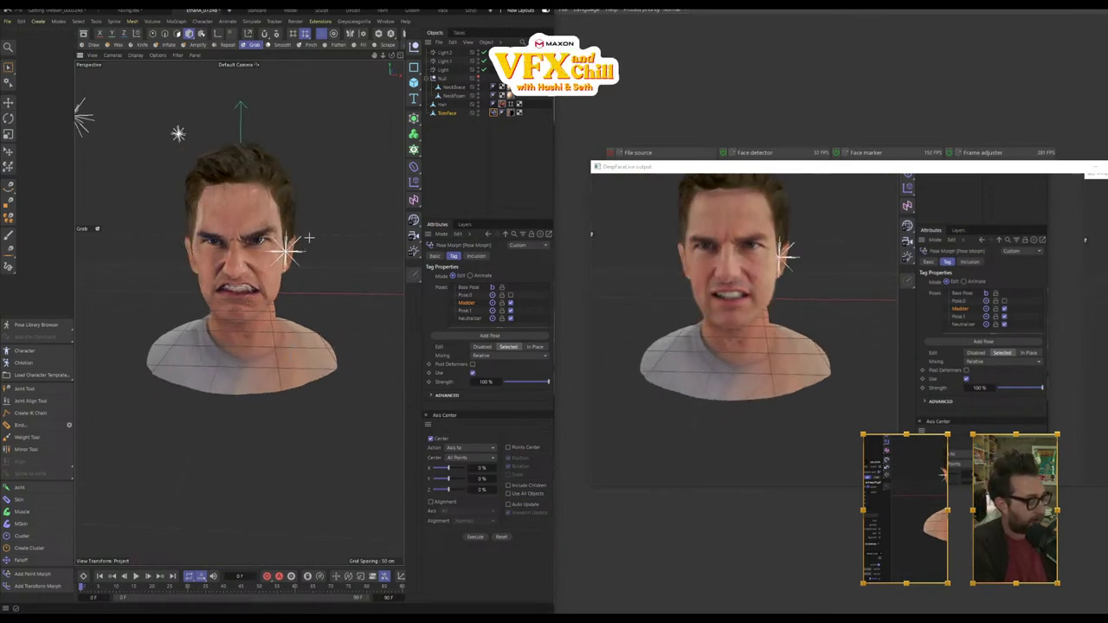
pyautogui.keyDown('alt'); pyautogui.moveTo(259, 351); pyautogui.dragTo(258, 354); pyautogui.keyUp('alt')
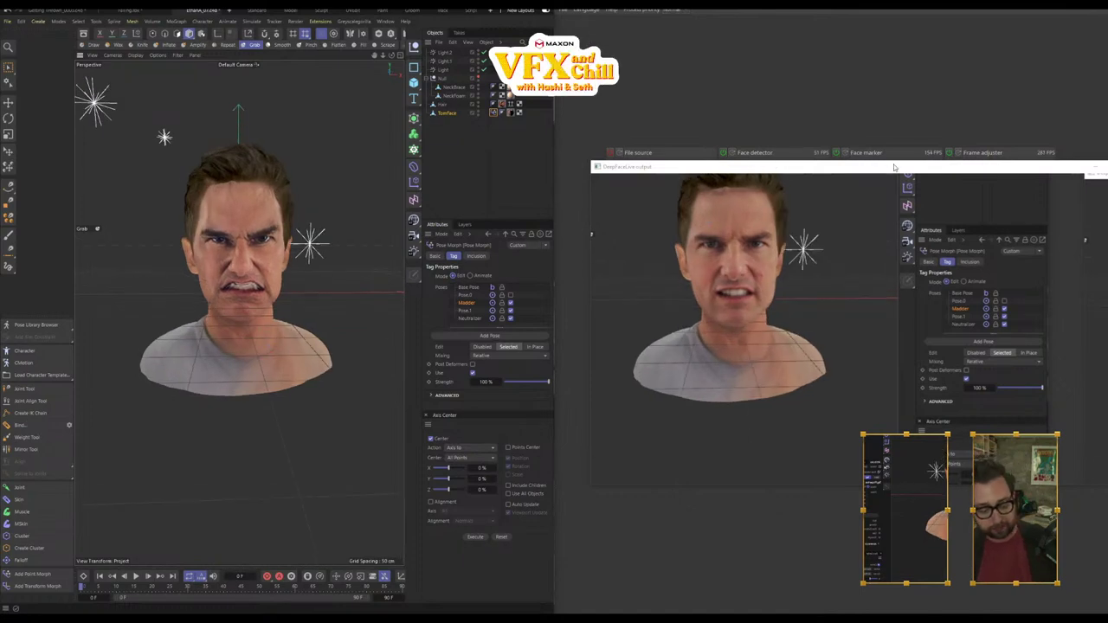
pyautogui.moveTo(886, 171)
pyautogui.mouseDown()
pyautogui.moveTo(859, 84)
pyautogui.moveTo(881, 95)
pyautogui.moveTo(890, 165)
pyautogui.mouseUp()
pyautogui.keyDown('alt'); pyautogui.moveTo(246, 301); pyautogui.dragTo(258, 368); pyautogui.keyUp('alt')
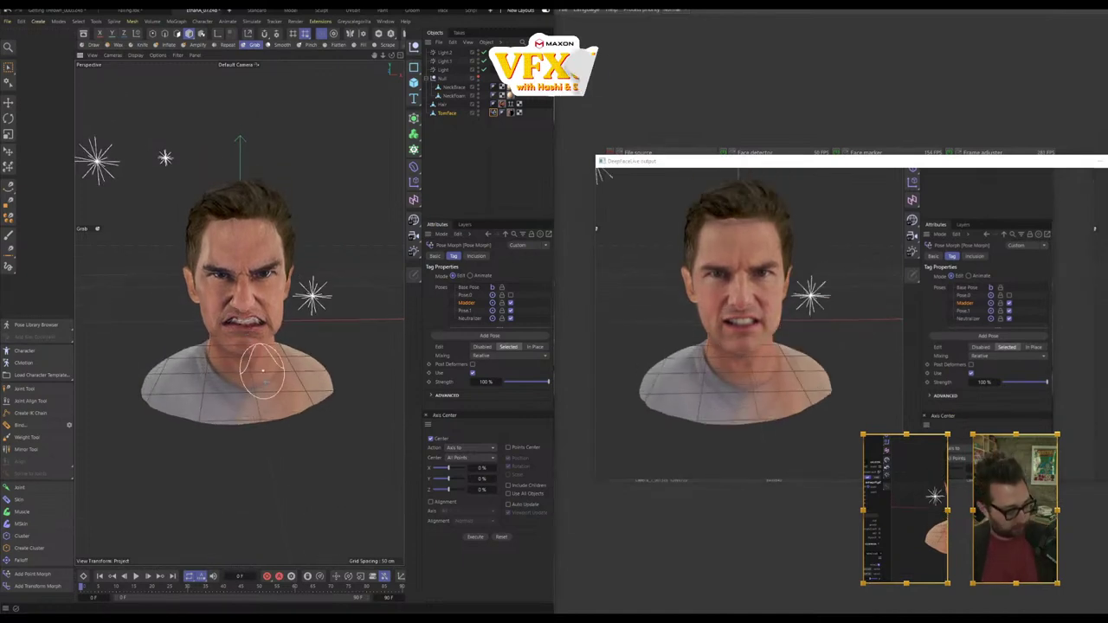
pyautogui.keyDown('alt'); pyautogui.moveTo(272, 409); pyautogui.dragTo(269, 393); pyautogui.keyUp('alt')
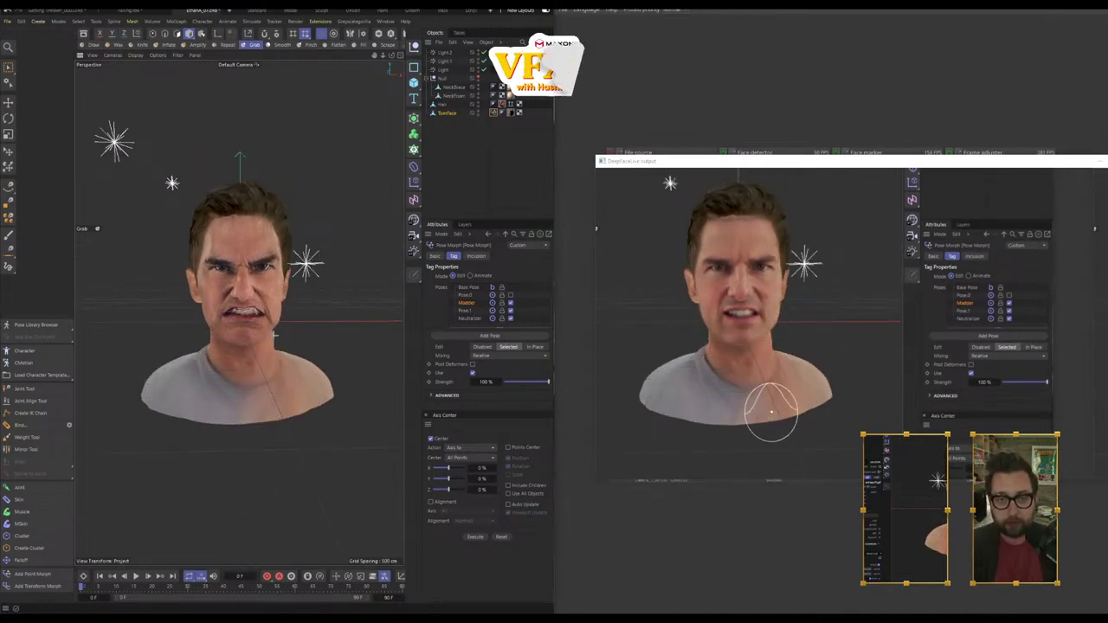
pyautogui.moveTo(319, 294); pyautogui.dragTo(342, 293, button='middle')
pyautogui.moveTo(256, 290); pyautogui.dragTo(253, 244)
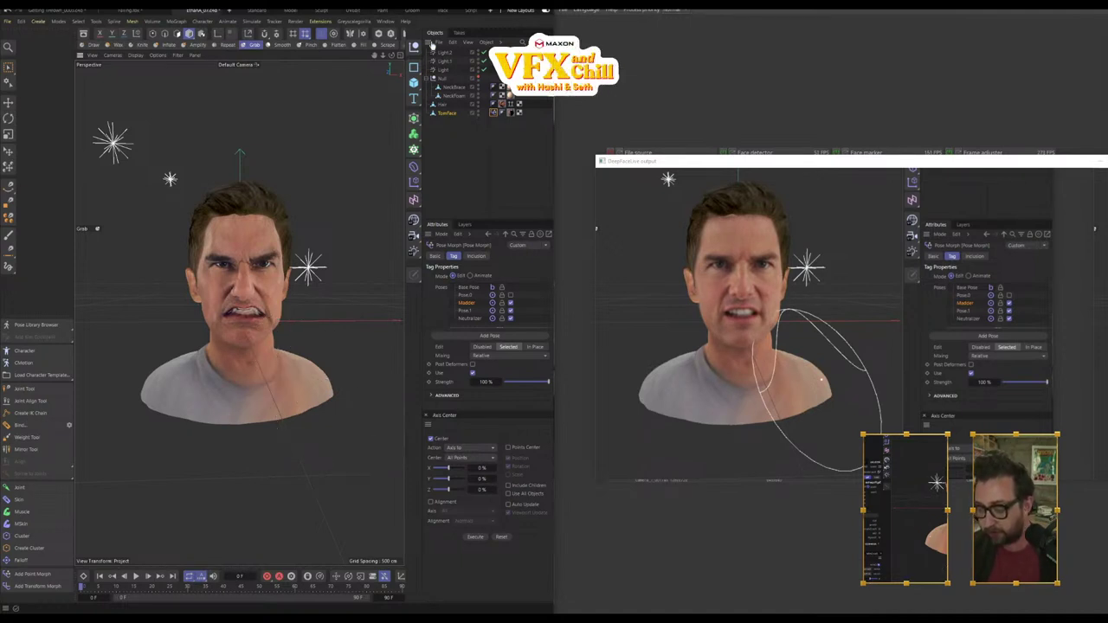
pyautogui.moveTo(957, 167); pyautogui.dragTo(874, 154)
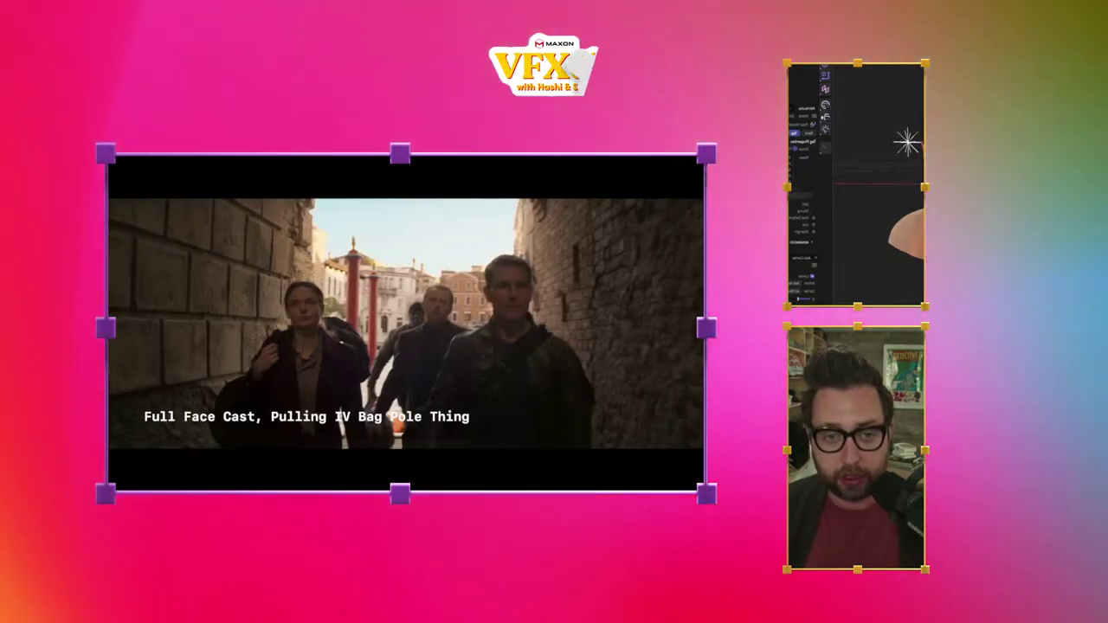
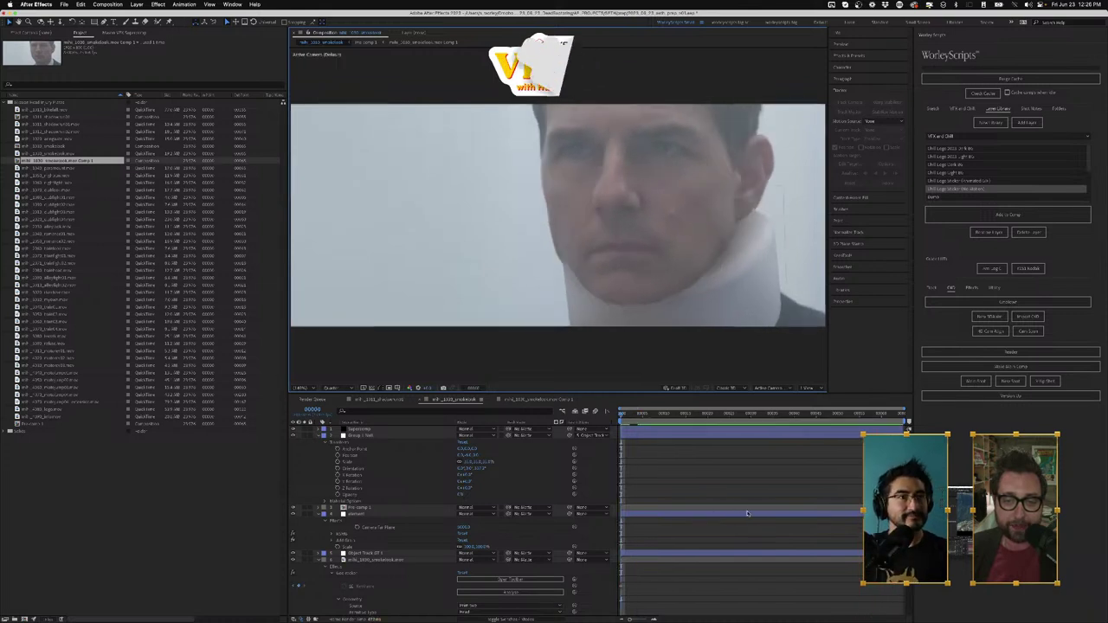
# Step: In After Effects, save the project at the neck brace shot's first frame and inspect the brace's edge along the jaw
pyautogui.moveTo(690, 415); pyautogui.dragTo(613, 416)
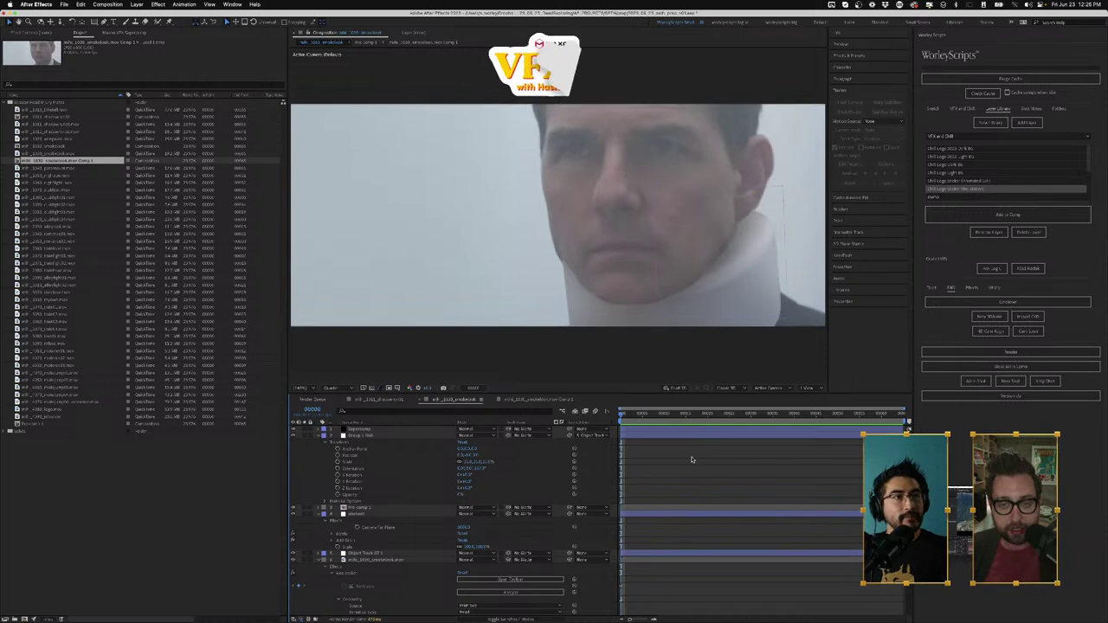
pyautogui.press('super+s')
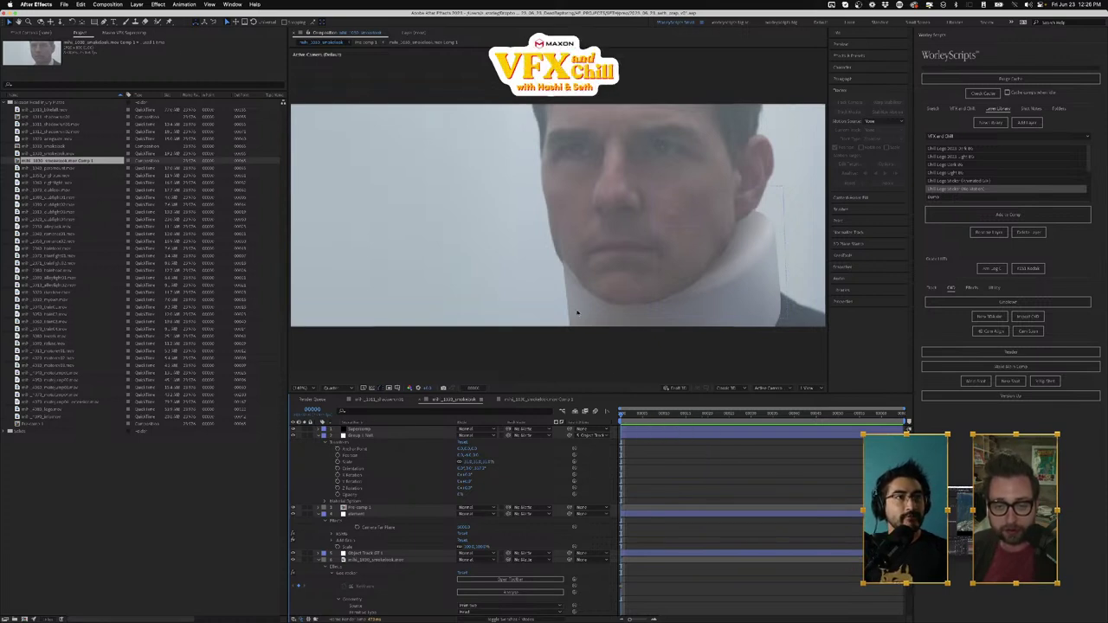
pyautogui.scroll(6, 563, 261)
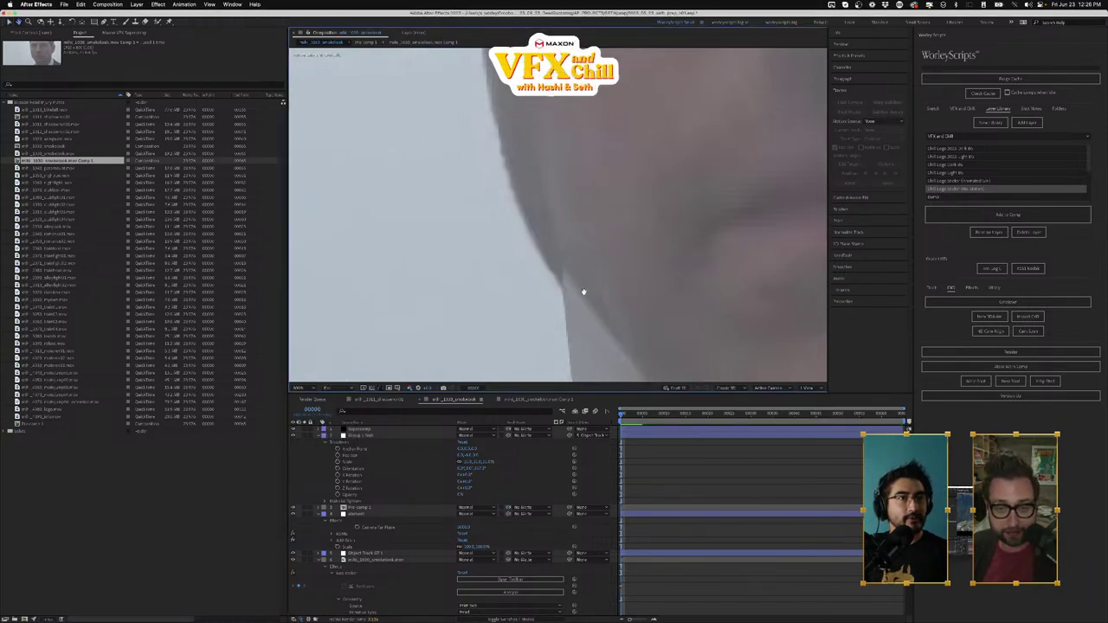
pyautogui.moveTo(583, 291); pyautogui.dragTo(564, 227)
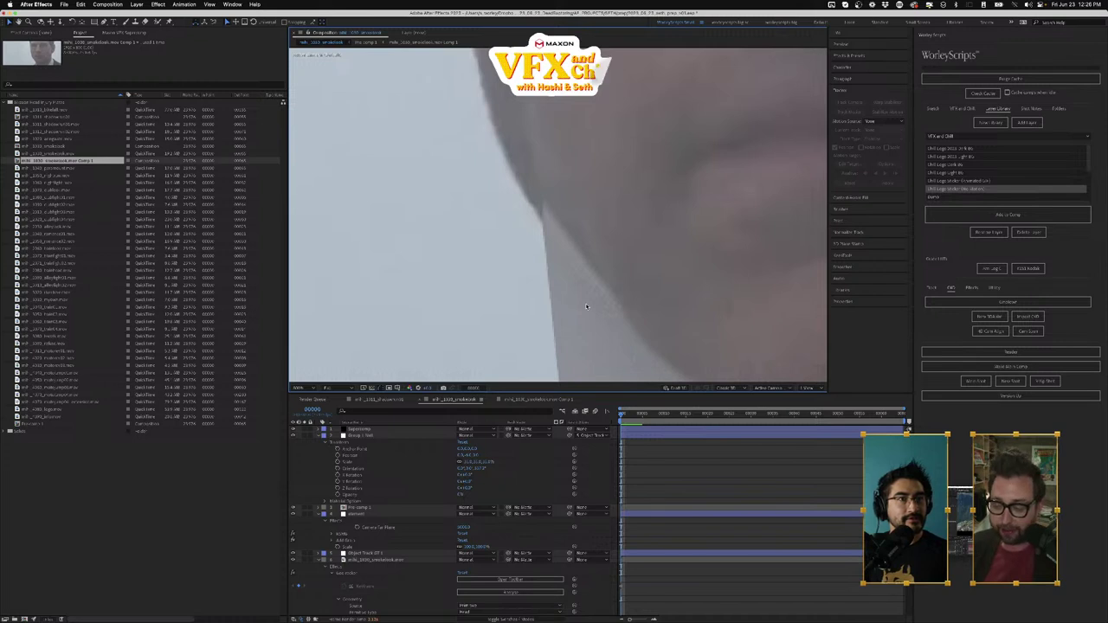
pyautogui.scroll(-4, 582, 295)
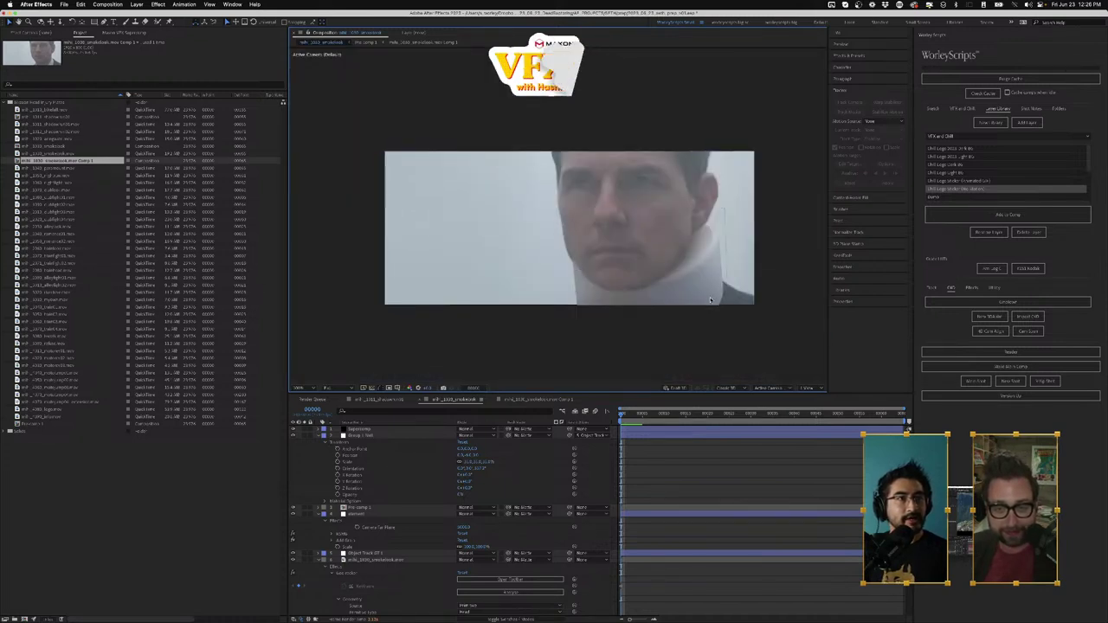
# Step: Preview the neck brace shot's playback and return to its first frame
pyautogui.scroll(2, 629, 281)
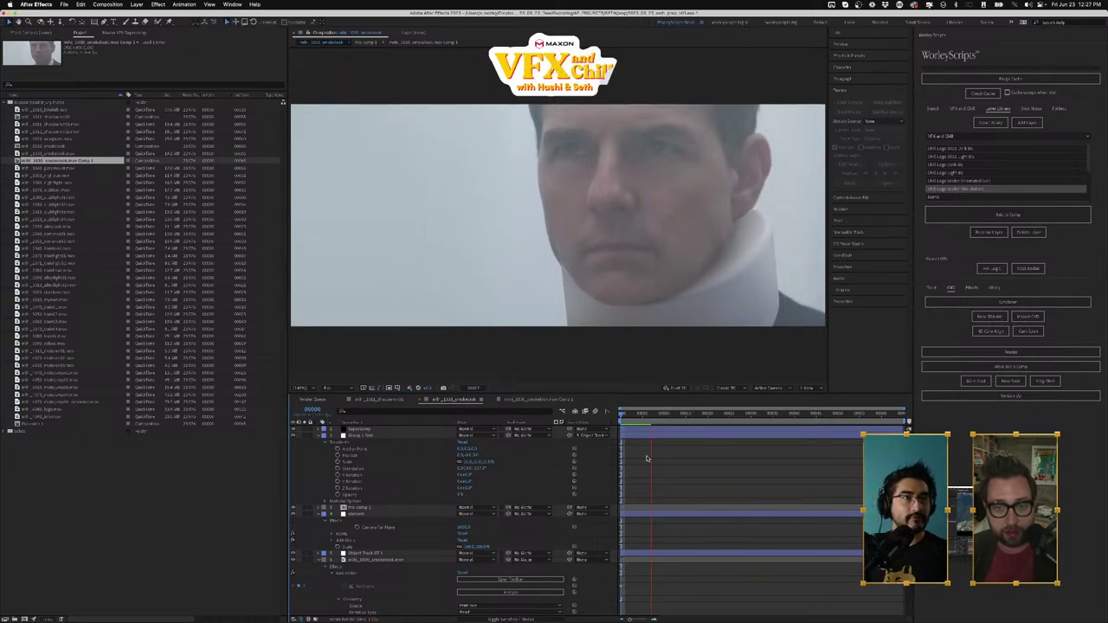
pyautogui.press('space')
pyautogui.moveTo(637, 414); pyautogui.dragTo(608, 420)
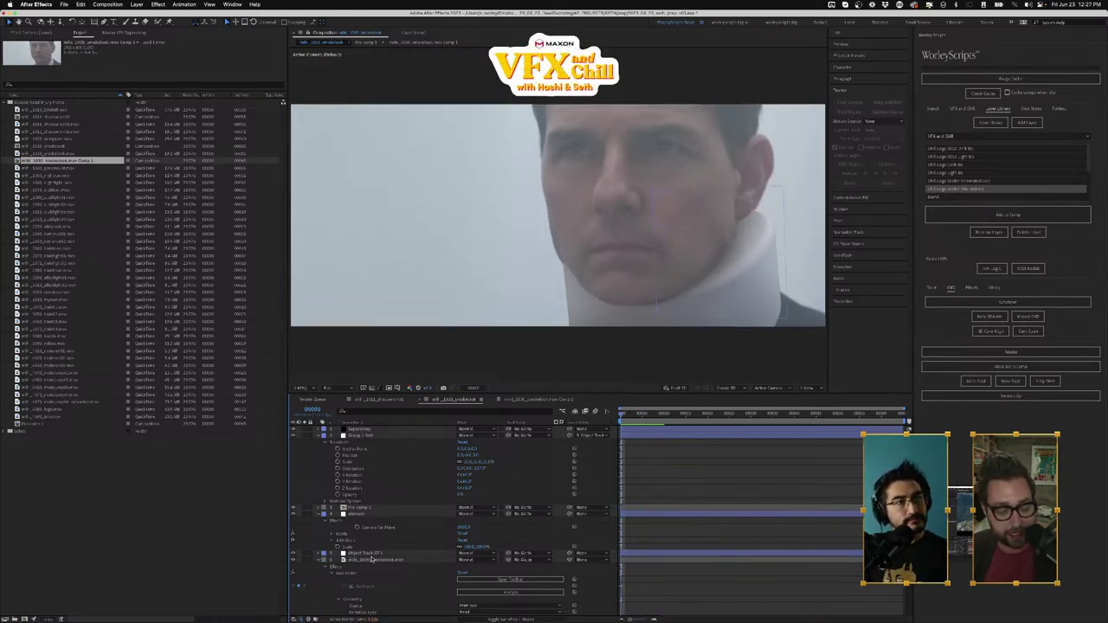
# Step: Solo the smokelook footage layer and the element layer to isolate the 3D neck brace over the plate
pyautogui.scroll(-5, 355, 561)
pyautogui.scroll(5, 371, 559)
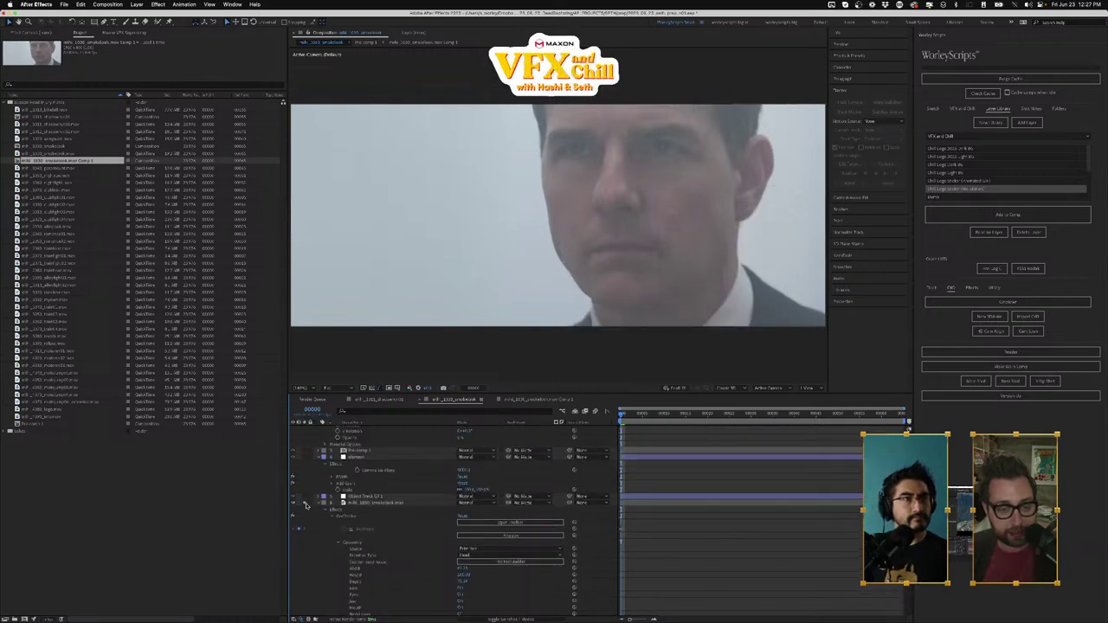
pyautogui.click(305, 458)
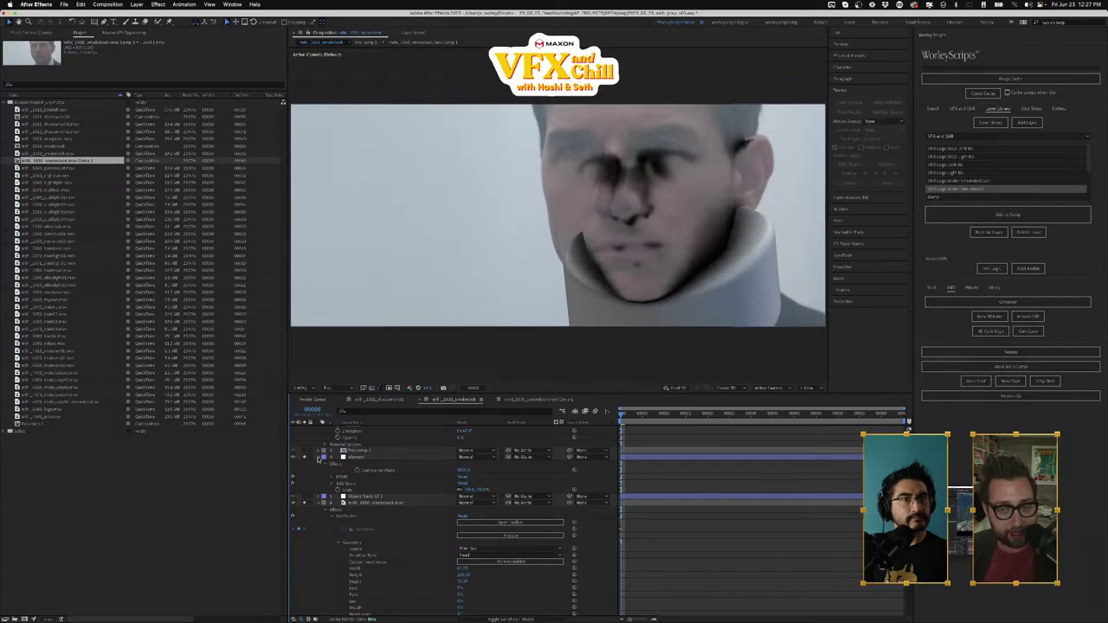
# Step: In the element layer's Element effect, turn off Enable AO in the Ambient Occlusion settings
pyautogui.click(347, 457)
pyautogui.click(38, 32)
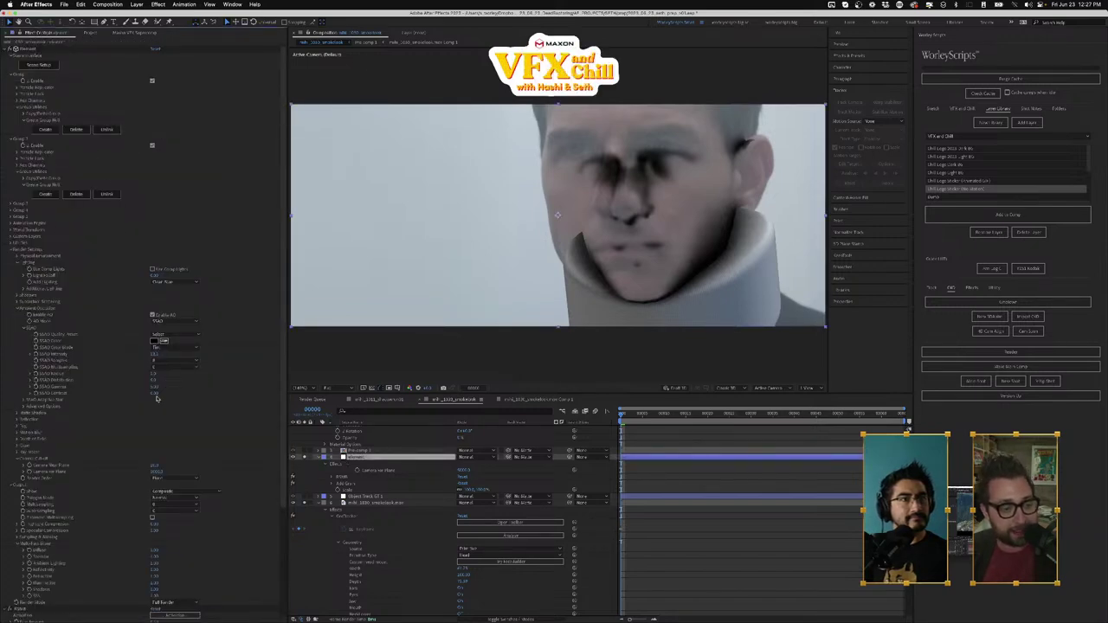
pyautogui.scroll(-5, 156, 398)
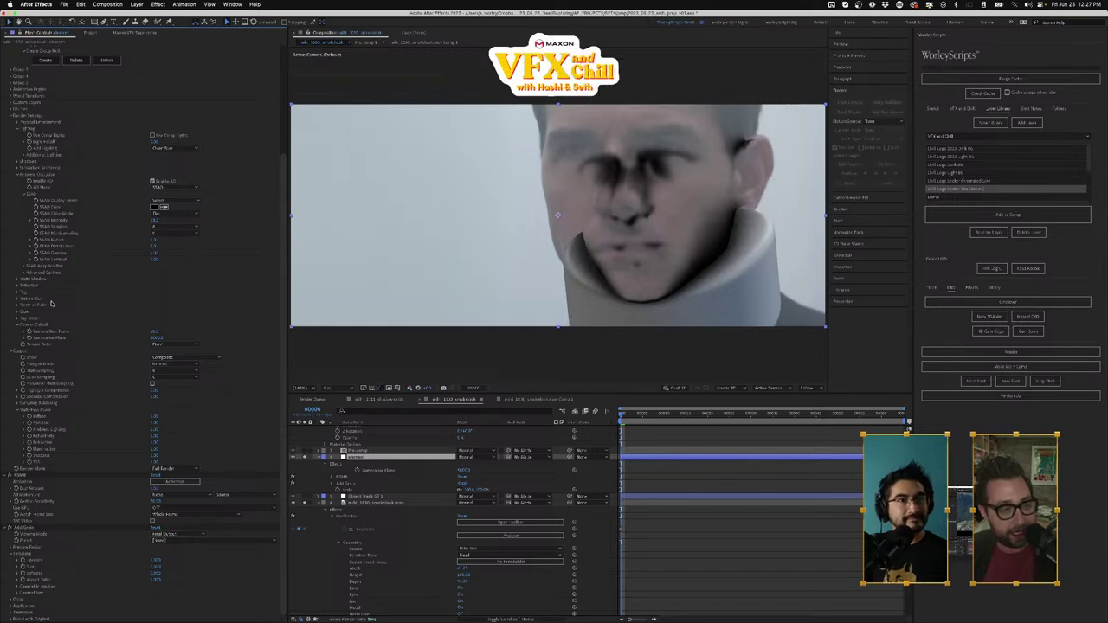
pyautogui.click(152, 181)
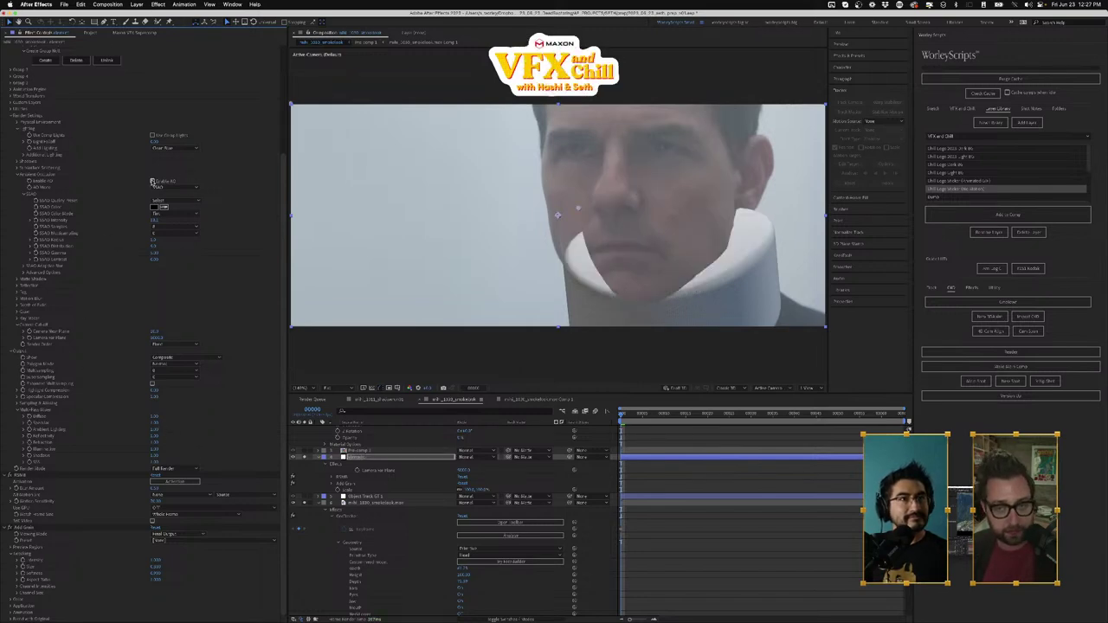
# Step: Switch to Cinema 4D and examine the neck brace's Tube, toggling its Shear deformer off and on and viewing the available deformers
pyautogui.click(566, 611)
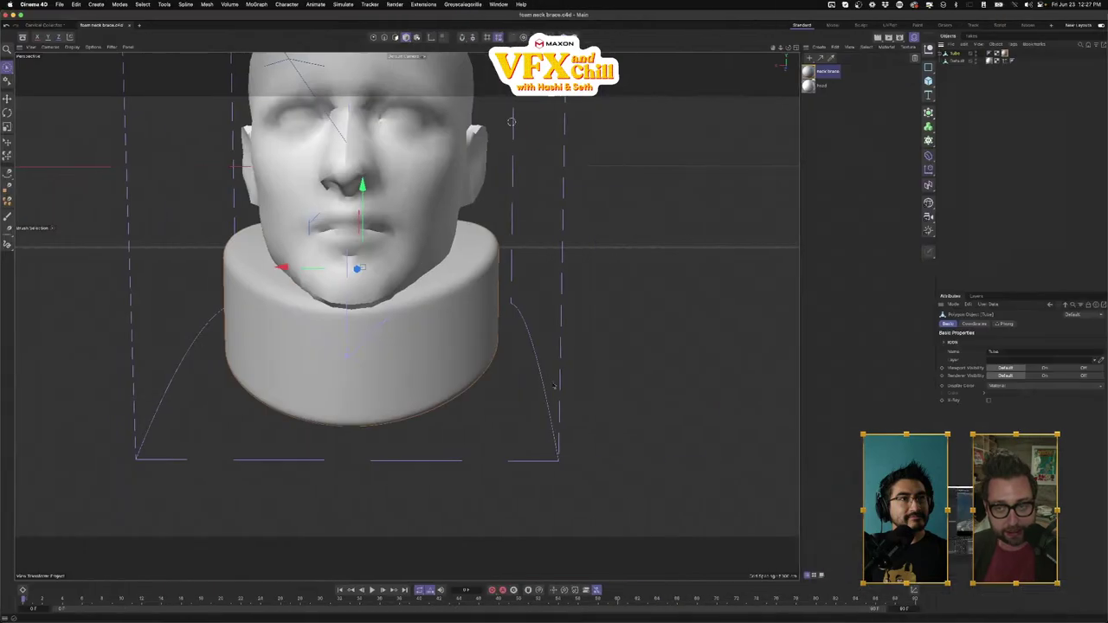
pyautogui.keyDown('alt'); pyautogui.moveTo(407, 316); pyautogui.dragTo(295, 255); pyautogui.keyUp('alt')
pyautogui.click(929, 81)
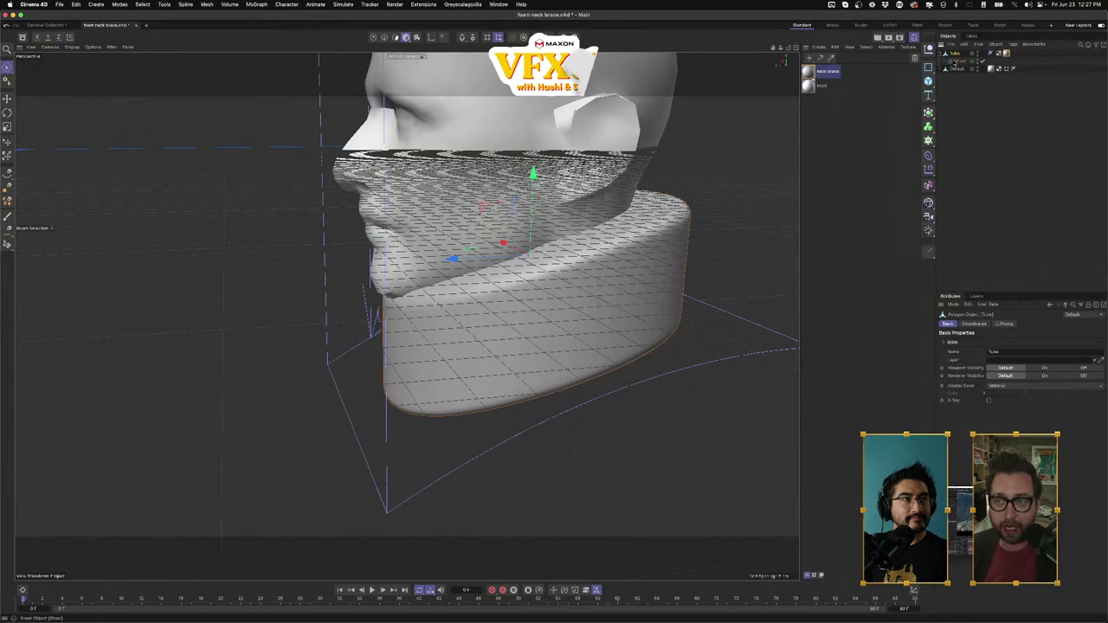
pyautogui.click(956, 61)
pyautogui.click(981, 62)
pyautogui.click(981, 61)
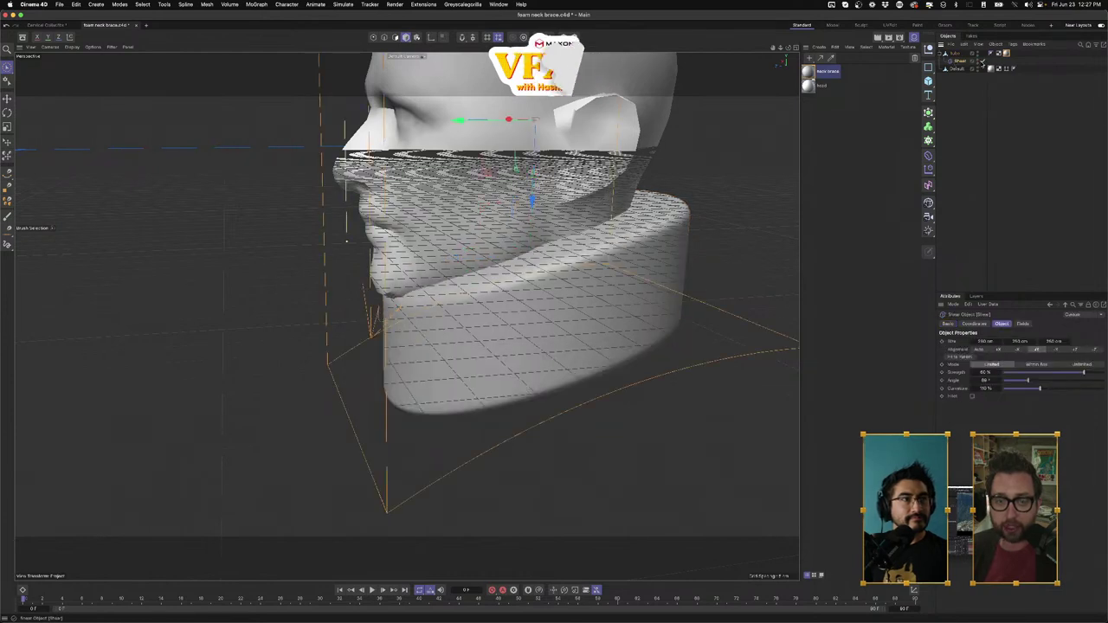
pyautogui.click(930, 157)
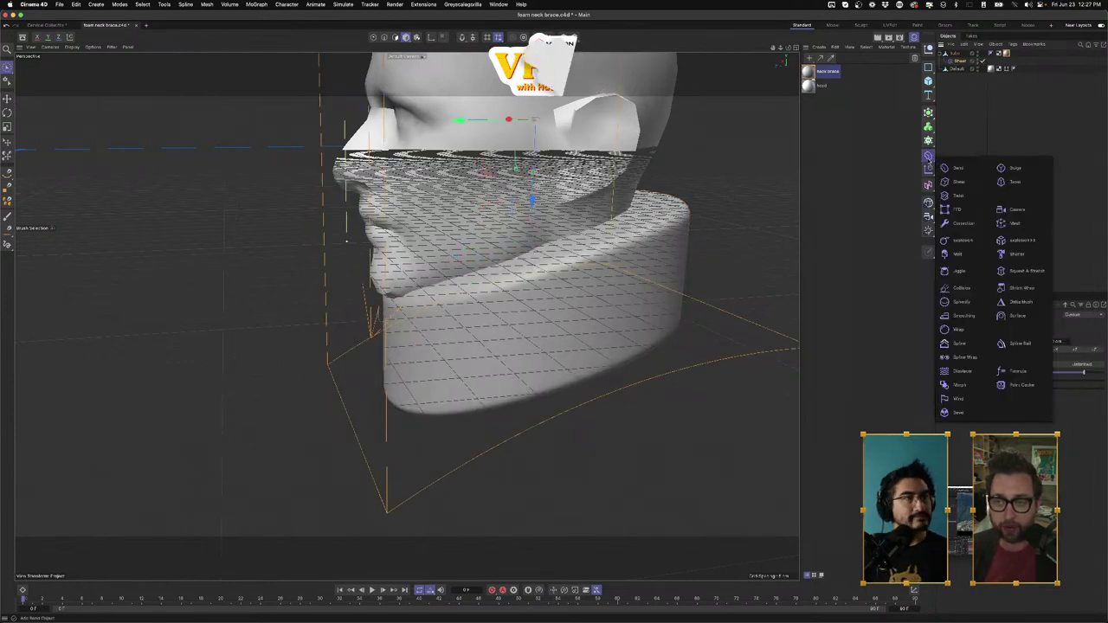
pyautogui.click(1045, 112)
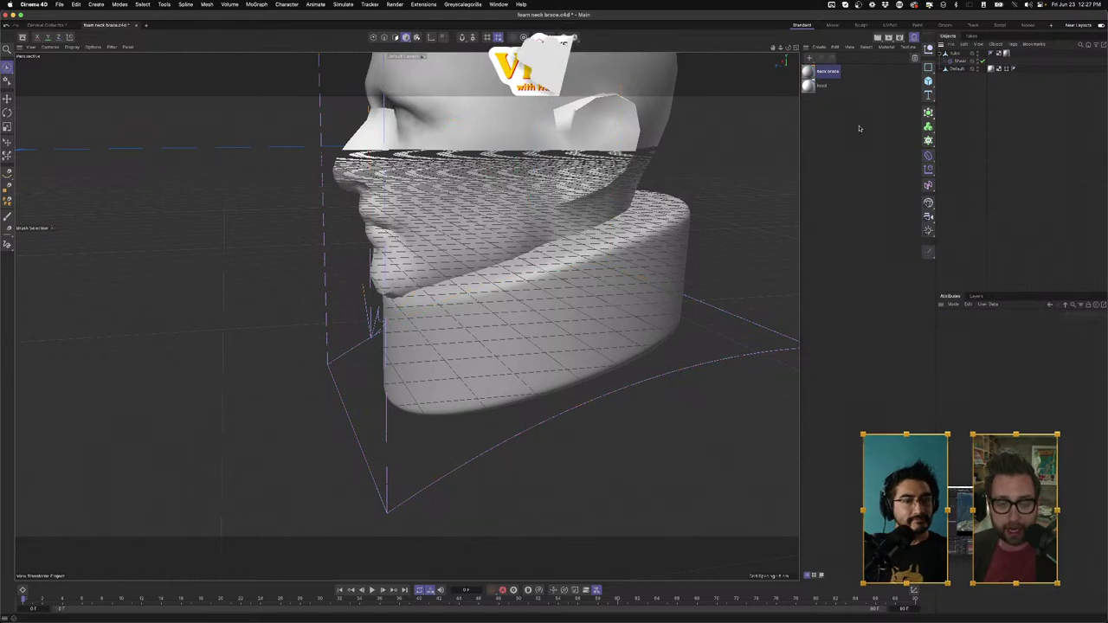
# Step: Examine the head model and the neck brace from the side, and switch back to After Effects
pyautogui.click(954, 70)
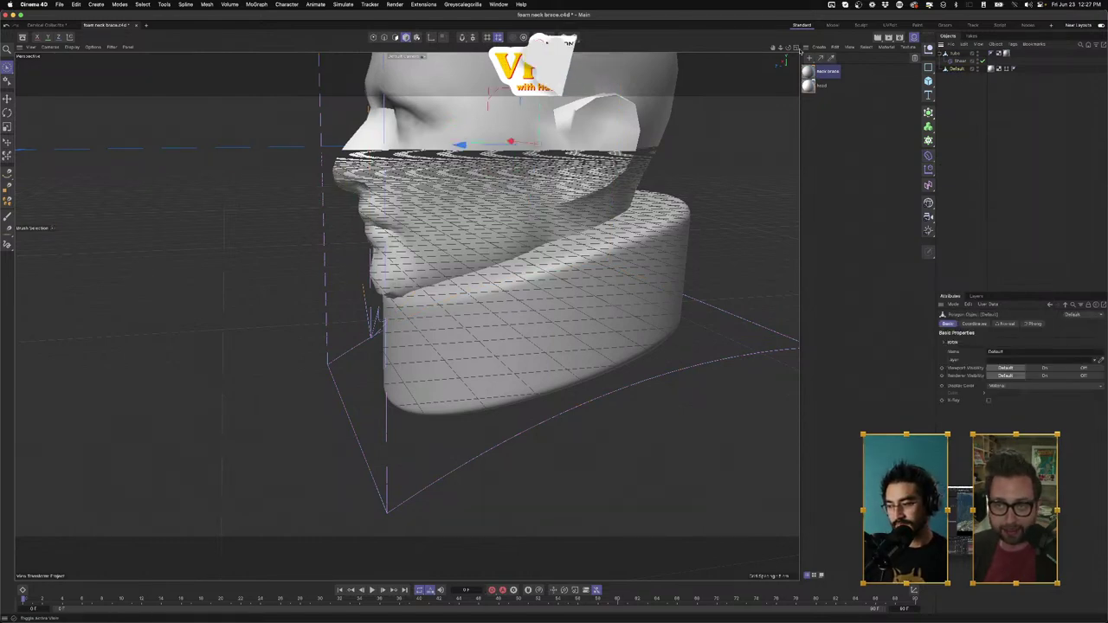
pyautogui.keyDown('alt'); pyautogui.moveTo(407, 317); pyautogui.dragTo(459, 324); pyautogui.keyUp('alt')
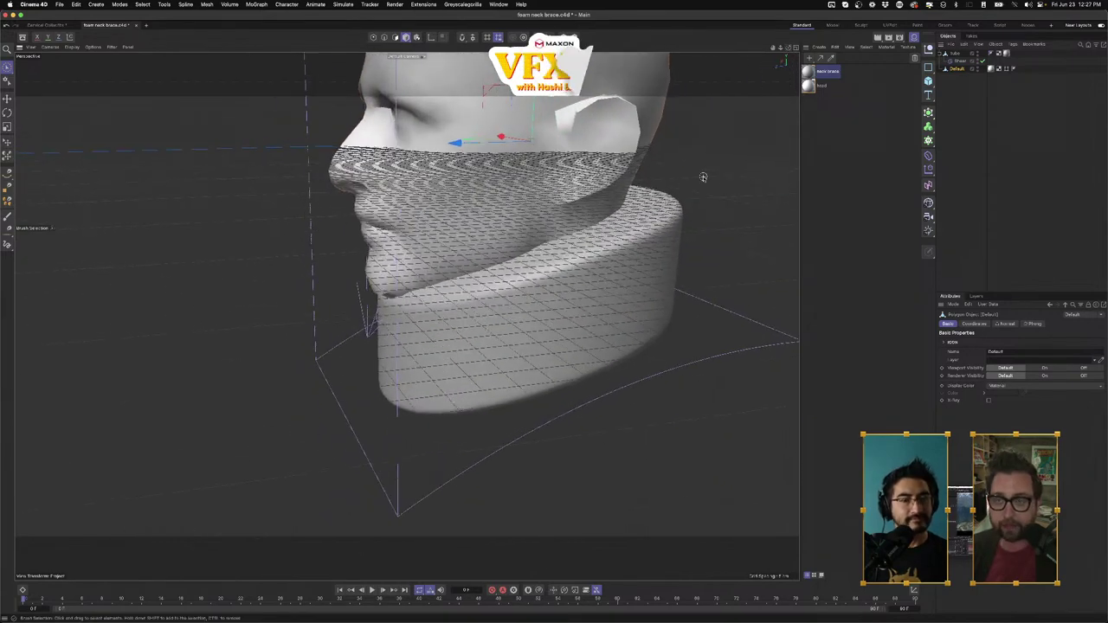
pyautogui.keyDown('alt'); pyautogui.moveTo(705, 176); pyautogui.dragTo(612, 209, button='middle'); pyautogui.keyUp('alt')
pyautogui.click(955, 55)
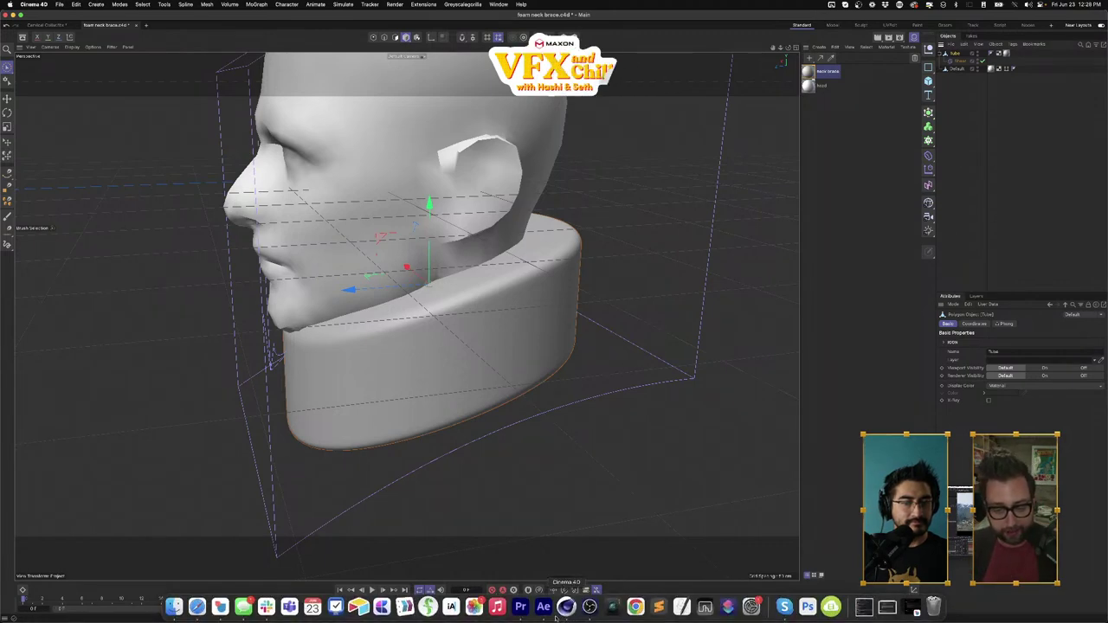
pyautogui.click(545, 607)
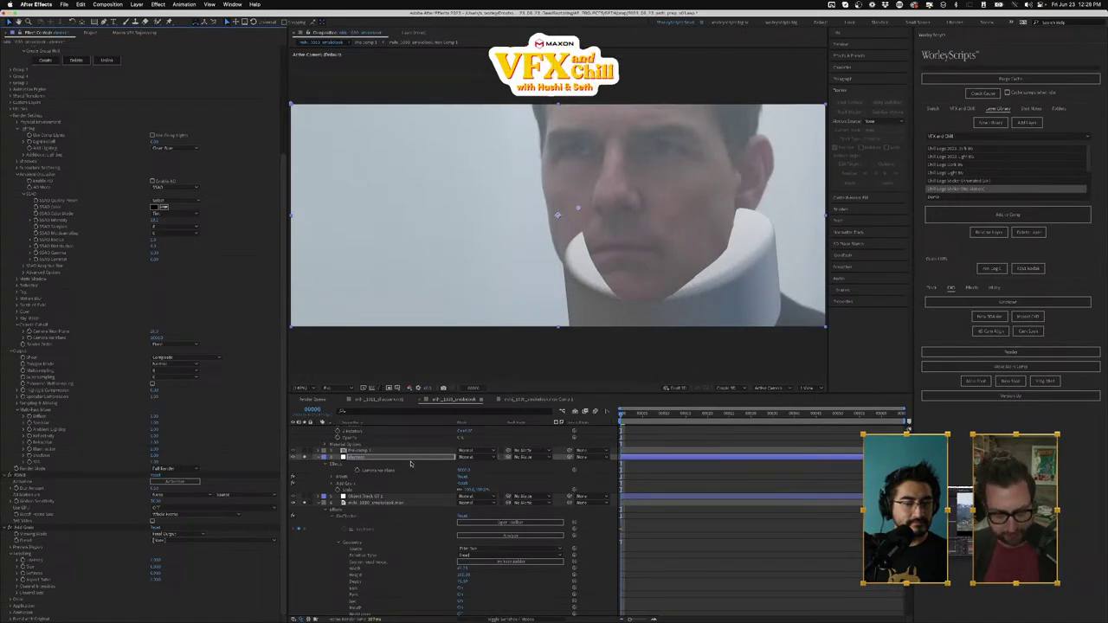
# Step: Open Element's Scene Setup and toggle the head material's Matte Shadow option off and on in its Advanced settings
pyautogui.scroll(2, 410, 464)
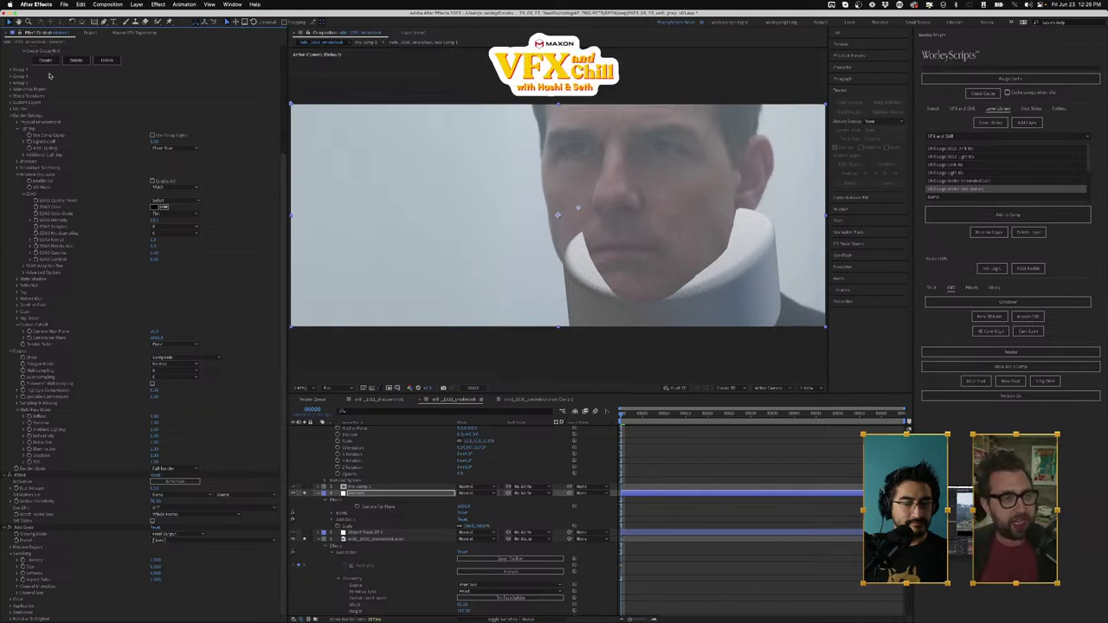
pyautogui.scroll(5, 50, 76)
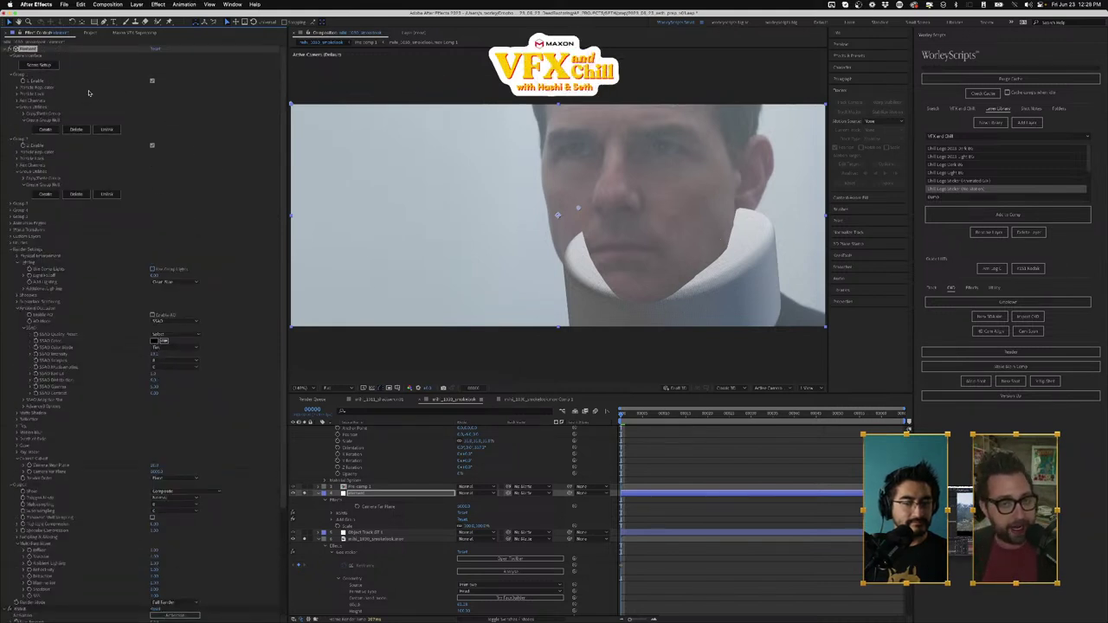
pyautogui.click(39, 65)
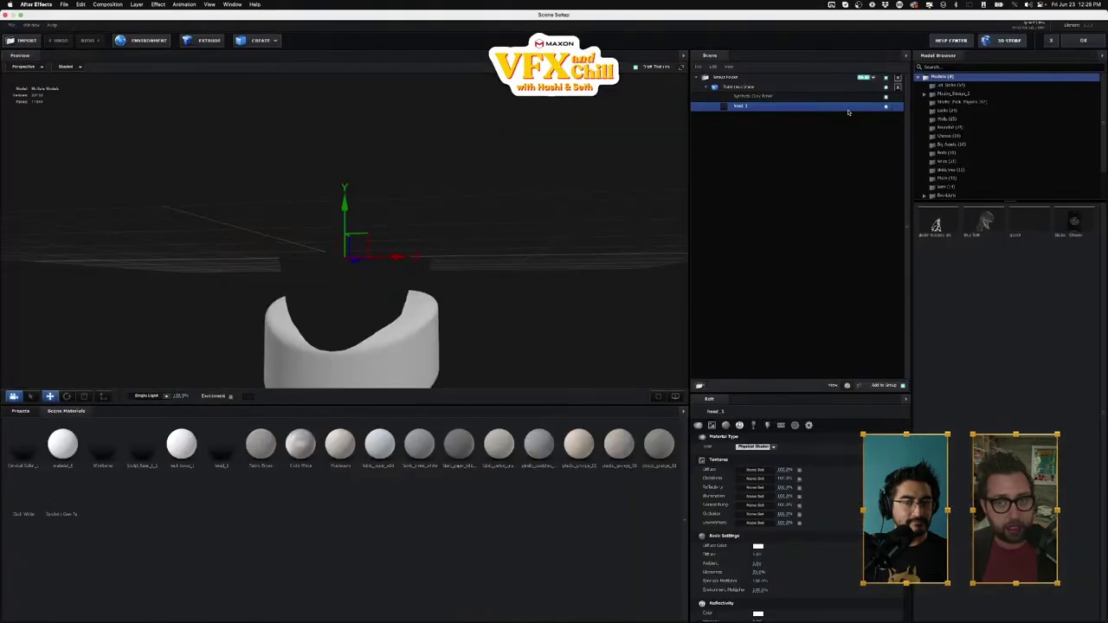
pyautogui.scroll(-10, 788, 547)
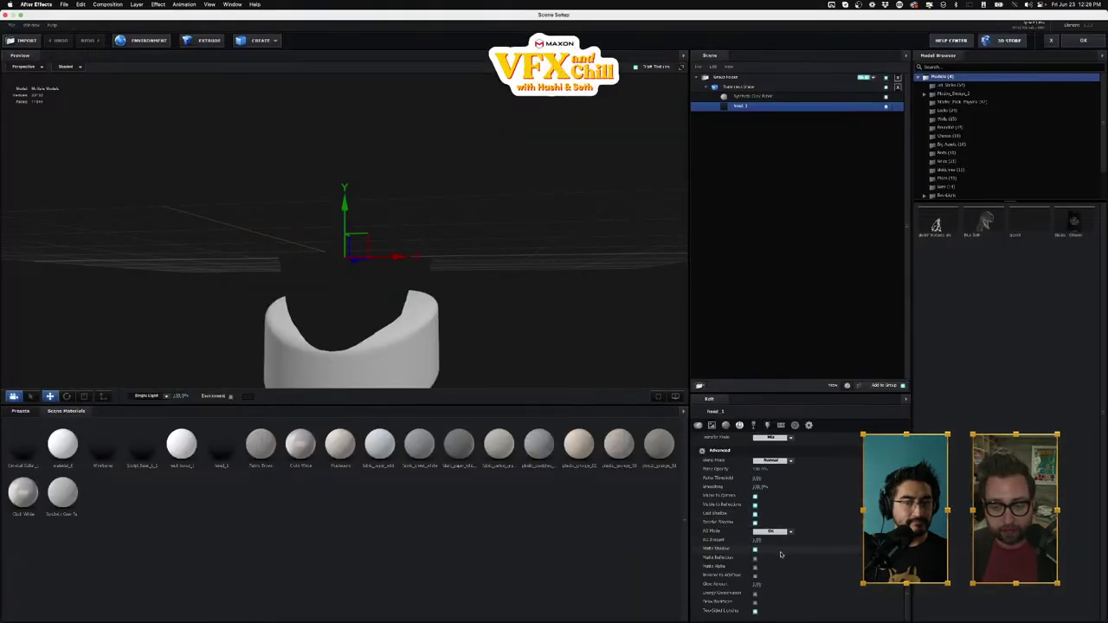
pyautogui.click(755, 550)
pyautogui.click(756, 551)
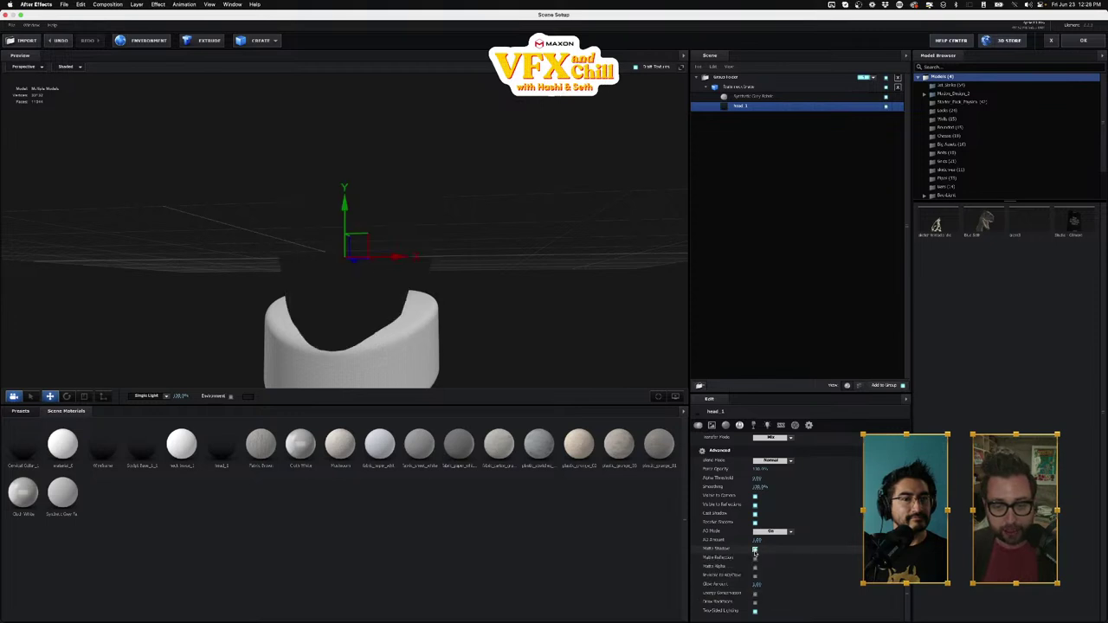
pyautogui.click(755, 550)
pyautogui.click(755, 550)
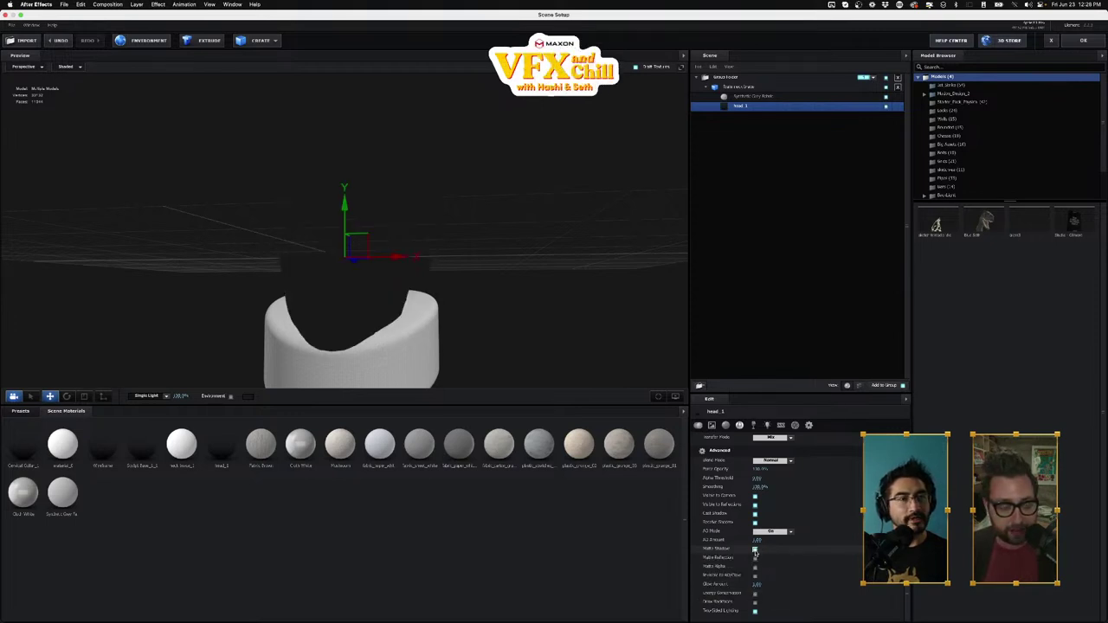
# Step: Examine the neck brace and matte-shadow head from other angles in the Scene Setup preview, then accept and close it
pyautogui.moveTo(455, 367); pyautogui.dragTo(430, 351)
pyautogui.moveTo(394, 319); pyautogui.dragTo(420, 273)
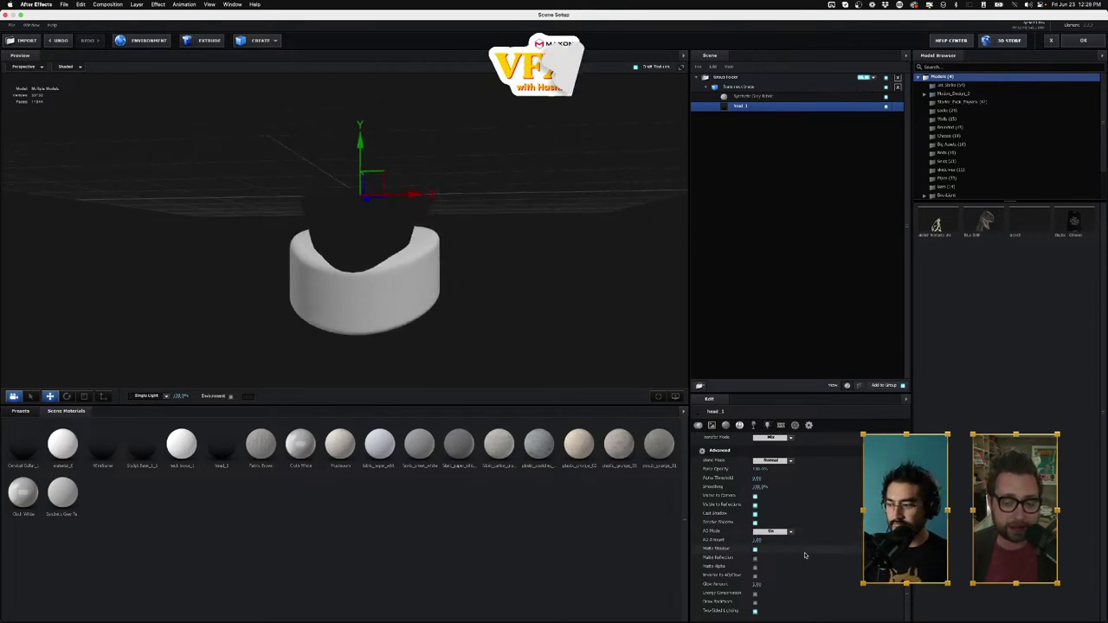
pyautogui.click(755, 550)
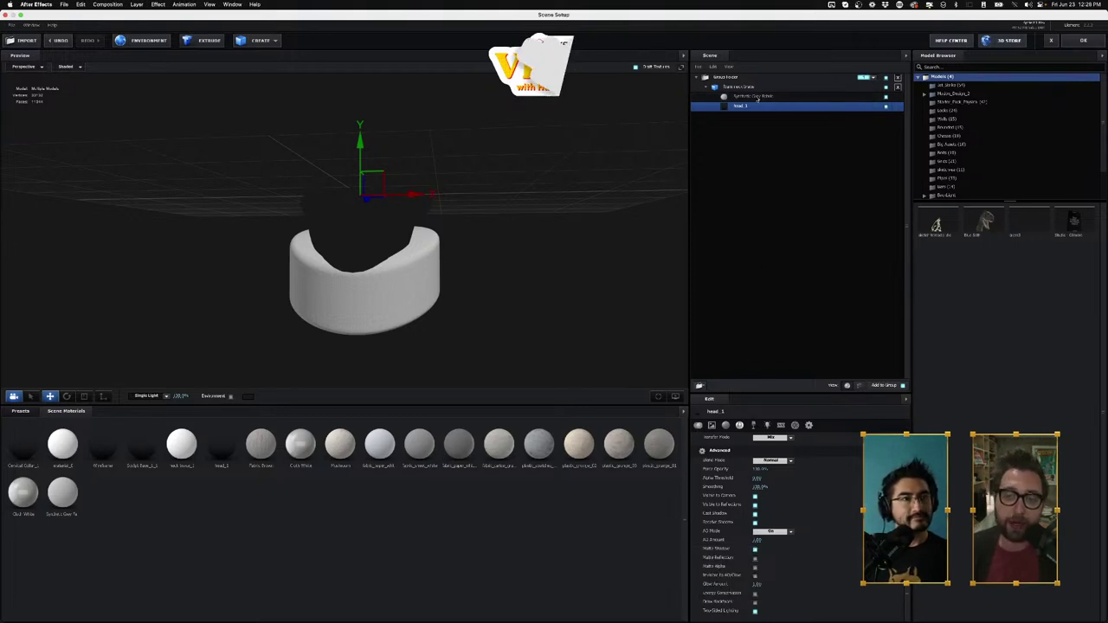
pyautogui.moveTo(396, 274)
pyautogui.mouseDown()
pyautogui.moveTo(369, 278)
pyautogui.moveTo(392, 292)
pyautogui.moveTo(387, 283)
pyautogui.mouseUp()
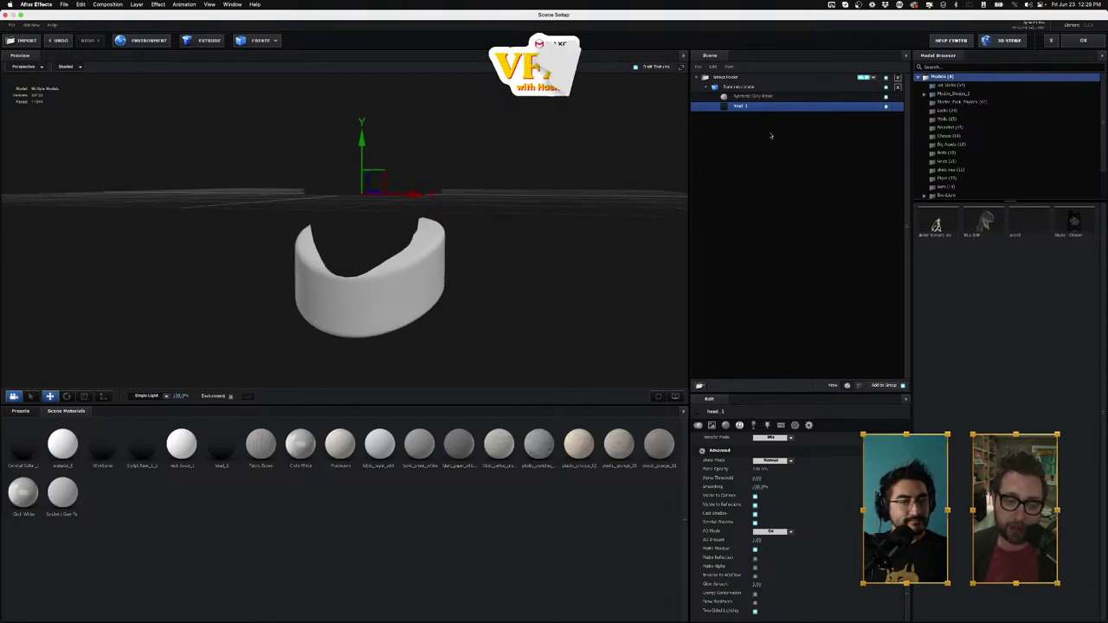
pyautogui.click(1082, 40)
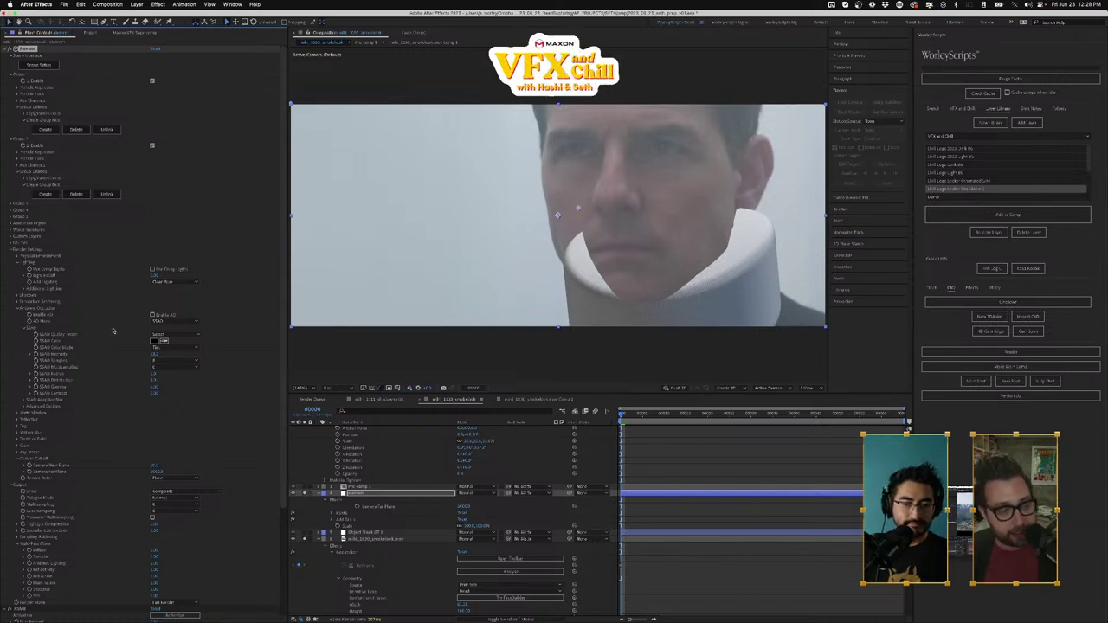
# Step: Turn Enable AO back on in the Element effect and solo only the Pre-comp 1 head layer
pyautogui.click(153, 316)
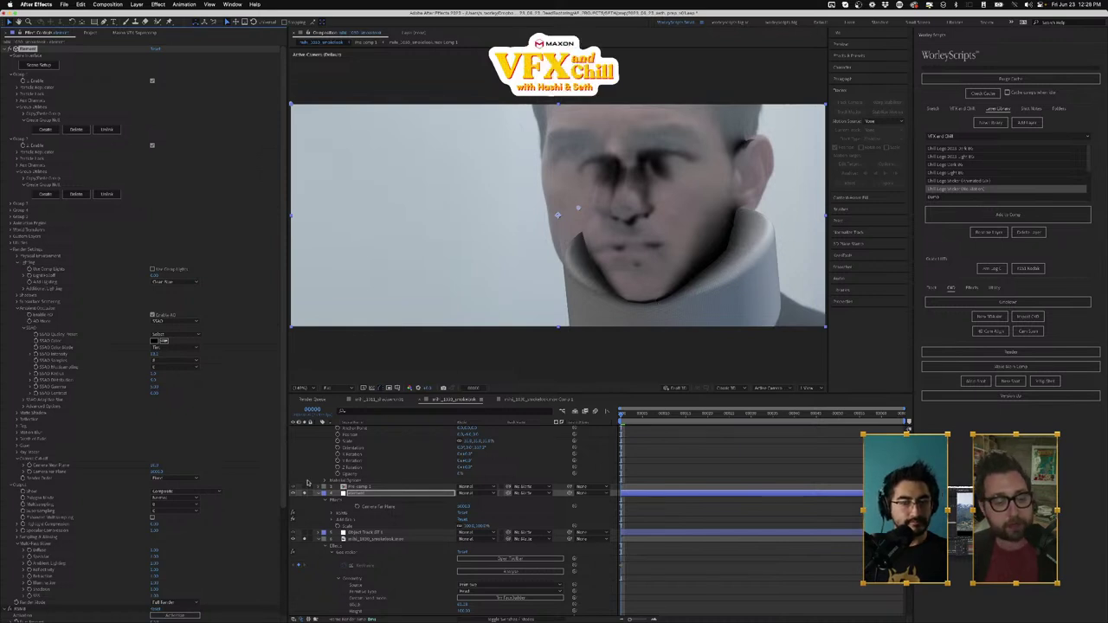
pyautogui.click(305, 487)
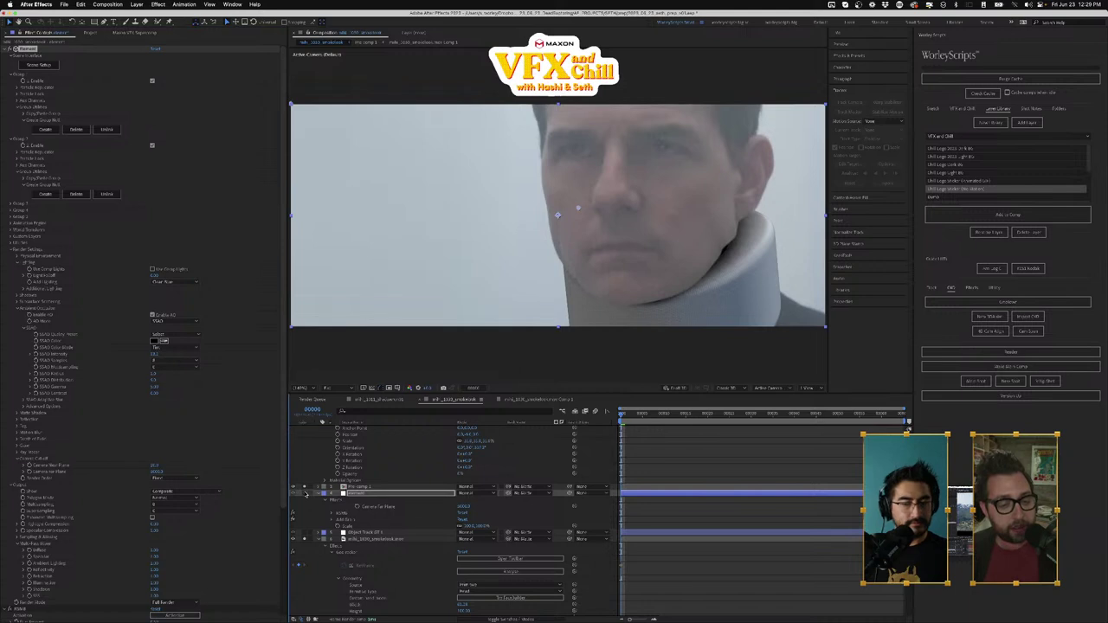
pyautogui.click(305, 493)
pyautogui.scroll(-2, 305, 495)
pyautogui.click(305, 510)
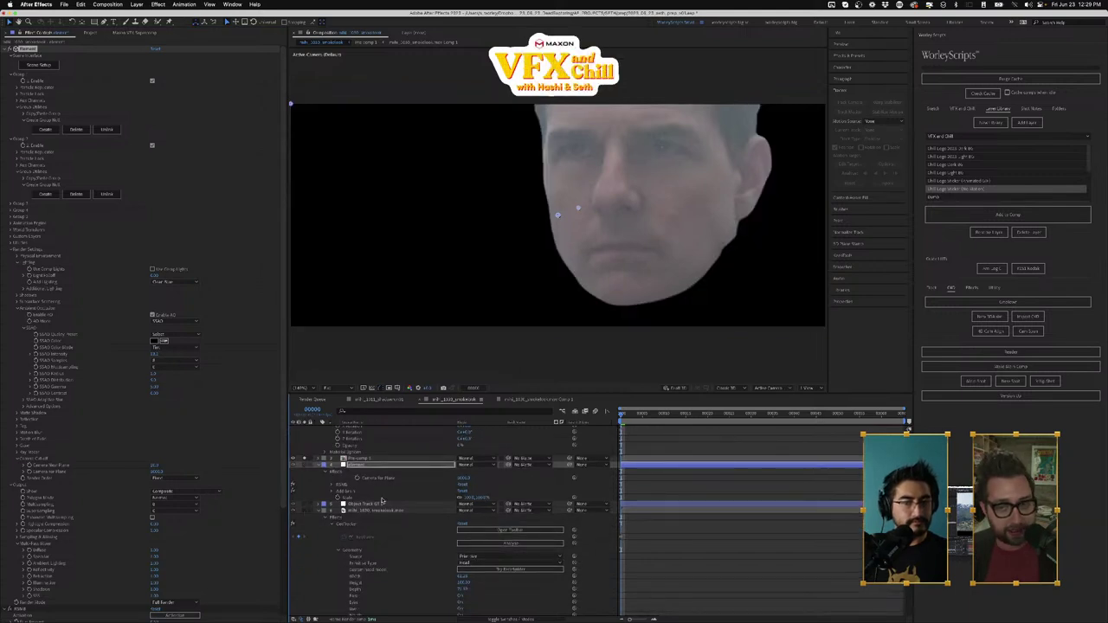
pyautogui.scroll(2, 382, 501)
# Step: Open Pre-comp 1, hide its upper nested comp layer, and play the masked chin patch by itself
pyautogui.doubleClick(346, 482)
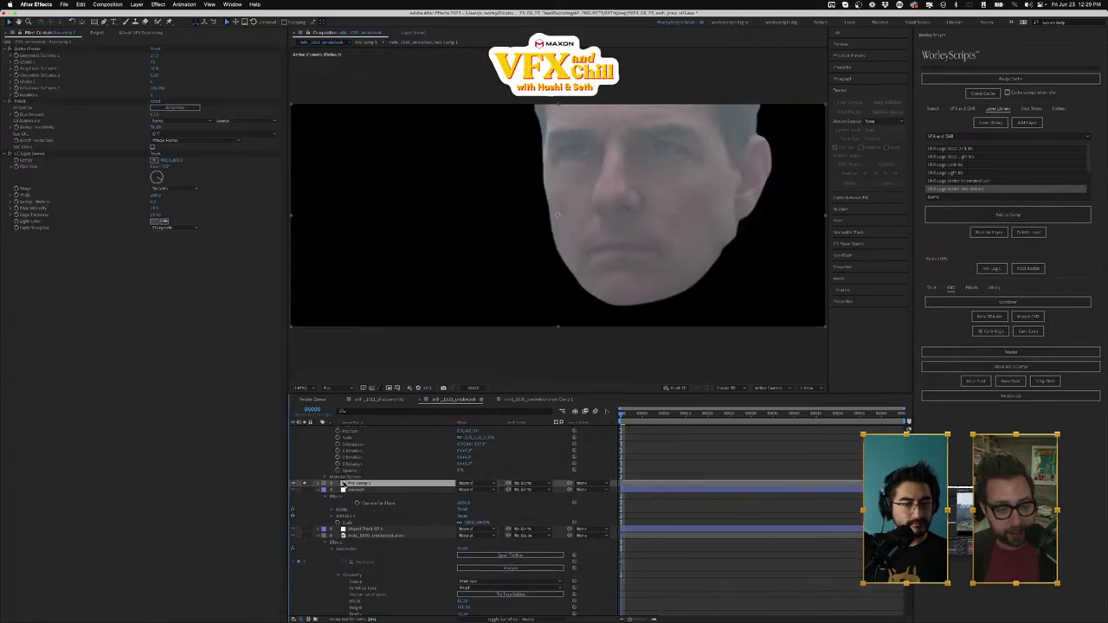
pyautogui.click(294, 430)
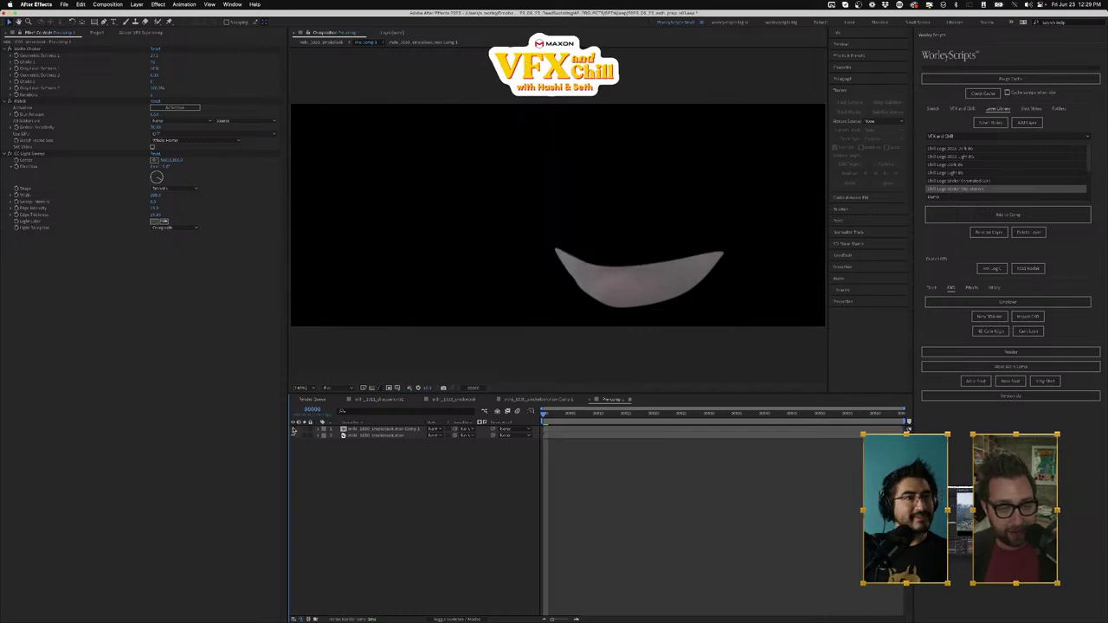
pyautogui.click(371, 435)
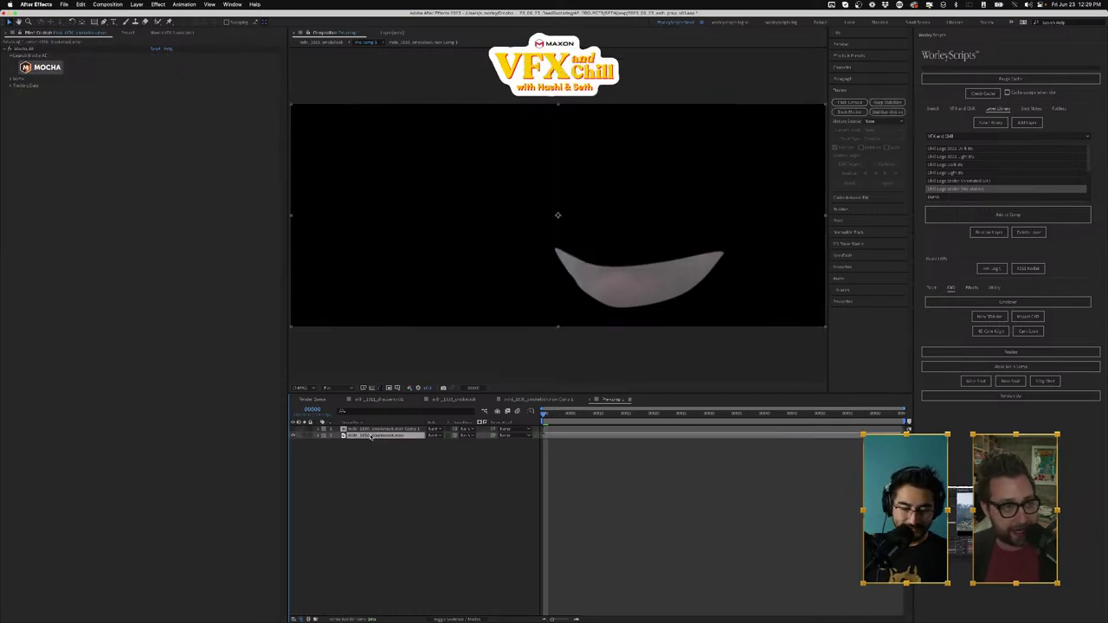
pyautogui.press('space')
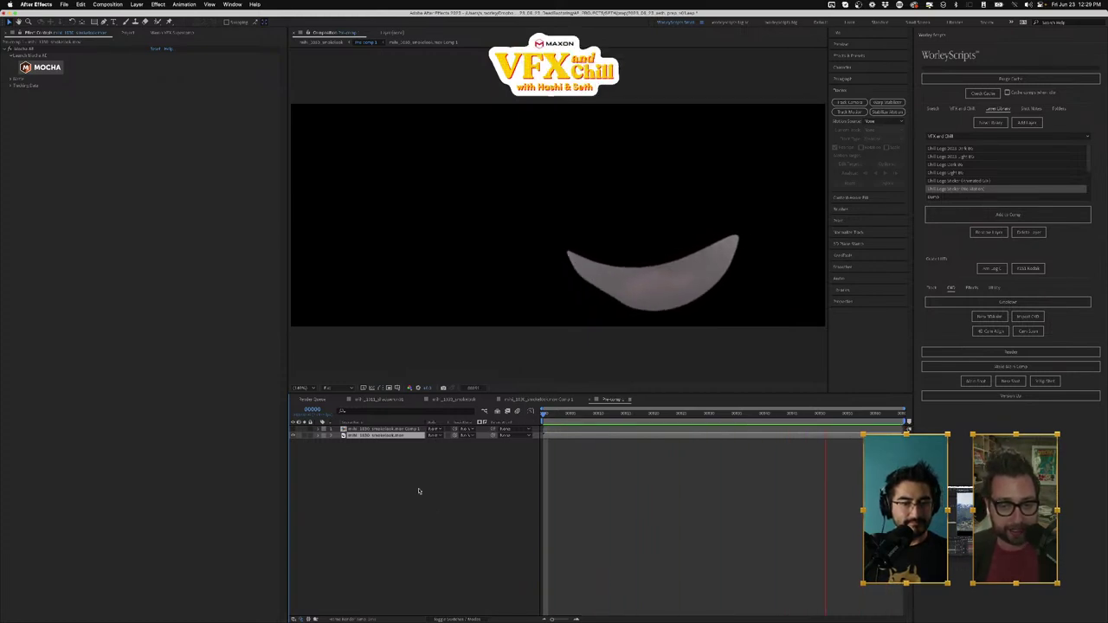
# Step: Show the upper nested comp layer, hide the chin patch layer, and play the head cutout alone
pyautogui.click(294, 430)
pyautogui.click(294, 436)
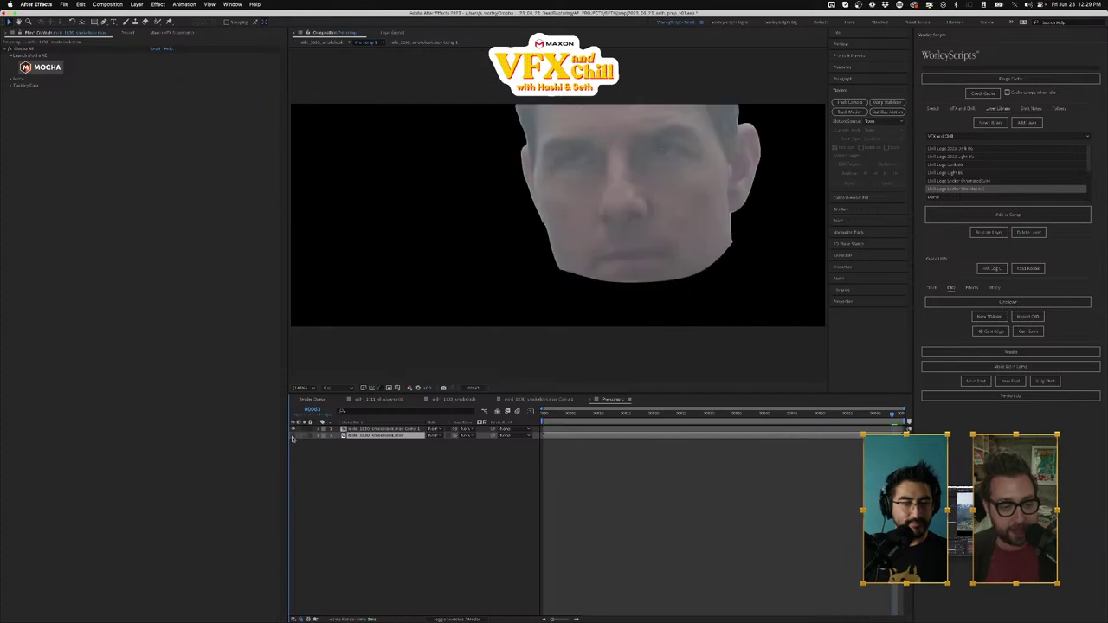
pyautogui.press('space')
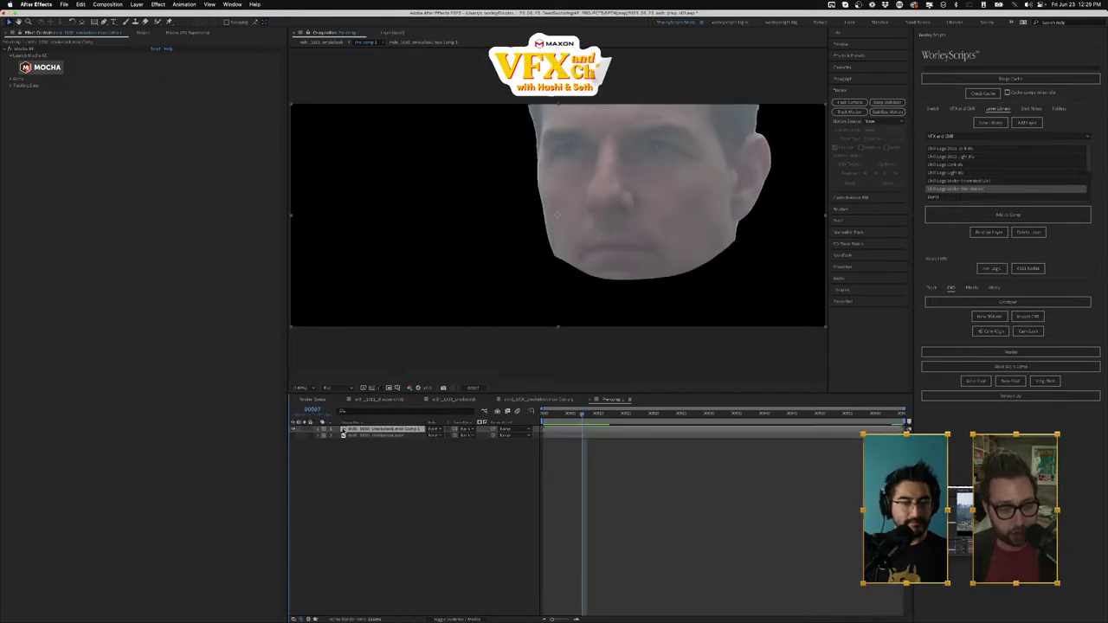
# Step: Open the nested smokelook comp, play its Roto Brush cutout of the head and neck, and close the comp
pyautogui.doubleClick(347, 429)
pyautogui.press('space')
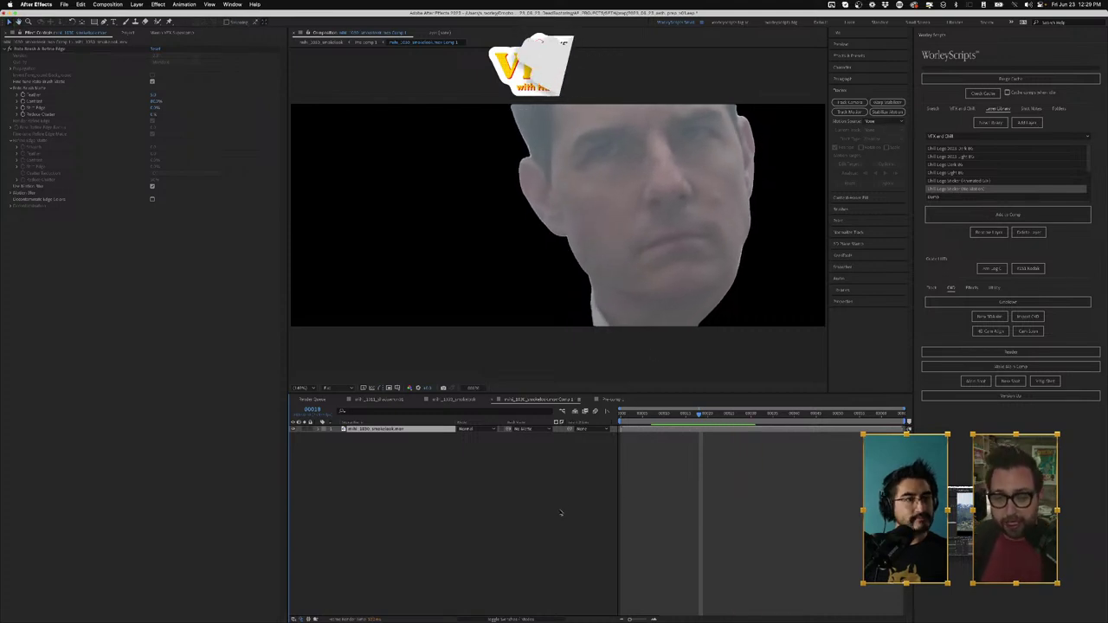
pyautogui.click(494, 400)
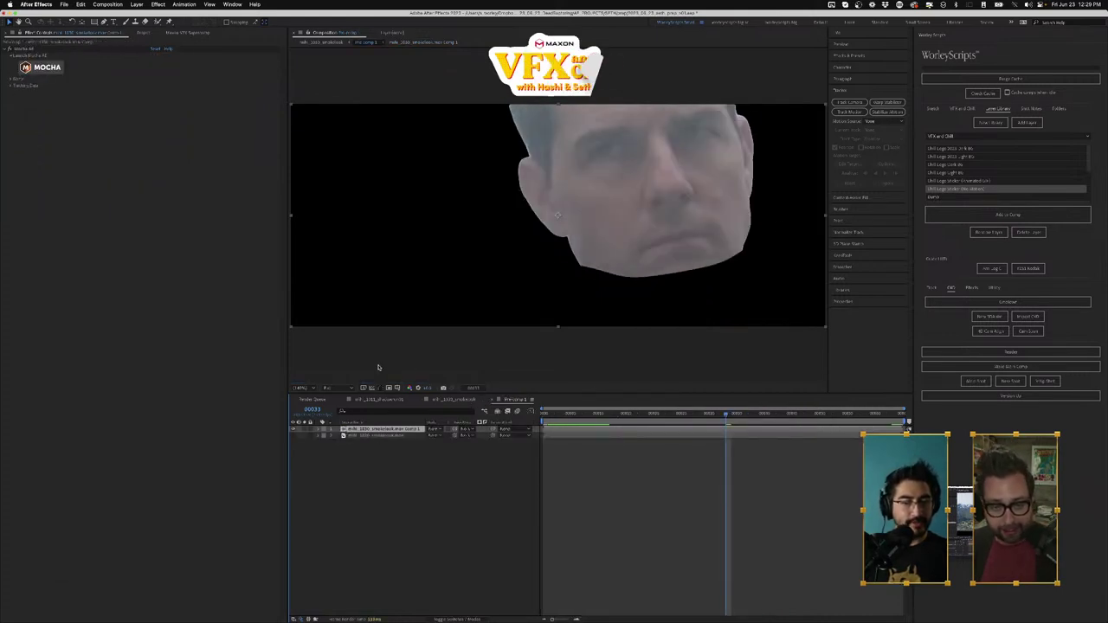
# Step: Show the chin patch layer again and expand the Matte settings of the nested comp layer's Mocha AE effect
pyautogui.click(292, 437)
pyautogui.click(319, 430)
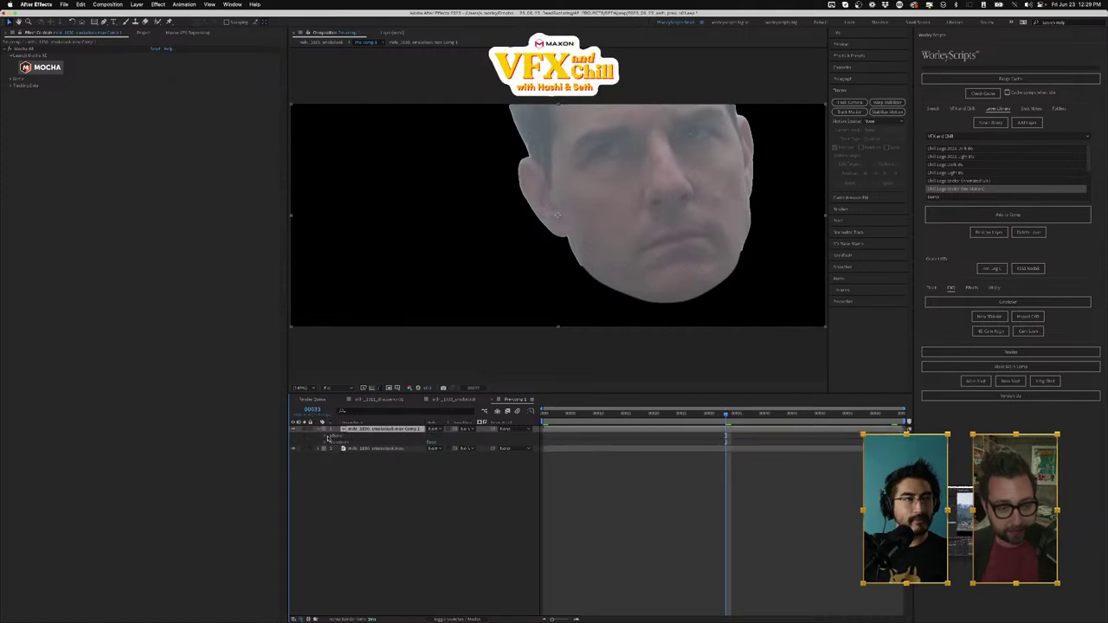
pyautogui.click(326, 438)
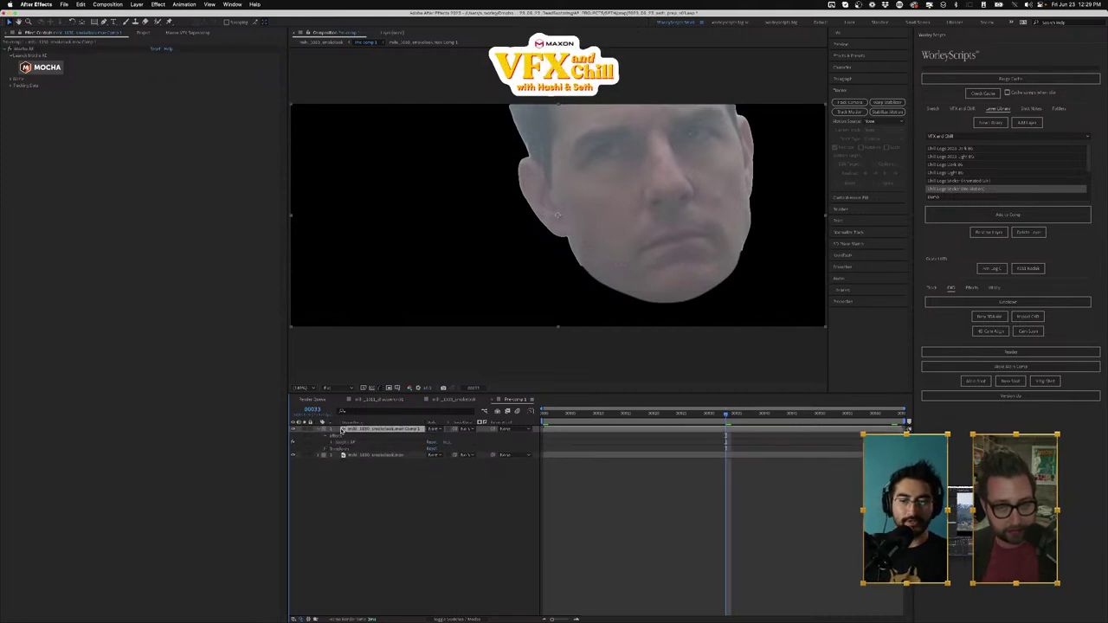
pyautogui.click(13, 78)
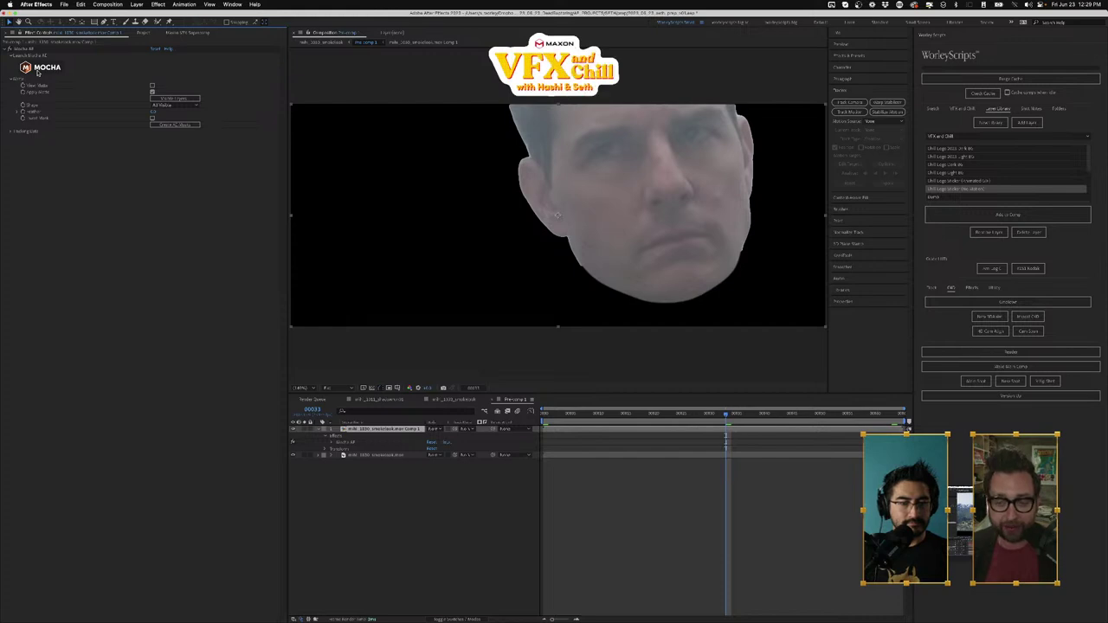
# Step: Move to an early frame, examine Layer 1's head spline in Mocha AE, and close Mocha
pyautogui.click(571, 414)
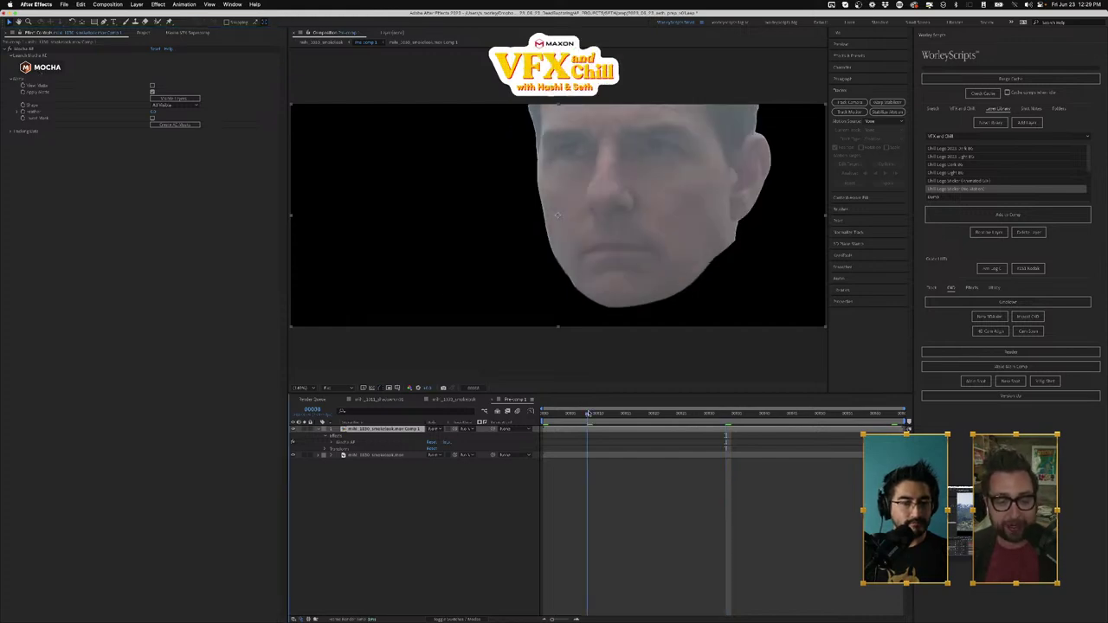
pyautogui.moveTo(570, 414); pyautogui.dragTo(587, 414)
pyautogui.click(48, 66)
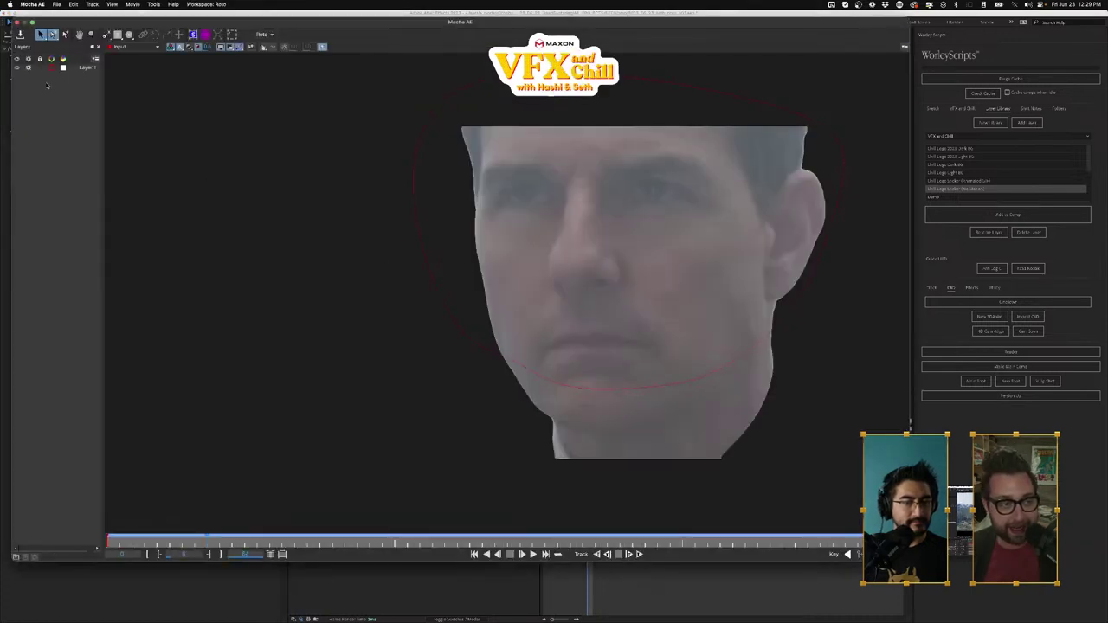
pyautogui.click(73, 68)
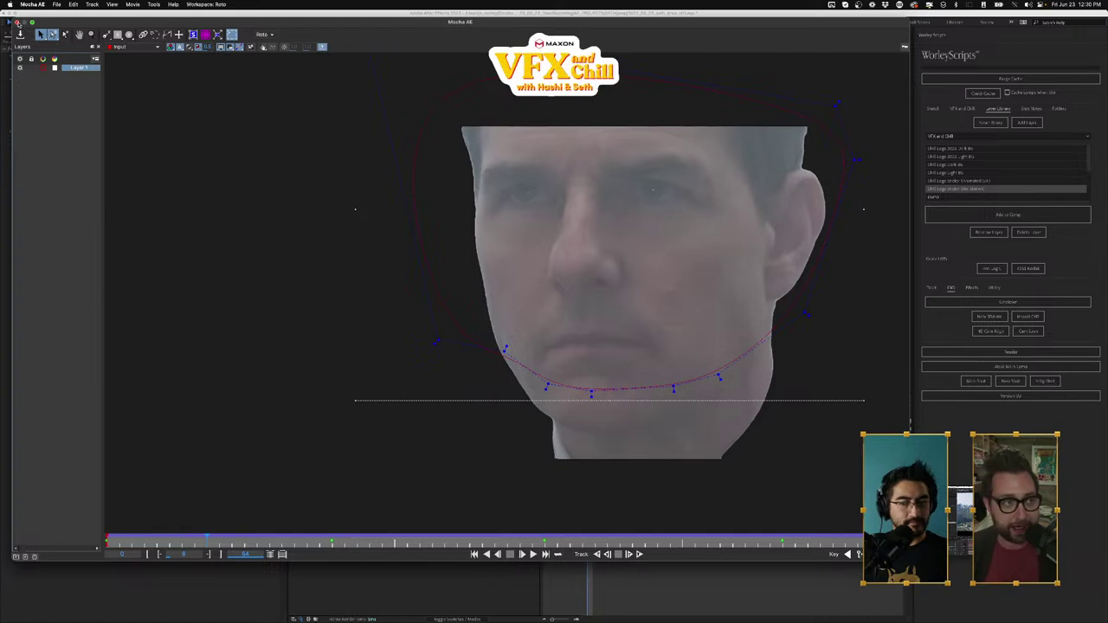
pyautogui.click(17, 22)
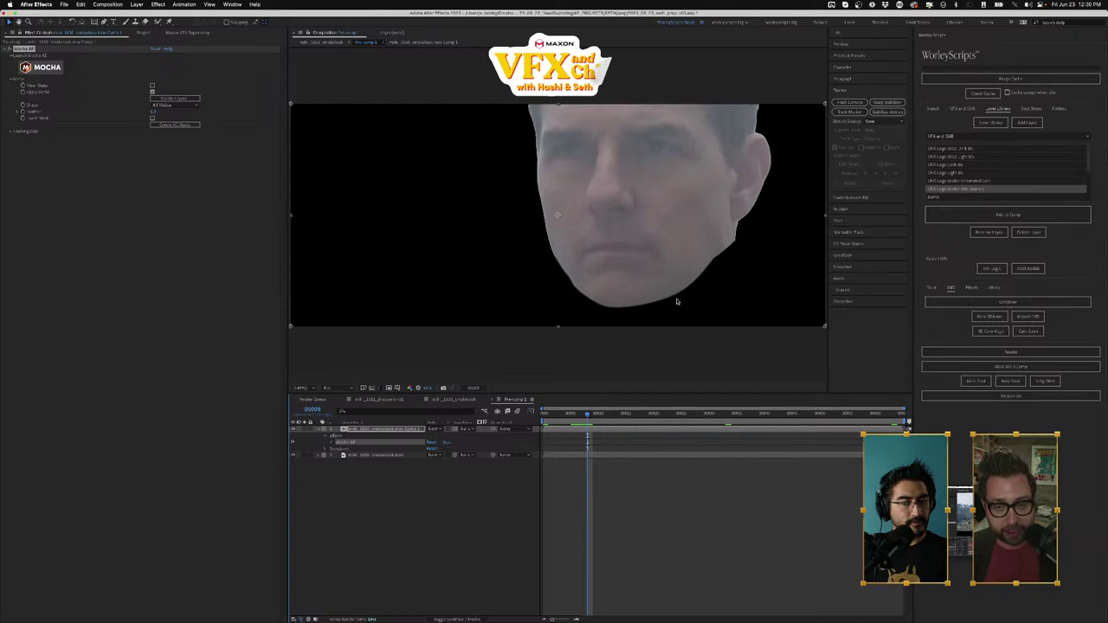
# Step: Play and scrub Pre-comp 1 to review the combined head and chin cutout
pyautogui.click(343, 431)
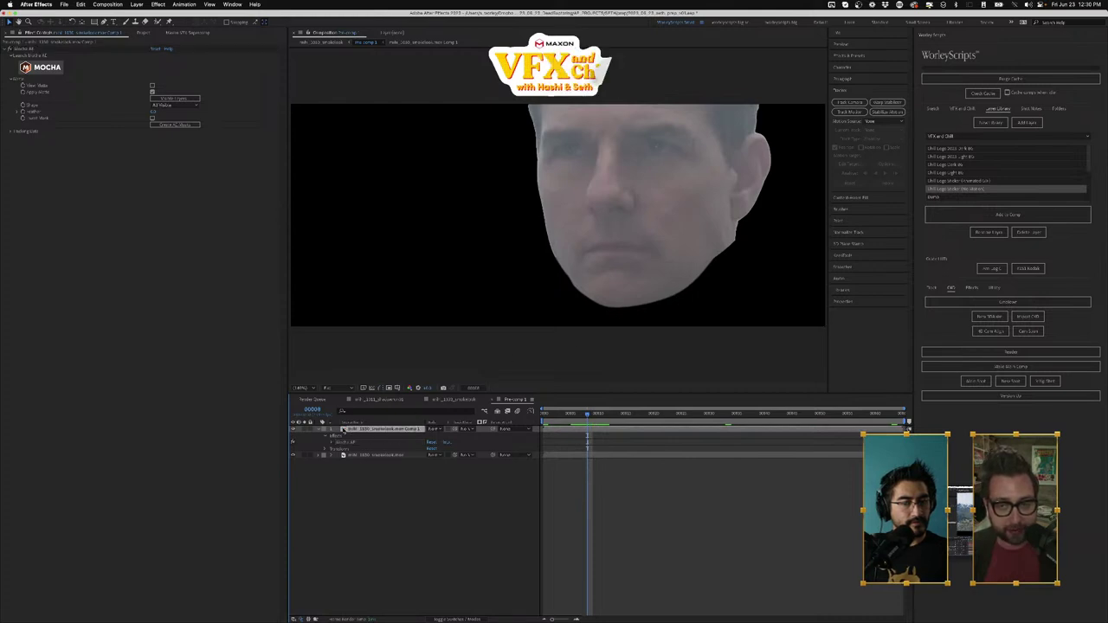
pyautogui.press('space')
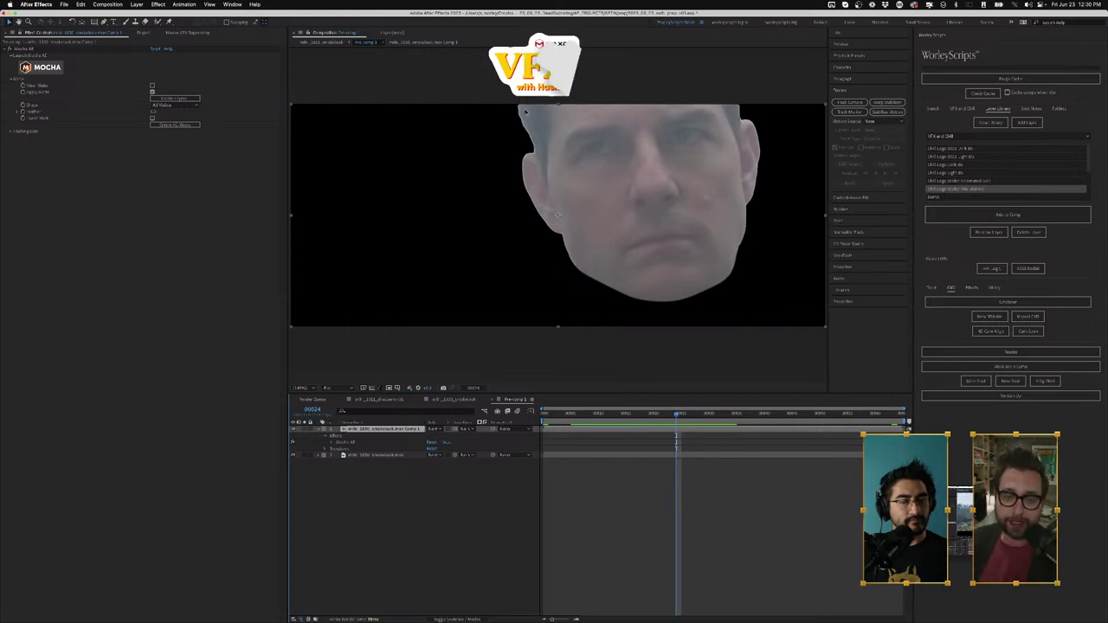
pyautogui.click(626, 413)
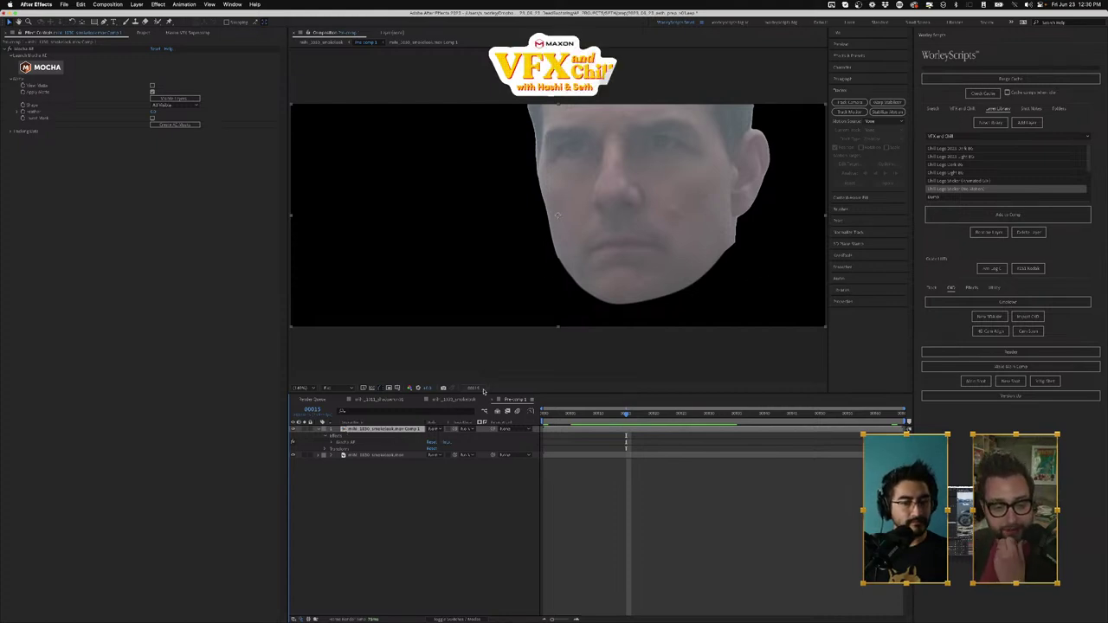
# Step: Return to the main smokelook comp, select the Supercomp layer, and open its VFX Supercomp panel
pyautogui.click(453, 399)
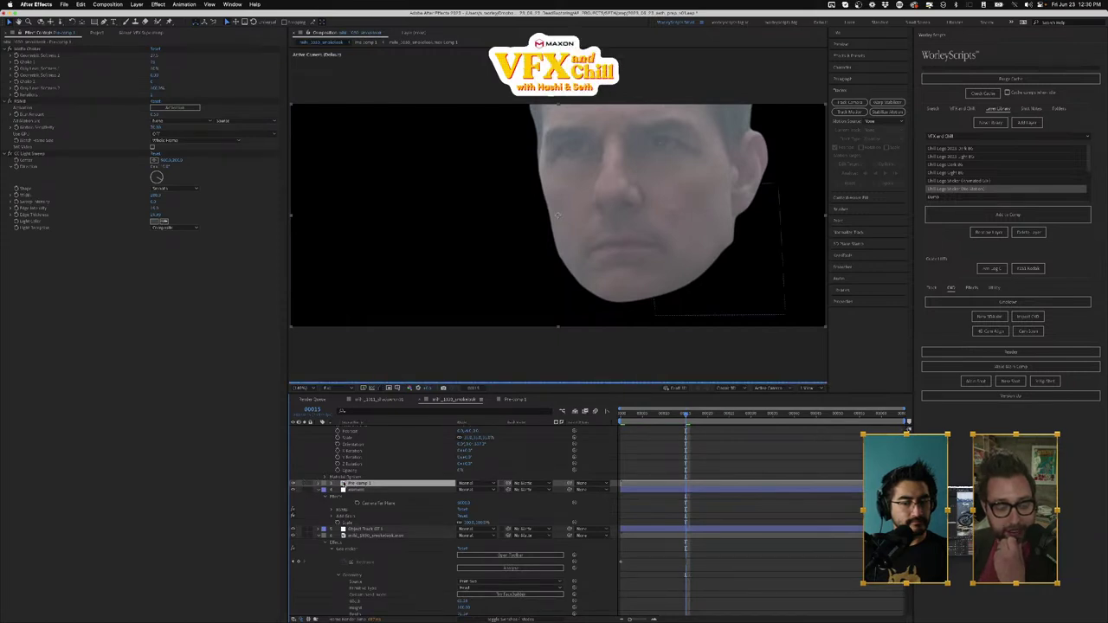
pyautogui.scroll(2, 346, 490)
pyautogui.click(360, 435)
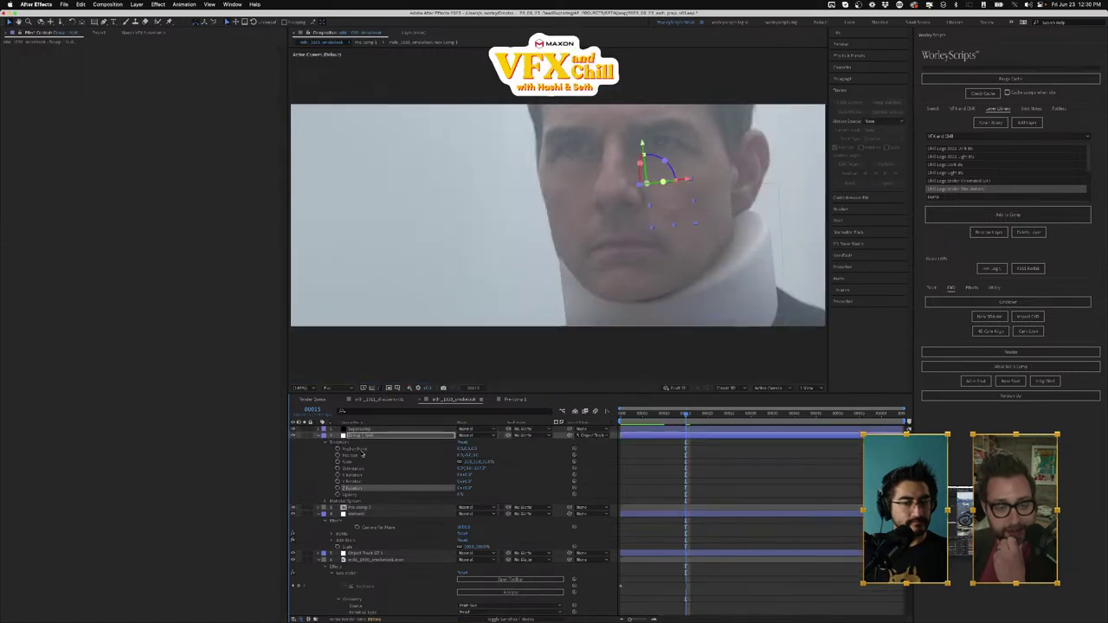
pyautogui.click(352, 429)
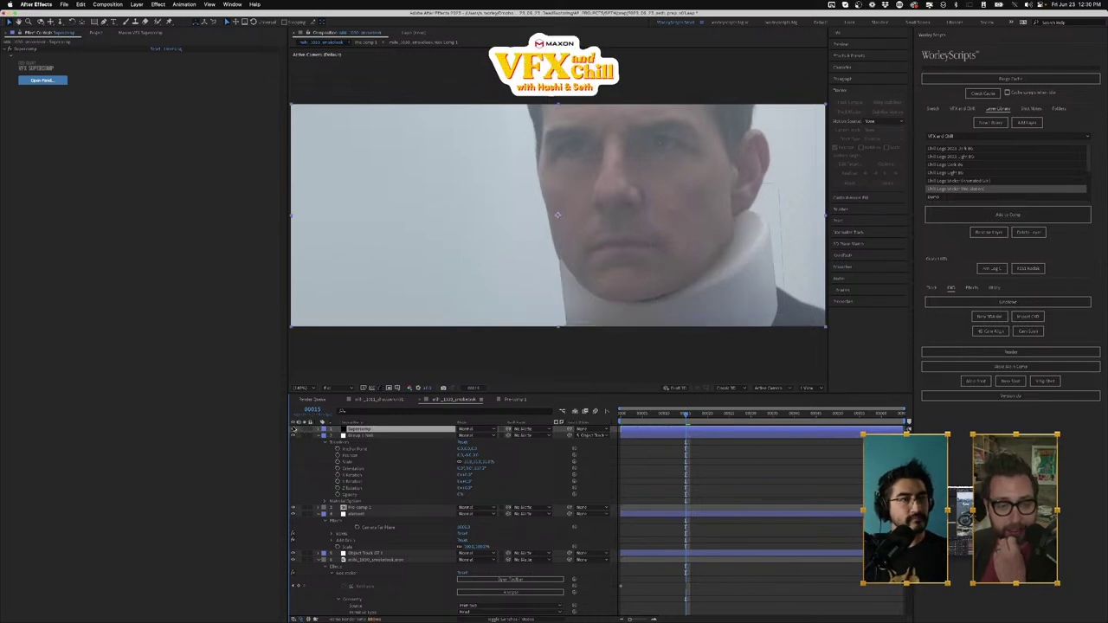
pyautogui.click(42, 79)
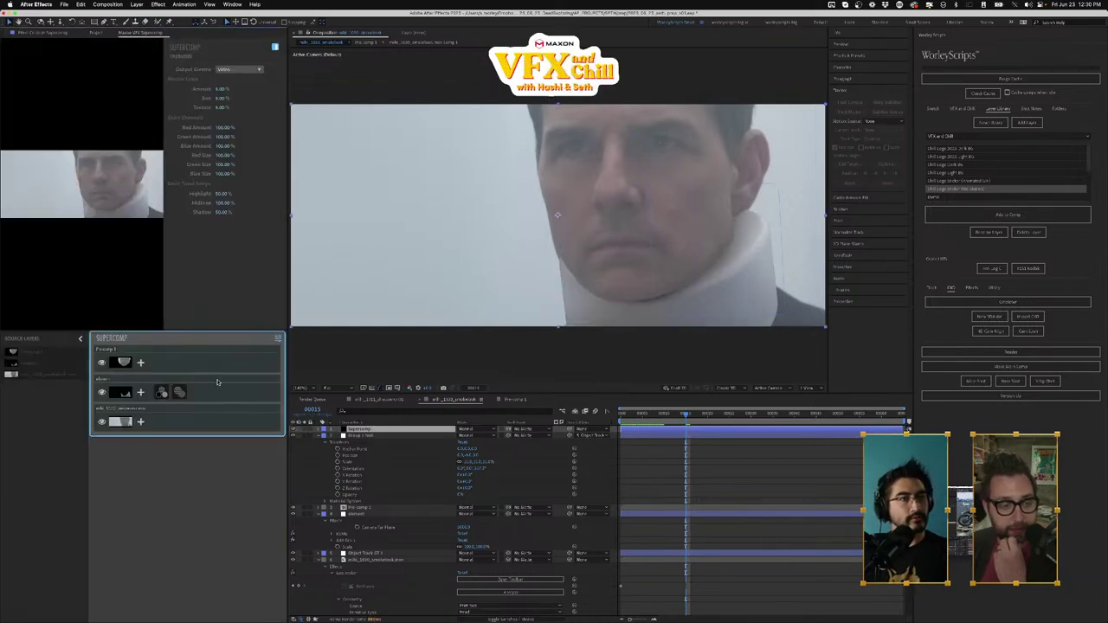
# Step: Select the element layer in the Supercomp stack and examine its Color Correction and Haze effect settings
pyautogui.click(212, 390)
pyautogui.click(162, 392)
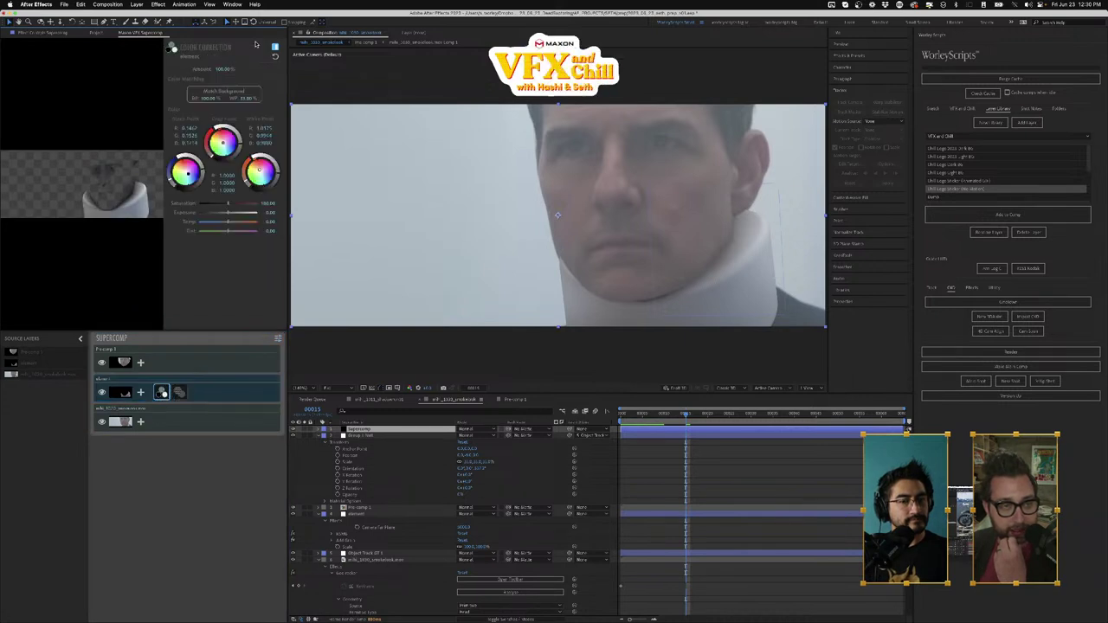
pyautogui.click(180, 393)
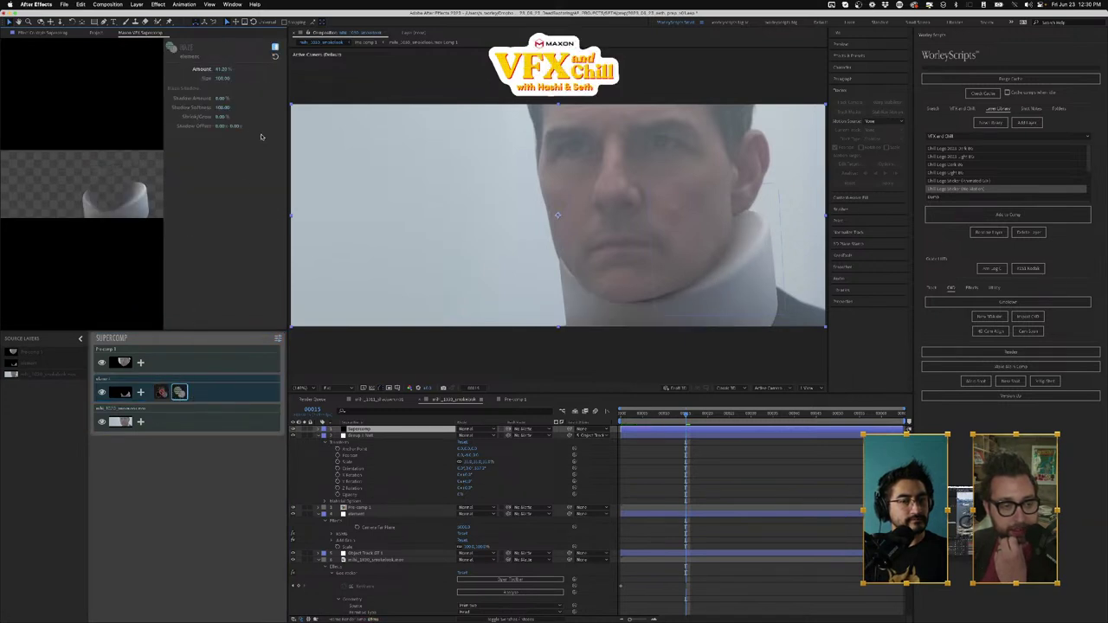
# Step: Toggle the element layer's Haze off and on to compare the brace, and check Color Correction's Match Background settings
pyautogui.click(275, 48)
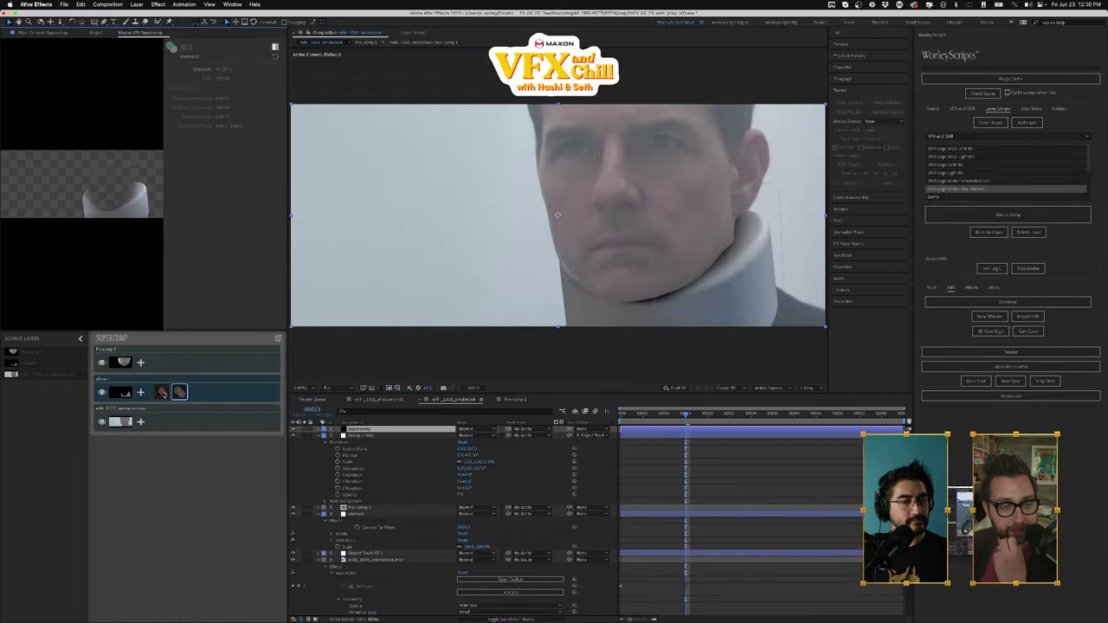
pyautogui.click(162, 392)
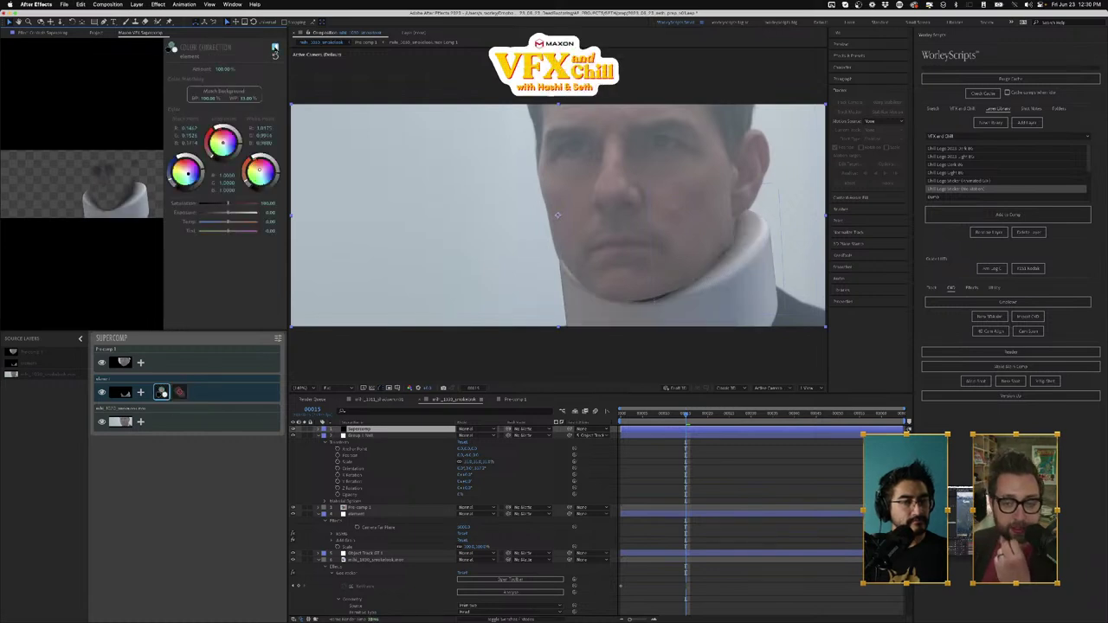
pyautogui.click(214, 90)
pyautogui.click(180, 392)
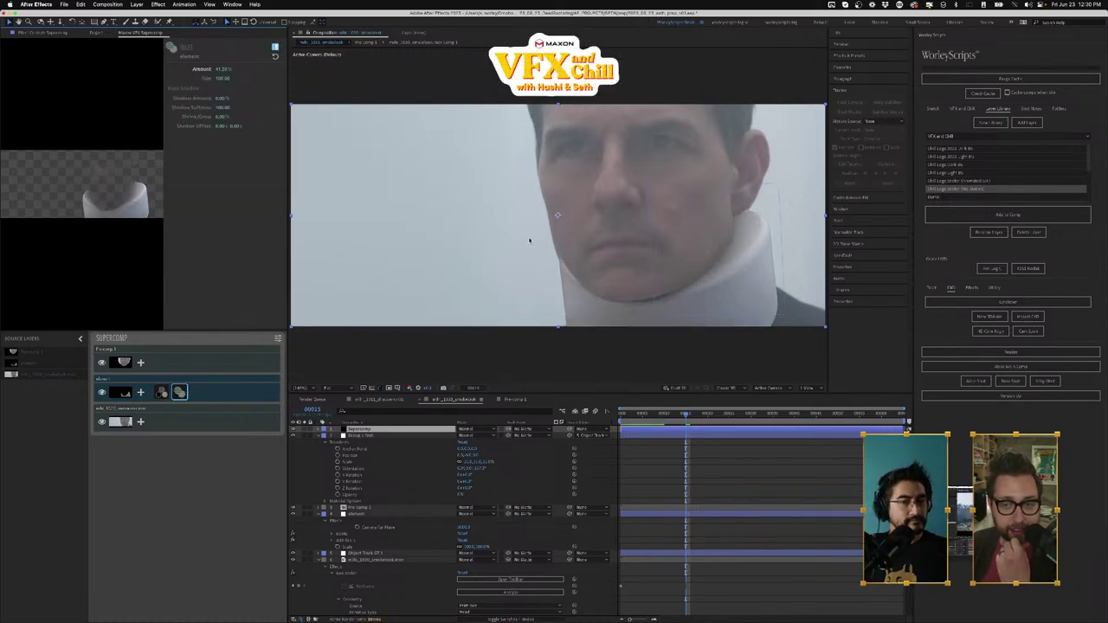
# Step: Examine Pre-comp 1's Matte Choker, RSMB and CC Light Sweep effects on an earlier frame, and preview the neck brace shot
pyautogui.click(662, 417)
pyautogui.click(359, 507)
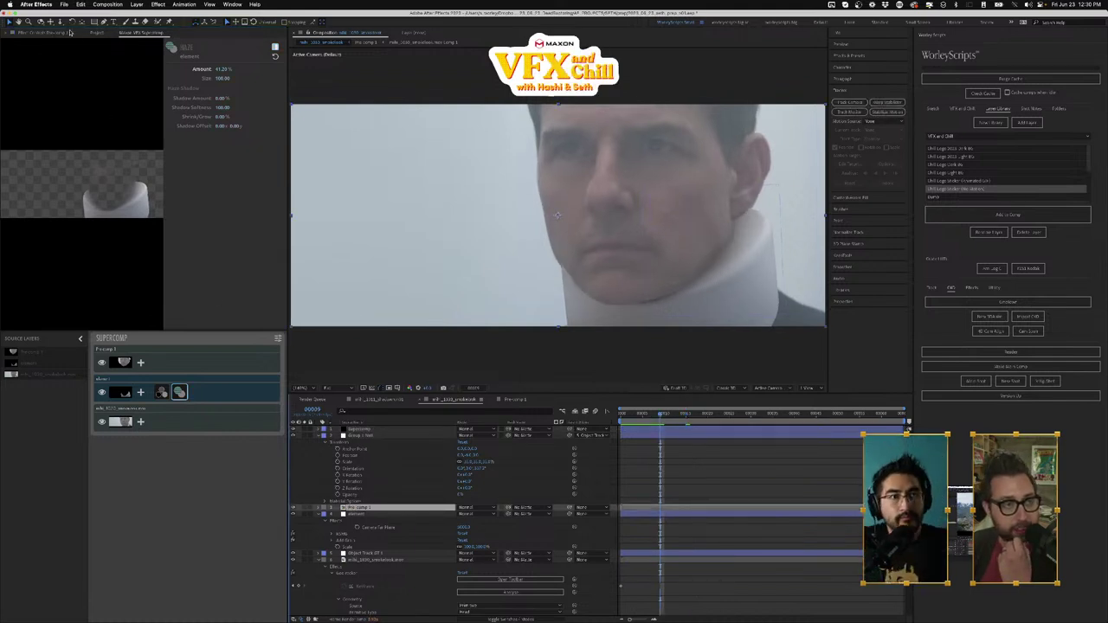
pyautogui.click(69, 32)
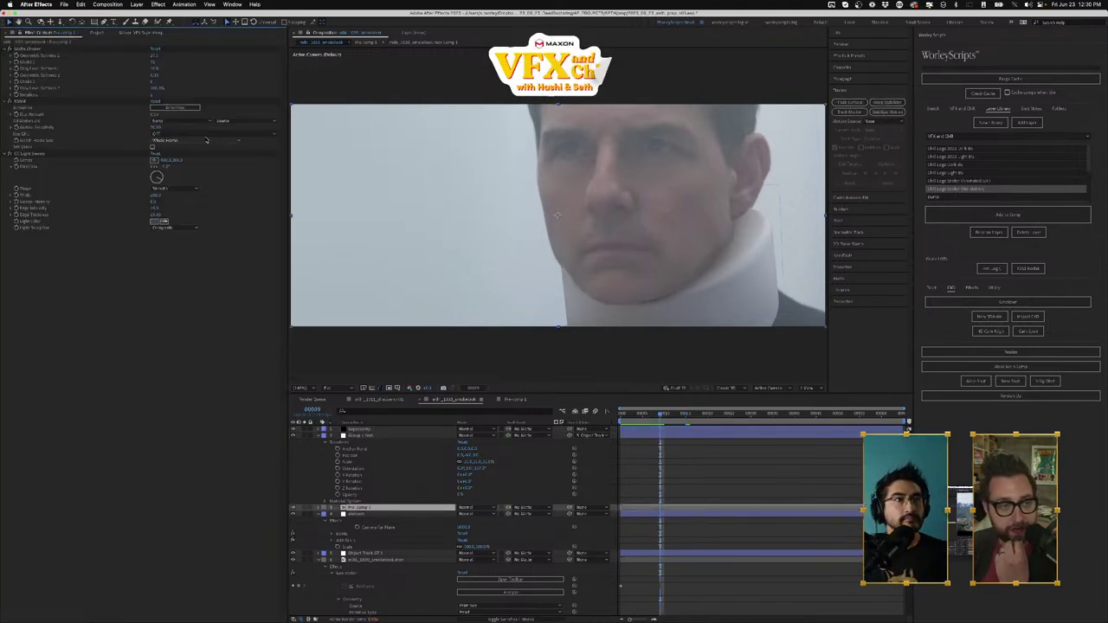
pyautogui.click(27, 48)
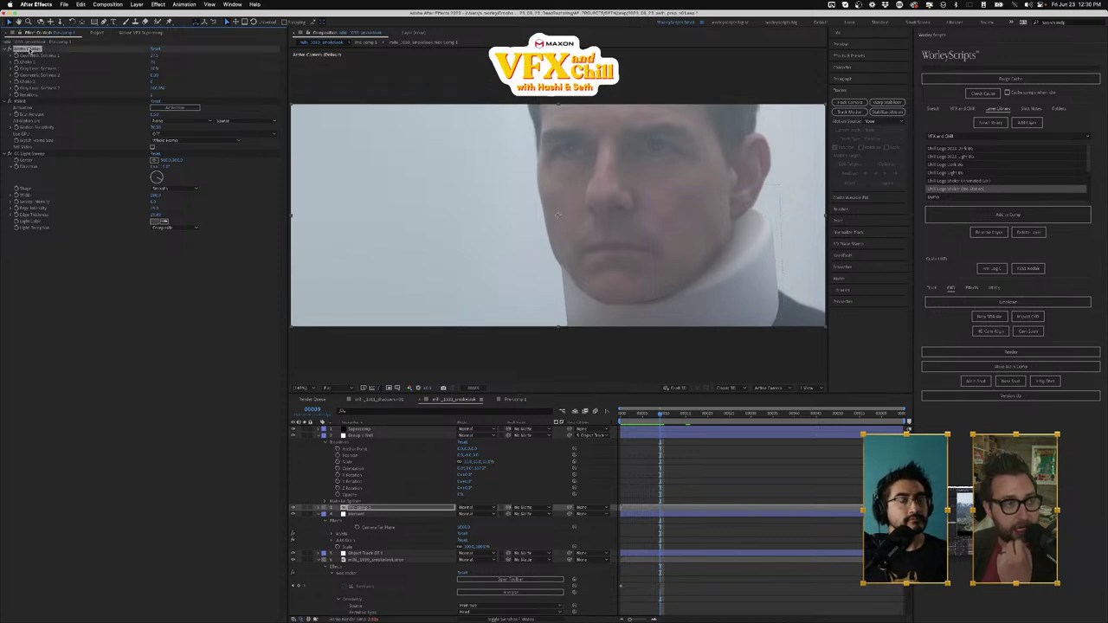
pyautogui.click(30, 153)
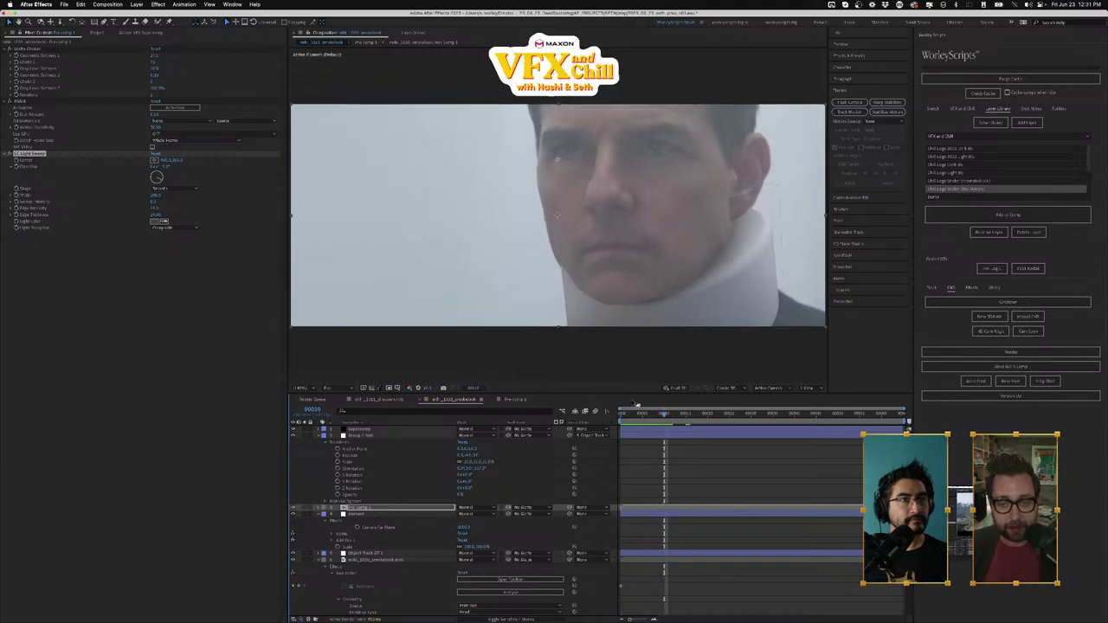
pyautogui.press('space')
# Step: Open the shadow run composition from the project and play it
pyautogui.click(95, 33)
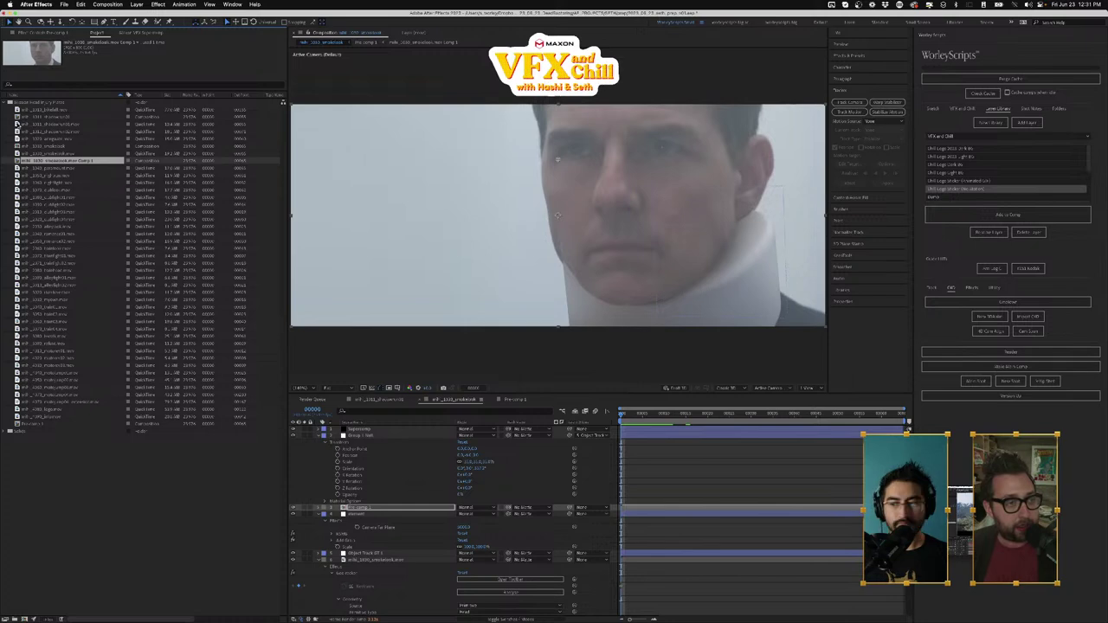
pyautogui.doubleClick(17, 118)
pyautogui.press('space')
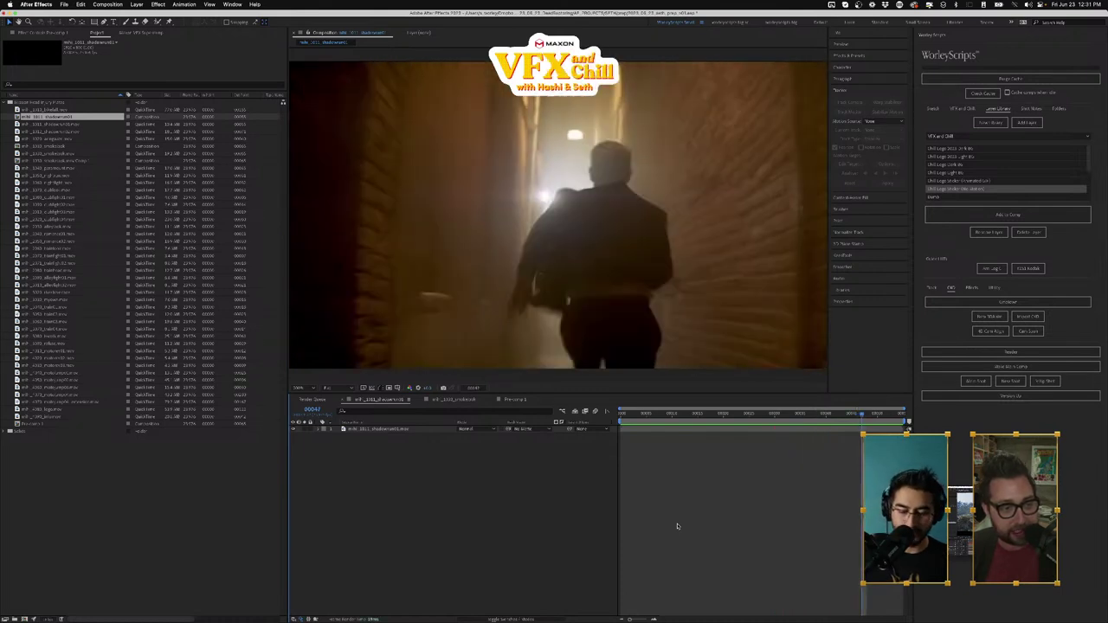
# Step: Create a composition from the night clip of the seated couple, and dock another clip's footage viewer beside its composition viewer
pyautogui.moveTo(17, 293); pyautogui.dragTo(69, 572)
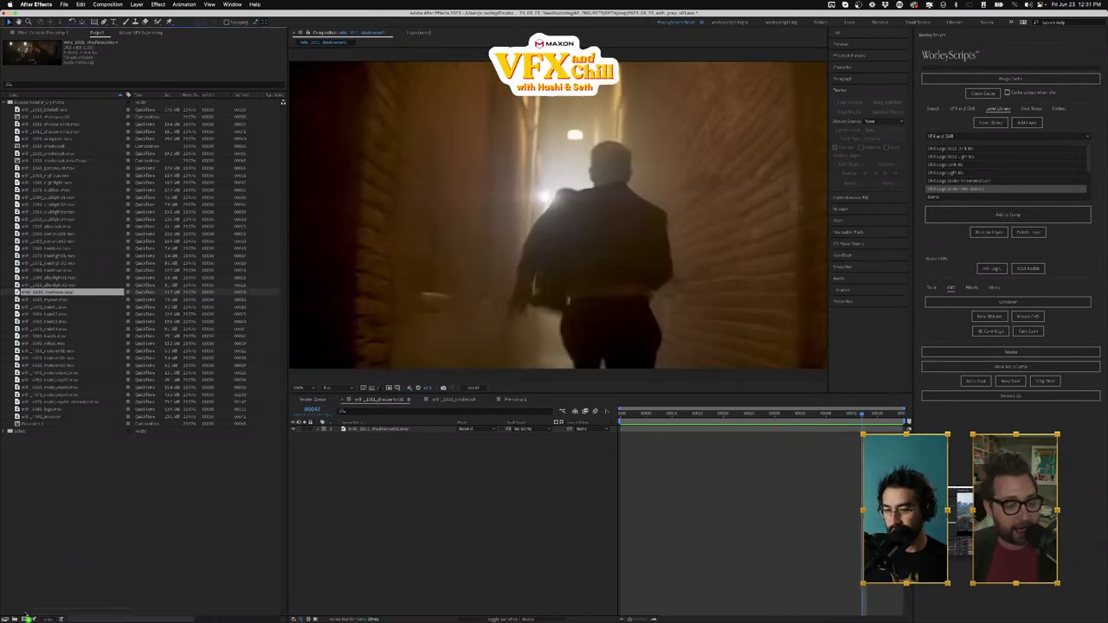
pyautogui.moveTo(26, 618); pyautogui.dragTo(27, 619)
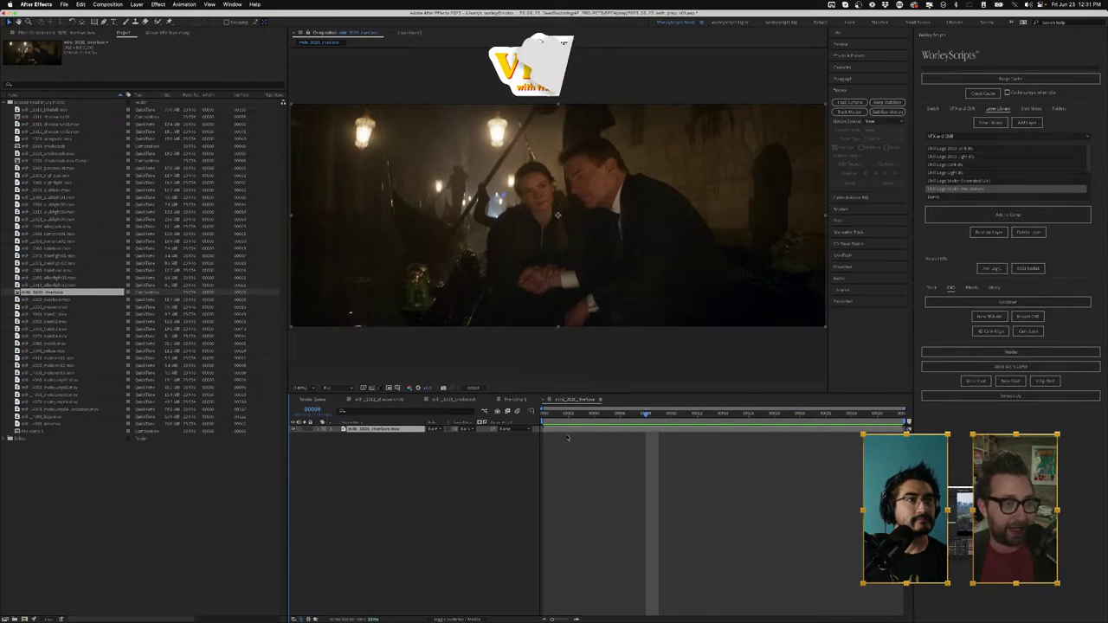
pyautogui.doubleClick(17, 138)
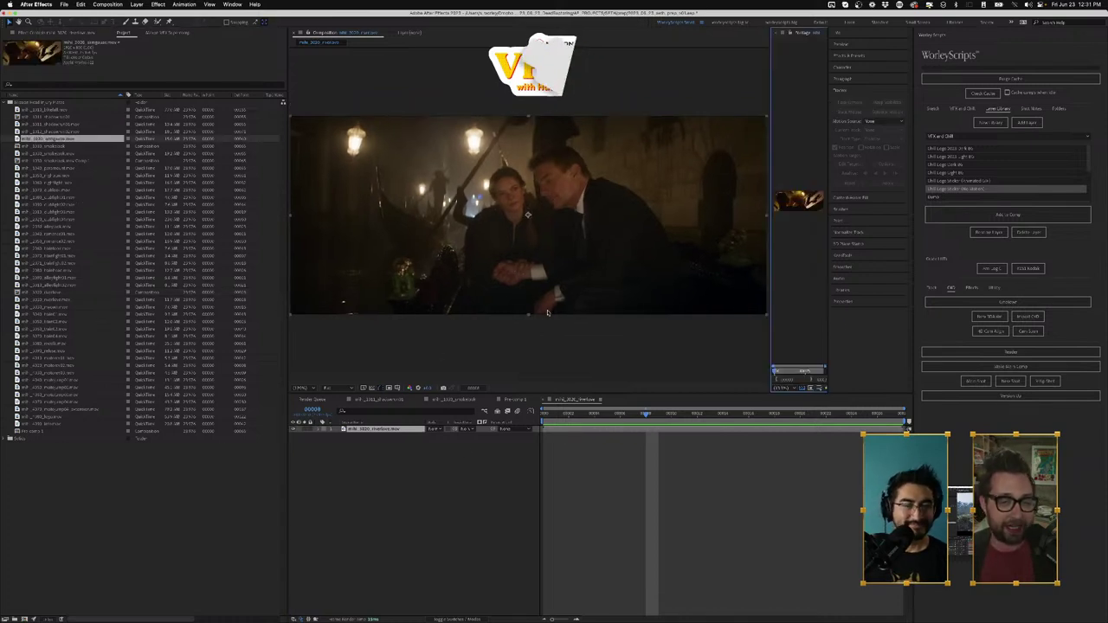
pyautogui.moveTo(789, 33); pyautogui.dragTo(400, 83)
# Step: Scrub and play the new composition of the seated couple, and switch to Pre-comp 1
pyautogui.moveTo(618, 412); pyautogui.dragTo(603, 414)
pyautogui.press('space')
pyautogui.press('space')
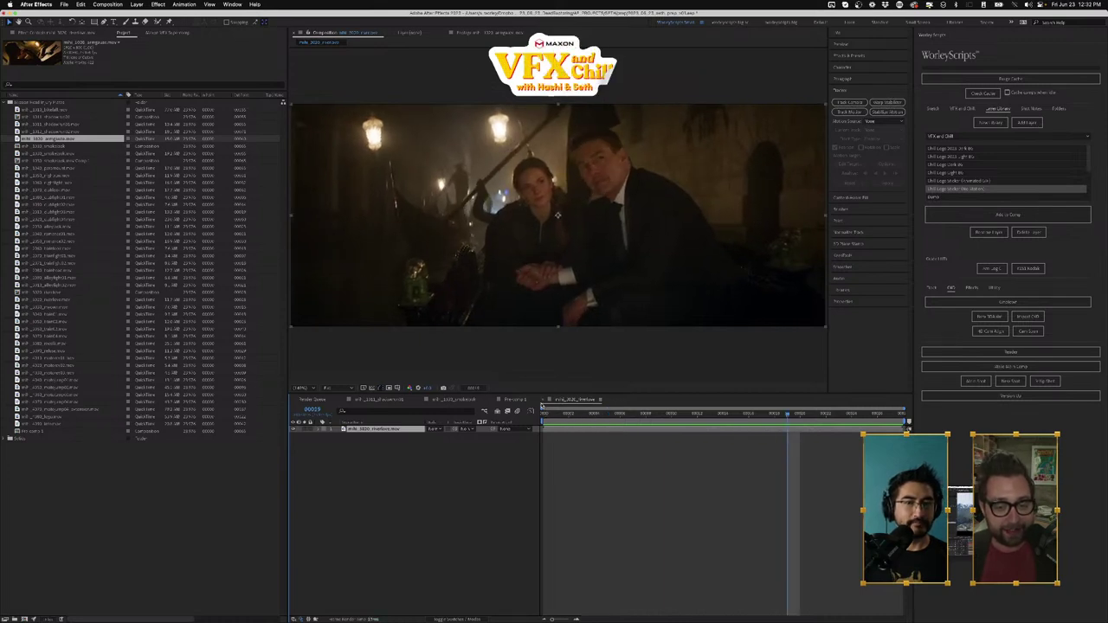
pyautogui.click(516, 400)
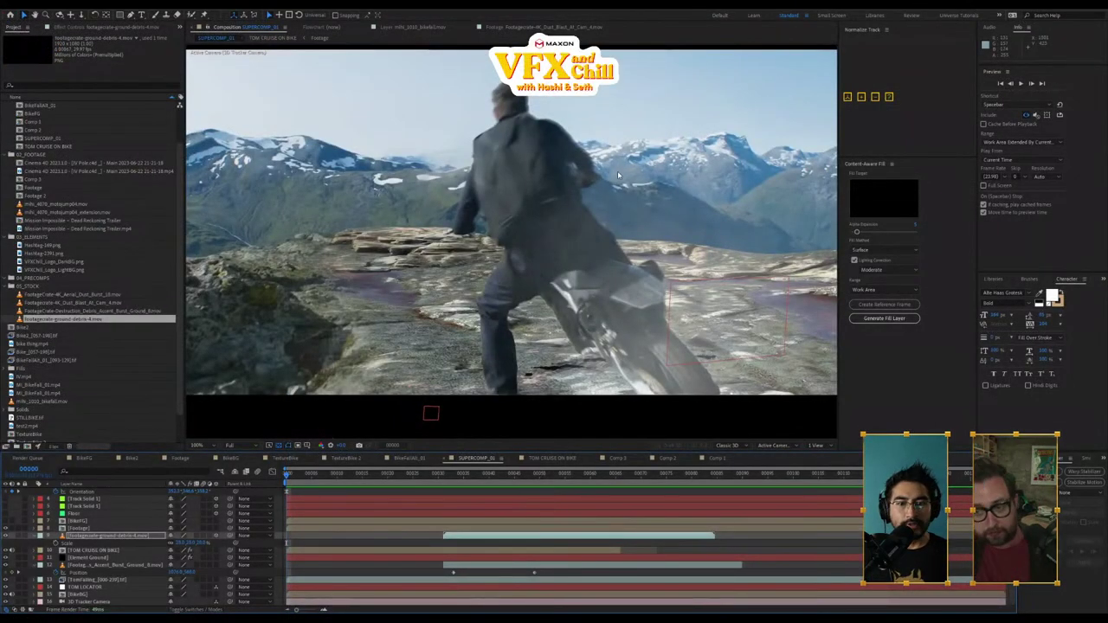
# Step: Fit the whole SUPERCOMP_01 frame in view and play the motorbike fall composite
pyautogui.scroll(-1, 516, 169)
pyautogui.press('space')
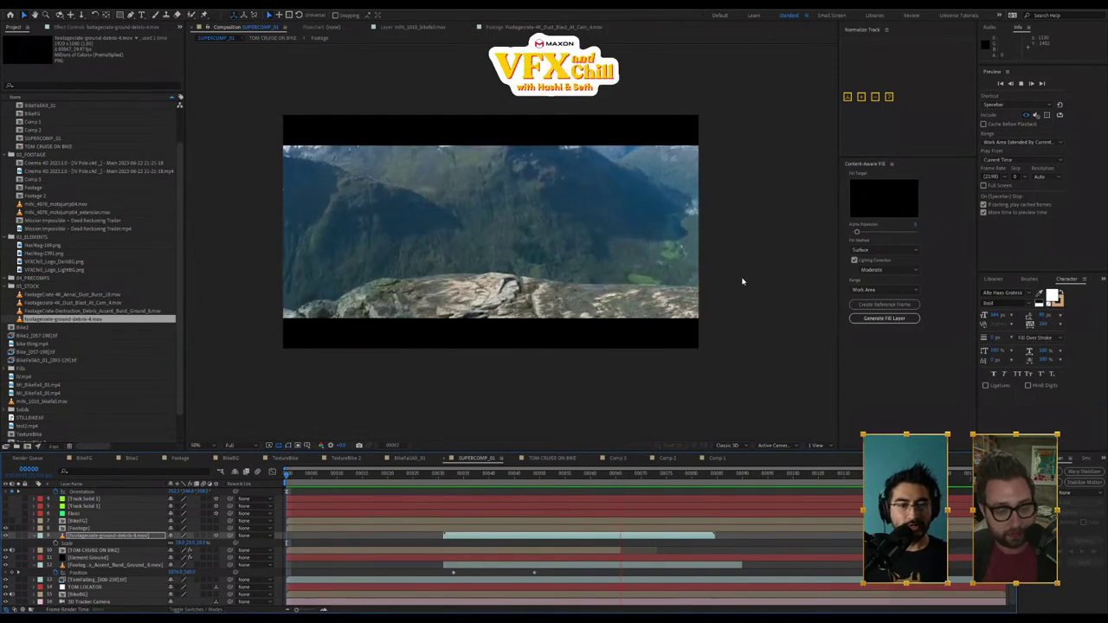
pyautogui.press('space')
pyautogui.press('space')
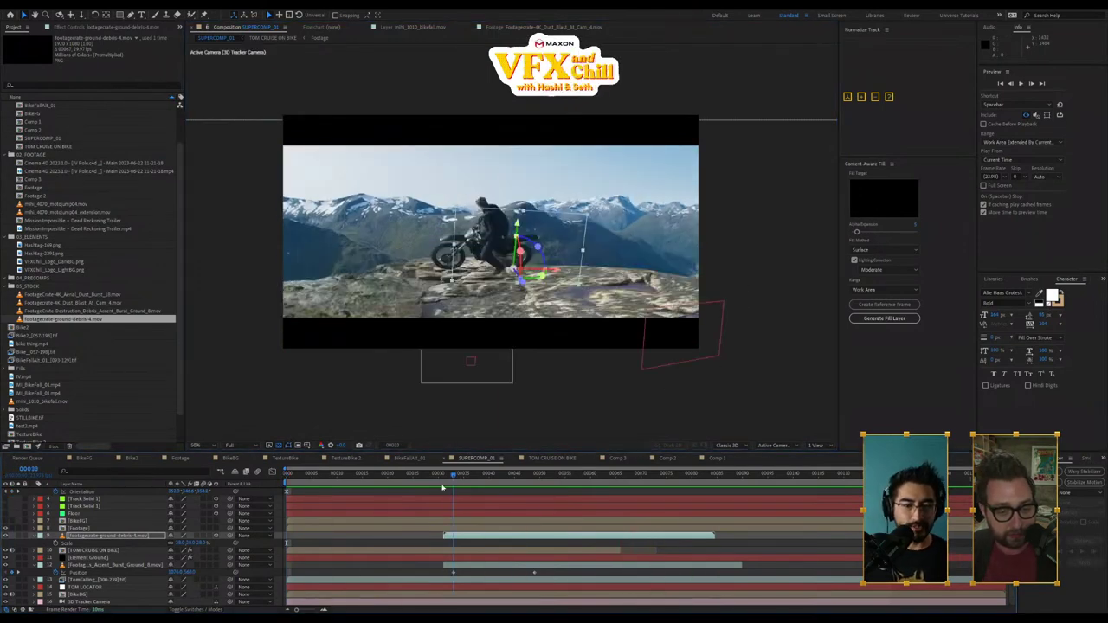
pyautogui.press('space')
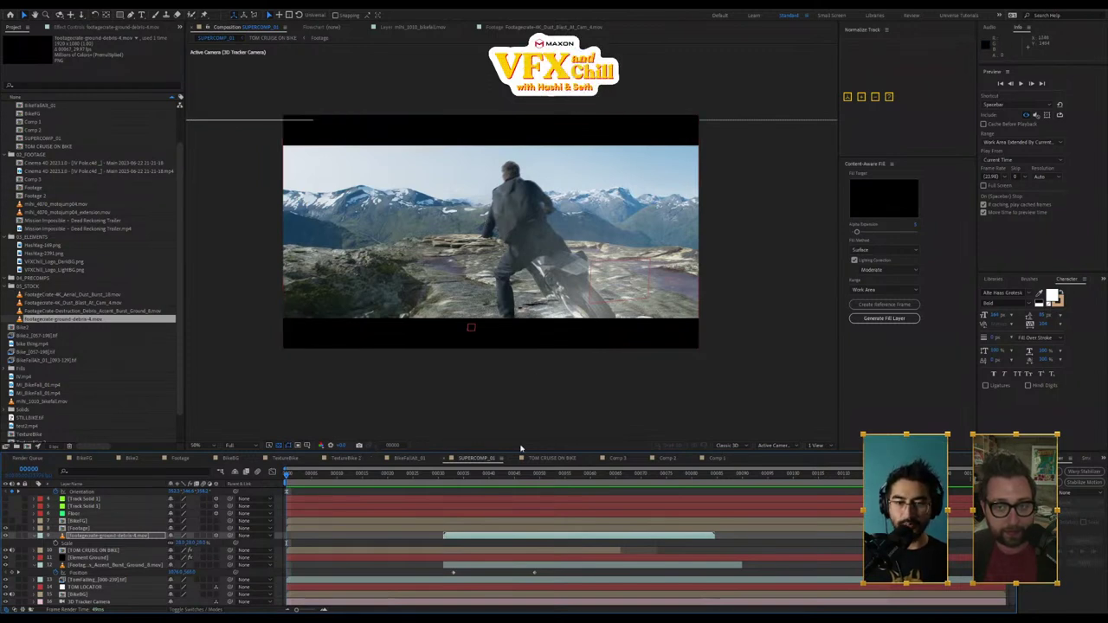
# Step: Scrub through SUPERCOMP_01 to review the bike fall and ground debris, and return to the first frame
pyautogui.click(302, 481)
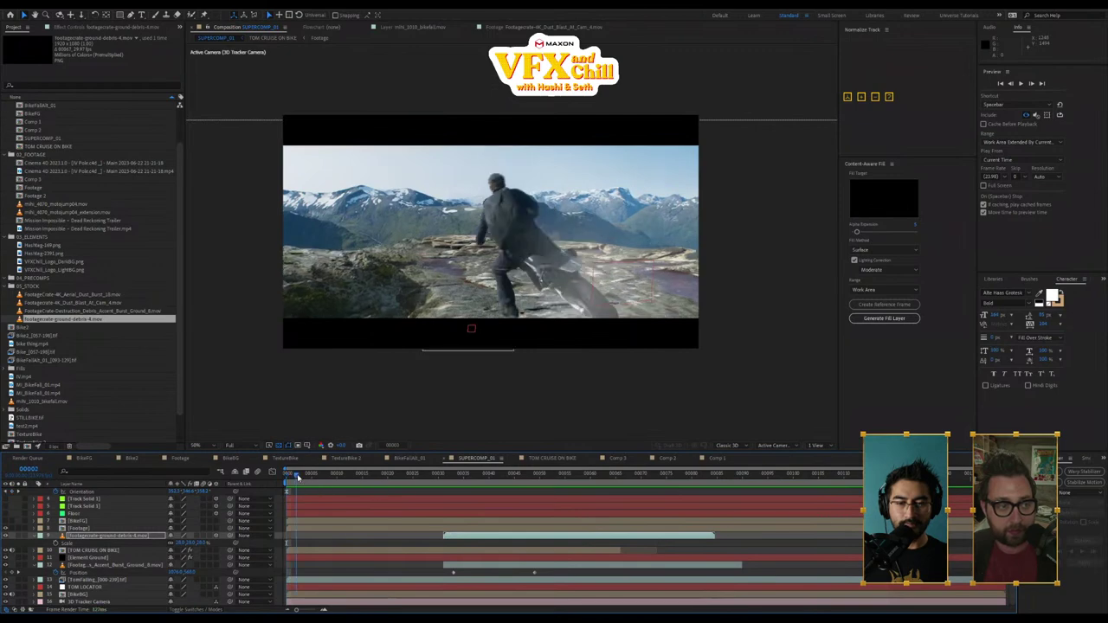
pyautogui.moveTo(303, 489)
pyautogui.mouseDown()
pyautogui.moveTo(286, 498)
pyautogui.moveTo(309, 502)
pyautogui.mouseUp()
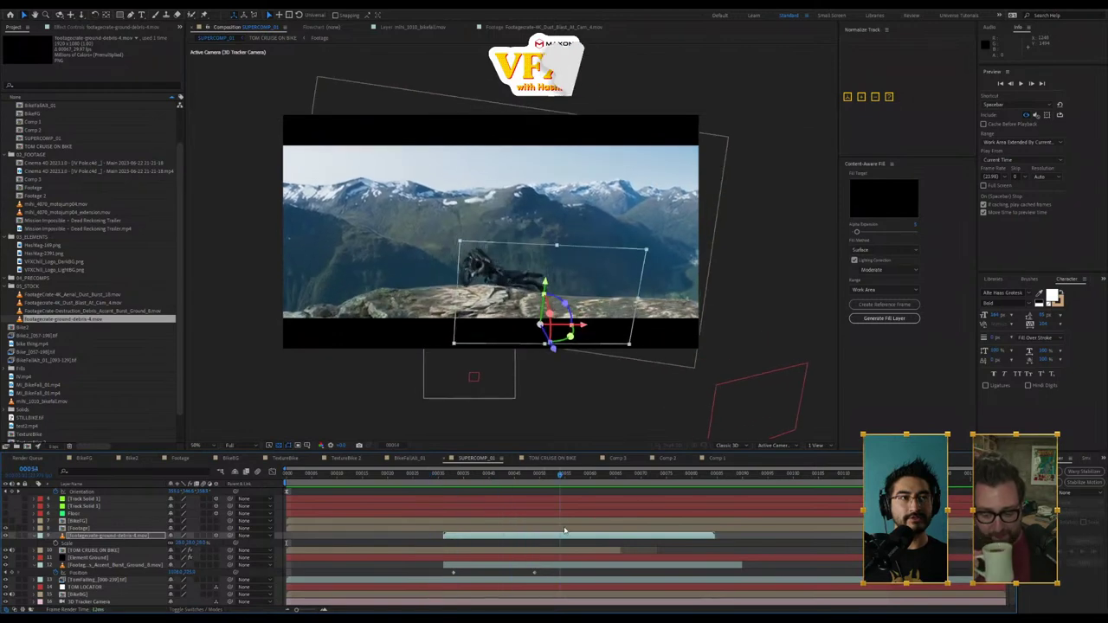
pyautogui.moveTo(436, 551); pyautogui.dragTo(383, 562)
pyautogui.click(401, 561)
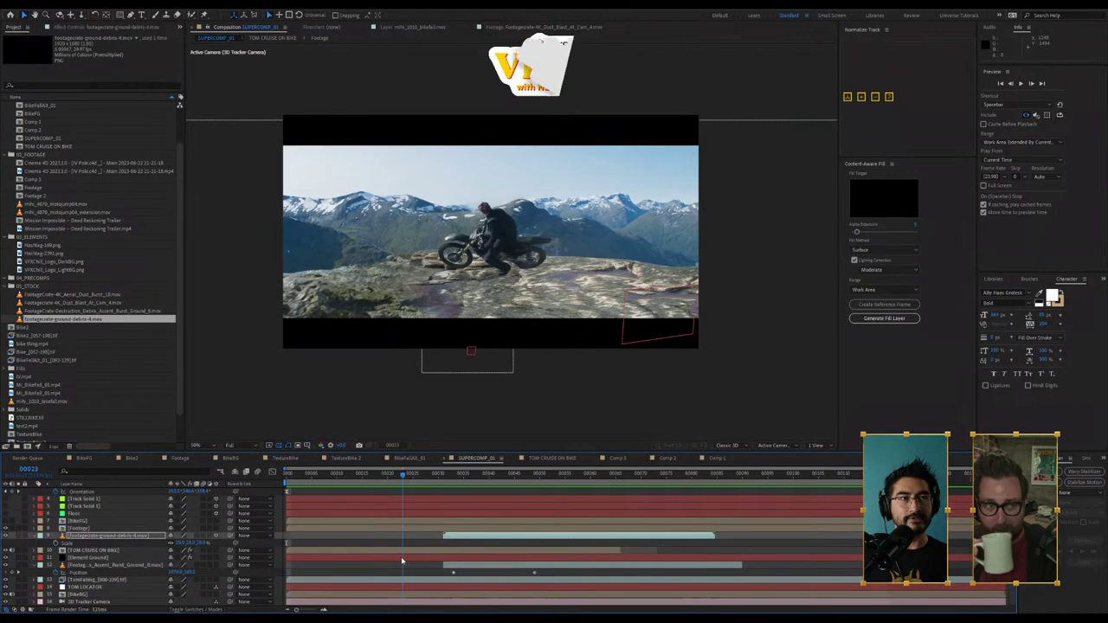
pyautogui.moveTo(429, 560); pyautogui.dragTo(819, 597)
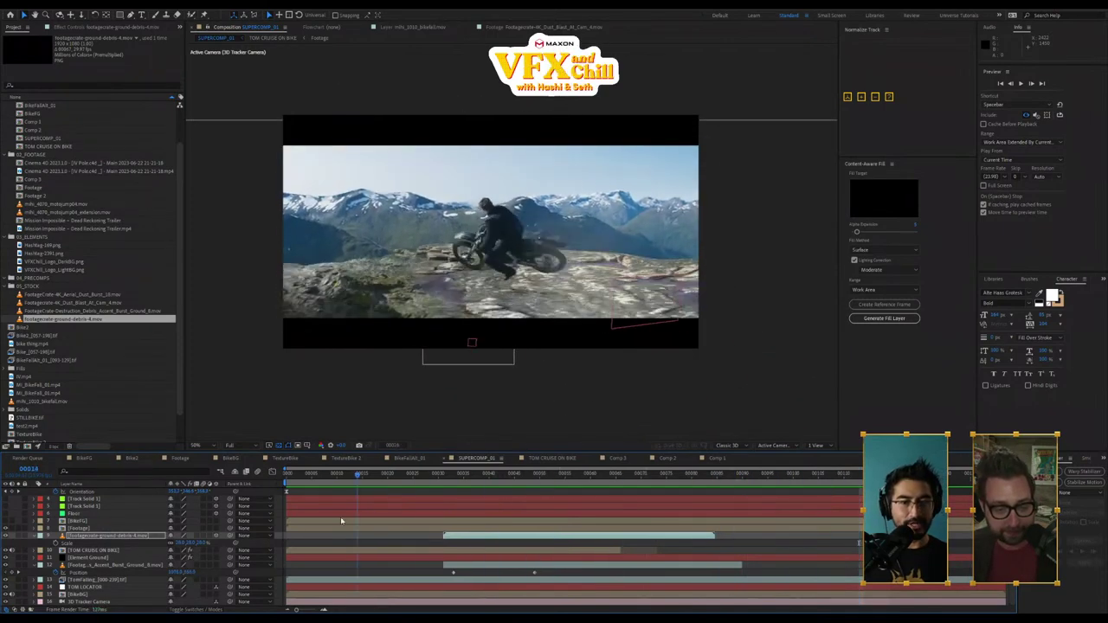
pyautogui.press('Home')
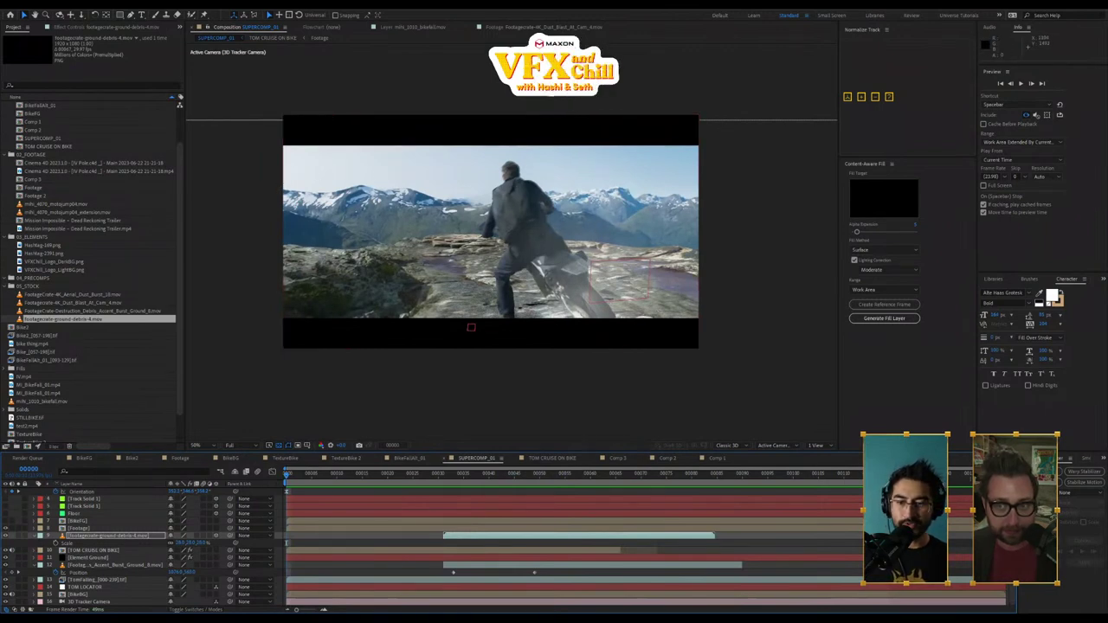
# Step: Open the Footage comp and scrub through the original motorbike plate to review the camera move and rider
pyautogui.click(180, 458)
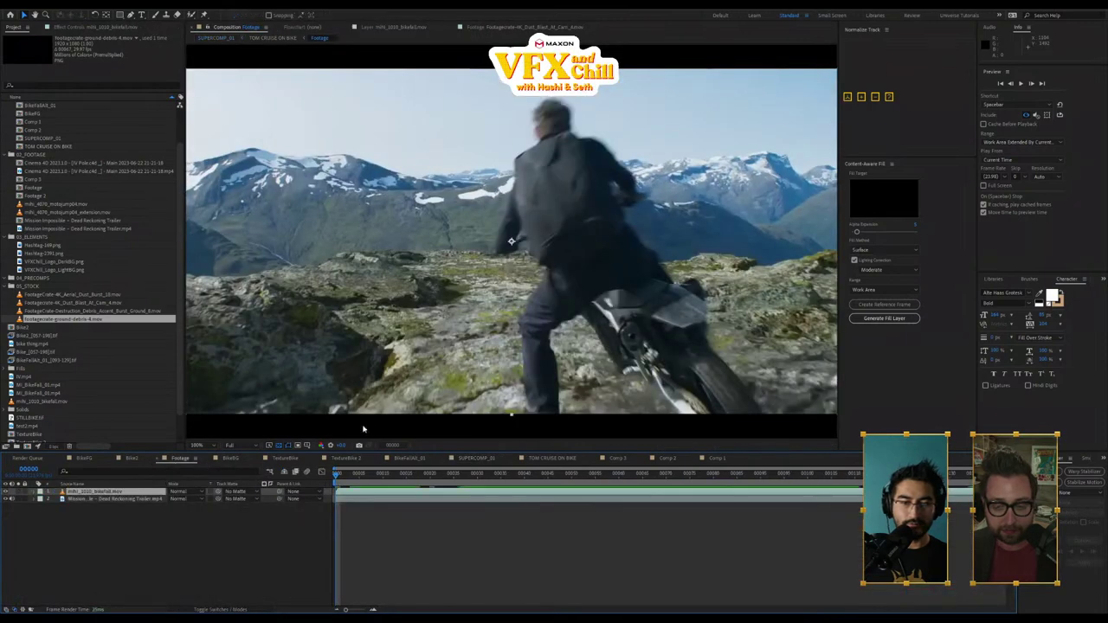
pyautogui.scroll(-3, 470, 303)
pyautogui.moveTo(381, 476); pyautogui.dragTo(818, 512)
pyautogui.scroll(3, 521, 284)
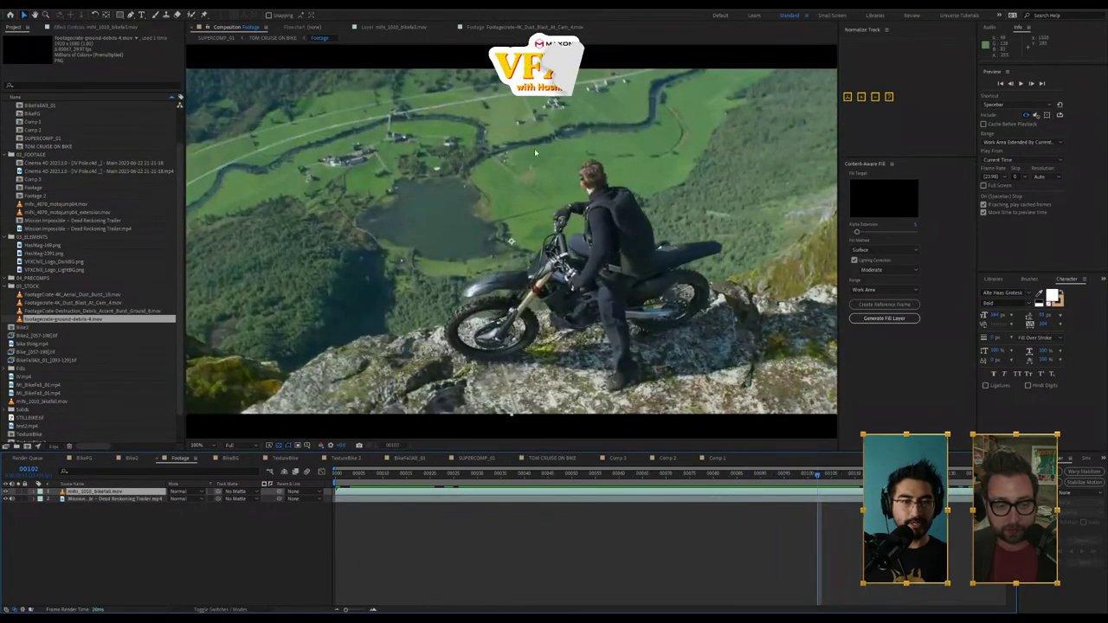
pyautogui.moveTo(788, 491); pyautogui.dragTo(246, 517)
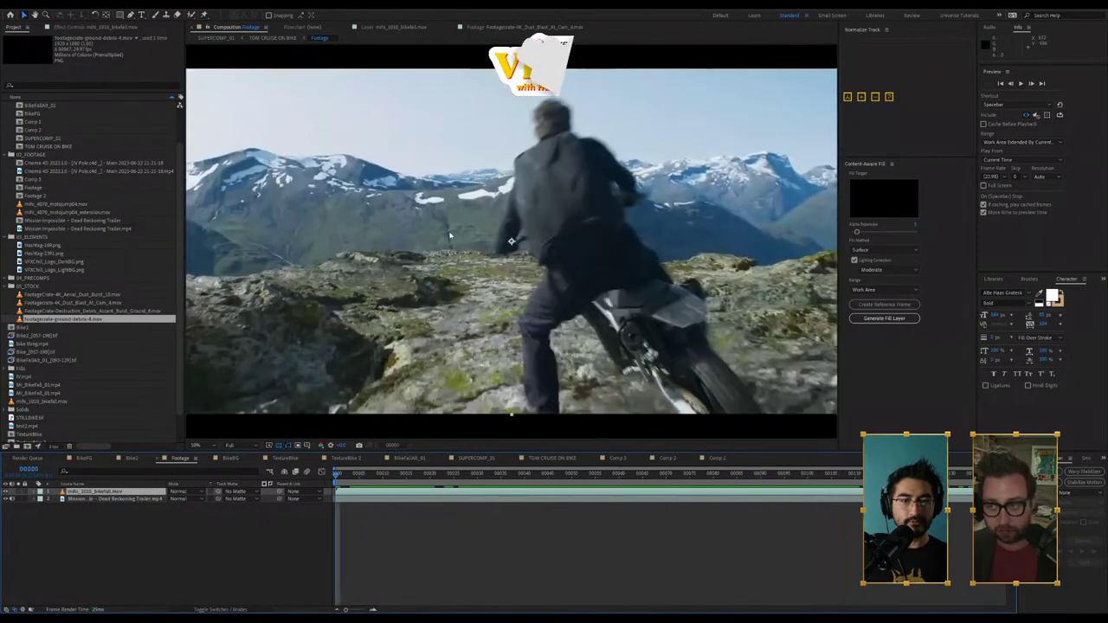
pyautogui.scroll(-1, 449, 236)
pyautogui.moveTo(367, 477); pyautogui.dragTo(665, 488)
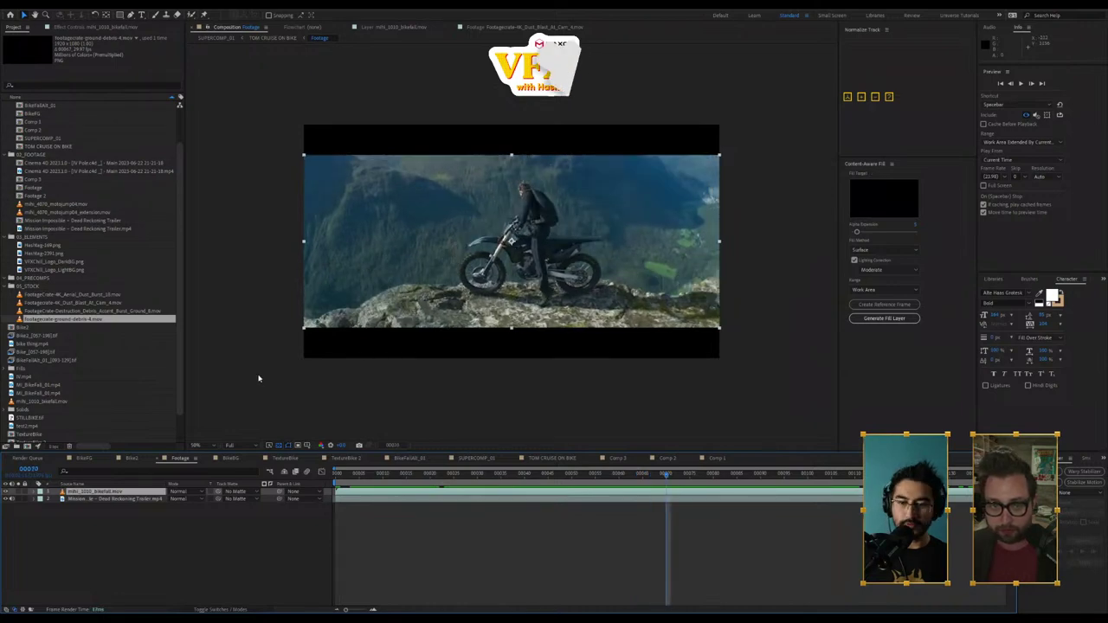
# Step: Open the BikeBG comp, unsolo the fill and Reference Frame layers, and scrub through the Bike2 silhouette cutout of the plate
pyautogui.click(230, 459)
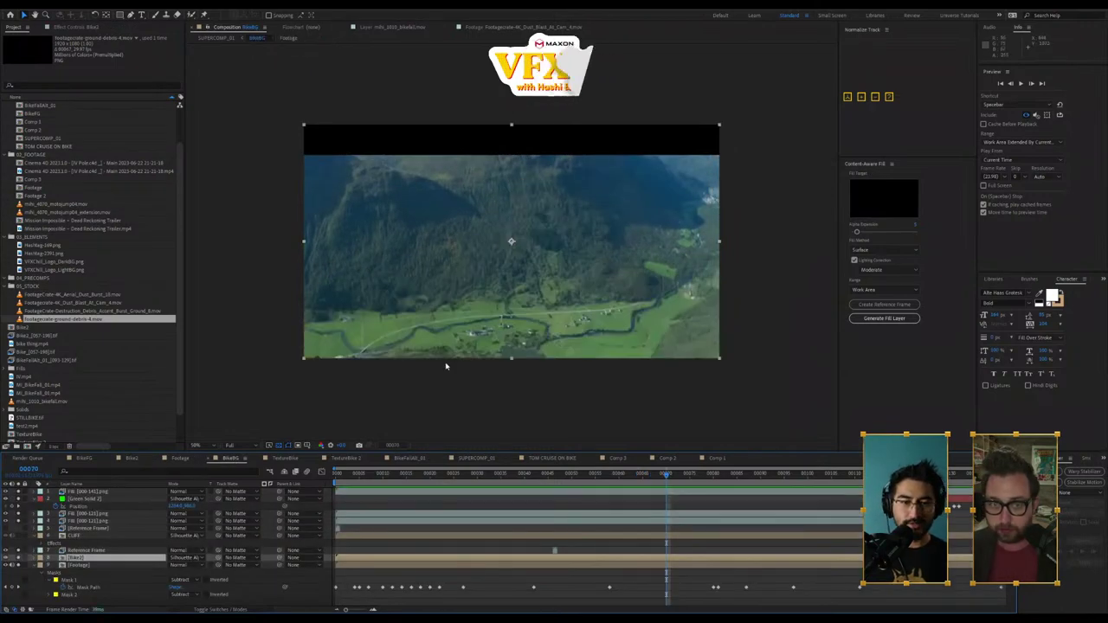
pyautogui.moveTo(360, 478); pyautogui.dragTo(332, 480)
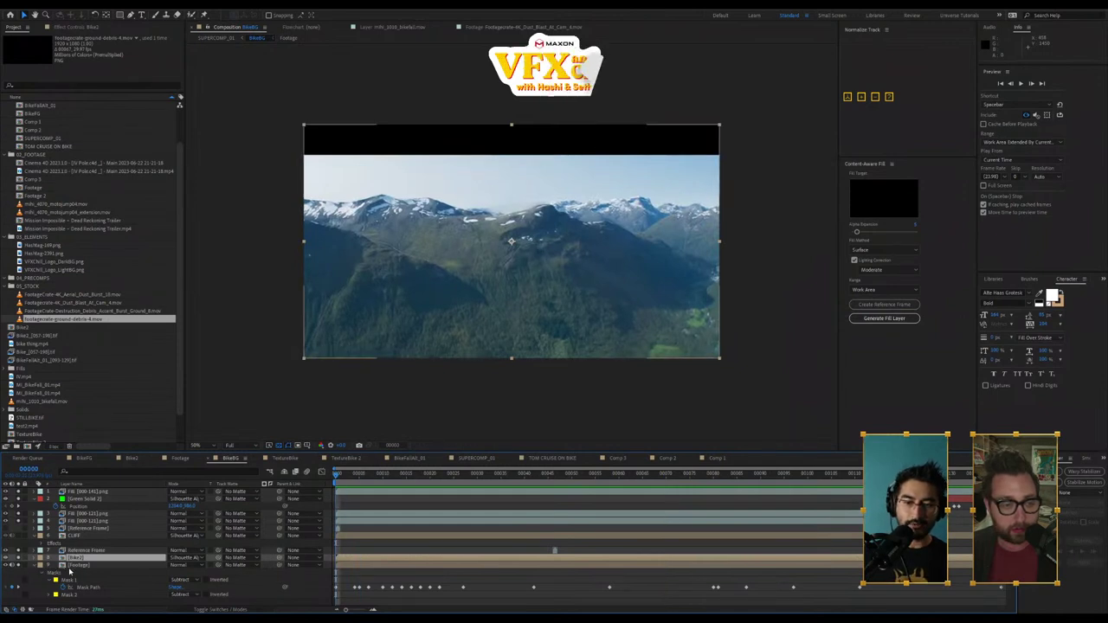
pyautogui.click(19, 552)
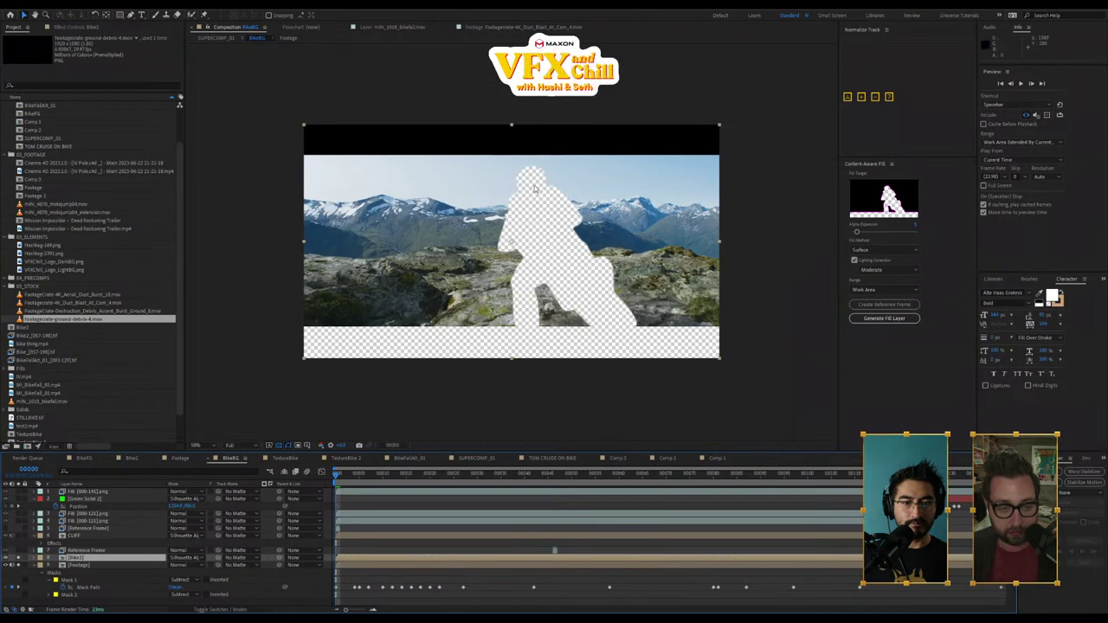
pyautogui.moveTo(338, 487); pyautogui.dragTo(897, 500)
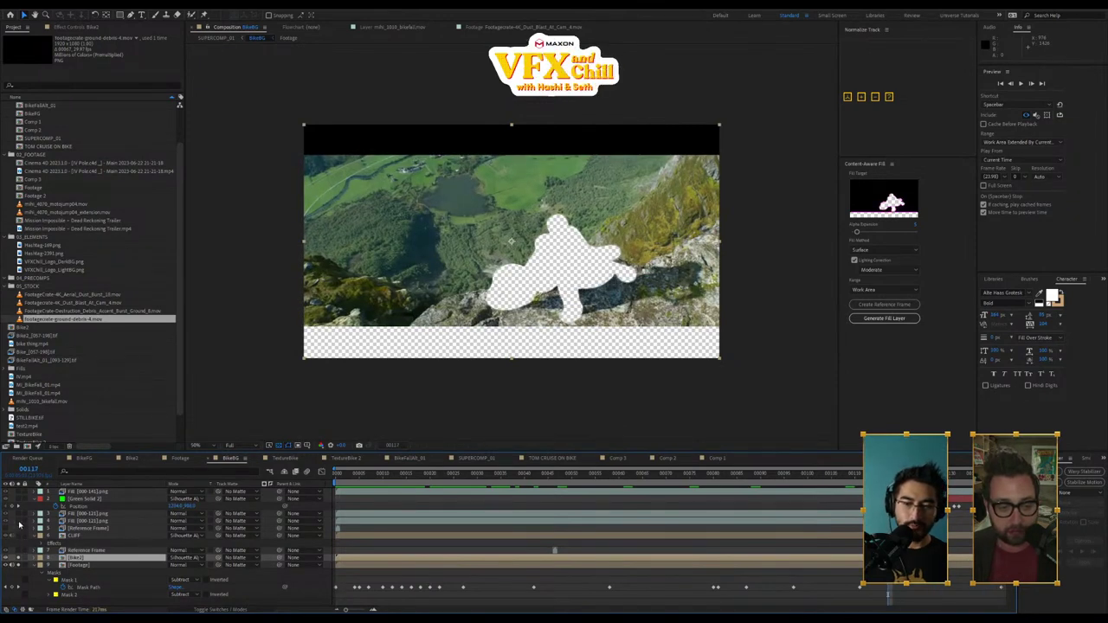
# Step: Solo the lower Fill image sequence layer above the cutout, and scrub and play the filled background
pyautogui.click(19, 525)
pyautogui.moveTo(370, 476); pyautogui.dragTo(402, 486)
pyautogui.moveTo(516, 483); pyautogui.dragTo(734, 505)
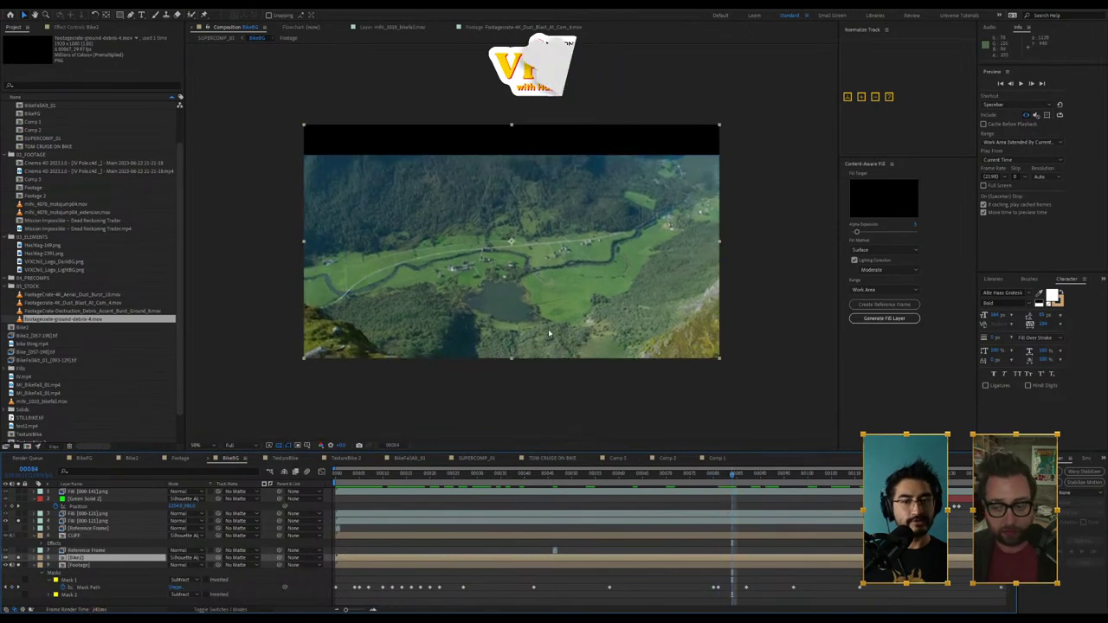
pyautogui.moveTo(683, 478); pyautogui.dragTo(501, 509)
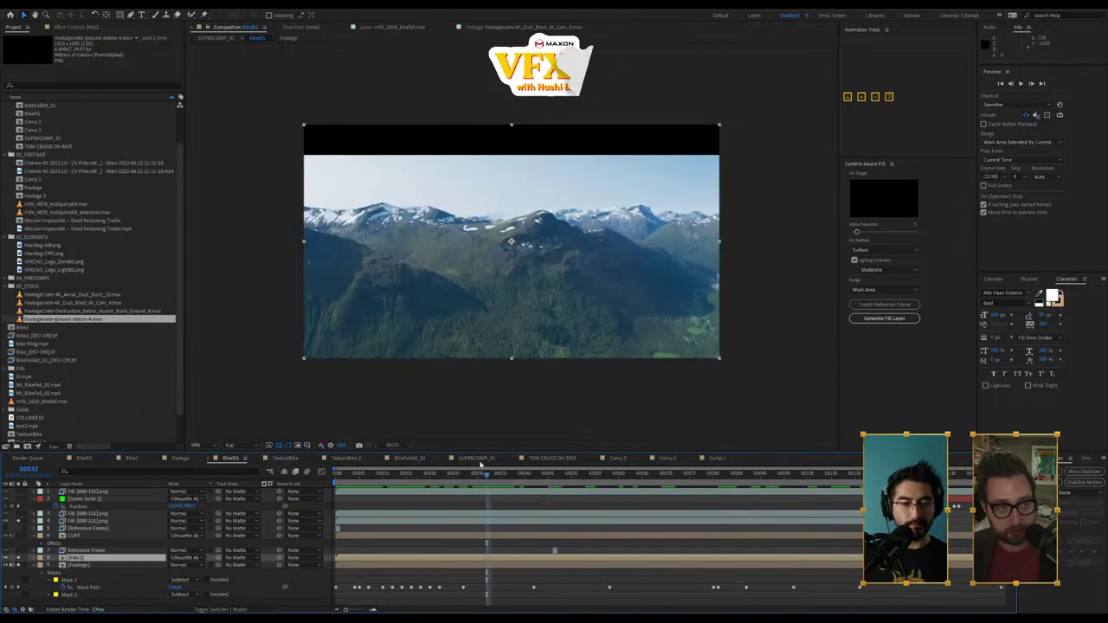
pyautogui.moveTo(450, 485); pyautogui.dragTo(327, 504)
pyautogui.press('space')
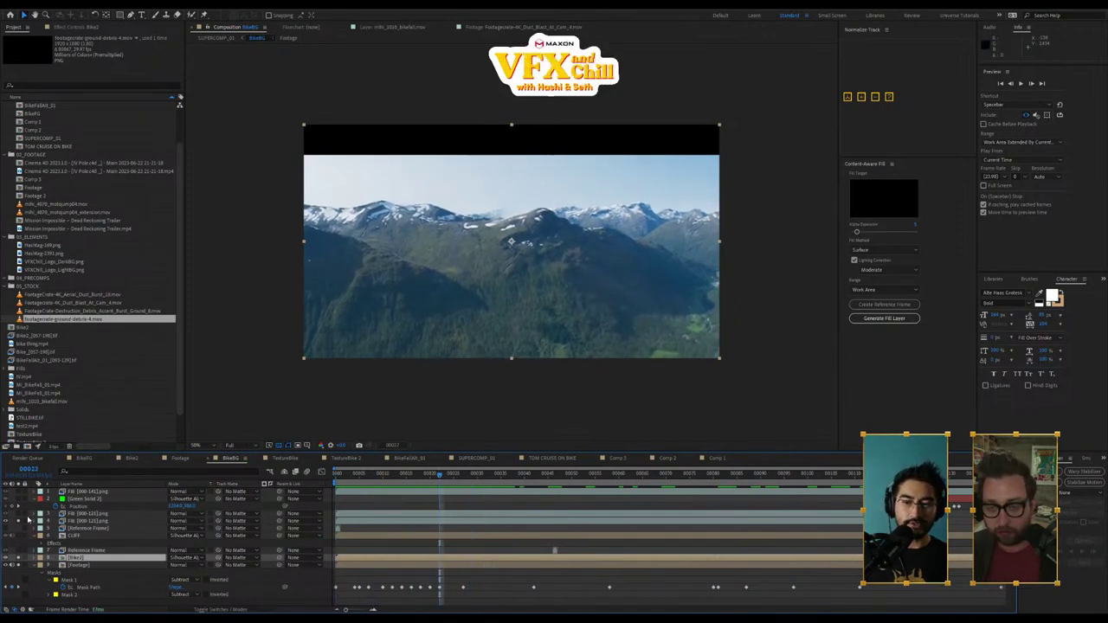
# Step: Unsolo the remaining BikeBG layers, then play and scrub the complete clean plate with the rider and cliff removed
pyautogui.click(19, 522)
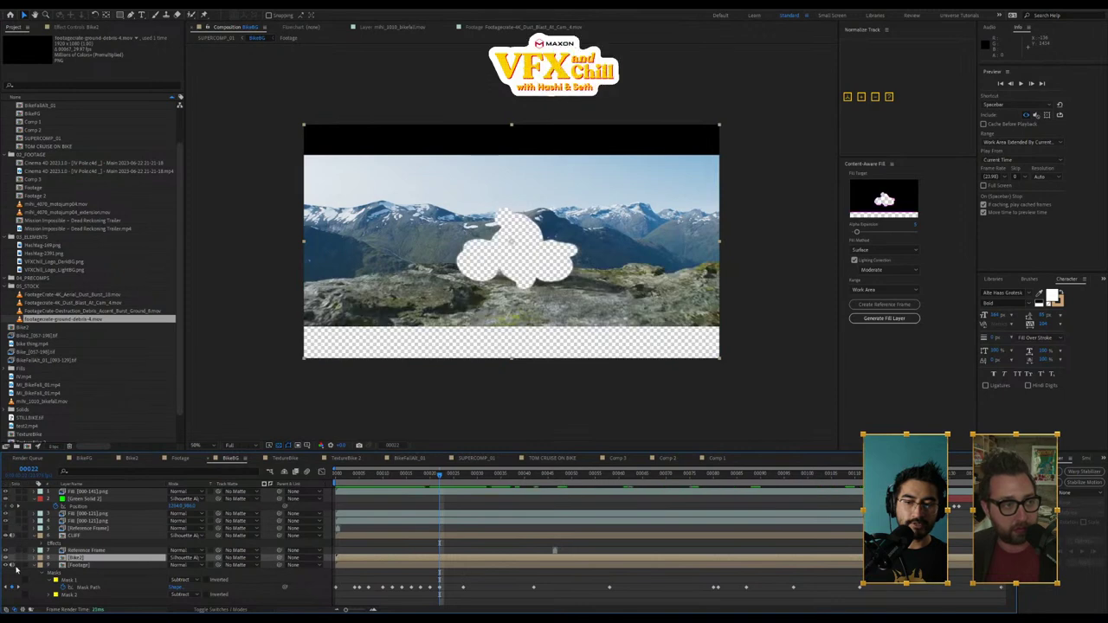
pyautogui.click(109, 498)
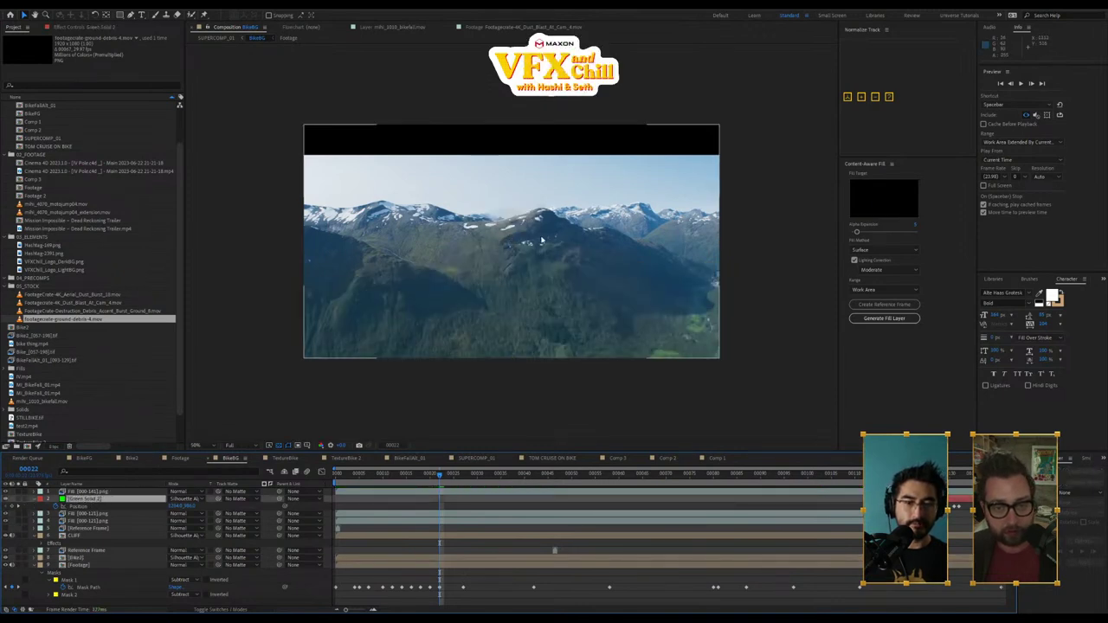
pyautogui.press('space')
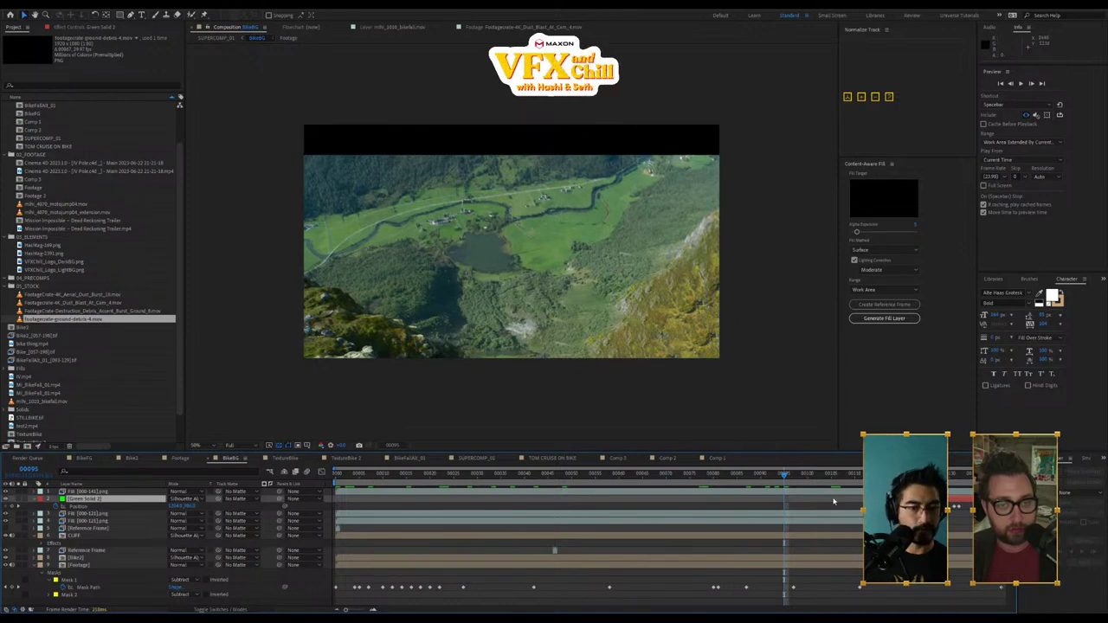
pyautogui.press('Home')
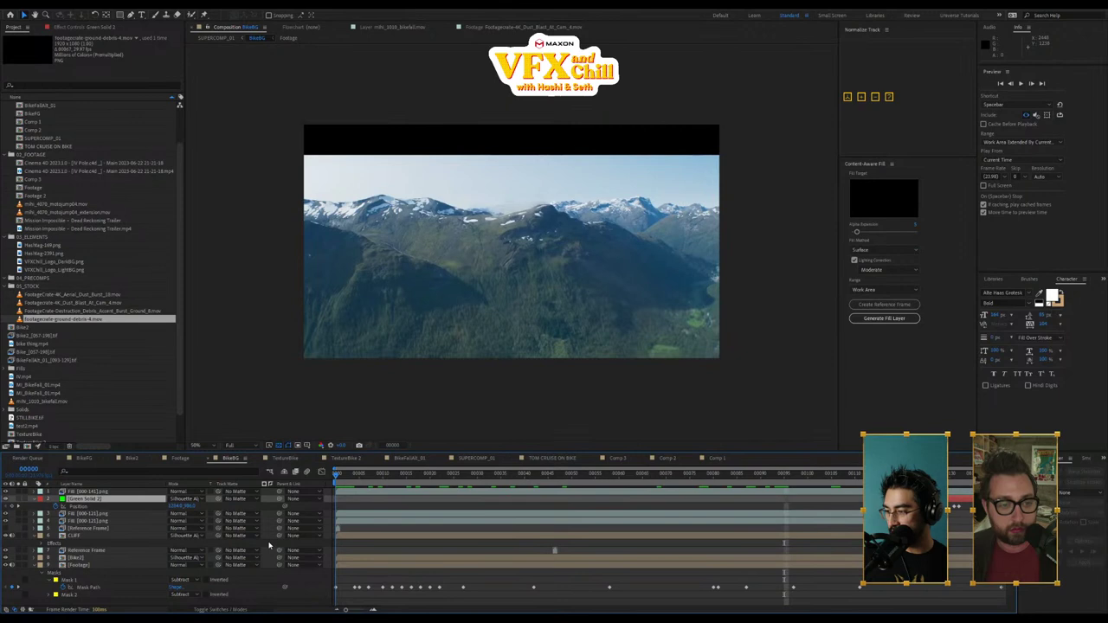
pyautogui.press('space')
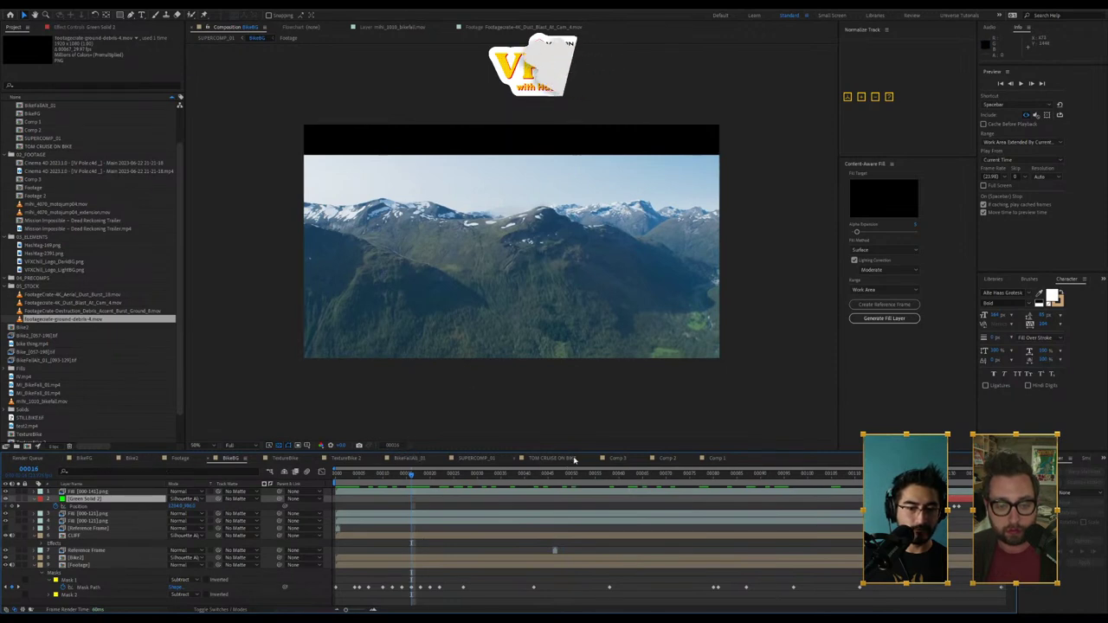
pyautogui.moveTo(413, 468); pyautogui.dragTo(564, 472)
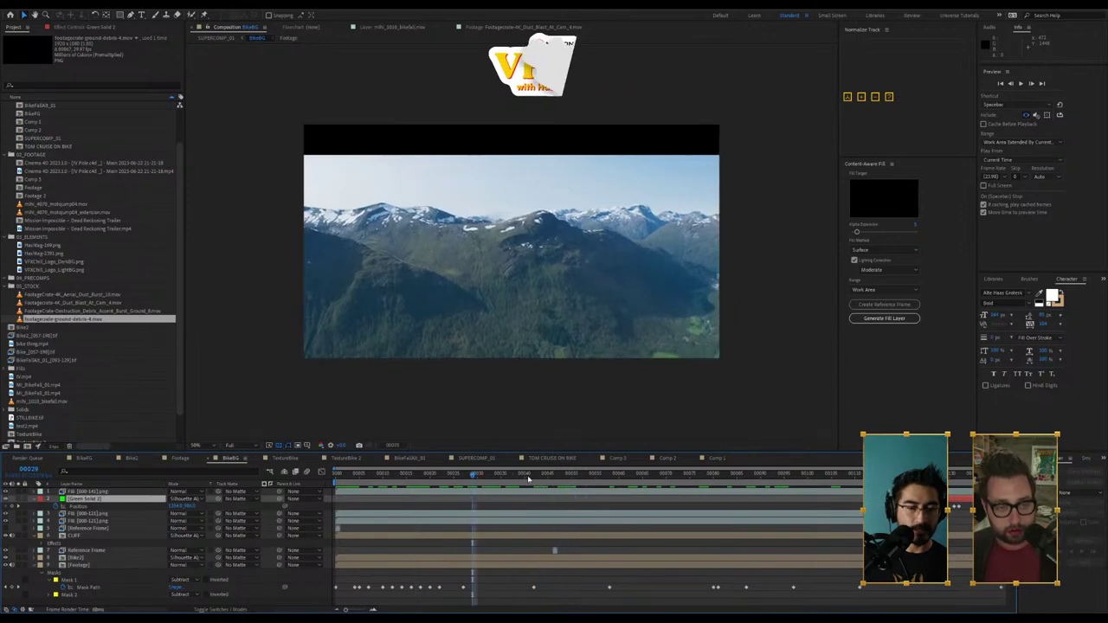
# Step: Check the first frame of SUPERCOMP_01, then open the Footage comp and scrub and play the original motorbike plate for comparison
pyautogui.click(566, 460)
pyautogui.click(478, 459)
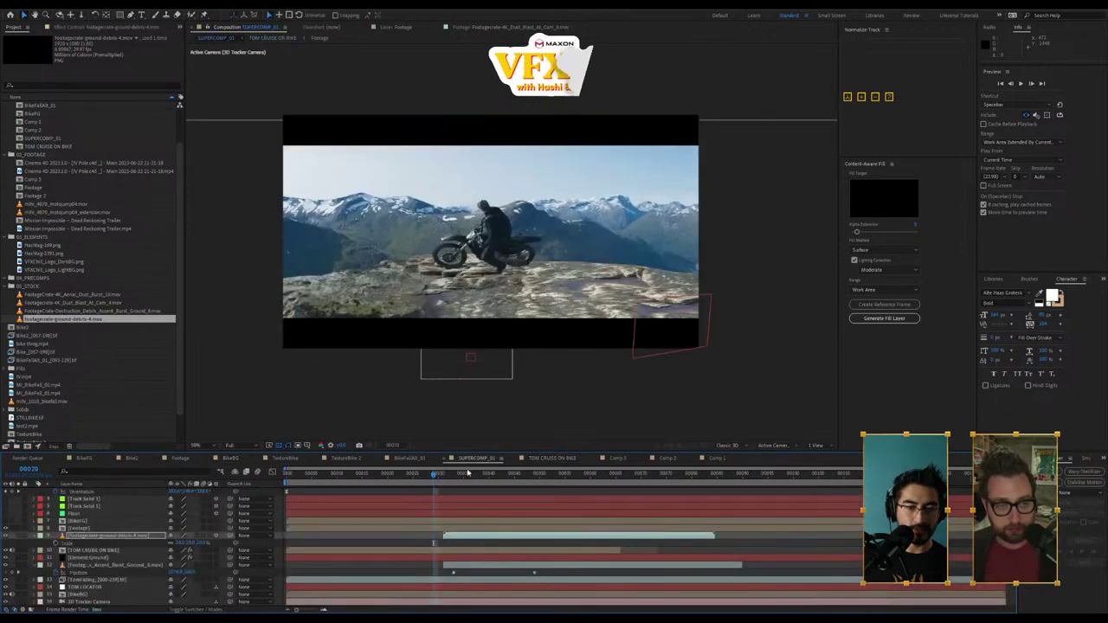
pyautogui.press('Home')
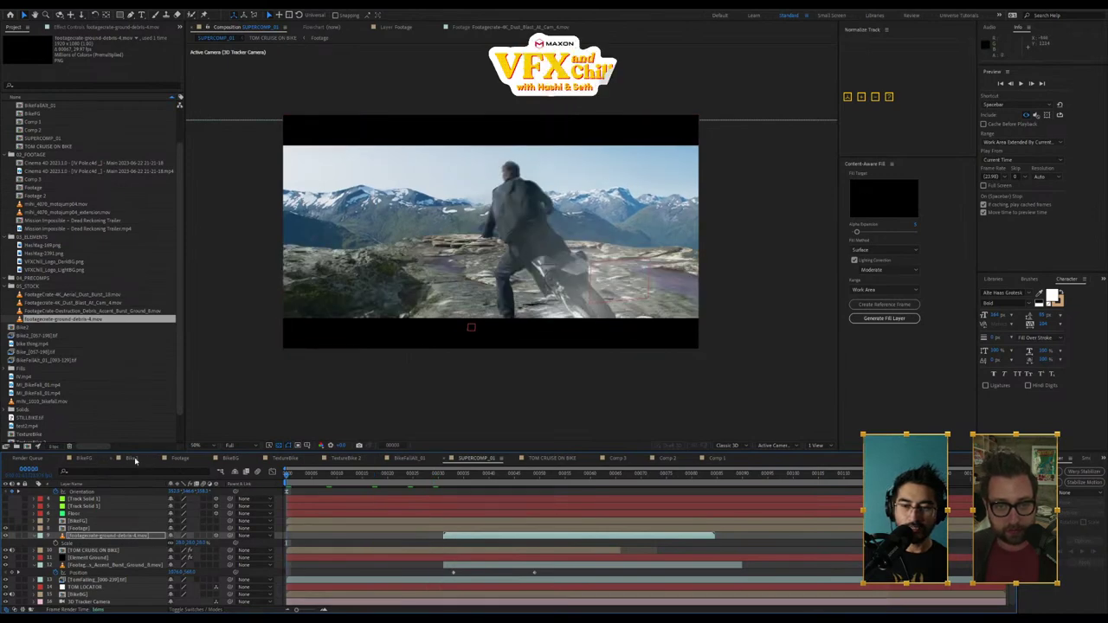
pyautogui.click(180, 459)
pyautogui.moveTo(426, 476); pyautogui.dragTo(369, 479)
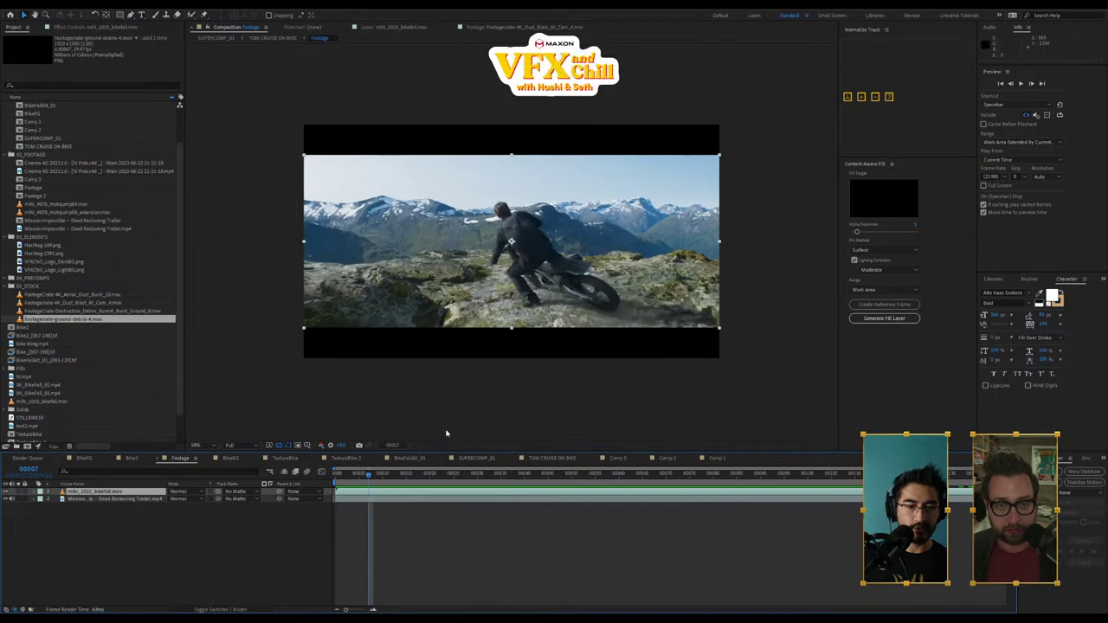
pyautogui.press('space')
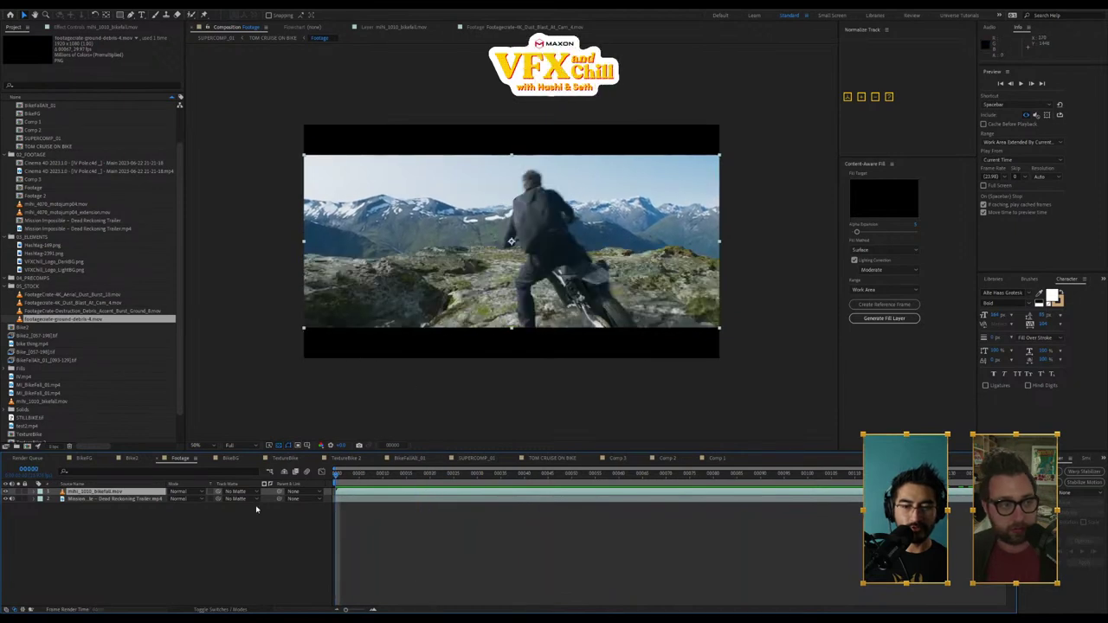
# Step: In SUPERCOMP_01, solo the Element Ground layer to examine the 3D rock ground, then unsolo it and scrub the composite to frame 12
pyautogui.click(483, 459)
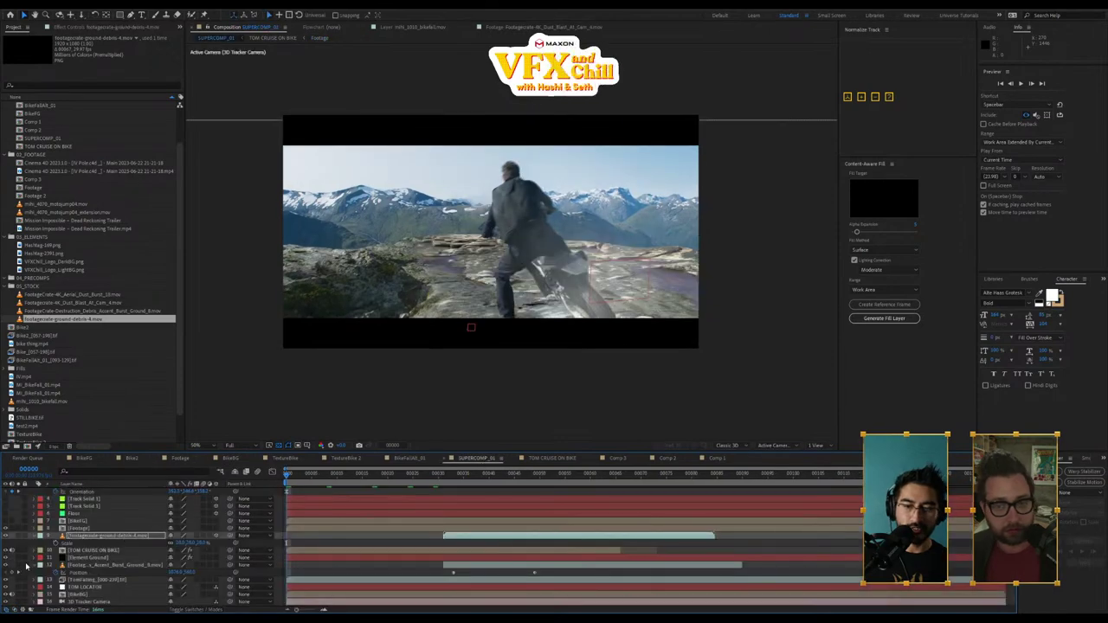
pyautogui.click(19, 560)
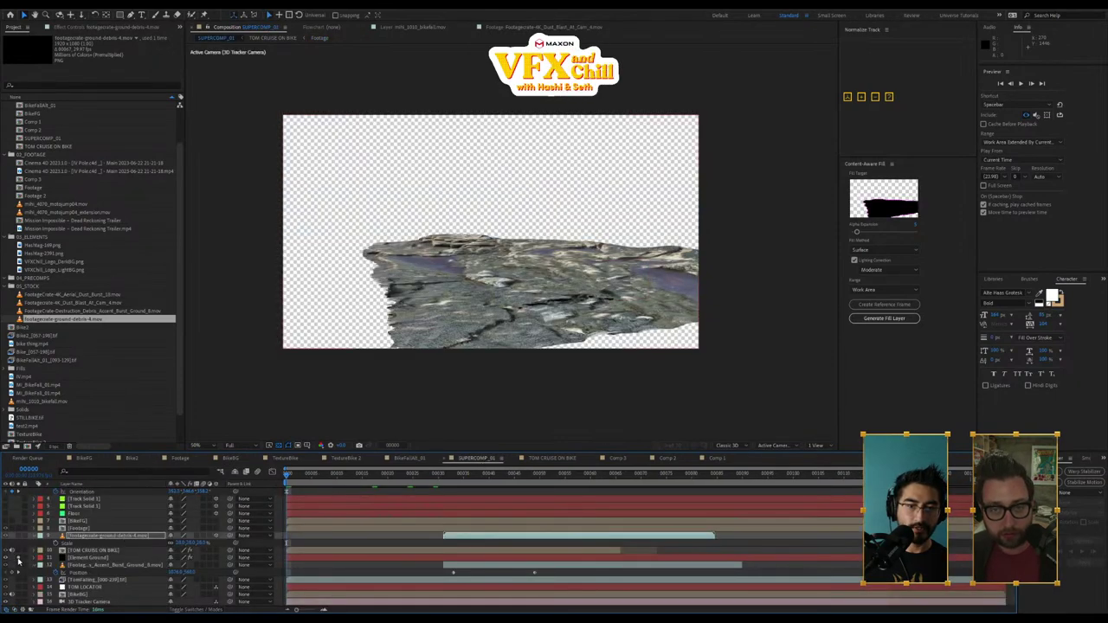
pyautogui.press('space')
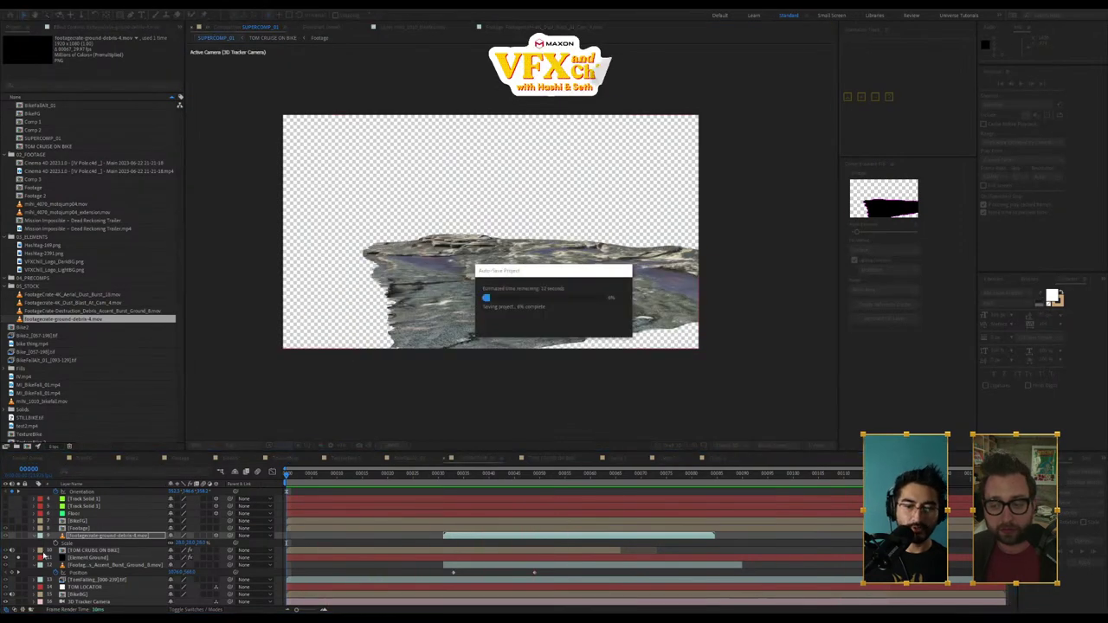
pyautogui.press('space')
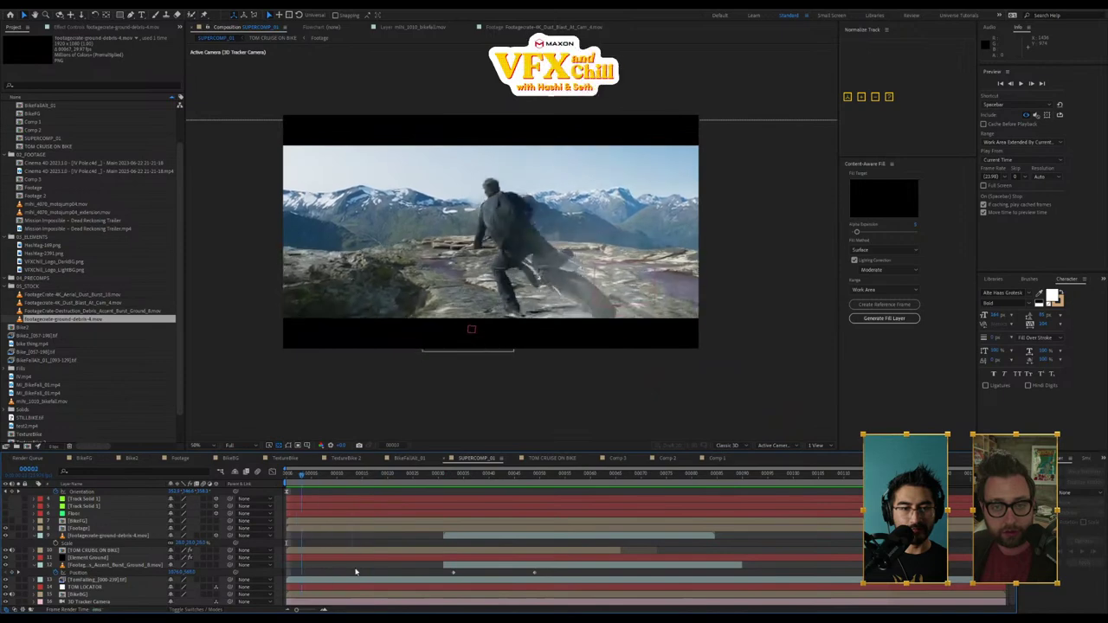
pyautogui.moveTo(287, 592); pyautogui.dragTo(346, 594)
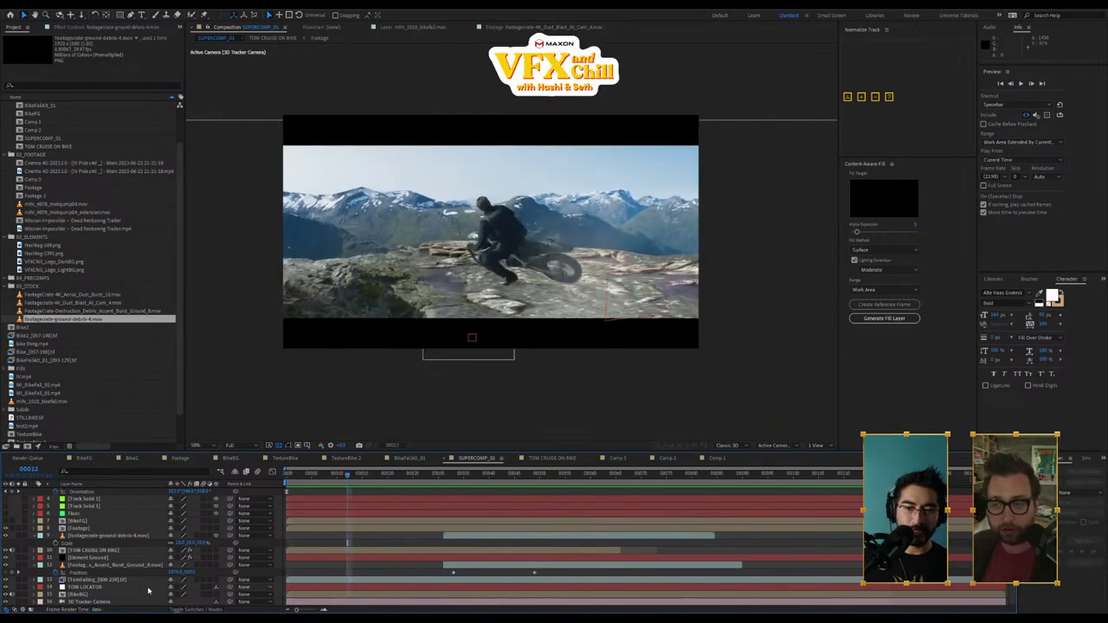
pyautogui.click(109, 559)
pyautogui.hotkey('ctrl', 's')
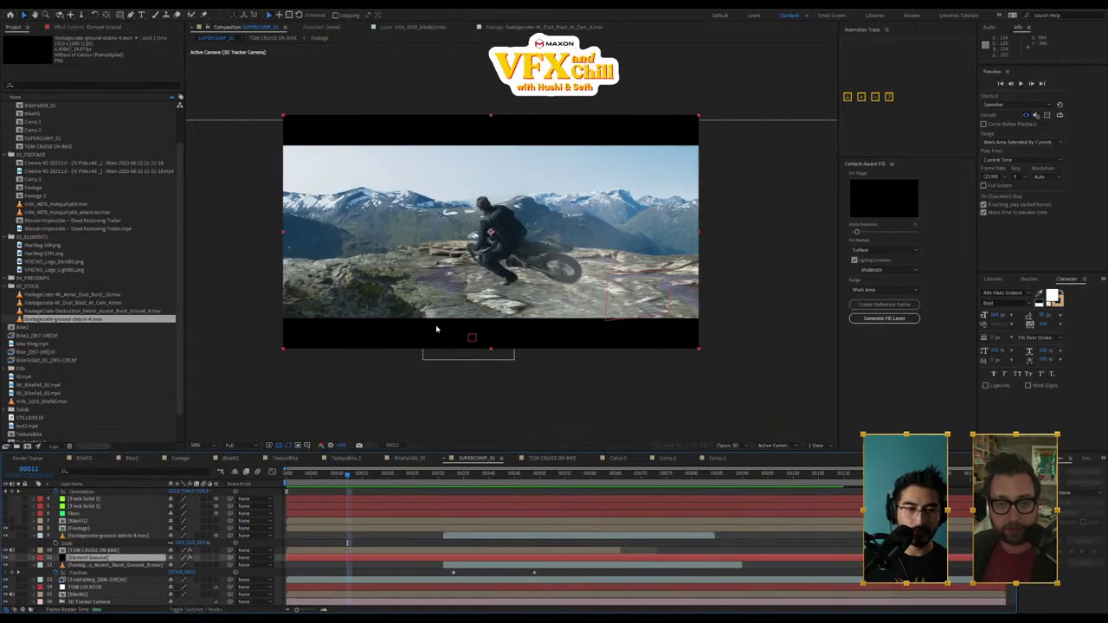
# Step: Solo the TOM CRUISE ON BIKE layer, scrub the rider cutout back to the first frame, and unsolo it
pyautogui.click(91, 551)
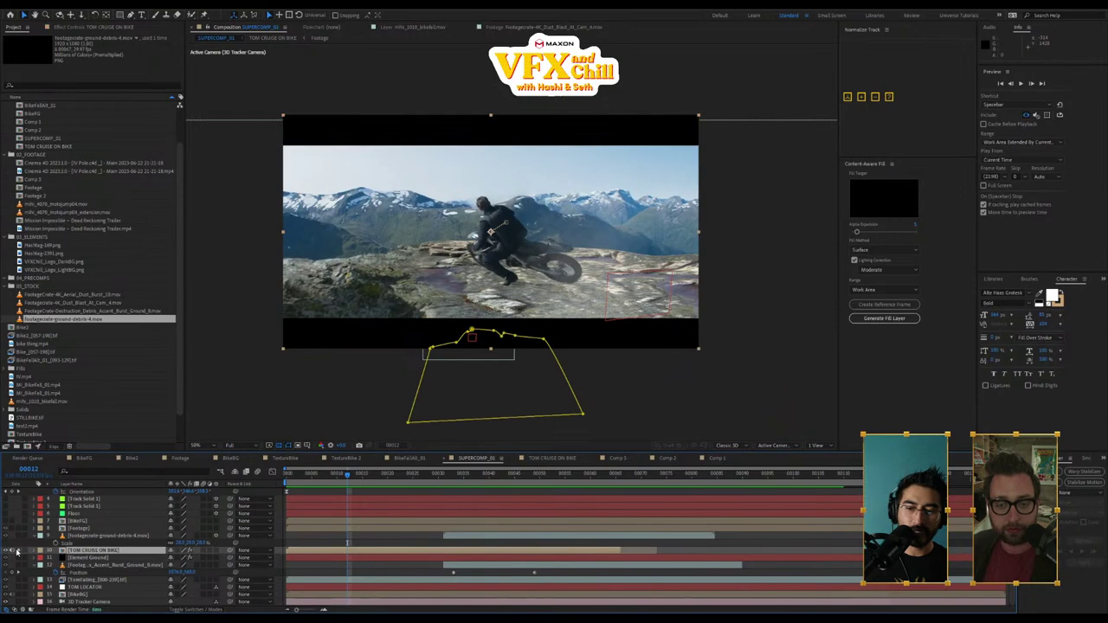
pyautogui.click(17, 550)
pyautogui.moveTo(403, 477); pyautogui.dragTo(378, 560)
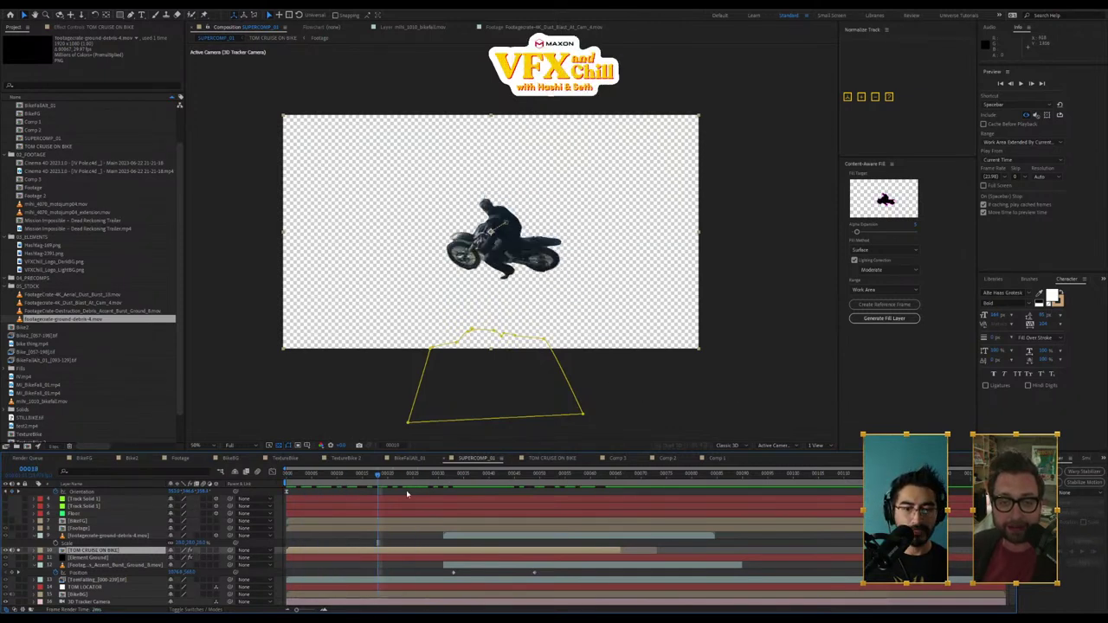
pyautogui.moveTo(381, 476); pyautogui.dragTo(55, 541)
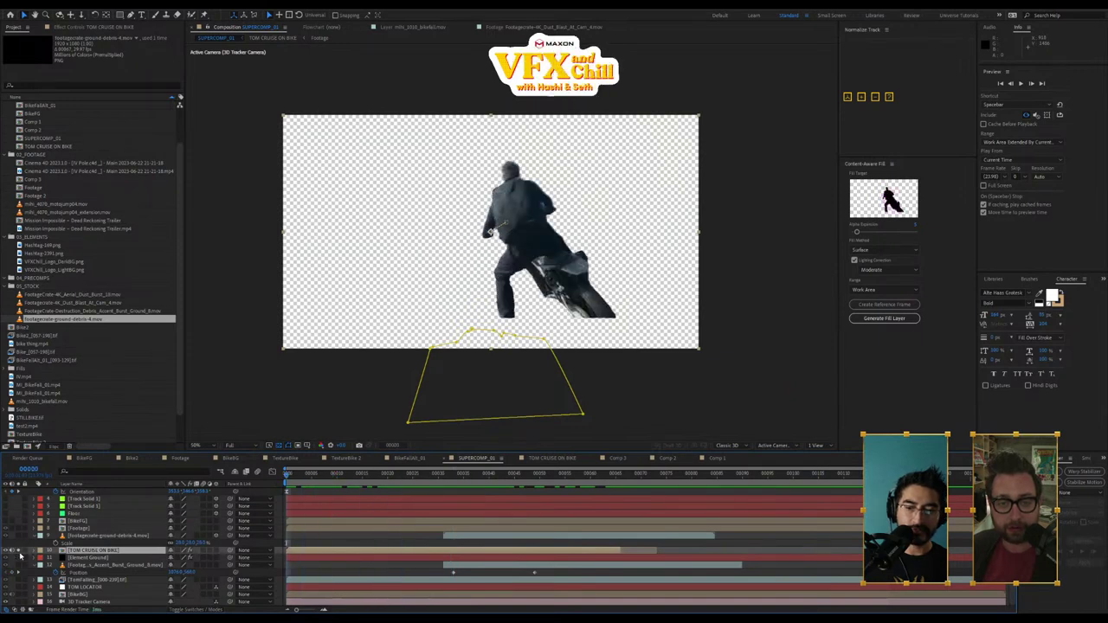
pyautogui.click(19, 551)
# Step: Select the Element Ground layer, and play and scrub SUPERCOMP_01 to review the rider against the replaced rock ground
pyautogui.click(77, 558)
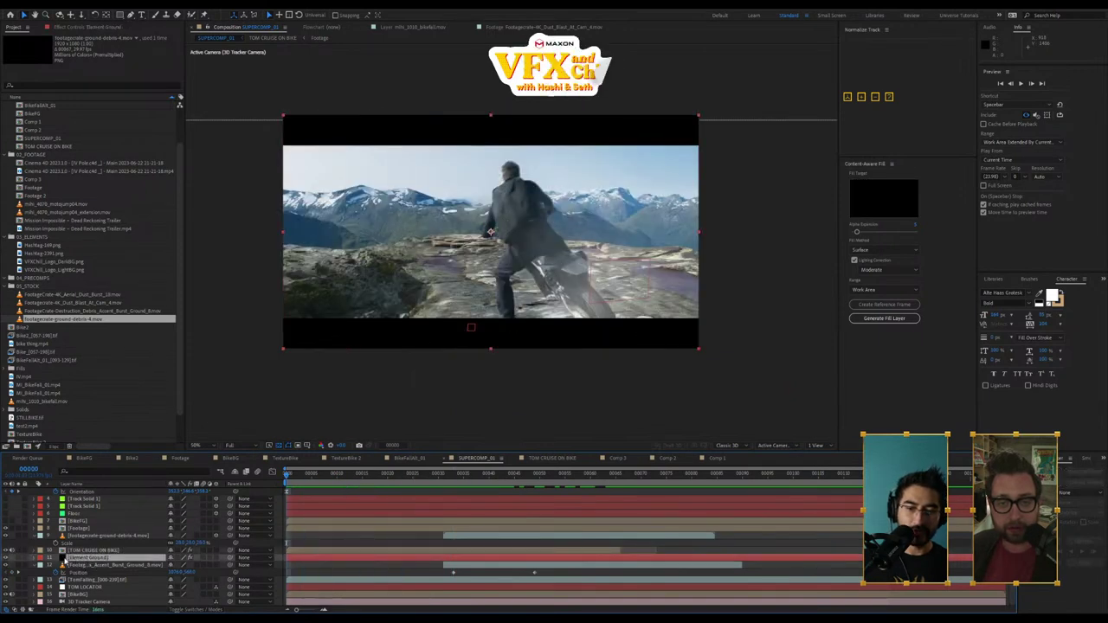
pyautogui.click(23, 559)
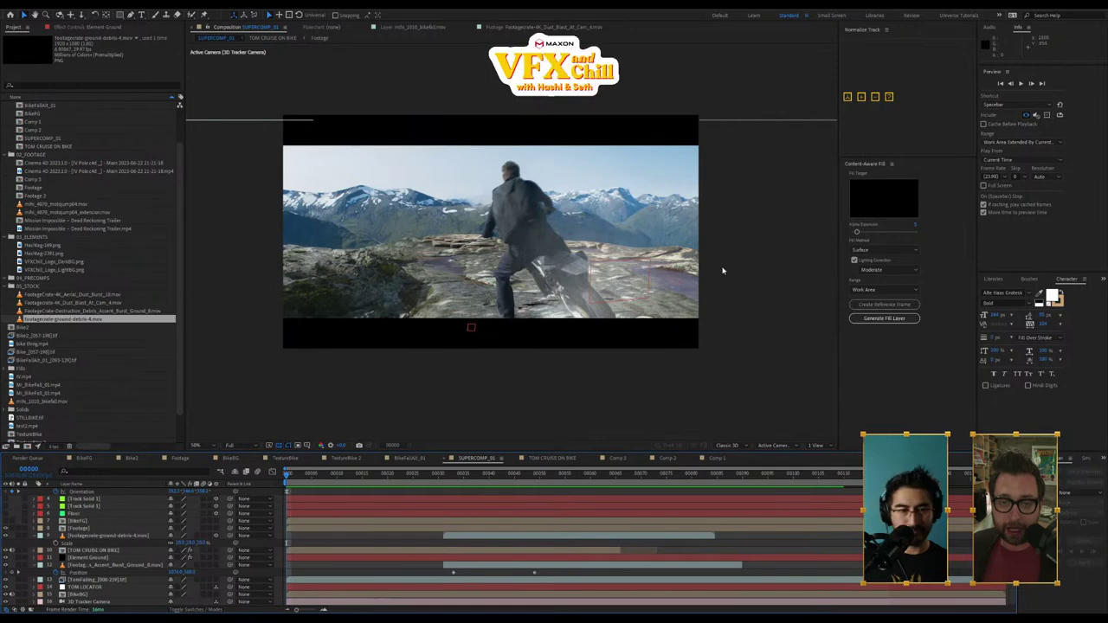
pyautogui.moveTo(387, 481); pyautogui.dragTo(475, 549)
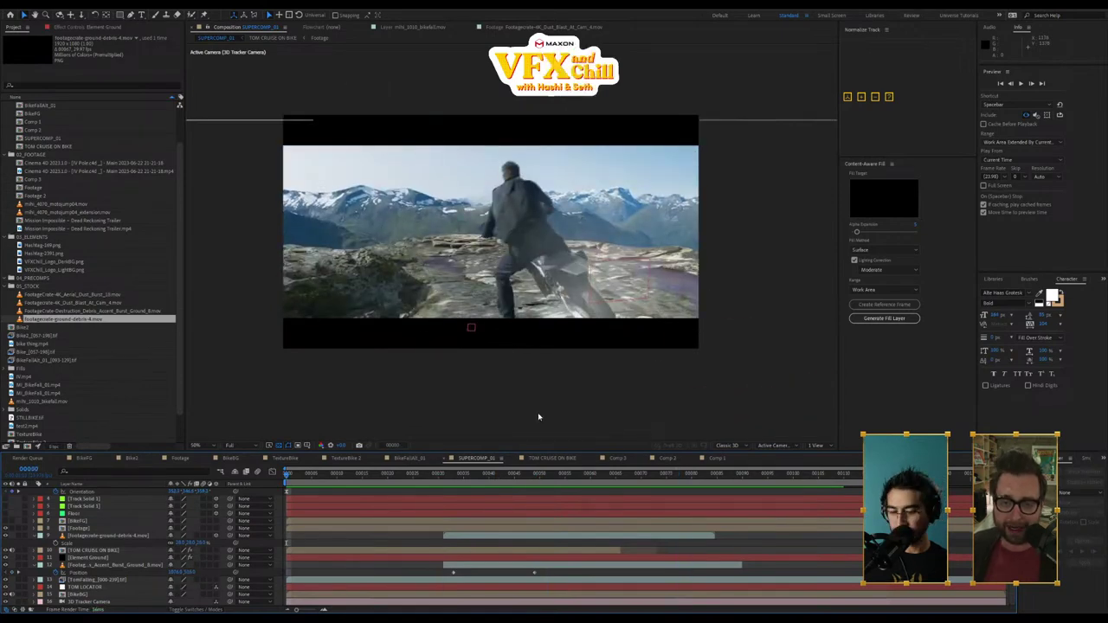
pyautogui.hotkey('ctrl', 's')
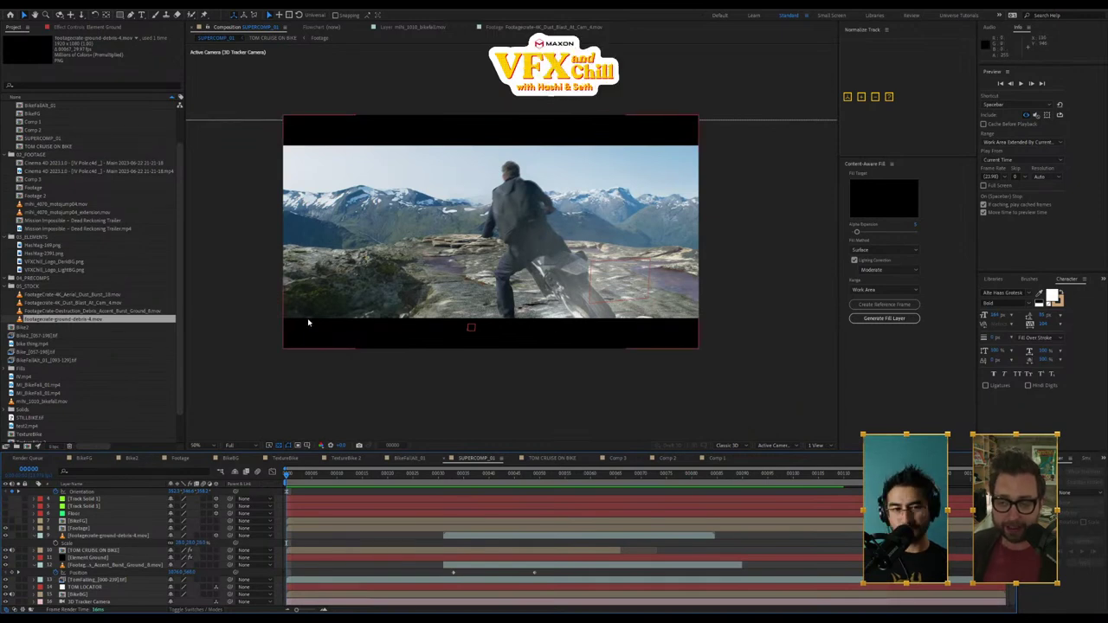
pyautogui.press('space')
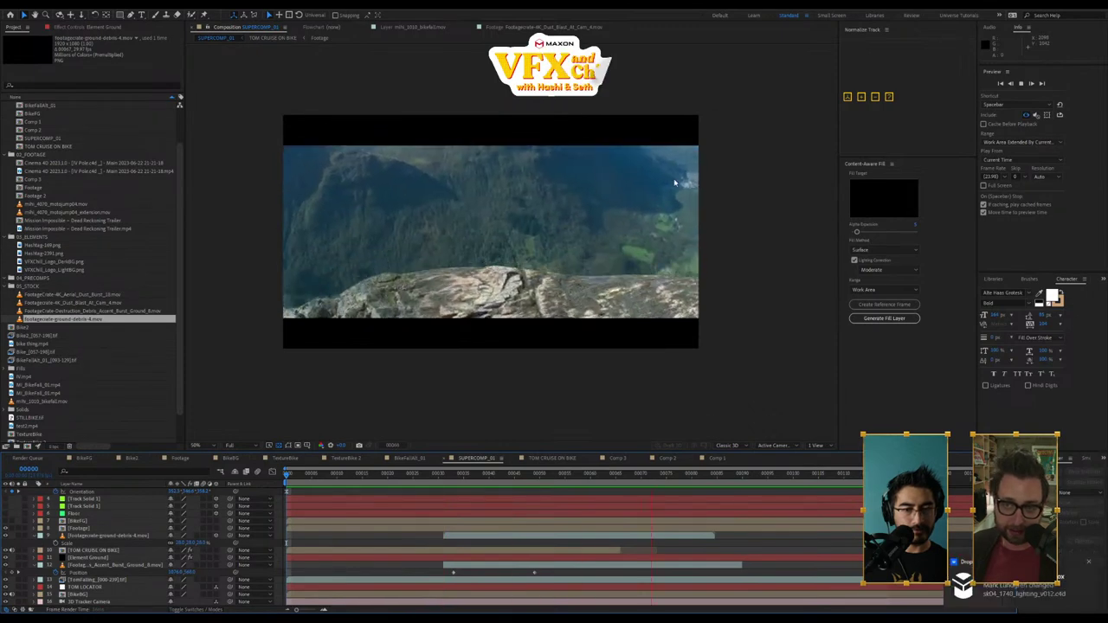
pyautogui.click(501, 475)
pyautogui.press('space')
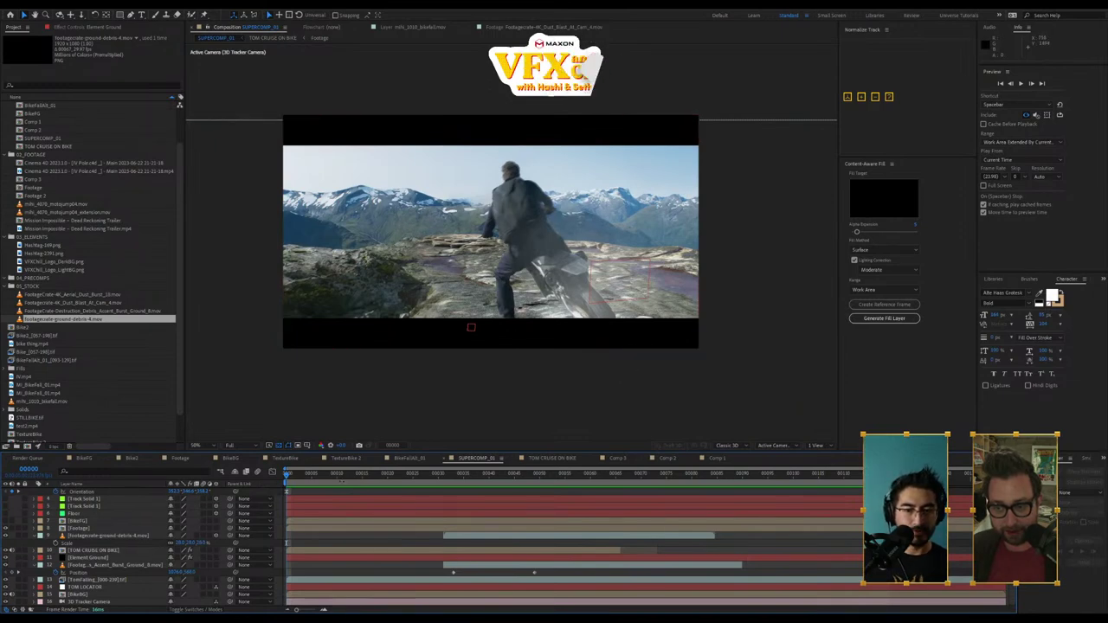
pyautogui.press('space')
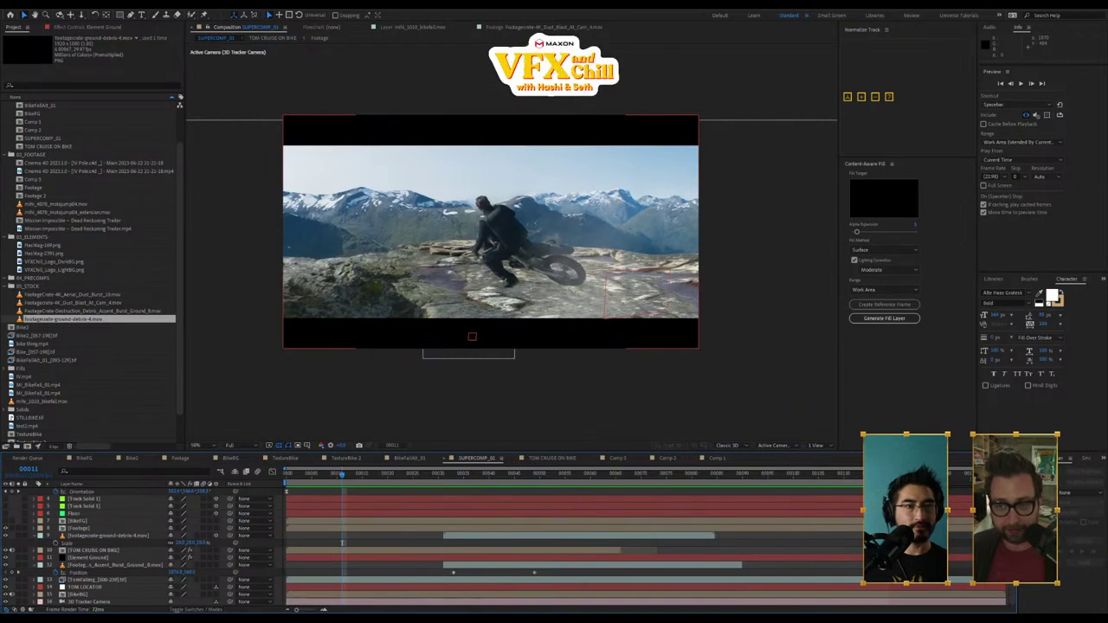
pyautogui.hotkey('alt', 'Tab')
pyautogui.hotkey('ctrl', 't')
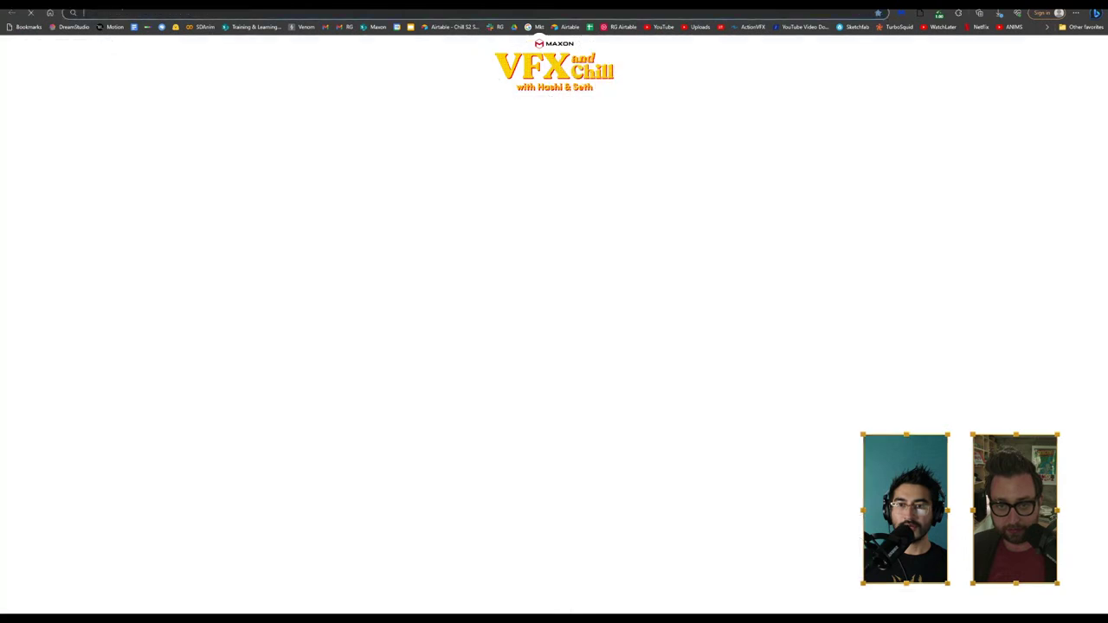
pyautogui.moveTo(294, 4); pyautogui.dragTo(373, 0)
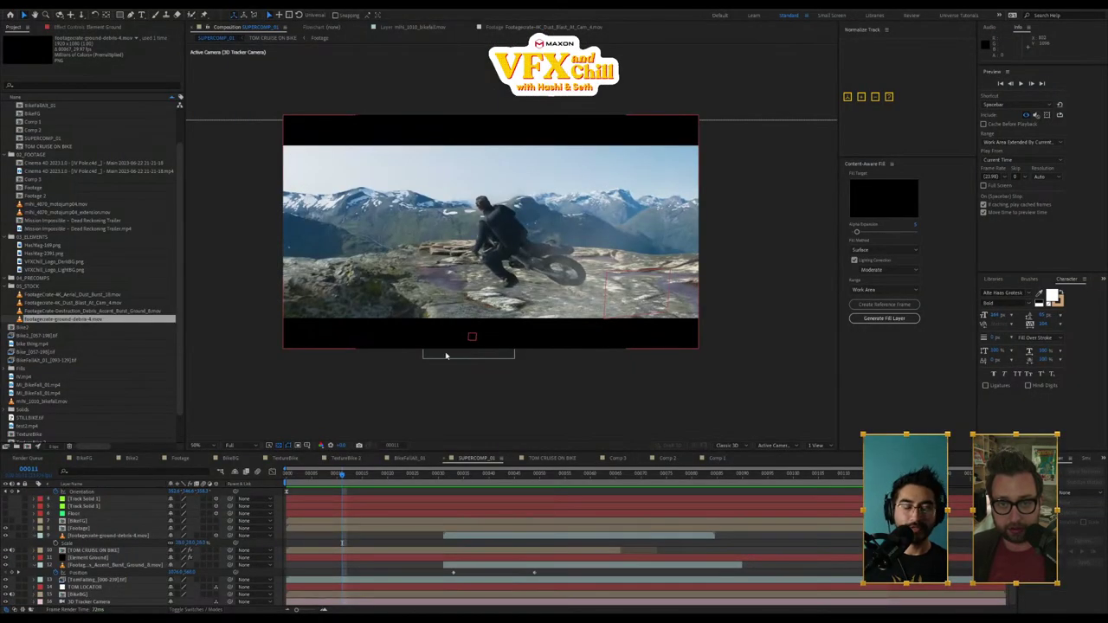
# Step: Scrub and play SUPERCOMP_01 onward from frame 11 to examine the bike's movement over the rock ground
pyautogui.hotkey('shift', 'pagedown')
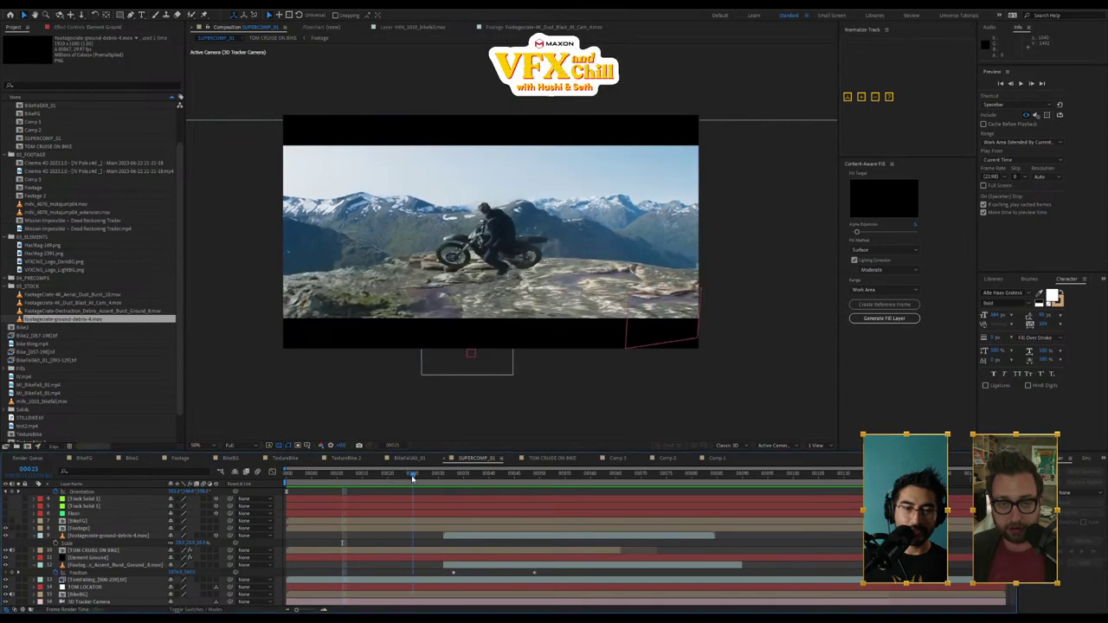
pyautogui.moveTo(368, 496); pyautogui.dragTo(425, 502)
pyautogui.press('space')
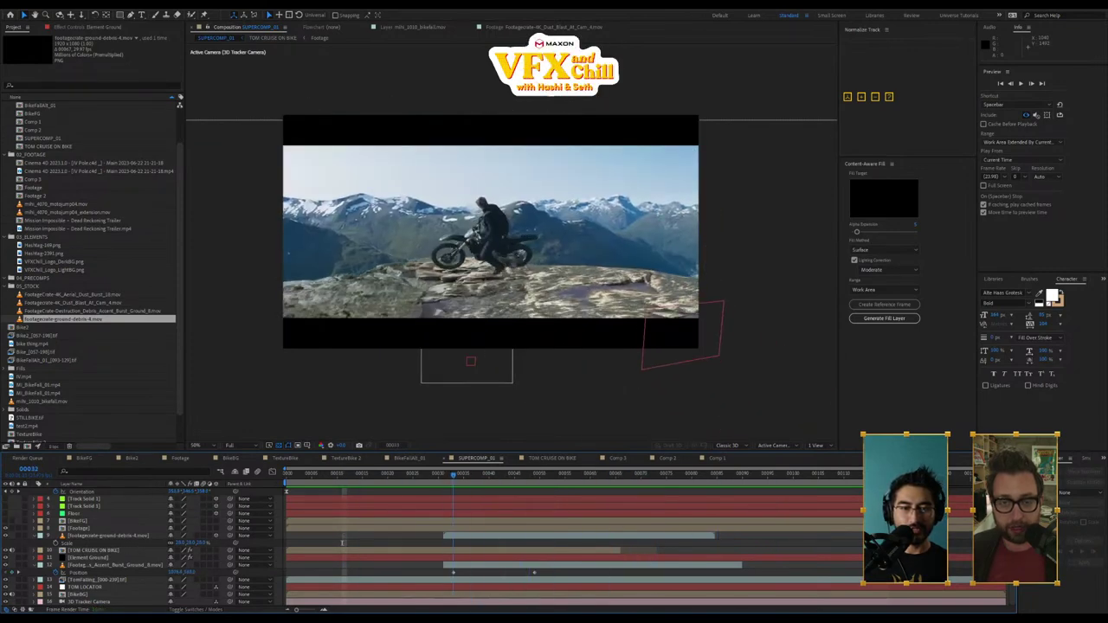
# Step: Replay the SUPERCOMP_01 shot from the first frame at enlarged magnification to inspect the rider, debris and cliff edge up close
pyautogui.scroll(2, 478, 232)
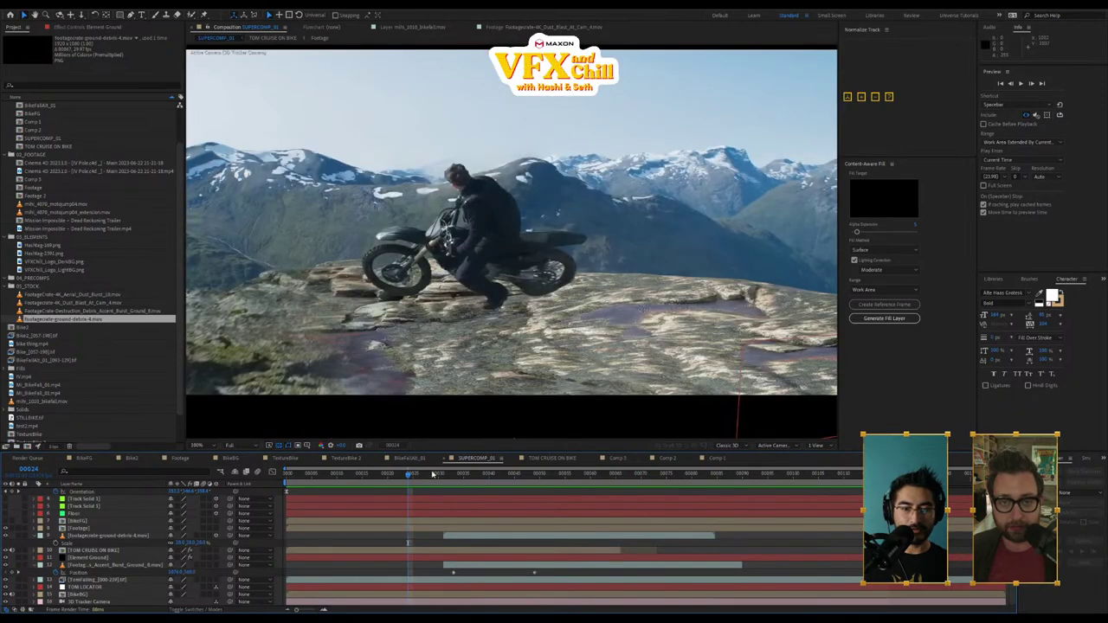
pyautogui.moveTo(417, 478); pyautogui.dragTo(844, 563)
pyautogui.press('space')
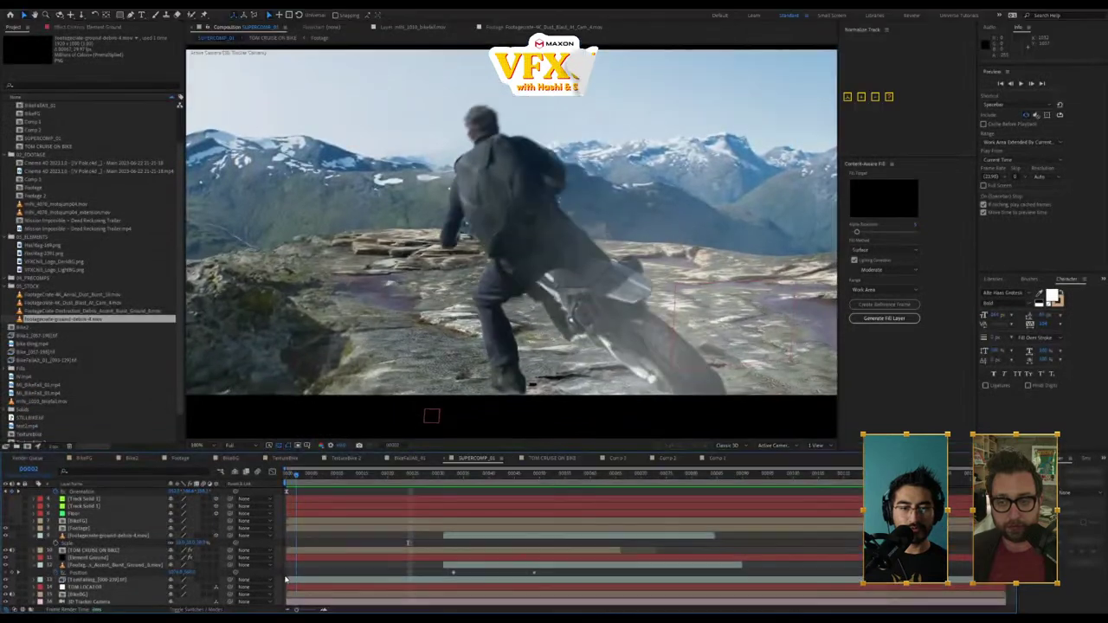
pyautogui.press('space')
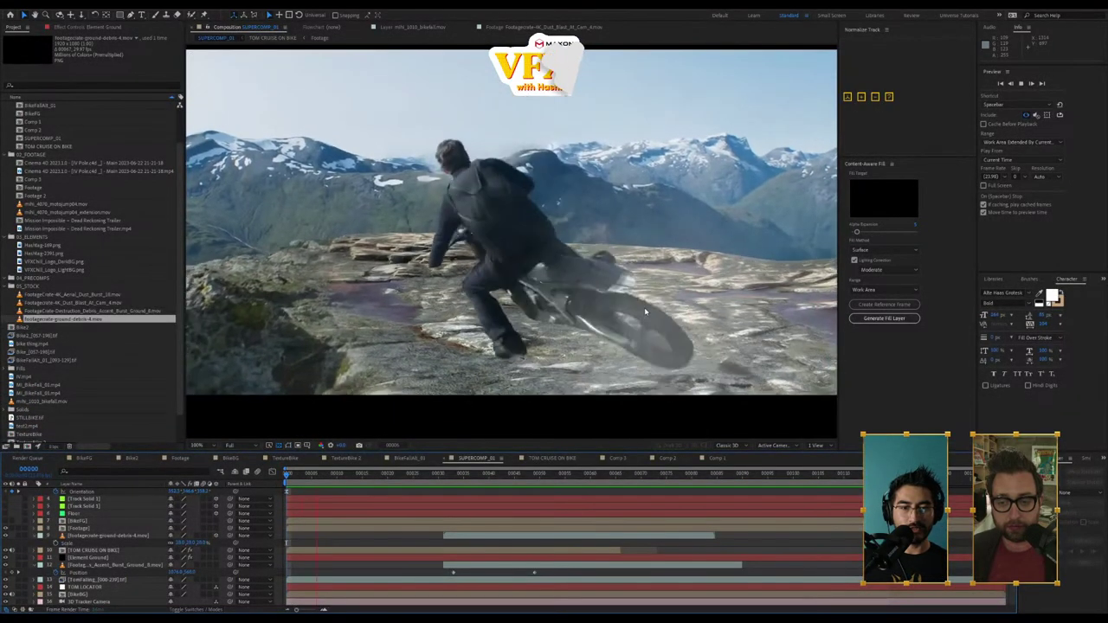
pyautogui.scroll(-1, 645, 308)
pyautogui.scroll(1, 645, 310)
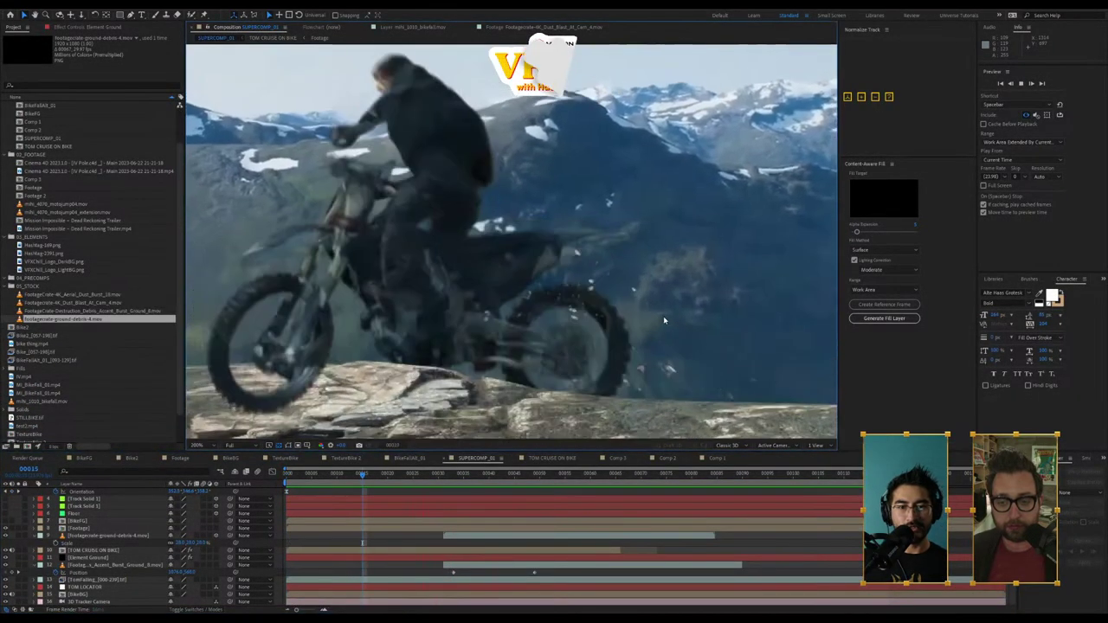
pyautogui.scroll(1, 678, 281)
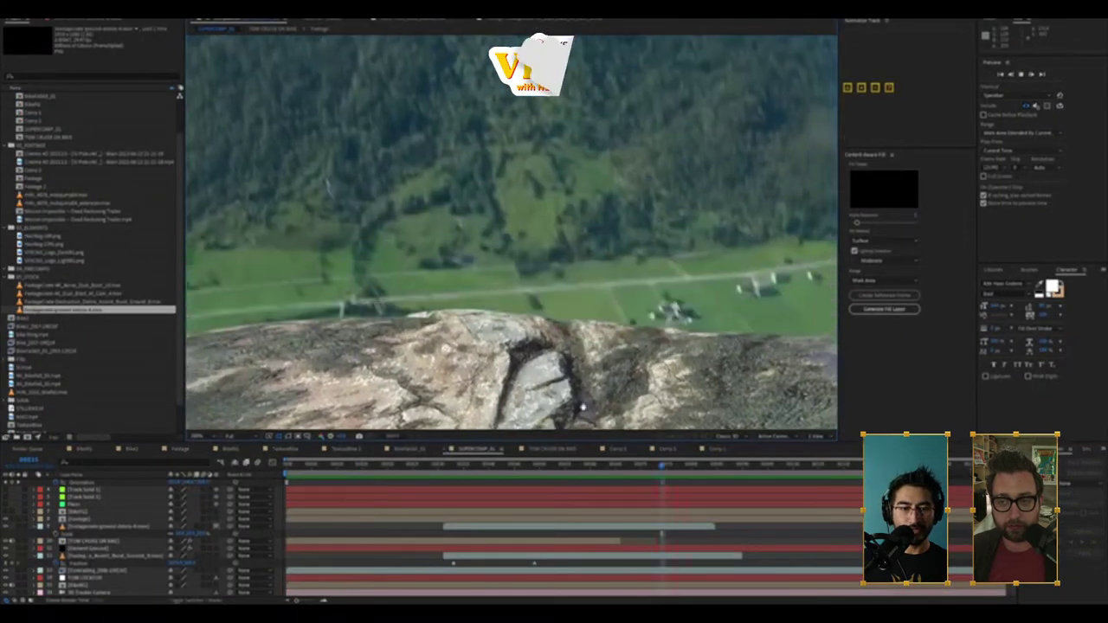
# Step: Scrub SUPERCOMP_01 back to its opening frames, switch to Cinema 4D, and orbit around the T-posed character model
pyautogui.moveTo(549, 468); pyautogui.dragTo(297, 518)
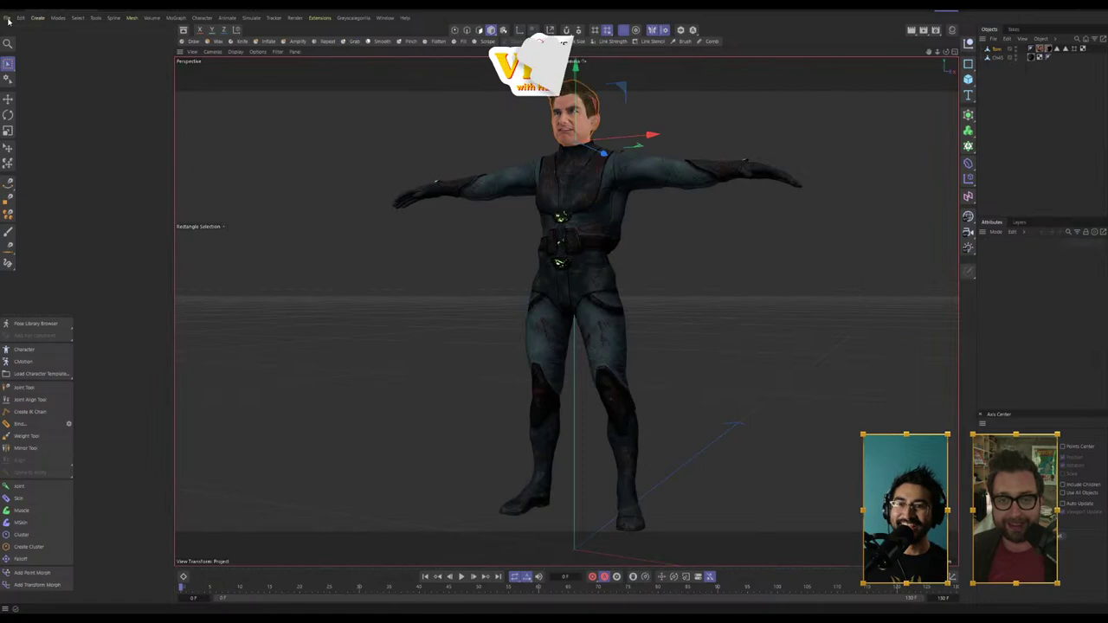
pyautogui.click(8, 17)
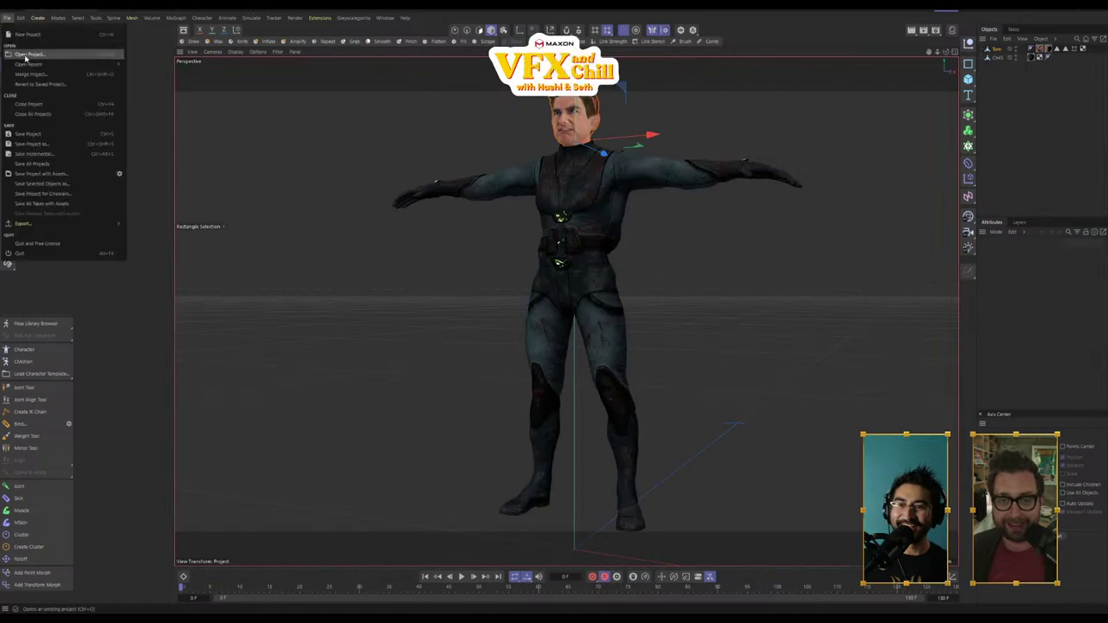
pyautogui.click(719, 297)
pyautogui.keyDown('alt'); pyautogui.moveTo(719, 297); pyautogui.dragTo(631, 326); pyautogui.keyUp('alt')
pyautogui.keyDown('alt'); pyautogui.moveTo(594, 231); pyautogui.dragTo(410, 363); pyautogui.keyUp('alt')
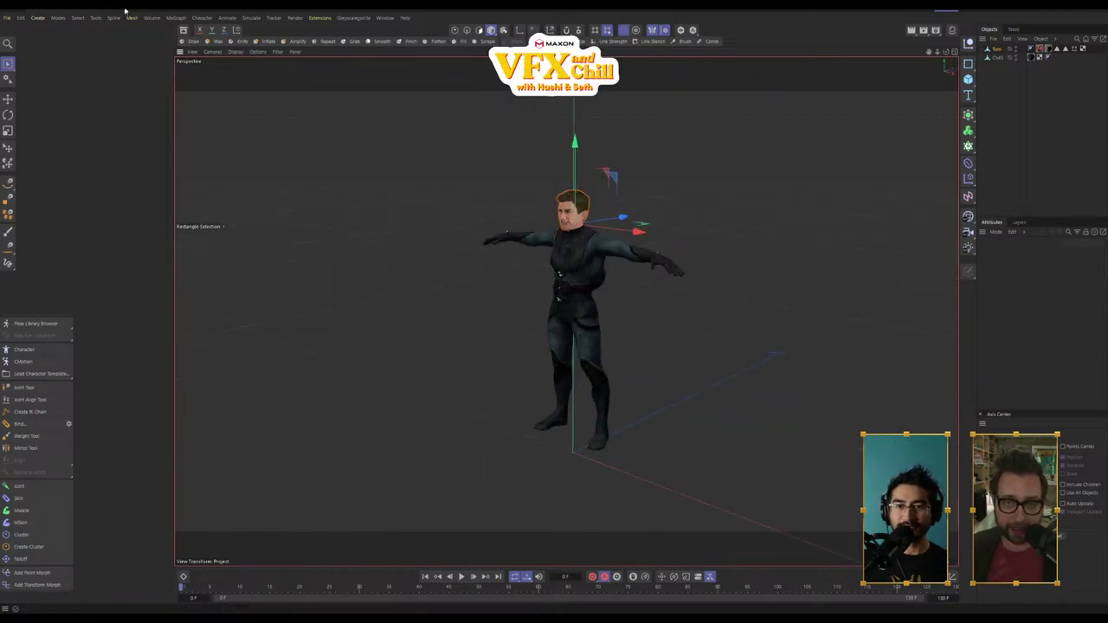
# Step: Start opening another project and browse the 3D STUFF folder inside ELEMENTS for the motorbike files
pyautogui.click(8, 17)
pyautogui.click(38, 54)
pyautogui.click(414, 22)
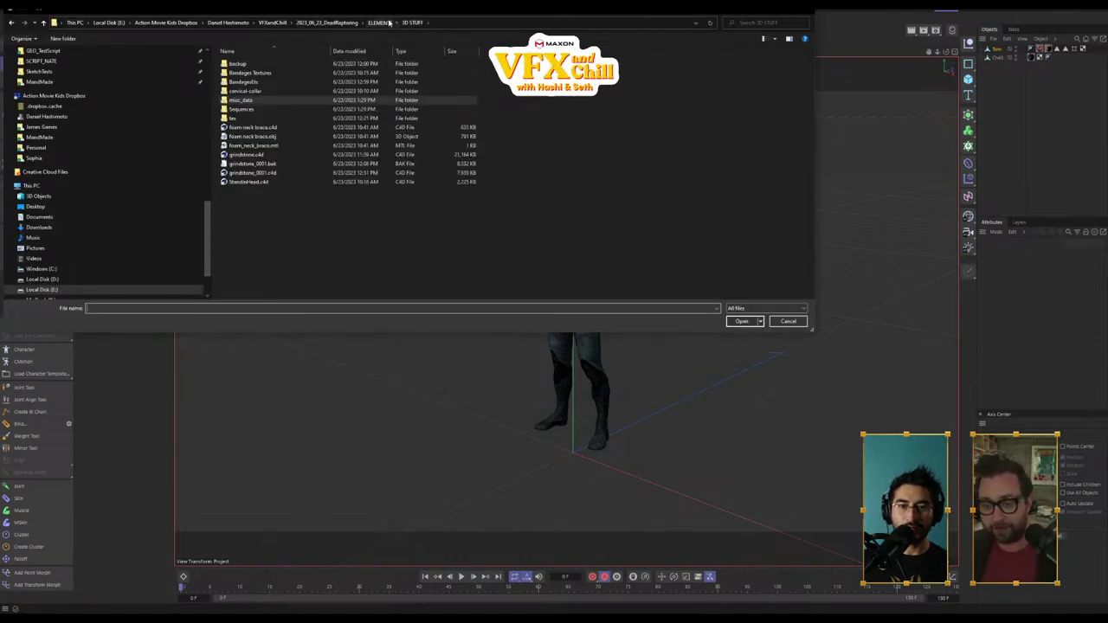
pyautogui.click(389, 23)
pyautogui.doubleClick(249, 62)
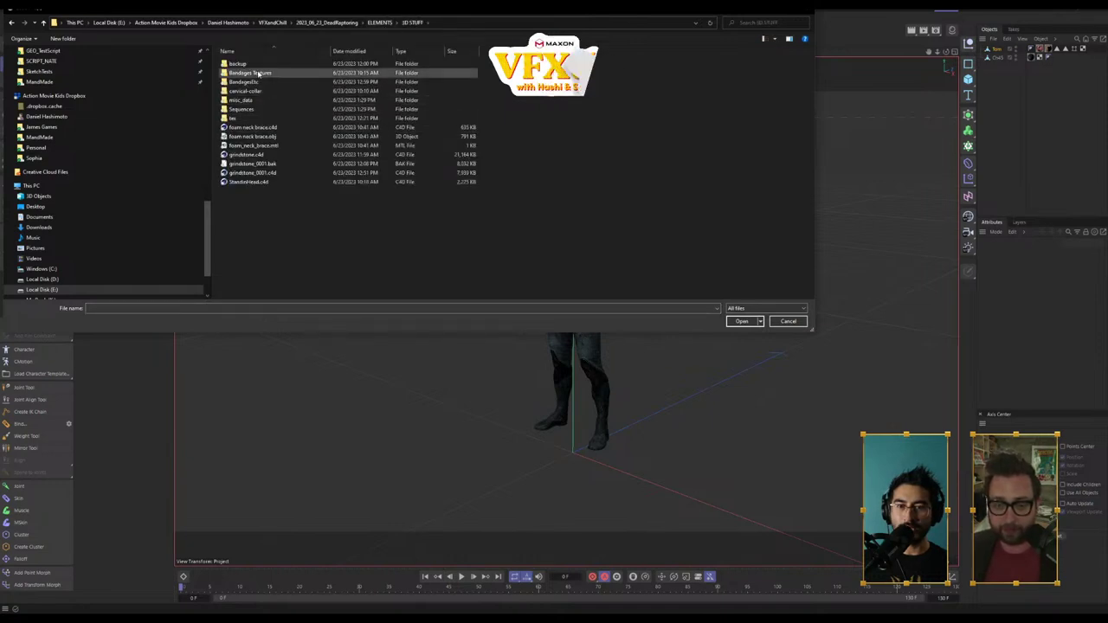
pyautogui.click(251, 81)
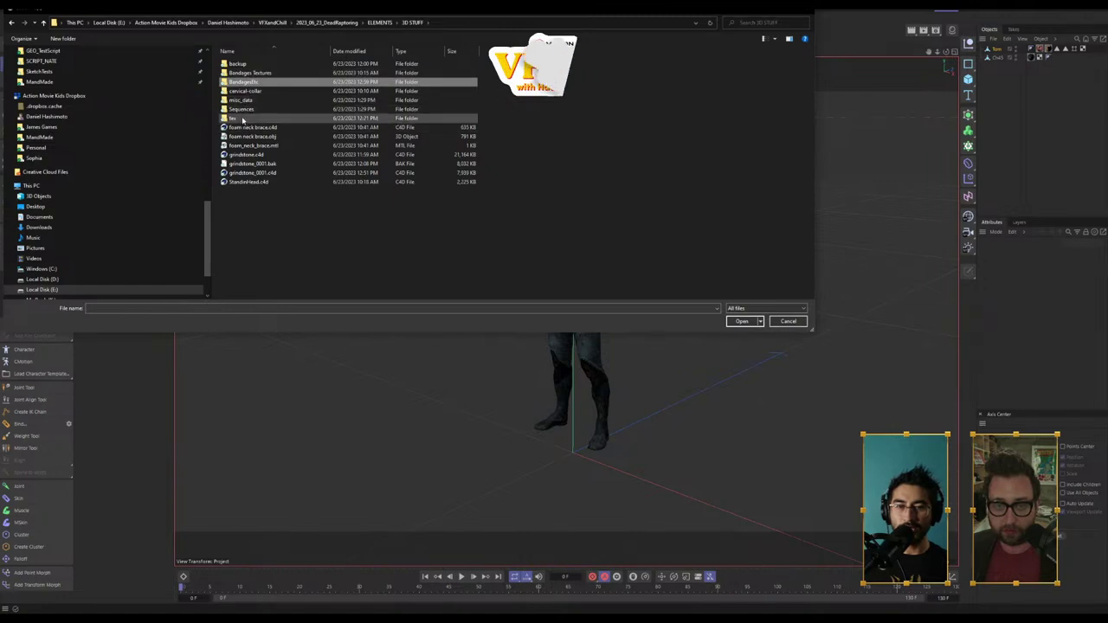
pyautogui.click(391, 25)
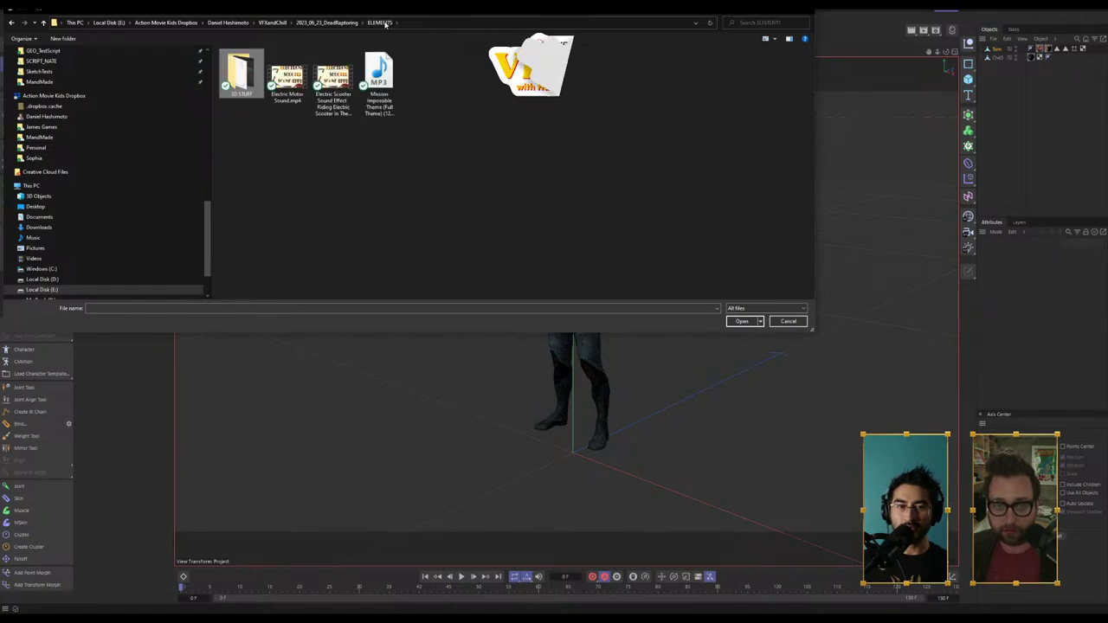
pyautogui.doubleClick(242, 69)
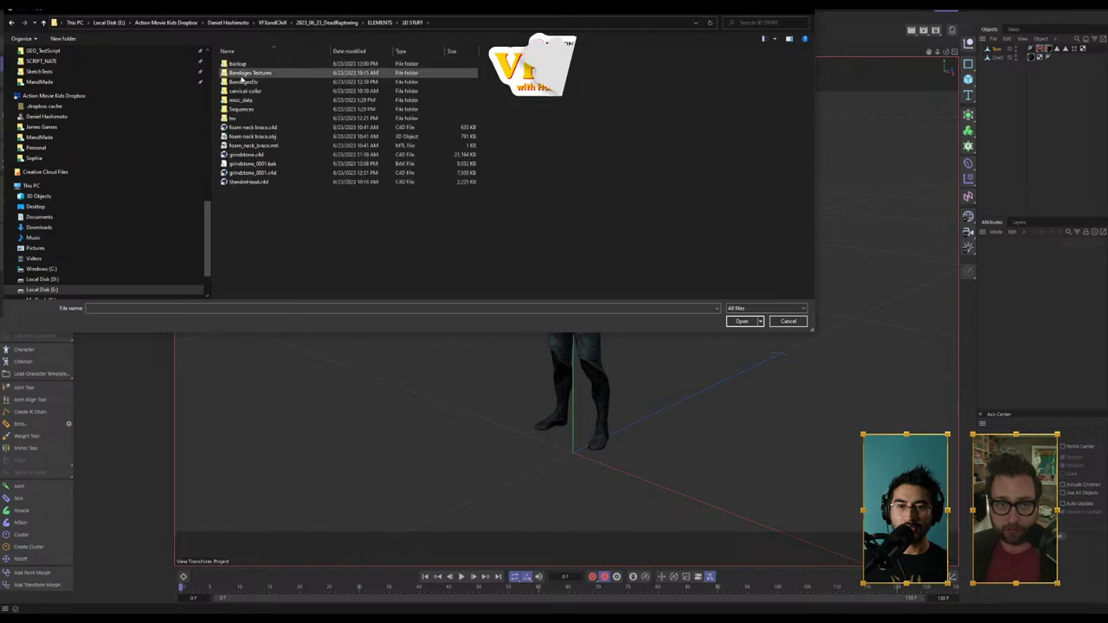
# Step: Open Bike_01.c4d from the 2022 CRF 450 source folder under misc_data, and orbit around the remeshed motorbike
pyautogui.doubleClick(248, 99)
pyautogui.doubleClick(251, 100)
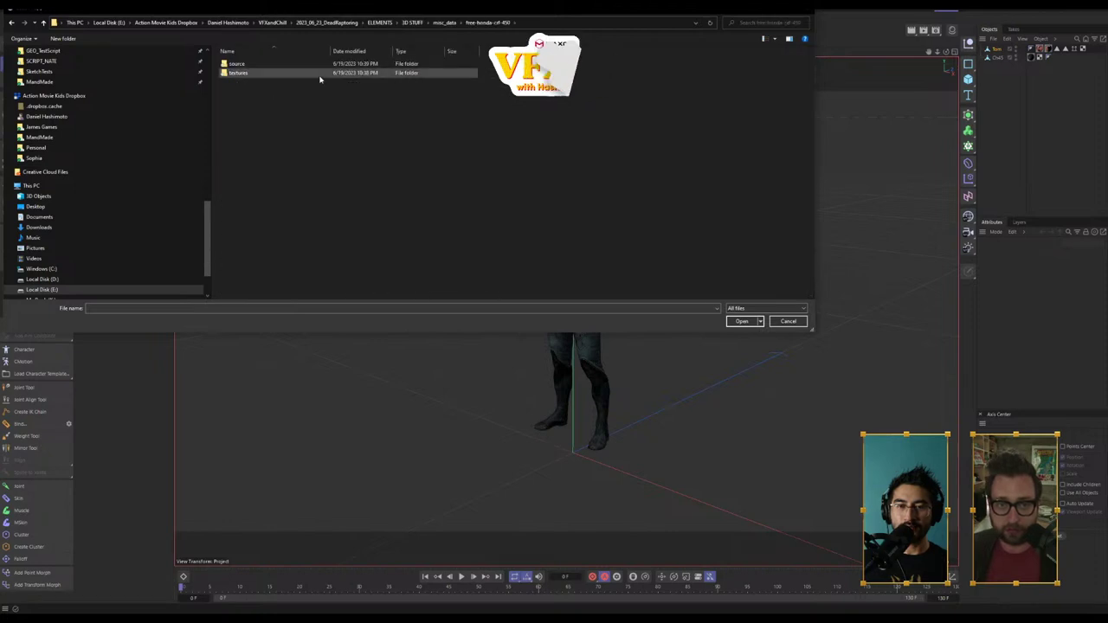
pyautogui.doubleClick(243, 65)
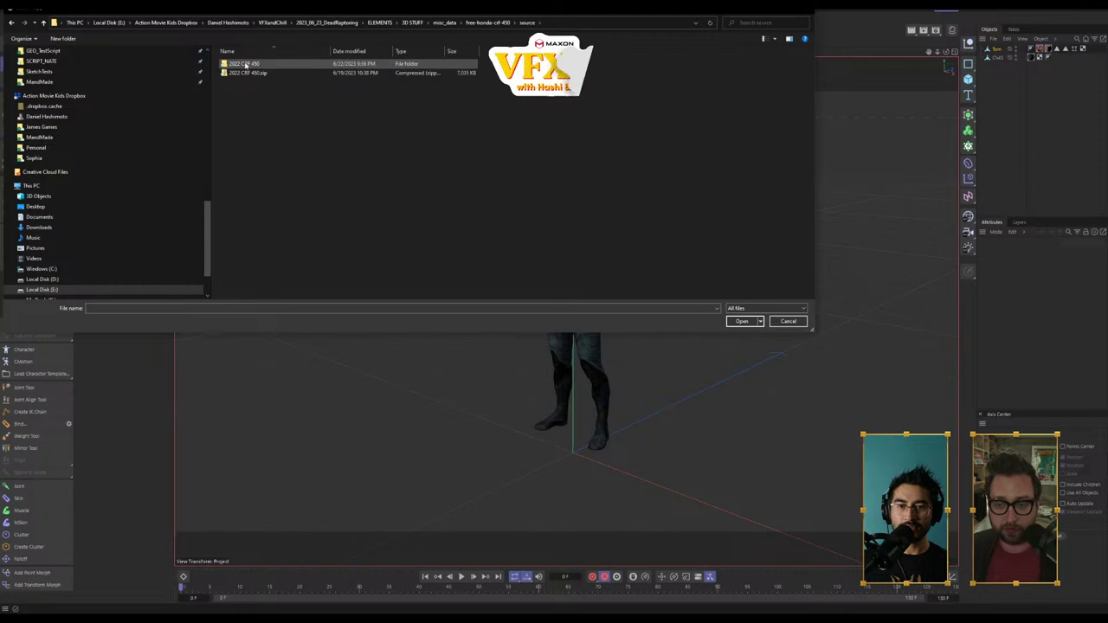
pyautogui.doubleClick(242, 64)
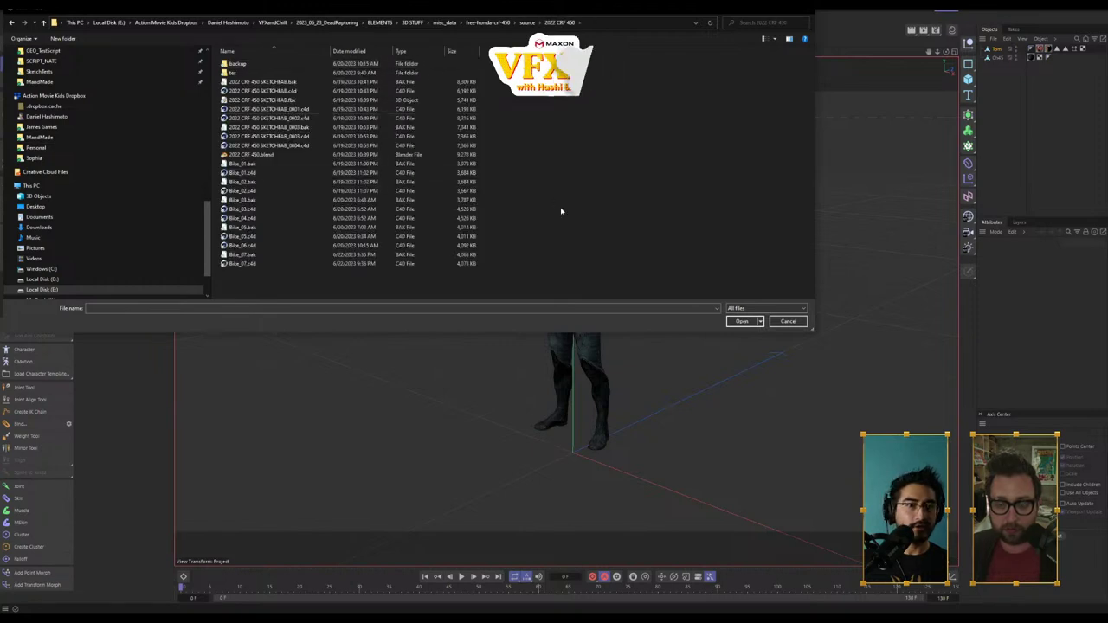
pyautogui.doubleClick(272, 173)
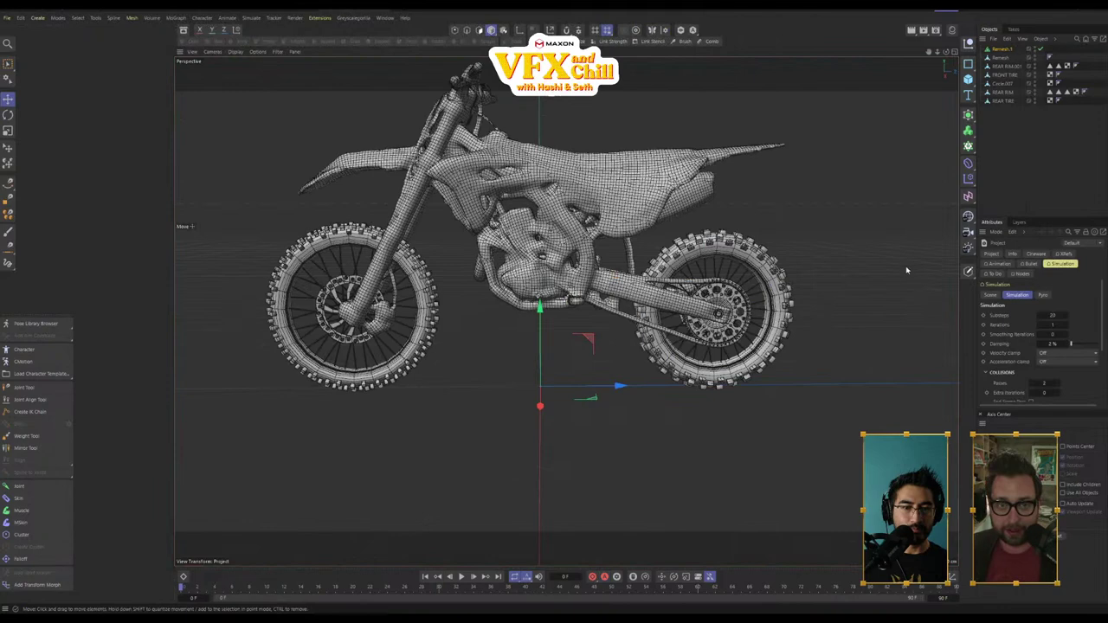
pyautogui.keyDown('alt'); pyautogui.moveTo(932, 193); pyautogui.dragTo(767, 174); pyautogui.keyUp('alt')
# Step: Open the project 2022 CRF 450 SKETCHFAB_0002.c4d from the same motorbike folder
pyautogui.click(7, 17)
pyautogui.moveTo(33, 65)
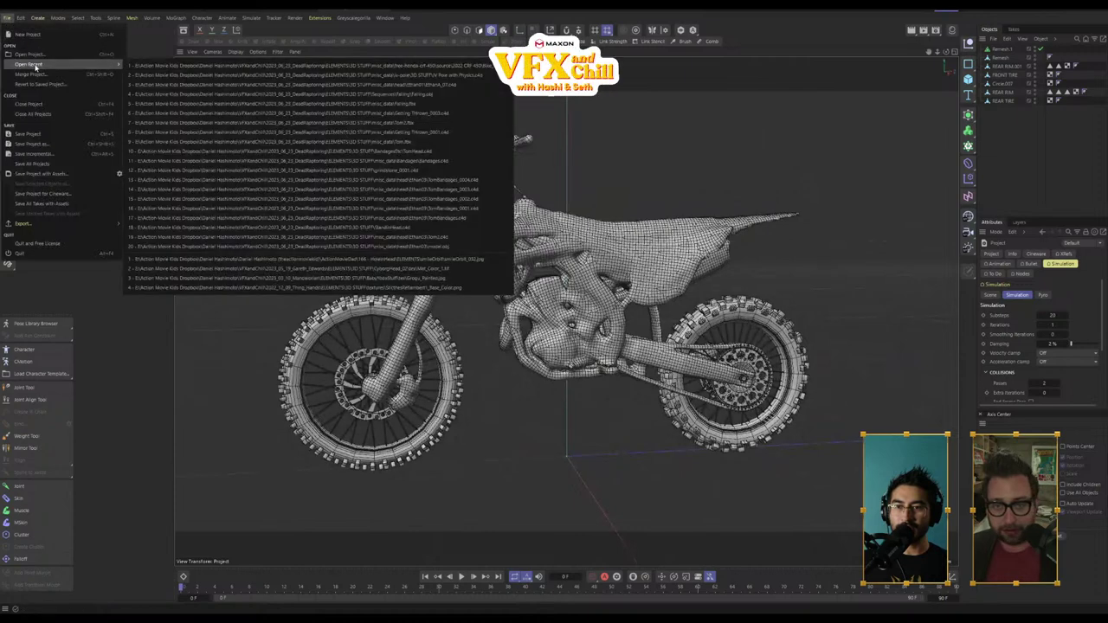
pyautogui.click(36, 54)
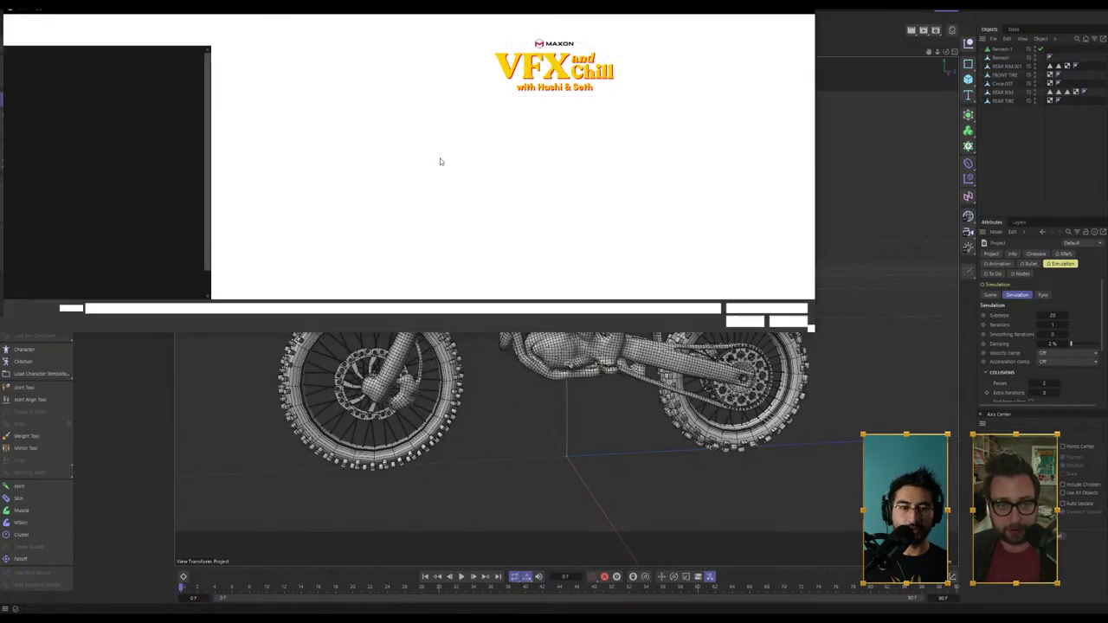
pyautogui.doubleClick(309, 120)
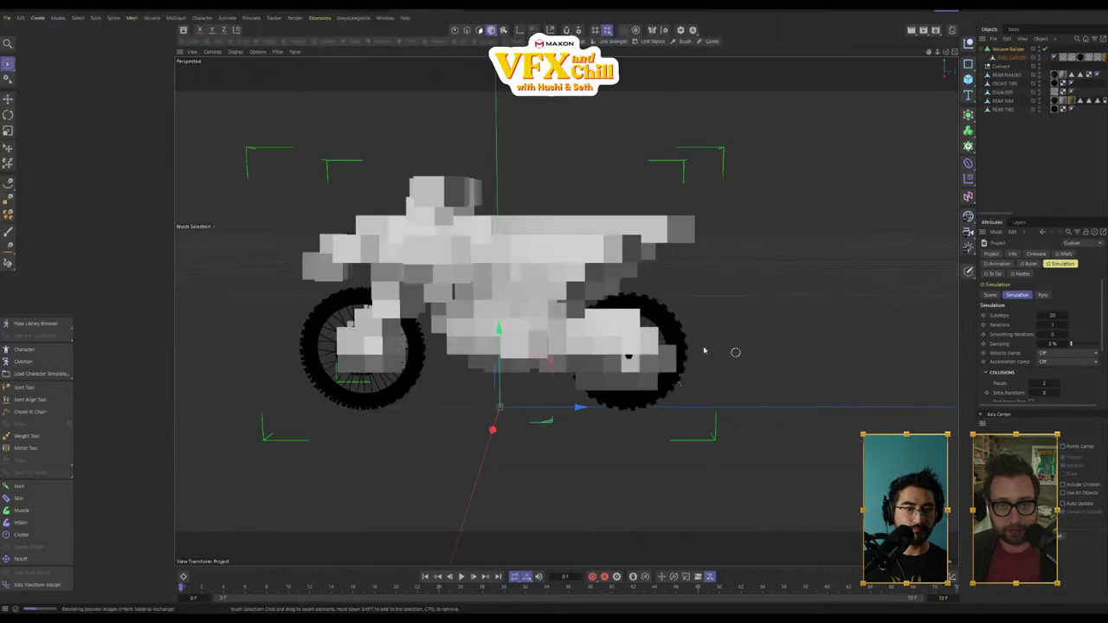
# Step: Disable the Volume Builder to show the original bike body mesh, and clear the object selection
pyautogui.click(1045, 49)
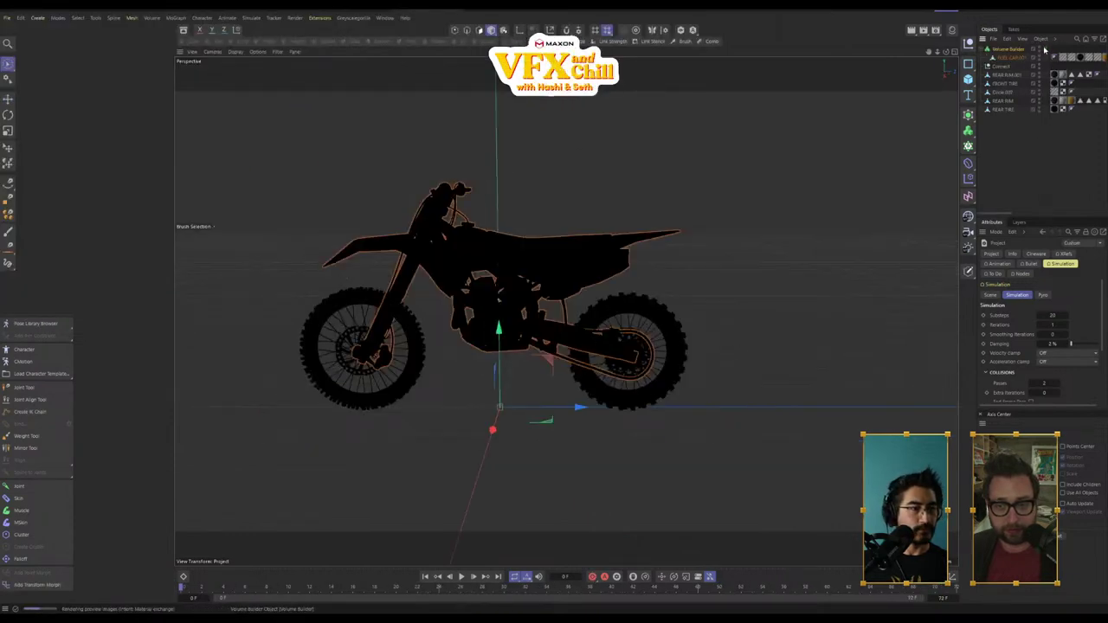
pyautogui.moveTo(659, 259)
pyautogui.keyDown('alt'); pyautogui.mouseDown()
pyautogui.moveTo(797, 252)
pyautogui.moveTo(710, 237)
pyautogui.moveTo(651, 251)
pyautogui.moveTo(660, 259)
pyautogui.mouseUp(); pyautogui.keyUp('alt')
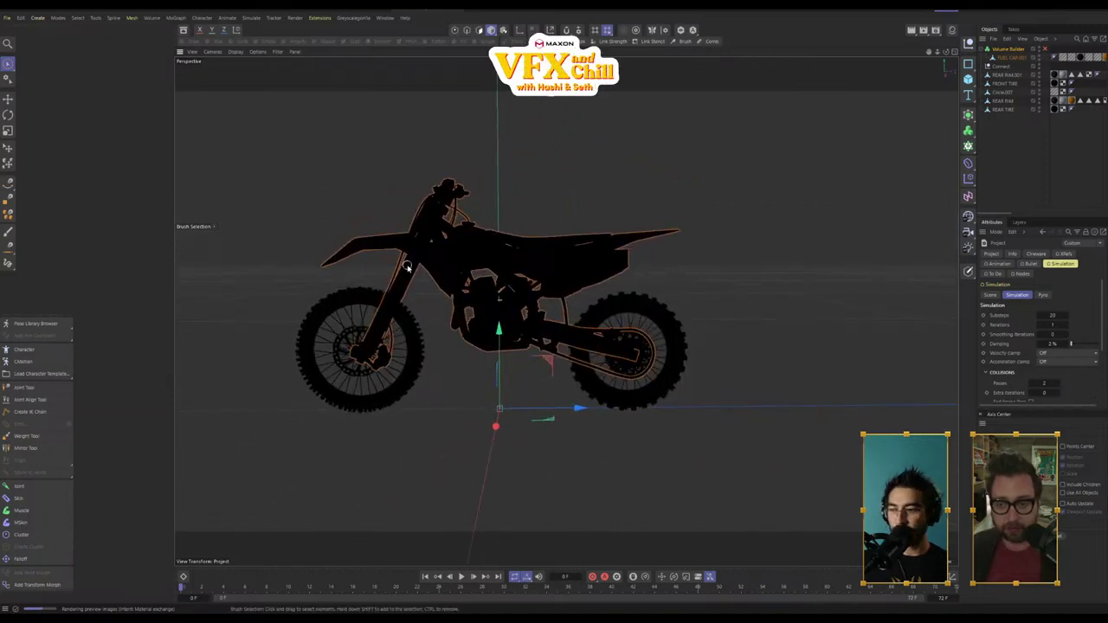
pyautogui.click(1026, 149)
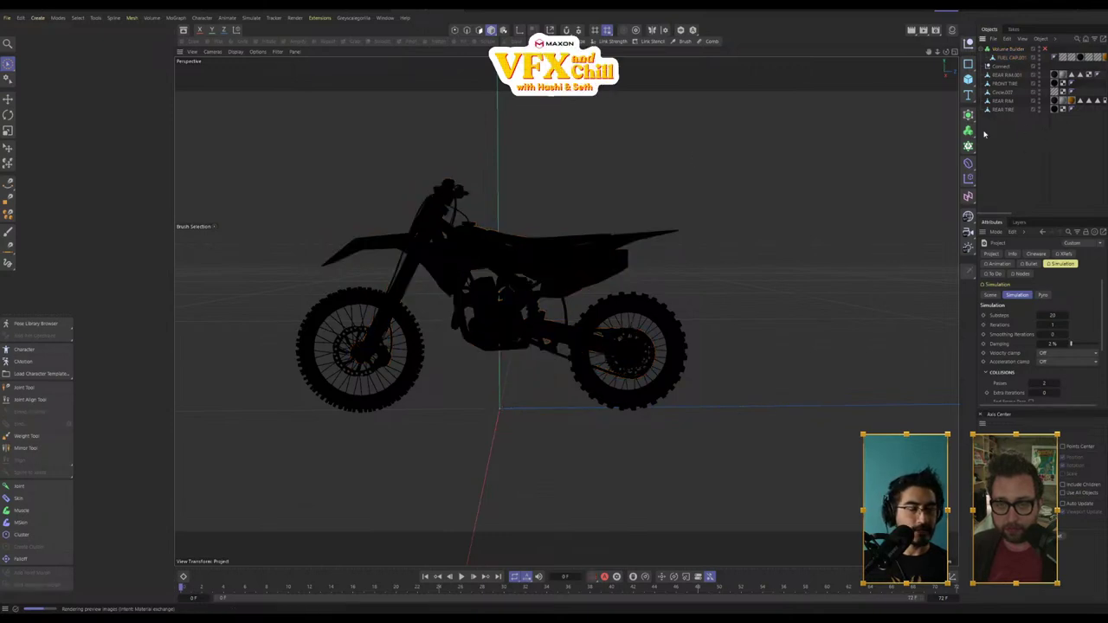
# Step: Switch to File Explorer and go up from the bandage texture folder to the 2023_06_23_DeadRaptoring project folder
pyautogui.hotkey('alt', 'Tab')
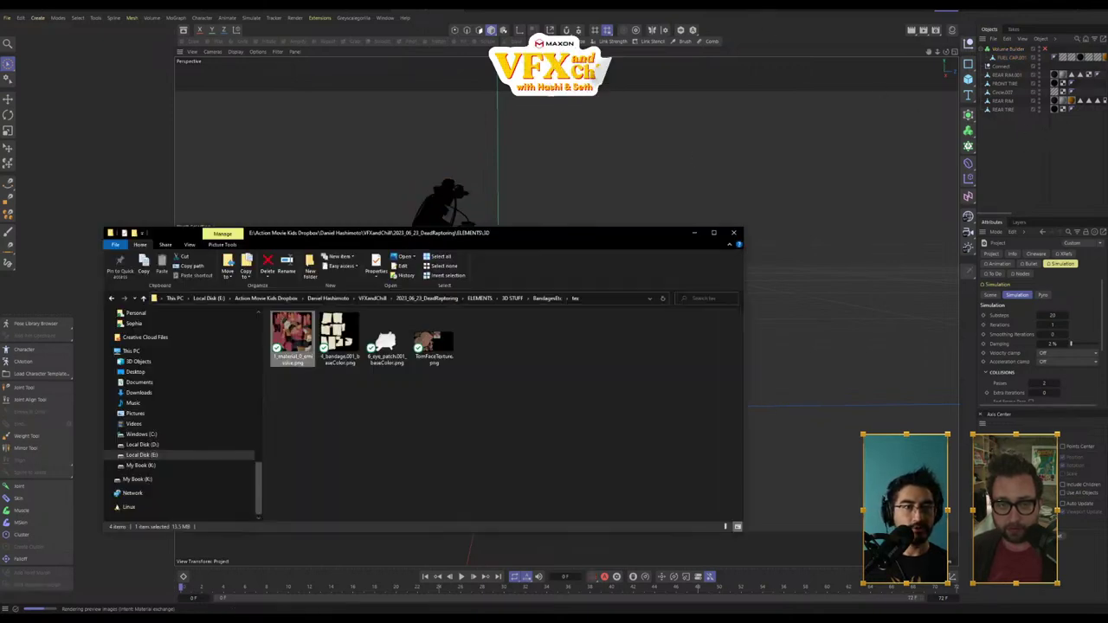
pyautogui.click(536, 298)
pyautogui.click(485, 299)
pyautogui.click(432, 299)
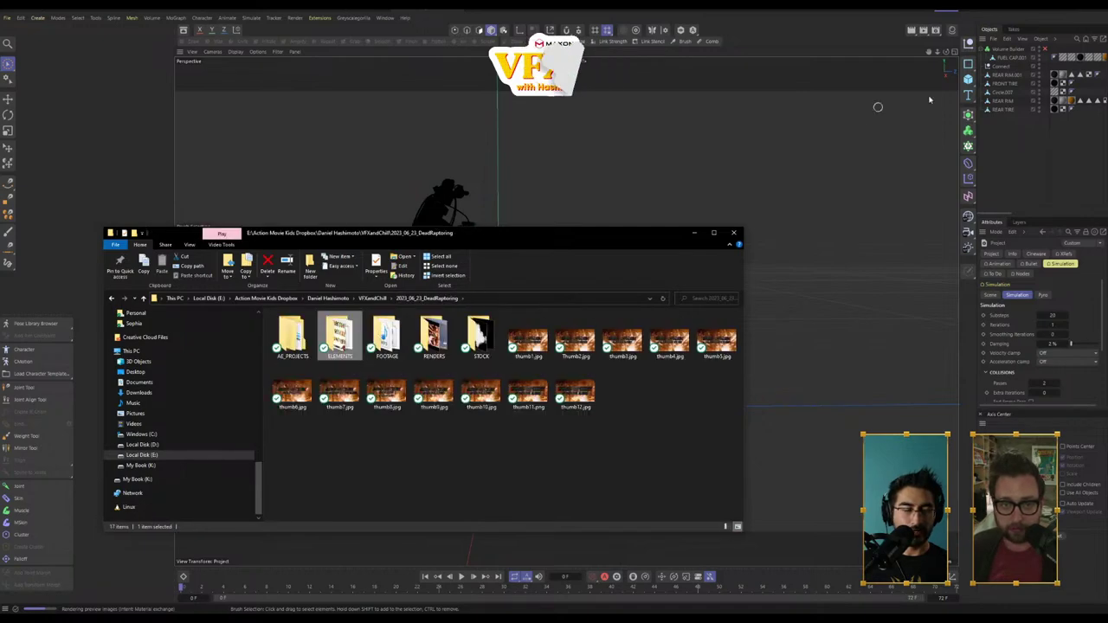
# Step: Switch to After Effects, scrub SUPERCOMP_01 to frame 37, and look through the project's footage items
pyautogui.hotkey('alt', 'Tab')
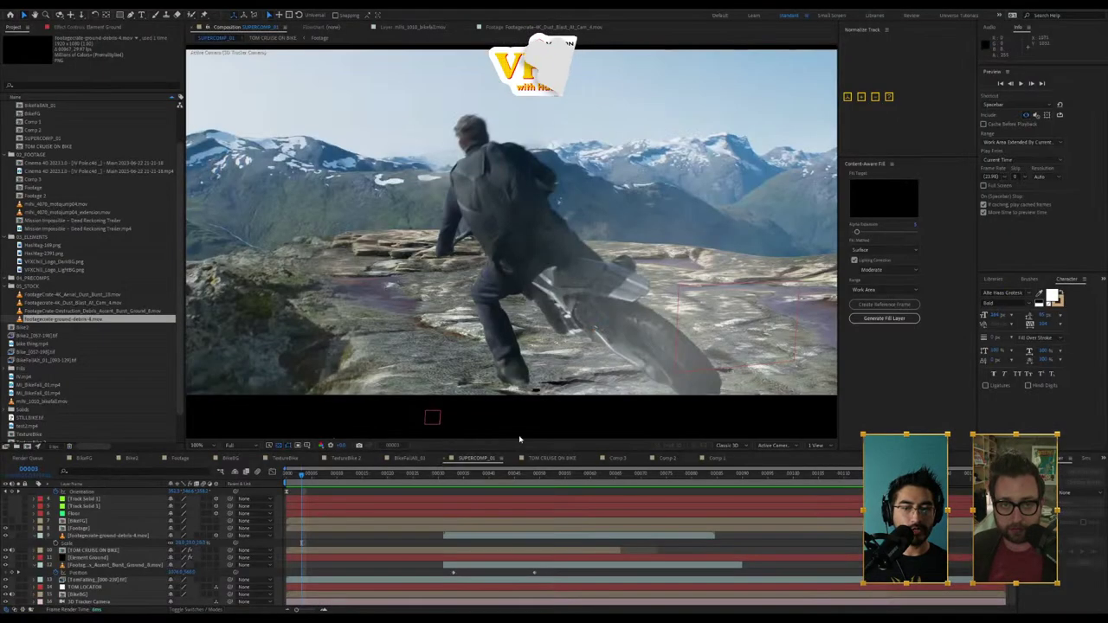
pyautogui.moveTo(378, 479); pyautogui.dragTo(478, 493)
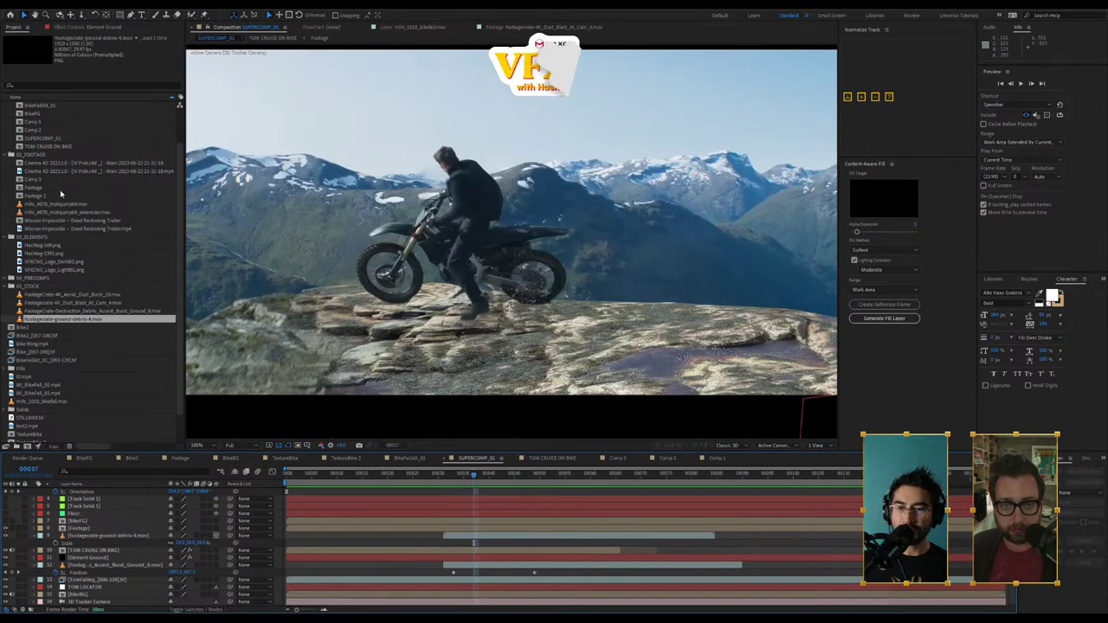
pyautogui.scroll(-2, 118, 325)
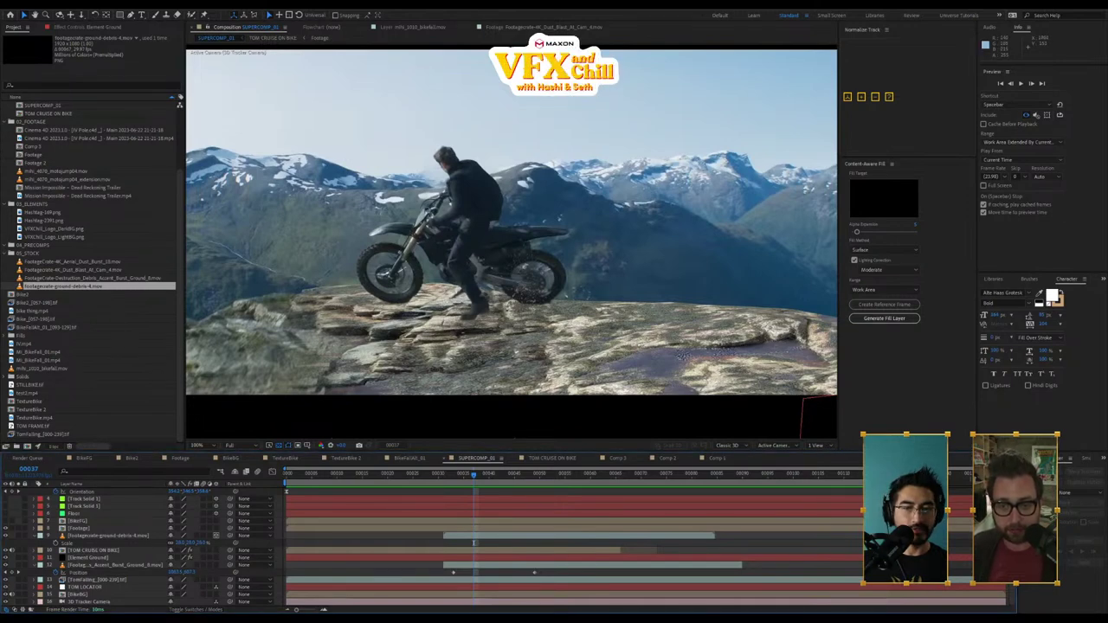
# Step: Import the image Bike crop.jpg from the RENDERS folder into the project
pyautogui.click(57, 304)
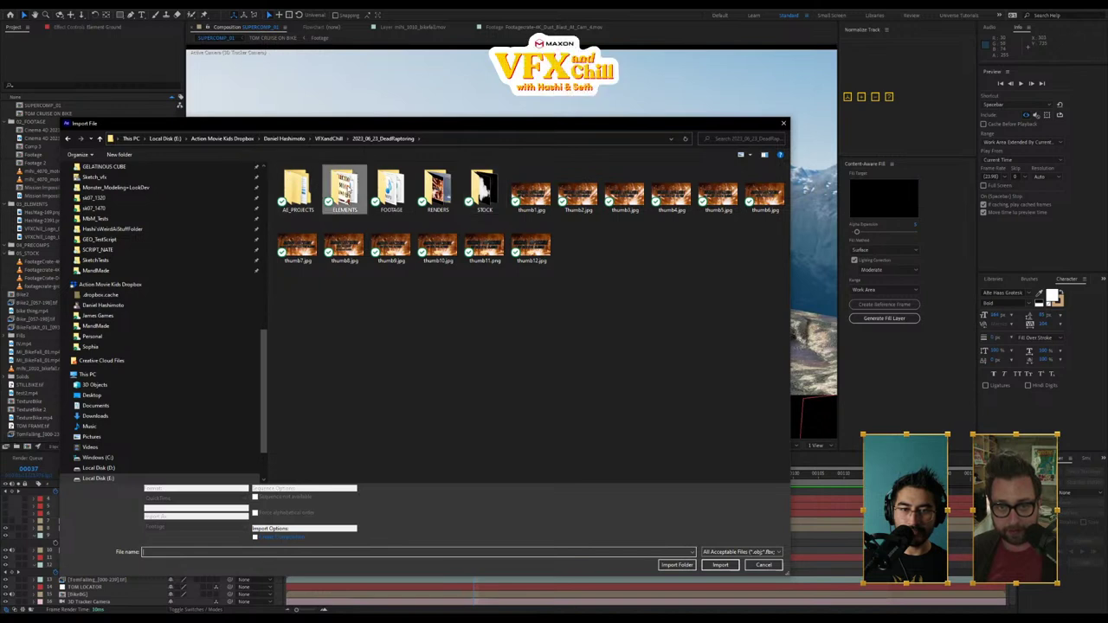
pyautogui.doubleClick(346, 189)
pyautogui.press('BackSpace')
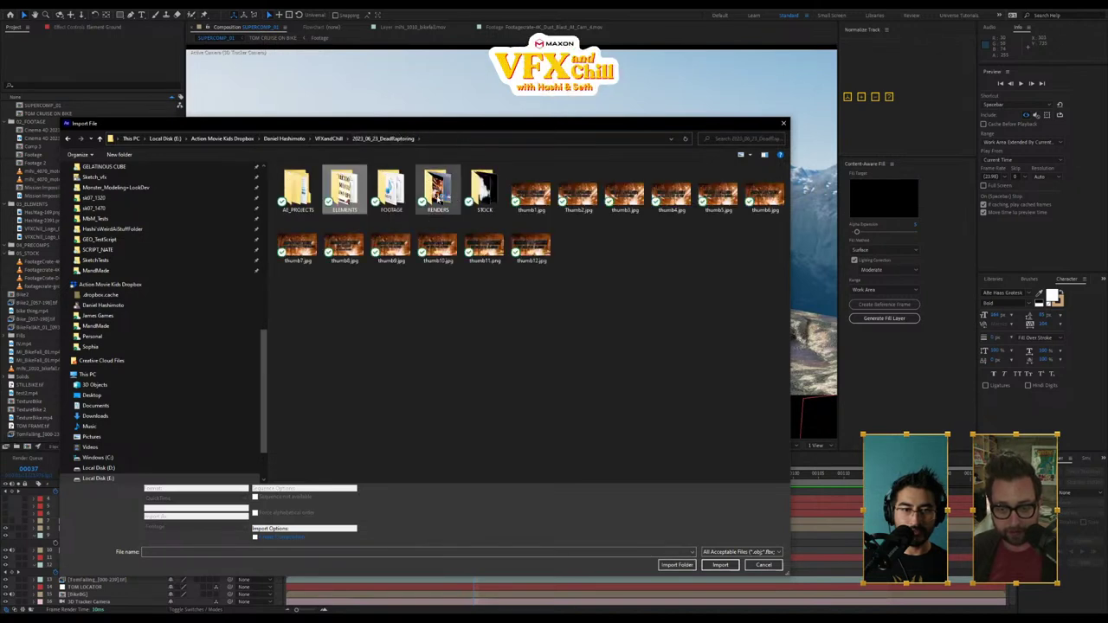
pyautogui.doubleClick(438, 189)
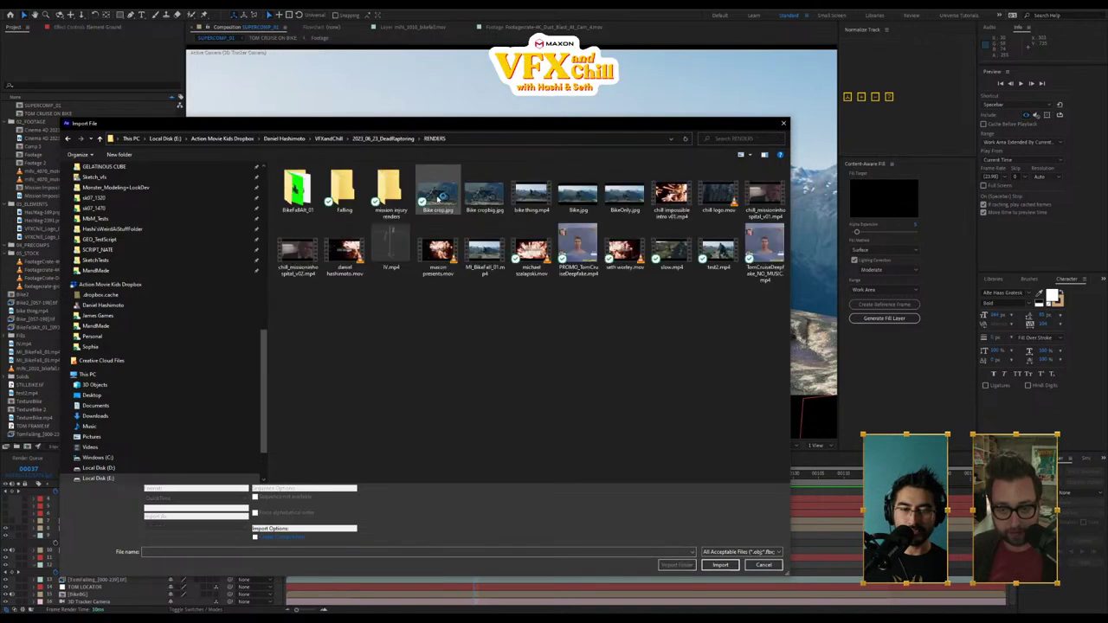
pyautogui.doubleClick(439, 195)
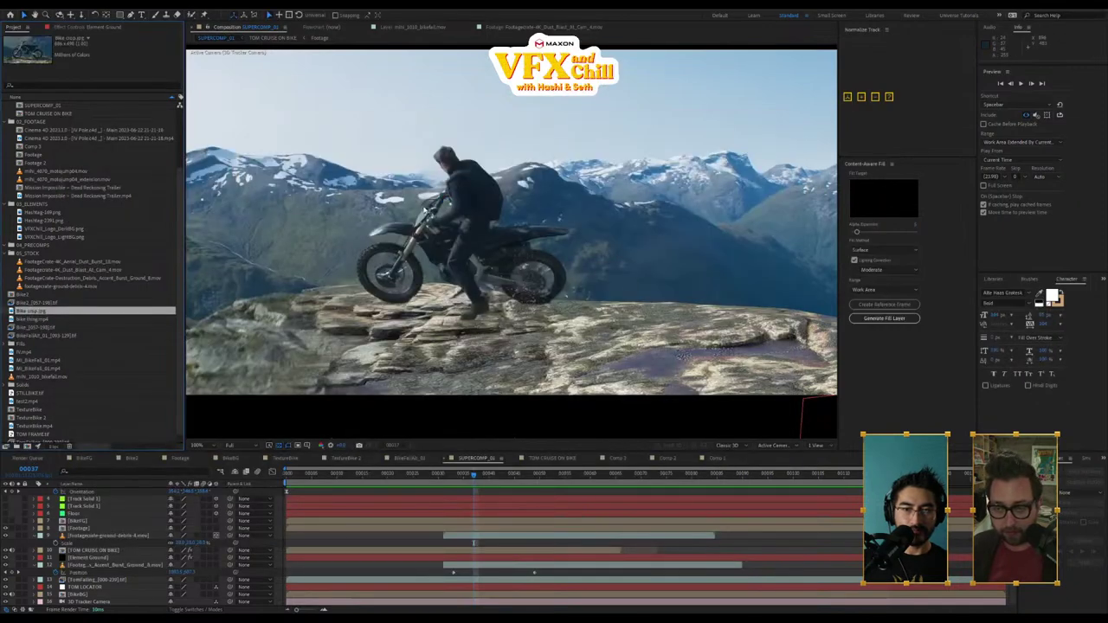
# Step: View the Bike crop.jpg footage and examine the fork, front fender, engine and wheels of the painted-out motorbike up close
pyautogui.doubleClick(33, 313)
pyautogui.scroll(4, 498, 238)
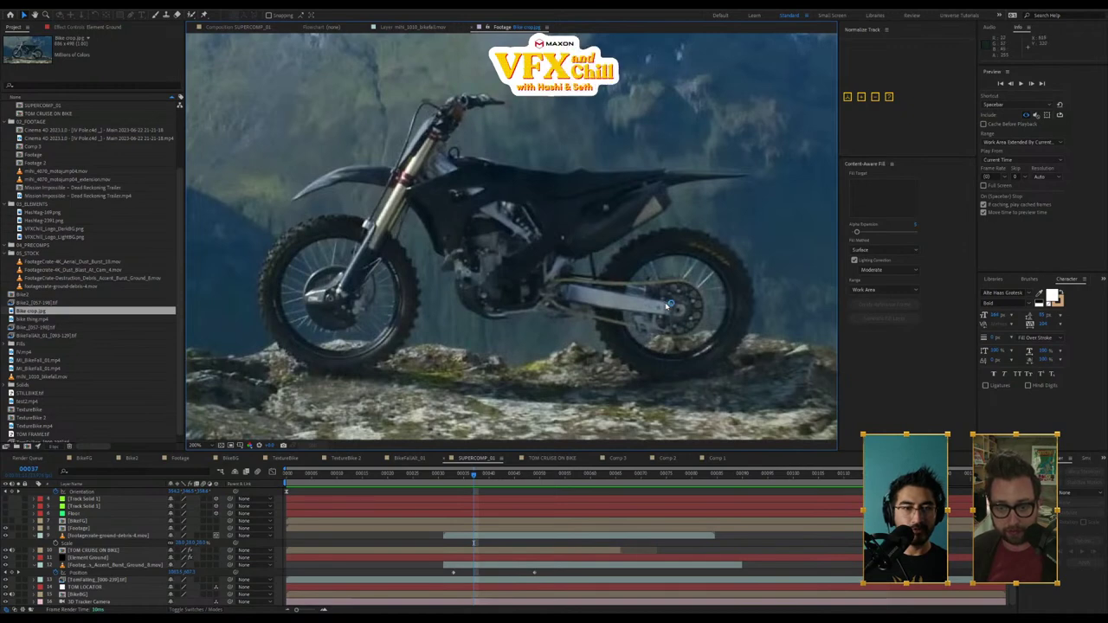
pyautogui.scroll(6, 399, 219)
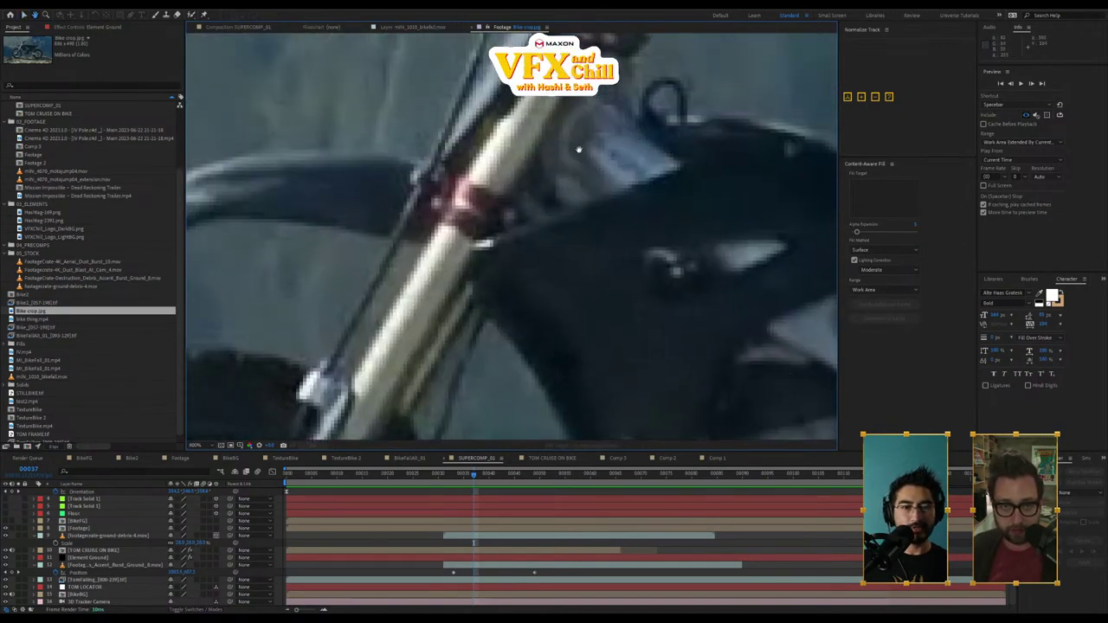
pyautogui.moveTo(579, 150); pyautogui.dragTo(586, 185)
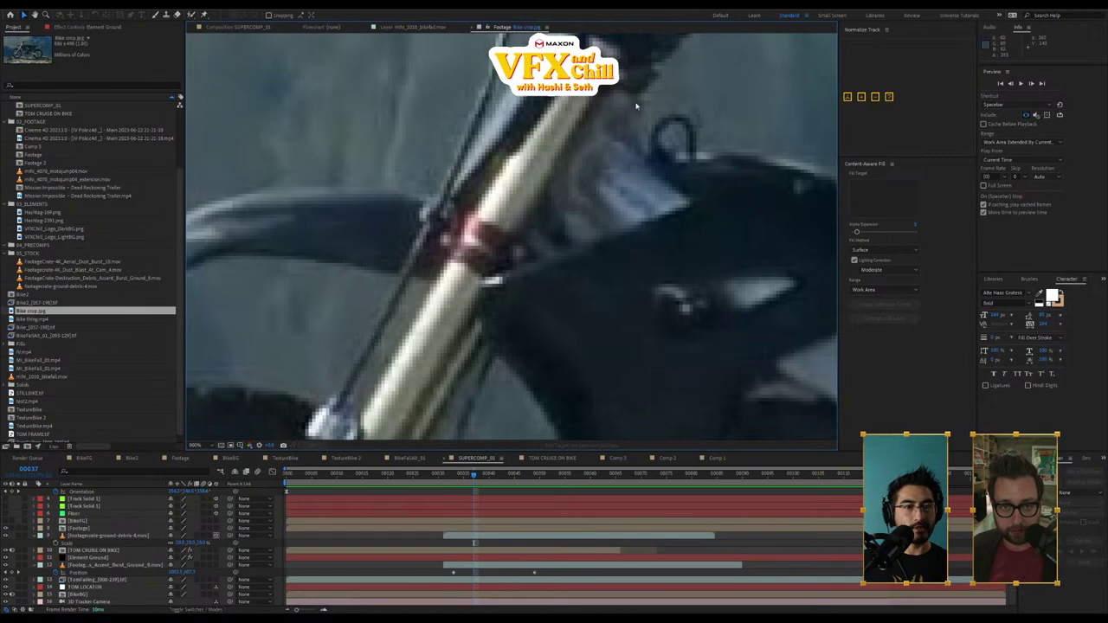
pyautogui.scroll(-1, 571, 246)
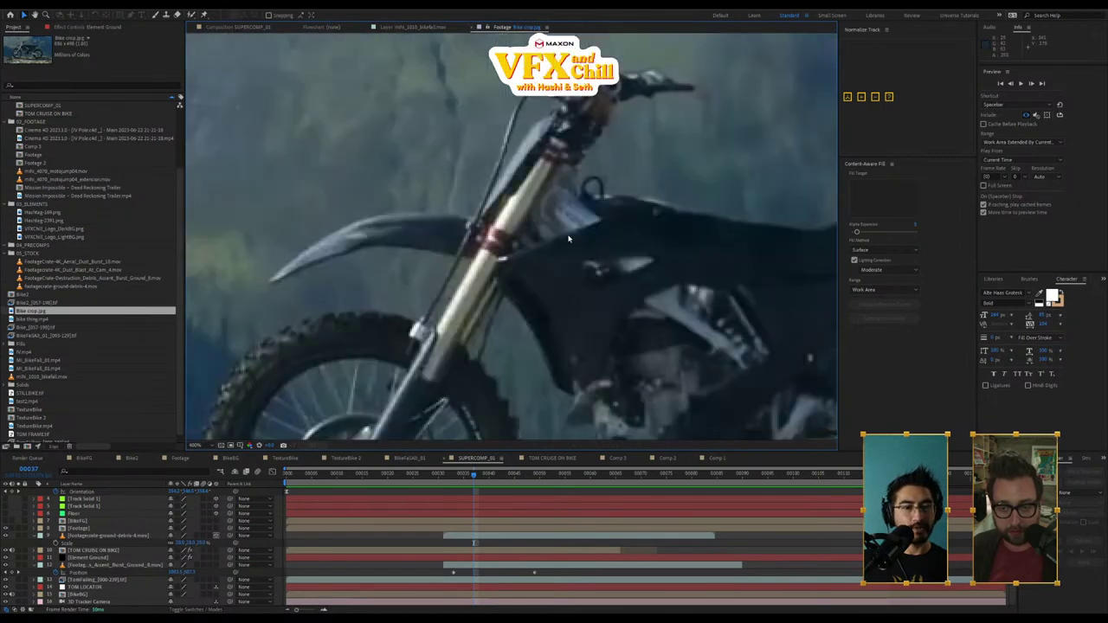
pyautogui.moveTo(613, 300); pyautogui.dragTo(561, 144)
pyautogui.scroll(-1, 566, 147)
pyautogui.scroll(-3, 571, 153)
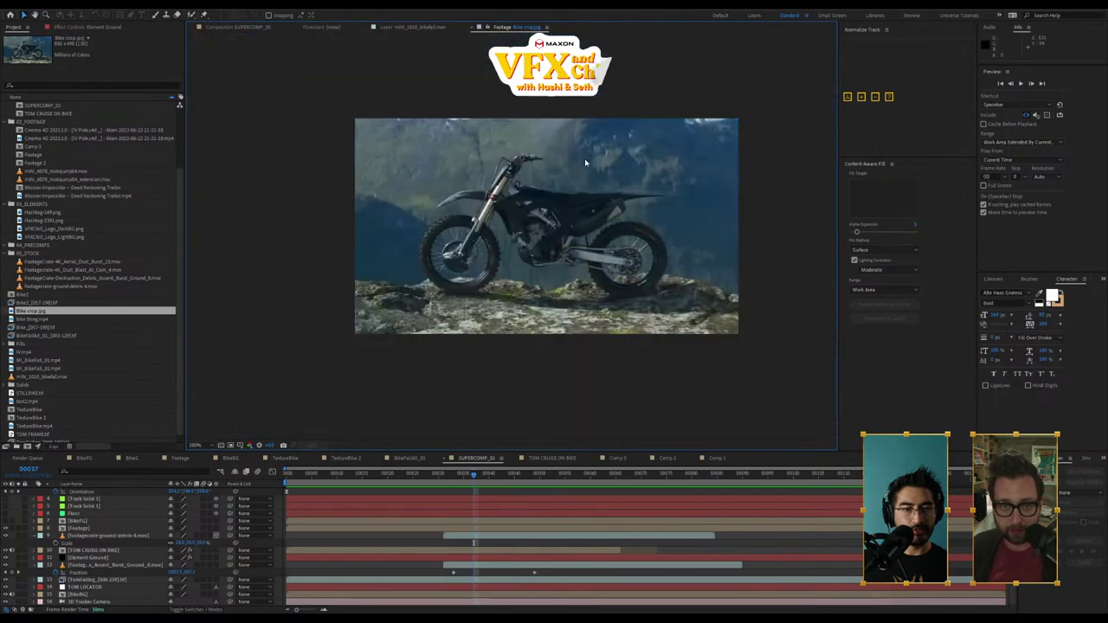
pyautogui.scroll(5, 638, 198)
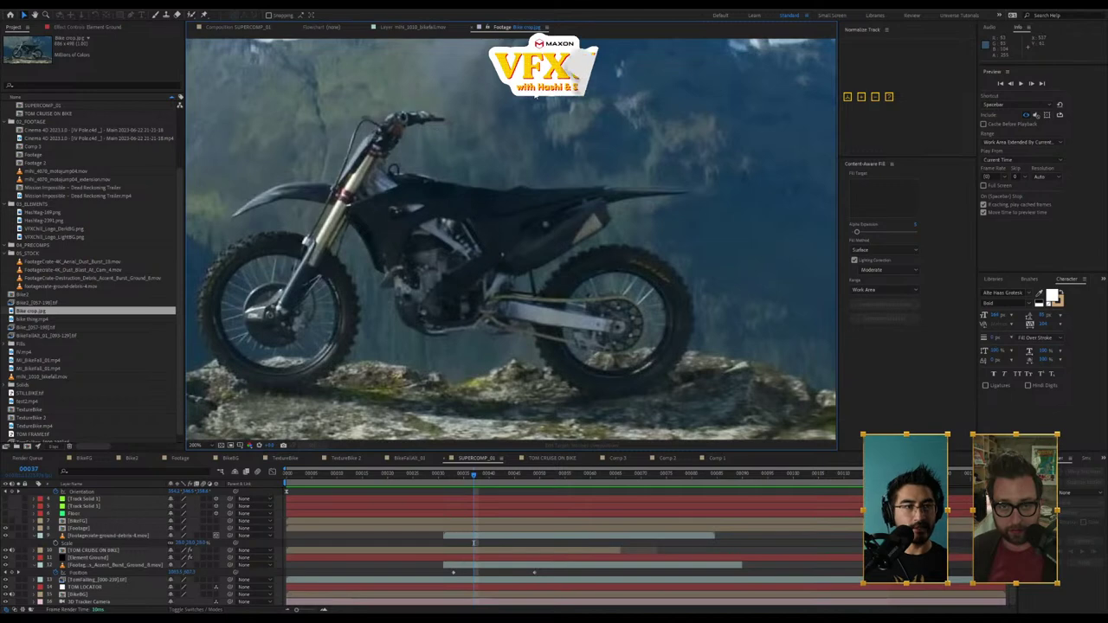
# Step: Switch to Photoshop, open Bike.jpg from the RENDERS folder of 2023_06_23_DeadRaptoring, and dismiss the update notice
pyautogui.hotkey('alt', 'Tab')
pyautogui.click(25, 70)
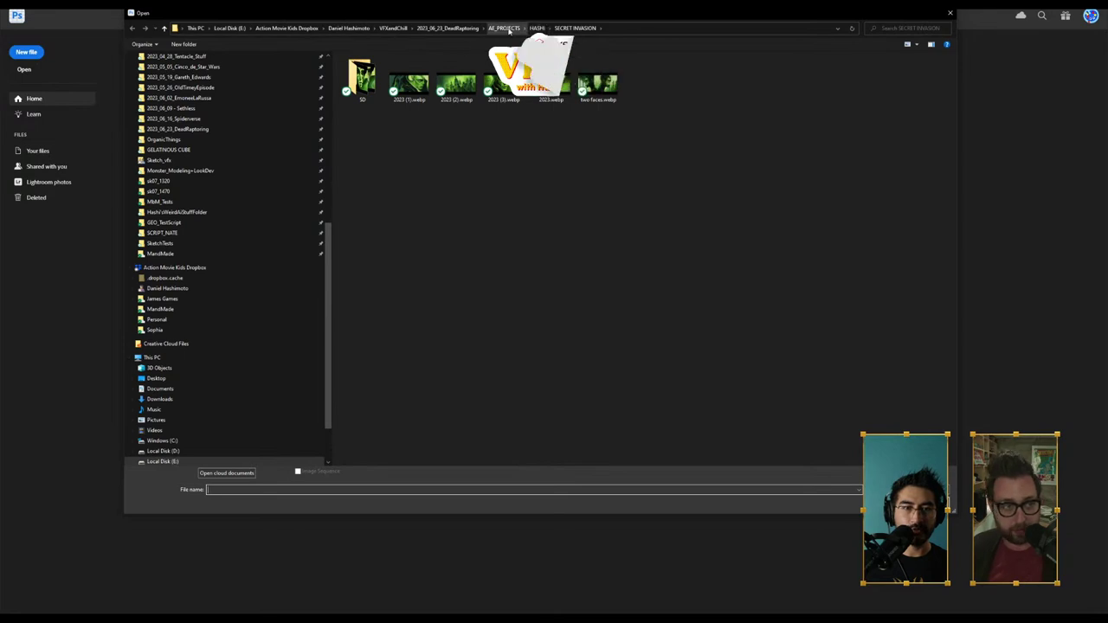
pyautogui.click(539, 28)
pyautogui.click(504, 28)
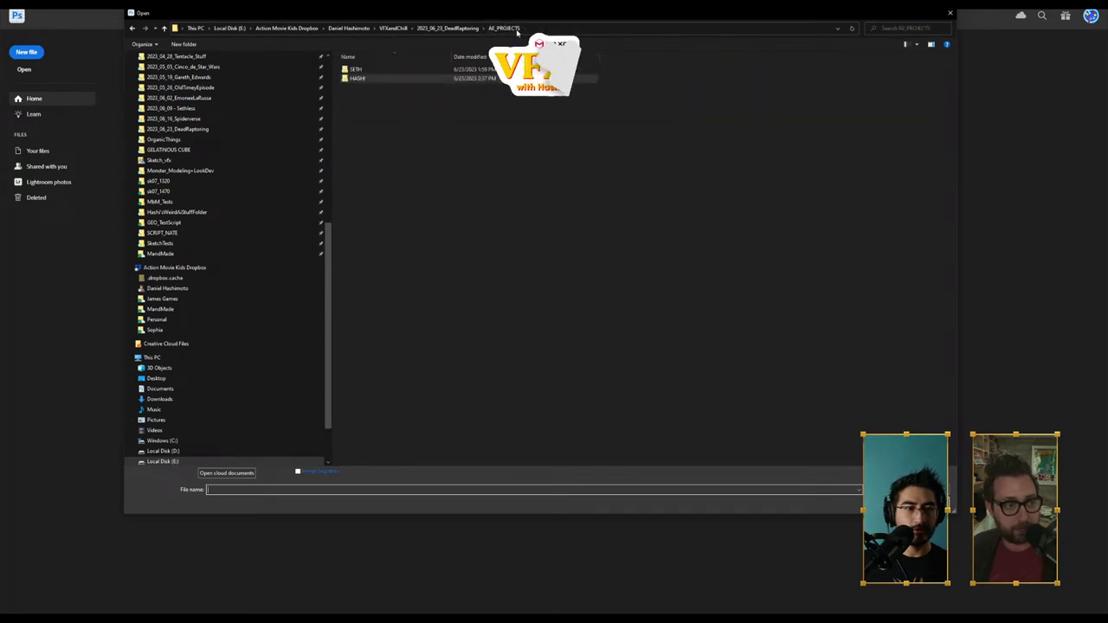
pyautogui.click(448, 28)
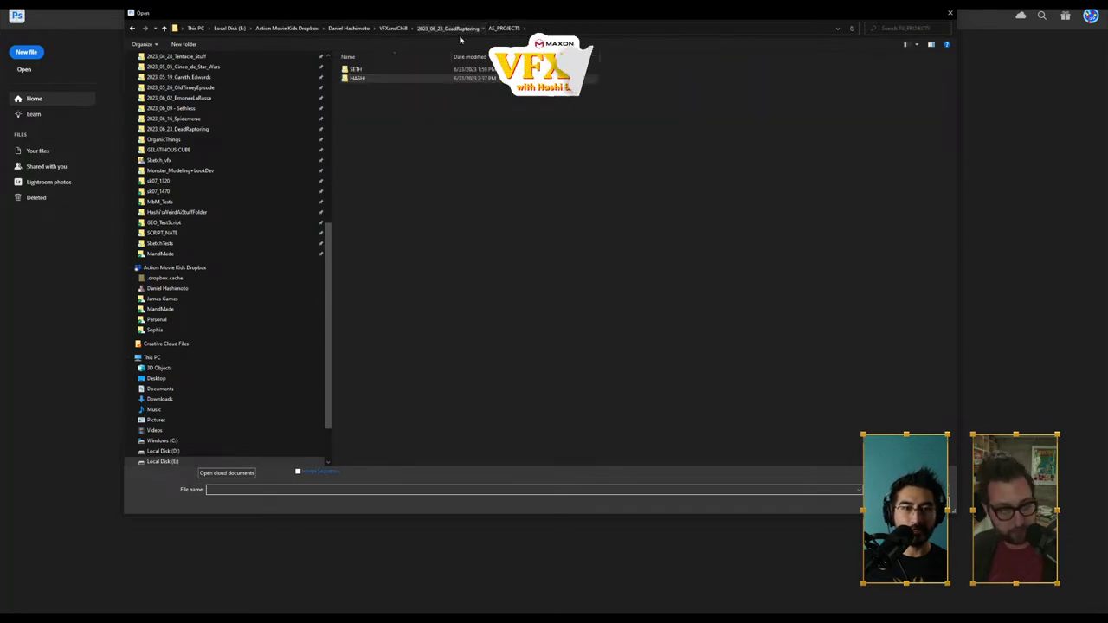
pyautogui.doubleClick(502, 82)
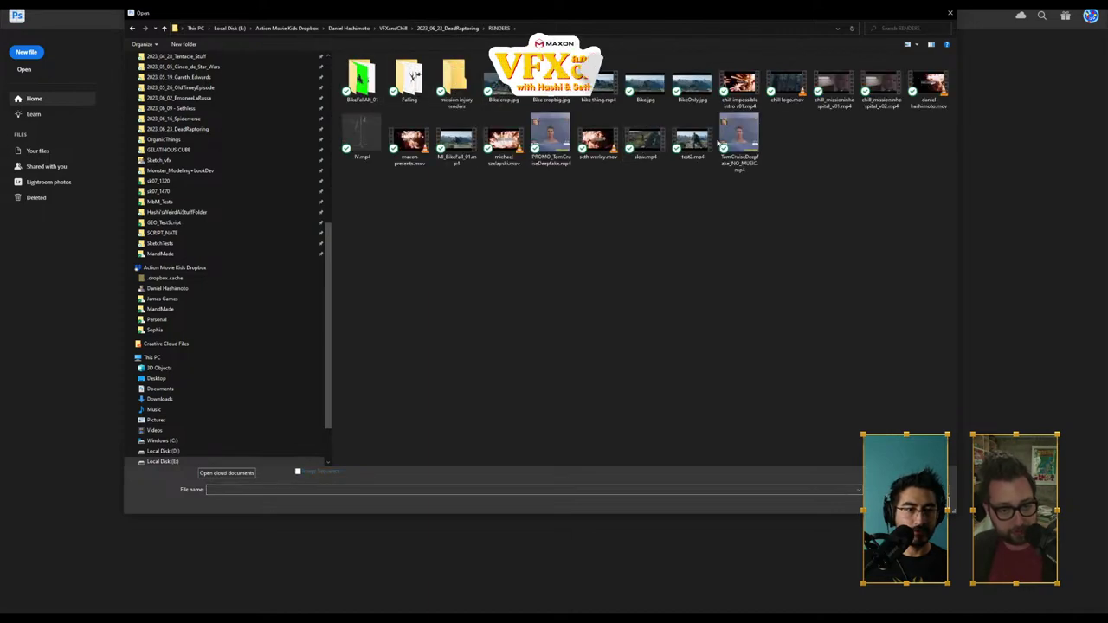
pyautogui.click(650, 87)
pyautogui.doubleClick(647, 85)
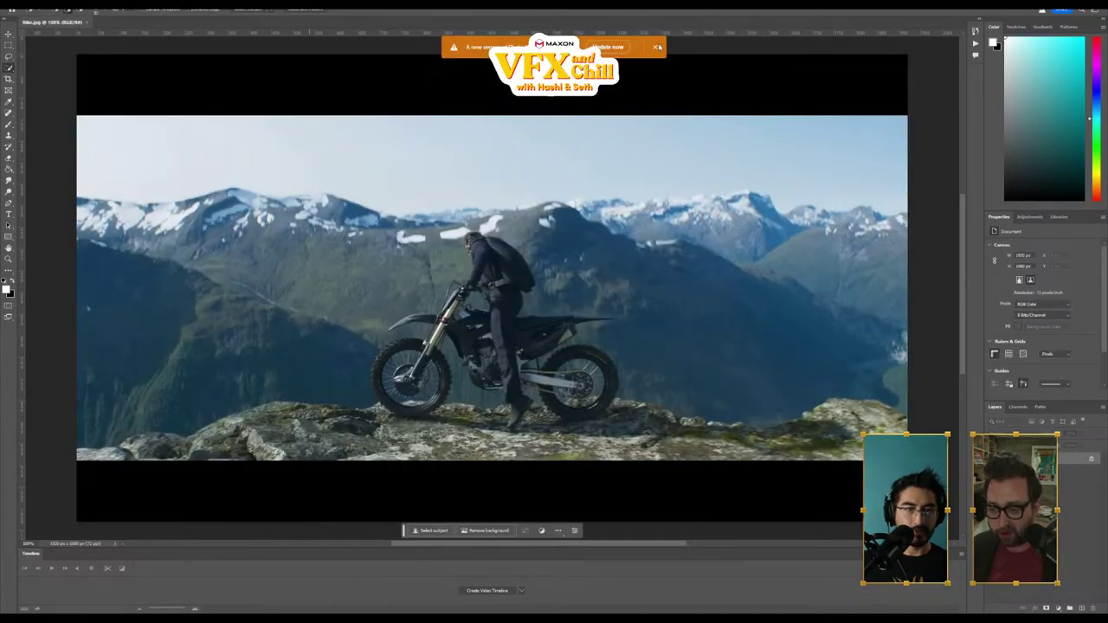
pyautogui.click(657, 47)
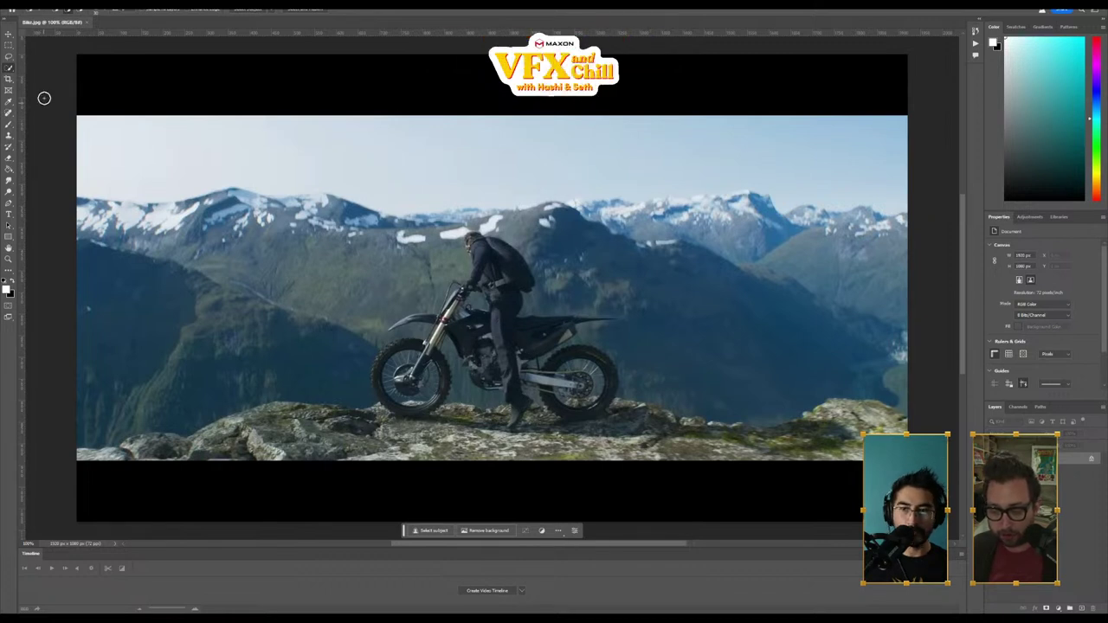
# Step: Quick-select the rider, remove the motorbike parts from the selection, and expand the selection's edge slightly
pyautogui.moveTo(474, 241); pyautogui.dragTo(520, 394)
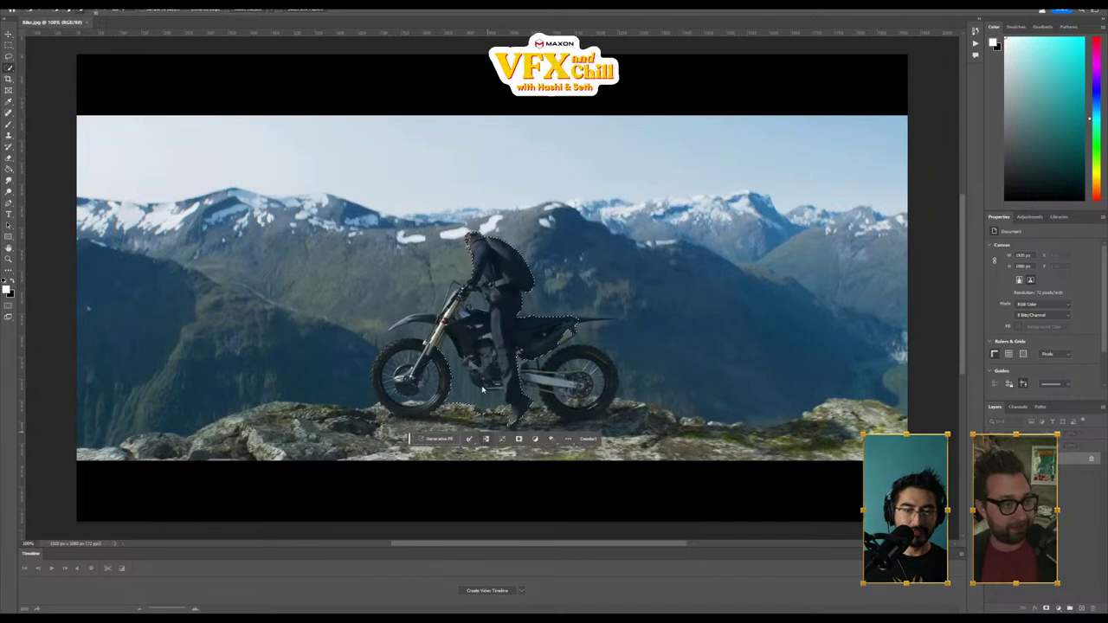
pyautogui.moveTo(473, 325)
pyautogui.mouseDown()
pyautogui.moveTo(483, 416)
pyautogui.moveTo(495, 402)
pyautogui.mouseUp()
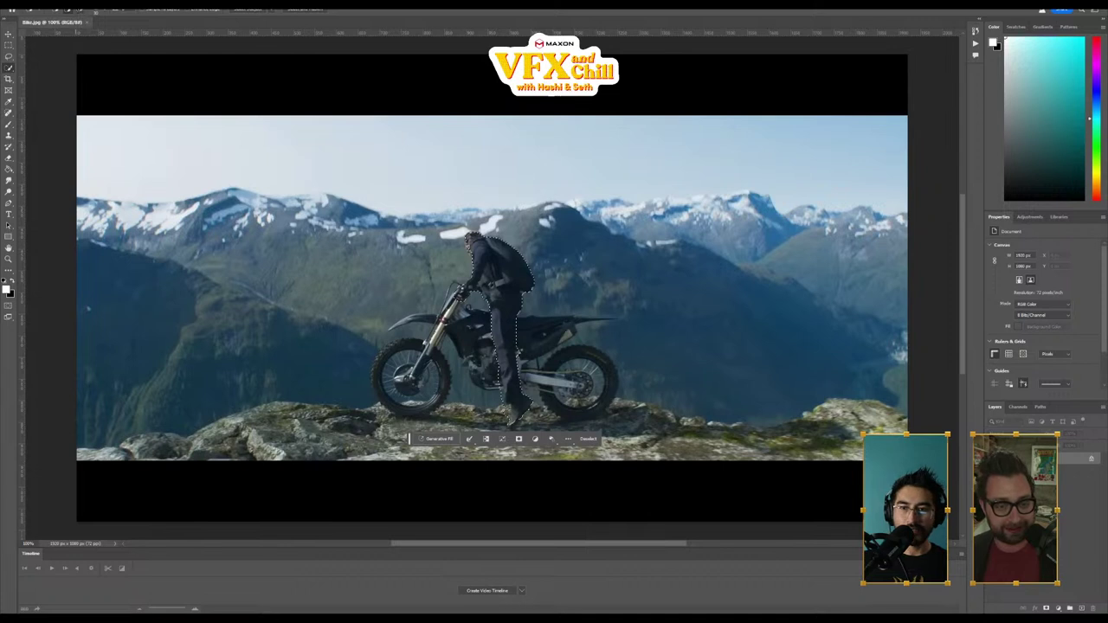
pyautogui.click(103, 9)
pyautogui.moveTo(138, 124)
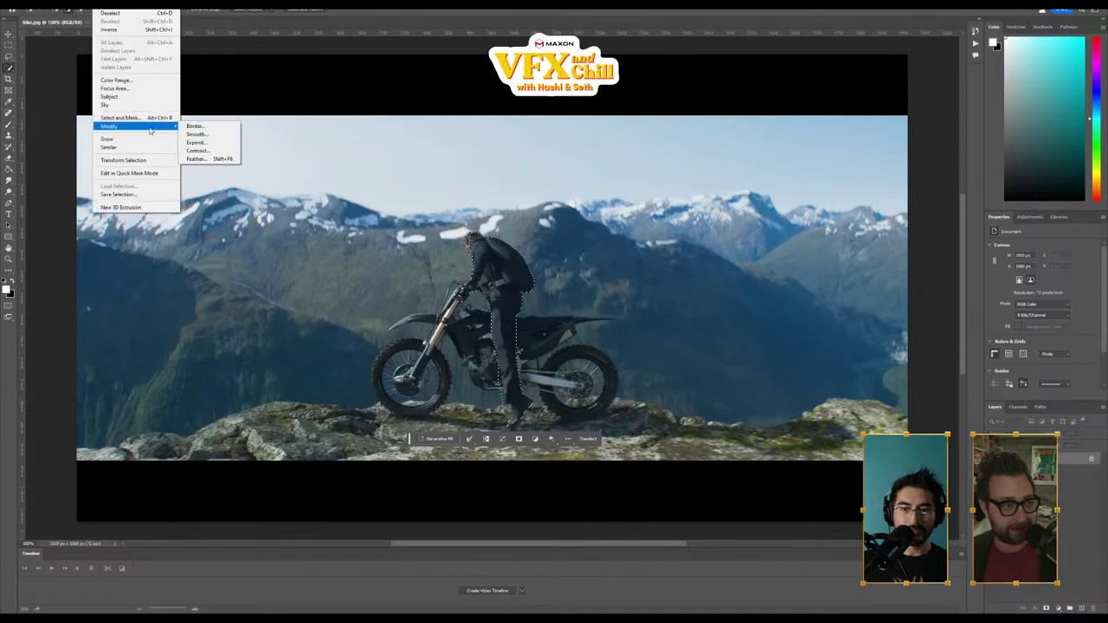
pyautogui.click(210, 143)
pyautogui.press('Return')
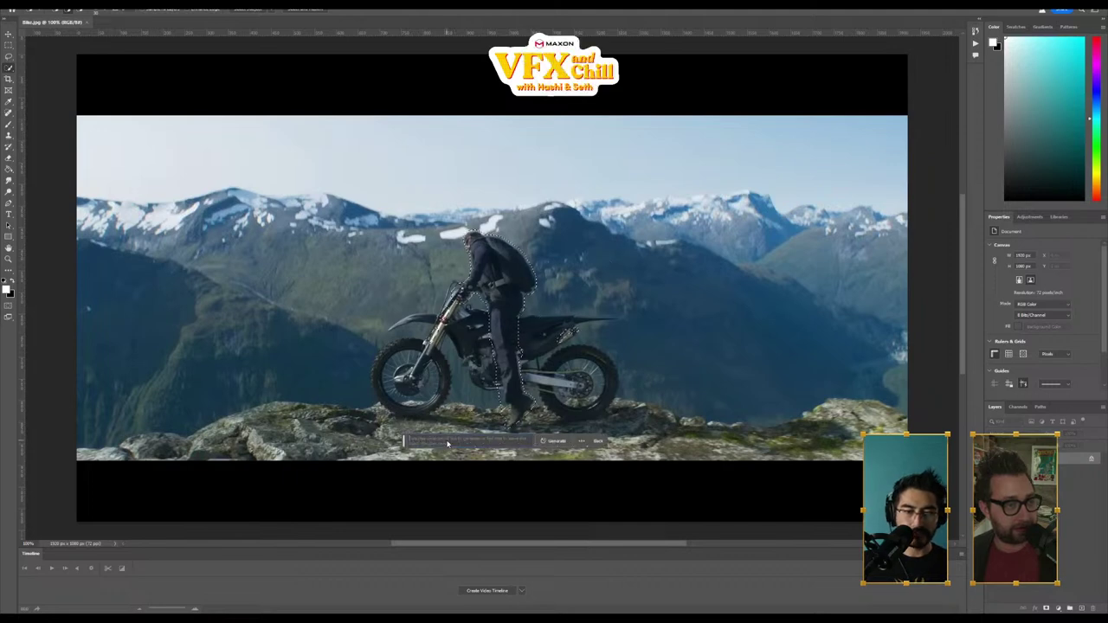
# Step: Replace the selected rider using Generative Fill with an empty prompt, and compare the generated variations
pyautogui.click(556, 442)
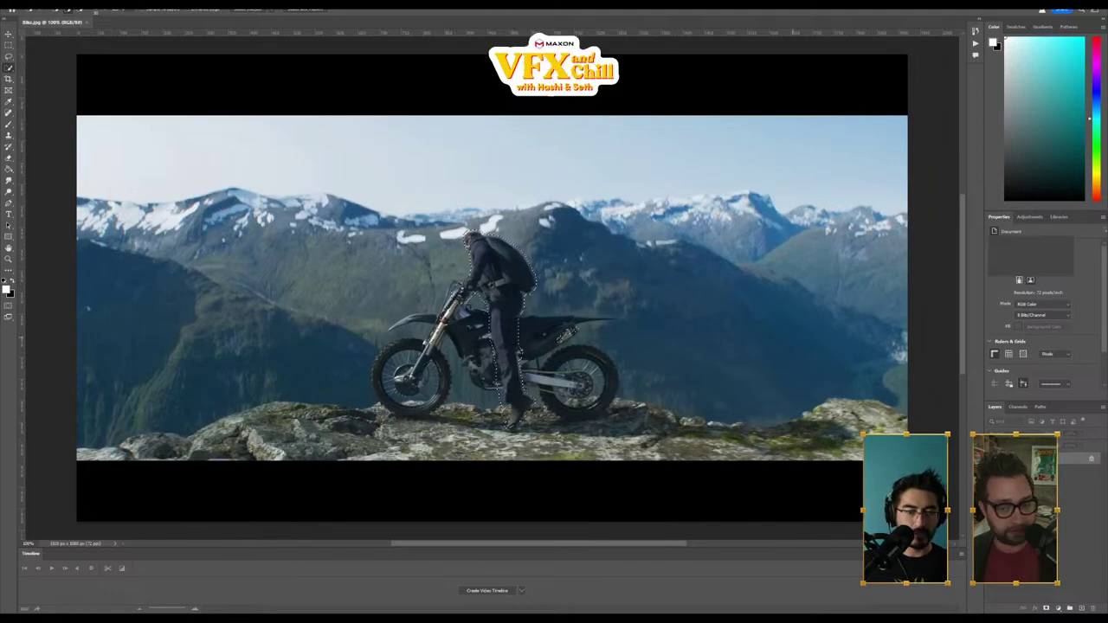
pyautogui.click(598, 442)
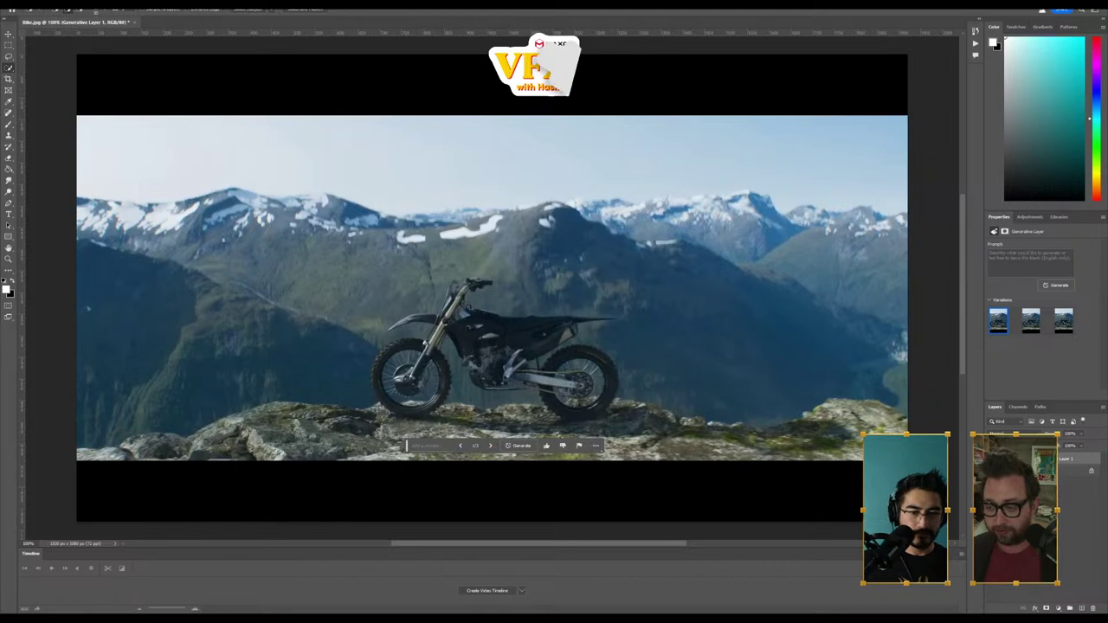
pyautogui.click(1033, 324)
pyautogui.click(1064, 323)
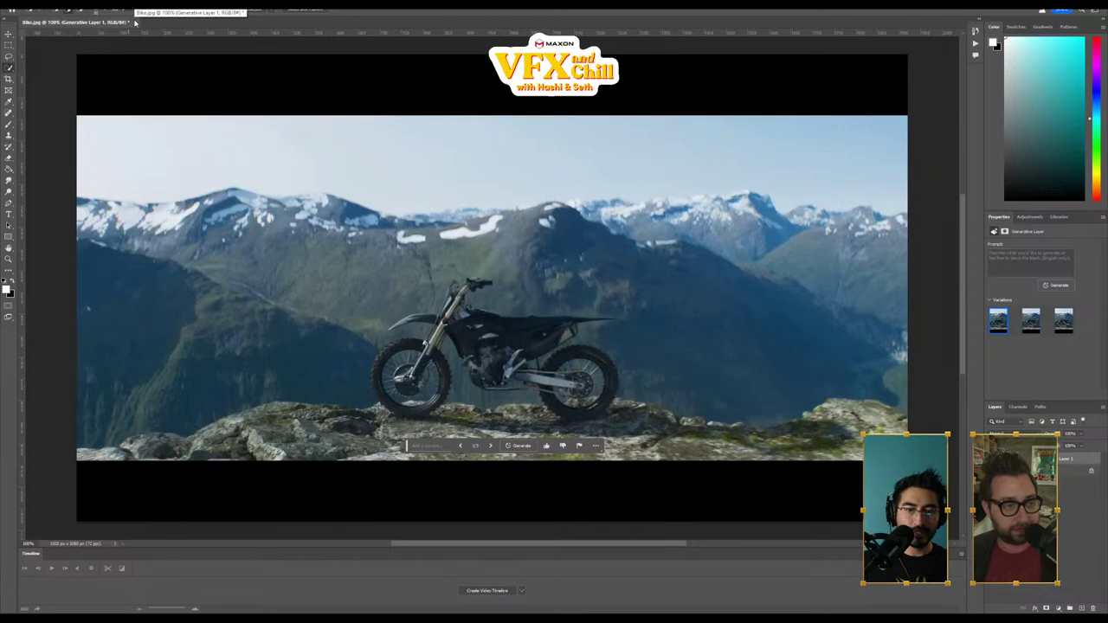
# Step: Close Bike.jpg without saving and open the enlarged crop of the motorbike from the RENDERS folder
pyautogui.click(134, 23)
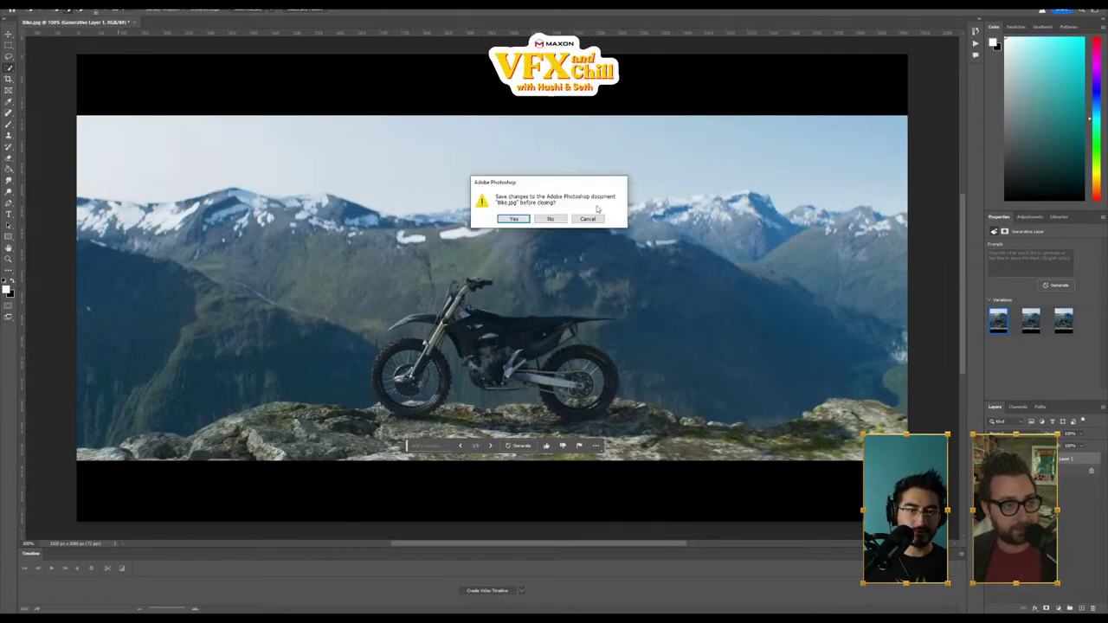
pyautogui.click(561, 220)
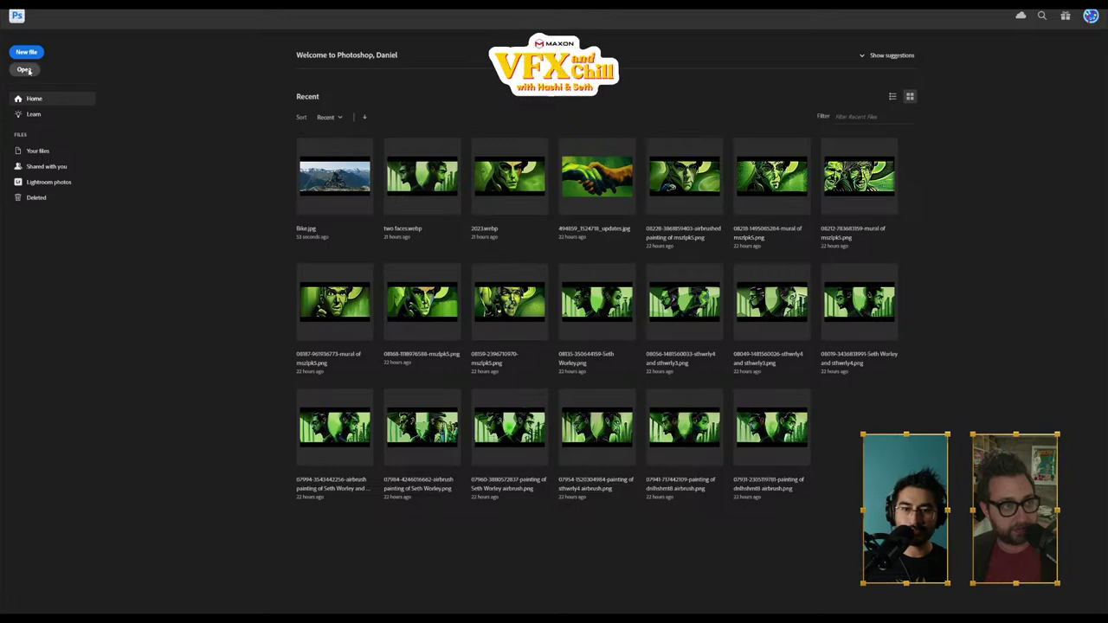
pyautogui.doubleClick(588, 84)
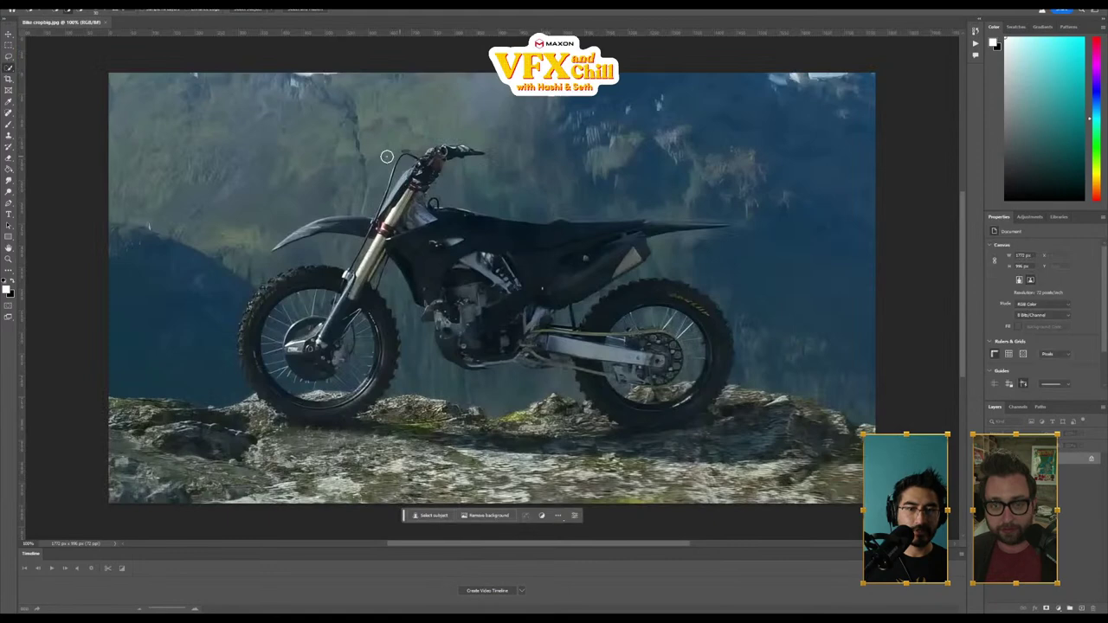
# Step: Examine the fork, engine and wheels of the enlarged bike crop up close, and minimize the File Explorer window
pyautogui.hotkey('ctrl', '+')
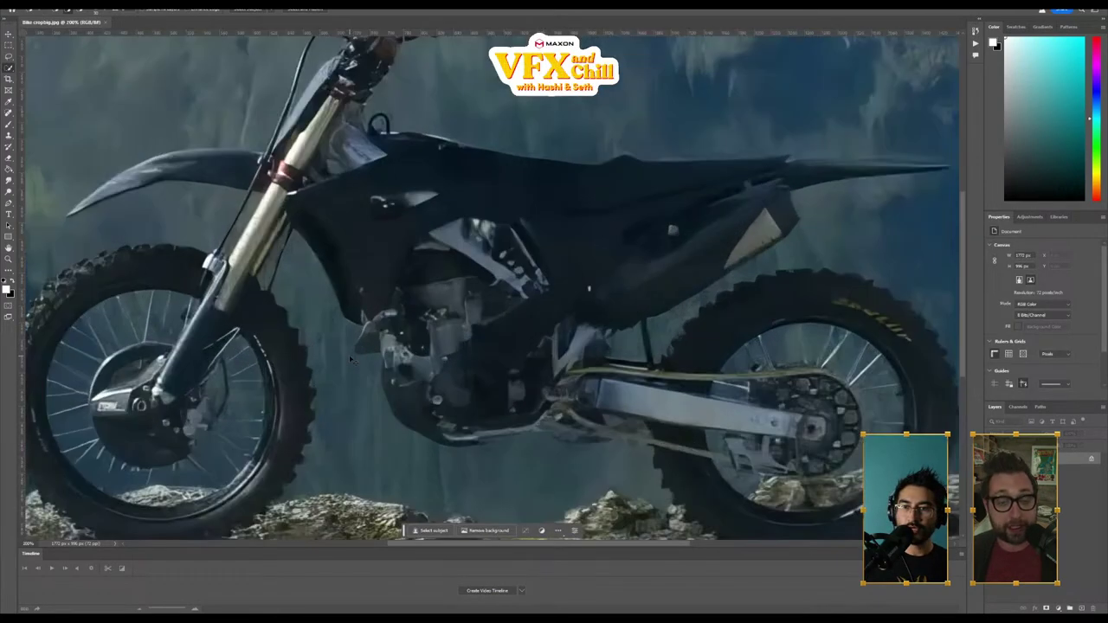
pyautogui.hotkey('ctrl', '-')
pyautogui.moveTo(435, 359); pyautogui.dragTo(660, 238)
pyautogui.keyDown('alt'); pyautogui.scroll(-3, 661, 238); pyautogui.keyUp('alt')
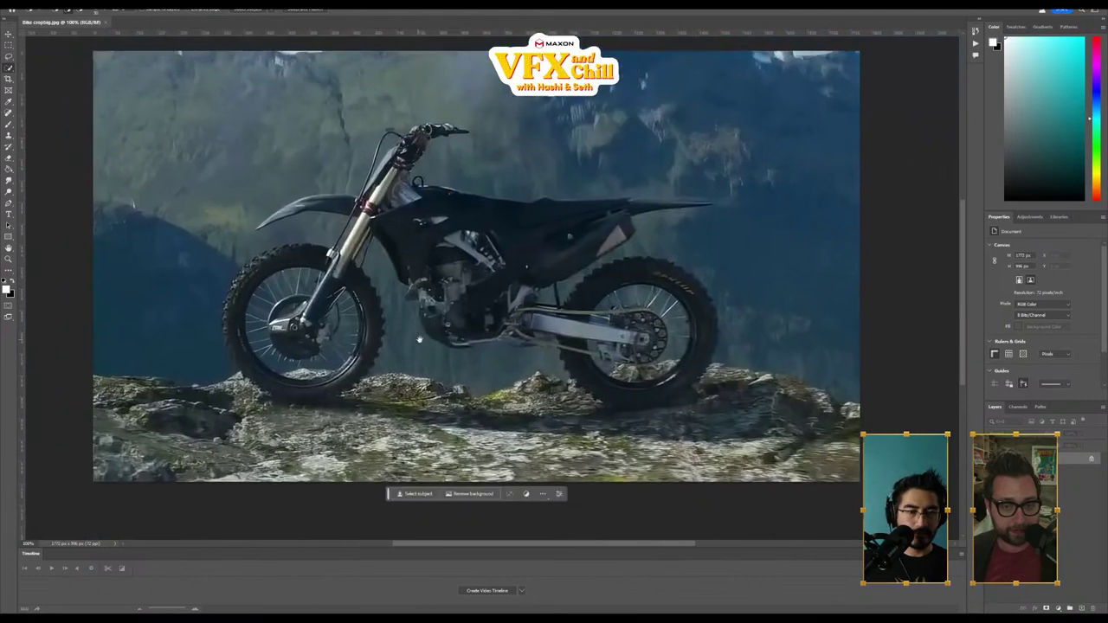
pyautogui.moveTo(534, 341); pyautogui.dragTo(567, 323)
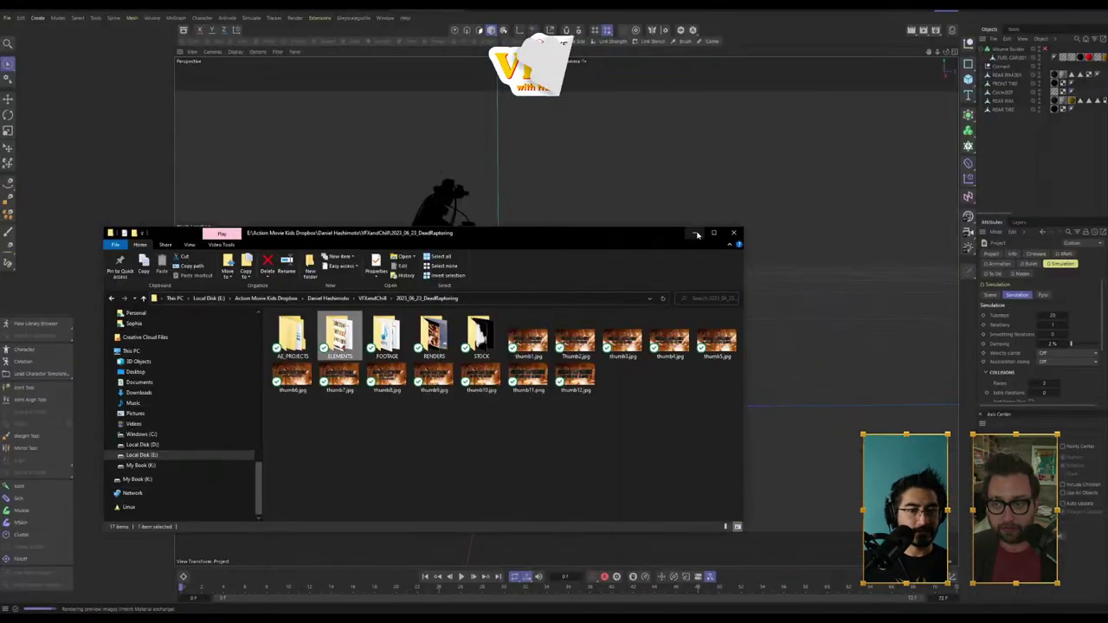
pyautogui.click(694, 234)
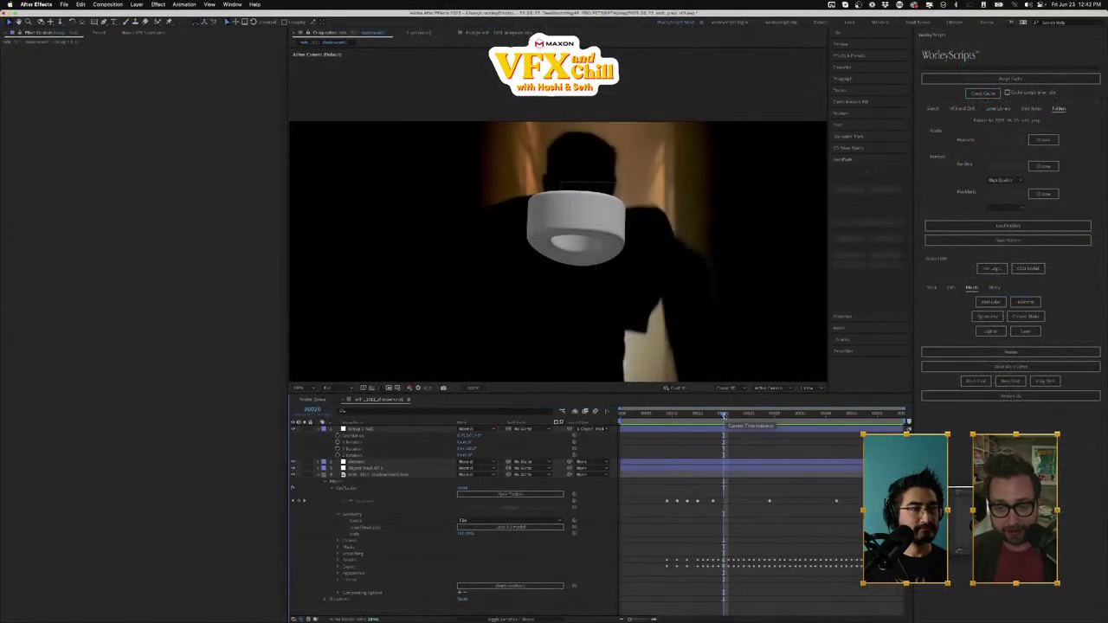
# Step: In After Effects, play the hallway running shot and scrub to frame 6 to check the tracked 3D ring
pyautogui.moveTo(708, 417); pyautogui.dragTo(704, 417)
pyautogui.press('space')
pyautogui.press('space')
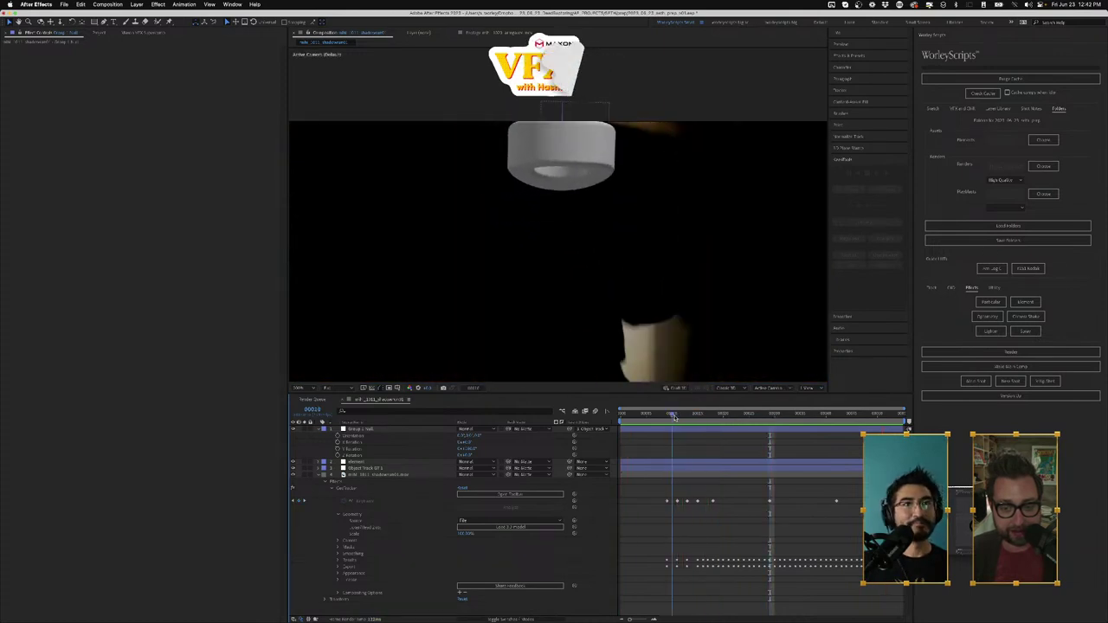
pyautogui.press('space')
pyautogui.moveTo(667, 416); pyautogui.dragTo(652, 416)
# Step: Try to shift the ring upward with the Group 1 null at frame 6, and show the null's Position at frame 29
pyautogui.click(356, 428)
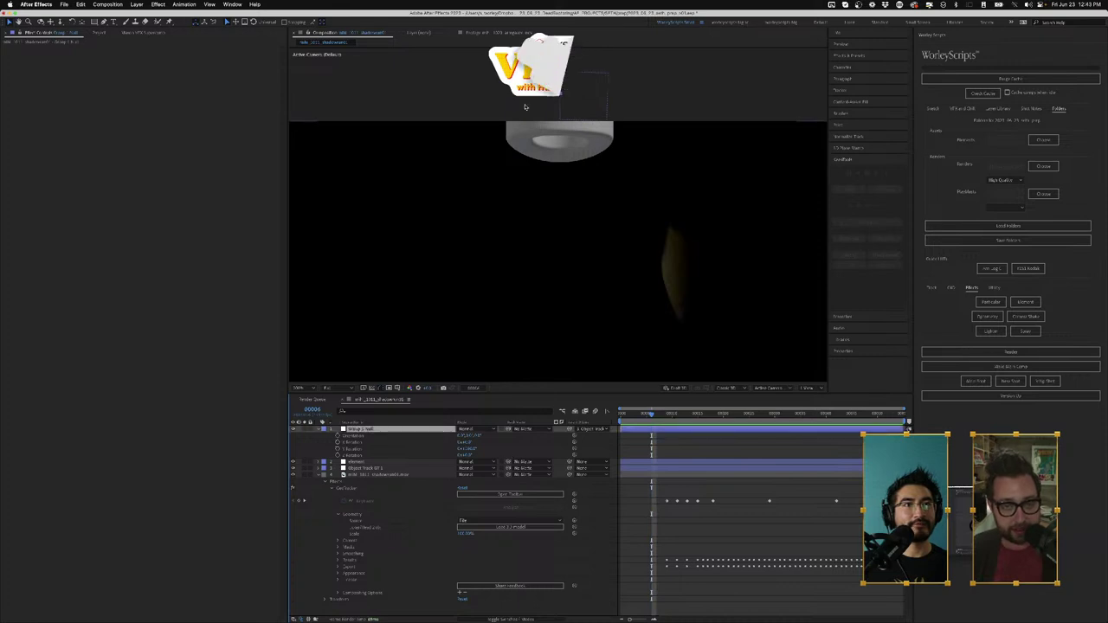
pyautogui.moveTo(563, 54); pyautogui.dragTo(562, 34)
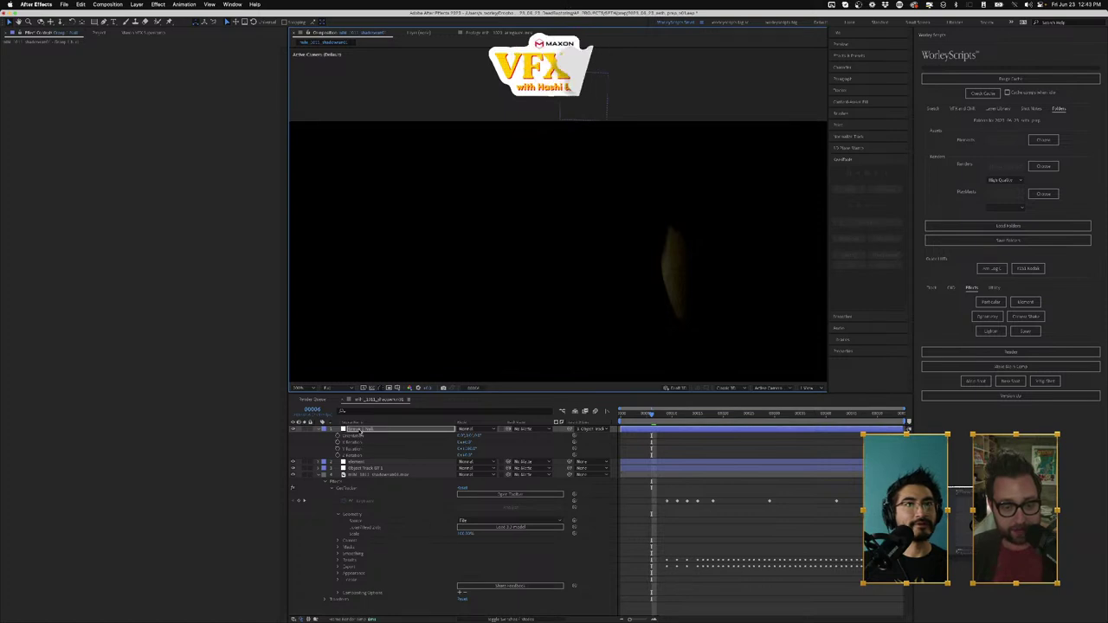
pyautogui.click(376, 430)
pyautogui.press('p')
pyautogui.click(770, 414)
pyautogui.click(606, 598)
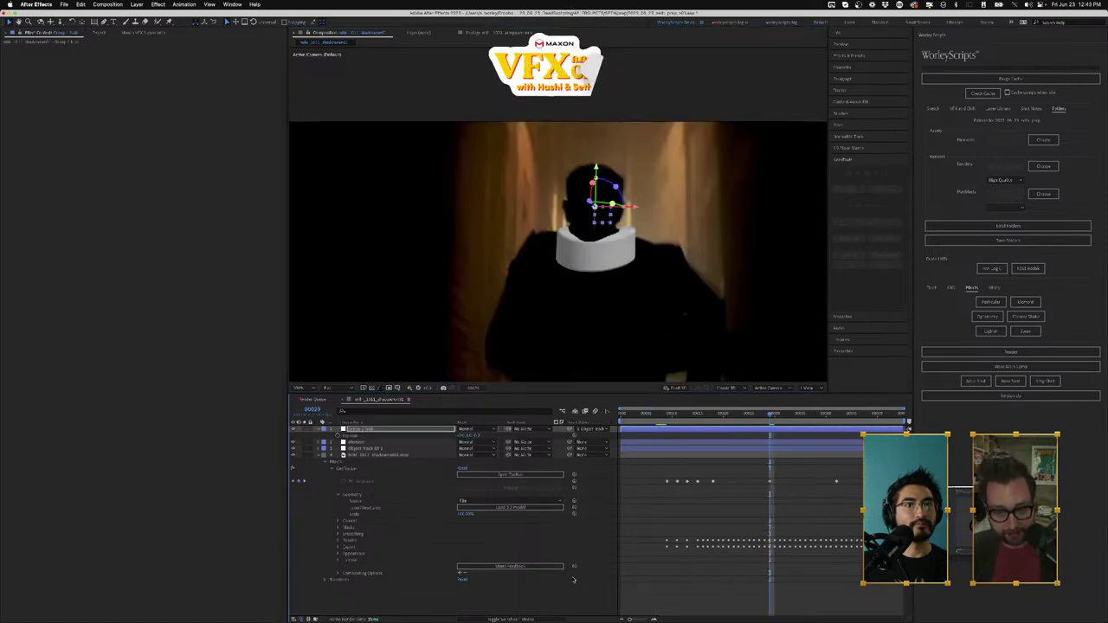
# Step: Adjust the object track null's Position at frame 5, keyframing it ahead of the tracked frames, and play back the shot
pyautogui.click(667, 414)
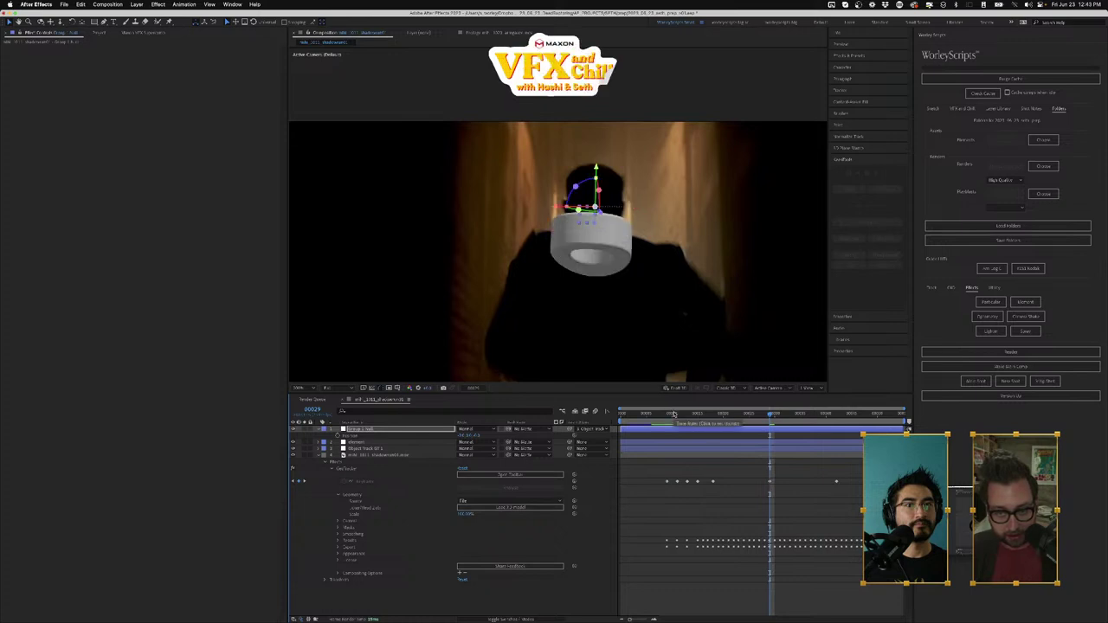
pyautogui.press('pageup')
pyautogui.press('pageup')
pyautogui.press('pageup')
pyautogui.press('pageup')
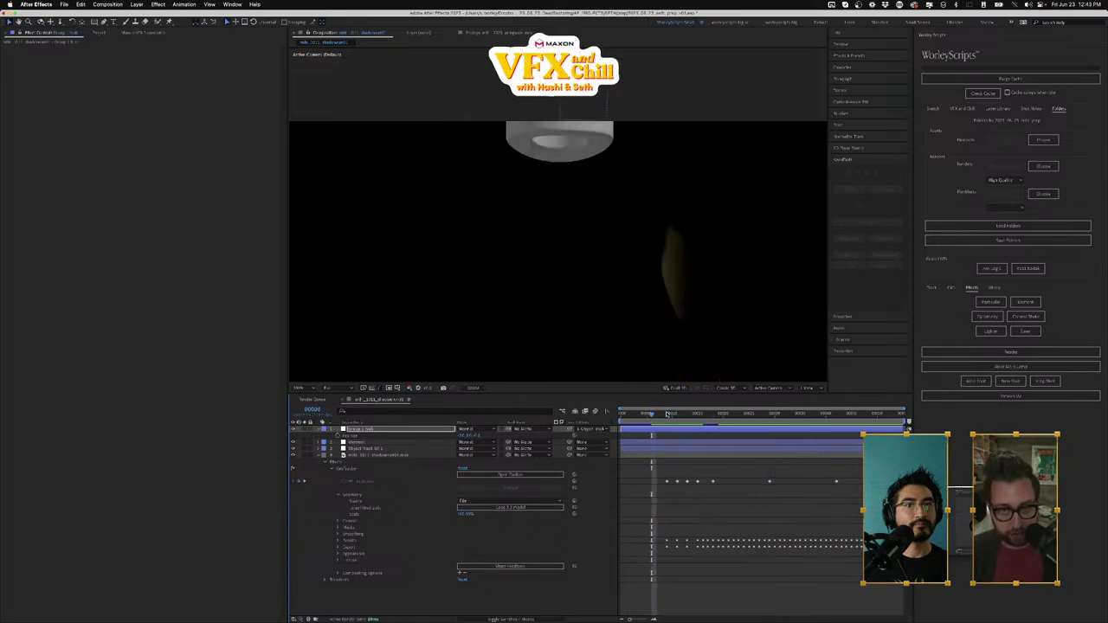
pyautogui.click(406, 449)
pyautogui.moveTo(474, 456); pyautogui.dragTo(446, 451)
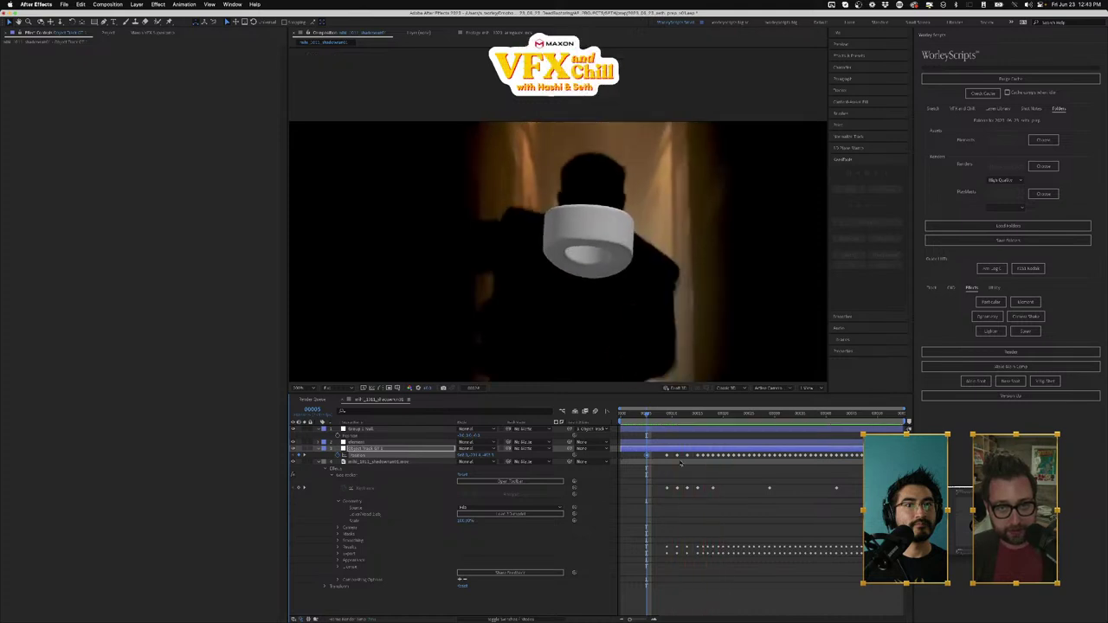
pyautogui.press('space')
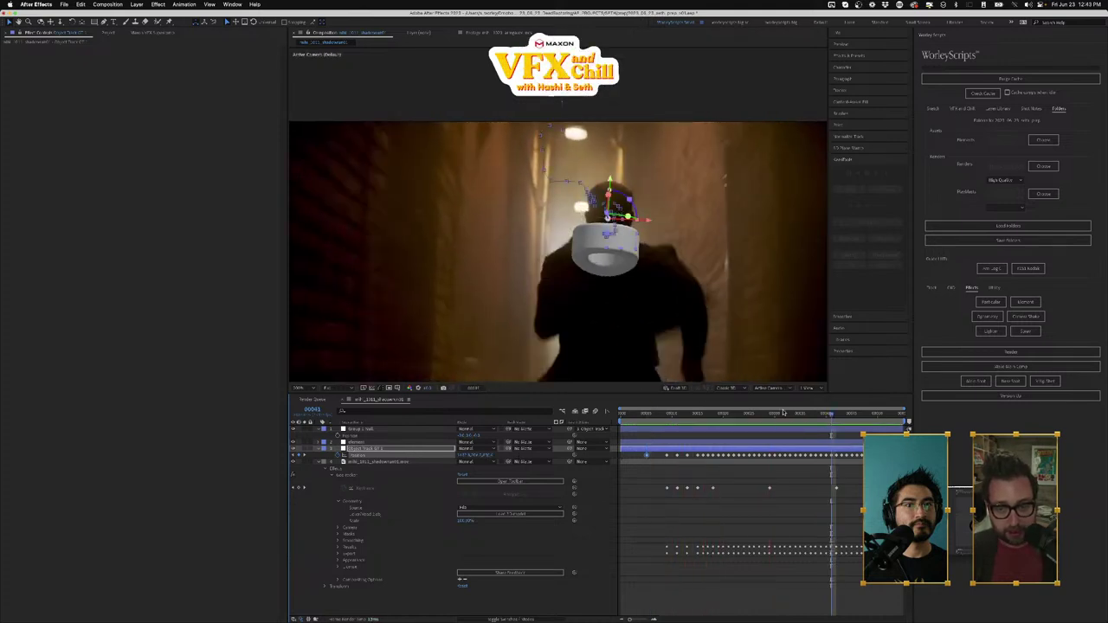
# Step: Reposition the ring with the Group 1 null at frame 32 and set the null's Scale to 40%
pyautogui.click(359, 442)
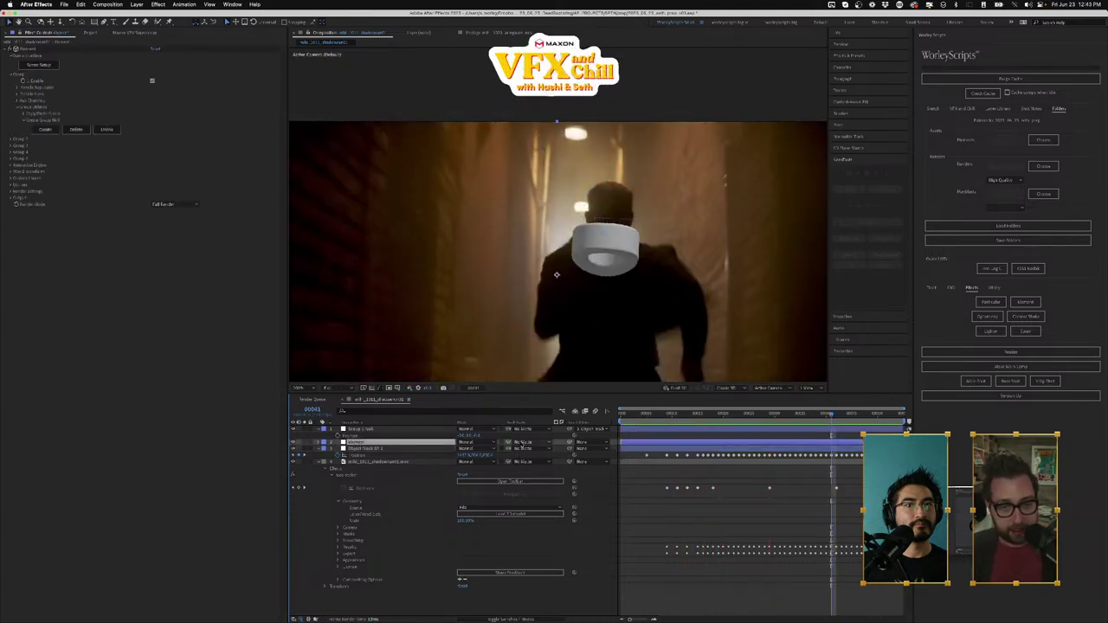
pyautogui.click(757, 419)
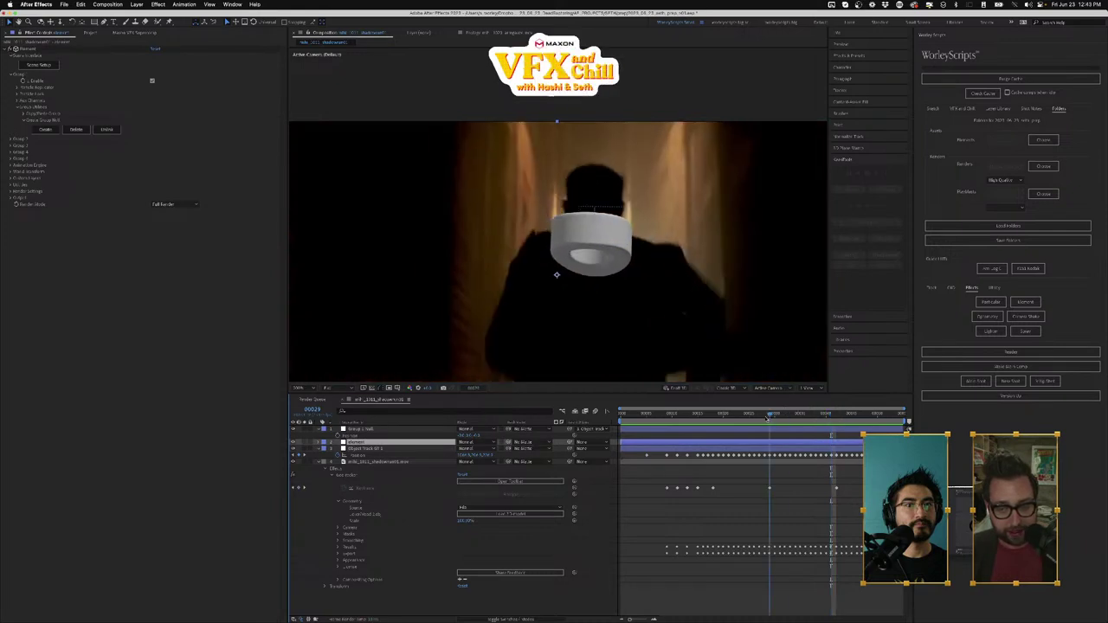
pyautogui.moveTo(758, 419); pyautogui.dragTo(786, 423)
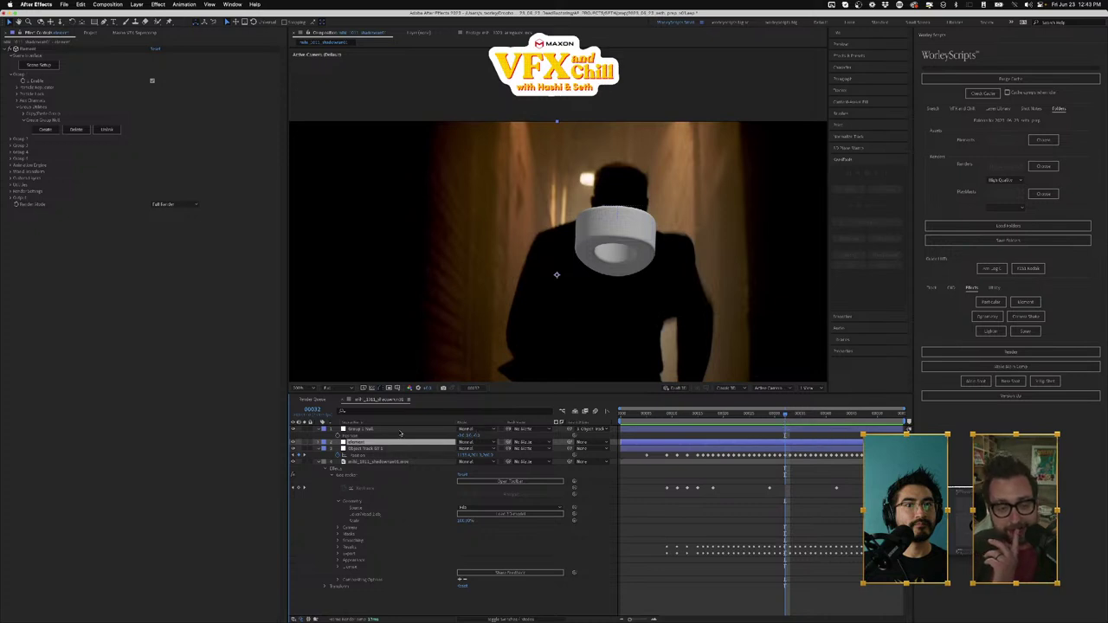
pyautogui.click(377, 429)
pyautogui.moveTo(471, 437); pyautogui.dragTo(462, 437)
pyautogui.press('s')
pyautogui.click(466, 437)
pyautogui.write('40')
pyautogui.press('Return')
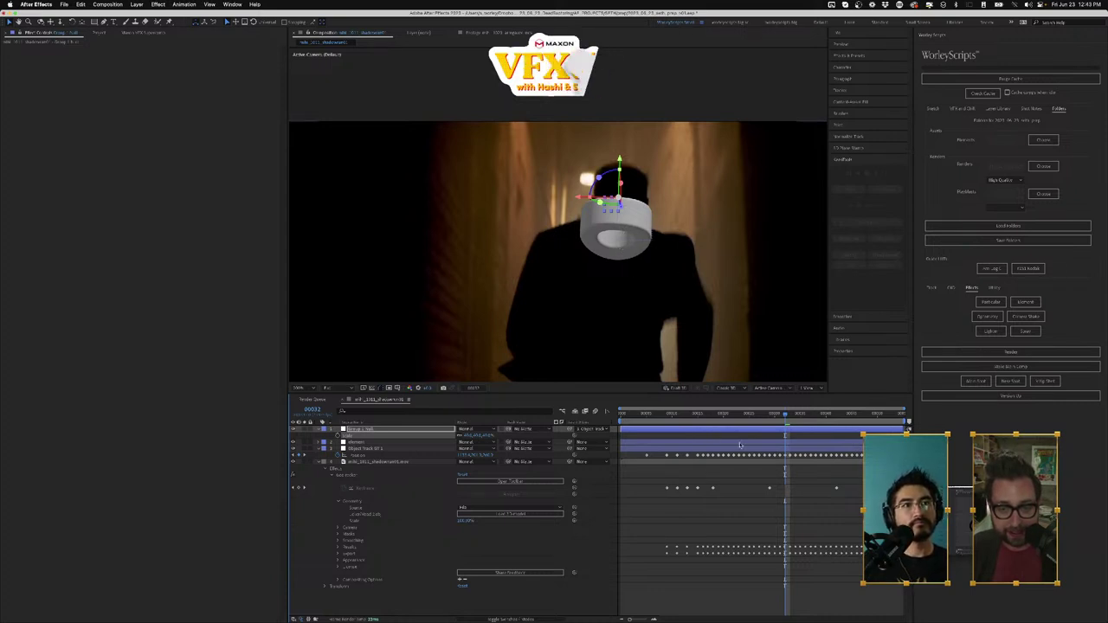
# Step: Play back the shot with the resized ring, stop at frame 28, and save the project
pyautogui.click(724, 415)
pyautogui.moveTo(724, 416)
pyautogui.mouseDown()
pyautogui.moveTo(785, 430)
pyautogui.moveTo(725, 416)
pyautogui.mouseUp()
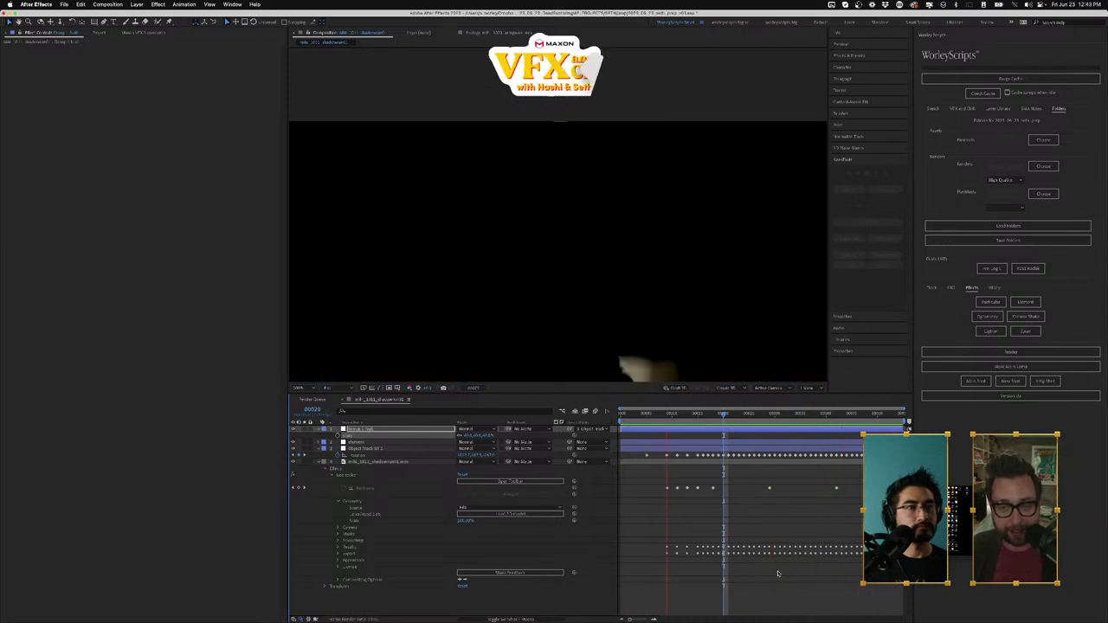
pyautogui.press('space')
pyautogui.moveTo(694, 416); pyautogui.dragTo(766, 419)
pyautogui.press('super+s')
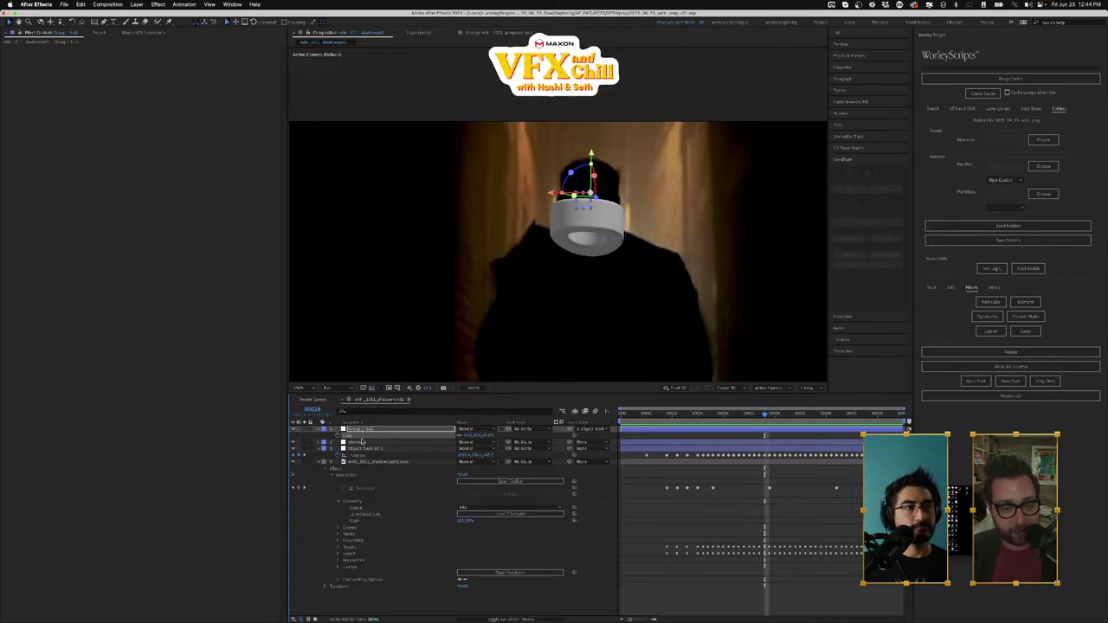
# Step: Apply a Fill effect to the element layer and sample its colour from the man's dark jacket
pyautogui.click(361, 443)
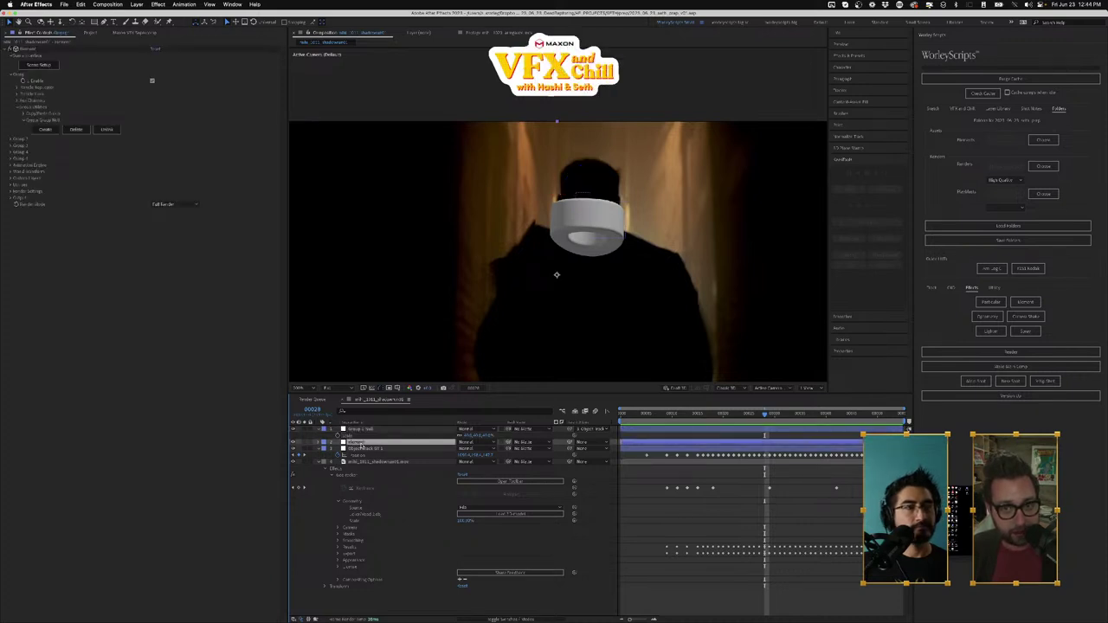
pyautogui.hotkey('ctrl', 'space')
pyautogui.write('fill')
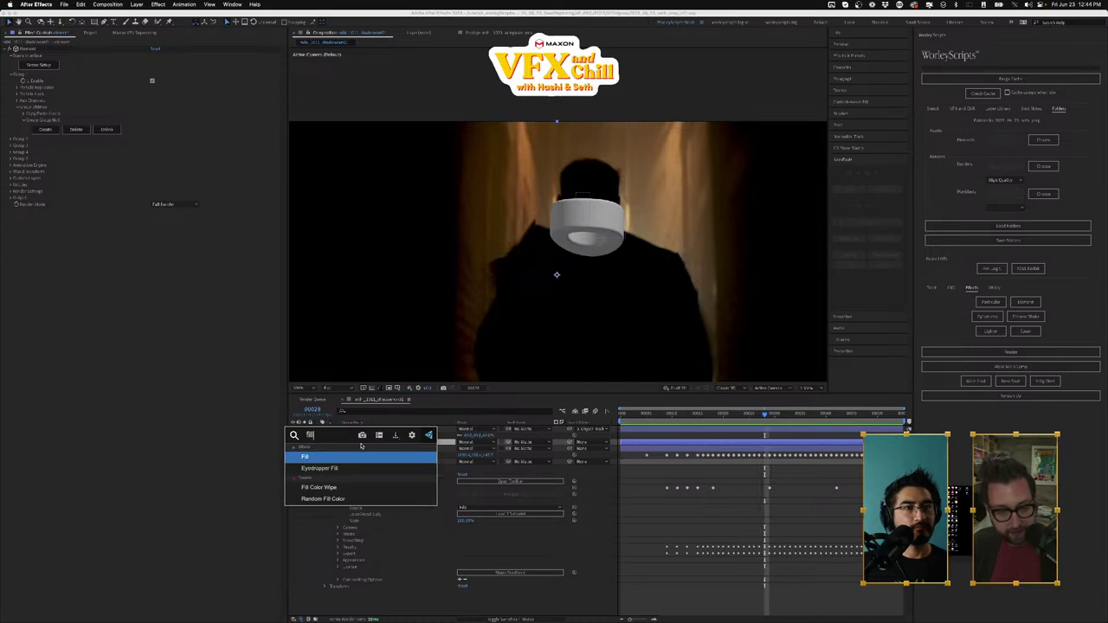
pyautogui.press('Return')
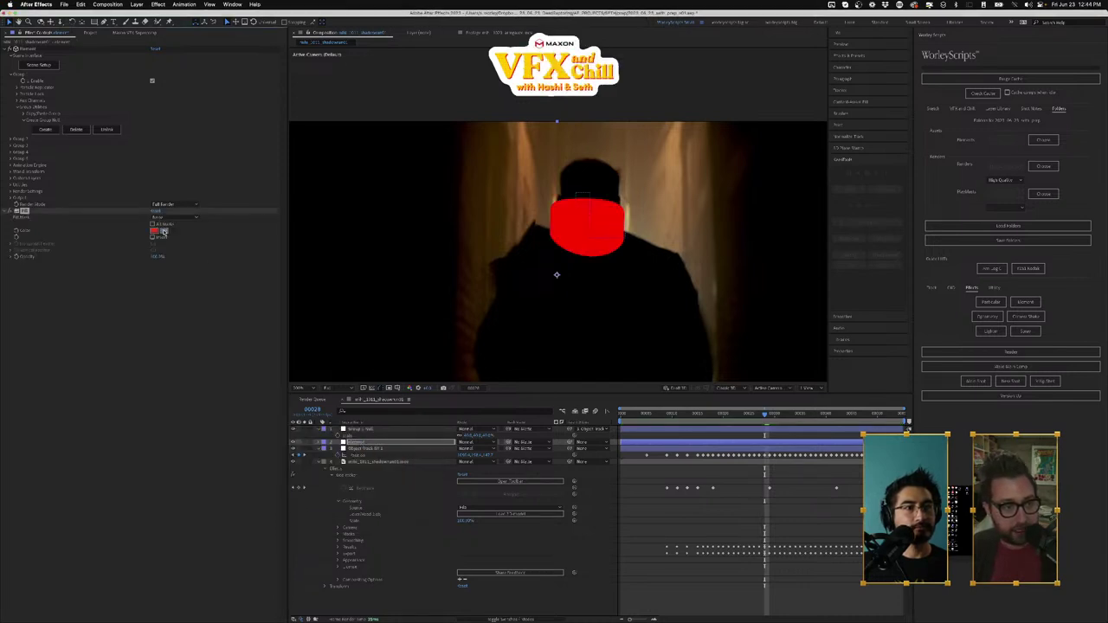
pyautogui.click(589, 267)
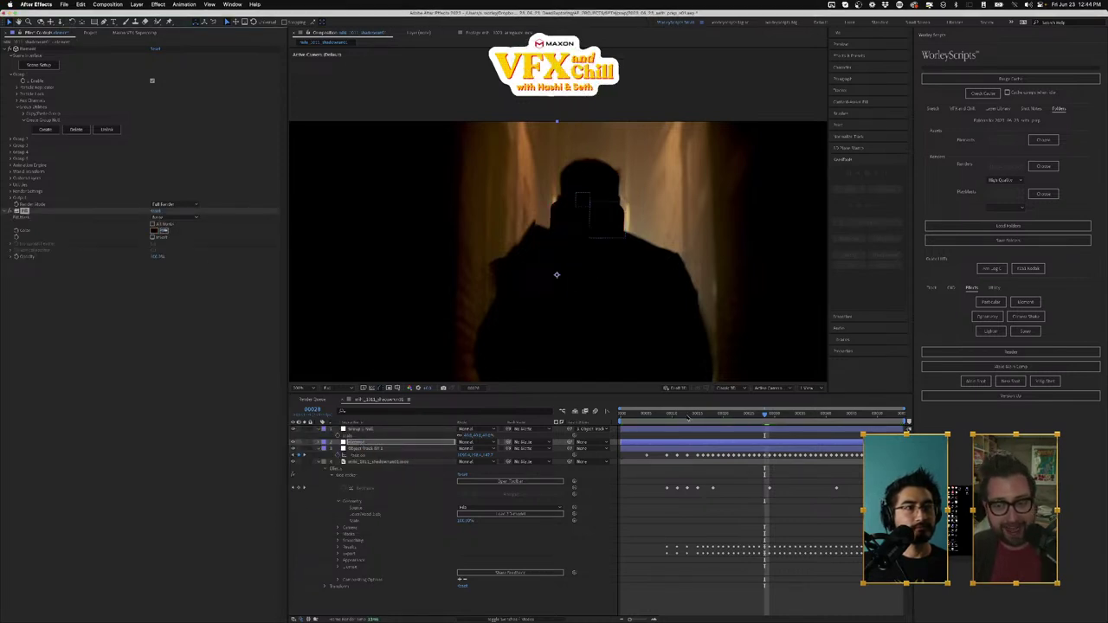
# Step: Scrub through and play back the shot with the dark ring, then save the project
pyautogui.click(683, 415)
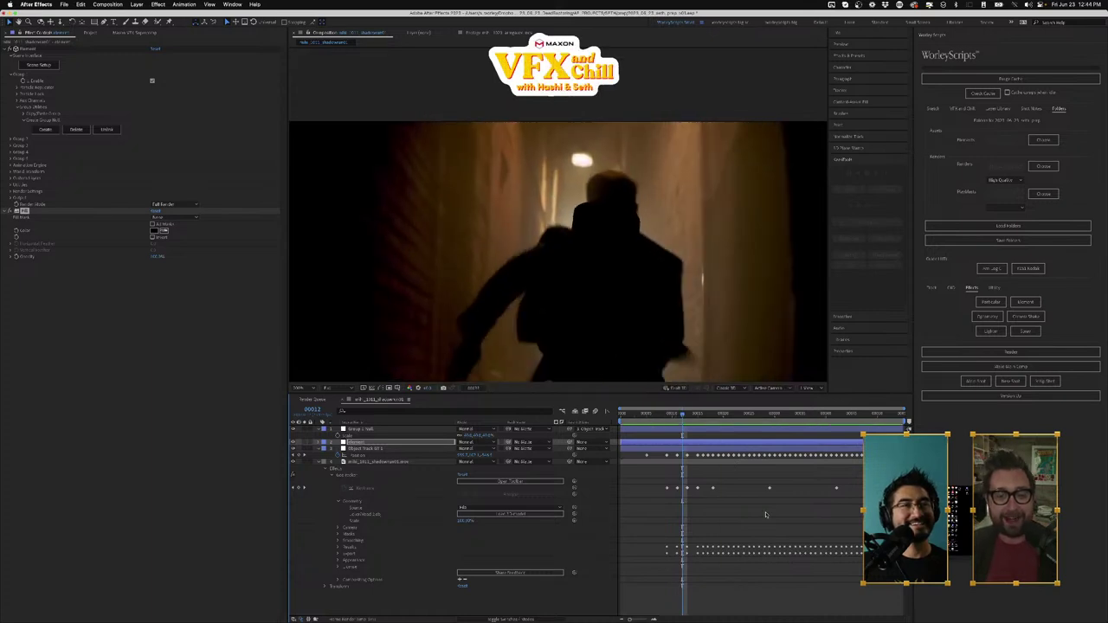
pyautogui.click(759, 415)
pyautogui.moveTo(762, 417); pyautogui.dragTo(674, 427)
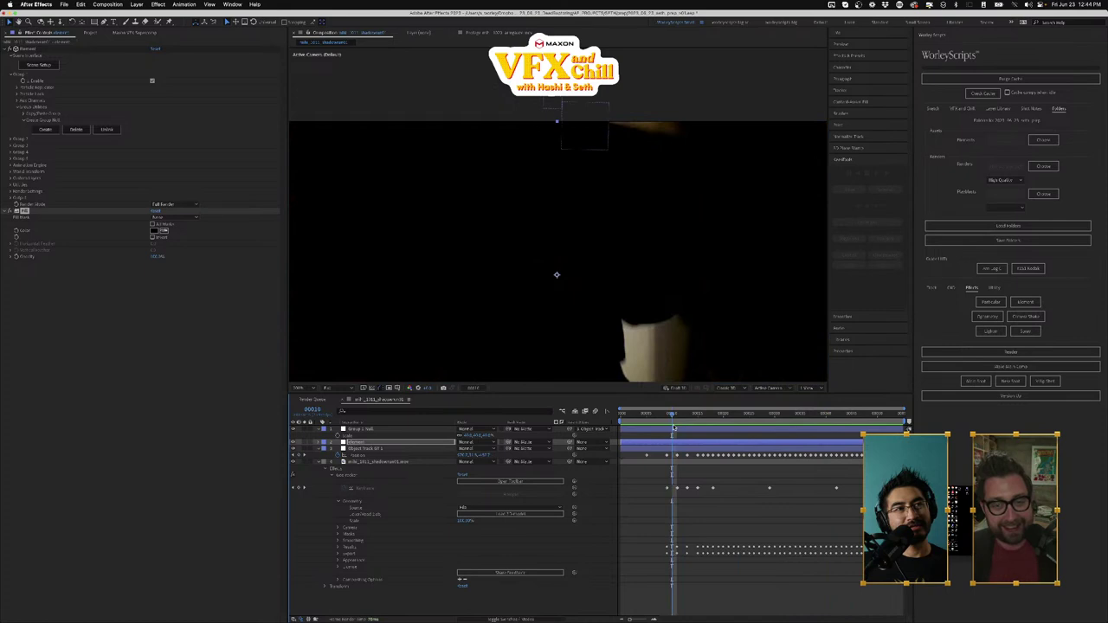
pyautogui.press('space')
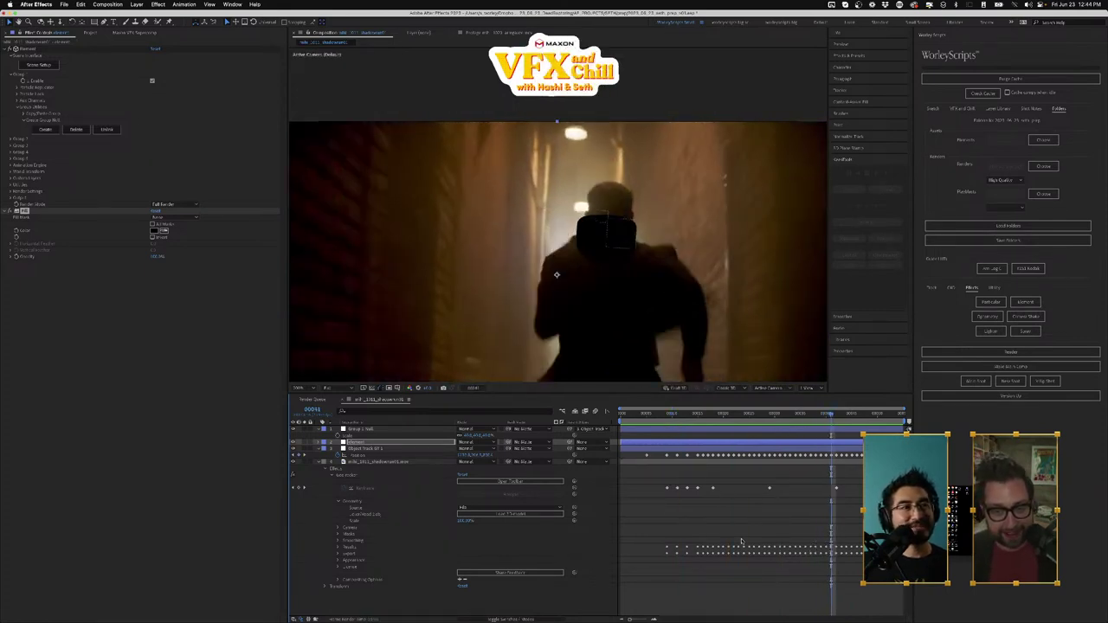
pyautogui.press('super+s')
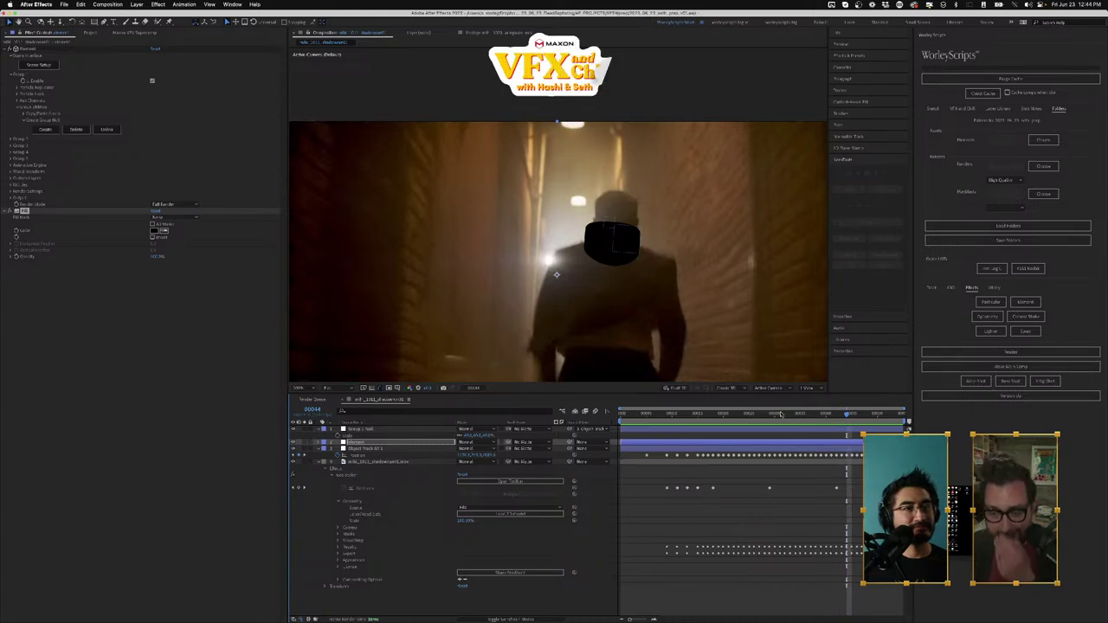
# Step: Apply the RG VFX Supercomp effect to the element layer and the footage layer together
pyautogui.click(356, 442)
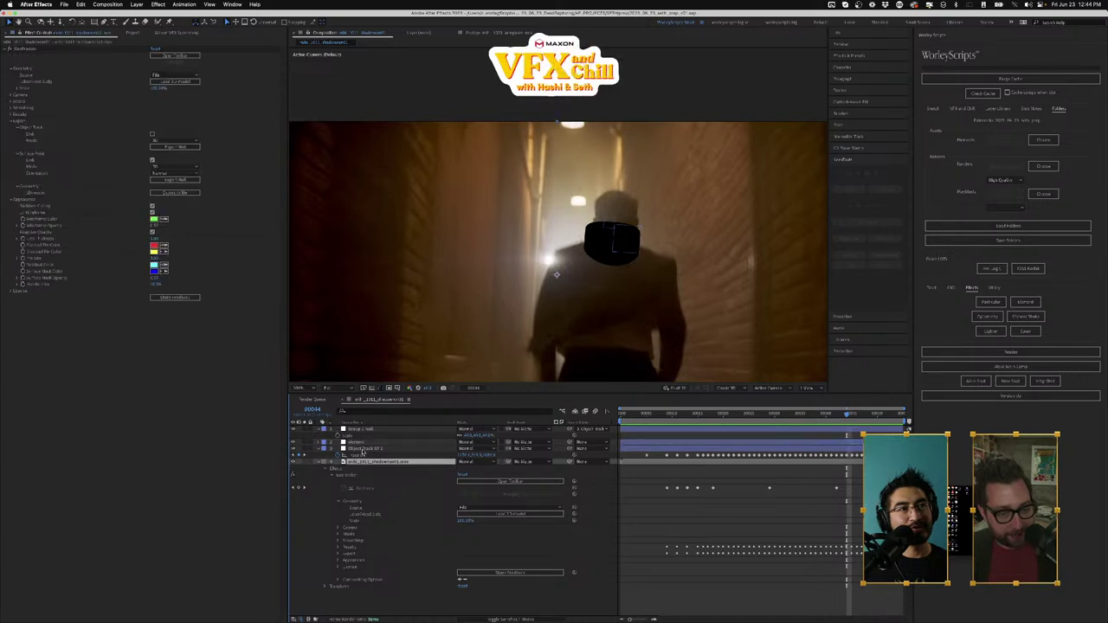
pyautogui.click(158, 5)
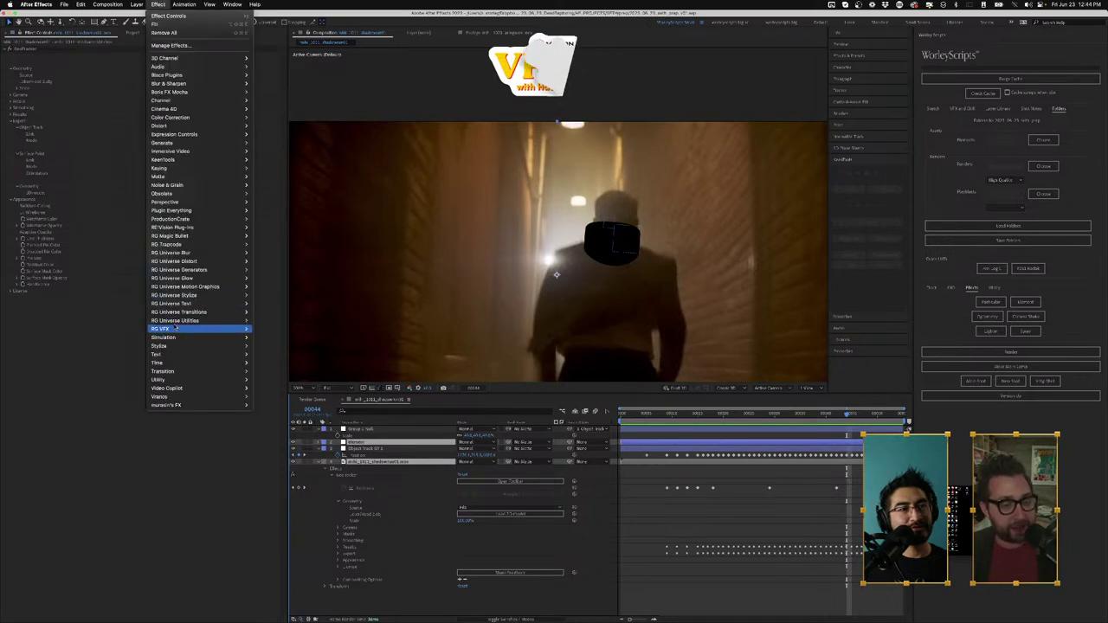
pyautogui.moveTo(208, 329)
pyautogui.click(291, 415)
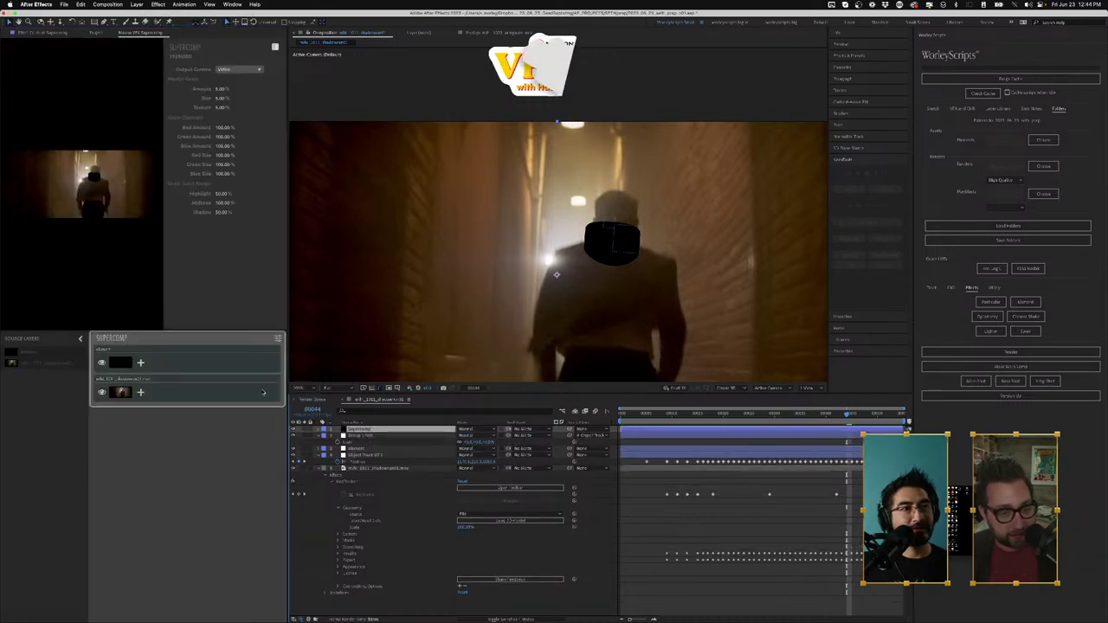
# Step: Add a Haze effect to the element layer in Supercomp and raise its Amount to lift the ring's blacks
pyautogui.click(140, 363)
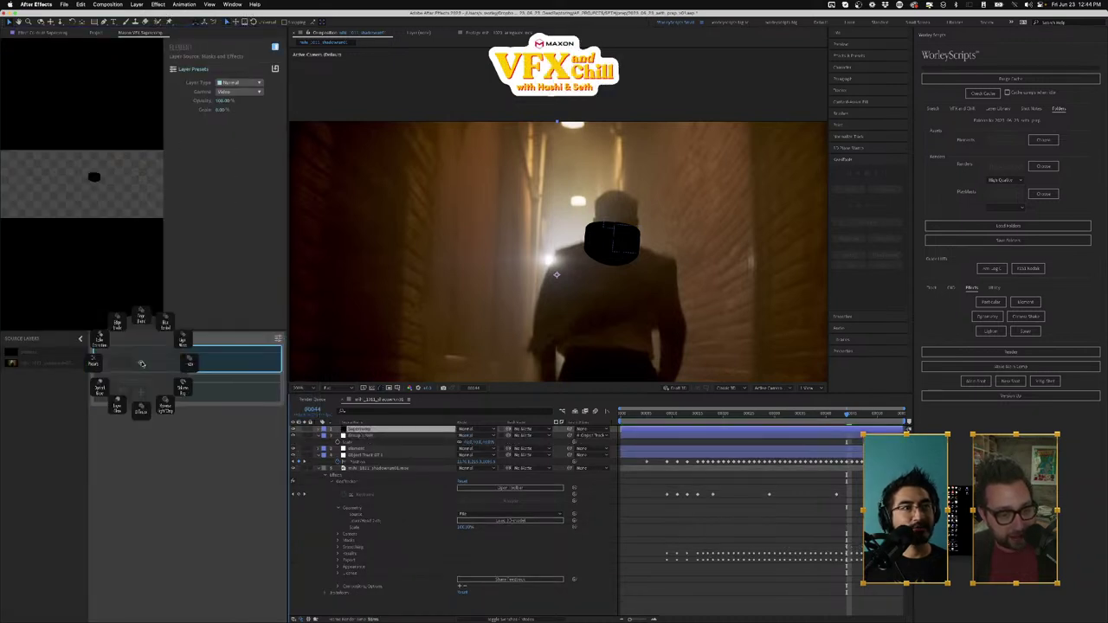
pyautogui.click(190, 362)
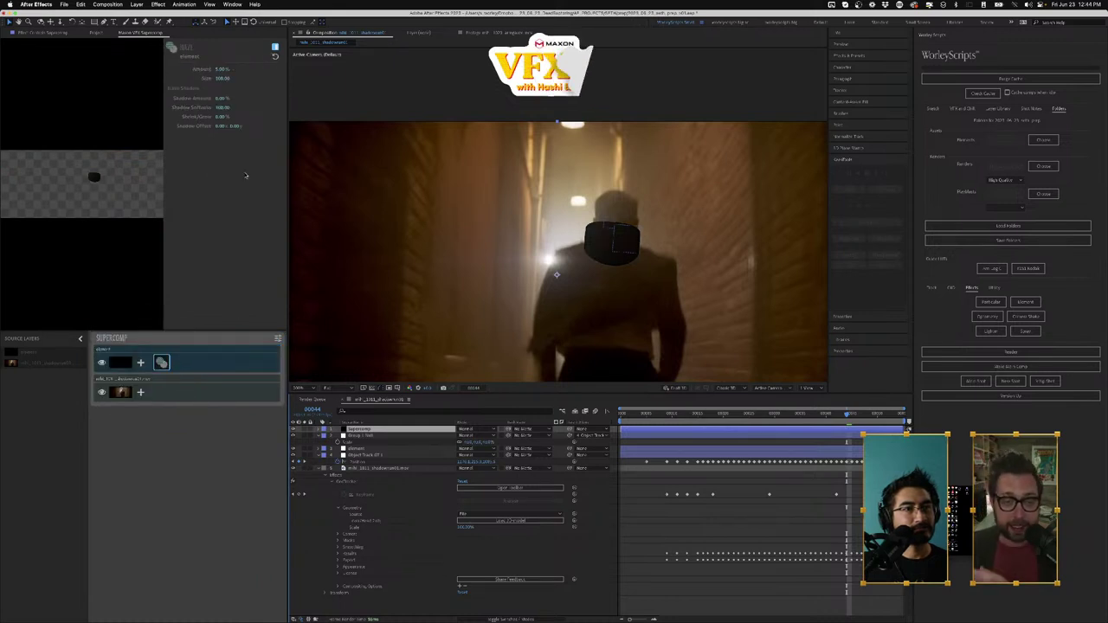
pyautogui.moveTo(223, 69)
pyautogui.mouseDown()
pyautogui.moveTo(234, 70)
pyautogui.moveTo(218, 70)
pyautogui.mouseUp()
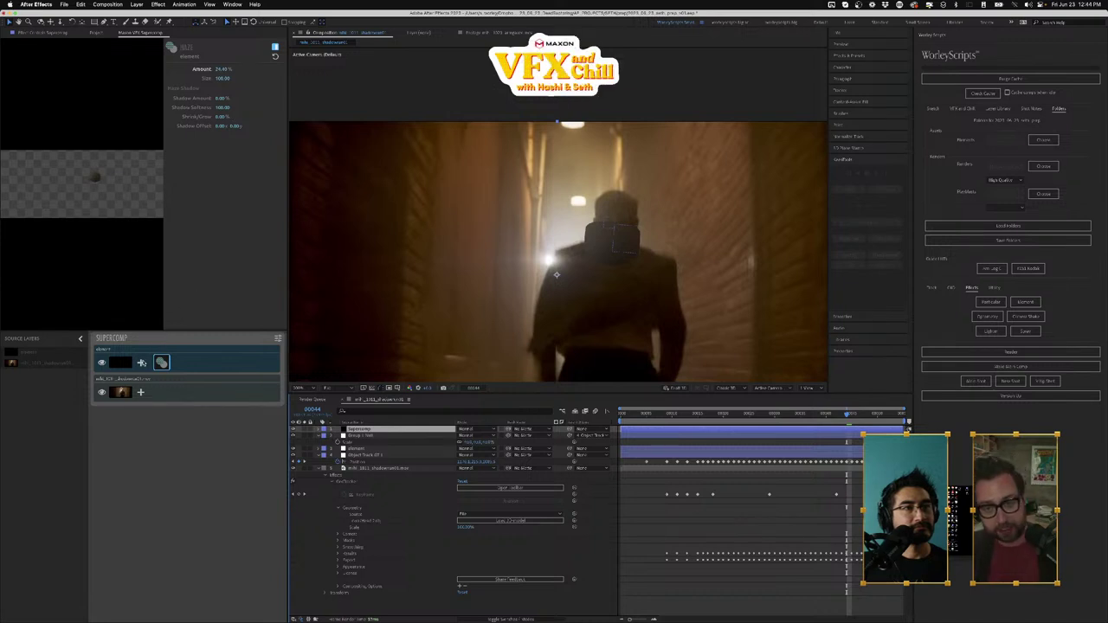
# Step: Set the element layer's Grain to 100% and adjust Supercomp's master grain Amount, Size, Texture and Green Amount
pyautogui.click(143, 363)
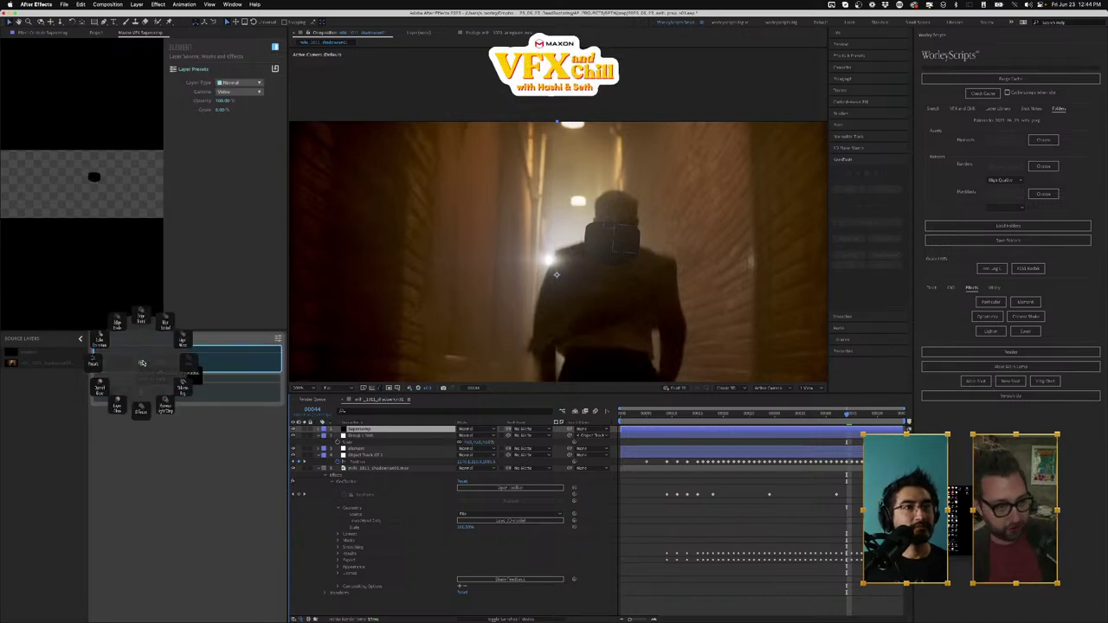
pyautogui.click(144, 363)
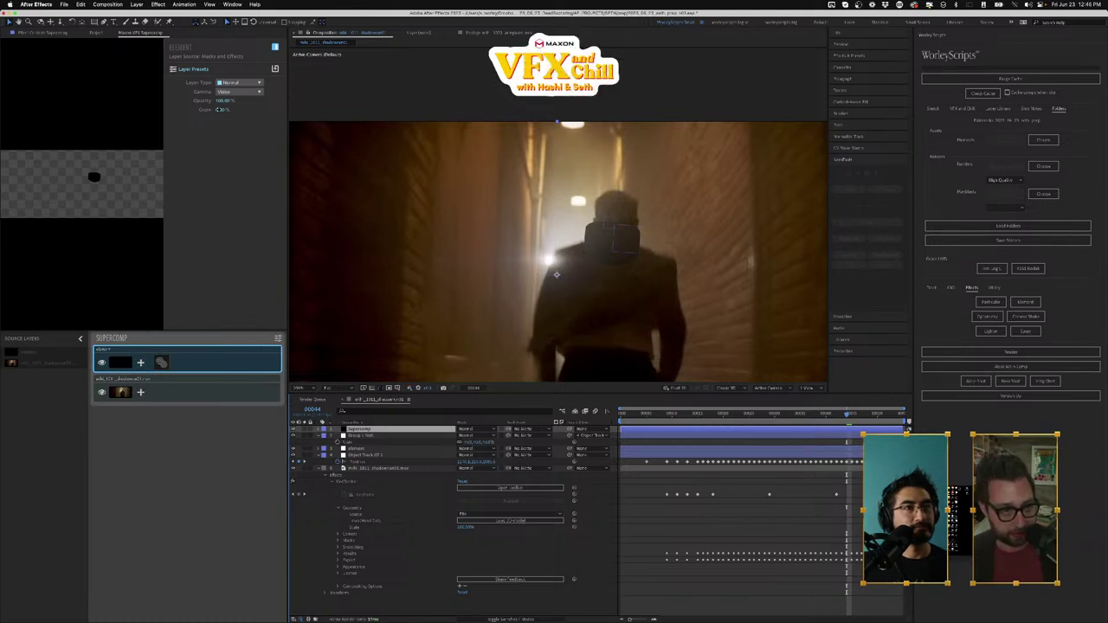
pyautogui.moveTo(224, 111); pyautogui.dragTo(271, 111)
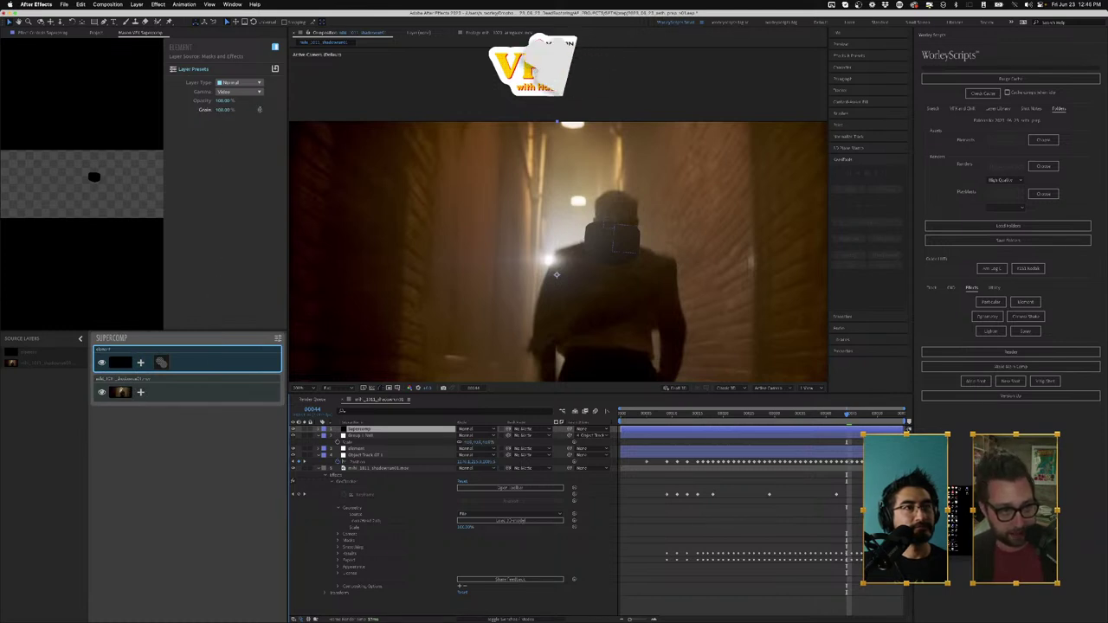
pyautogui.click(217, 110)
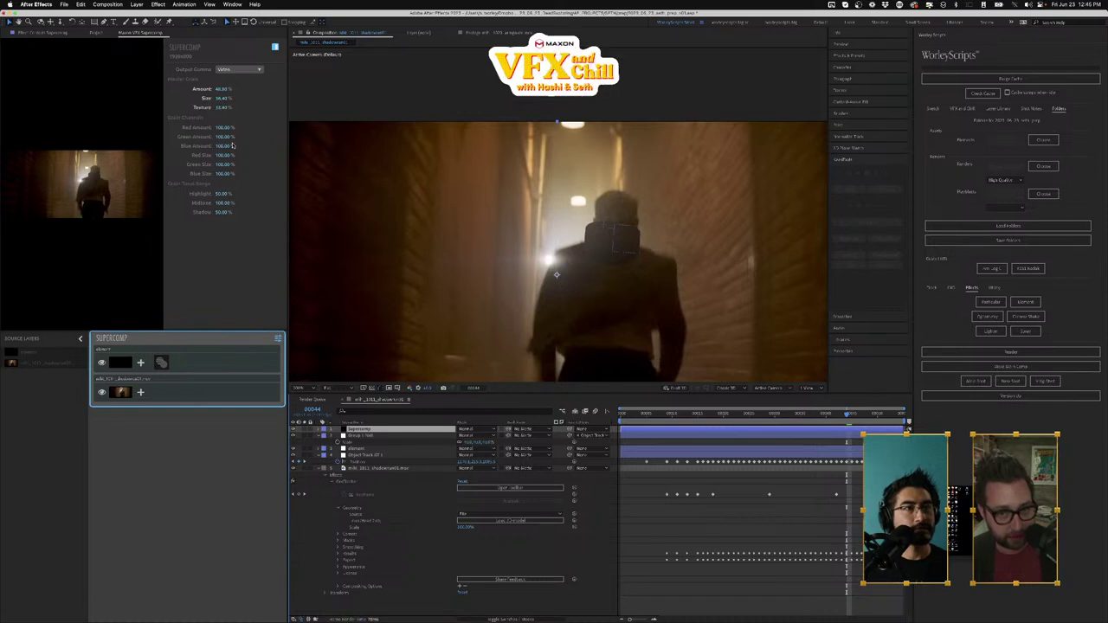
pyautogui.scroll(4, 605, 248)
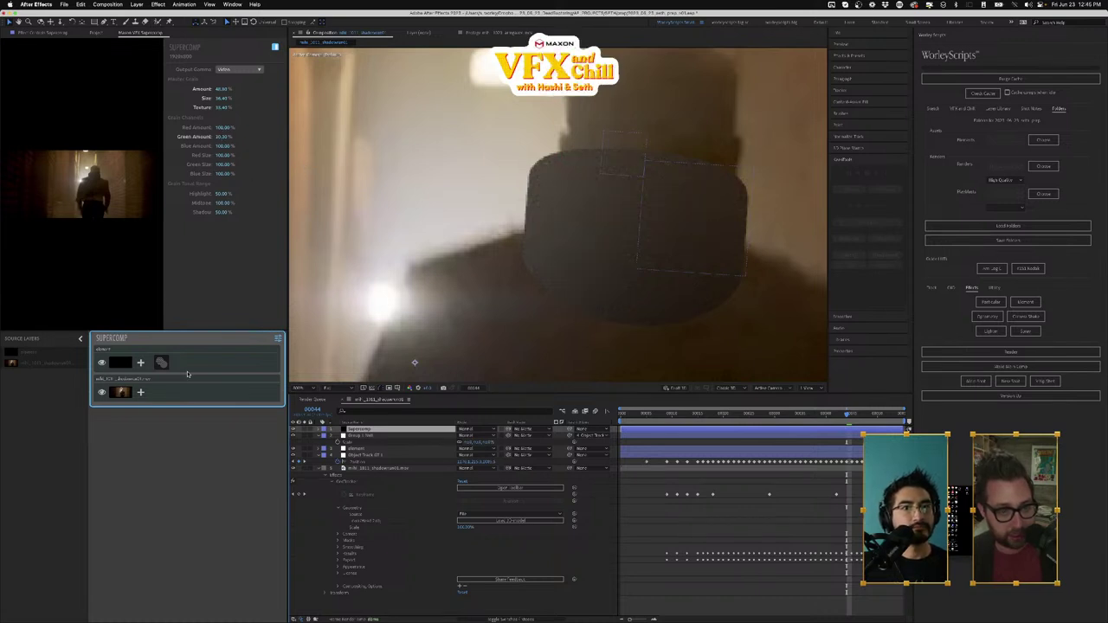
# Step: Try the RSMB motion blur effect on the element layer, compare neighbouring frames, and remove the effect
pyautogui.click(367, 449)
pyautogui.hotkey('ctrl', 'space')
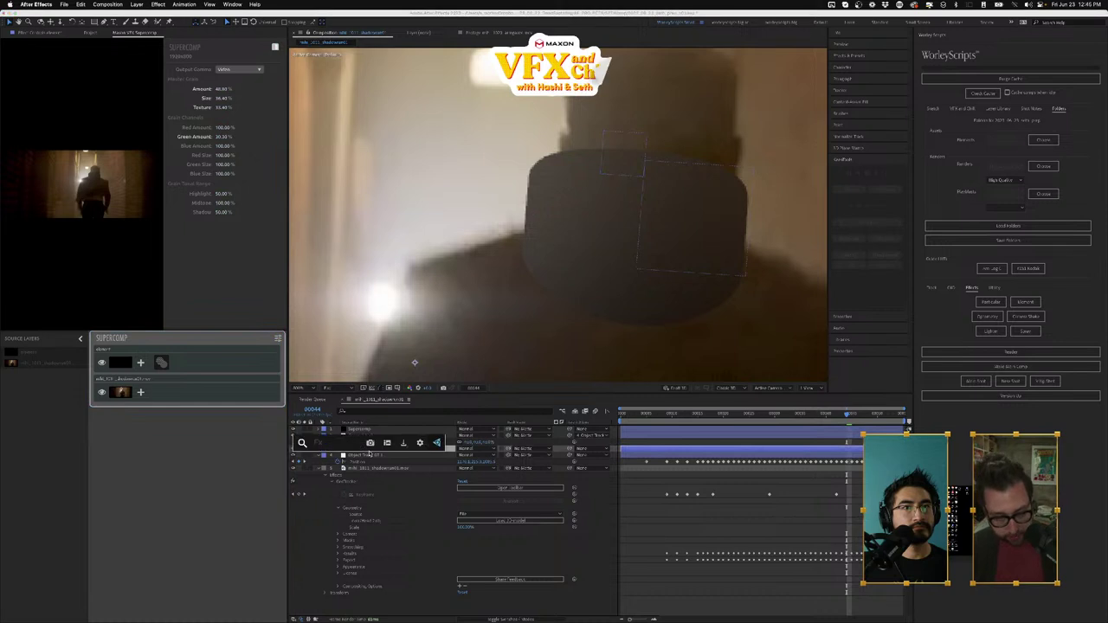
pyautogui.write('rsmb')
pyautogui.press('Return')
pyautogui.click(369, 452)
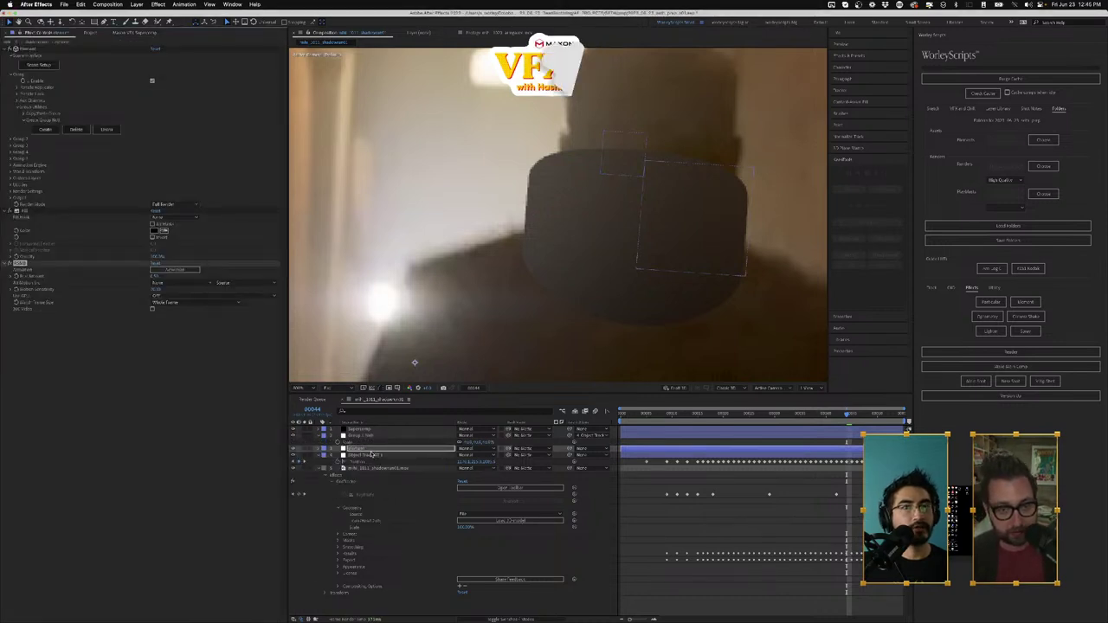
pyautogui.press('pageup')
pyautogui.press('pagedown')
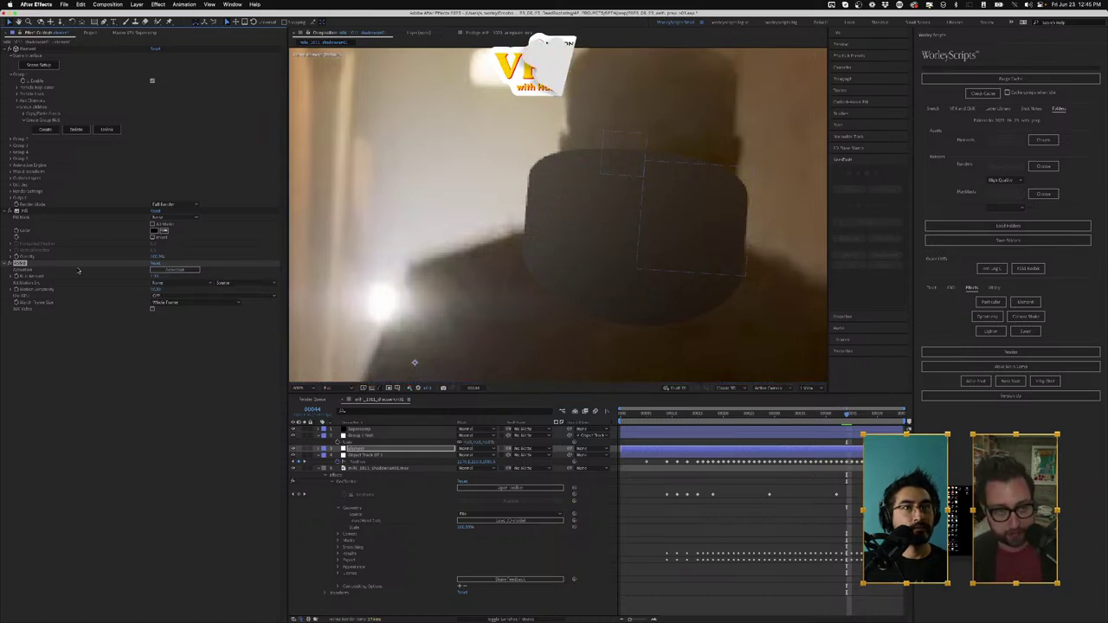
pyautogui.press('Delete')
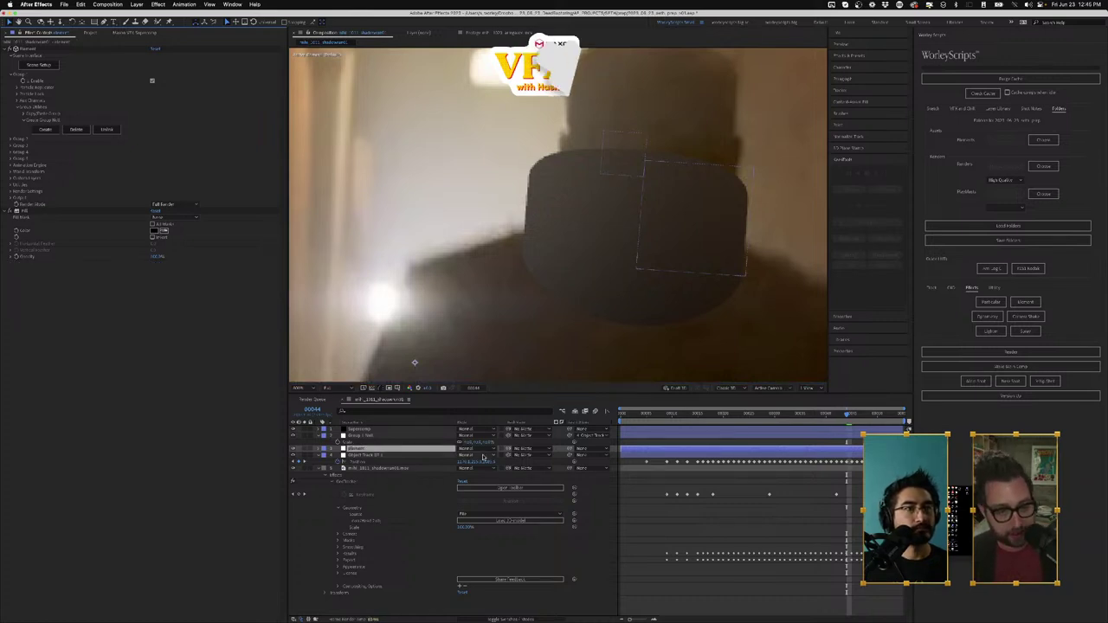
# Step: Enable the element layer's own motion blur and check the shot back at frame 40
pyautogui.click(504, 615)
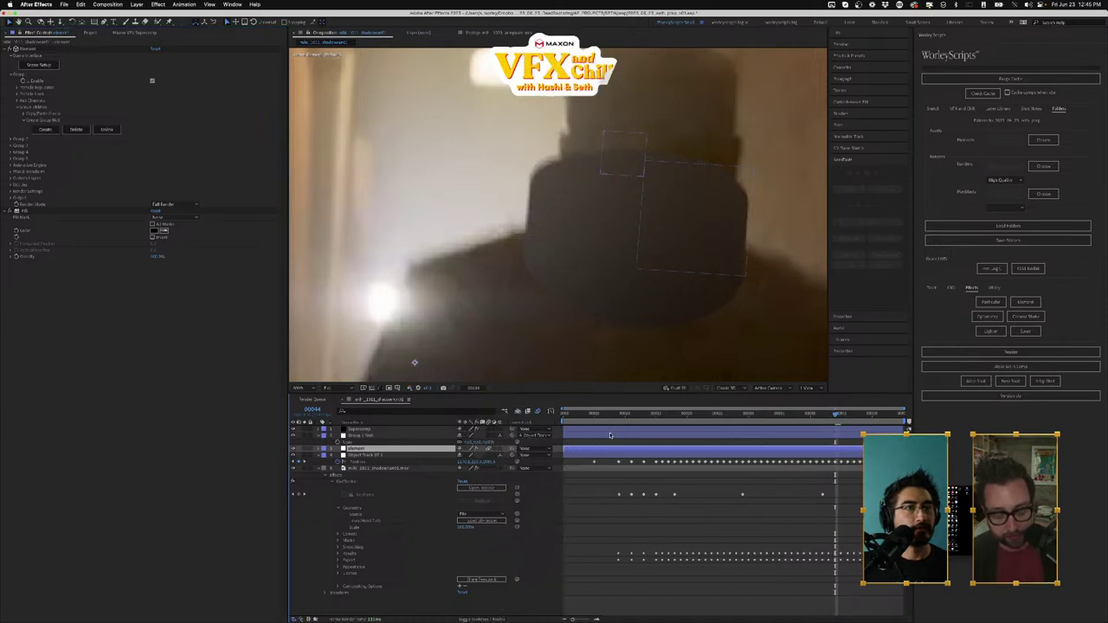
pyautogui.press(',')
pyautogui.press(',')
pyautogui.press('pageup')
pyautogui.press('pageup')
pyautogui.press('pageup')
pyautogui.press('pageup')
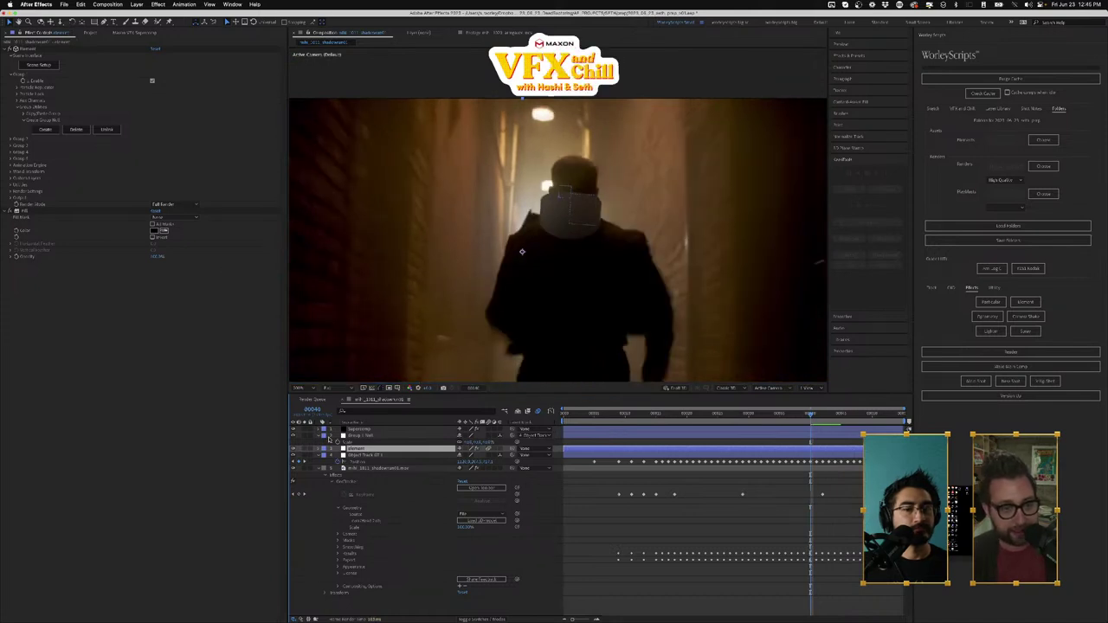
# Step: Lower the element layer's Haze Amount to about 8% at frame 40 and keyframe it
pyautogui.click(135, 32)
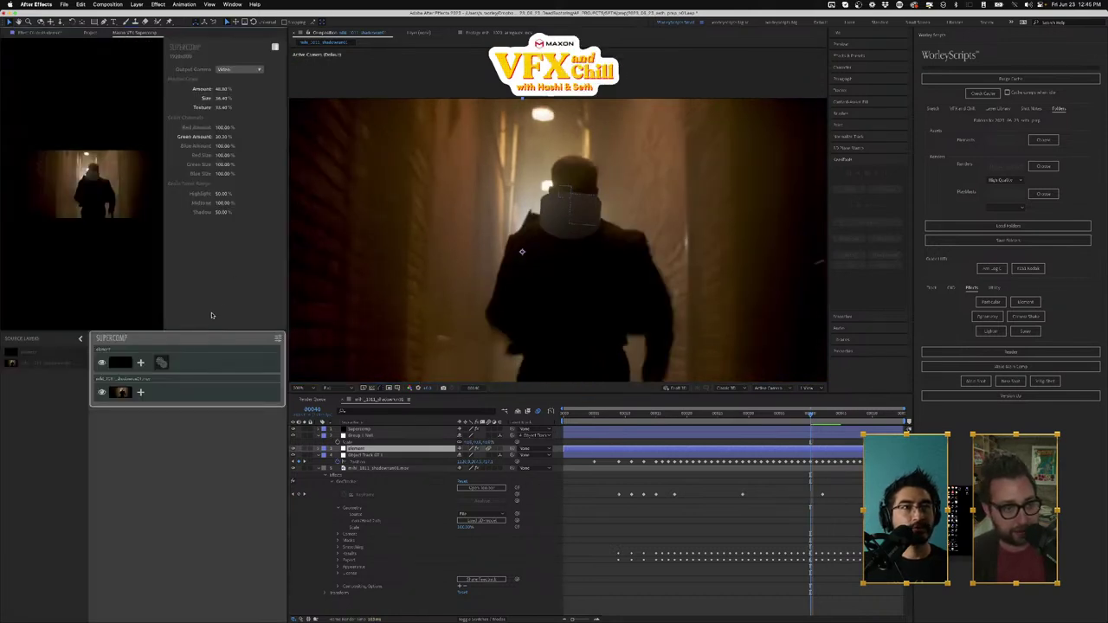
pyautogui.click(161, 361)
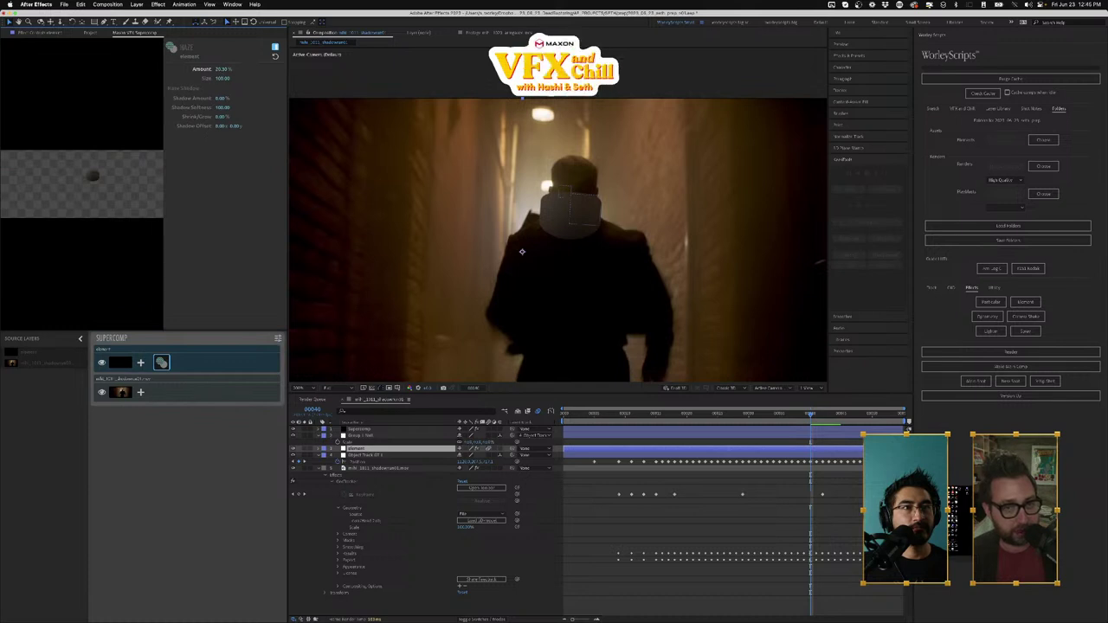
pyautogui.moveTo(224, 69); pyautogui.dragTo(221, 72)
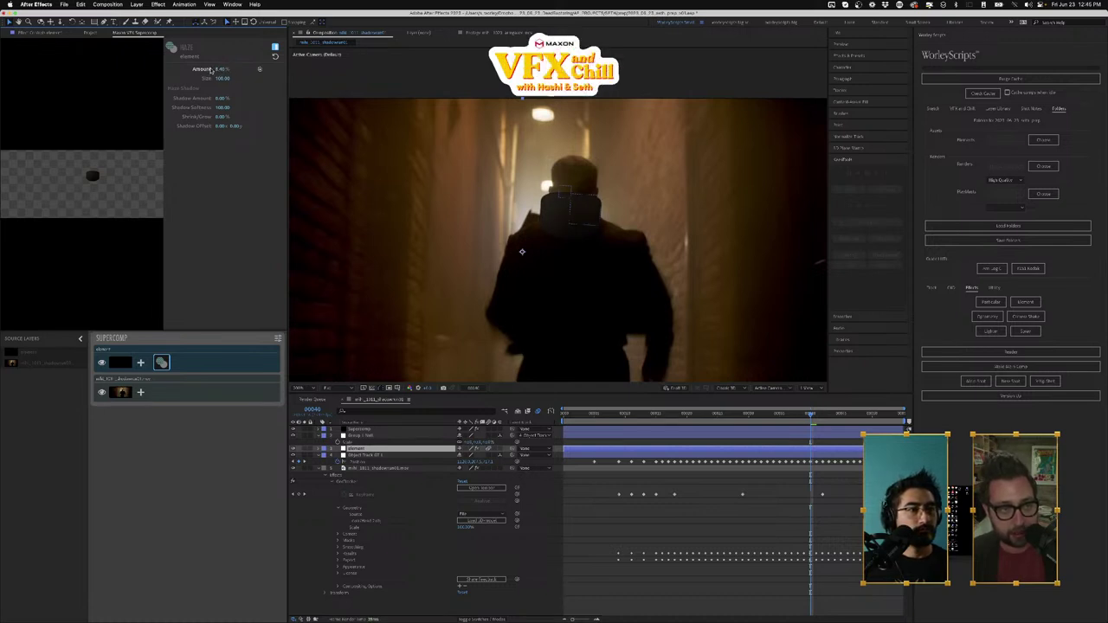
pyautogui.click(259, 71)
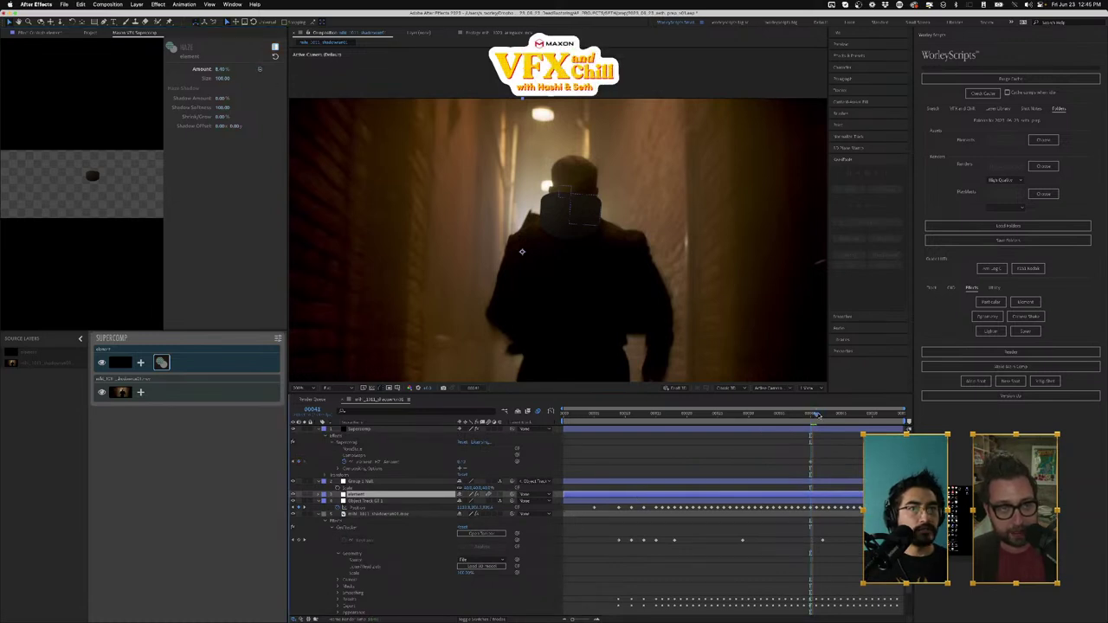
# Step: Keyframe the element layer's Haze Amount at about 30% on frame 48 and about 51% on frame 54
pyautogui.press('space')
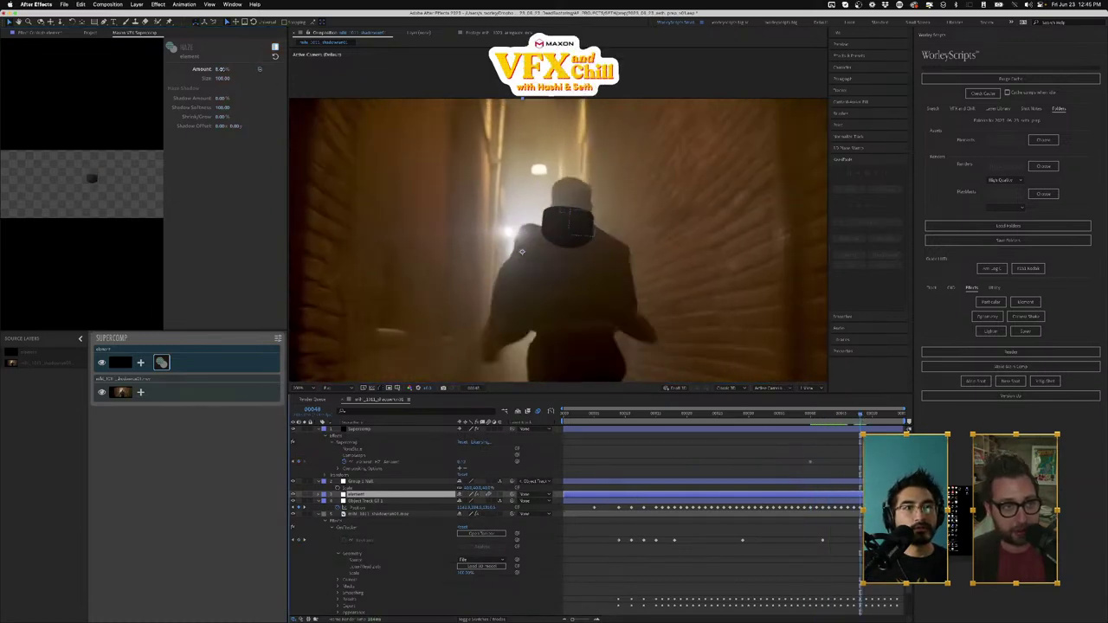
pyautogui.click(221, 70)
pyautogui.write('20')
pyautogui.press('Return')
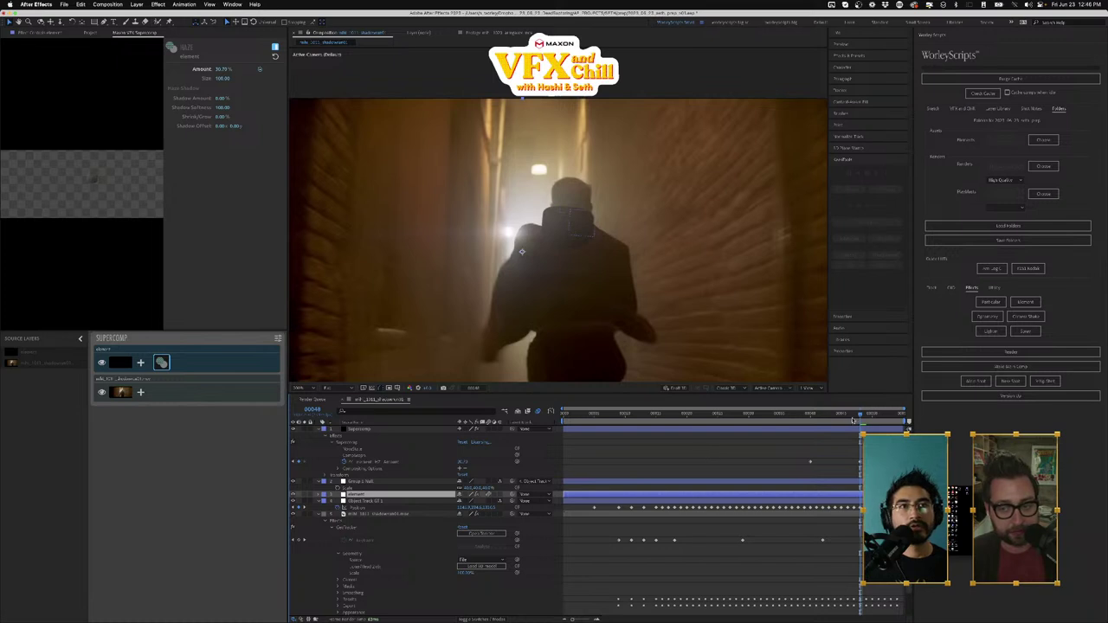
pyautogui.moveTo(864, 416); pyautogui.dragTo(936, 421)
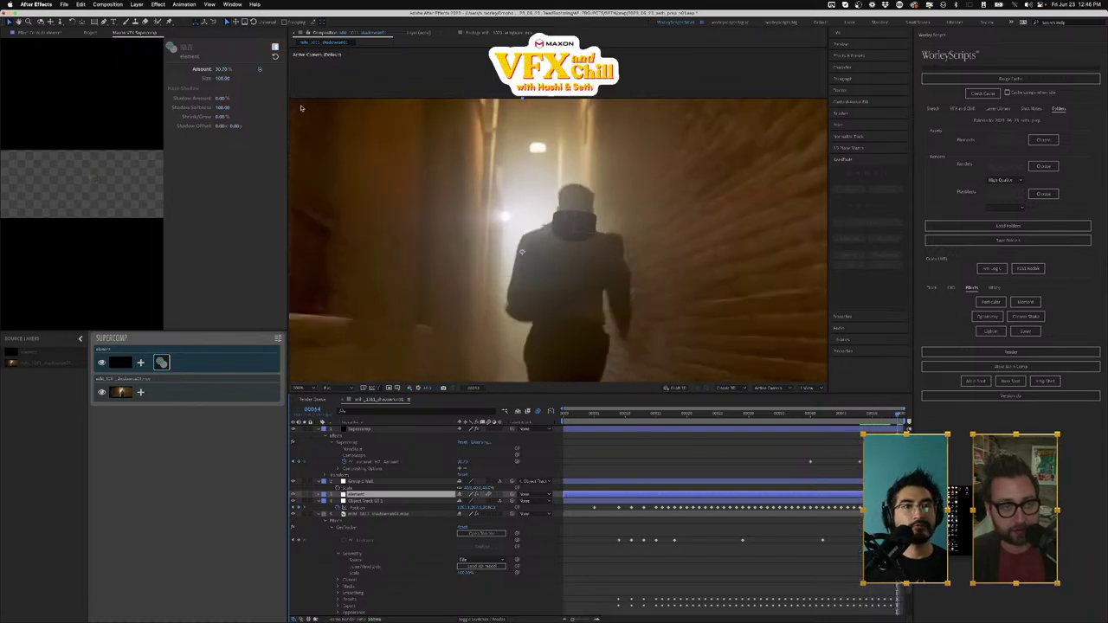
pyautogui.moveTo(224, 70); pyautogui.dragTo(241, 69)
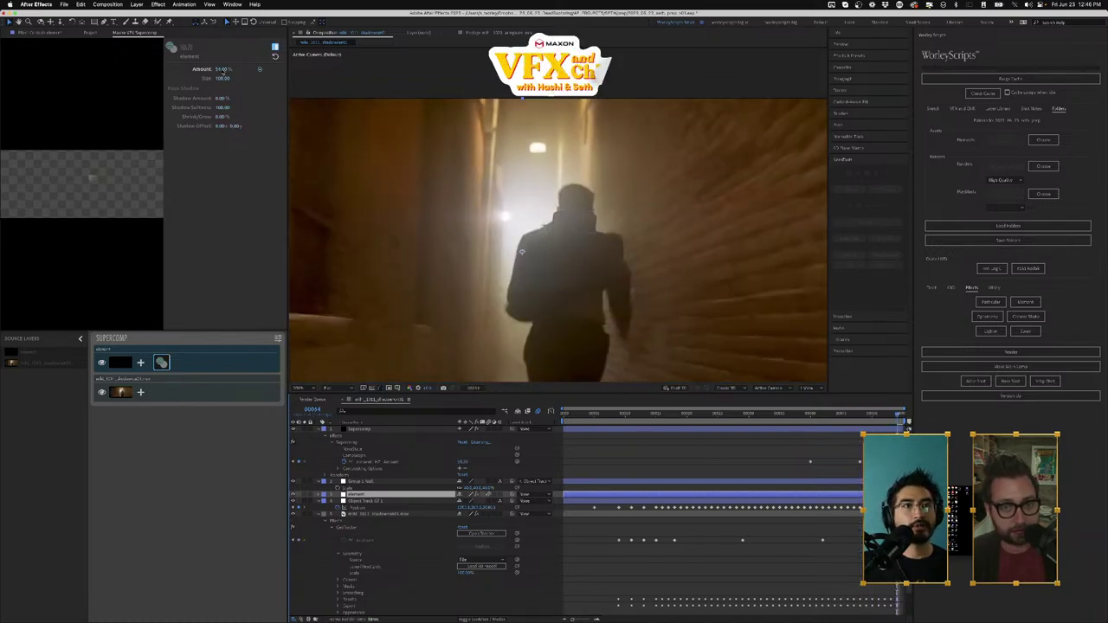
# Step: Preview the haze change, keyframe the element layer's Haze Amount at about 24% on frame 44, and set Haze Size to 112.5
pyautogui.moveTo(862, 423); pyautogui.dragTo(844, 416)
pyautogui.press('space')
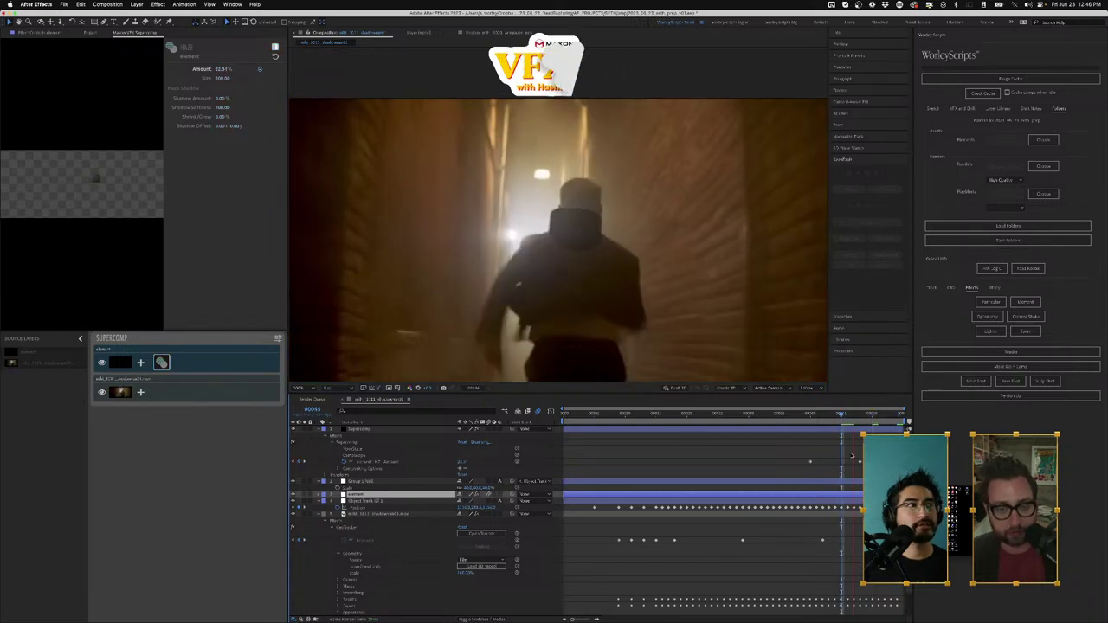
pyautogui.moveTo(879, 417); pyautogui.dragTo(874, 416)
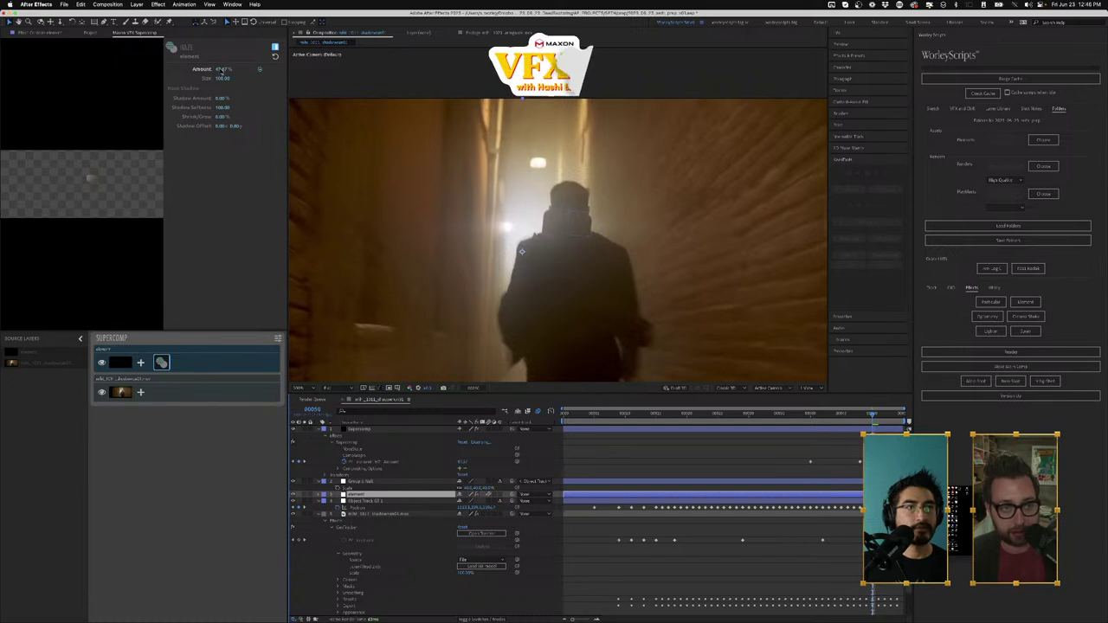
pyautogui.click(837, 414)
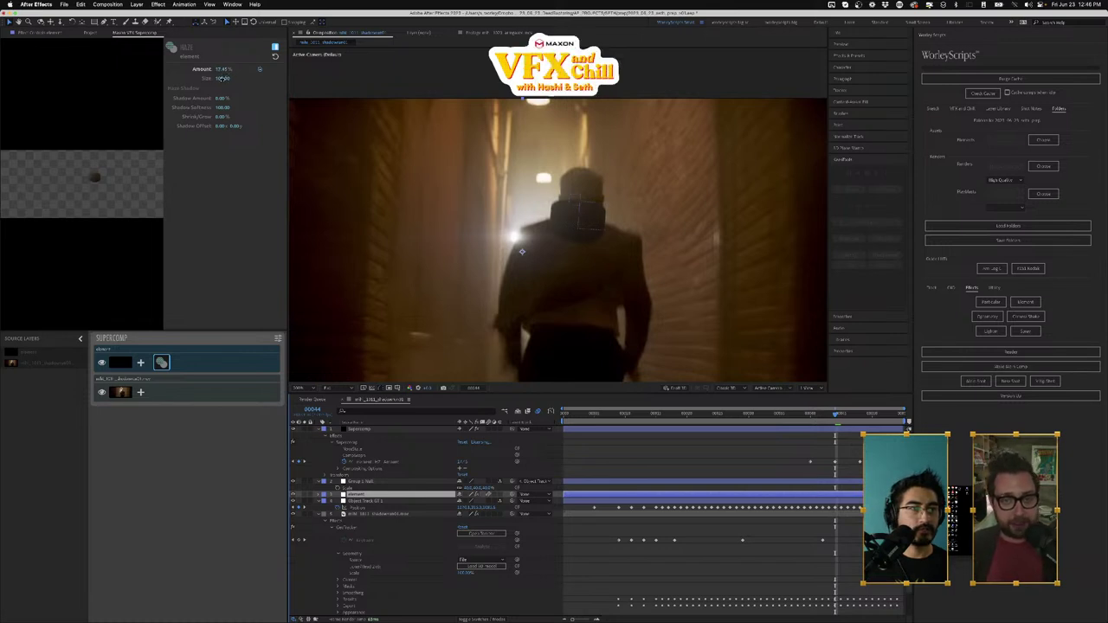
pyautogui.moveTo(220, 69); pyautogui.dragTo(225, 68)
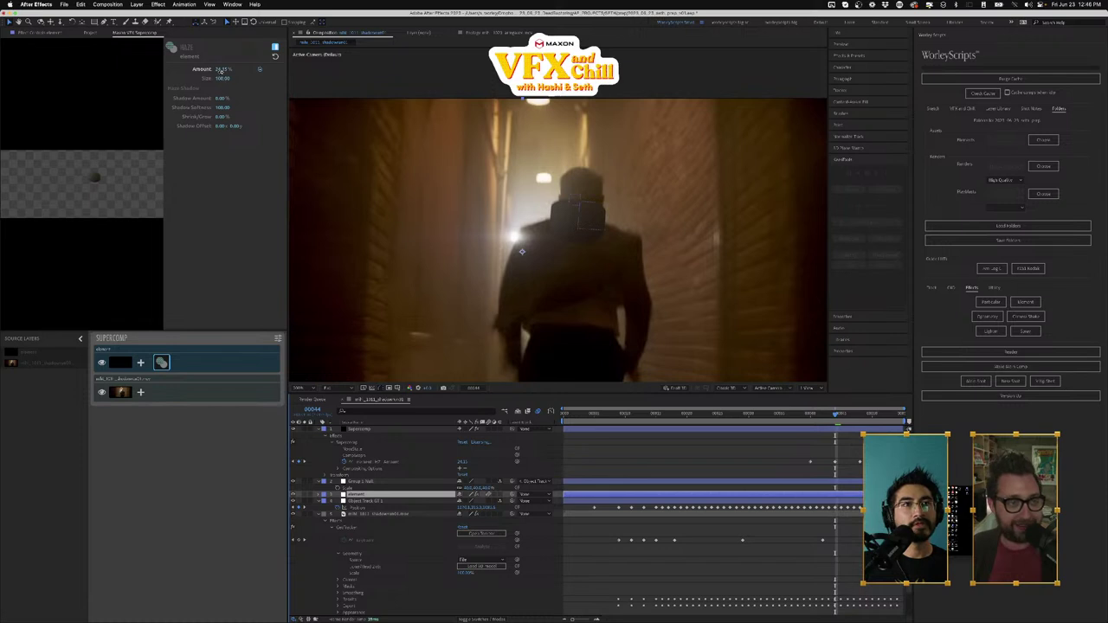
pyautogui.moveTo(223, 78); pyautogui.dragTo(231, 79)
pyautogui.press('super+s')
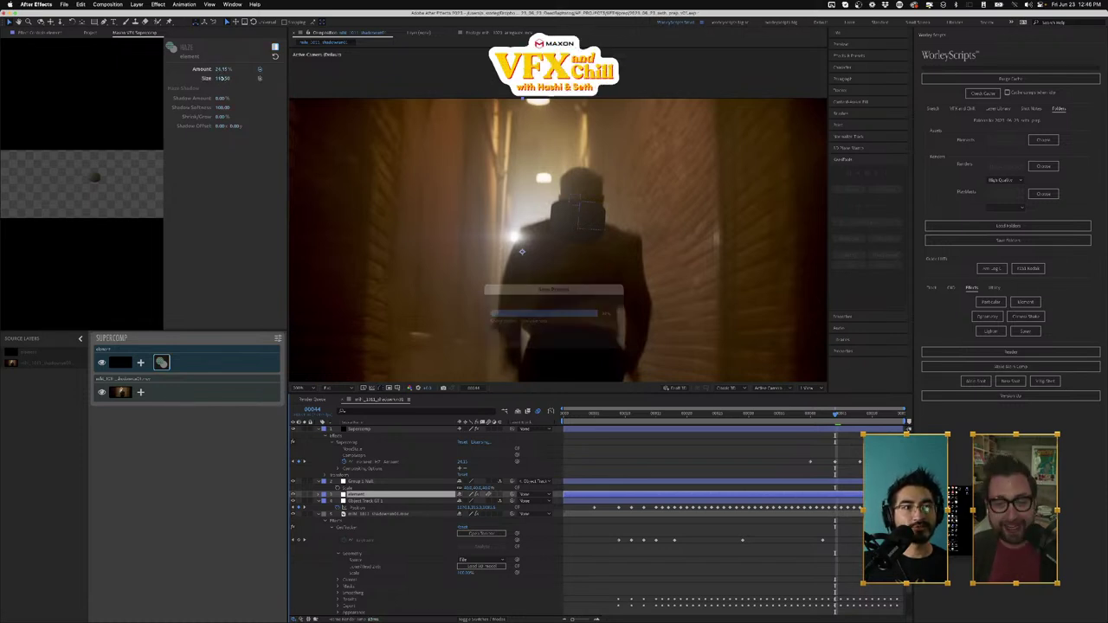
# Step: Play the shot back from frame 41, and clear the disk cache for all versions
pyautogui.click(816, 414)
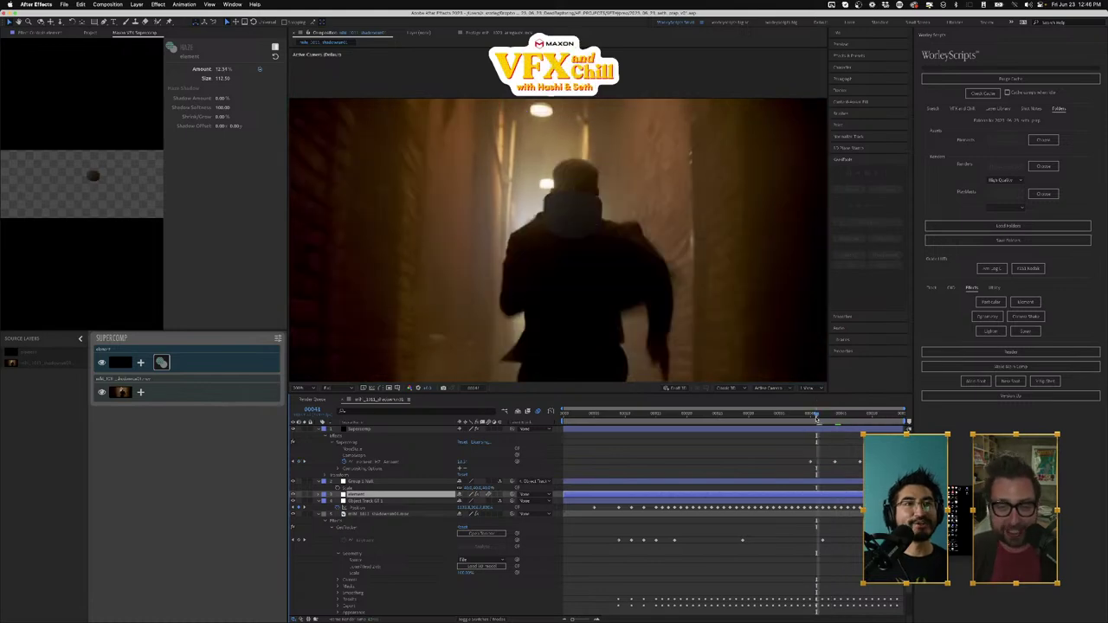
pyautogui.press('space')
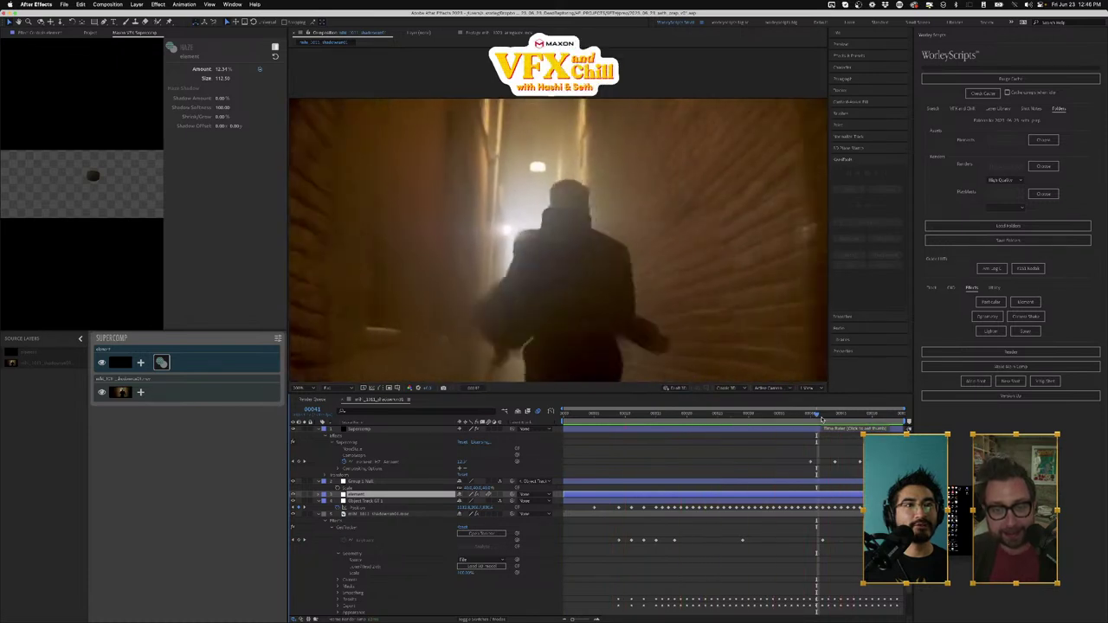
pyautogui.press('space')
pyautogui.moveTo(823, 419); pyautogui.dragTo(670, 425)
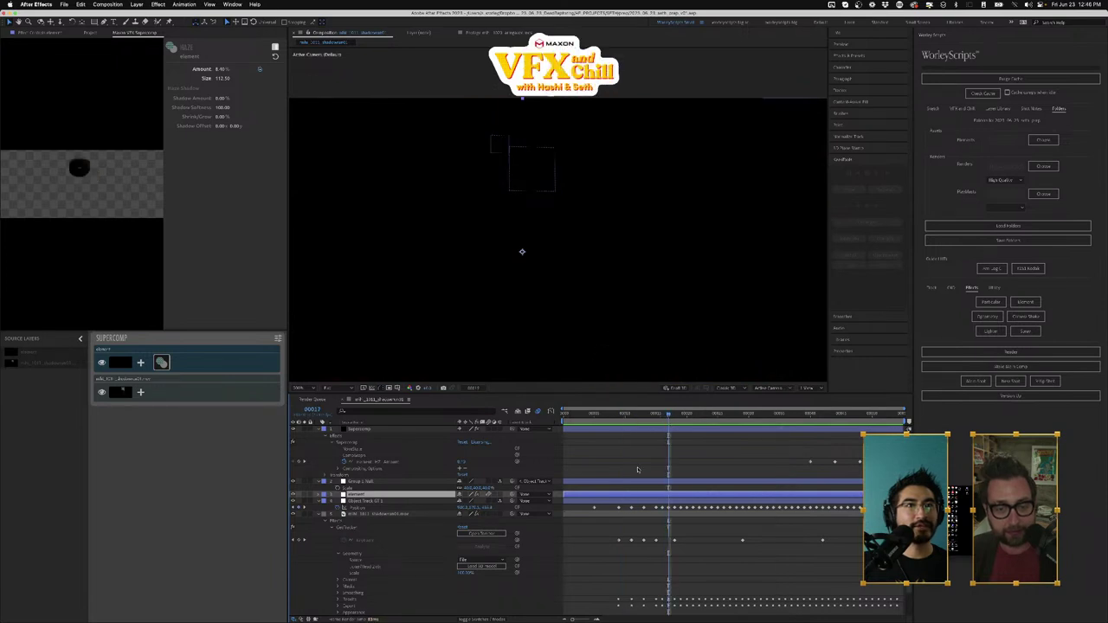
pyautogui.click(1009, 79)
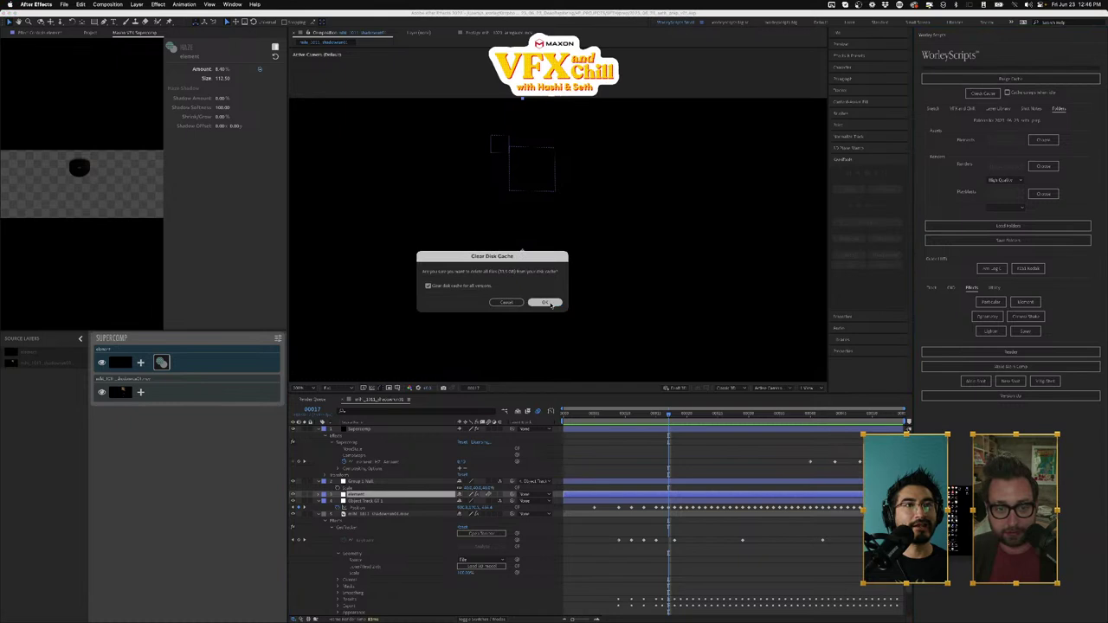
pyautogui.click(548, 303)
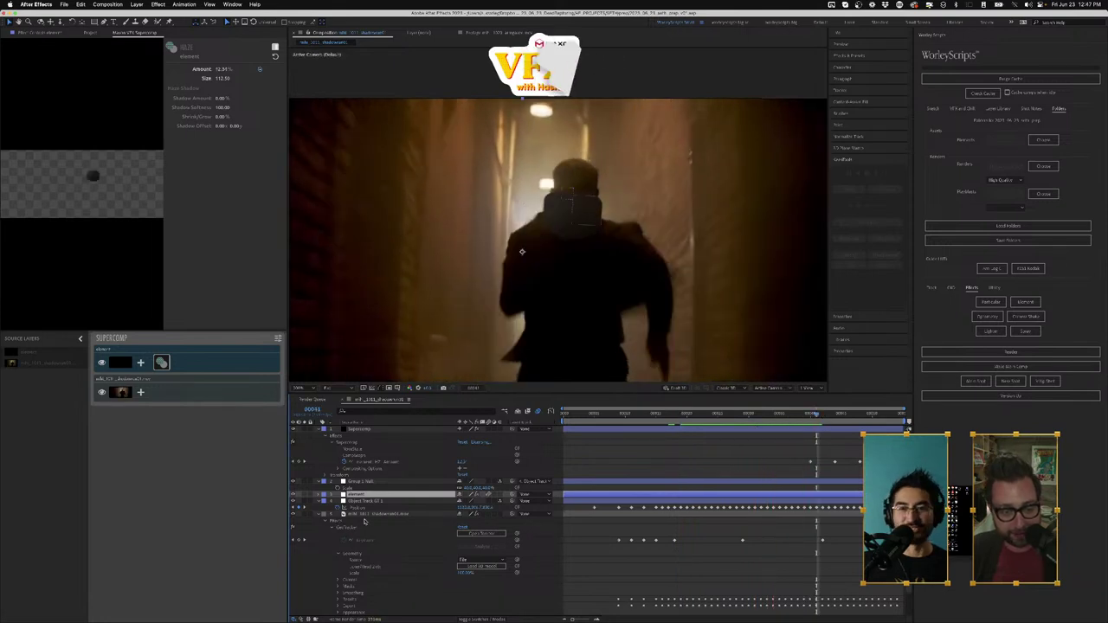
# Step: Duplicate the running man footage layer and place the copy at the top of the layer stack
pyautogui.click(364, 515)
pyautogui.press('super+d')
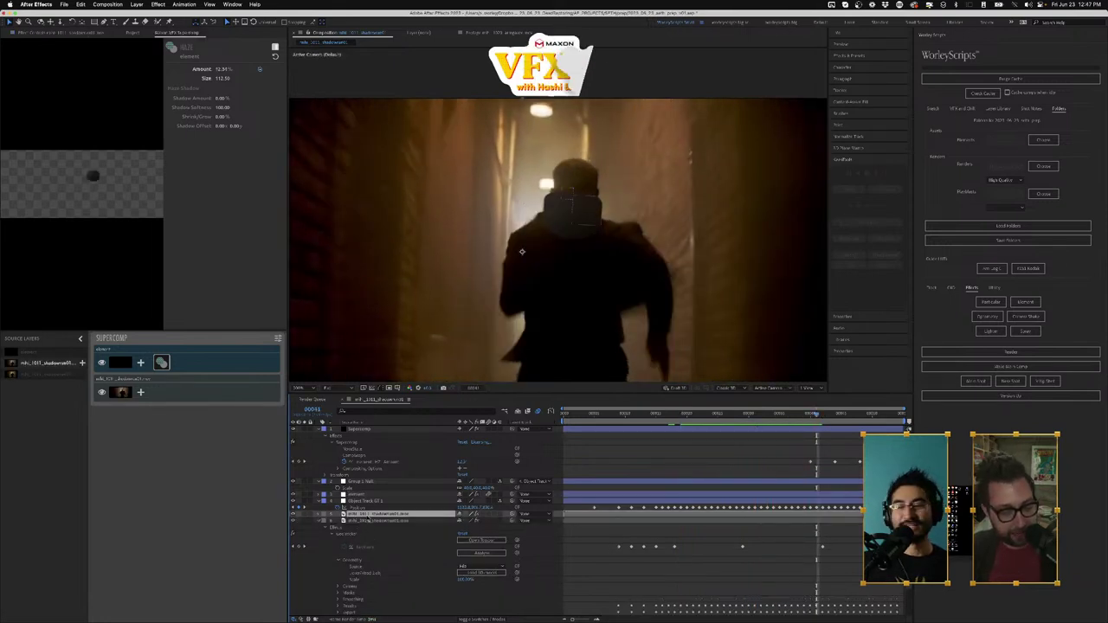
pyautogui.moveTo(363, 516); pyautogui.dragTo(372, 430)
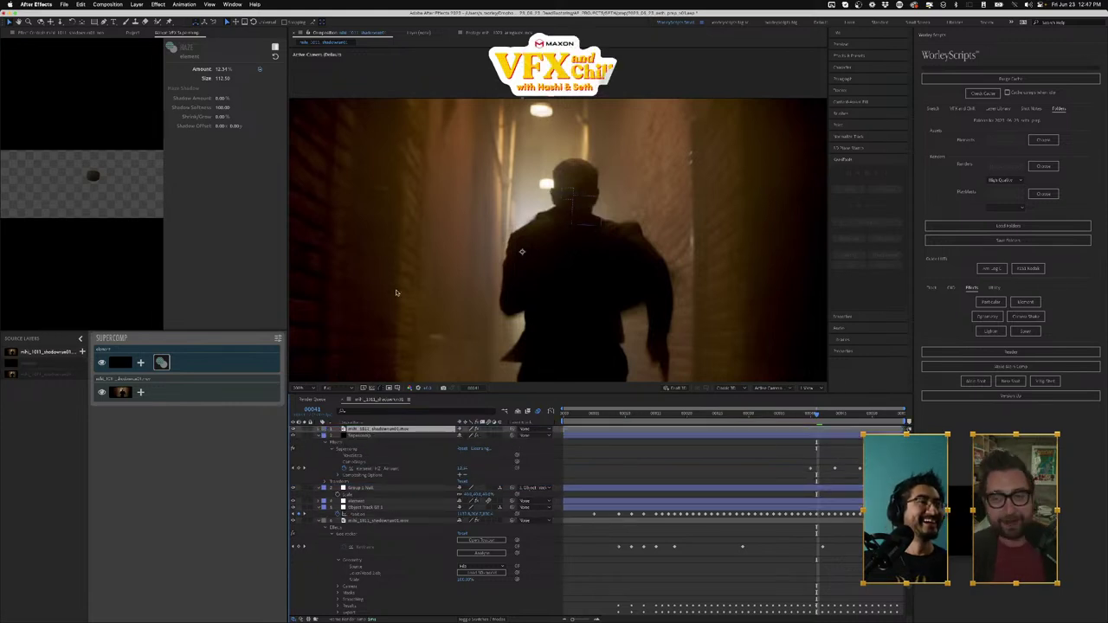
# Step: Apply Mocha AE to the duplicated footage layer, remove its copied tracking effect, and save the project
pyautogui.hotkey('ctrl', 'space')
pyautogui.write('mocha')
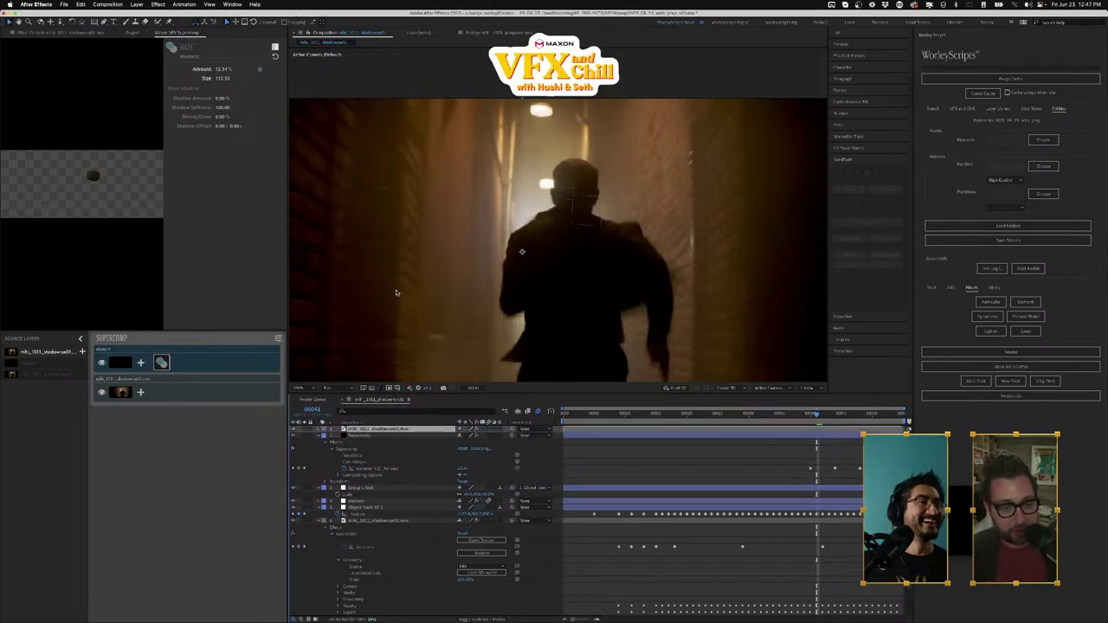
pyautogui.press('Return')
pyautogui.click(24, 48)
pyautogui.press('Delete')
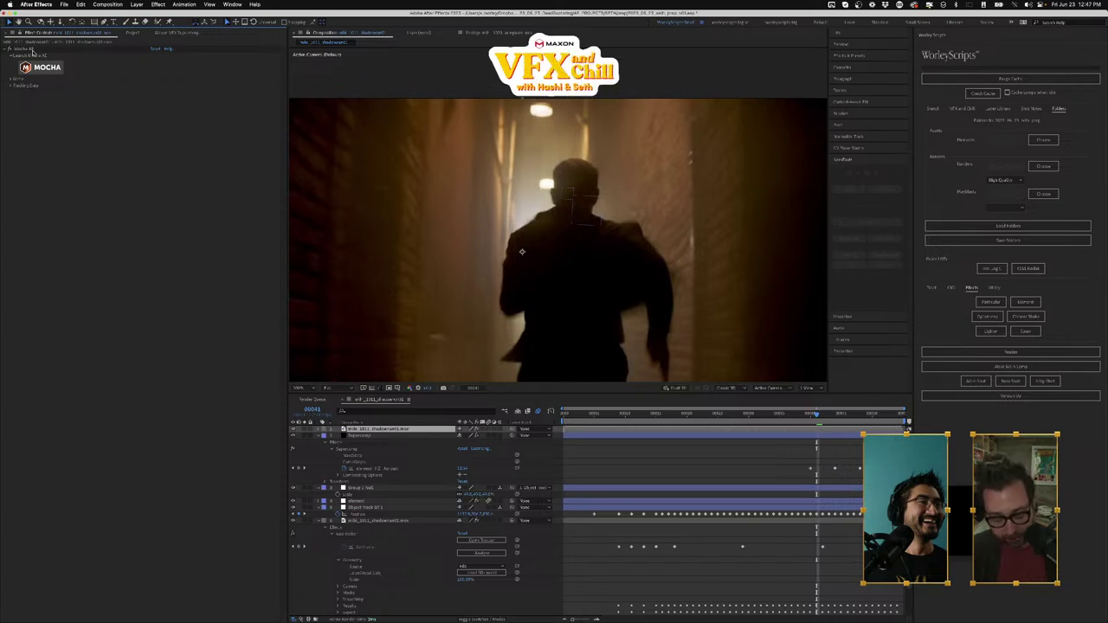
pyautogui.press('super+s')
pyautogui.click(523, 252)
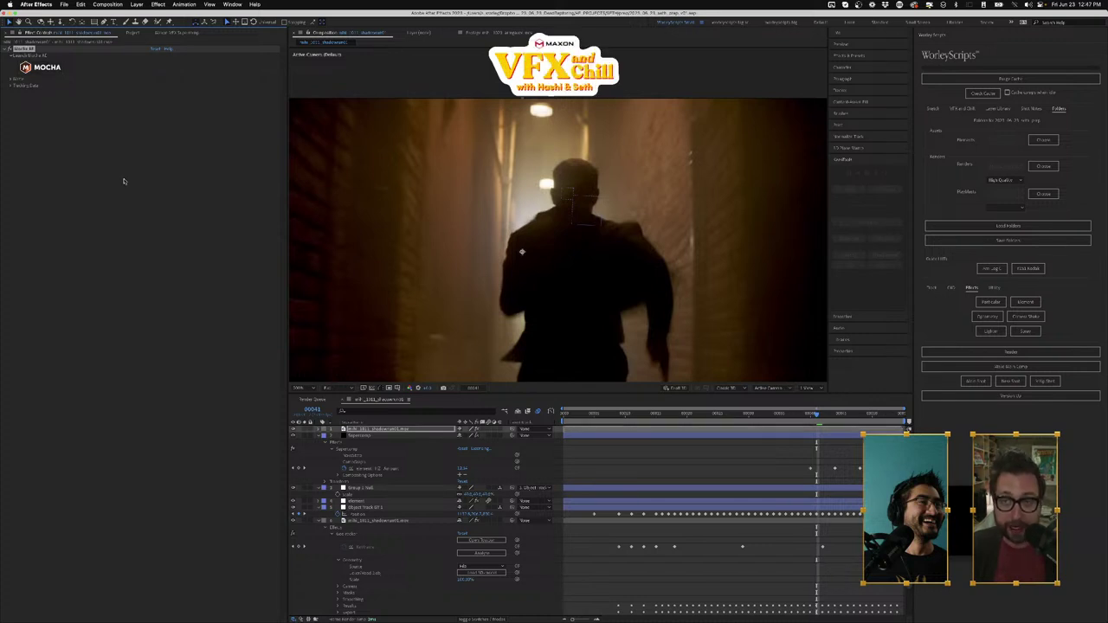
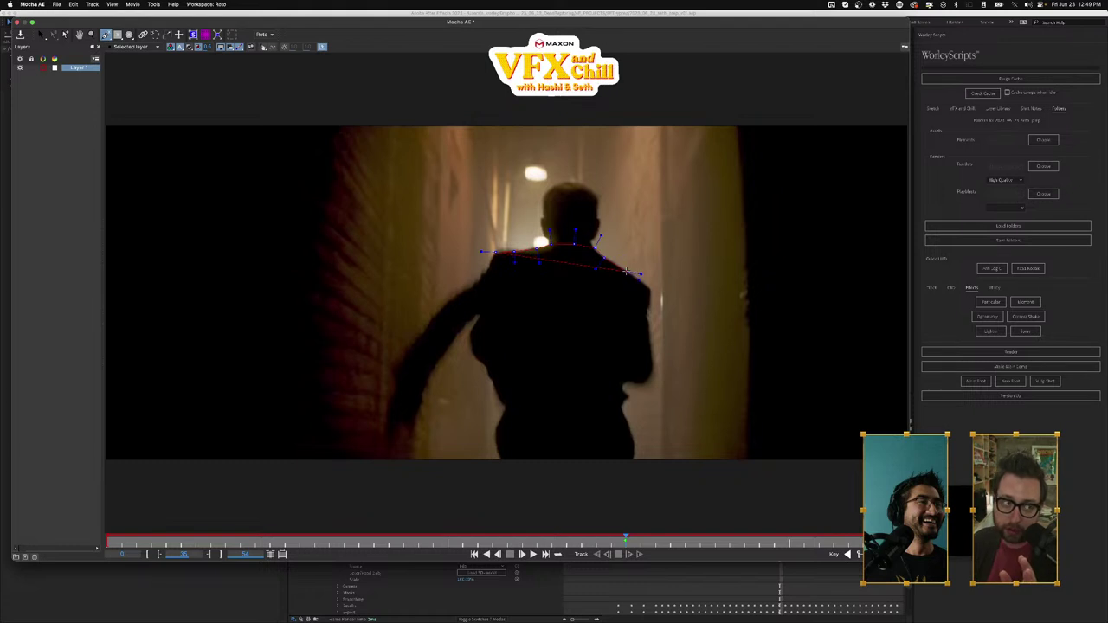
# Step: Finish the Layer 1 spline in Mocha AE around the man's shoulders and upper back at frame 35
pyautogui.click(651, 293)
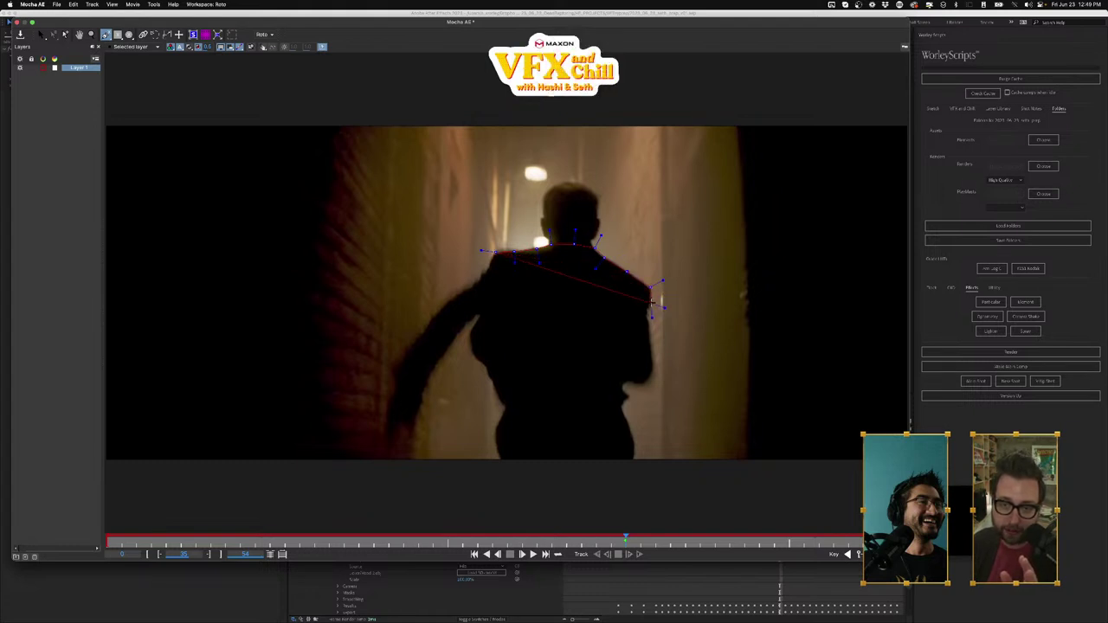
pyautogui.click(647, 316)
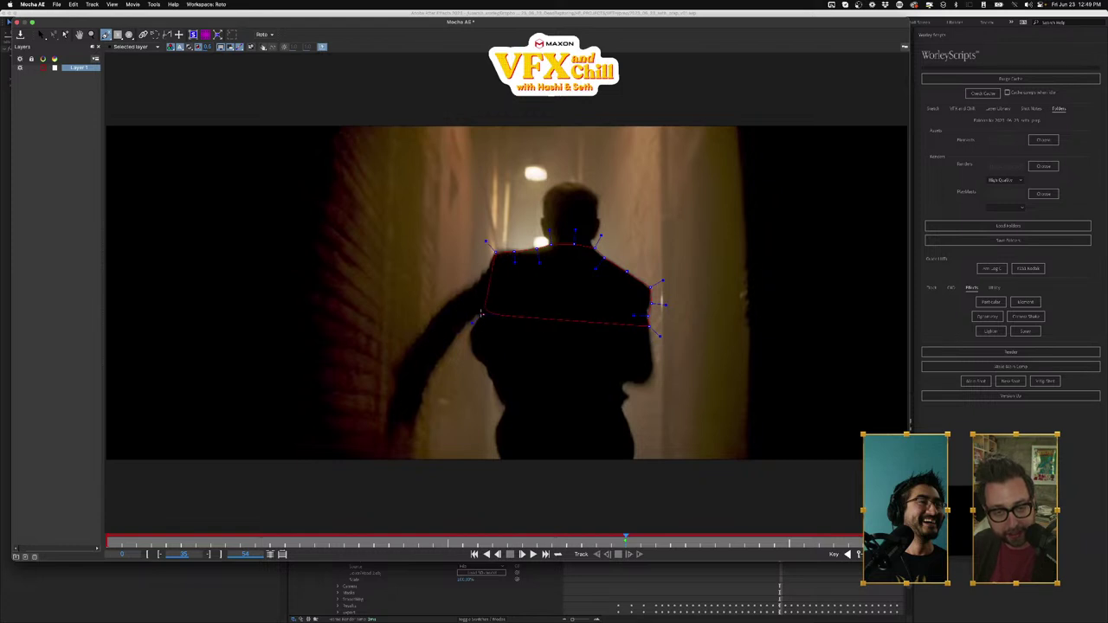
pyautogui.click(480, 313)
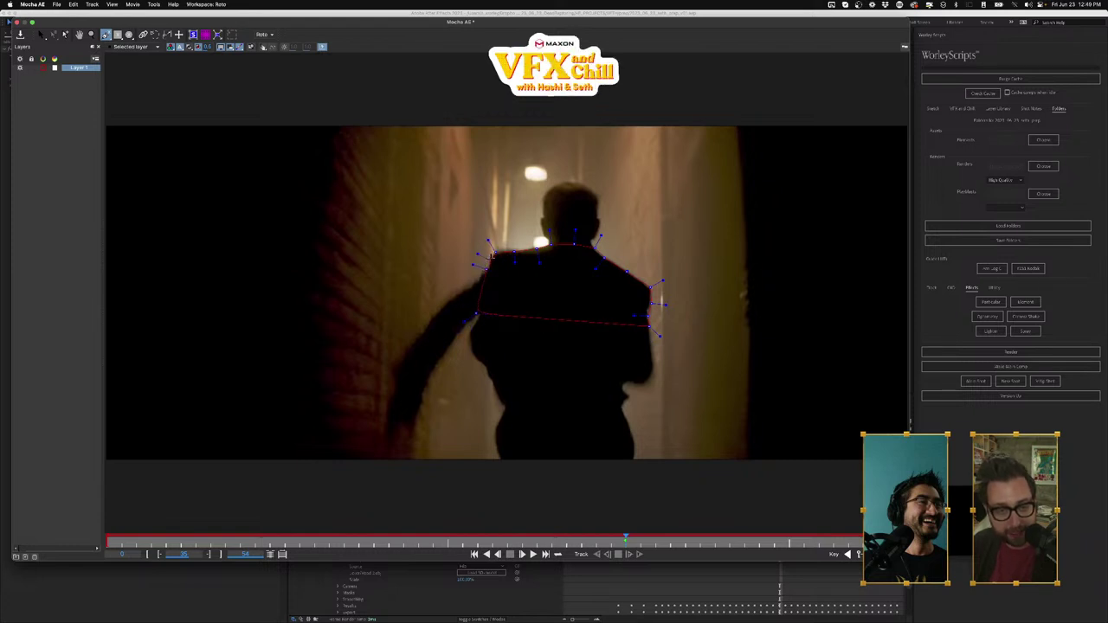
pyautogui.rightClick(495, 252)
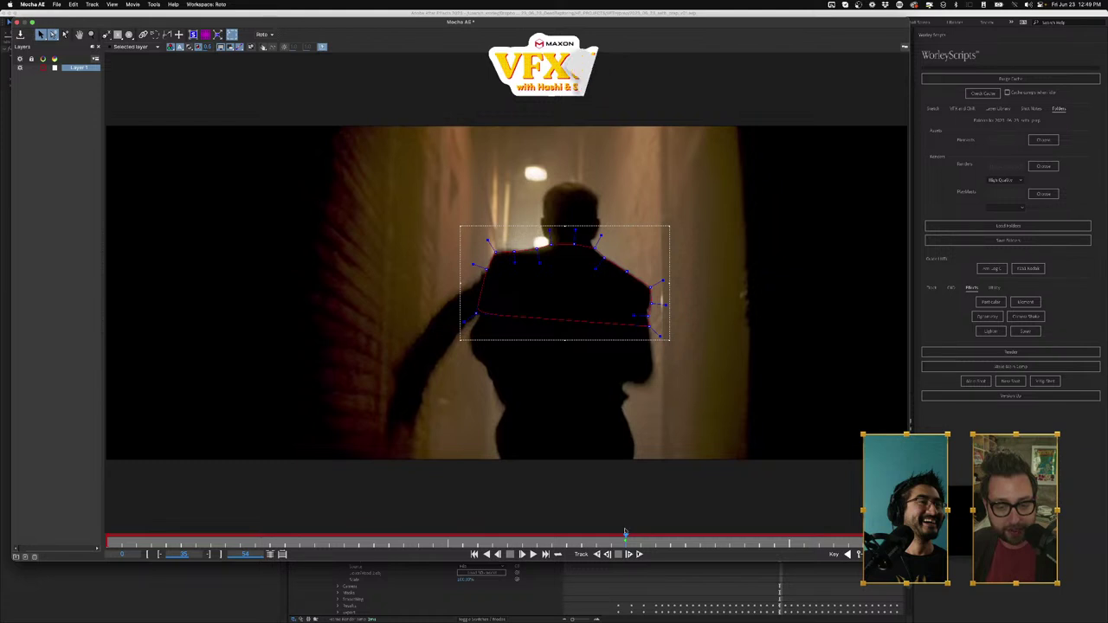
# Step: Track Layer 1 forward from frame 35 and scrub back over the tracked frames
pyautogui.click(640, 555)
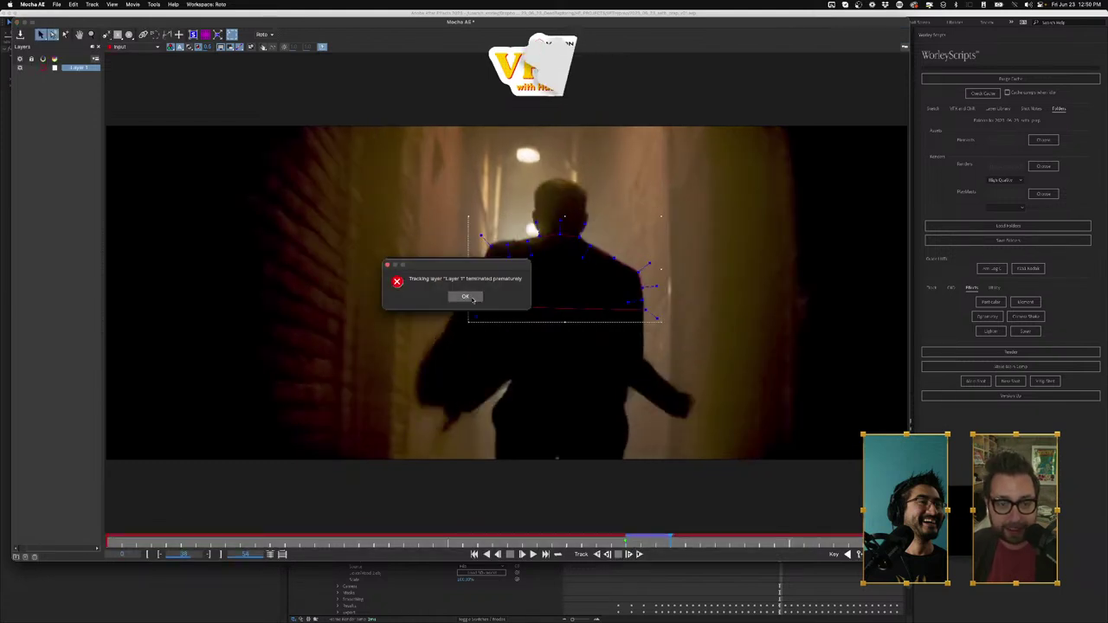
pyautogui.click(470, 298)
pyautogui.click(470, 298)
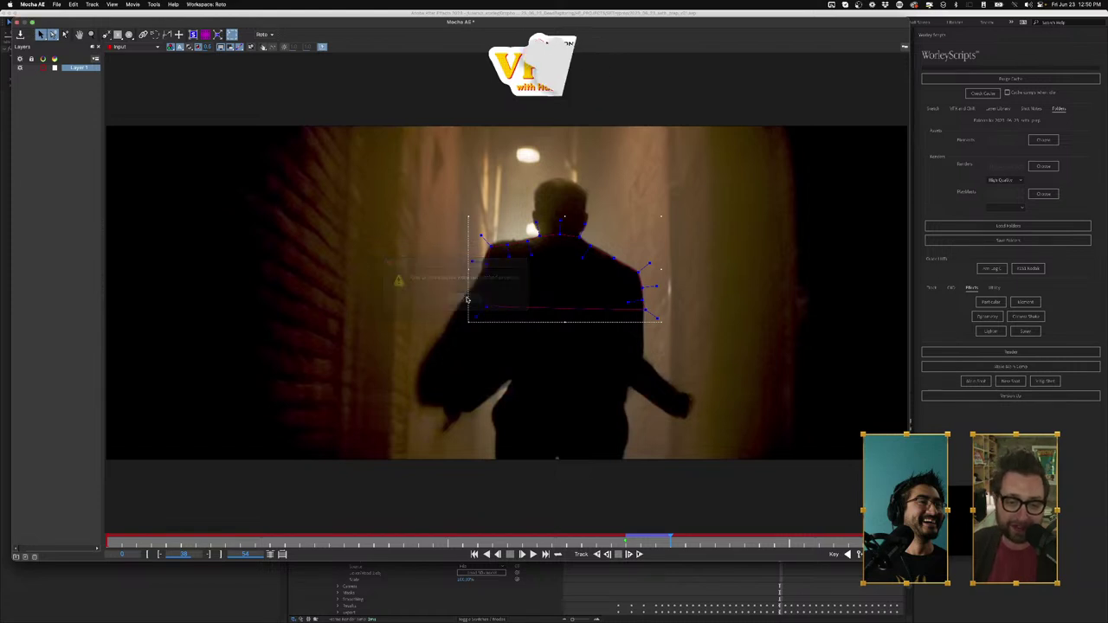
pyautogui.click(652, 544)
pyautogui.moveTo(651, 544); pyautogui.dragTo(626, 543)
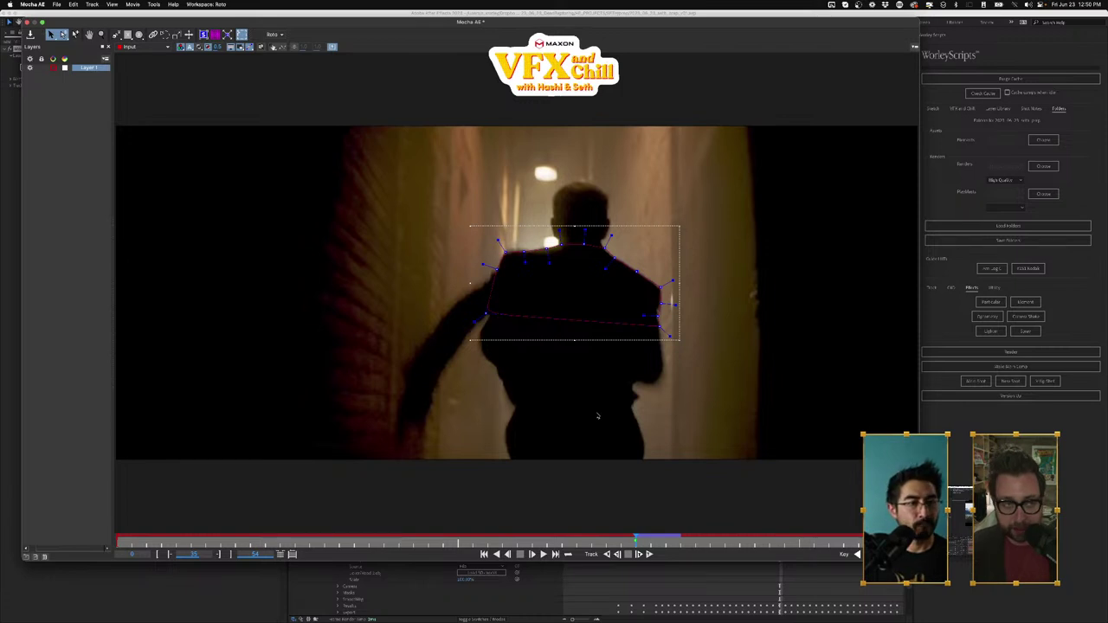
pyautogui.moveTo(639, 543)
pyautogui.mouseDown()
pyautogui.moveTo(677, 543)
pyautogui.moveTo(637, 545)
pyautogui.mouseUp()
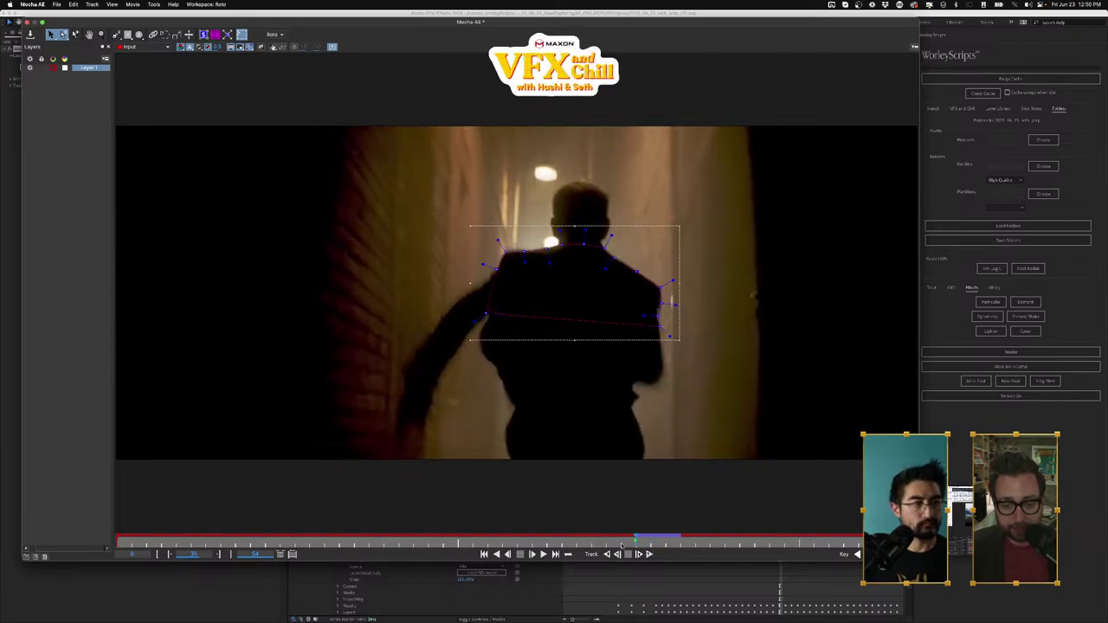
# Step: Refit the spline points to the man's left shoulder at frame 37 and check the shape on frame 38
pyautogui.click(531, 556)
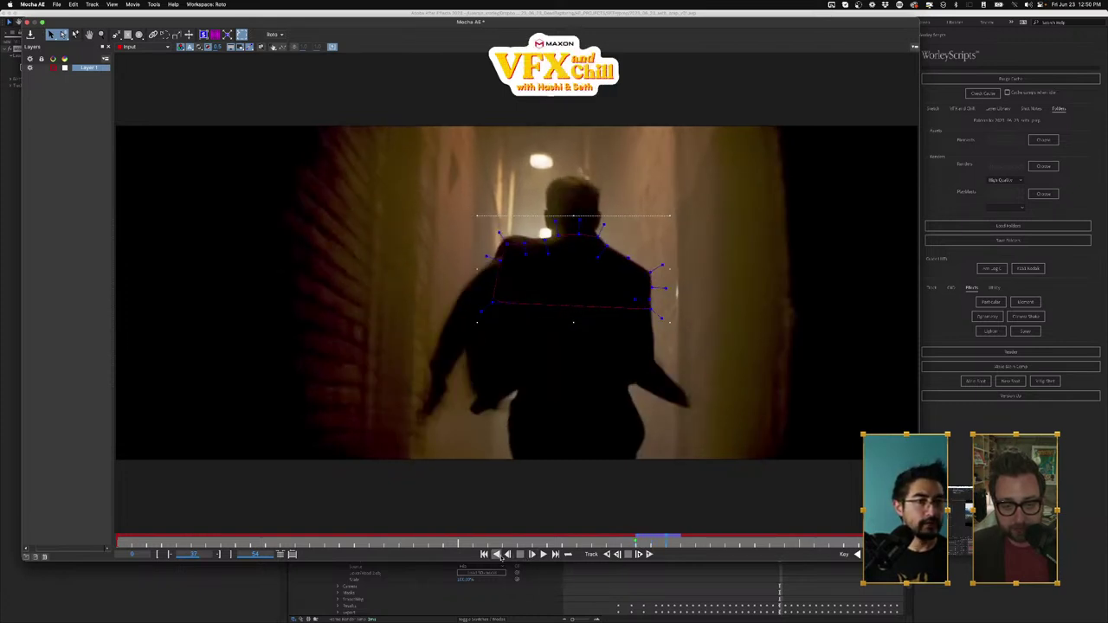
pyautogui.moveTo(519, 234); pyautogui.dragTo(503, 241)
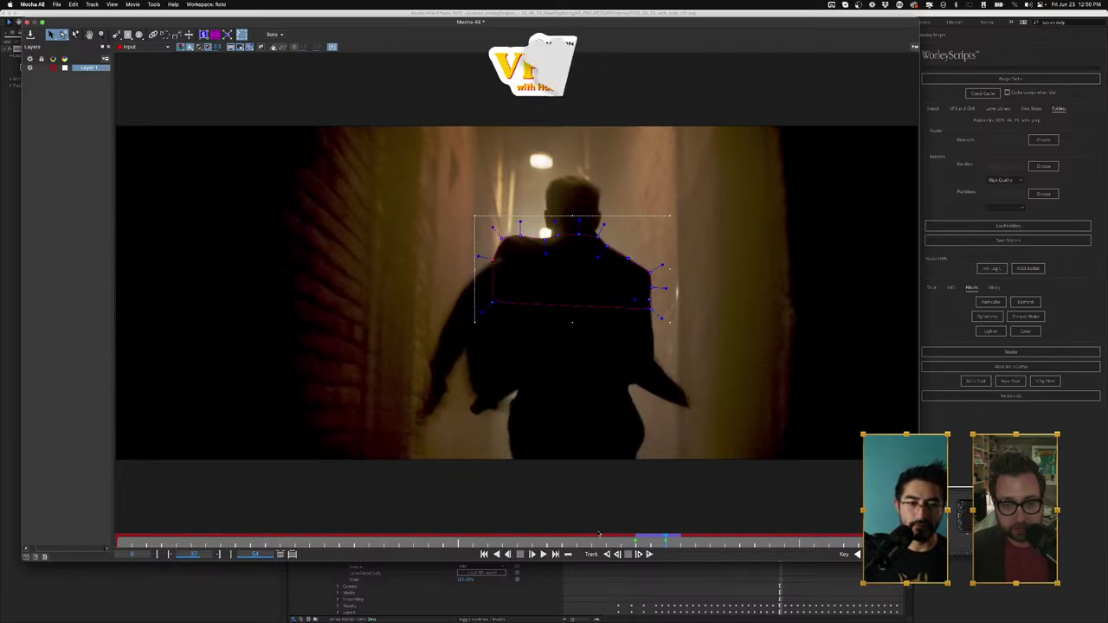
pyautogui.click(534, 554)
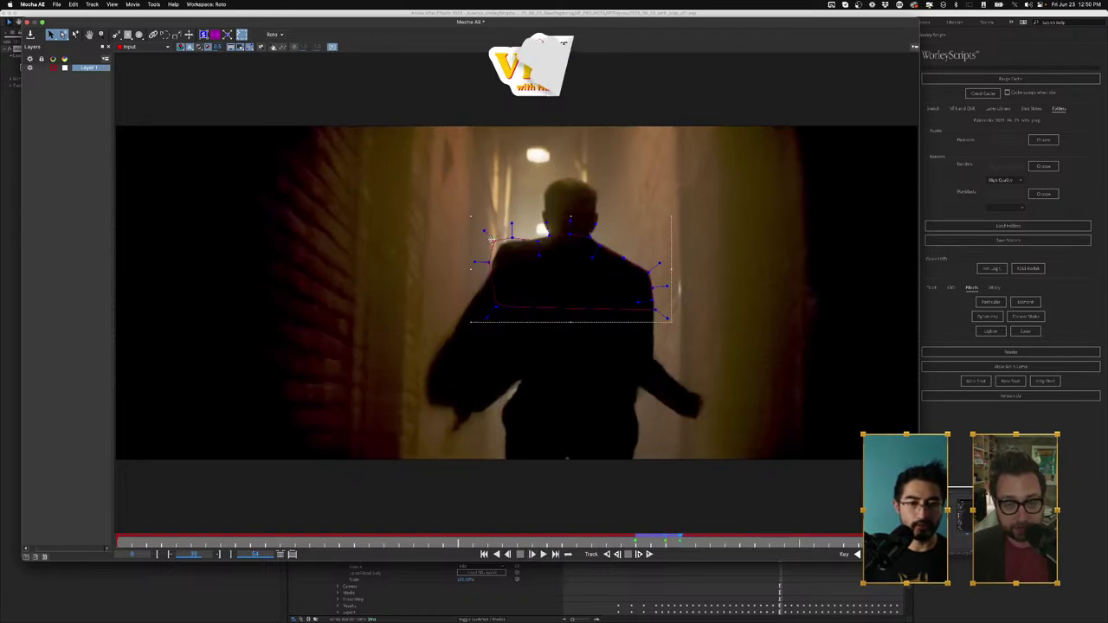
pyautogui.click(518, 555)
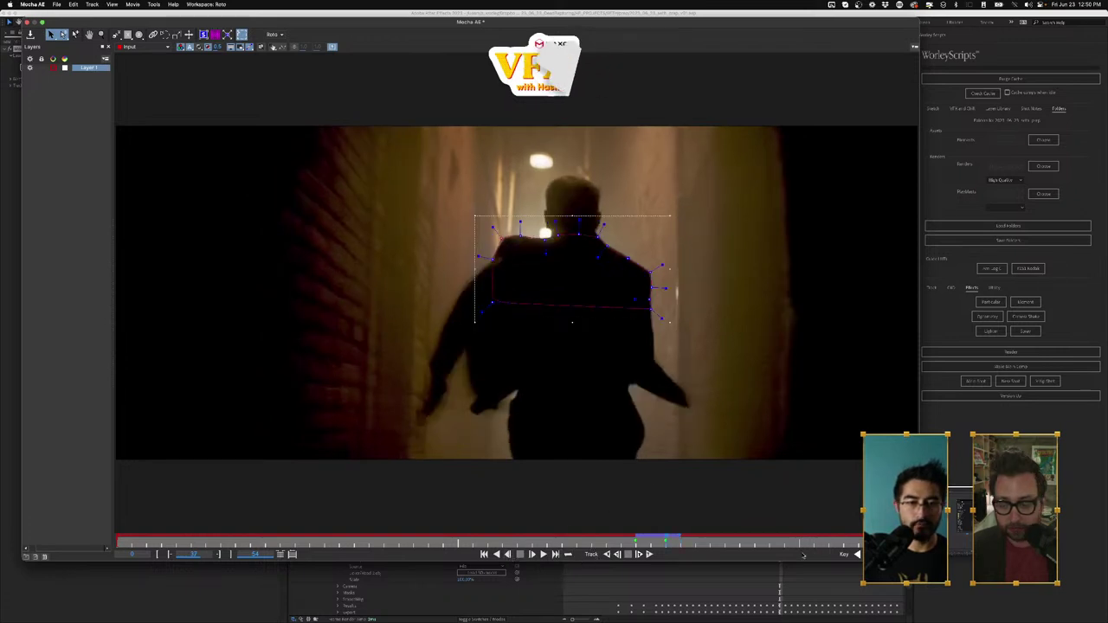
# Step: Track Layer 1 to frame 39, refit the spline to the collar, shoulders and left arm there, and continue tracking forward
pyautogui.click(639, 555)
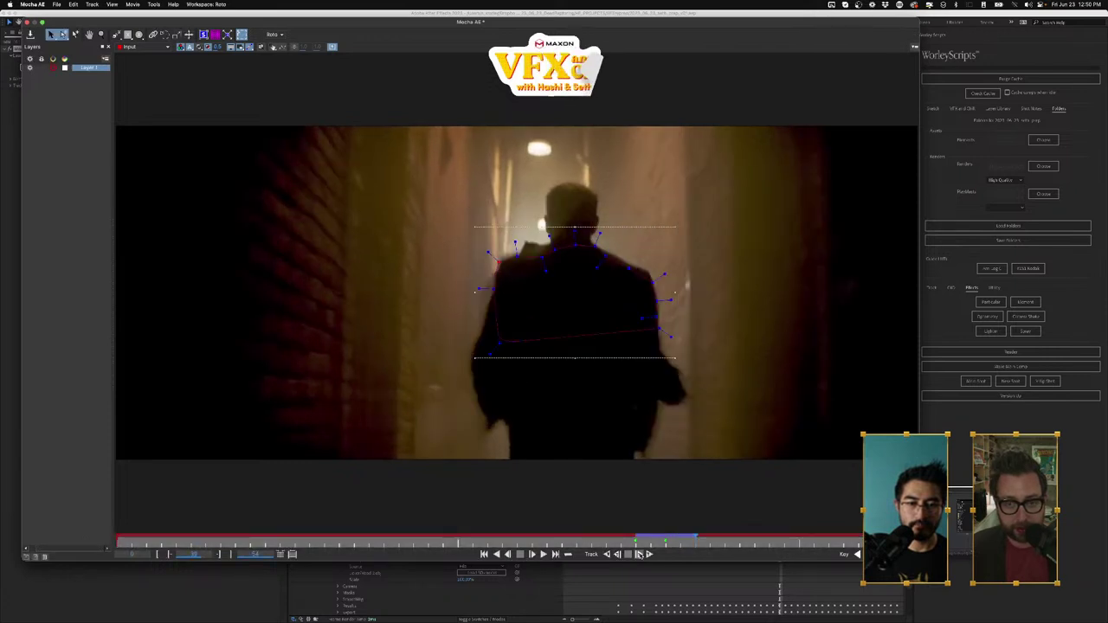
pyautogui.moveTo(516, 257)
pyautogui.mouseDown()
pyautogui.moveTo(524, 238)
pyautogui.moveTo(521, 255)
pyautogui.mouseUp()
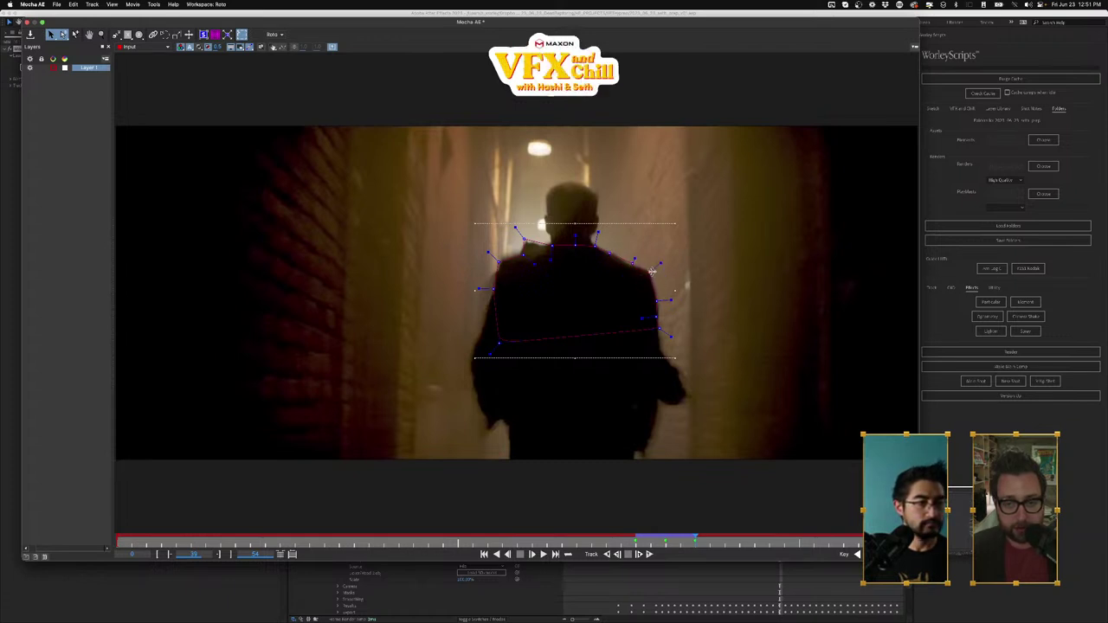
pyautogui.moveTo(500, 342); pyautogui.dragTo(479, 342)
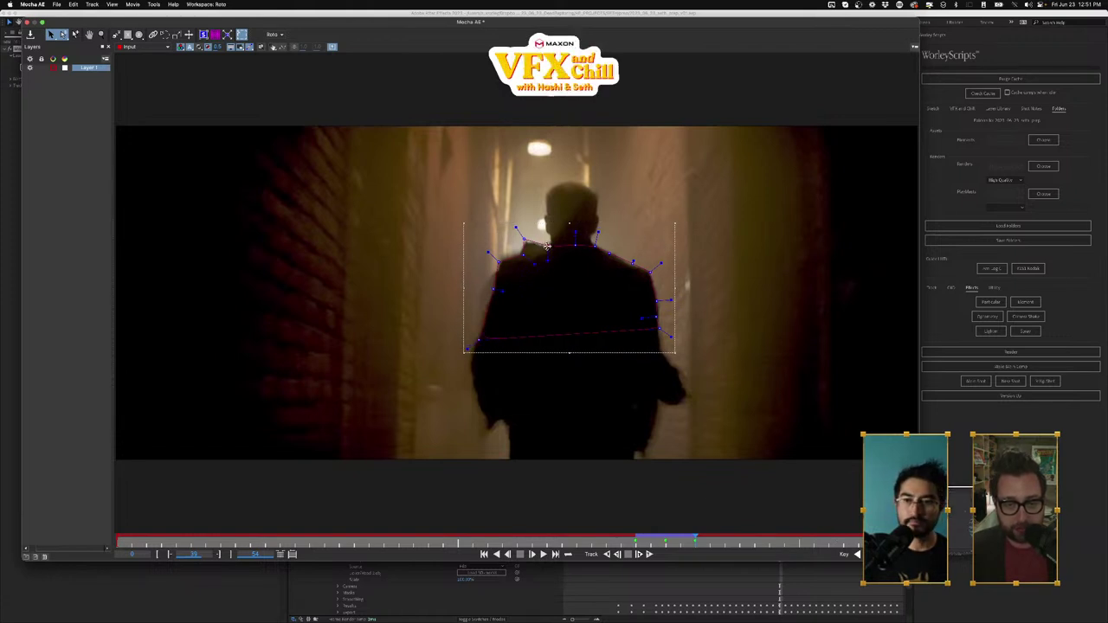
pyautogui.moveTo(526, 239); pyautogui.dragTo(526, 242)
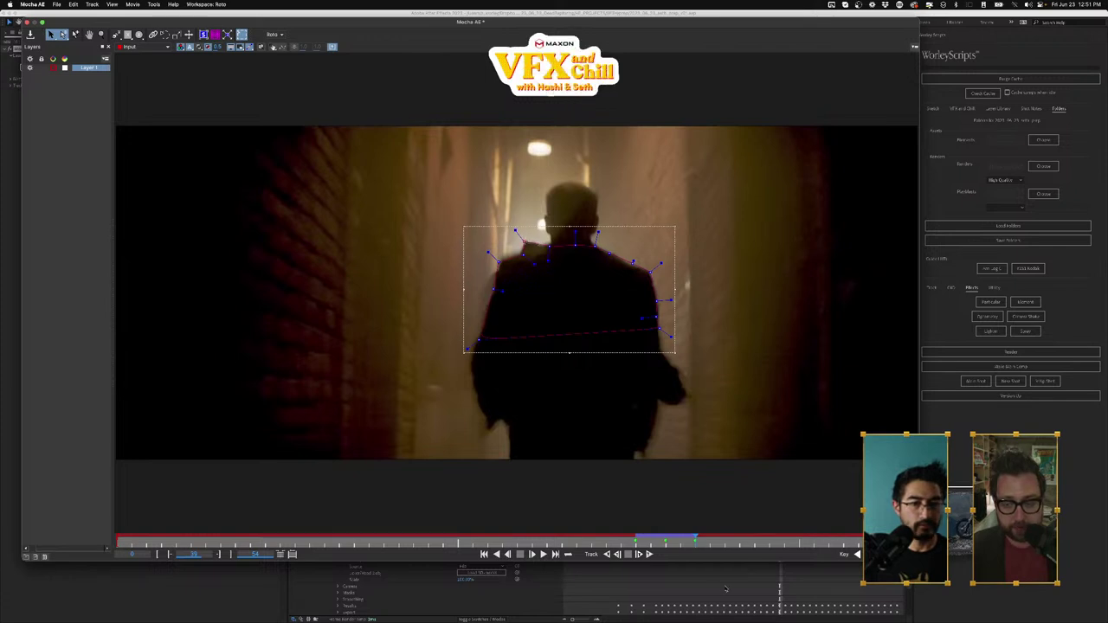
pyautogui.click(639, 555)
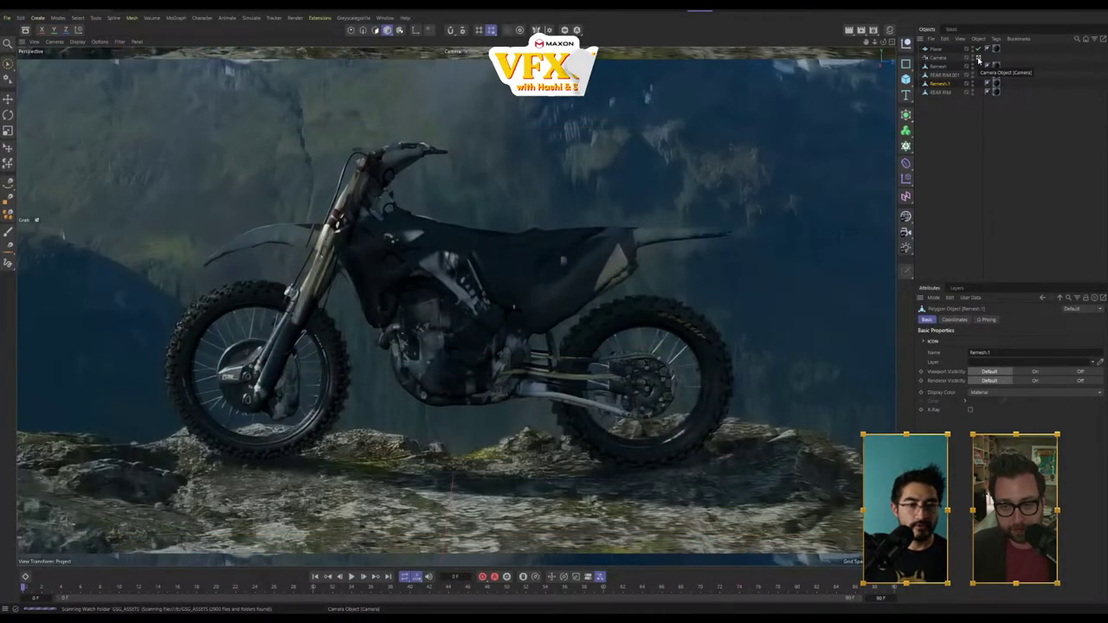
# Step: Switch to Cinema 4D, leave the scene camera's view, and orbit around the motorbike to examine the projected geometry
pyautogui.click(979, 59)
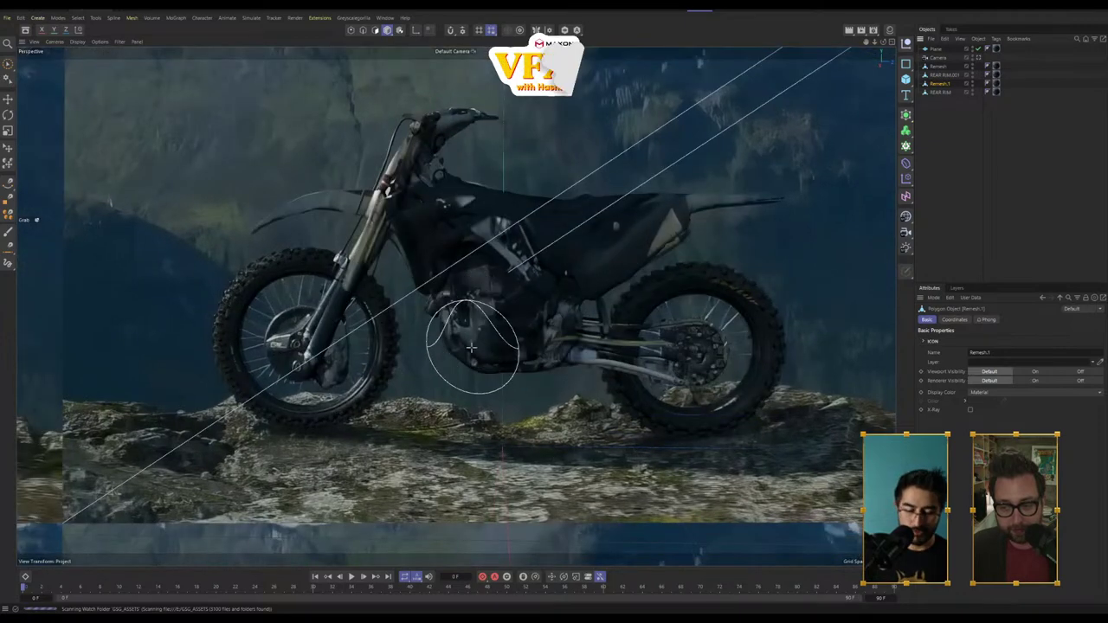
pyautogui.moveTo(475, 348)
pyautogui.keyDown('alt'); pyautogui.mouseDown()
pyautogui.moveTo(604, 362)
pyautogui.moveTo(530, 315)
pyautogui.moveTo(409, 294)
pyautogui.moveTo(335, 334)
pyautogui.moveTo(724, 346)
pyautogui.moveTo(579, 354)
pyautogui.moveTo(433, 340)
pyautogui.moveTo(506, 317)
pyautogui.moveTo(491, 314)
pyautogui.mouseUp(); pyautogui.keyUp('alt')
pyautogui.scroll(-5, 535, 324)
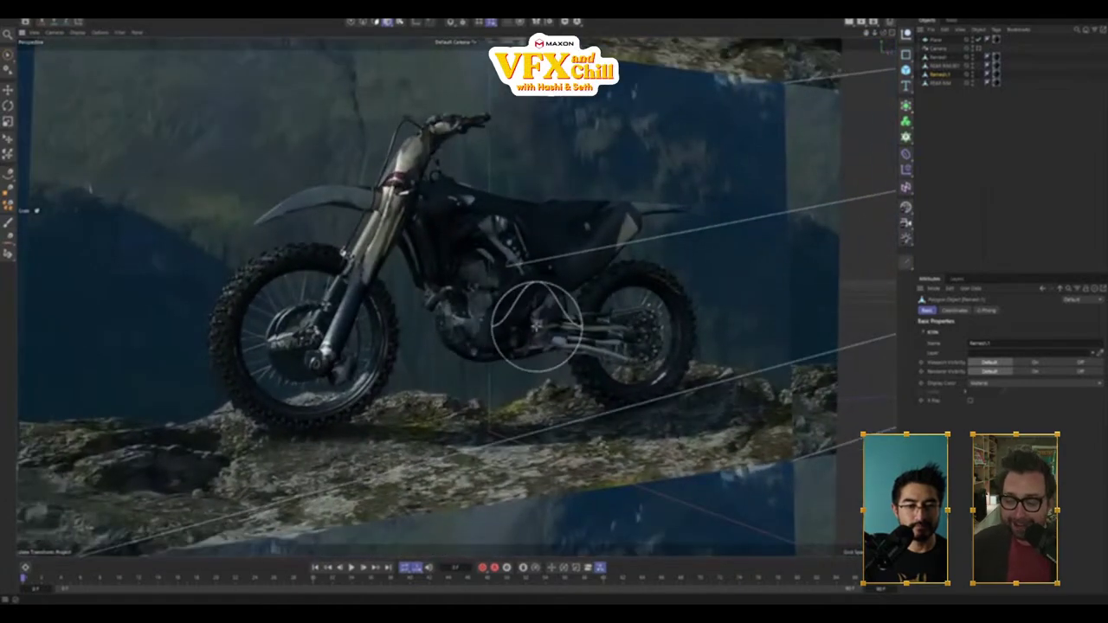
# Step: Orbit farther around the motorbike to examine how the scene camera's projection lines up with the bike and backdrop plane
pyautogui.keyDown('alt'); pyautogui.moveTo(558, 332); pyautogui.dragTo(669, 398); pyautogui.keyUp('alt')
pyautogui.keyDown('alt'); pyautogui.moveTo(606, 374); pyautogui.dragTo(645, 321); pyautogui.keyUp('alt')
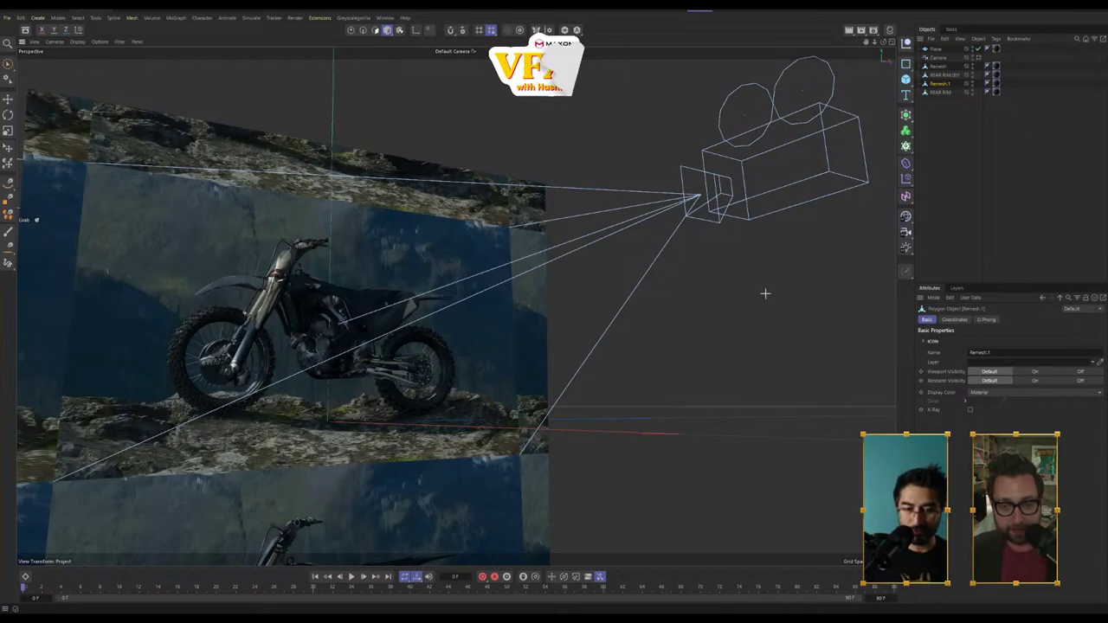
pyautogui.moveTo(754, 293)
pyautogui.keyDown('alt'); pyautogui.mouseDown()
pyautogui.moveTo(725, 302)
pyautogui.moveTo(751, 302)
pyautogui.mouseUp(); pyautogui.keyUp('alt')
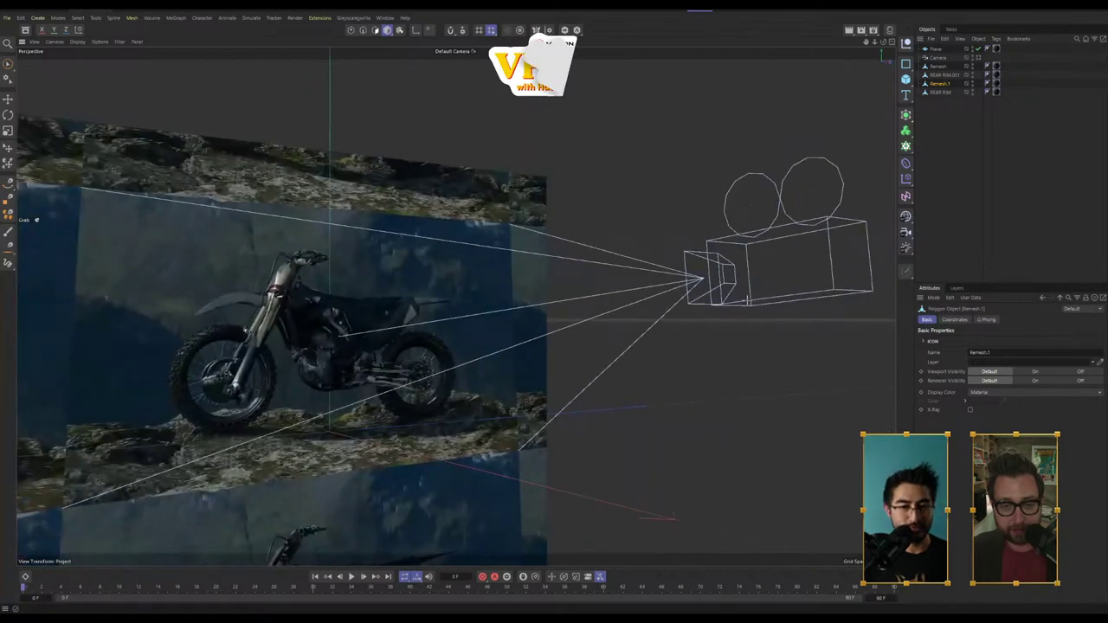
pyautogui.keyDown('alt'); pyautogui.moveTo(613, 364); pyautogui.dragTo(737, 349); pyautogui.keyUp('alt')
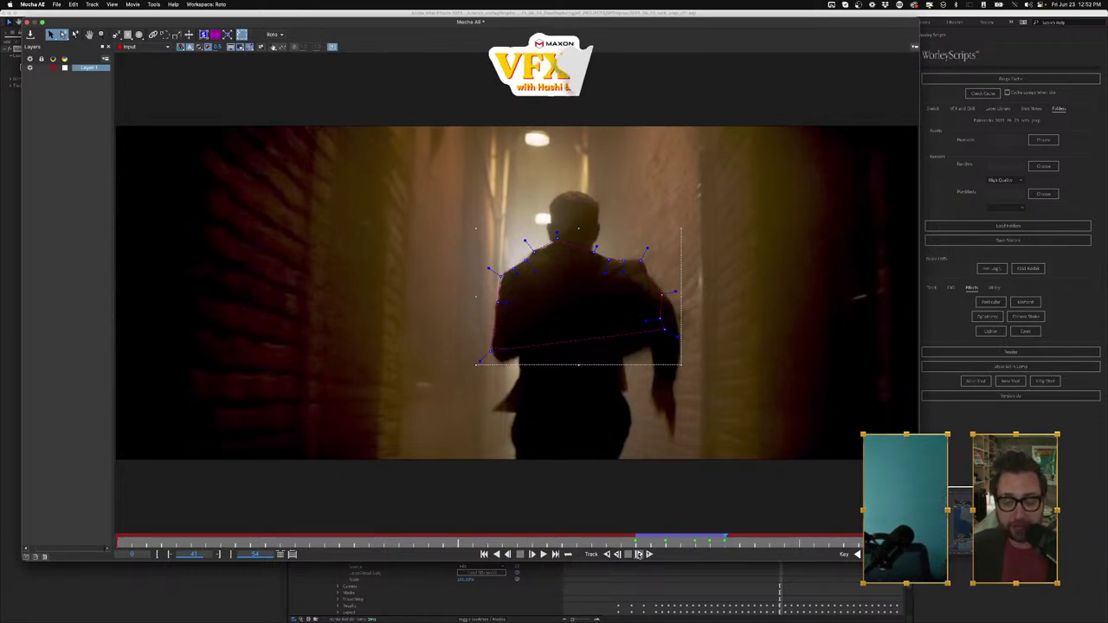
# Step: Return to Mocha AE and track Layer 1 to frame 44, refitting the shoulder and collar spline points at frames 42, 43 and 44
pyautogui.click(639, 554)
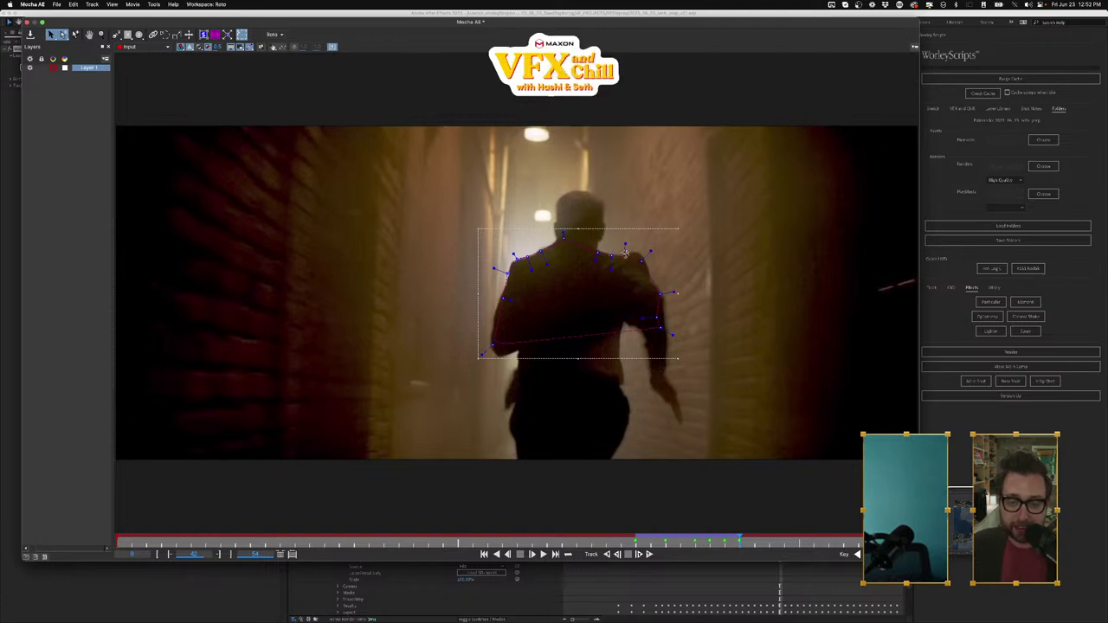
pyautogui.click(640, 252)
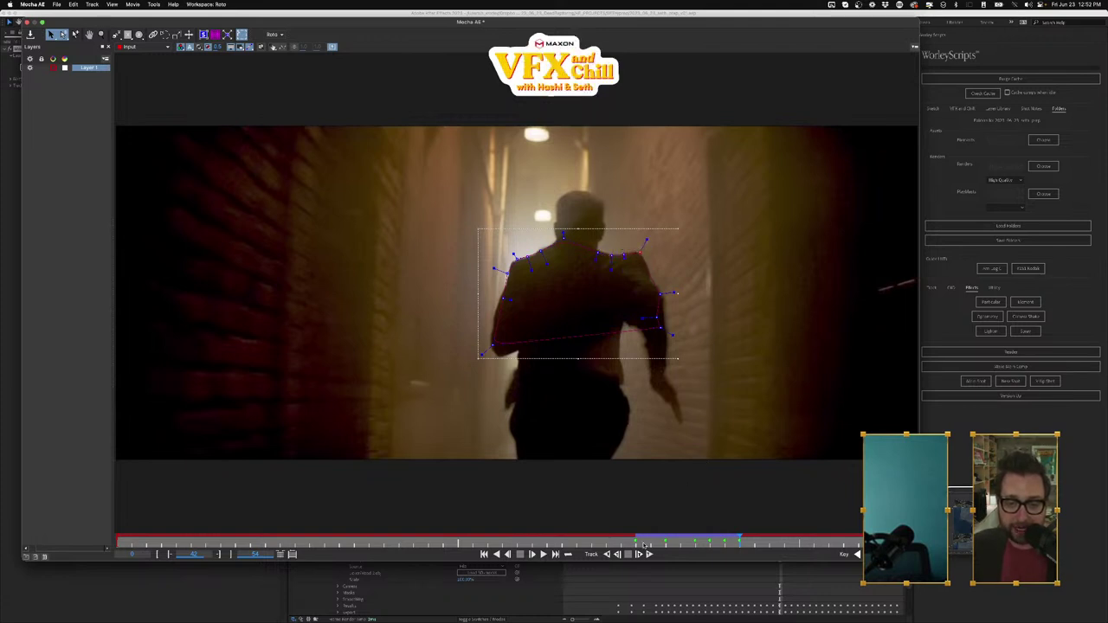
pyautogui.click(638, 554)
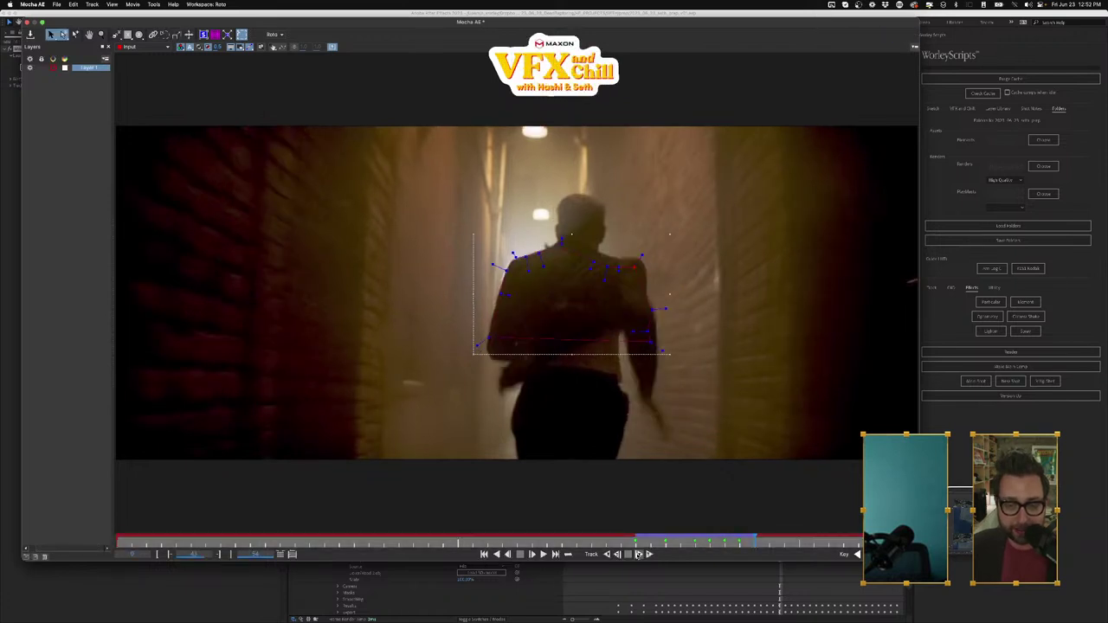
pyautogui.moveTo(593, 263); pyautogui.dragTo(562, 239)
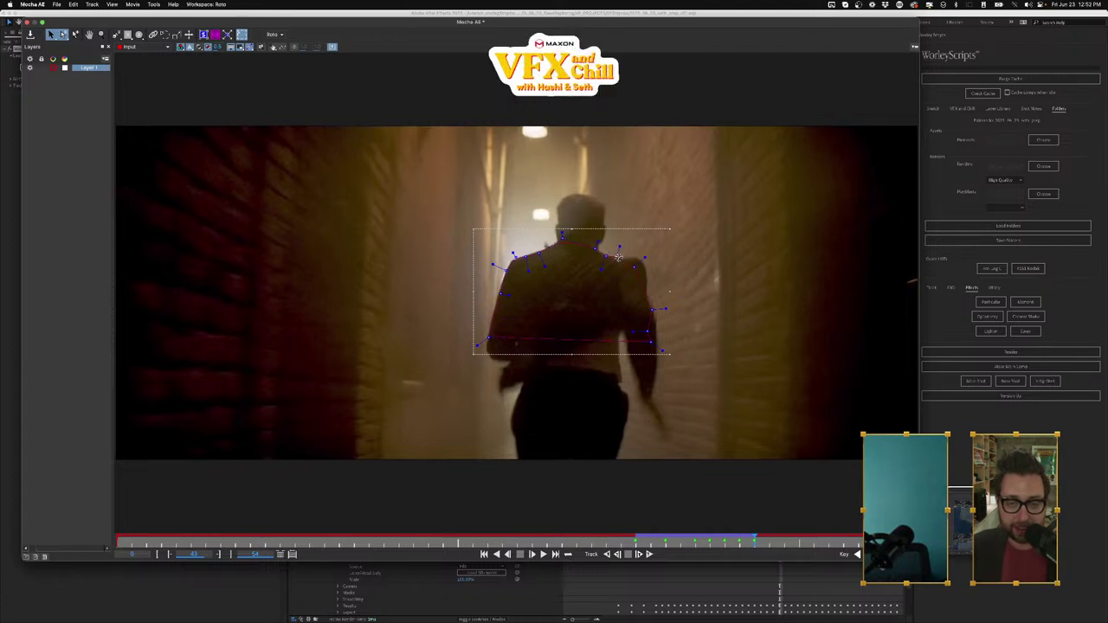
pyautogui.moveTo(635, 267); pyautogui.dragTo(650, 257)
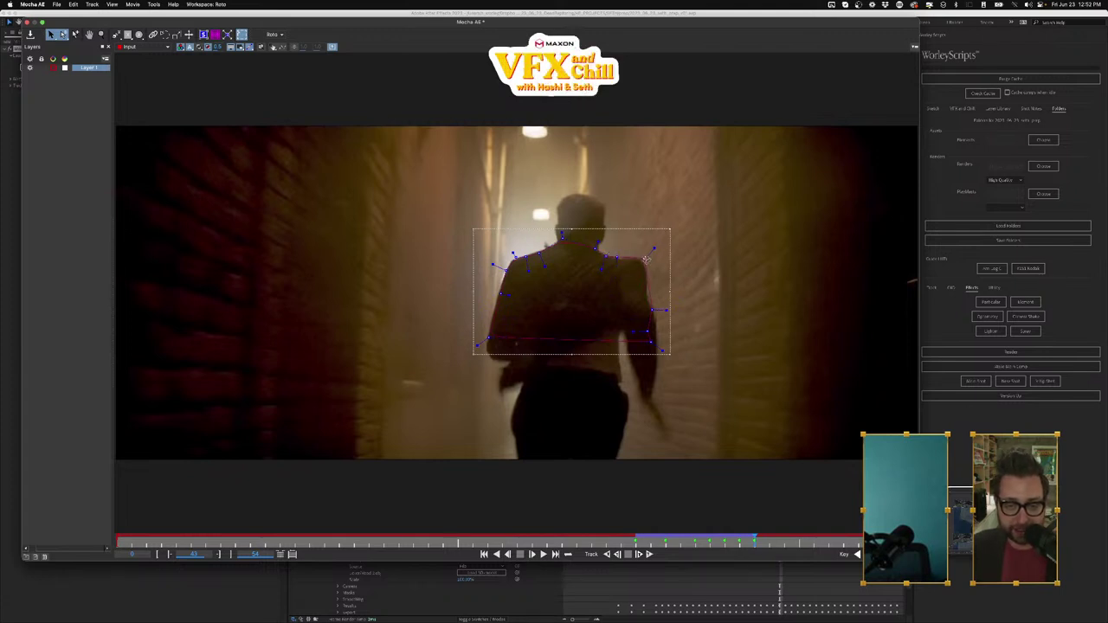
pyautogui.click(638, 555)
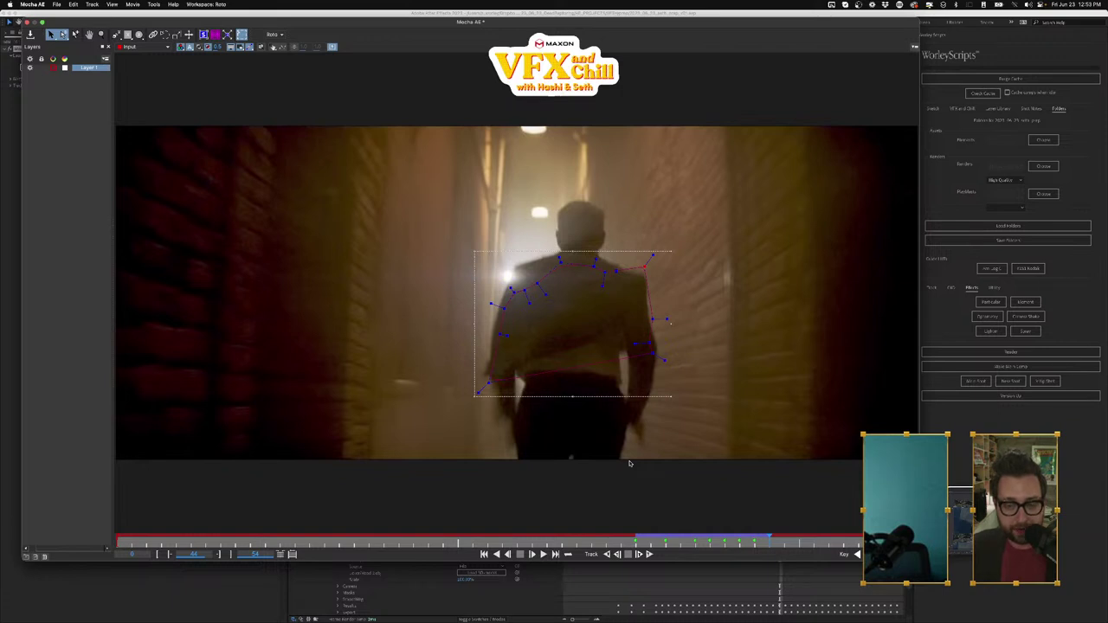
pyautogui.moveTo(561, 260); pyautogui.dragTo(568, 234)
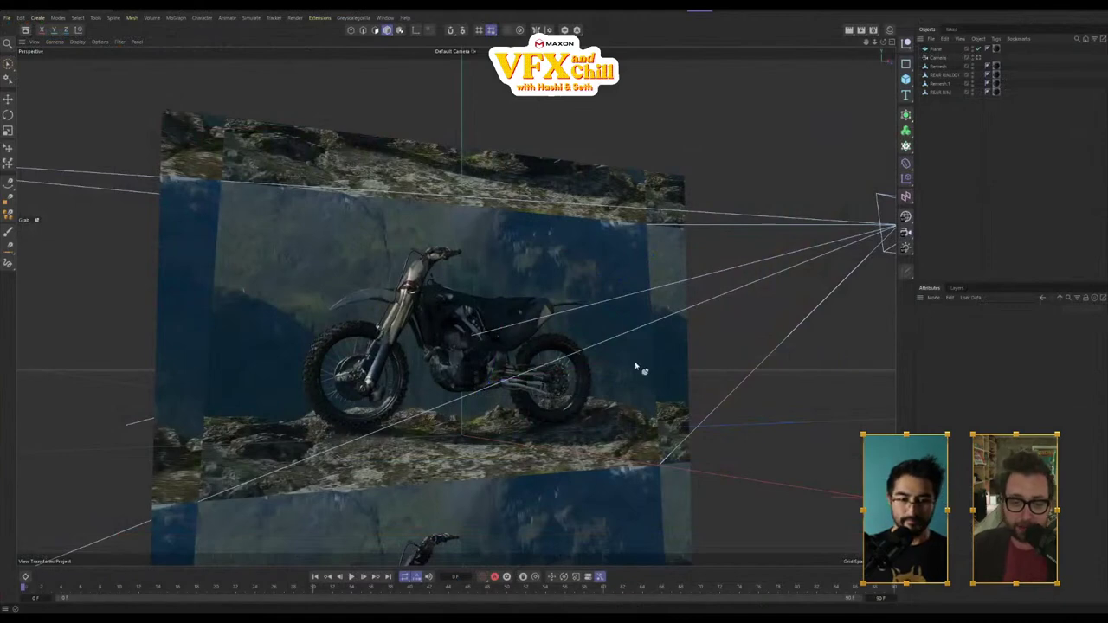
# Step: Switch to Cinema 4D, turn off the Plane backdrop, and orbit around the motorbike to examine the projected texture on its geometry
pyautogui.keyDown('alt'); pyautogui.moveTo(635, 366); pyautogui.dragTo(572, 411); pyautogui.keyUp('alt')
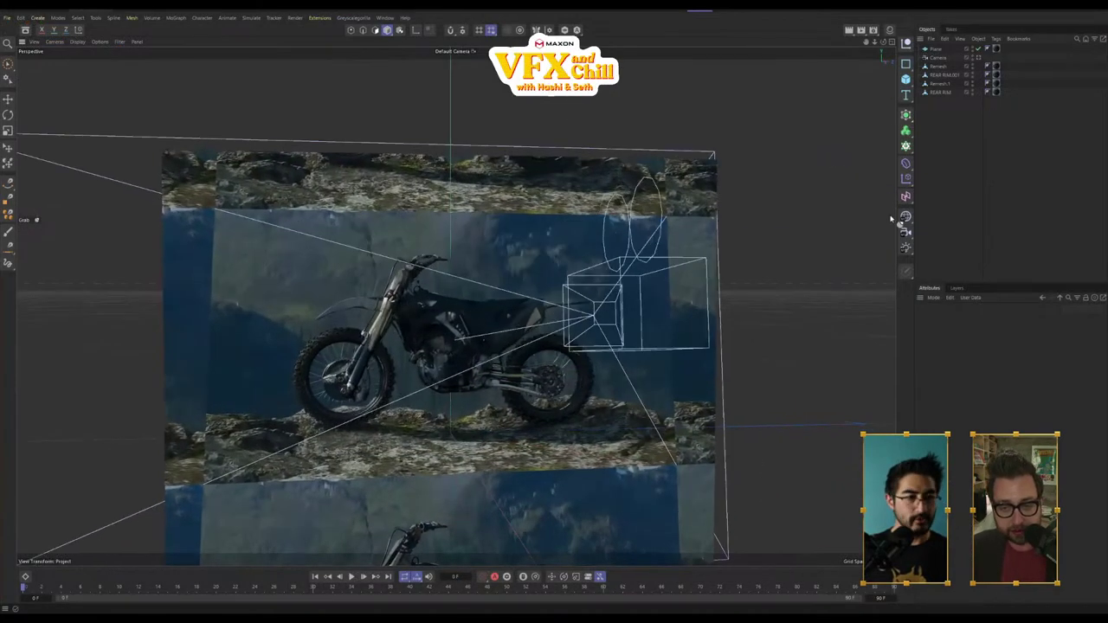
pyautogui.click(971, 49)
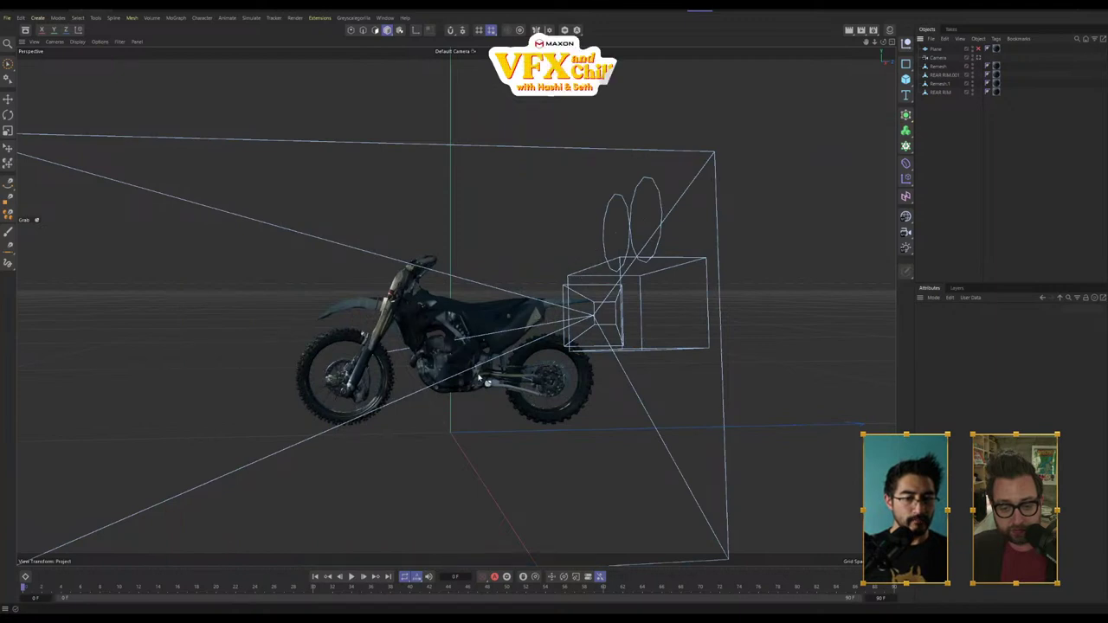
pyautogui.keyDown('alt'); pyautogui.moveTo(477, 397); pyautogui.dragTo(826, 165); pyautogui.keyUp('alt')
pyautogui.click(943, 75)
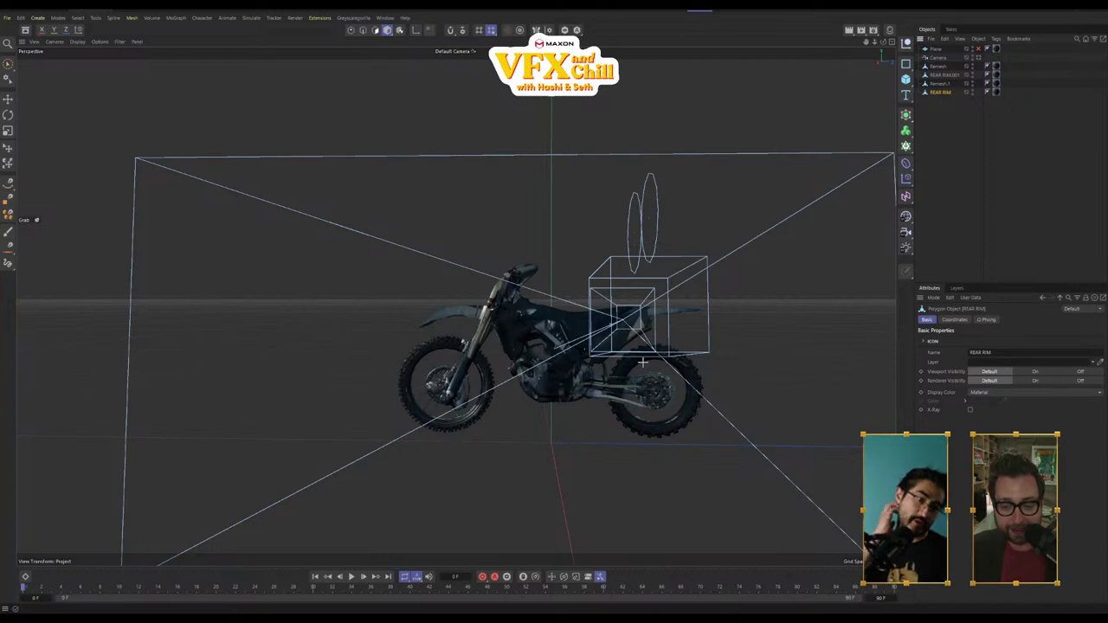
pyautogui.moveTo(584, 365)
pyautogui.keyDown('alt'); pyautogui.mouseDown()
pyautogui.moveTo(645, 367)
pyautogui.moveTo(584, 354)
pyautogui.mouseUp(); pyautogui.keyUp('alt')
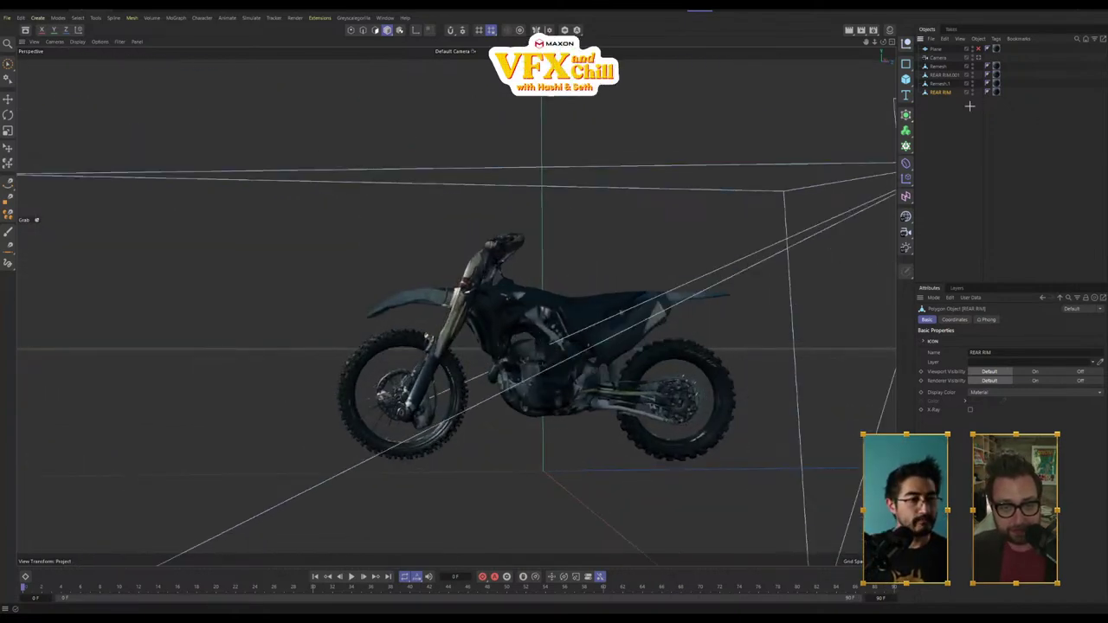
# Step: Show the scene's materials and open the bitmap shader in the Mat material's color channel
pyautogui.click(936, 49)
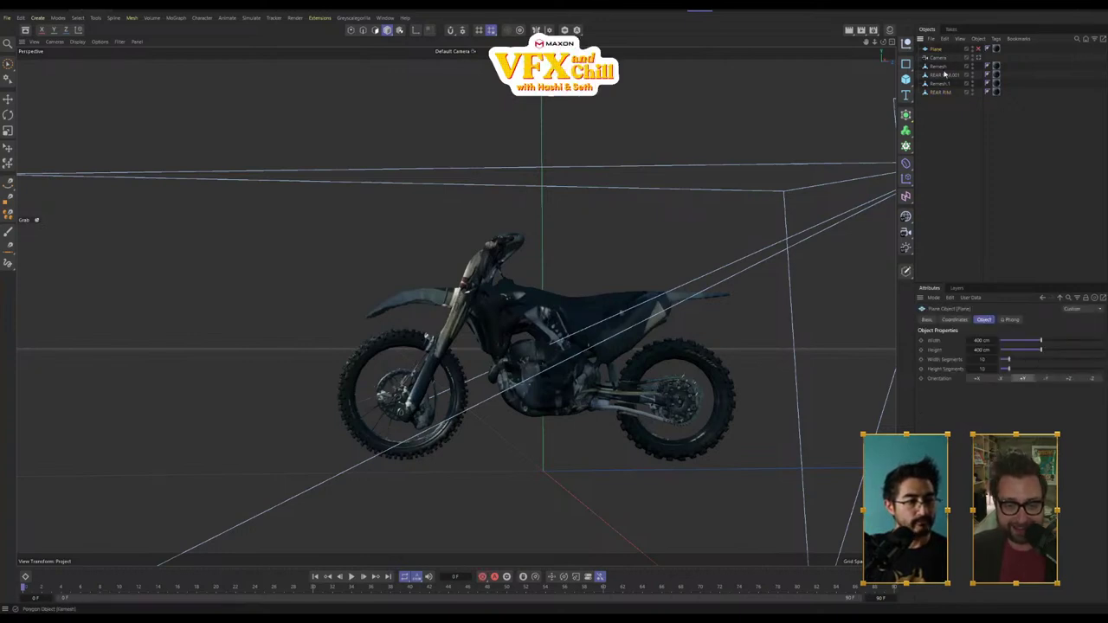
pyautogui.click(890, 32)
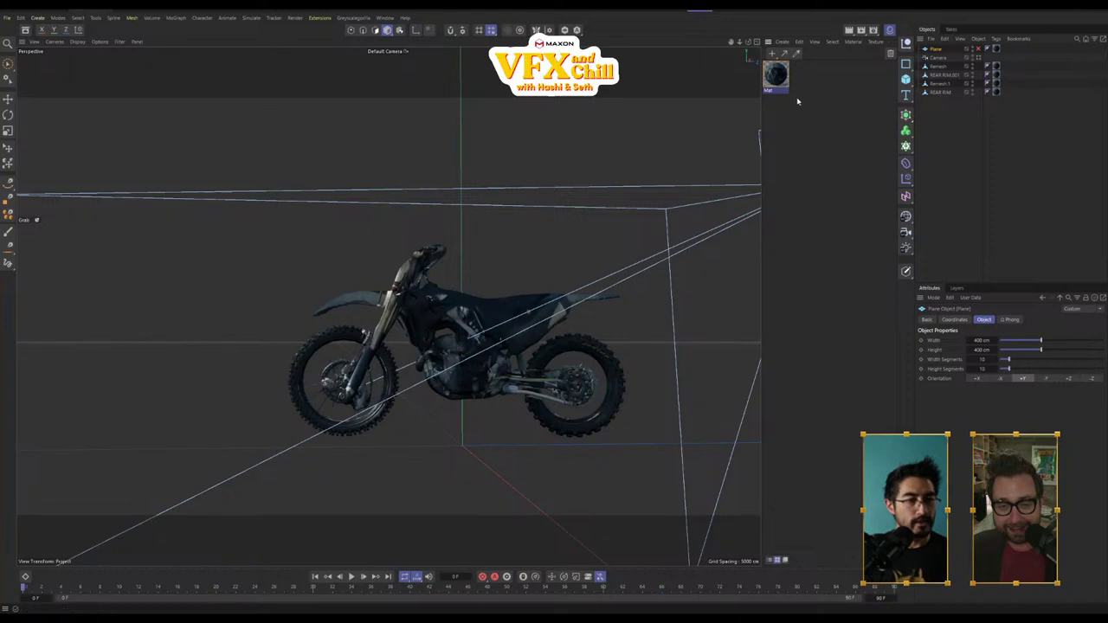
pyautogui.click(799, 119)
pyautogui.keyDown('alt'); pyautogui.moveTo(596, 351); pyautogui.dragTo(536, 329, button='middle'); pyautogui.keyUp('alt')
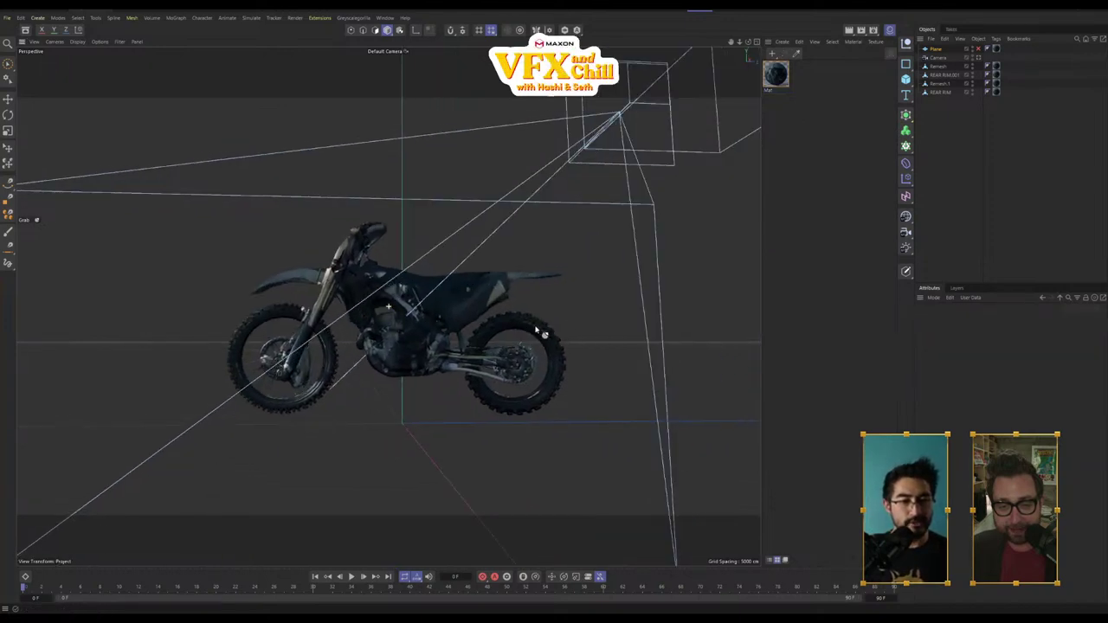
pyautogui.keyDown('alt'); pyautogui.moveTo(544, 334); pyautogui.dragTo(603, 331); pyautogui.keyUp('alt')
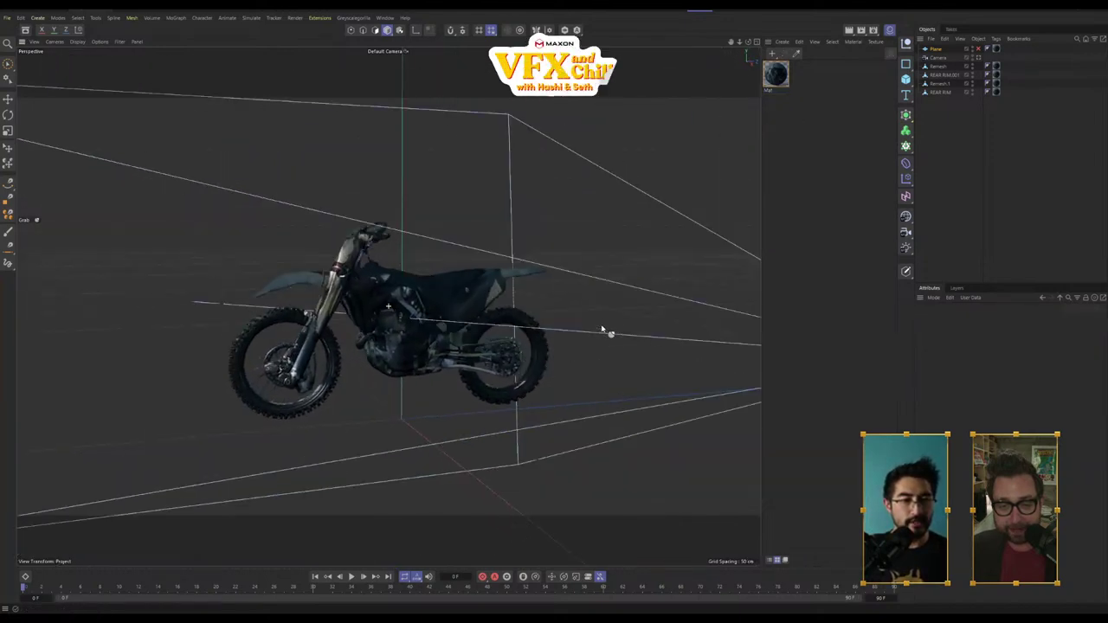
pyautogui.click(782, 75)
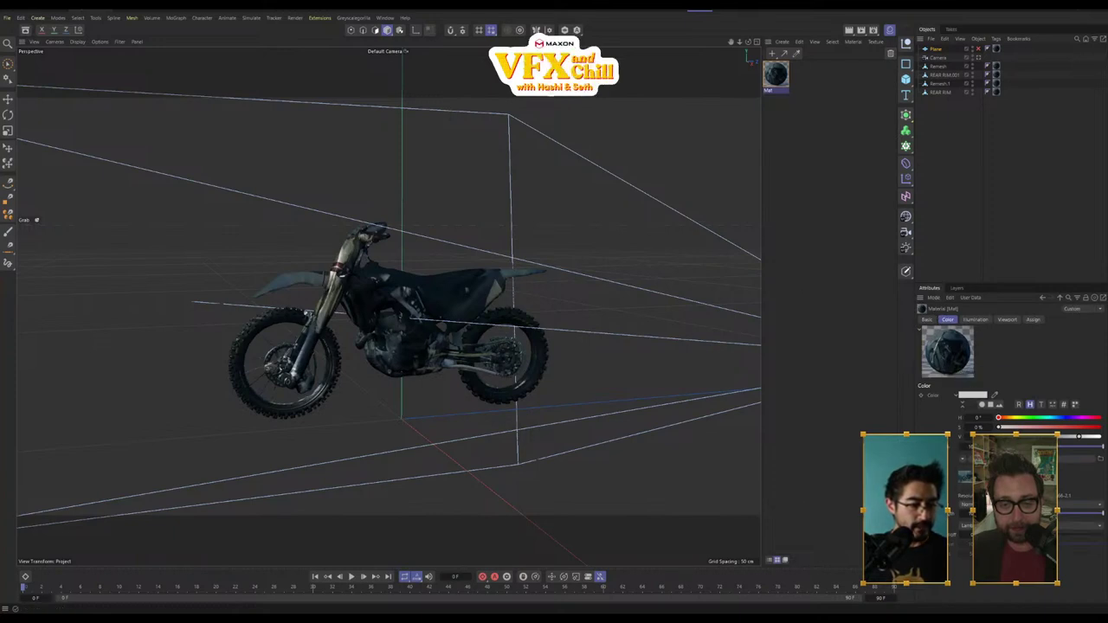
pyautogui.click(1063, 461)
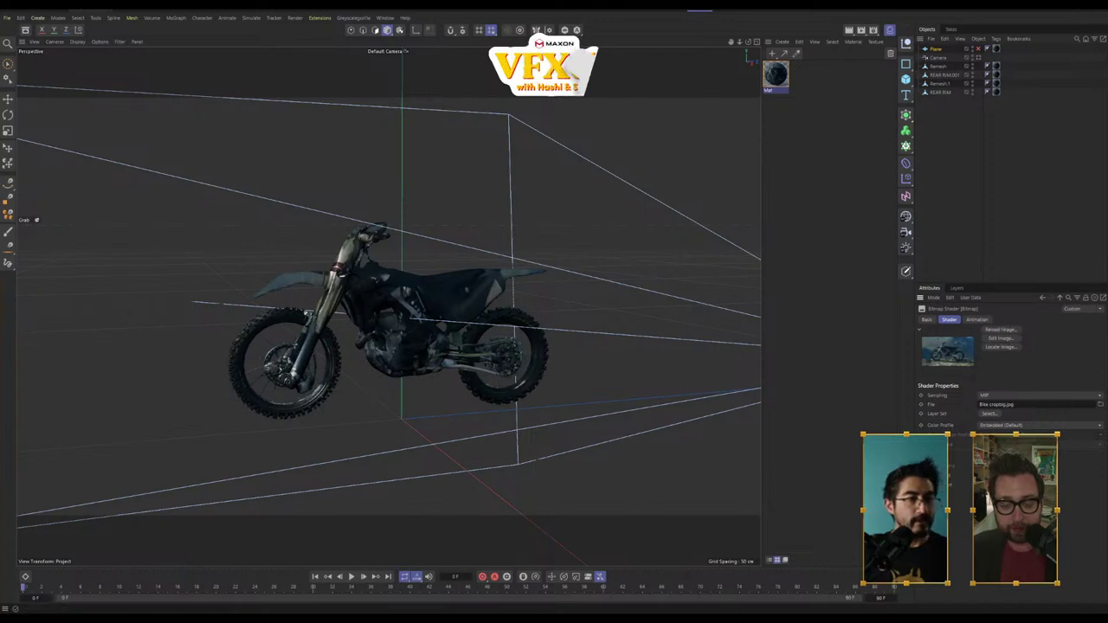
# Step: Locate the shader's Bike cropbig.jpg on disk, view the image at full size, and close the viewer and folder
pyautogui.click(1001, 346)
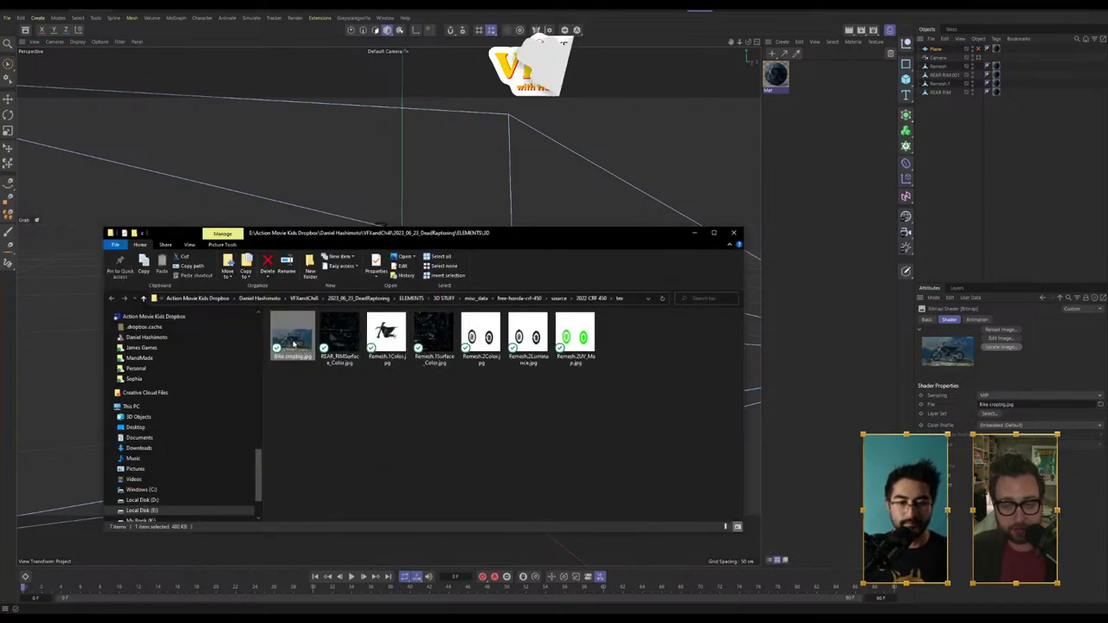
pyautogui.doubleClick(295, 340)
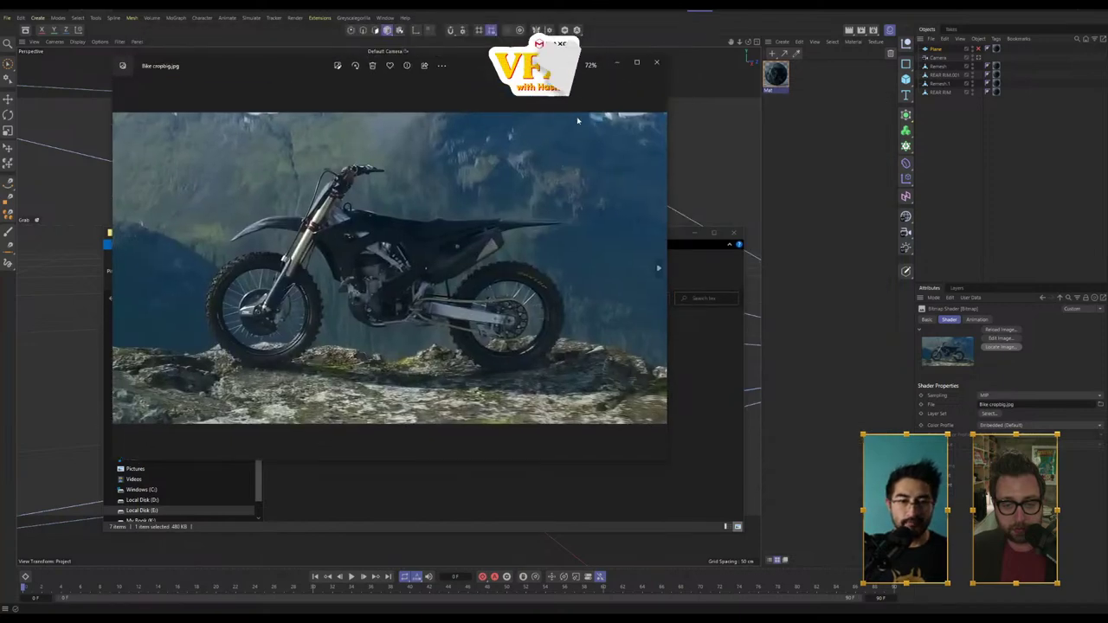
pyautogui.click(660, 64)
pyautogui.moveTo(592, 241); pyautogui.dragTo(594, 193)
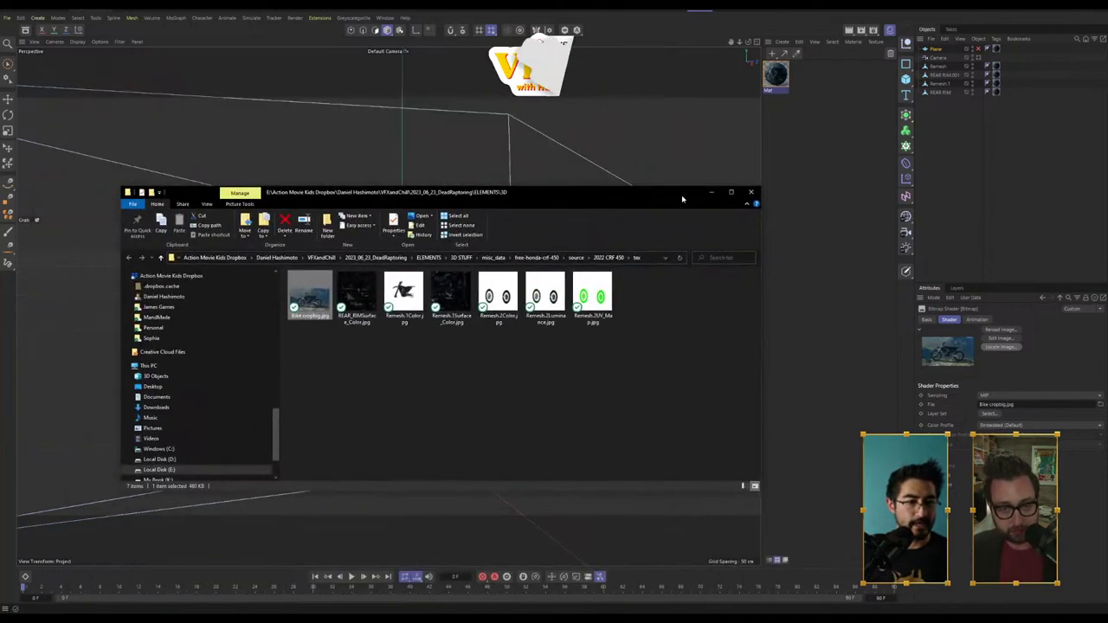
pyautogui.click(744, 185)
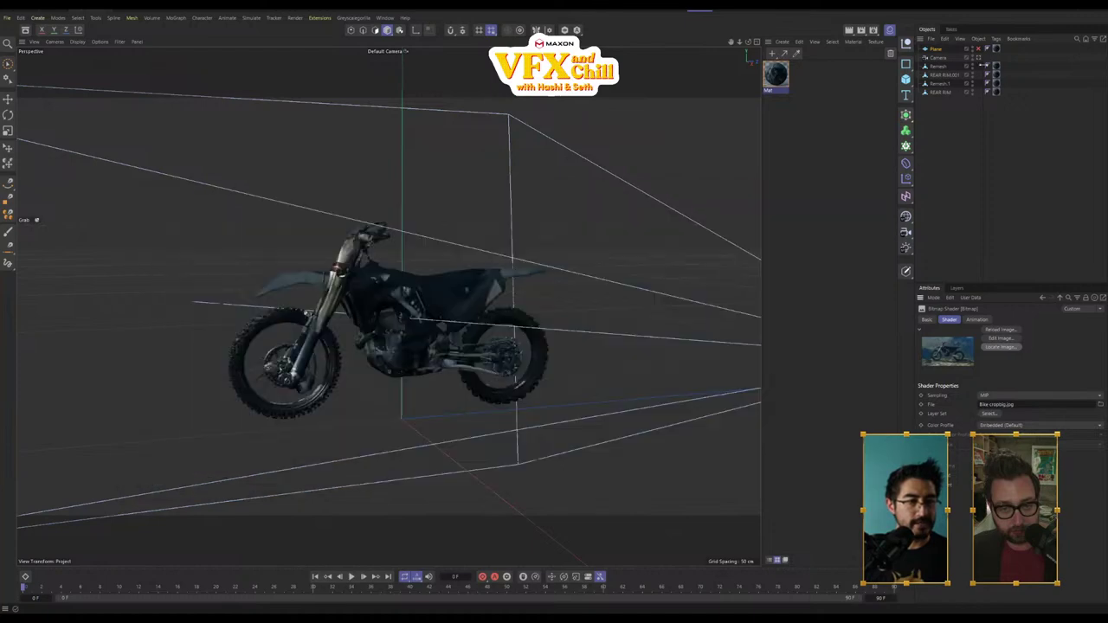
# Step: Turn the Plane back on and delete the material tags from the Plane and all four motorbike objects
pyautogui.click(937, 50)
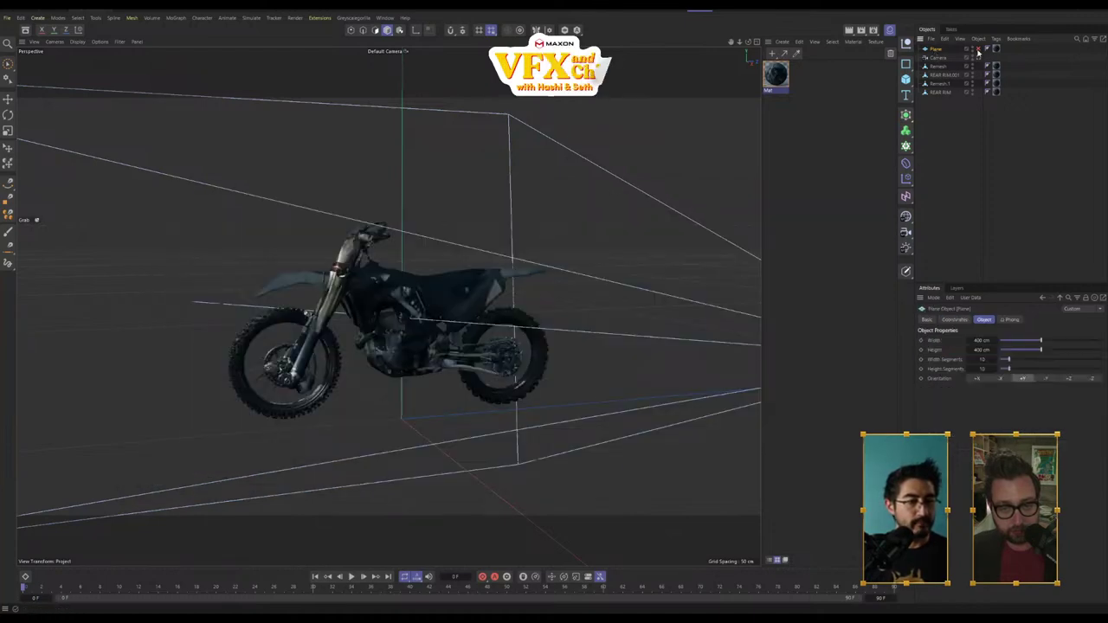
pyautogui.click(979, 50)
pyautogui.click(997, 50)
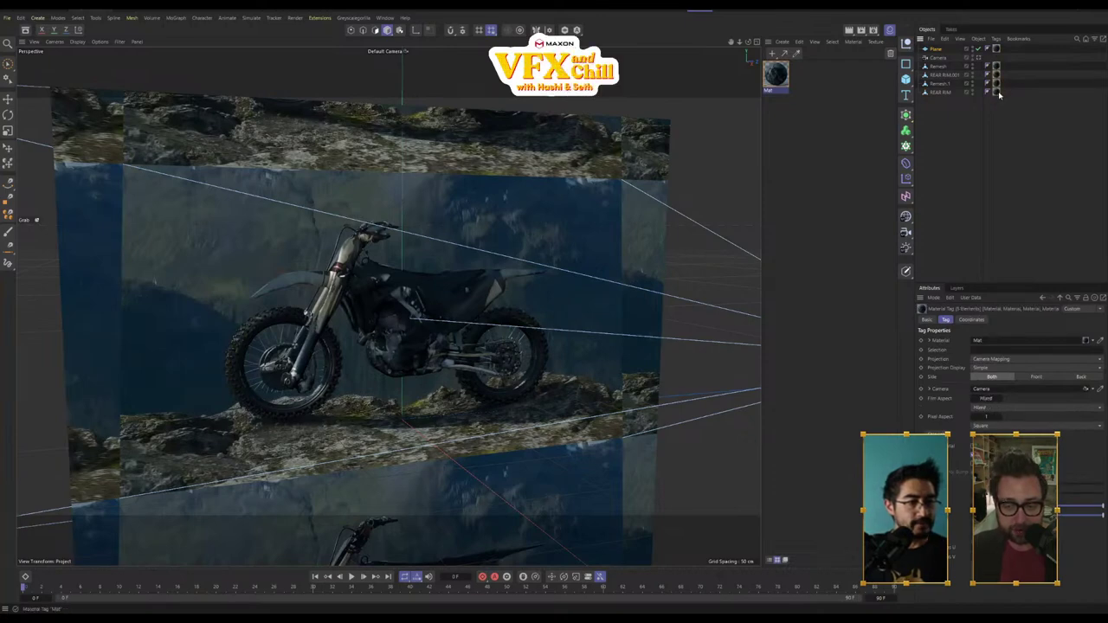
pyautogui.press('Delete')
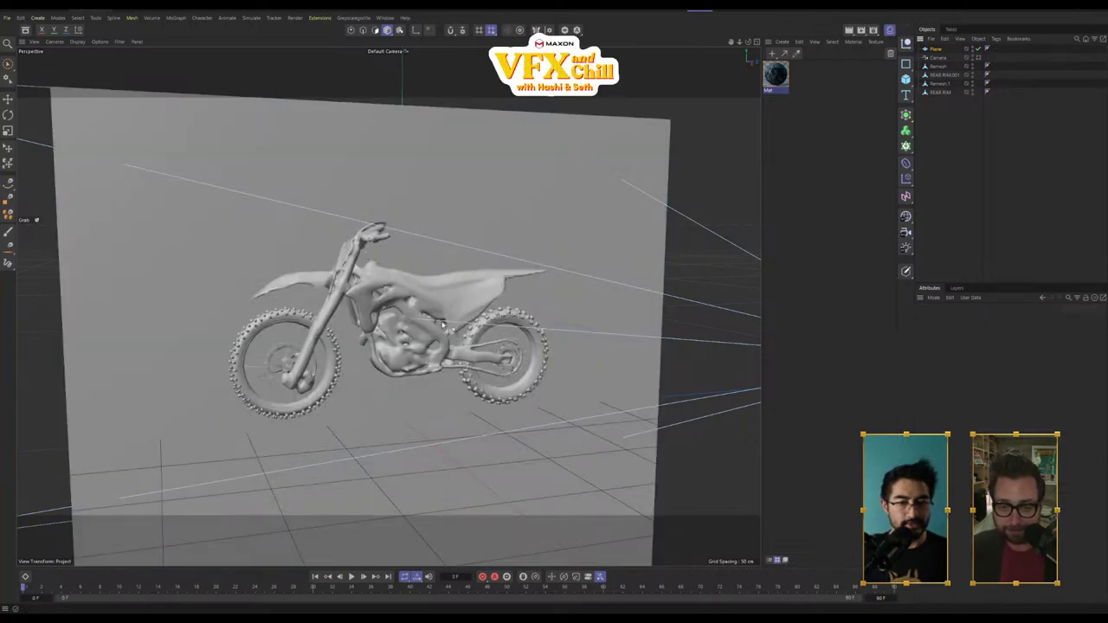
# Step: Look through the scene camera and apply the Mat material to the Plane and the Remesh object
pyautogui.click(979, 58)
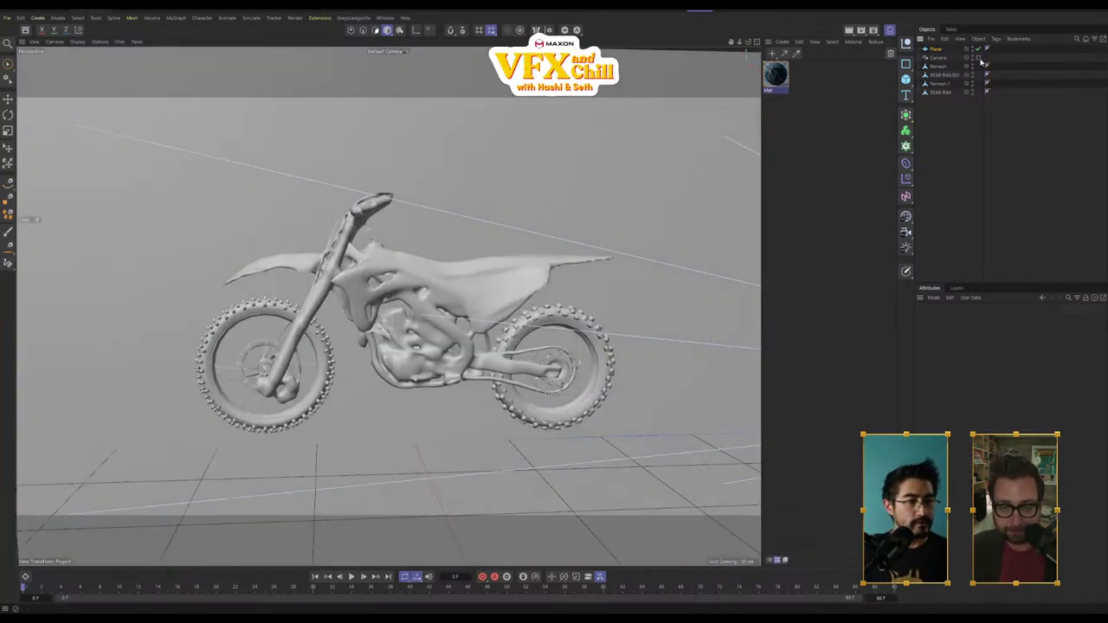
pyautogui.click(949, 58)
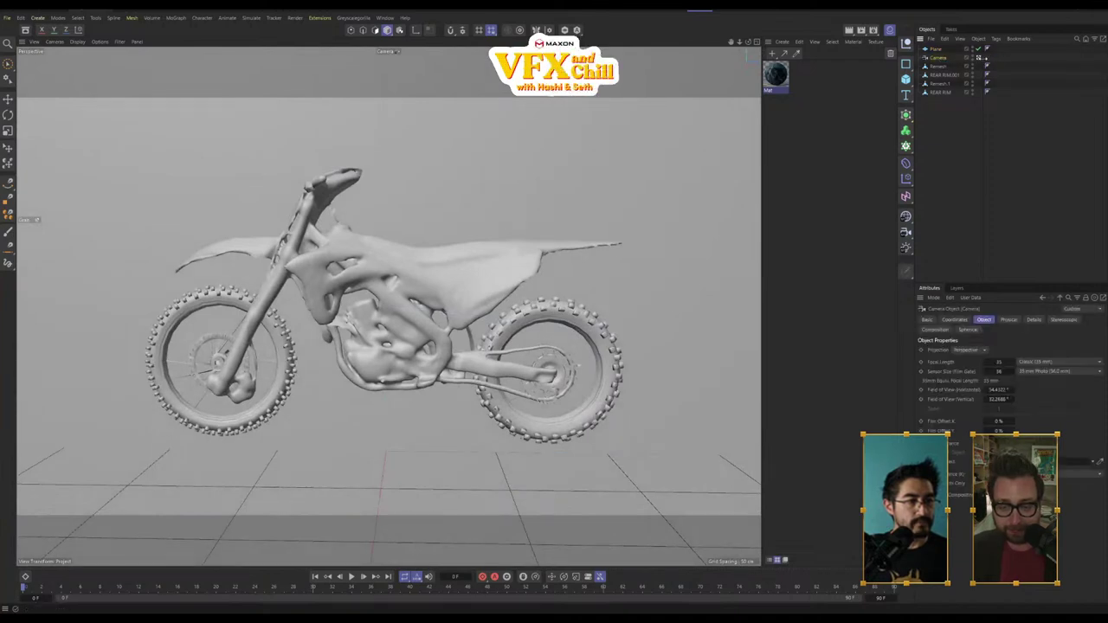
pyautogui.click(778, 76)
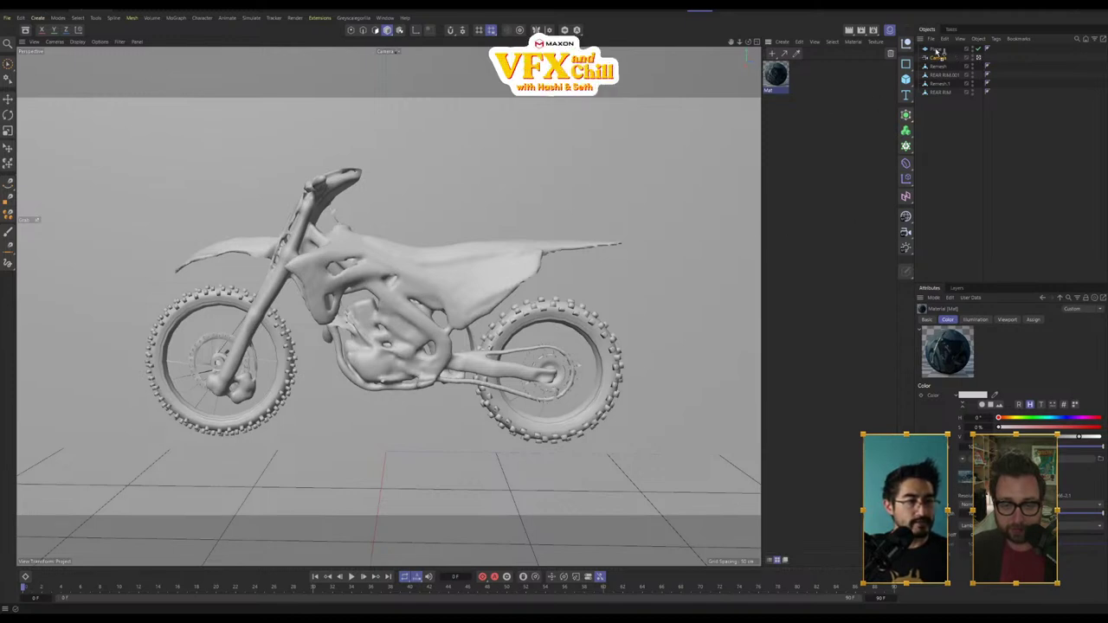
pyautogui.moveTo(937, 51); pyautogui.dragTo(937, 49)
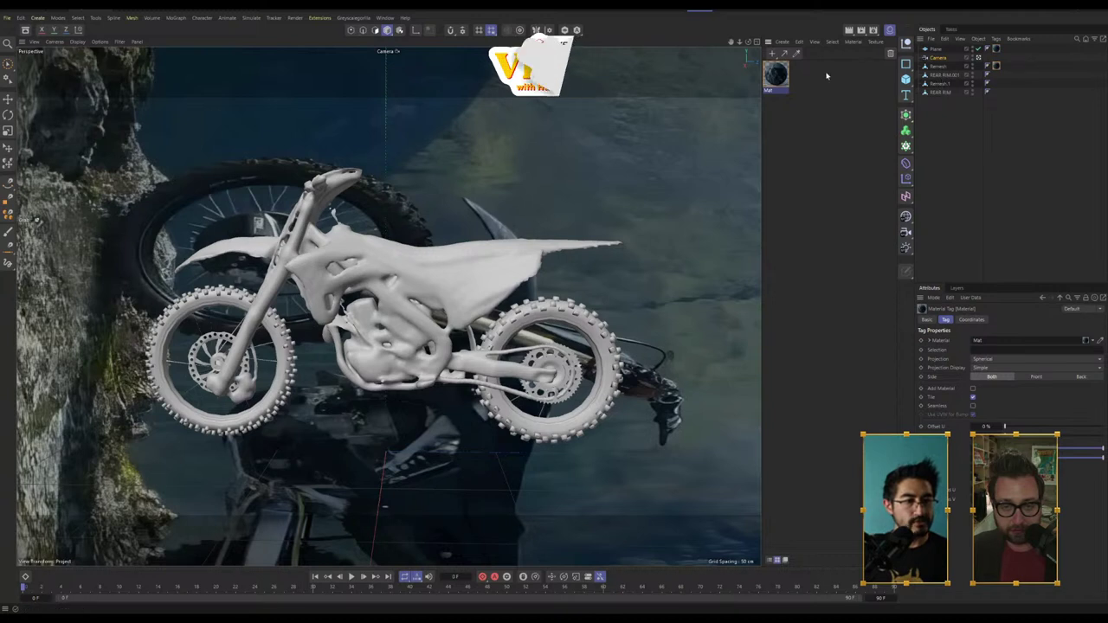
# Step: Delete the Remesh and REAR RIM.001 objects from the scene
pyautogui.click(938, 69)
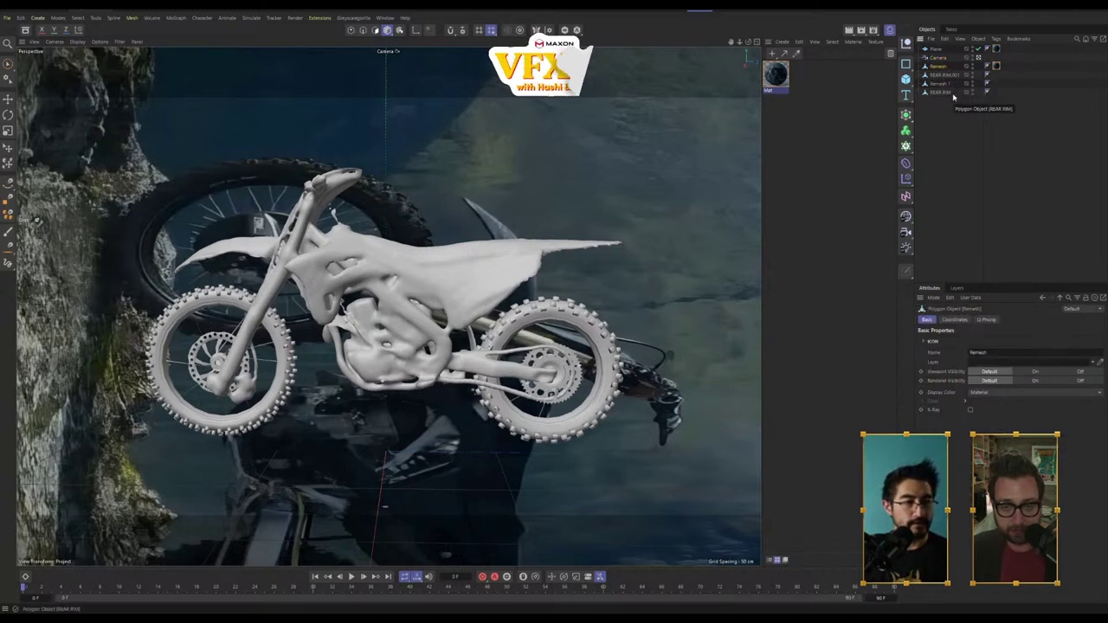
pyautogui.press('Delete')
pyautogui.click(943, 67)
pyautogui.press('Delete')
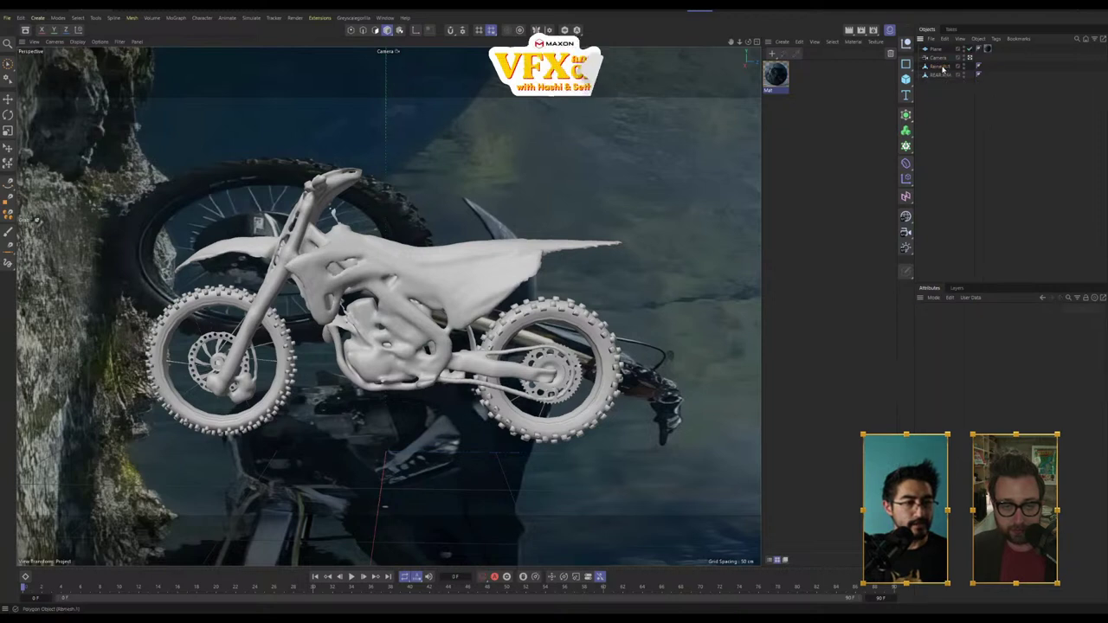
# Step: Apply the Mat material to the Remesh.1 and REAR RIM objects
pyautogui.click(943, 67)
pyautogui.click(943, 78)
pyautogui.moveTo(775, 75); pyautogui.dragTo(940, 73)
pyautogui.moveTo(783, 76); pyautogui.dragTo(943, 74)
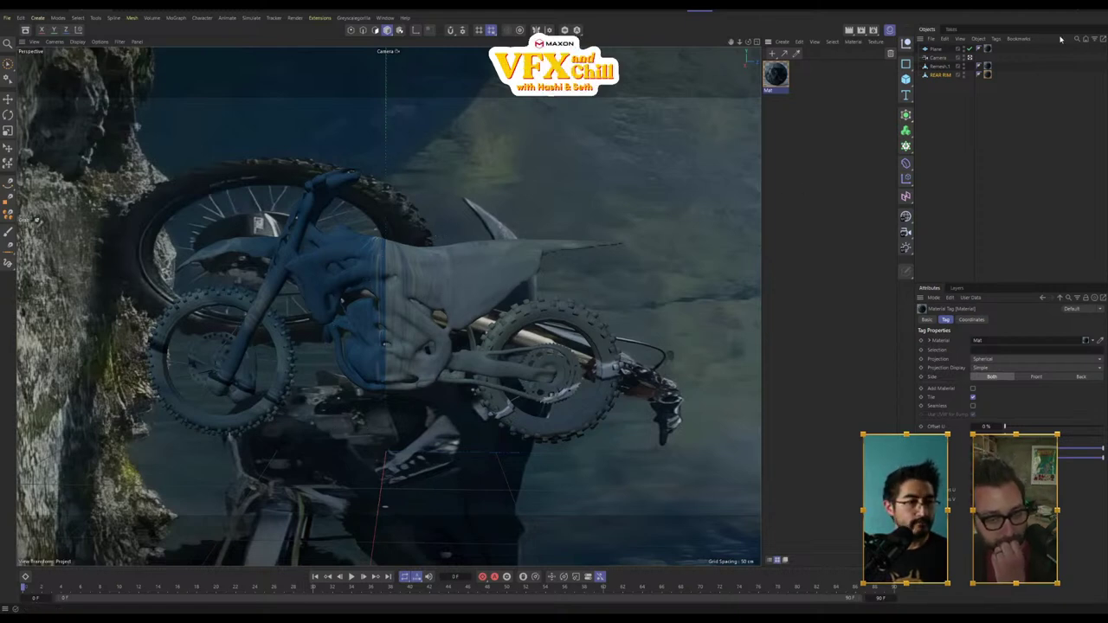
# Step: Set the Plane's material tag to Camera Mapping projection from the scene Camera with the HDTV (16:9) film aspect
pyautogui.click(989, 49)
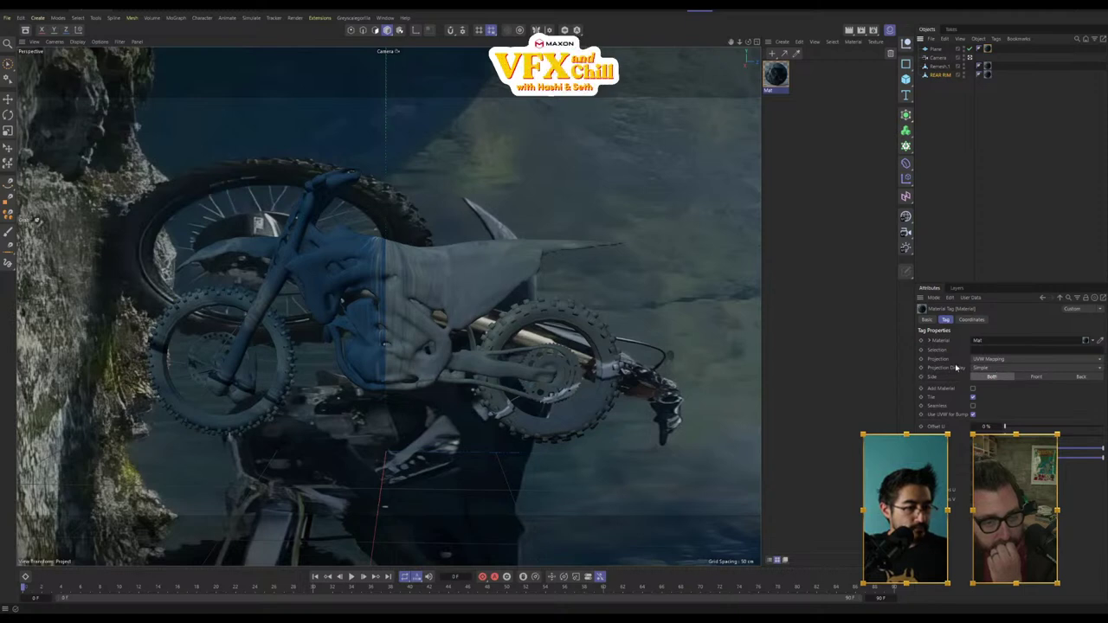
pyautogui.click(992, 359)
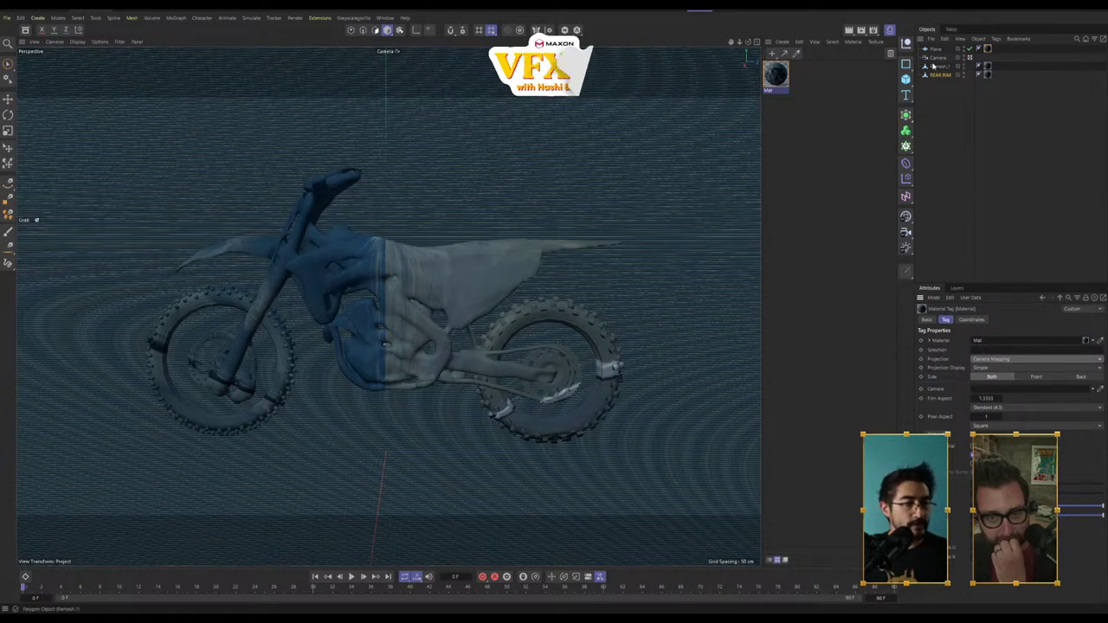
pyautogui.moveTo(1016, 150); pyautogui.dragTo(979, 394)
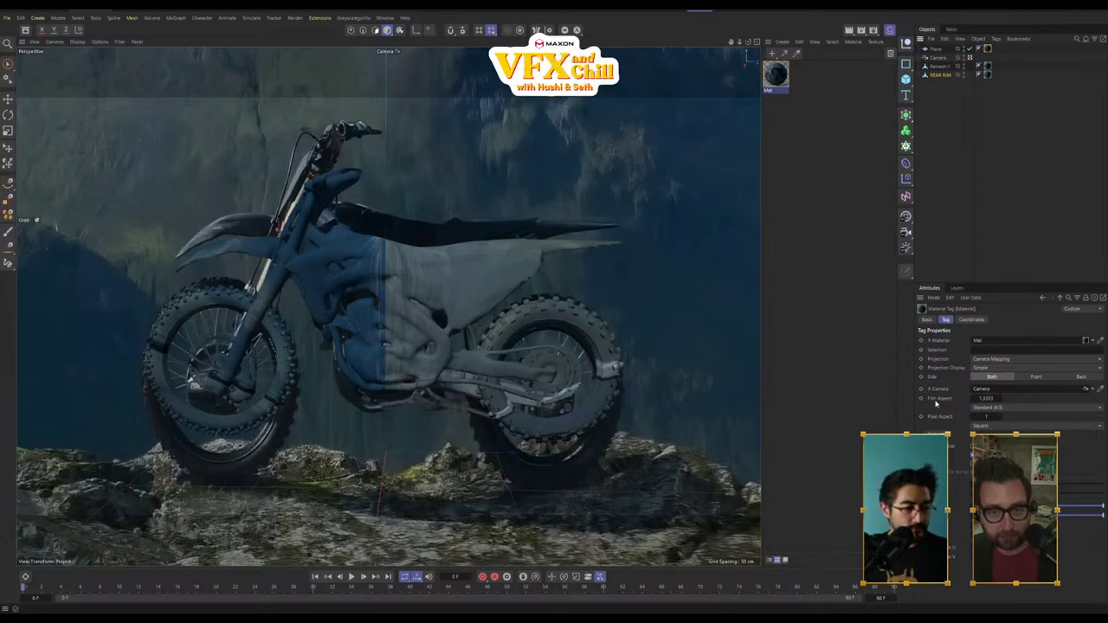
pyautogui.click(1028, 408)
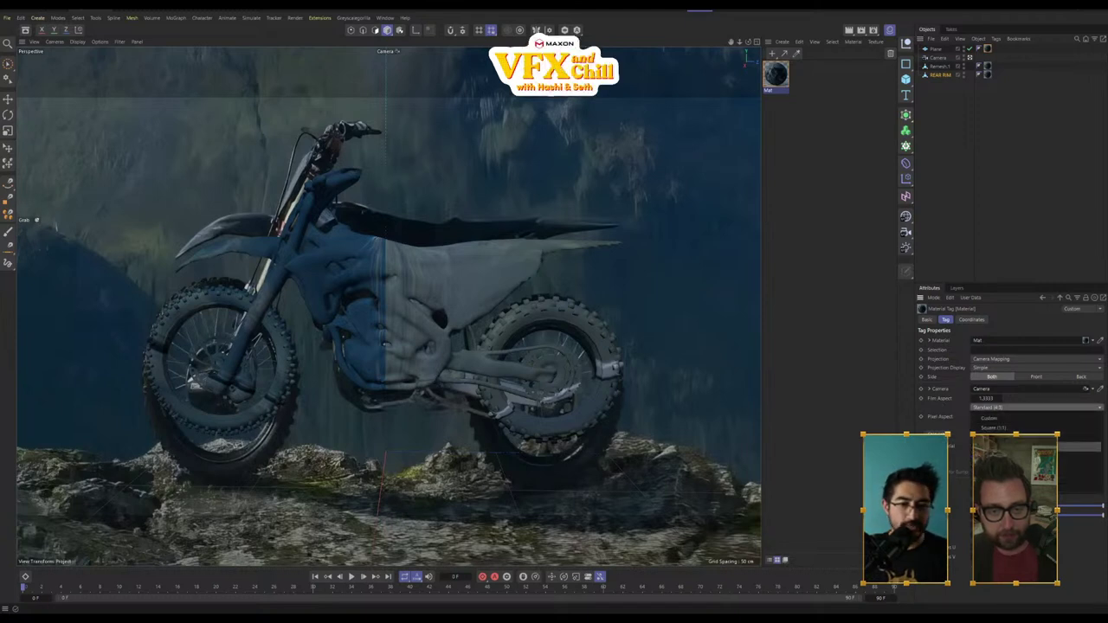
pyautogui.click(1078, 447)
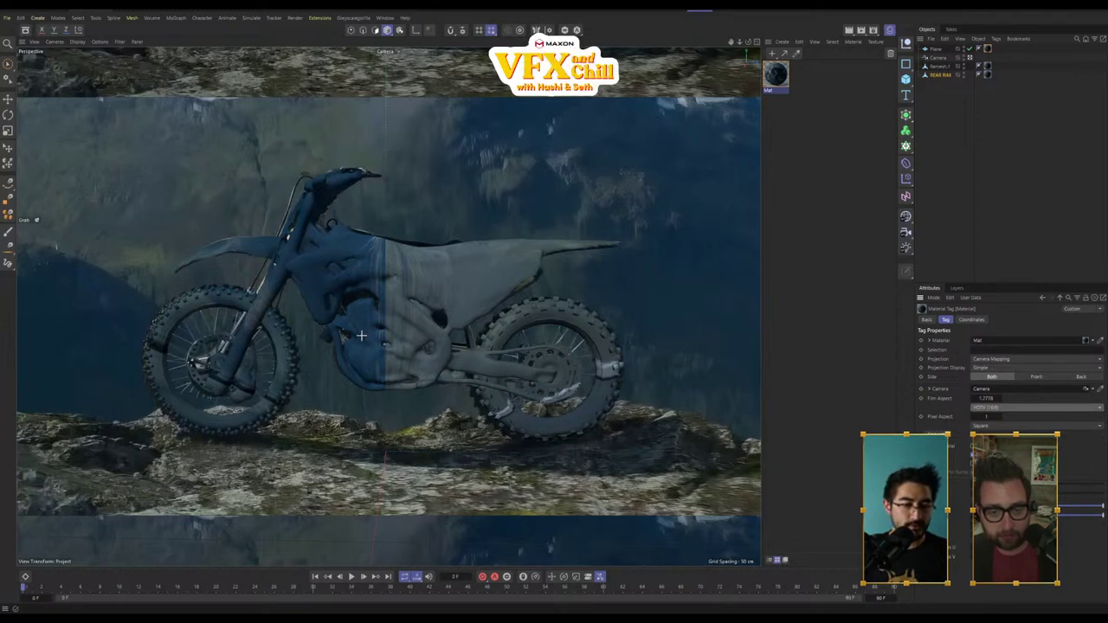
# Step: Replace the material tags on Remesh.1 and REAR RIM with copies of the Plane's camera-mapped material tag
pyautogui.click(989, 67)
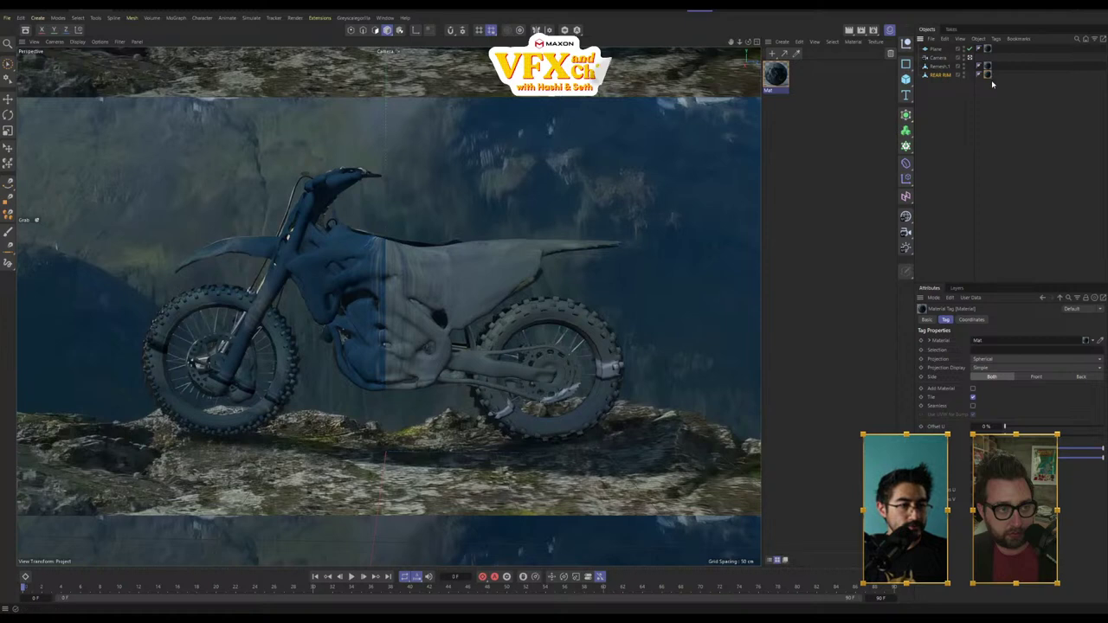
pyautogui.press('Delete')
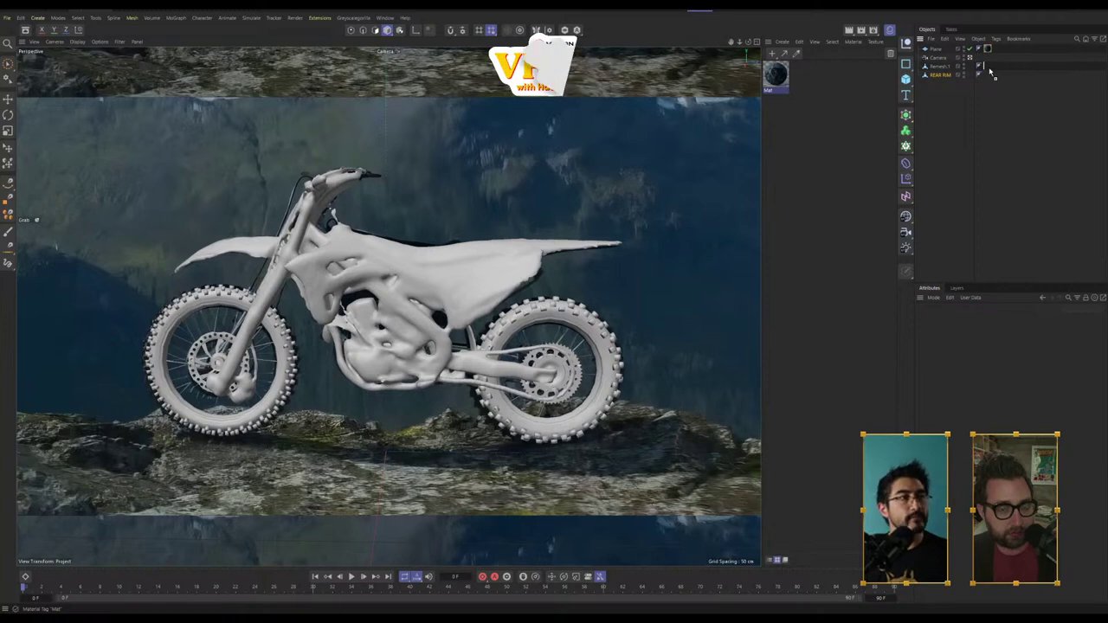
pyautogui.hotkey('ctrl', 'z')
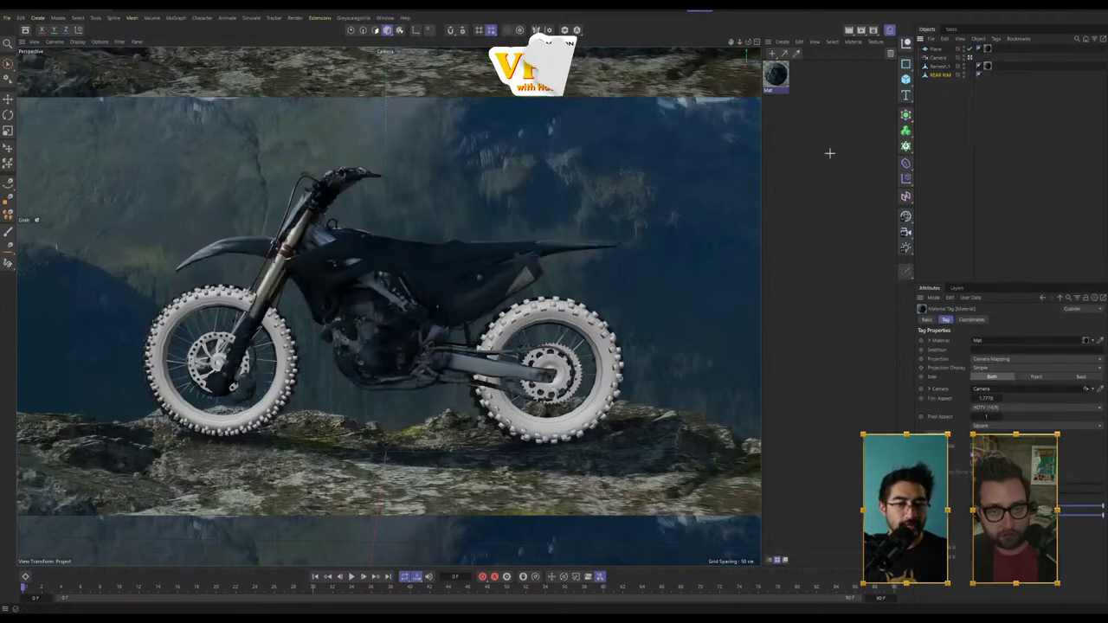
pyautogui.keyDown('ctrl'); pyautogui.moveTo(989, 69); pyautogui.dragTo(992, 77); pyautogui.keyUp('ctrl')
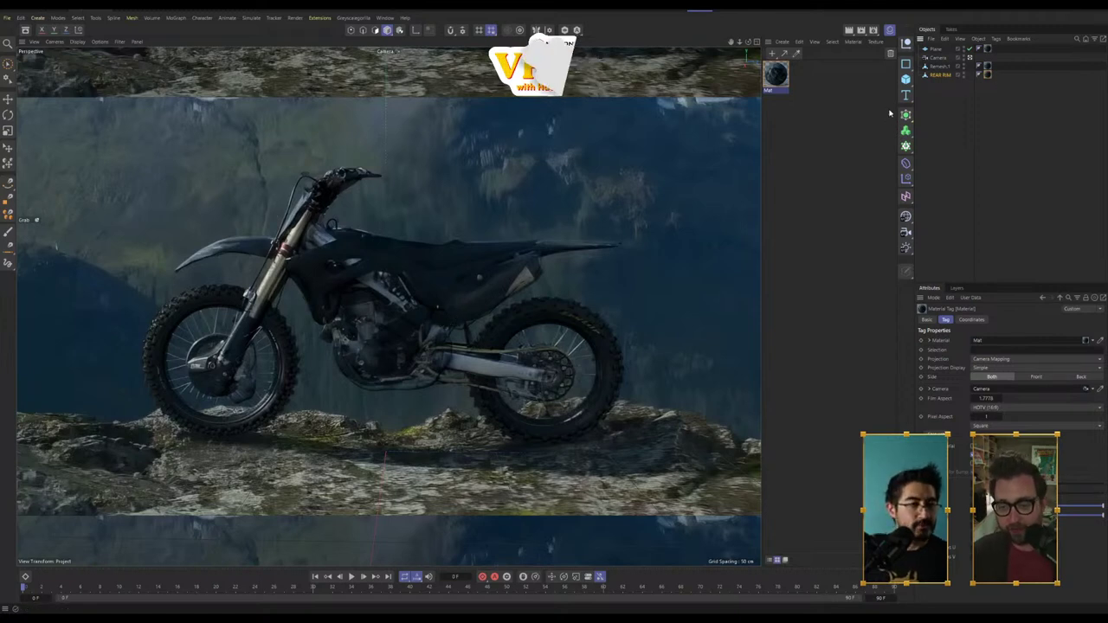
# Step: Check the Camera's object properties and the projection settings of the Plane's material tag
pyautogui.click(940, 57)
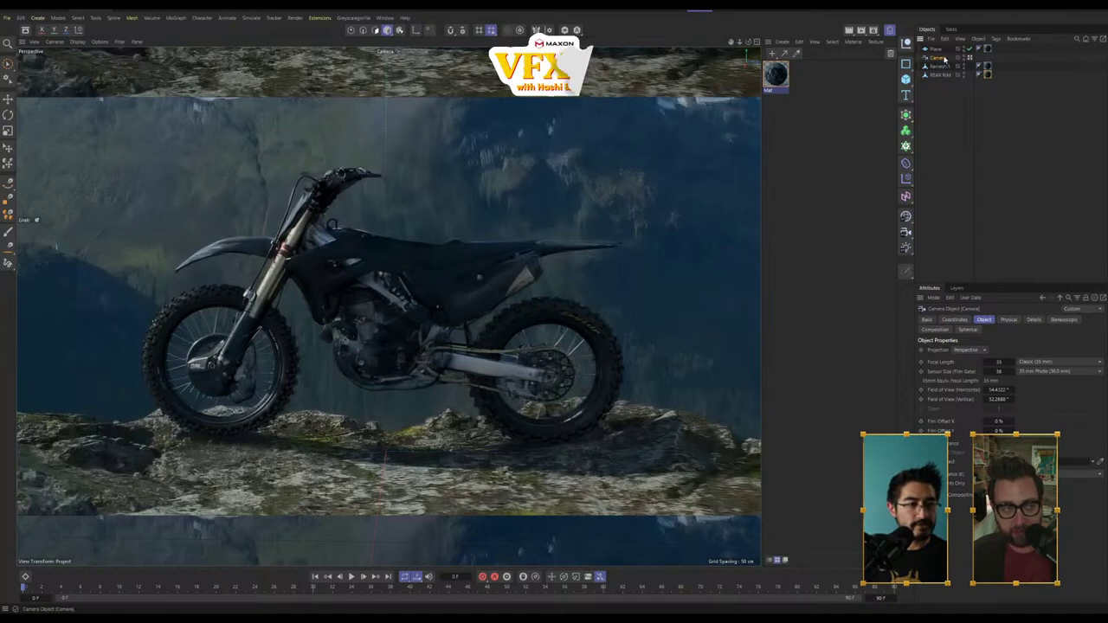
pyautogui.click(989, 50)
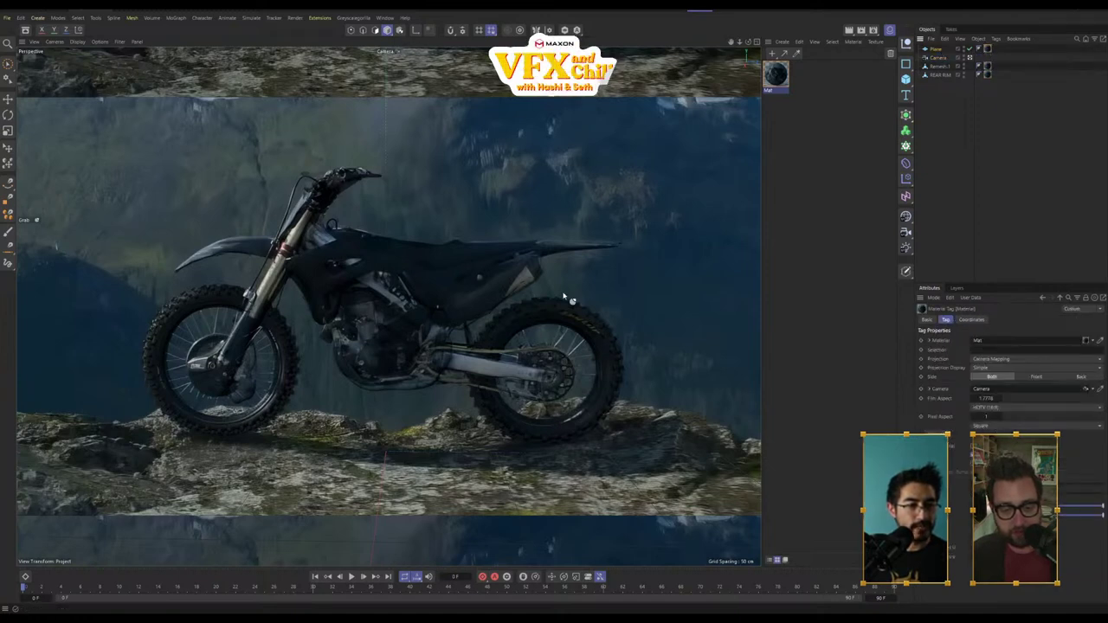
pyautogui.keyDown('alt'); pyautogui.moveTo(509, 300); pyautogui.dragTo(439, 293); pyautogui.keyUp('alt')
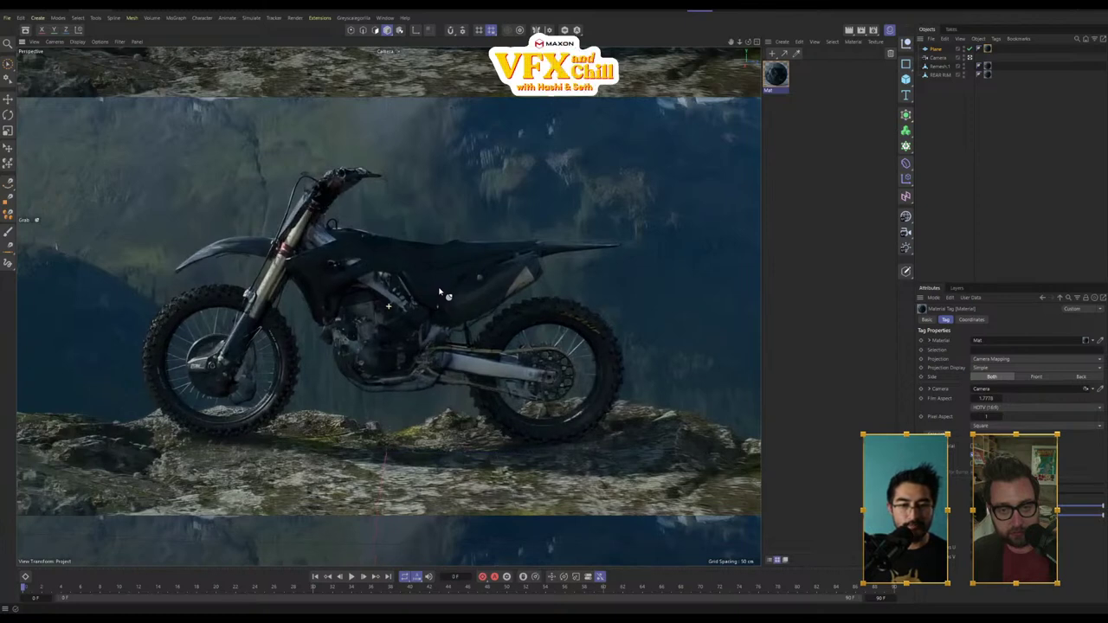
# Step: Adjust the front fender of Remesh.1 with the Grab brush to line it up with the motorbike photo
pyautogui.click(944, 67)
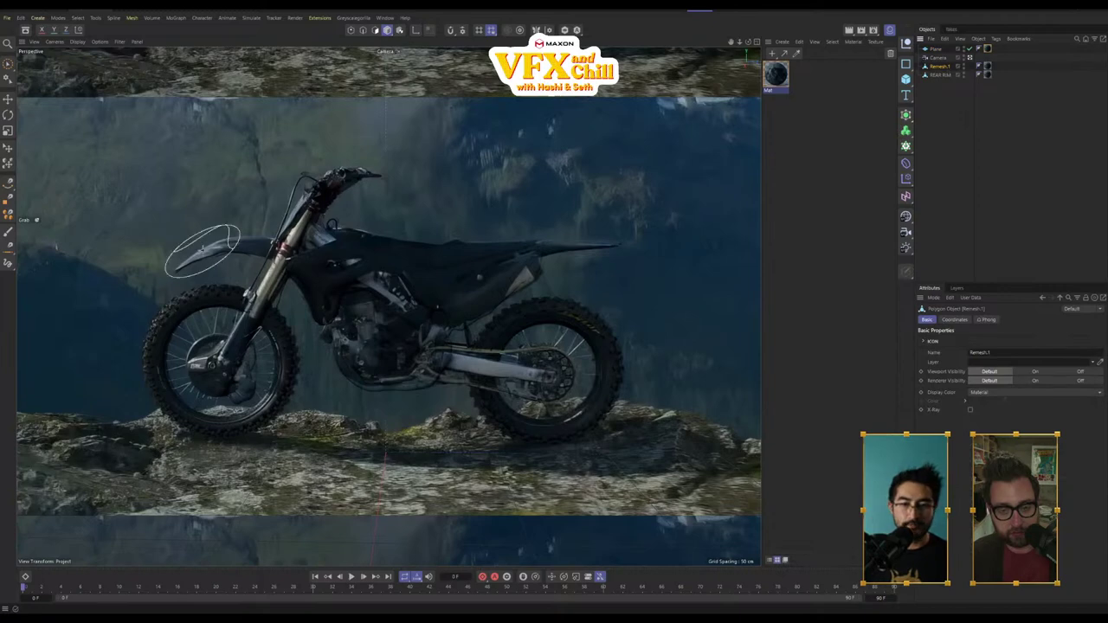
pyautogui.moveTo(203, 250); pyautogui.dragTo(355, 251, button='middle')
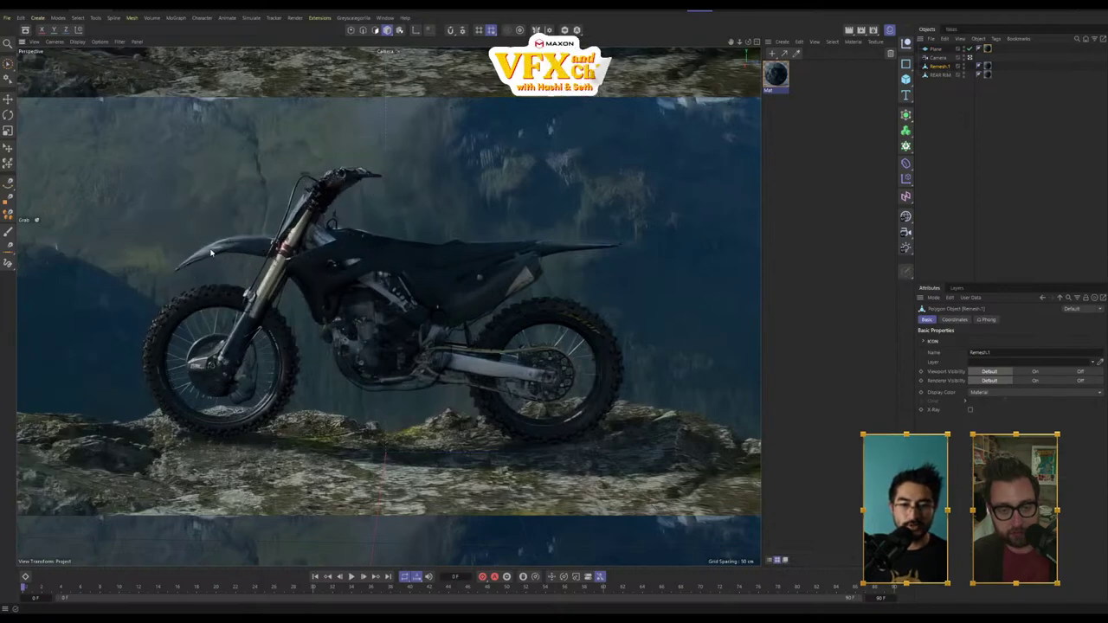
pyautogui.moveTo(212, 253)
pyautogui.mouseDown()
pyautogui.moveTo(232, 195)
pyautogui.moveTo(218, 253)
pyautogui.moveTo(141, 223)
pyautogui.moveTo(185, 124)
pyautogui.moveTo(182, 203)
pyautogui.moveTo(70, 291)
pyautogui.moveTo(171, 337)
pyautogui.moveTo(282, 168)
pyautogui.moveTo(233, 86)
pyautogui.moveTo(216, 154)
pyautogui.moveTo(226, 185)
pyautogui.mouseUp()
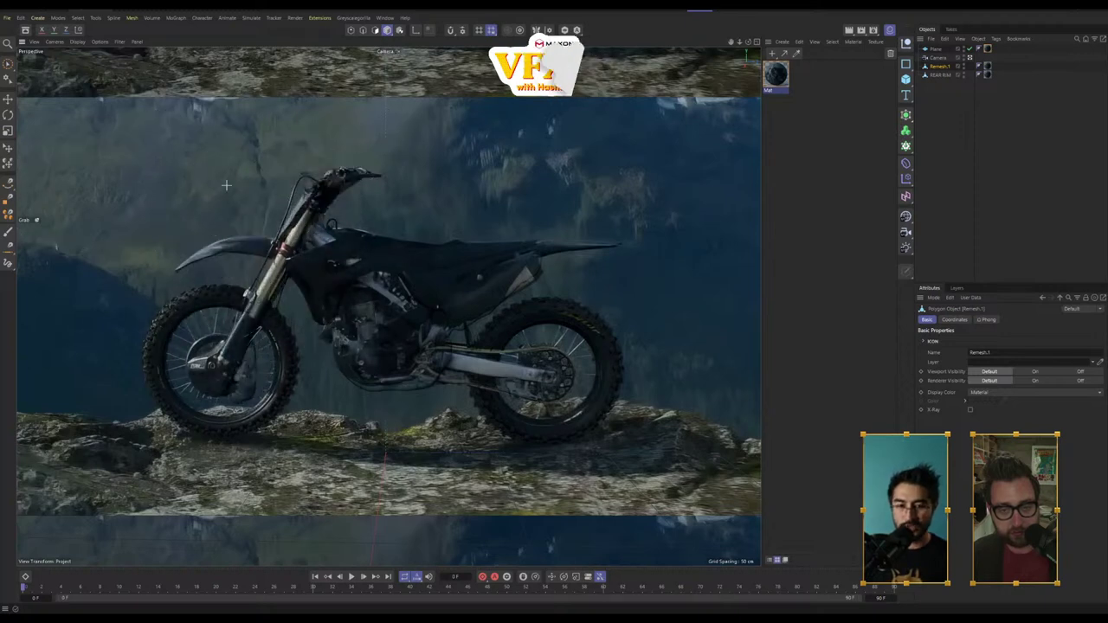
pyautogui.moveTo(200, 253)
pyautogui.mouseDown()
pyautogui.moveTo(202, 270)
pyautogui.moveTo(202, 255)
pyautogui.mouseUp()
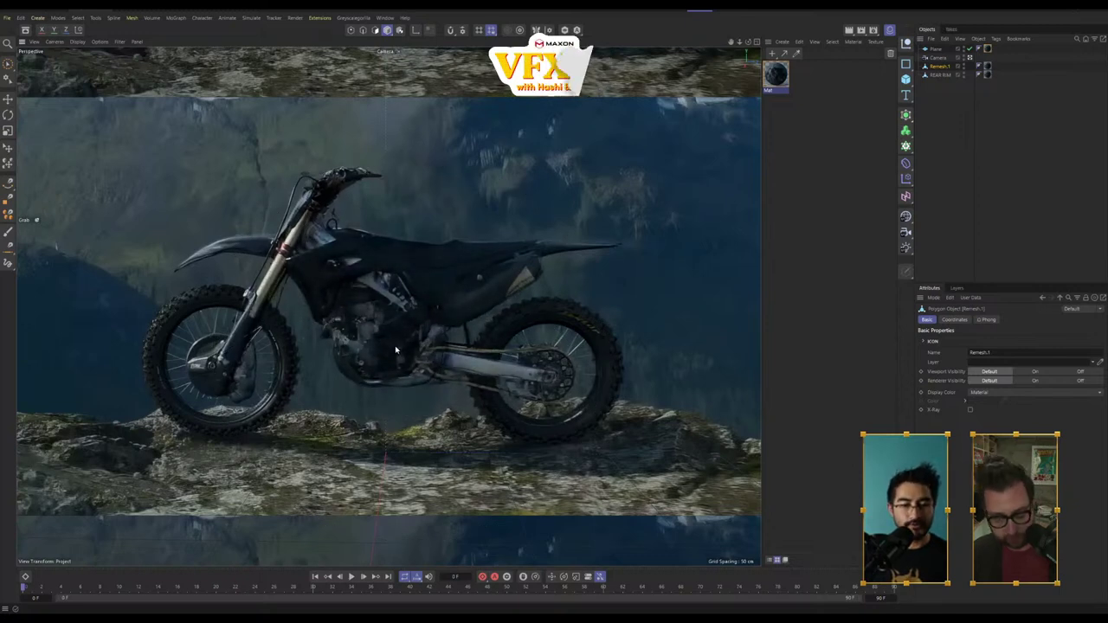
pyautogui.moveTo(542, 265); pyautogui.dragTo(530, 265, button='middle')
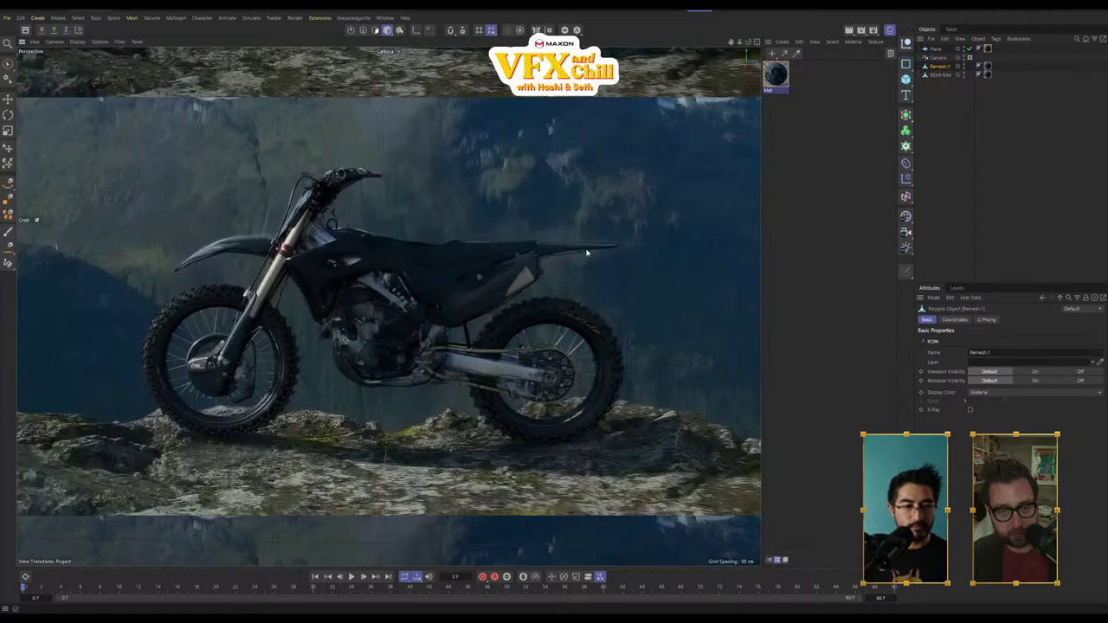
# Step: Review the projection settings of the Remesh.1 material tag and the Camera's object properties
pyautogui.click(989, 67)
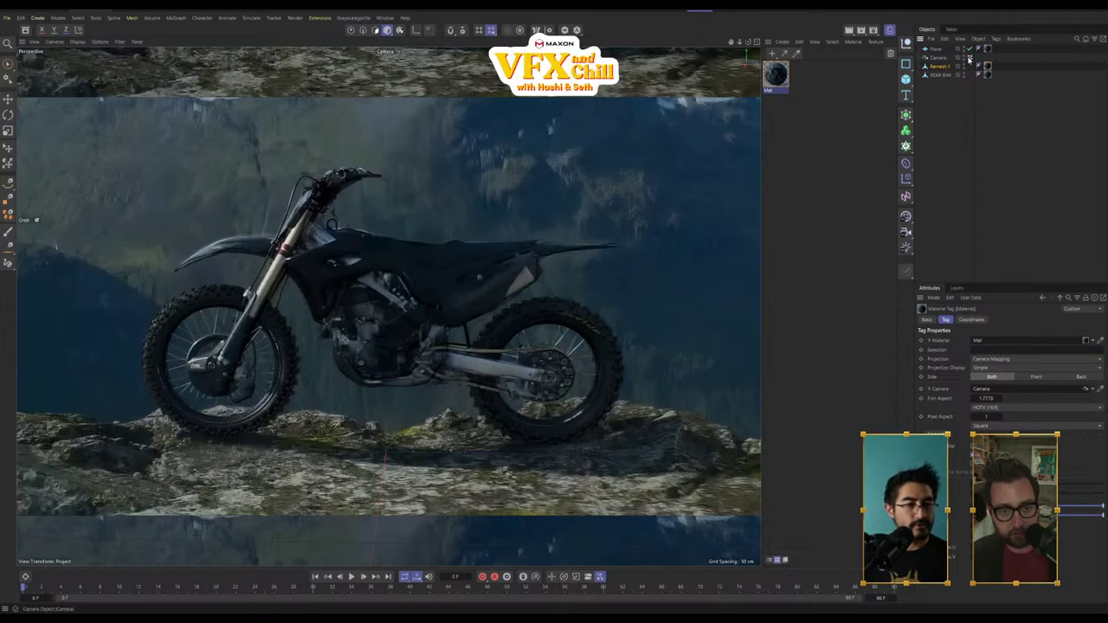
pyautogui.click(937, 58)
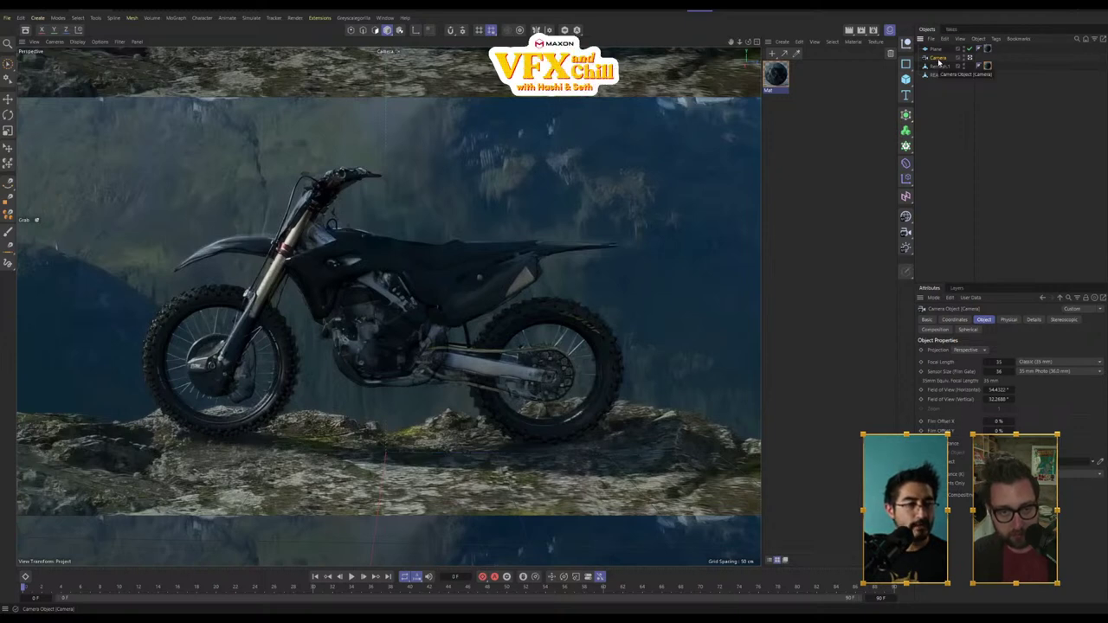
pyautogui.rightClick(939, 61)
pyautogui.press('Escape')
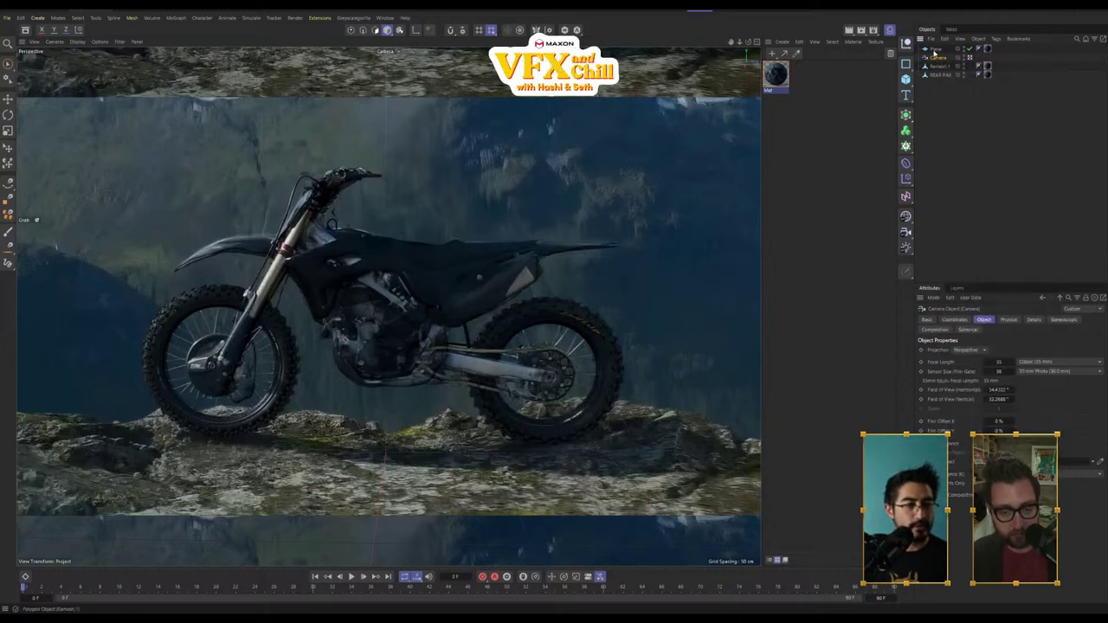
pyautogui.click(958, 288)
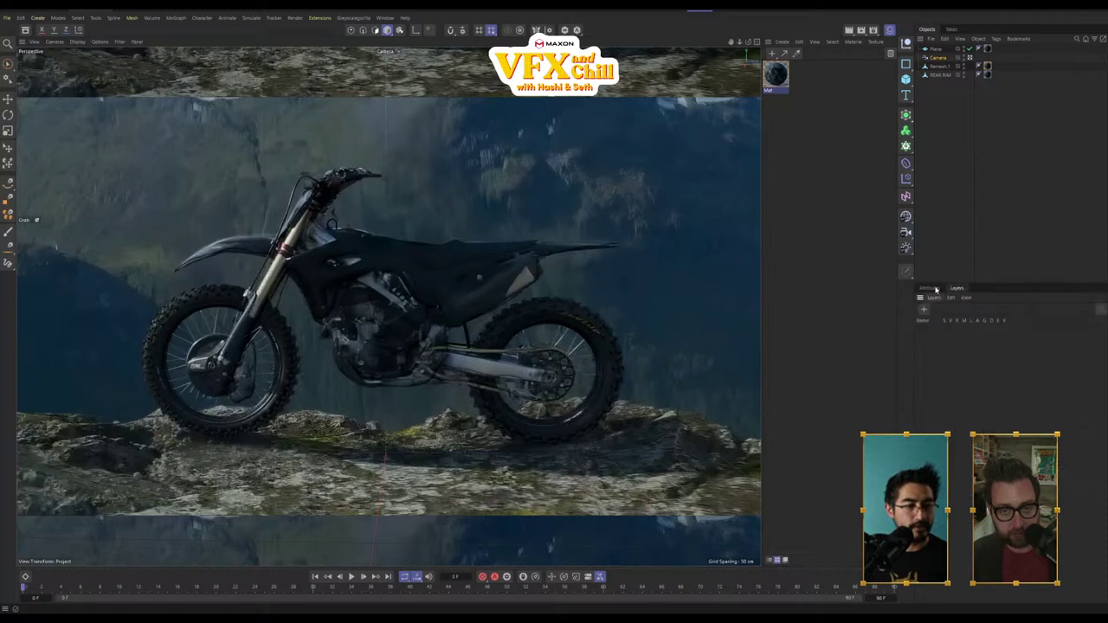
pyautogui.click(934, 288)
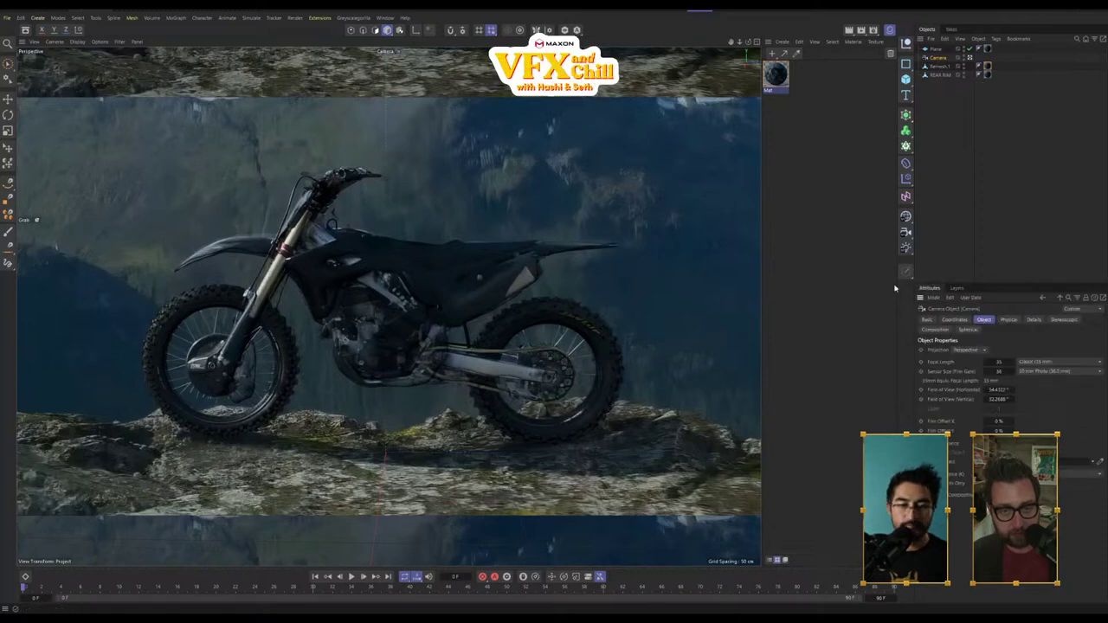
# Step: Switch the view to the default camera, turn off the Plane and examine the projected motorbike from several angles
pyautogui.click(949, 111)
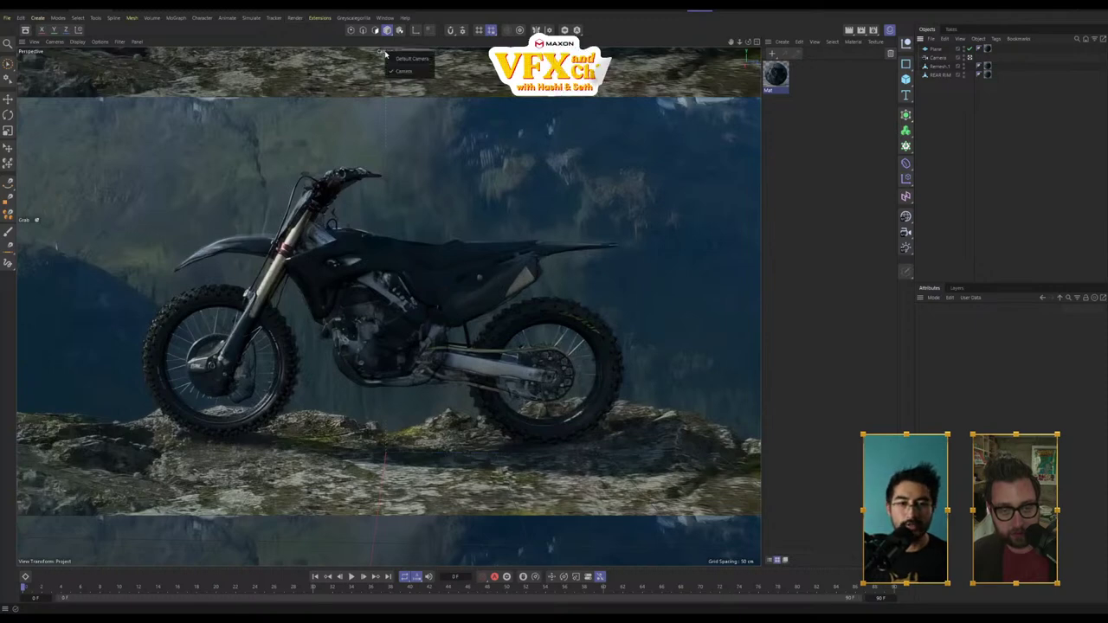
pyautogui.click(391, 59)
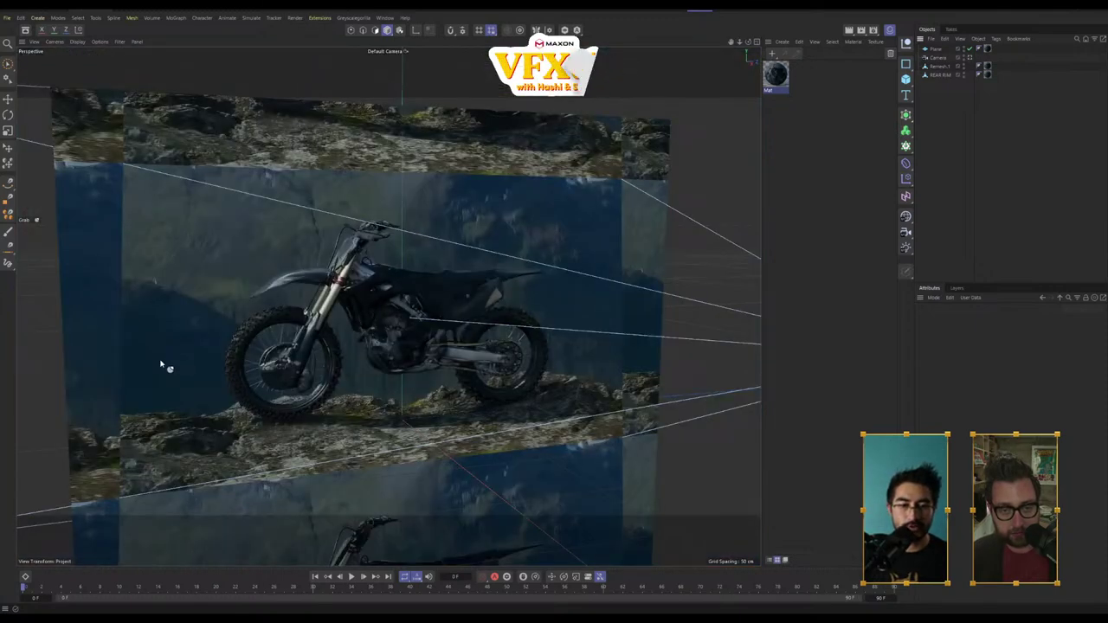
pyautogui.keyDown('alt'); pyautogui.moveTo(161, 365); pyautogui.dragTo(477, 276); pyautogui.keyUp('alt')
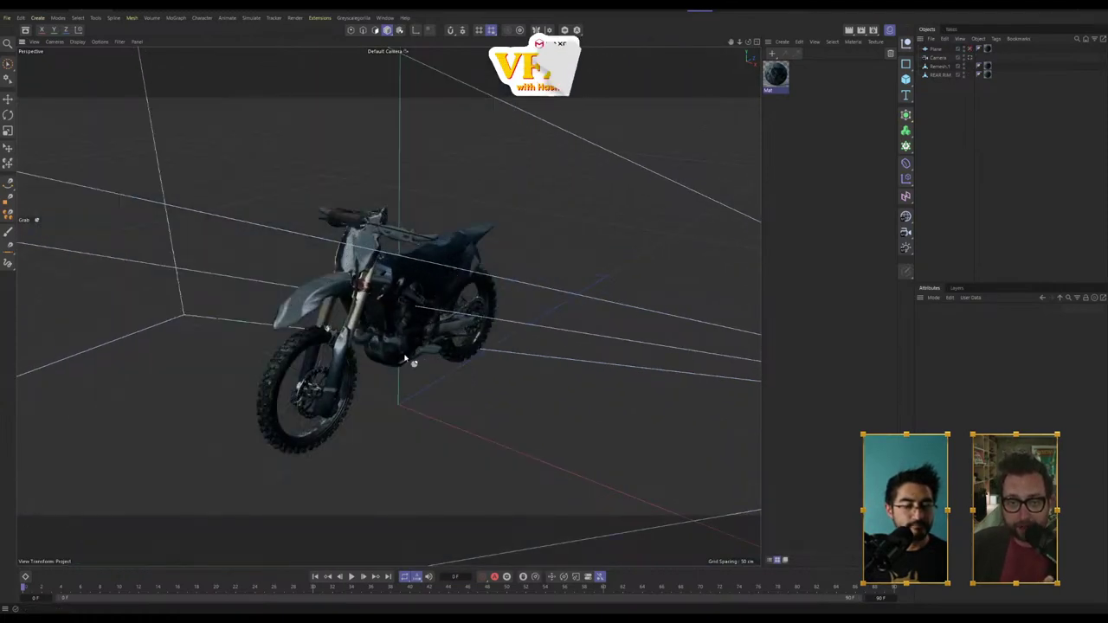
pyautogui.keyDown('alt'); pyautogui.moveTo(485, 346); pyautogui.dragTo(329, 342); pyautogui.keyUp('alt')
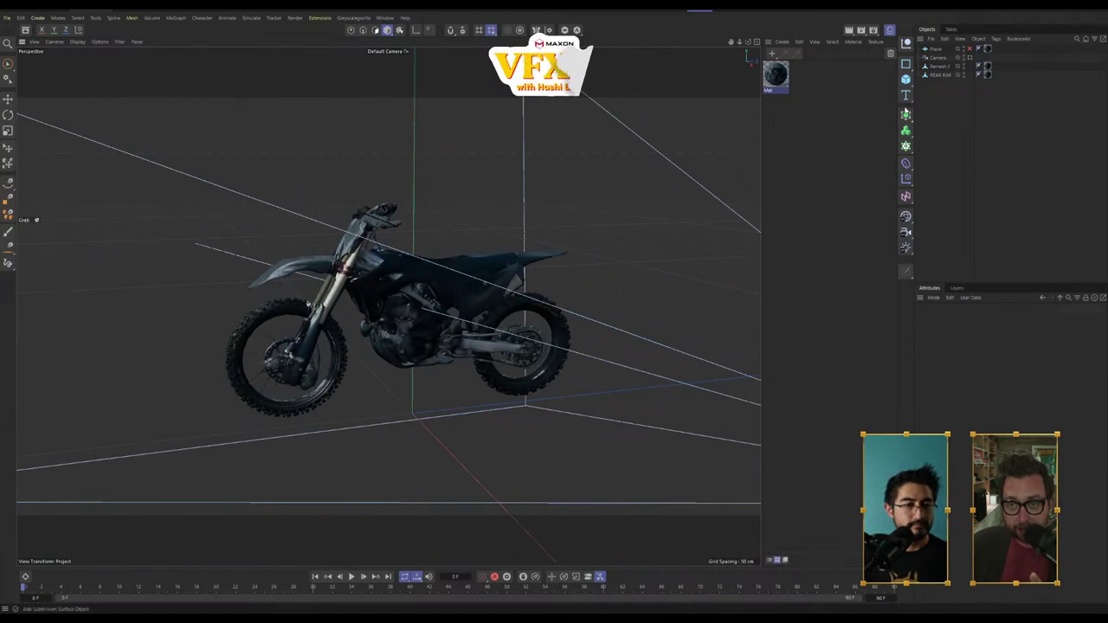
# Step: Add a Protection tag to the Camera and look through that camera again
pyautogui.rightClick(940, 61)
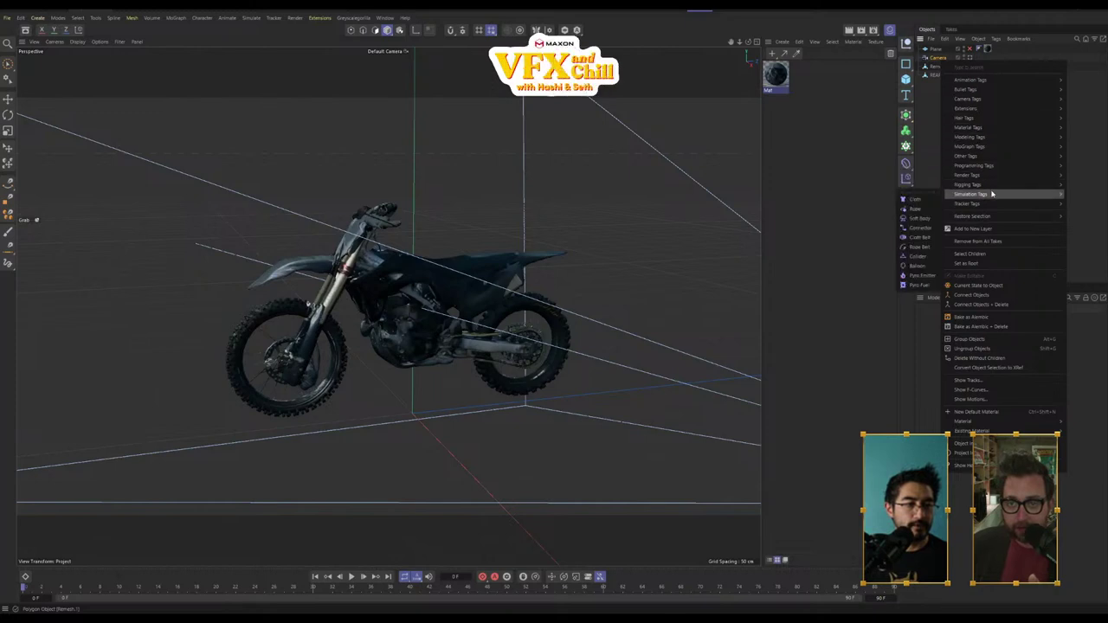
pyautogui.moveTo(993, 189)
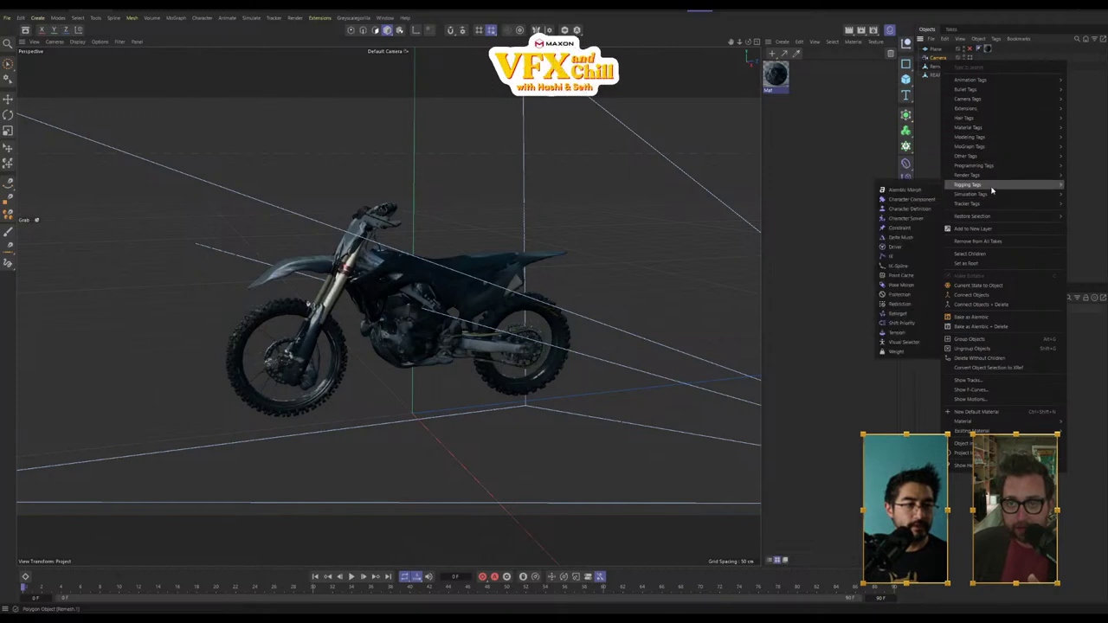
pyautogui.click(918, 296)
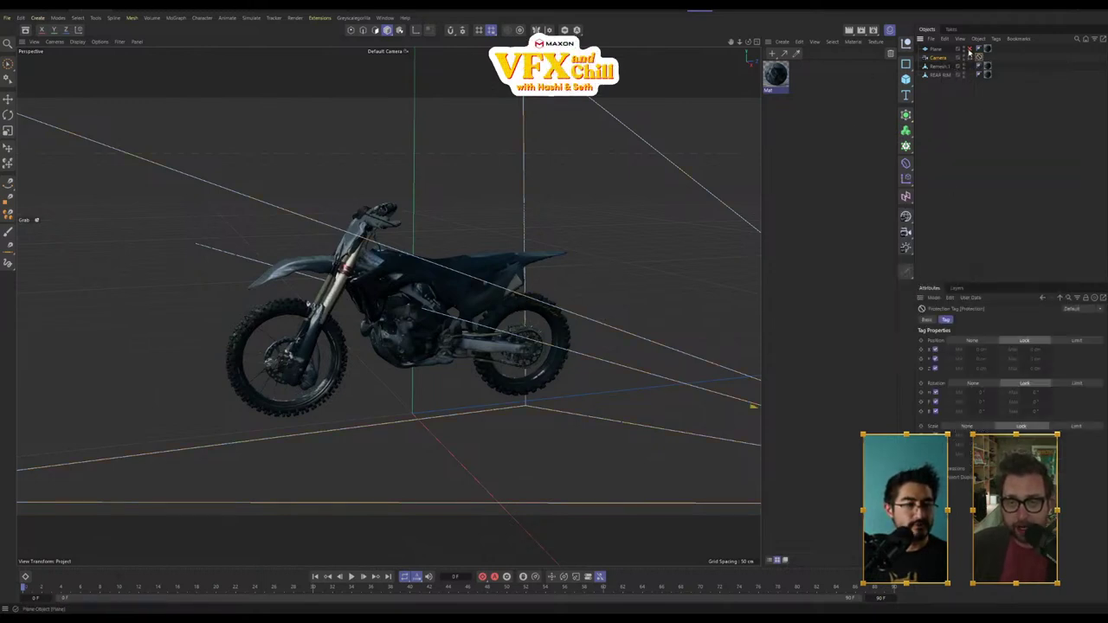
pyautogui.click(970, 56)
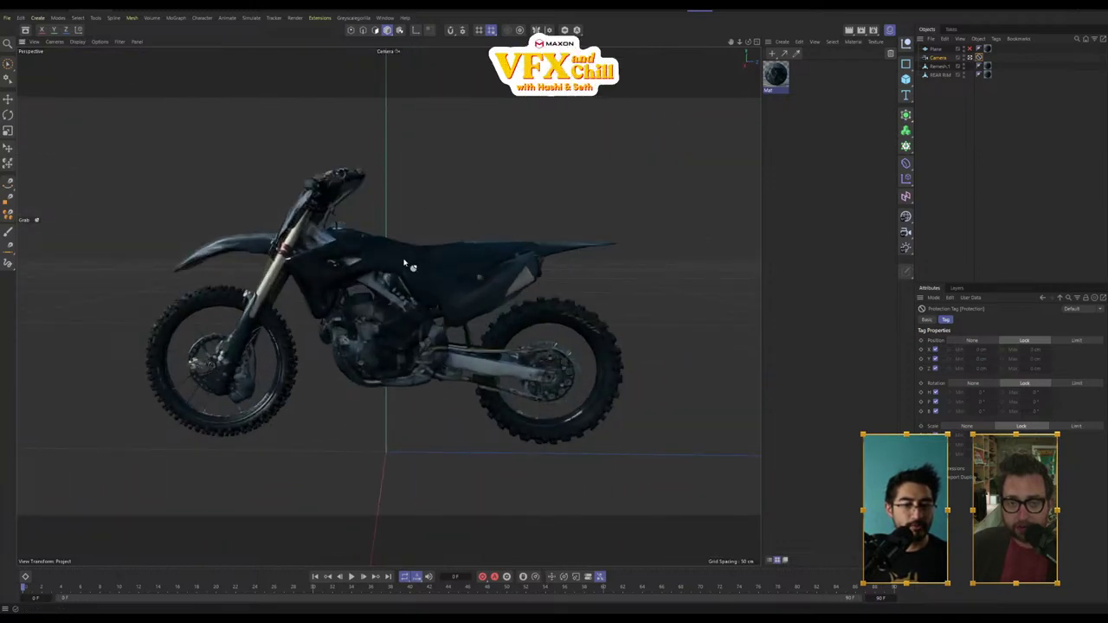
# Step: Leave the scene camera for the default camera and examine the motorcycle and camera setup from the front and side
pyautogui.click(971, 58)
pyautogui.keyDown('alt'); pyautogui.moveTo(241, 395); pyautogui.dragTo(277, 182); pyautogui.keyUp('alt')
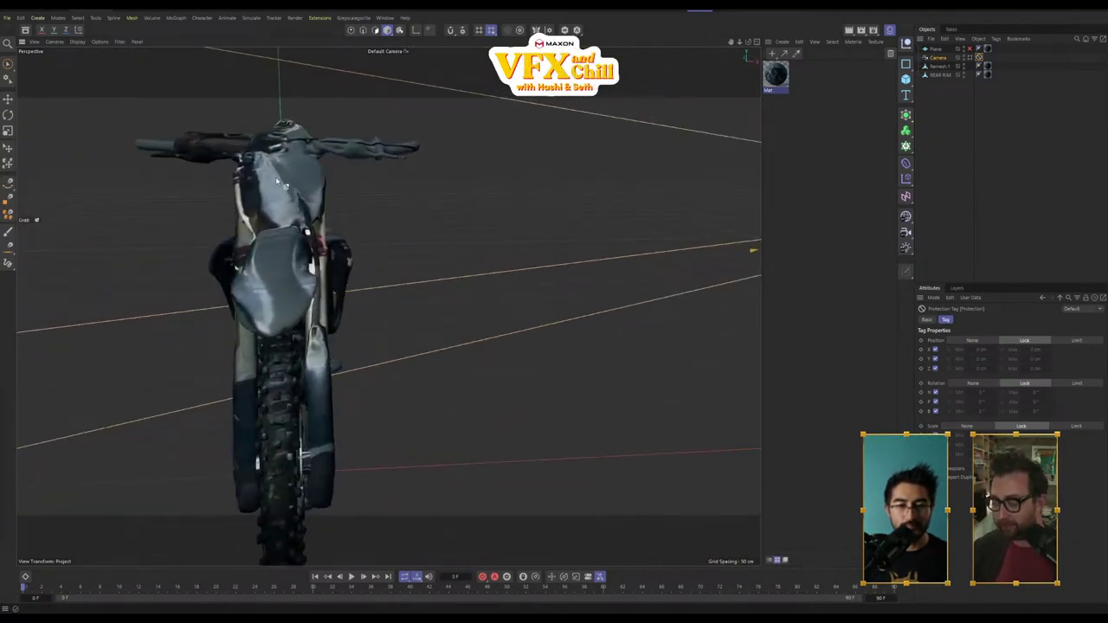
pyautogui.keyDown('alt'); pyautogui.moveTo(445, 386); pyautogui.dragTo(374, 303); pyautogui.keyUp('alt')
pyautogui.keyDown('alt'); pyautogui.moveTo(374, 303); pyautogui.dragTo(313, 286, button='middle'); pyautogui.keyUp('alt')
pyautogui.scroll(-5, 317, 287)
pyautogui.keyDown('alt'); pyautogui.moveTo(348, 310); pyautogui.dragTo(349, 320); pyautogui.keyUp('alt')
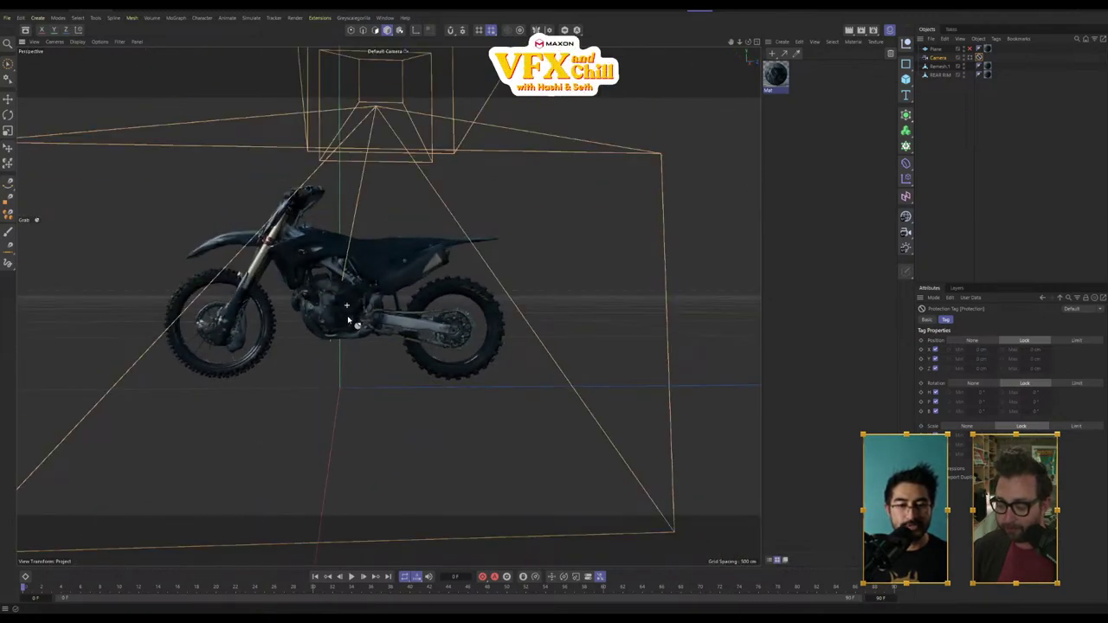
pyautogui.keyDown('alt'); pyautogui.moveTo(364, 416); pyautogui.dragTo(377, 388); pyautogui.keyUp('alt')
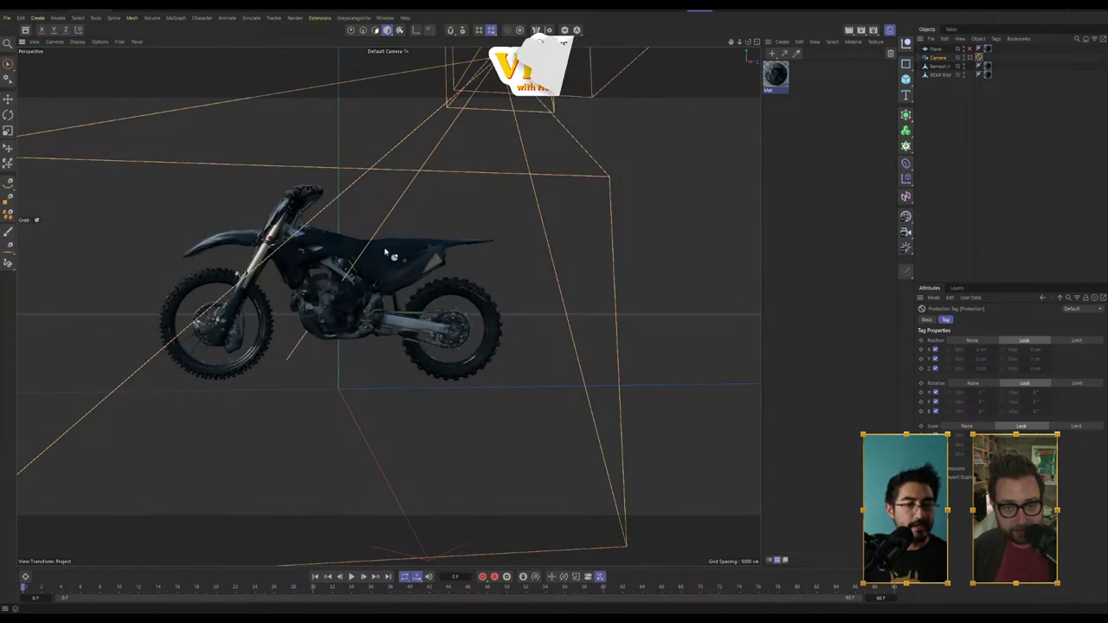
pyautogui.click(7, 17)
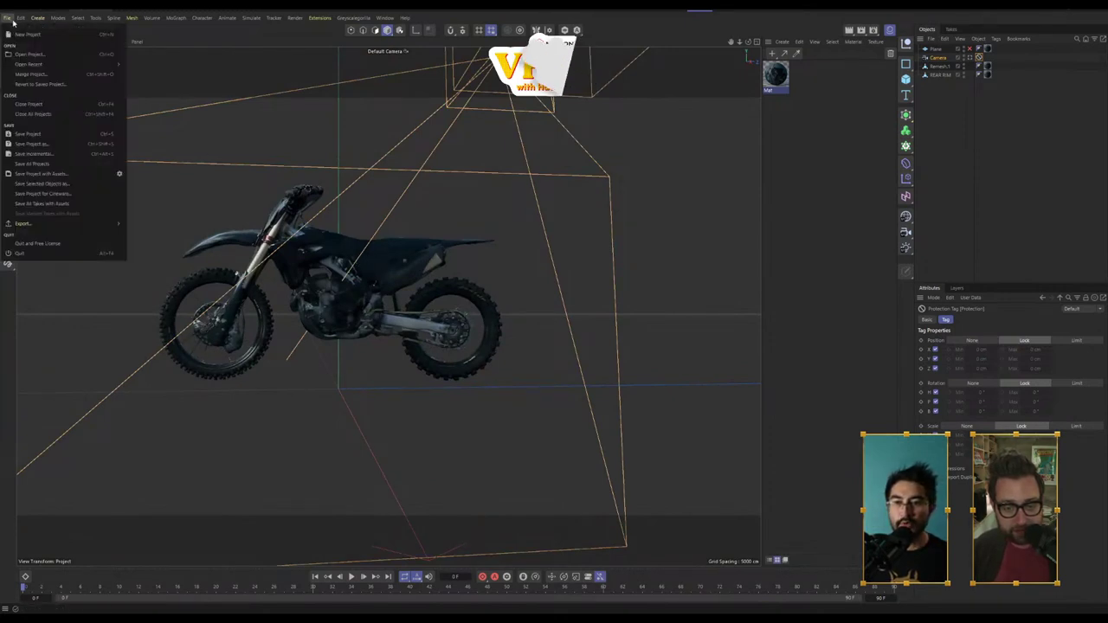
pyautogui.click(27, 73)
pyautogui.press('Escape')
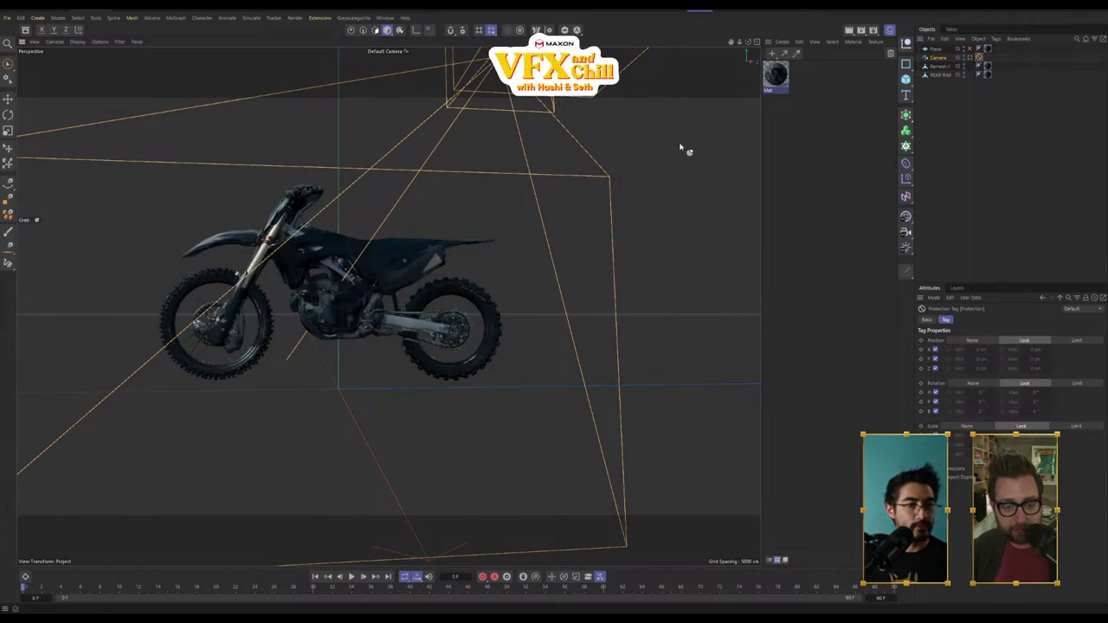
# Step: Select the Remesh.1 motorcycle body mesh and activate the Move tool
pyautogui.keyDown('alt'); pyautogui.moveTo(291, 295); pyautogui.dragTo(342, 318); pyautogui.keyUp('alt')
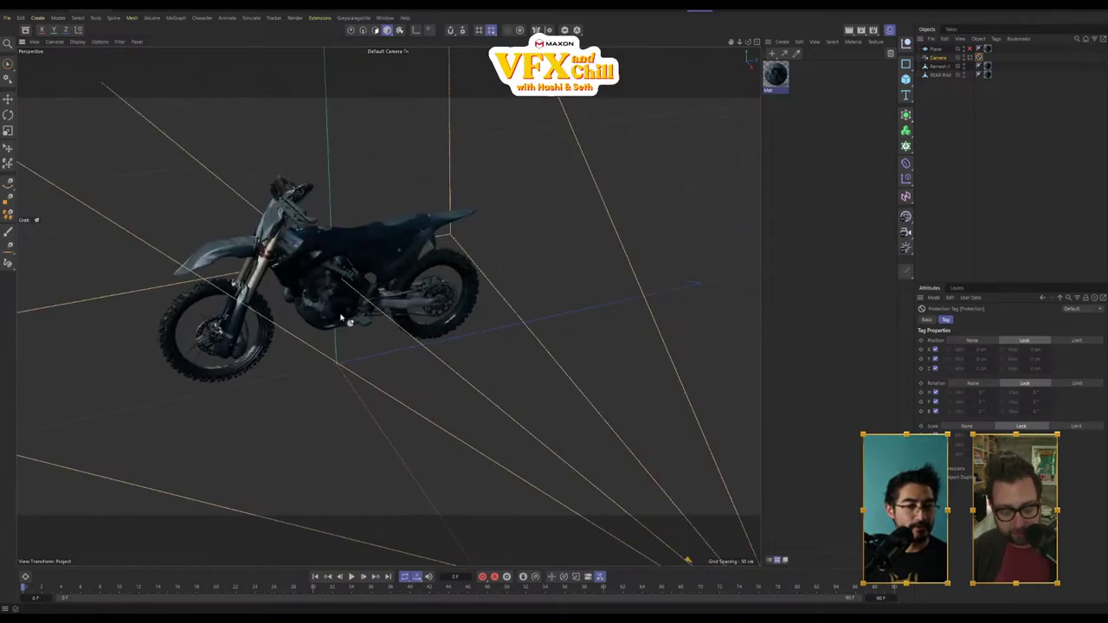
pyautogui.keyDown('alt'); pyautogui.moveTo(339, 258); pyautogui.dragTo(776, 273); pyautogui.keyUp('alt')
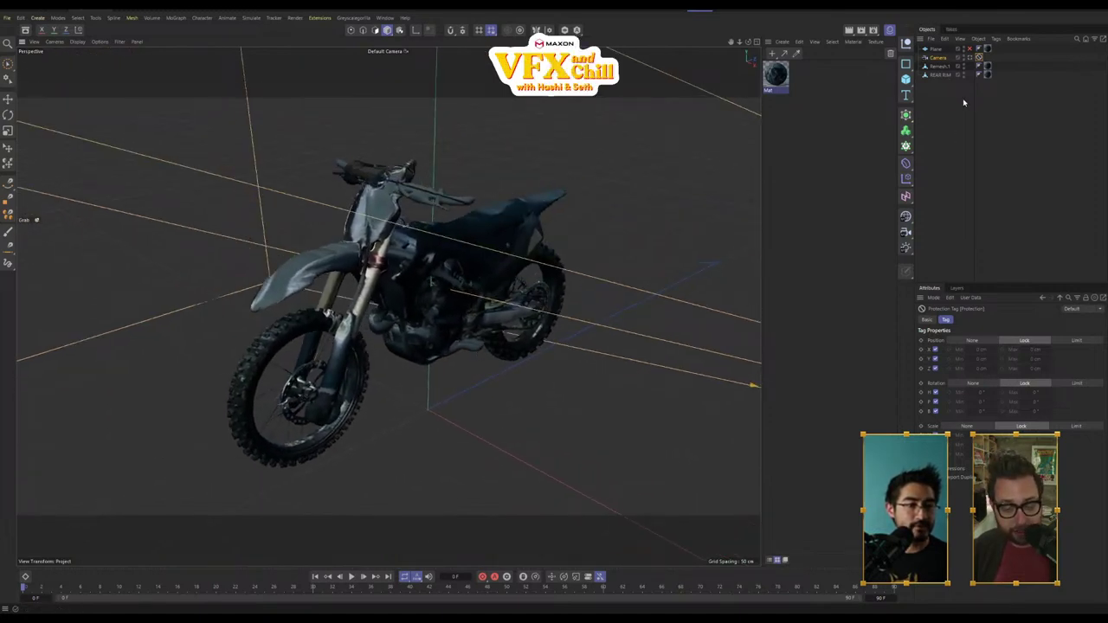
pyautogui.click(936, 67)
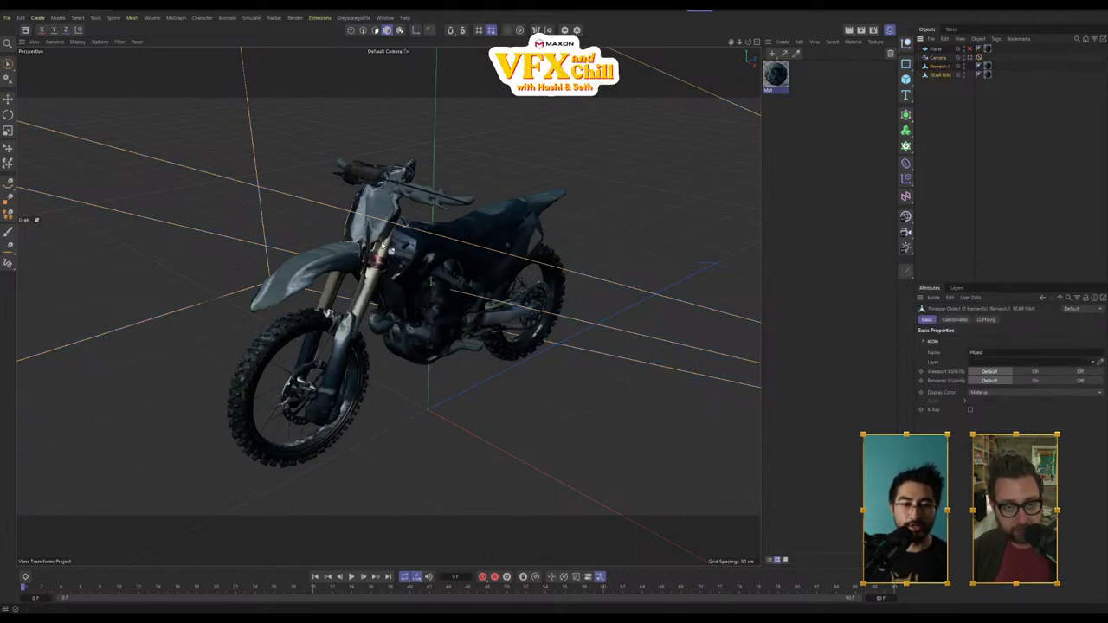
pyautogui.click(945, 145)
pyautogui.click(944, 58)
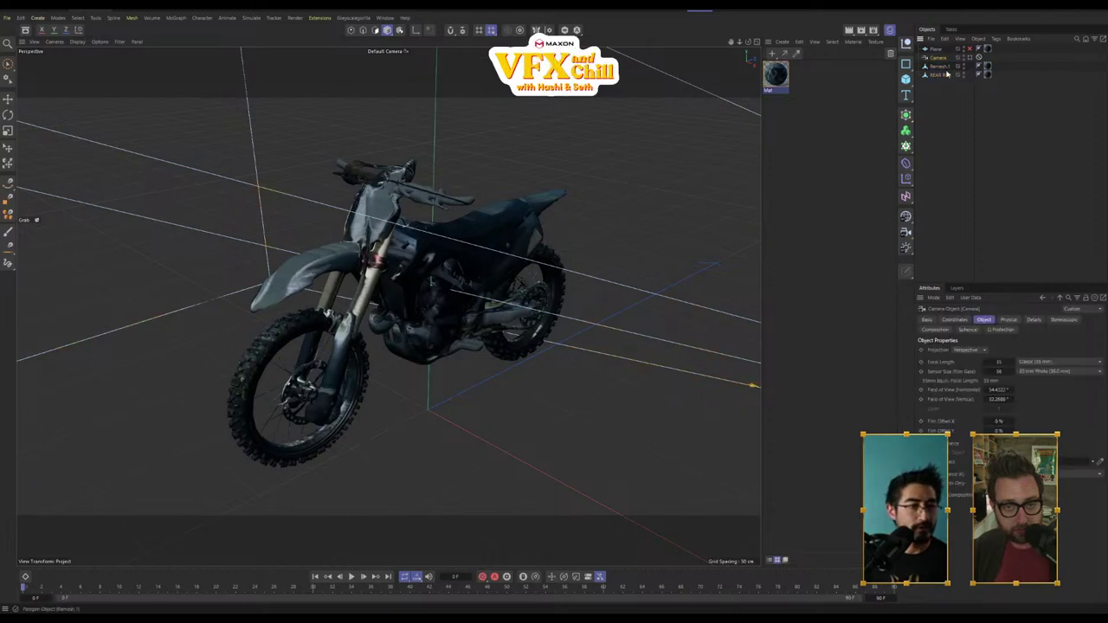
pyautogui.click(946, 68)
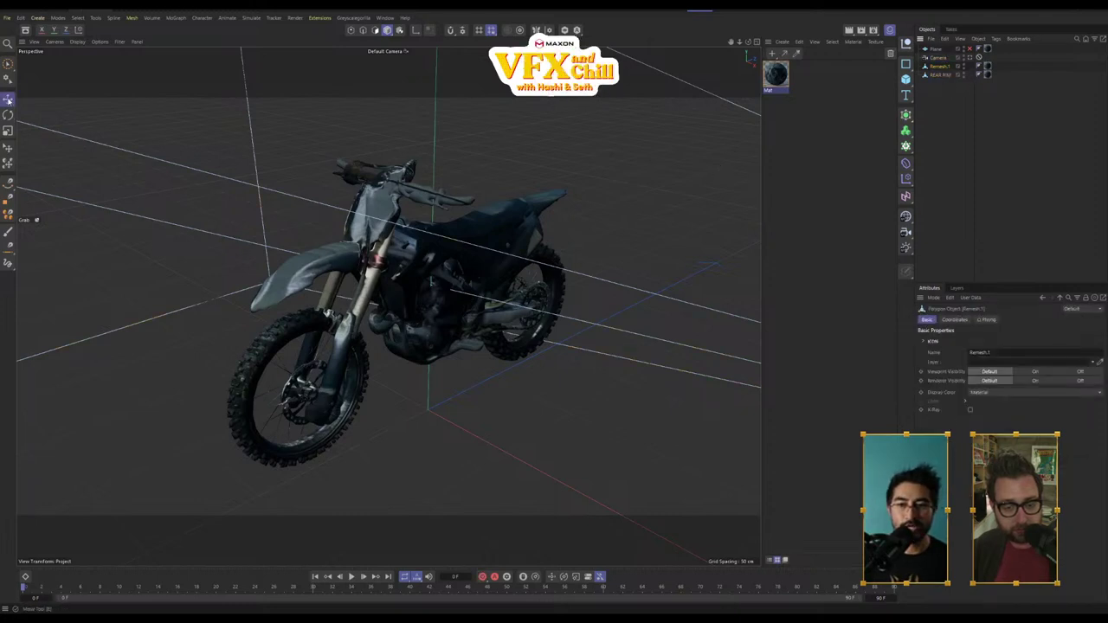
pyautogui.press('e')
pyautogui.moveTo(478, 387); pyautogui.dragTo(621, 419)
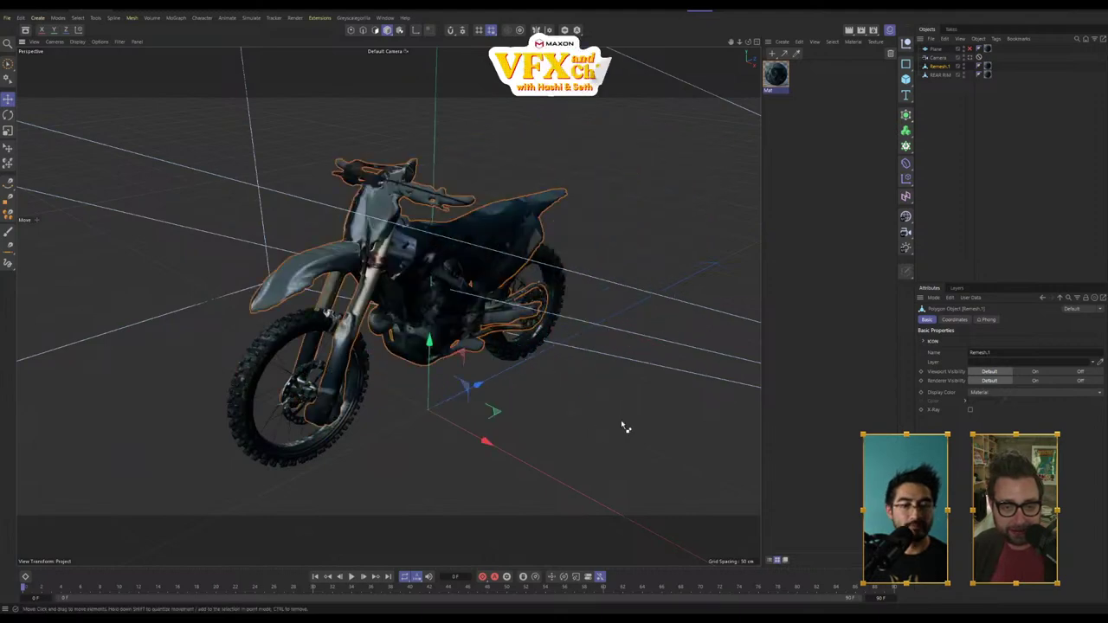
# Step: Open Bake Object for the Remesh.1 and REAR RIM meshes together and enable Single Texture and Replace Objects
pyautogui.keyDown('alt'); pyautogui.moveTo(559, 483); pyautogui.dragTo(544, 451); pyautogui.keyUp('alt')
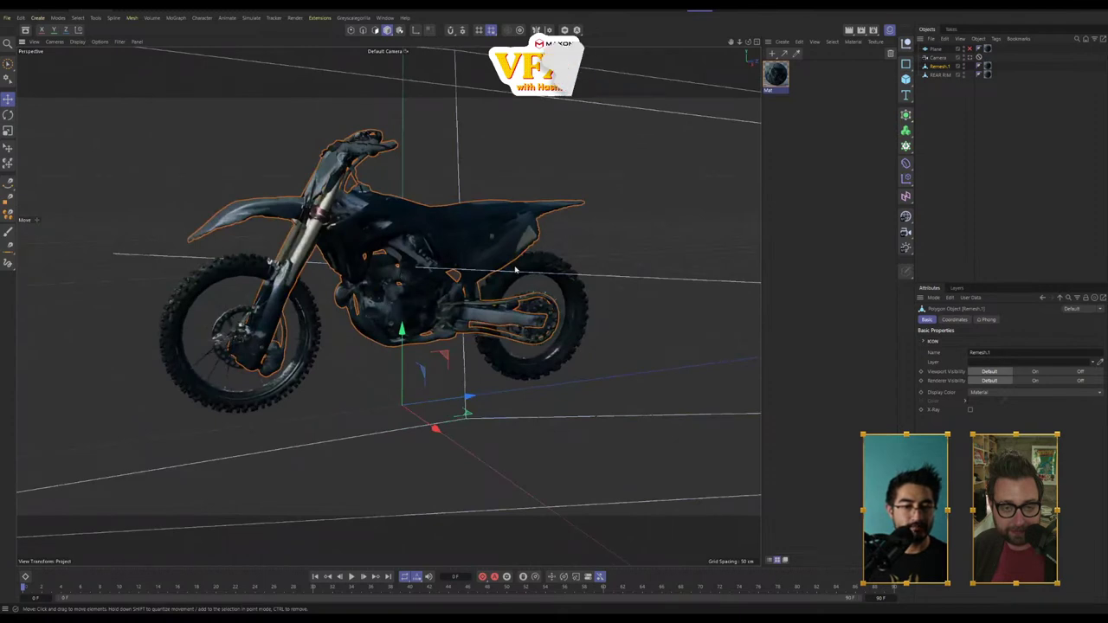
pyautogui.keyDown('ctrl'); pyautogui.click(941, 75); pyautogui.keyUp('ctrl')
pyautogui.click(980, 38)
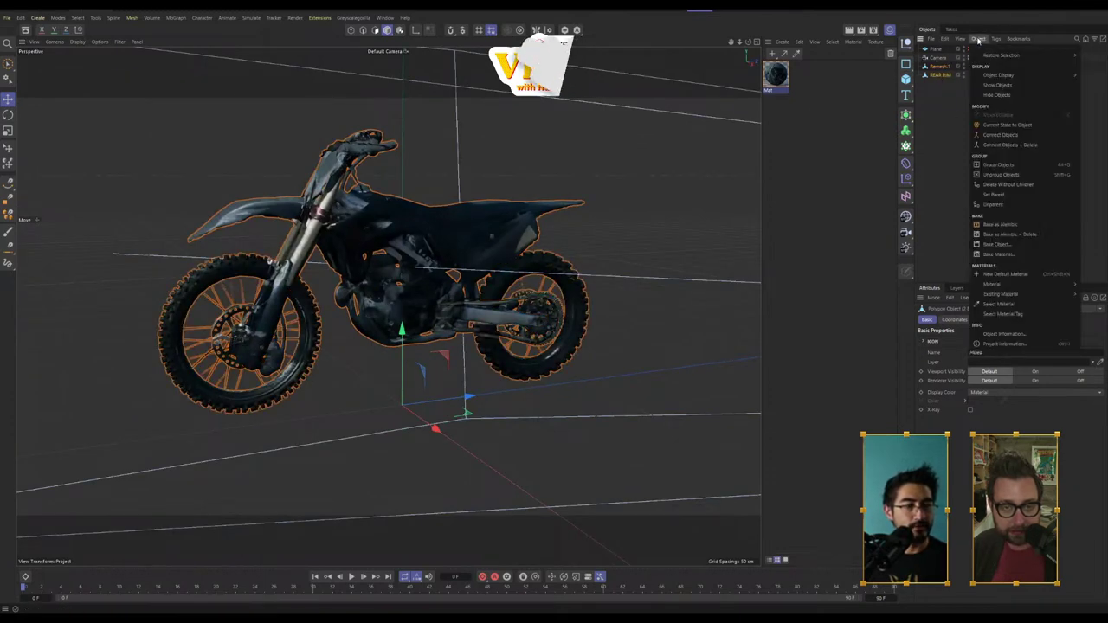
pyautogui.click(1005, 246)
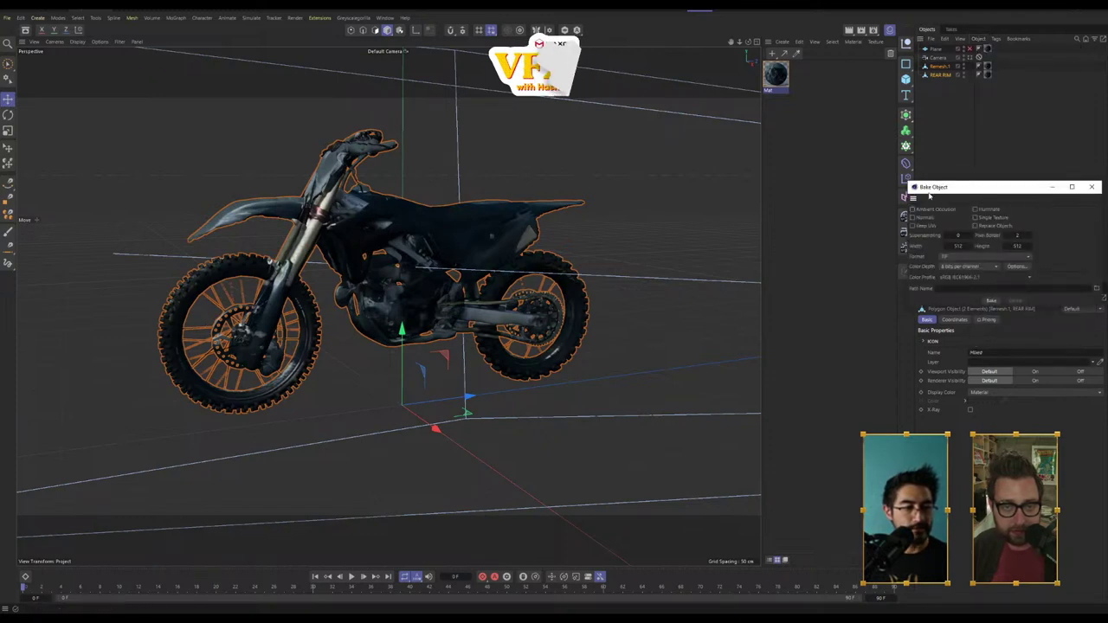
pyautogui.click(976, 218)
pyautogui.click(977, 226)
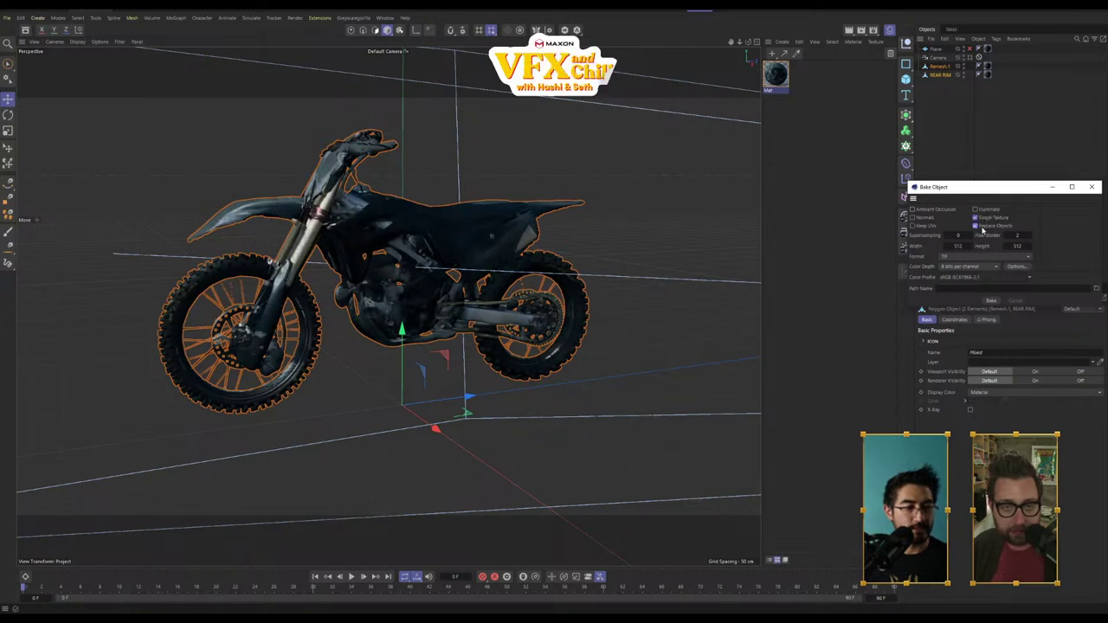
# Step: Set the baked texture size to 2048 by 2048 and the file format to JPG
pyautogui.doubleClick(958, 246)
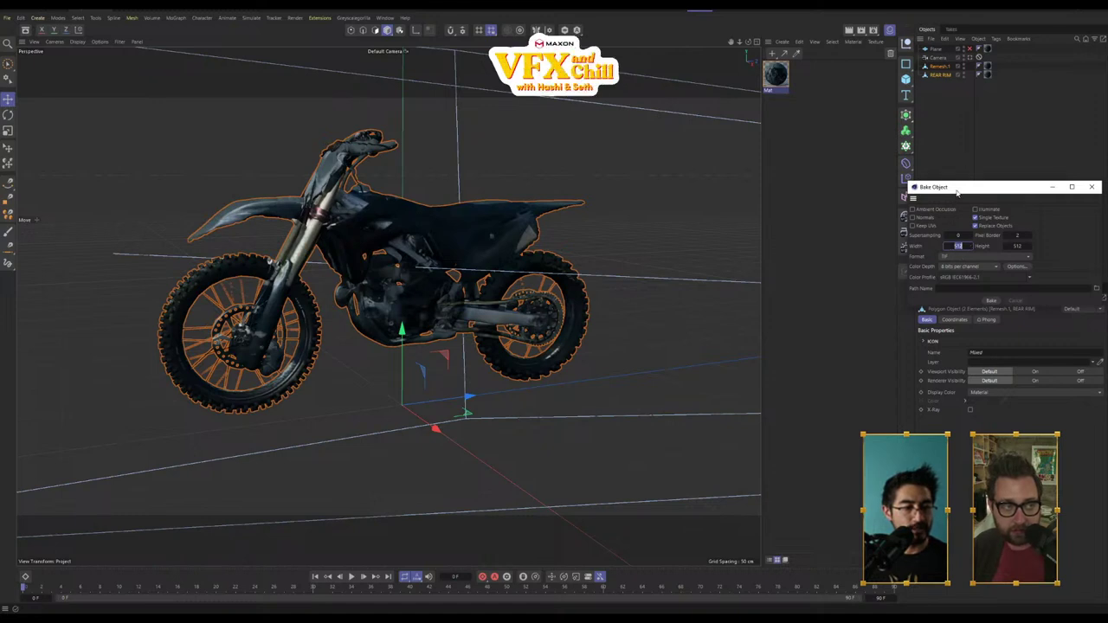
pyautogui.moveTo(957, 190); pyautogui.dragTo(942, 101)
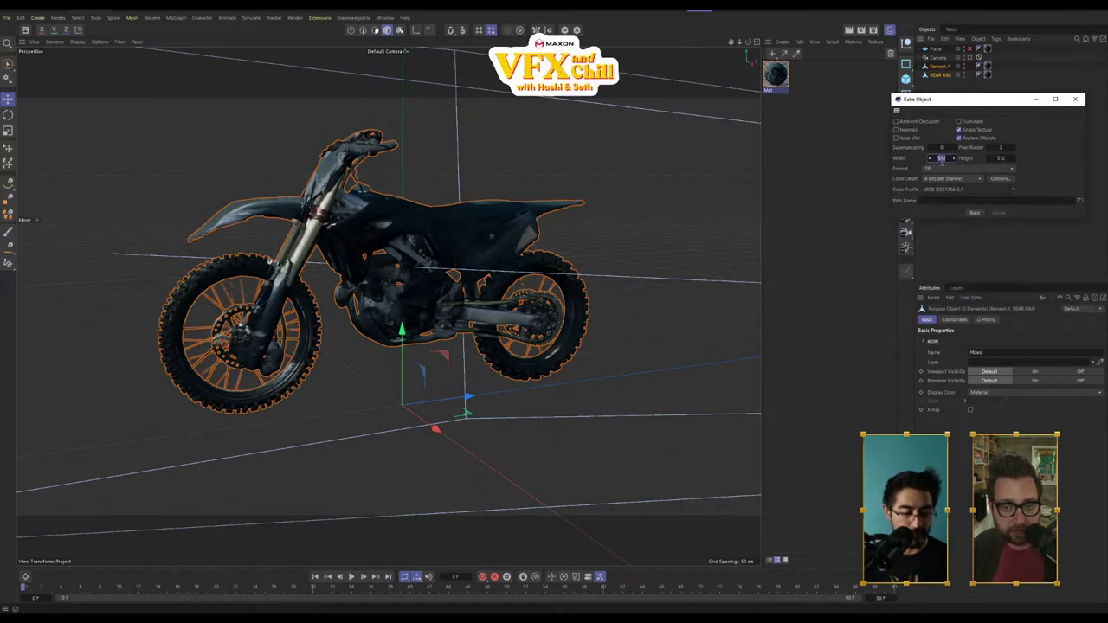
pyautogui.write('24')
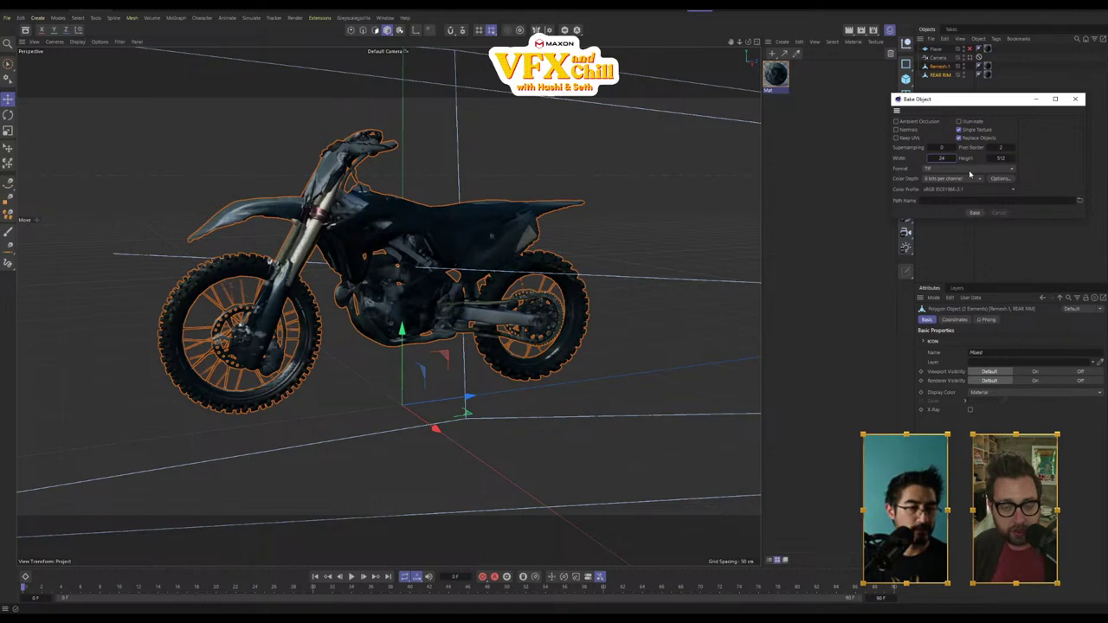
pyautogui.click(1001, 158)
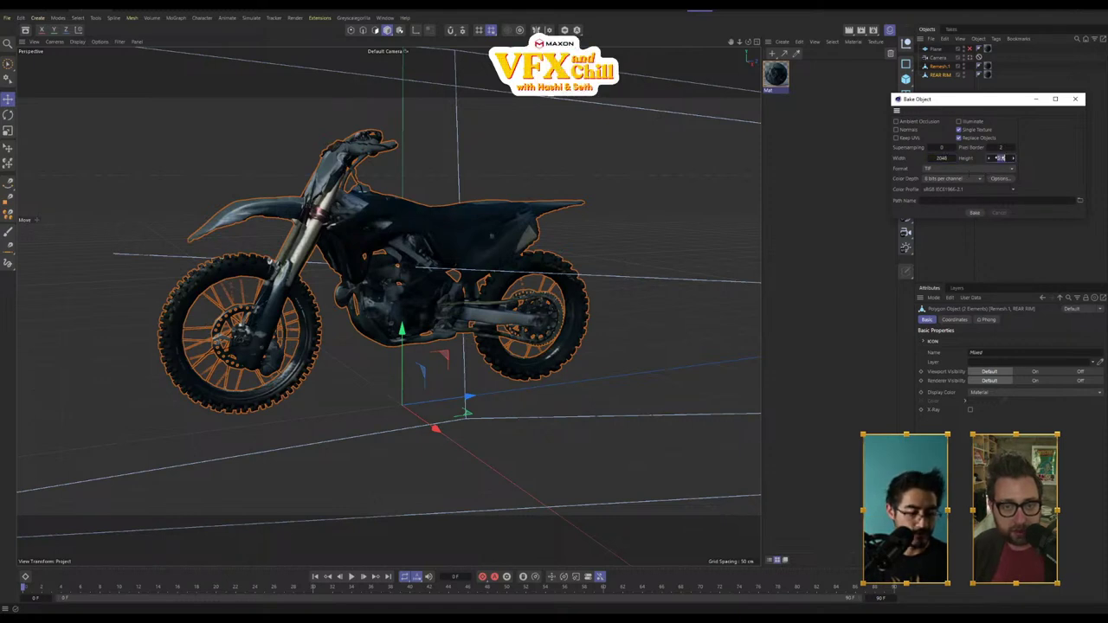
pyautogui.write('2048')
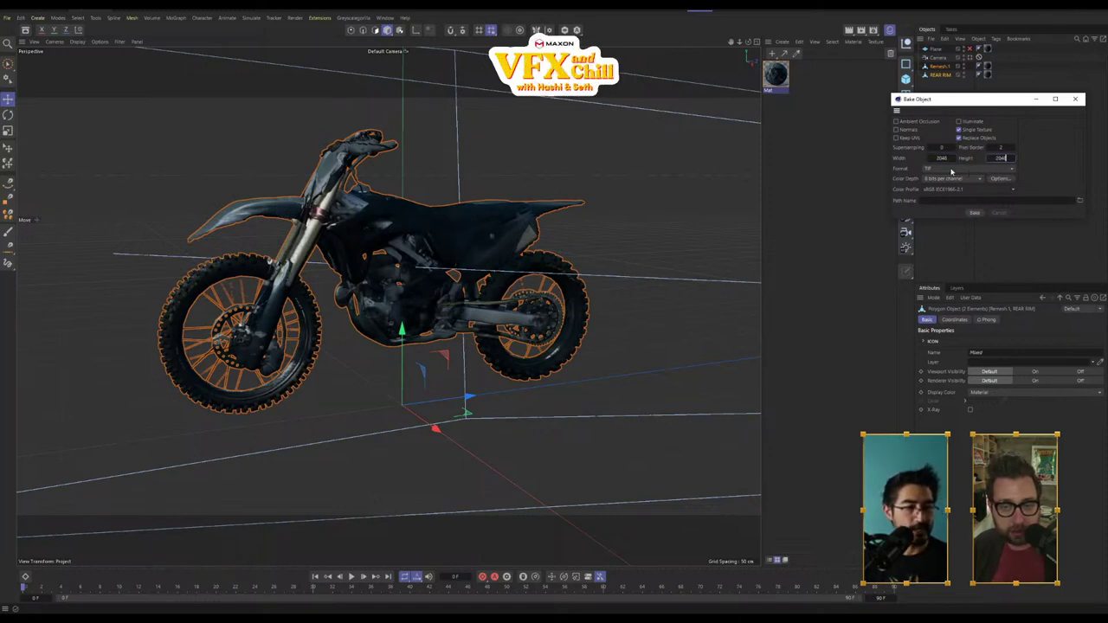
pyautogui.click(952, 170)
pyautogui.click(942, 234)
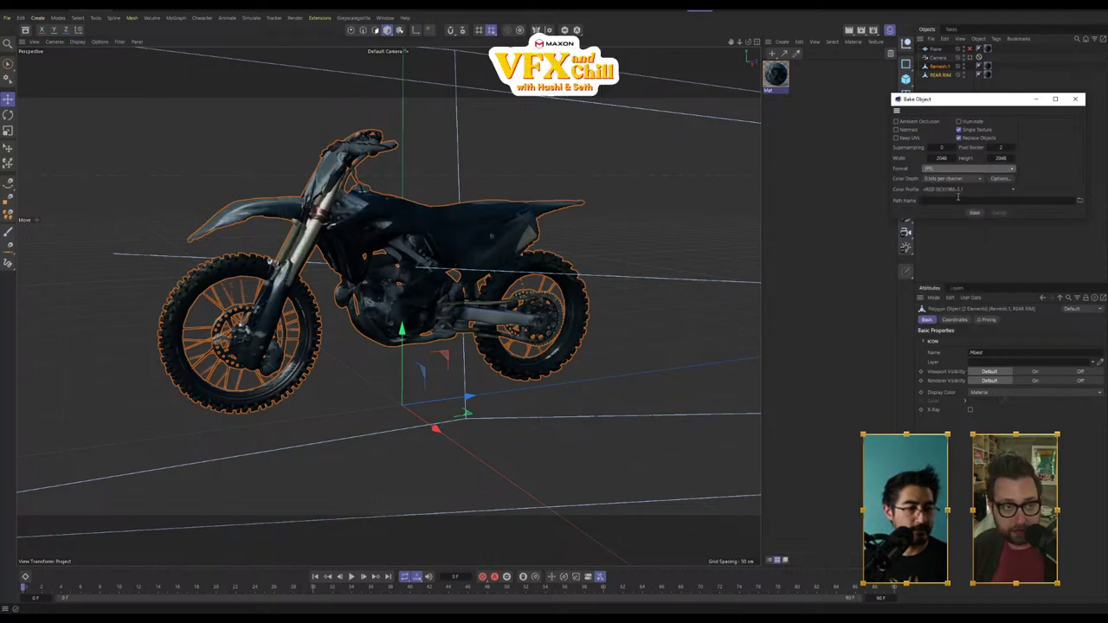
# Step: Choose the tex folder as the bake output path and start baking the motorcycle meshes
pyautogui.click(1080, 200)
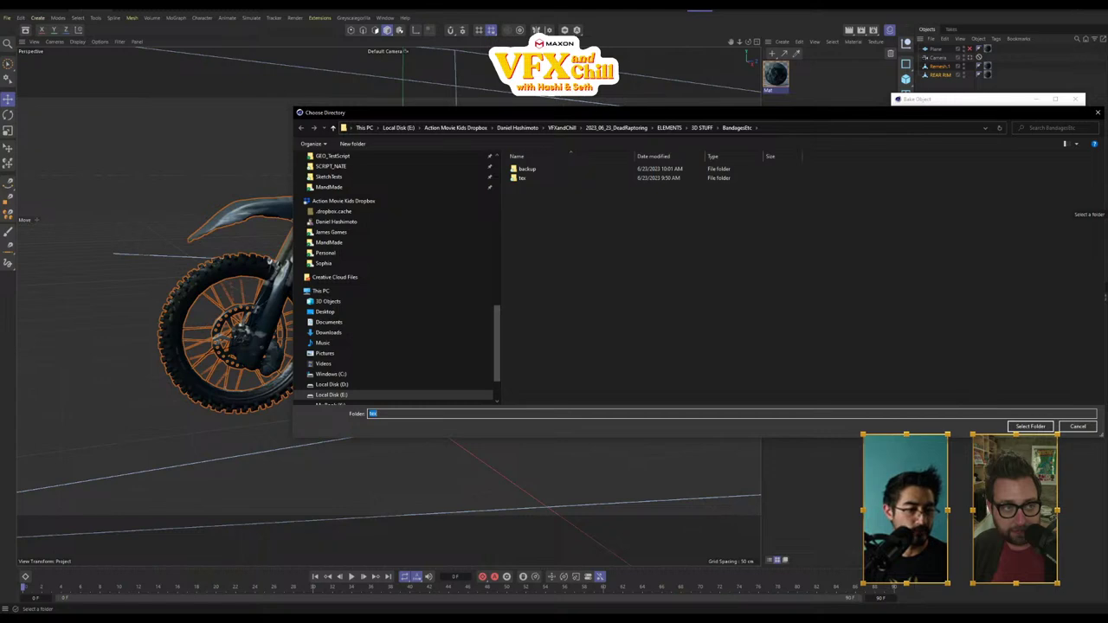
pyautogui.click(1030, 427)
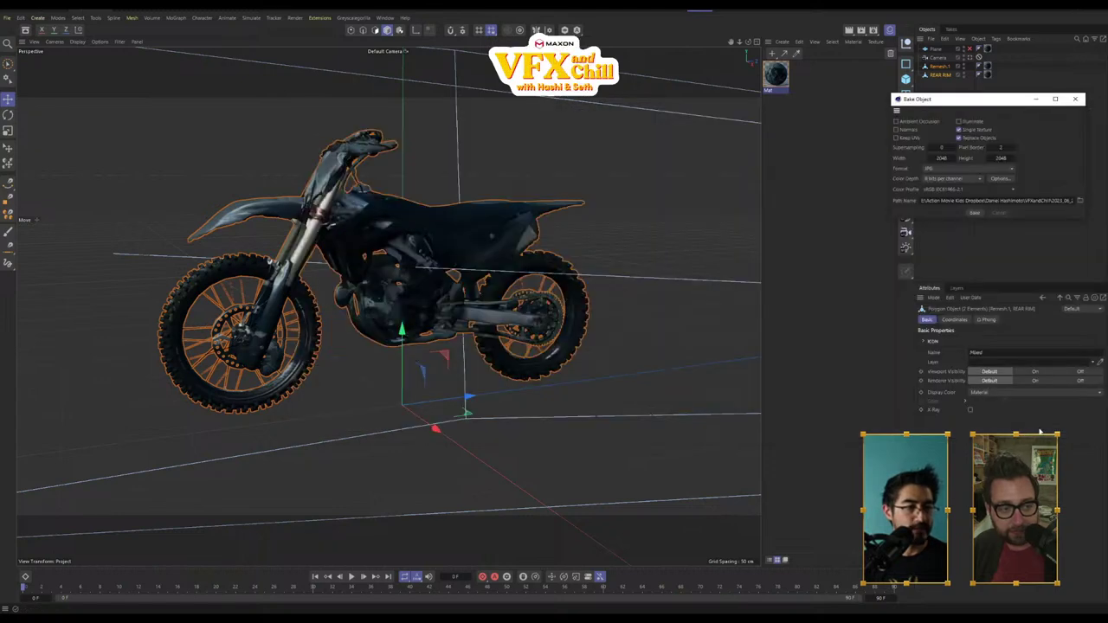
pyautogui.click(975, 213)
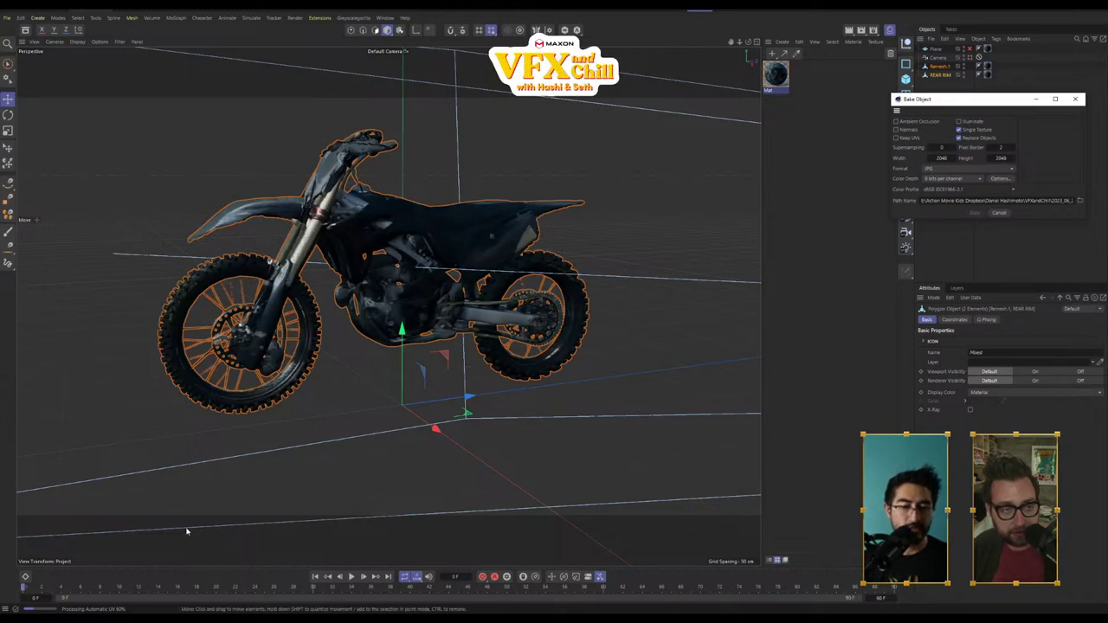
pyautogui.moveTo(990, 93); pyautogui.dragTo(1002, 140)
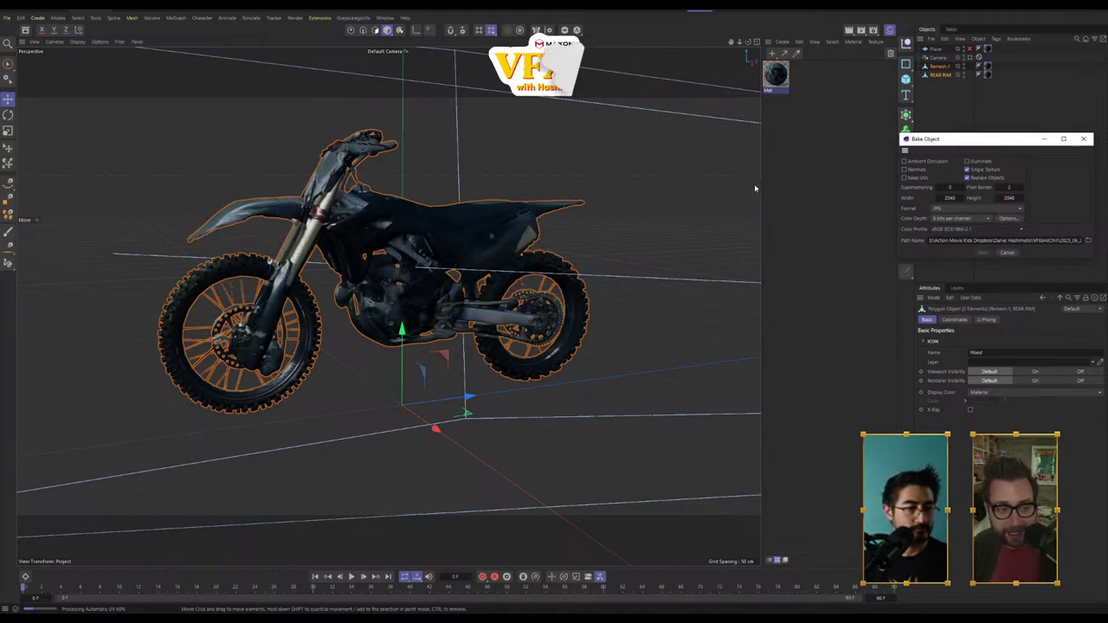
pyautogui.click(795, 347)
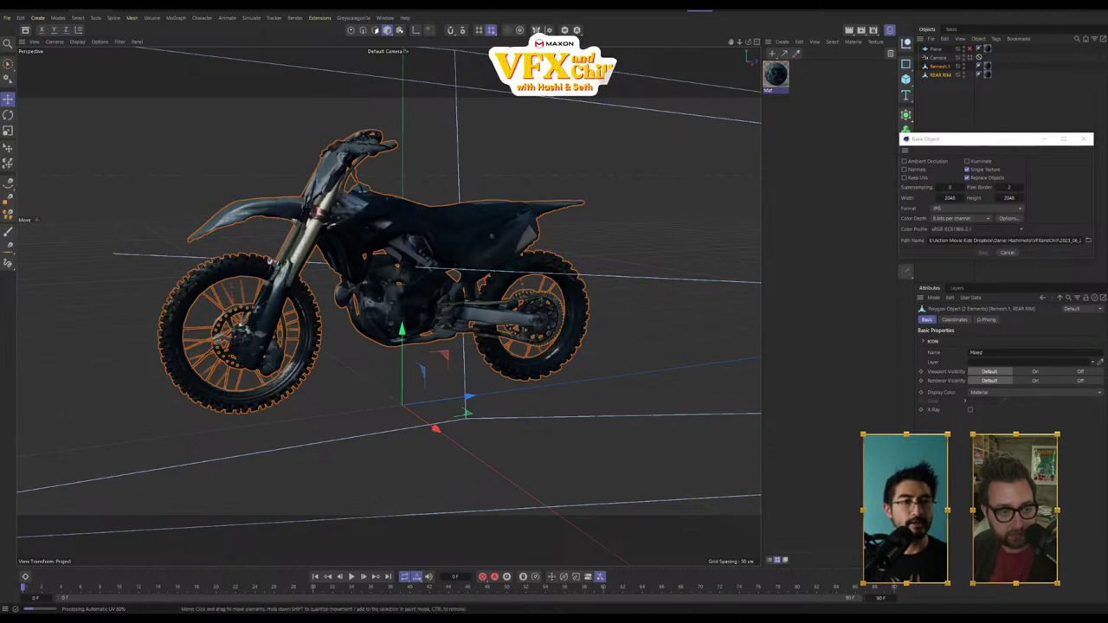
# Step: Switch to File Explorer and open the 3D STUFF folder under ELEMENTS in the 2023_06_23_DeadRaptoring project
pyautogui.press('super+e')
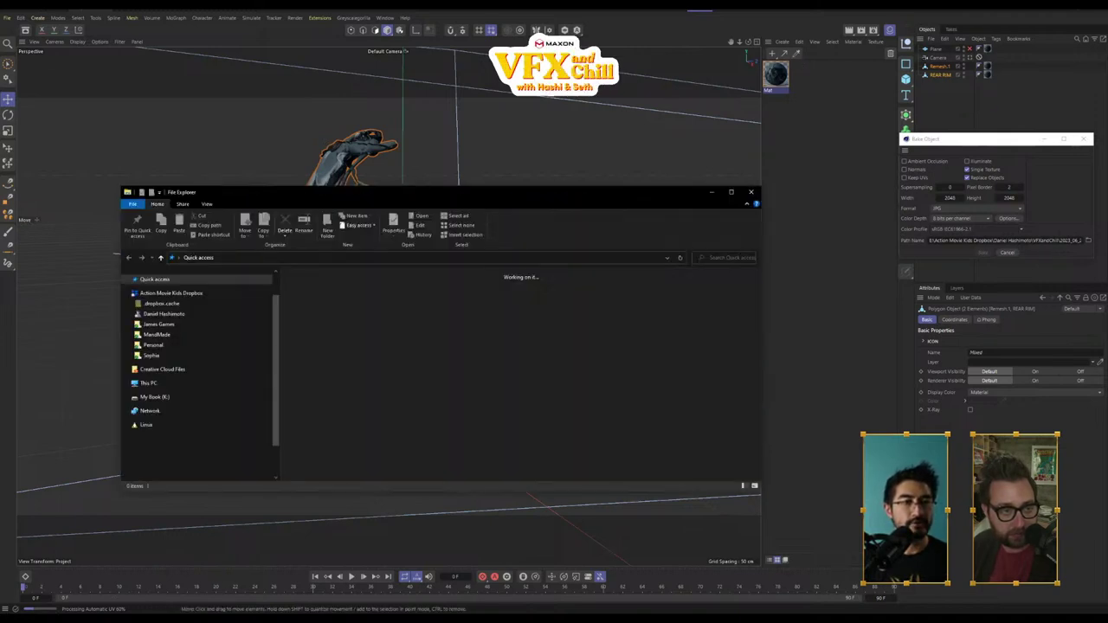
pyautogui.scroll(-3, 187, 429)
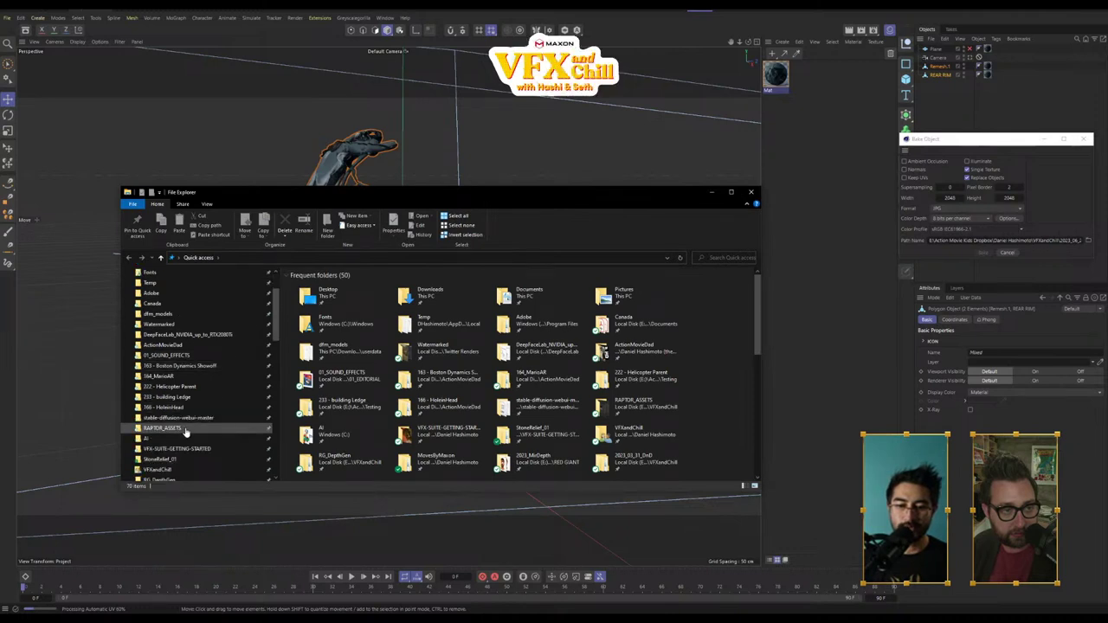
pyautogui.scroll(-2, 197, 437)
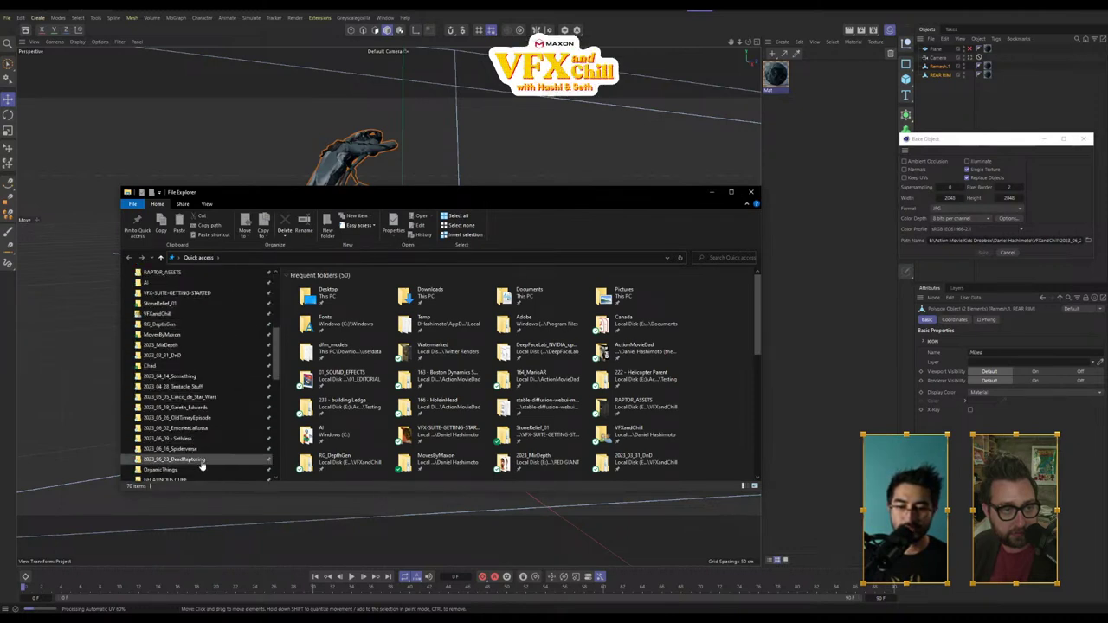
pyautogui.click(203, 459)
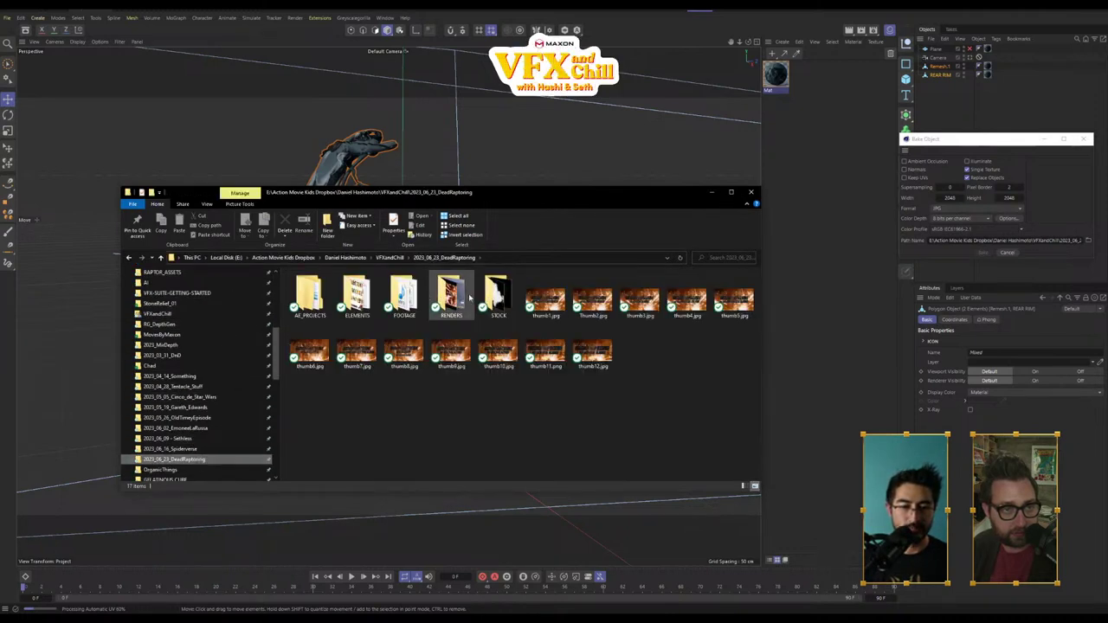
pyautogui.doubleClick(357, 295)
pyautogui.doubleClick(308, 295)
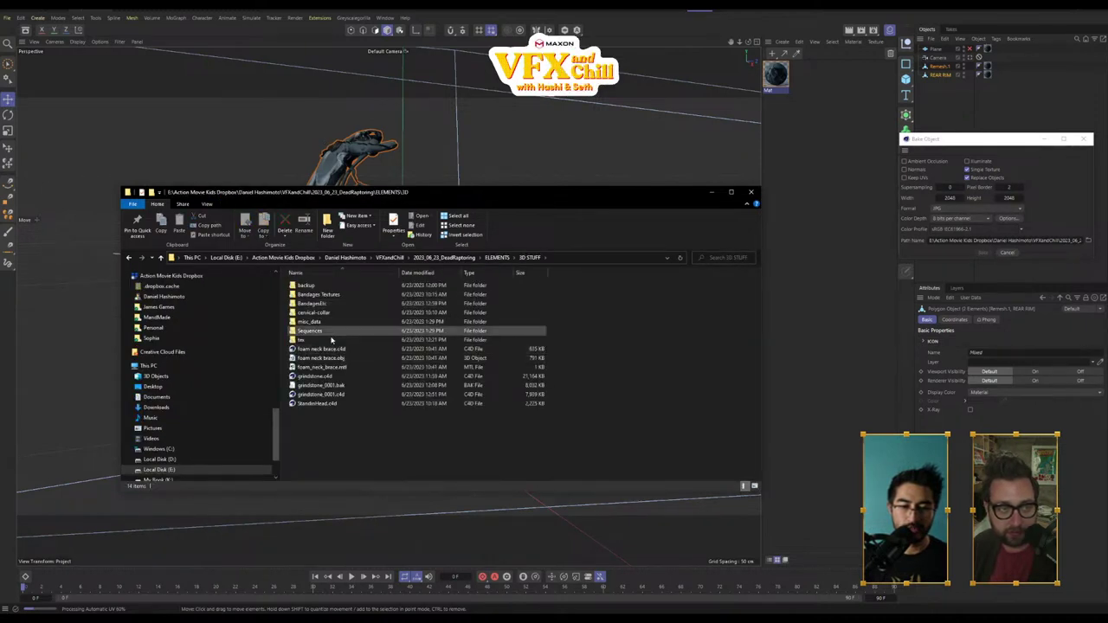
# Step: Open the tex folder of the 2022 CRF 450 source files under misc_data and free-honda-crf-450
pyautogui.click(321, 313)
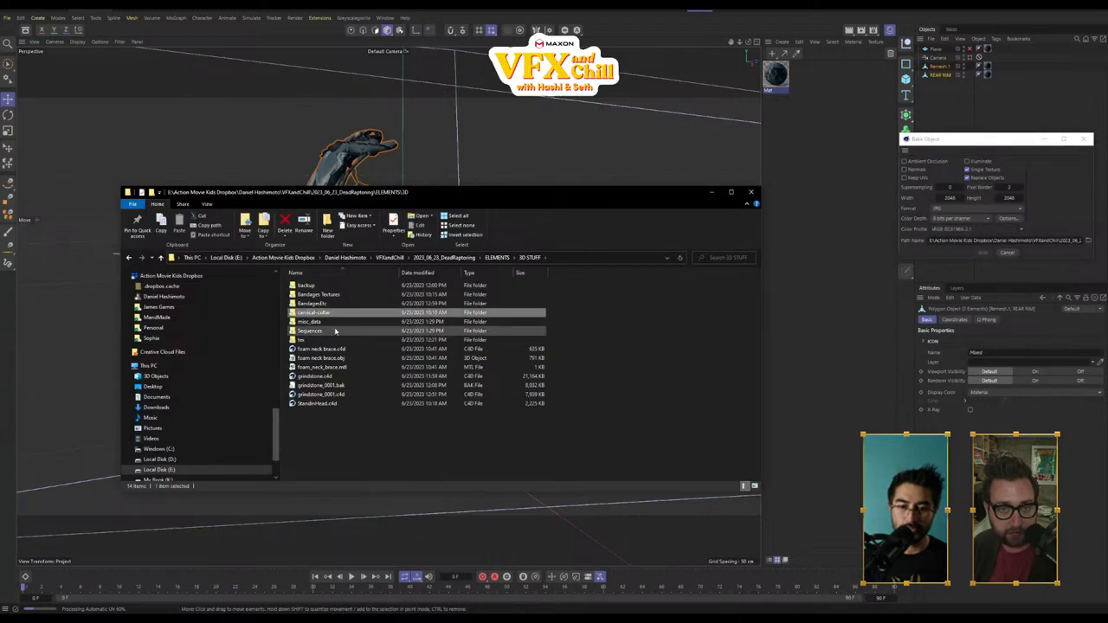
pyautogui.doubleClick(310, 321)
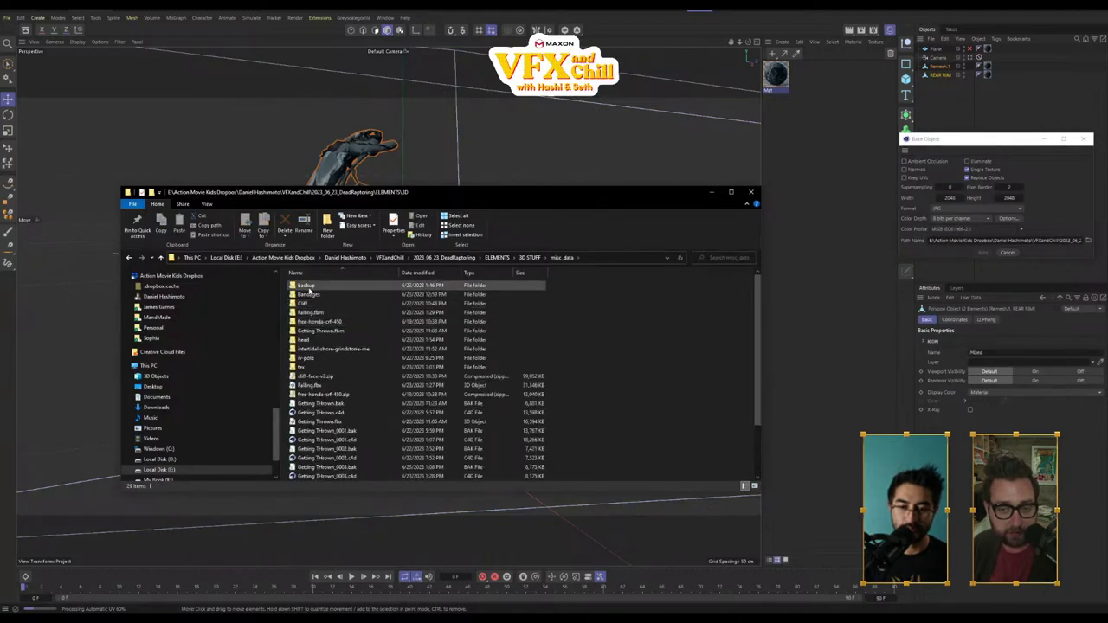
pyautogui.doubleClick(315, 316)
pyautogui.doubleClick(306, 294)
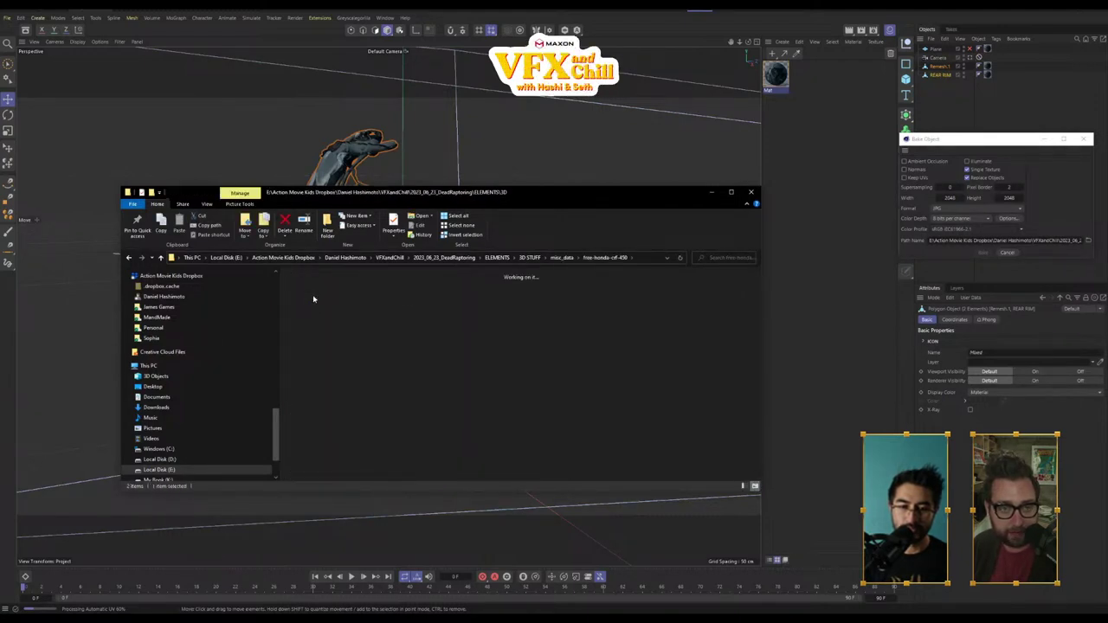
pyautogui.click(587, 260)
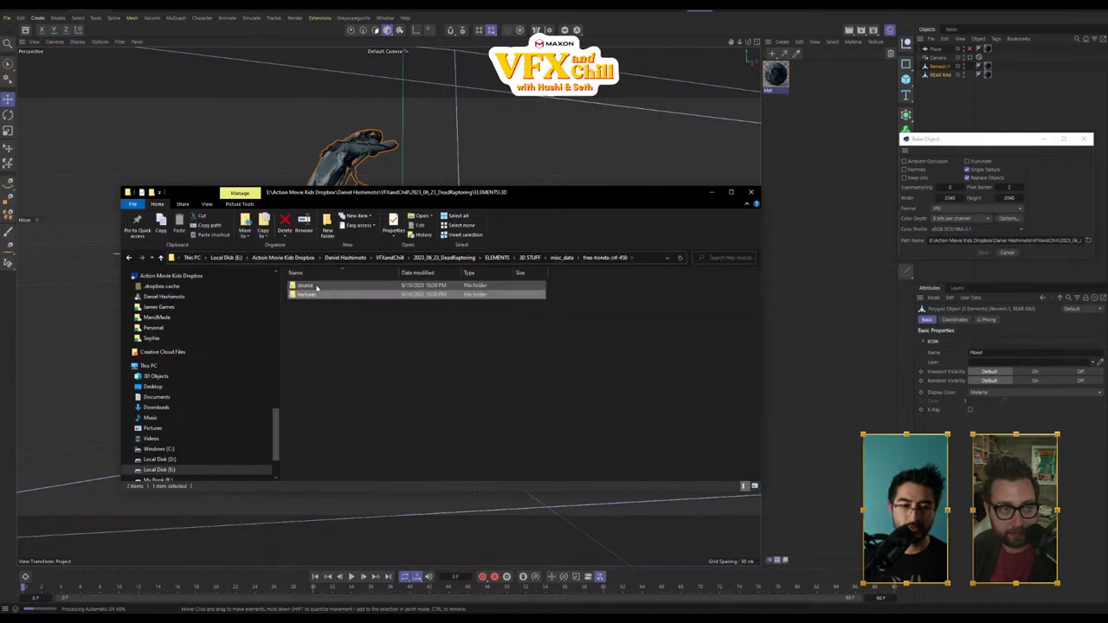
pyautogui.doubleClick(317, 287)
pyautogui.click(317, 287)
pyautogui.doubleClick(316, 287)
pyautogui.doubleClick(316, 295)
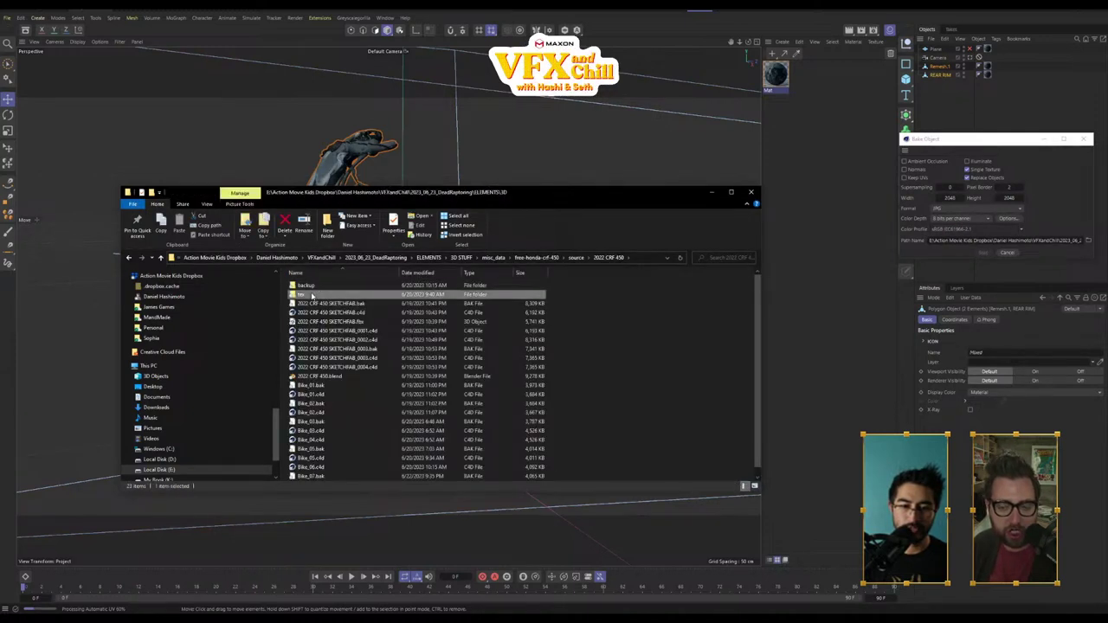
# Step: View the baked texture Remesh.1Surface_Color.jpg at full size, close it, and put the file browser away
pyautogui.doubleClick(450, 296)
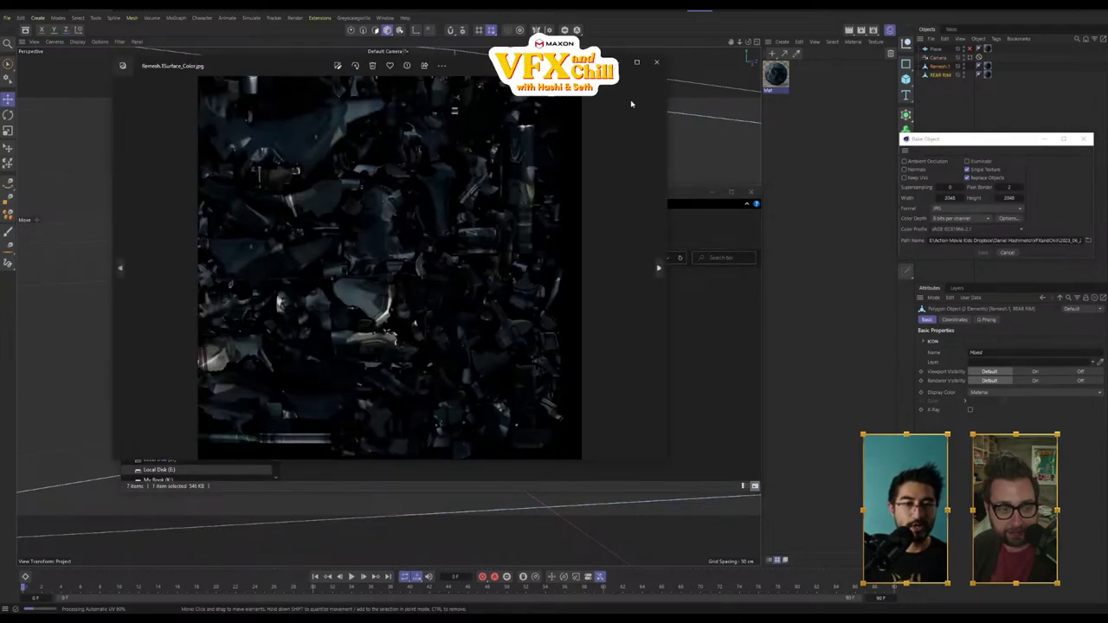
pyautogui.click(637, 62)
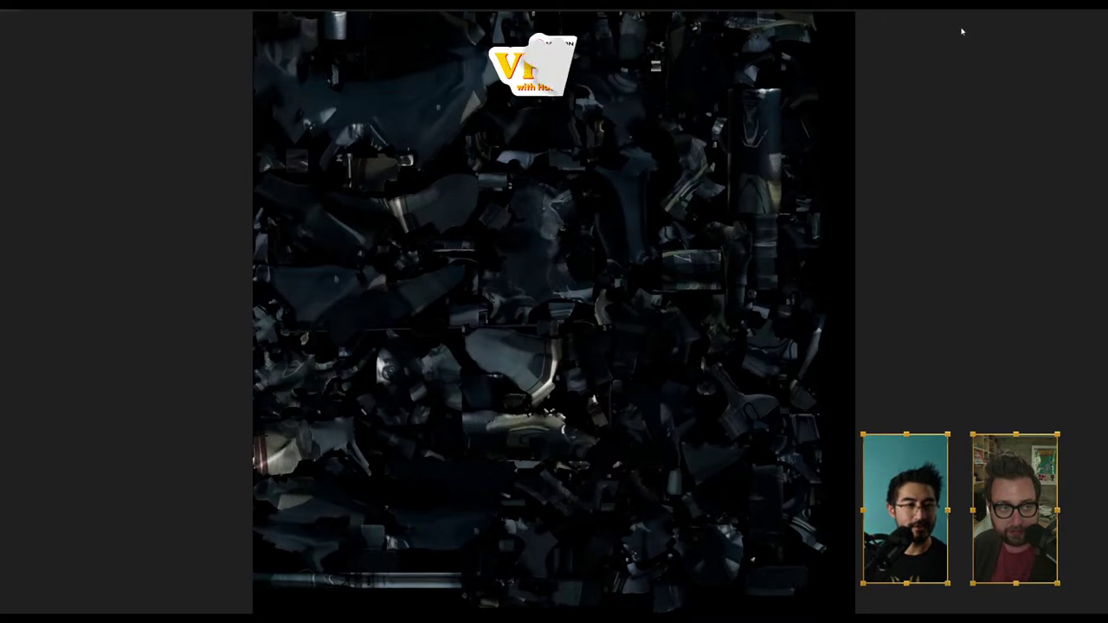
pyautogui.press('Escape')
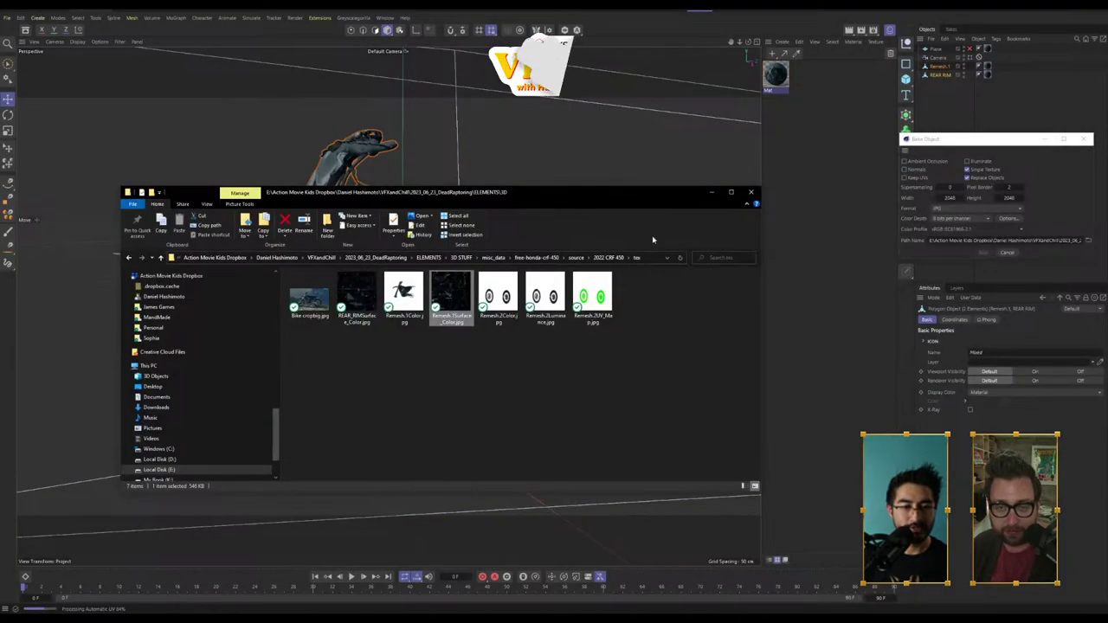
pyautogui.click(711, 193)
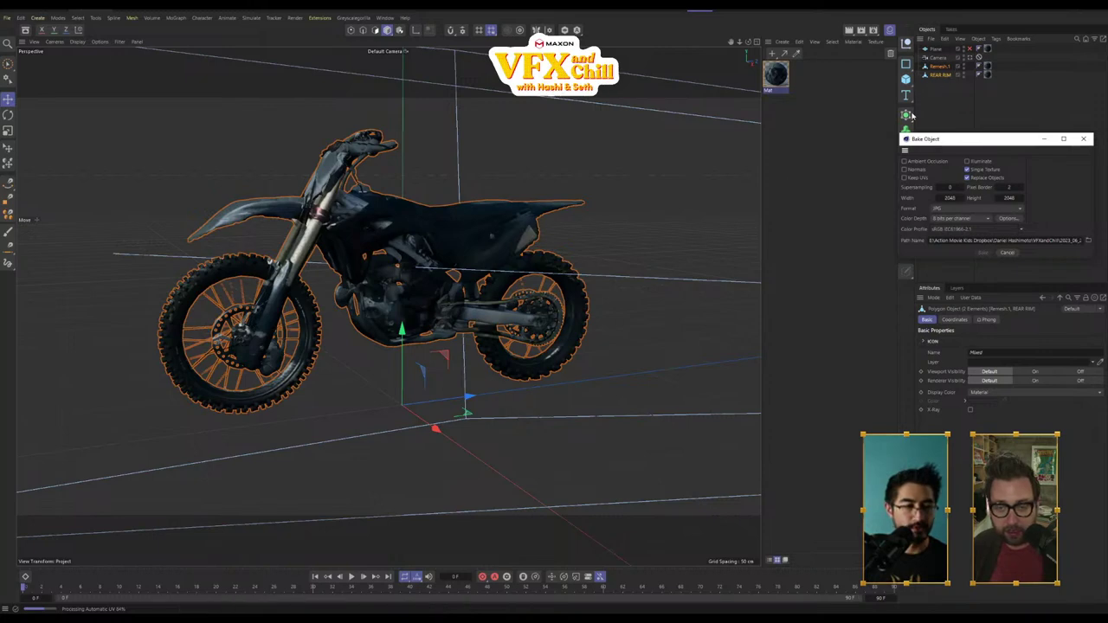
# Step: Switch to After Effects, open the bike-fall composition and inspect the rider close up at frame 36
pyautogui.moveTo(518, 389)
pyautogui.keyDown('alt'); pyautogui.mouseDown()
pyautogui.moveTo(490, 386)
pyautogui.moveTo(507, 385)
pyautogui.mouseUp(); pyautogui.keyUp('alt')
pyautogui.hotkey('alt', 'Tab')
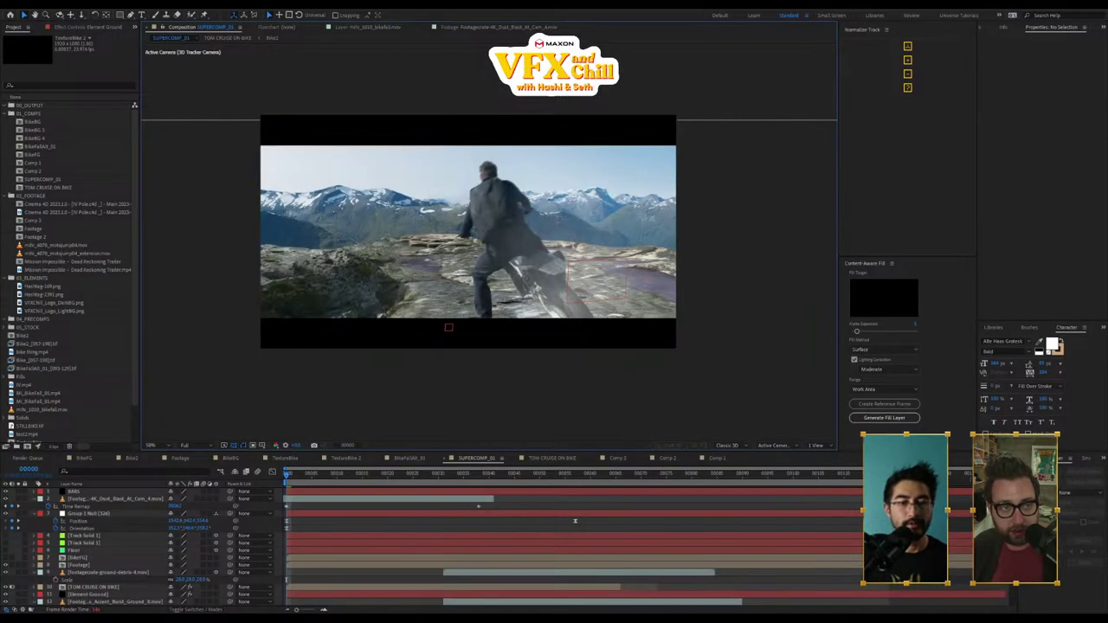
pyautogui.click(466, 478)
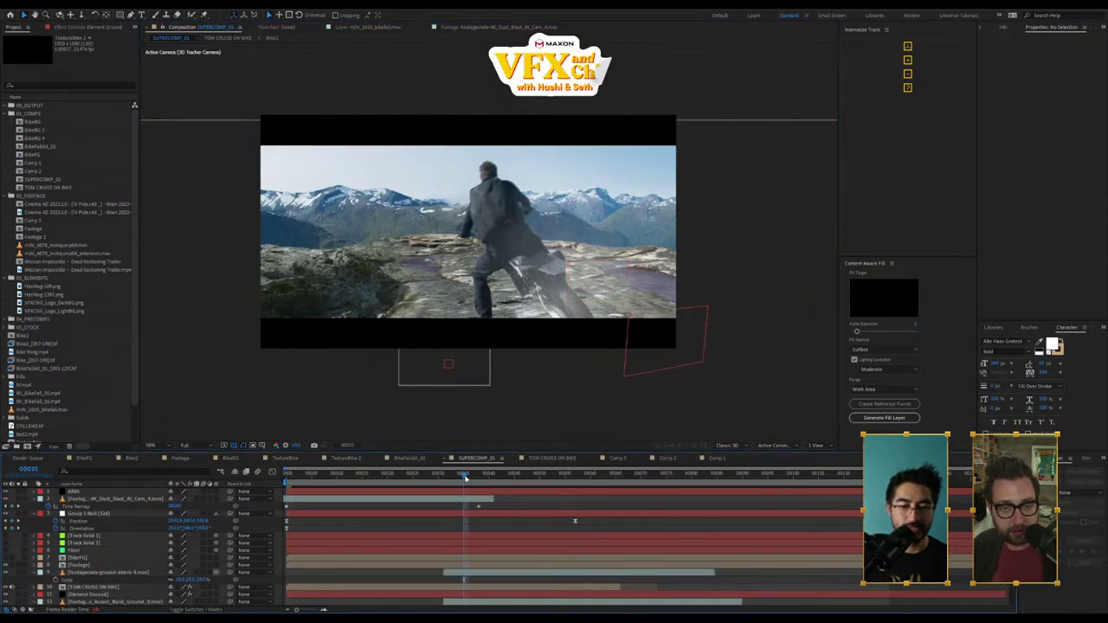
pyautogui.click(412, 459)
pyautogui.click(529, 475)
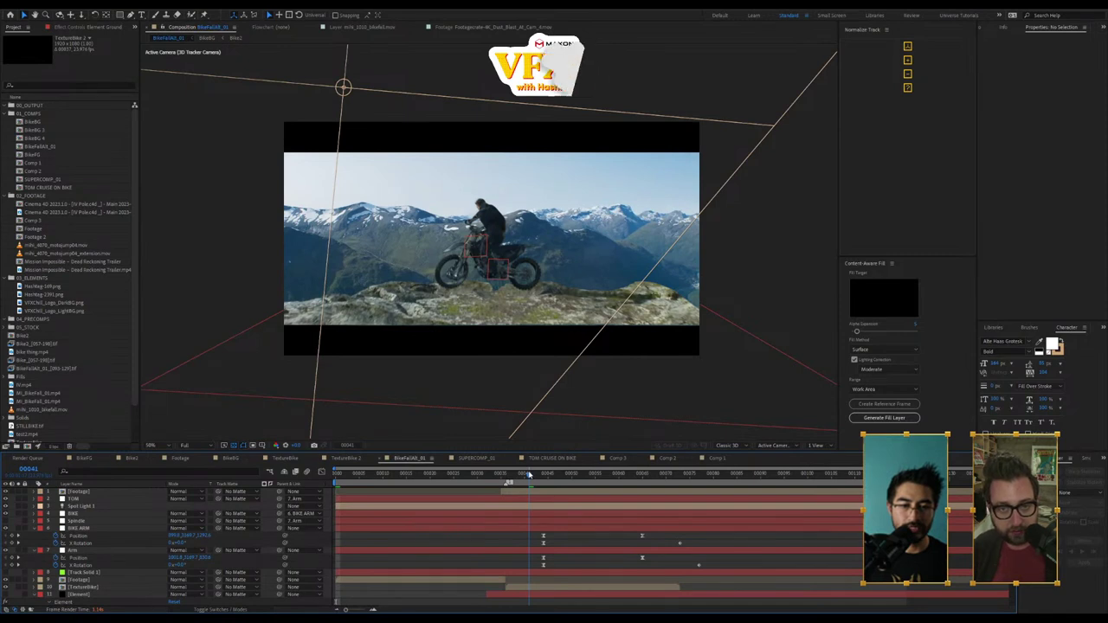
pyautogui.click(520, 475)
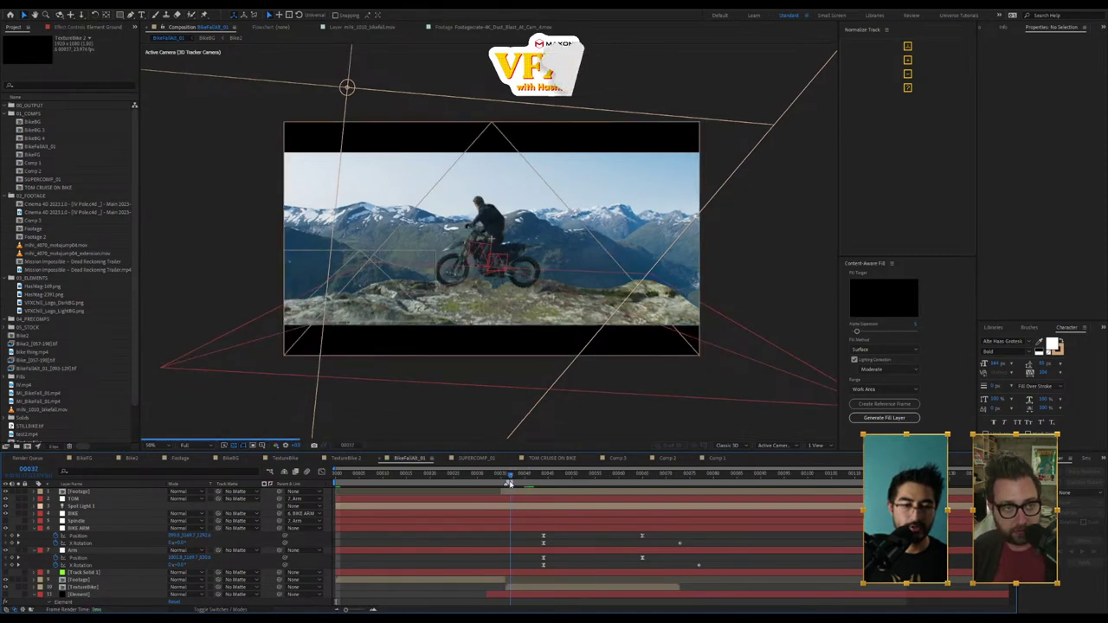
pyautogui.click(497, 475)
pyautogui.moveTo(503, 495); pyautogui.dragTo(509, 491)
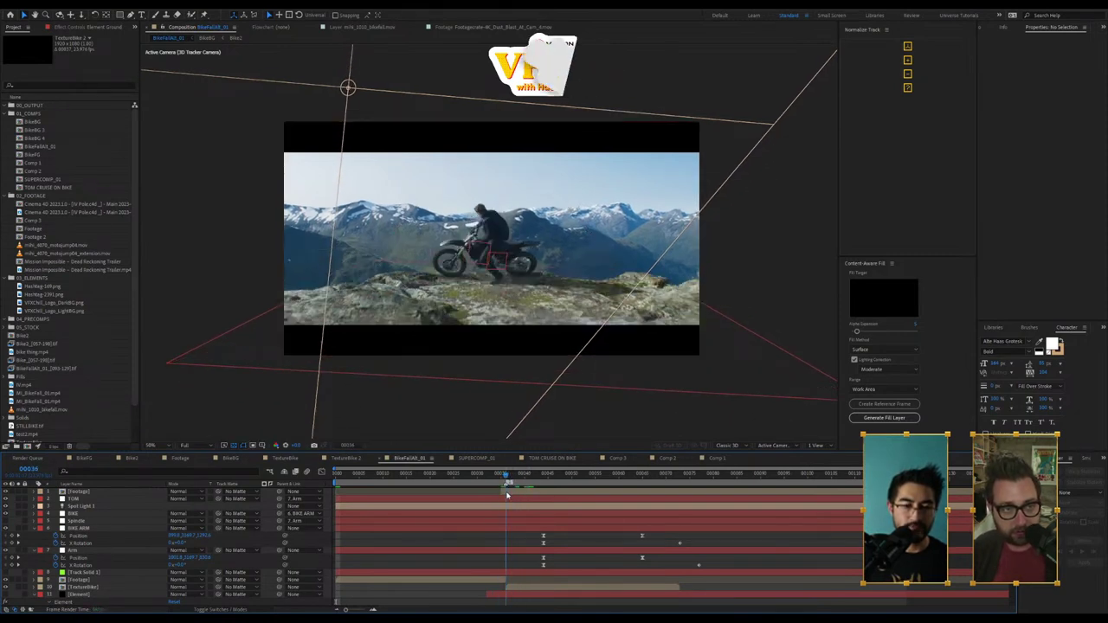
pyautogui.scroll(2, 543, 269)
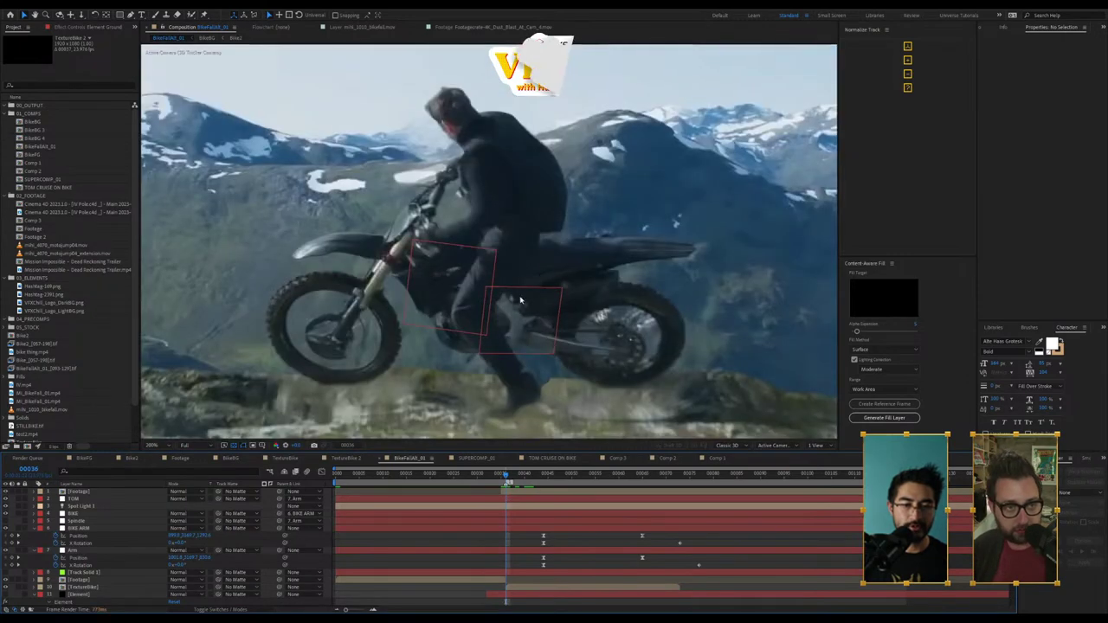
# Step: Solo the Element layer in the bike-fall composition and display its effect settings
pyautogui.scroll(-3, 114, 561)
pyautogui.click(95, 529)
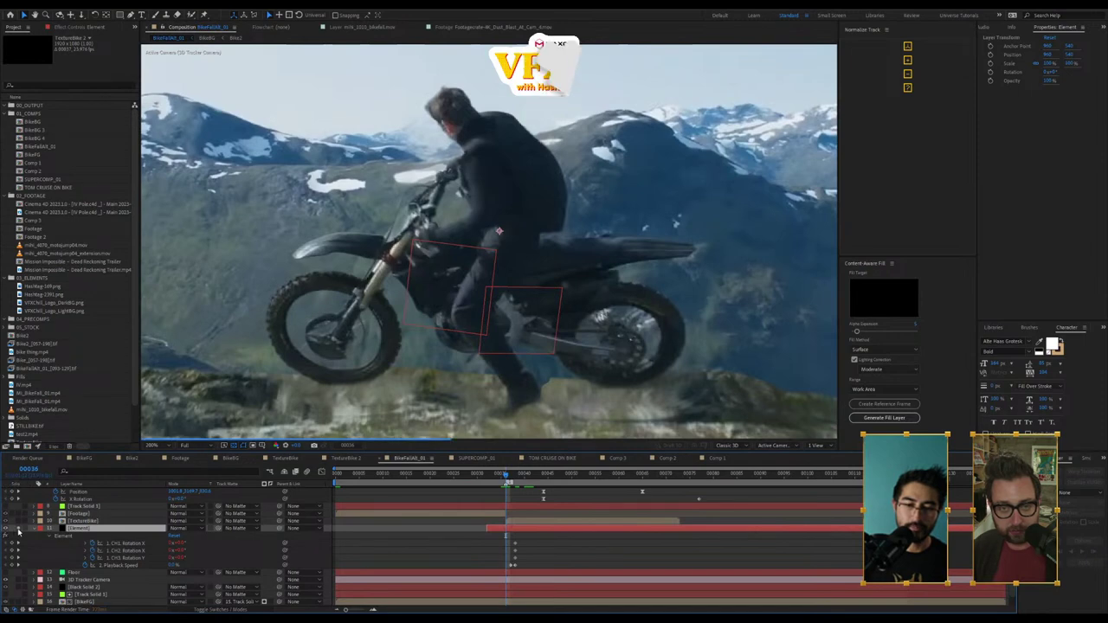
pyautogui.click(18, 530)
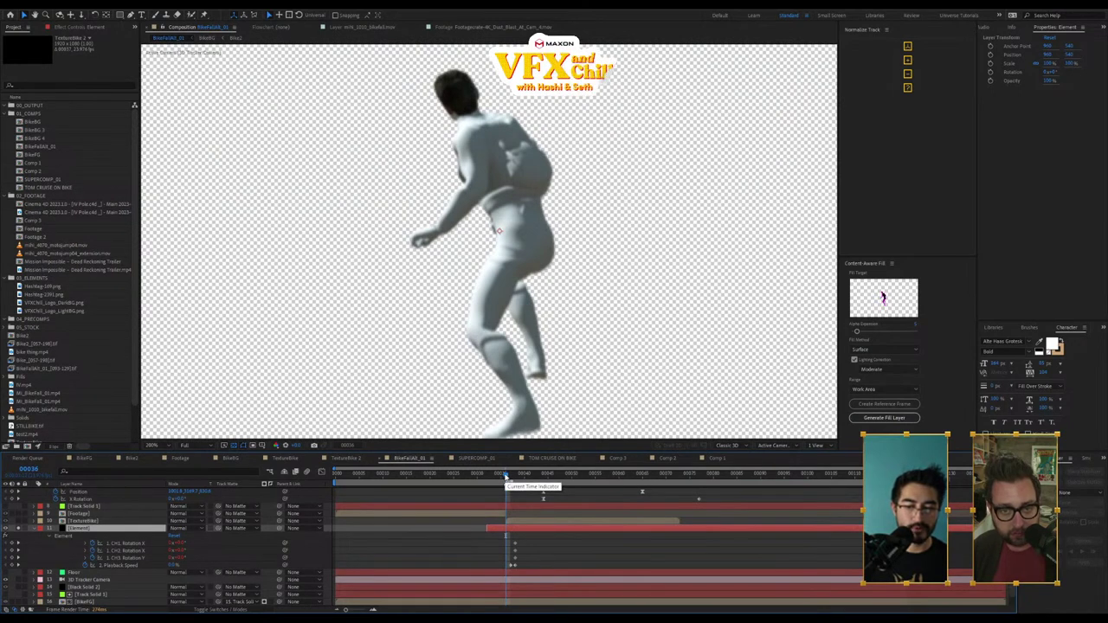
pyautogui.click(74, 28)
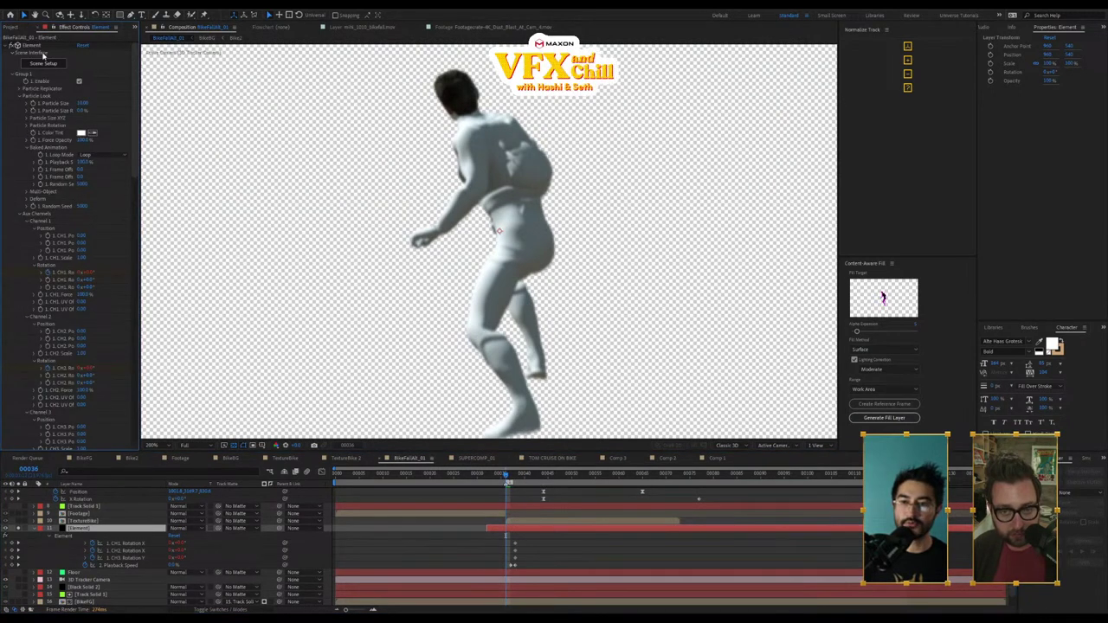
# Step: Examine the isolated 3D body at frame 36, then restore the full composite and collapse the Element layer's properties
pyautogui.moveTo(508, 482)
pyautogui.mouseDown()
pyautogui.moveTo(558, 481)
pyautogui.moveTo(505, 491)
pyautogui.mouseUp()
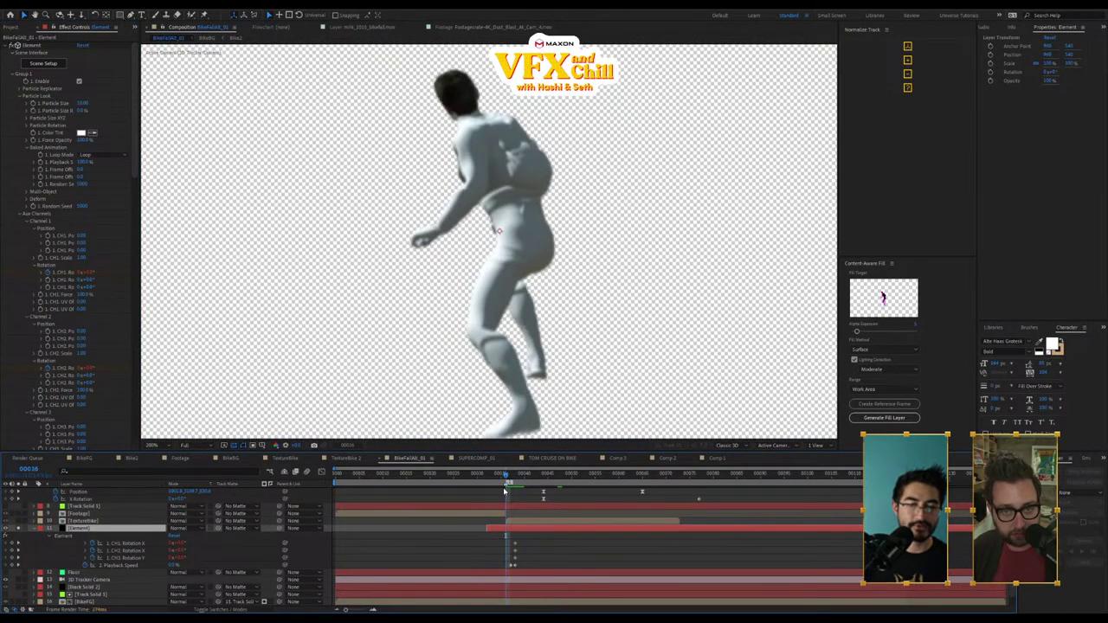
pyautogui.scroll(-2, 516, 269)
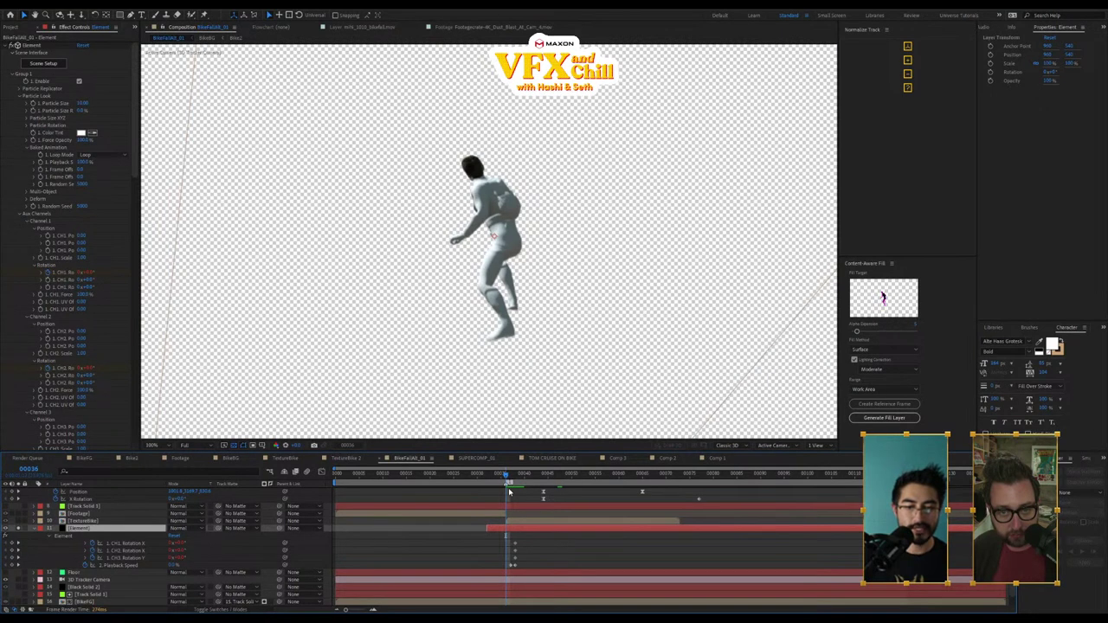
pyautogui.moveTo(508, 478)
pyautogui.mouseDown()
pyautogui.moveTo(517, 487)
pyautogui.moveTo(507, 500)
pyautogui.mouseUp()
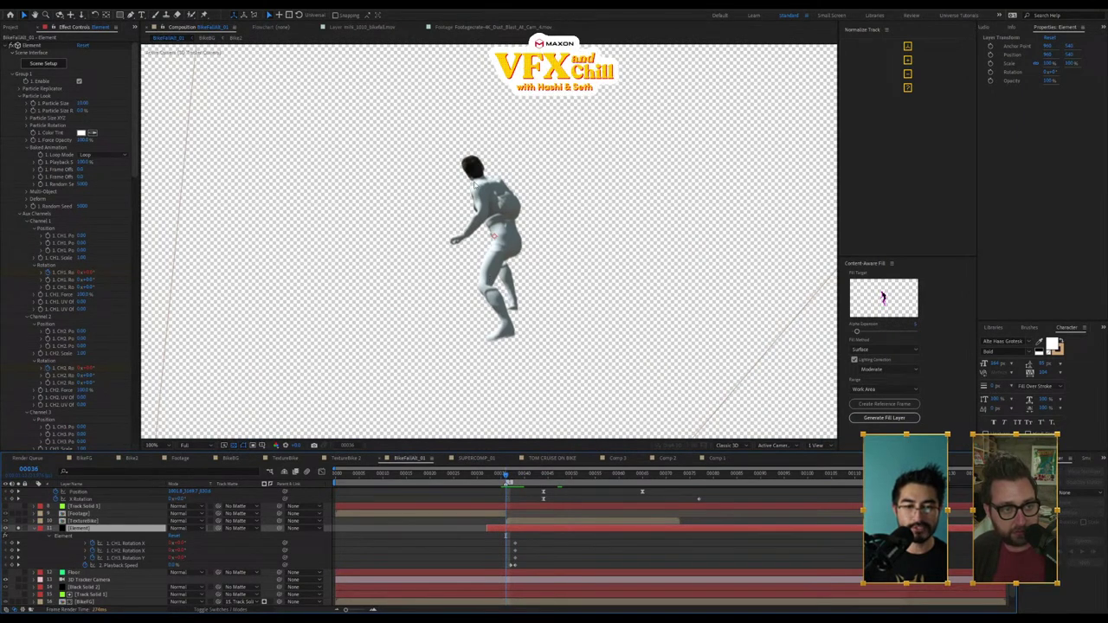
pyautogui.moveTo(507, 478)
pyautogui.mouseDown()
pyautogui.moveTo(628, 481)
pyautogui.moveTo(534, 480)
pyautogui.moveTo(507, 494)
pyautogui.mouseUp()
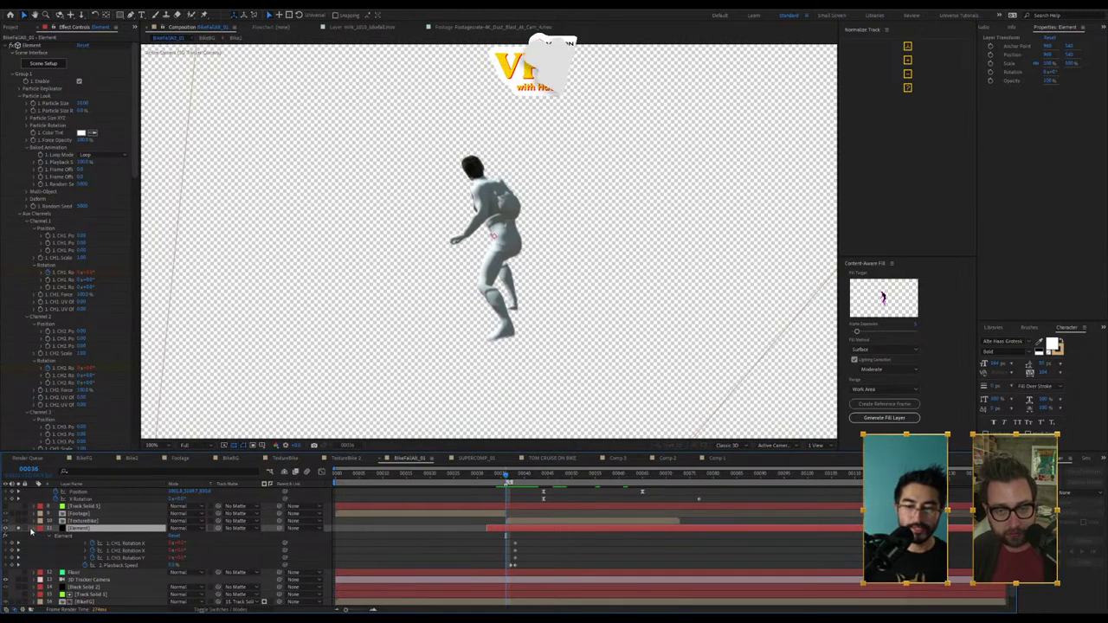
pyautogui.click(37, 530)
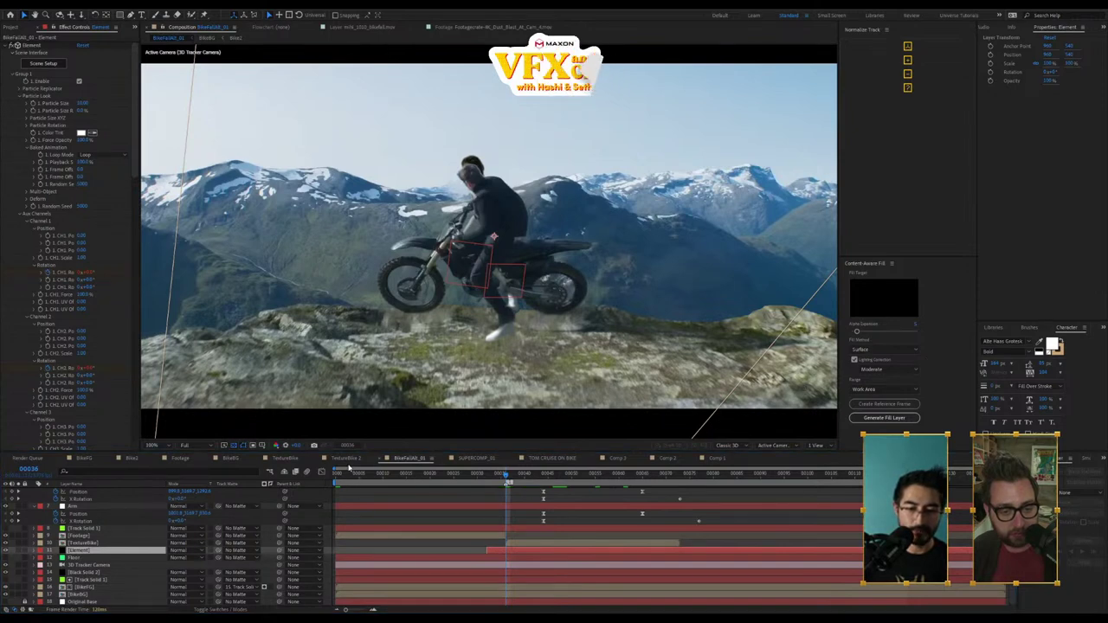
# Step: Open the TextureBike composition, isolate the rendered bike-fall layer and go to frame 2
pyautogui.click(342, 459)
pyautogui.click(293, 459)
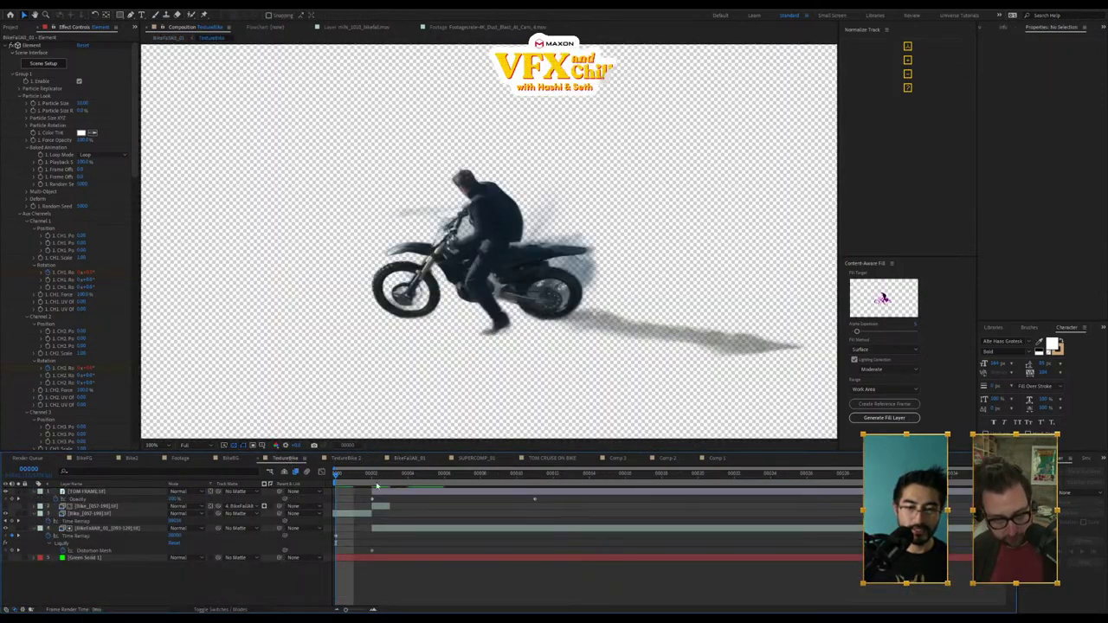
pyautogui.click(388, 476)
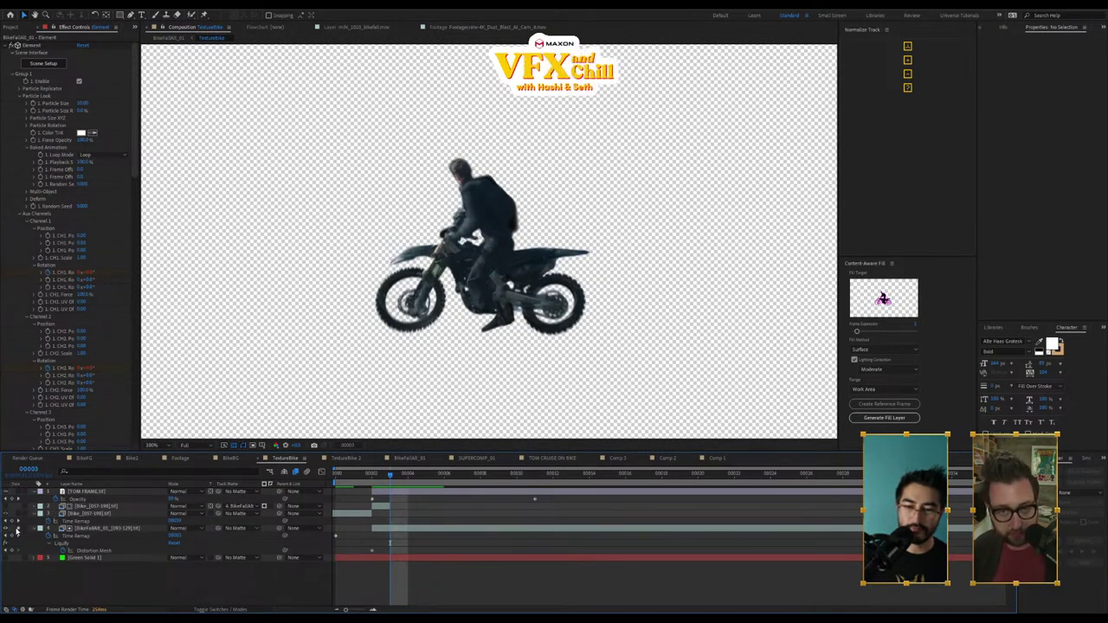
pyautogui.moveTo(384, 475)
pyautogui.mouseDown()
pyautogui.moveTo(361, 488)
pyautogui.moveTo(375, 493)
pyautogui.mouseUp()
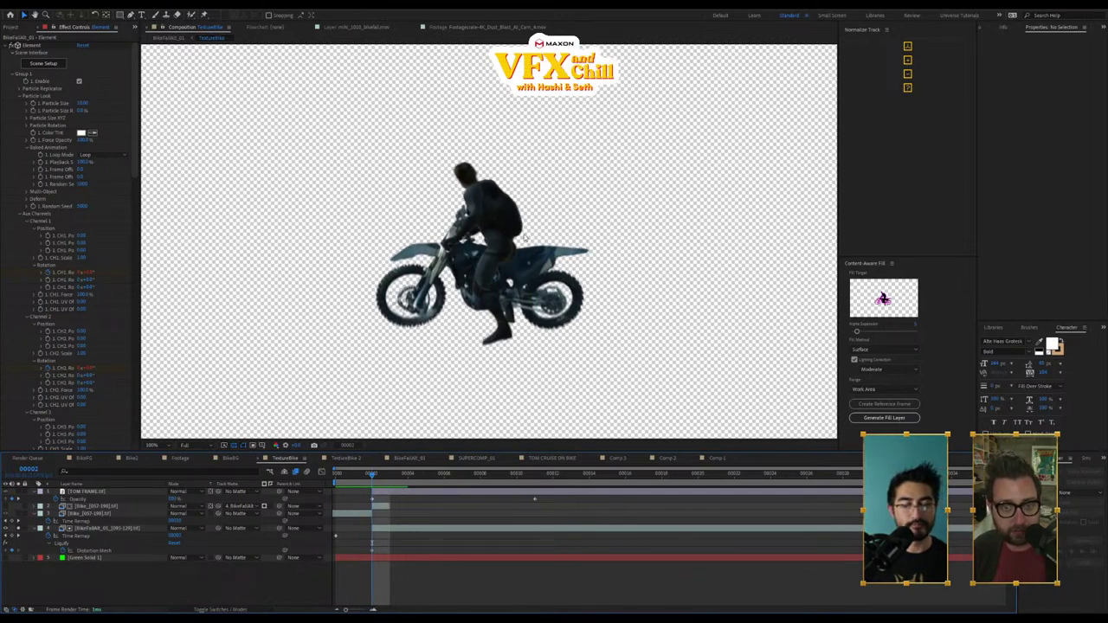
# Step: Inspect the rendered rider and motorcycle up close and play back the fall animation
pyautogui.scroll(4, 519, 308)
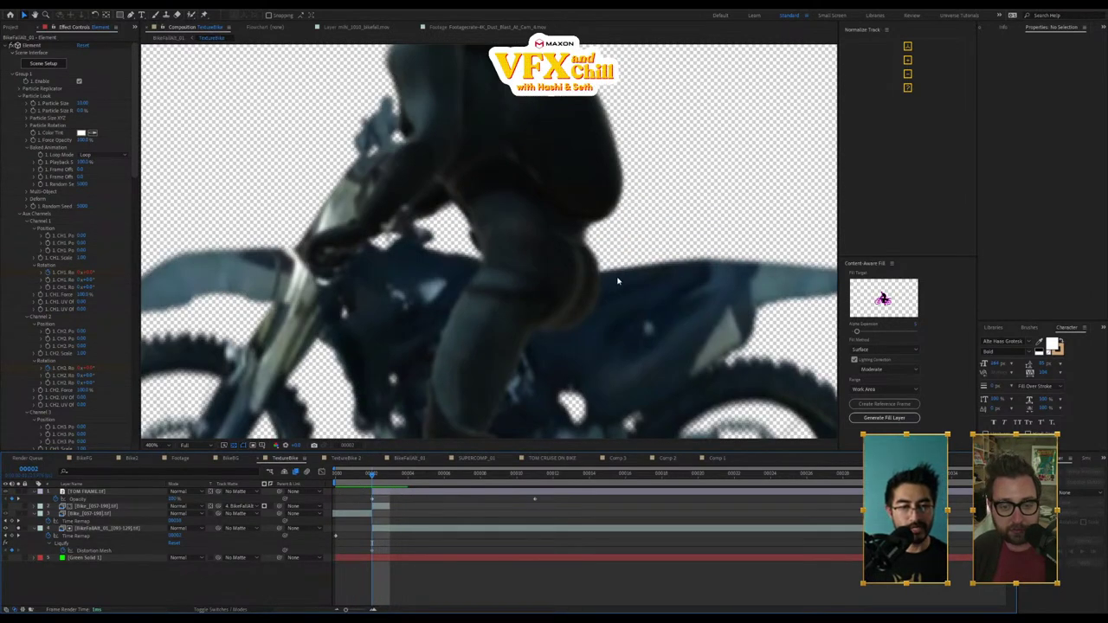
pyautogui.scroll(-4, 617, 281)
pyautogui.scroll(2, 532, 277)
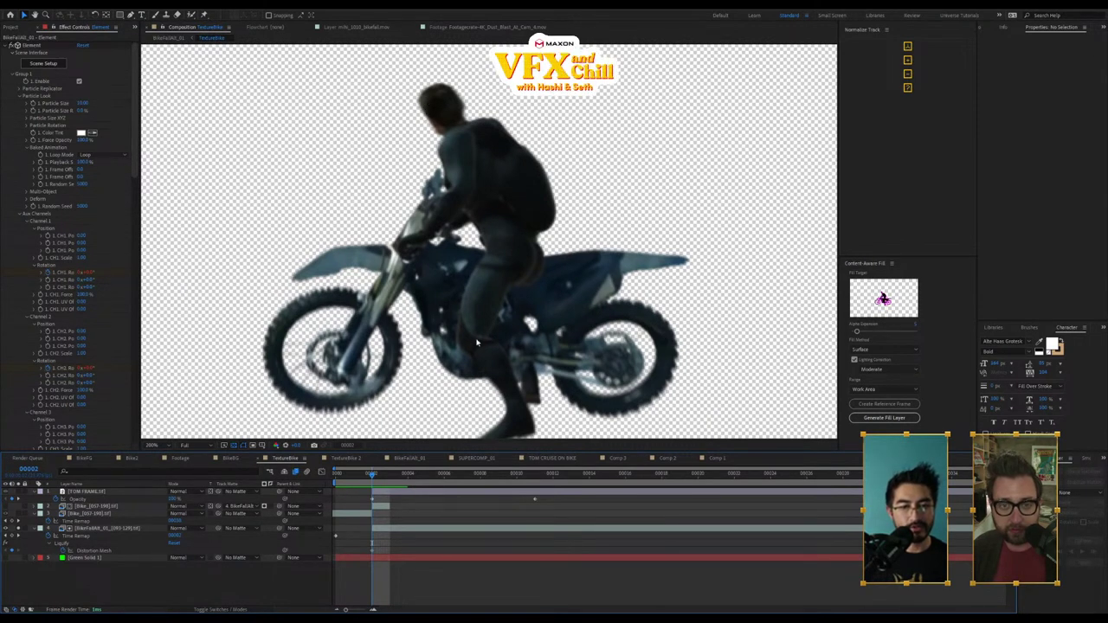
pyautogui.scroll(-2, 491, 226)
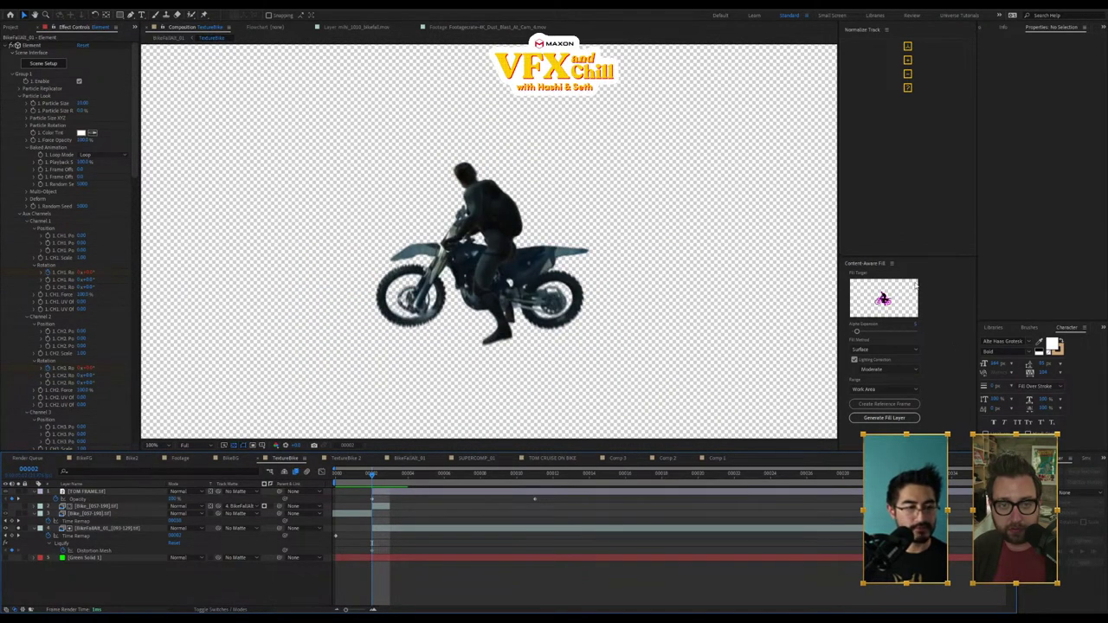
pyautogui.press('space')
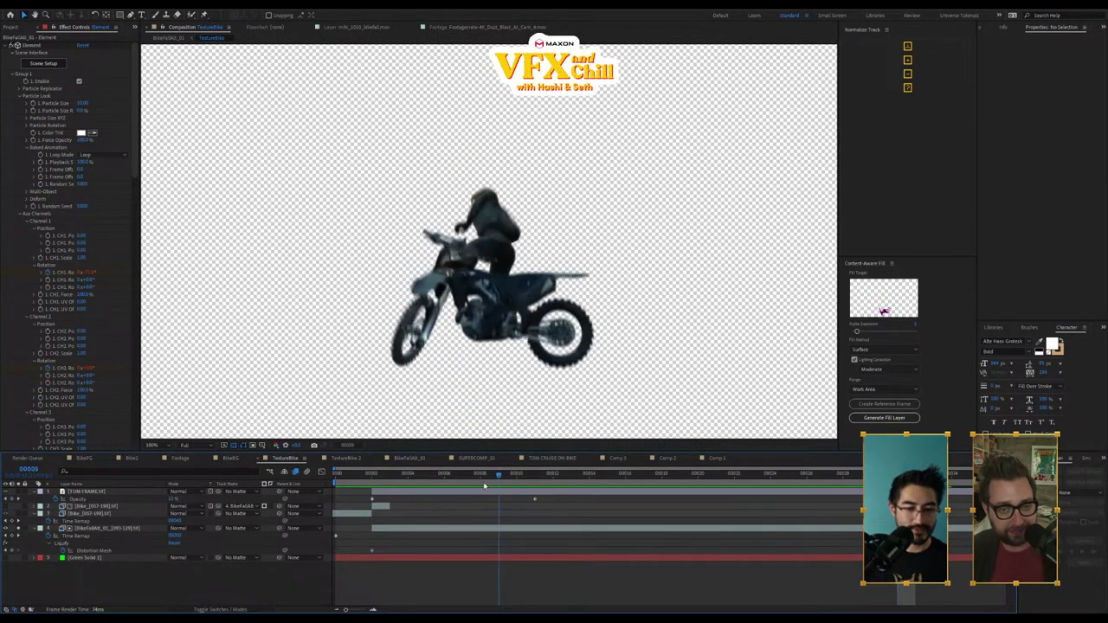
# Step: At frame 2, solo the TOM FRAME.tif layer to compare it with the rendered rider, then turn its solo off
pyautogui.click(385, 499)
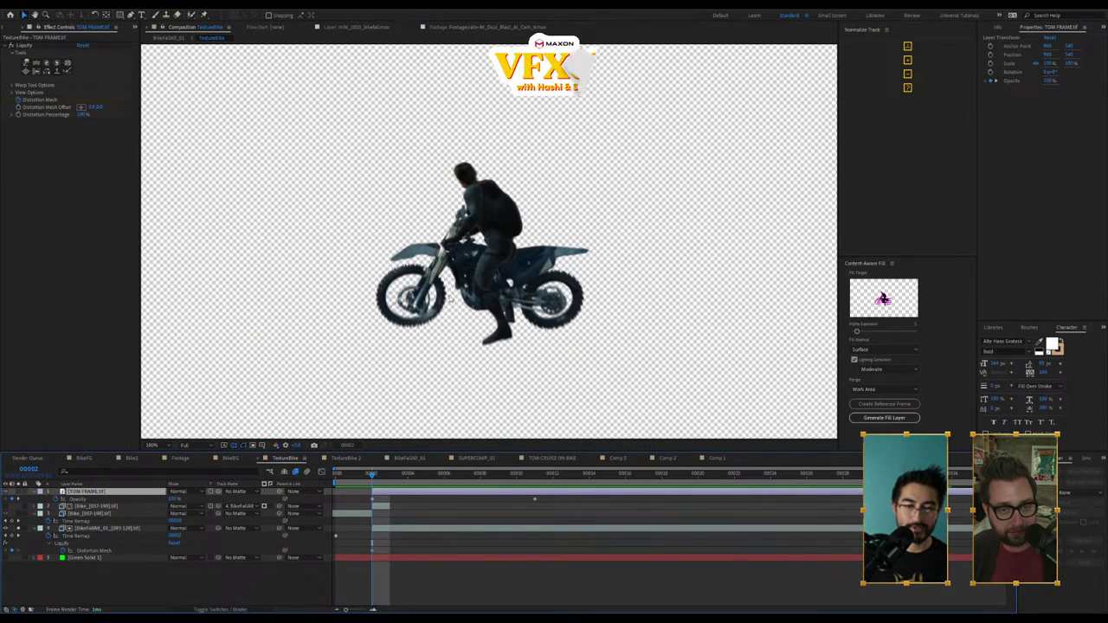
pyautogui.click(19, 493)
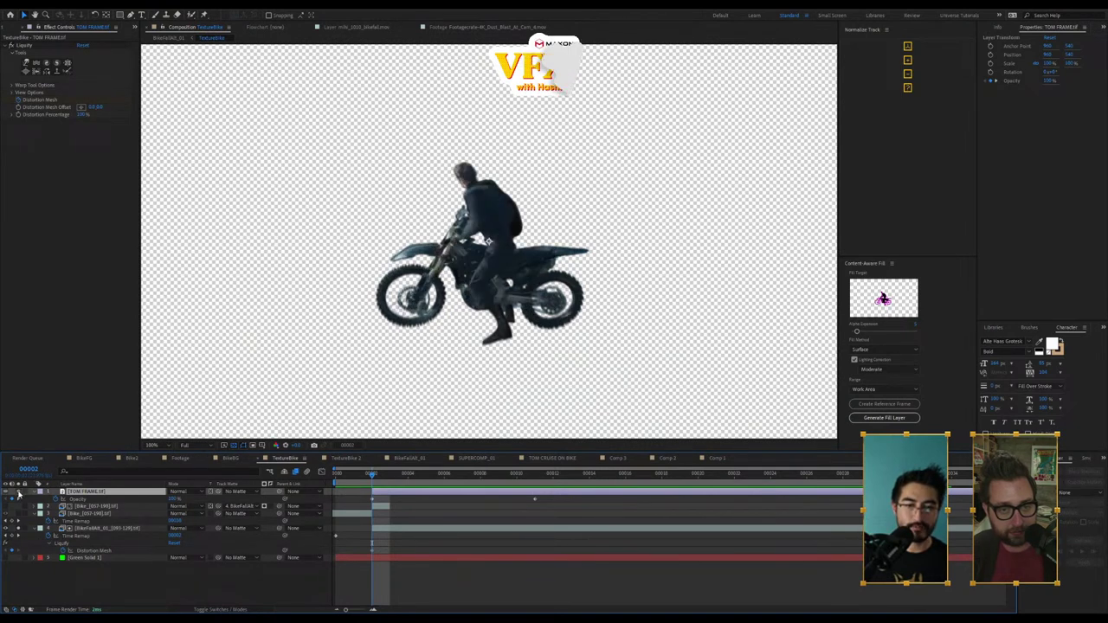
pyautogui.scroll(4, 639, 157)
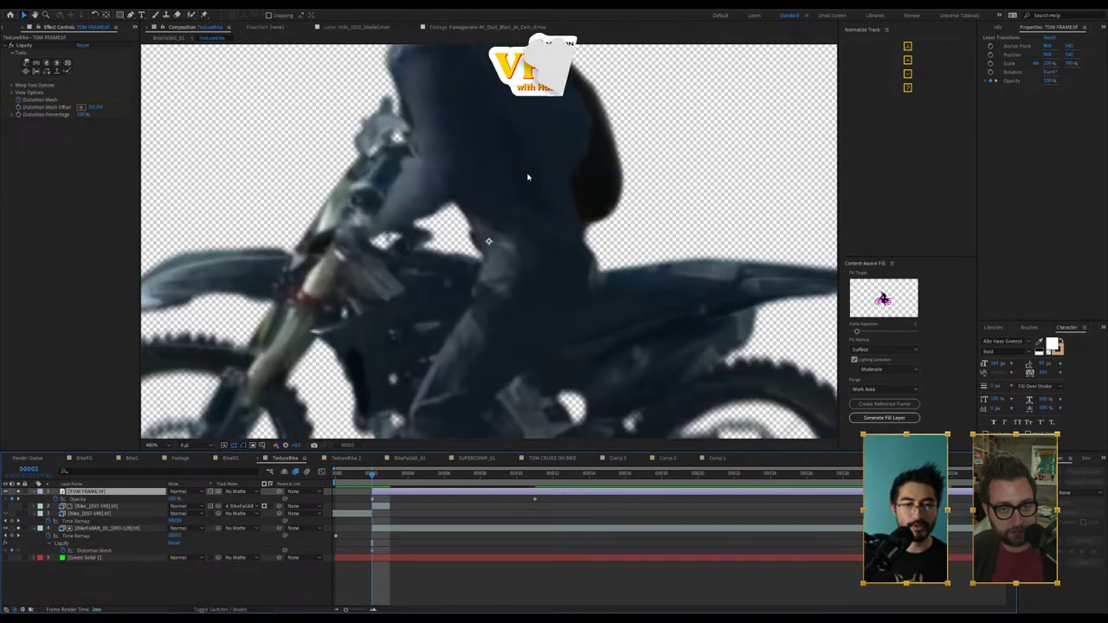
pyautogui.scroll(-2, 524, 181)
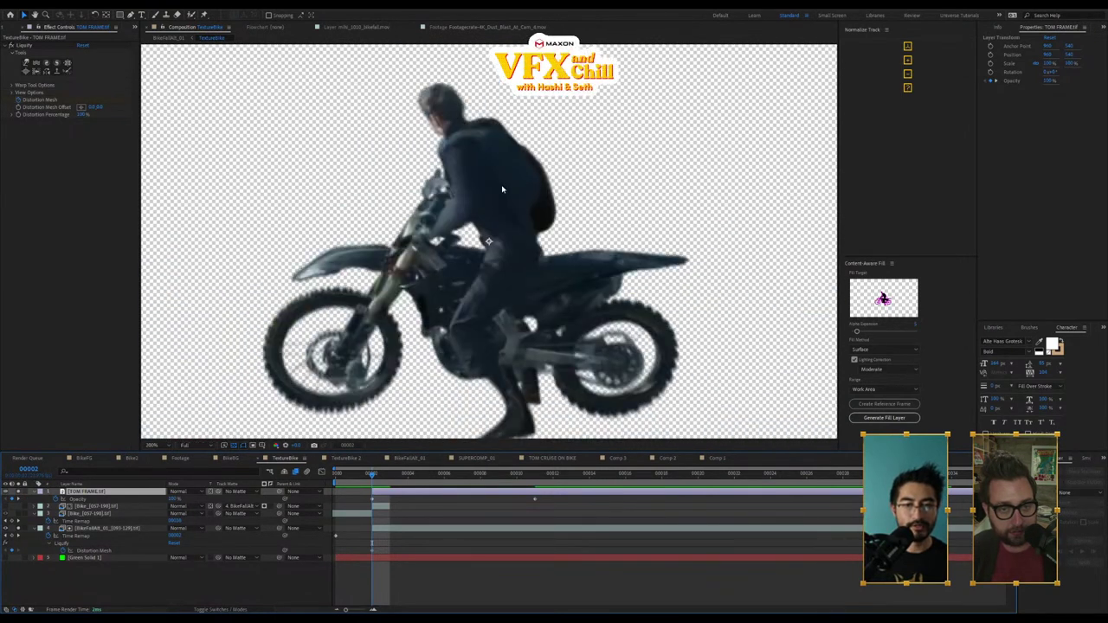
pyautogui.click(20, 496)
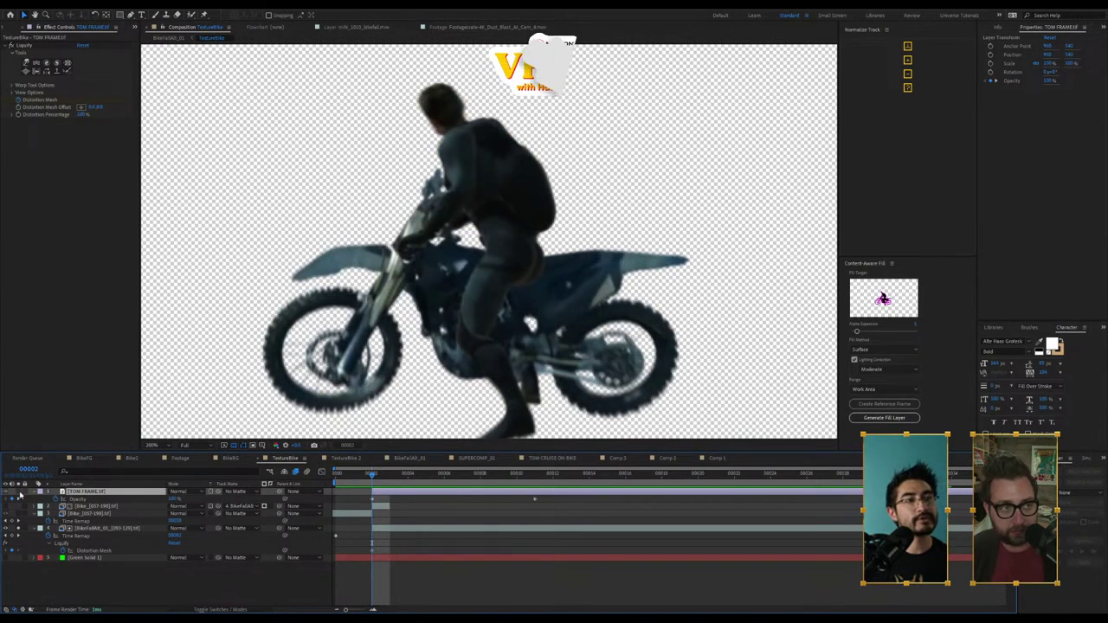
# Step: Toggle the TOM FRAME.tif layer's solo at frame 2 to compare it with the rendered rider, leave it soloed and activate its Liquify tool
pyautogui.click(18, 494)
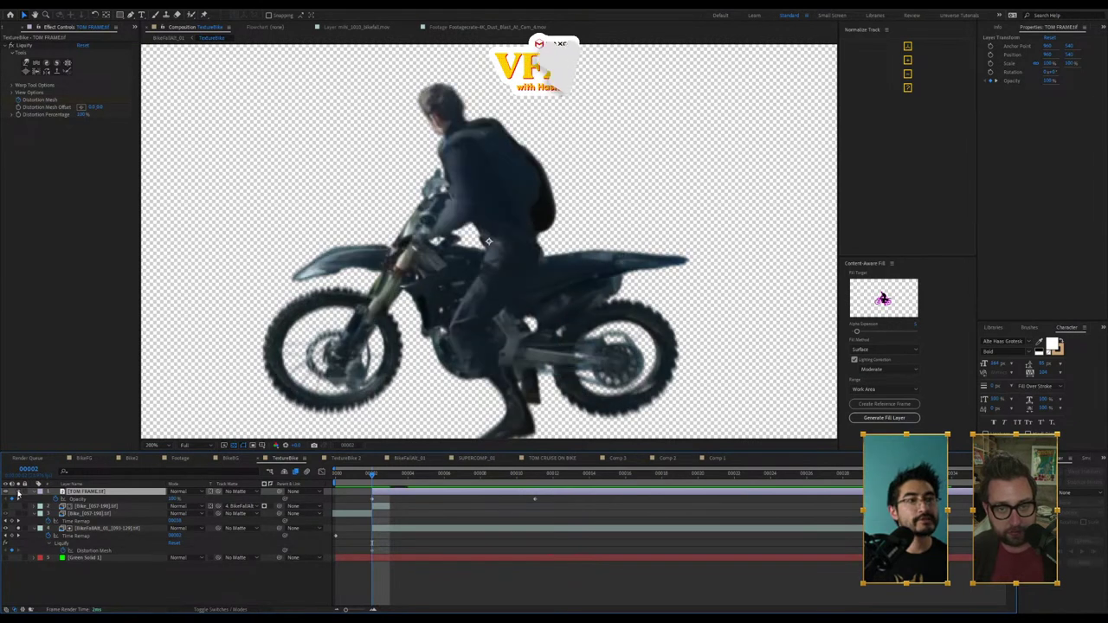
pyautogui.click(17, 495)
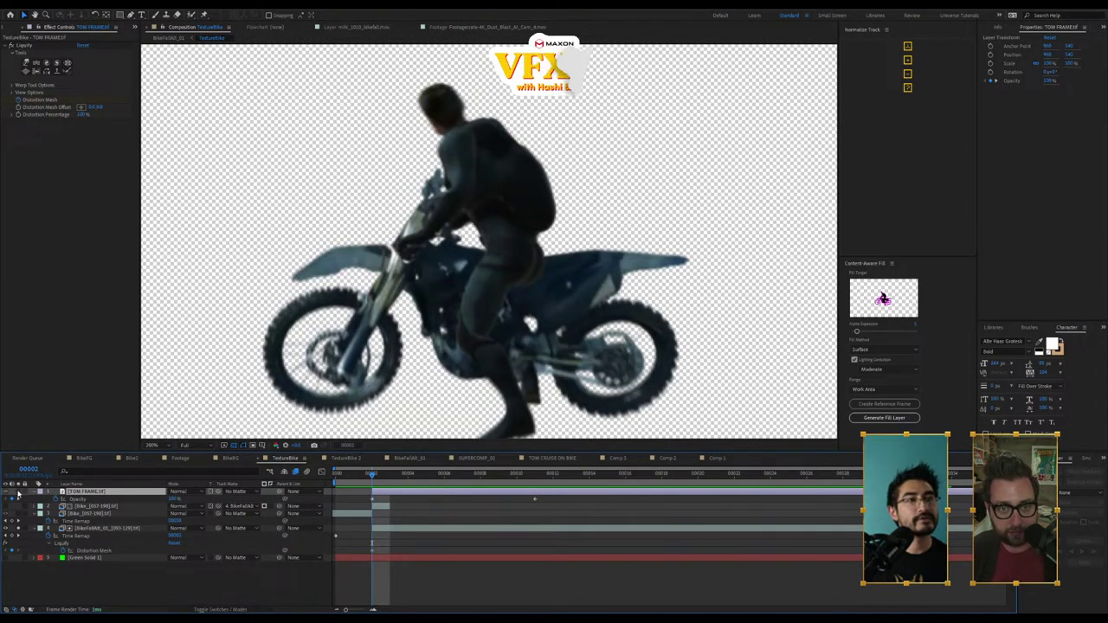
pyautogui.click(18, 495)
pyautogui.click(17, 495)
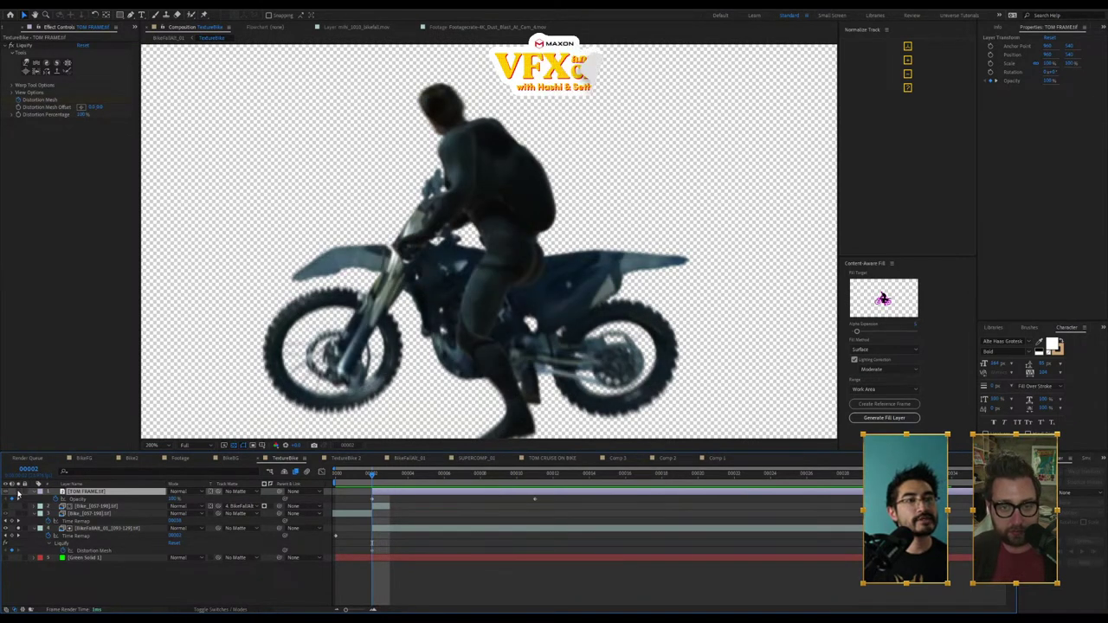
pyautogui.click(18, 494)
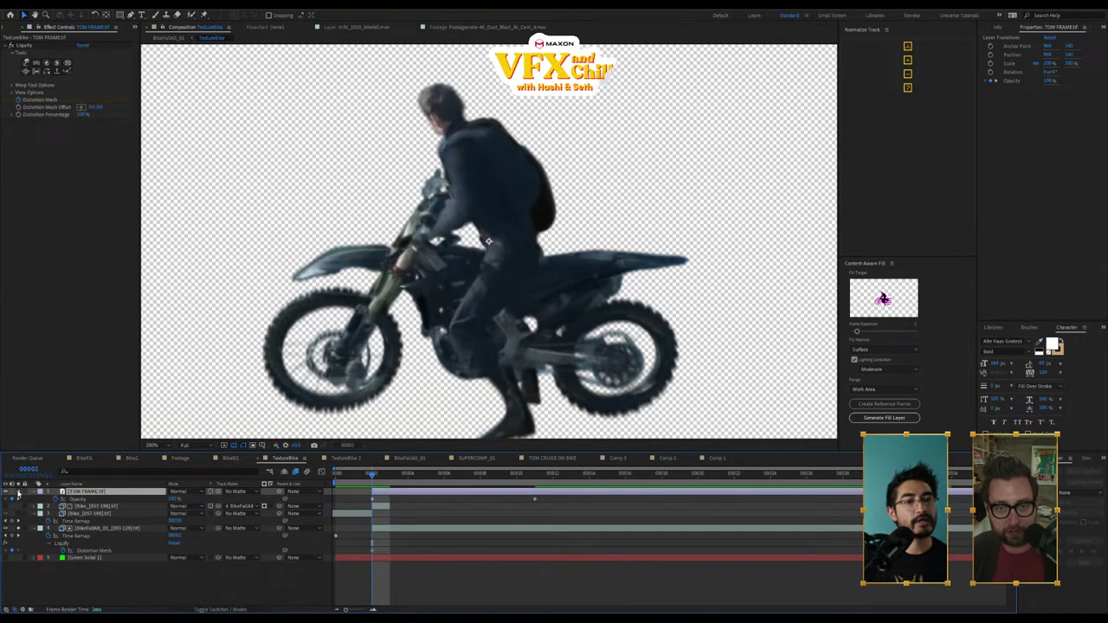
pyautogui.click(26, 63)
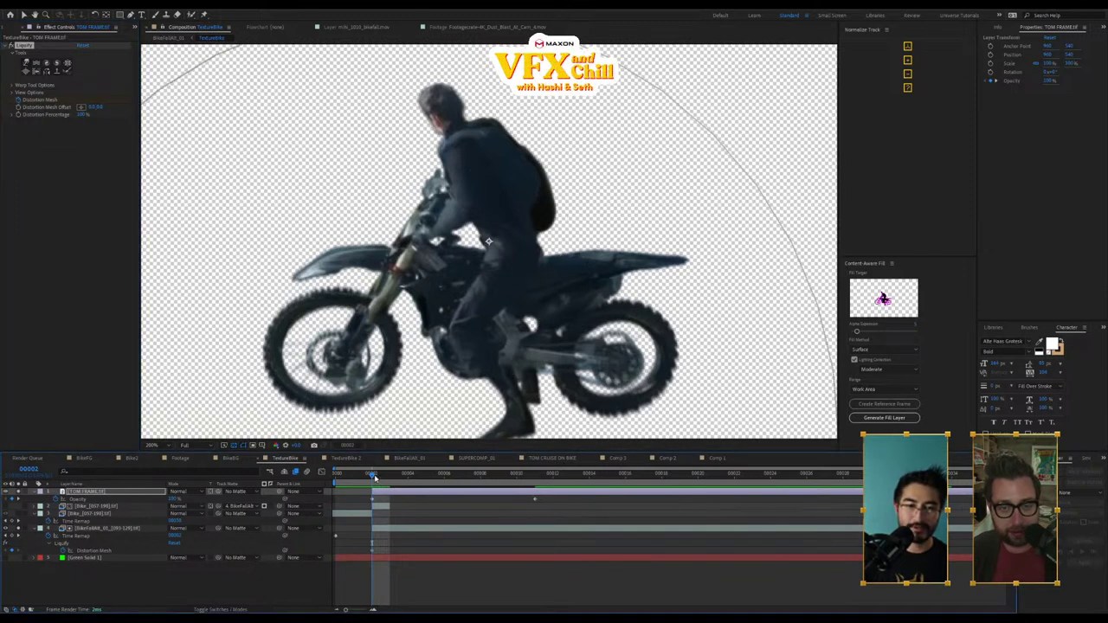
# Step: Examine how the original rider frame fades into the 3D render from frame 2 to frame 10, then return to frame 2
pyautogui.moveTo(382, 477); pyautogui.dragTo(392, 477)
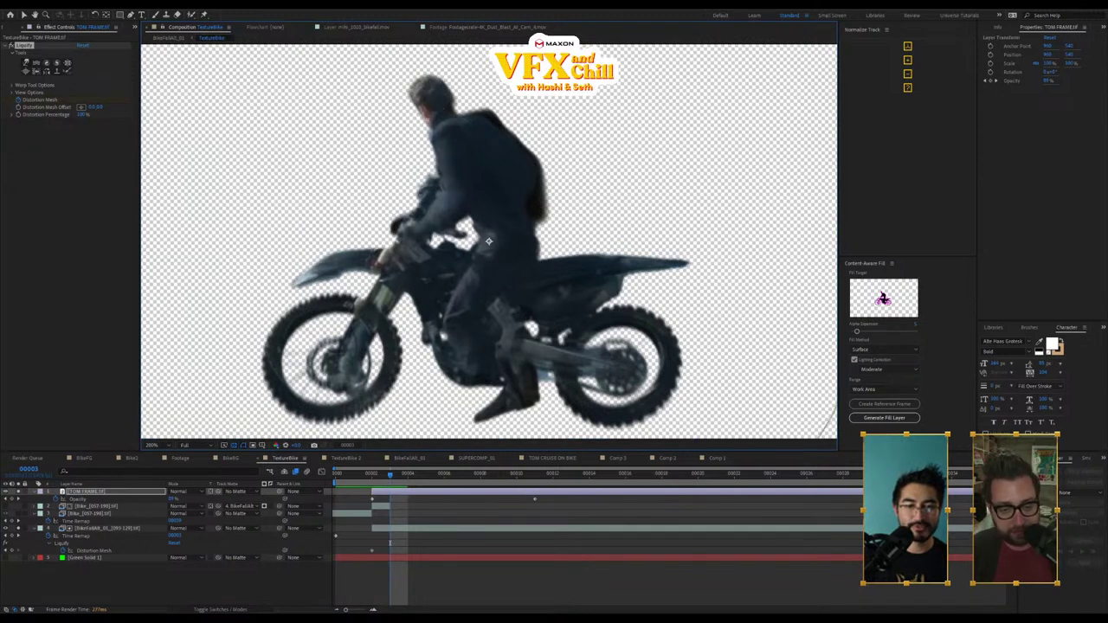
pyautogui.click(427, 475)
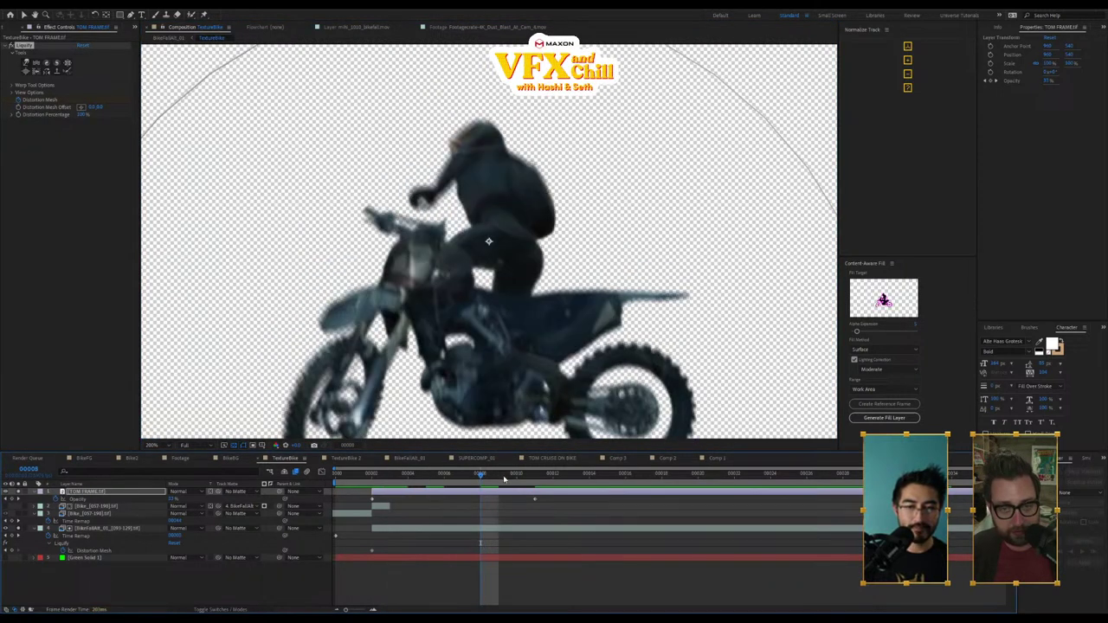
pyautogui.click(517, 475)
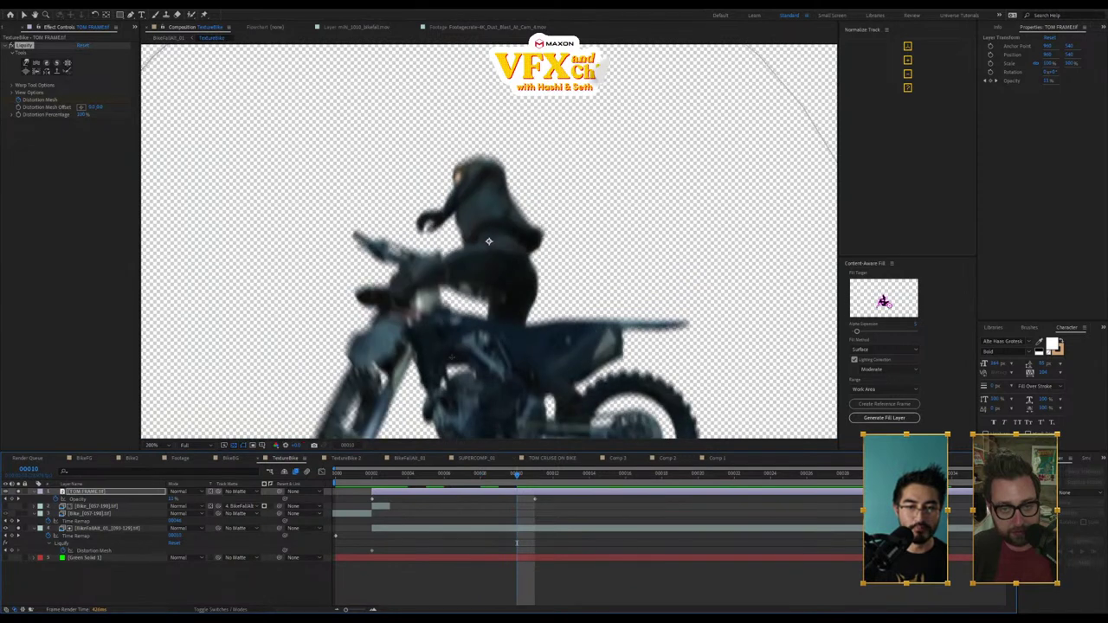
pyautogui.press('space')
pyautogui.moveTo(490, 318); pyautogui.dragTo(522, 232)
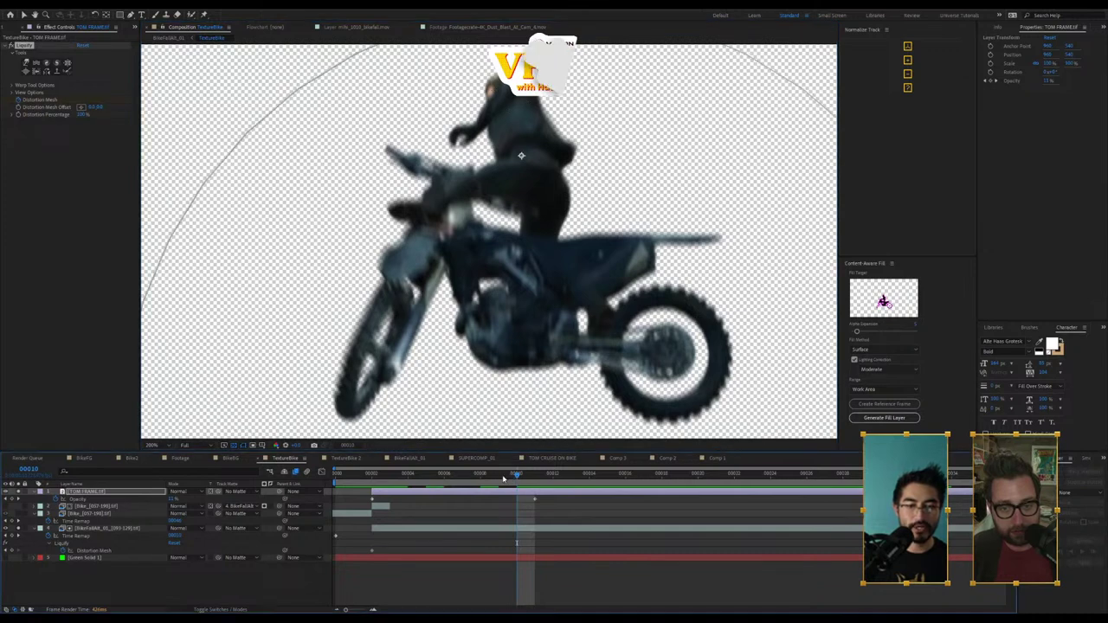
pyautogui.moveTo(513, 482); pyautogui.dragTo(373, 496)
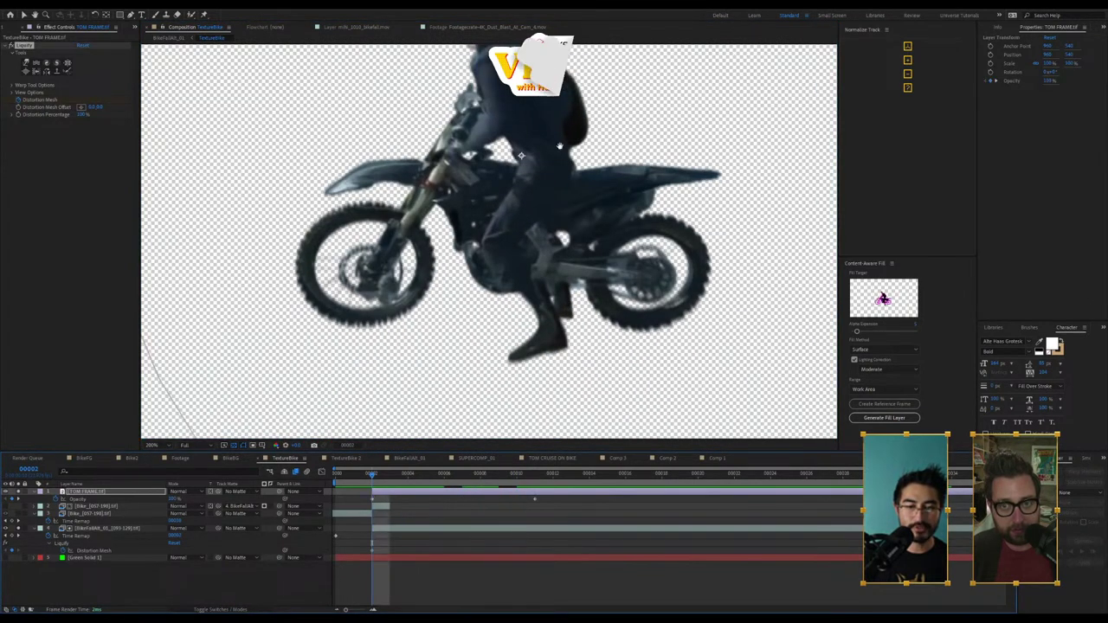
# Step: View the rider and motorcycle in the whole composition frame and play back the blended animation
pyautogui.moveTo(531, 162); pyautogui.dragTo(517, 238, button='middle')
pyautogui.scroll(-2, 491, 257)
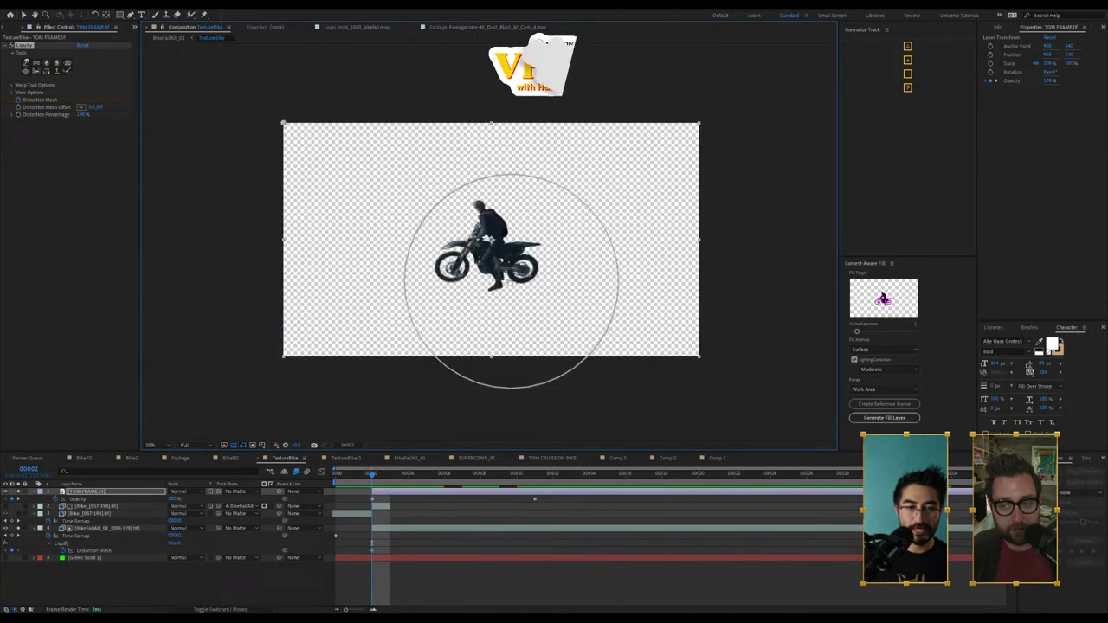
pyautogui.press('.')
pyautogui.press('.')
pyautogui.press('space')
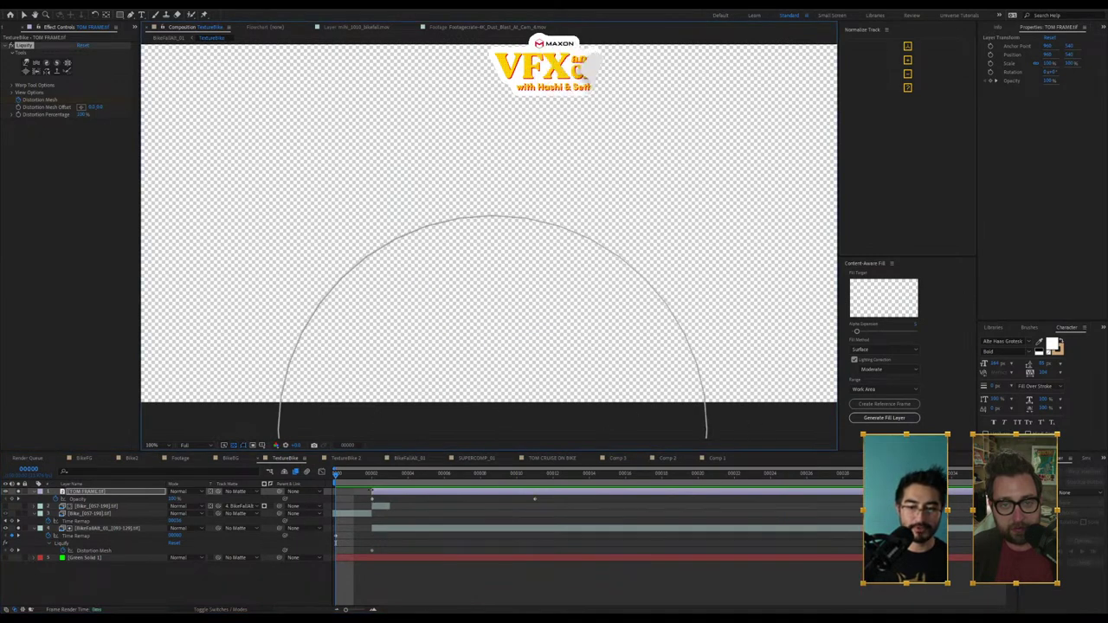
# Step: Solo the third layer, Bike_[057-198].tif, and examine the original rider footage at frame 0
pyautogui.click(368, 478)
pyautogui.click(90, 515)
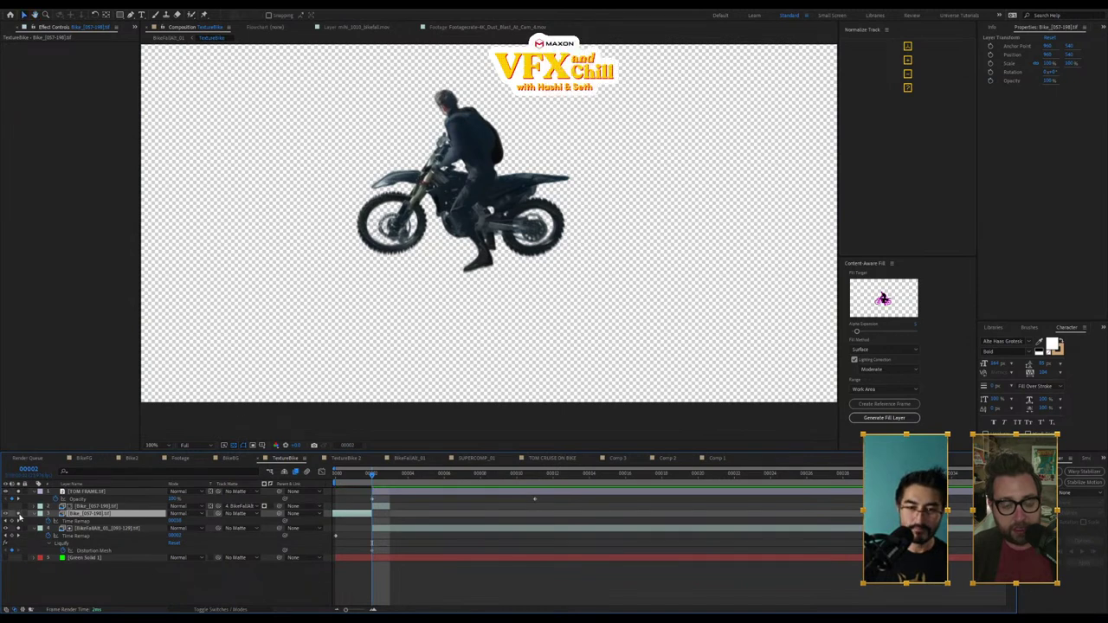
pyautogui.press('Home')
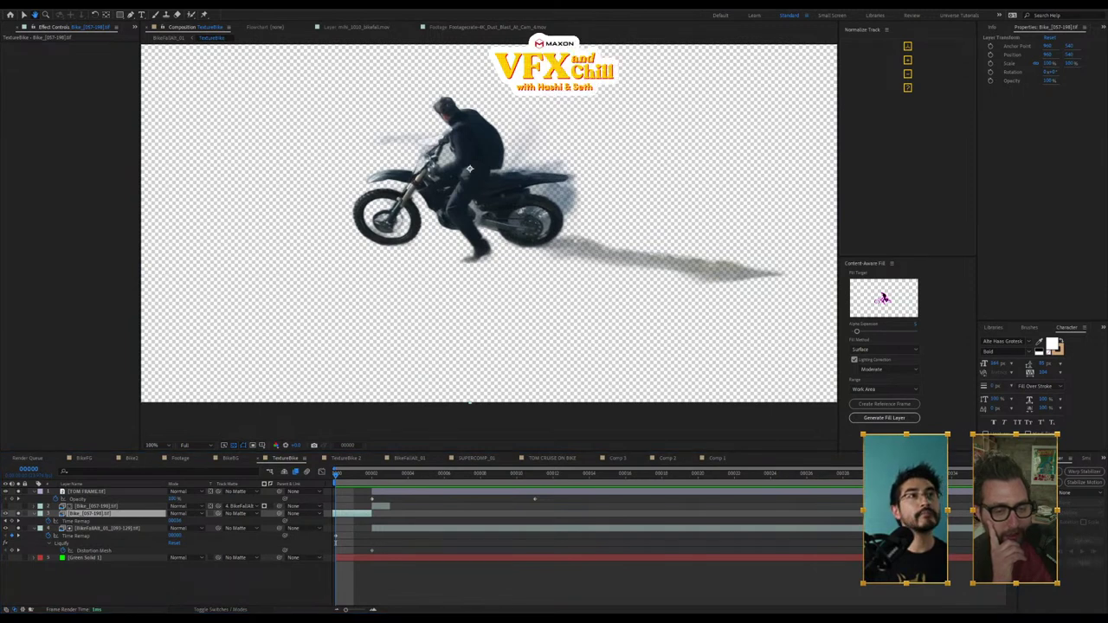
pyautogui.moveTo(347, 0); pyautogui.dragTo(468, 114)
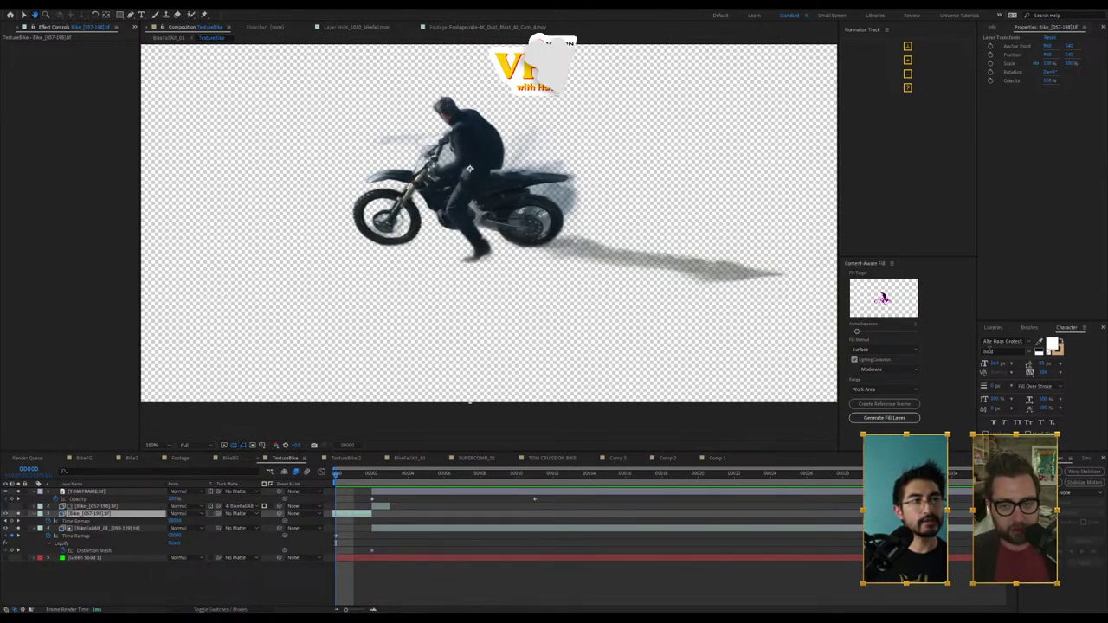
pyautogui.moveTo(399, 477); pyautogui.dragTo(260, 533)
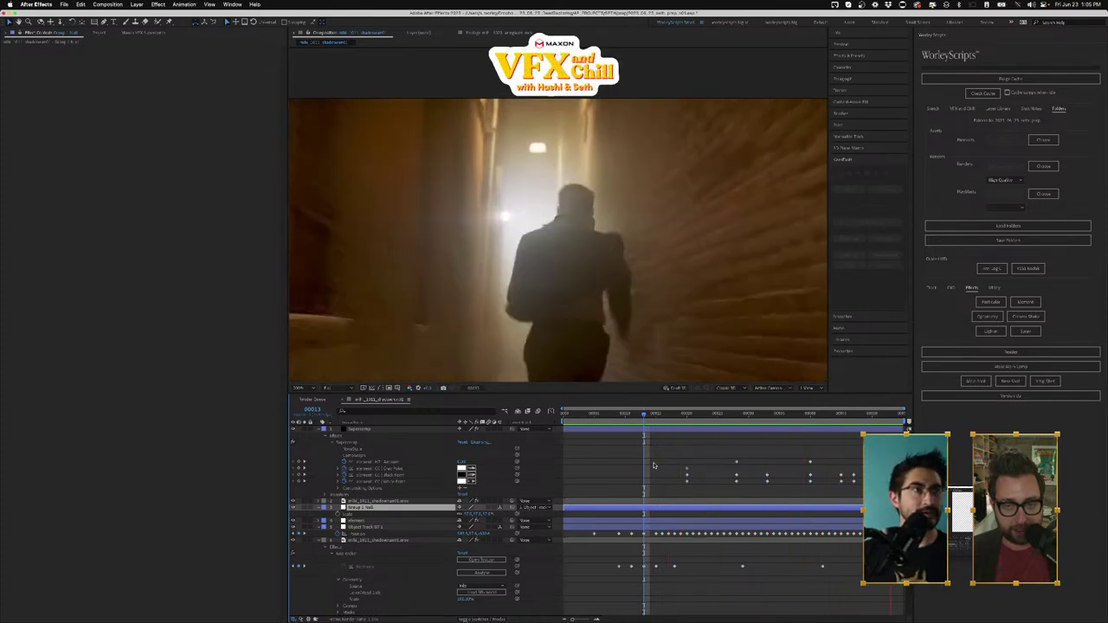
# Step: At frame 44 of the alley shot, duplicate the bottom tracked footage layer, move the copy to the top and delete its GeoTracker effect
pyautogui.press('space')
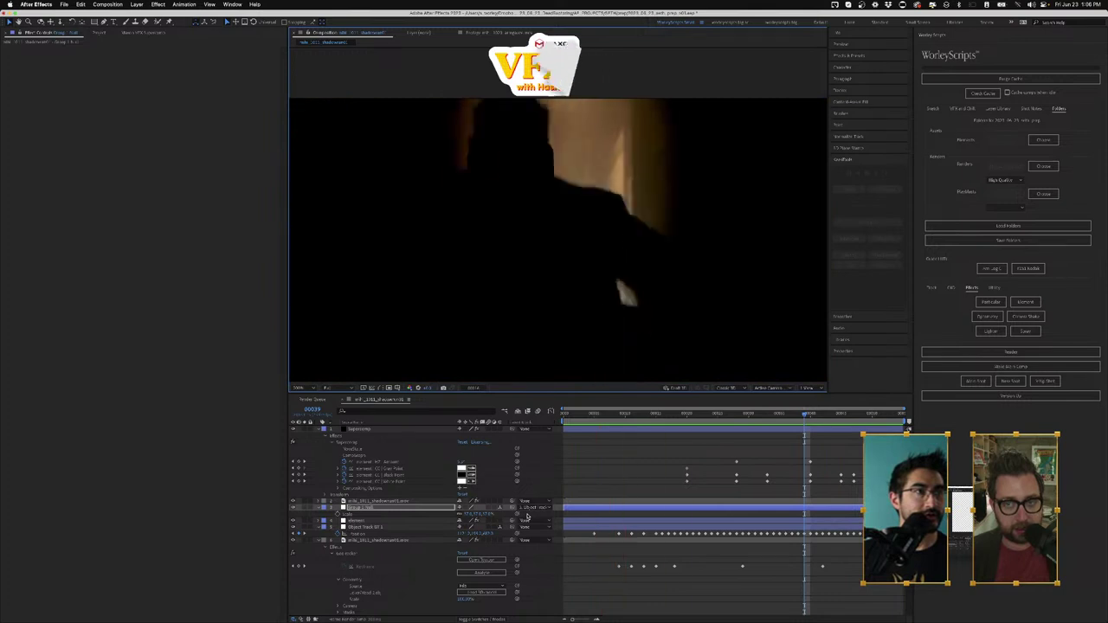
pyautogui.press('space')
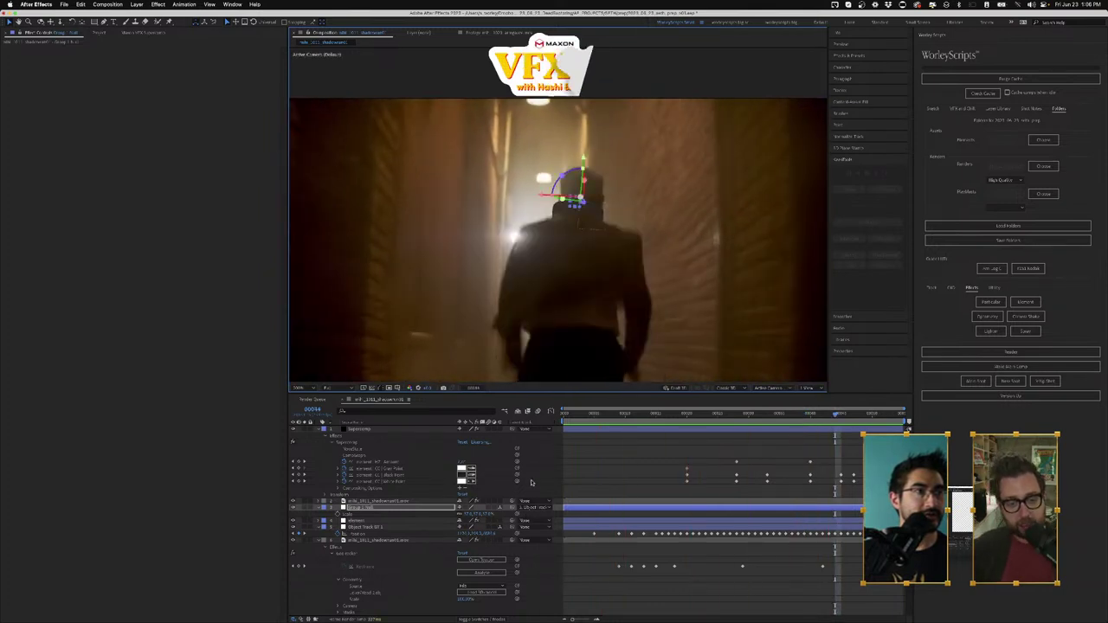
pyautogui.click(541, 474)
pyautogui.click(374, 542)
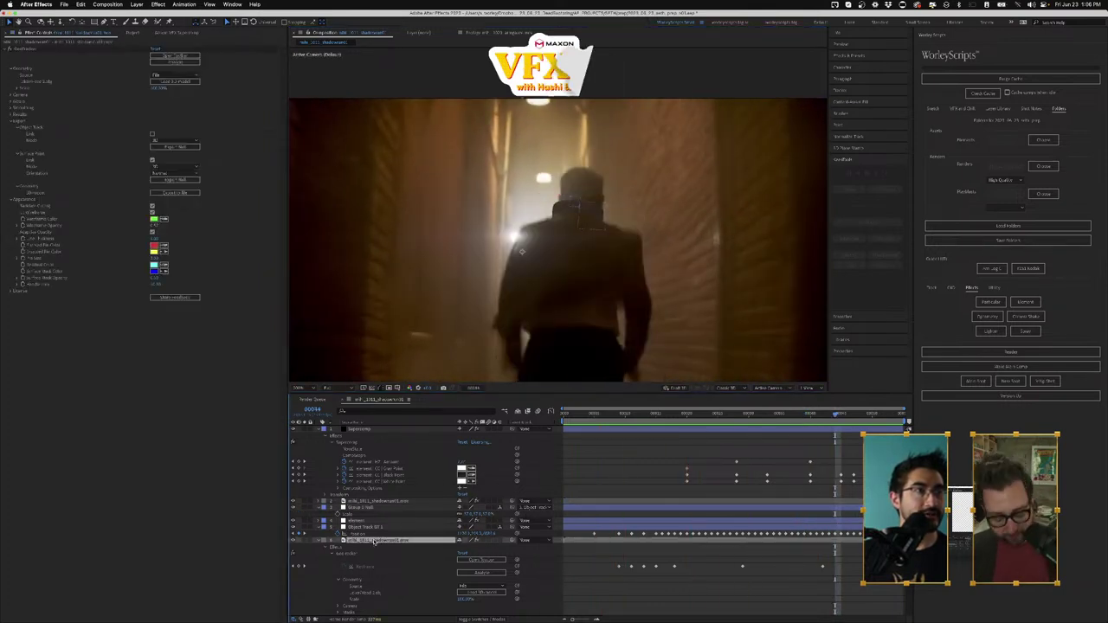
pyautogui.hotkey('ctrl', 'd')
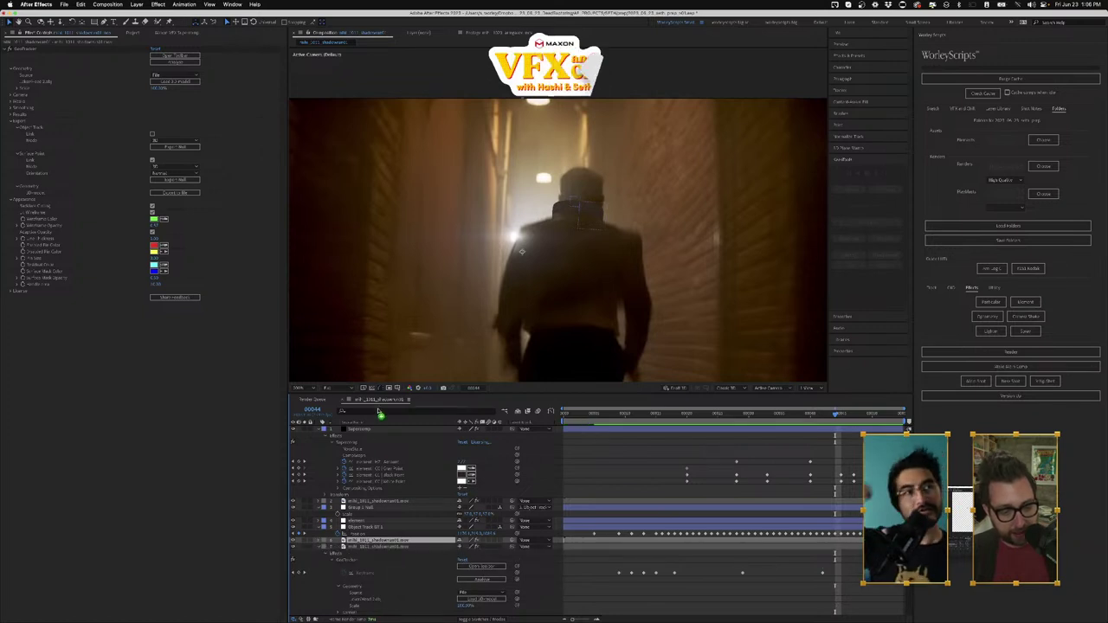
pyautogui.moveTo(365, 428); pyautogui.dragTo(364, 428)
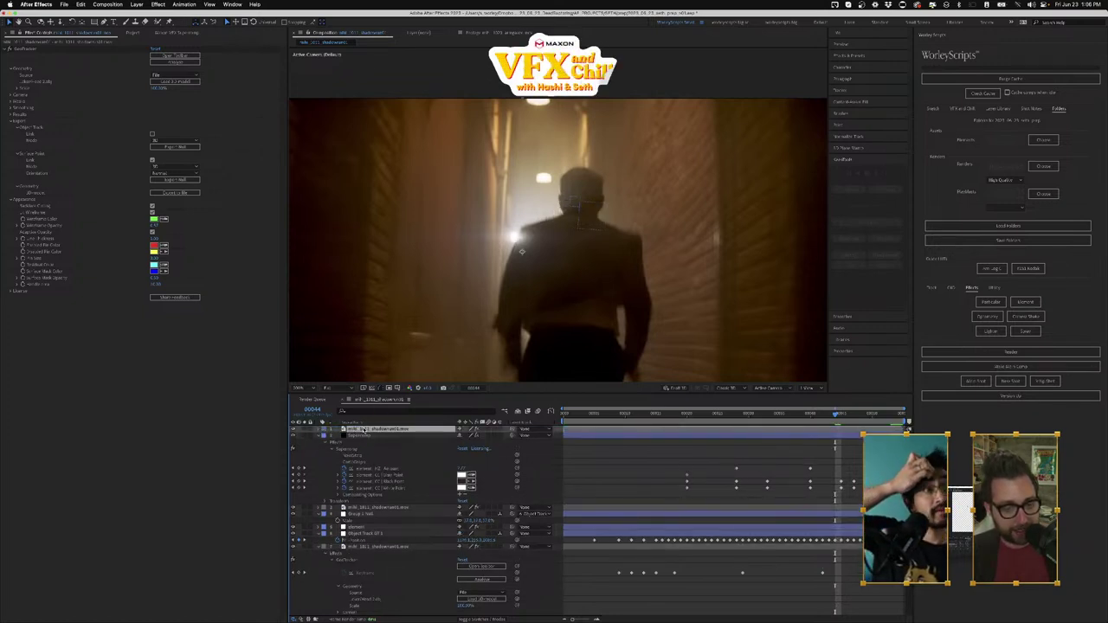
pyautogui.click(18, 49)
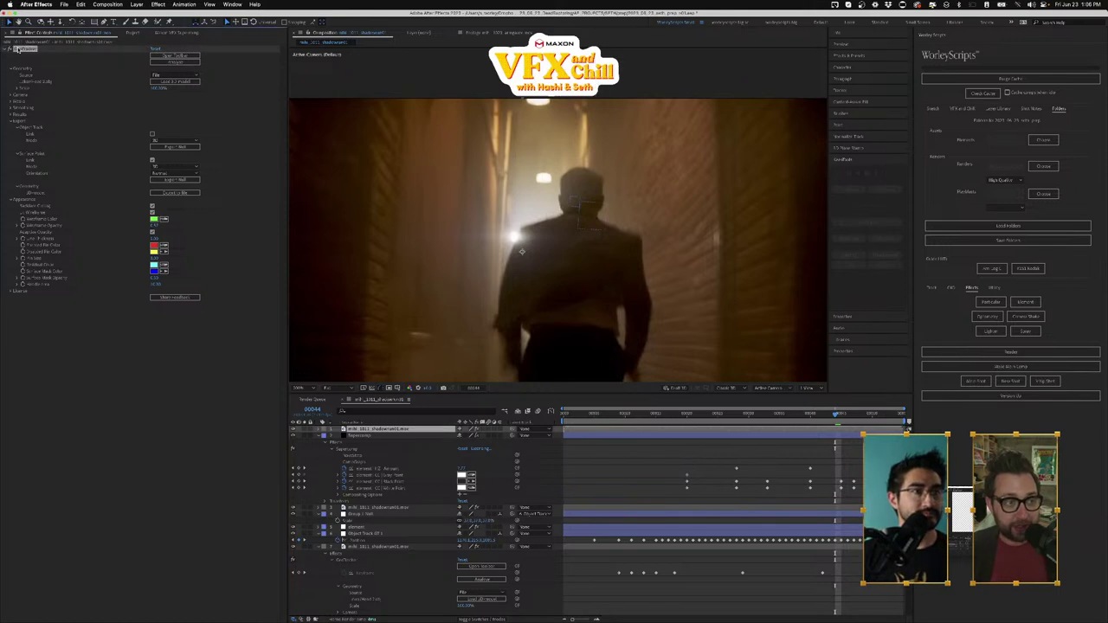
pyautogui.press('Delete')
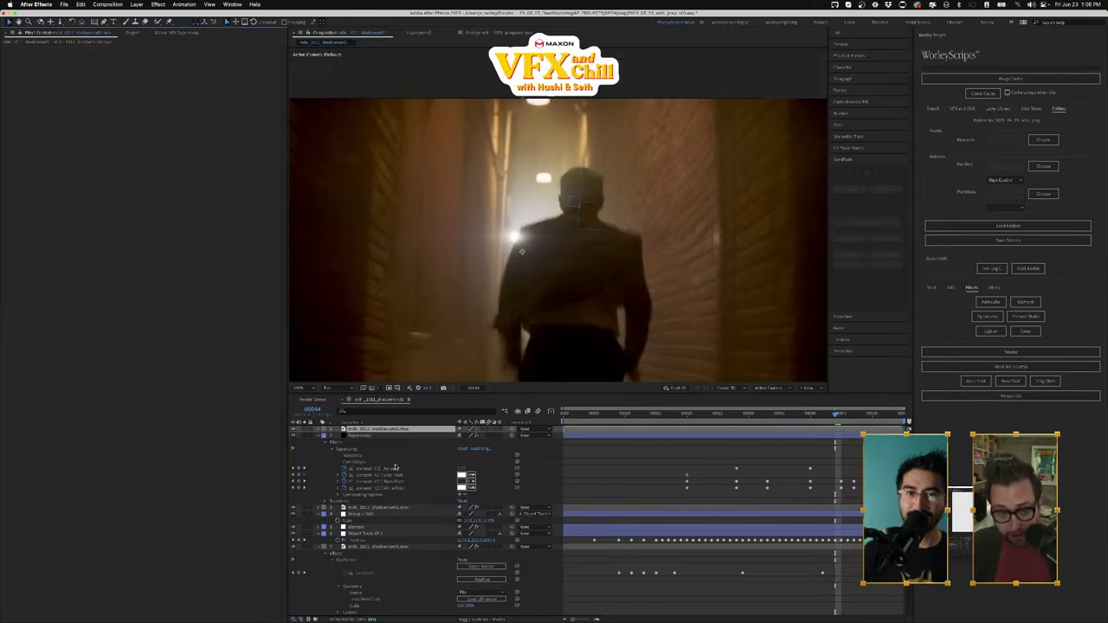
# Step: Apply the Spot Clone Tracker effect to the top footage layer
pyautogui.hotkey('ctrl', 'space')
pyautogui.write('spot c')
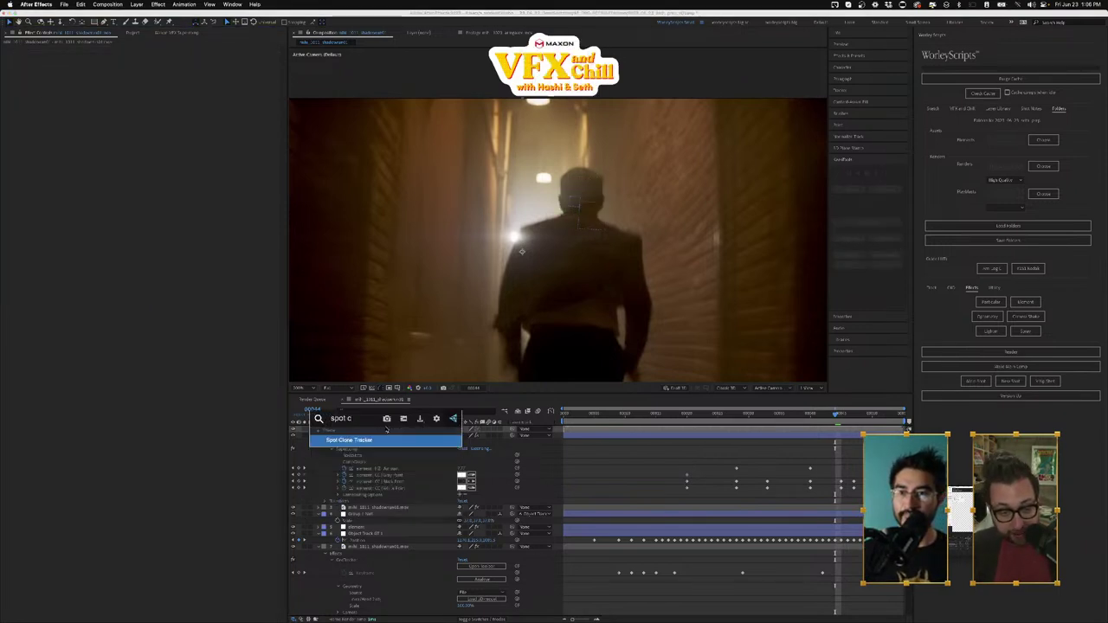
pyautogui.press('Return')
pyautogui.click(386, 429)
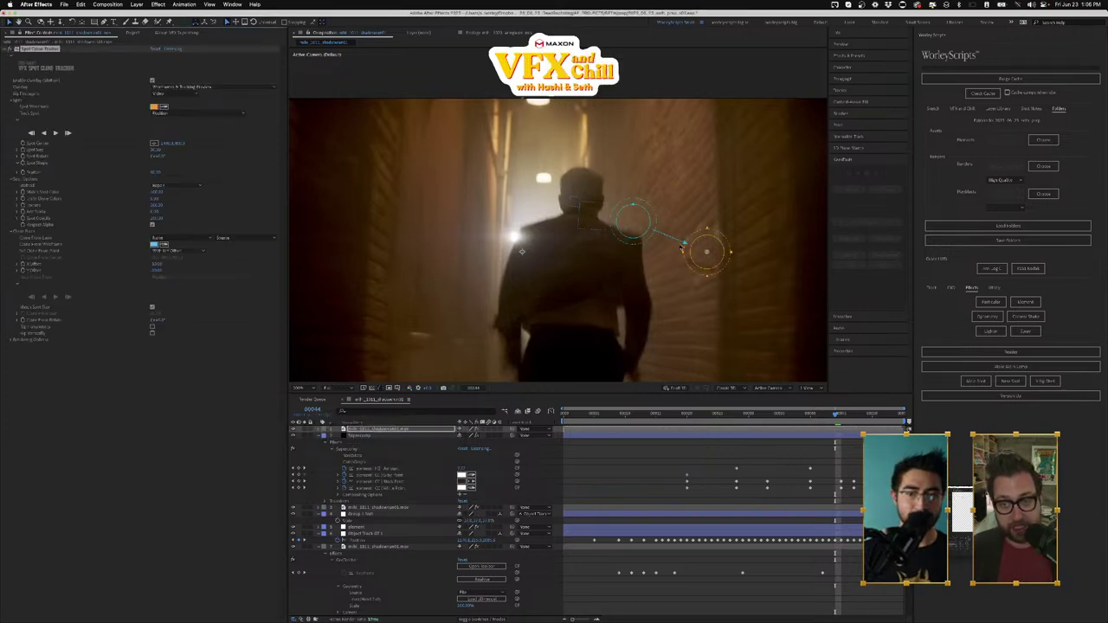
# Step: Place the clone spot on the middle of the man's back with its source beside his left arm, and reveal Spot Center in the timeline
pyautogui.moveTo(707, 252)
pyautogui.mouseDown()
pyautogui.moveTo(570, 256)
pyautogui.moveTo(580, 257)
pyautogui.mouseUp()
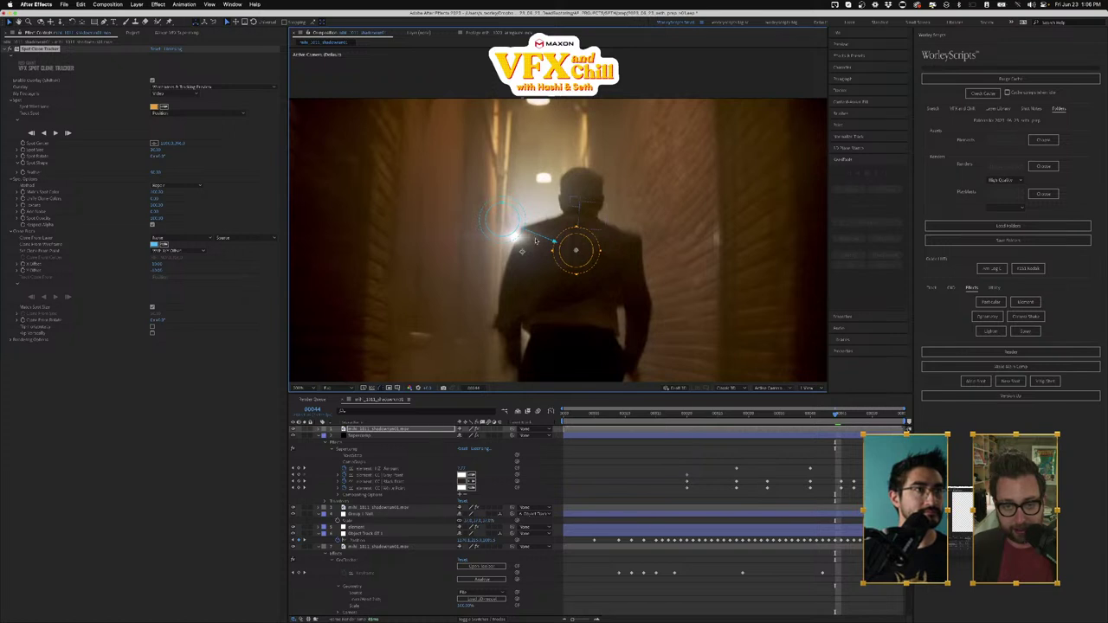
pyautogui.moveTo(502, 216); pyautogui.dragTo(583, 183)
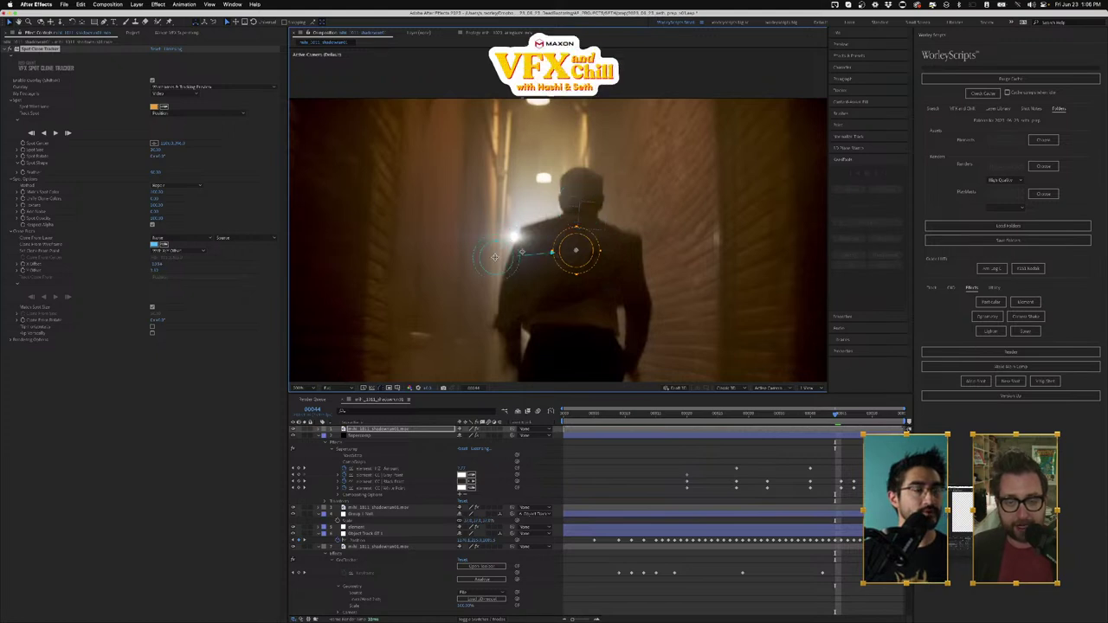
pyautogui.moveTo(572, 261); pyautogui.dragTo(580, 192)
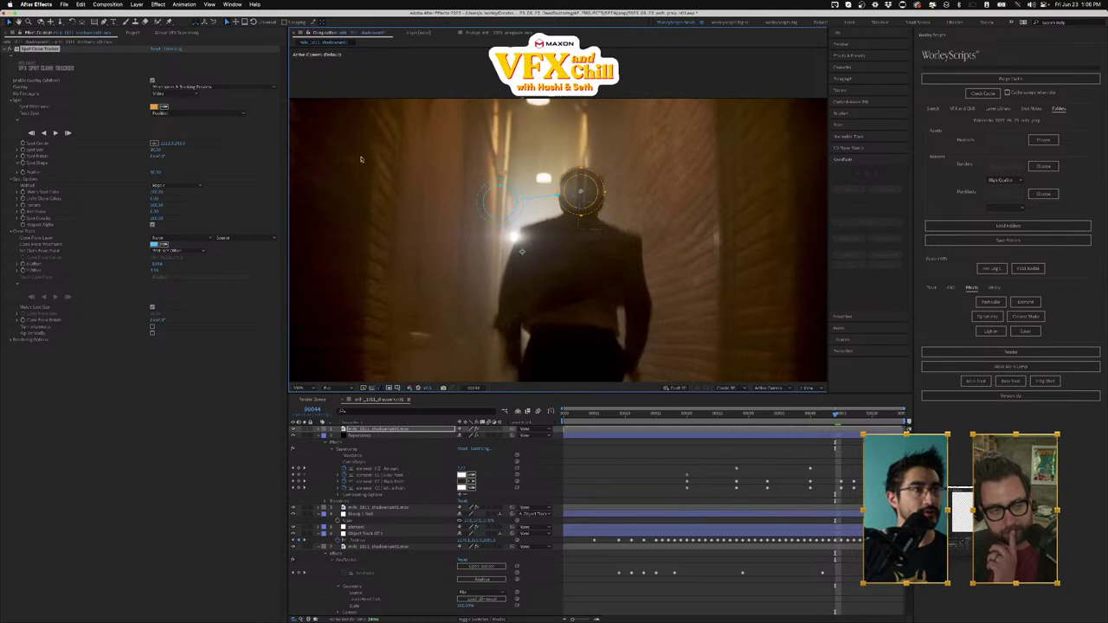
pyautogui.moveTo(579, 219); pyautogui.dragTo(574, 257)
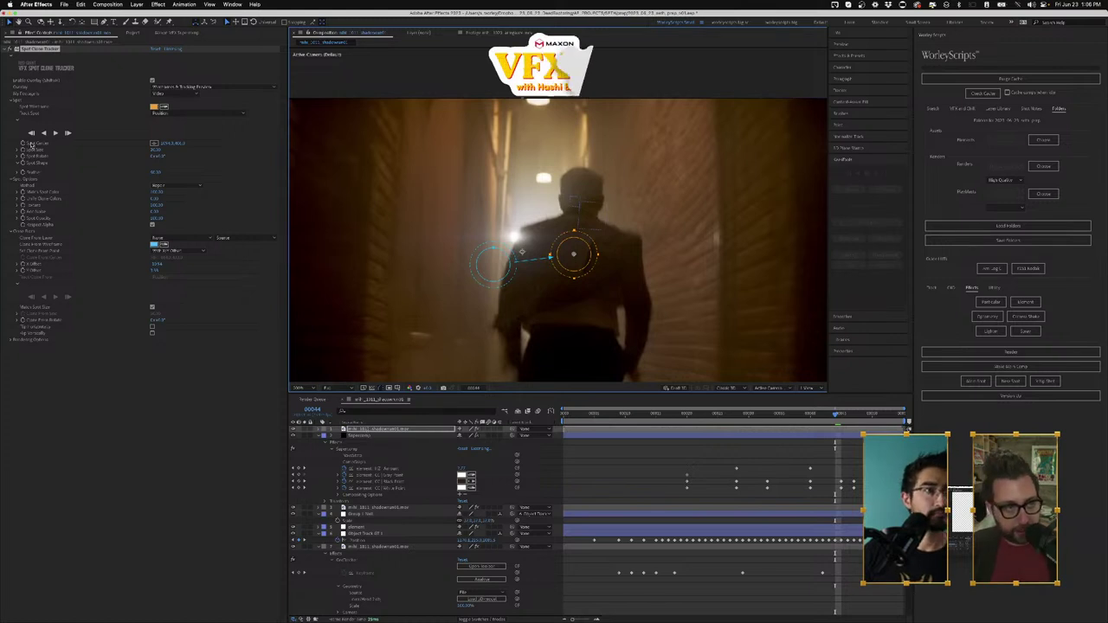
pyautogui.doubleClick(37, 143)
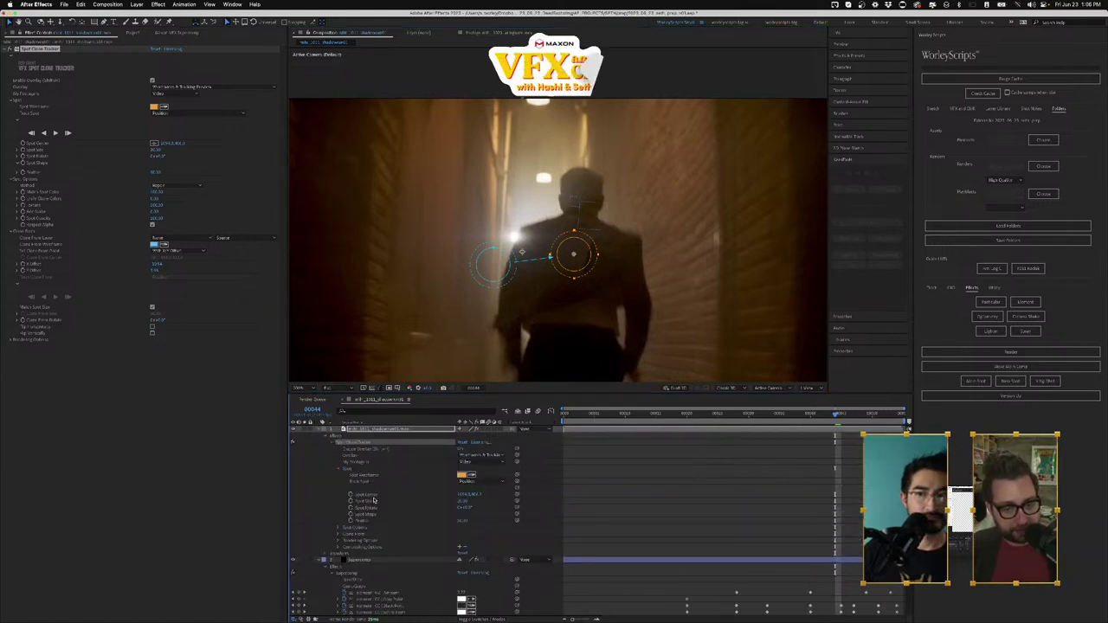
pyautogui.click(370, 501)
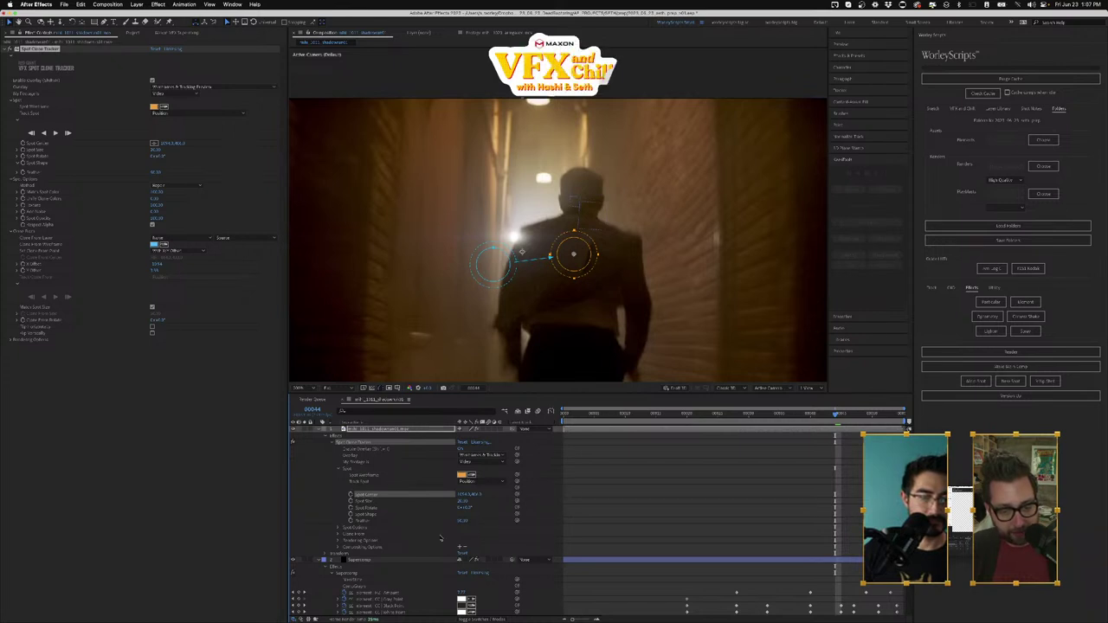
# Step: Add a new null object directly above the Group 1 Null layer
pyautogui.scroll(-10, 395, 561)
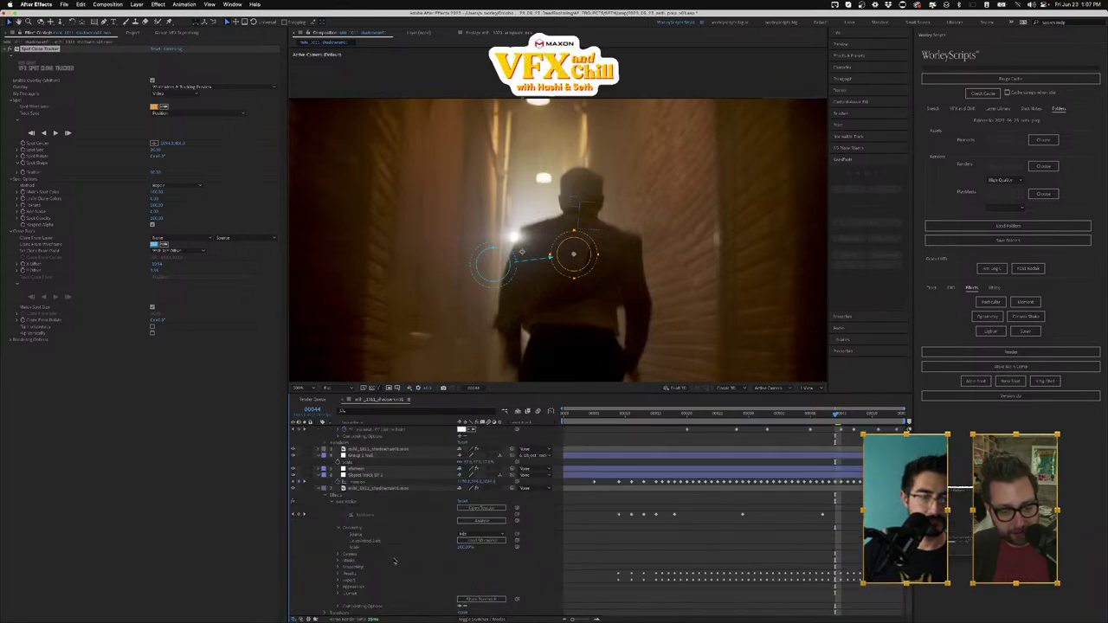
pyautogui.click(368, 457)
pyautogui.click(137, 5)
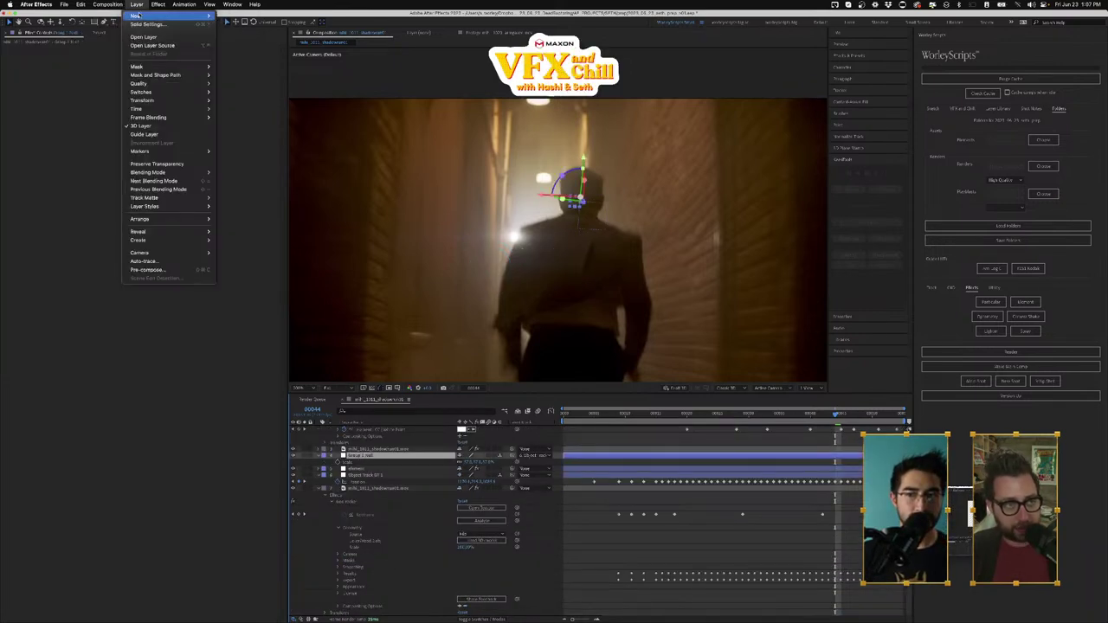
pyautogui.moveTo(138, 16)
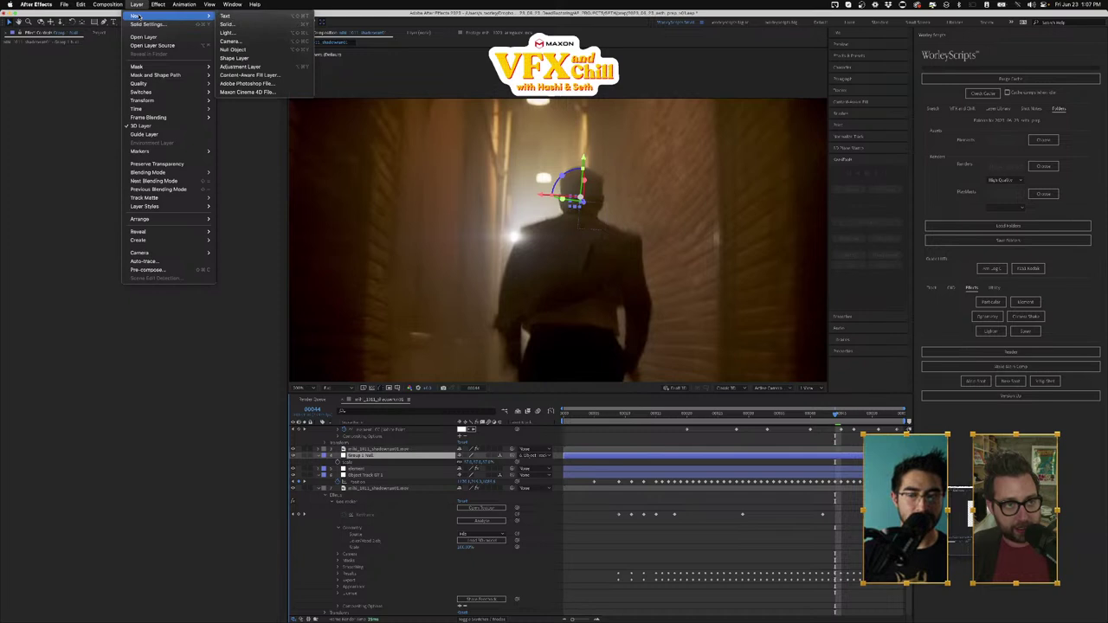
pyautogui.click(260, 50)
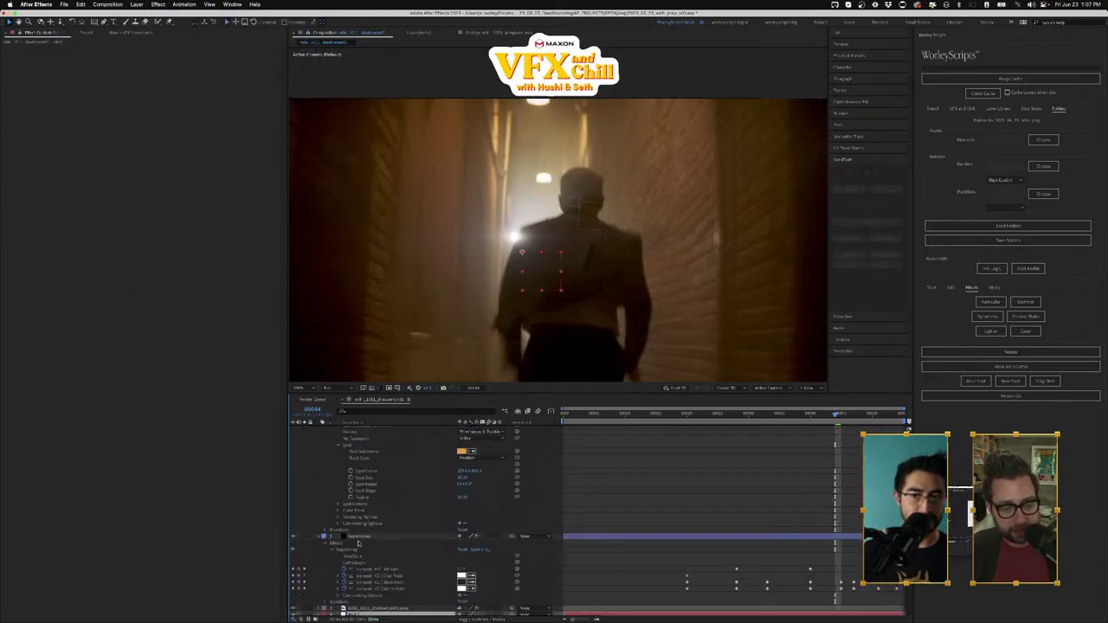
# Step: Rename the new null to "spot null", make it 3D, and parent it to the Object Track GT 1 layer so it snaps to the head
pyautogui.press('Return')
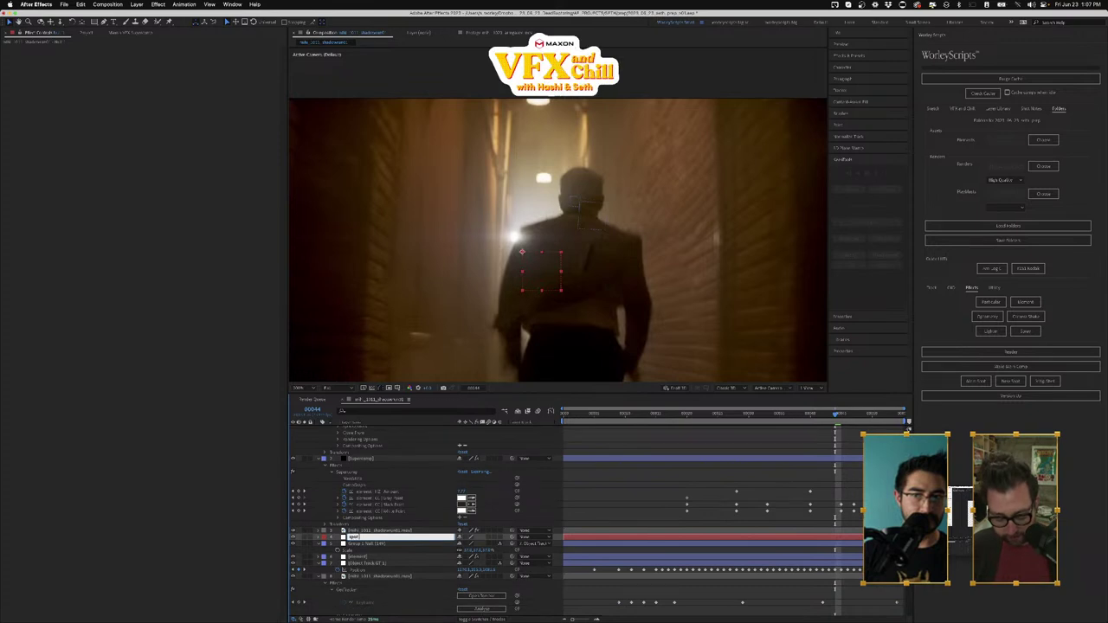
pyautogui.write('spot null')
pyautogui.press('Return')
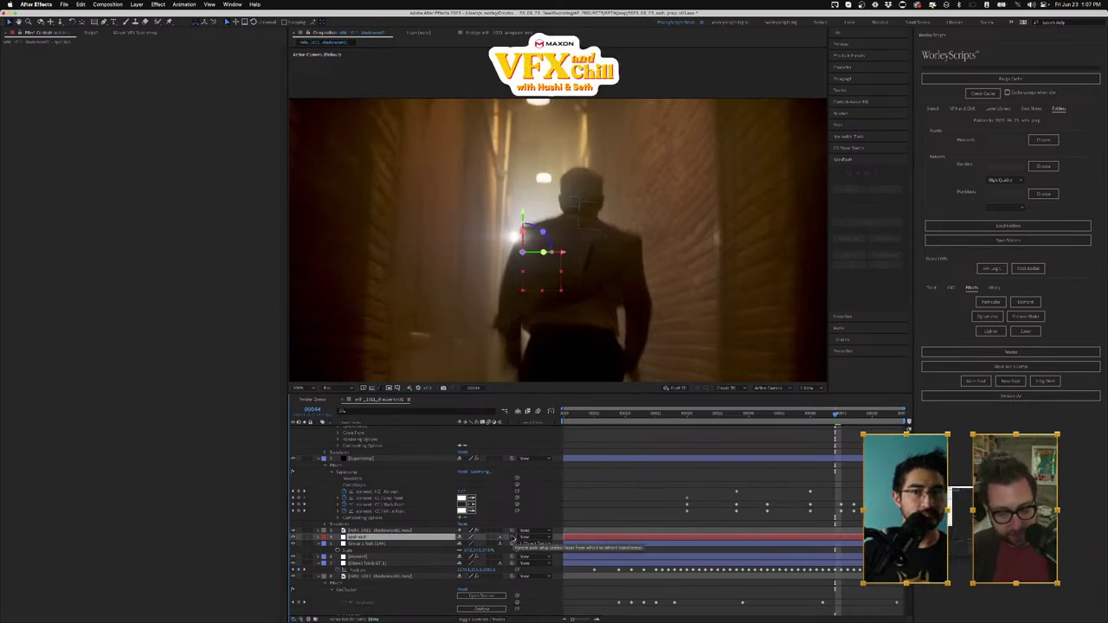
pyautogui.moveTo(501, 543); pyautogui.dragTo(370, 565)
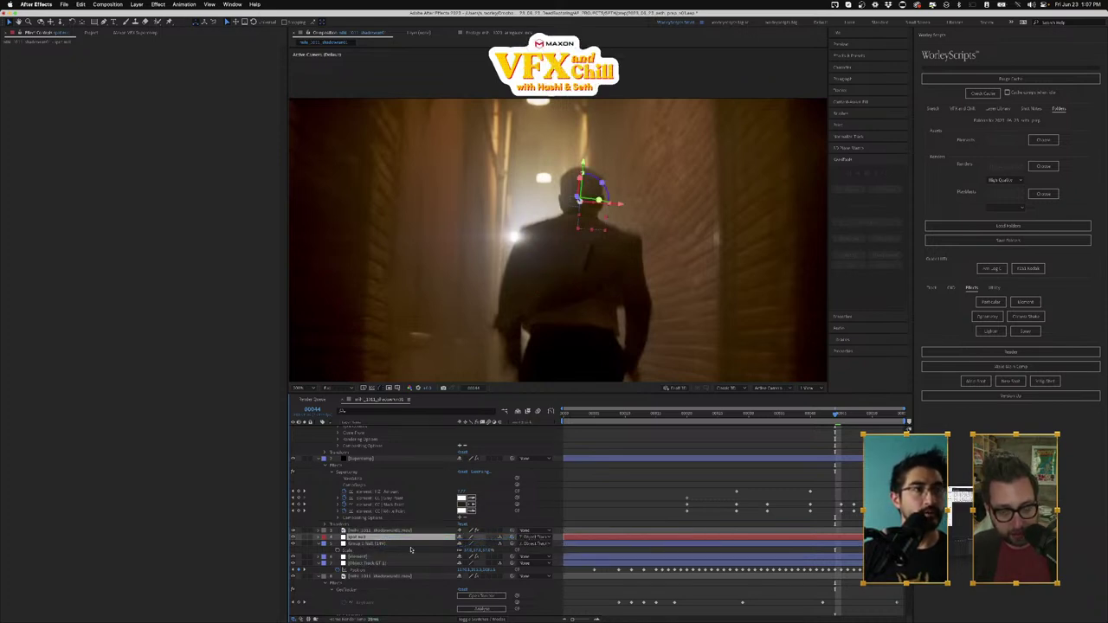
# Step: At frame 33, move the spot null down from the head to the middle of the man's back and reveal its Position
pyautogui.moveTo(834, 417); pyautogui.dragTo(767, 420)
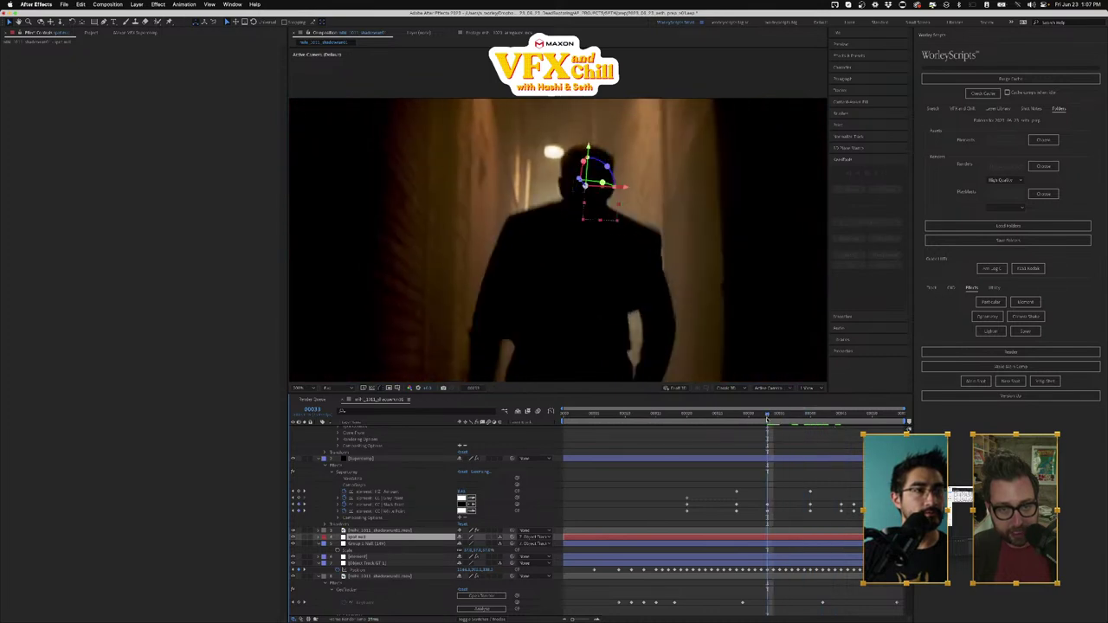
pyautogui.press('p')
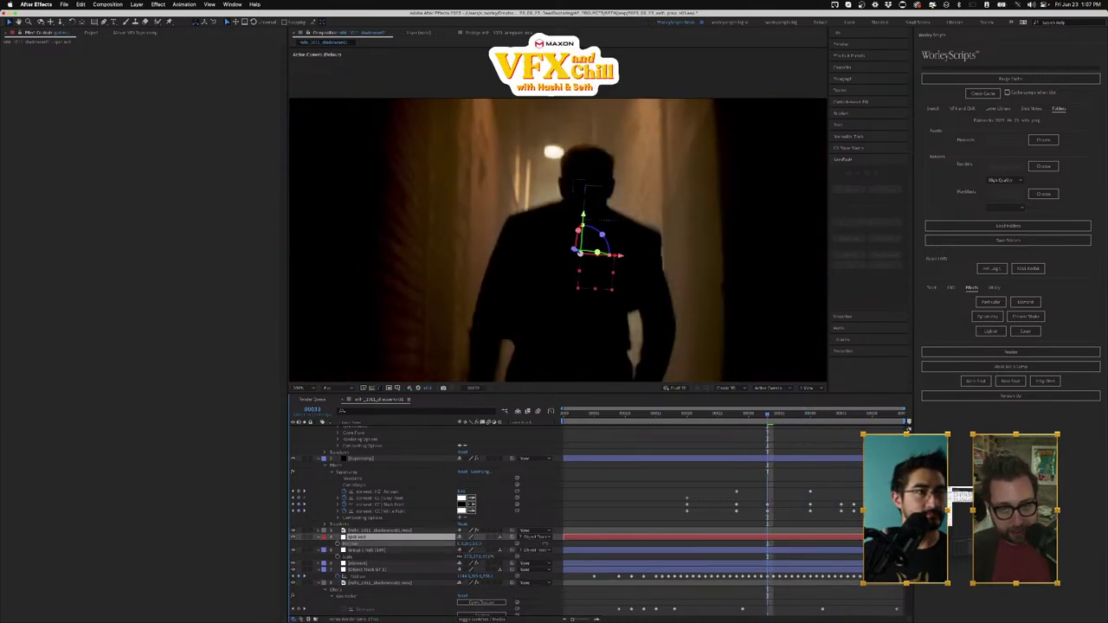
pyautogui.moveTo(545, 544); pyautogui.dragTo(546, 546)
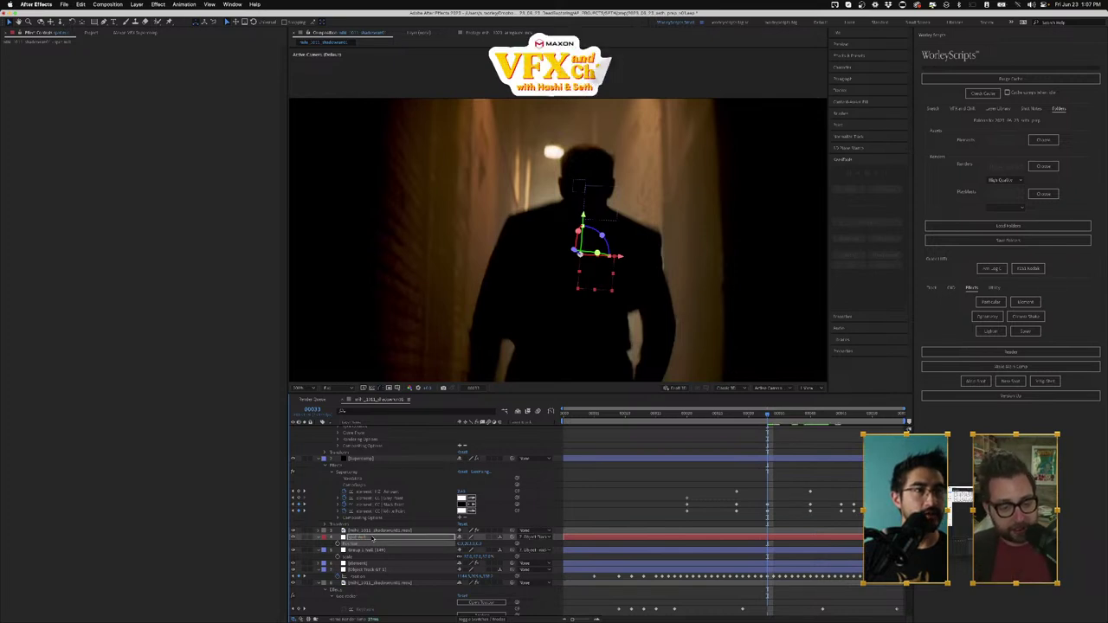
# Step: Link Spot Center to the null with the expression thisComp.layer("spot null").toComp([0,0,0])
pyautogui.scroll(2, 372, 538)
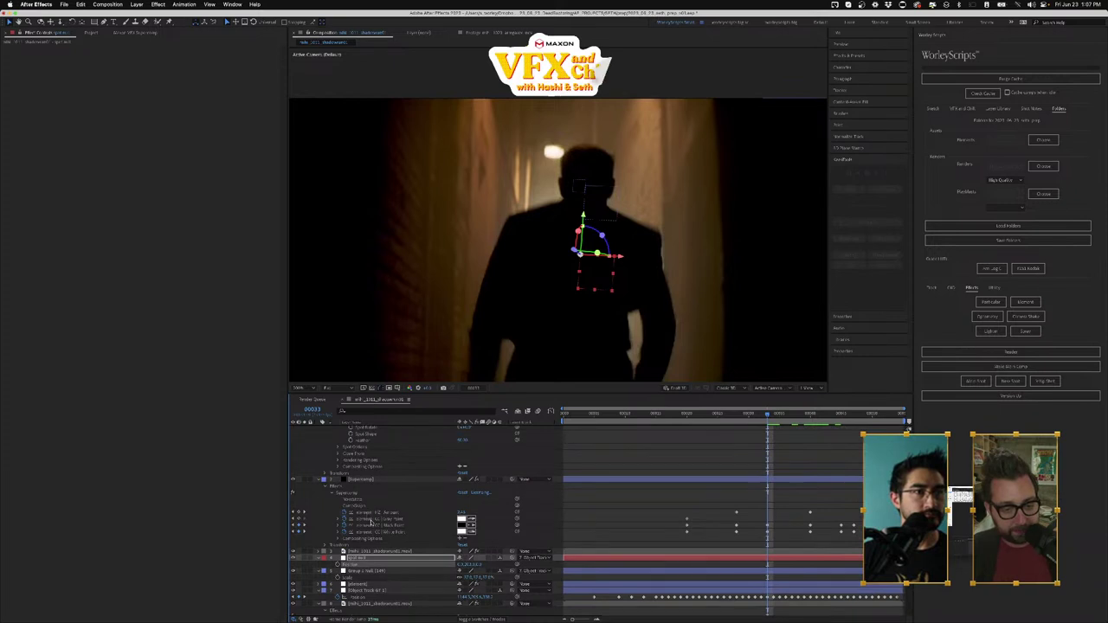
pyautogui.scroll(-5, 372, 523)
pyautogui.click(375, 498)
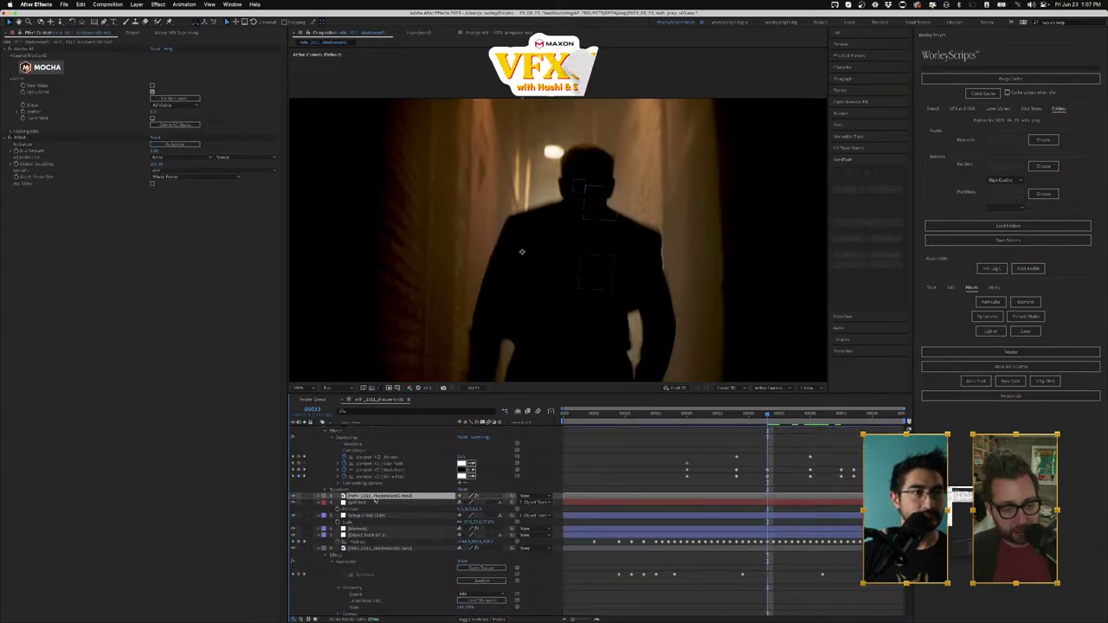
pyautogui.scroll(12, 375, 498)
pyautogui.click(375, 430)
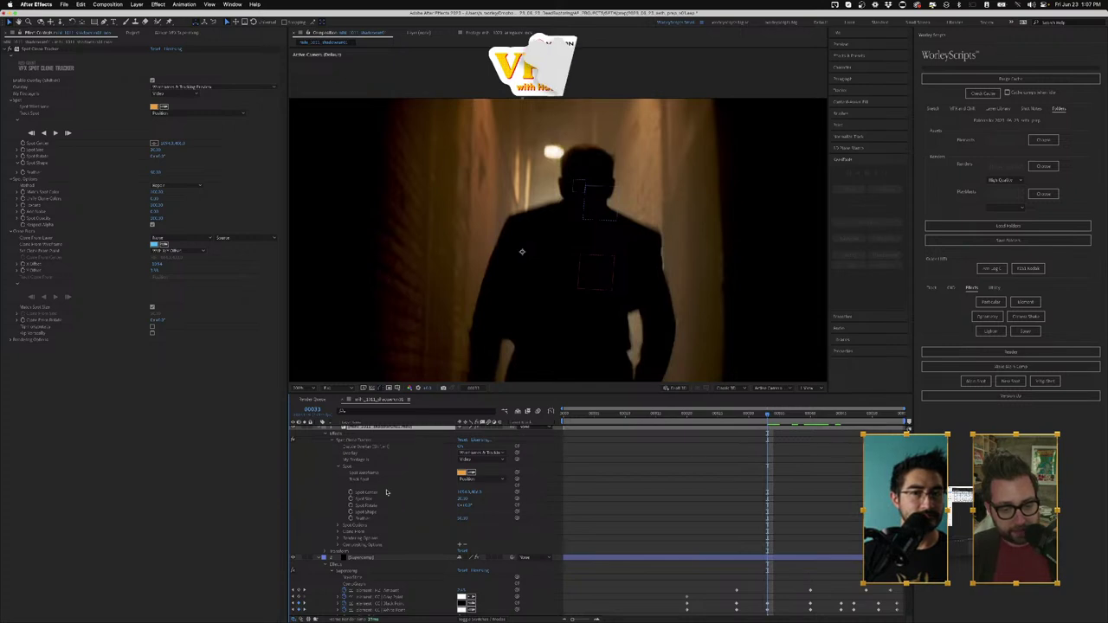
pyautogui.keyDown('alt'); pyautogui.click(351, 493); pyautogui.keyUp('alt')
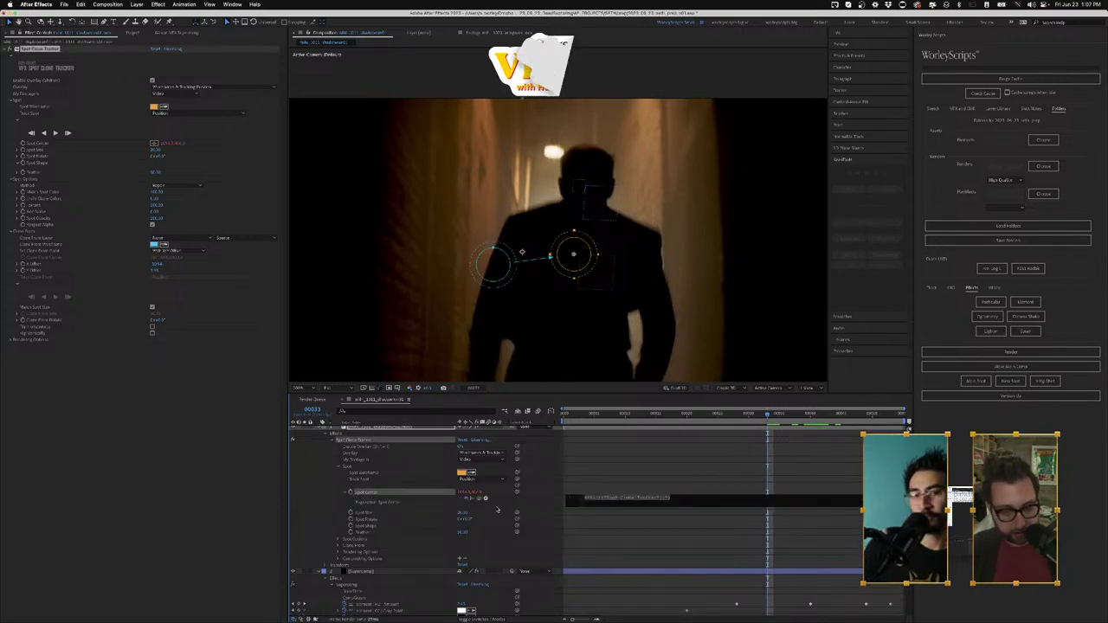
pyautogui.moveTo(367, 618); pyautogui.dragTo(364, 466)
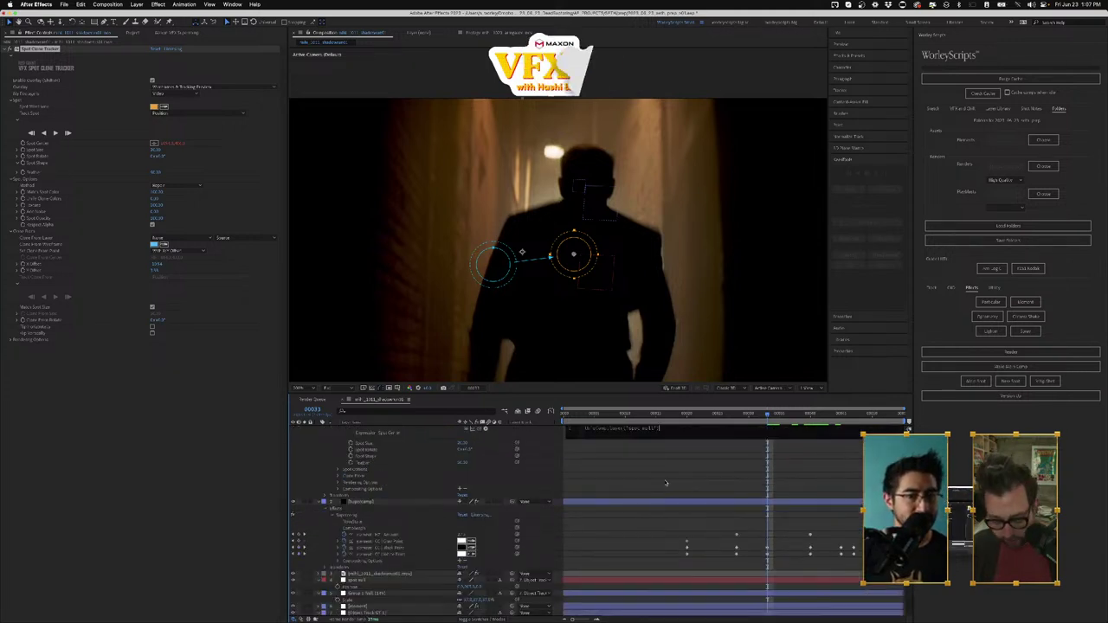
pyautogui.write('.to')
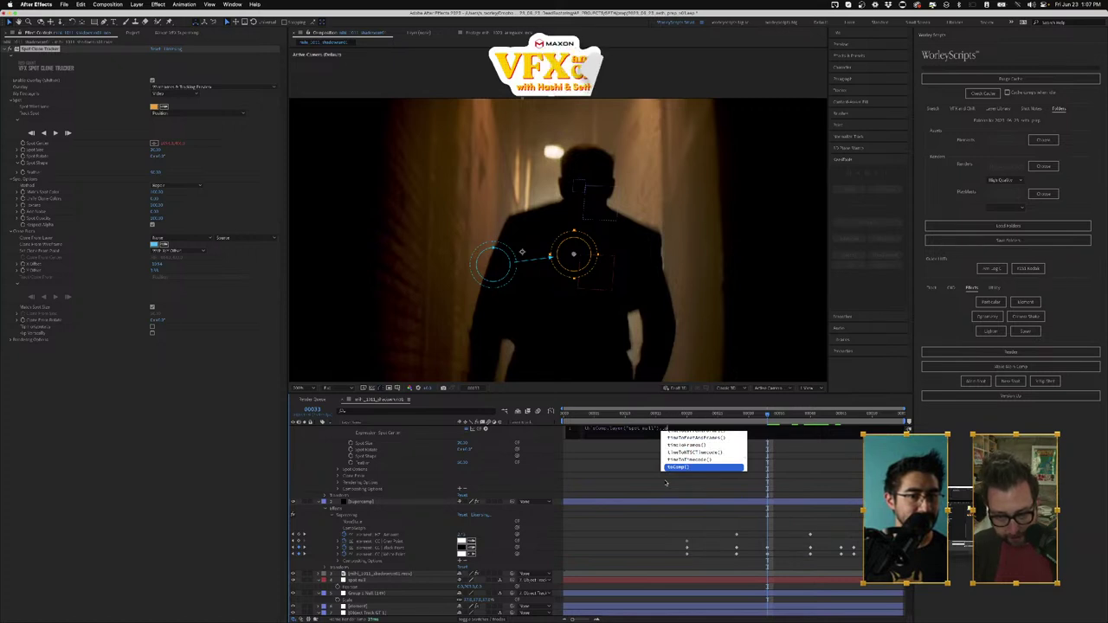
pyautogui.write('Comp')
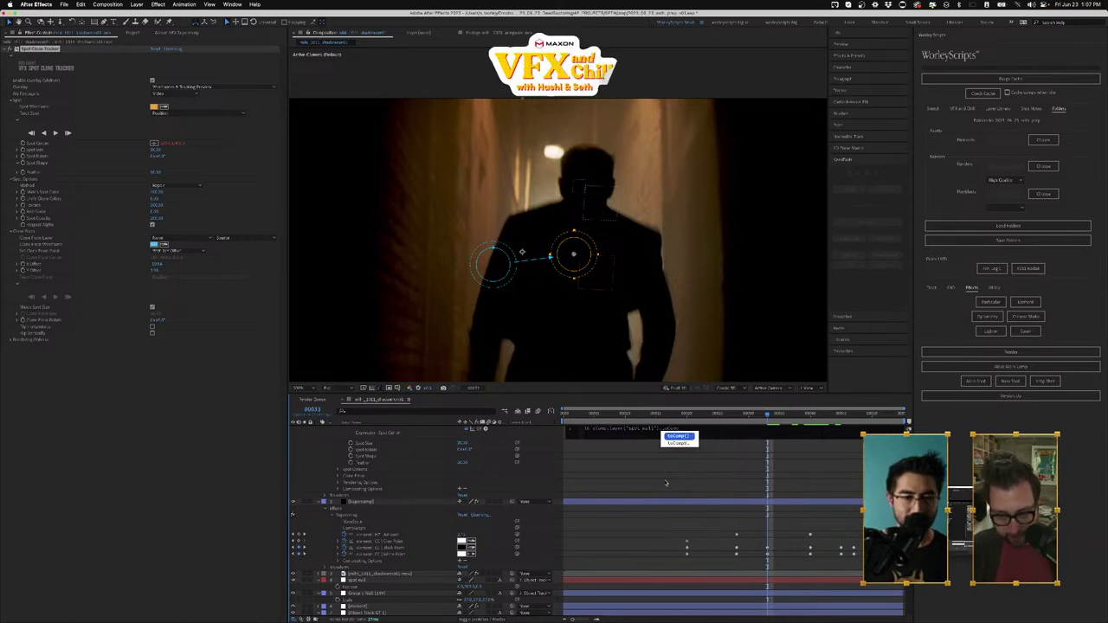
pyautogui.press('Return')
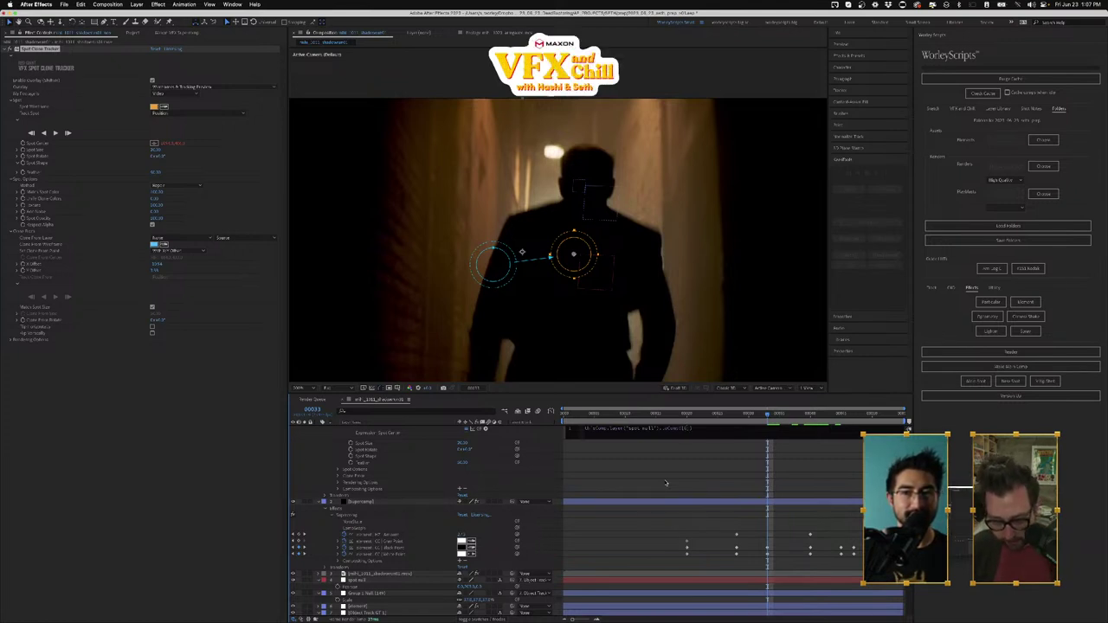
pyautogui.click(545, 450)
# Step: Try moving the Spot Clone Tracker's clone source onto the man's head at frame 44
pyautogui.scroll(3, 401, 457)
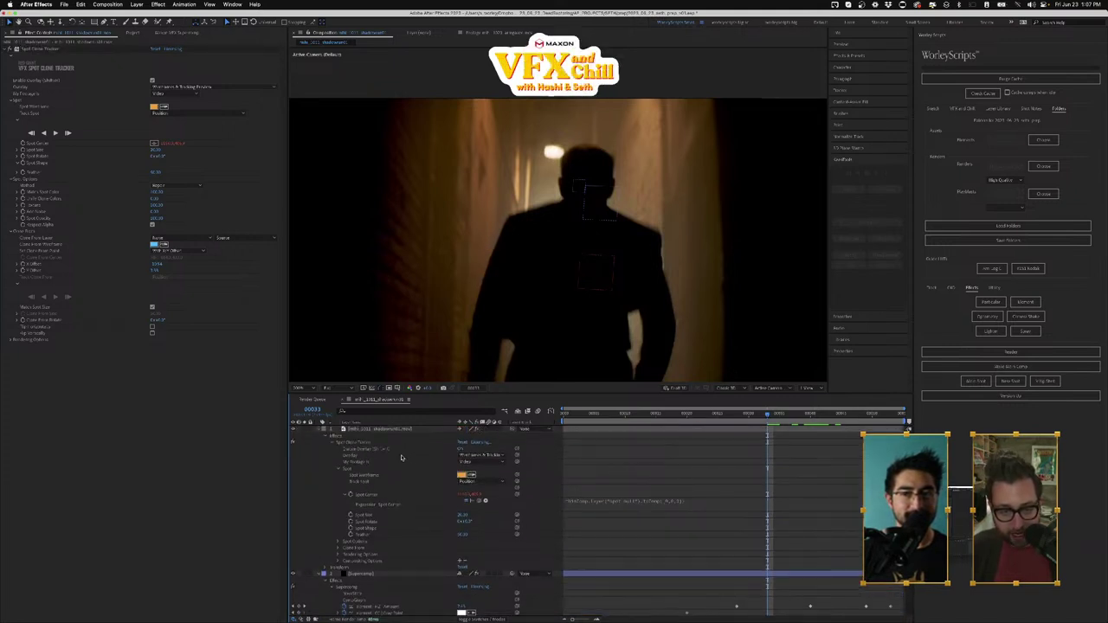
pyautogui.click(381, 430)
pyautogui.click(29, 49)
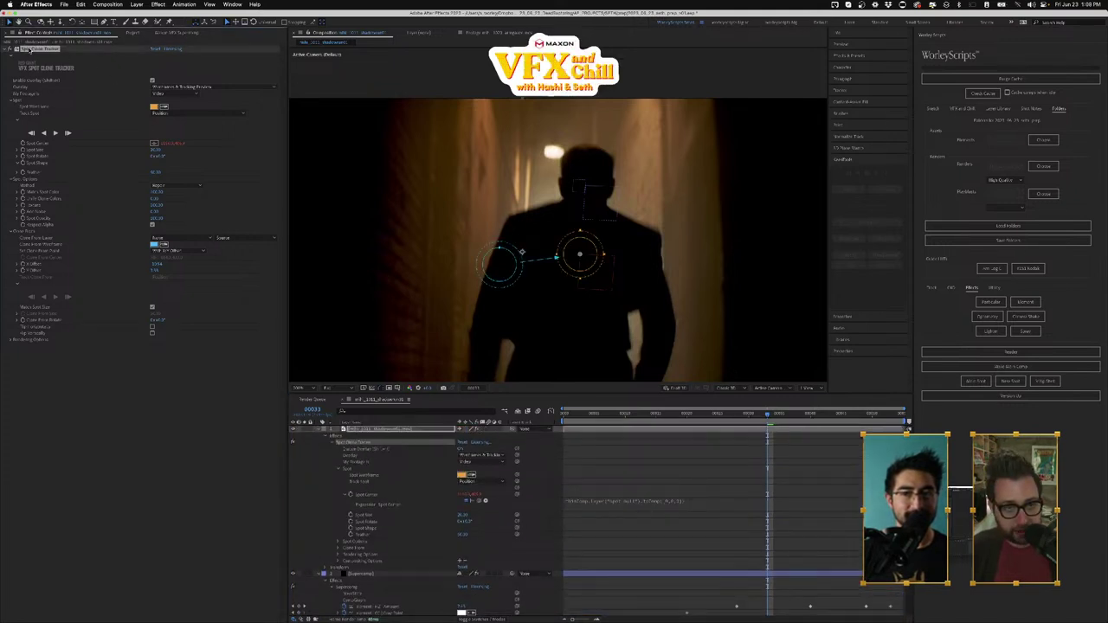
pyautogui.moveTo(717, 424); pyautogui.dragTo(836, 416)
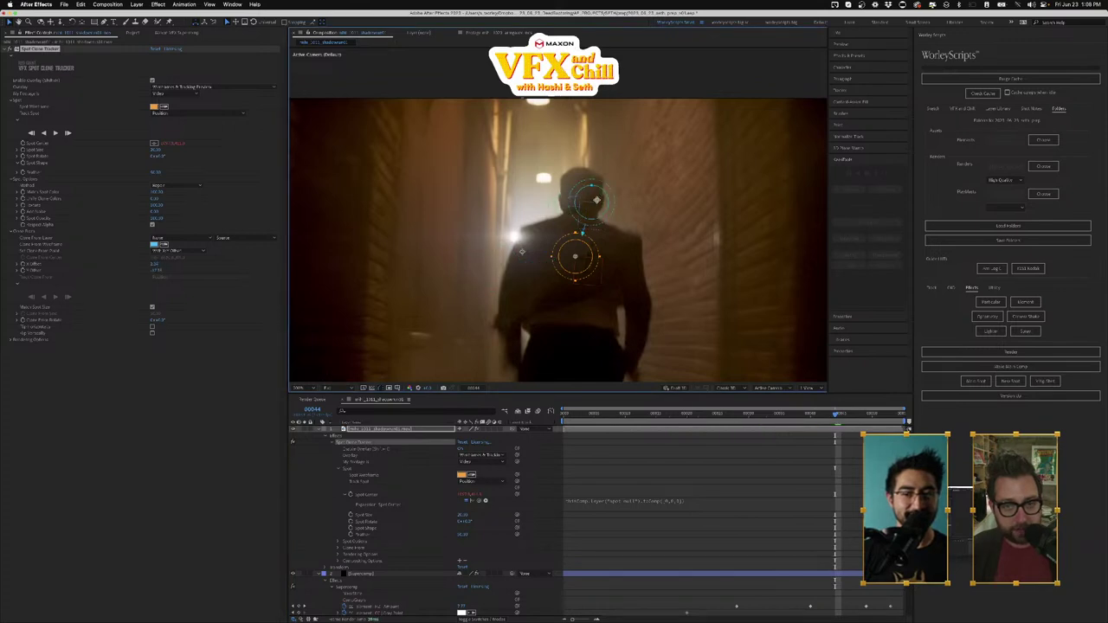
pyautogui.moveTo(596, 200); pyautogui.dragTo(581, 190)
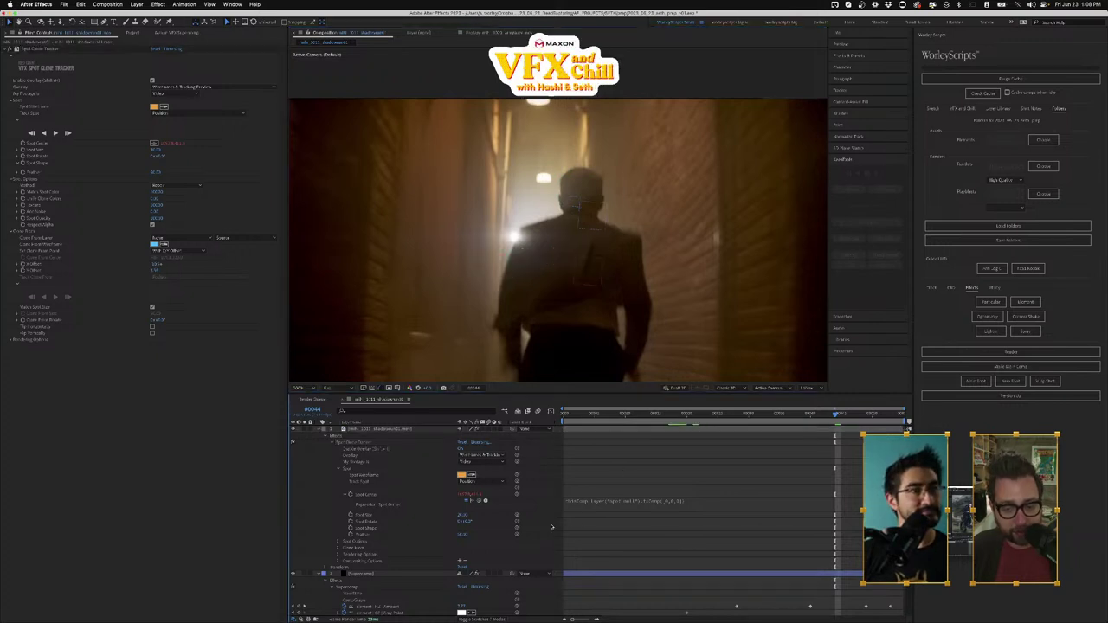
# Step: Replace the spot null reference in the Spot Center expression with the Object Track GT 1 layer, keeping .toComp([0,0,0])
pyautogui.click(678, 506)
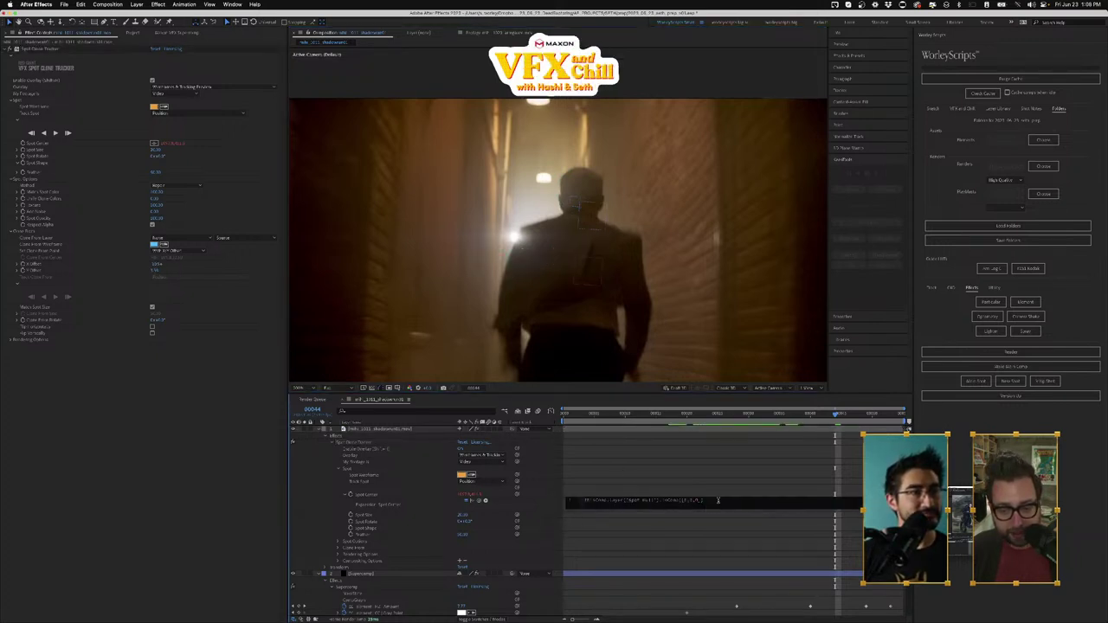
pyautogui.doubleClick(628, 501)
pyautogui.press('BackSpace')
pyautogui.scroll(-3, 367, 529)
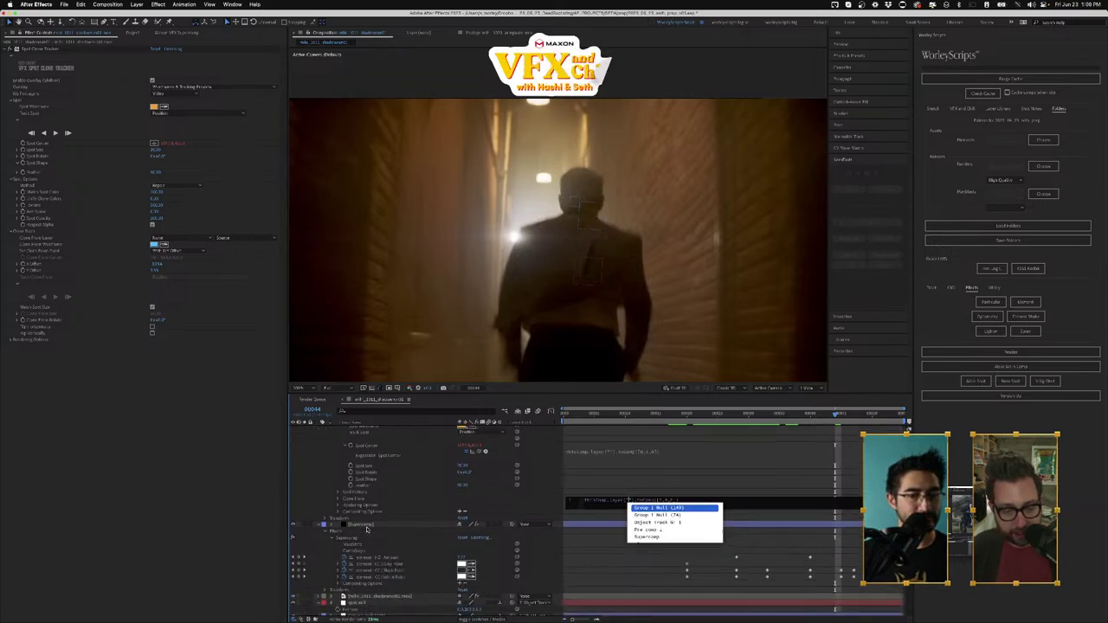
pyautogui.scroll(1, 367, 529)
pyautogui.click(627, 469)
pyautogui.click(636, 461)
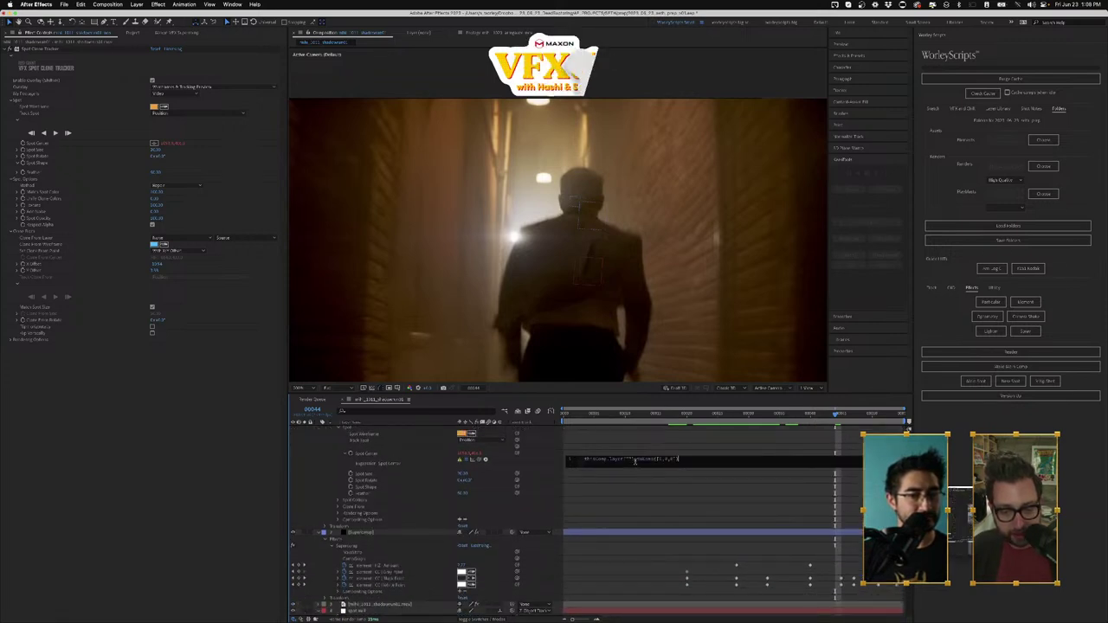
pyautogui.moveTo(635, 461); pyautogui.dragTo(588, 458)
pyautogui.press('BackSpace')
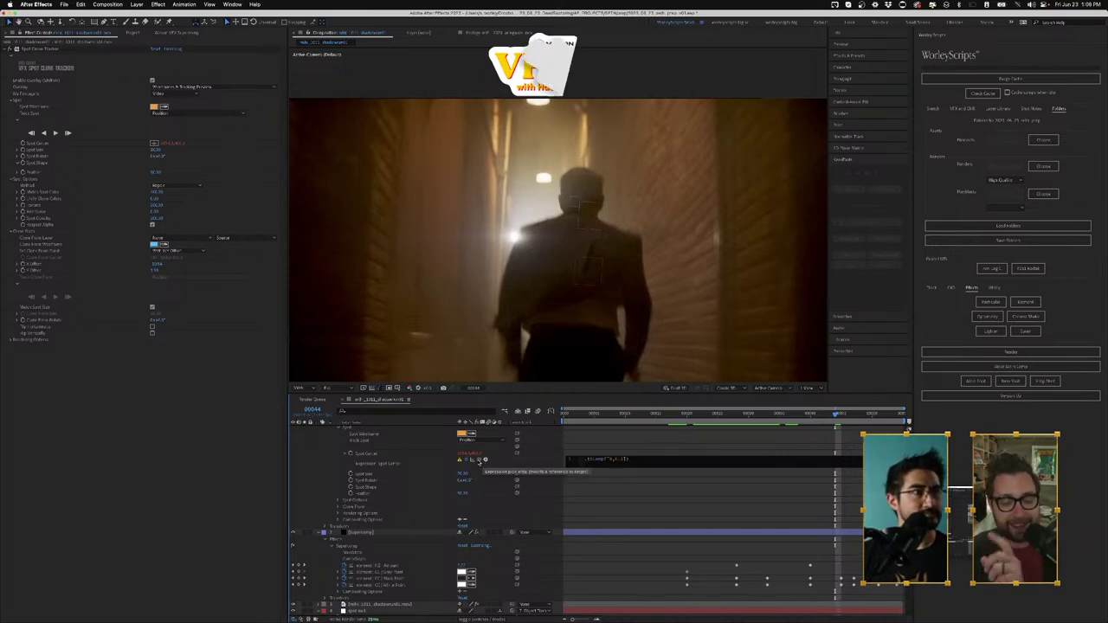
pyautogui.moveTo(478, 461); pyautogui.dragTo(374, 507)
pyautogui.moveTo(357, 606); pyautogui.dragTo(374, 558)
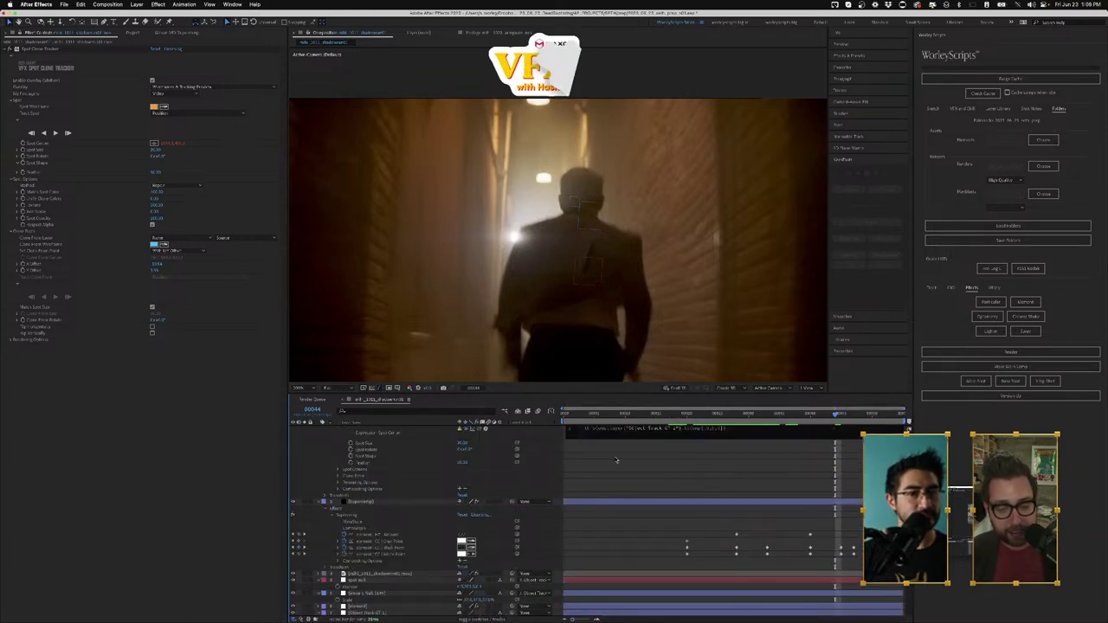
# Step: Test the clone source over the man's upper back, and place it on the alley wall beside his head at frame 39
pyautogui.moveTo(618, 415); pyautogui.dragTo(743, 414)
pyautogui.click(41, 49)
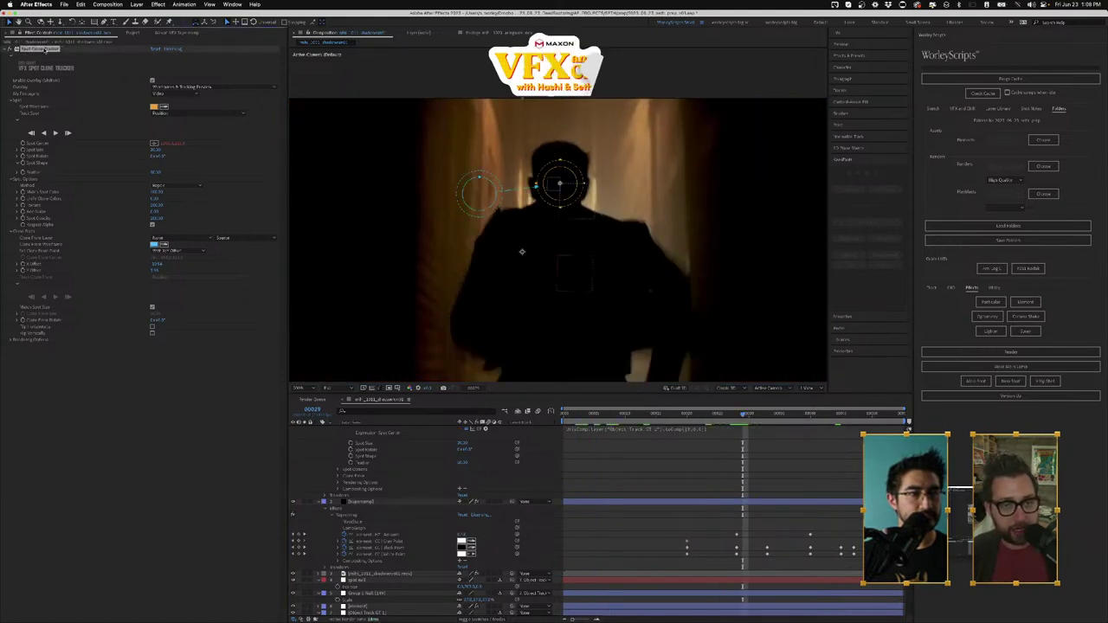
pyautogui.moveTo(479, 189); pyautogui.dragTo(546, 235)
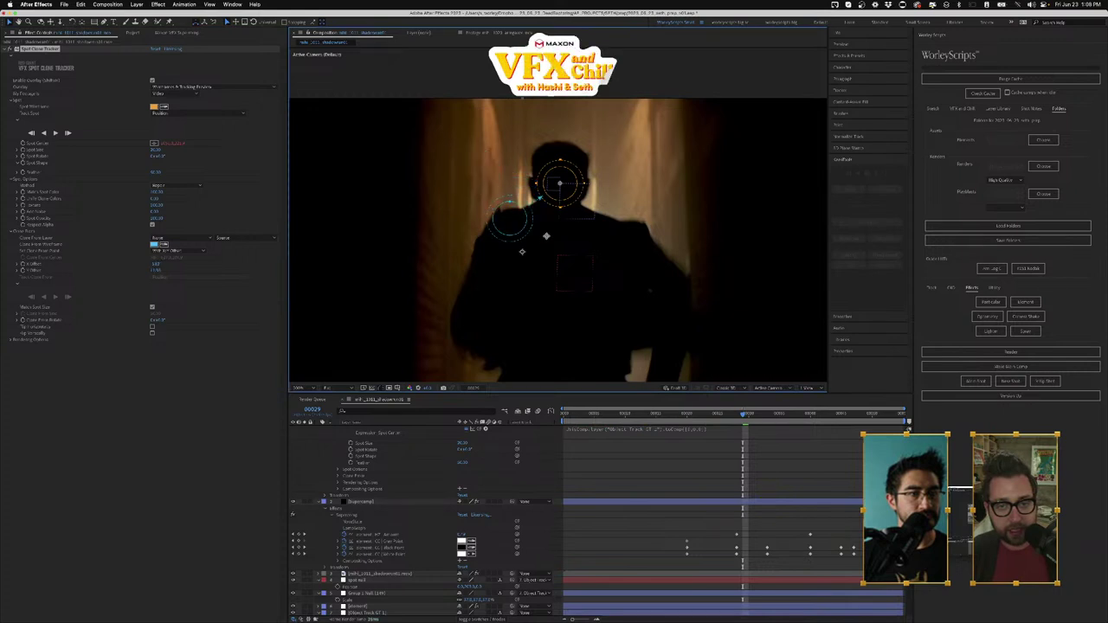
pyautogui.press('space')
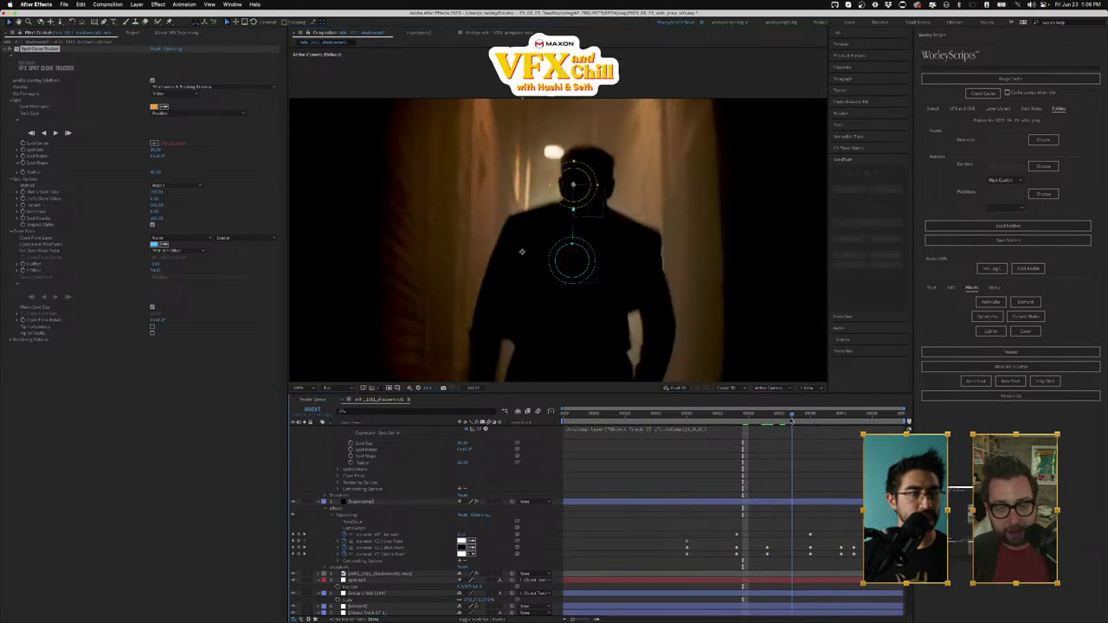
pyautogui.moveTo(571, 264); pyautogui.dragTo(487, 181)
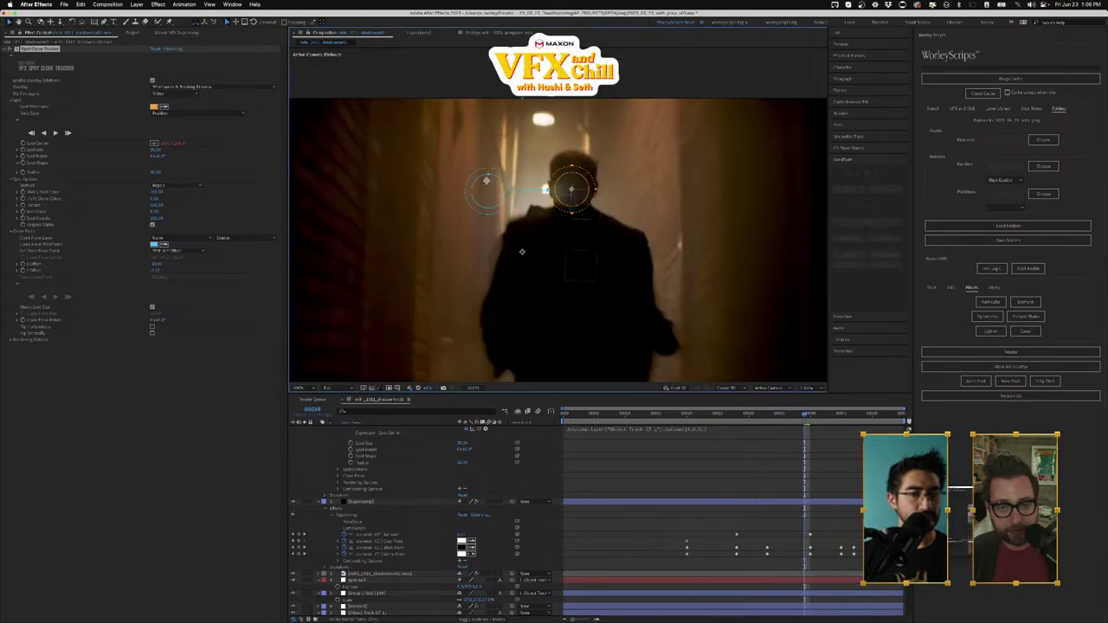
# Step: Switch the spot's method to Clone, enlarge the spot until it covers the man's whole head, and play back the shot
pyautogui.click(173, 186)
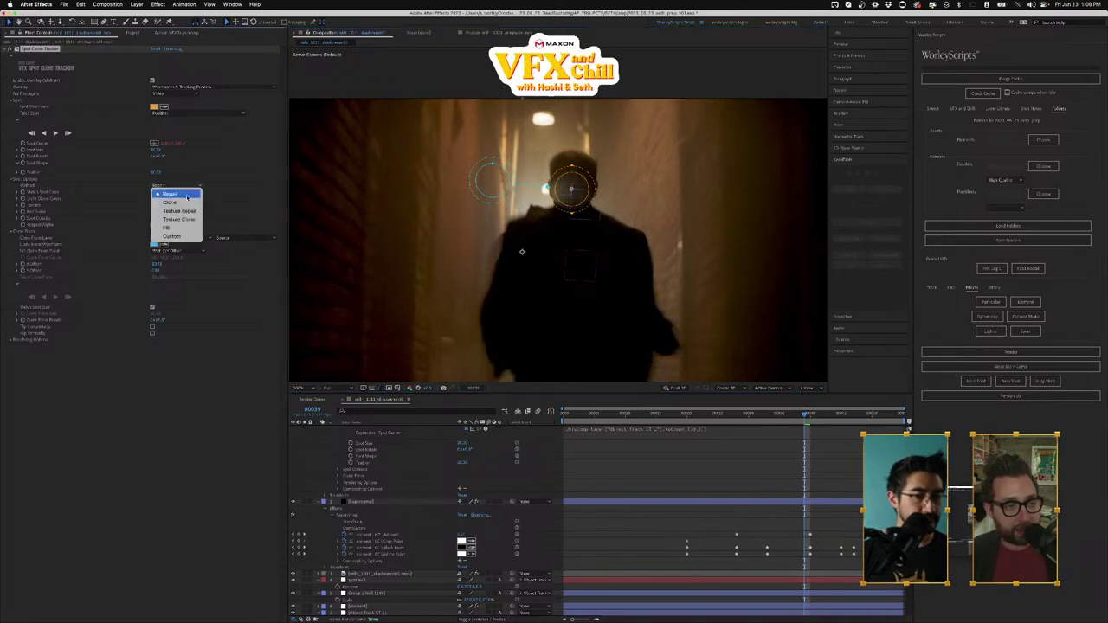
pyautogui.click(183, 205)
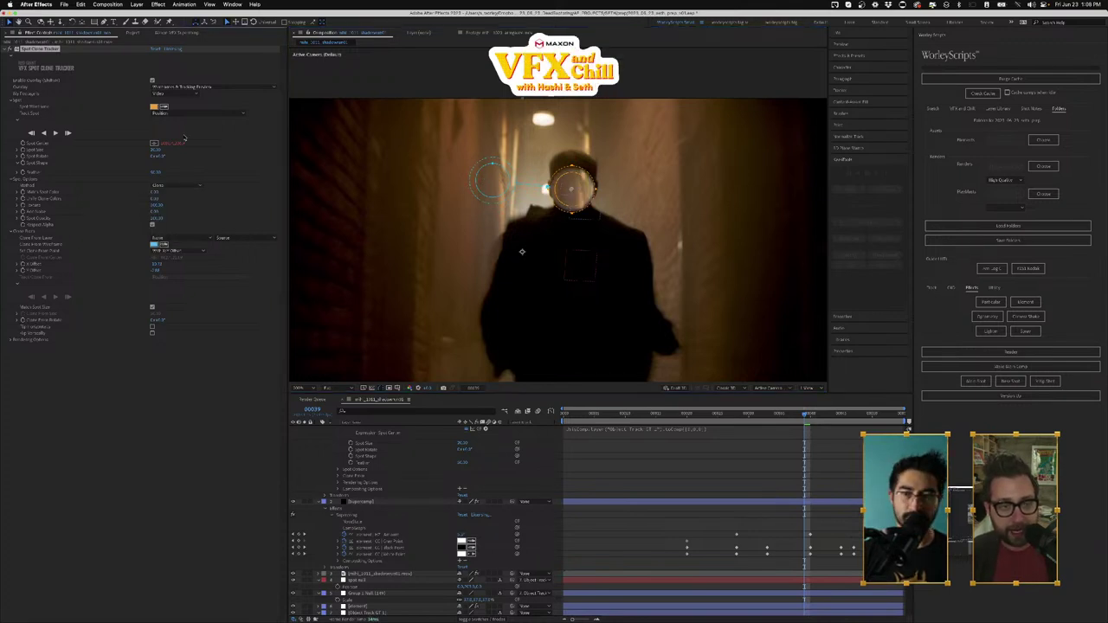
pyautogui.moveTo(156, 151); pyautogui.dragTo(164, 152)
pyautogui.click(458, 165)
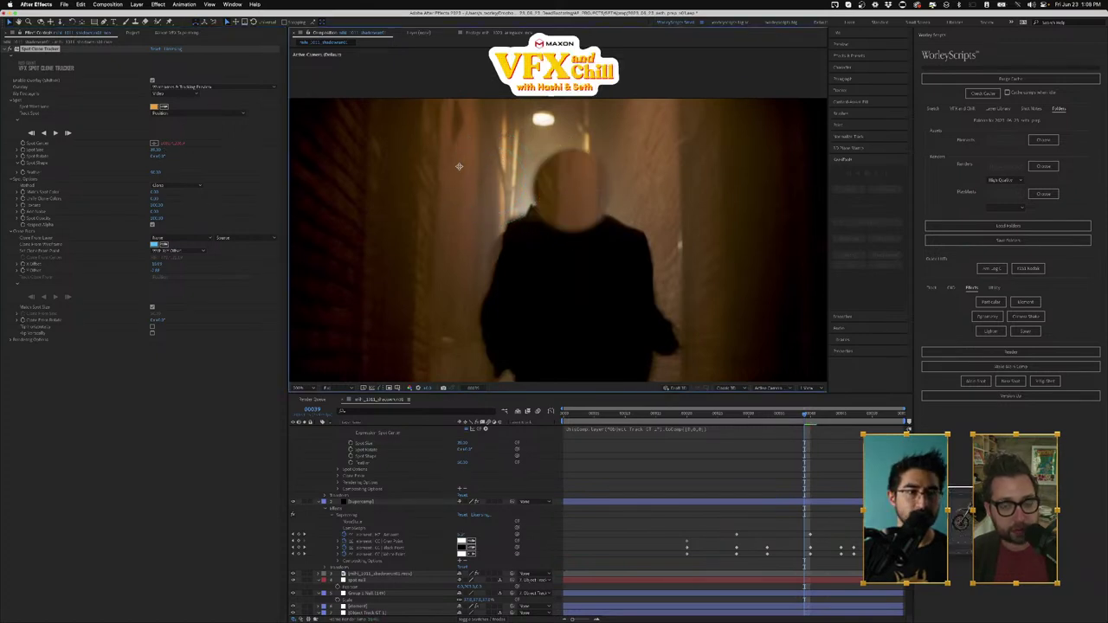
pyautogui.press('space')
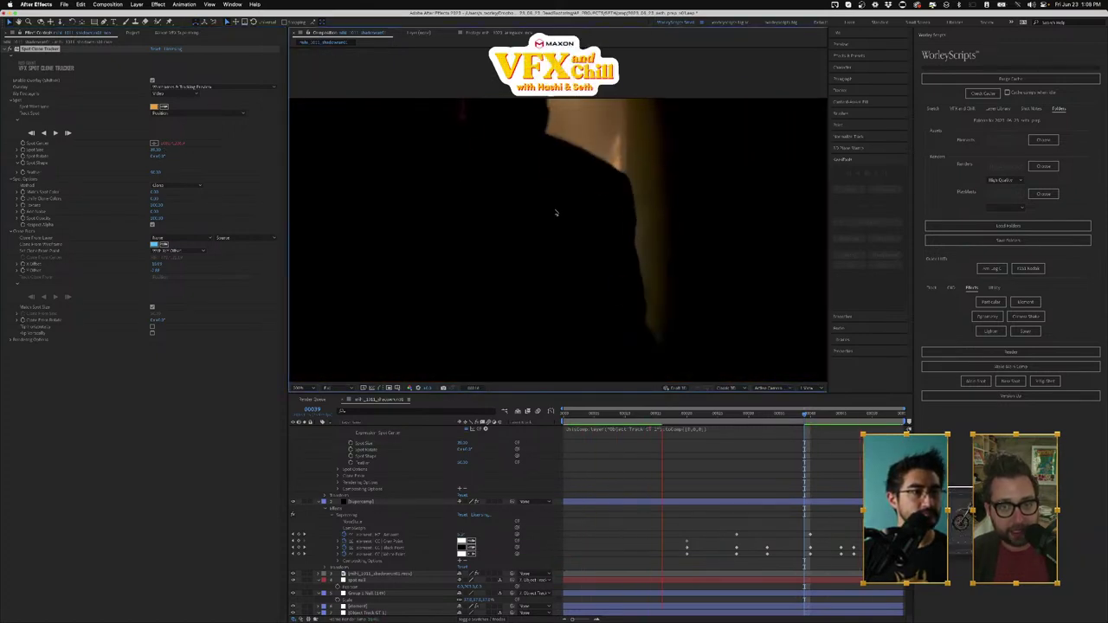
pyautogui.press('space')
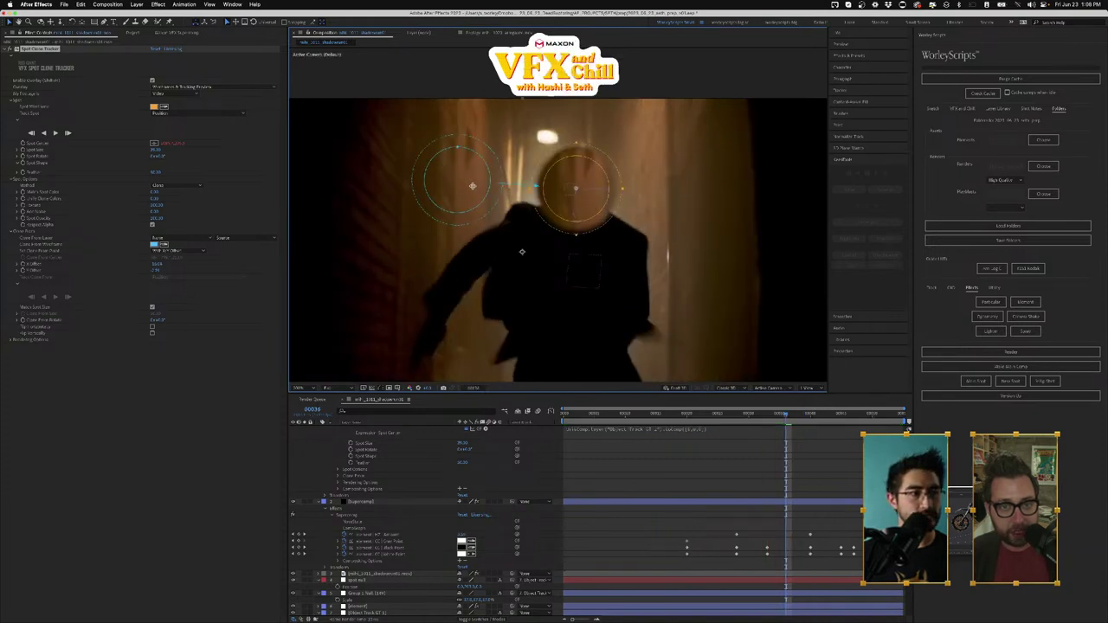
# Step: At frame 36, move the clone source onto the man's back and stretch the spot sideways into a wide ellipse
pyautogui.moveTo(472, 185); pyautogui.dragTo(580, 275)
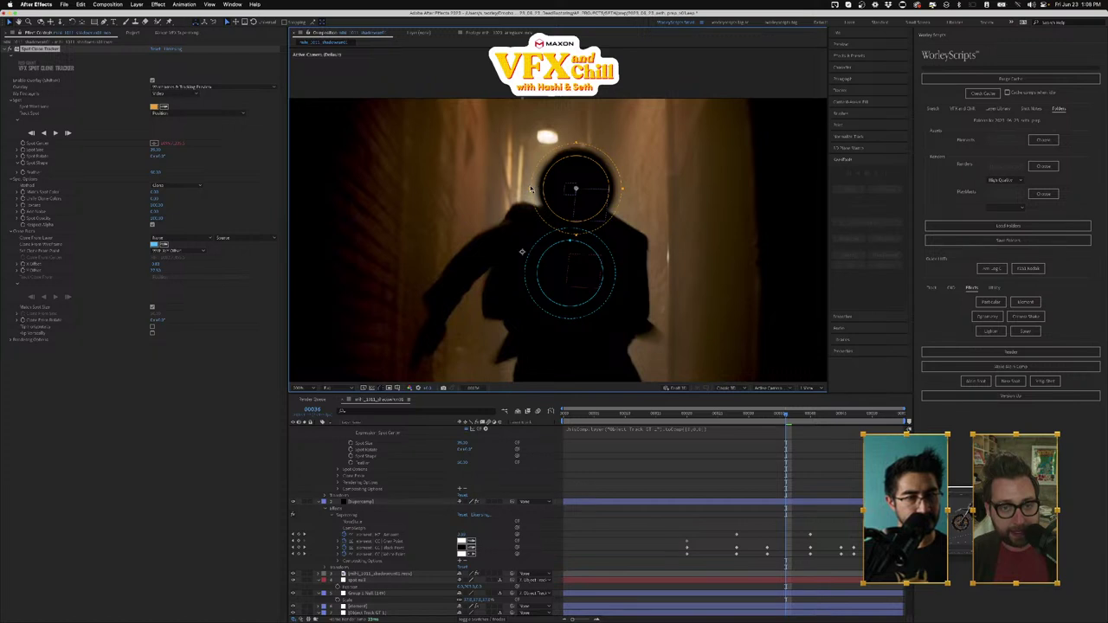
pyautogui.moveTo(529, 191); pyautogui.dragTo(465, 199)
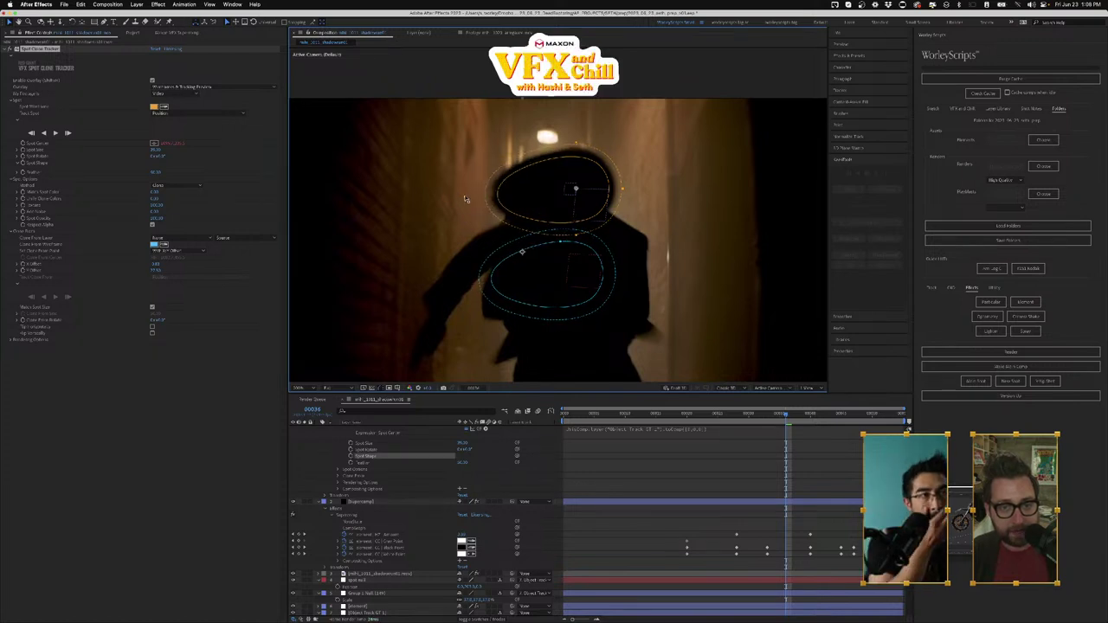
pyautogui.moveTo(622, 191)
pyautogui.mouseDown()
pyautogui.moveTo(698, 198)
pyautogui.moveTo(682, 199)
pyautogui.mouseUp()
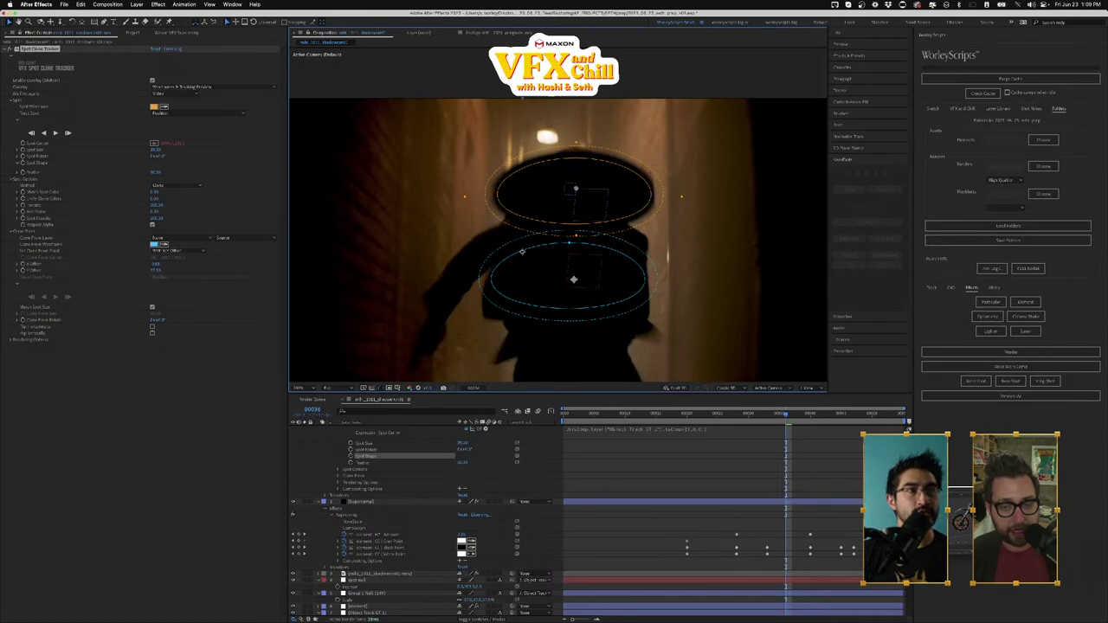
# Step: Play the shot from about frame 25, and at frame 34 tilt the spot's wide ellipse and move the clone source lower on the man's back
pyautogui.click(719, 416)
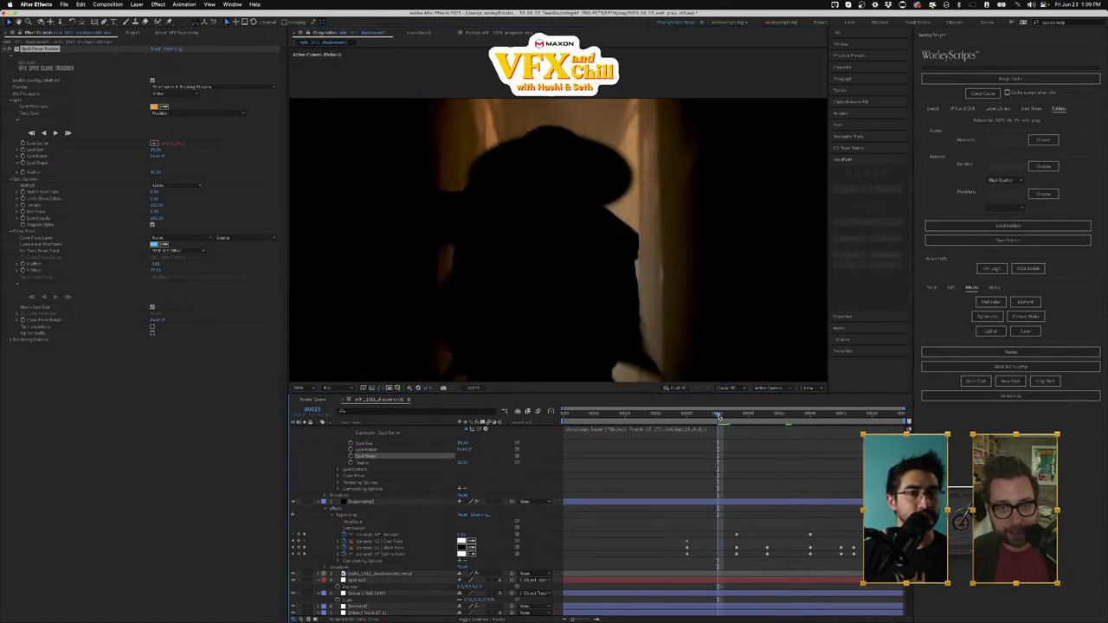
pyautogui.press('space')
pyautogui.press('space')
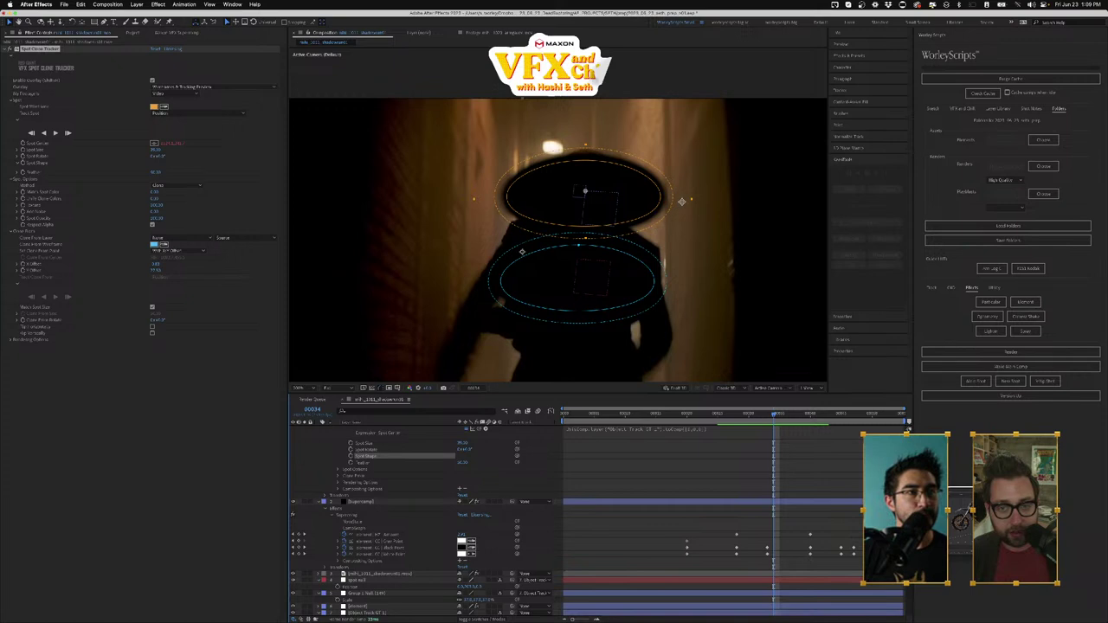
pyautogui.moveTo(585, 239); pyautogui.dragTo(581, 256)
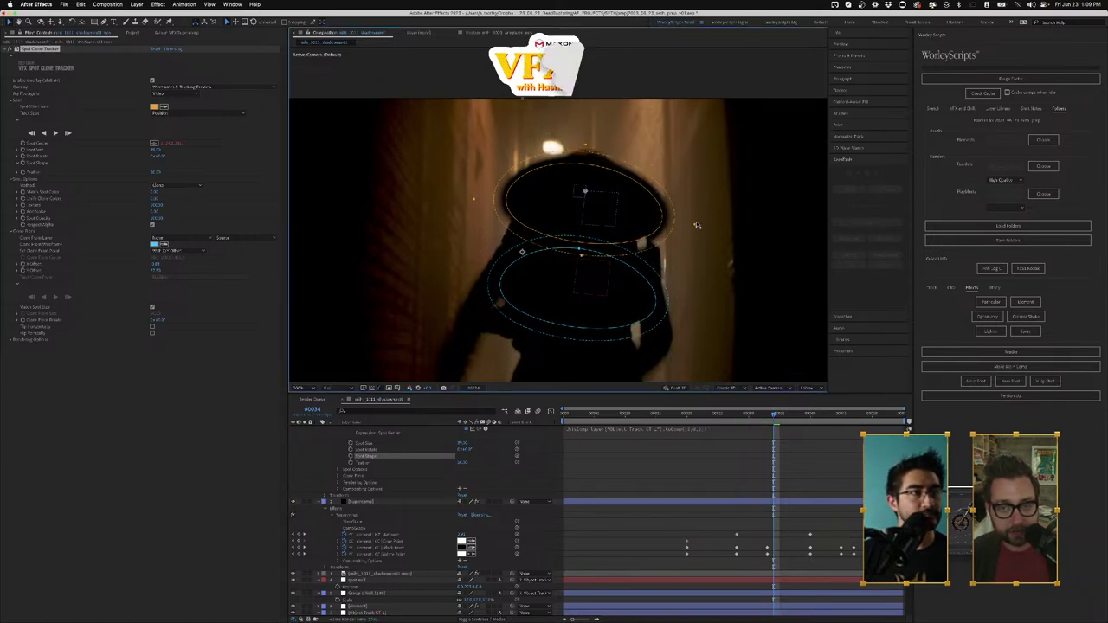
pyautogui.moveTo(574, 305); pyautogui.dragTo(573, 314)
pyautogui.scroll(4, 372, 506)
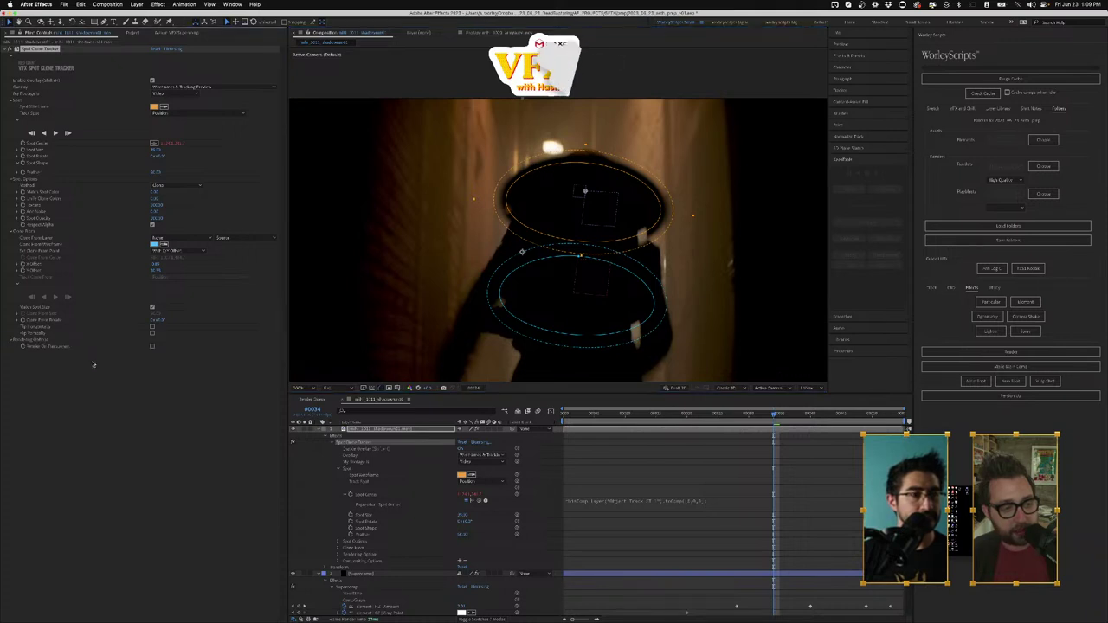
# Step: Enable Render on Transparent for the spot clone and add a Set Matte effect to the top footage layer
pyautogui.click(153, 347)
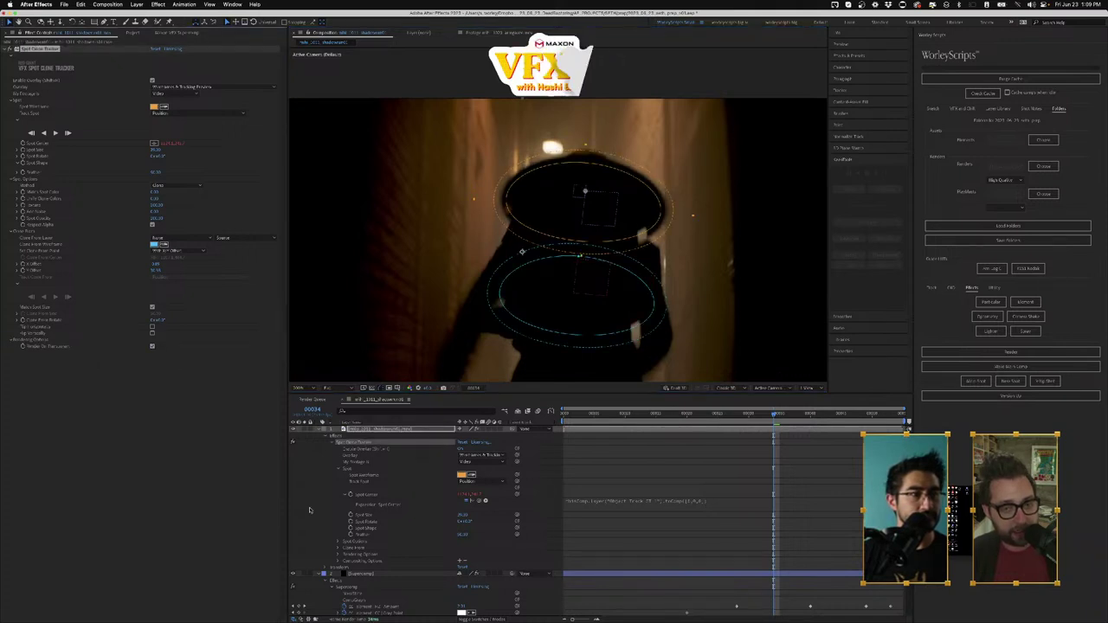
pyautogui.click(318, 431)
pyautogui.click(382, 430)
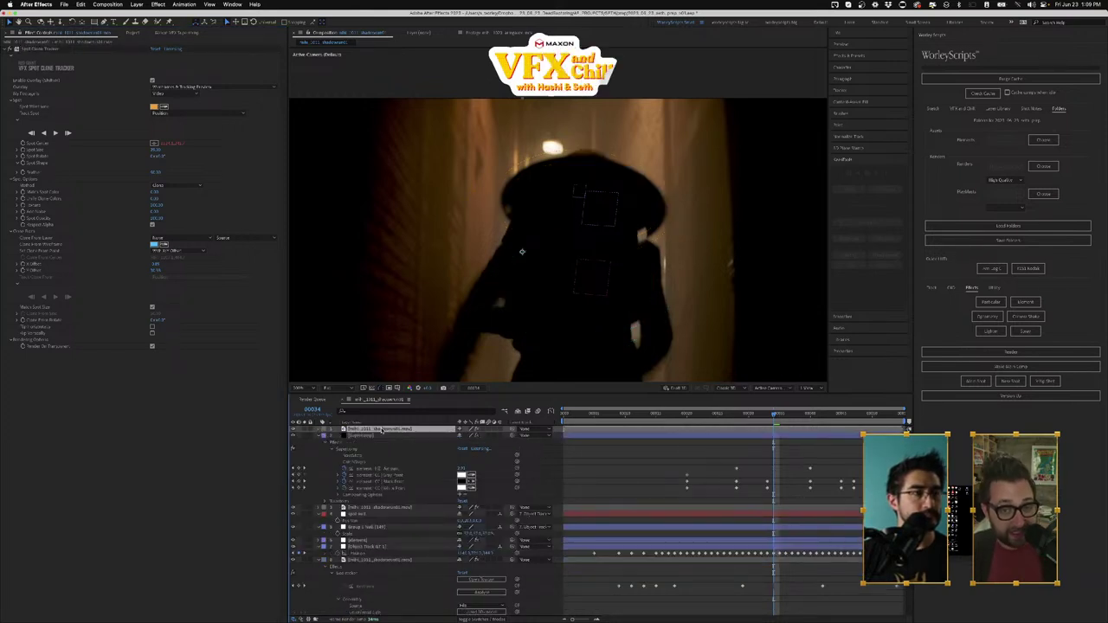
pyautogui.hotkey('ctrl', 'space')
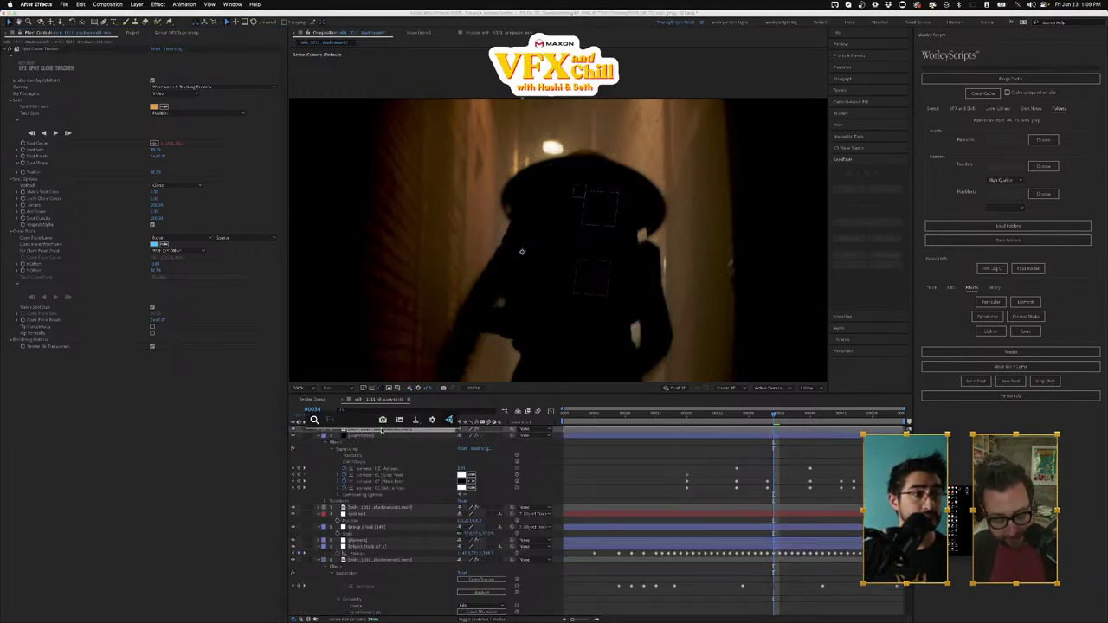
pyautogui.write('m')
pyautogui.press('BackSpace')
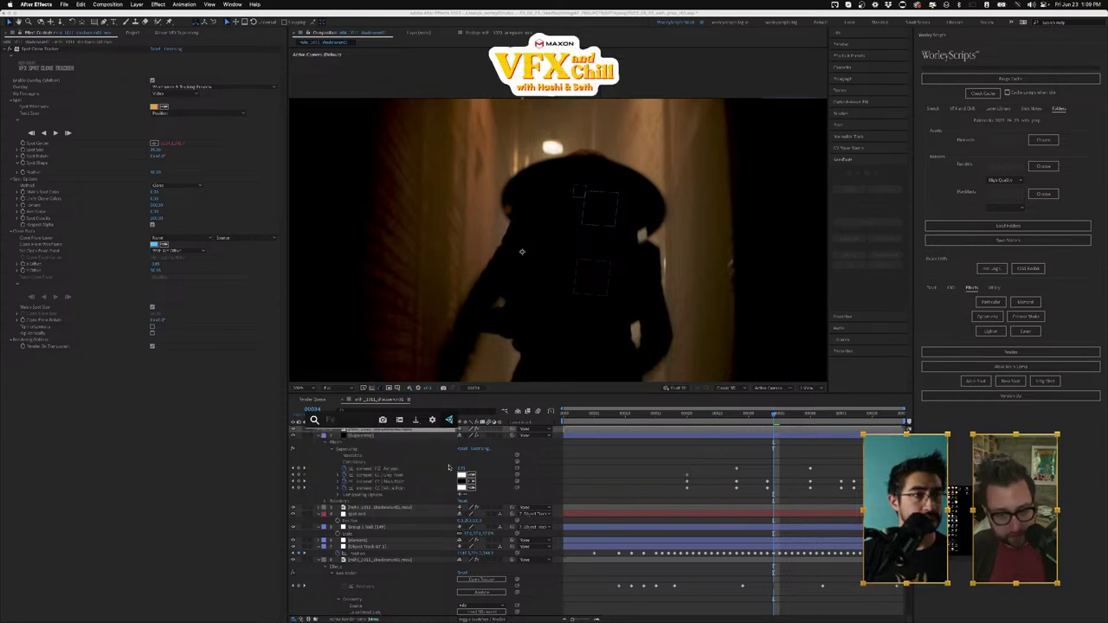
pyautogui.write('set m')
pyautogui.press('Return')
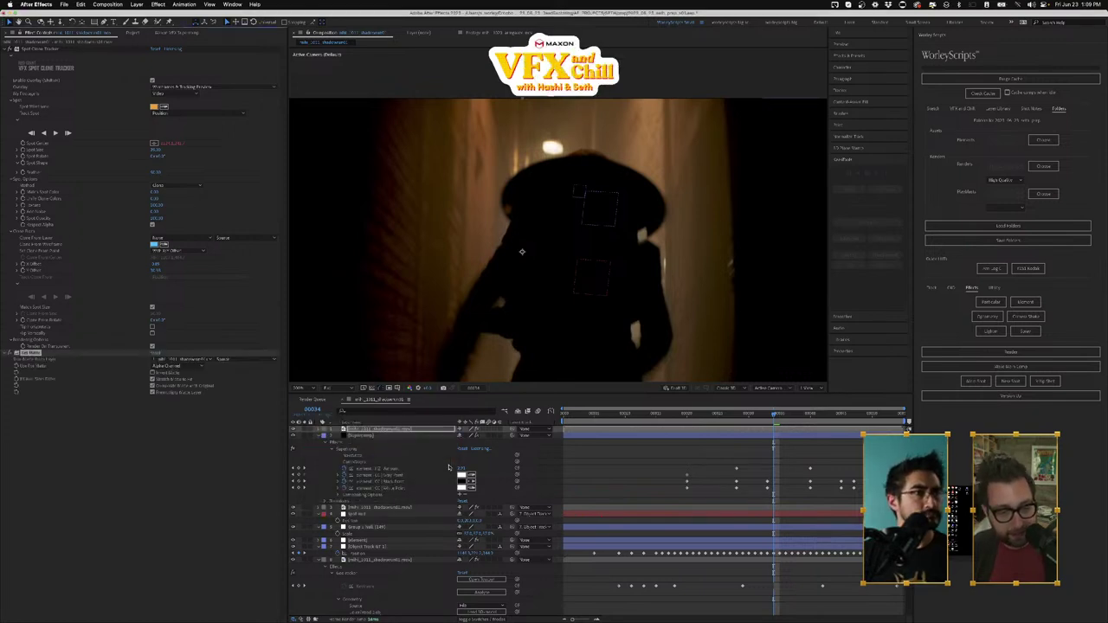
# Step: Take the Set Matte matte from the element layer, reading it with Effects & Masks
pyautogui.click(177, 358)
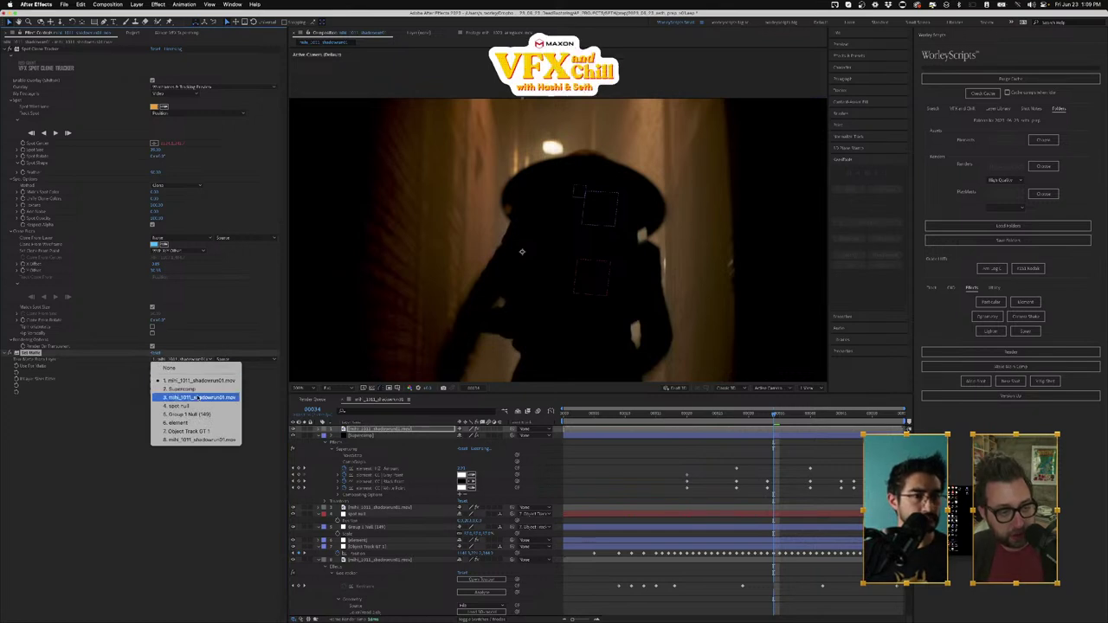
pyautogui.click(192, 424)
pyautogui.click(248, 360)
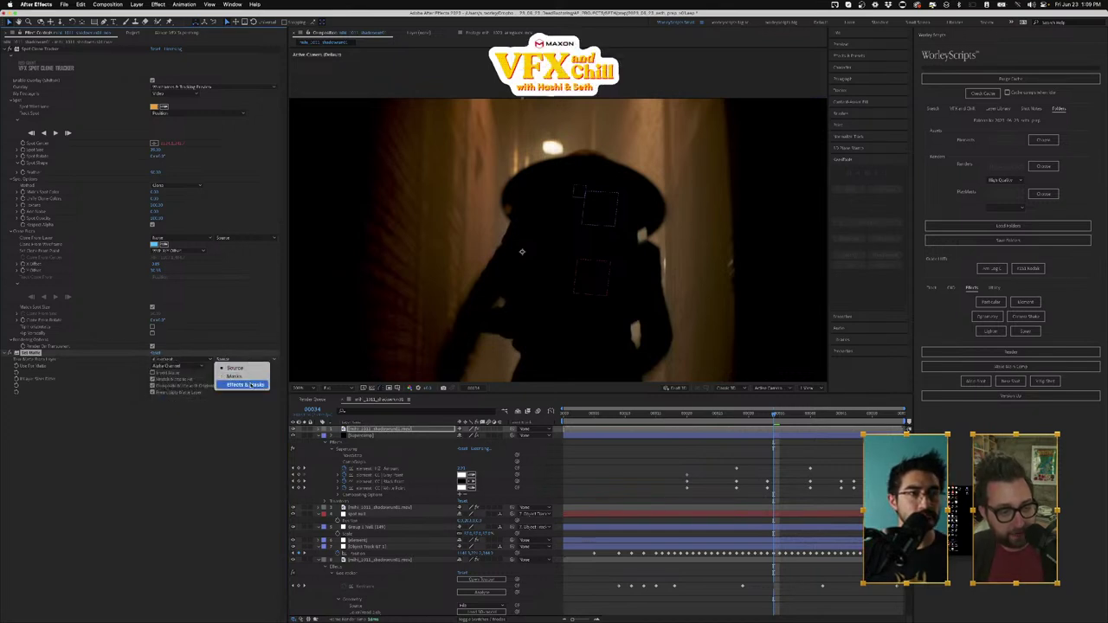
pyautogui.click(248, 384)
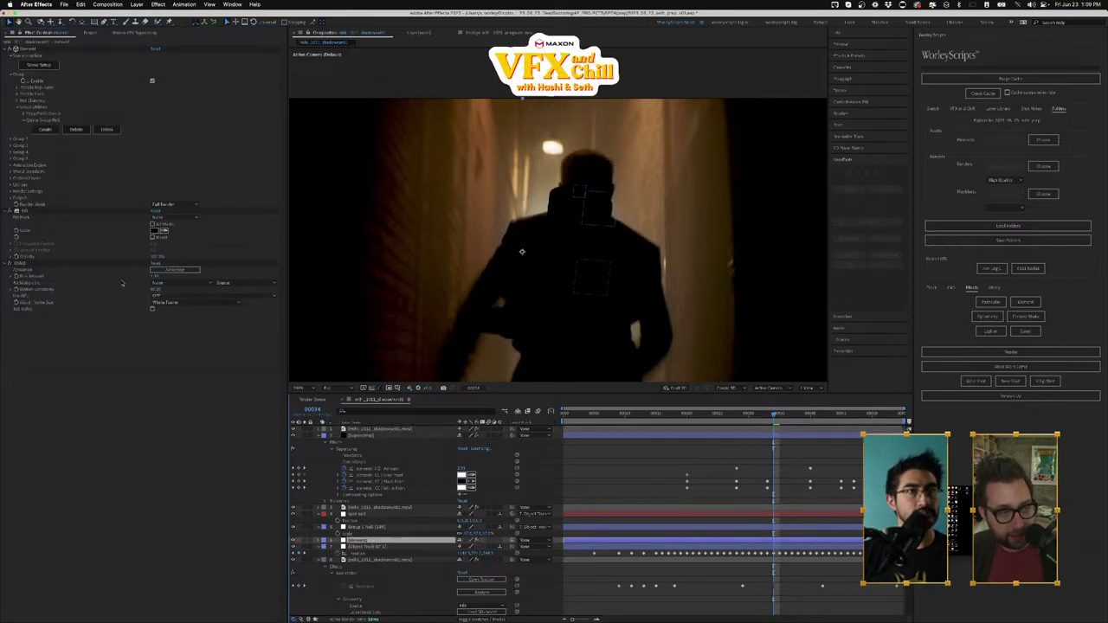
# Step: Remove the motion blur and Fill effects from the element layer, keeping only the Element effect
pyautogui.click(25, 263)
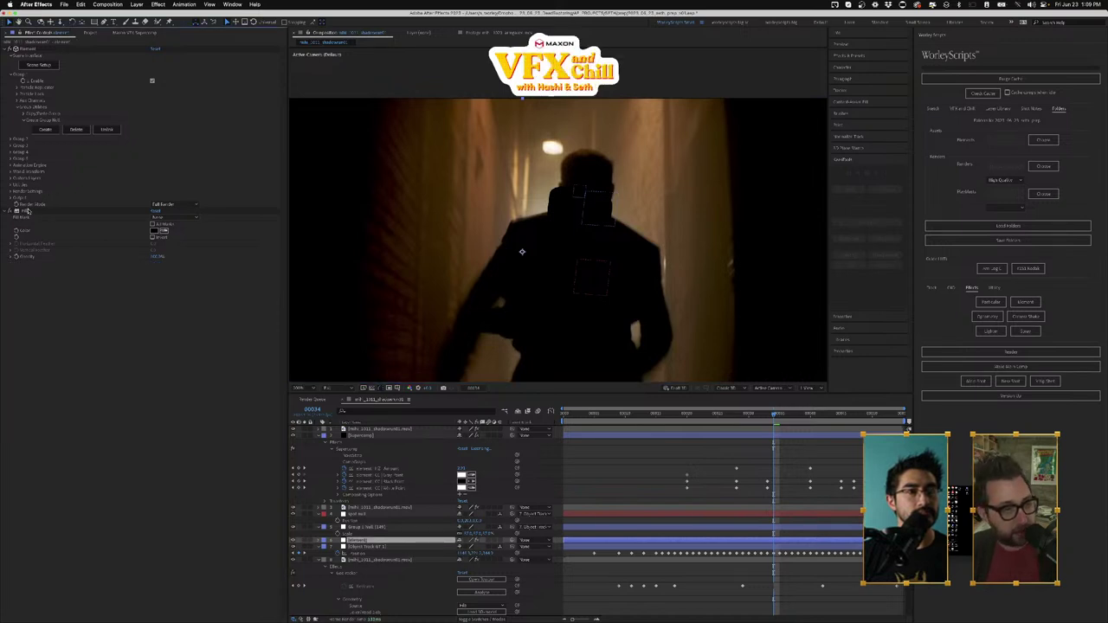
pyautogui.click(25, 211)
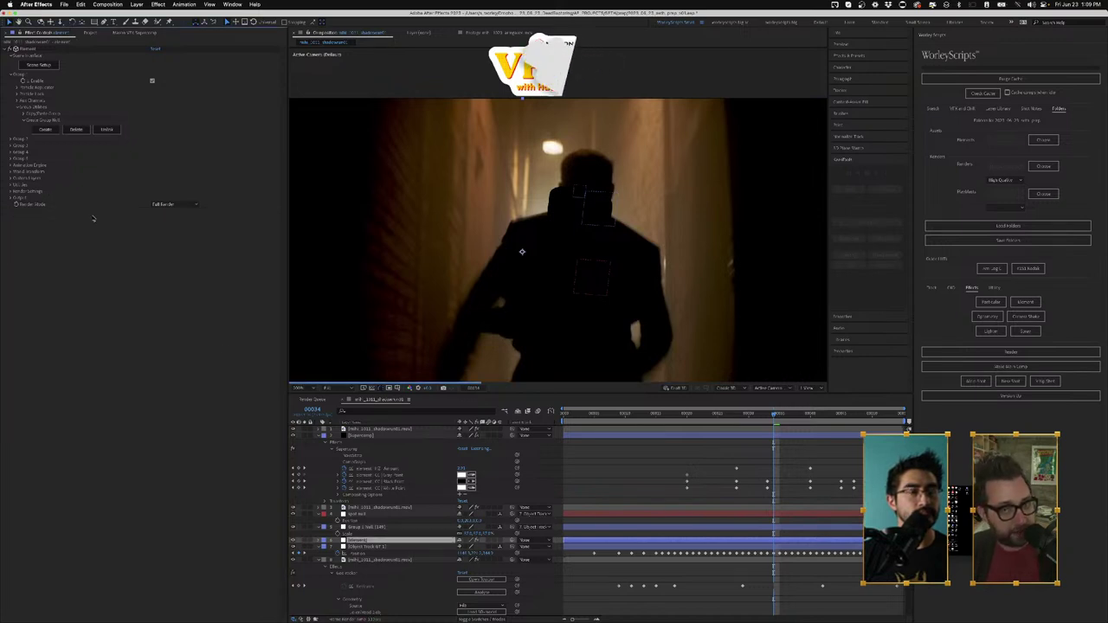
pyautogui.click(539, 468)
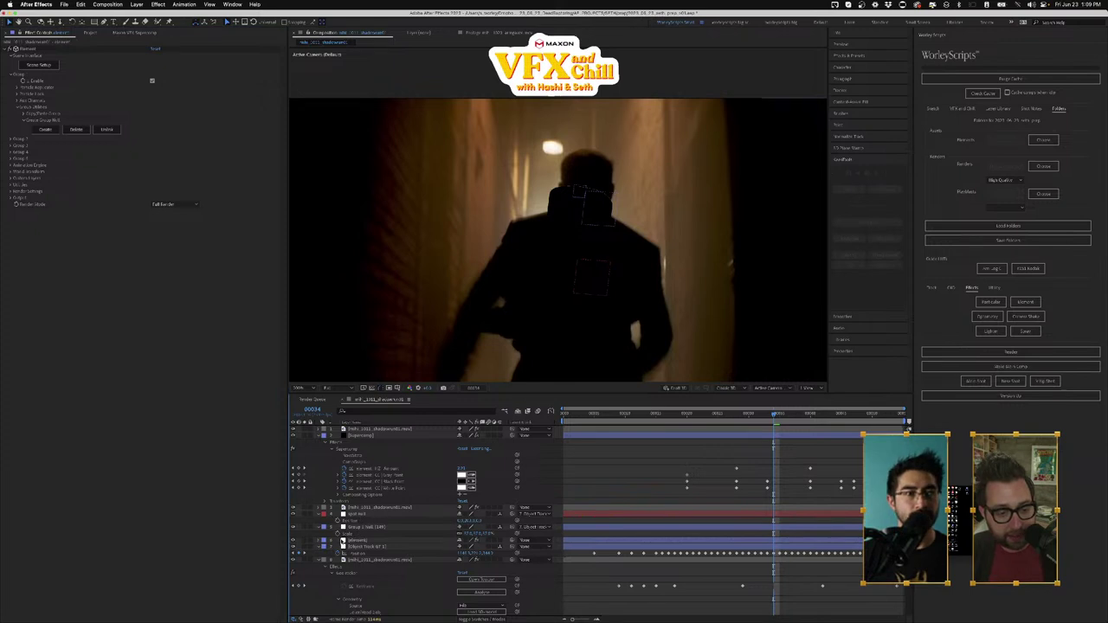
# Step: In Supercomp, hide the element layer and add the matted spot-clone footage layer just below the top footage layer
pyautogui.click(90, 32)
pyautogui.click(126, 33)
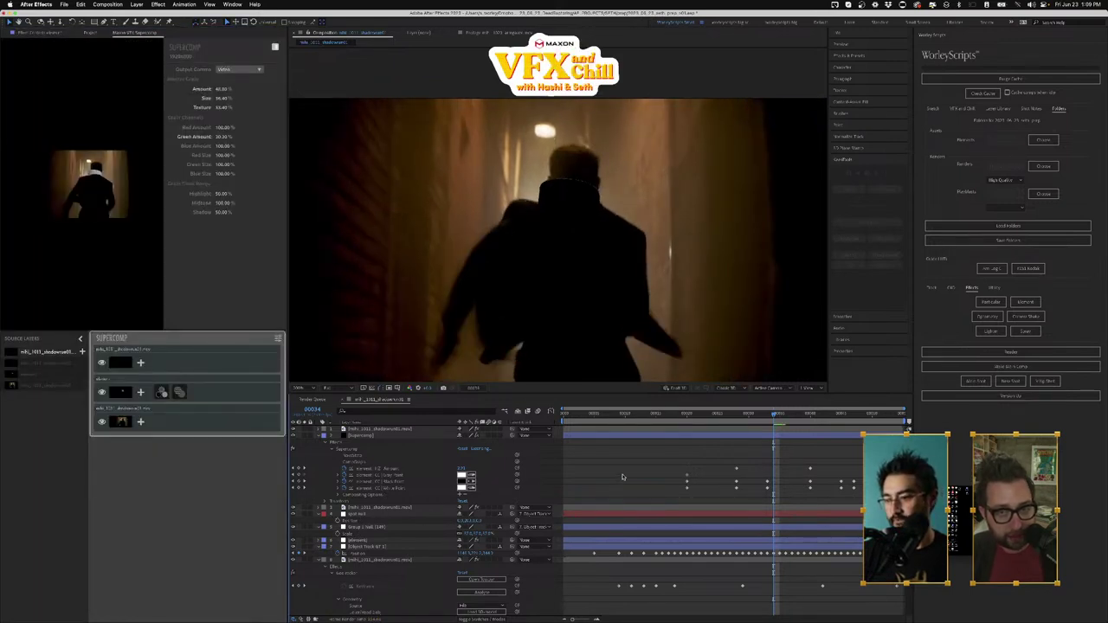
pyautogui.press('space')
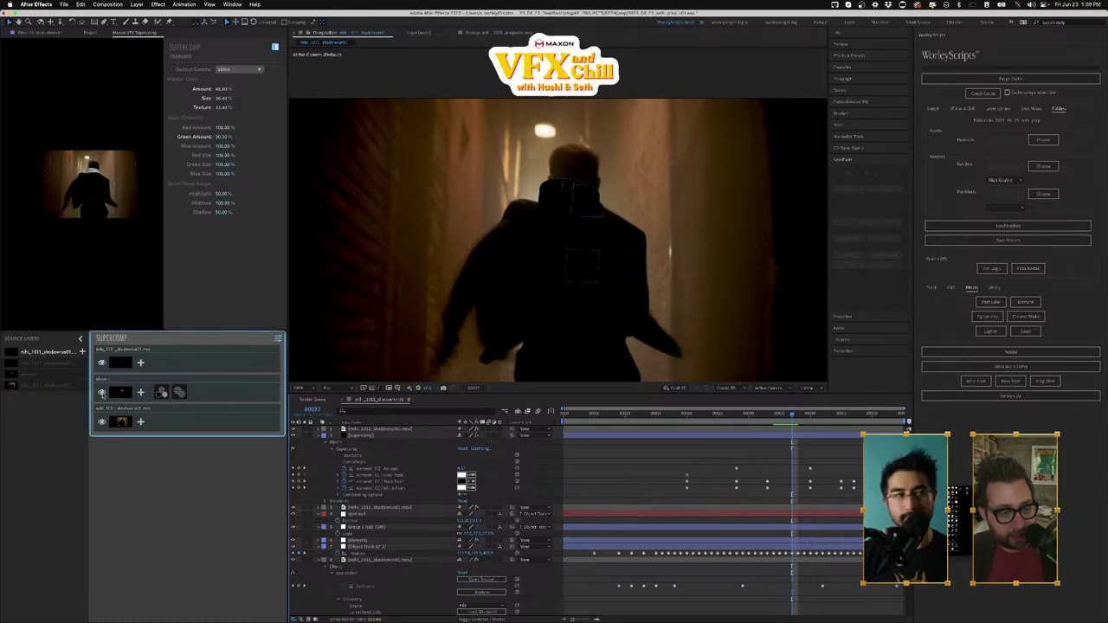
pyautogui.click(102, 393)
pyautogui.moveTo(39, 351); pyautogui.dragTo(149, 359)
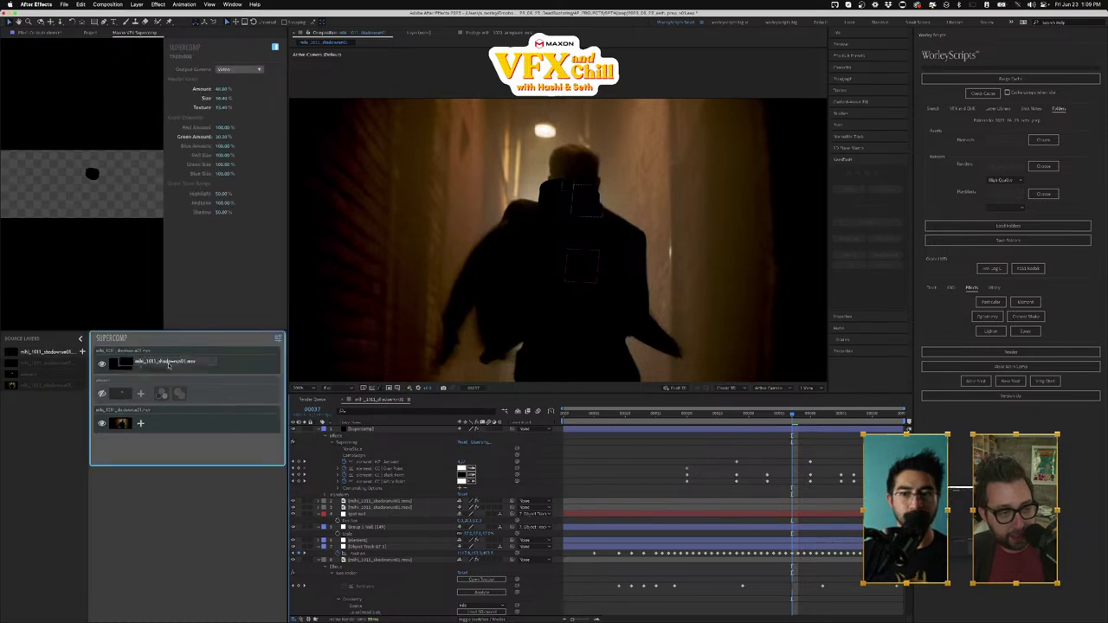
pyautogui.click(166, 382)
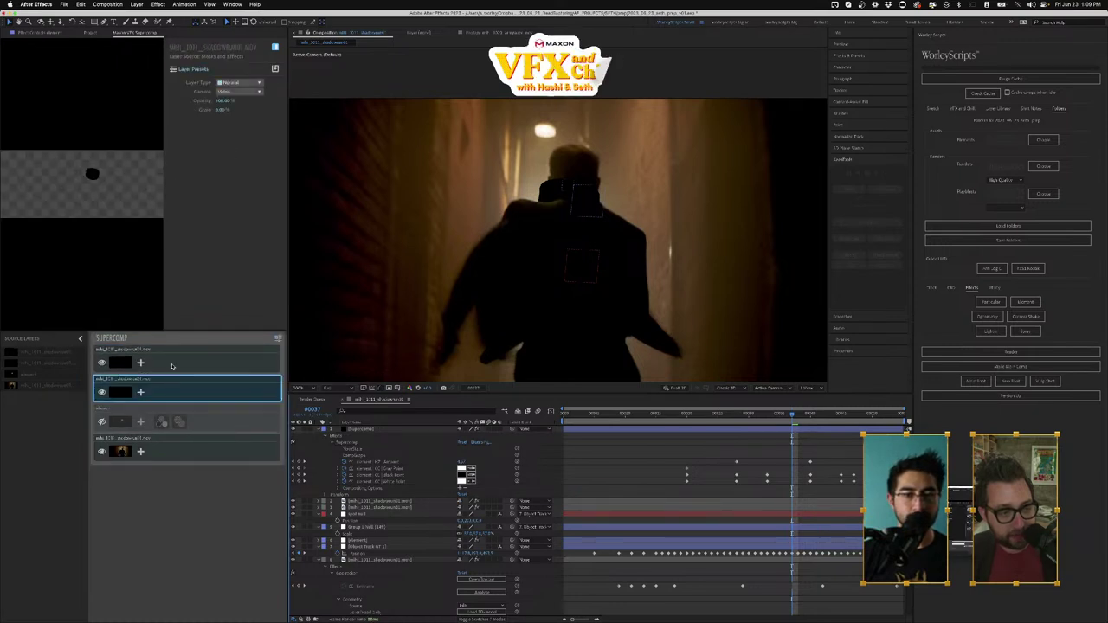
# Step: Review the shot and toggle the visibility of the top Supercomp layer at frame 46 to compare the composite
pyautogui.click(687, 414)
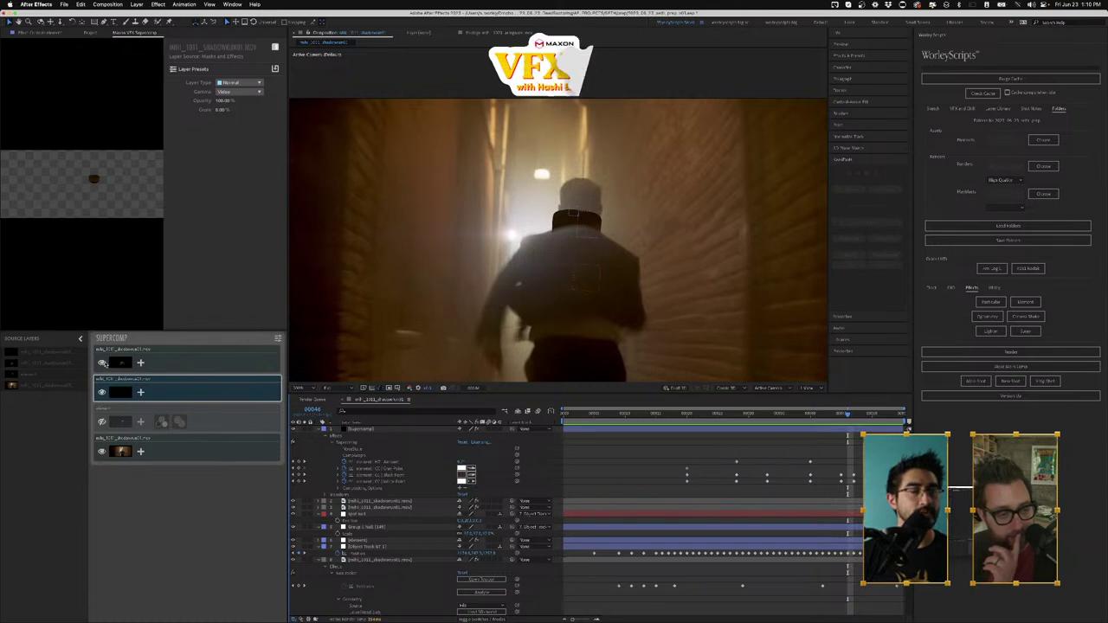
pyautogui.click(101, 363)
pyautogui.click(101, 363)
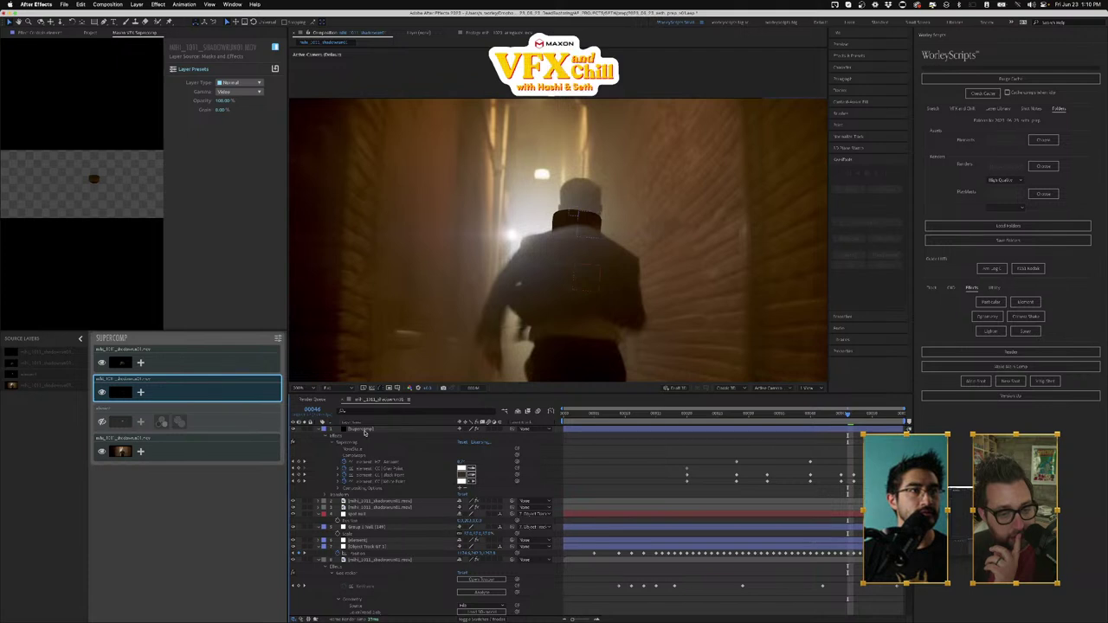
# Step: Check the effects on the Mocha-masked footage layer and rename that layer shoulders
pyautogui.click(381, 507)
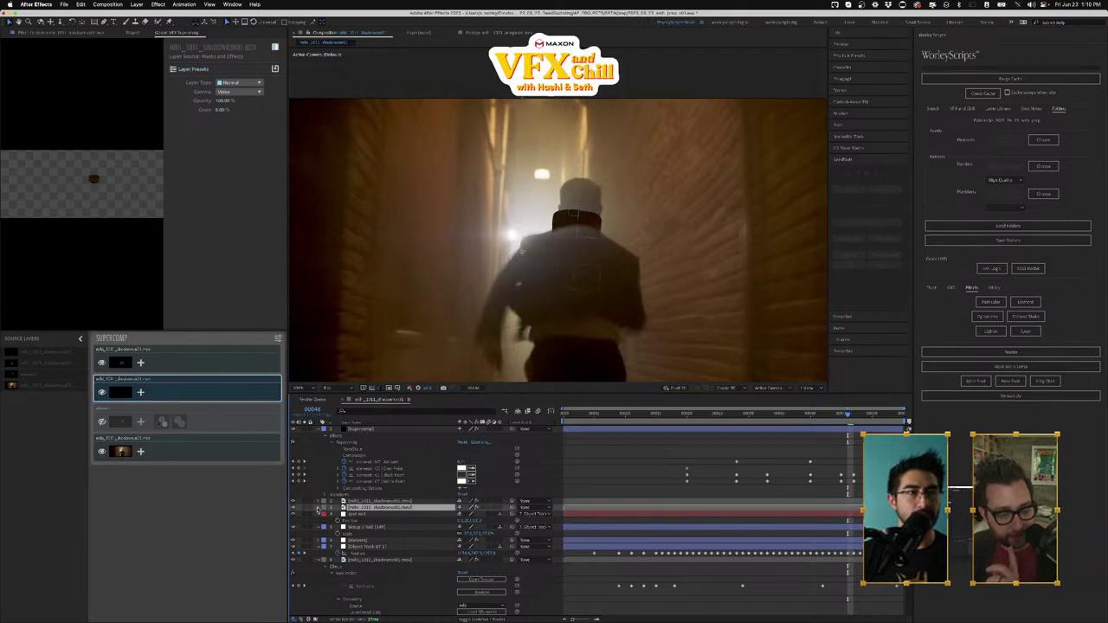
pyautogui.click(318, 507)
pyautogui.click(317, 509)
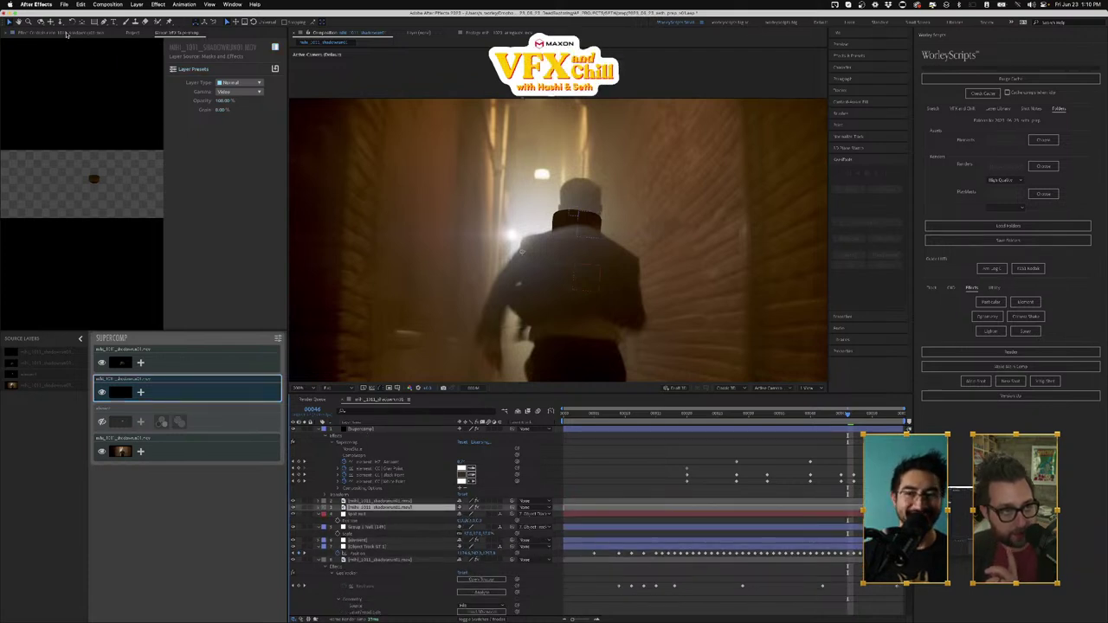
pyautogui.click(66, 33)
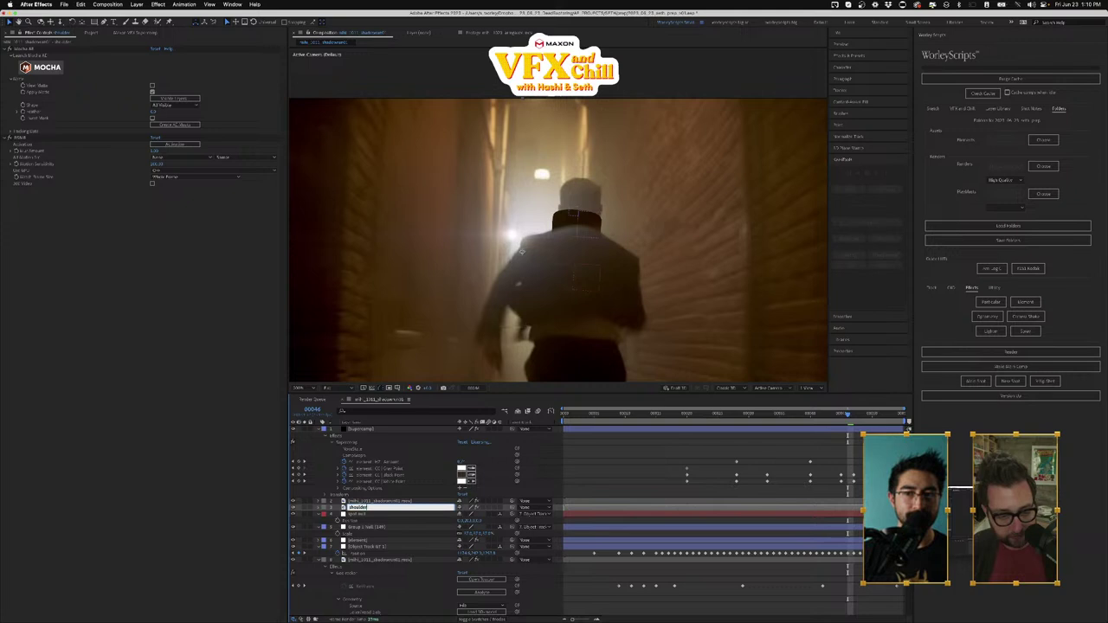
pyautogui.click(387, 495)
# Step: Rename the Spot Clone Tracker footage layer neckbrace and move it below the shoulders layer
pyautogui.click(389, 501)
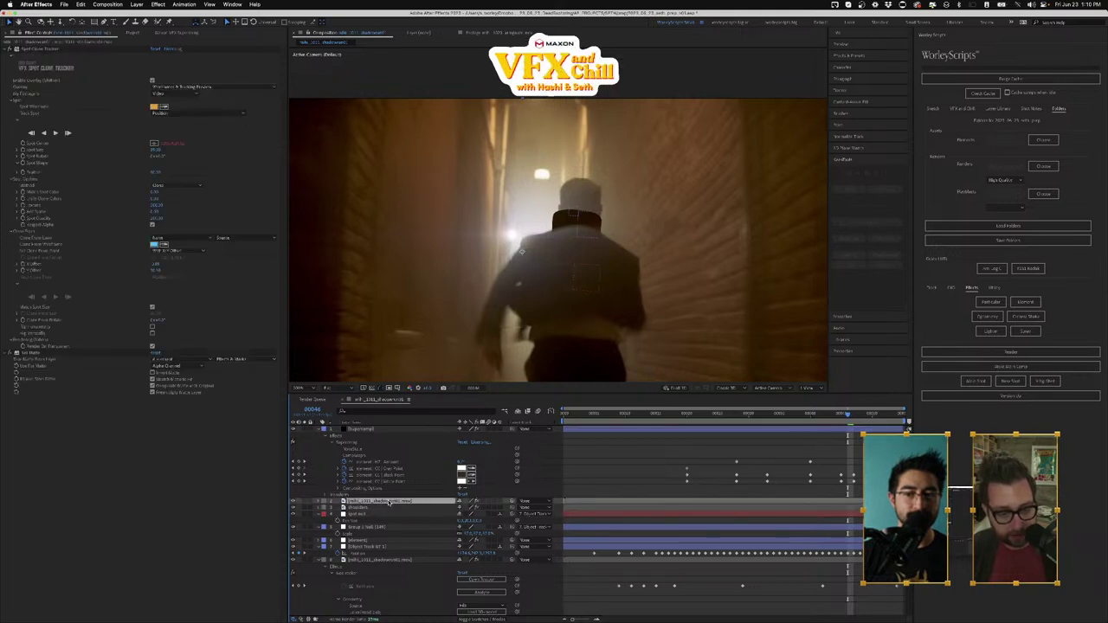
pyautogui.press('Return')
pyautogui.write('neckbr')
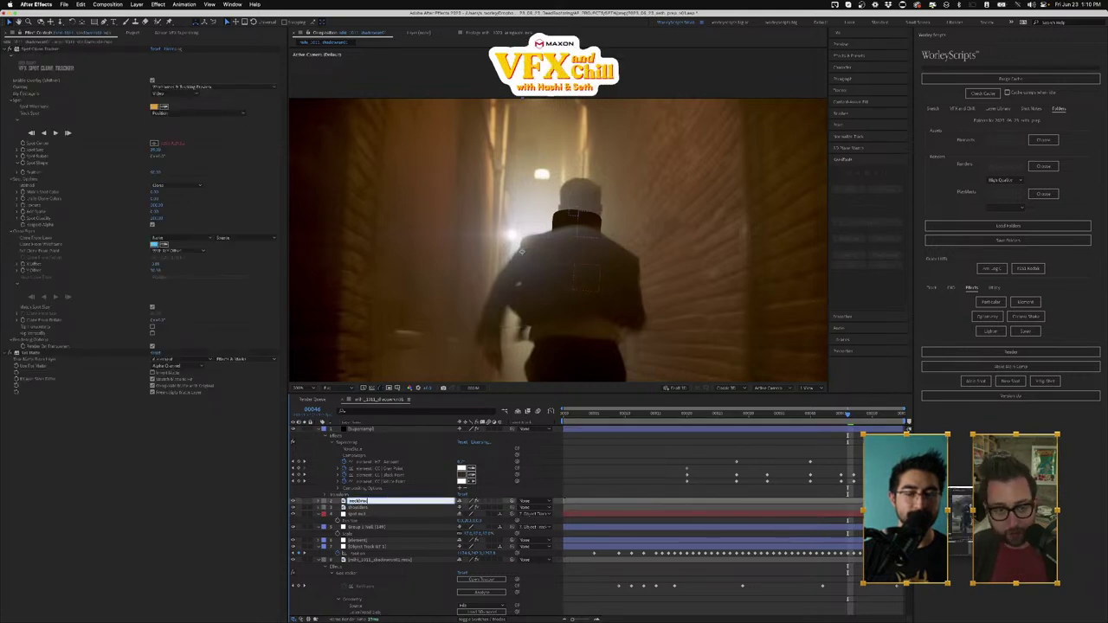
pyautogui.press('Return')
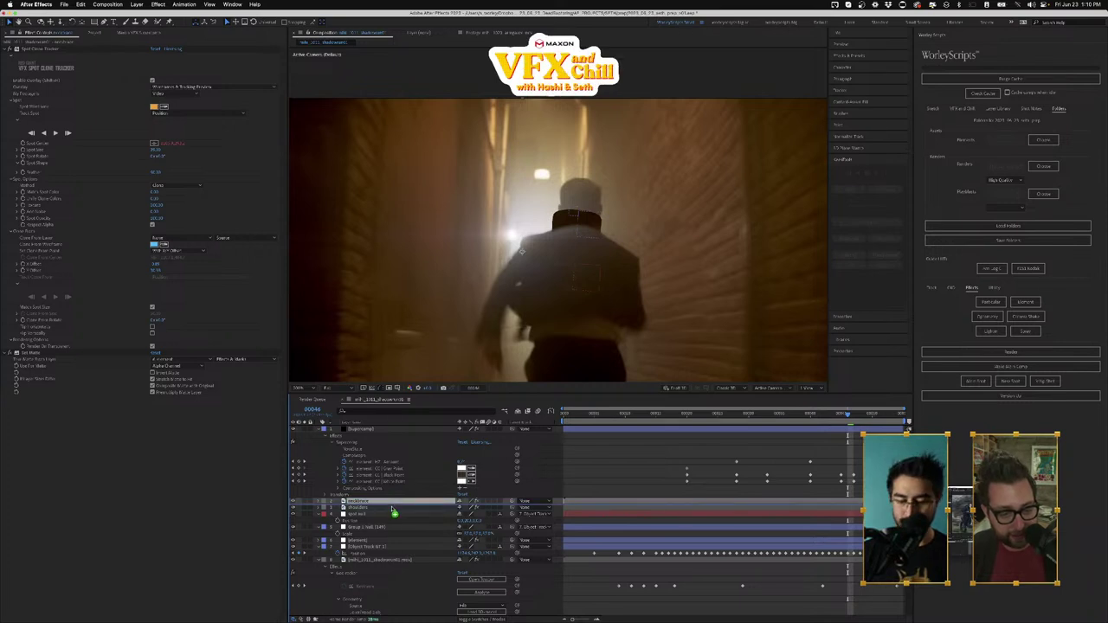
pyautogui.moveTo(392, 509); pyautogui.dragTo(390, 513)
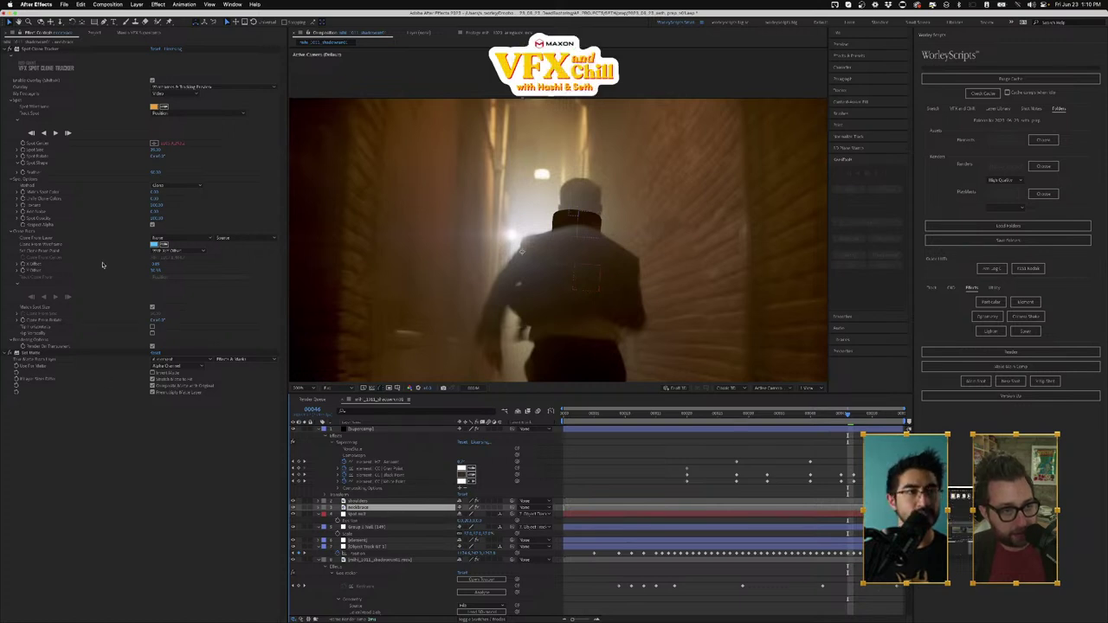
# Step: Turn off size matching between the clone source and the spot, shrink the source, and move it up to the man's upper back
pyautogui.click(27, 49)
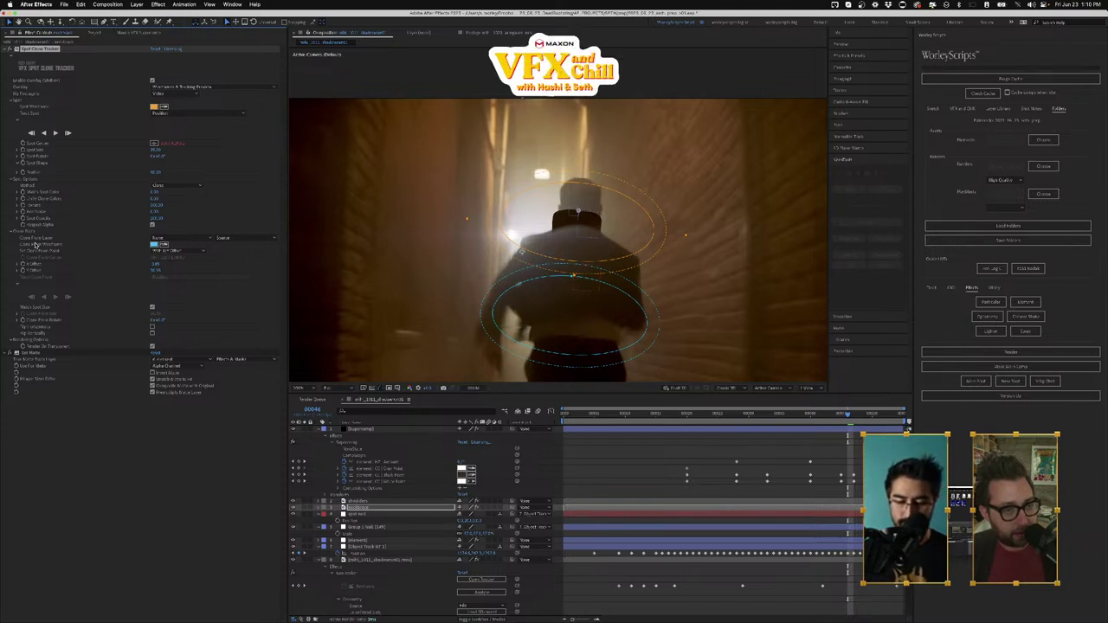
pyautogui.click(152, 308)
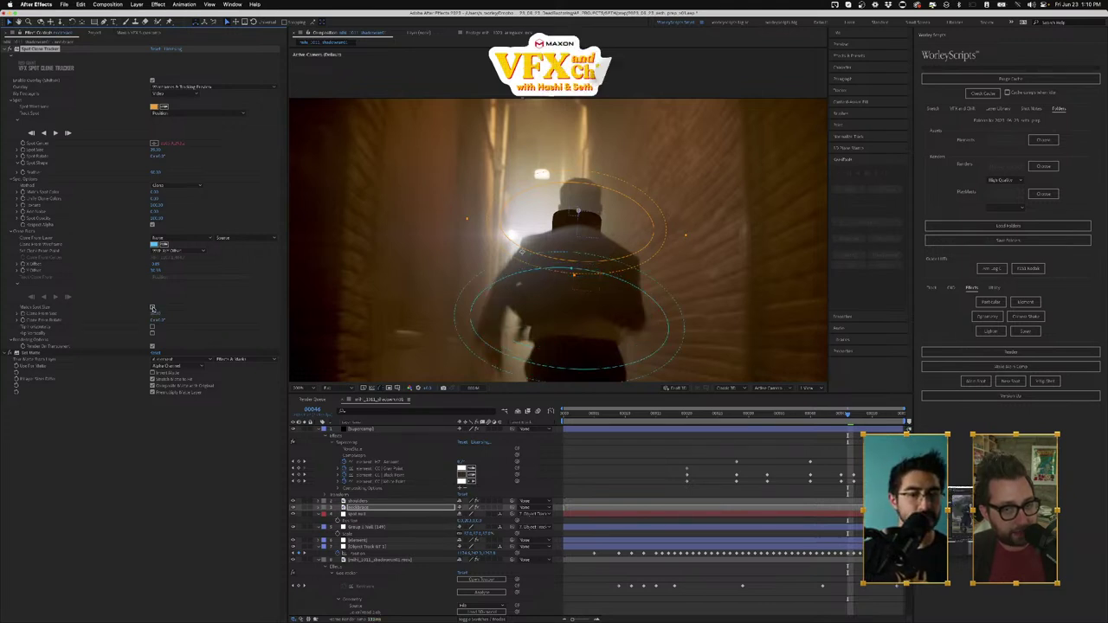
pyautogui.moveTo(156, 314); pyautogui.dragTo(106, 314)
pyautogui.moveTo(582, 312); pyautogui.dragTo(584, 271)
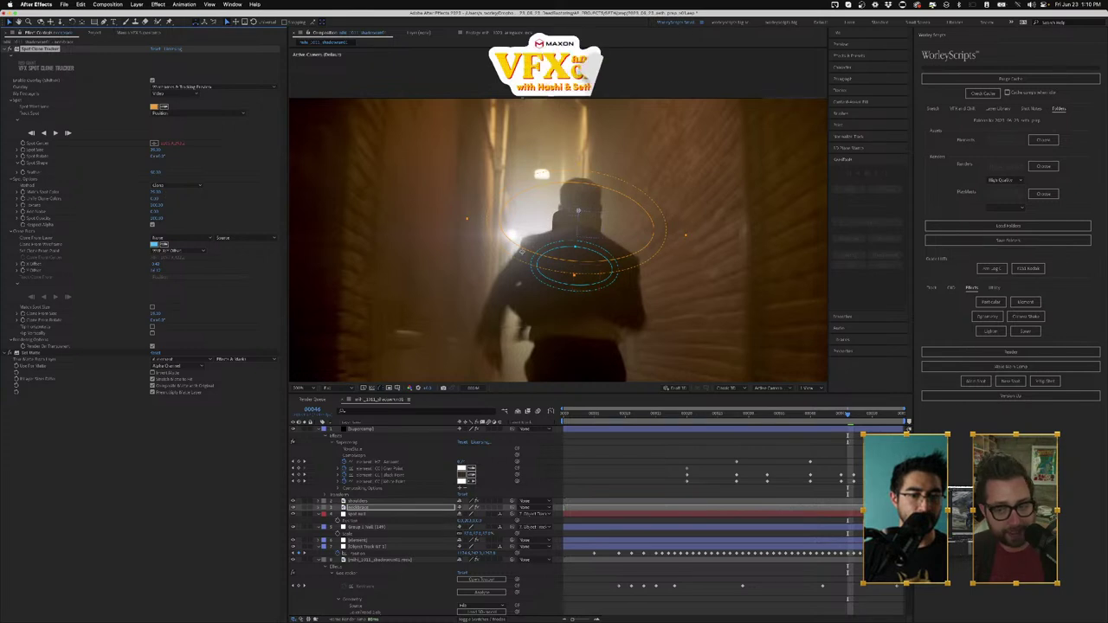
# Step: Play back the shot, and at frame 42 switch the spot's method to Repair
pyautogui.press('space')
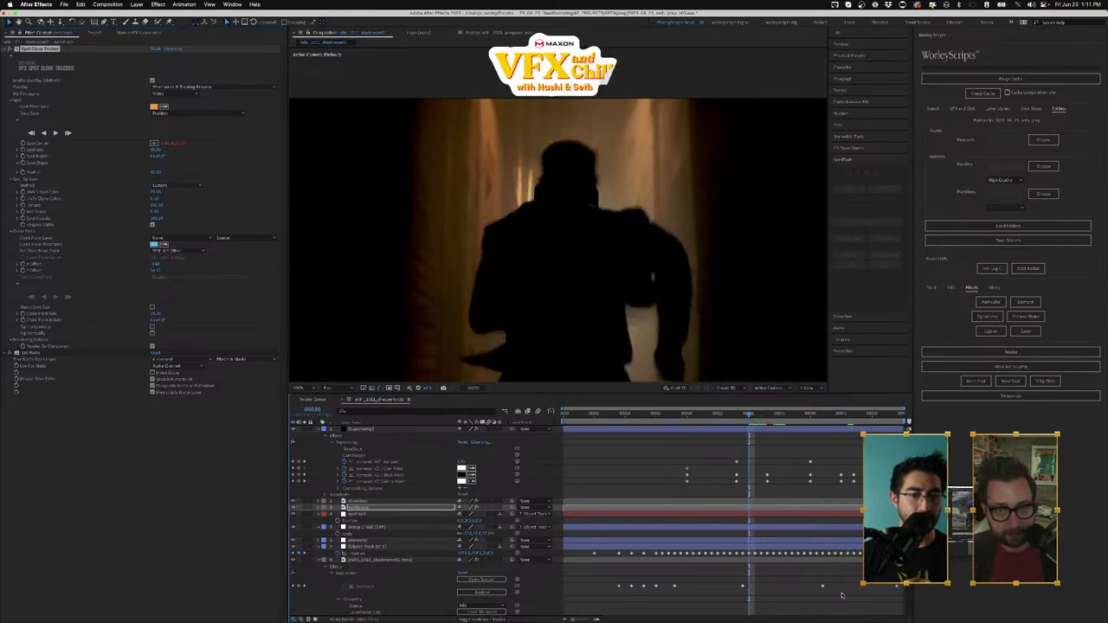
pyautogui.press('space')
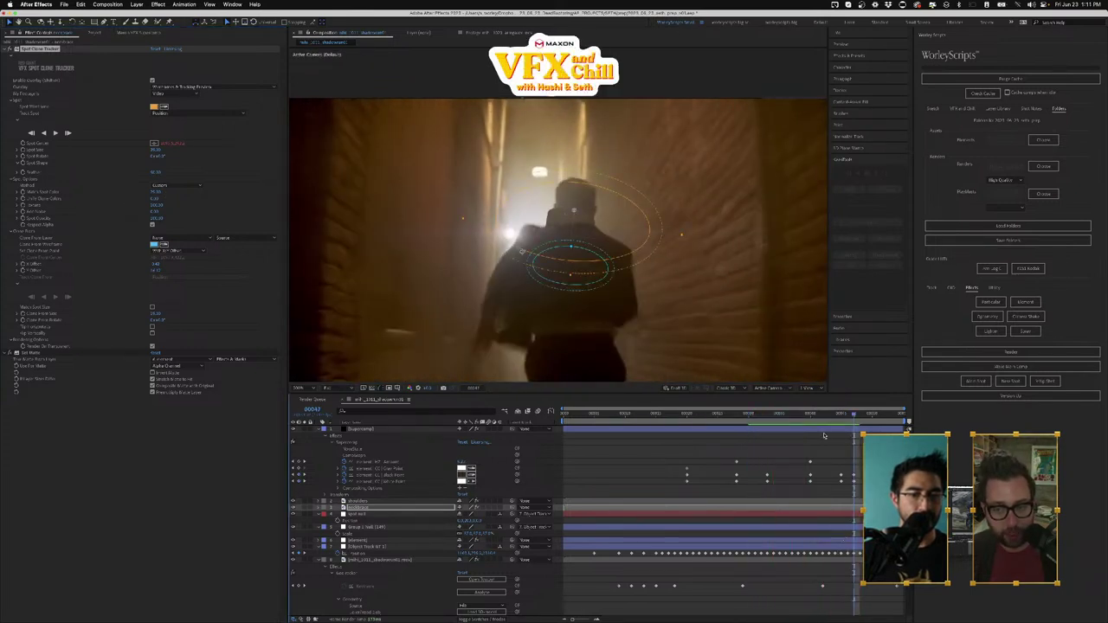
pyautogui.click(823, 416)
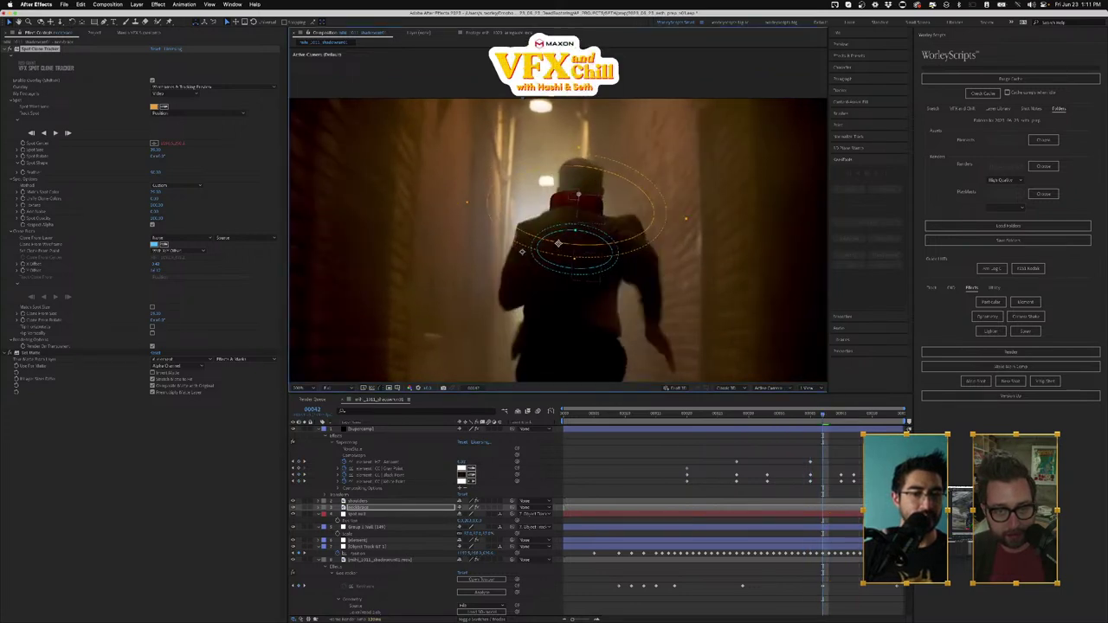
pyautogui.click(177, 185)
pyautogui.click(174, 194)
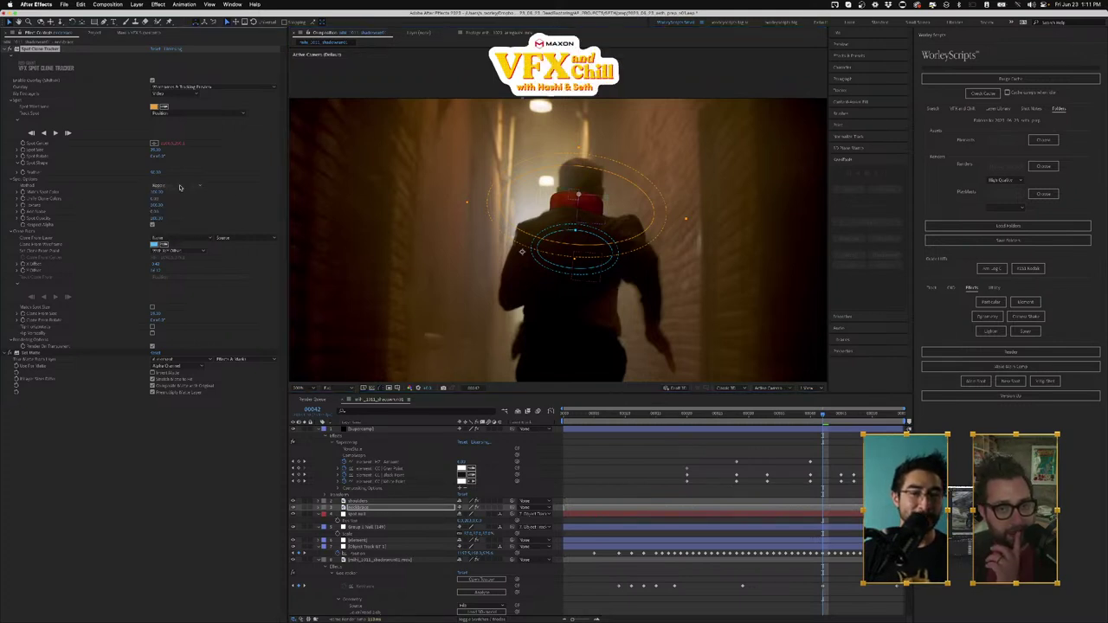
# Step: Try the Clone, Texture Clone and Fill methods on the neckbrace spot, and return it to Clone
pyautogui.click(177, 186)
pyautogui.click(170, 202)
pyautogui.click(178, 187)
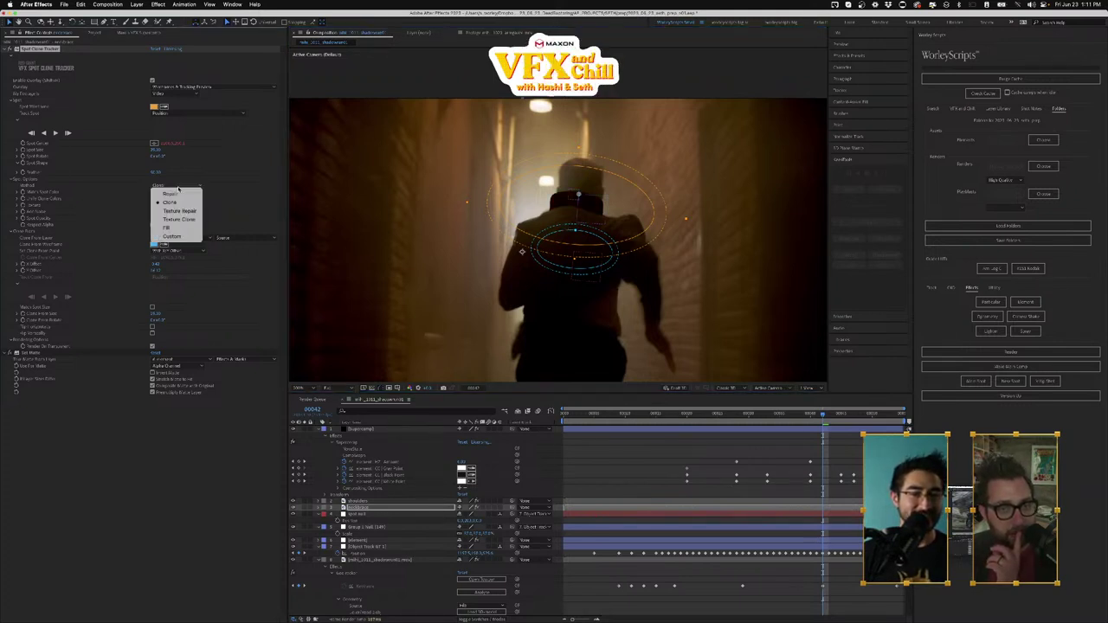
pyautogui.click(180, 219)
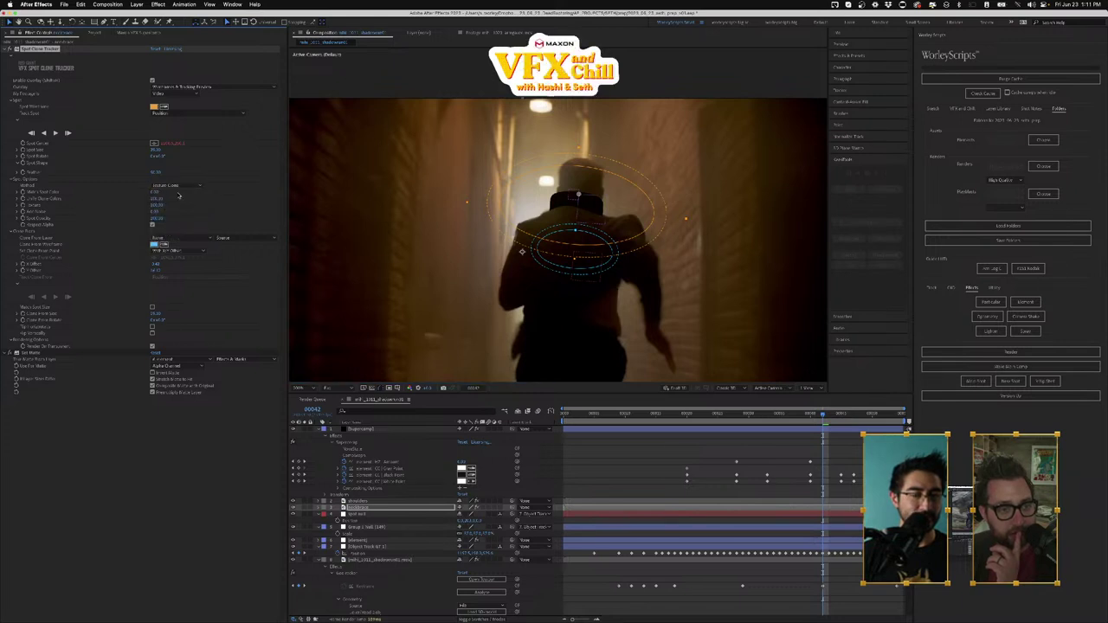
pyautogui.click(179, 188)
pyautogui.click(177, 228)
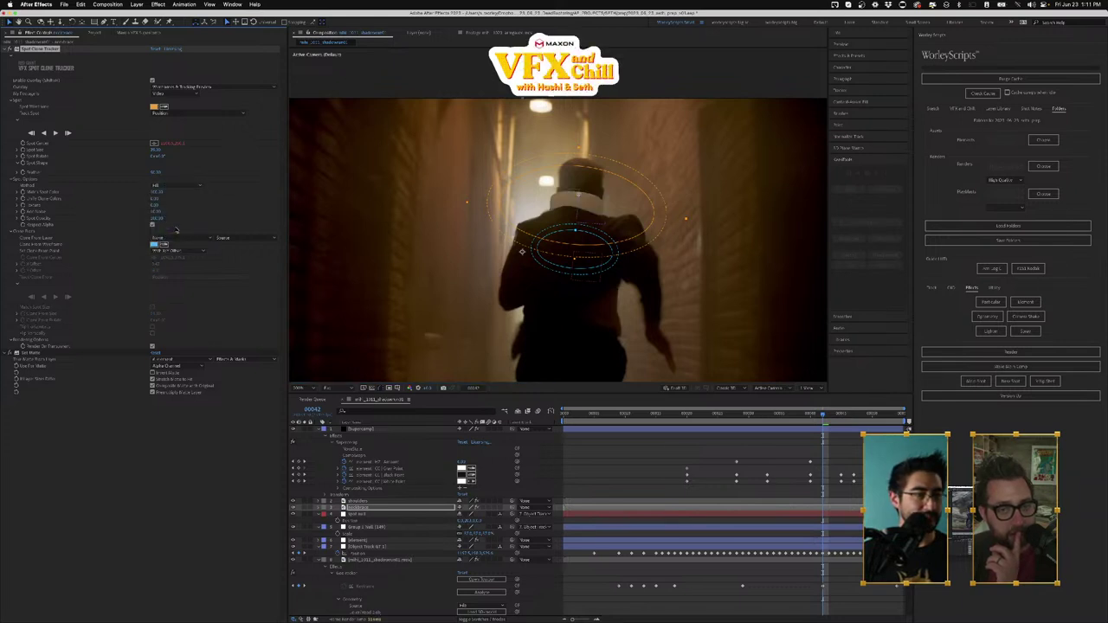
pyautogui.click(175, 188)
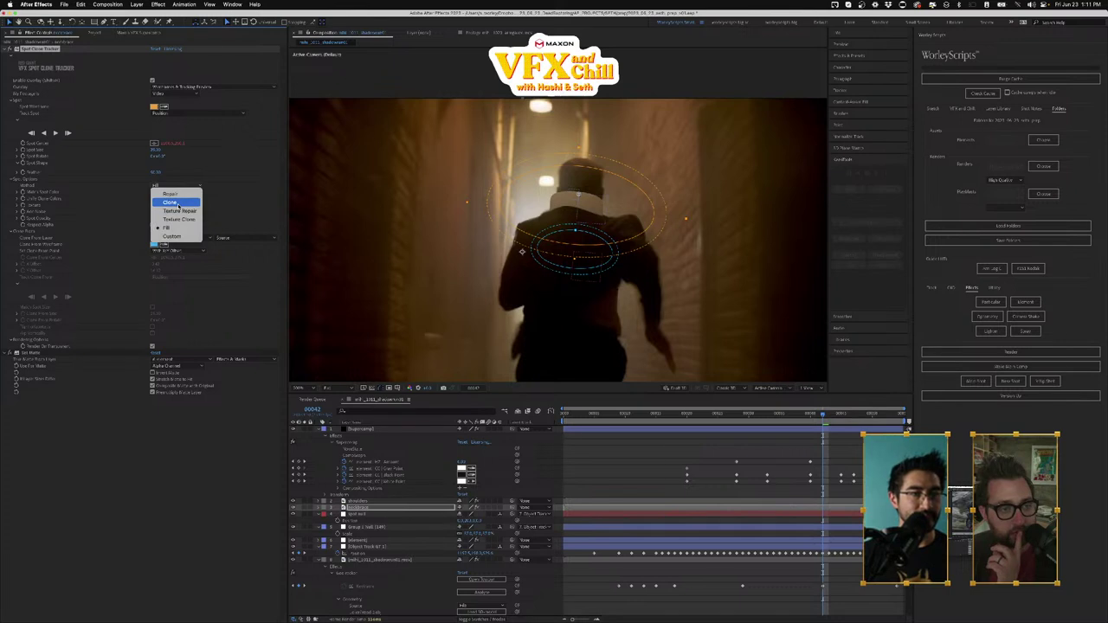
pyautogui.click(178, 204)
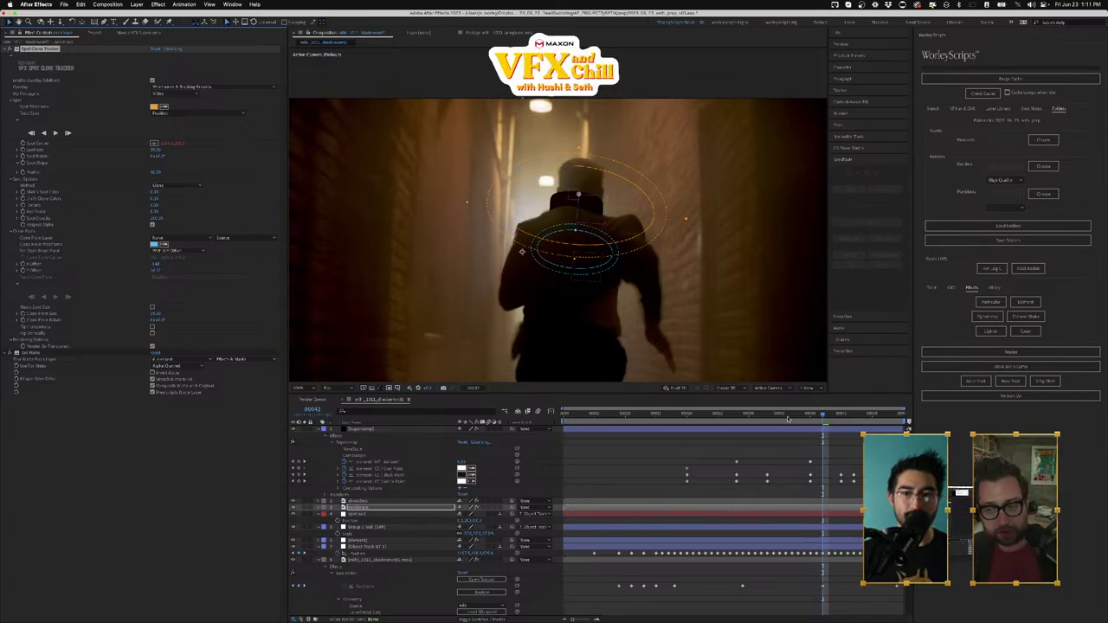
# Step: Try a slight Match Spot Color amount on the neckbrace's cloned spot and play back the shot
pyautogui.moveTo(793, 418); pyautogui.dragTo(761, 419)
pyautogui.press('space')
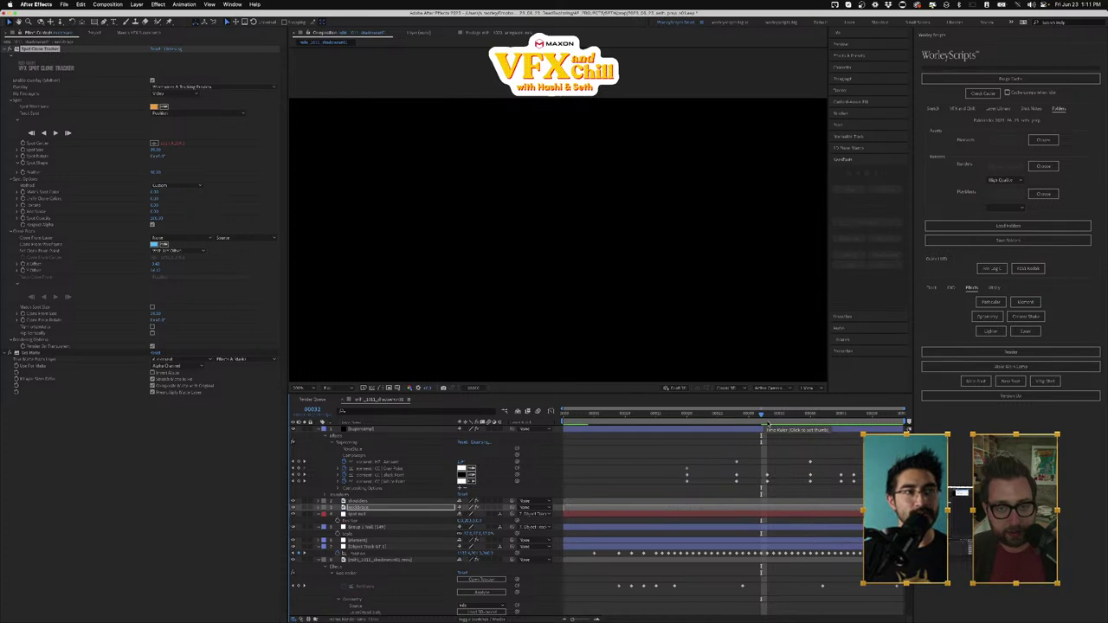
pyautogui.press('space')
pyautogui.moveTo(768, 417); pyautogui.dragTo(867, 416)
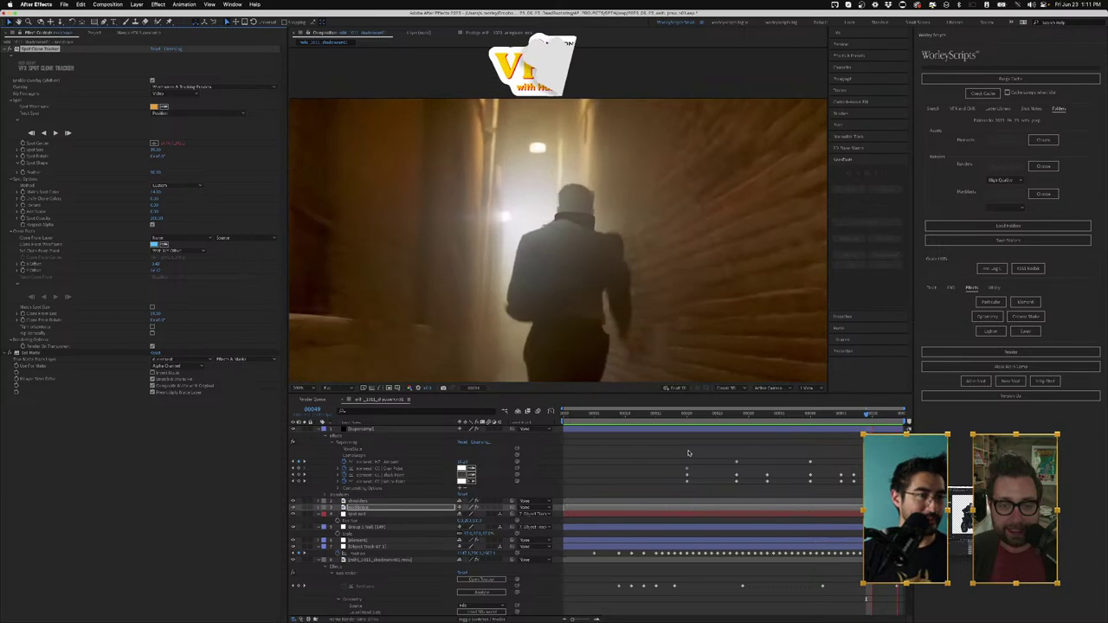
pyautogui.press('space')
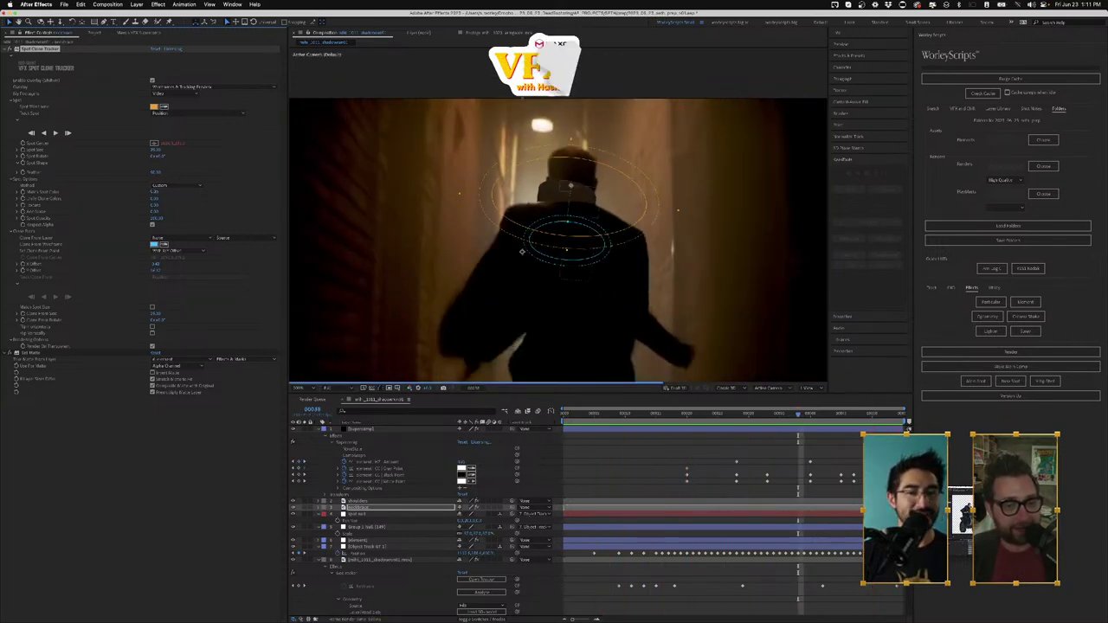
pyautogui.press('space')
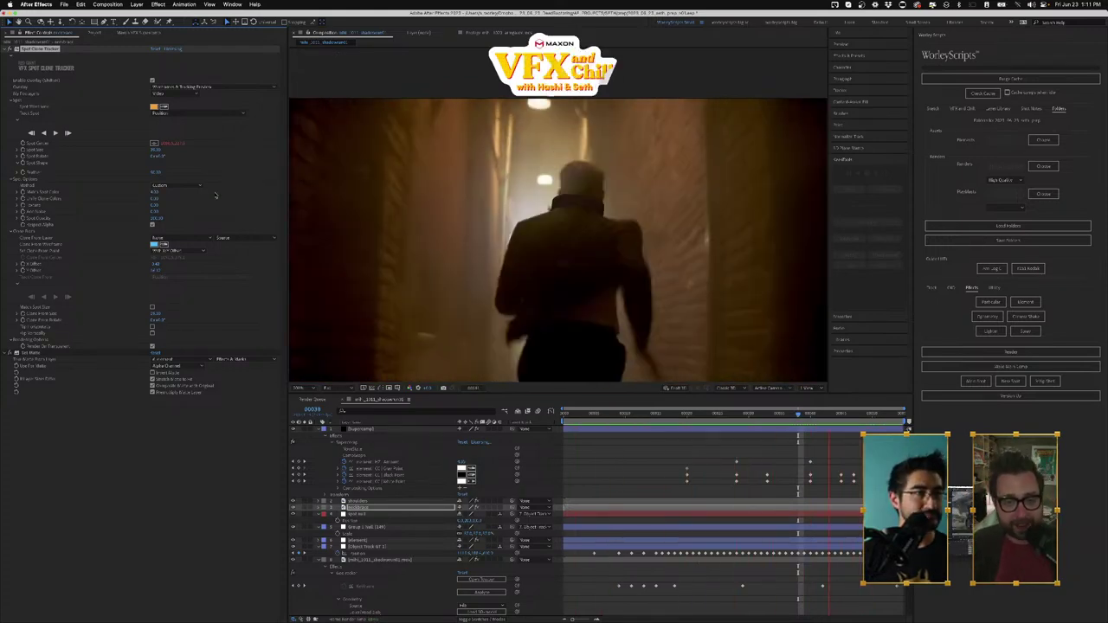
pyautogui.press('space')
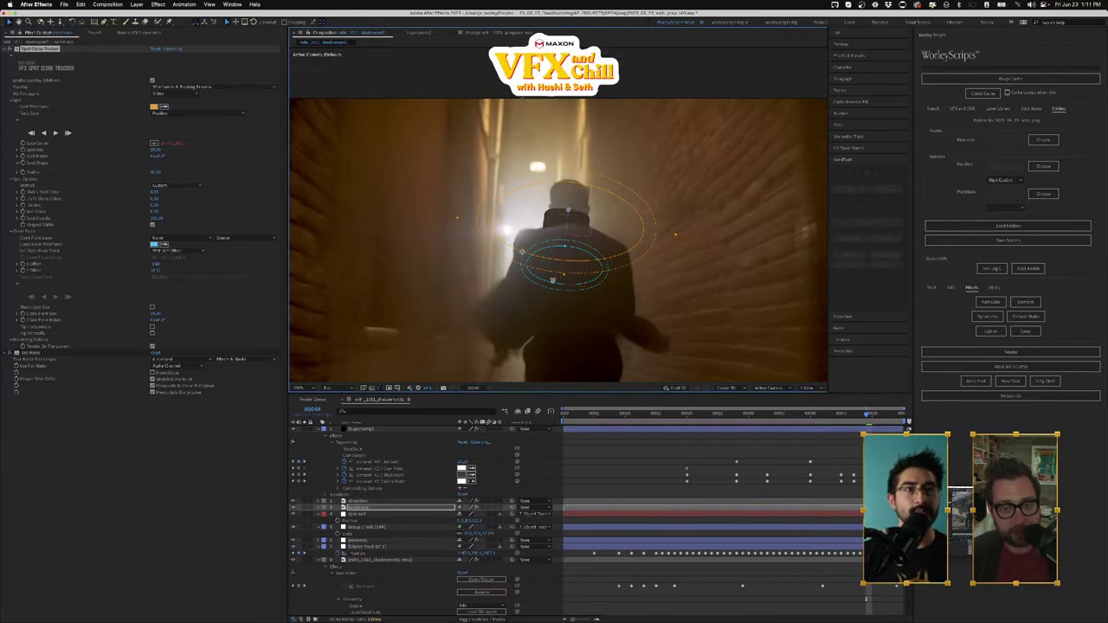
# Step: Switch the spot's method to Repair, lower its Match Spot Color, and play back the shot from frame 21
pyautogui.click(185, 186)
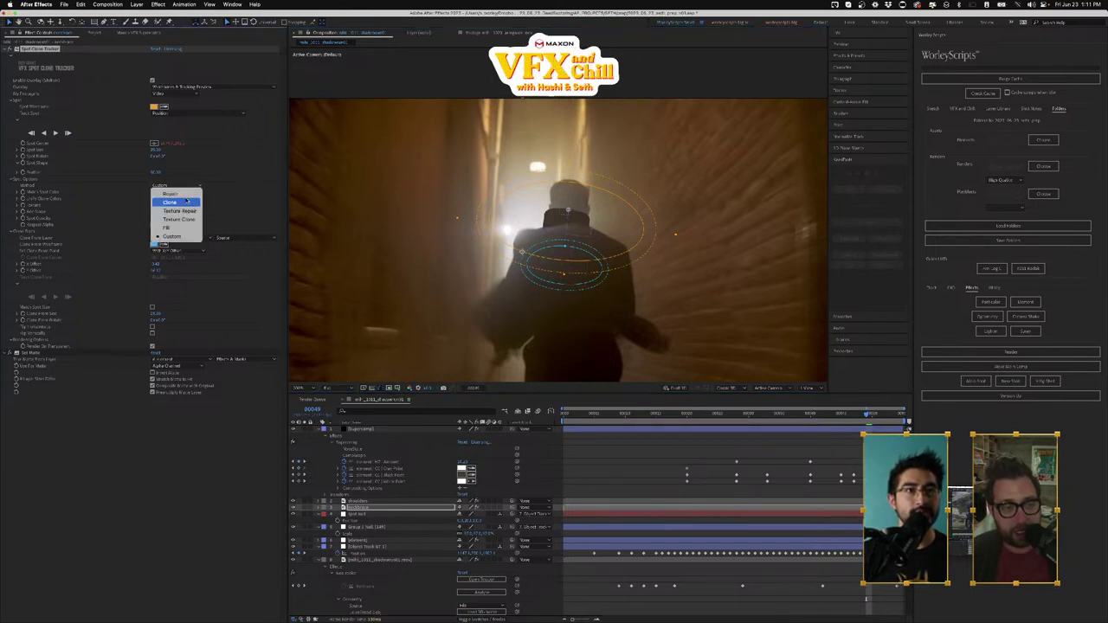
pyautogui.click(184, 195)
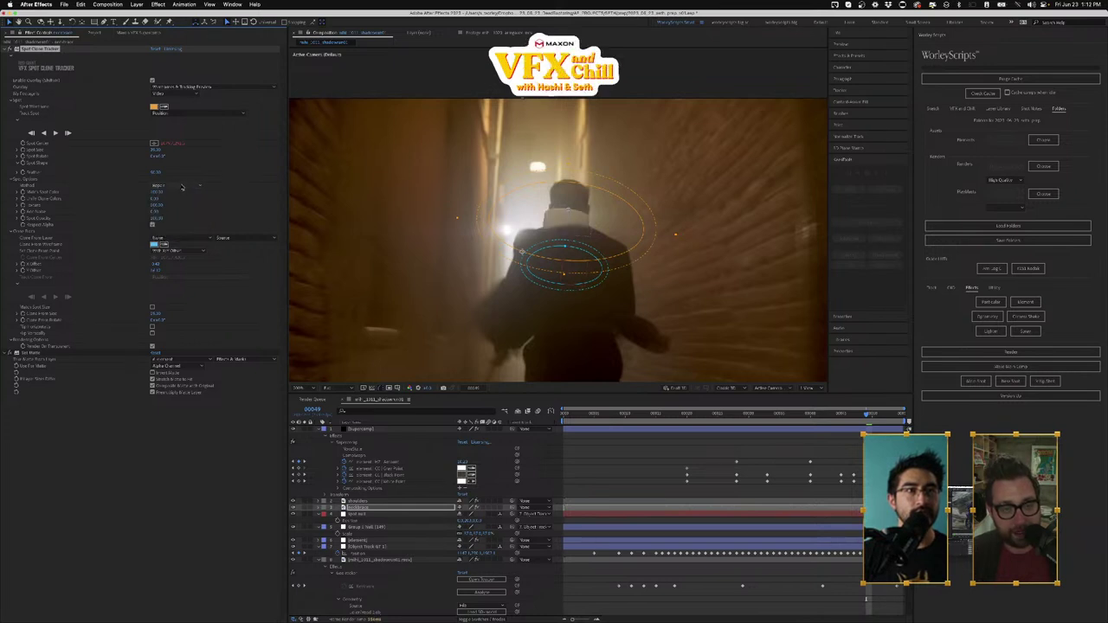
pyautogui.click(182, 186)
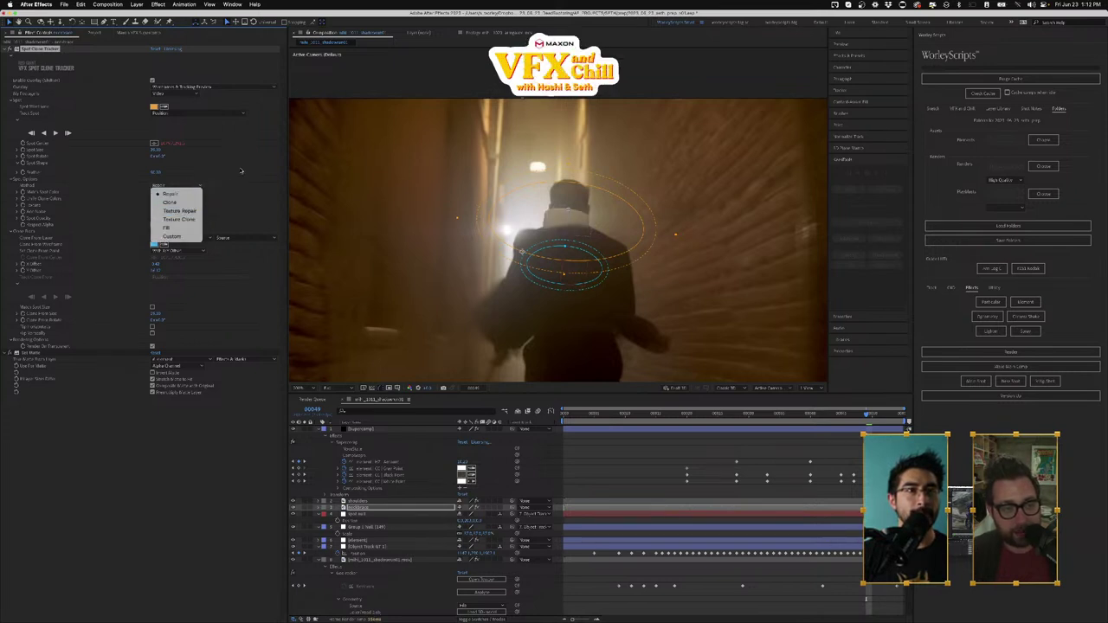
pyautogui.click(241, 171)
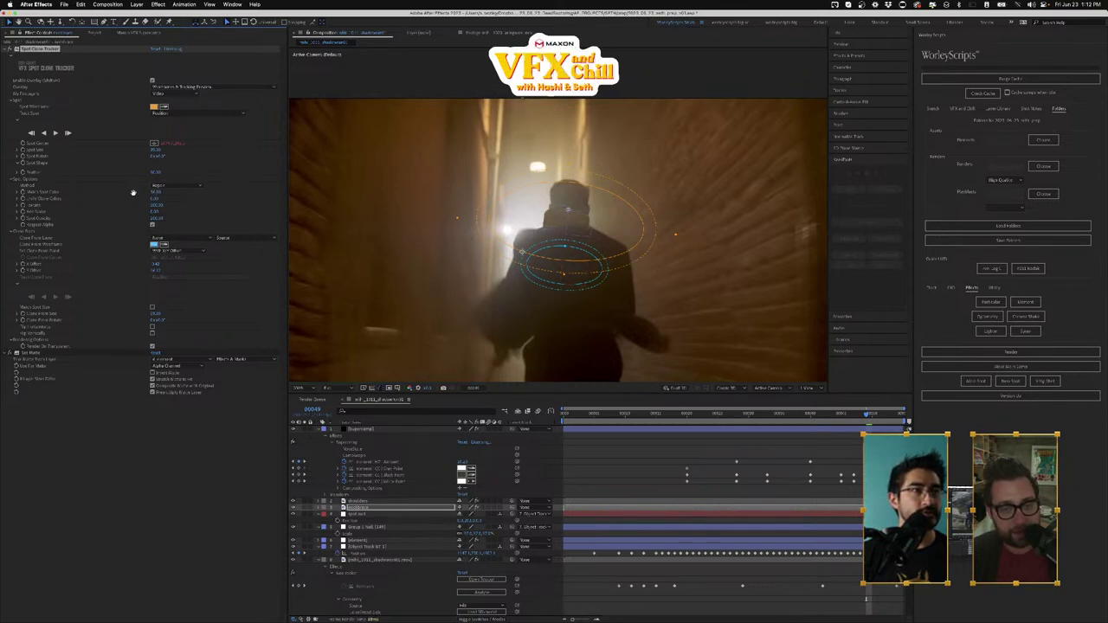
pyautogui.press('space')
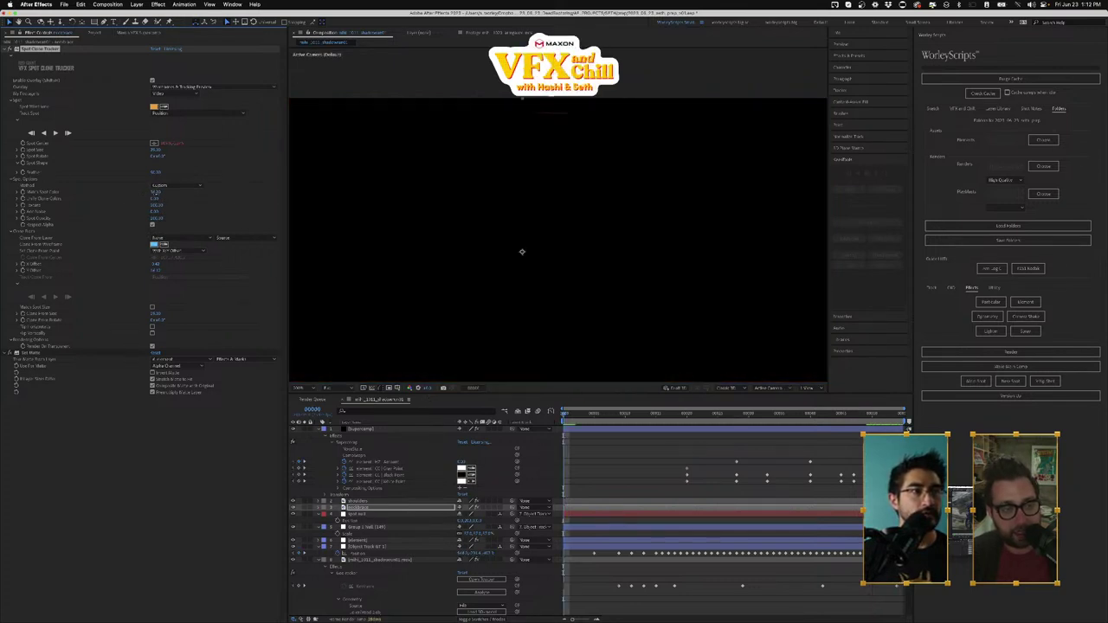
pyautogui.click(693, 417)
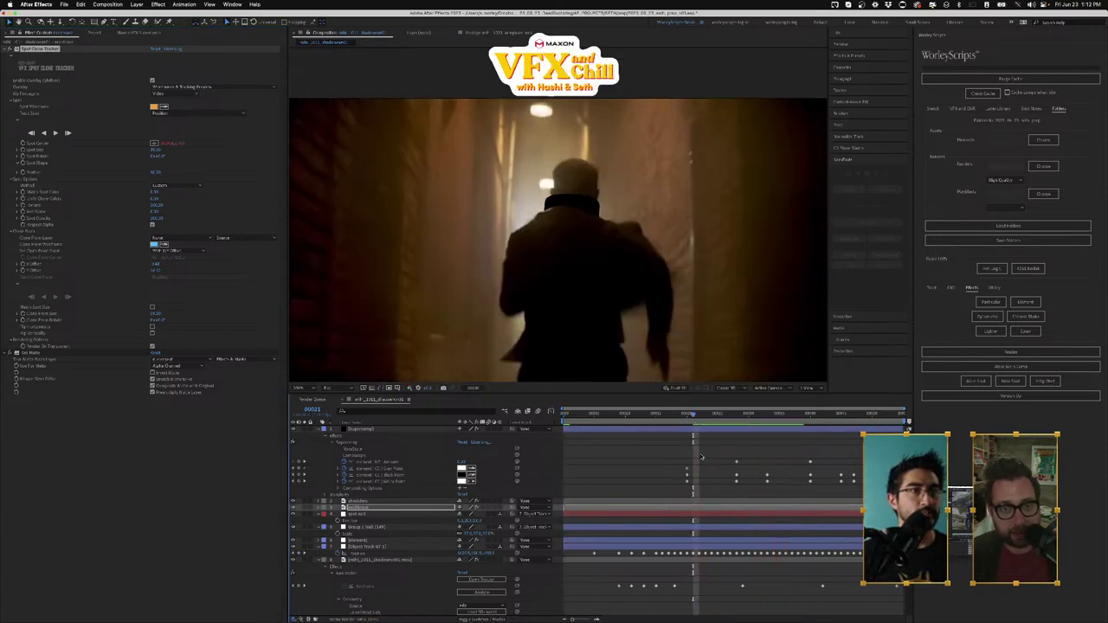
pyautogui.press('space')
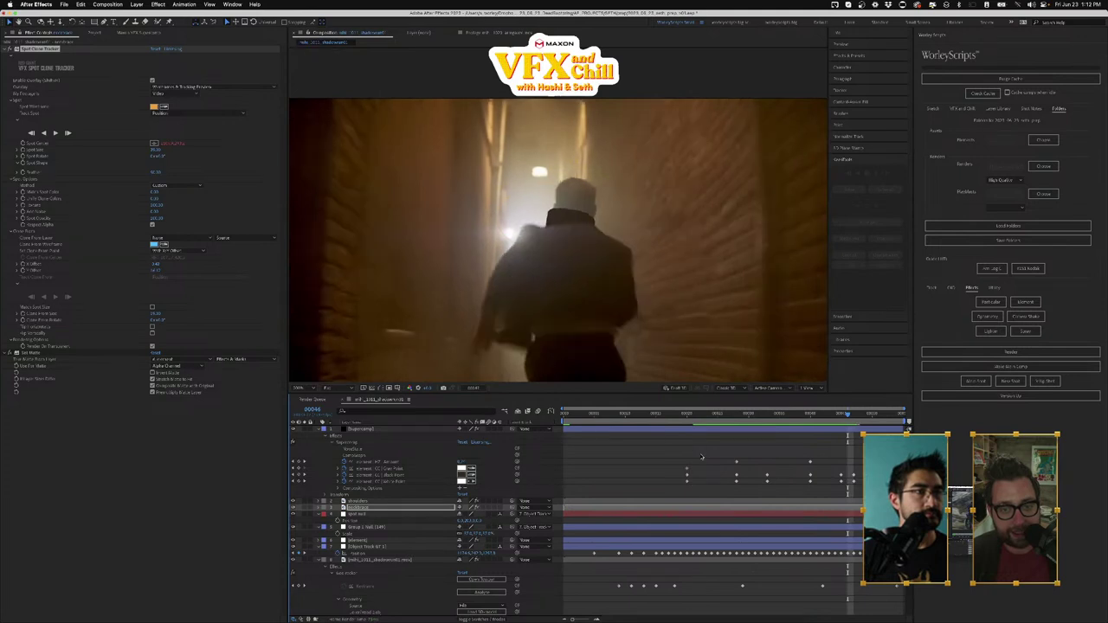
pyautogui.press('space')
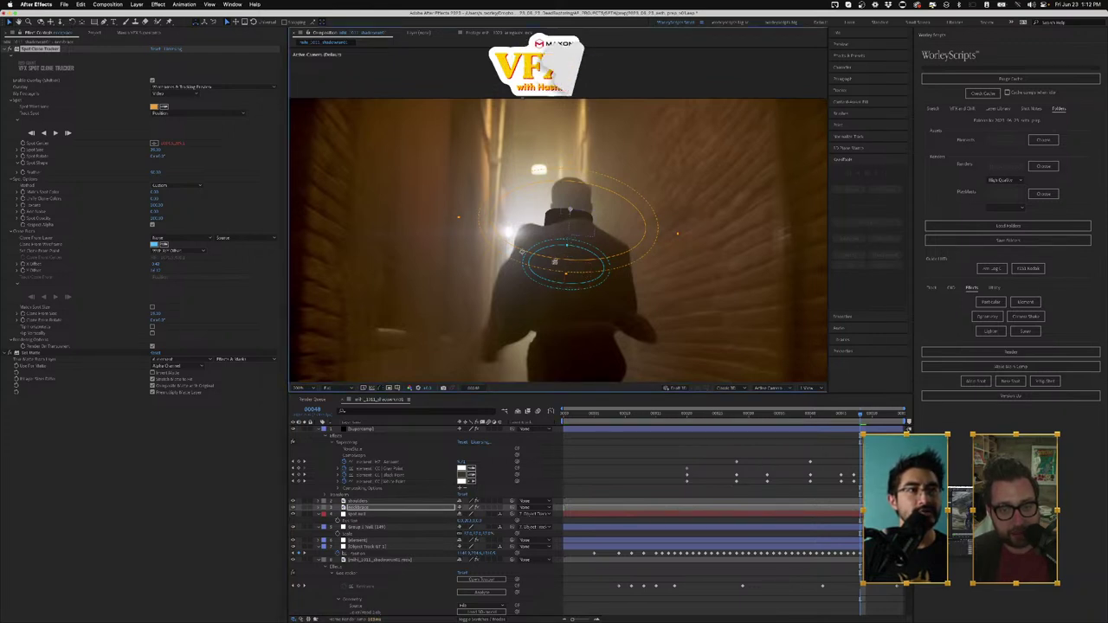
# Step: Shrink the clone source and the spot, shift the source vertically to just below the neck brace, and play back the shot
pyautogui.moveTo(602, 264); pyautogui.dragTo(558, 204)
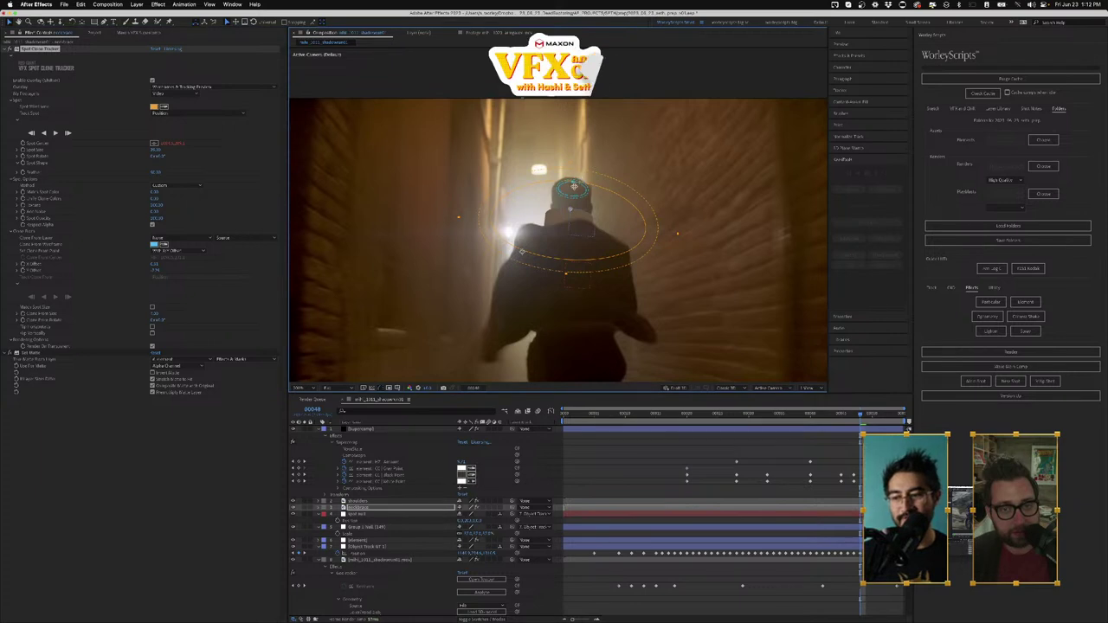
pyautogui.click(158, 148)
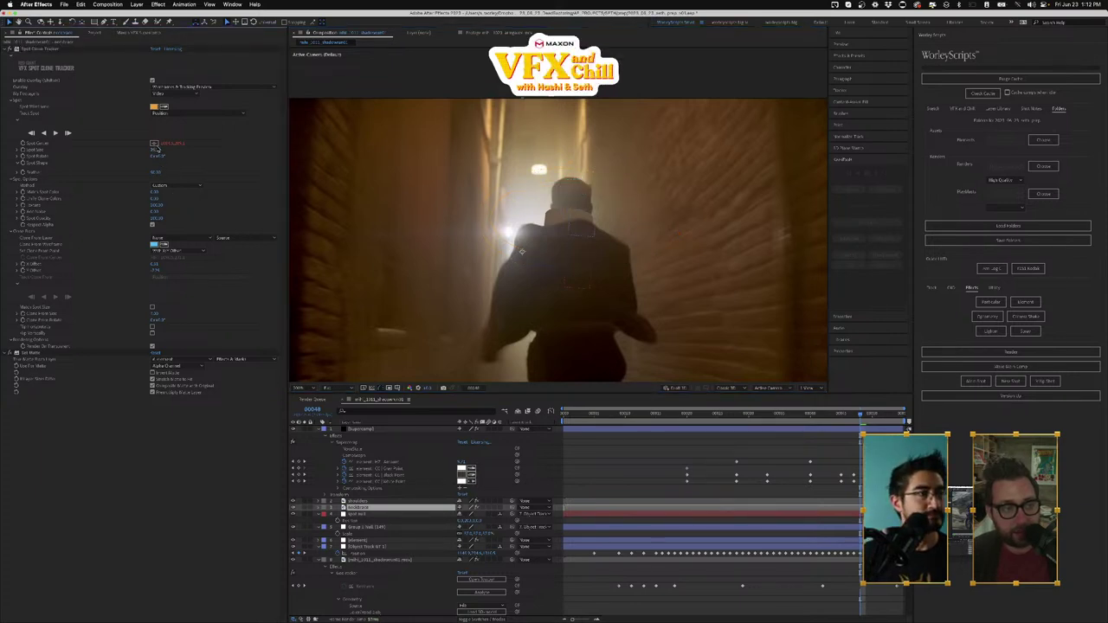
pyautogui.click(154, 150)
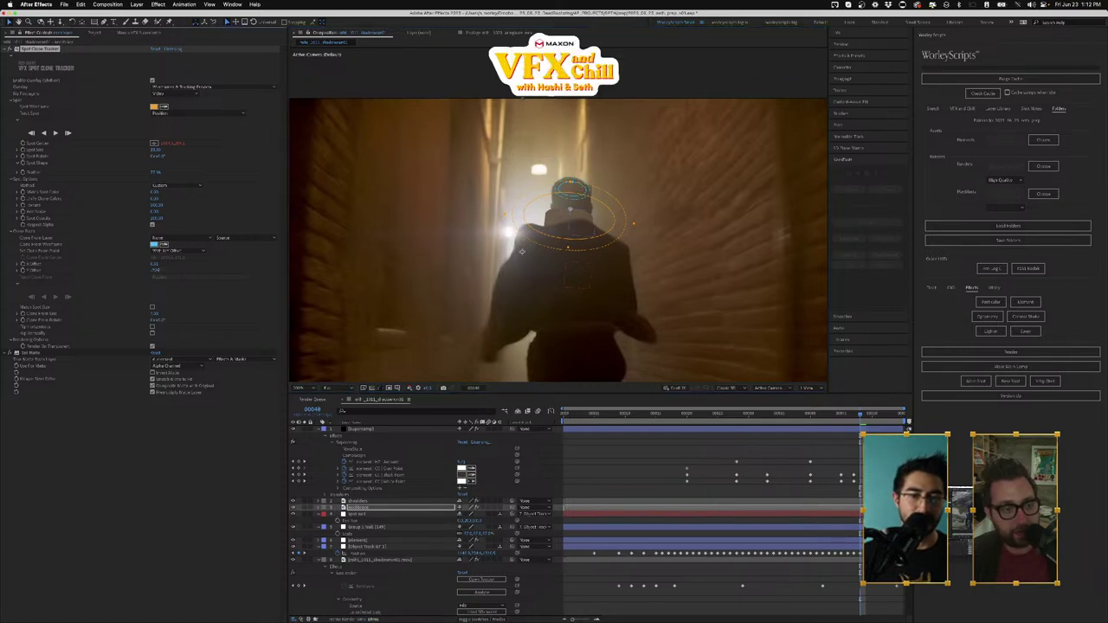
pyautogui.moveTo(160, 270); pyautogui.dragTo(166, 270)
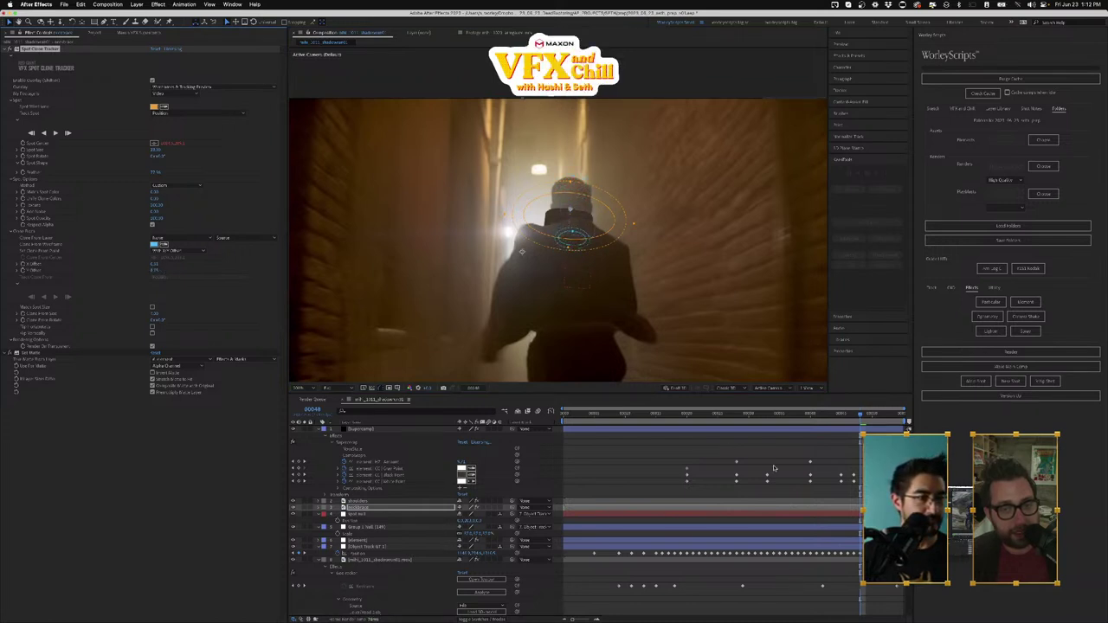
pyautogui.press('space')
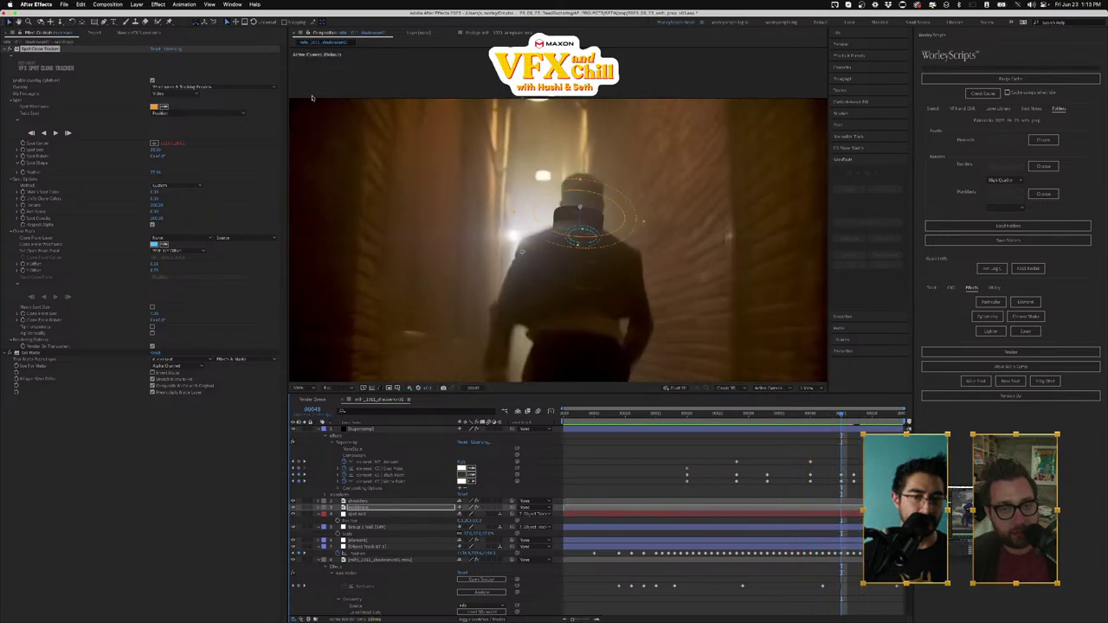
# Step: Add a Haze effect to the neckbrace layer in Supercomp and play back the shot from frame 19
pyautogui.click(134, 32)
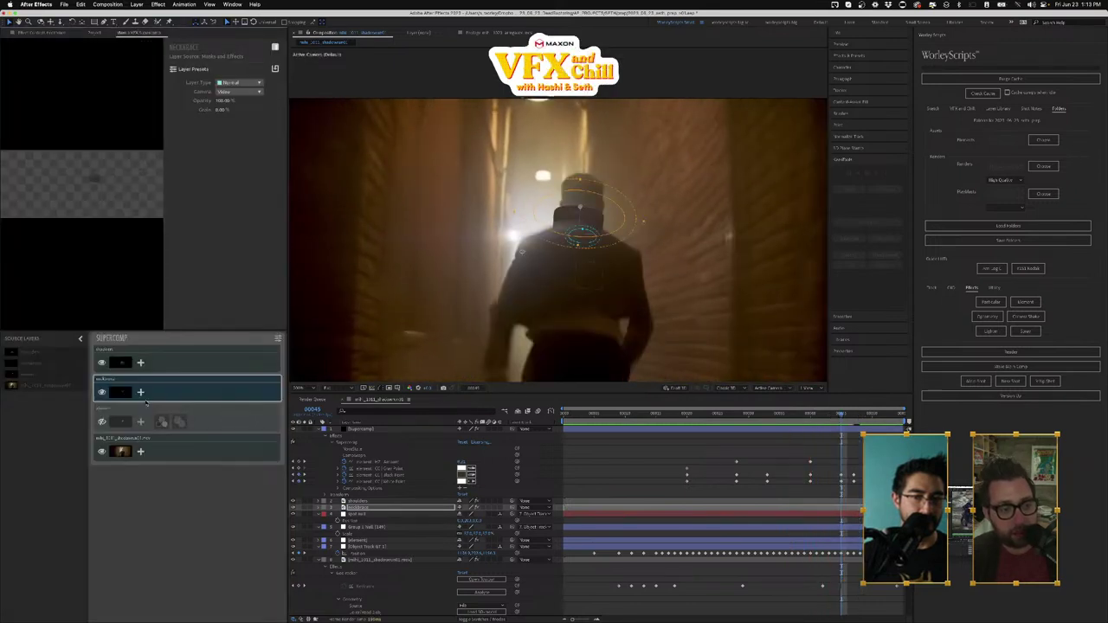
pyautogui.rightClick(143, 397)
pyautogui.click(189, 392)
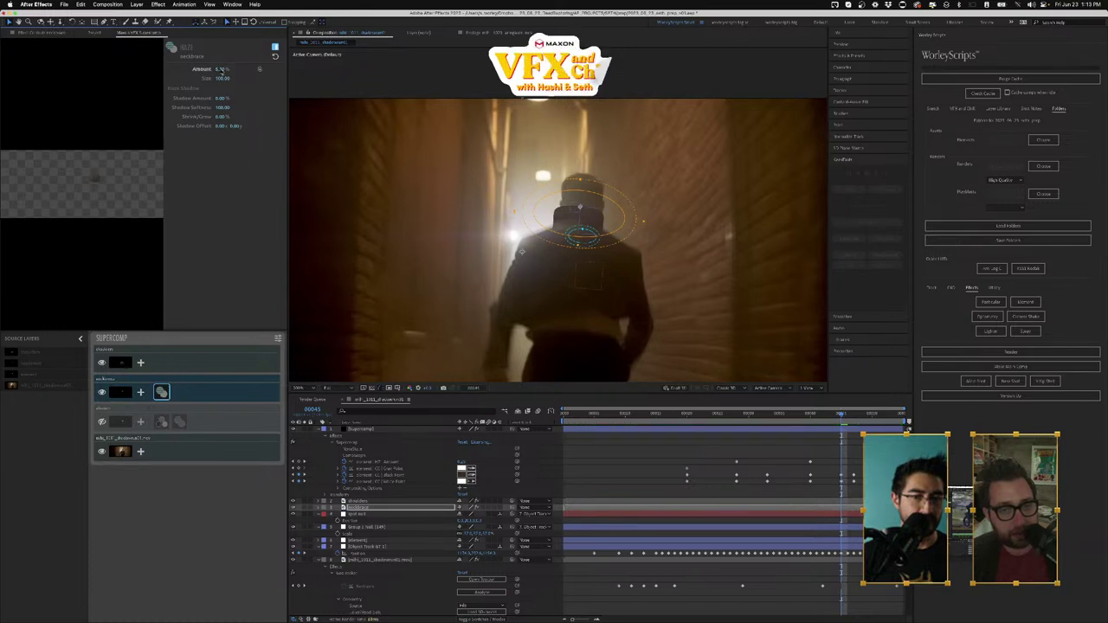
pyautogui.click(681, 415)
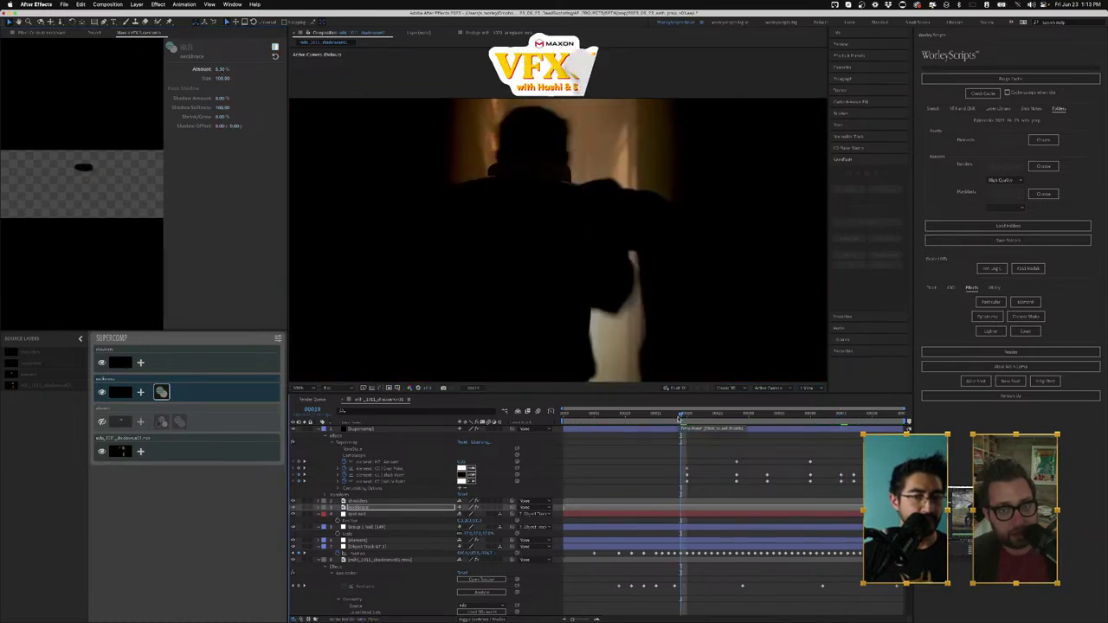
pyautogui.press('space')
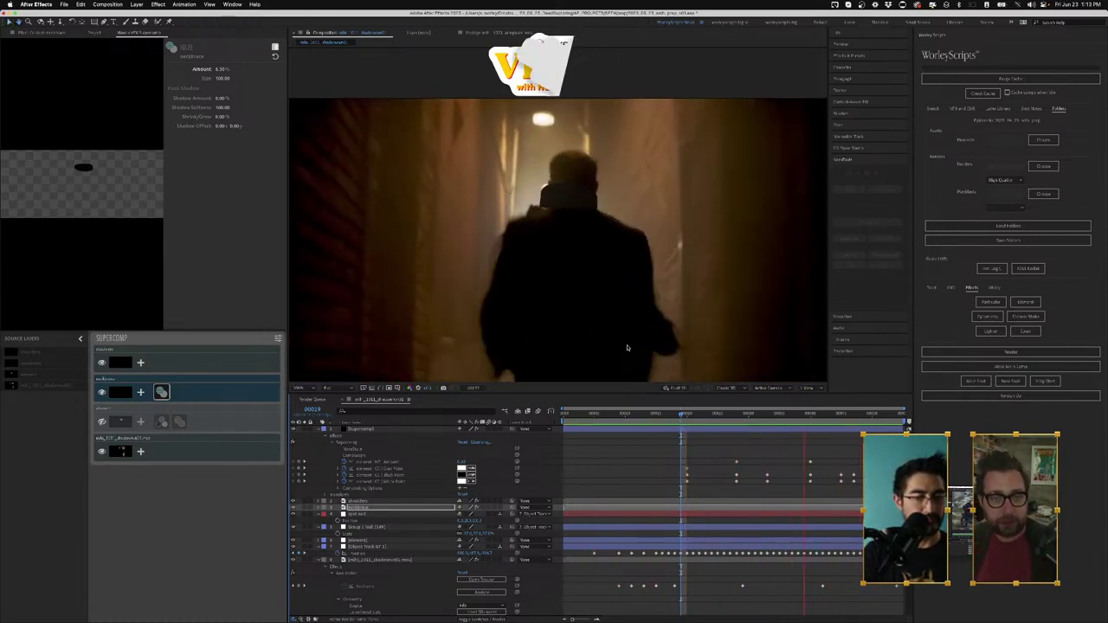
pyautogui.press('space')
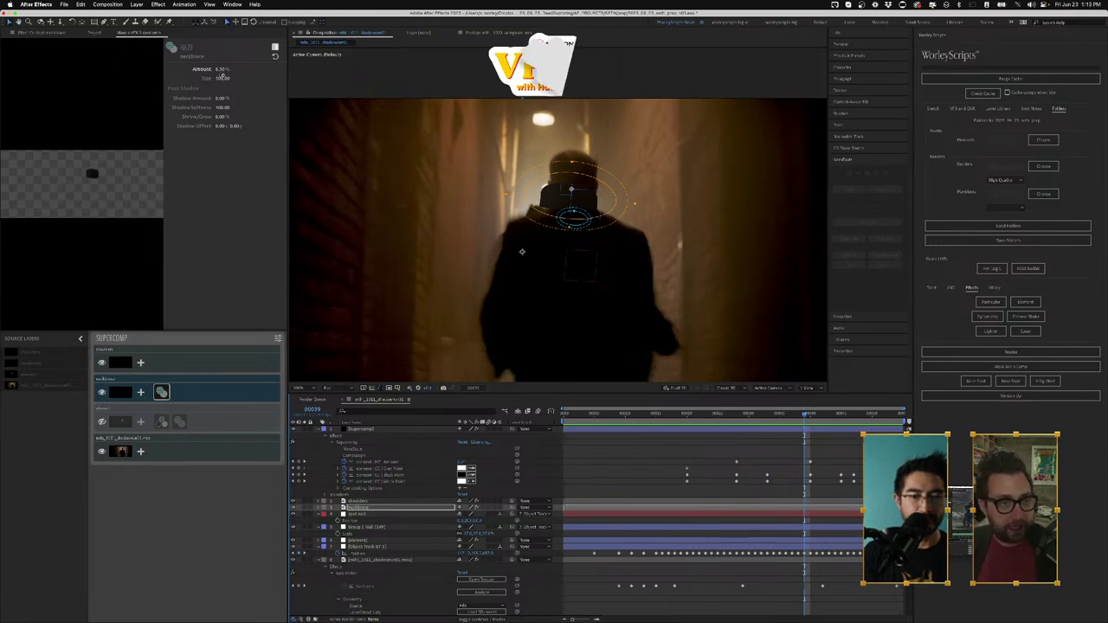
# Step: Raise the neckbrace Haze amount to about 15%, play back the shot, and save the project
pyautogui.moveTo(222, 75); pyautogui.dragTo(275, 47)
pyautogui.click(219, 69)
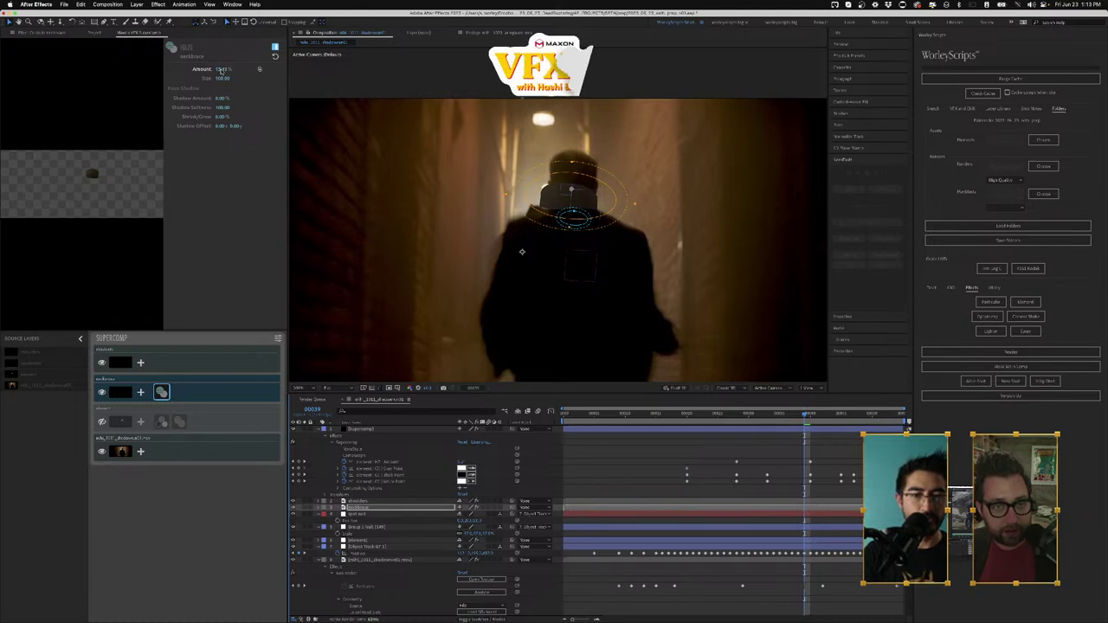
pyautogui.click(542, 457)
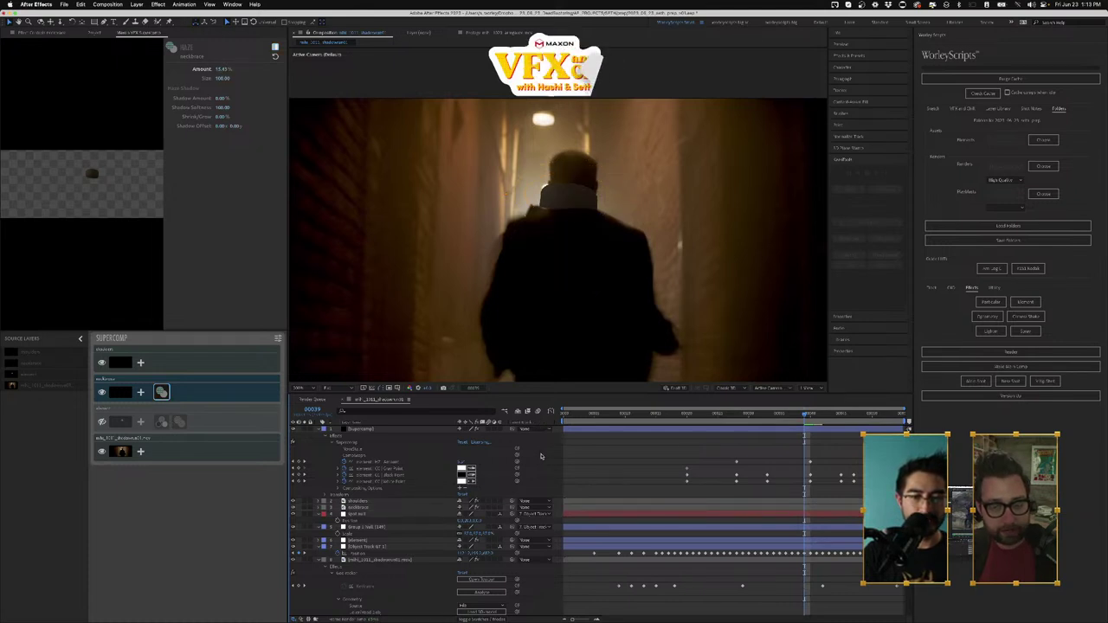
pyautogui.press('space')
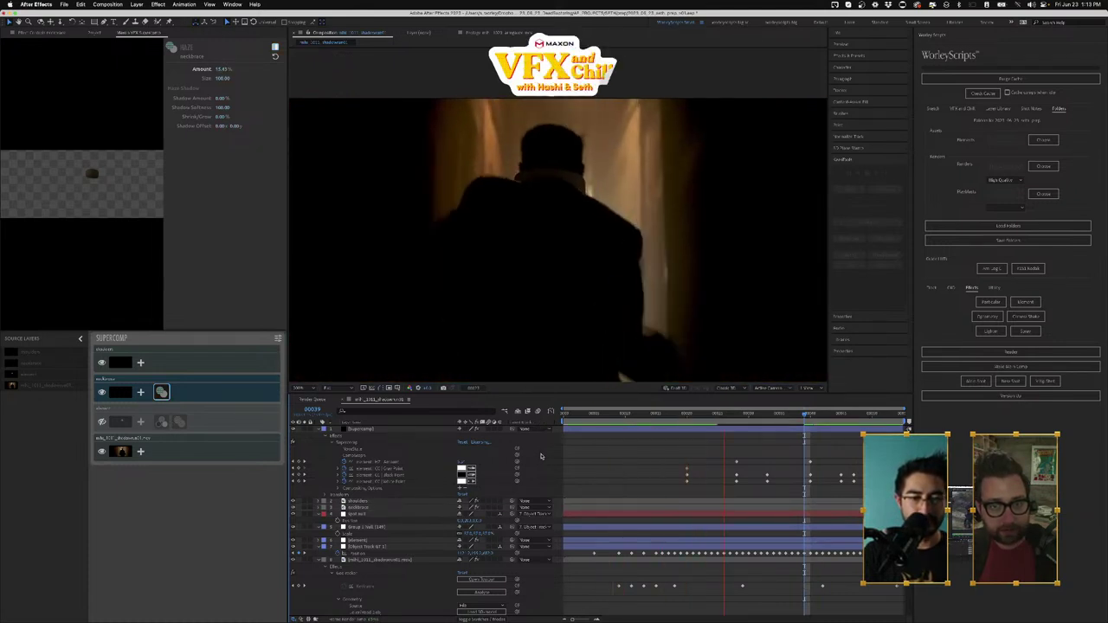
pyautogui.press('space')
pyautogui.press('super+s')
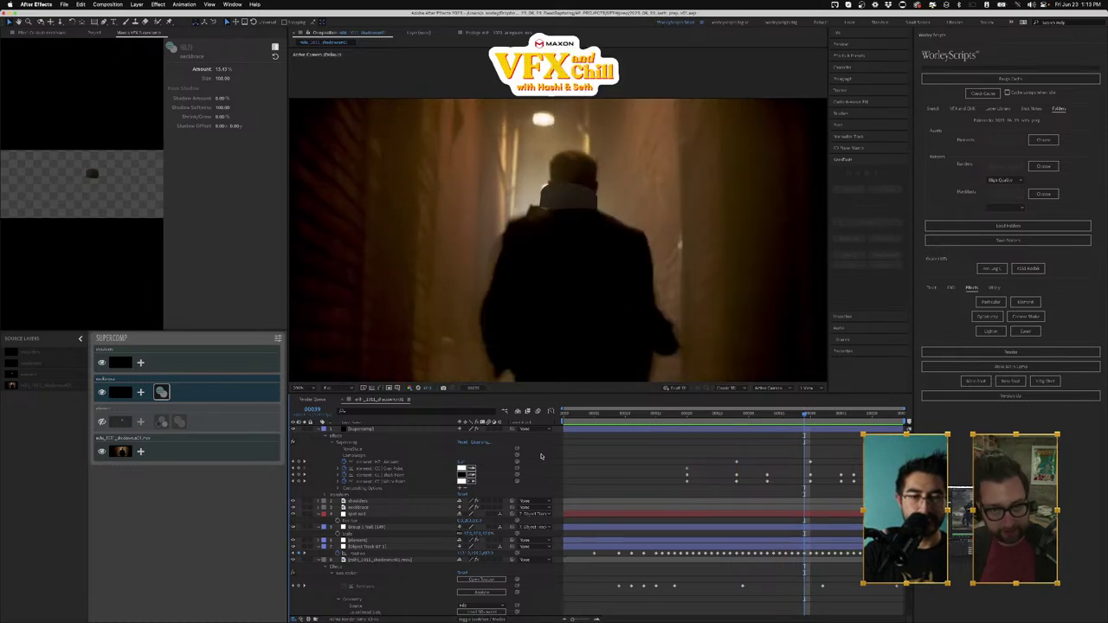
pyautogui.press('space')
pyautogui.press('space')
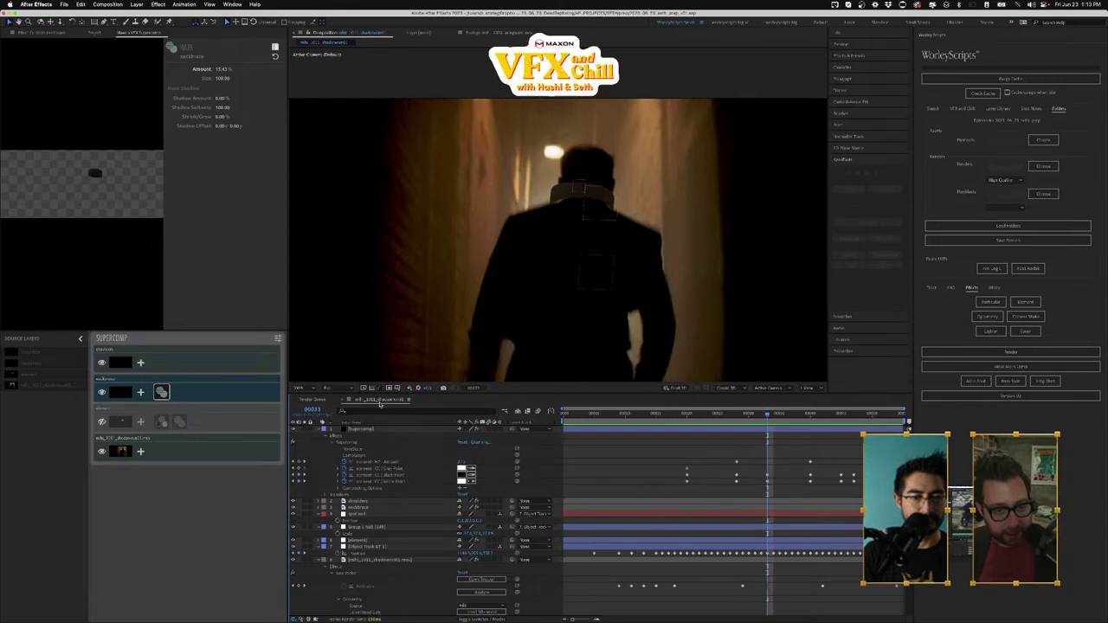
# Step: Preview the clublook footage of the man in front of light tubes and create a new composition from it
pyautogui.click(36, 32)
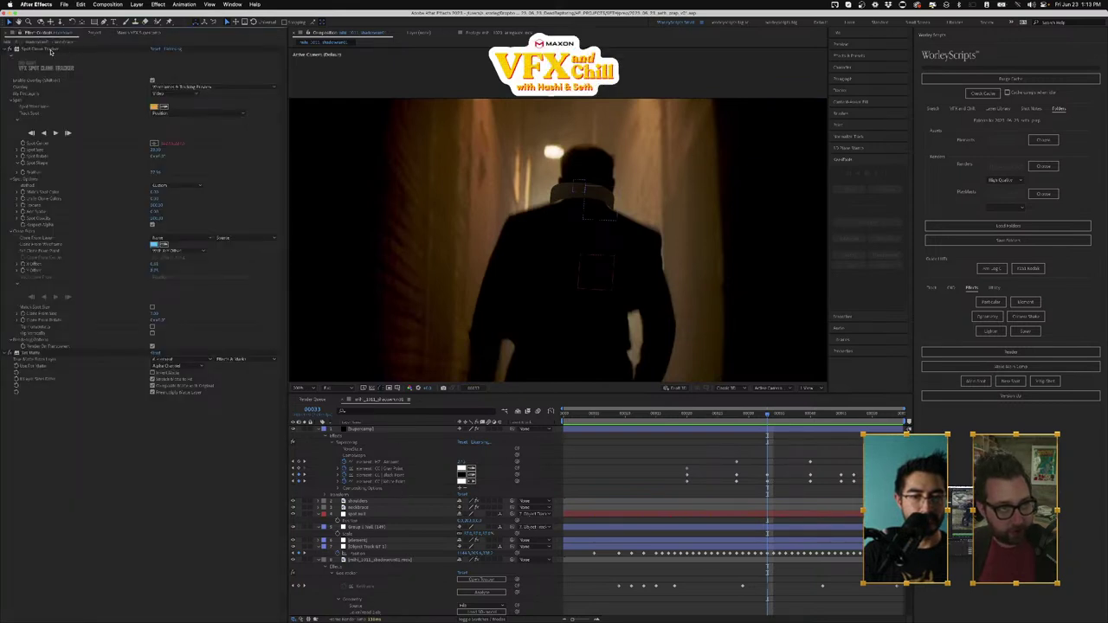
pyautogui.click(93, 33)
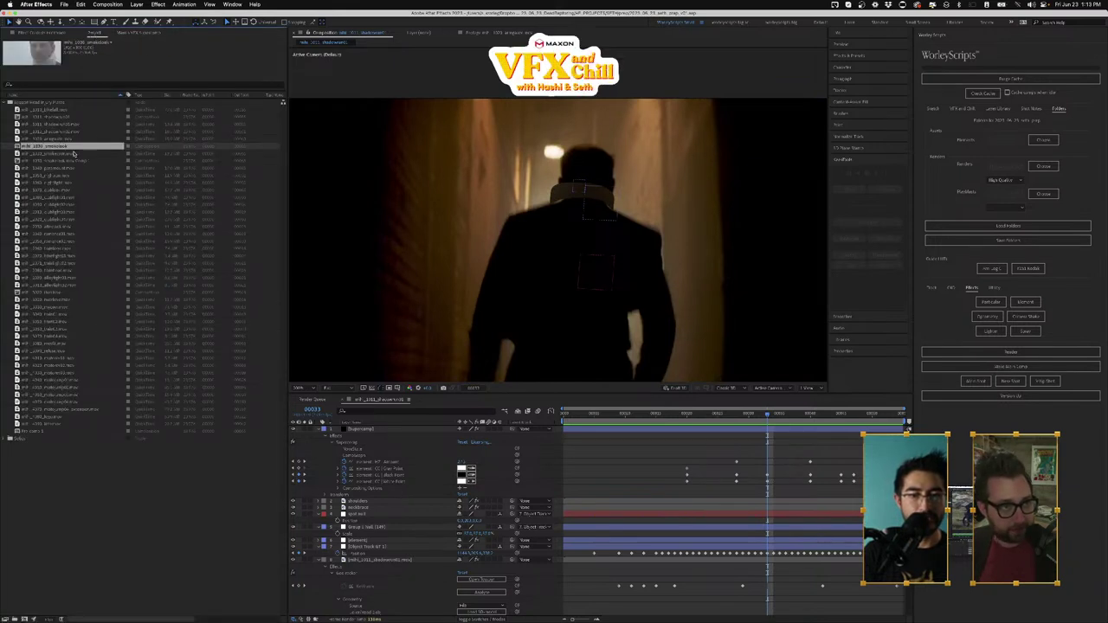
pyautogui.click(48, 139)
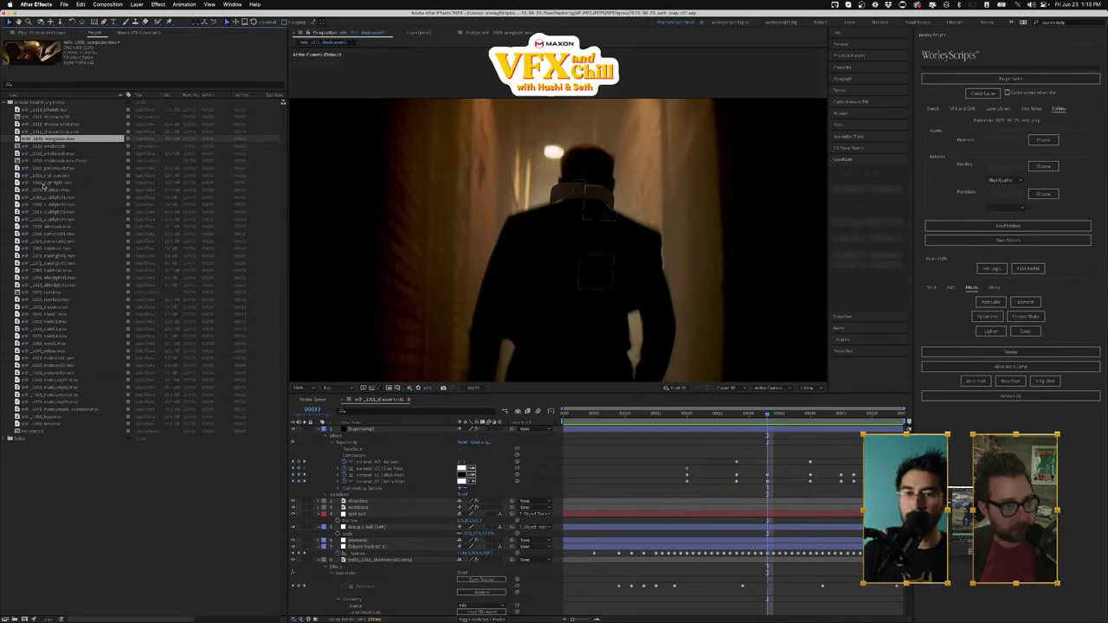
pyautogui.doubleClick(26, 189)
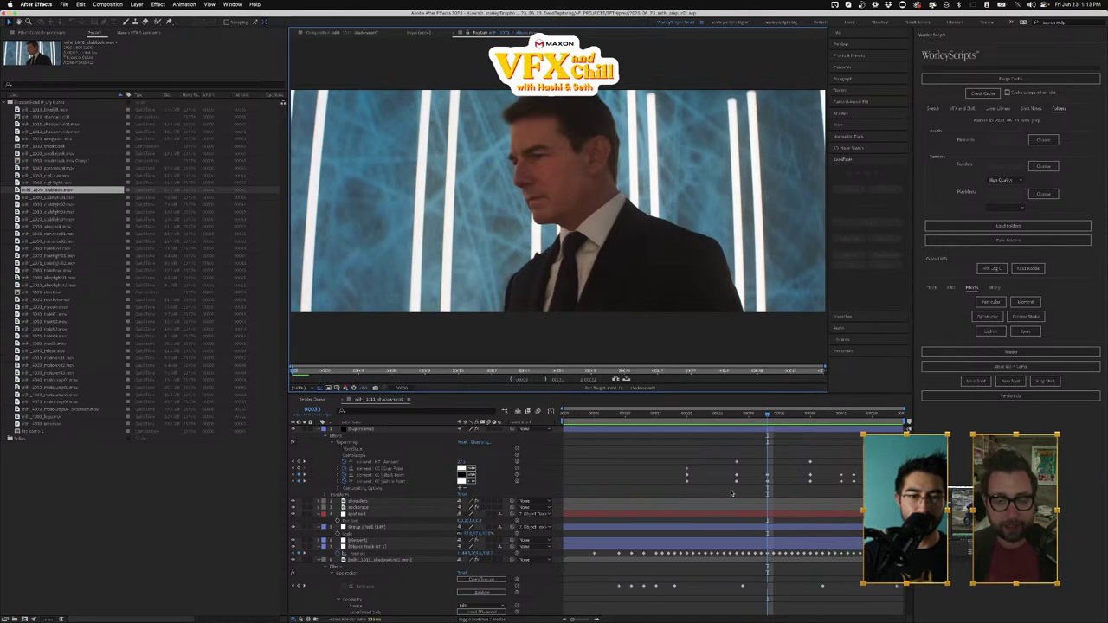
pyautogui.moveTo(766, 415); pyautogui.dragTo(743, 415)
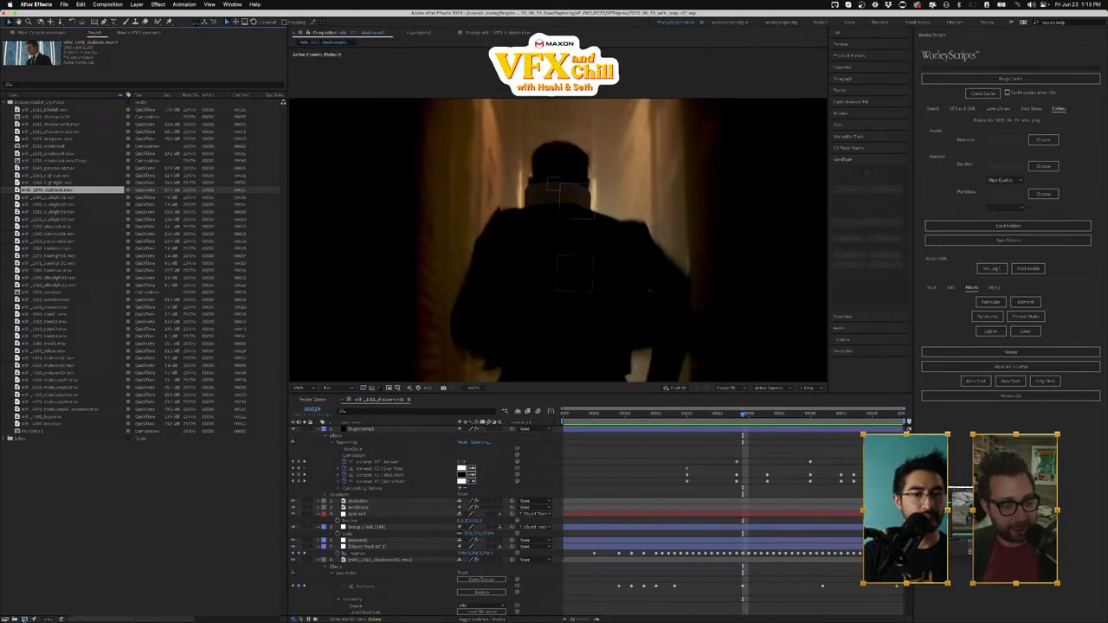
pyautogui.moveTo(36, 190); pyautogui.dragTo(25, 619)
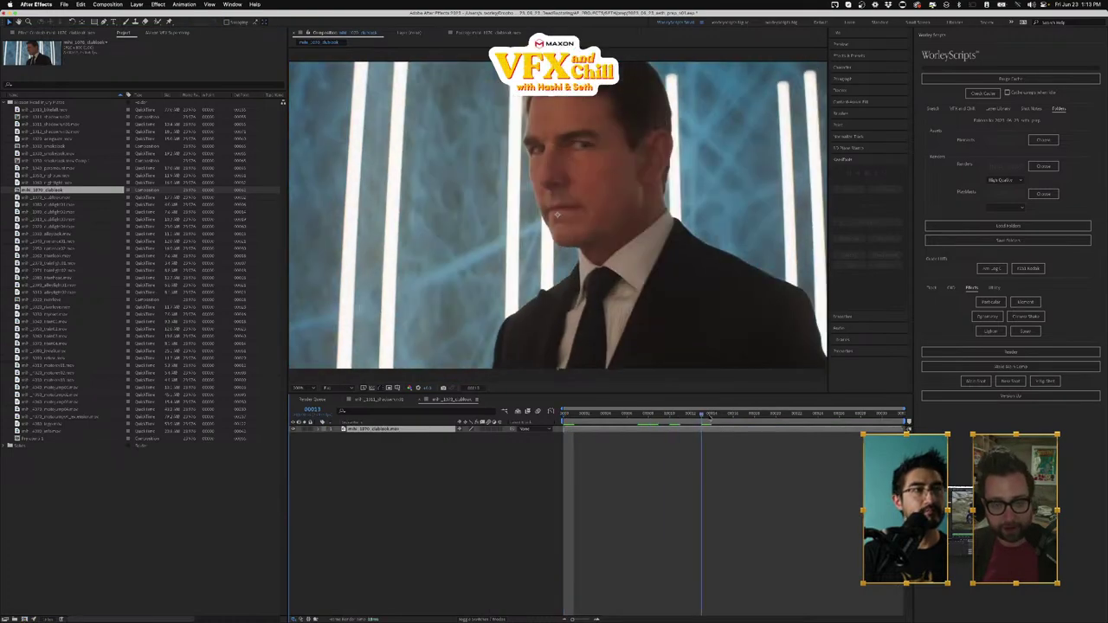
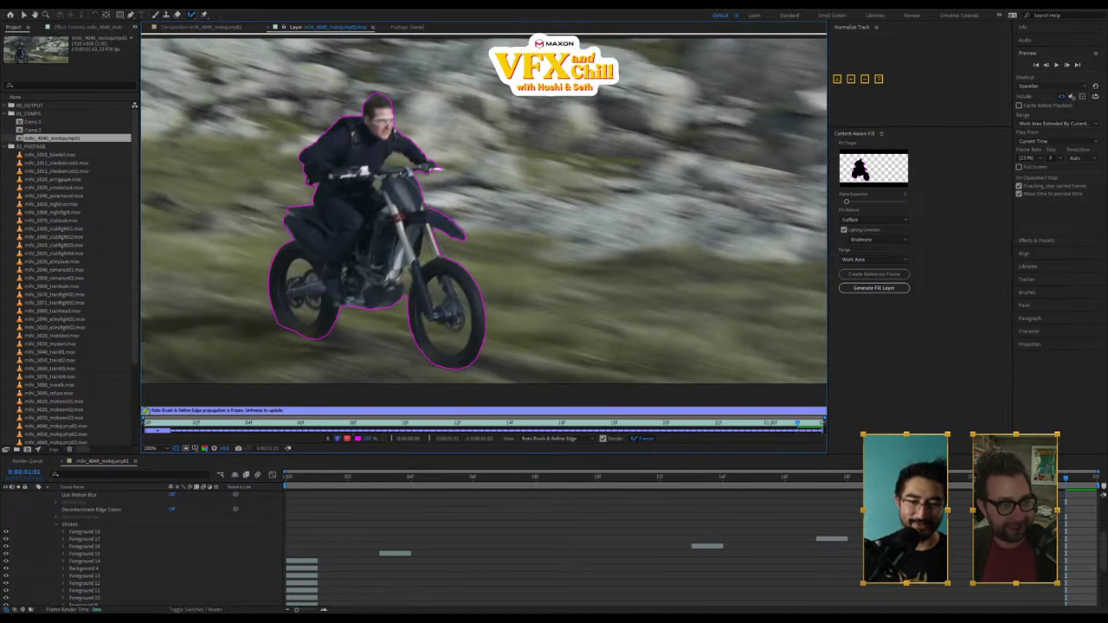
# Step: Duplicate the motojump01 layer in its composition and remove the Roto Brush & Refine Edge effect from the lower copy
pyautogui.click(204, 27)
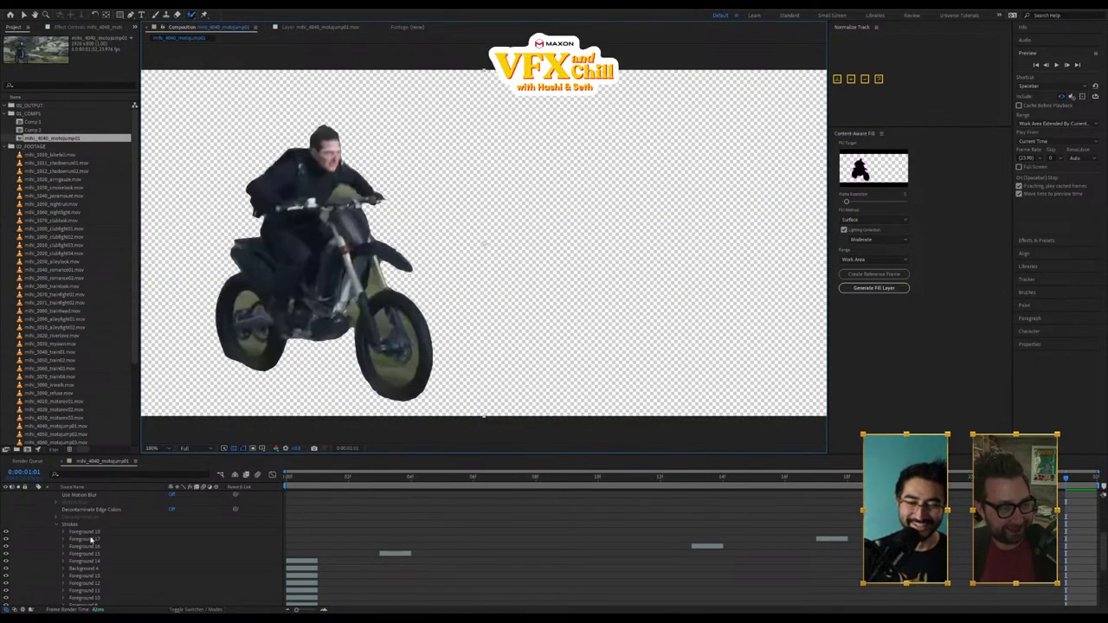
pyautogui.scroll(4, 95, 528)
pyautogui.click(94, 512)
pyautogui.click(47, 495)
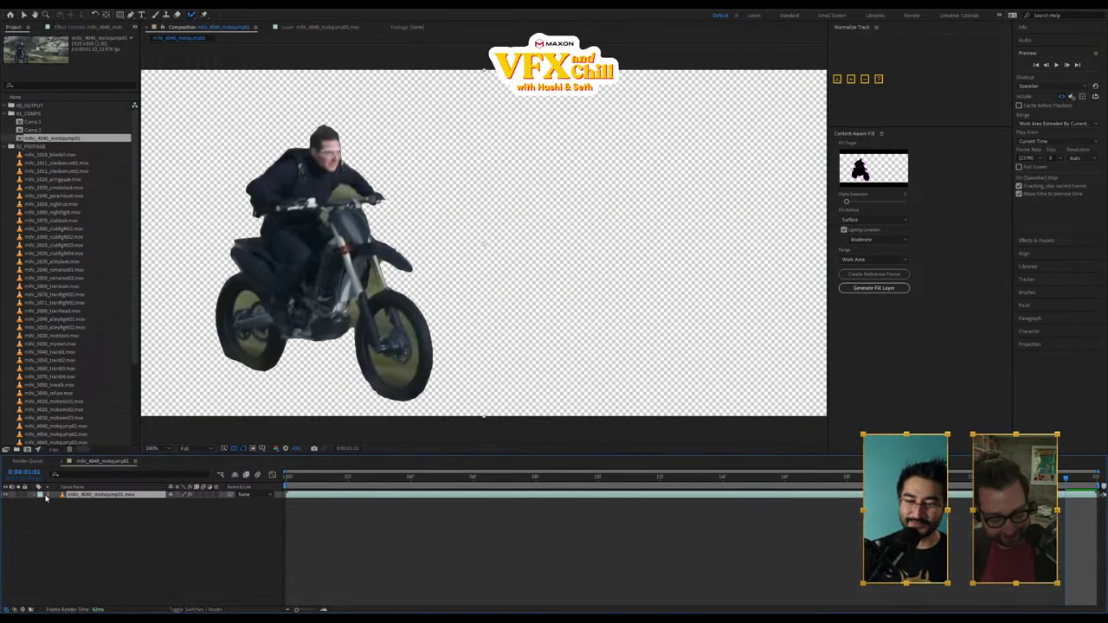
pyautogui.hotkey('ctrl', 'd')
pyautogui.click(104, 503)
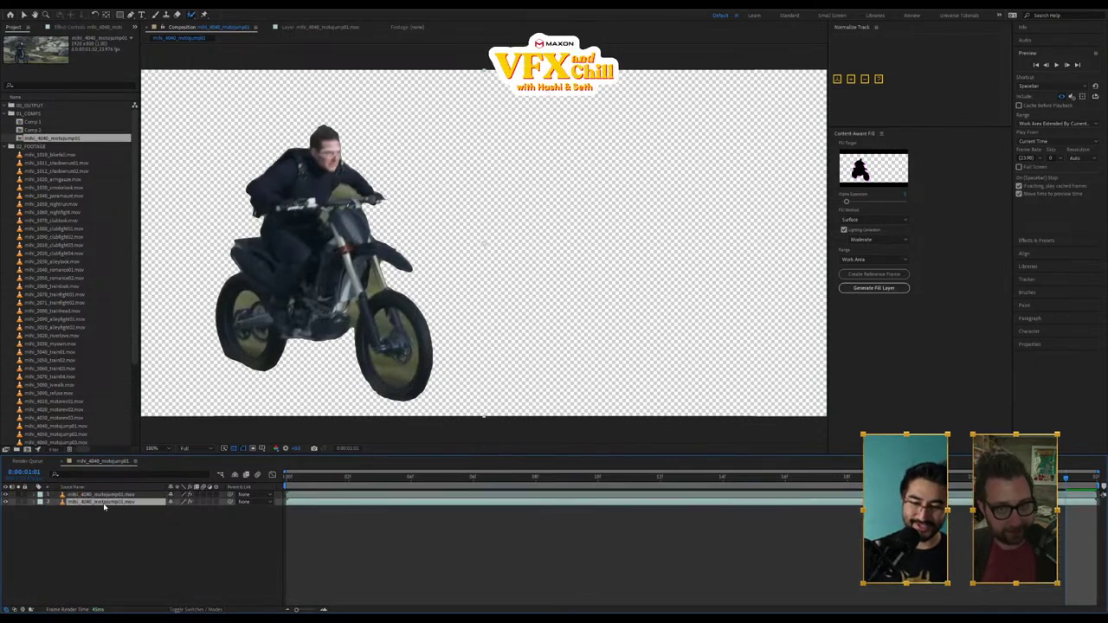
pyautogui.click(75, 28)
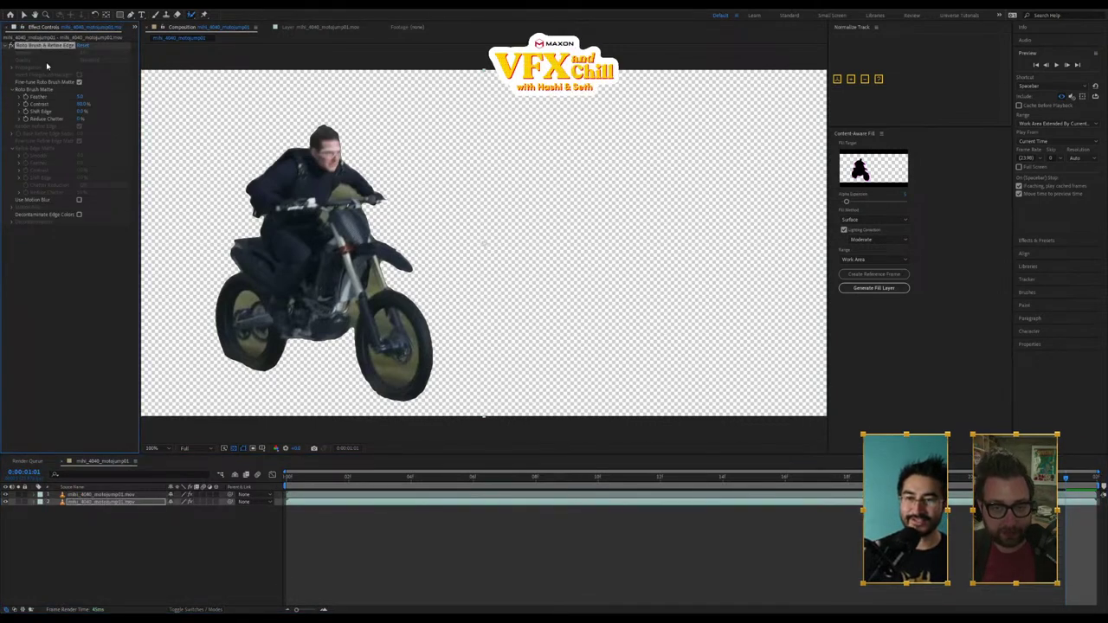
pyautogui.press('Delete')
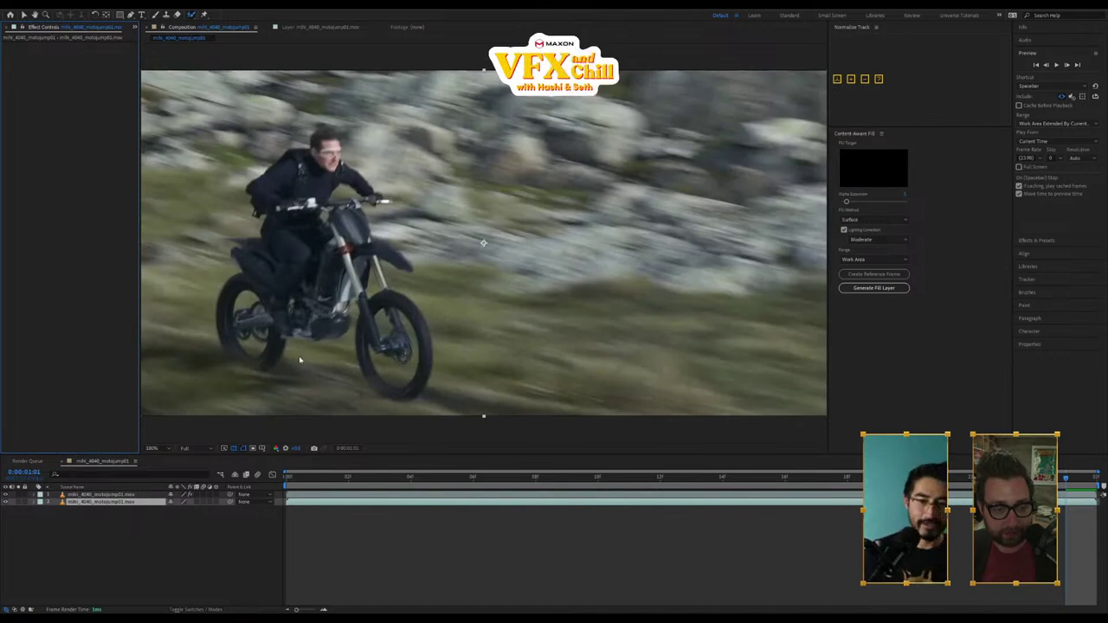
pyautogui.click(112, 495)
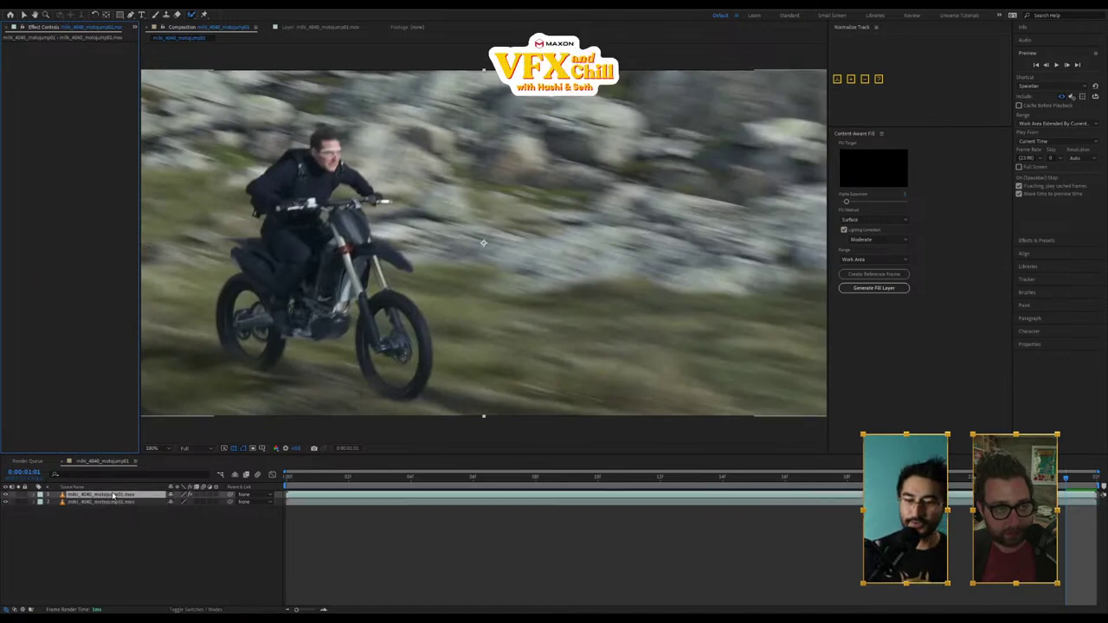
pyautogui.click(79, 11)
pyautogui.click(139, 288)
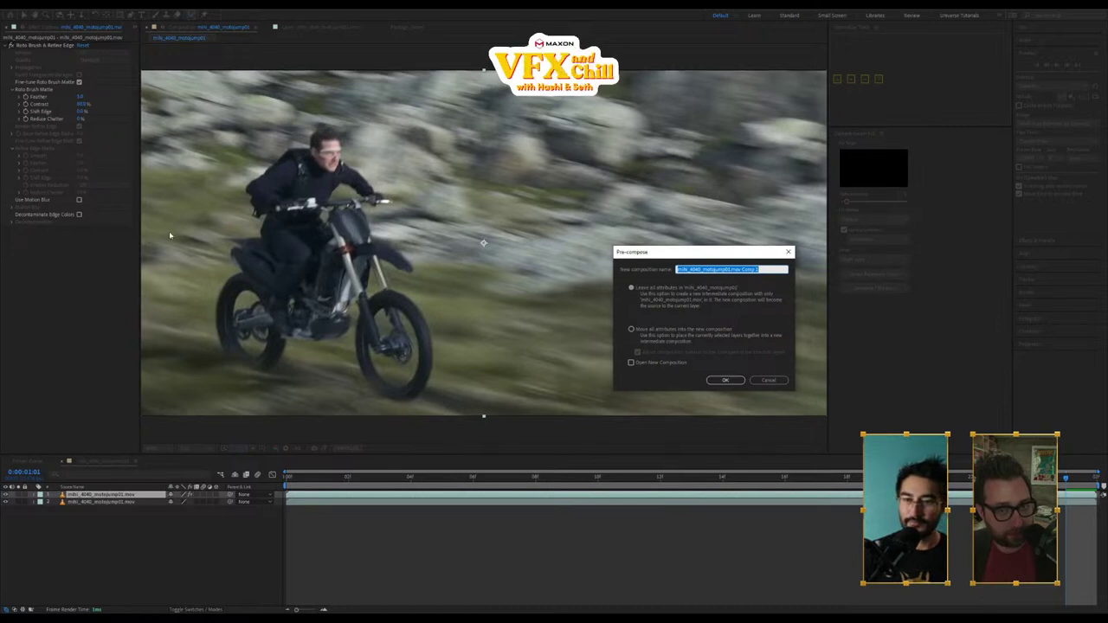
pyautogui.click(770, 381)
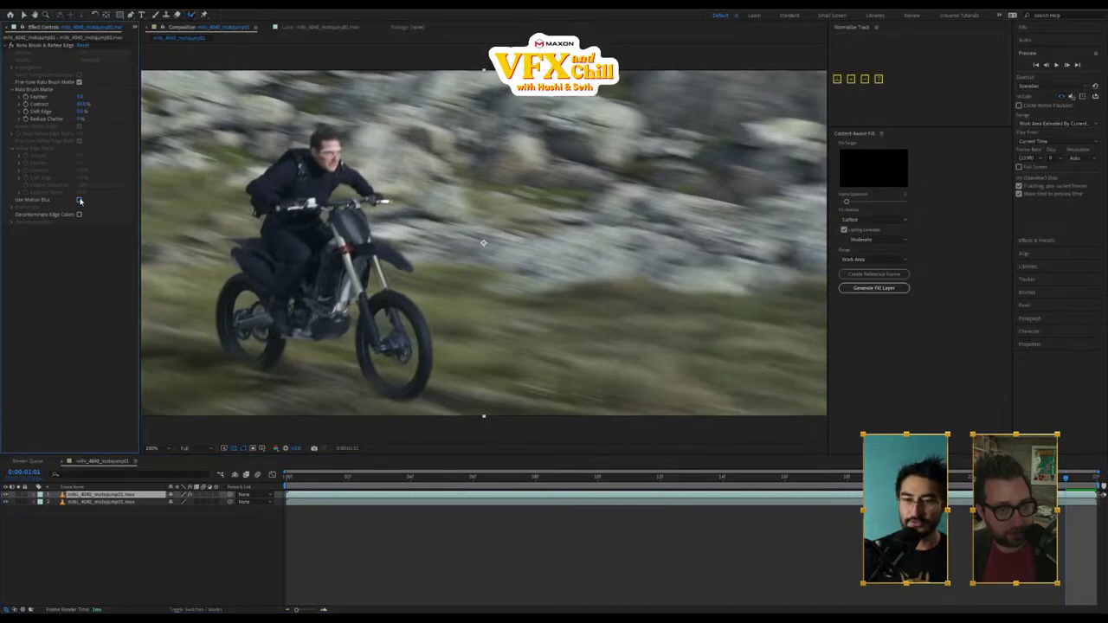
# Step: Enable Use Motion Blur on the upper layer's Roto Brush and pre-compose that layer as EthanBike, moving all attributes into the new composition
pyautogui.click(74, 7)
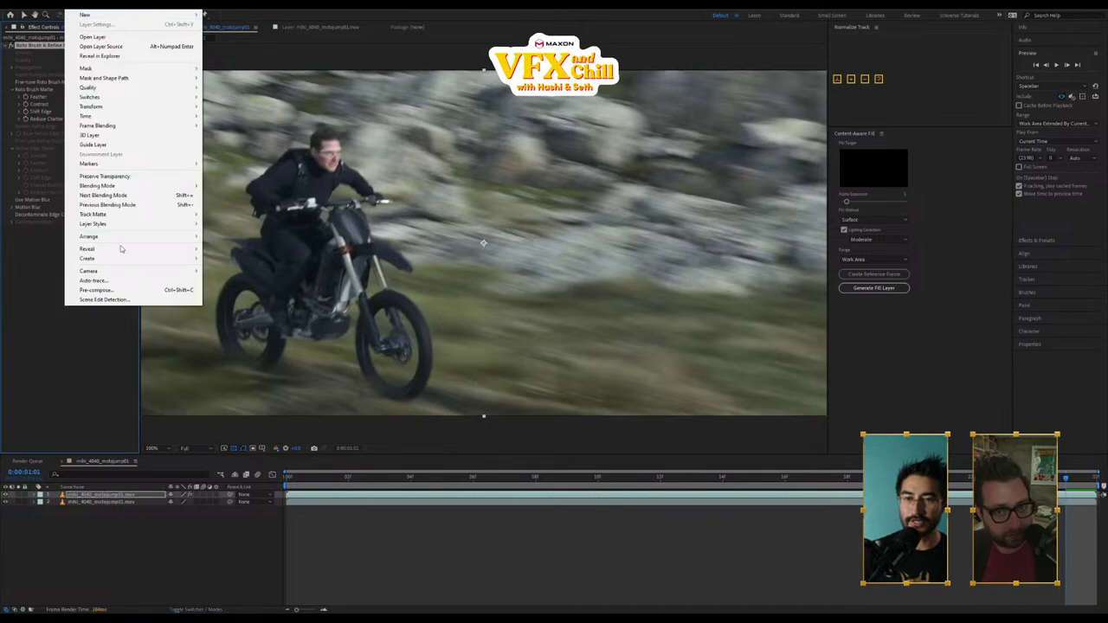
pyautogui.click(113, 290)
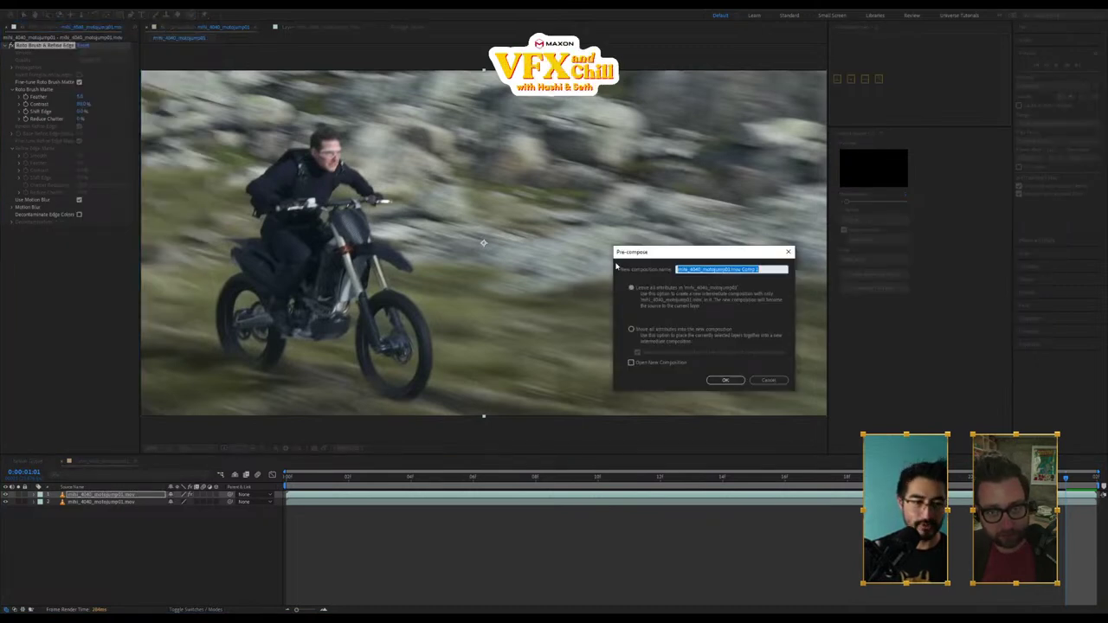
pyautogui.write('Bi')
pyautogui.write('thanB')
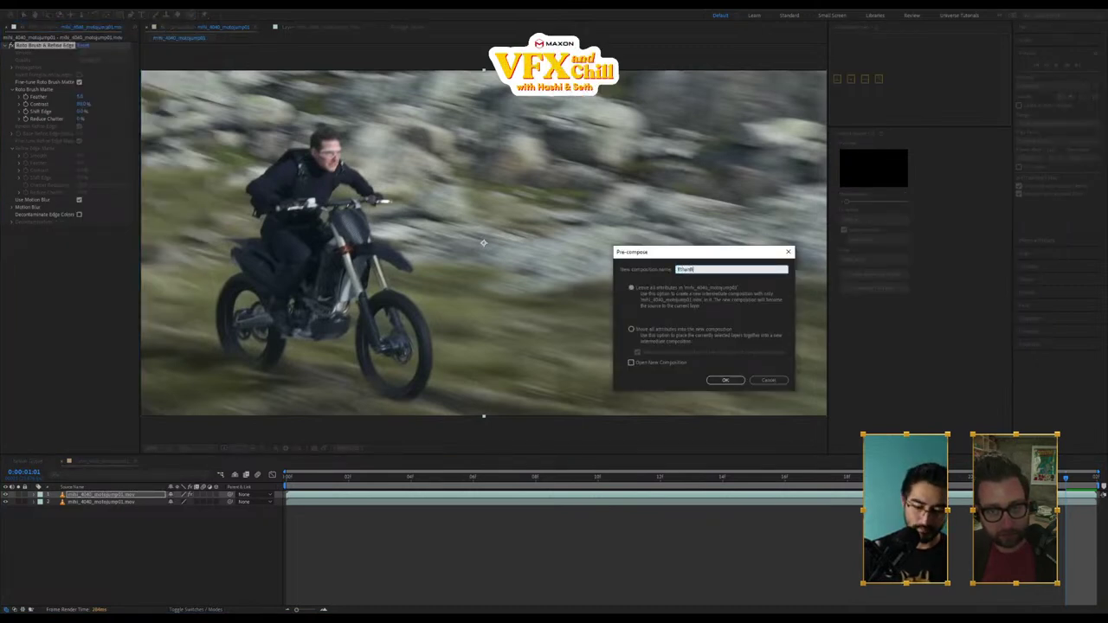
pyautogui.write('ike')
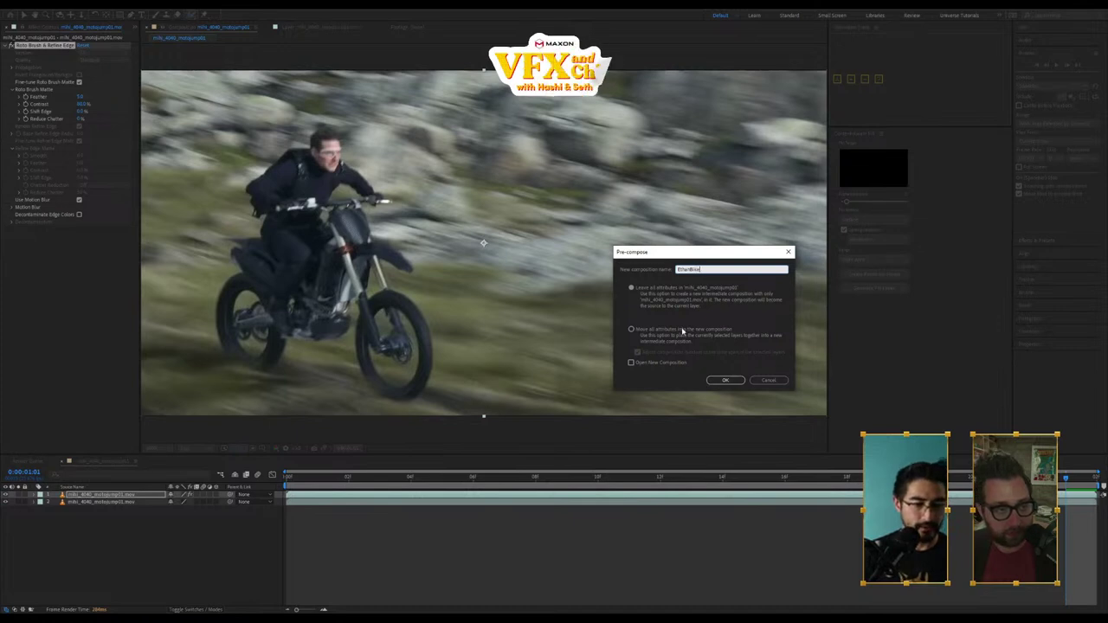
pyautogui.click(684, 334)
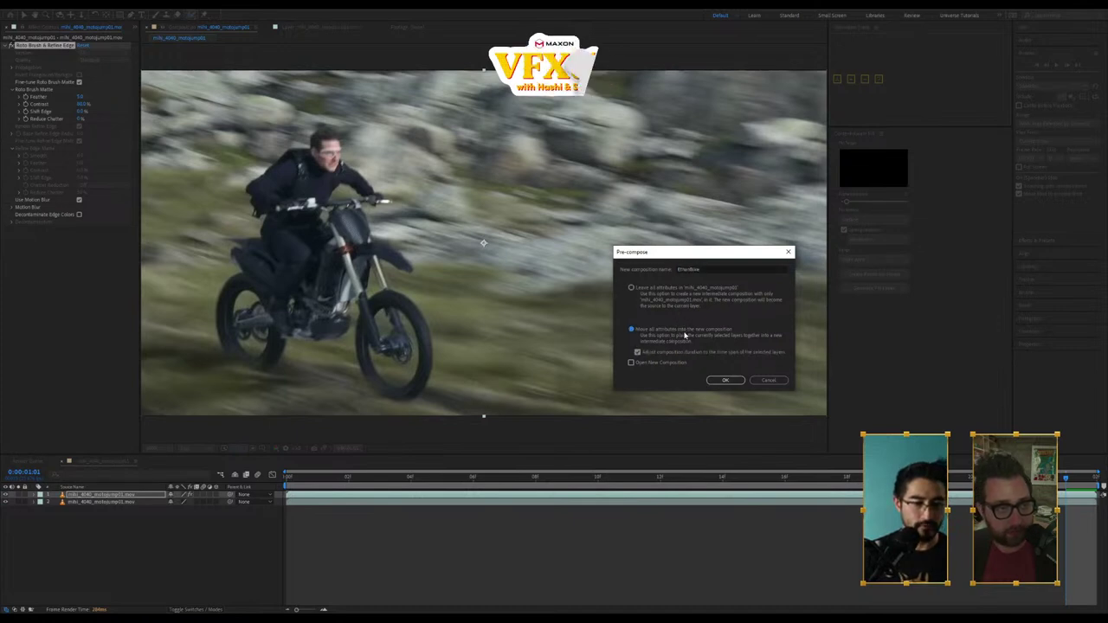
pyautogui.click(727, 381)
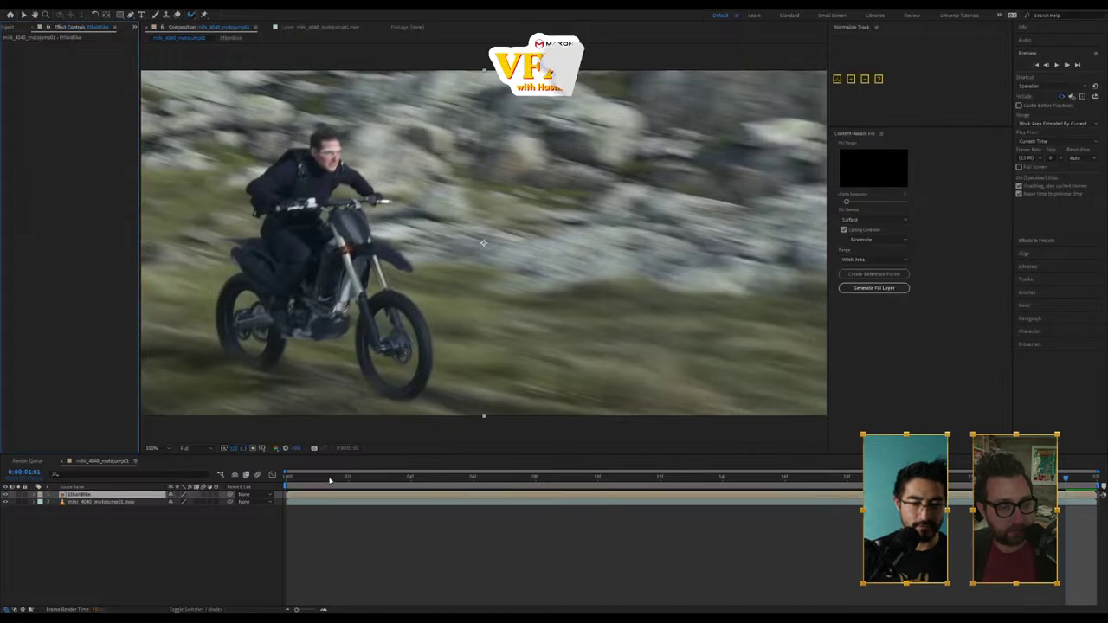
# Step: Set EthanBike as the inverted alpha track matte of the lower motojump01 layer and play back the background with the rider cut out
pyautogui.click(108, 495)
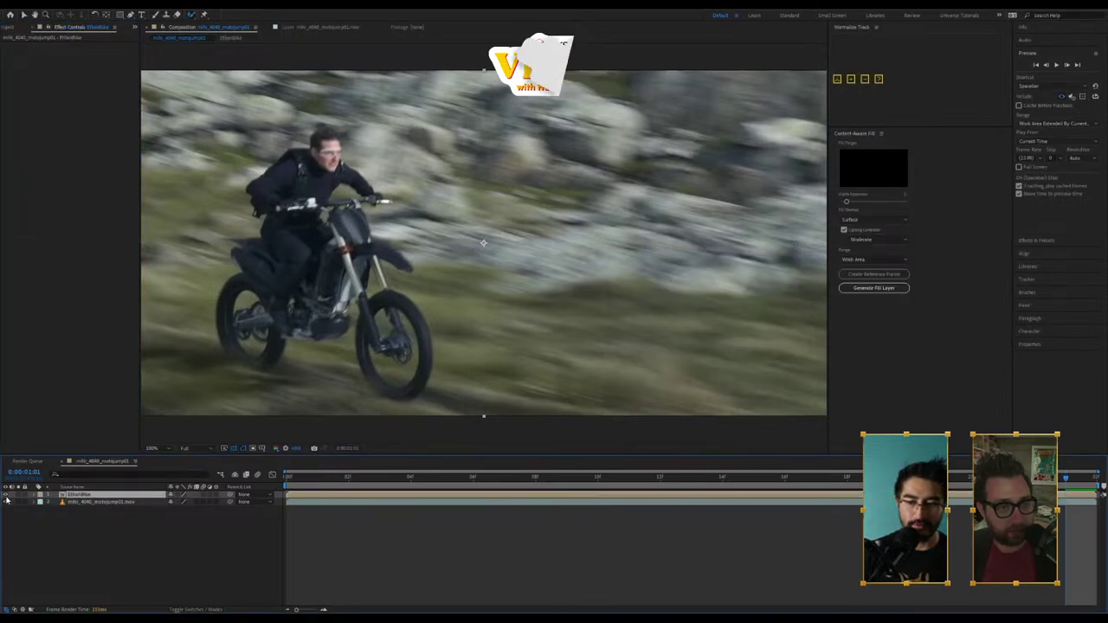
pyautogui.click(138, 503)
pyautogui.press('F4')
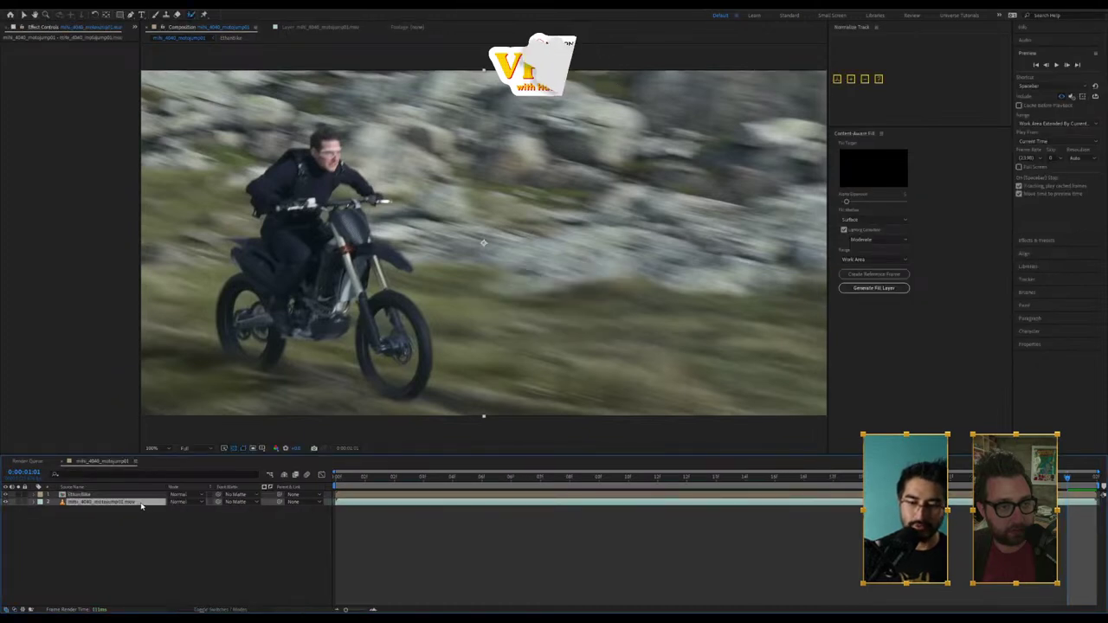
pyautogui.click(238, 502)
pyautogui.click(253, 524)
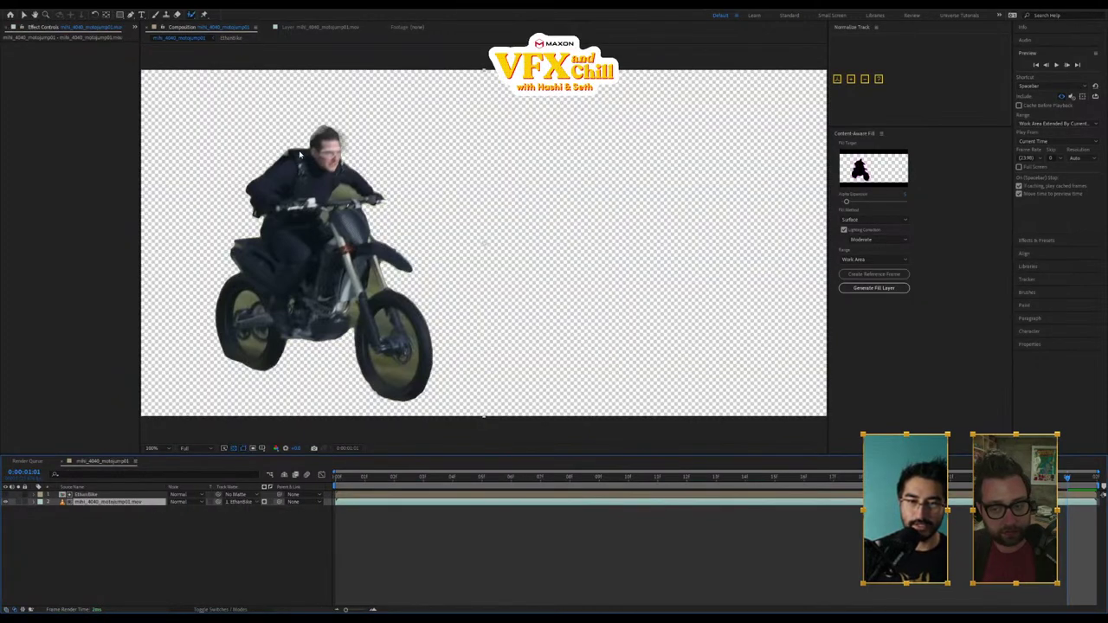
pyautogui.click(264, 502)
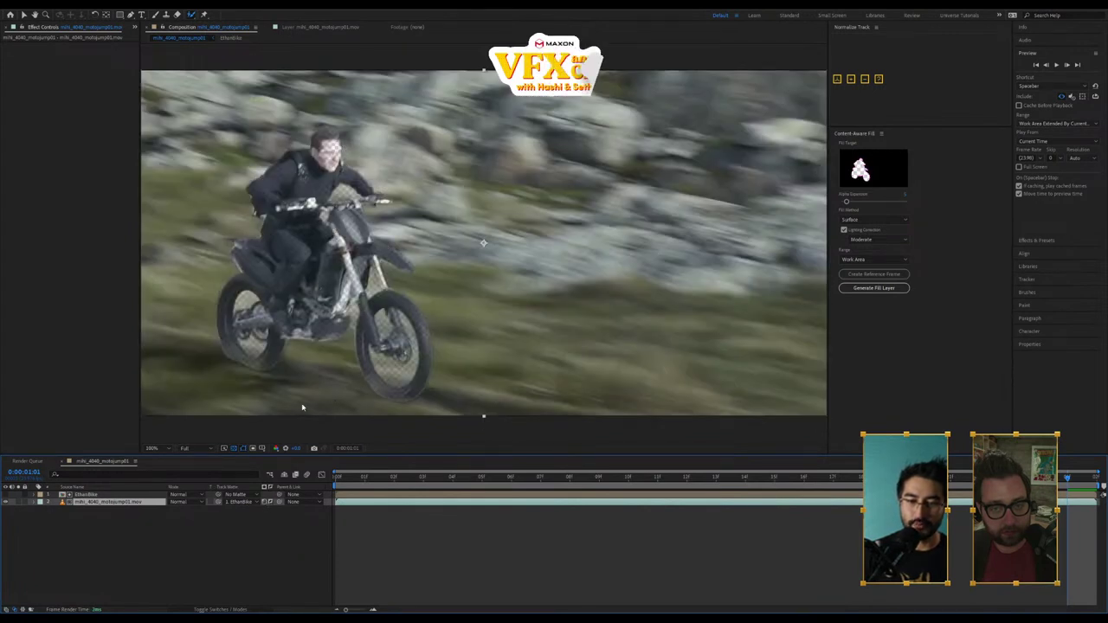
pyautogui.click(121, 495)
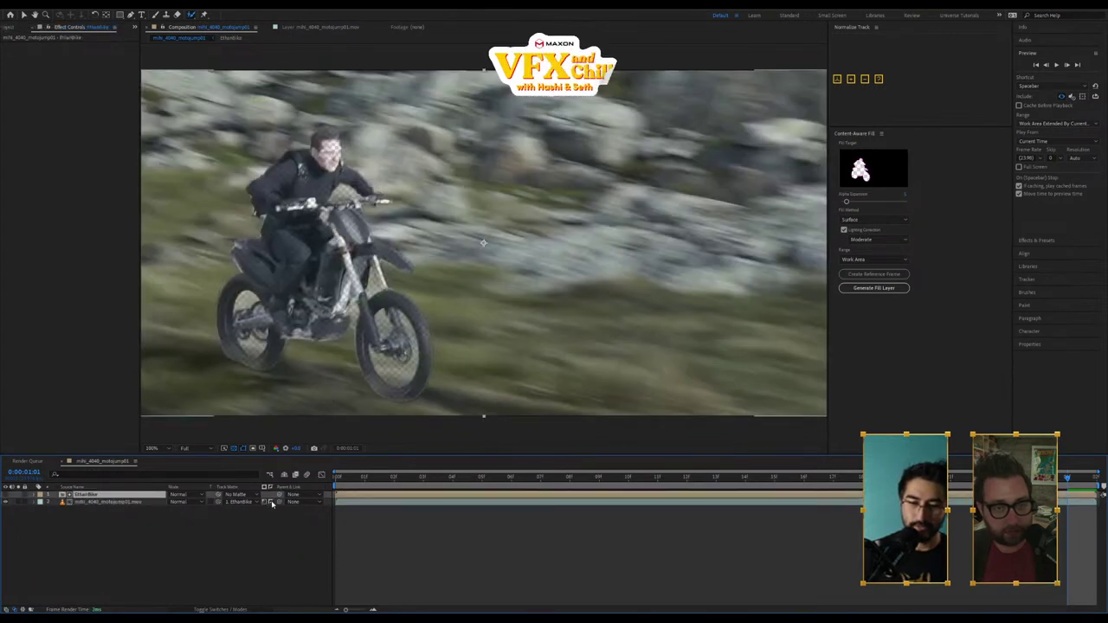
pyautogui.click(264, 503)
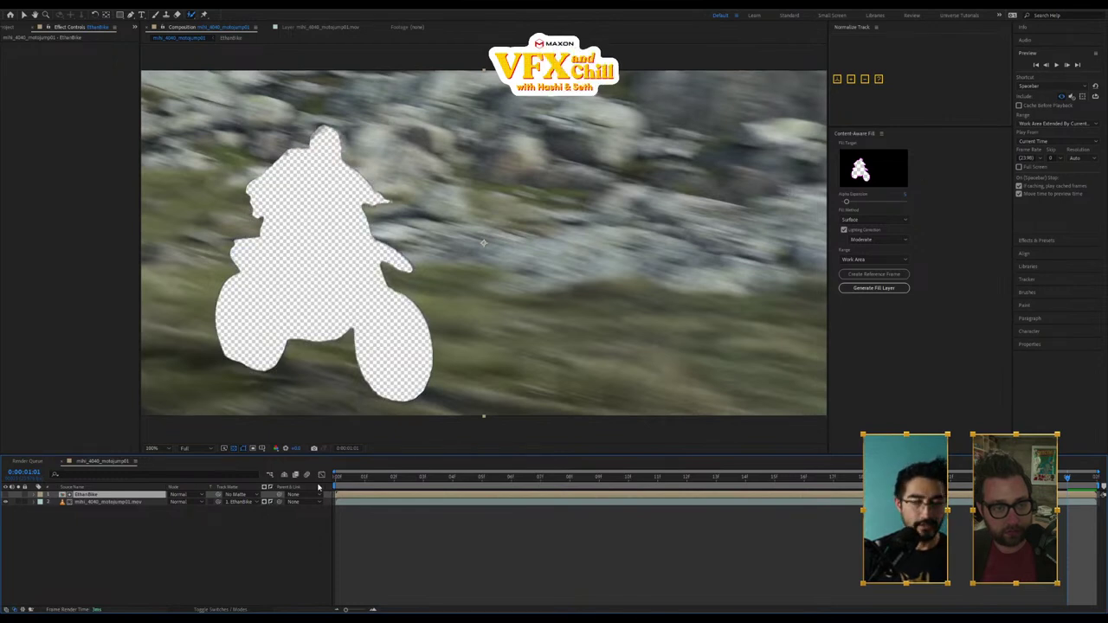
pyautogui.press('space')
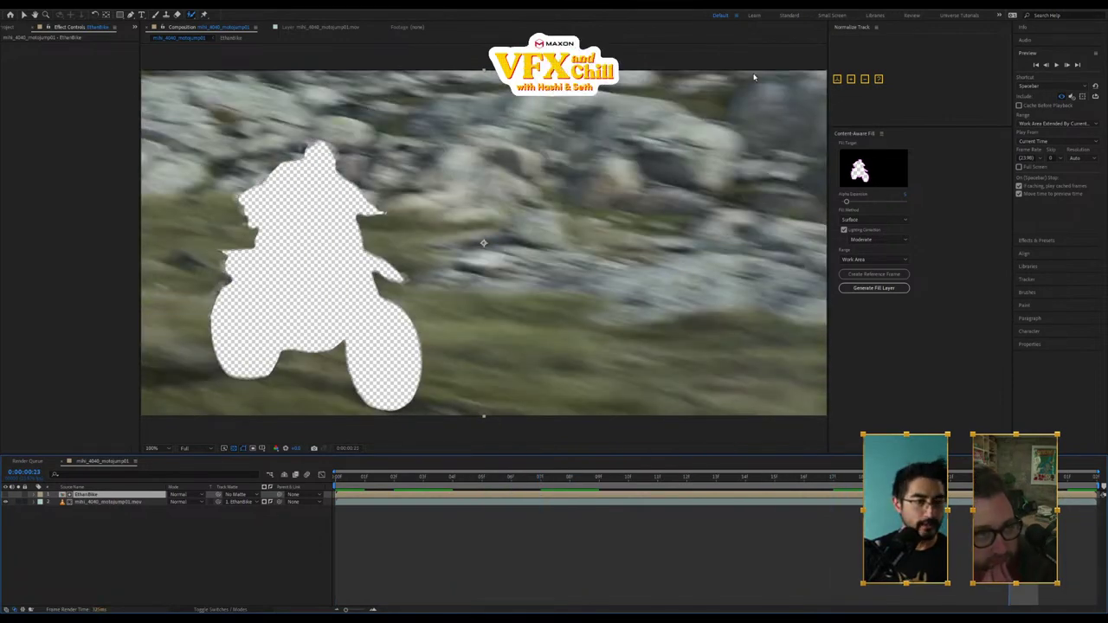
# Step: Generate a Content-Aware Fill layer with raised Alpha Expansion, Lighting Correction off and the Object method, and return to the first frame
pyautogui.click(863, 187)
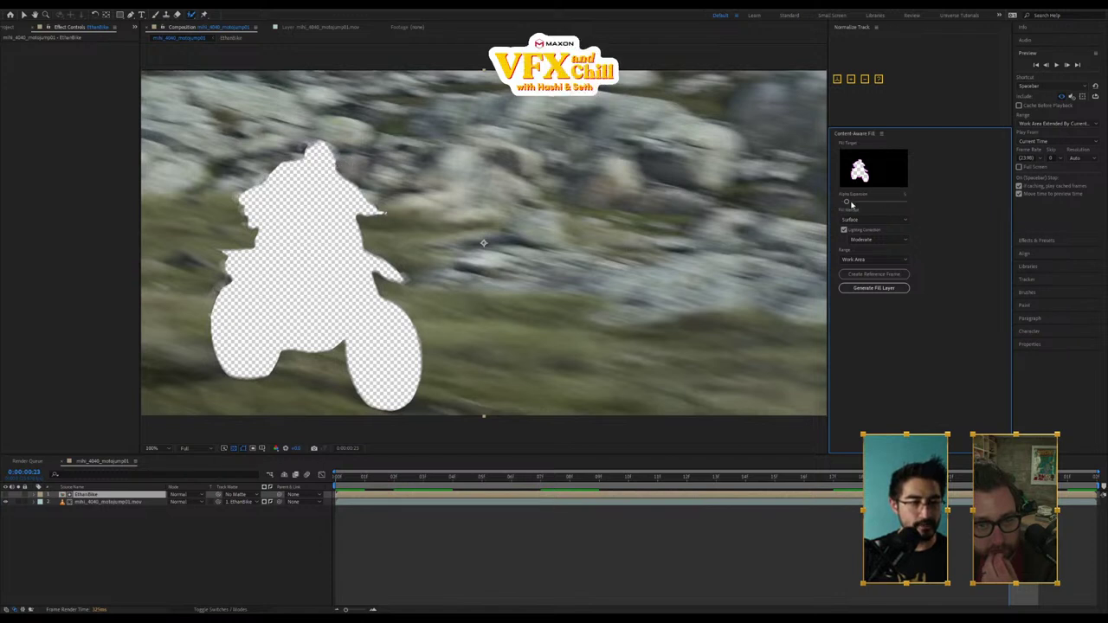
pyautogui.click(102, 499)
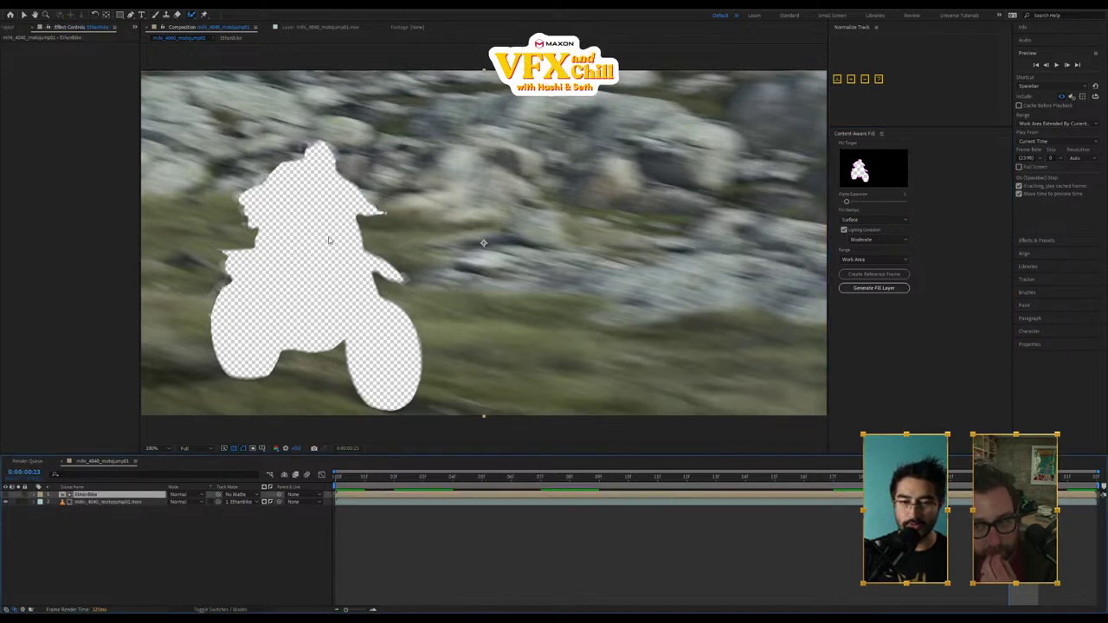
pyautogui.moveTo(852, 202); pyautogui.dragTo(862, 203)
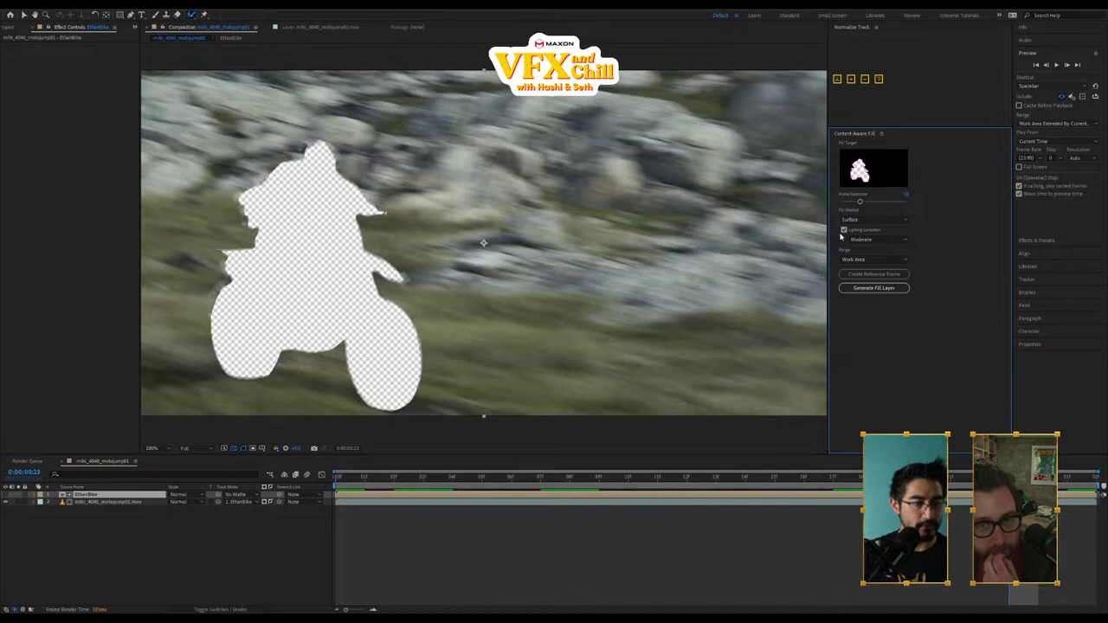
pyautogui.click(866, 220)
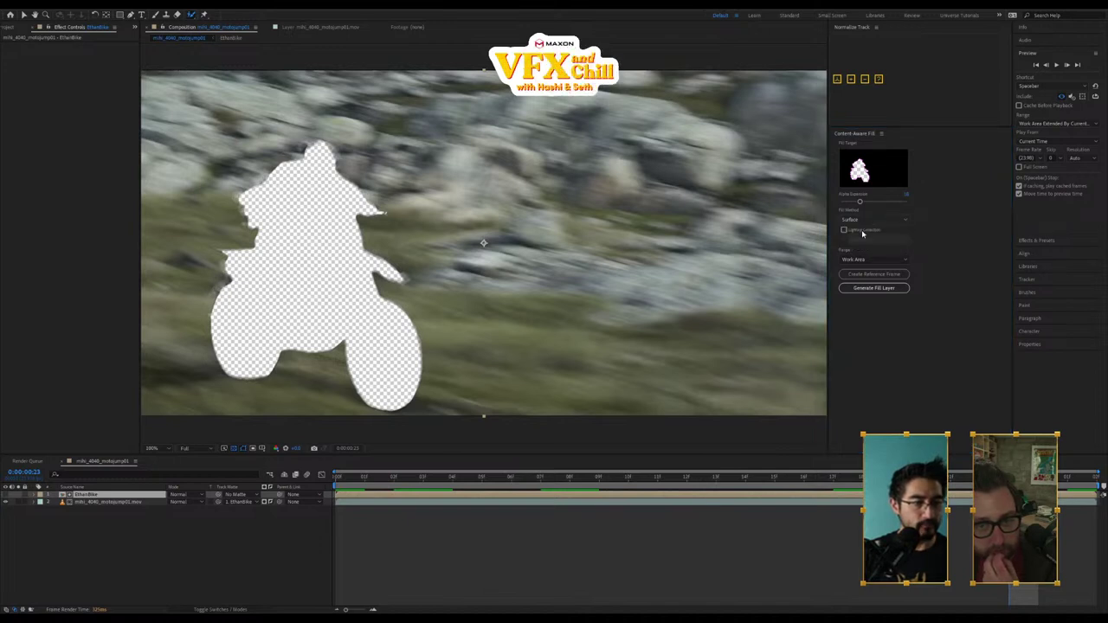
pyautogui.click(862, 227)
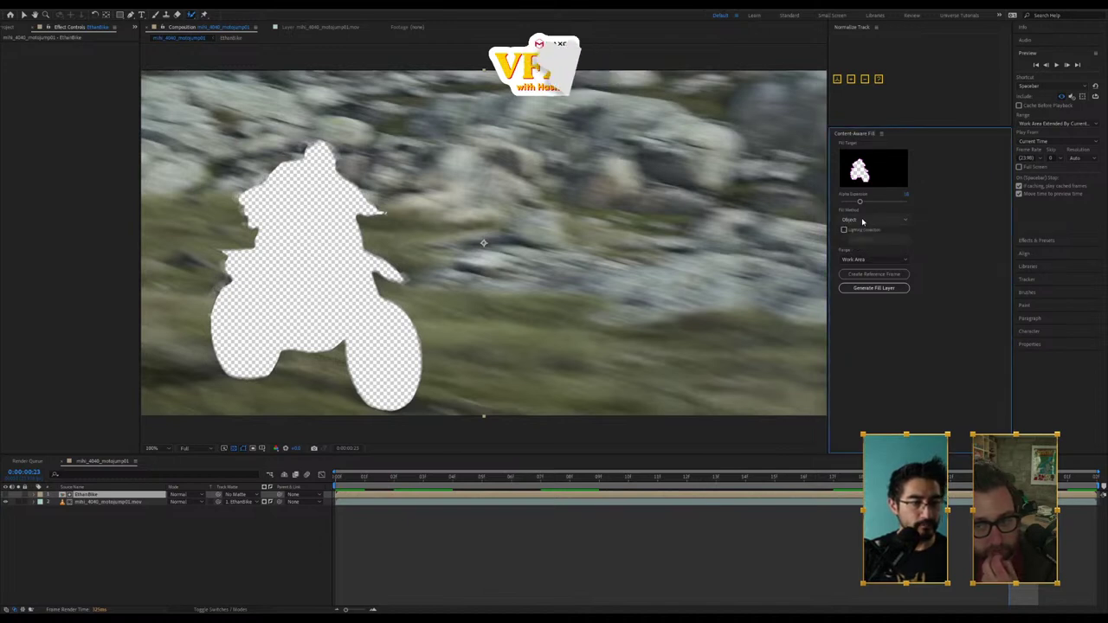
pyautogui.click(879, 290)
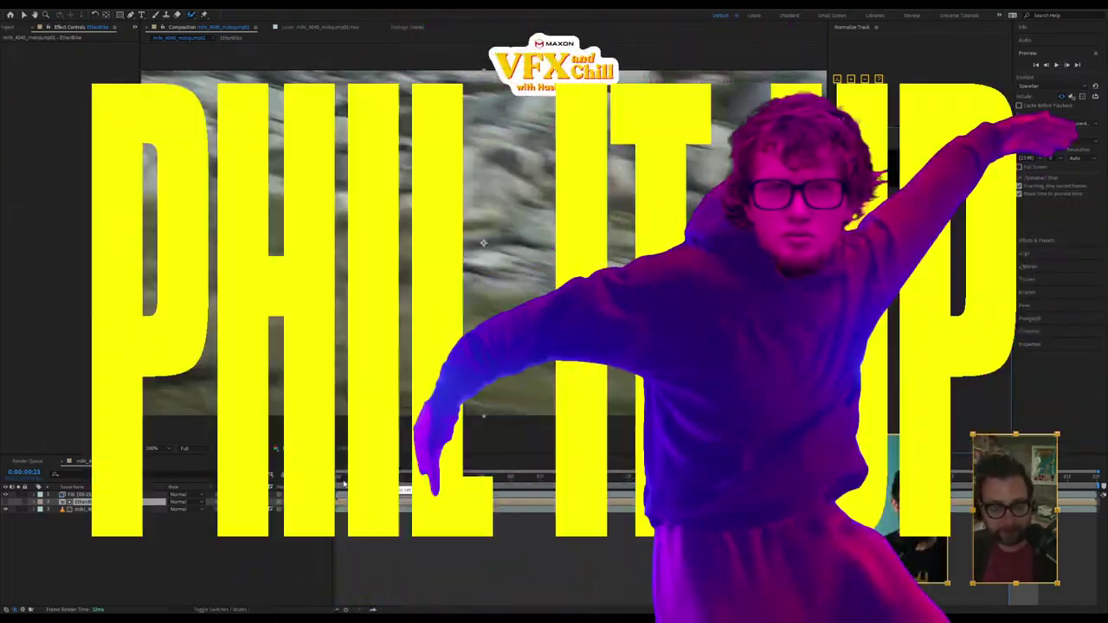
pyautogui.click(339, 477)
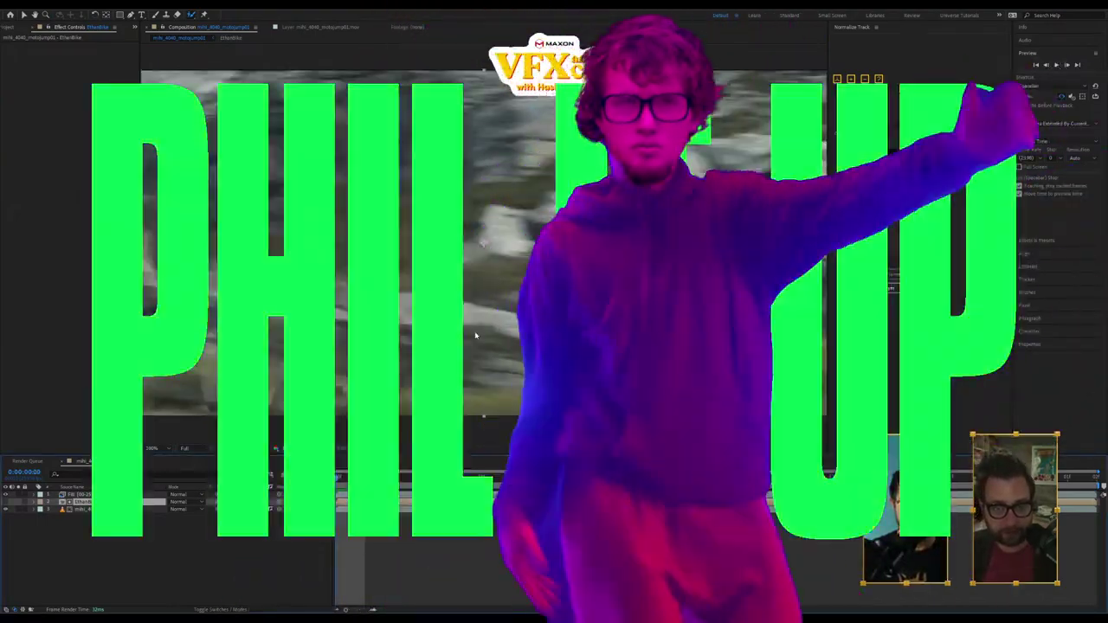
# Step: Play back the motojump composition to review the Content-Aware Fill background without the rider
pyautogui.scroll(-1, 477, 335)
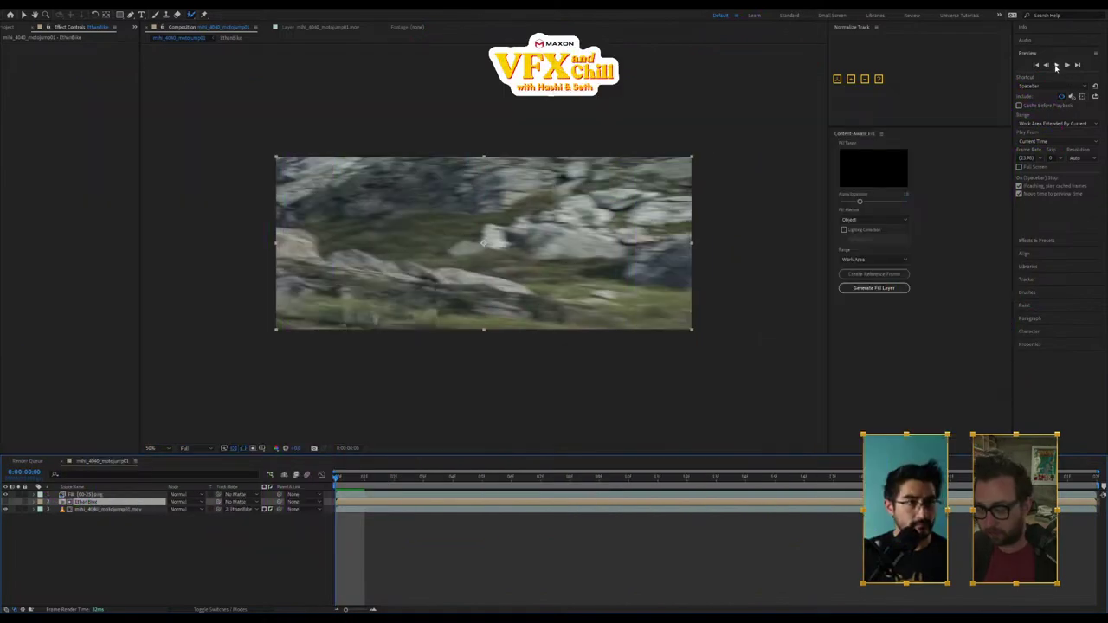
pyautogui.click(1056, 66)
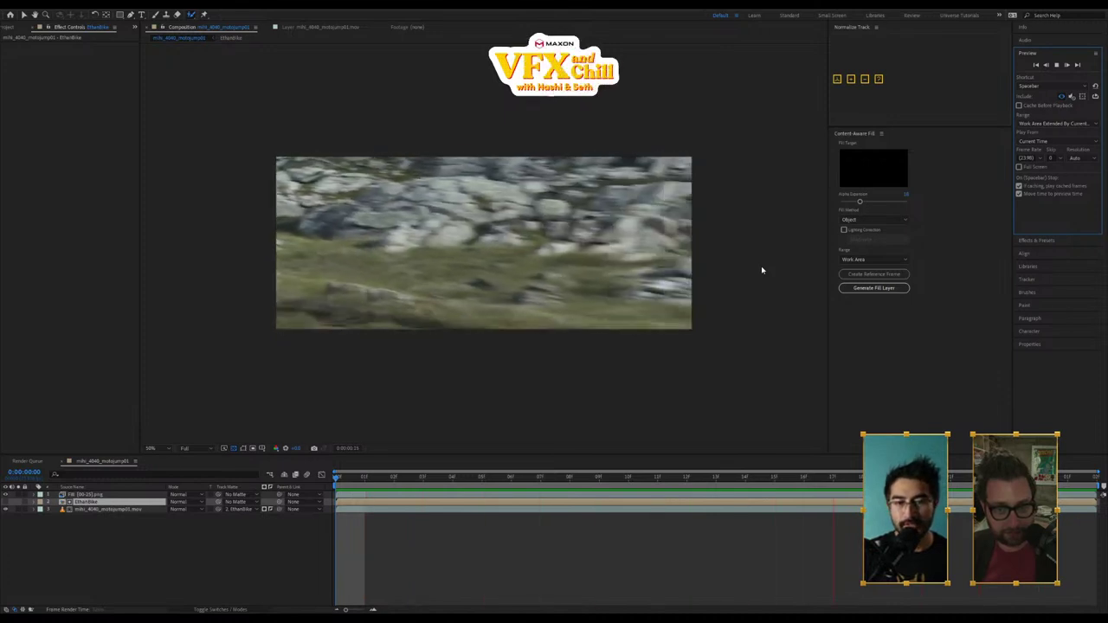
pyautogui.press('space')
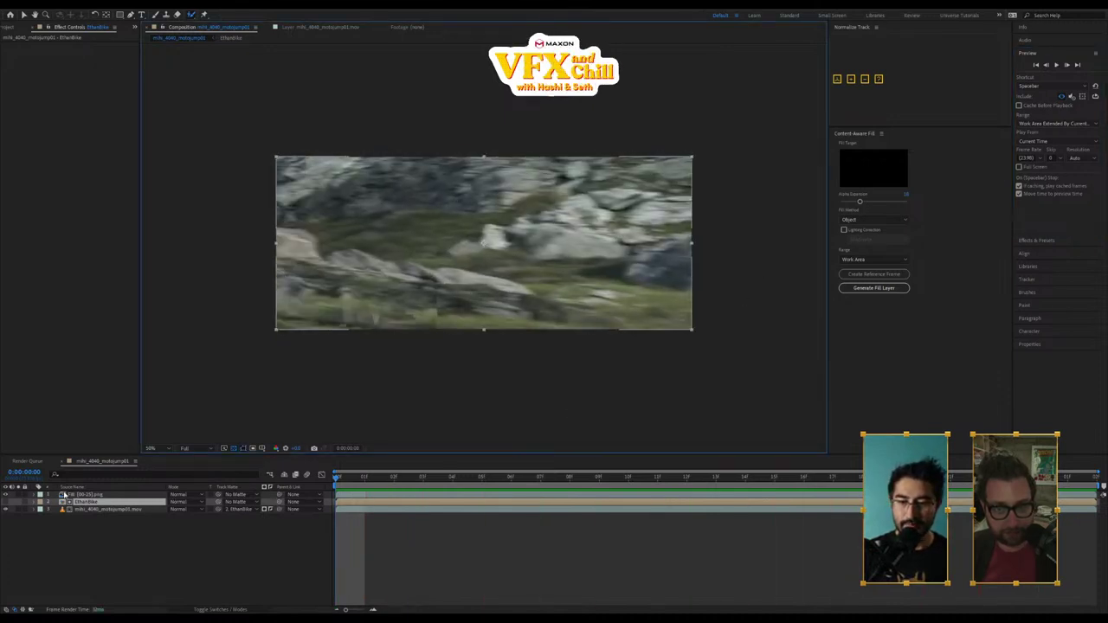
# Step: Set the motojump01 footage layer to No Matte, move the Fill layer directly beneath EthanBike and turn its visibility on
pyautogui.click(88, 495)
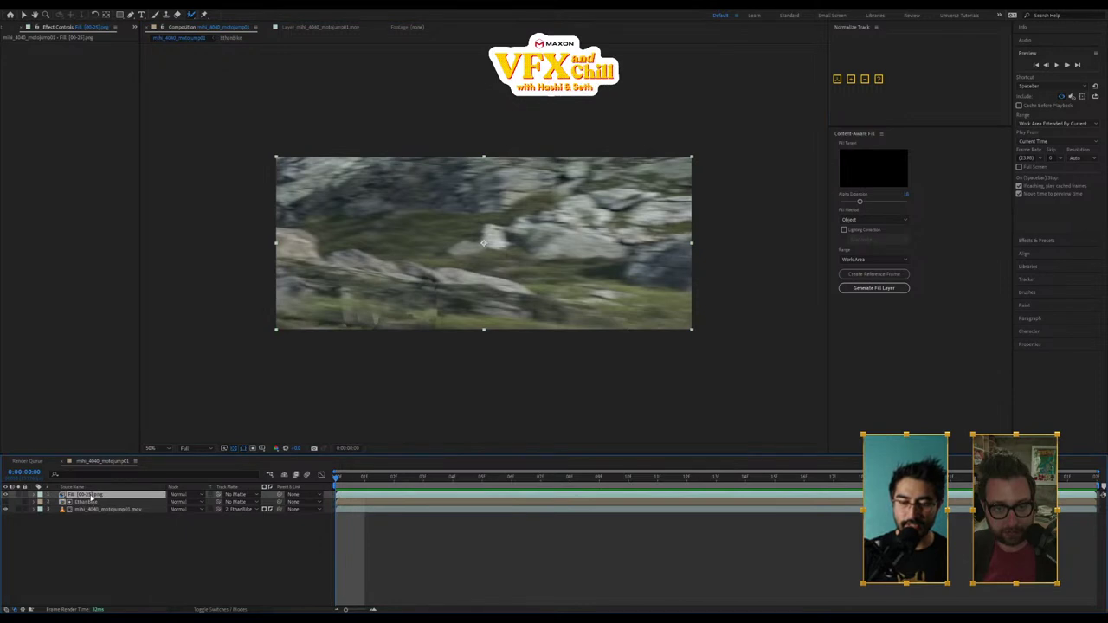
pyautogui.click(104, 528)
pyautogui.click(95, 502)
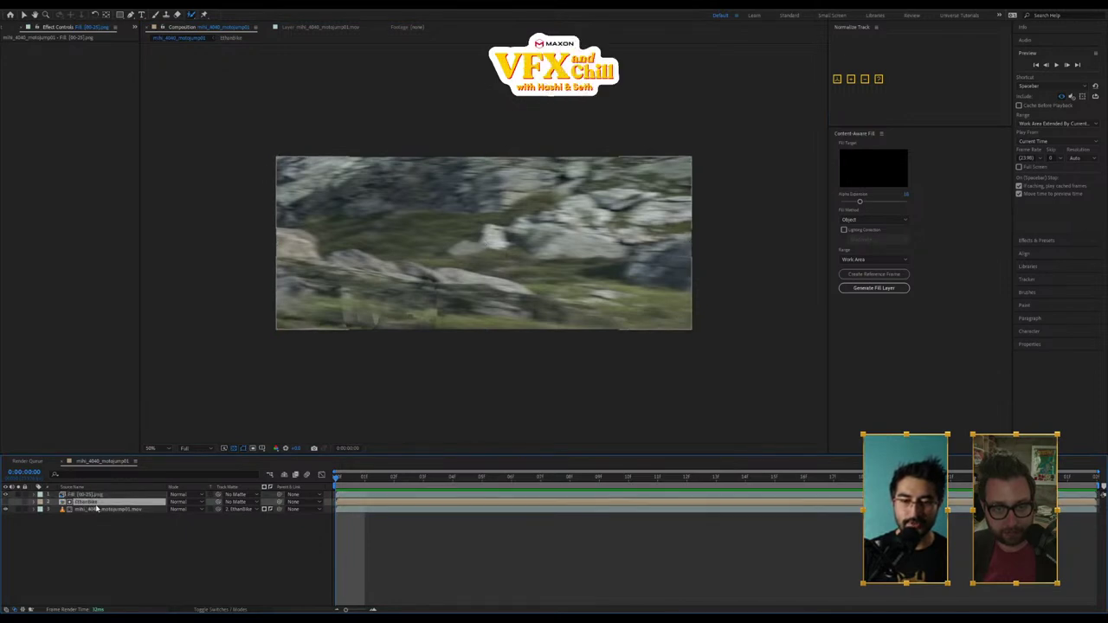
pyautogui.click(254, 509)
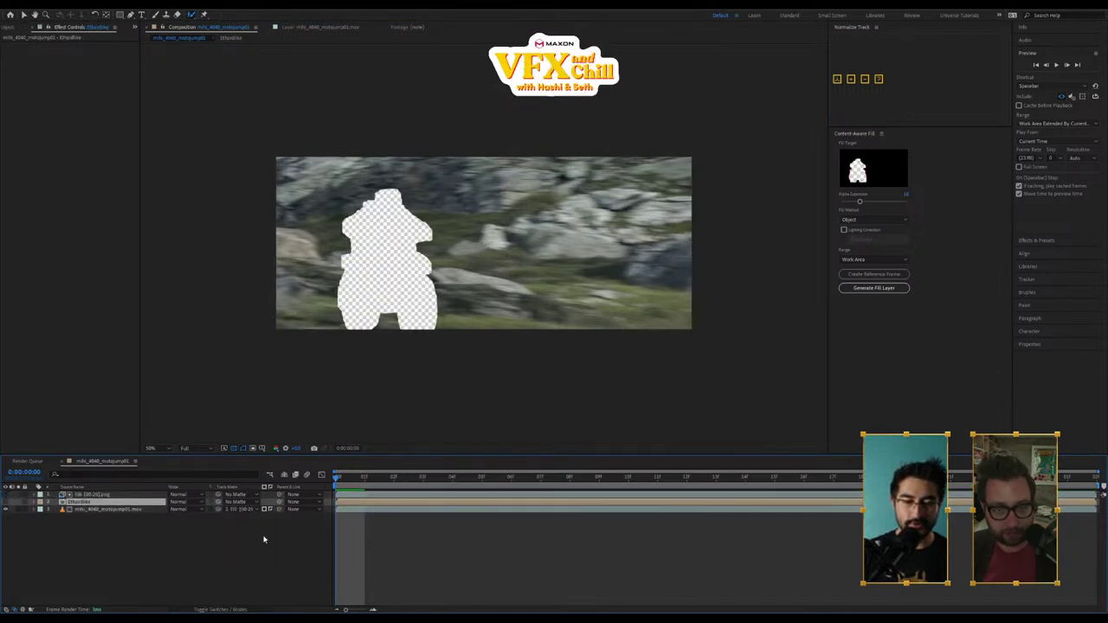
pyautogui.click(259, 531)
pyautogui.click(251, 509)
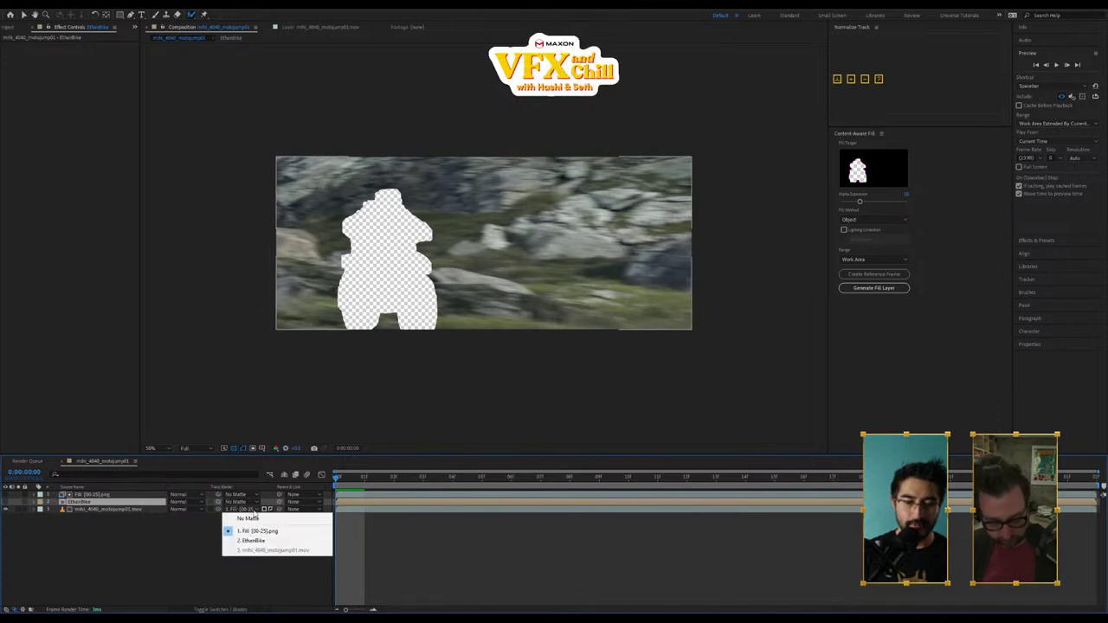
pyautogui.click(257, 516)
pyautogui.moveTo(92, 496); pyautogui.dragTo(26, 508)
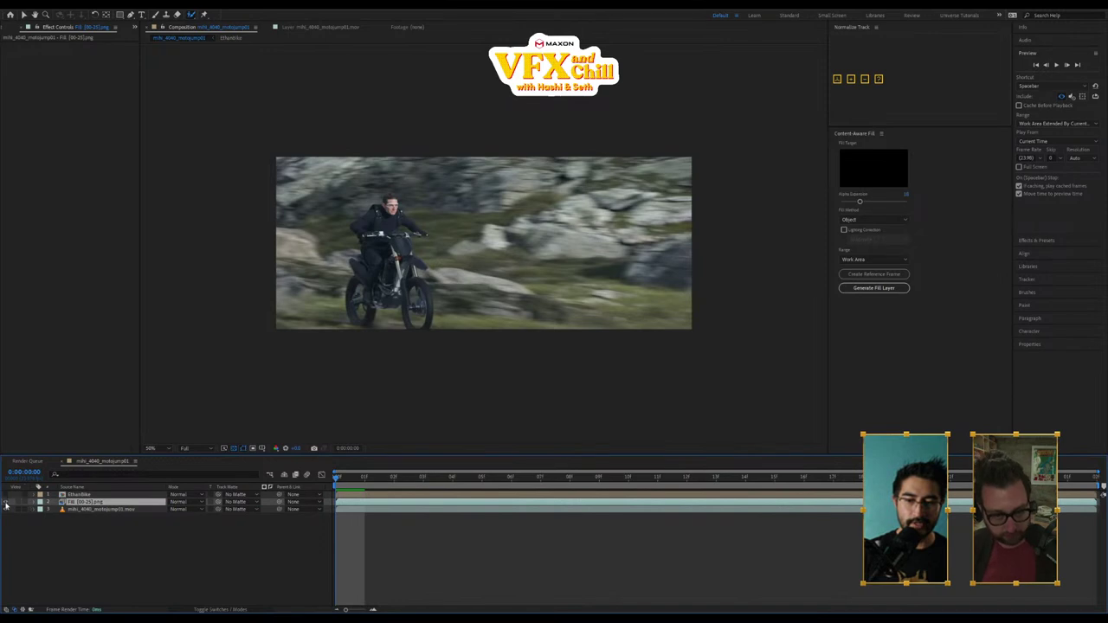
pyautogui.click(5, 503)
# Step: Pre-compose the Fill layer and the motojump01 footage together as 4040_BG, moving all attributes into the new composition
pyautogui.click(87, 511)
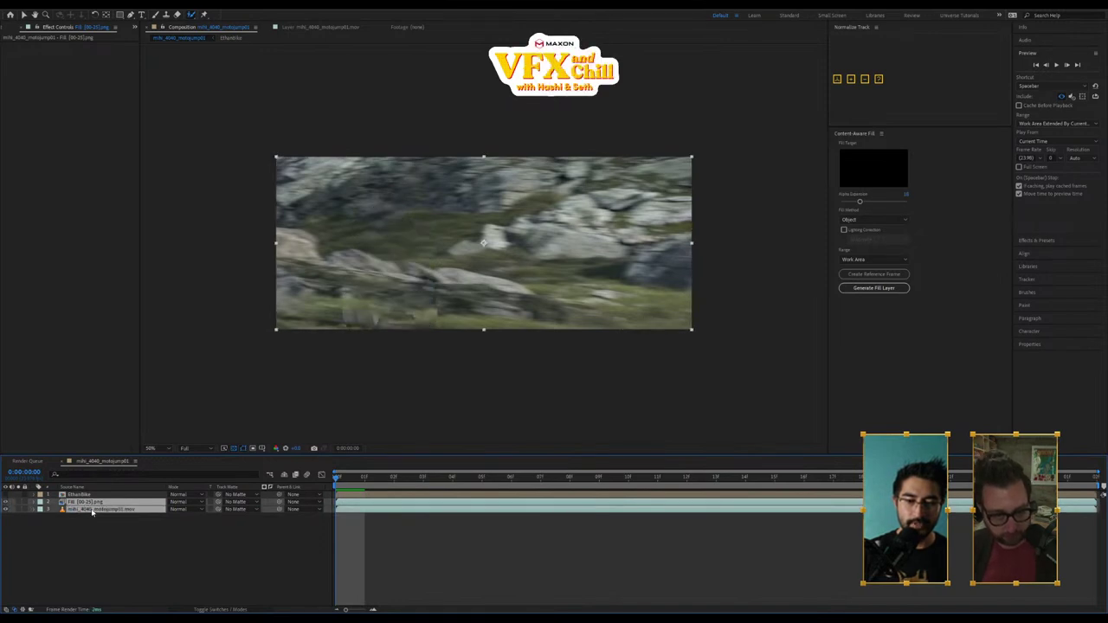
pyautogui.rightClick(537, 219)
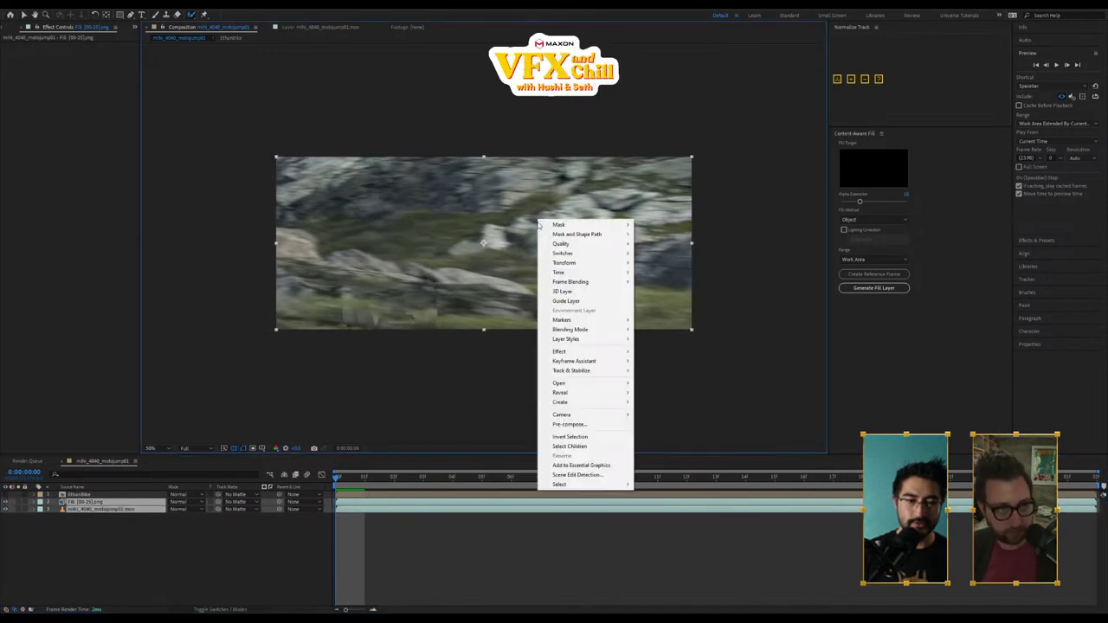
pyautogui.click(599, 424)
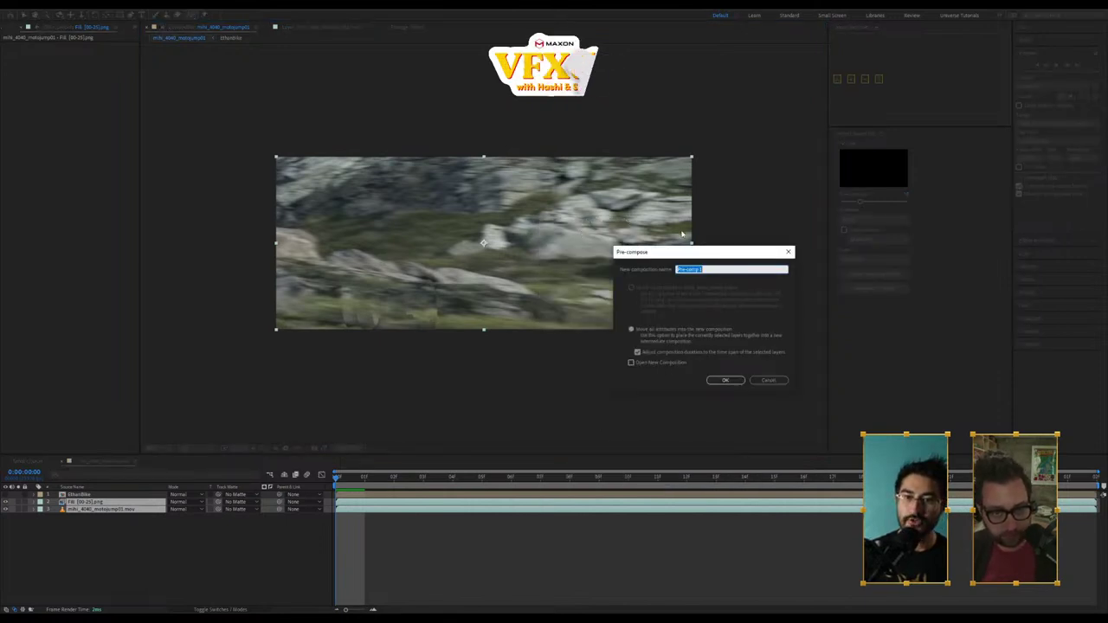
pyautogui.write('404')
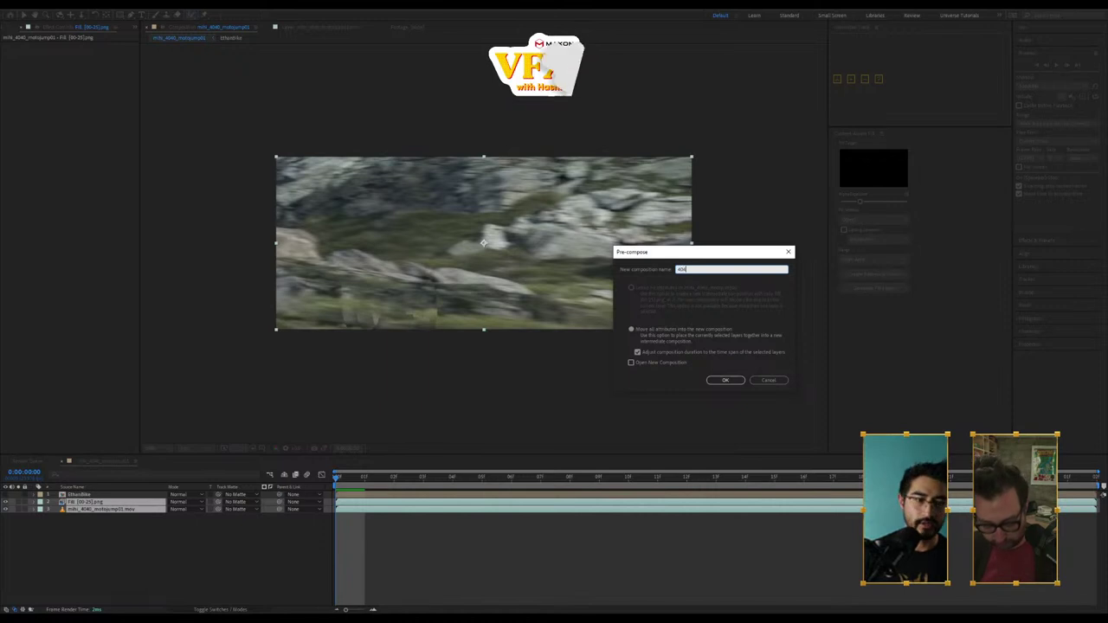
pyautogui.write('0_BG')
pyautogui.press('Return')
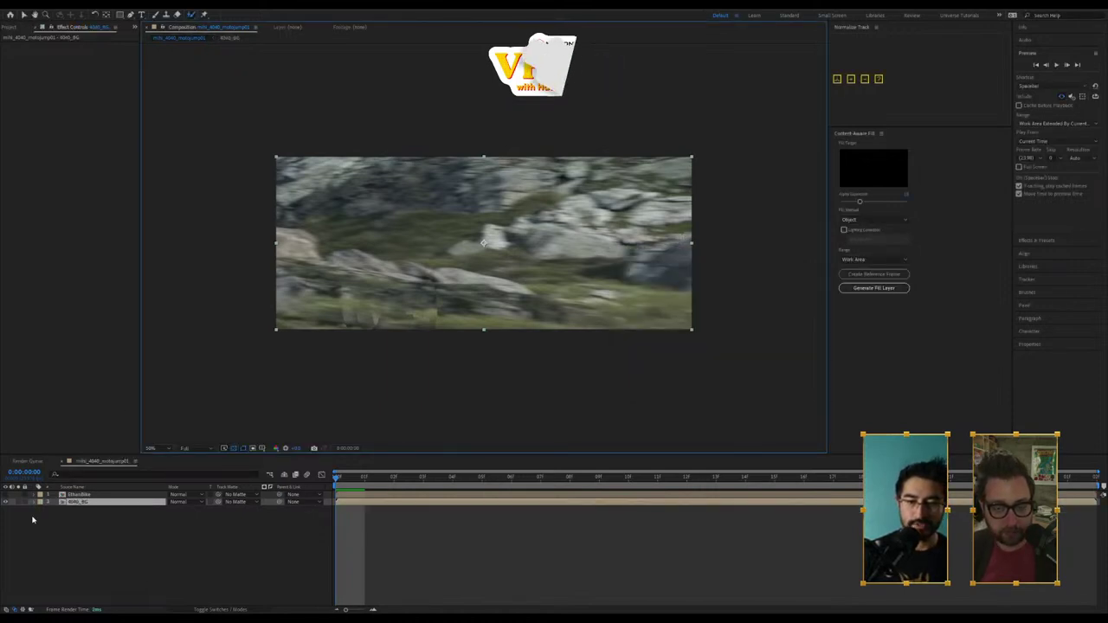
# Step: Make the EthanBike layer visible over 4040_BG, play back the composite and inspect the fill edges around the bike's wheels
pyautogui.click(14, 508)
pyautogui.click(7, 495)
pyautogui.click(443, 284)
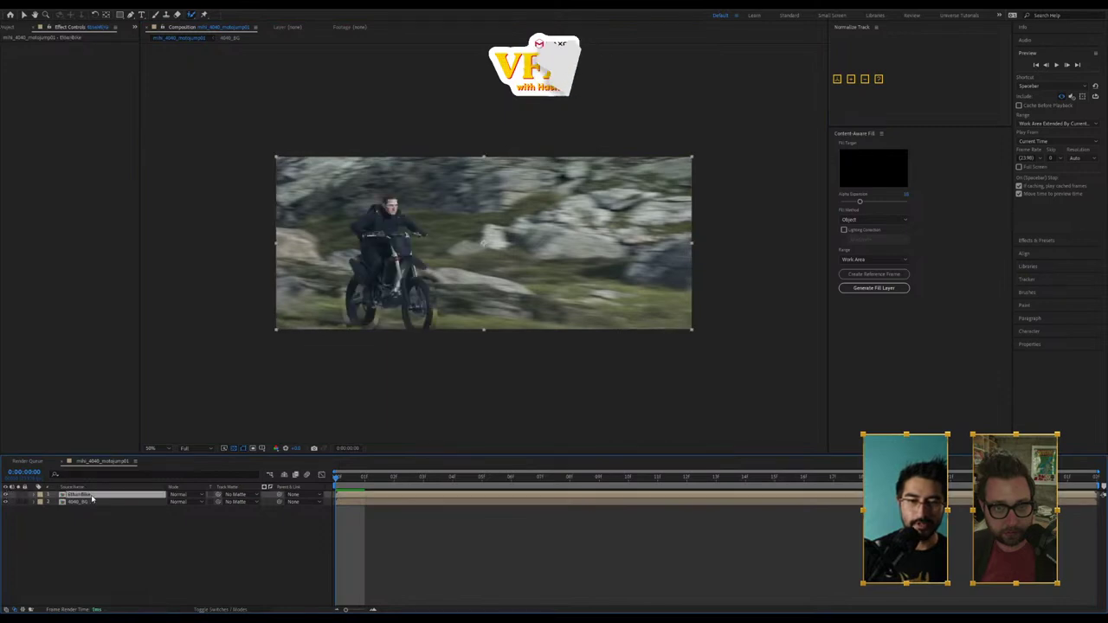
pyautogui.press('space')
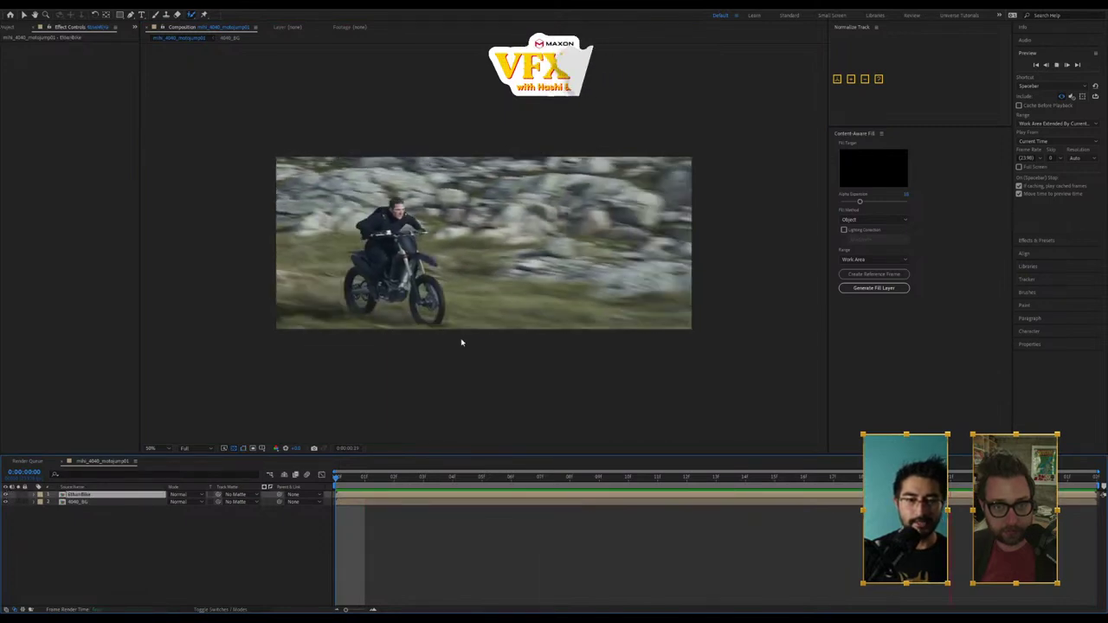
pyautogui.press('space')
pyautogui.scroll(2, 442, 320)
pyautogui.moveTo(443, 321); pyautogui.dragTo(749, 69, button='middle')
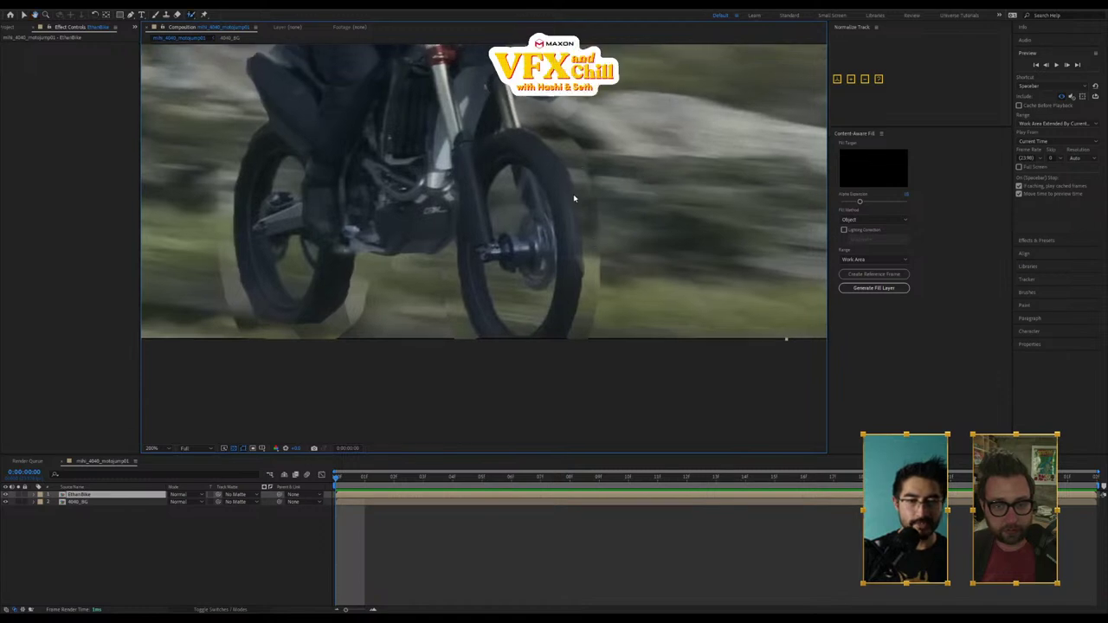
pyautogui.click(362, 476)
pyautogui.press('space')
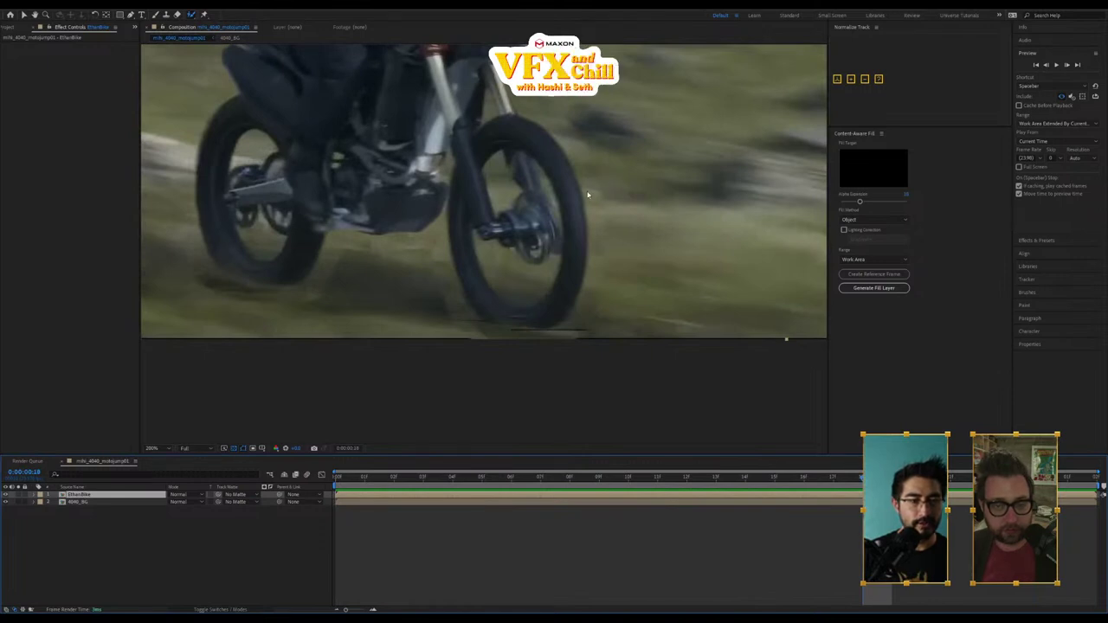
# Step: Open the 4040_BG composition and check the patched area along the lower edge across several frames
pyautogui.doubleClick(83, 503)
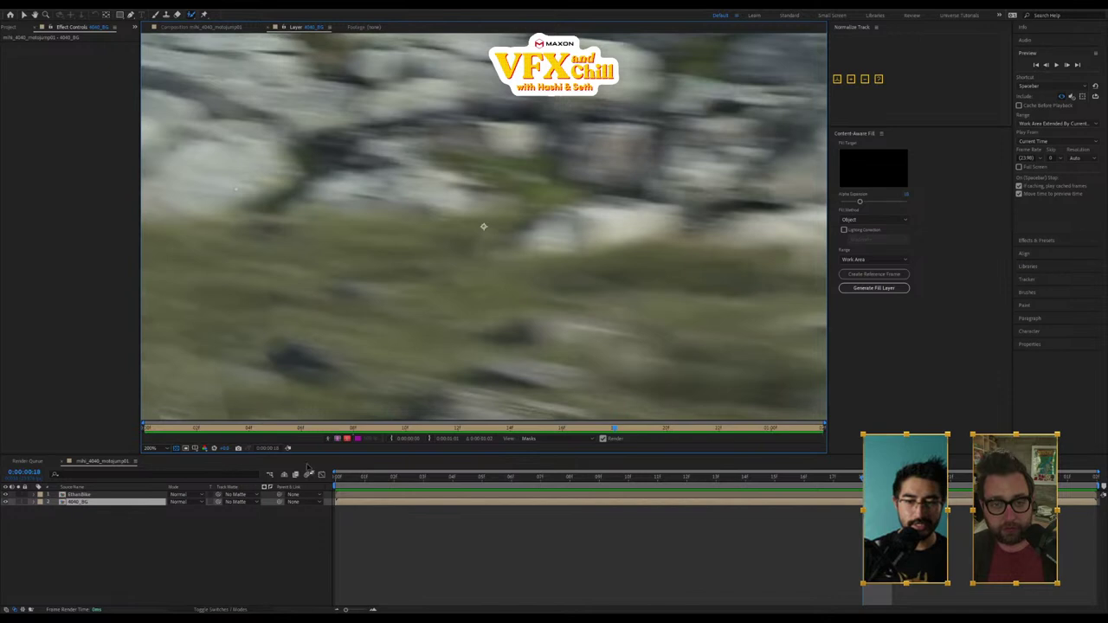
pyautogui.click(87, 494)
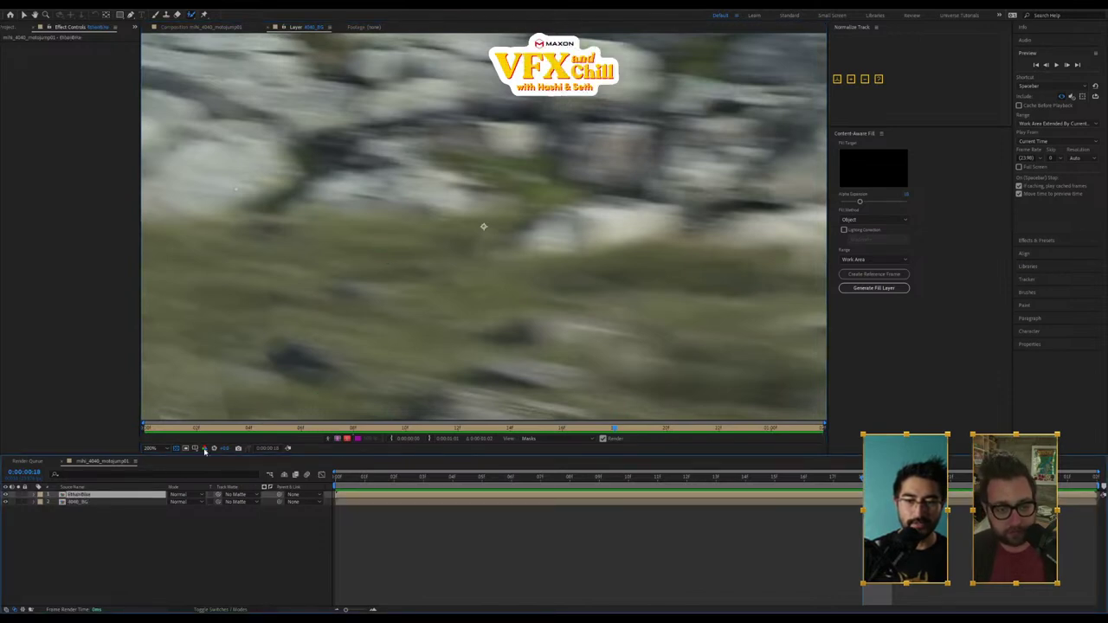
pyautogui.click(84, 503)
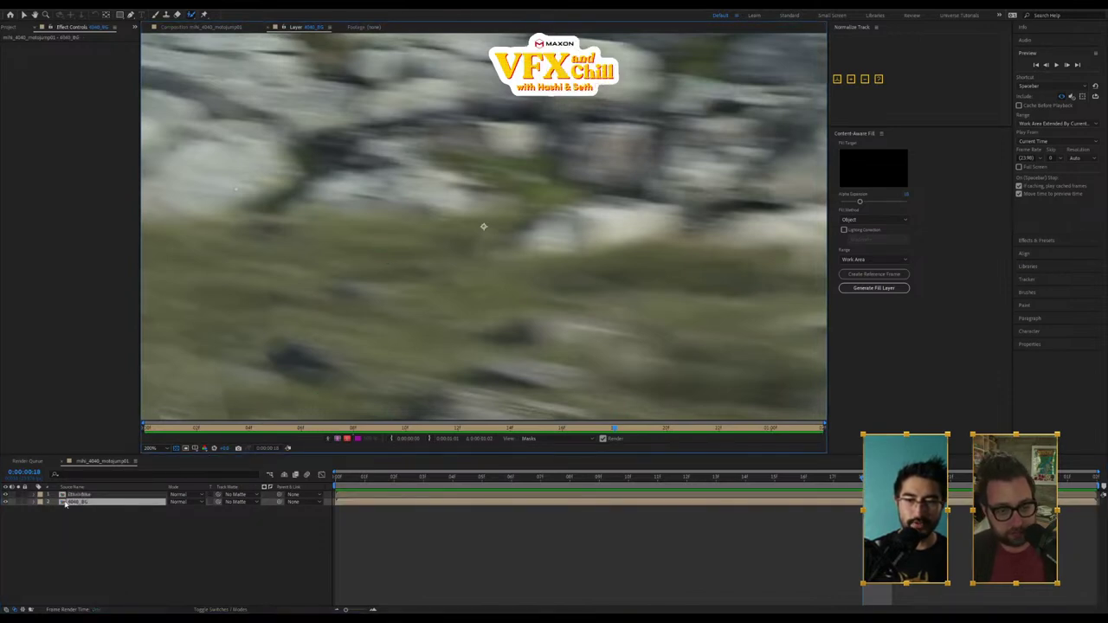
pyautogui.rightClick(65, 504)
pyautogui.click(12, 27)
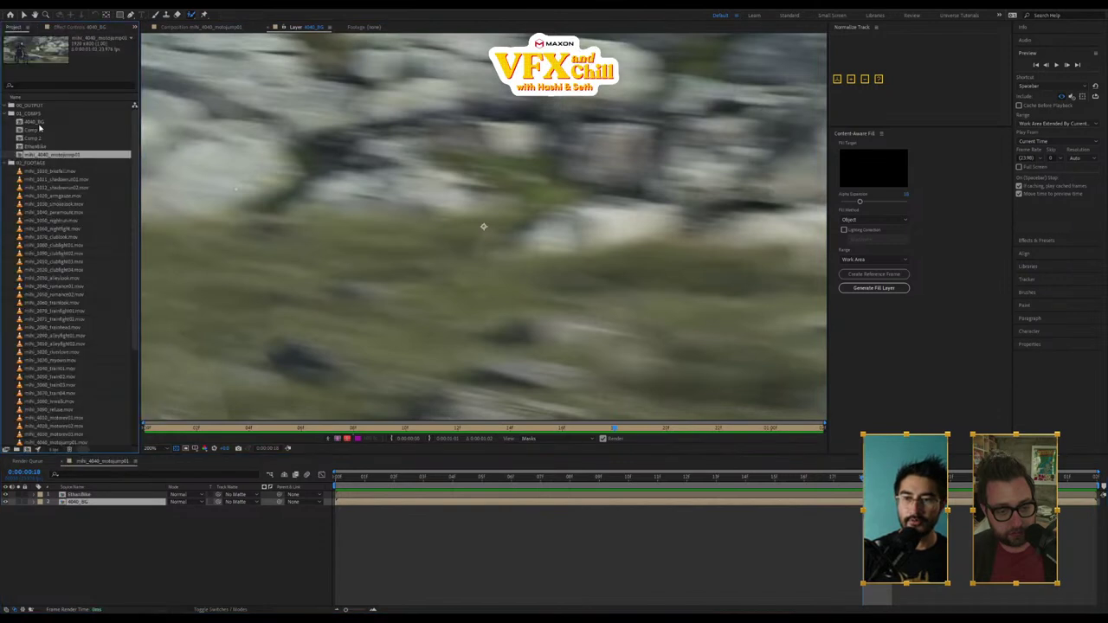
pyautogui.doubleClick(33, 121)
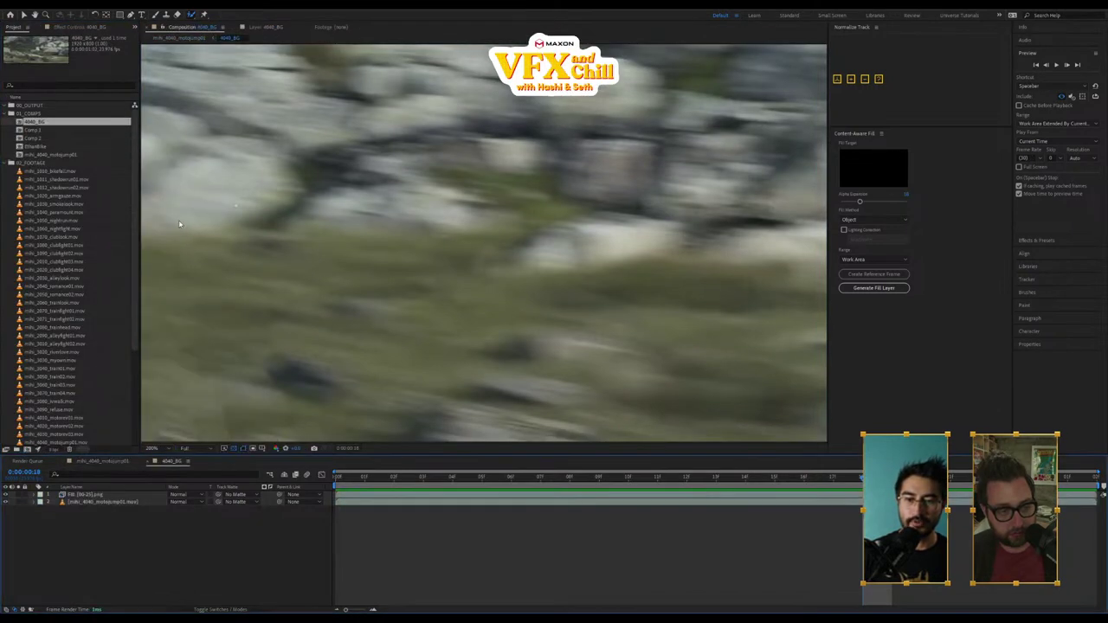
pyautogui.click(451, 477)
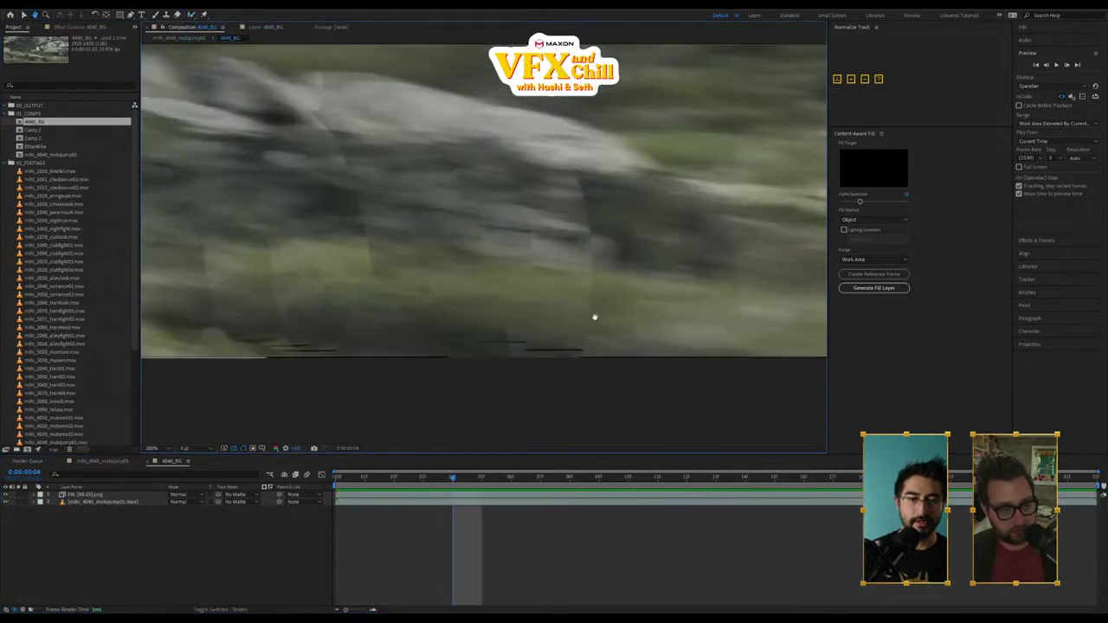
pyautogui.moveTo(459, 479); pyautogui.dragTo(514, 487)
# Step: Apply the Matte Choker effect to the Fill layer in 4040_BG
pyautogui.click(80, 27)
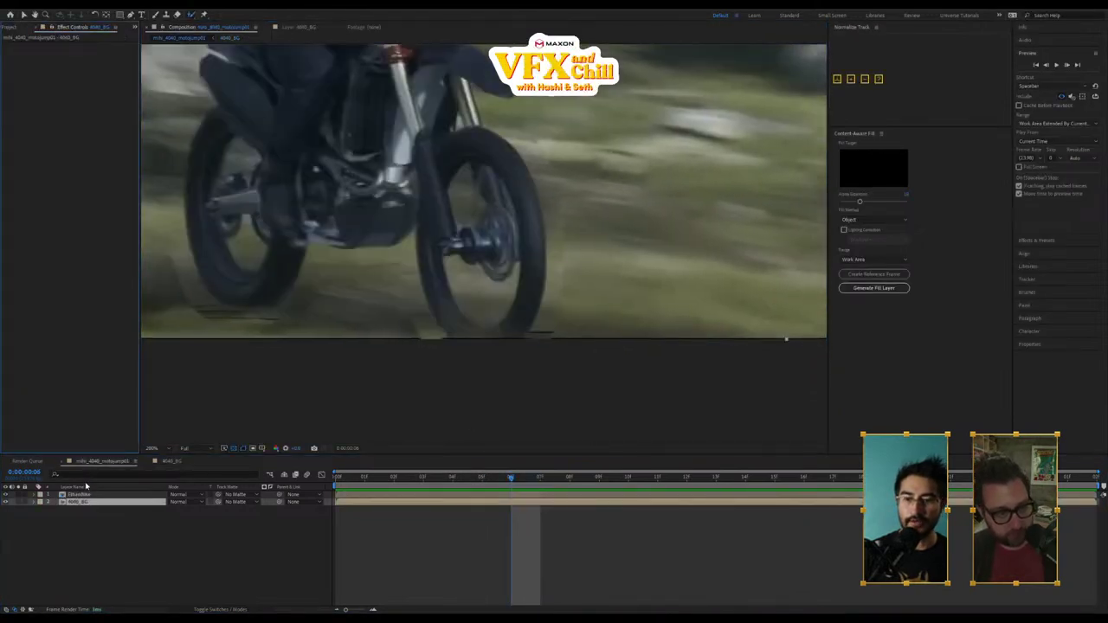
pyautogui.click(177, 462)
pyautogui.click(93, 494)
pyautogui.hotkey('ctrl', 'space')
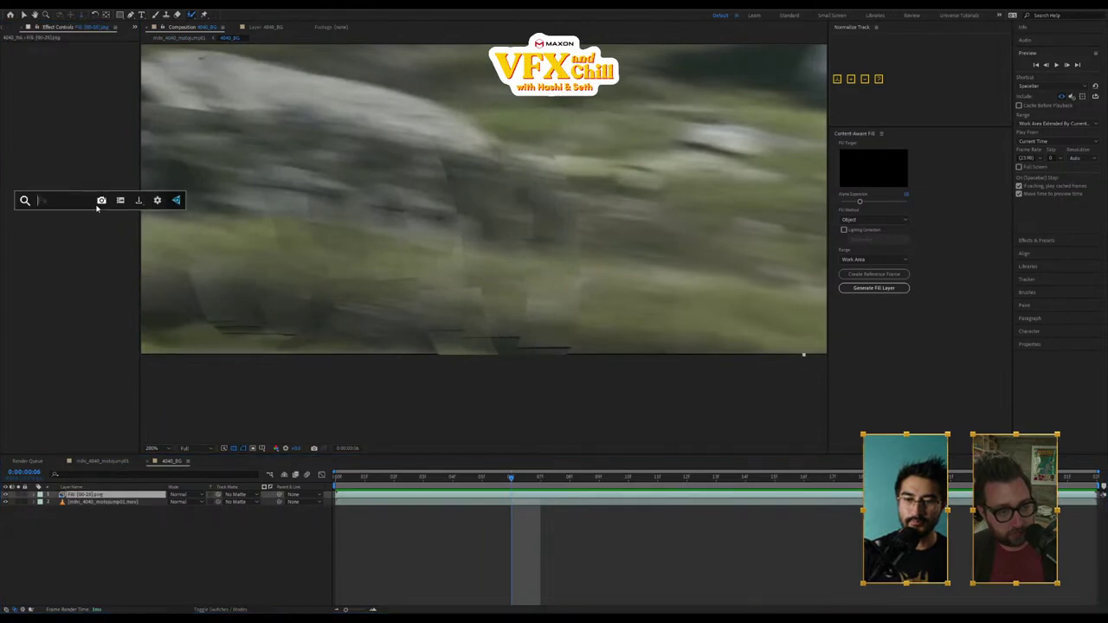
pyautogui.write('matte')
pyautogui.press('Return')
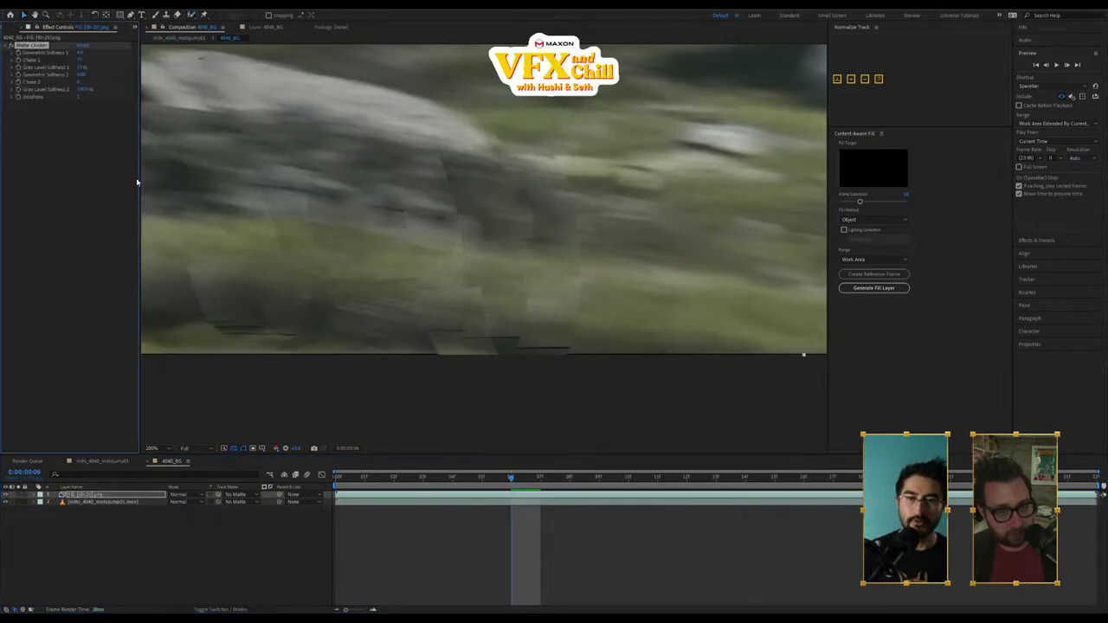
# Step: Raise the Matte Choker's Geometric Softness 1 and Gray Level Softness 1, set Choke 1 to 127, and compare with the effect off
pyautogui.moveTo(81, 68); pyautogui.dragTo(101, 53)
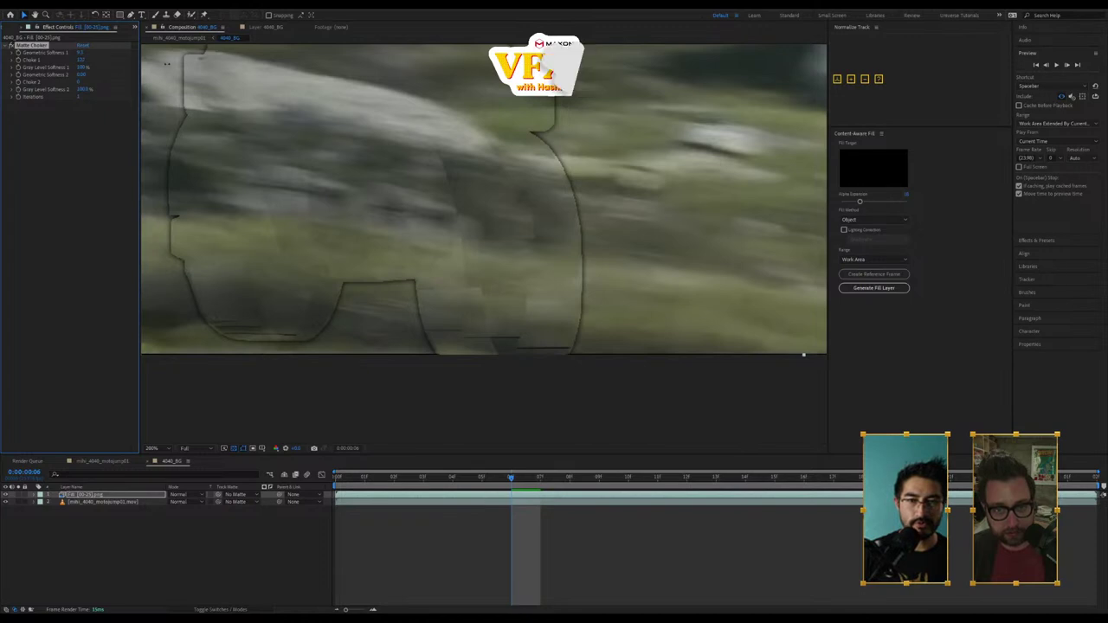
pyautogui.moveTo(84, 68); pyautogui.dragTo(65, 74)
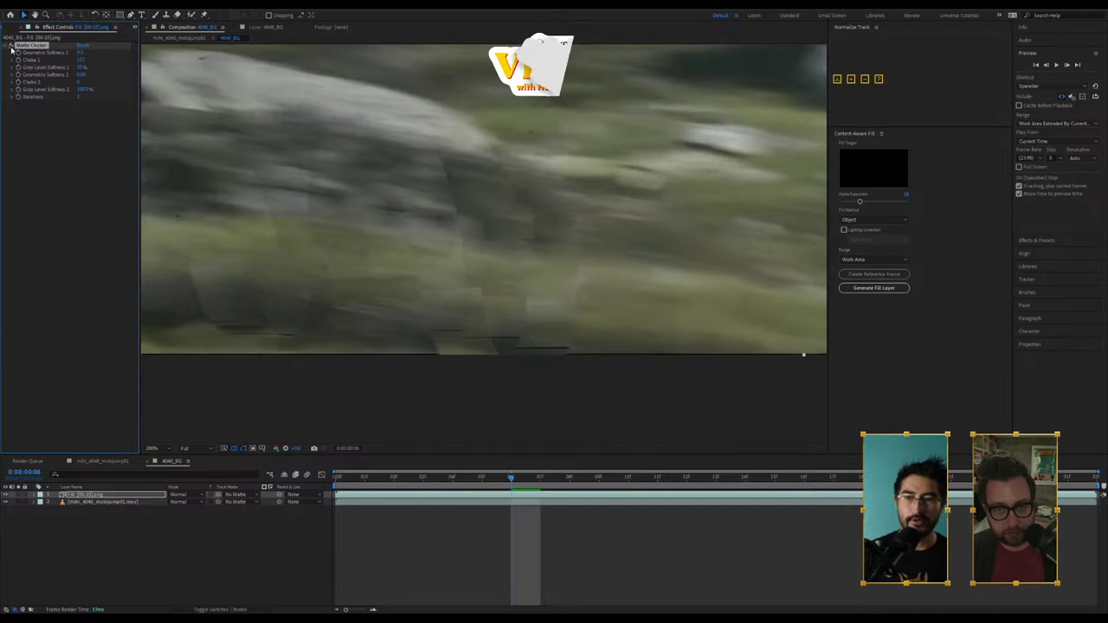
pyautogui.scroll(2, 532, 198)
pyautogui.click(638, 473)
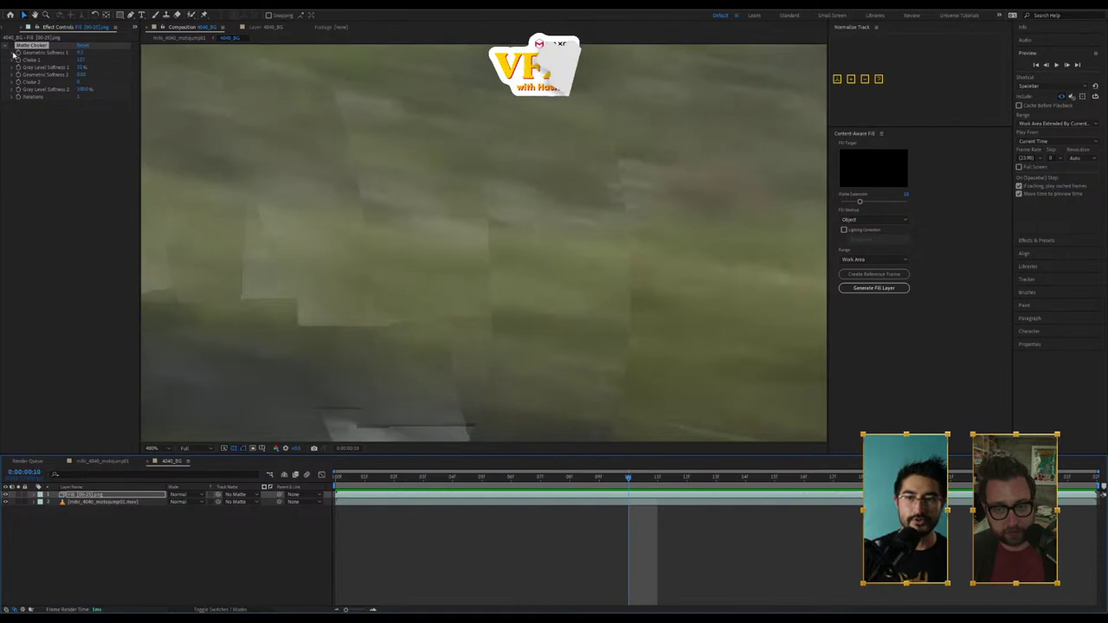
pyautogui.click(12, 47)
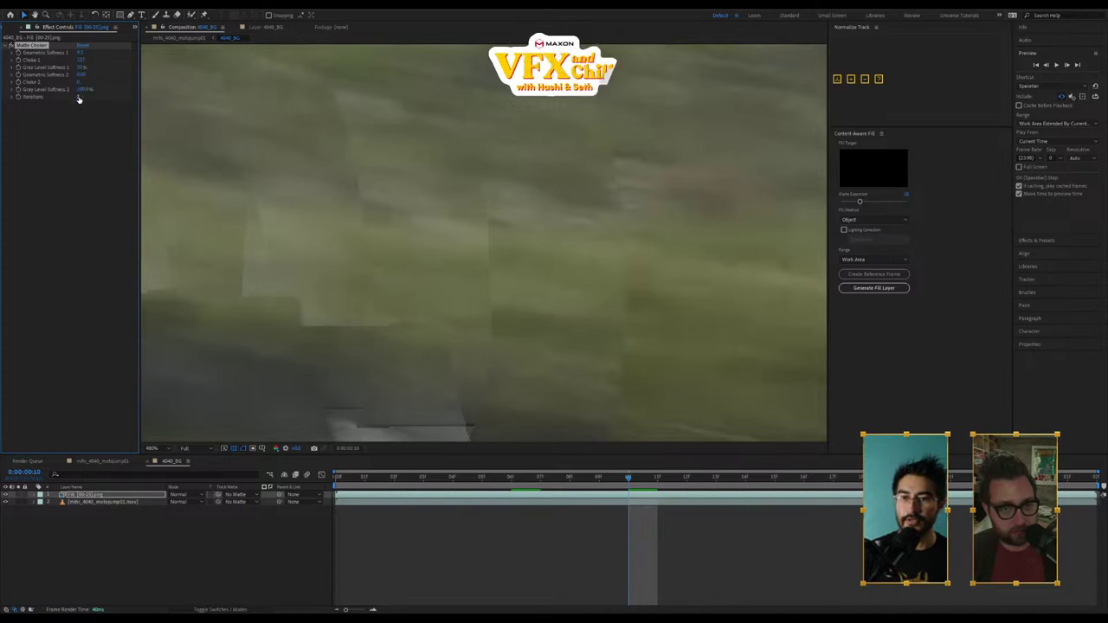
pyautogui.press('Return')
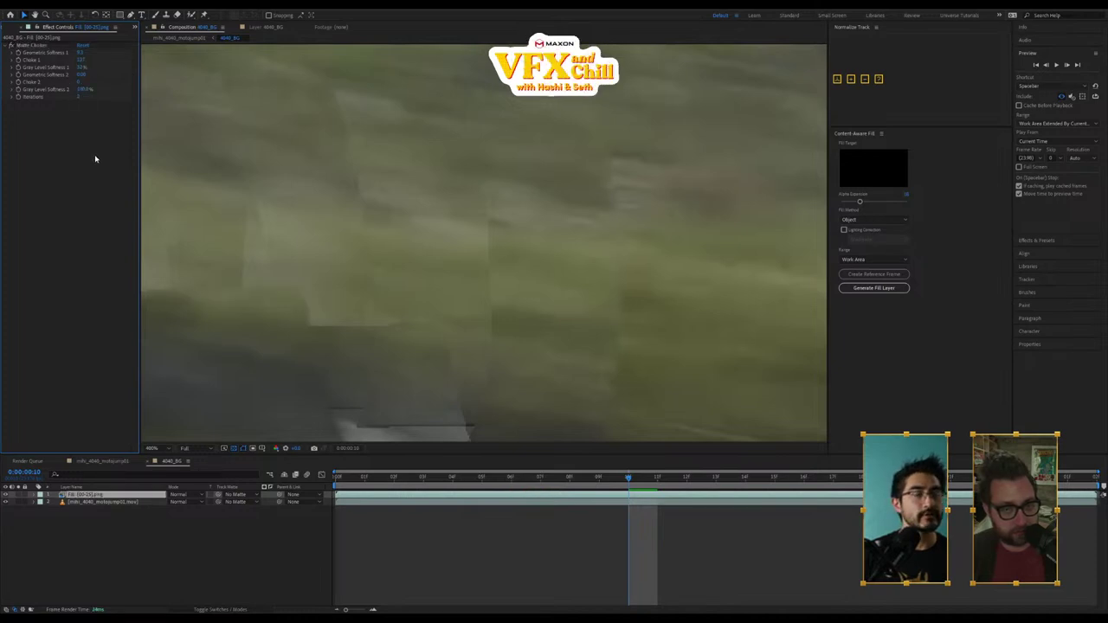
pyautogui.moveTo(80, 68); pyautogui.dragTo(94, 68)
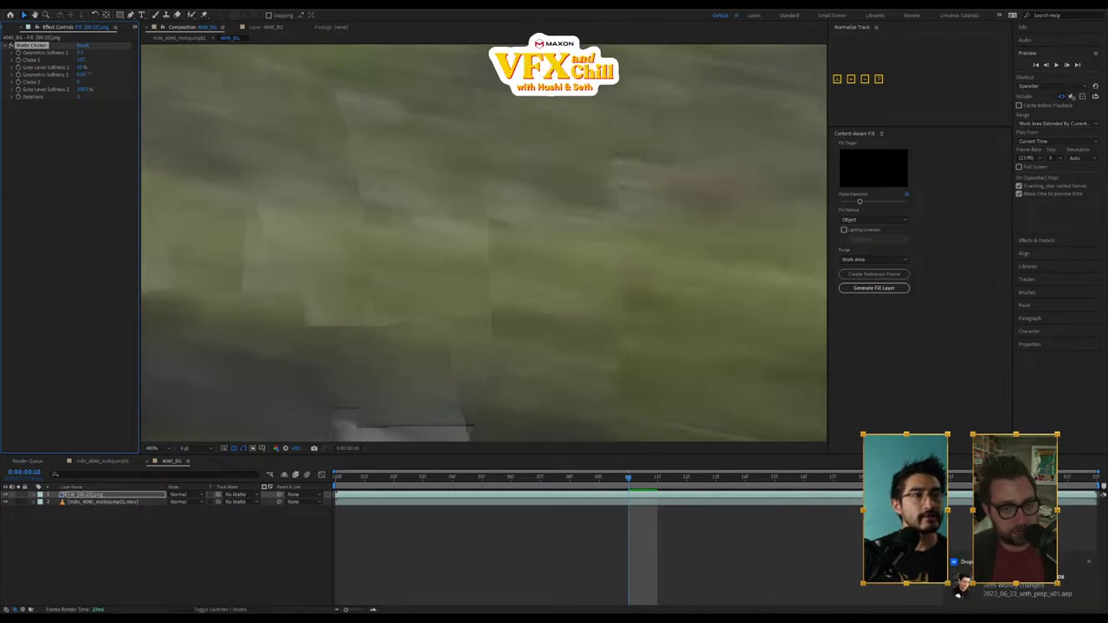
# Step: Play back 4040_BG and the main motojump composition to review the softened fill behind the rider
pyautogui.scroll(-1, 664, 193)
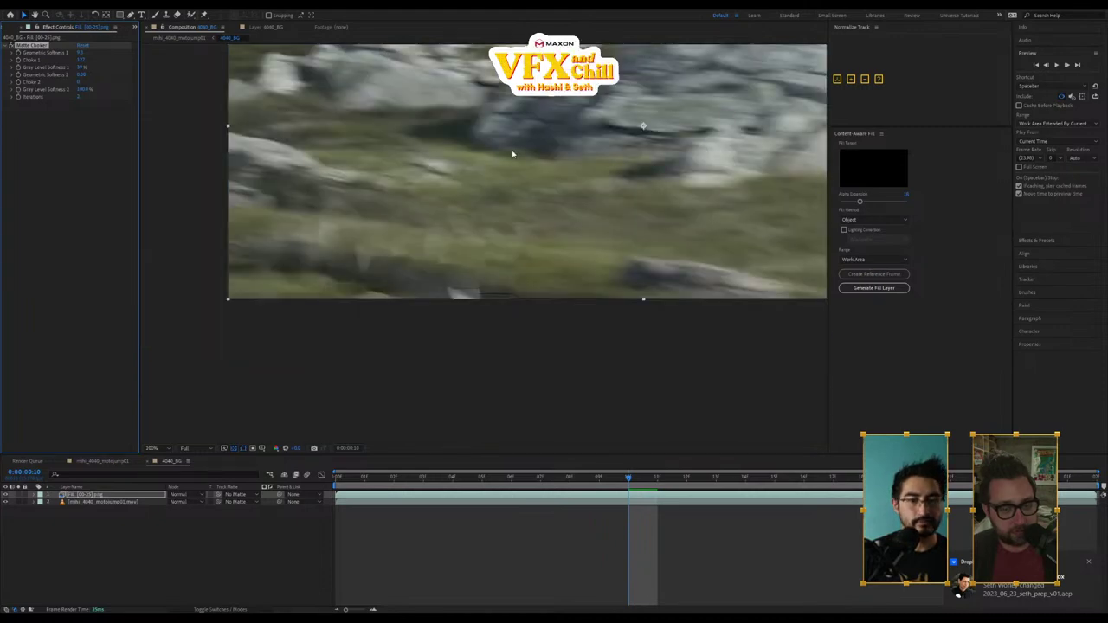
pyautogui.press('space')
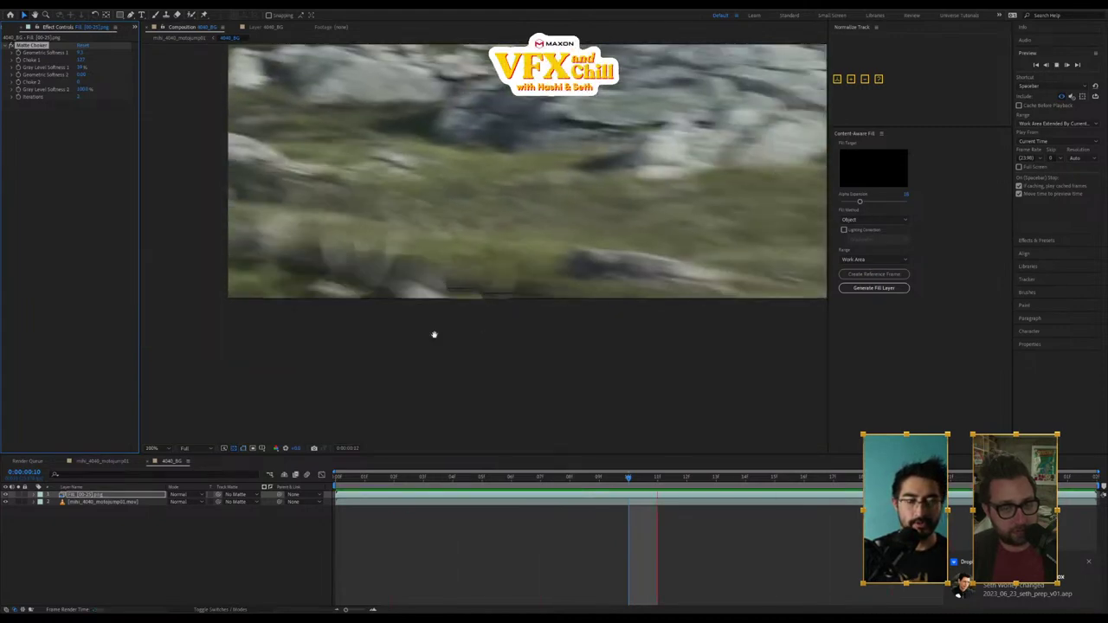
pyautogui.click(99, 462)
pyautogui.scroll(-4, 462, 213)
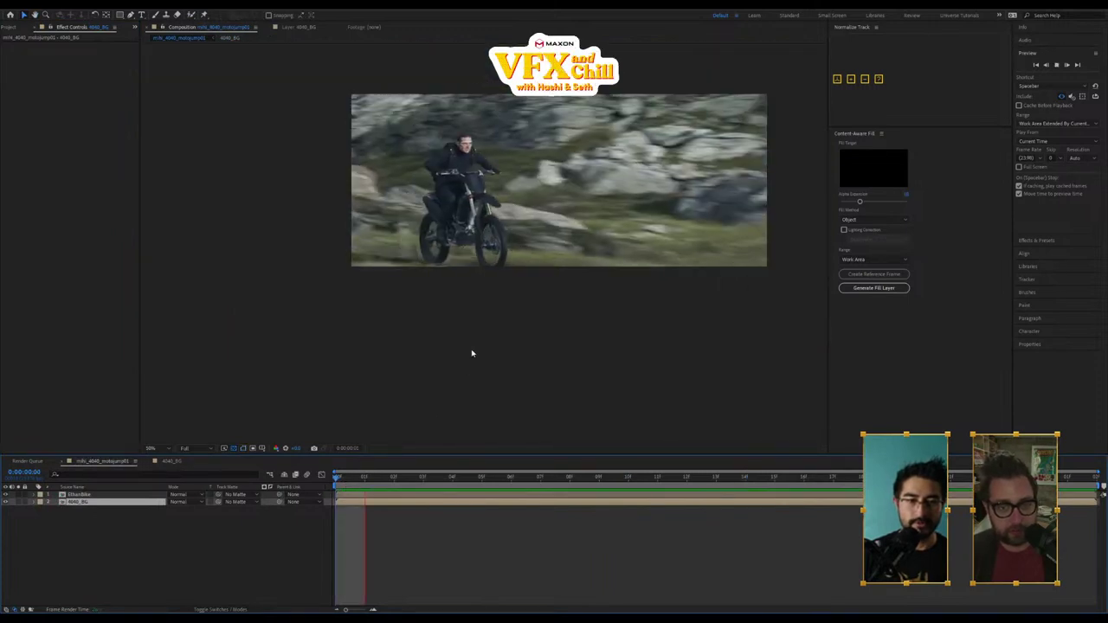
# Step: Check the fill behind the motorcycle close up in the main motojump composition on the early frames
pyautogui.scroll(1, 500, 247)
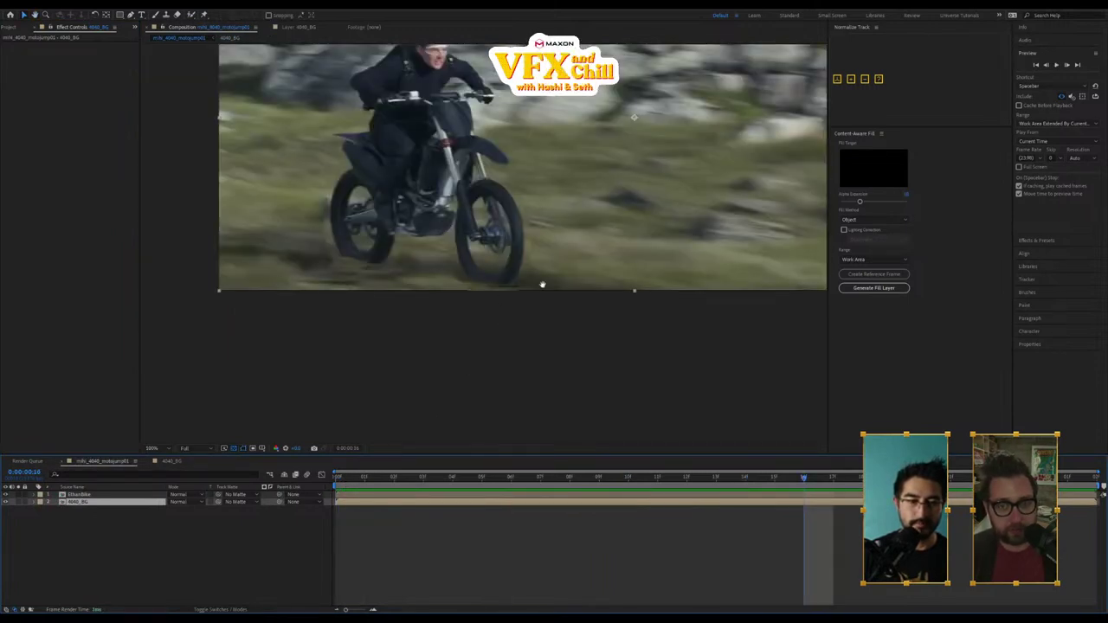
pyautogui.moveTo(542, 283); pyautogui.dragTo(553, 273, button='middle')
pyautogui.click(350, 480)
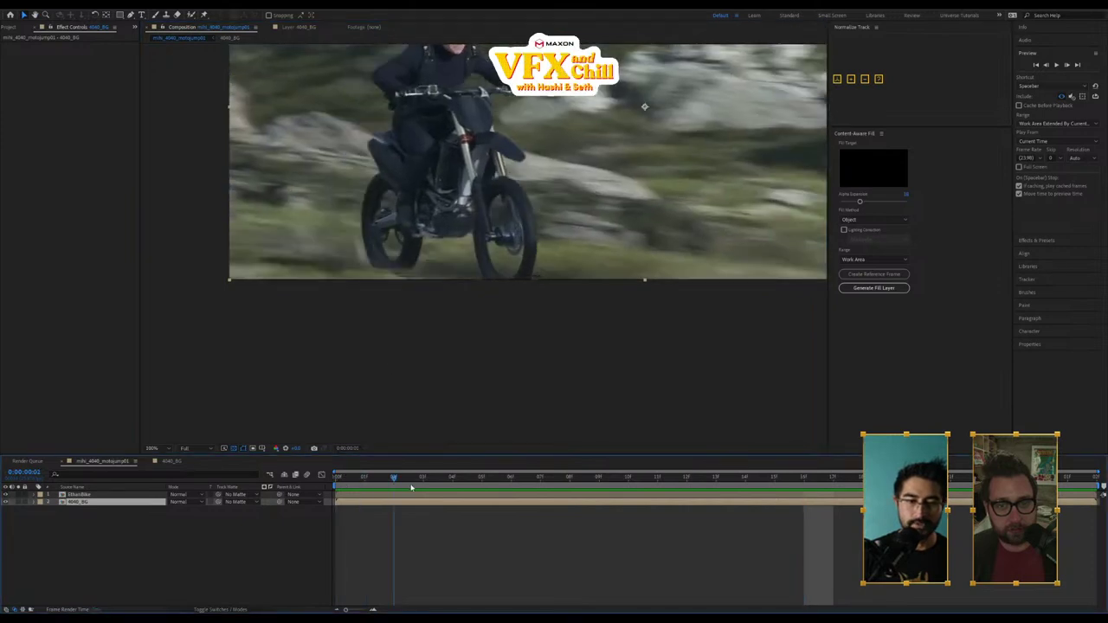
# Step: Raise the Matte Choker's Gray Level Softness 1 and Iterations on the Fill layer in 4040_BG
pyautogui.click(173, 463)
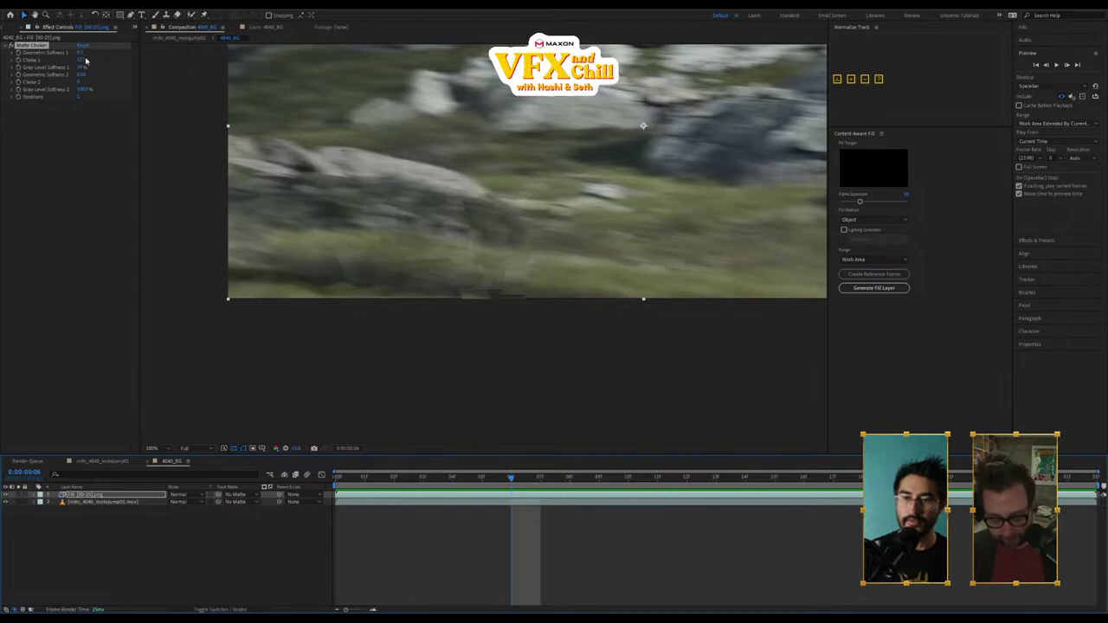
pyautogui.click(84, 101)
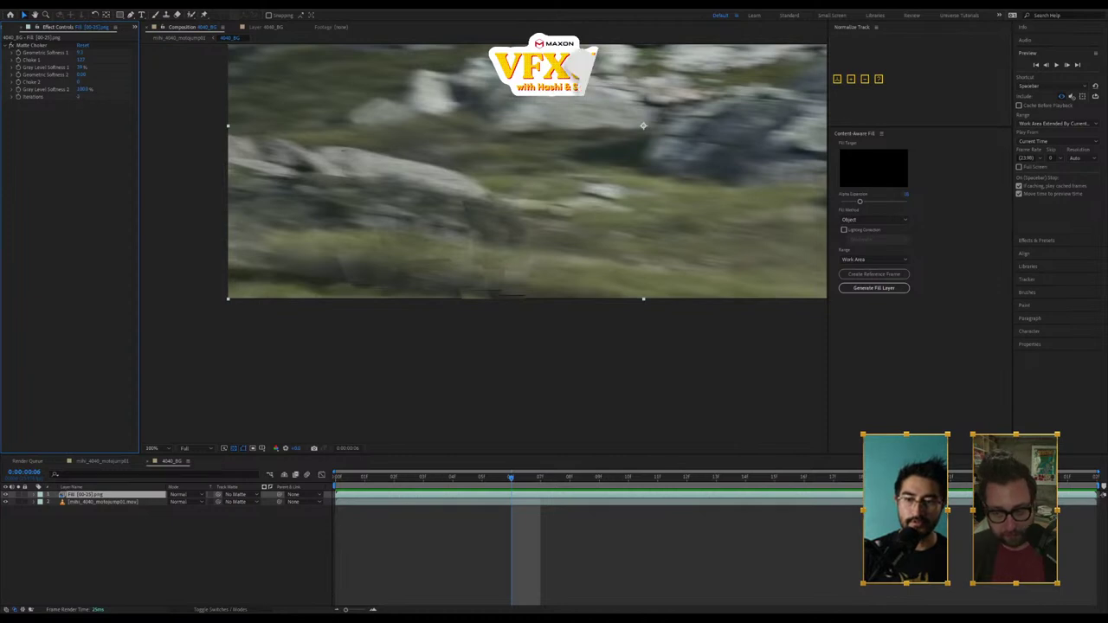
pyautogui.moveTo(79, 98); pyautogui.dragTo(78, 97)
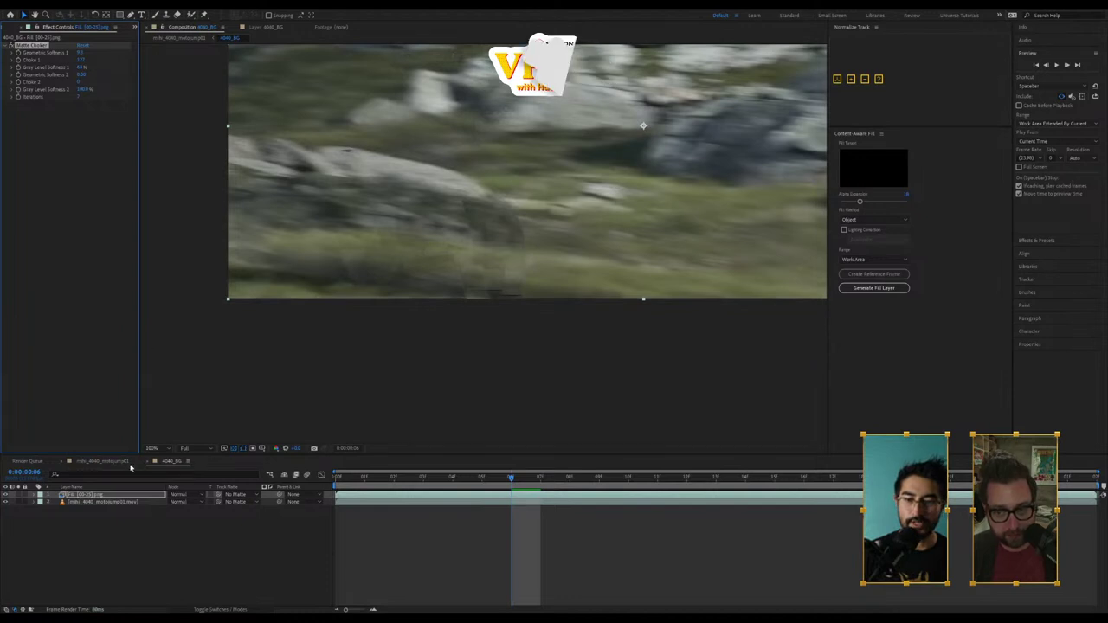
# Step: Play back the main motojump composition in full and close up on the rider to review the adjusted fill
pyautogui.click(101, 474)
pyautogui.click(102, 462)
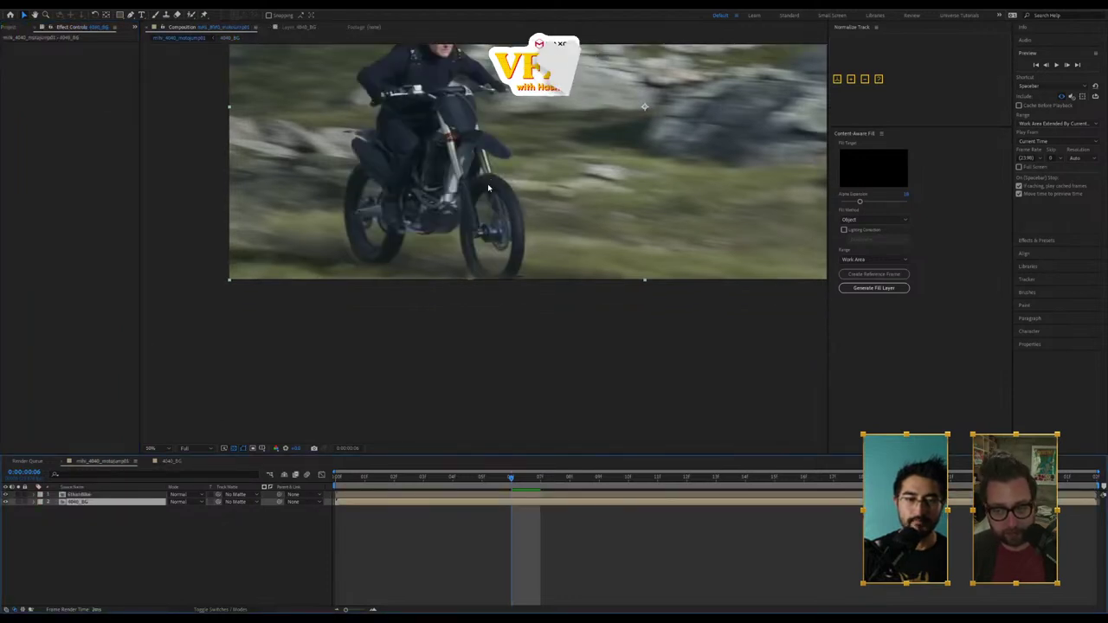
pyautogui.scroll(-2, 473, 274)
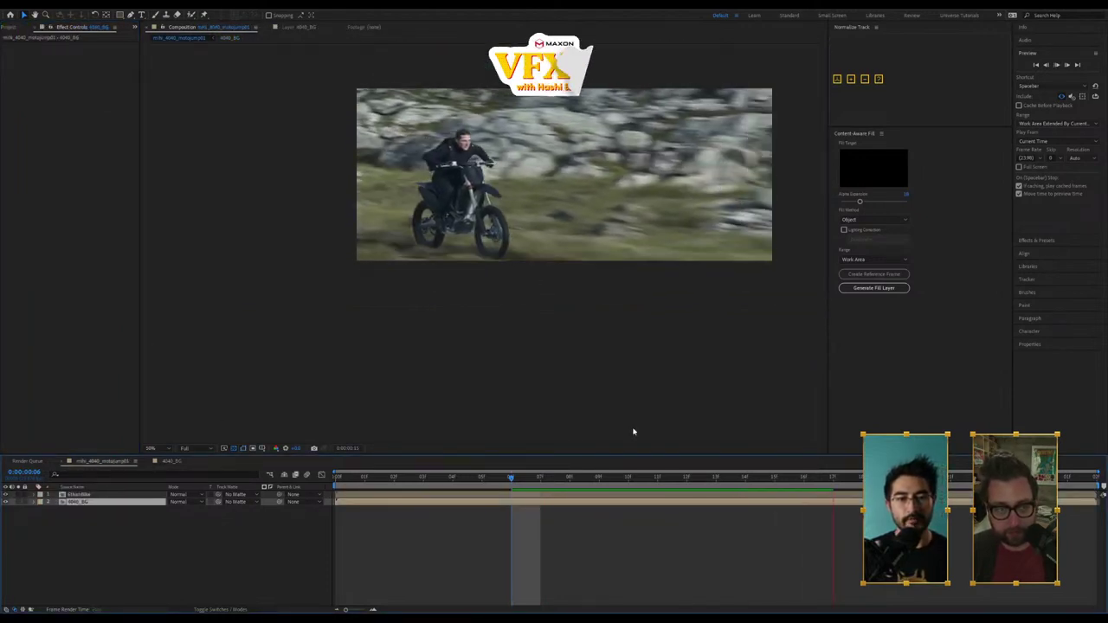
pyautogui.click(449, 104)
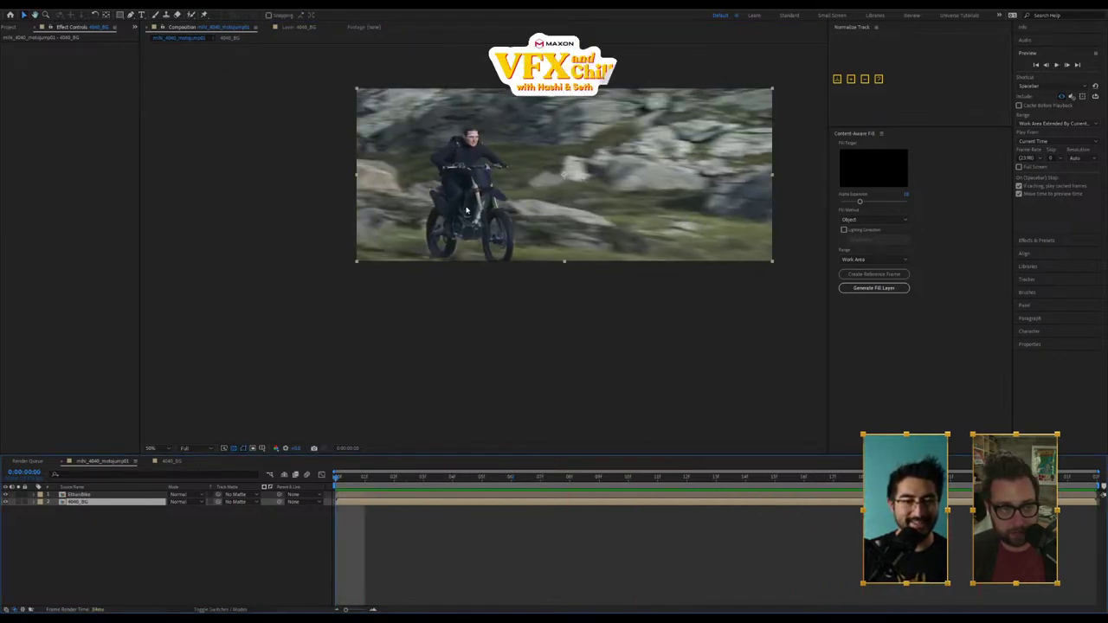
pyautogui.scroll(2, 467, 264)
pyautogui.moveTo(467, 264); pyautogui.dragTo(431, 269, button='middle')
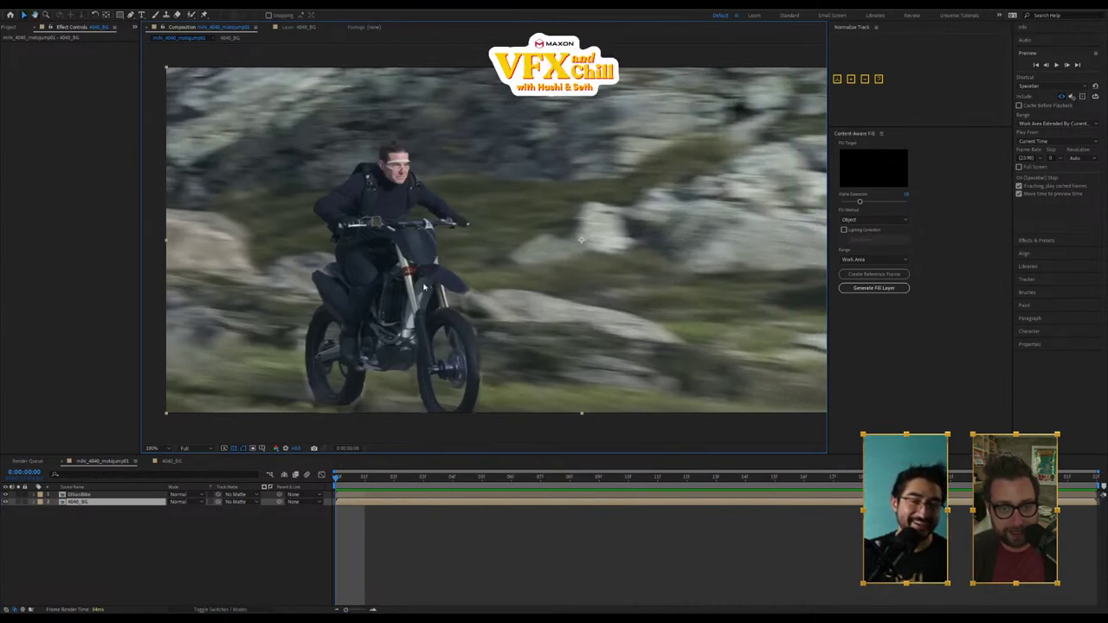
pyautogui.press('space')
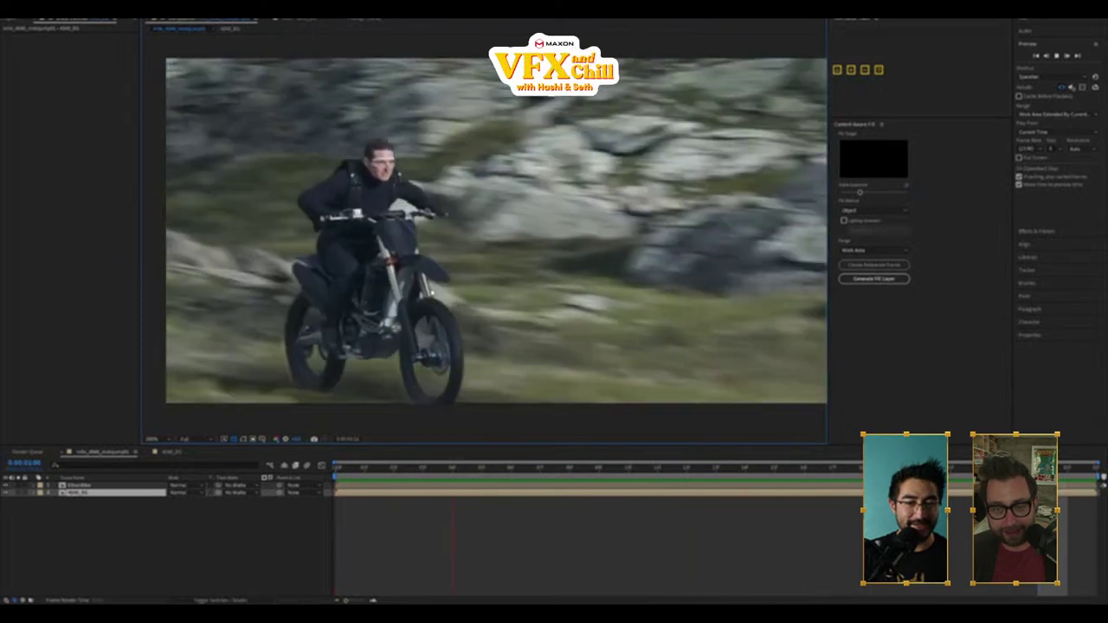
pyautogui.press('space')
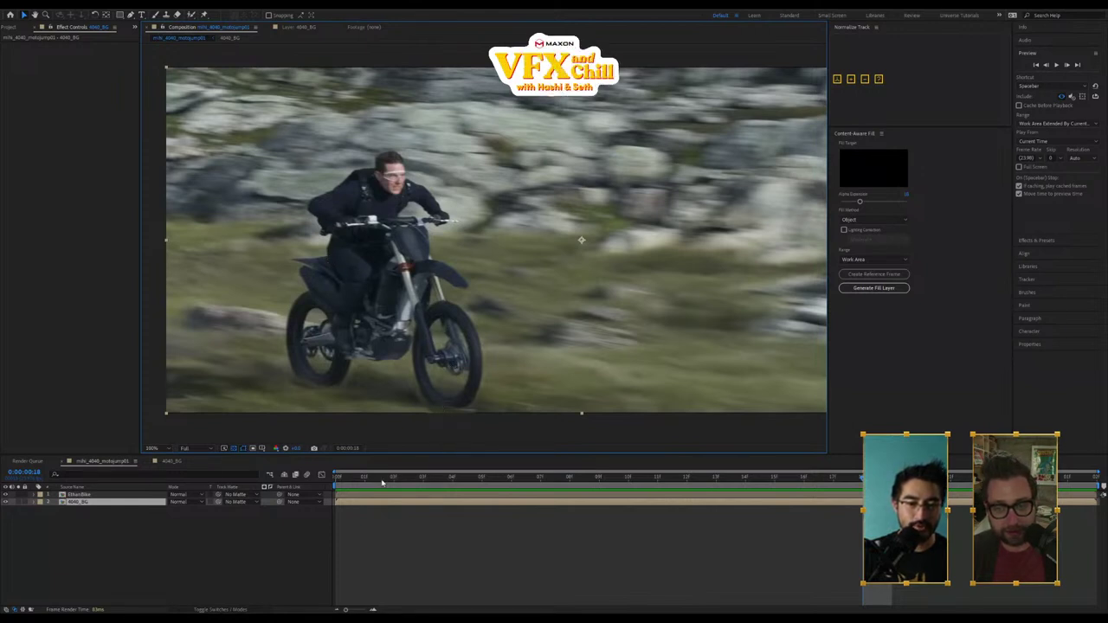
pyautogui.moveTo(368, 479); pyautogui.dragTo(318, 495)
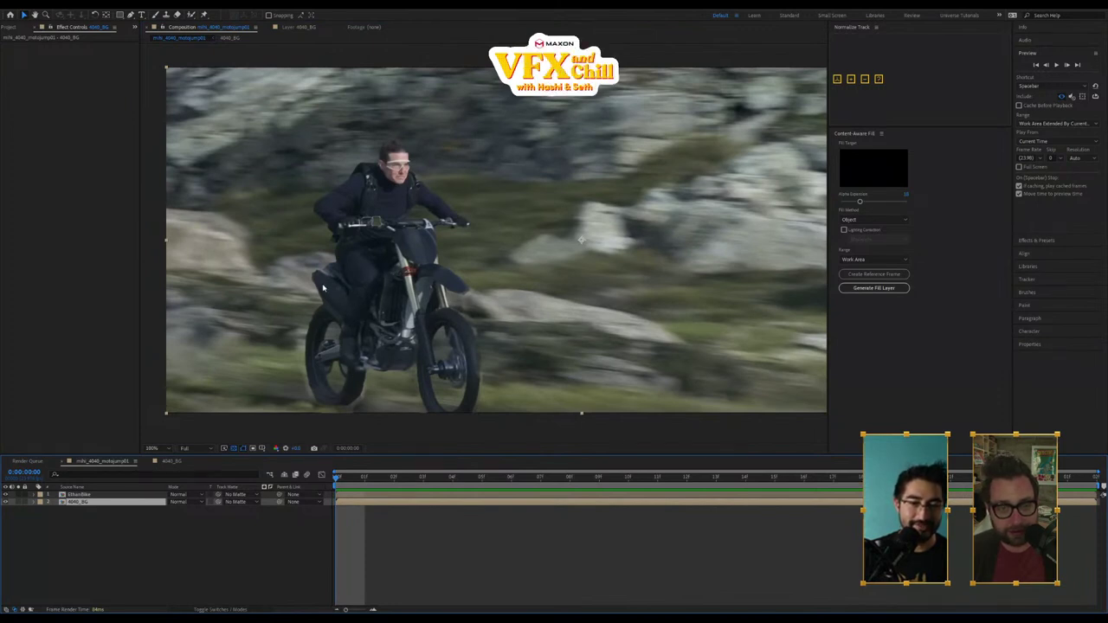
# Step: Apply the Spot Clone Tracker effect to the EthanBike layer on a frame near the end of the shot
pyautogui.click(82, 494)
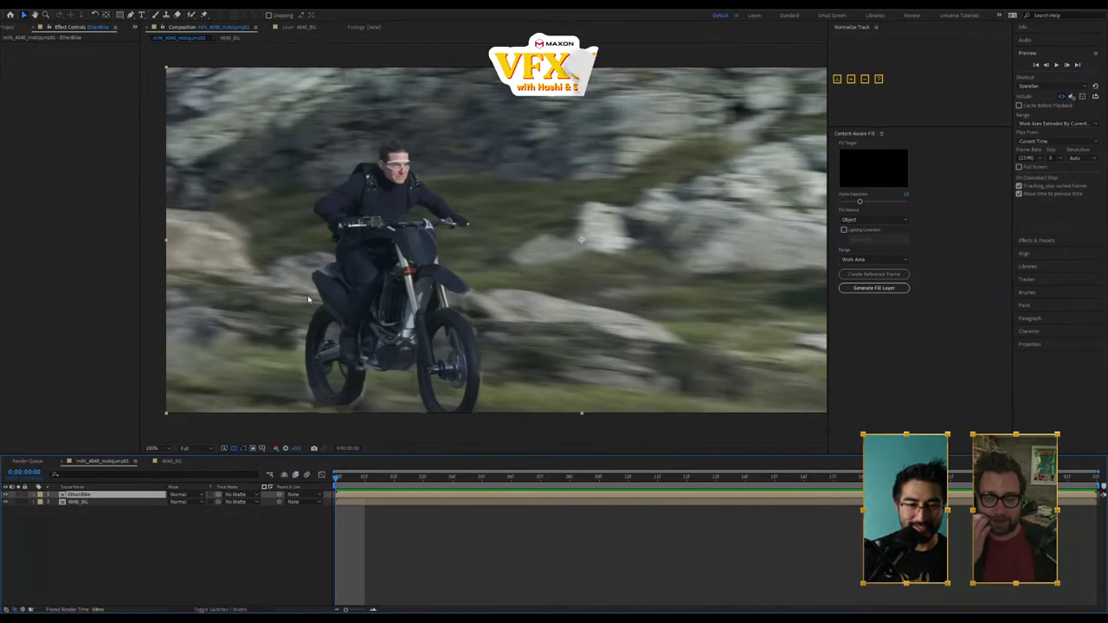
pyautogui.press('space')
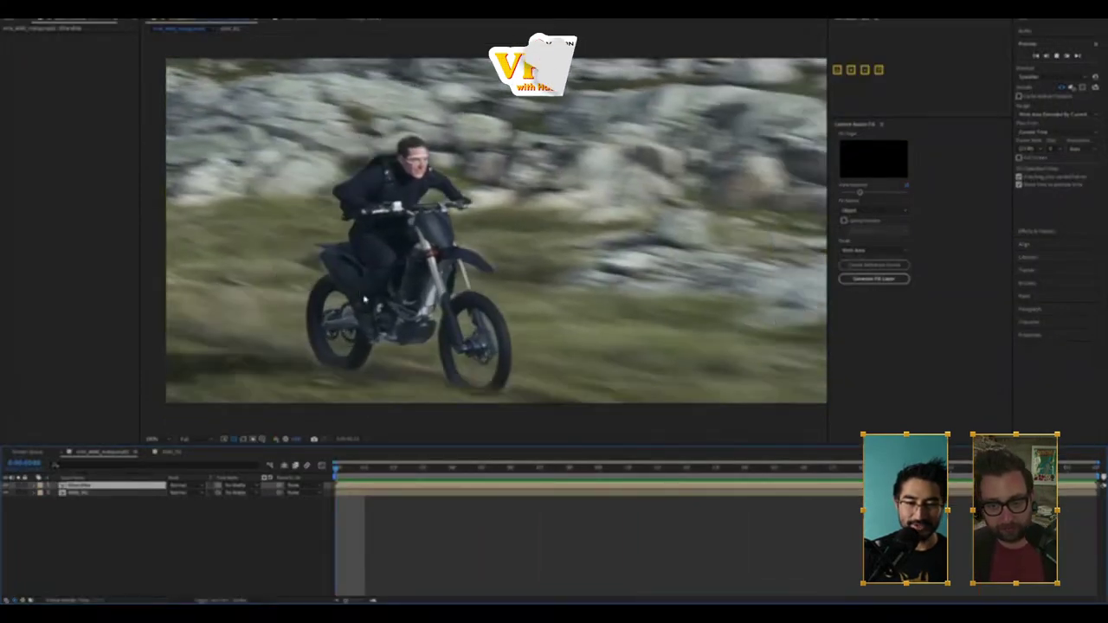
pyautogui.press('space')
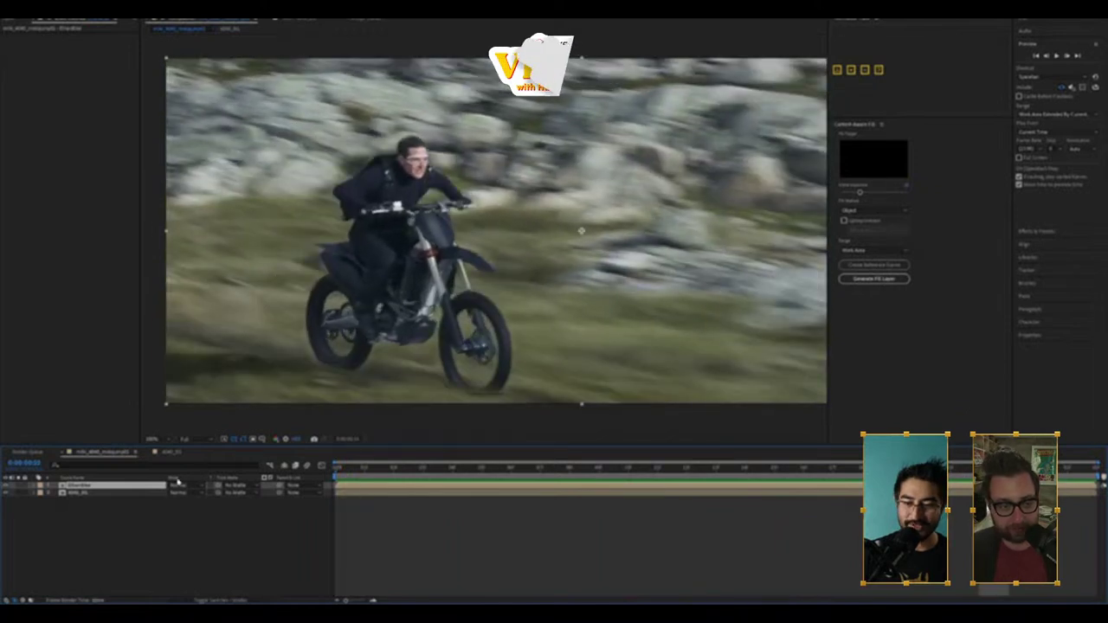
pyautogui.scroll(1, 329, 324)
pyautogui.moveTo(329, 324); pyautogui.dragTo(490, 174, button='middle')
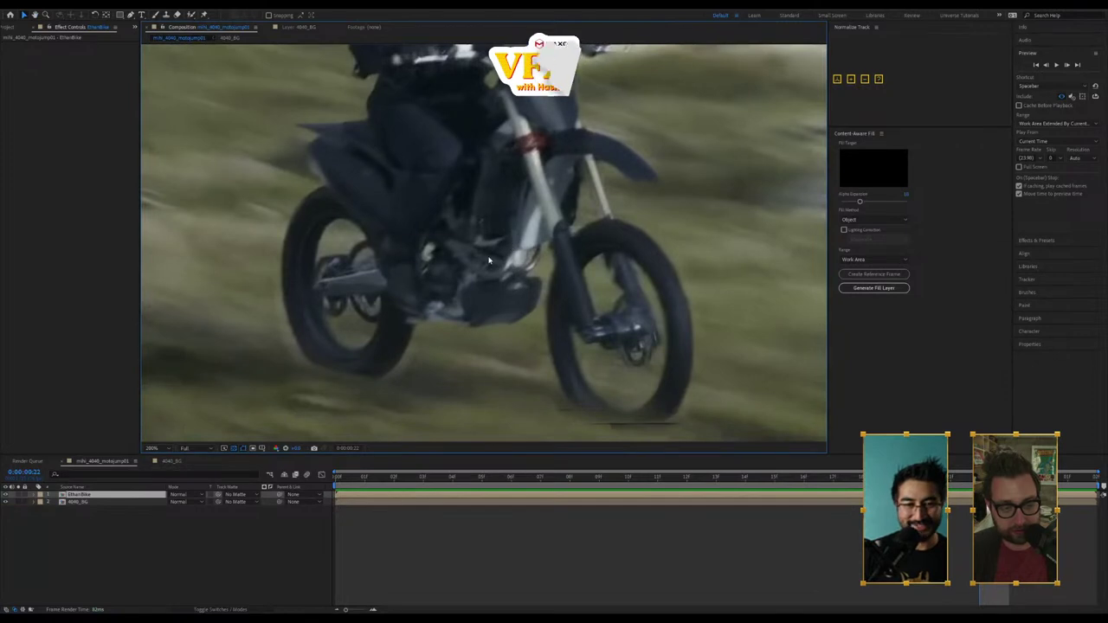
pyautogui.hotkey('ctrl', 'space')
pyautogui.write('spot')
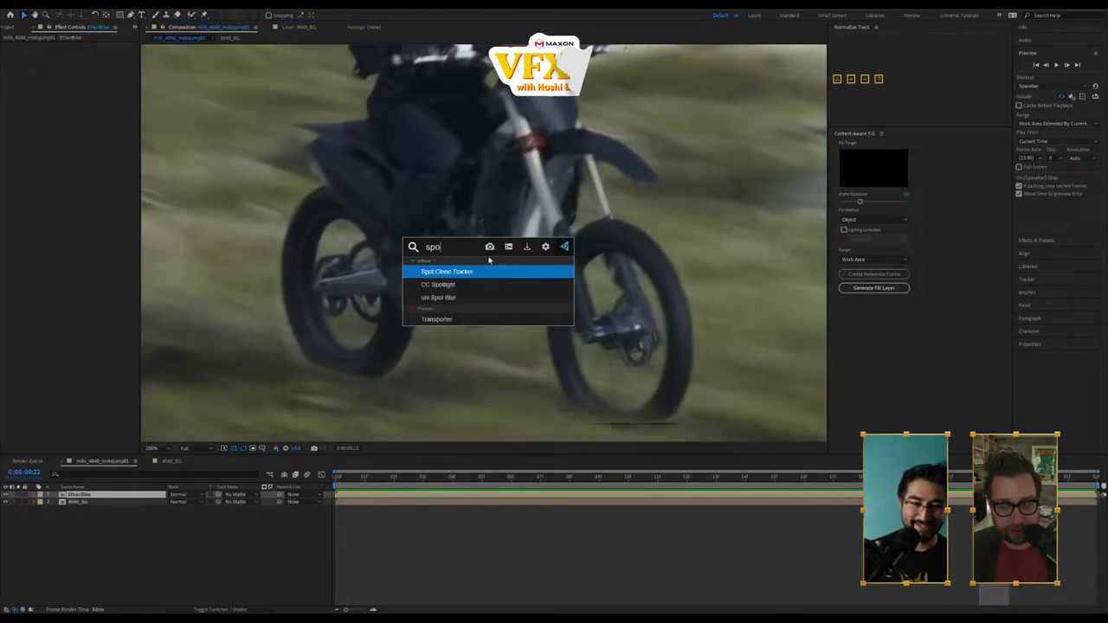
pyautogui.press('Return')
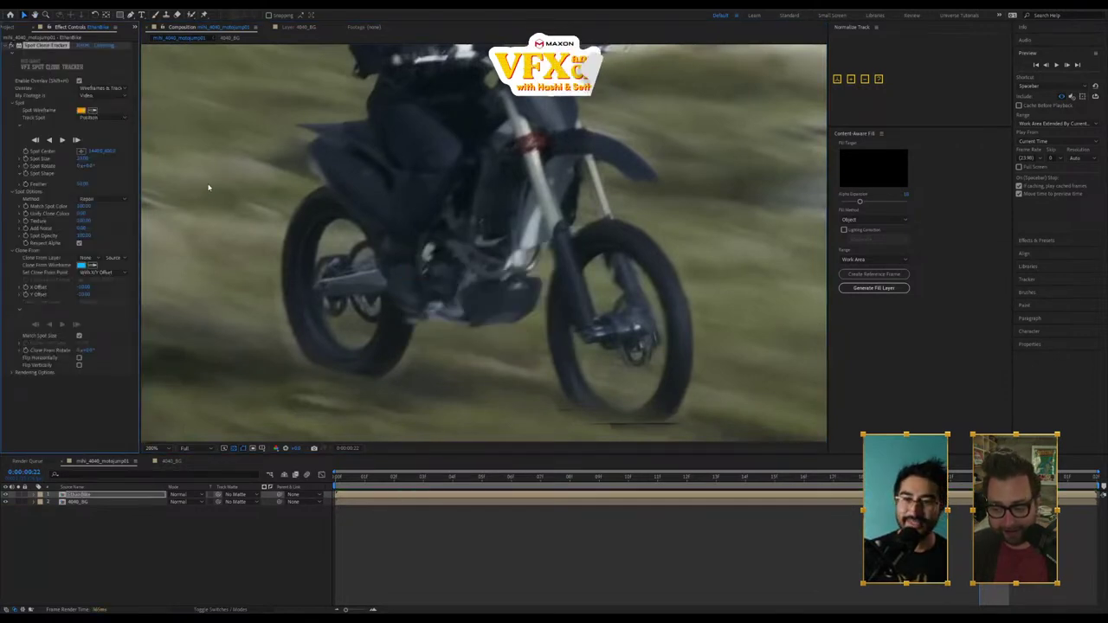
# Step: Move the Spot Clone Tracker's repair spot onto the rider's lower leg
pyautogui.scroll(-2, 620, 297)
pyautogui.hotkey('ctrl', 'space')
pyautogui.press('Escape')
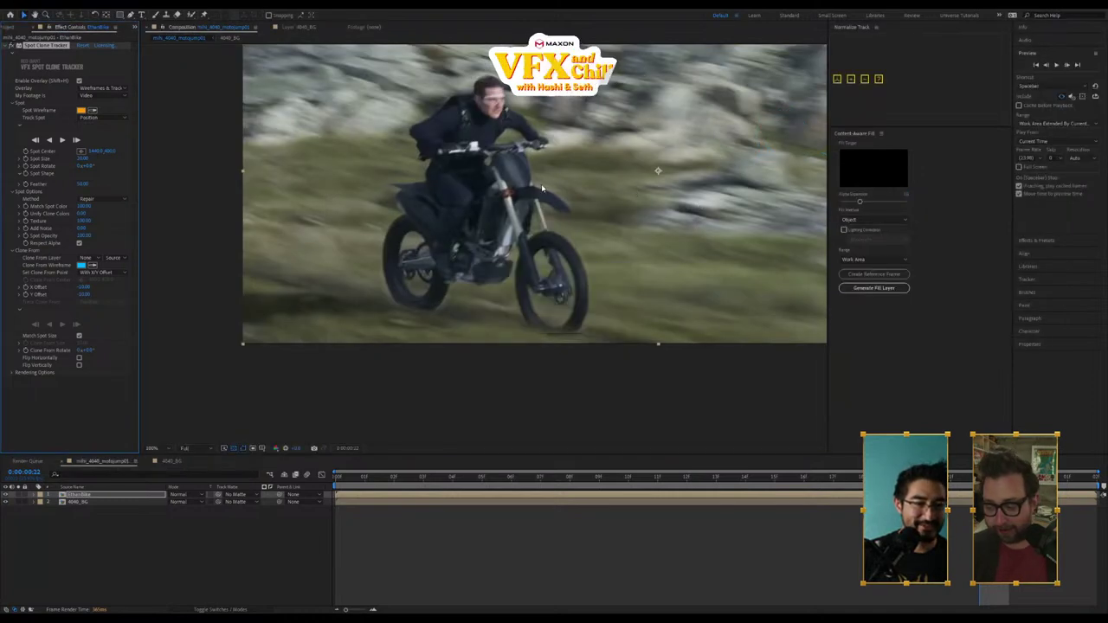
pyautogui.moveTo(750, 193)
pyautogui.mouseDown(button='middle')
pyautogui.moveTo(500, 207)
pyautogui.moveTo(566, 200)
pyautogui.mouseUp(button='middle')
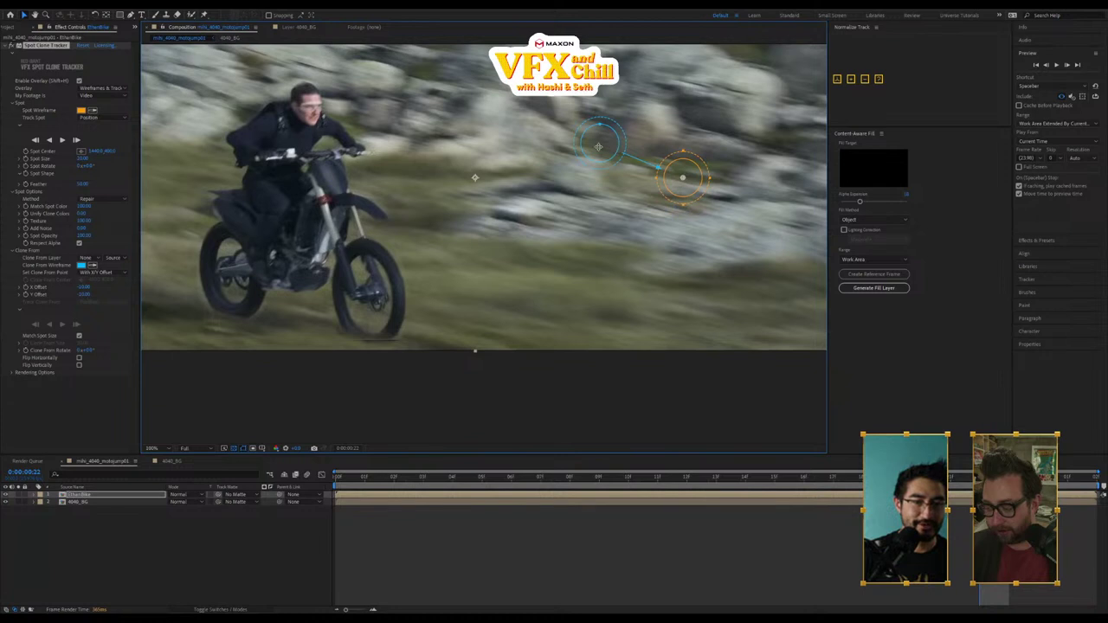
pyautogui.moveTo(429, 251); pyautogui.dragTo(303, 251)
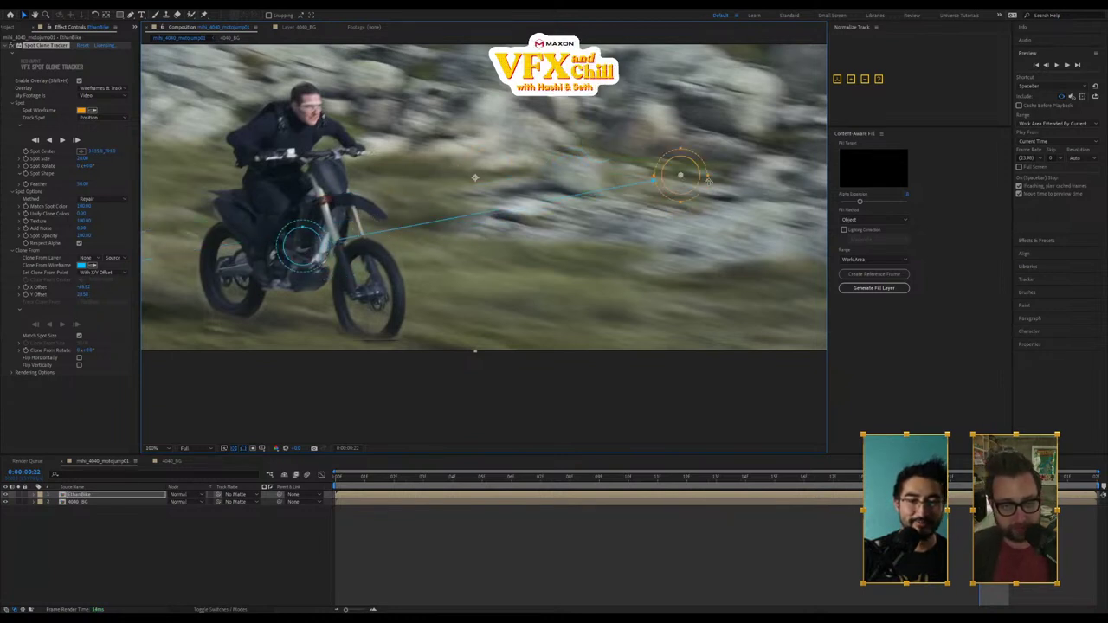
pyautogui.moveTo(478, 217)
pyautogui.mouseDown()
pyautogui.moveTo(392, 248)
pyautogui.moveTo(206, 267)
pyautogui.moveTo(266, 244)
pyautogui.mouseUp()
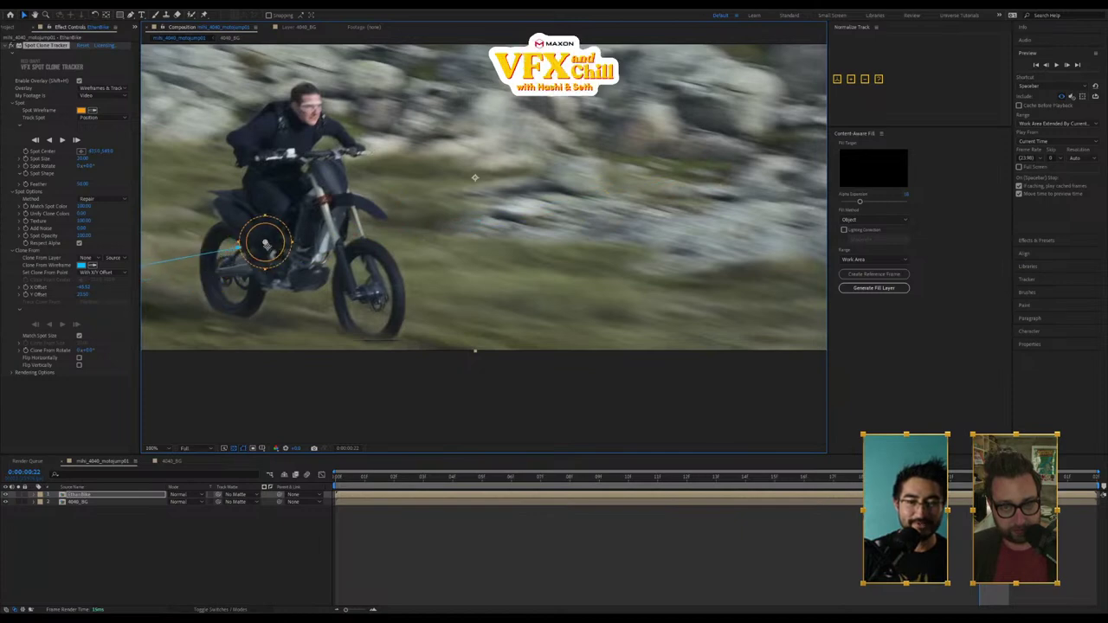
# Step: Position the clone source over the engine, right beside the repair spot on the rider's lower leg
pyautogui.press(',')
pyautogui.press(',')
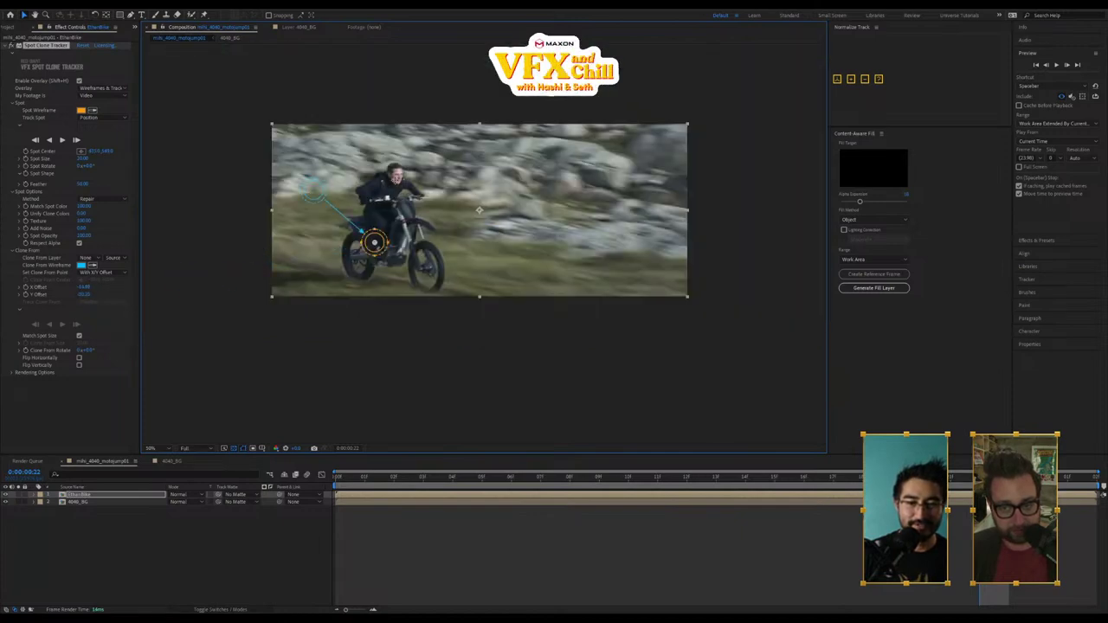
pyautogui.scroll(4, 371, 258)
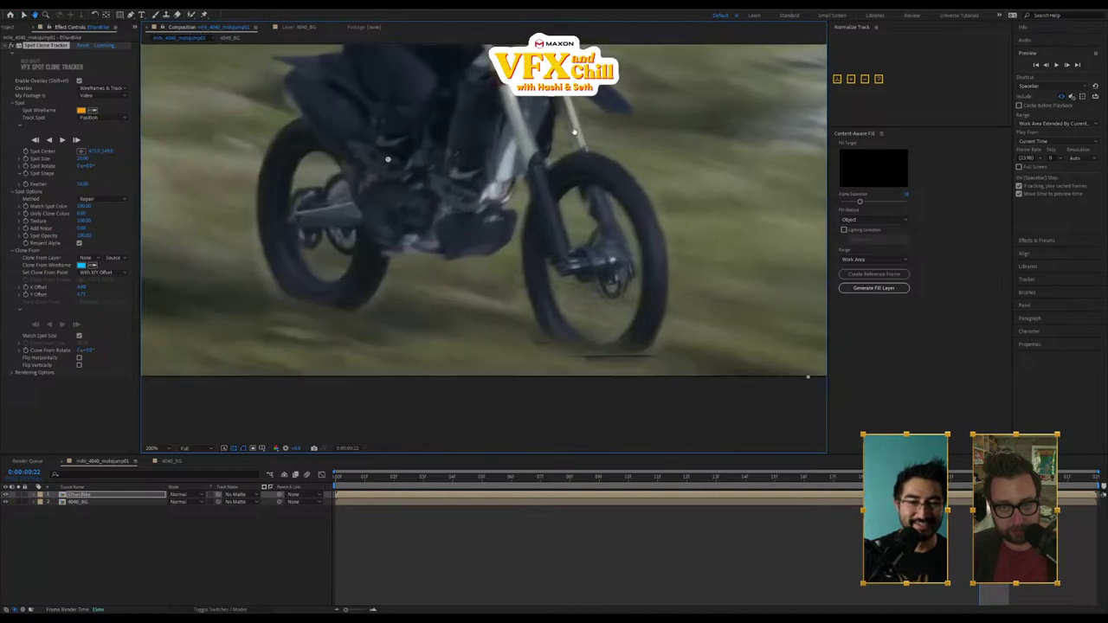
pyautogui.moveTo(574, 132); pyautogui.dragTo(576, 136)
pyautogui.moveTo(390, 163); pyautogui.dragTo(395, 175)
pyautogui.moveTo(468, 202)
pyautogui.mouseDown()
pyautogui.moveTo(416, 178)
pyautogui.moveTo(710, 86)
pyautogui.moveTo(490, 182)
pyautogui.moveTo(450, 169)
pyautogui.moveTo(476, 140)
pyautogui.moveTo(478, 170)
pyautogui.mouseUp()
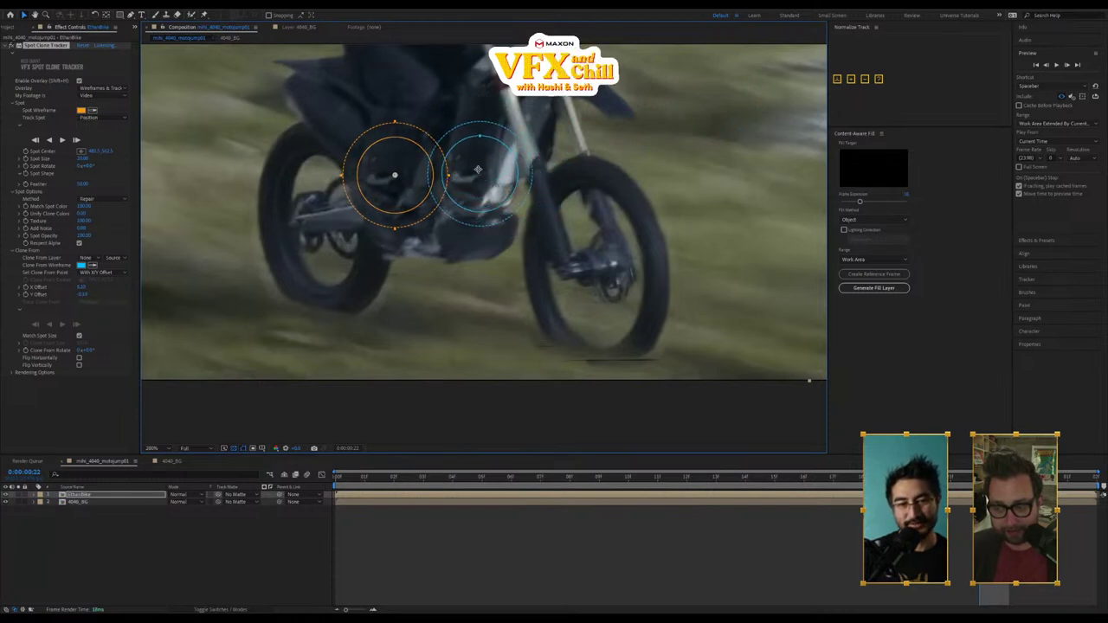
# Step: Lower the repair spot, stretch it into a tall oval over the leg, and track its position forward and backward
pyautogui.moveTo(404, 190); pyautogui.dragTo(406, 217)
pyautogui.moveTo(492, 199)
pyautogui.mouseDown()
pyautogui.moveTo(484, 167)
pyautogui.moveTo(493, 192)
pyautogui.mouseUp()
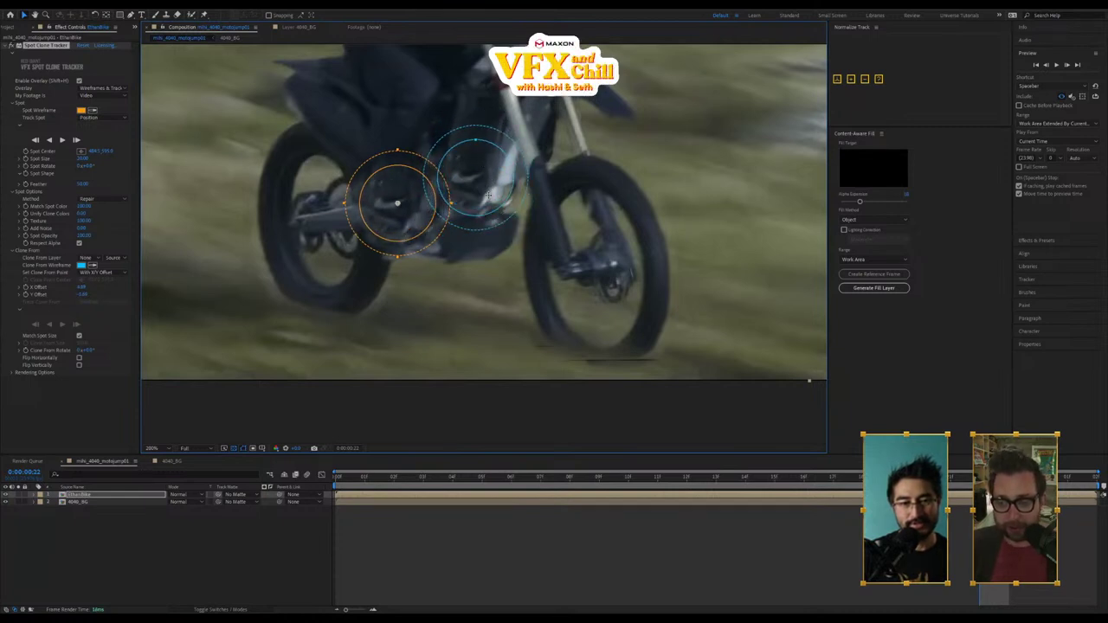
pyautogui.moveTo(404, 179); pyautogui.dragTo(454, 170)
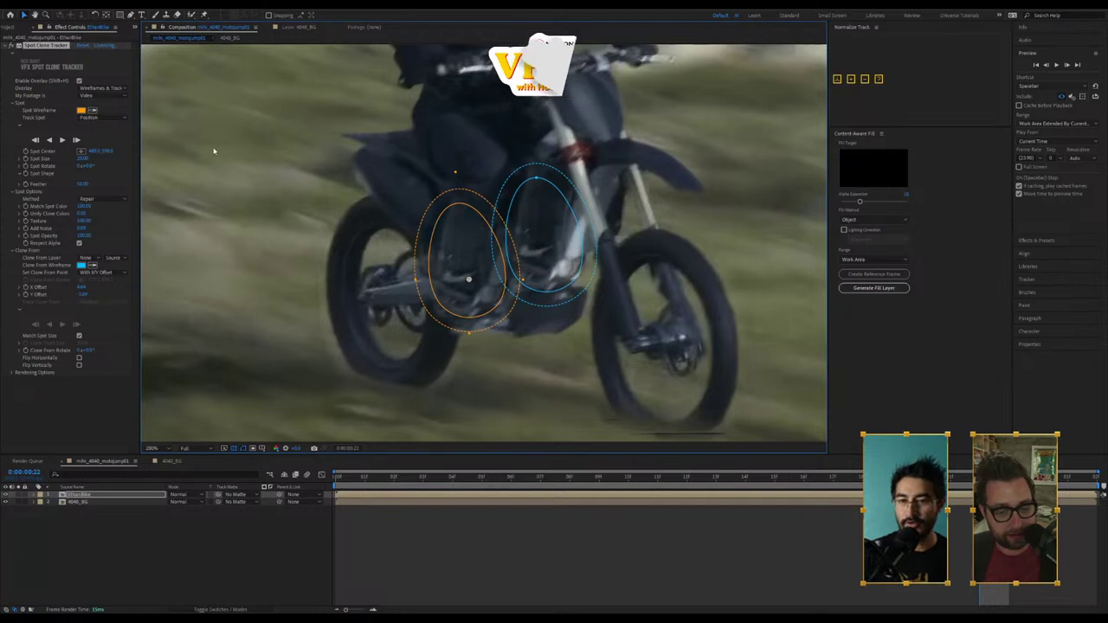
pyautogui.click(63, 141)
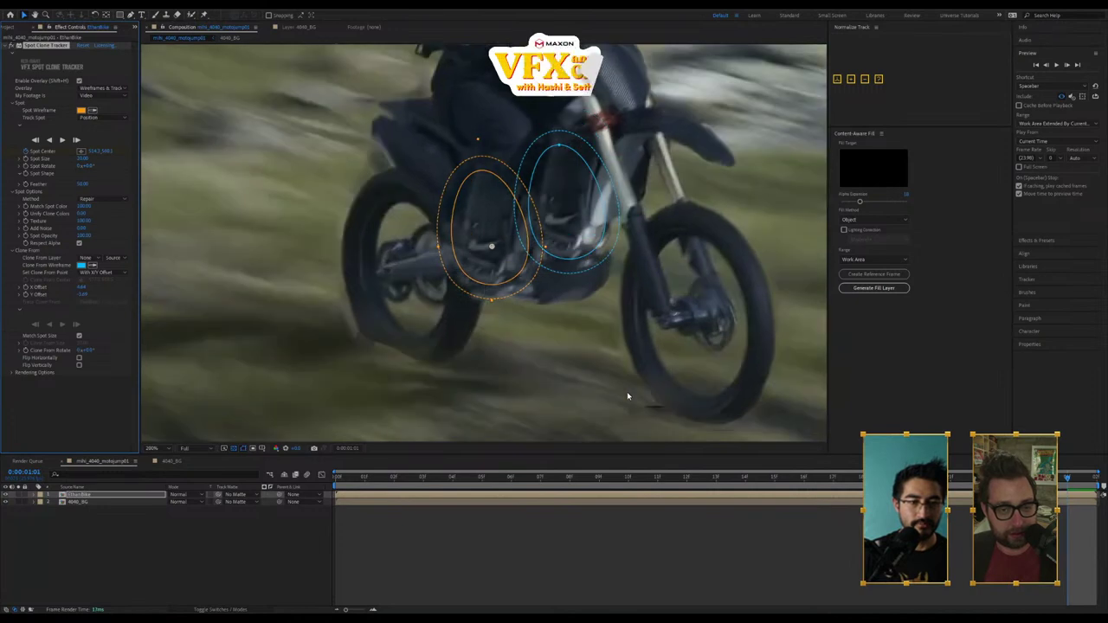
pyautogui.click(49, 140)
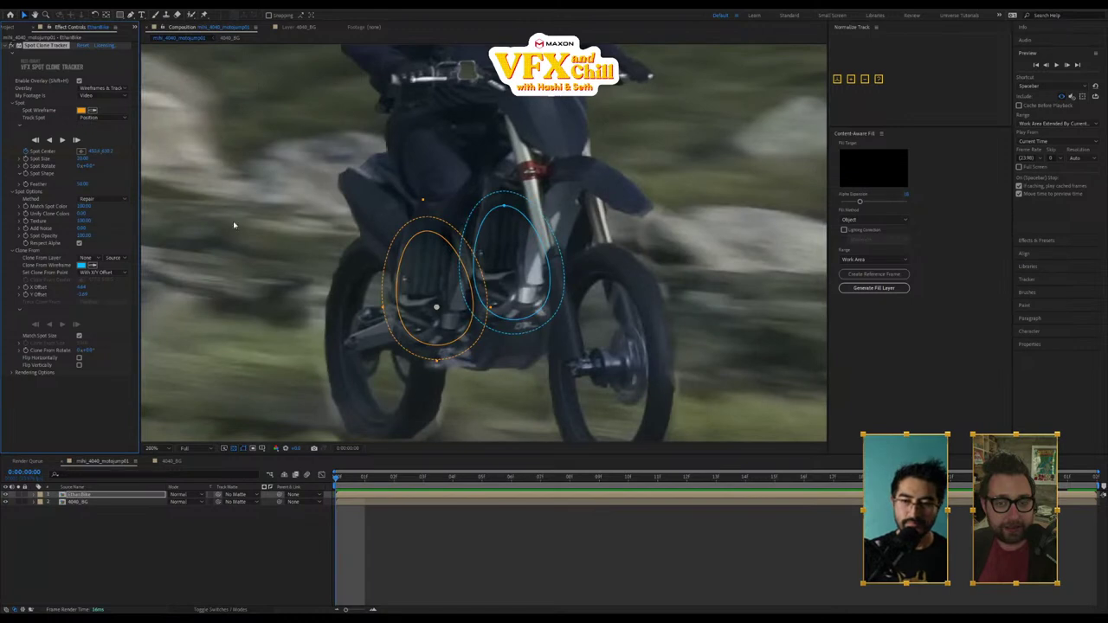
# Step: Move the clone source onto the bike's dark front plate at frame 0 and play back the leg repair
pyautogui.moveTo(513, 235)
pyautogui.mouseDown()
pyautogui.moveTo(512, 286)
pyautogui.moveTo(527, 227)
pyautogui.moveTo(522, 97)
pyautogui.moveTo(570, 113)
pyautogui.mouseUp()
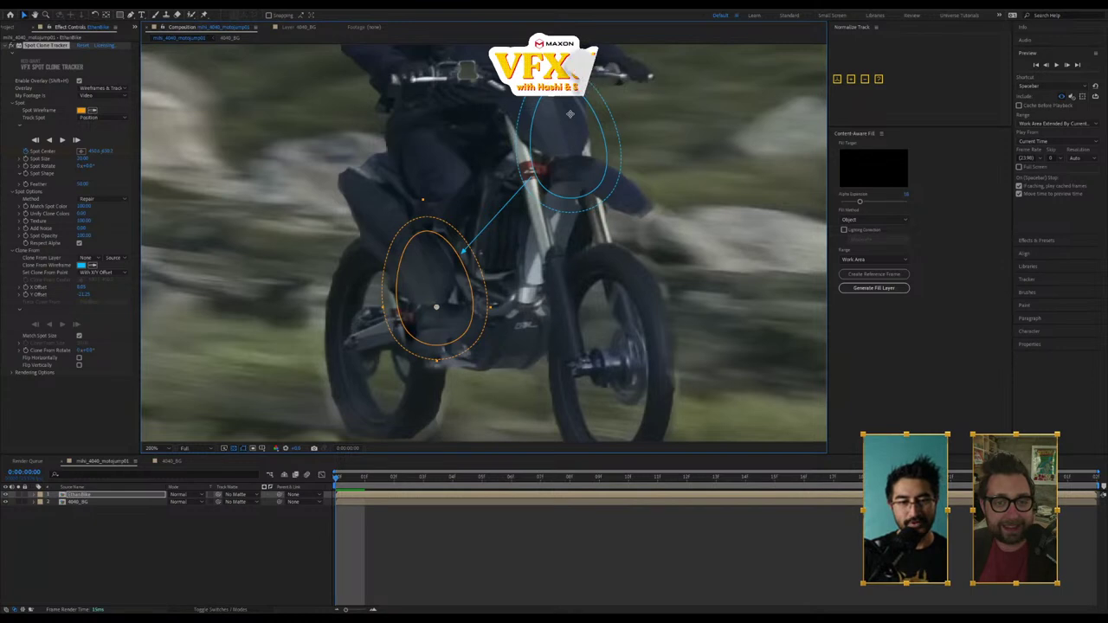
pyautogui.click(527, 558)
pyautogui.scroll(-1, 524, 363)
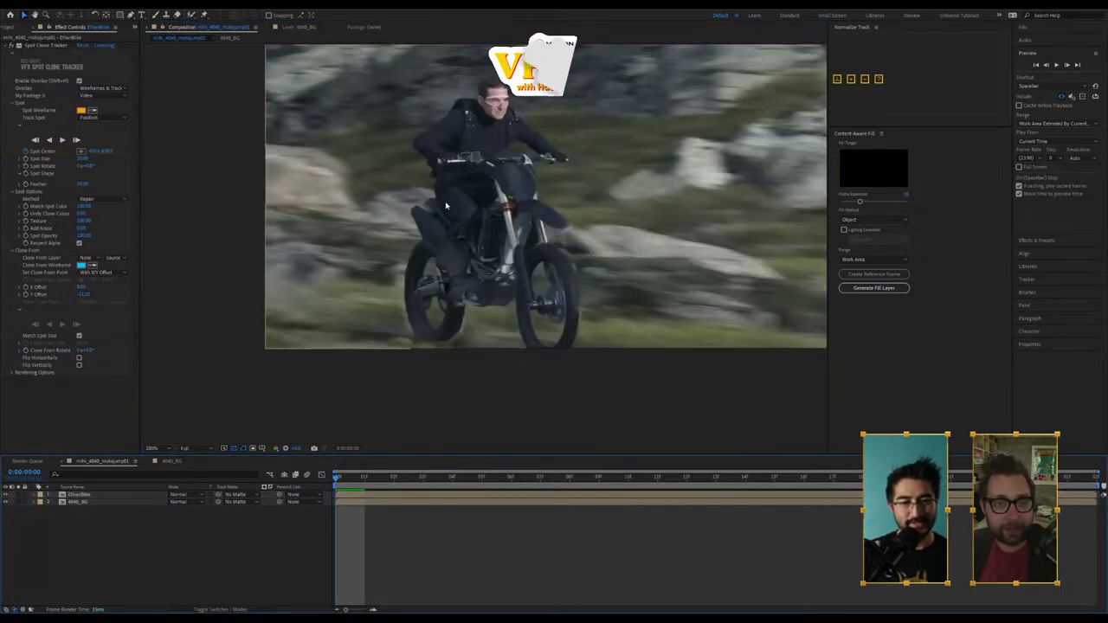
pyautogui.press('space')
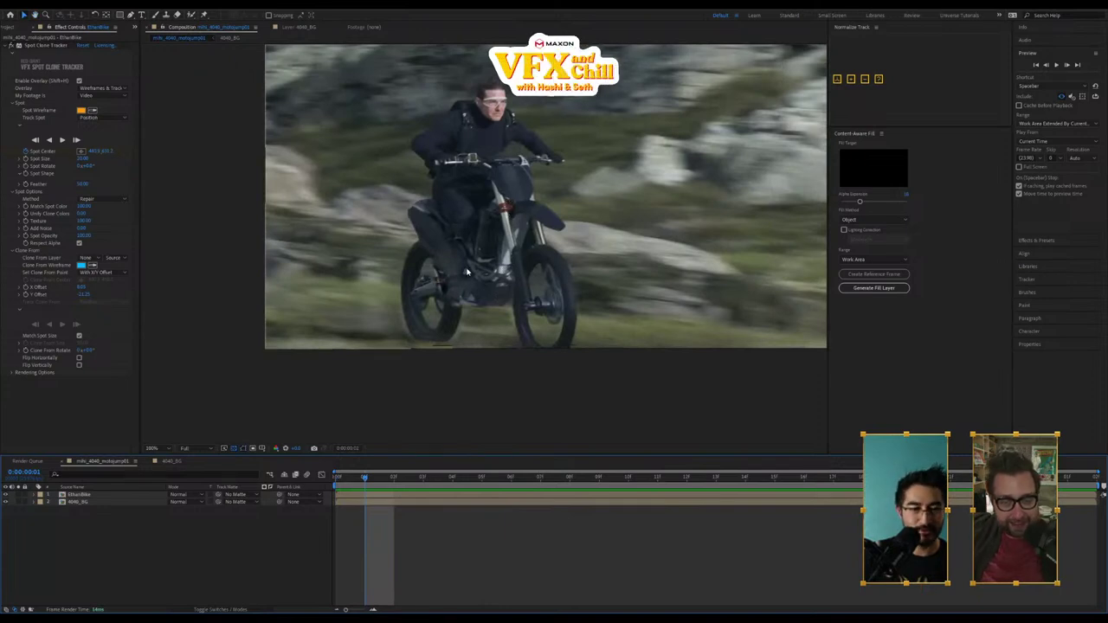
# Step: Adjust the Spot Clone Tracker's spot options and narrow the rear side of the oval over the rider's leg
pyautogui.click(43, 46)
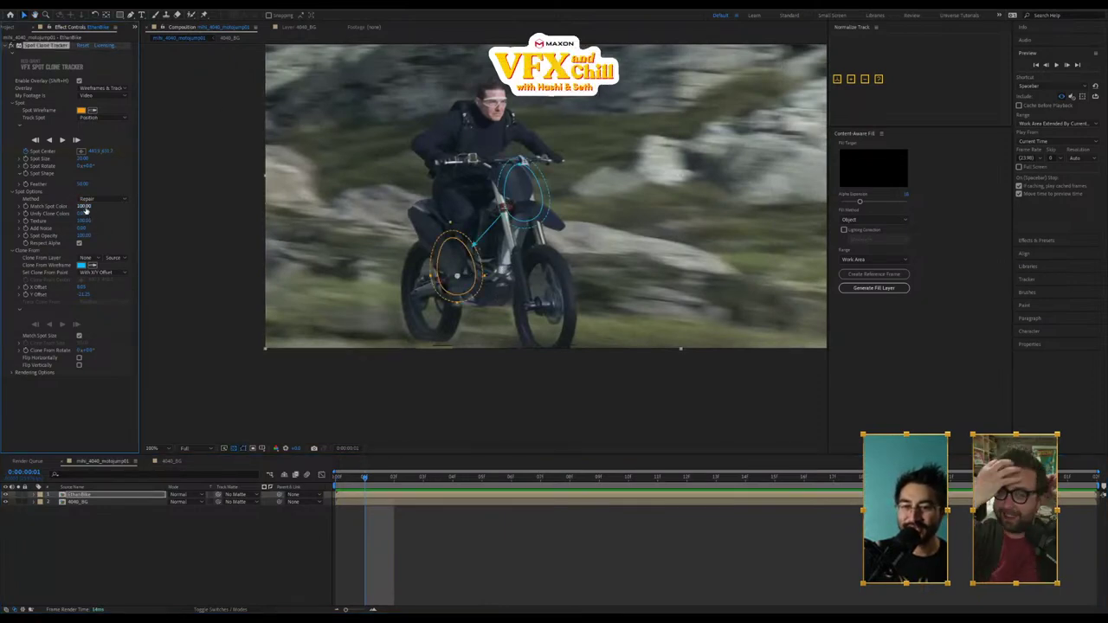
pyautogui.moveTo(83, 209); pyautogui.dragTo(79, 212)
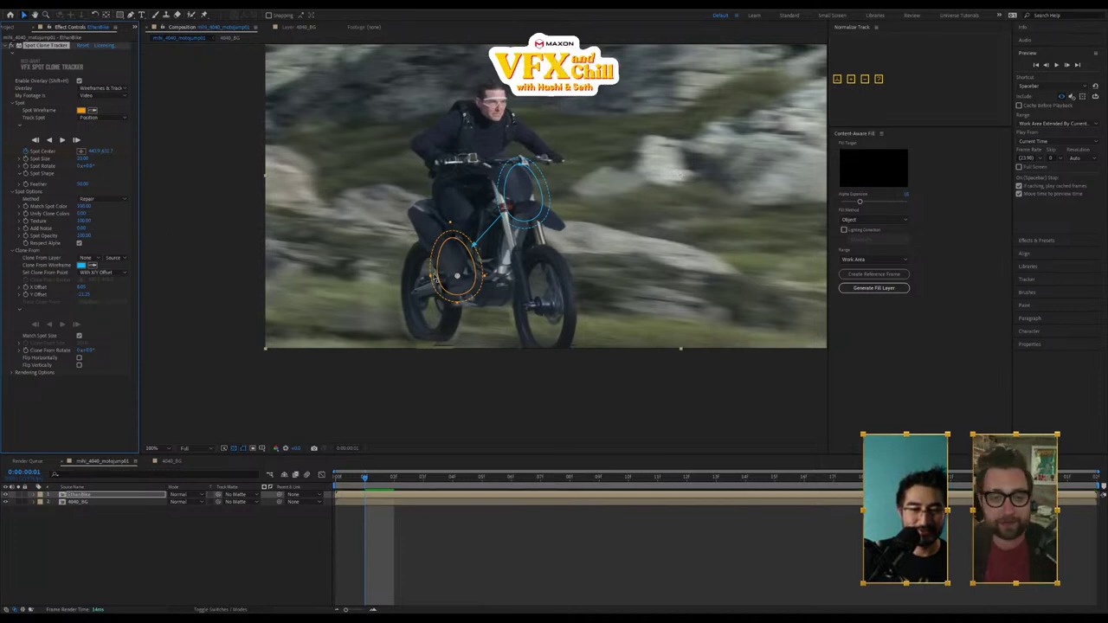
pyautogui.click(435, 278)
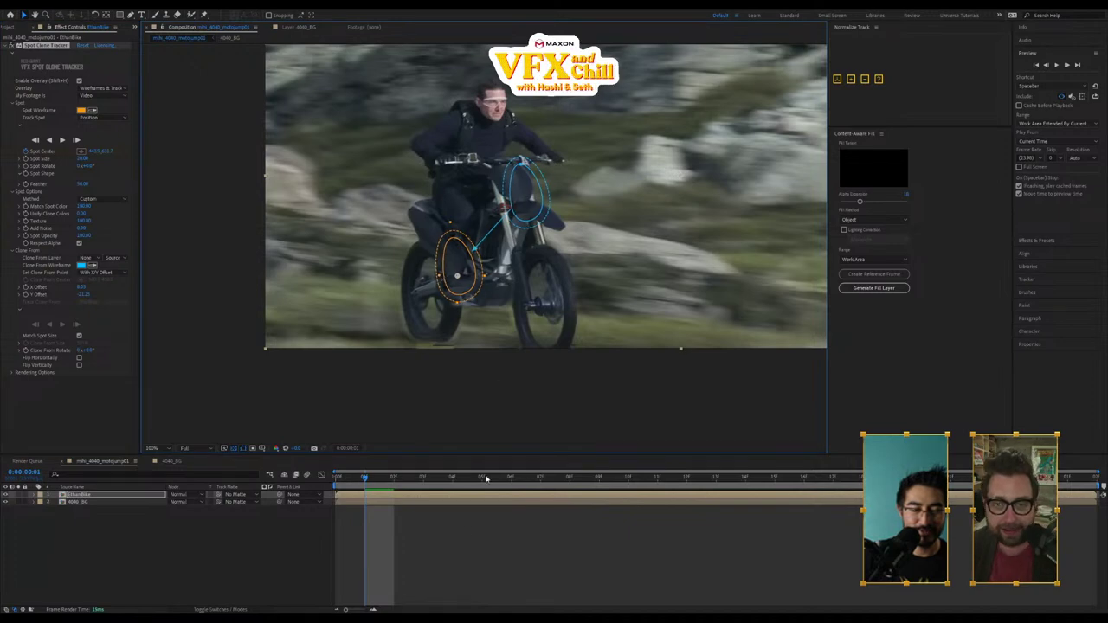
# Step: Play back the Spot Clone Tracker repair over the rider's leg
pyautogui.press('space')
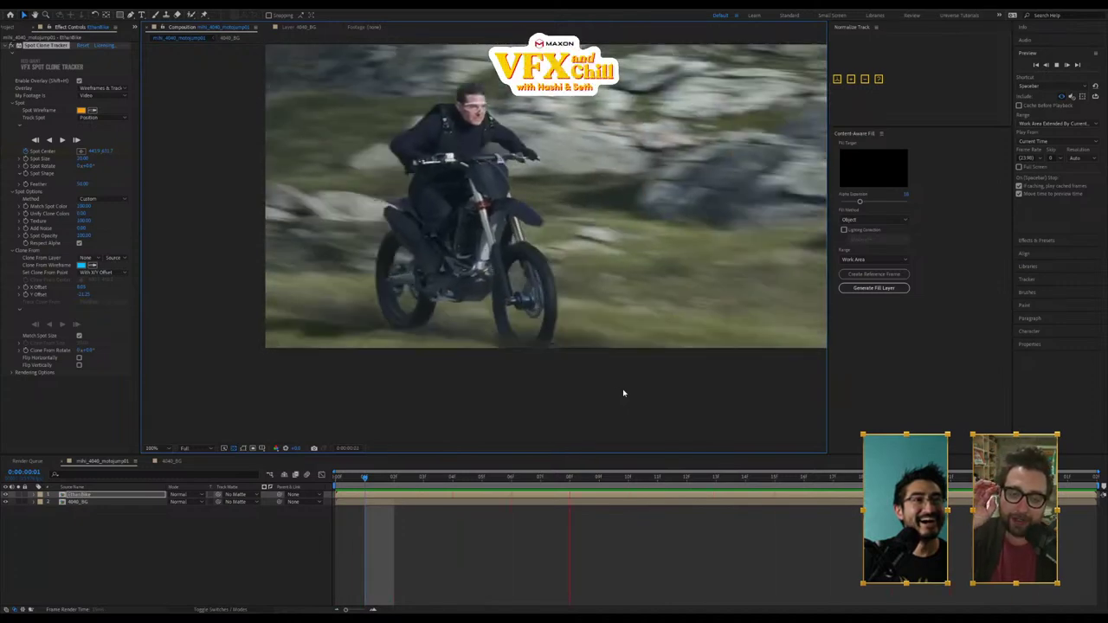
pyautogui.press('space')
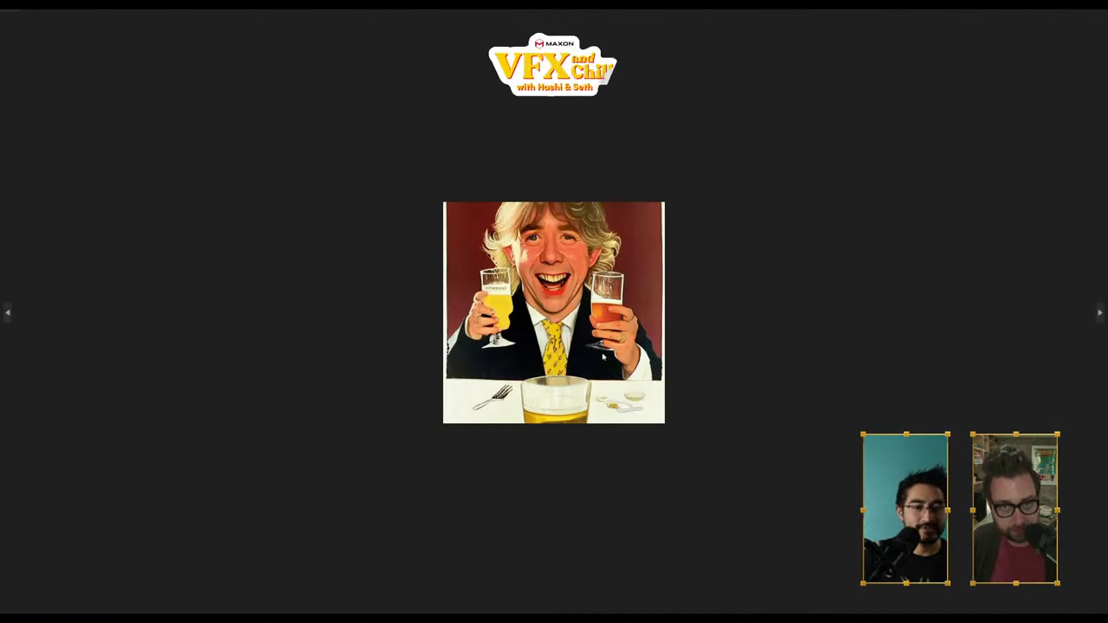
pyautogui.scroll(9, 712, 430)
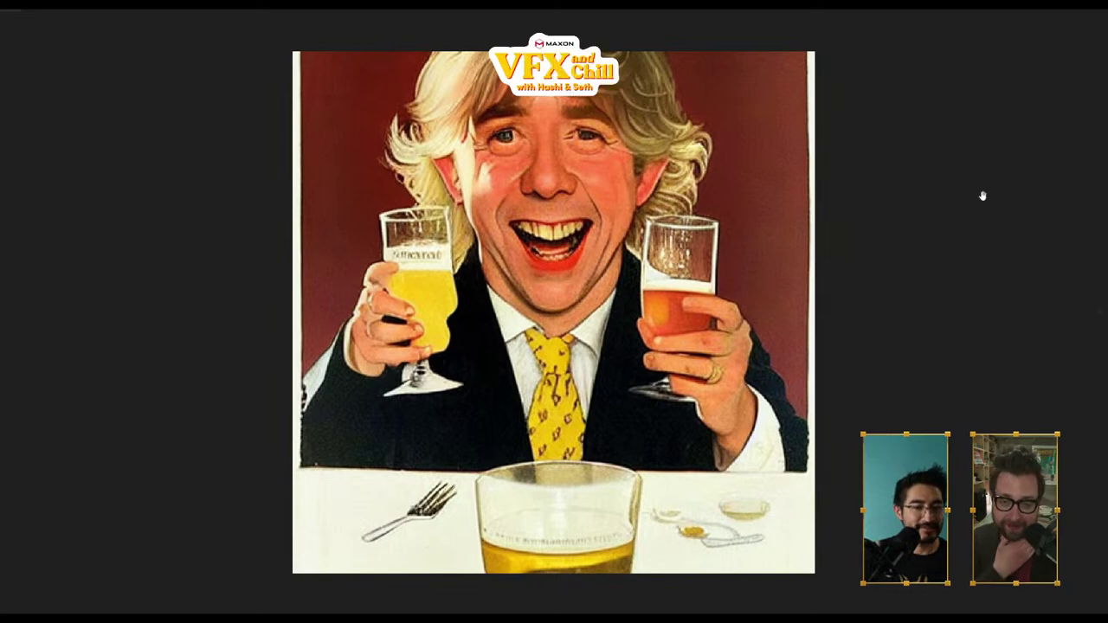
pyautogui.scroll(-3, 609, 486)
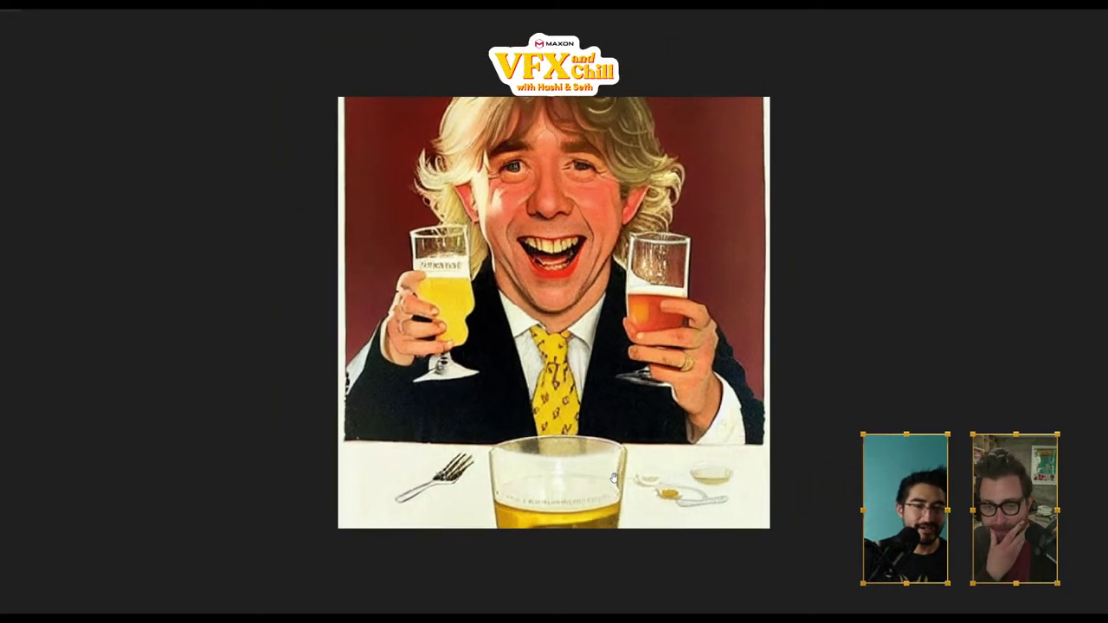
pyautogui.scroll(-2, 618, 453)
pyautogui.scroll(4, 661, 441)
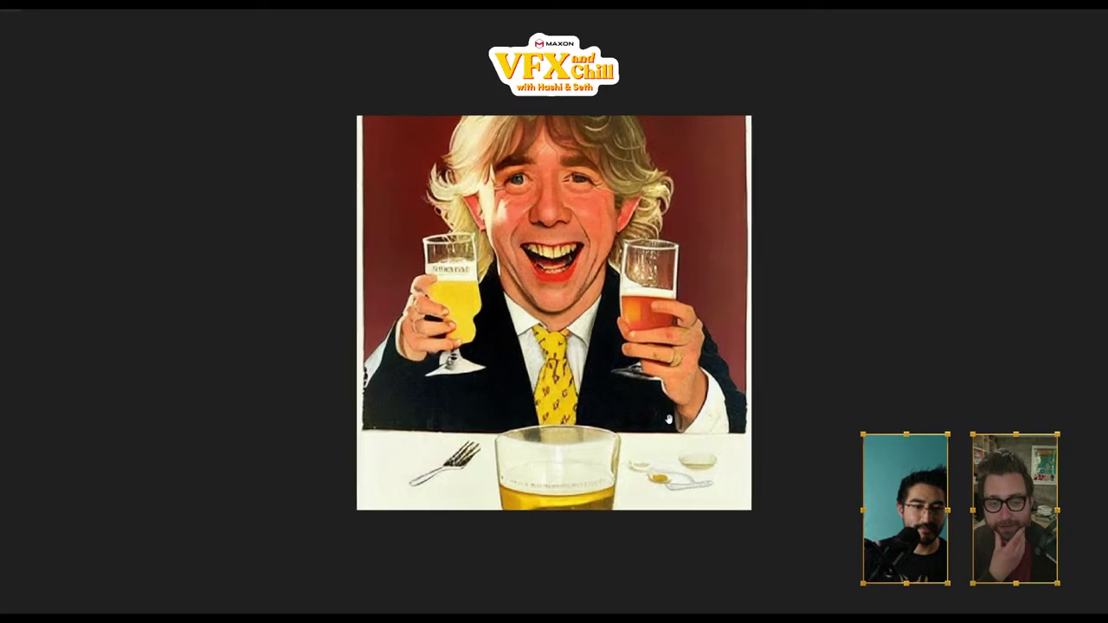
pyautogui.scroll(2, 677, 413)
pyautogui.scroll(-2, 677, 413)
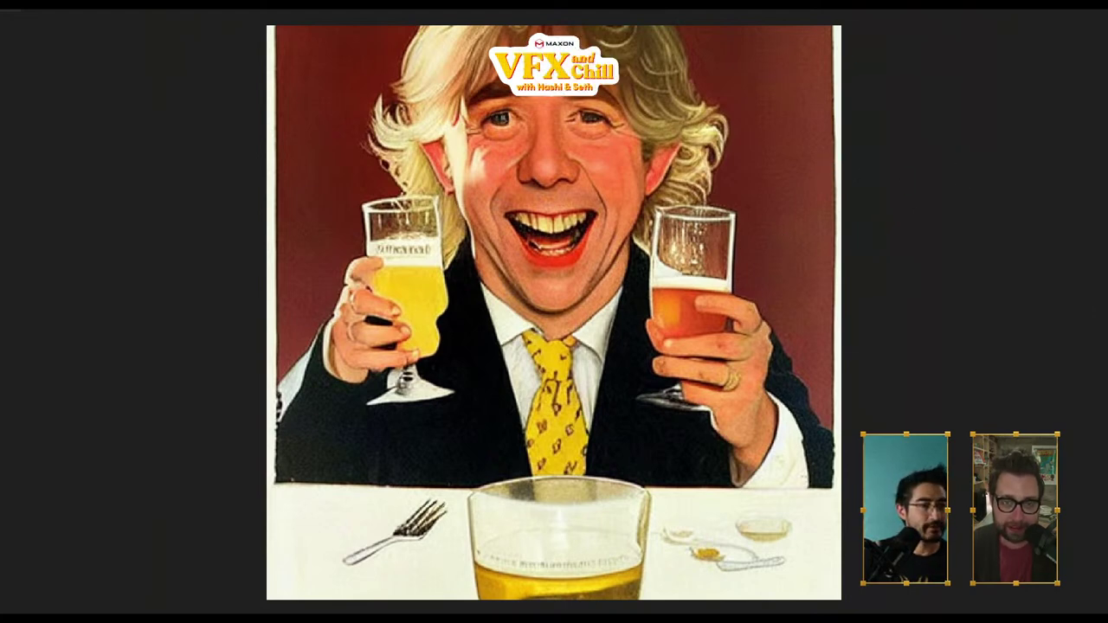
# Step: Switch to the After Effects project with the suited man's shot, select its footage layer and go to frame 19
pyautogui.hotkey('alt', 'Tab')
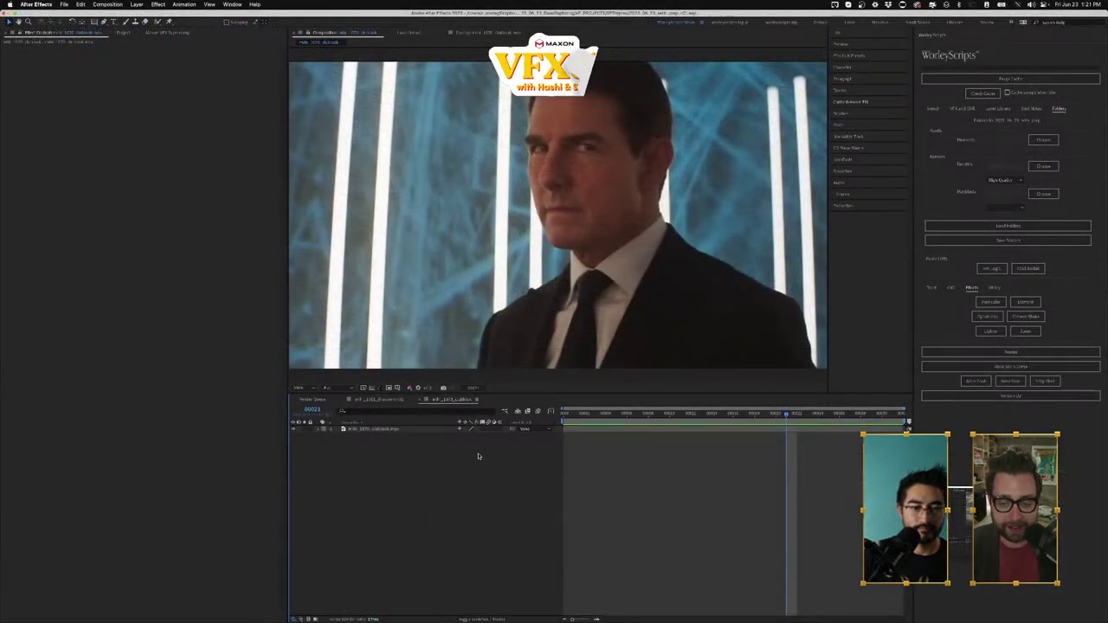
pyautogui.click(371, 429)
pyautogui.click(765, 414)
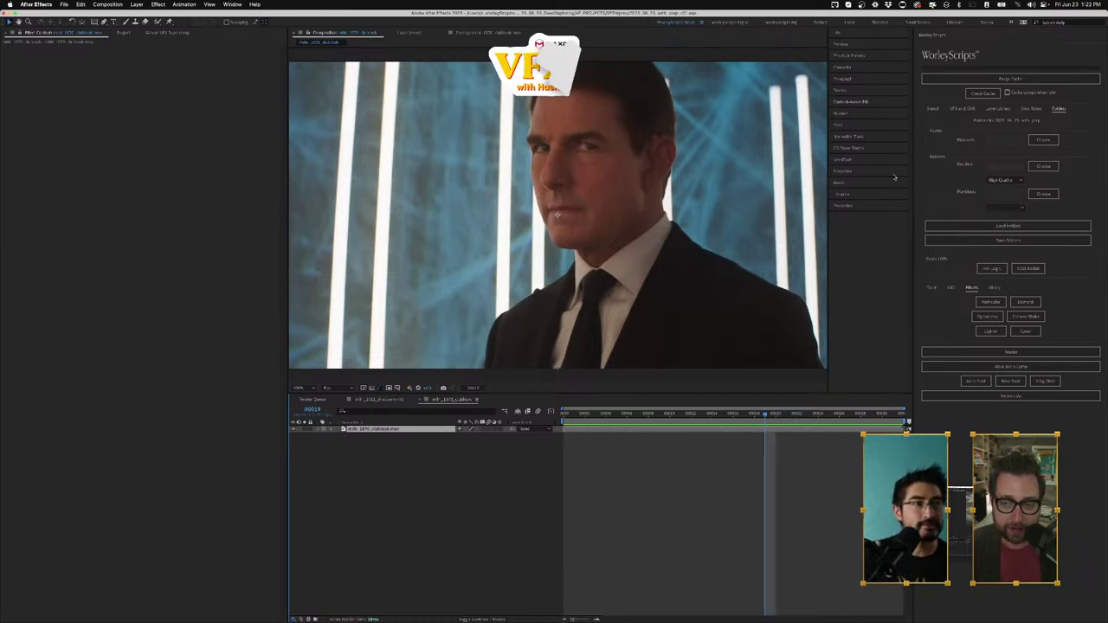
pyautogui.doubleClick(858, 160)
pyautogui.doubleClick(860, 161)
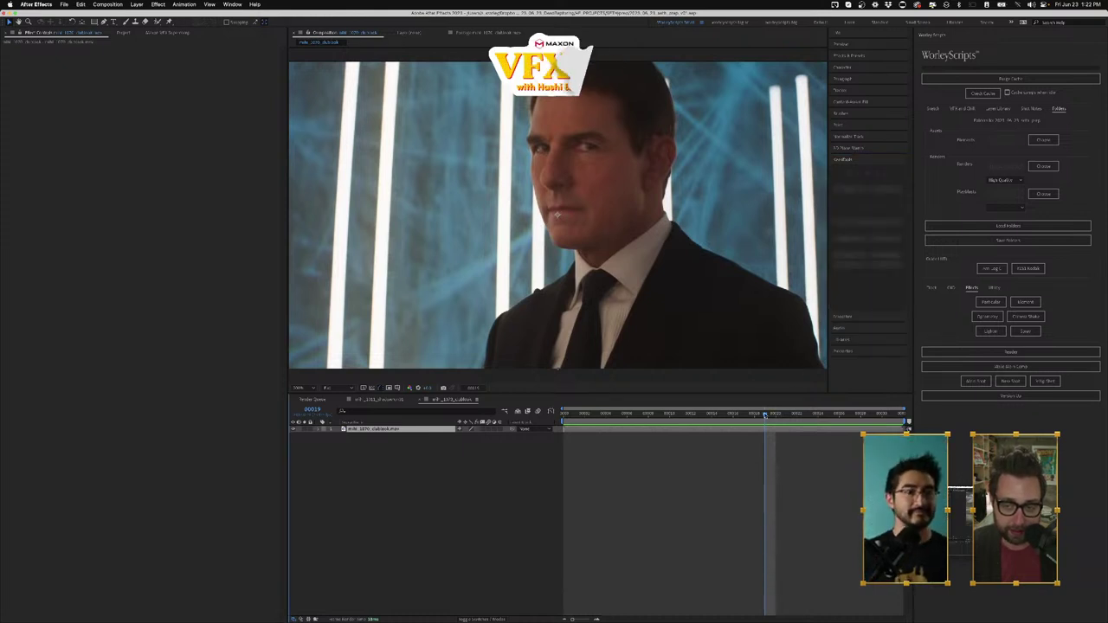
pyautogui.click(842, 162)
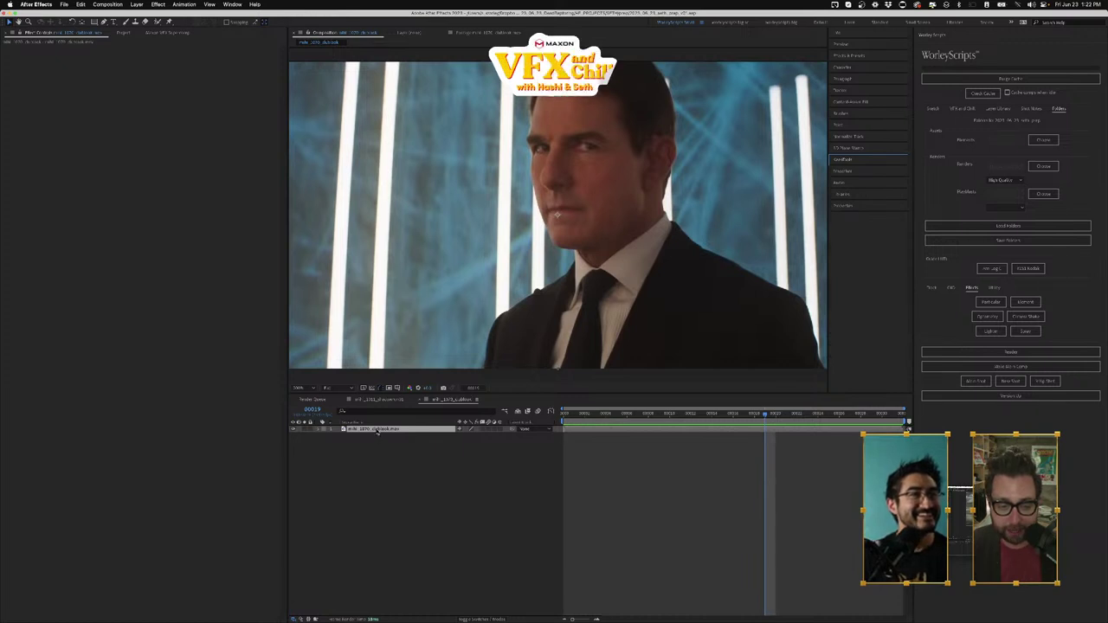
# Step: Find the Lockdown effect and apply it to the suited man's footage layer
pyautogui.hotkey('ctrl', 'space')
pyautogui.write('lock')
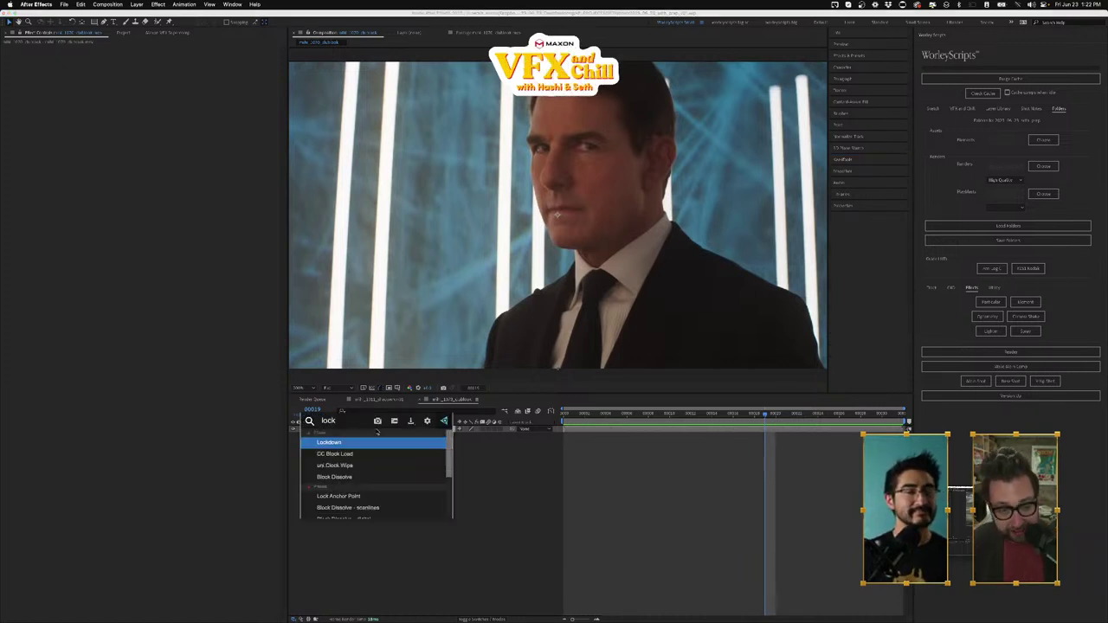
pyautogui.press('Return')
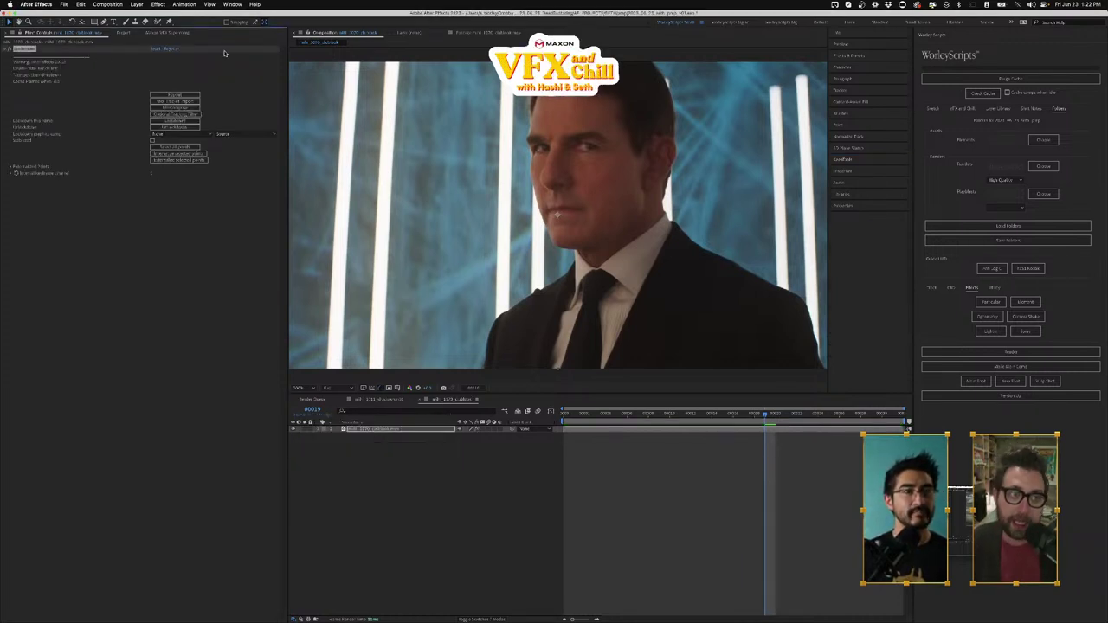
# Step: Open the Lockdown tracking window and place eight tracking points around the man's eyes, brow, temple and cheek
pyautogui.click(181, 94)
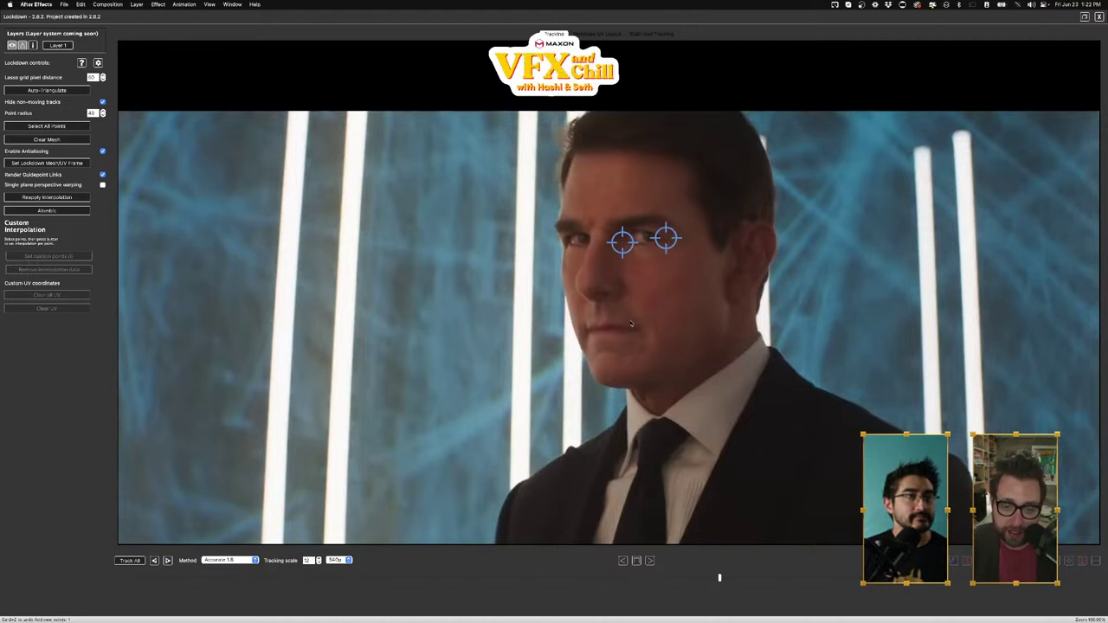
pyautogui.click(653, 295)
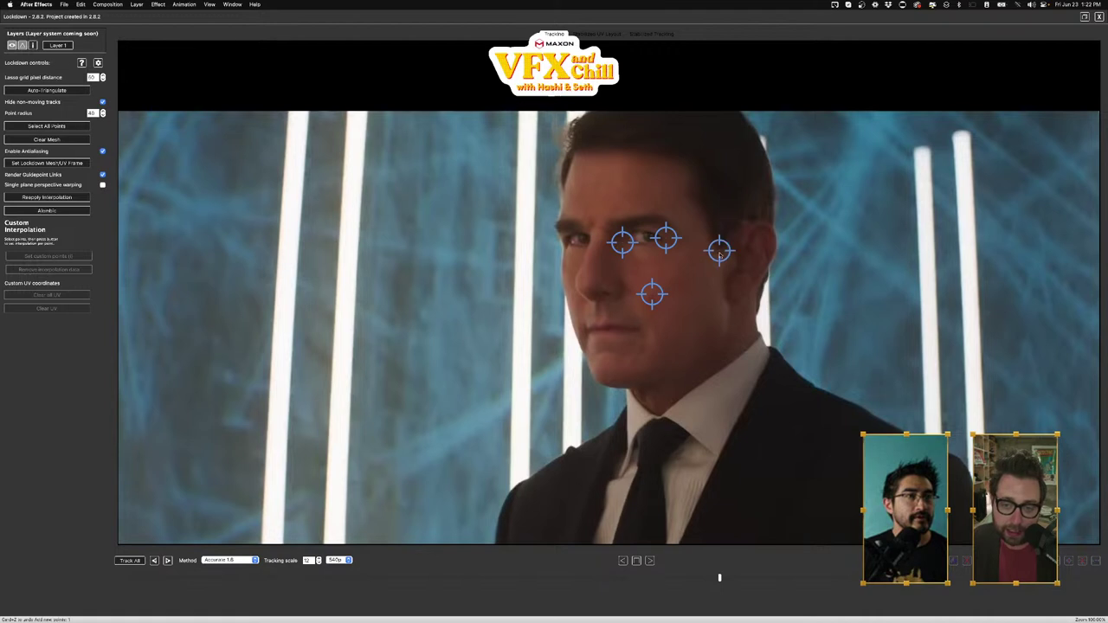
pyautogui.click(604, 216)
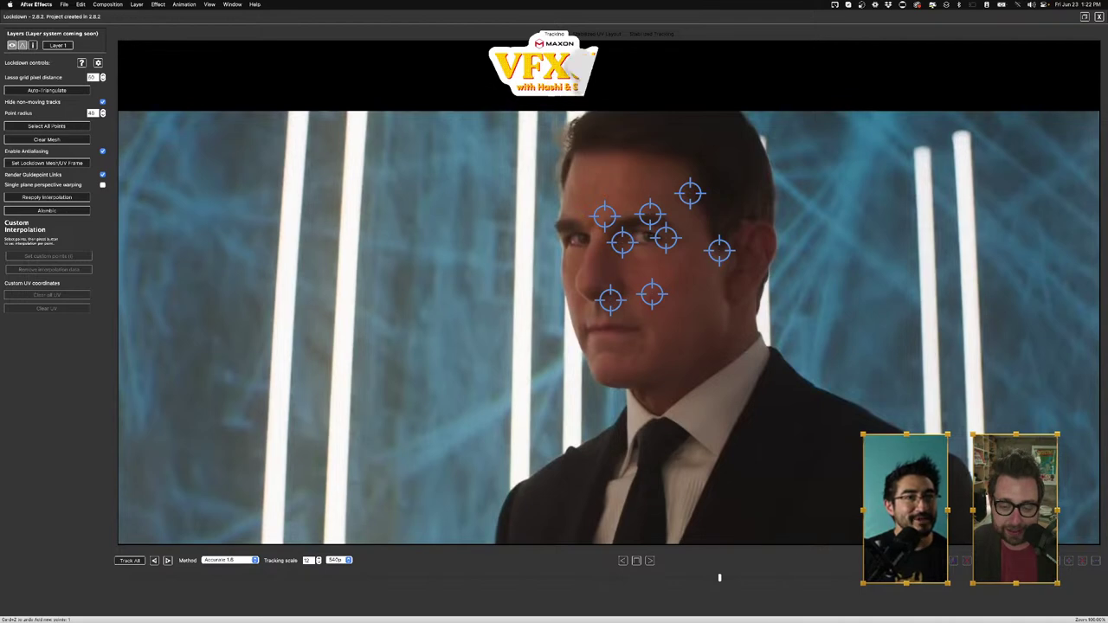
# Step: Track all the face points through the shot and switch Layer 1's interpolation to the plane option for all points
pyautogui.click(129, 561)
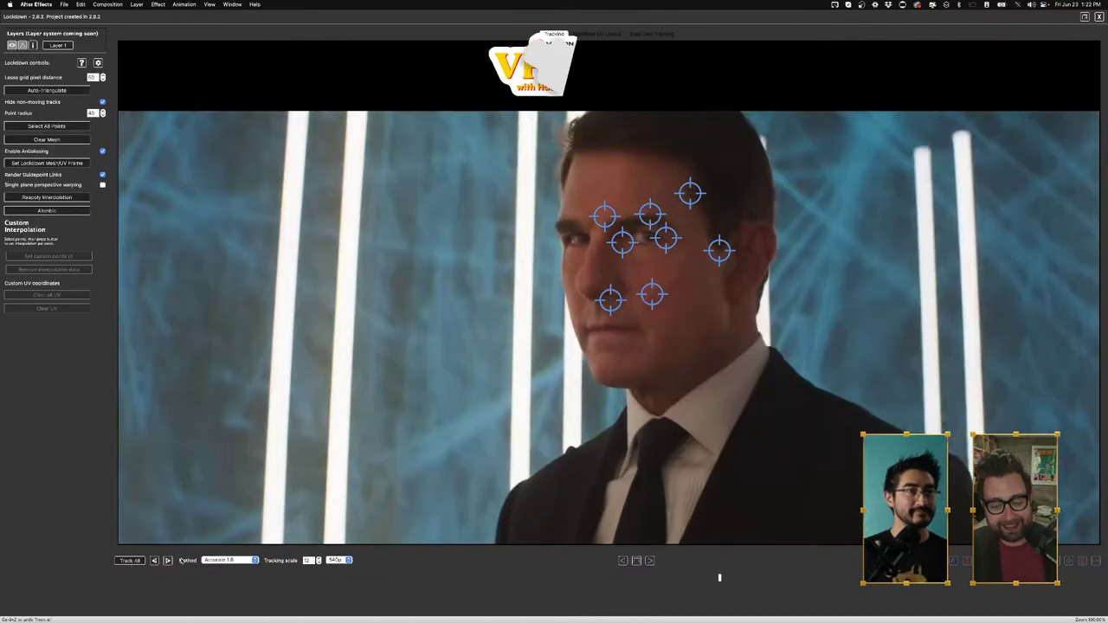
pyautogui.click(650, 562)
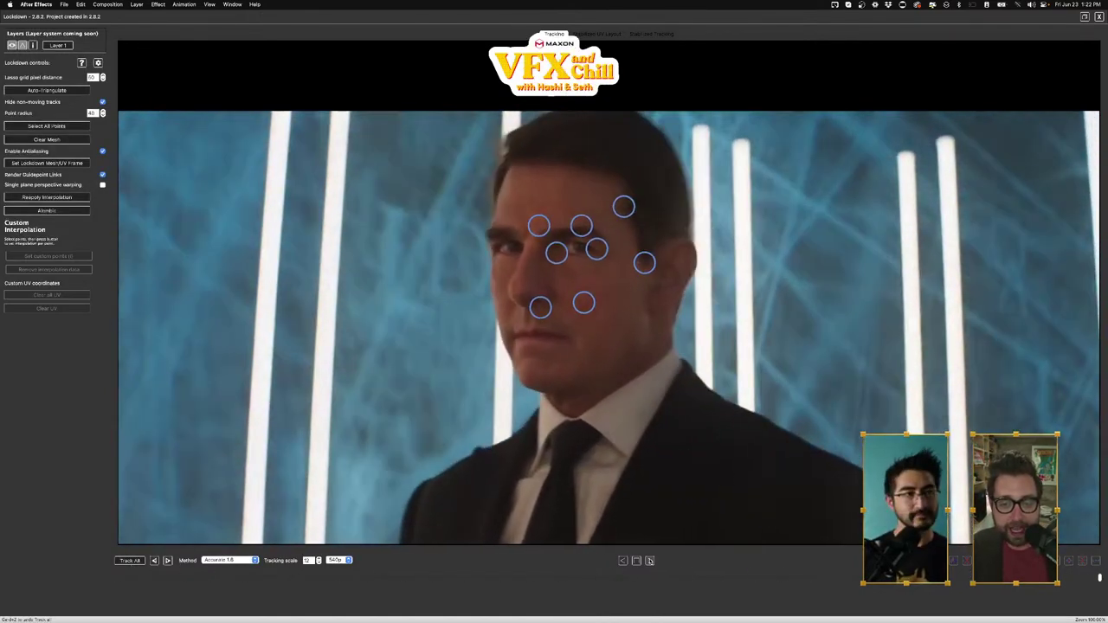
pyautogui.moveTo(1099, 578); pyautogui.dragTo(782, 579)
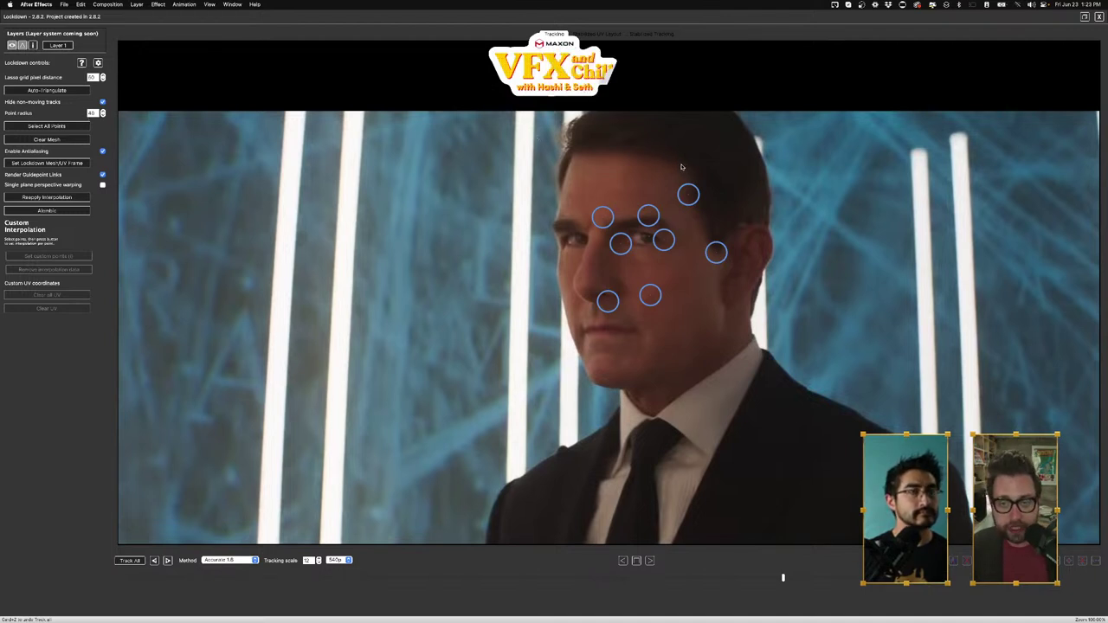
pyautogui.click(33, 45)
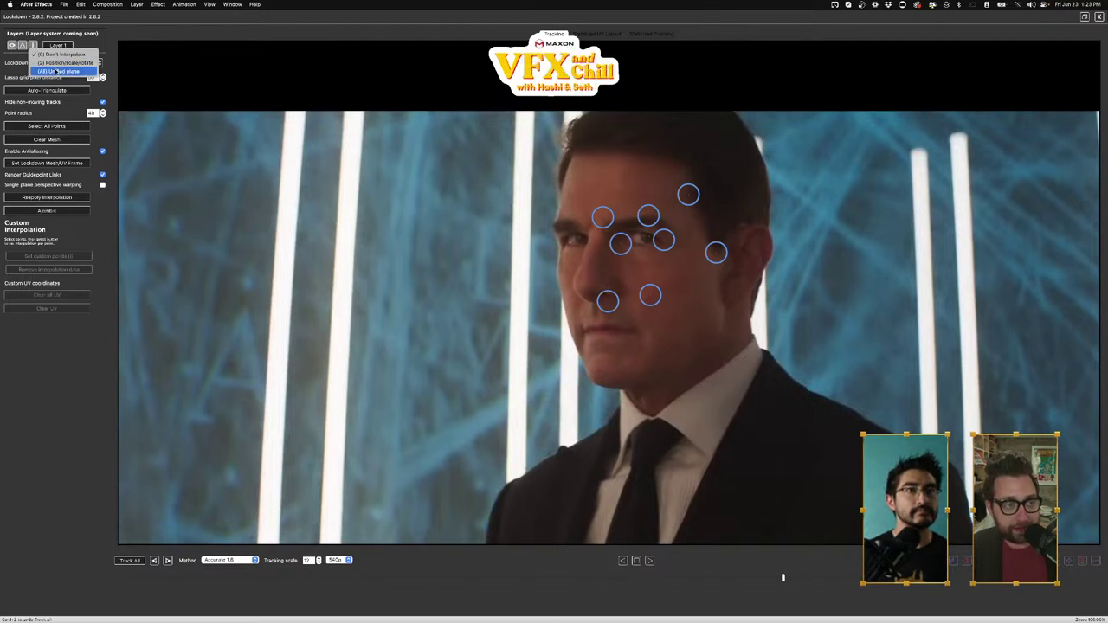
pyautogui.click(56, 71)
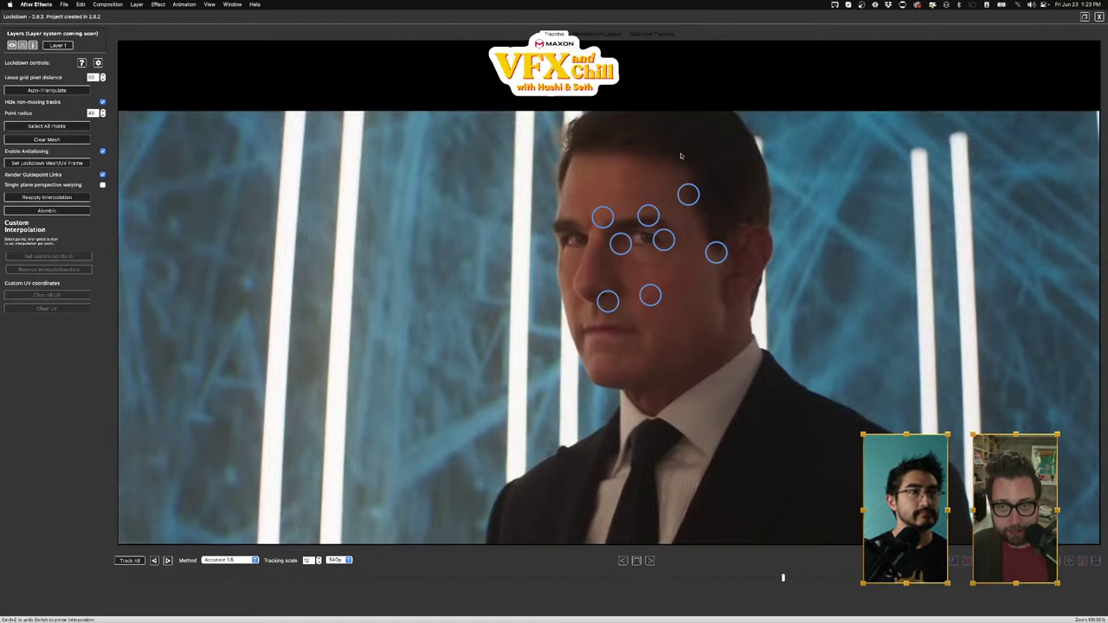
pyautogui.click(584, 185)
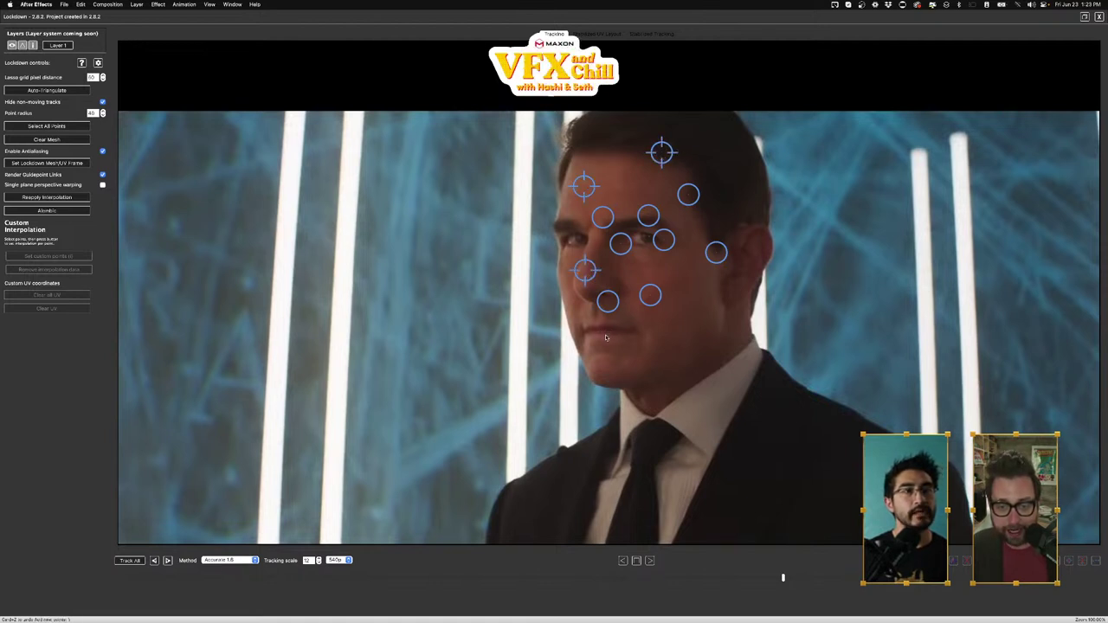
pyautogui.click(667, 330)
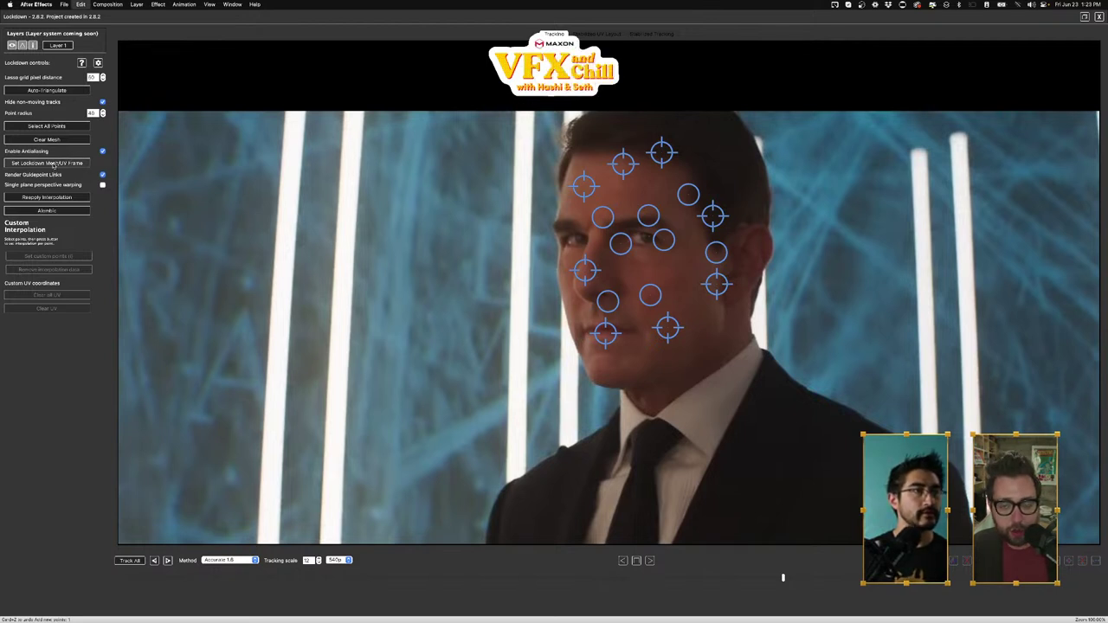
pyautogui.press('super+z')
pyautogui.press('super+z')
pyautogui.press('super+z')
pyautogui.press('super+z')
pyautogui.press('super+z')
pyautogui.press('super+z')
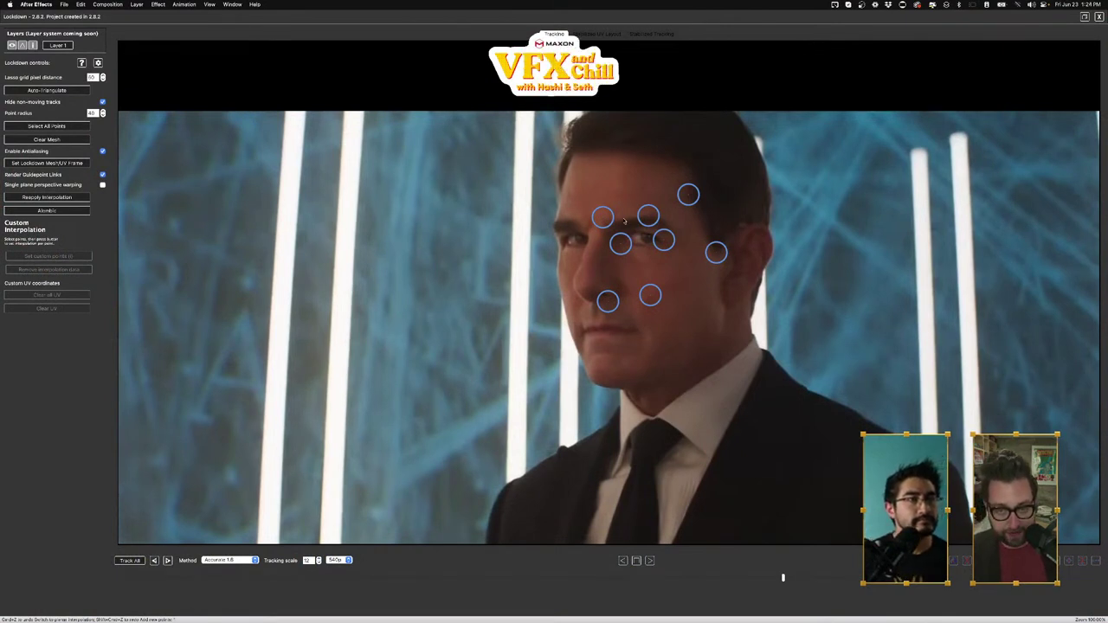
# Step: Surround the tracked face points with seven expansion points and auto-triangulate them into a mesh
pyautogui.click(661, 166)
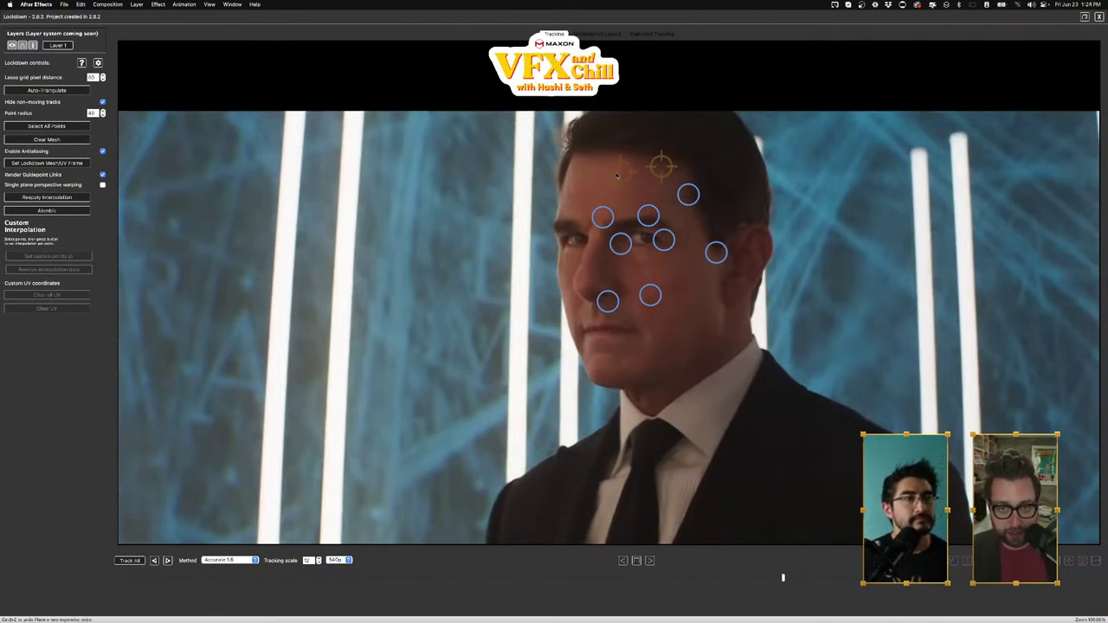
pyautogui.click(576, 234)
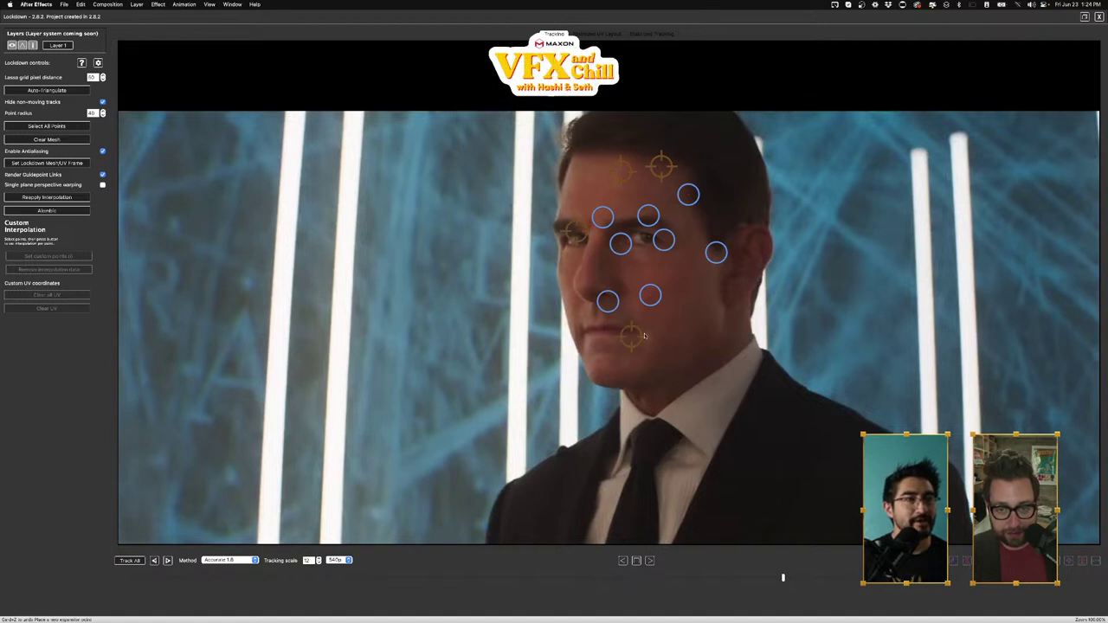
pyautogui.click(704, 316)
pyautogui.click(713, 216)
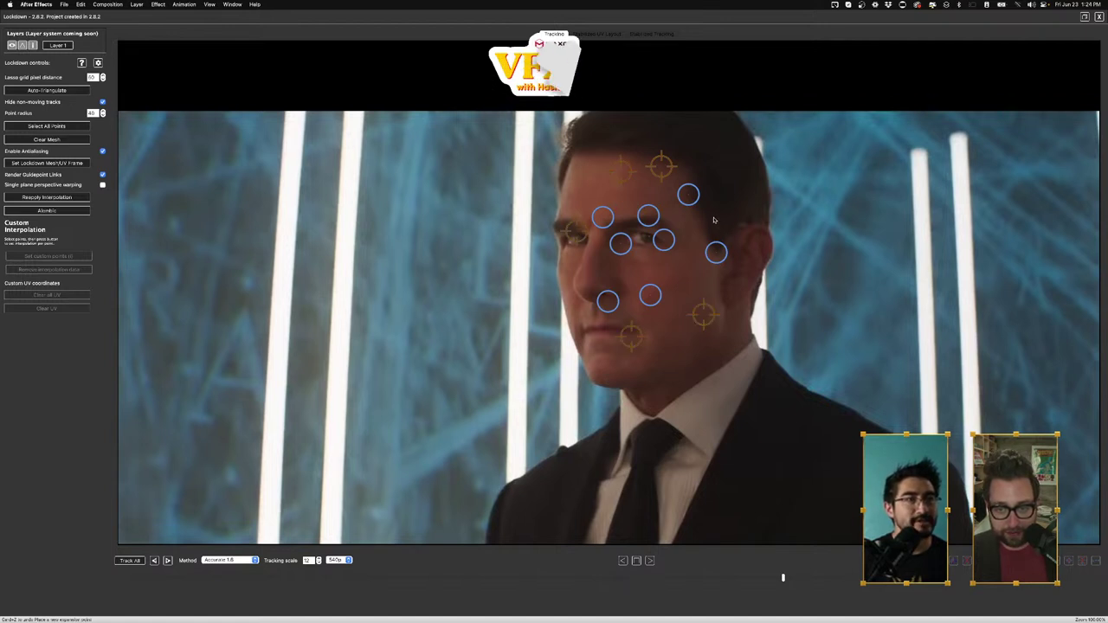
pyautogui.click(578, 286)
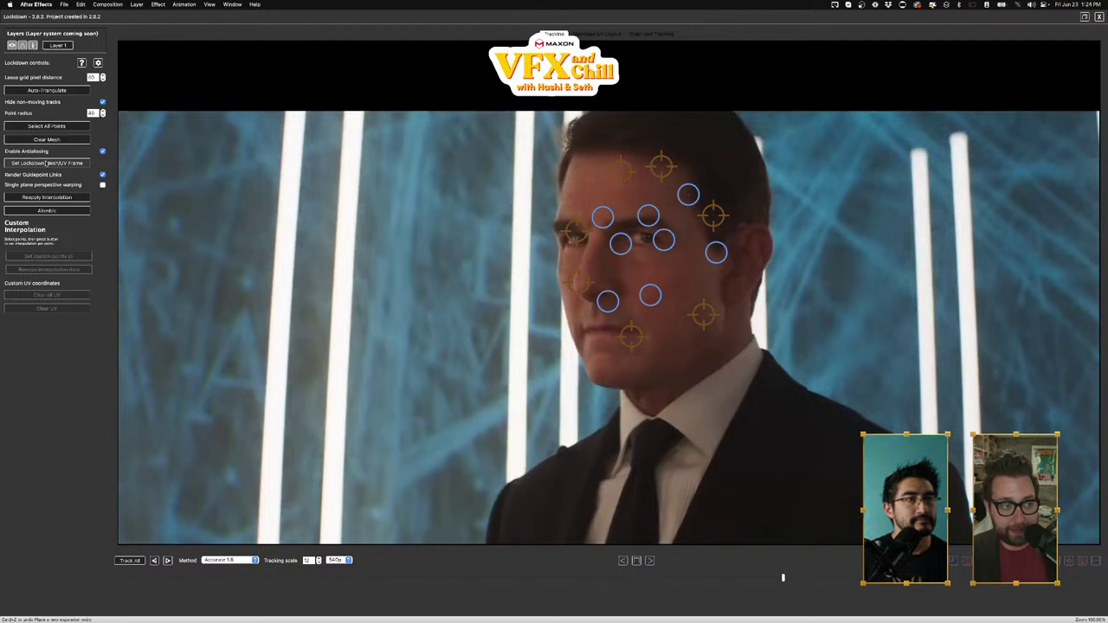
pyautogui.click(45, 90)
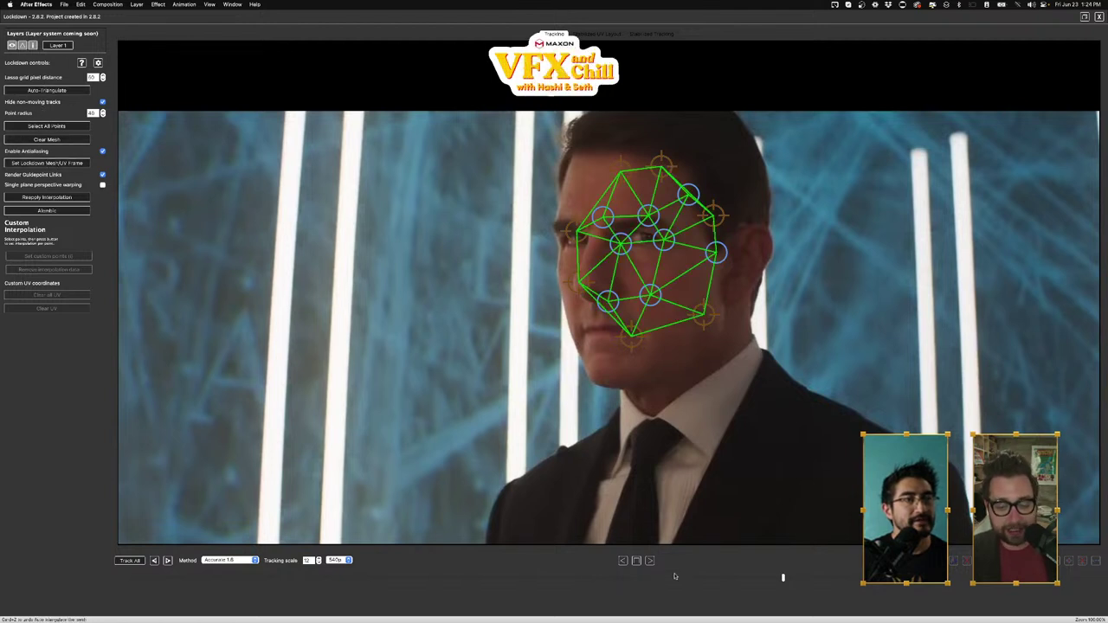
# Step: Play the mesh through the shot, set the Lockdown mesh/UV frame at frame 17 and close the tracking window
pyautogui.click(649, 562)
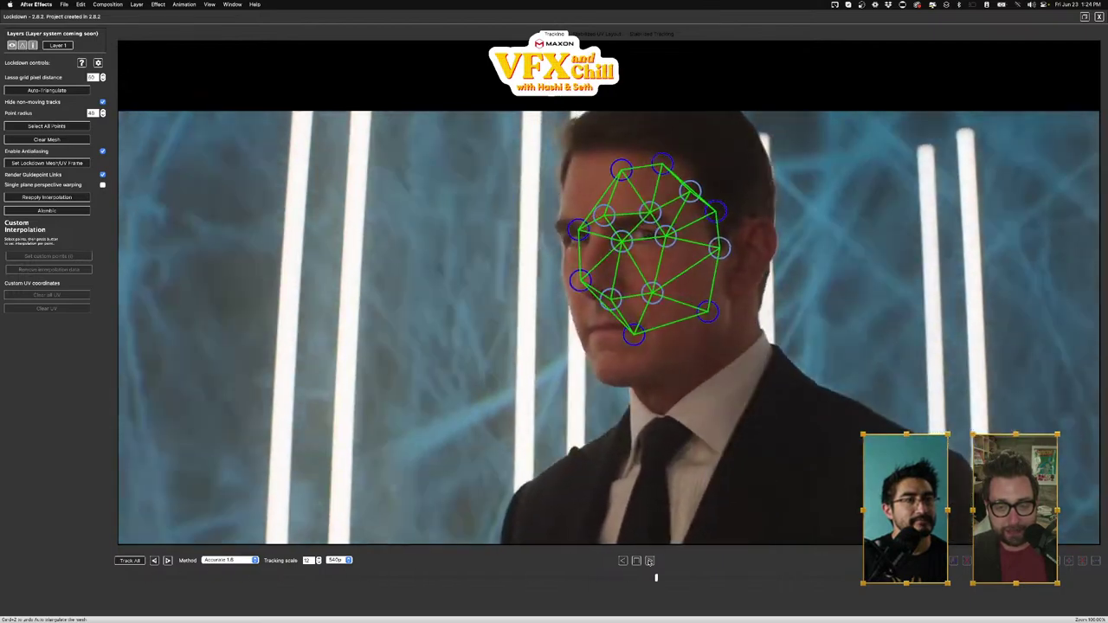
pyautogui.click(636, 561)
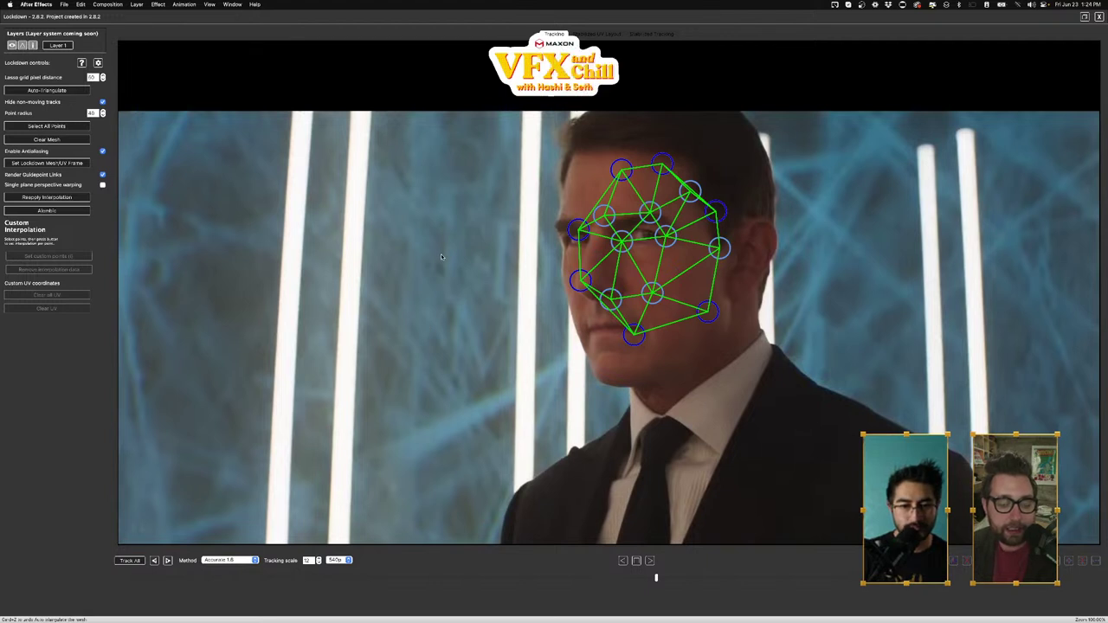
pyautogui.click(38, 164)
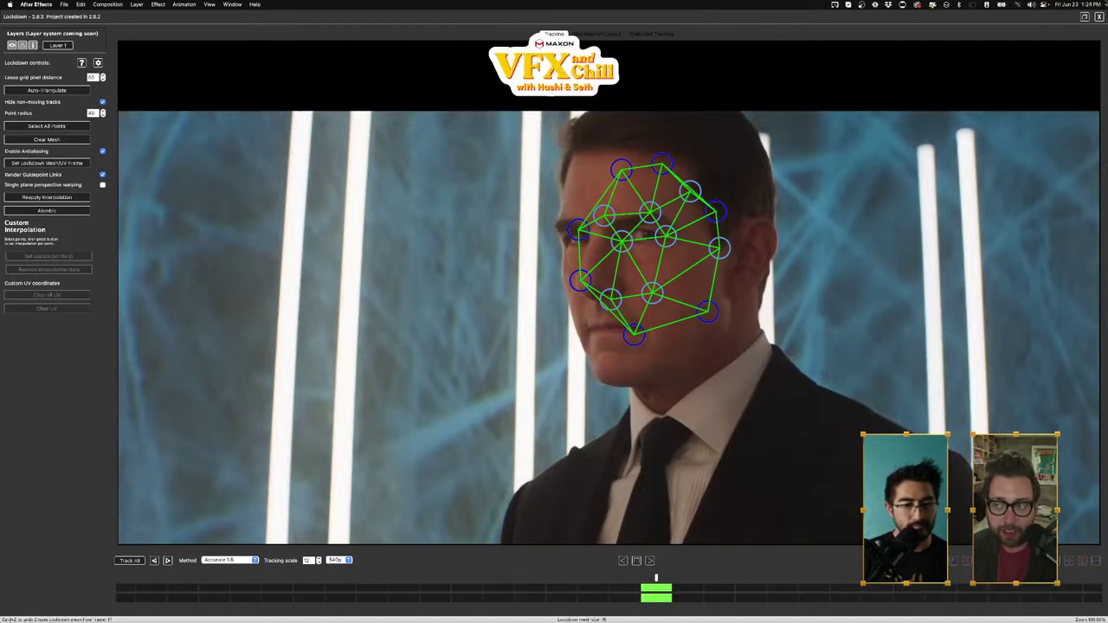
pyautogui.click(1099, 17)
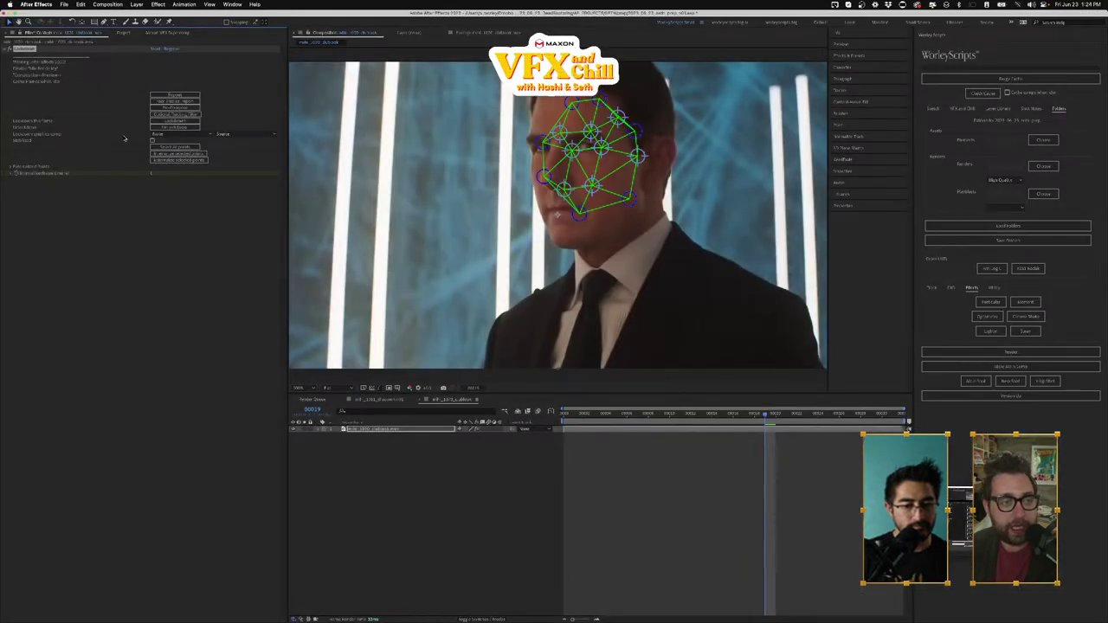
# Step: Lock down the tracked face mesh to generate its stabilized layers and play back the composition
pyautogui.click(181, 121)
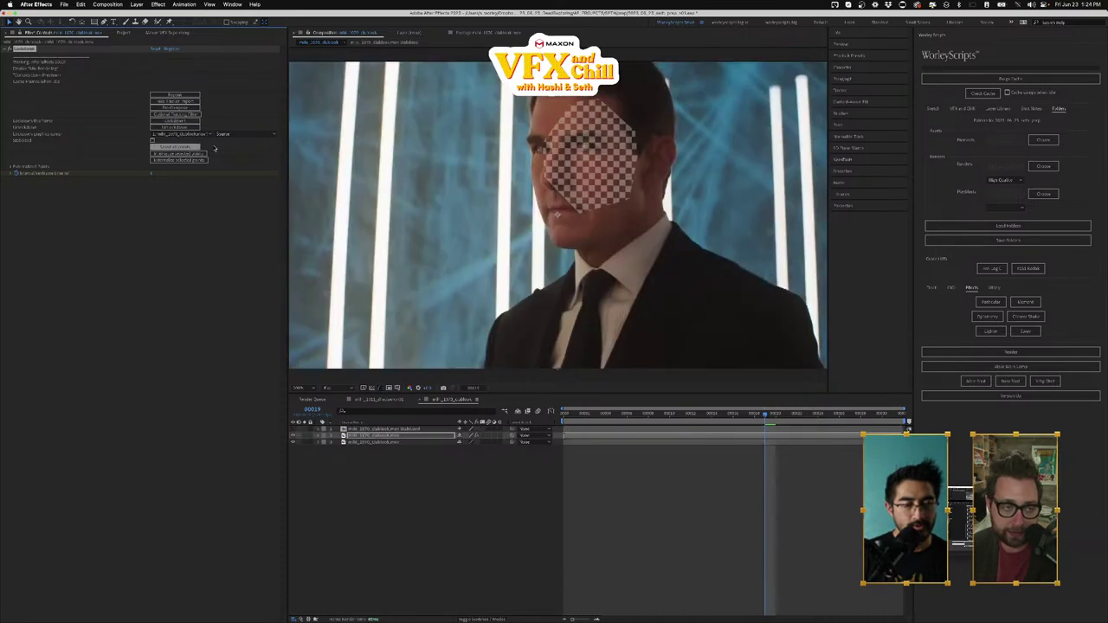
pyautogui.click(463, 507)
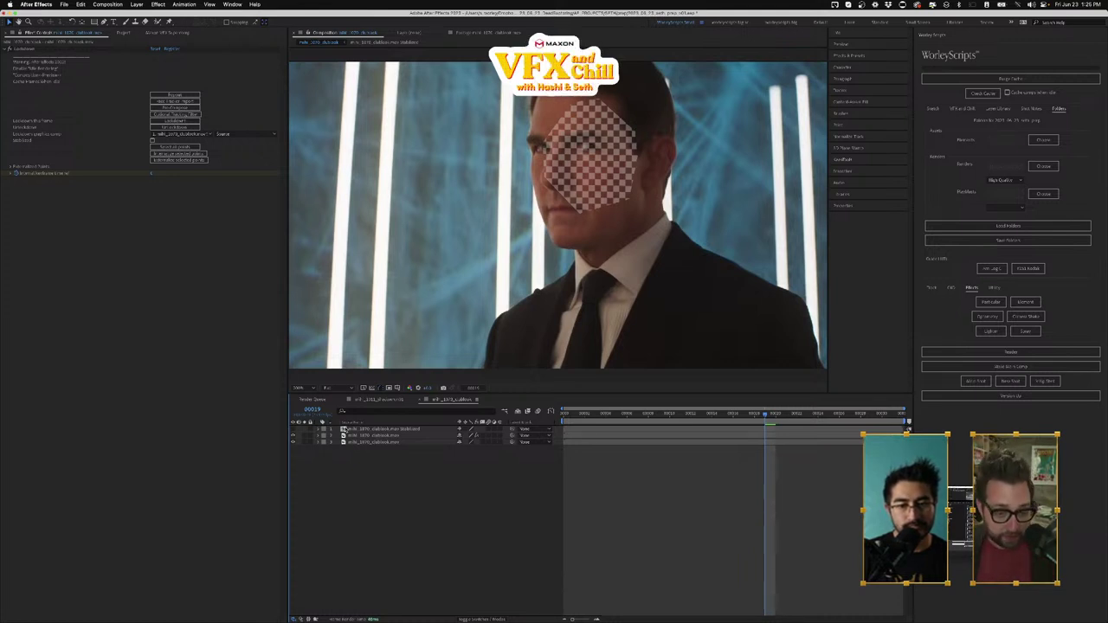
pyautogui.press('space')
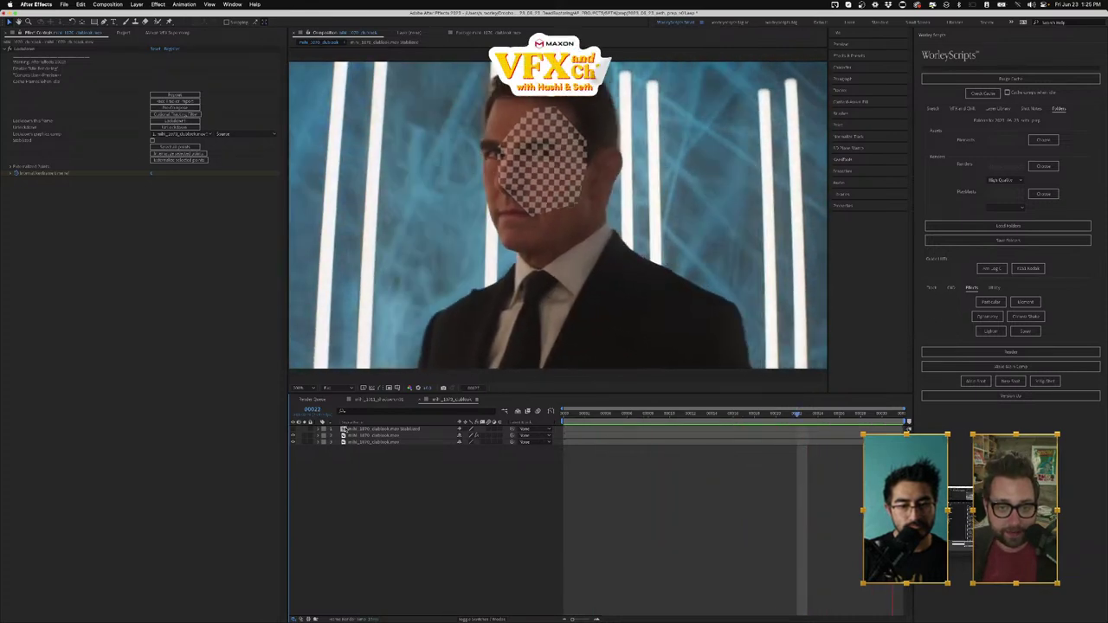
# Step: Open the stabilized precomp, hide its checkerboard layer and scrub the stabilized face to frame 15
pyautogui.doubleClick(345, 431)
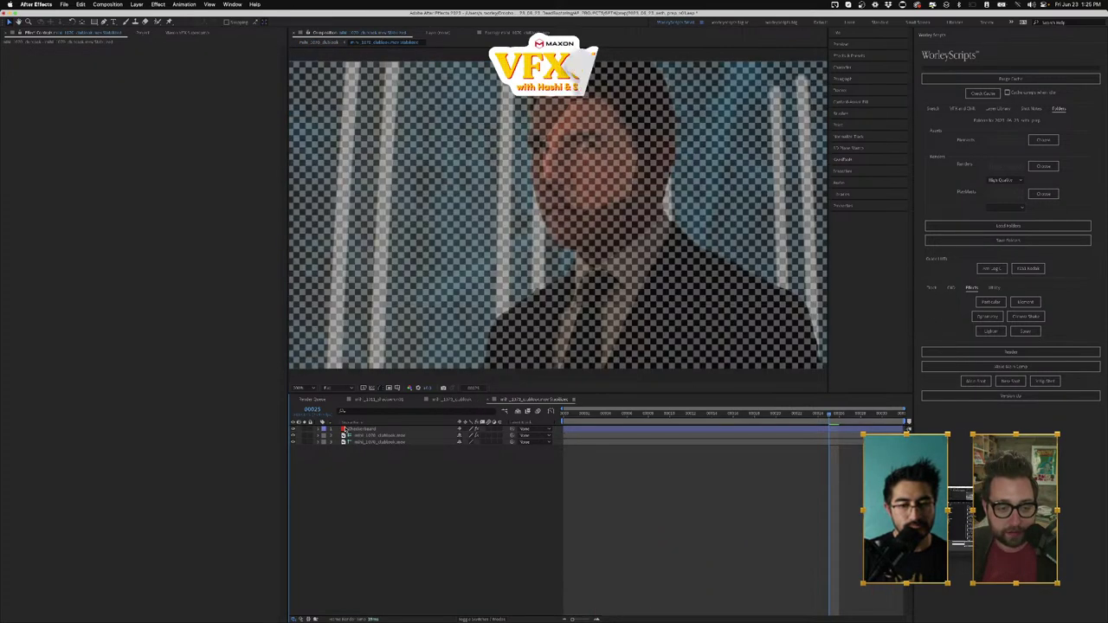
pyautogui.click(353, 431)
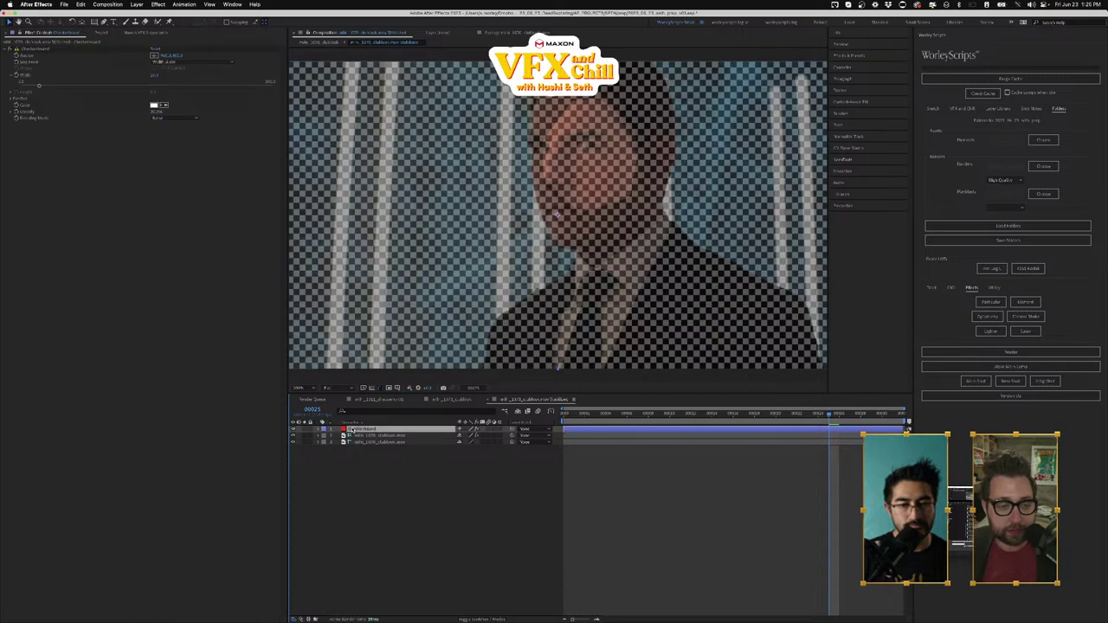
pyautogui.click(293, 430)
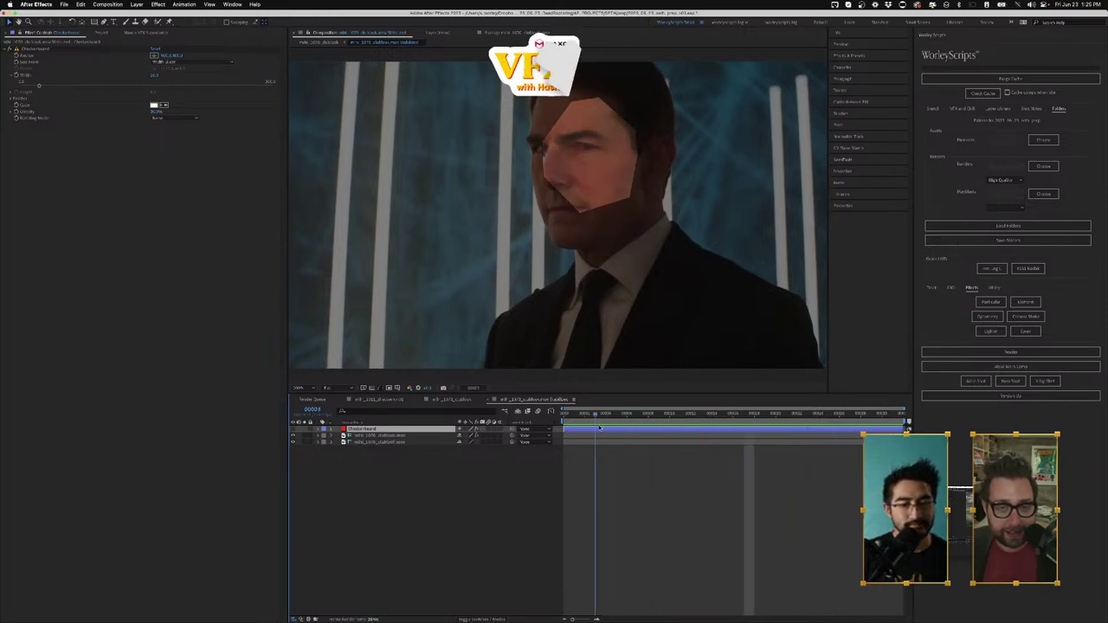
pyautogui.moveTo(728, 420); pyautogui.dragTo(724, 420)
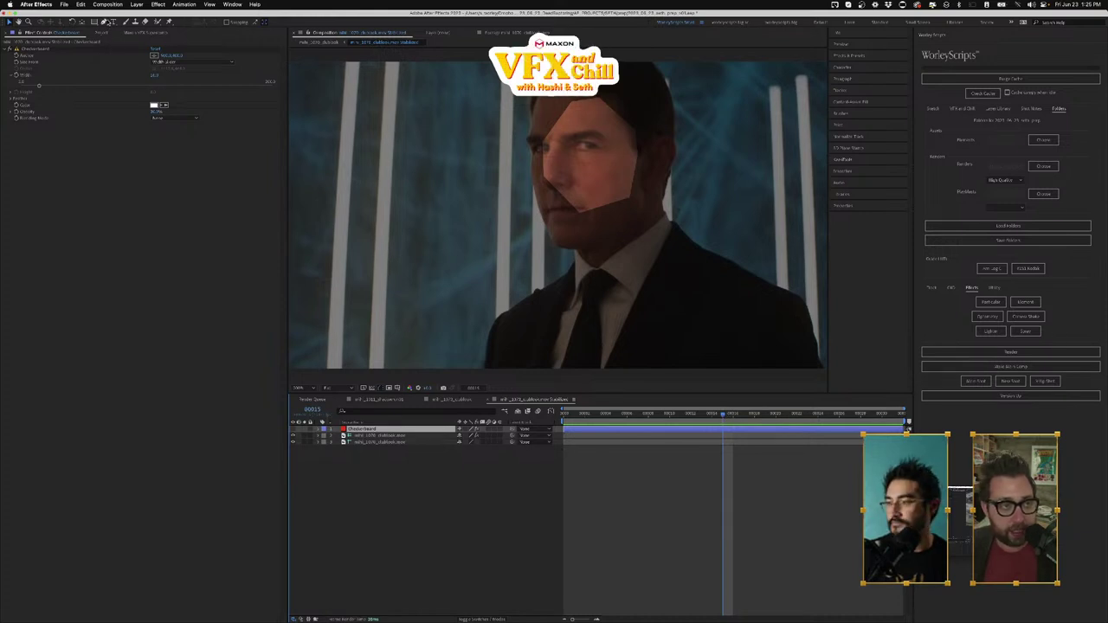
pyautogui.click(136, 4)
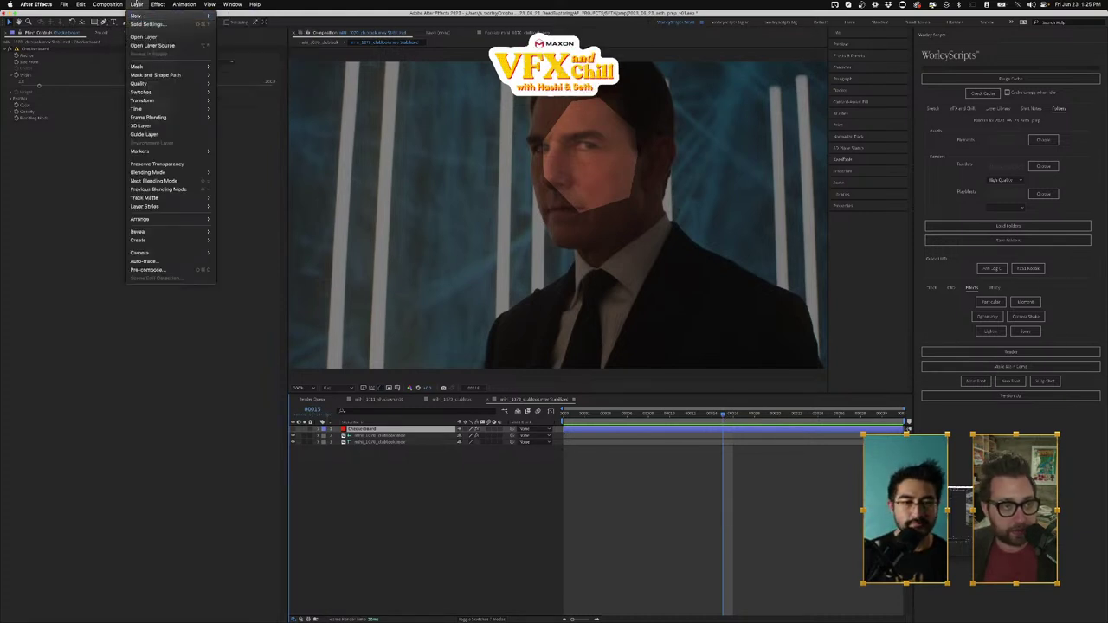
pyautogui.click(137, 3)
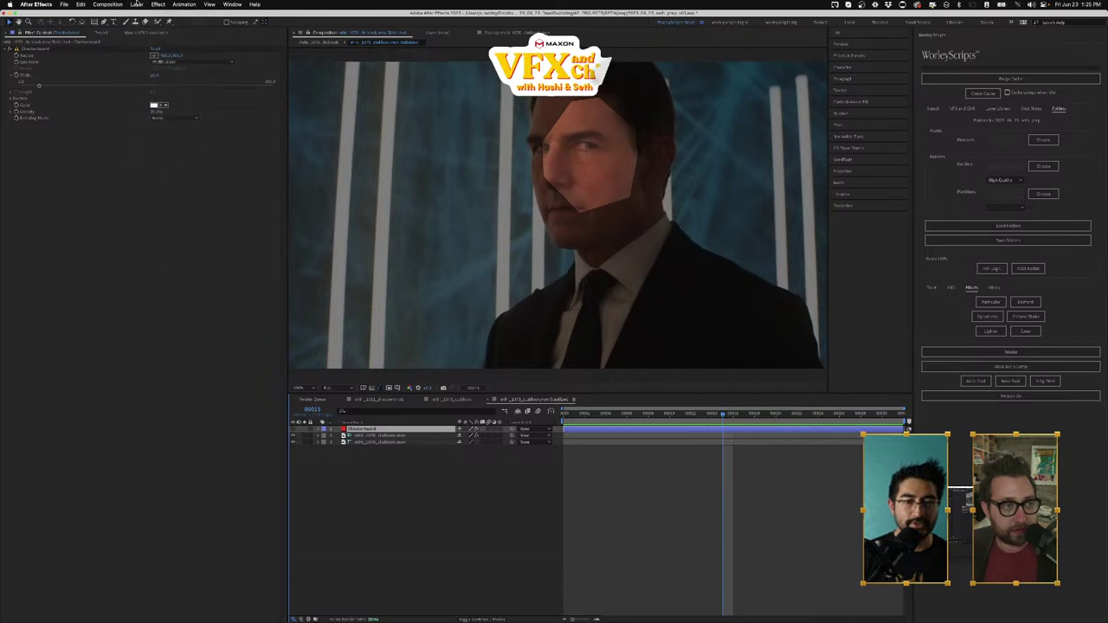
# Step: Open the upper stabilized footage layer in the Layer viewer with the Brush tool active
pyautogui.click(365, 437)
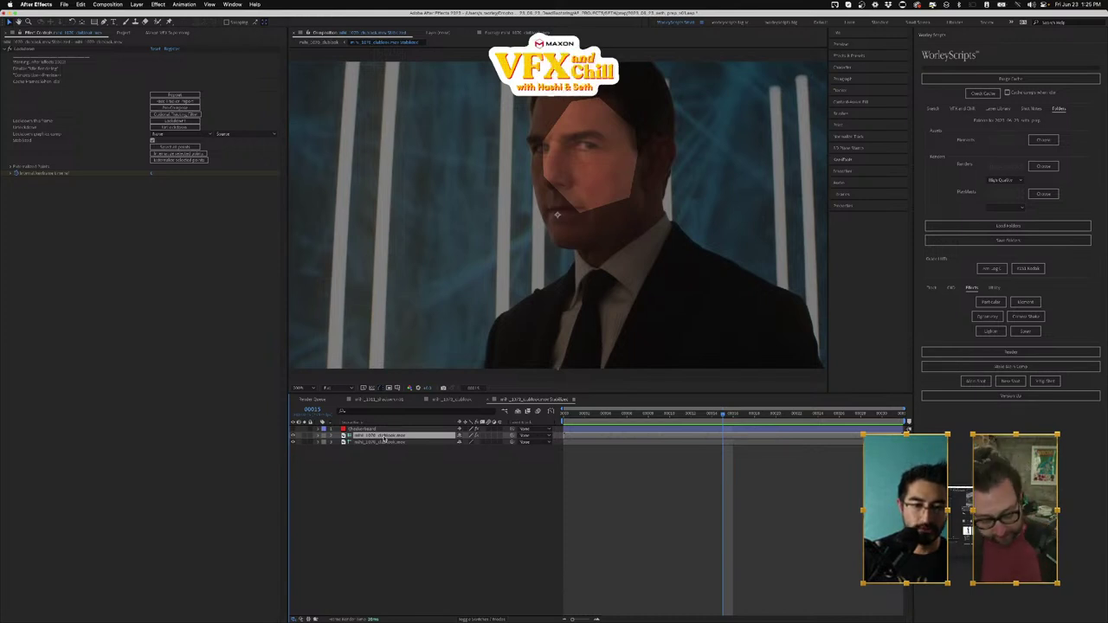
pyautogui.click(126, 23)
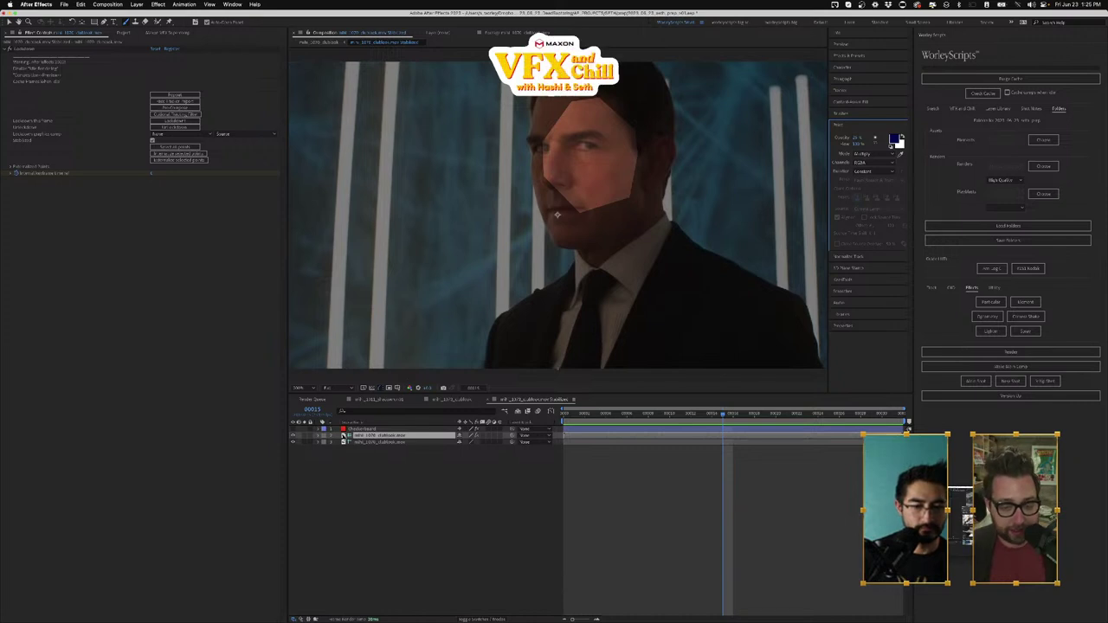
pyautogui.doubleClick(557, 213)
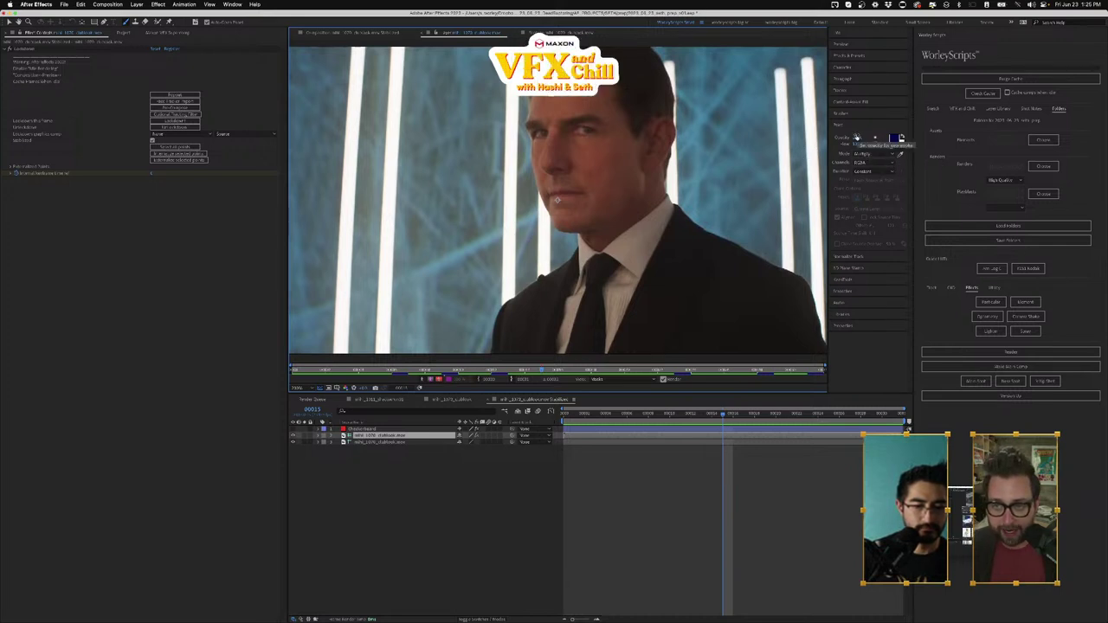
# Step: Set the brush's foreground color to a dark, muted purple
pyautogui.click(897, 139)
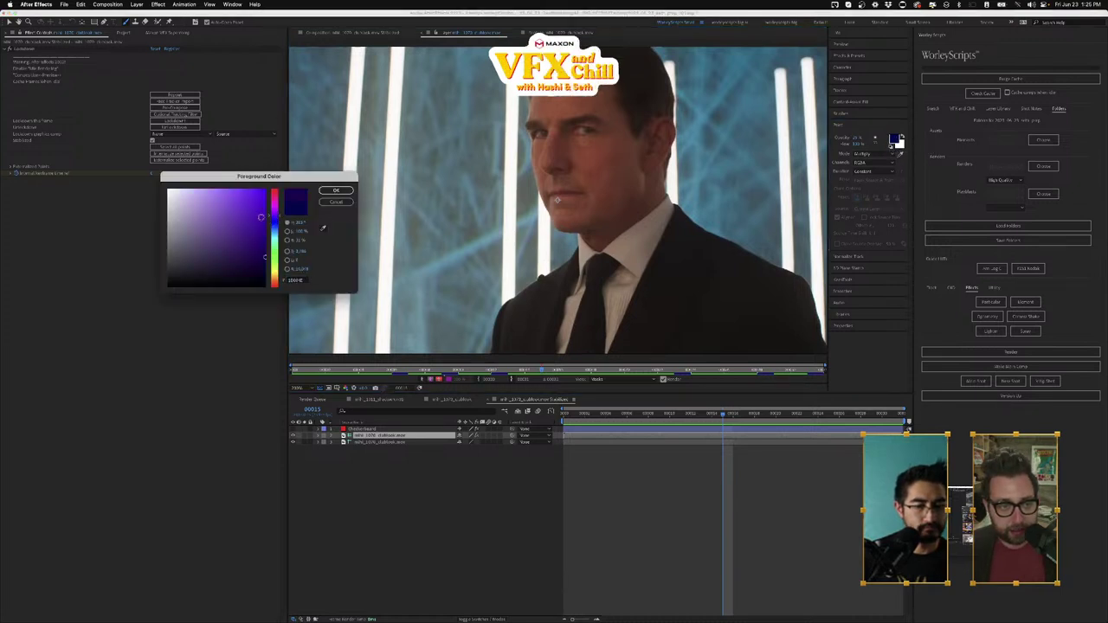
pyautogui.moveTo(261, 216); pyautogui.dragTo(263, 227)
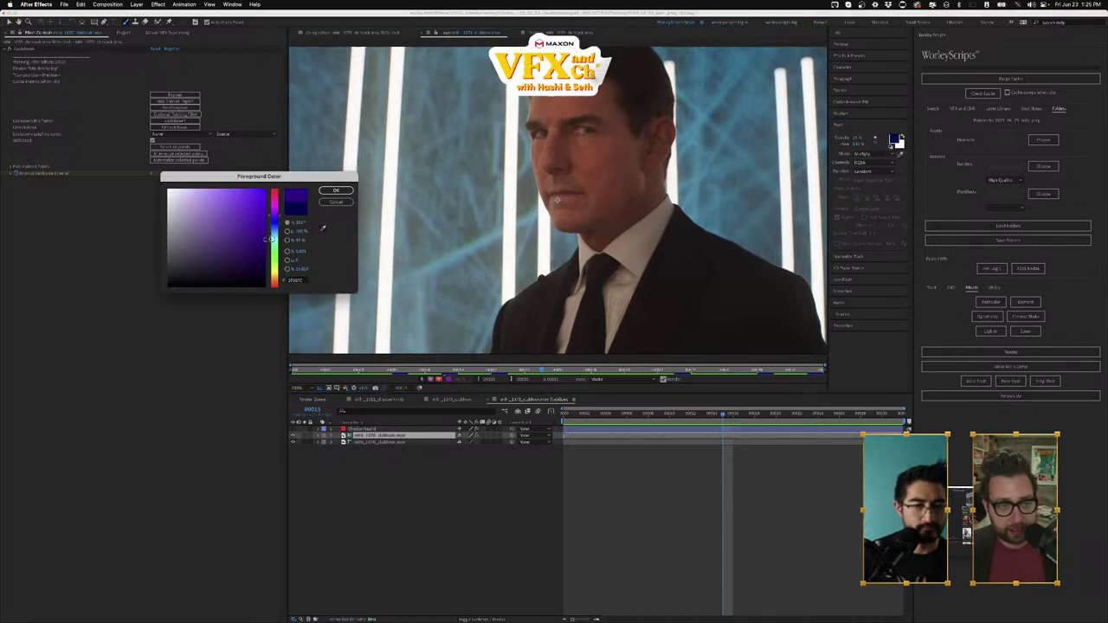
pyautogui.click(336, 190)
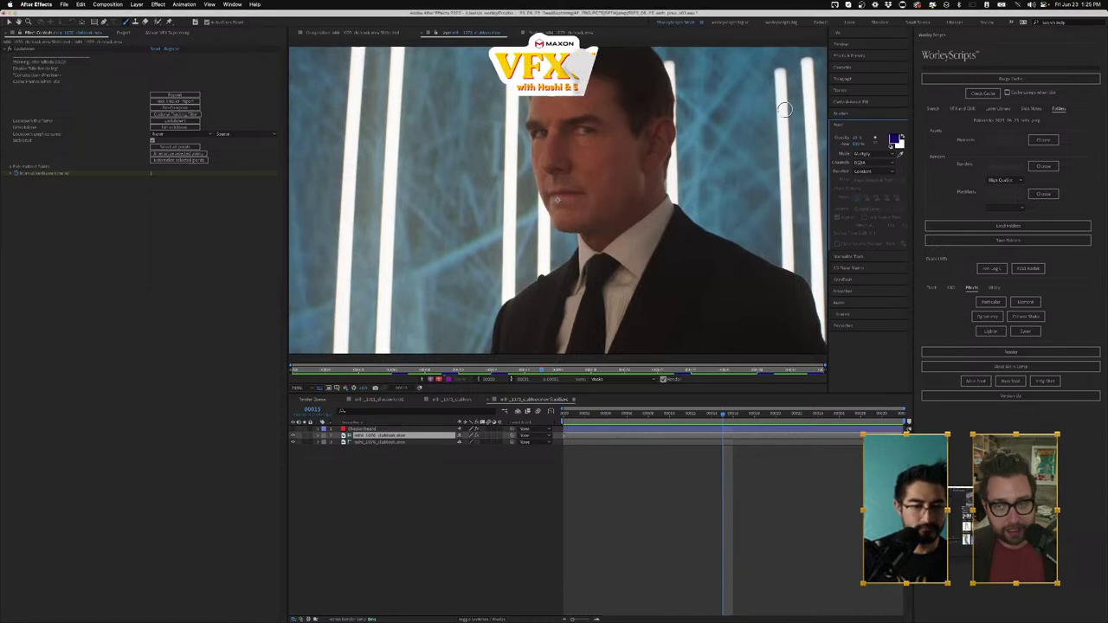
pyautogui.click(896, 140)
pyautogui.click(233, 245)
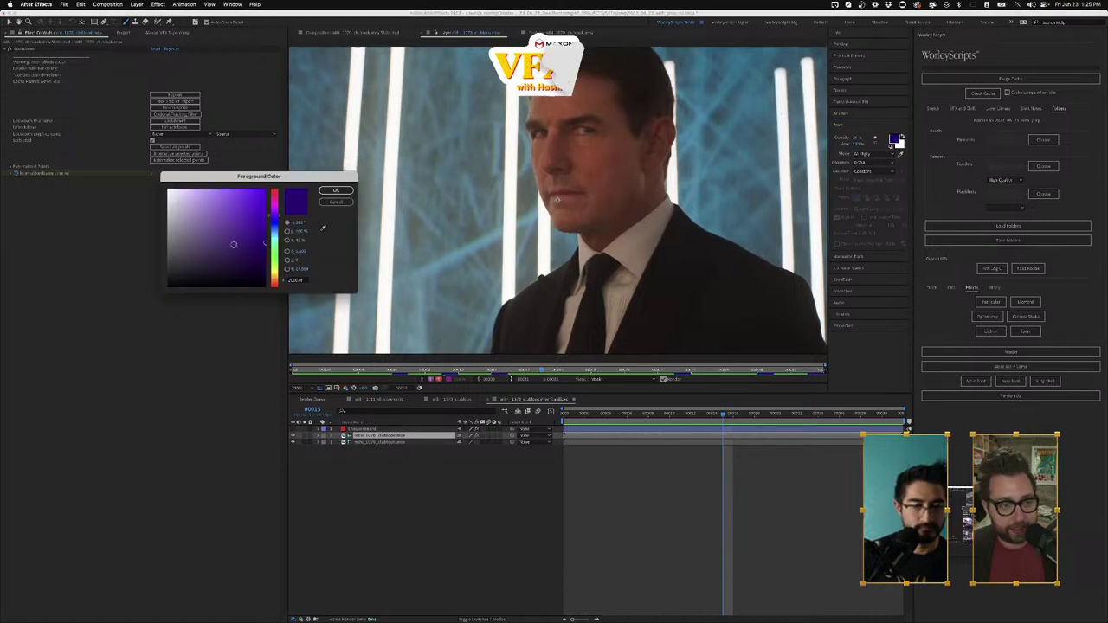
pyautogui.click(336, 191)
# Step: Undo the test dab and paint soft purple Multiply strokes beneath the man's eye for a bruise
pyautogui.click(574, 141)
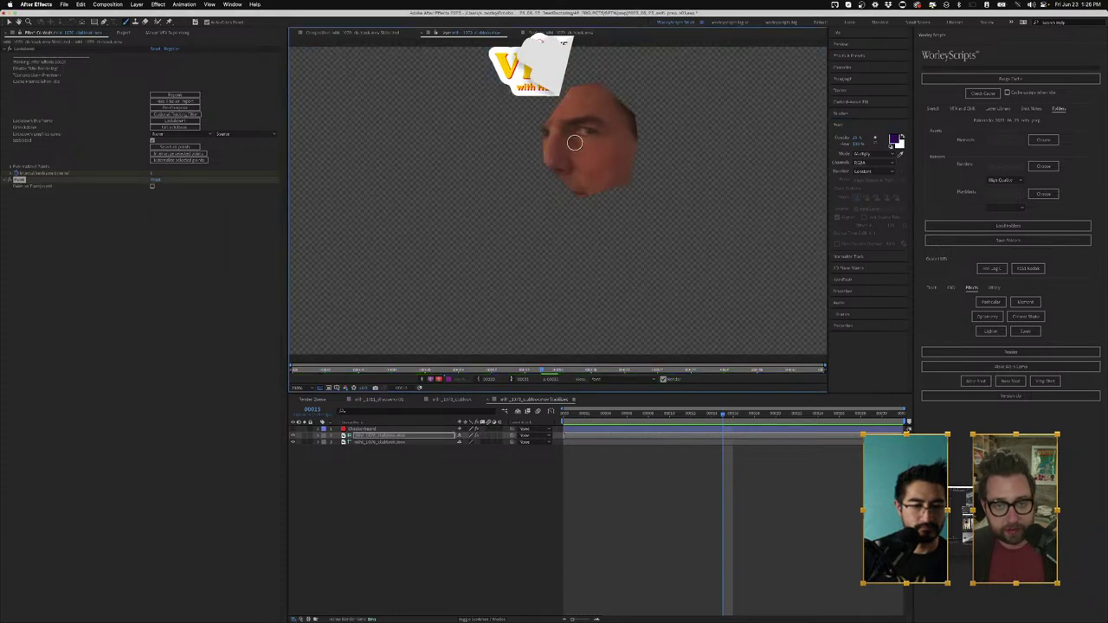
pyautogui.press('super+z')
pyautogui.keyDown('alt'); pyautogui.scroll(2, 594, 150); pyautogui.keyUp('alt')
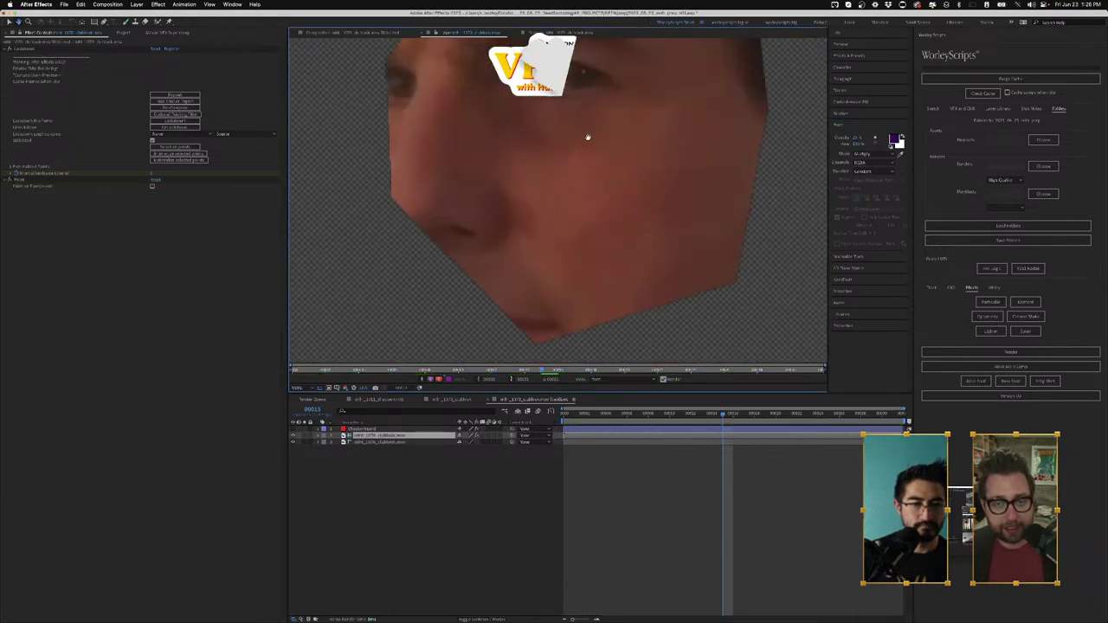
pyautogui.moveTo(589, 136); pyautogui.dragTo(581, 210, button='middle')
pyautogui.moveTo(607, 199)
pyautogui.mouseDown()
pyautogui.moveTo(551, 206)
pyautogui.moveTo(520, 191)
pyautogui.moveTo(590, 192)
pyautogui.moveTo(622, 168)
pyautogui.mouseUp()
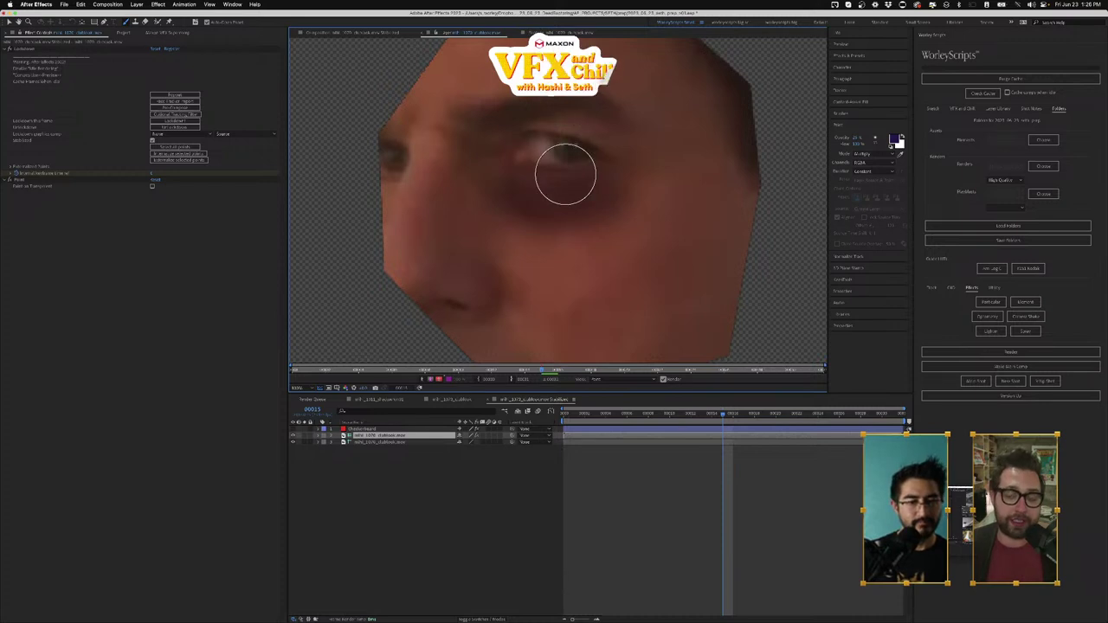
pyautogui.scroll(-3, 565, 174)
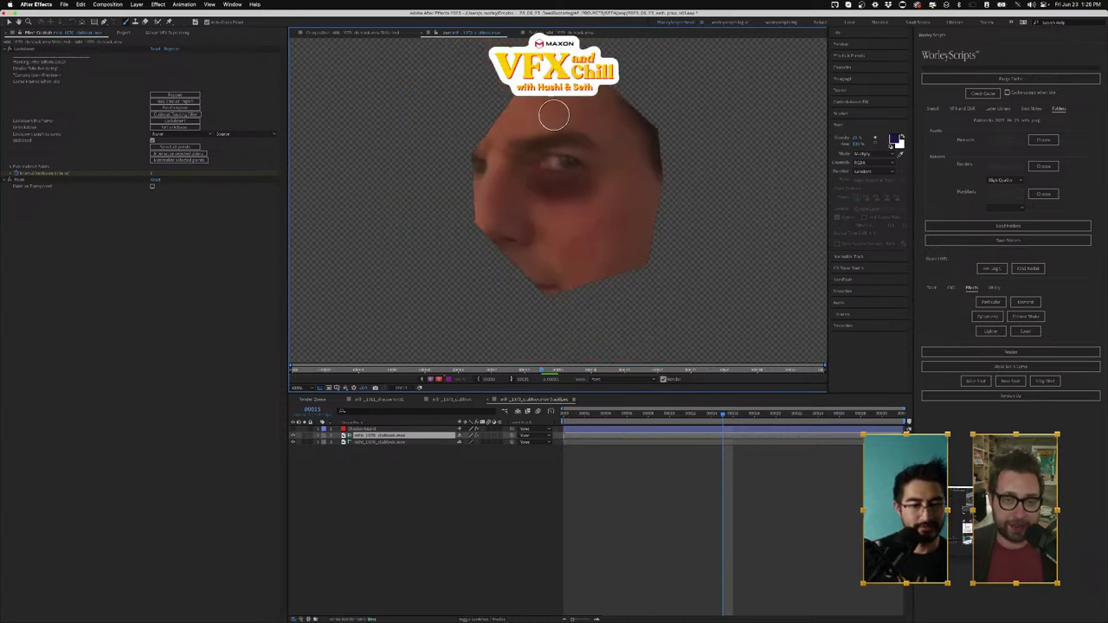
# Step: Check the bruise in the composition and dock the Layer viewer beside the Composition viewer
pyautogui.click(370, 32)
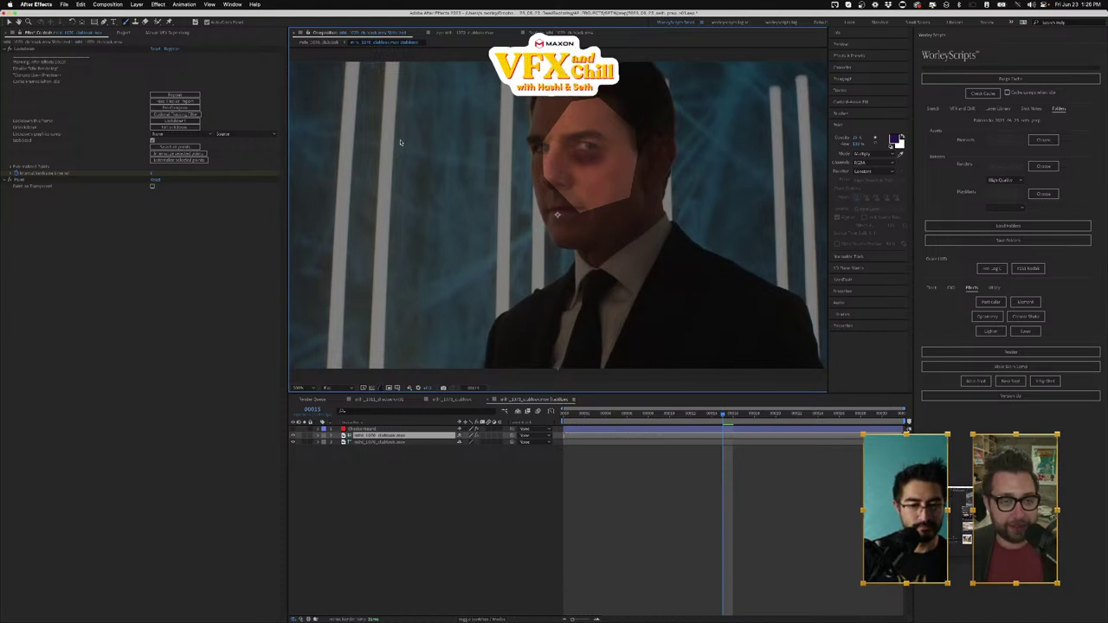
pyautogui.click(465, 33)
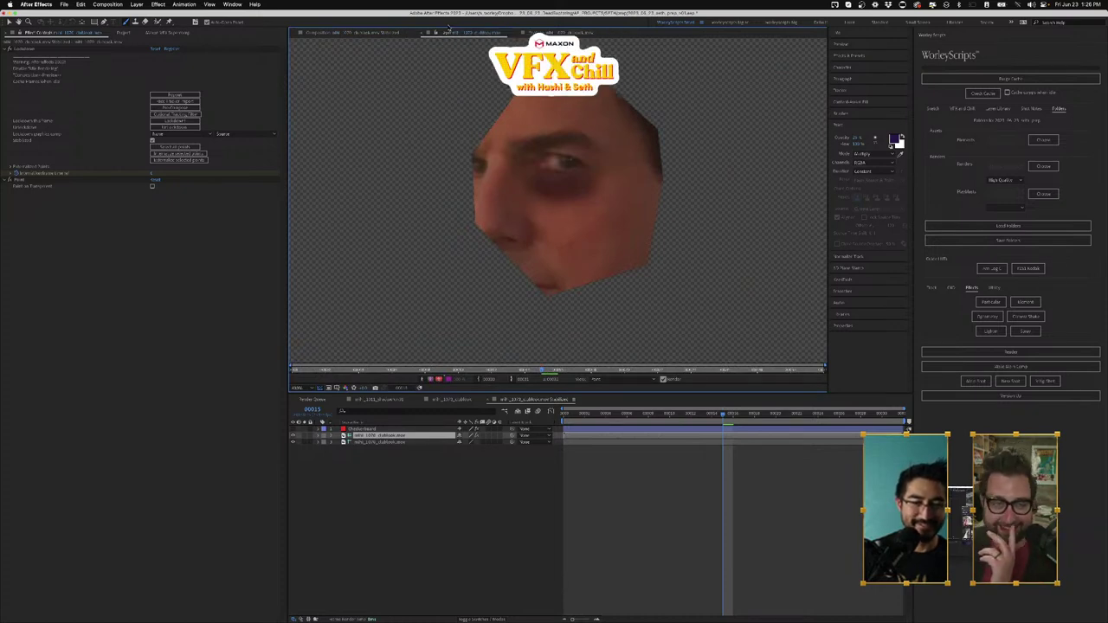
pyautogui.moveTo(446, 33); pyautogui.dragTo(821, 137)
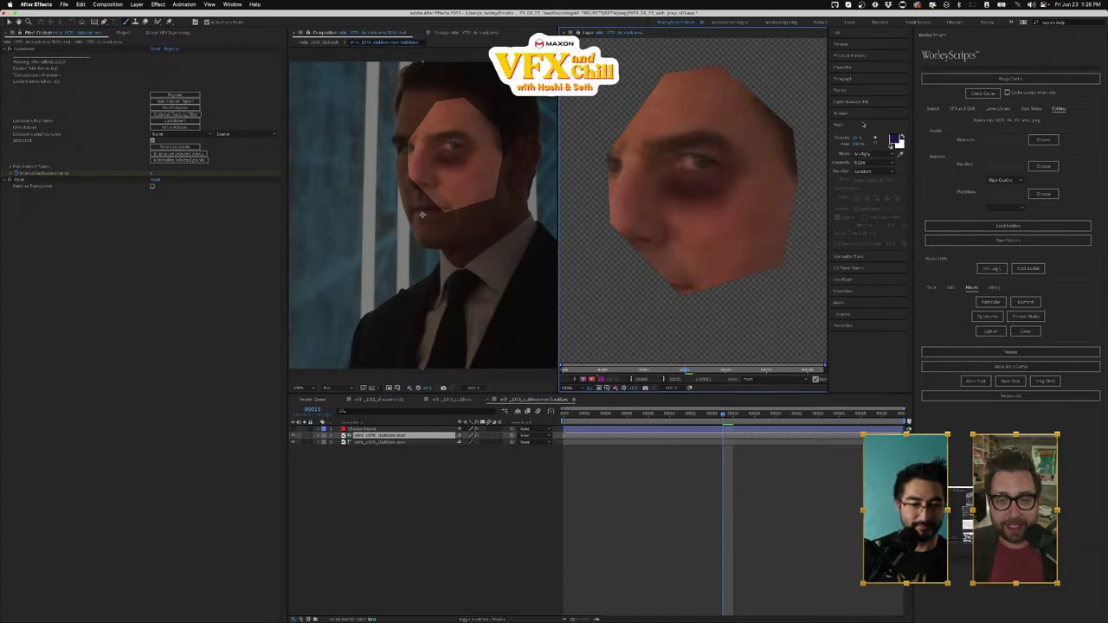
# Step: Shift the foreground color to dark blue and paint more bruise strokes around the man's eye
pyautogui.click(896, 139)
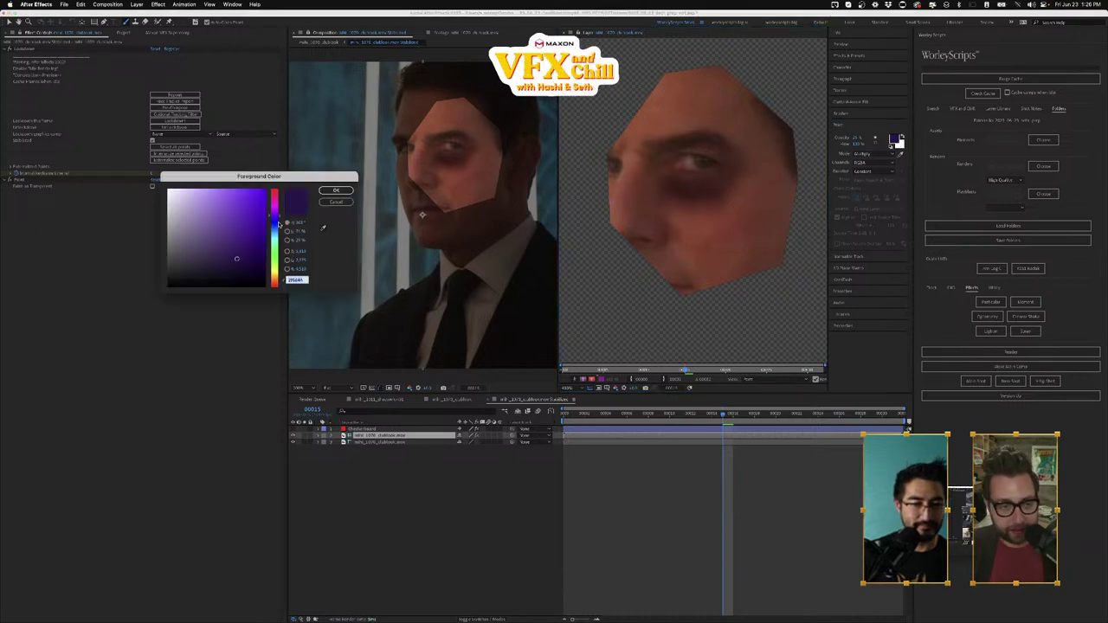
pyautogui.click(277, 222)
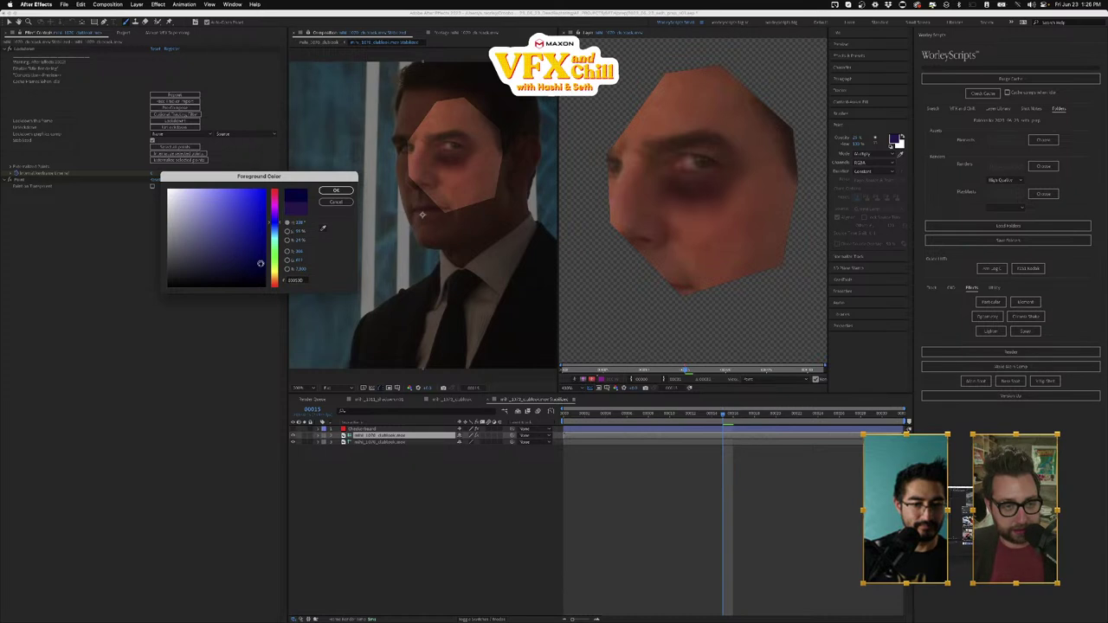
pyautogui.click(336, 190)
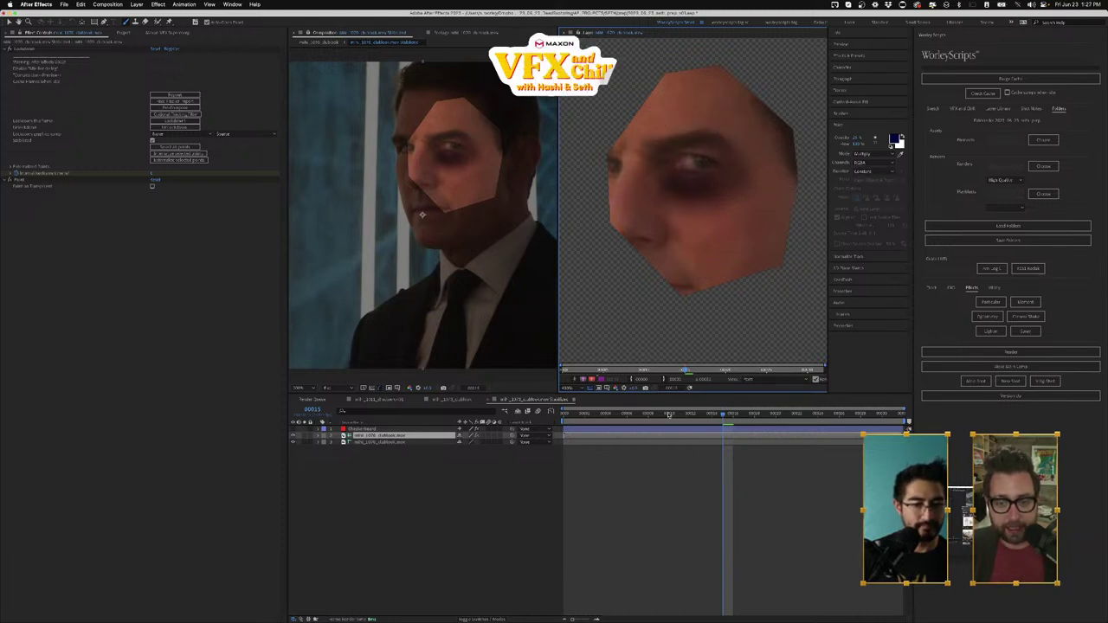
# Step: Expand the layer's Paint effect, select all its brush strokes and extend them back to the shot's start
pyautogui.moveTo(659, 415); pyautogui.dragTo(563, 415)
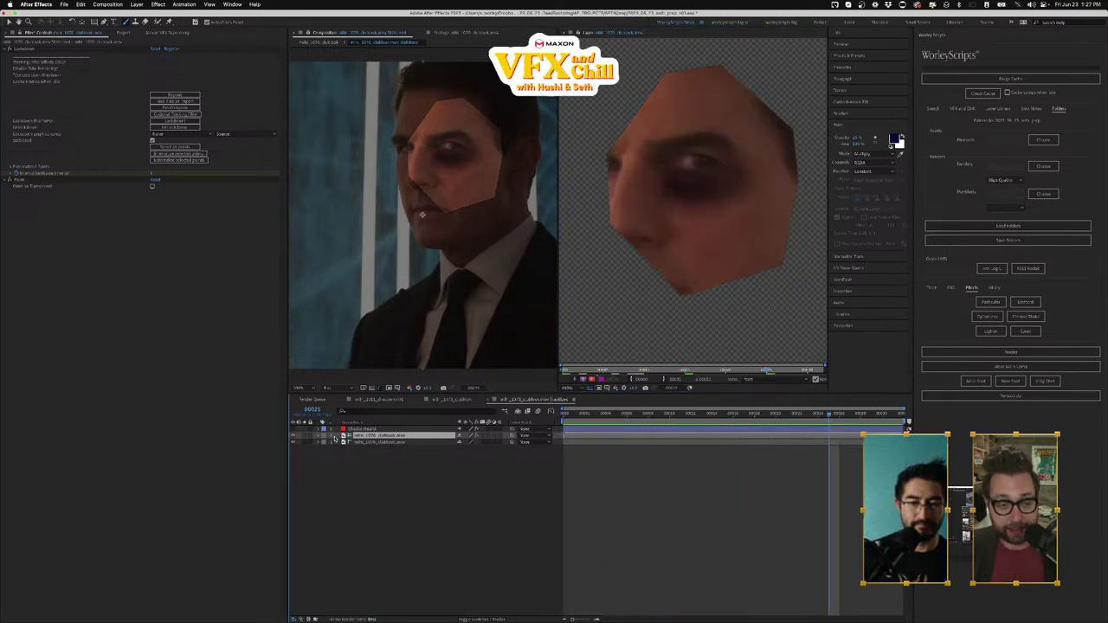
pyautogui.click(318, 437)
pyautogui.click(325, 442)
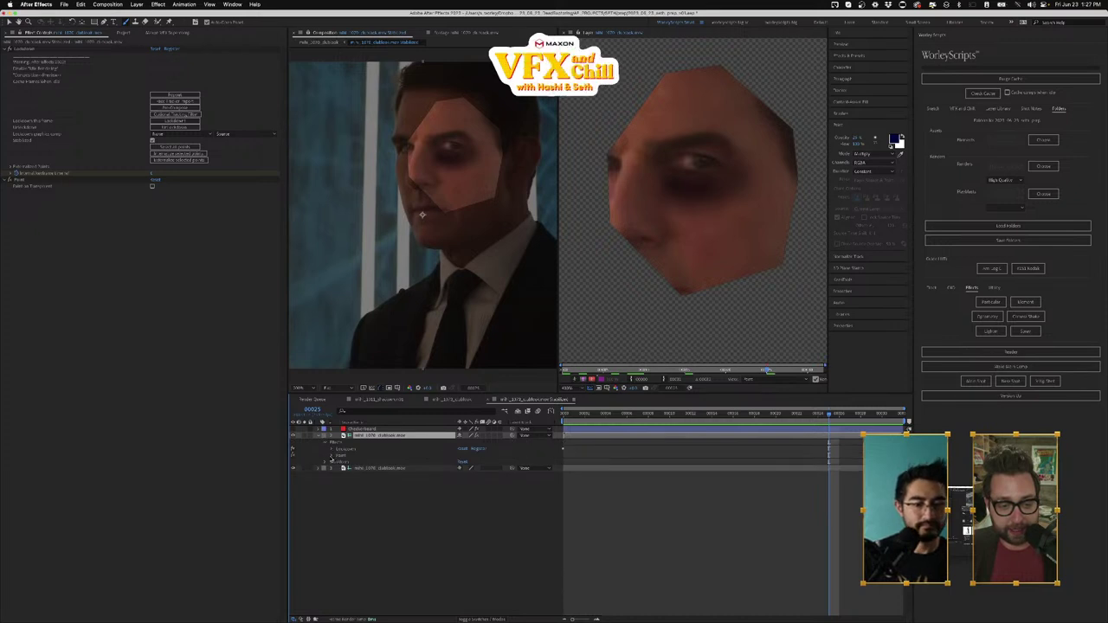
pyautogui.click(332, 455)
pyautogui.click(744, 470)
pyautogui.keyDown('shift'); pyautogui.click(737, 522); pyautogui.keyUp('shift')
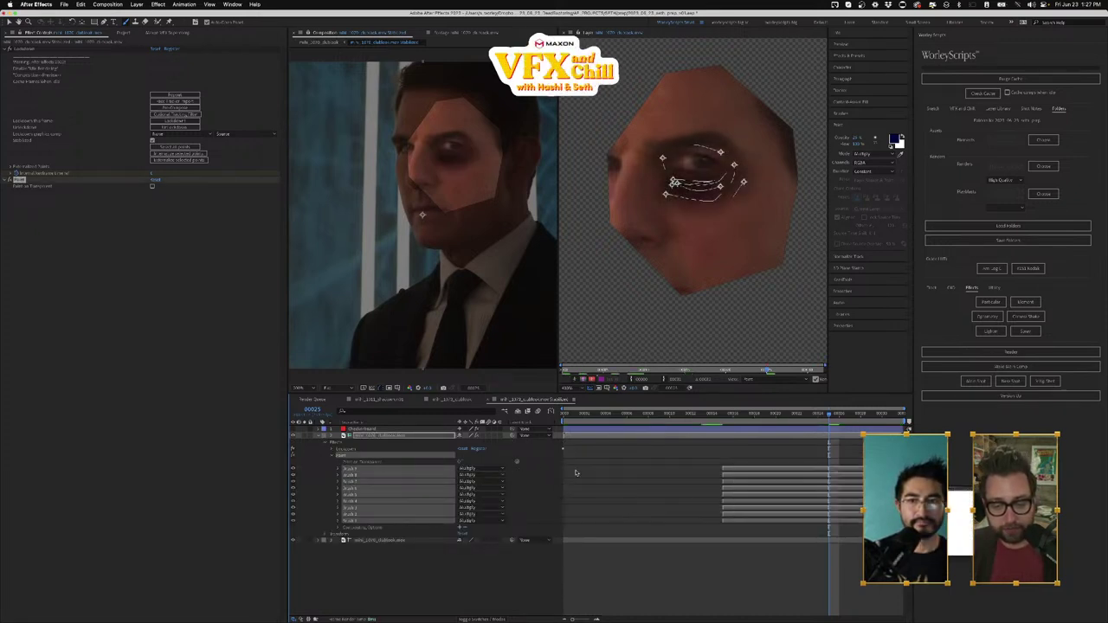
pyautogui.moveTo(723, 470); pyautogui.dragTo(518, 479)
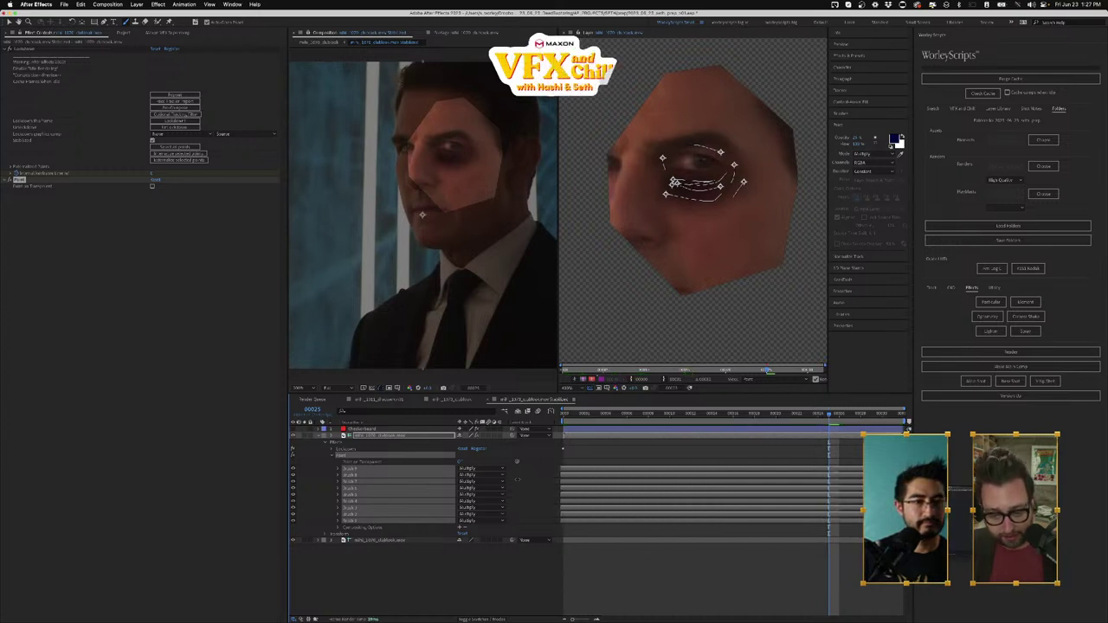
# Step: Deselect the brush strokes, close the Layer viewer and select the painted footage layer
pyautogui.click(508, 600)
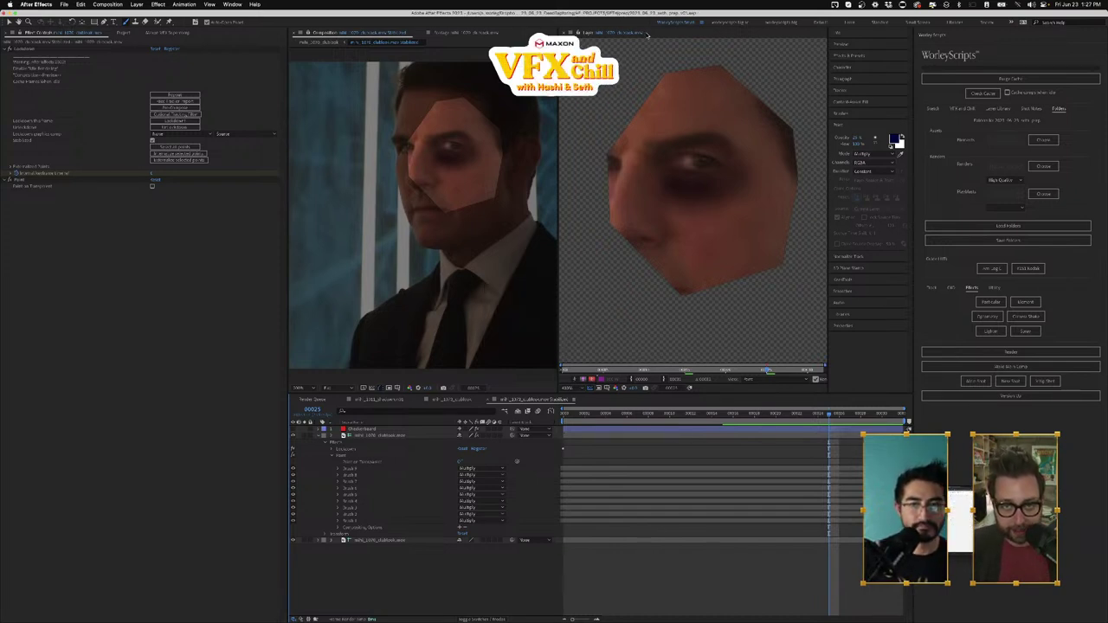
pyautogui.click(647, 33)
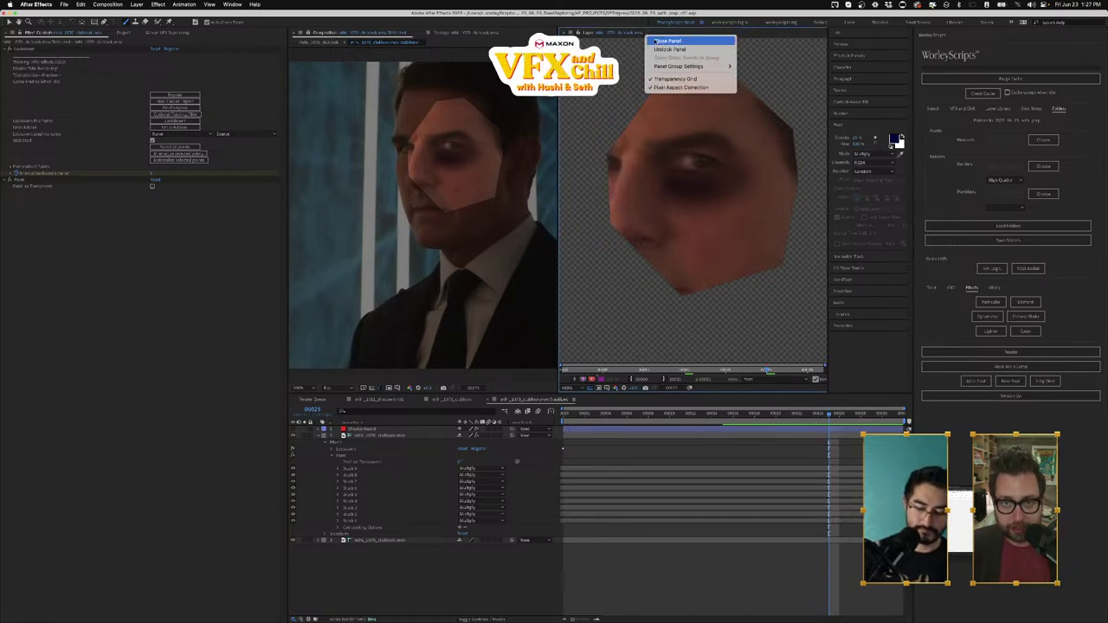
pyautogui.click(665, 41)
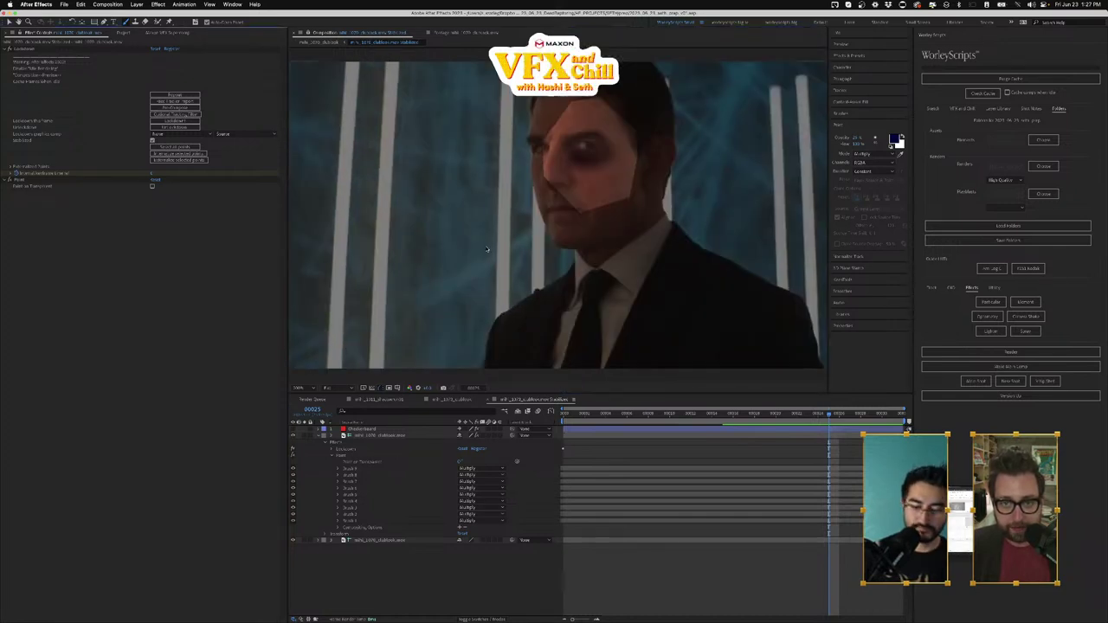
pyautogui.click(394, 435)
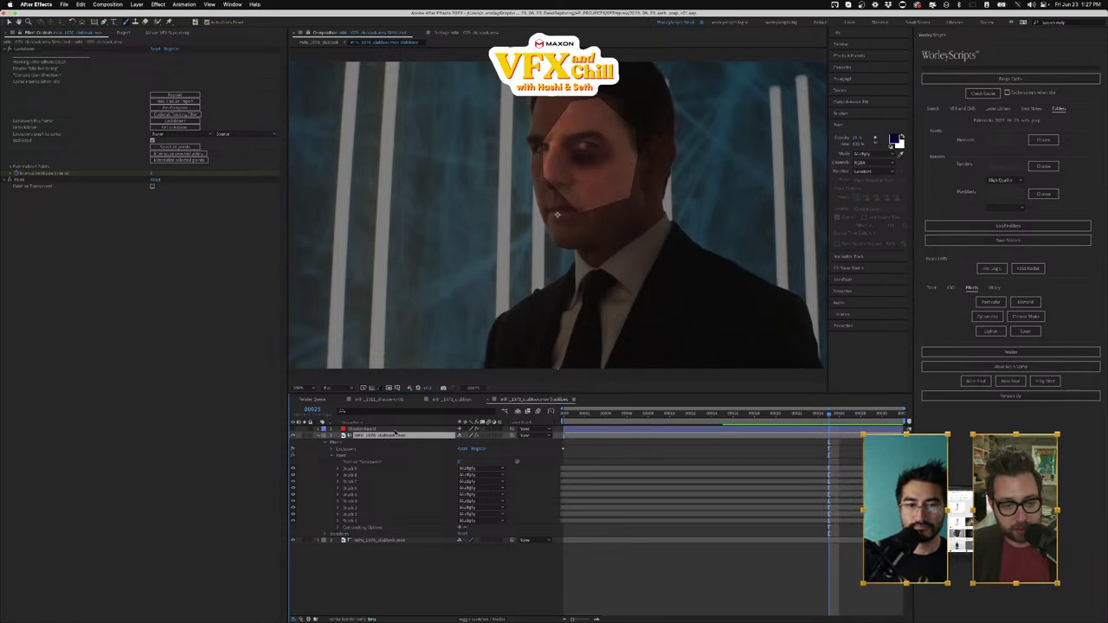
# Step: Turn off the Guide Layer option for the painted clip in the stabilized composition
pyautogui.click(452, 400)
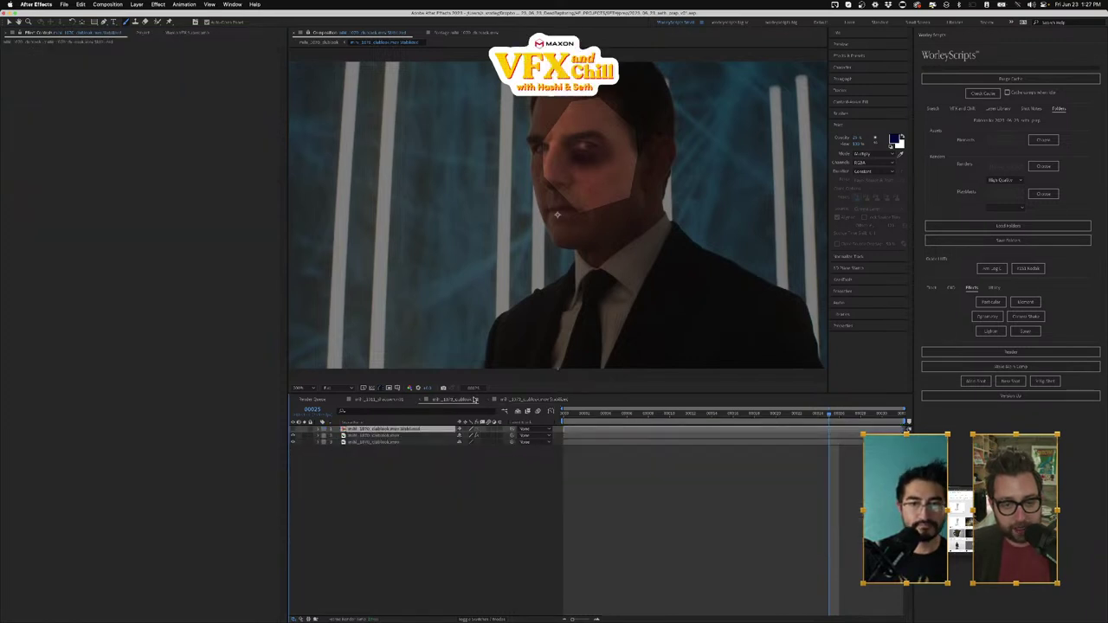
pyautogui.press('space')
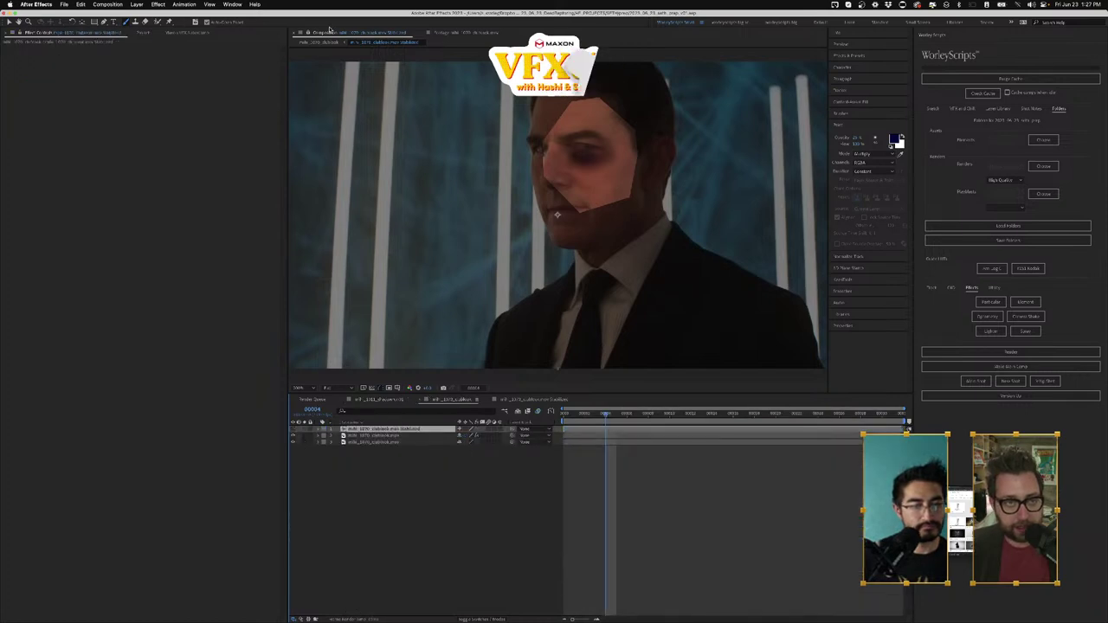
pyautogui.click(309, 34)
pyautogui.click(463, 402)
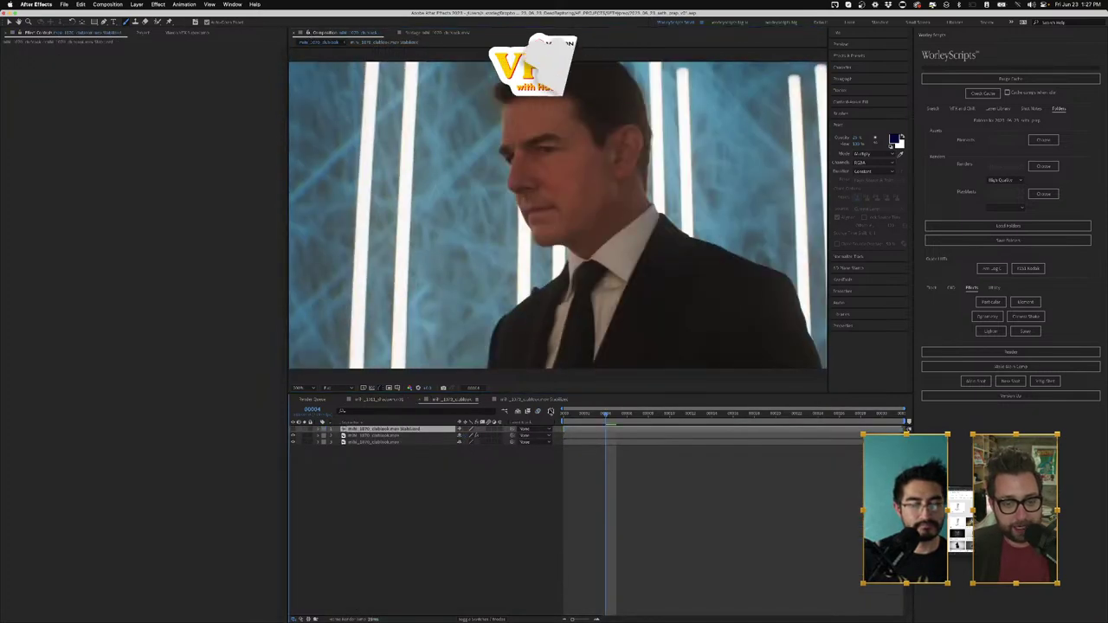
pyautogui.moveTo(607, 416); pyautogui.dragTo(725, 418)
pyautogui.click(520, 401)
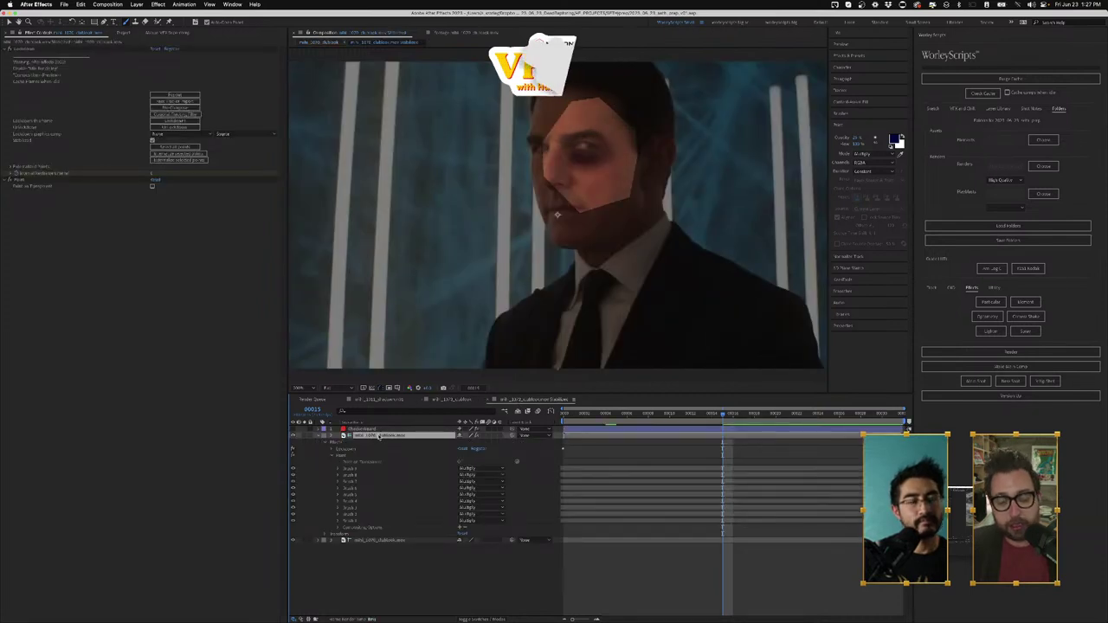
pyautogui.rightClick(378, 436)
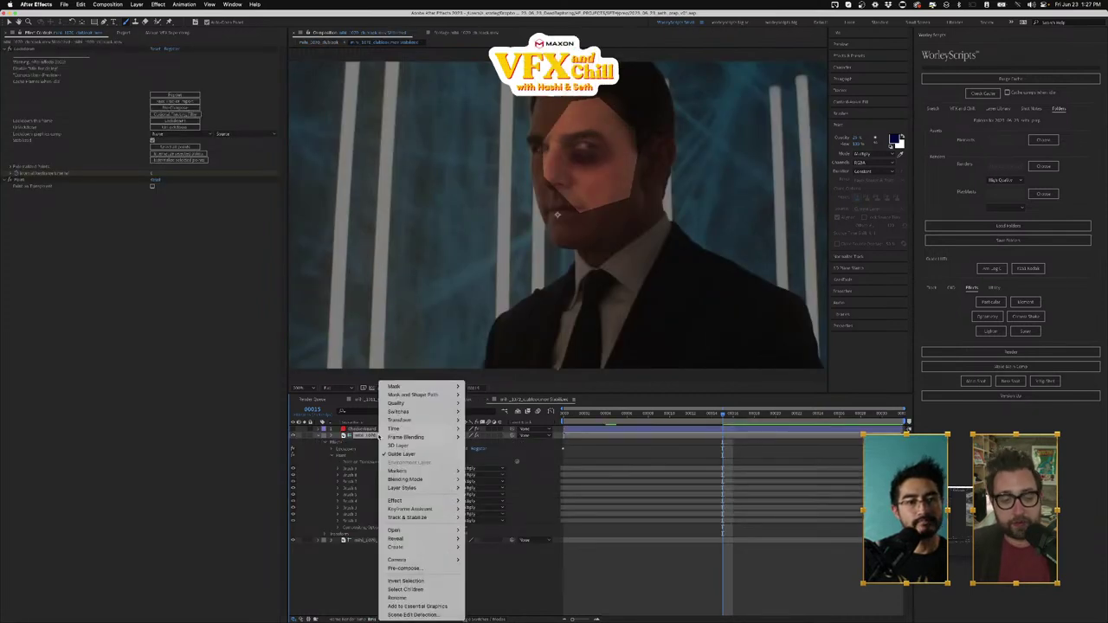
pyautogui.click(411, 456)
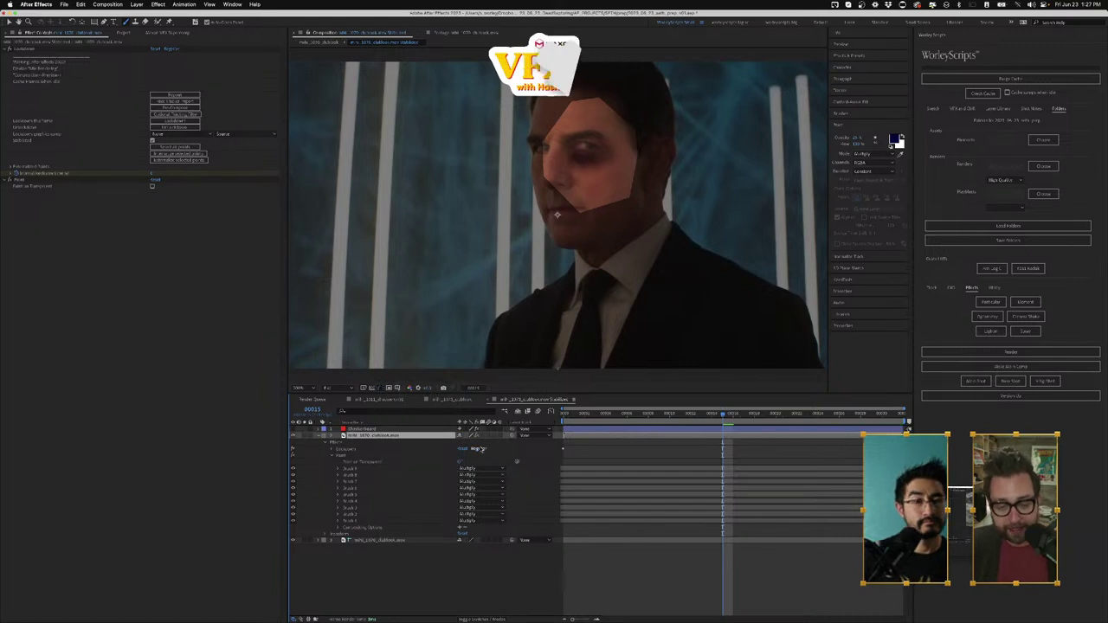
# Step: Examine the painted bruise in the main composition around frame 7, briefly soloing the Lockdown clip layer
pyautogui.click(701, 414)
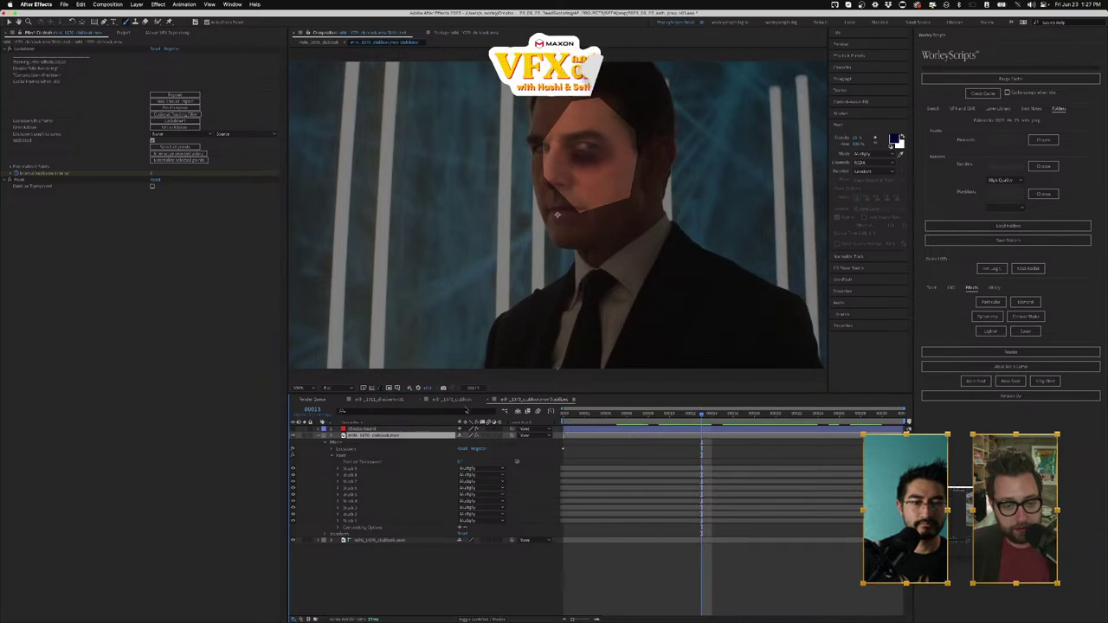
pyautogui.click(452, 399)
pyautogui.moveTo(672, 416); pyautogui.dragTo(636, 416)
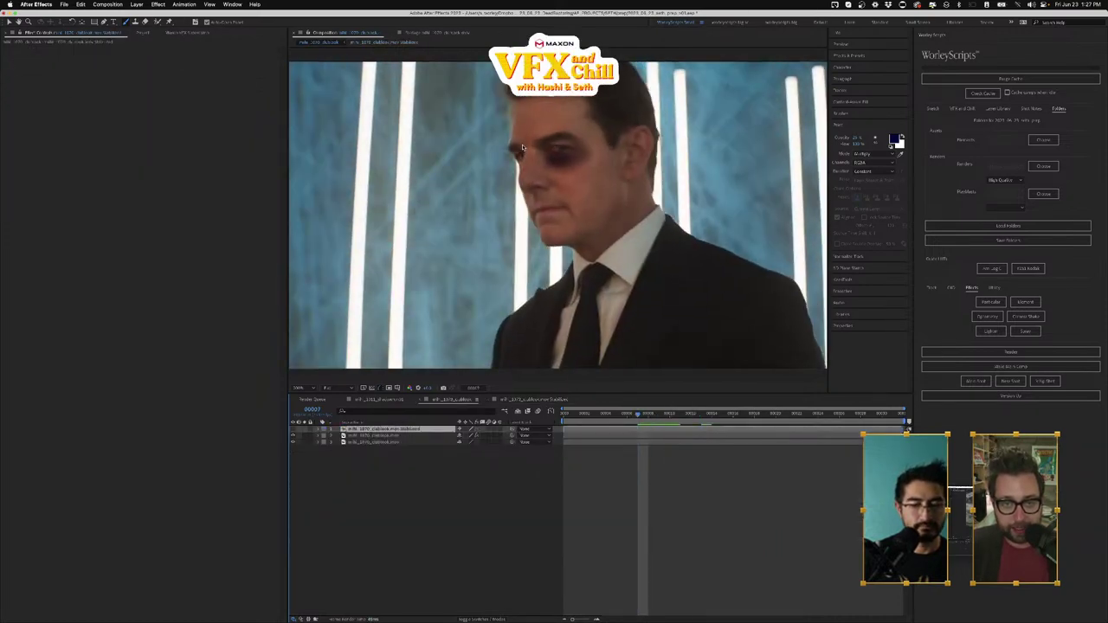
pyautogui.scroll(4, 523, 147)
pyautogui.scroll(-4, 522, 146)
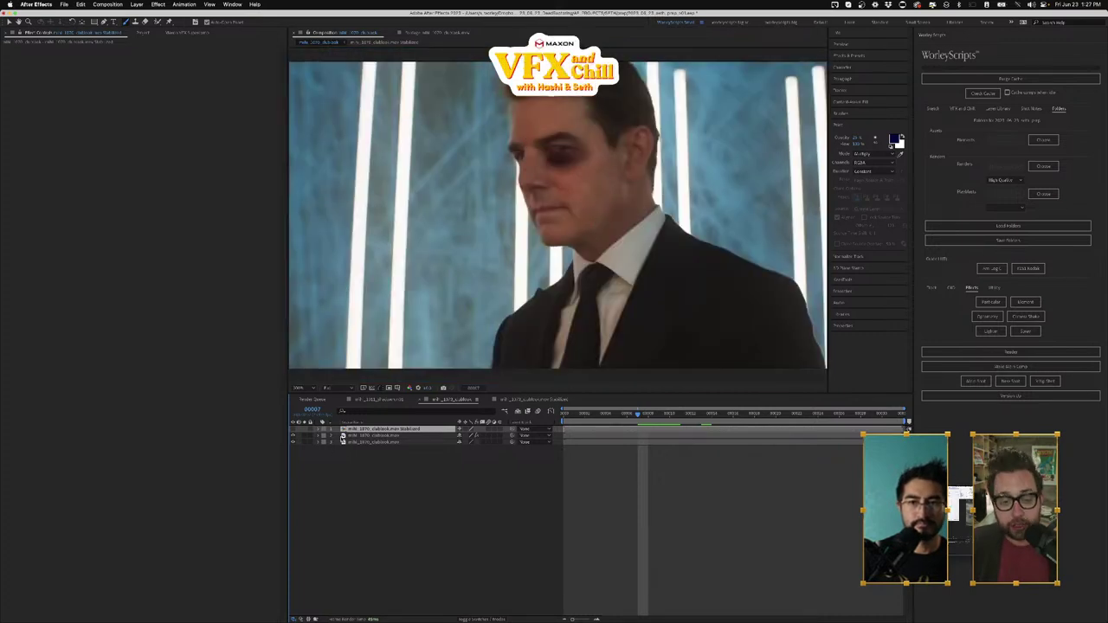
pyautogui.click(344, 436)
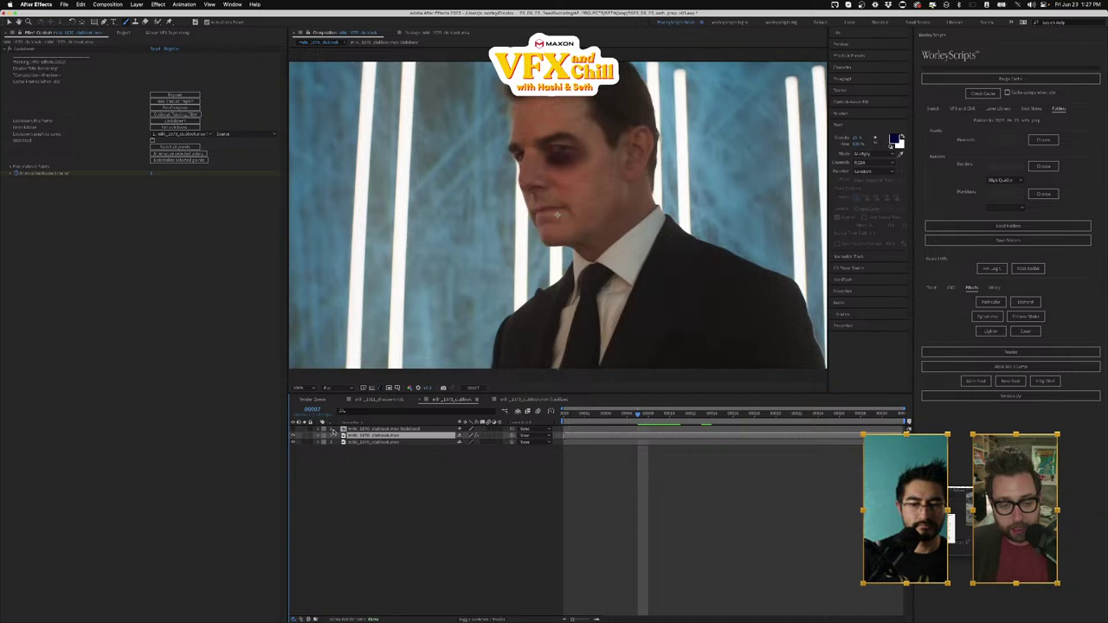
pyautogui.click(304, 437)
pyautogui.click(304, 437)
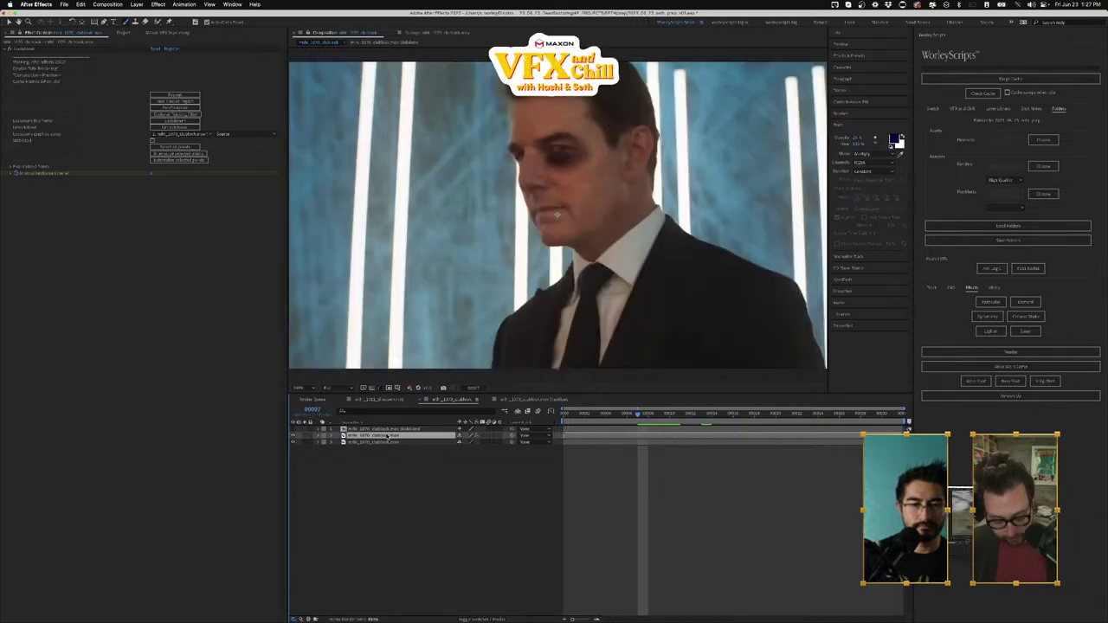
# Step: Try a Matte Choker effect on the Lockdown clip layer, preview it, and remove the effect
pyautogui.hotkey('ctrl', 'space')
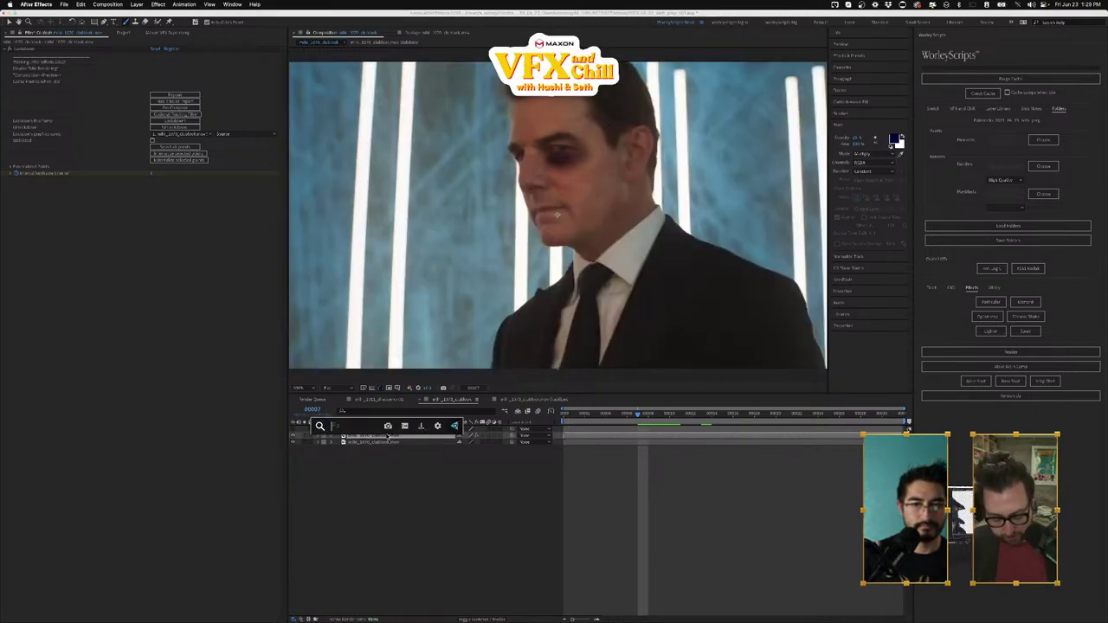
pyautogui.write('matt')
pyautogui.press('Return')
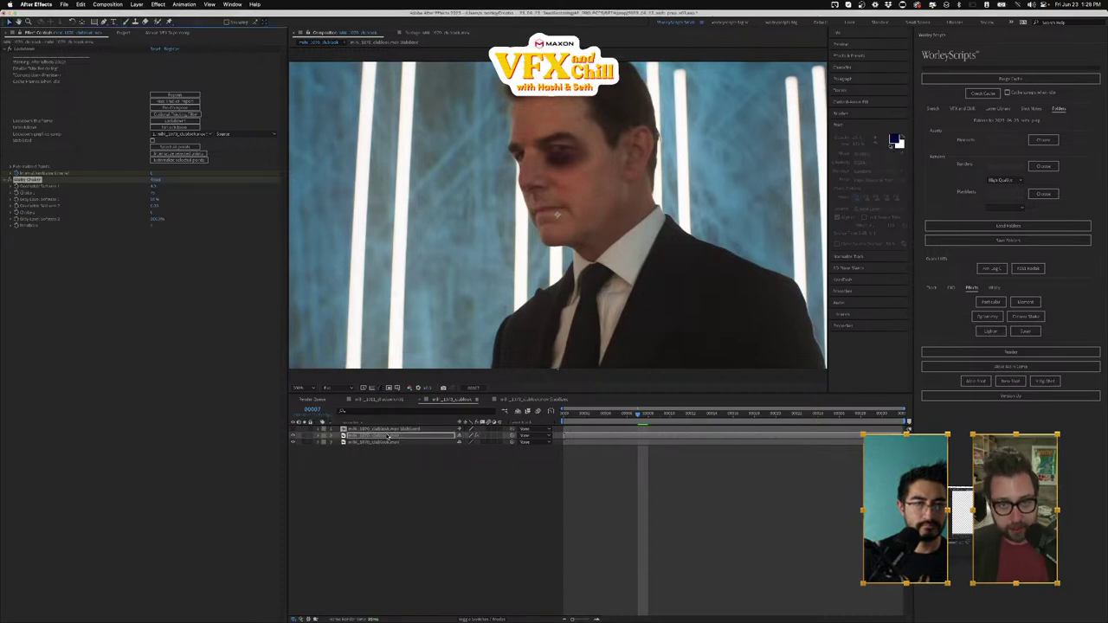
pyautogui.click(627, 414)
pyautogui.press('space')
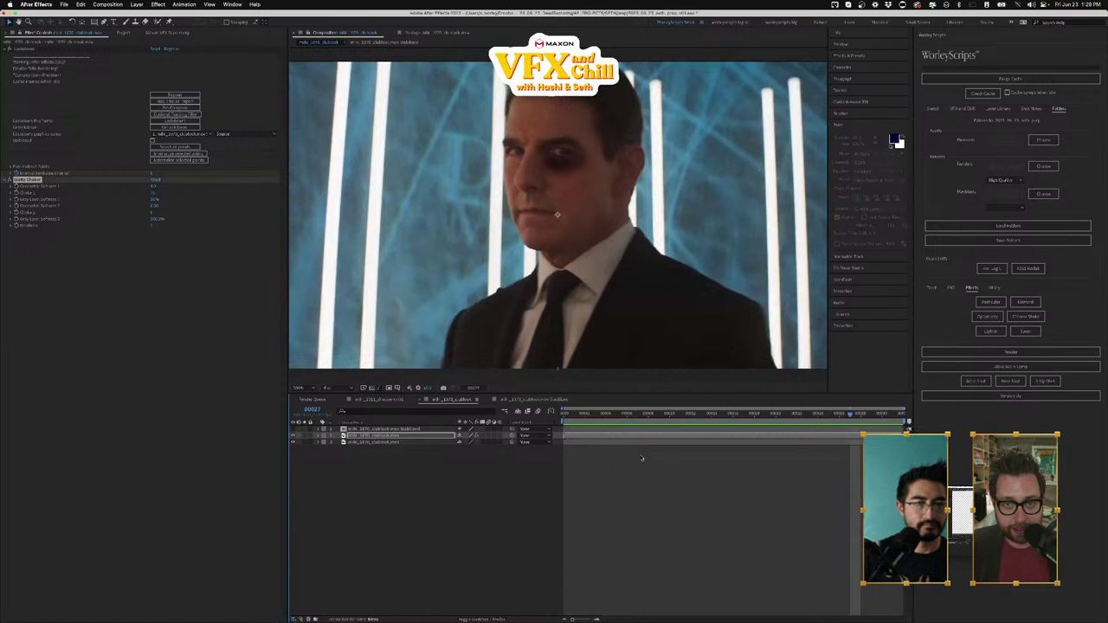
pyautogui.press('Delete')
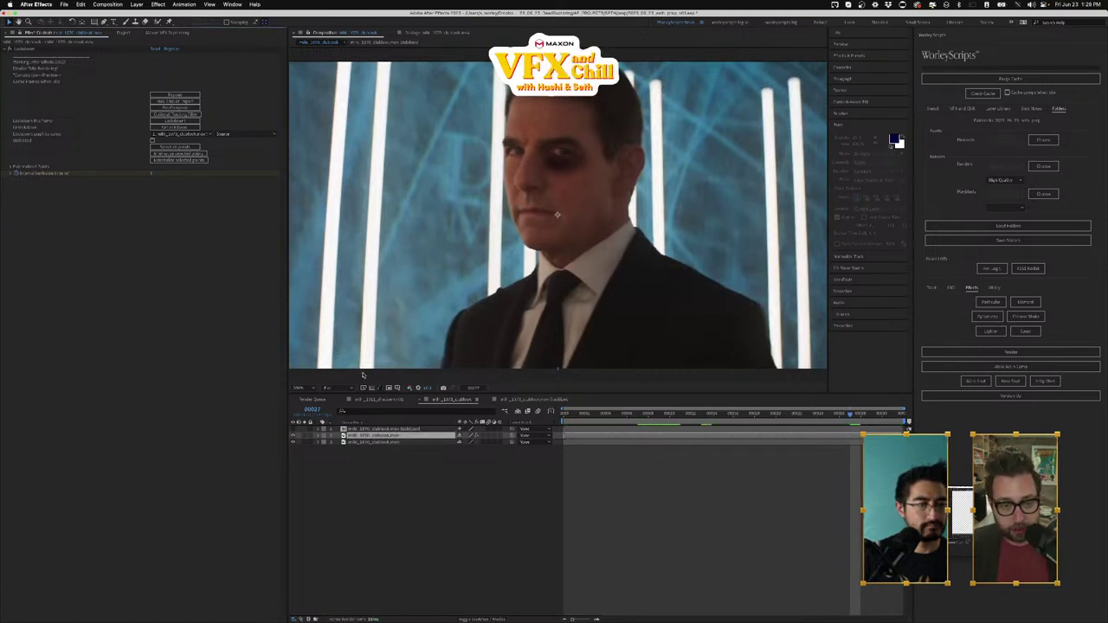
# Step: Enable Paint on Transparent for the painted clip in the stabilized composition and return to the main composition
pyautogui.doubleClick(387, 429)
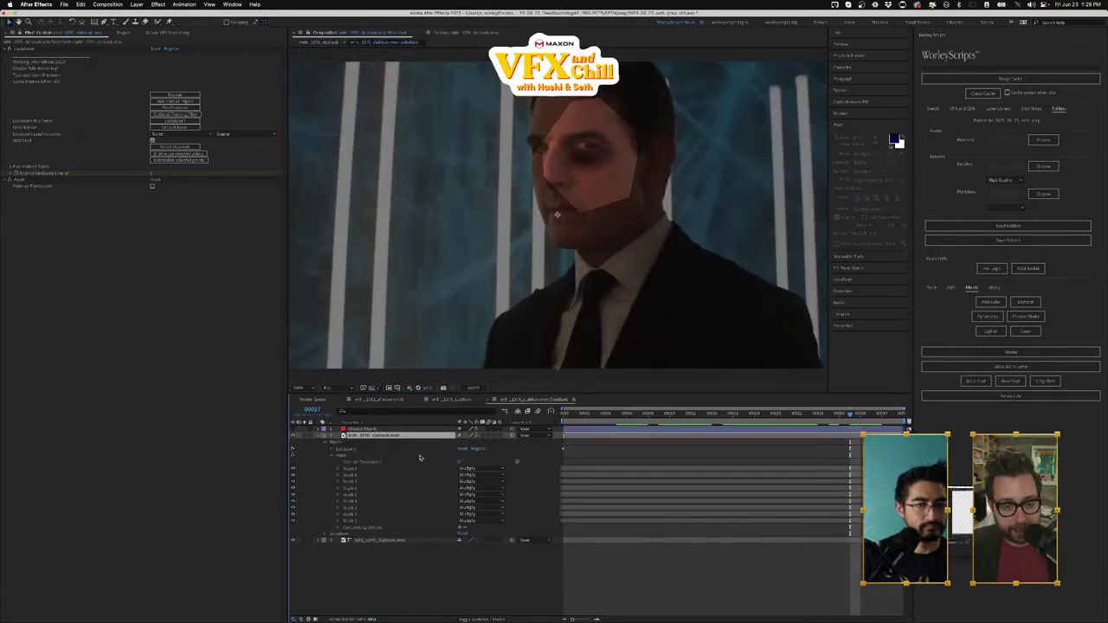
pyautogui.click(152, 187)
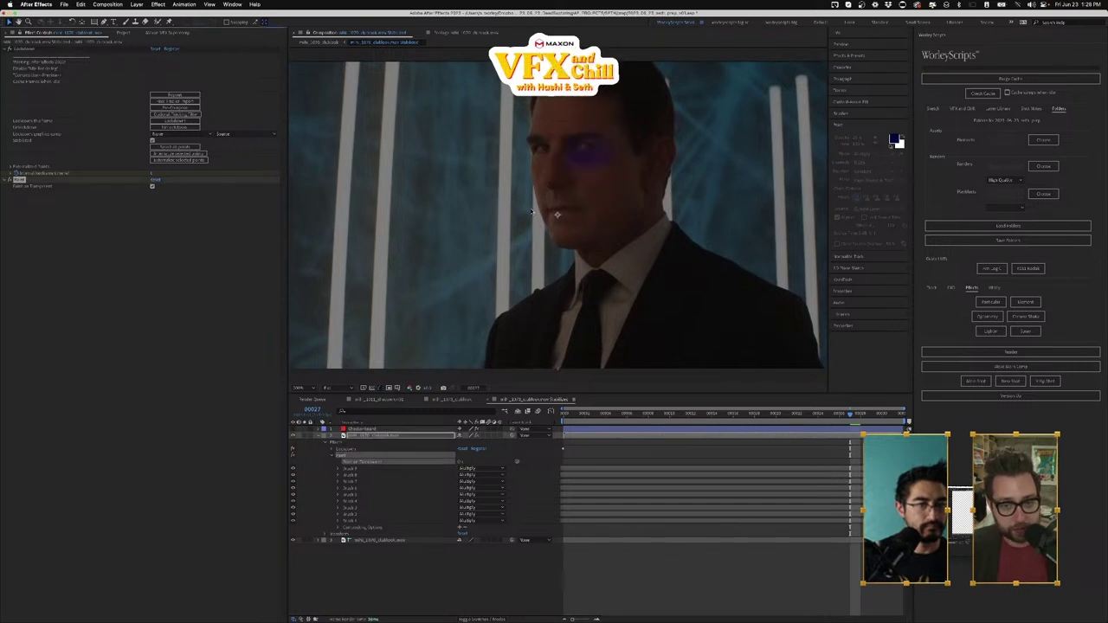
pyautogui.click(450, 400)
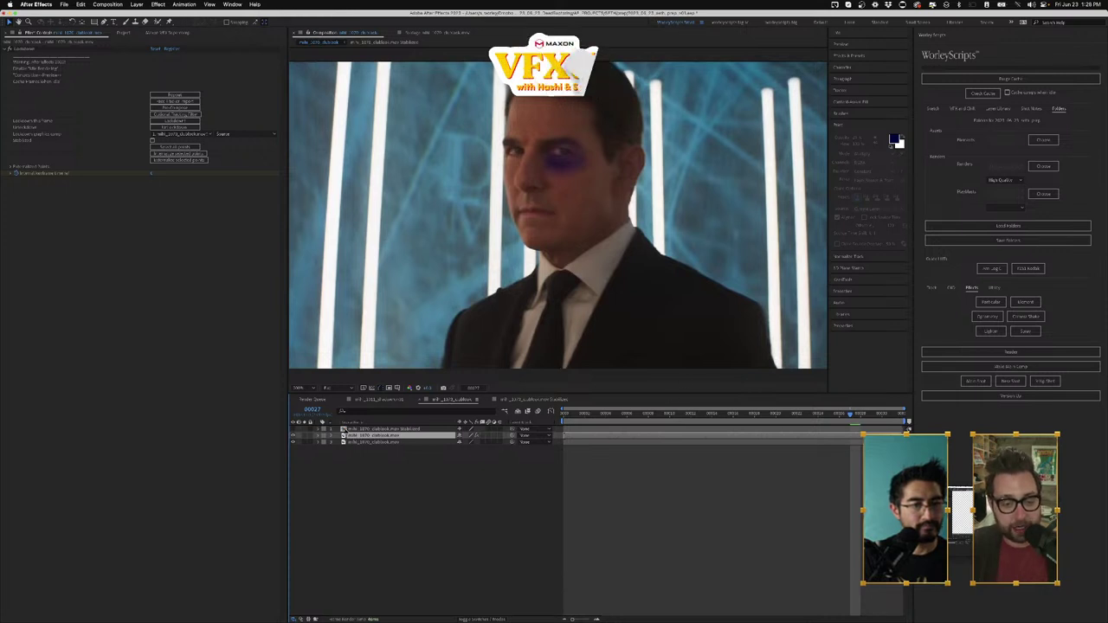
# Step: Set the Lockdown bruise layer's blending mode to Multiply in the main composition
pyautogui.click(344, 430)
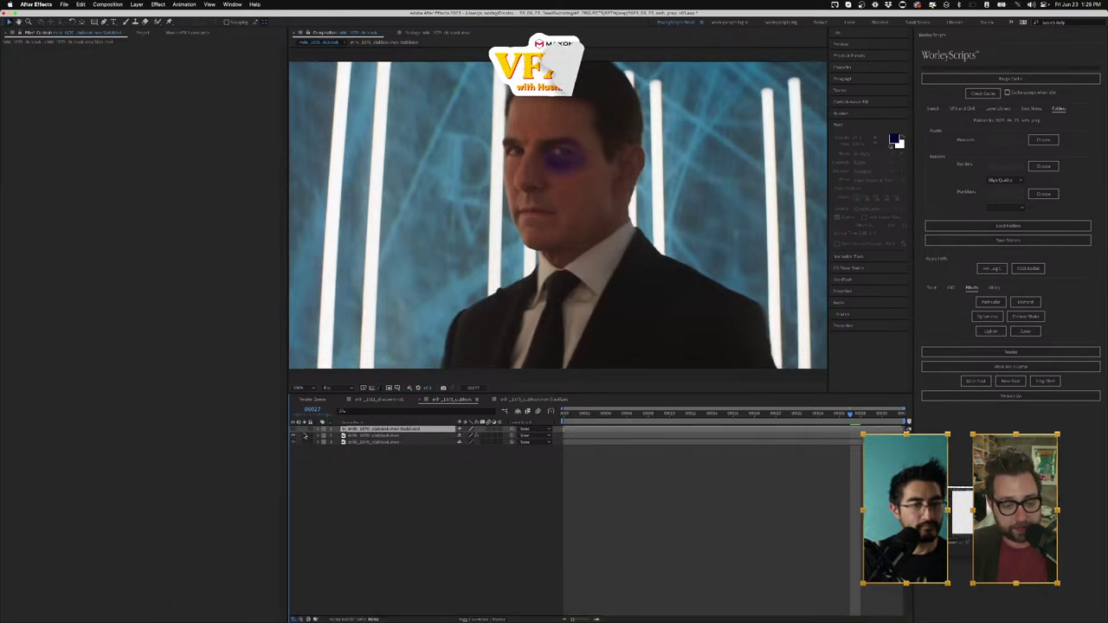
pyautogui.click(371, 436)
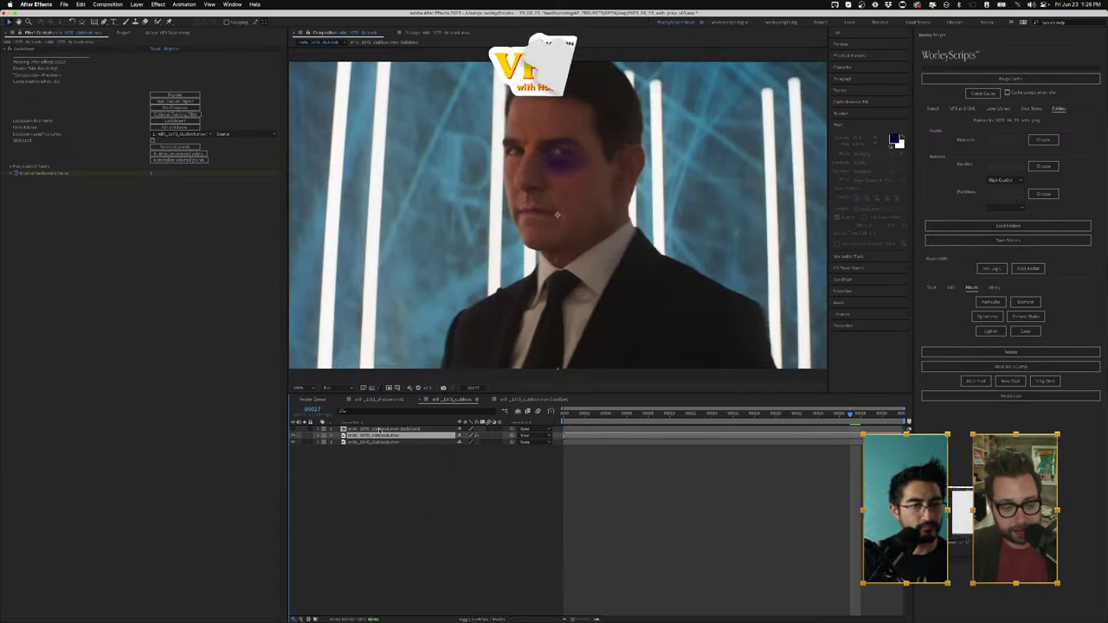
pyautogui.click(375, 422)
pyautogui.click(479, 619)
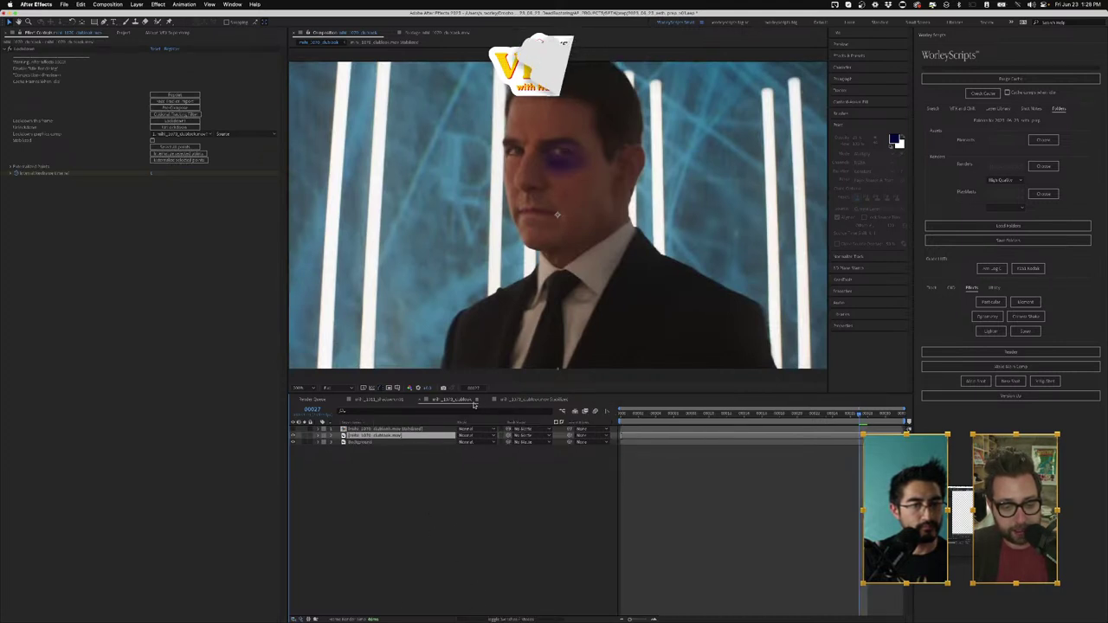
pyautogui.click(486, 436)
pyautogui.click(477, 310)
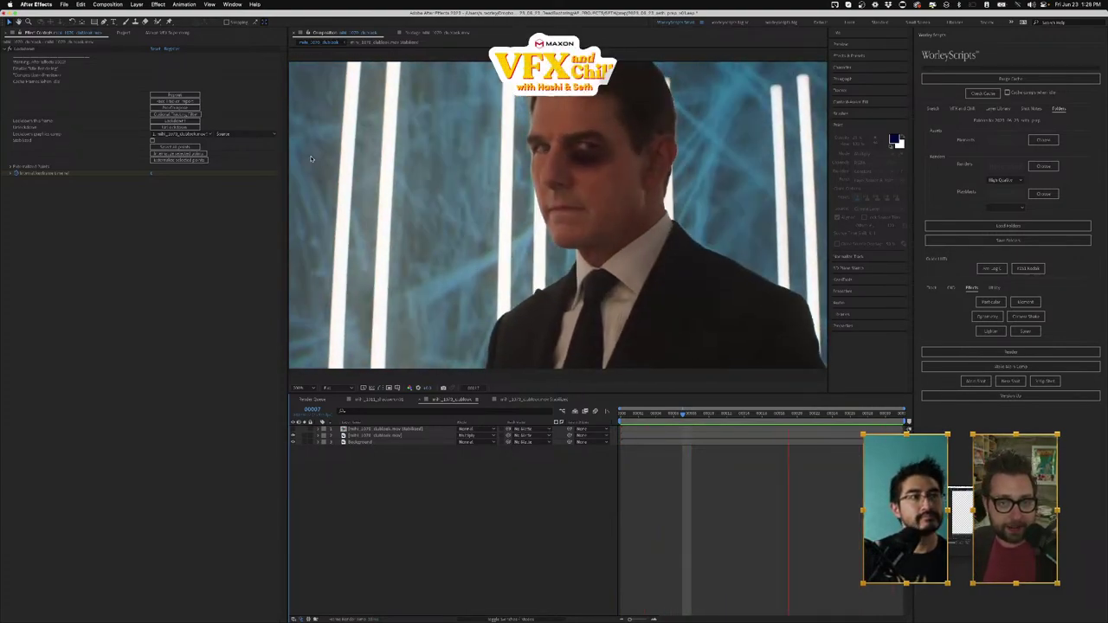
# Step: Browse the episode's RENDERS, ELEMENTS, FOOTAGE and 3D STUFF folders and Downloads in the import dialog for a bandage image
pyautogui.click(123, 32)
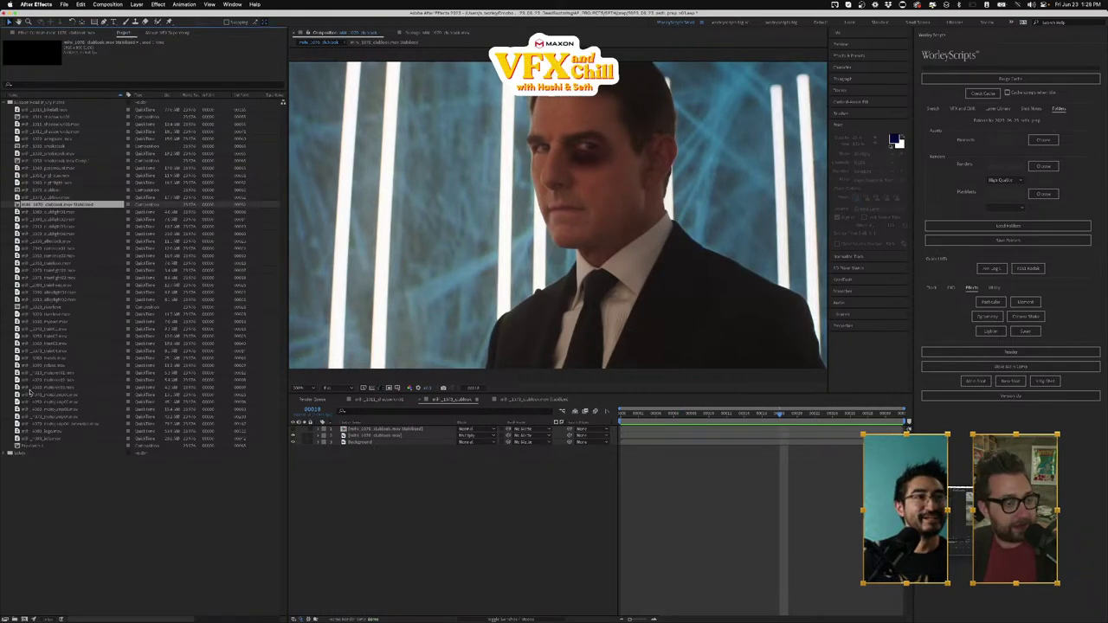
pyautogui.click(111, 538)
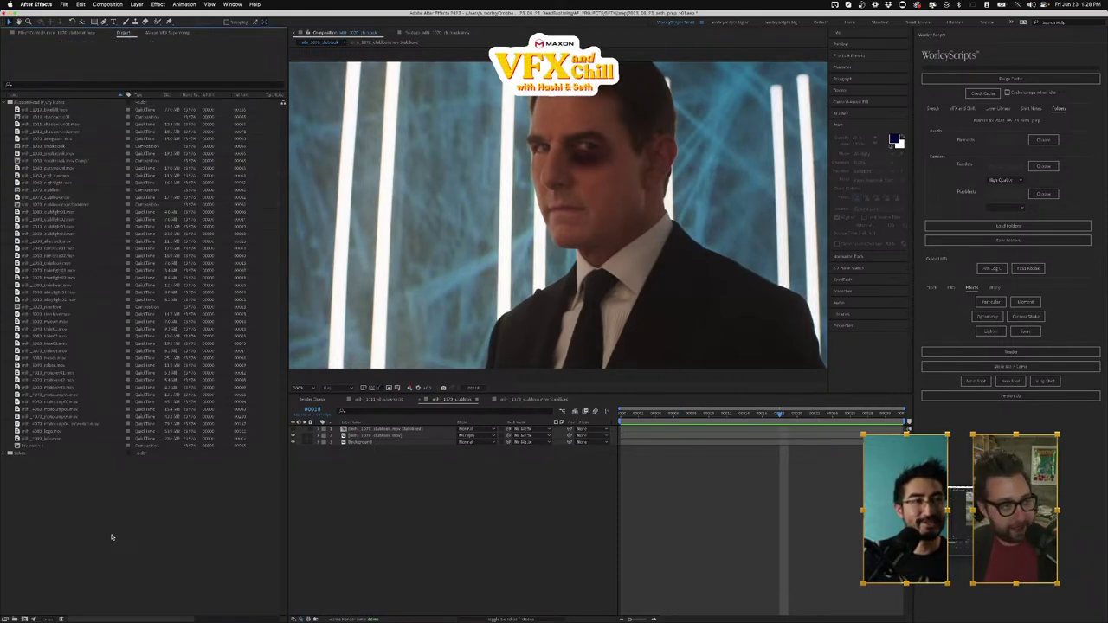
pyautogui.doubleClick(111, 538)
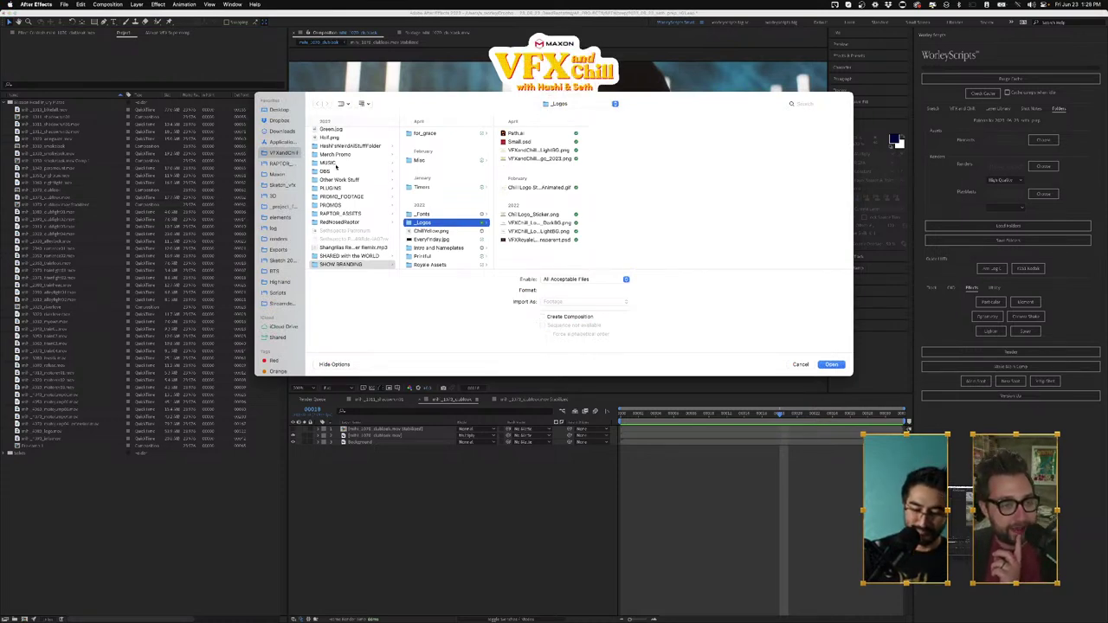
pyautogui.scroll(10, 345, 182)
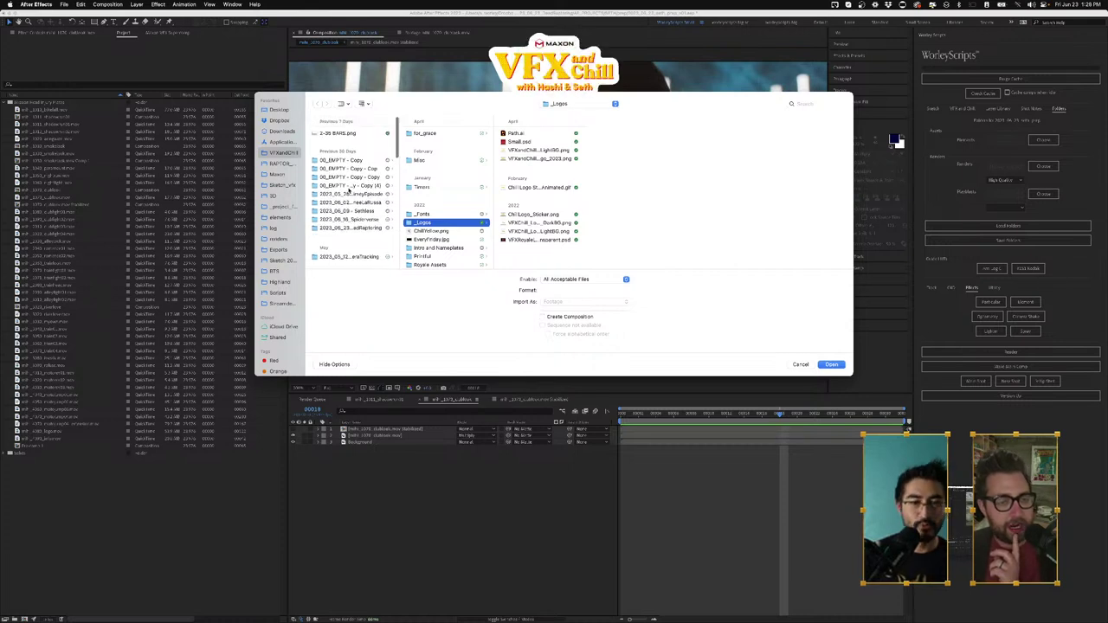
pyautogui.click(340, 228)
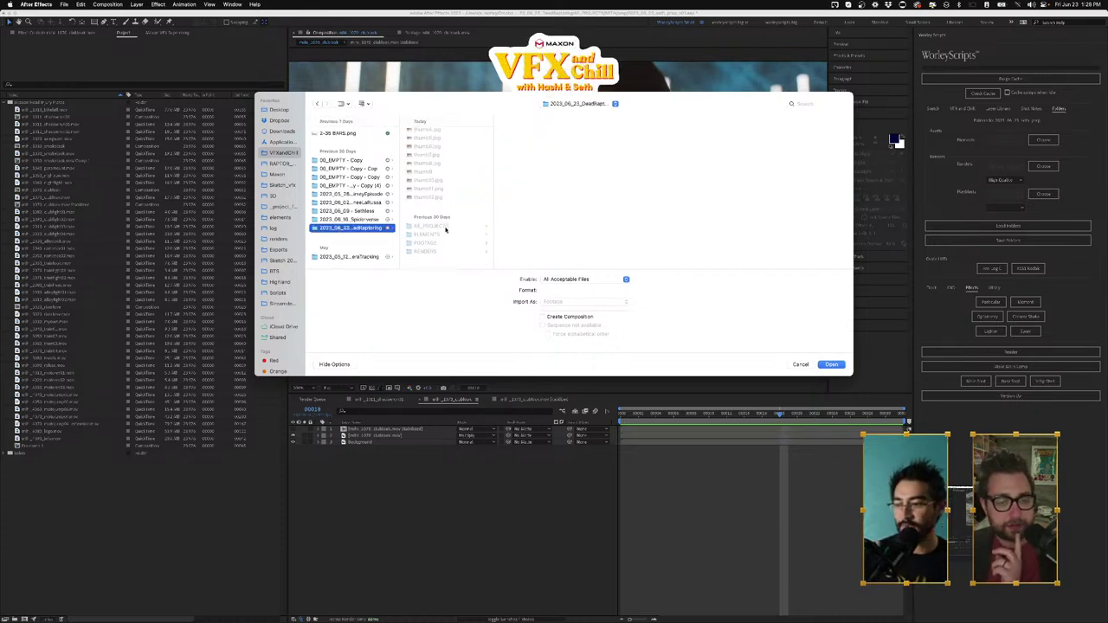
pyautogui.click(429, 259)
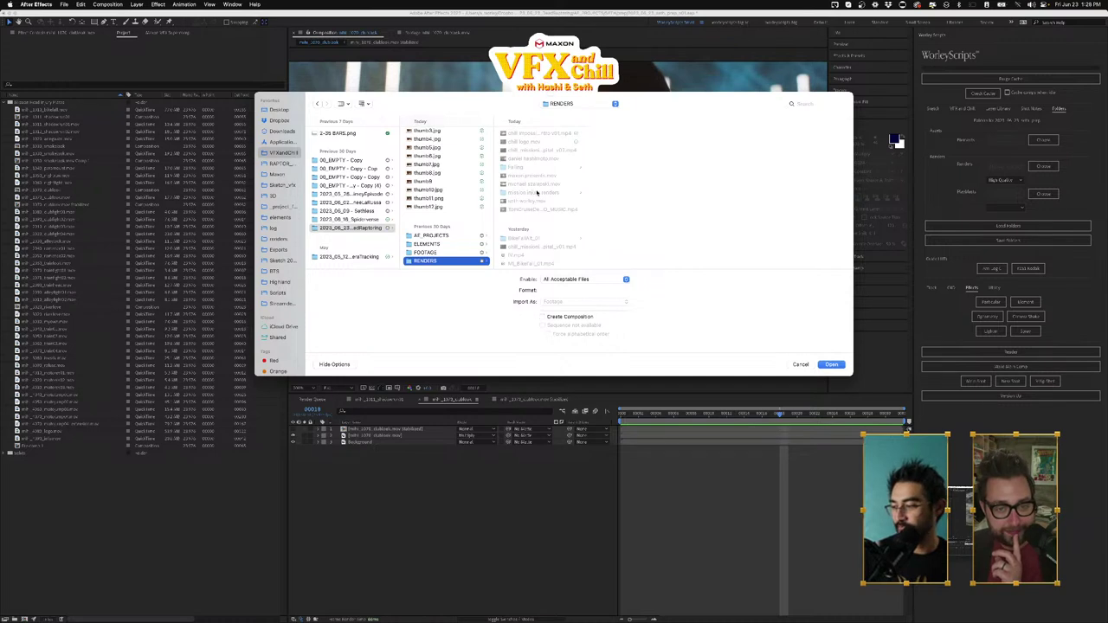
pyautogui.click(429, 244)
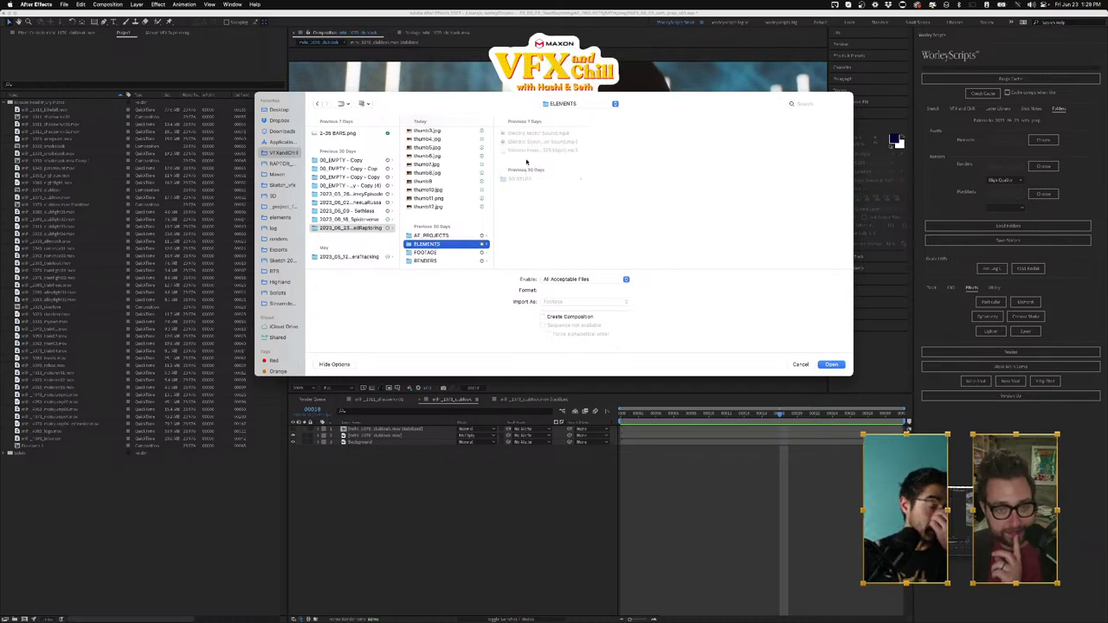
pyautogui.click(426, 252)
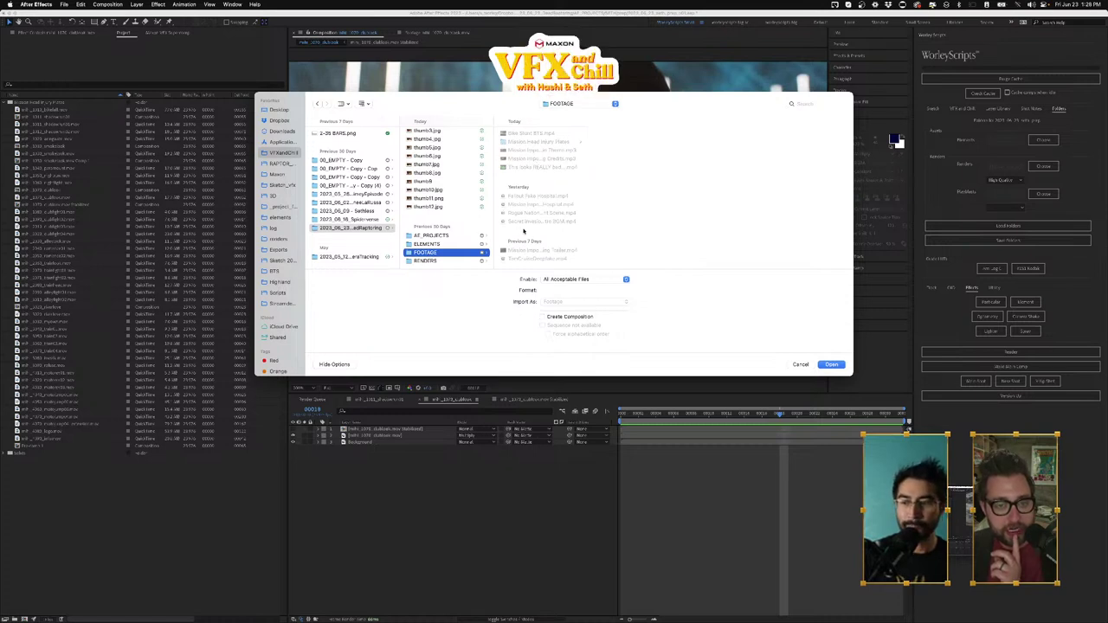
pyautogui.click(428, 261)
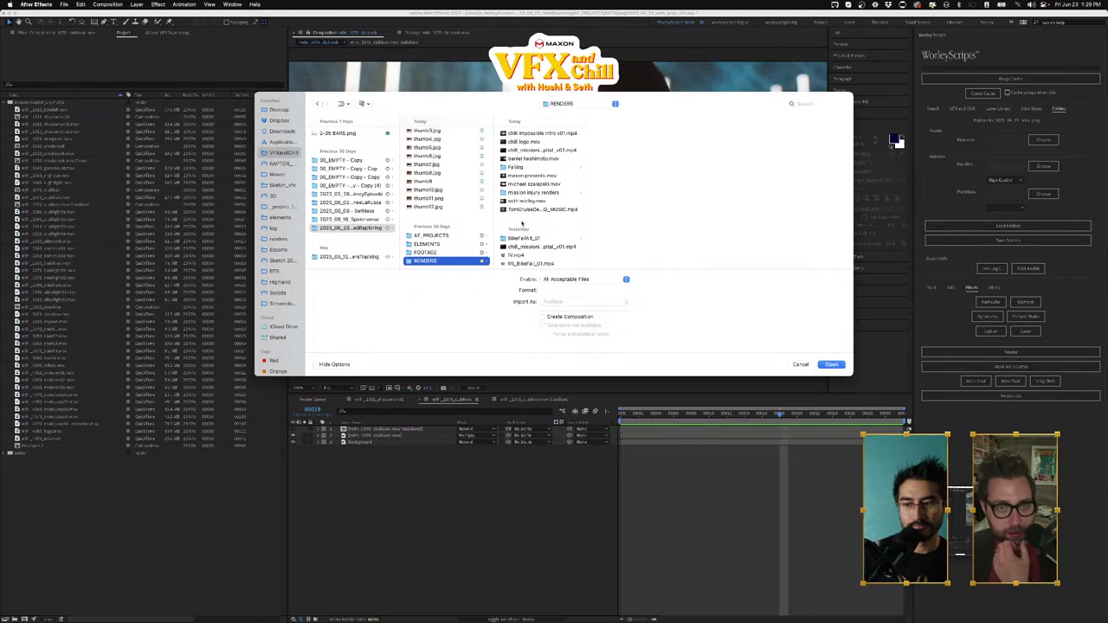
pyautogui.click(438, 245)
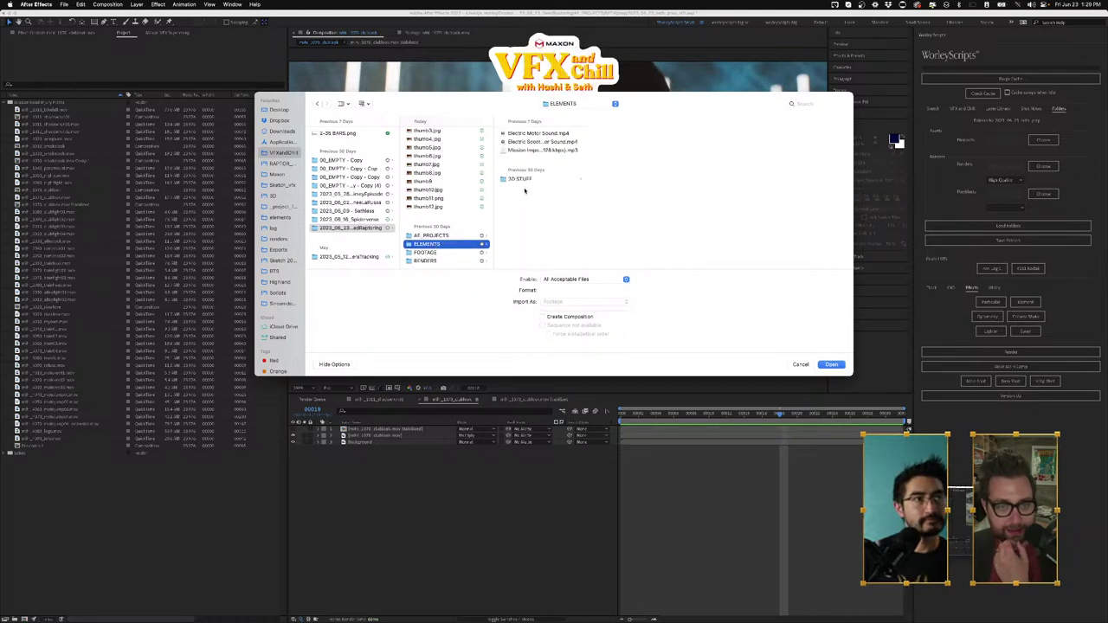
pyautogui.click(315, 229)
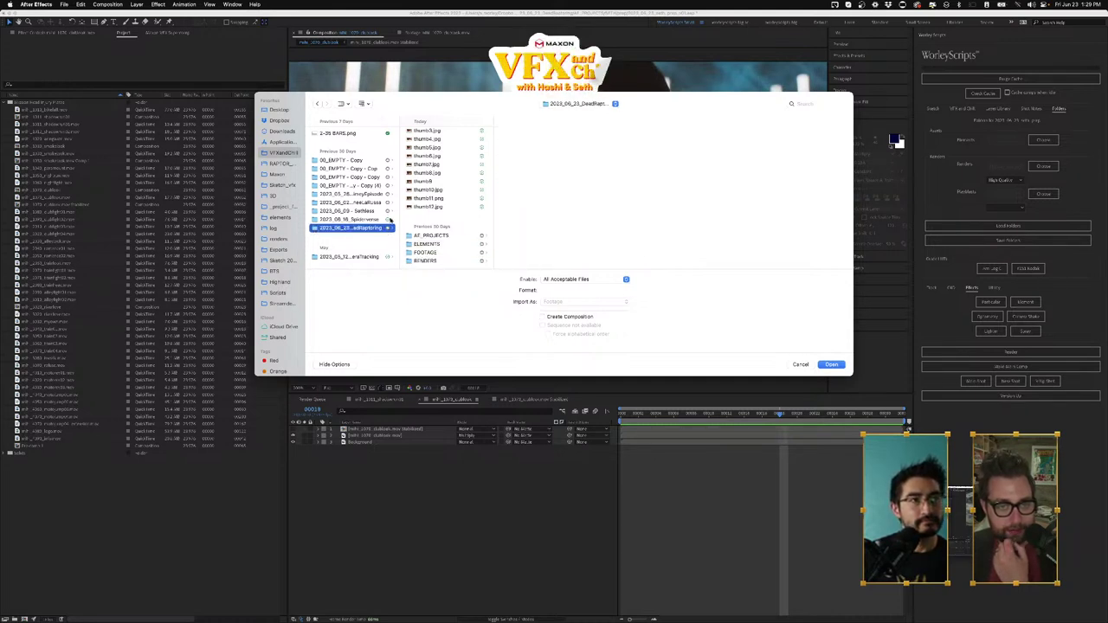
pyautogui.click(434, 245)
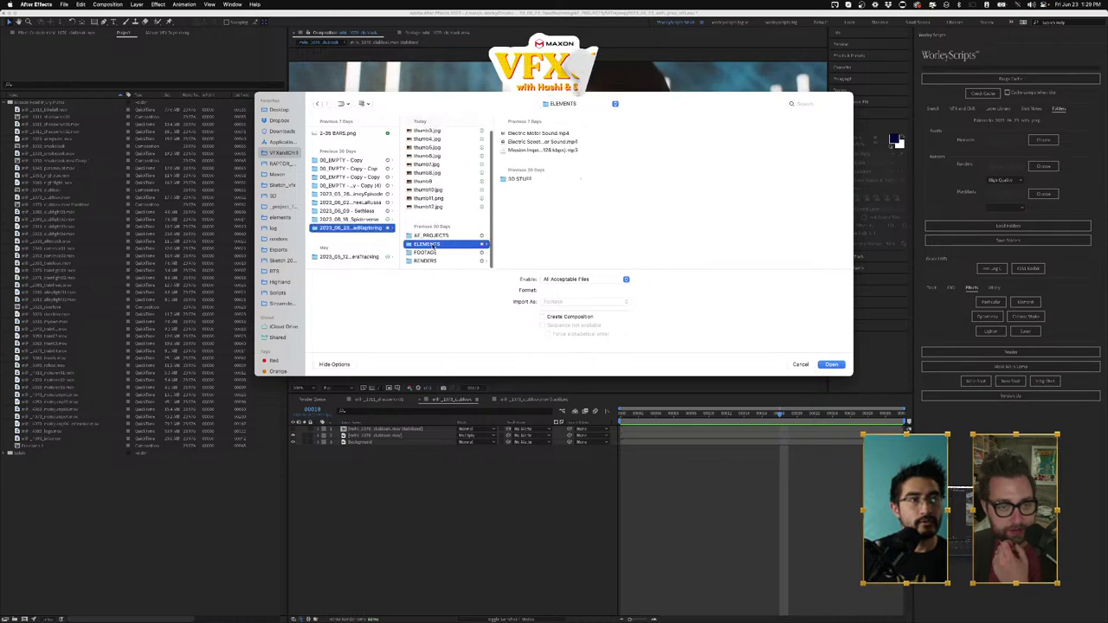
pyautogui.click(518, 179)
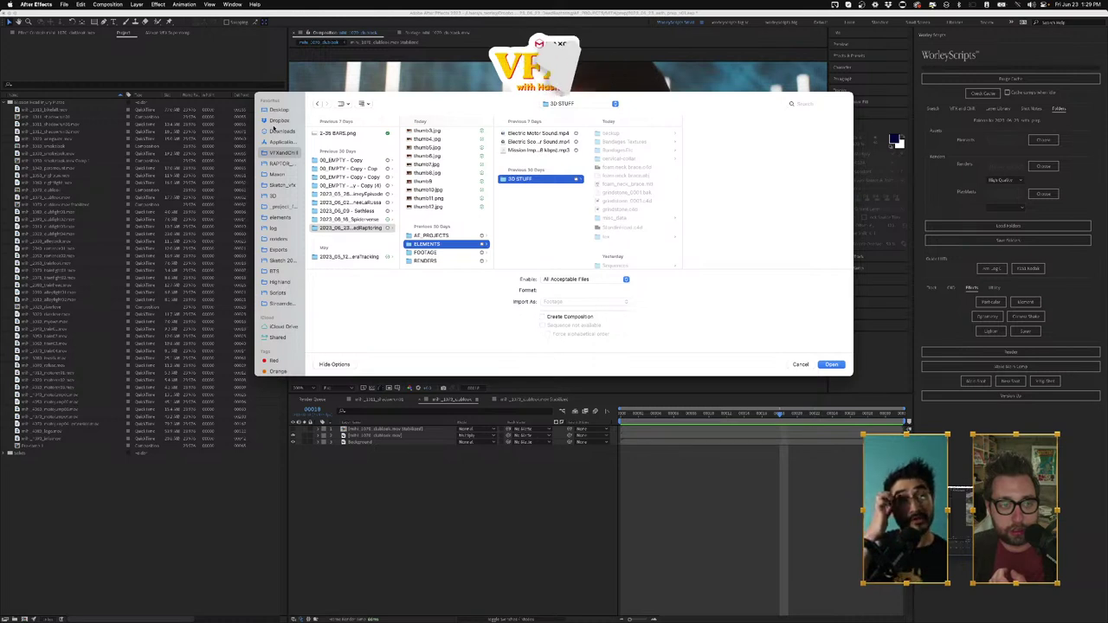
pyautogui.click(275, 131)
pyautogui.scroll(-3, 340, 169)
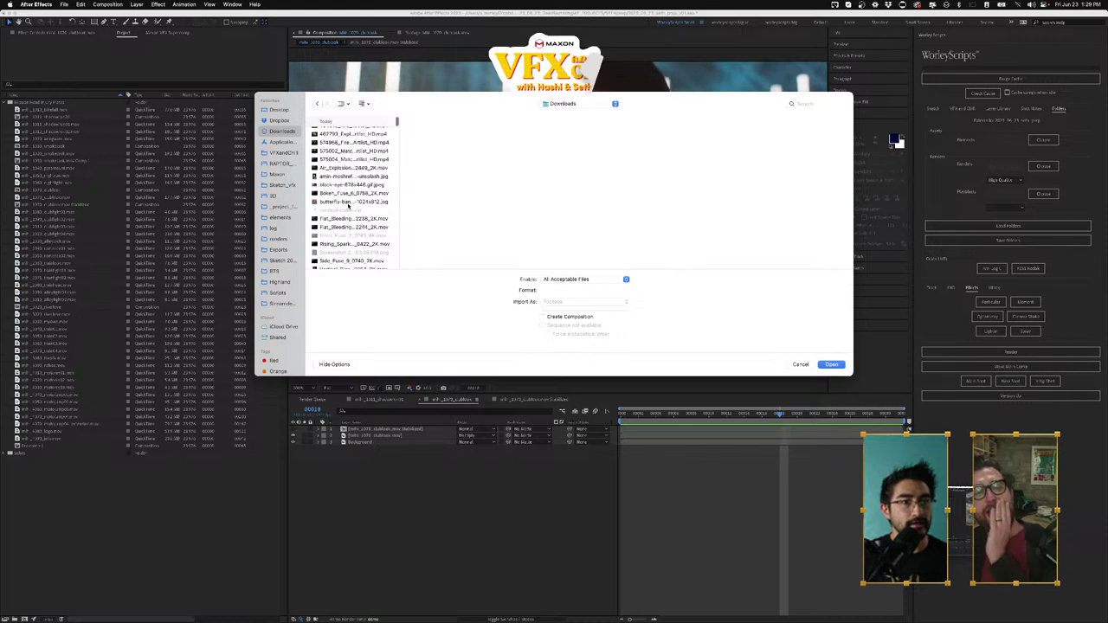
pyautogui.scroll(-5, 344, 220)
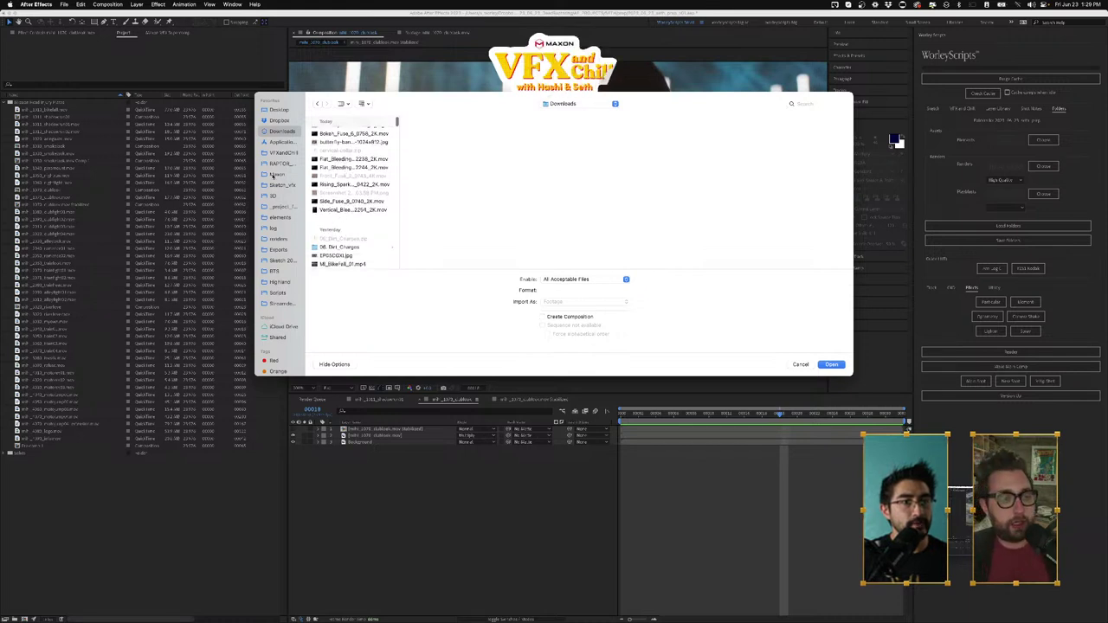
# Step: Search this Mac for "butterfly" and import butterfly bandage.png into the project
pyautogui.click(285, 153)
pyautogui.click(805, 104)
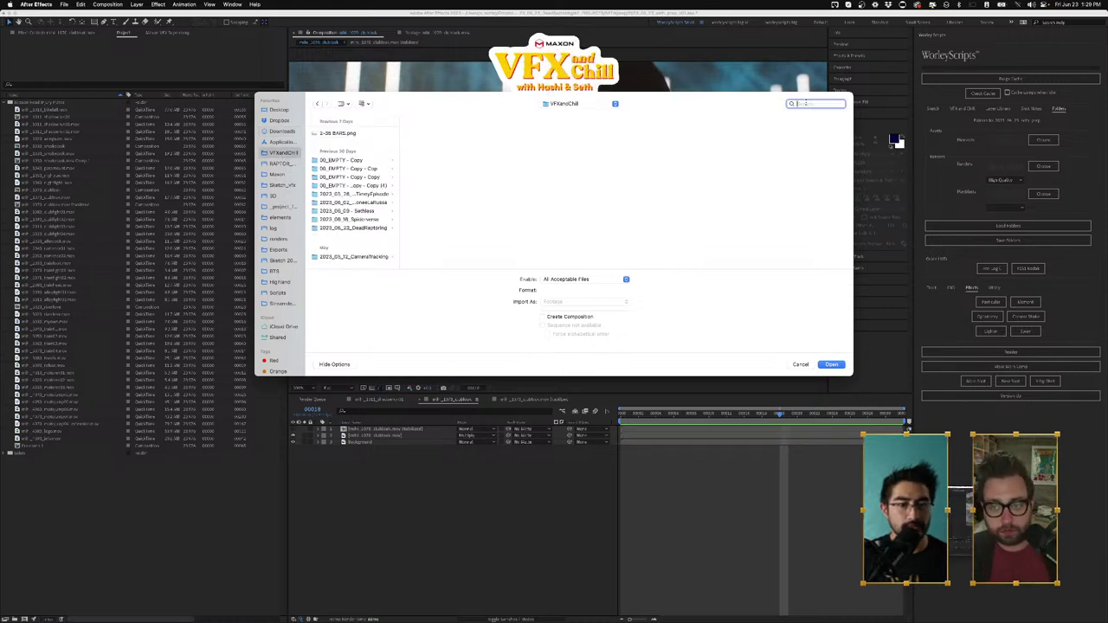
pyautogui.write('bullerfly')
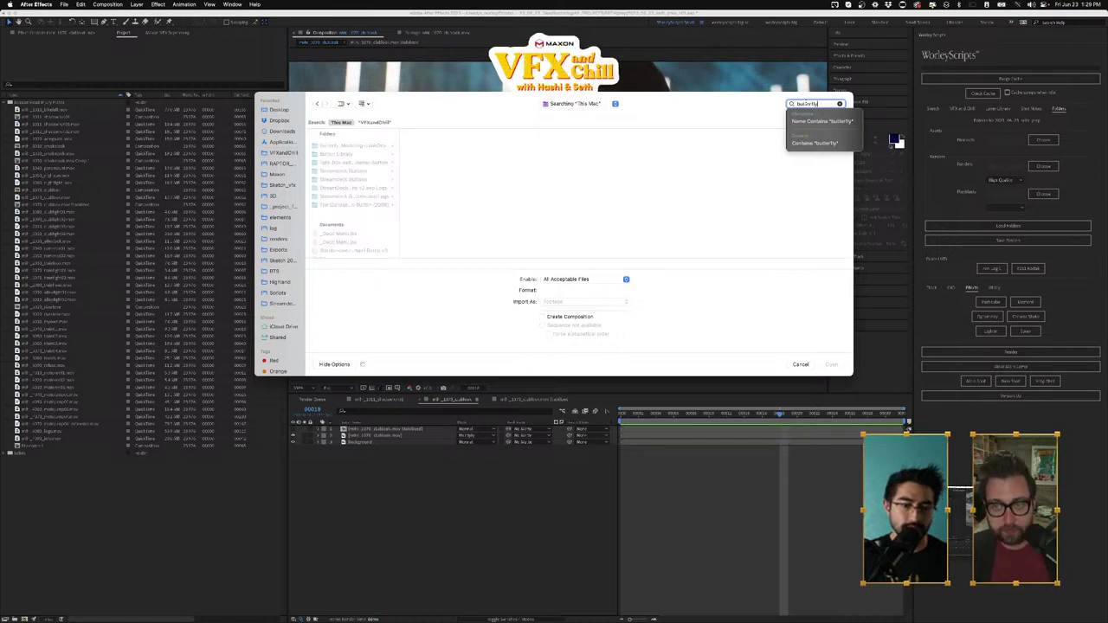
pyautogui.scroll(-20, 358, 197)
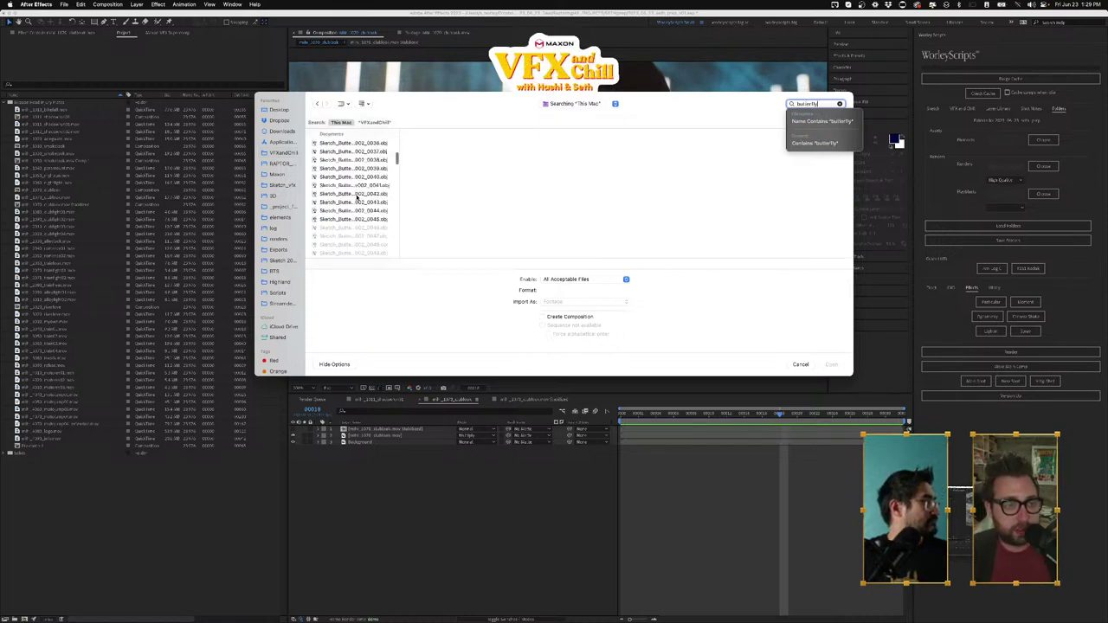
pyautogui.scroll(10, 358, 198)
pyautogui.scroll(-2, 357, 197)
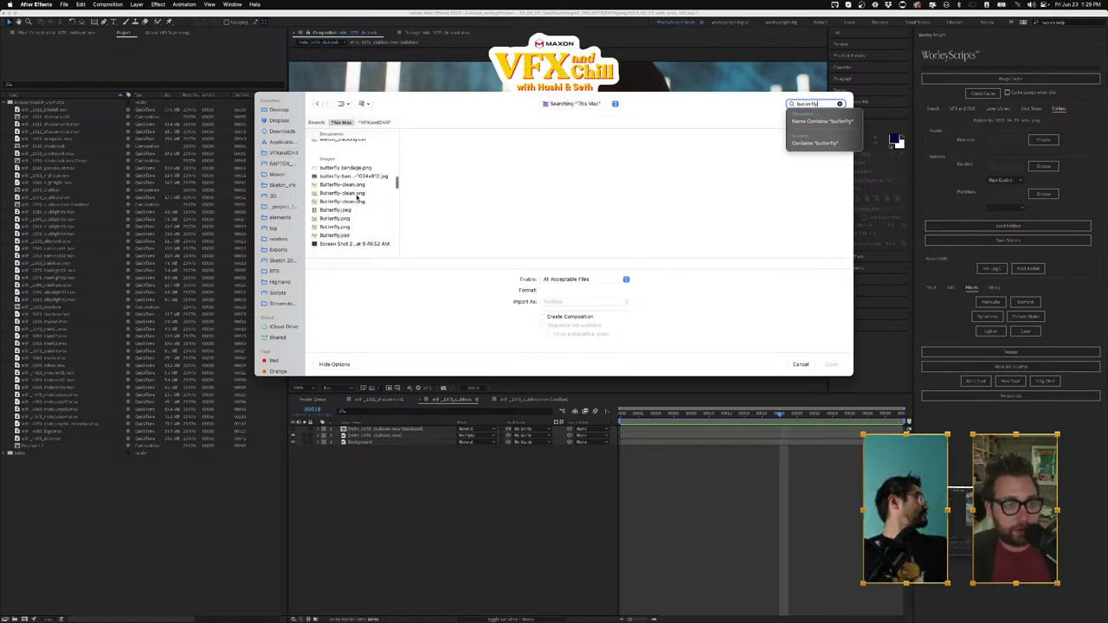
pyautogui.scroll(-1, 357, 198)
pyautogui.scroll(-1, 356, 198)
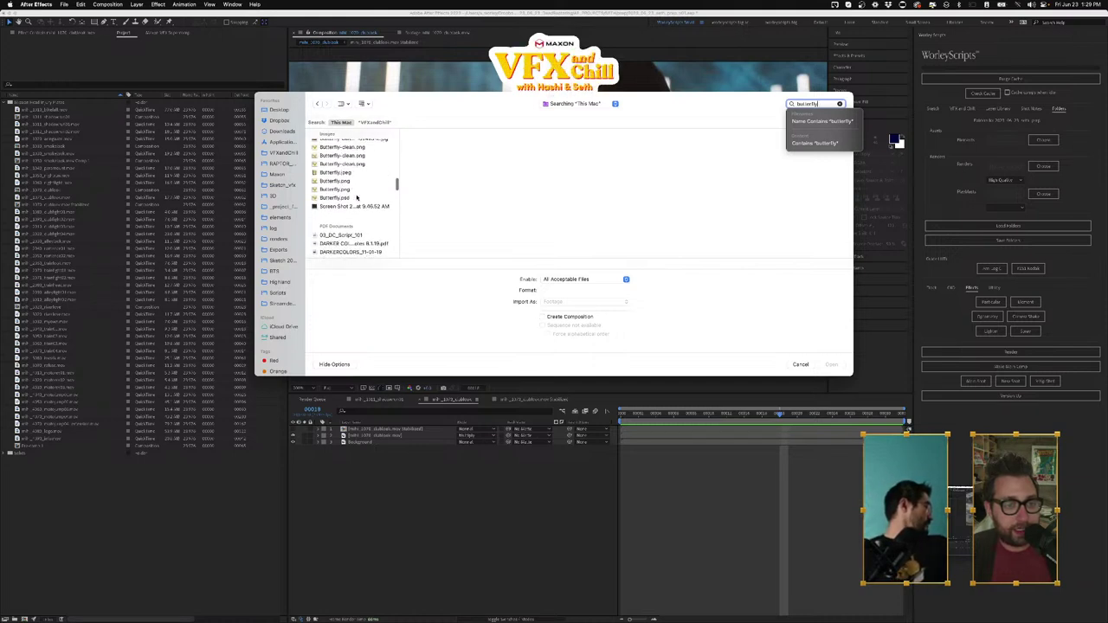
pyautogui.scroll(1, 356, 198)
pyautogui.click(348, 161)
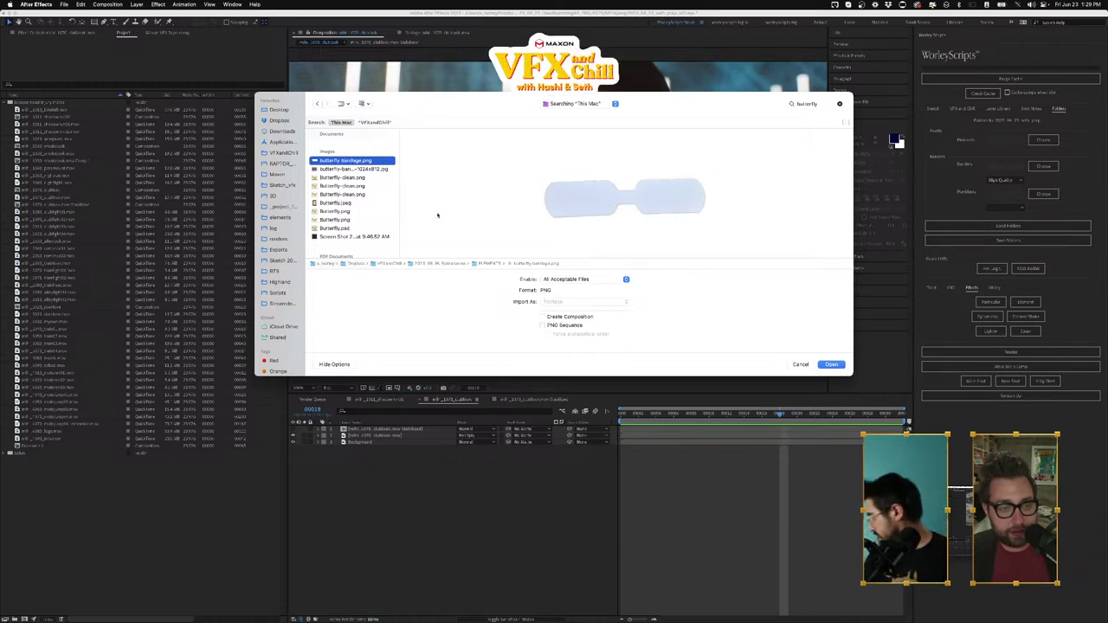
pyautogui.click(832, 365)
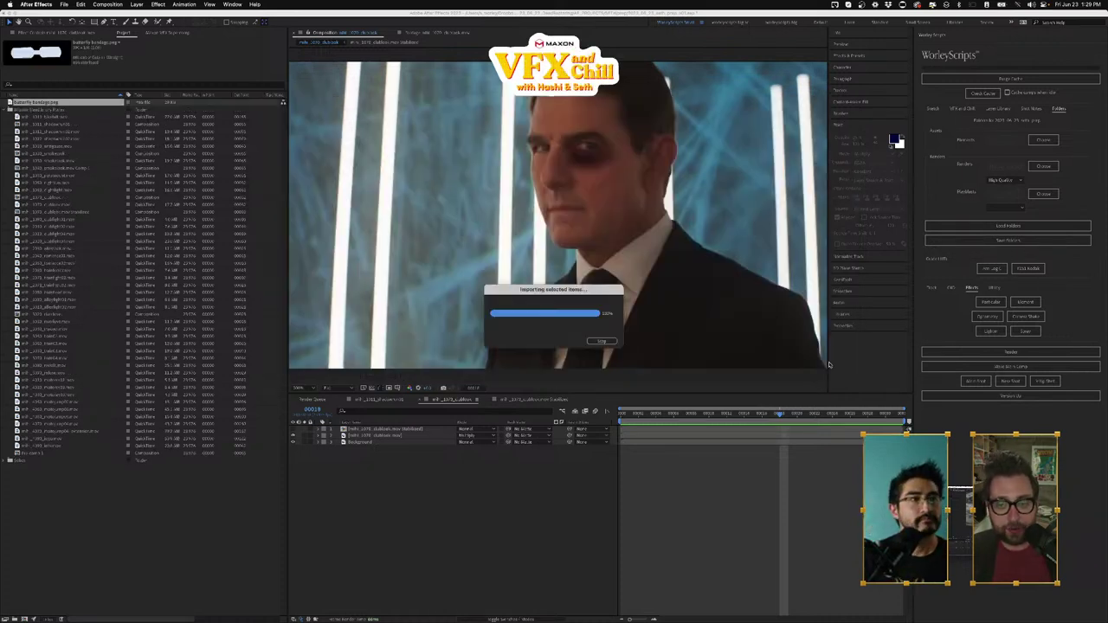
# Step: Add butterfly bandage.png above the painted clip in the stabilized composition, and shrink and angle it over the bruised eye's brow
pyautogui.moveTo(11, 103)
pyautogui.mouseDown()
pyautogui.moveTo(418, 433)
pyautogui.moveTo(235, 346)
pyautogui.moveTo(4, 100)
pyautogui.mouseUp()
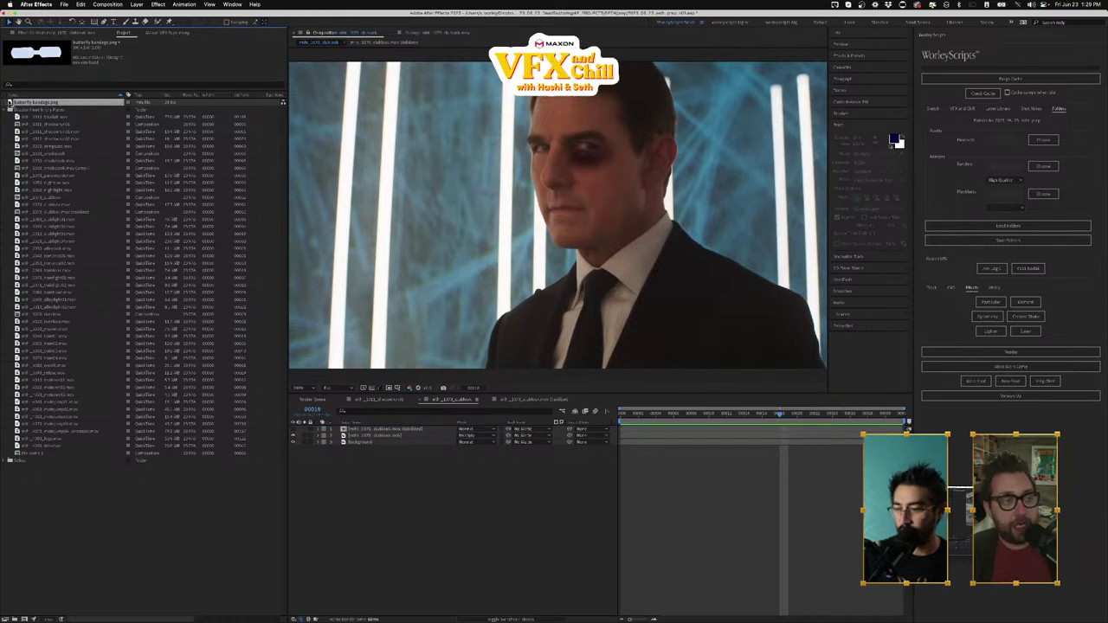
pyautogui.click(540, 400)
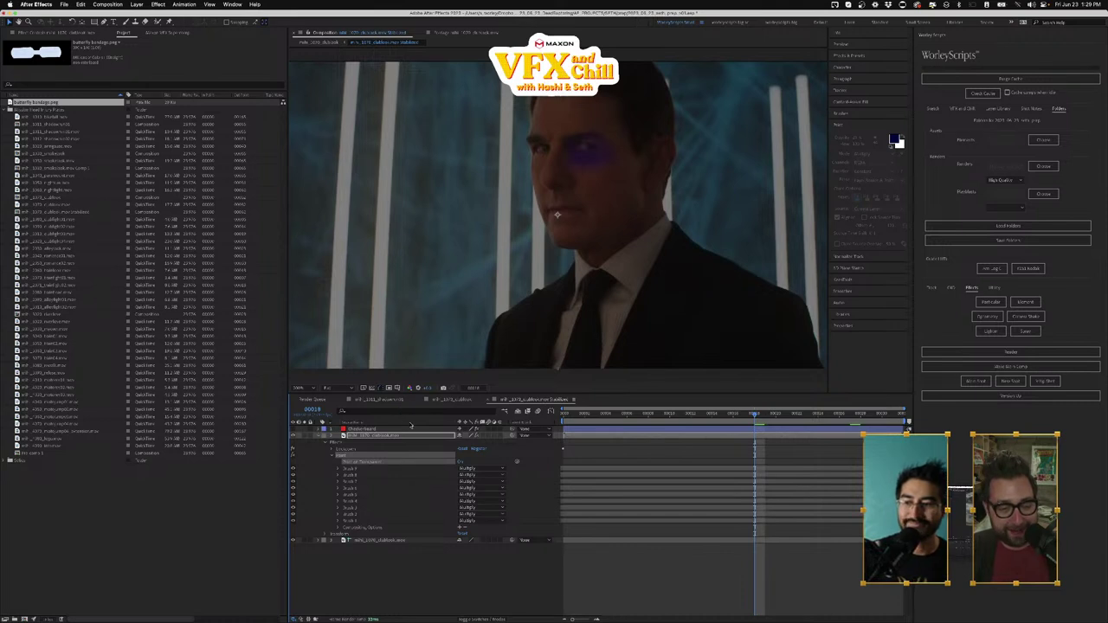
pyautogui.click(455, 400)
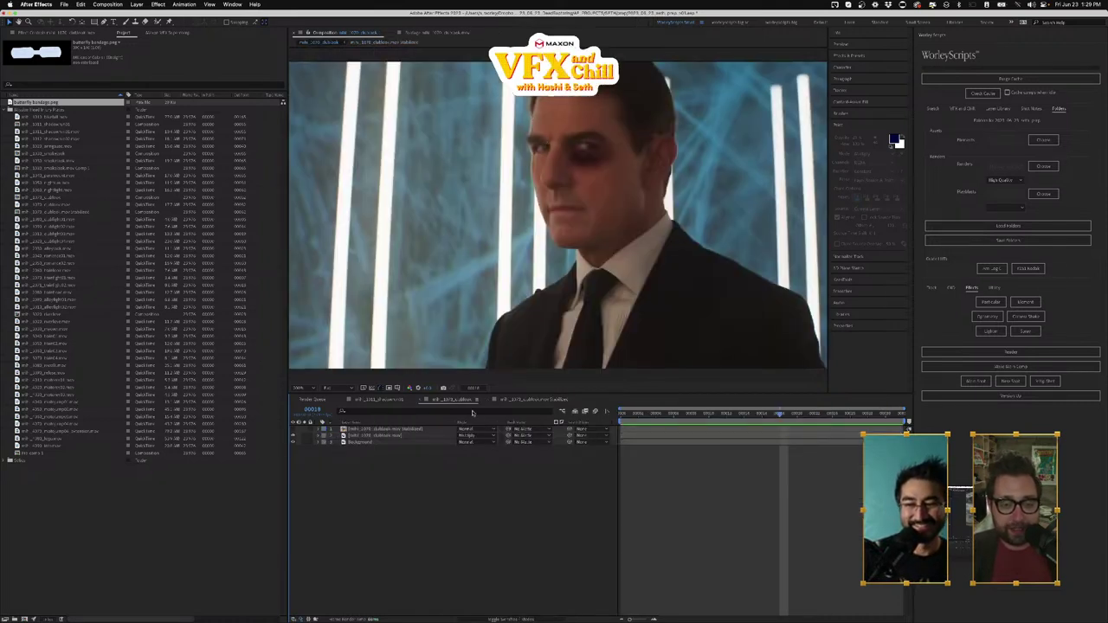
pyautogui.click(530, 399)
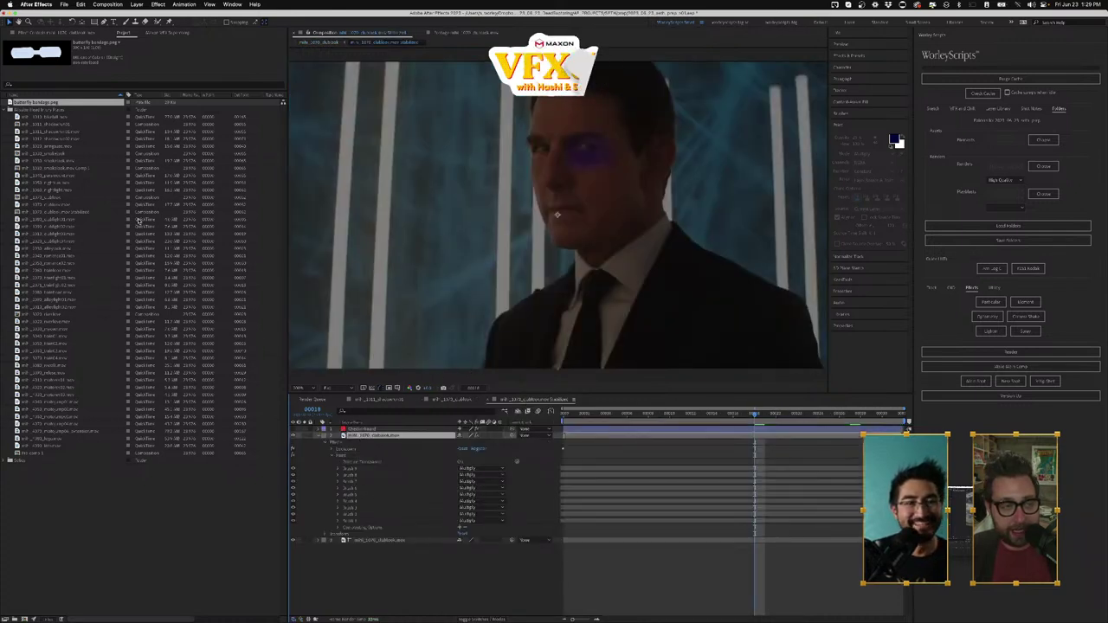
pyautogui.moveTo(374, 404); pyautogui.dragTo(371, 433)
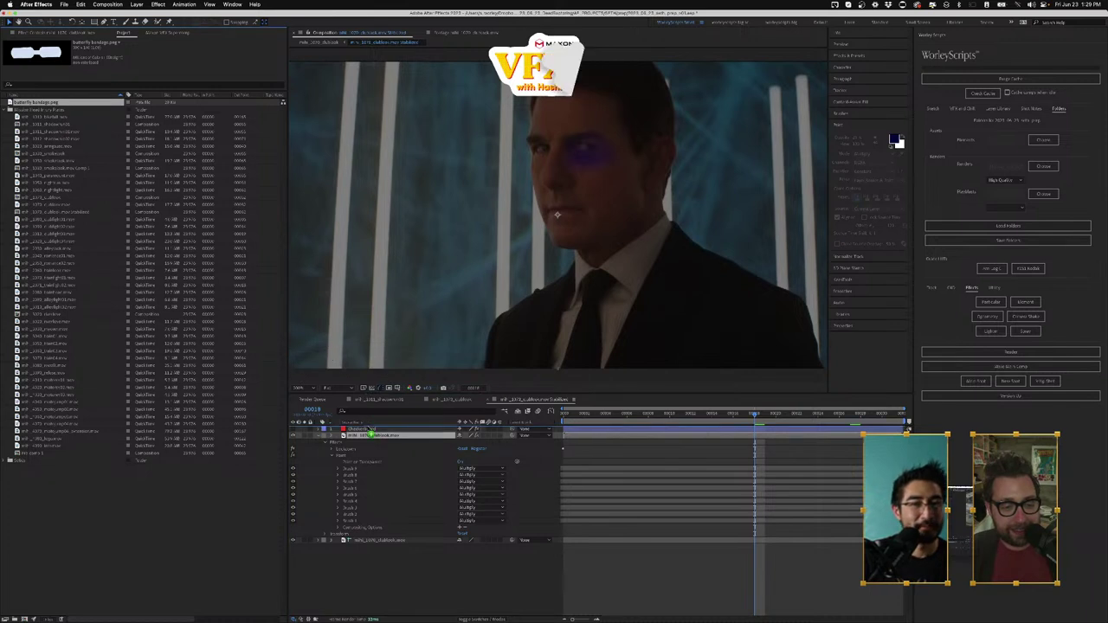
pyautogui.moveTo(588, 219); pyautogui.dragTo(622, 135)
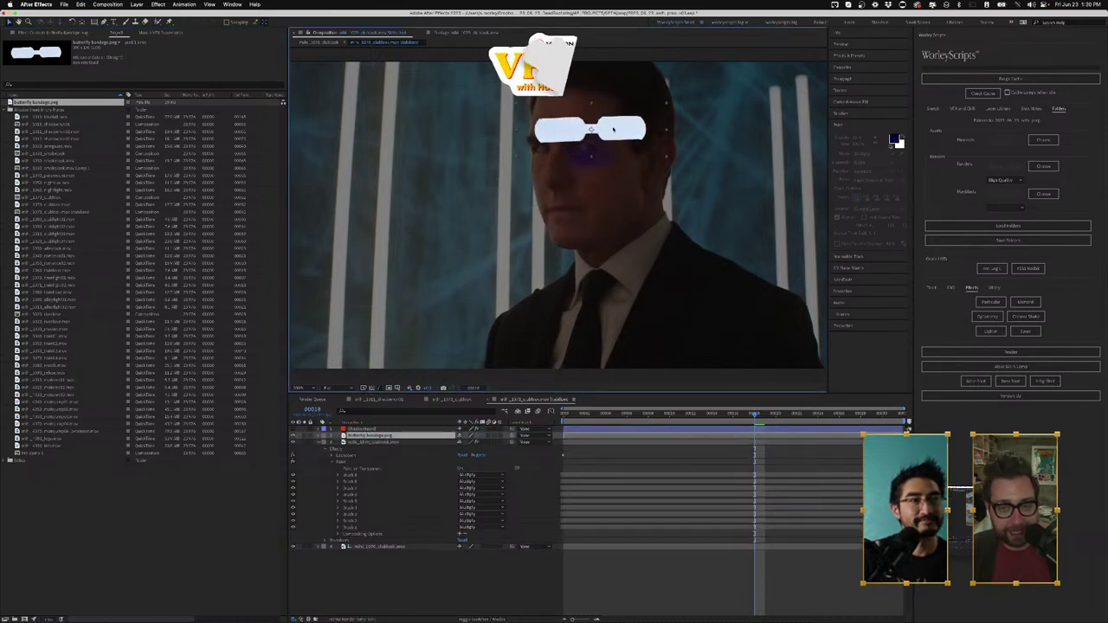
pyautogui.moveTo(467, 444)
pyautogui.mouseDown()
pyautogui.moveTo(458, 444)
pyautogui.moveTo(482, 447)
pyautogui.moveTo(468, 442)
pyautogui.mouseUp()
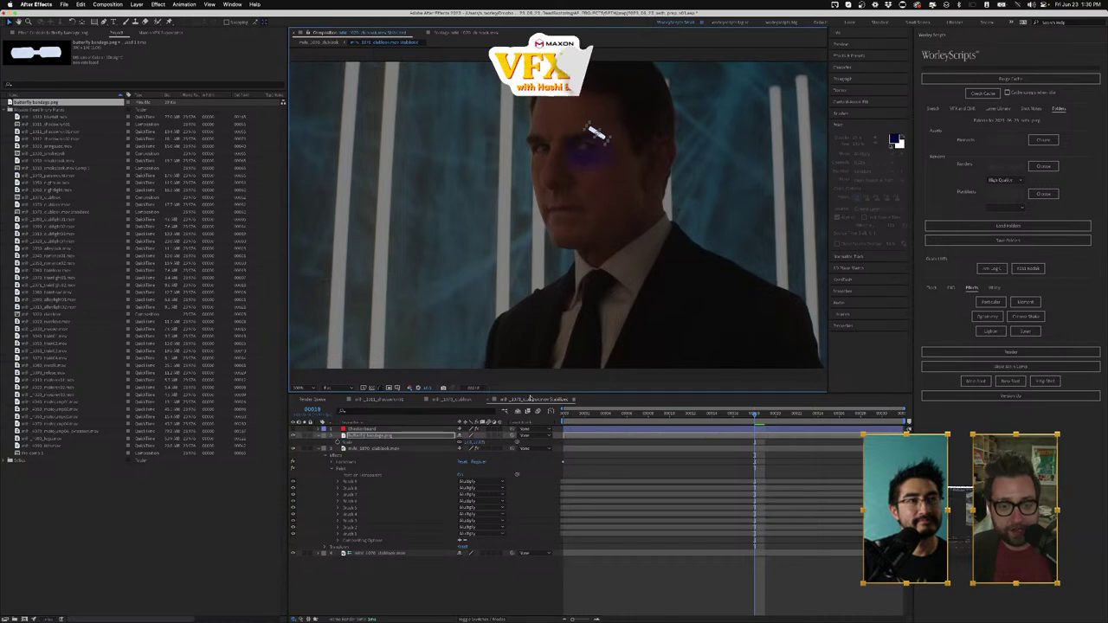
# Step: Turn off Paint on Transparent for the painted clip in the stabilized composition and return to the main composition
pyautogui.click(446, 399)
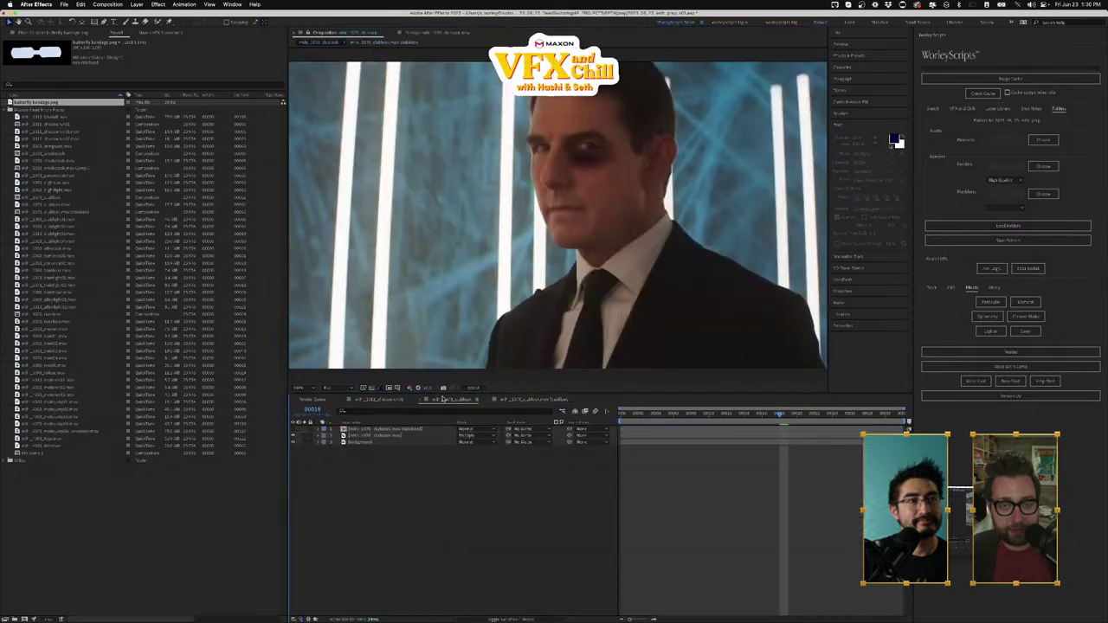
pyautogui.click(517, 400)
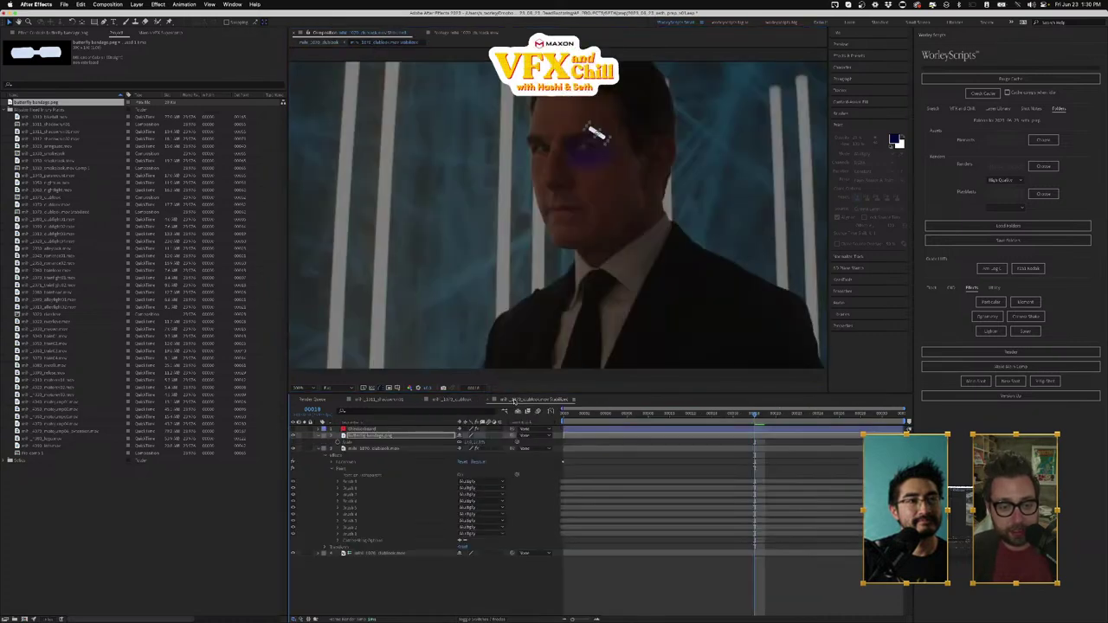
pyautogui.click(460, 476)
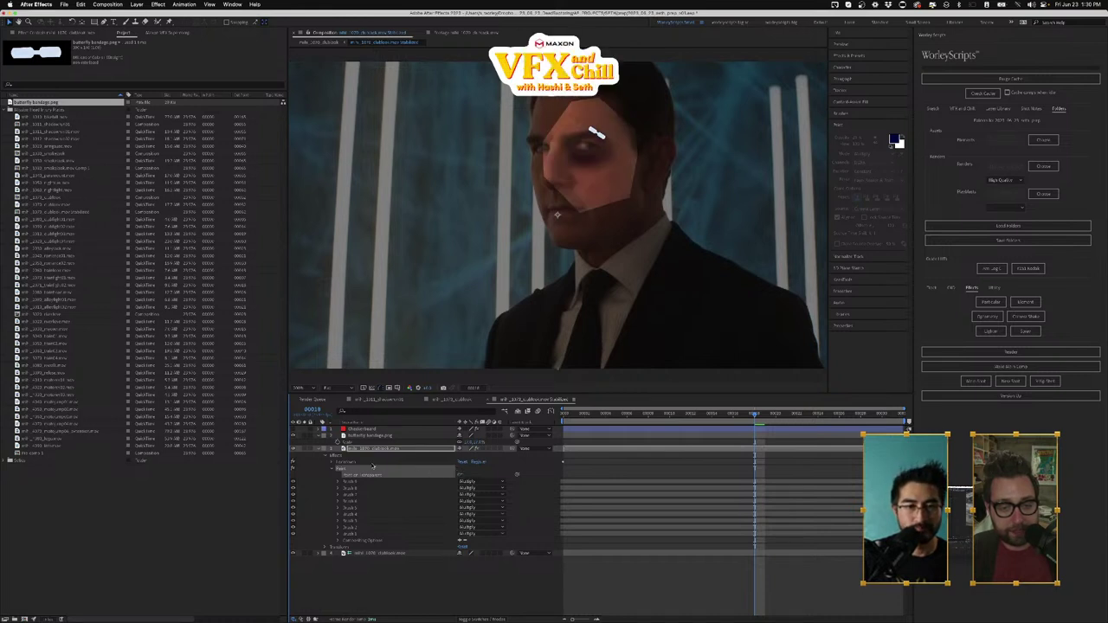
pyautogui.click(390, 437)
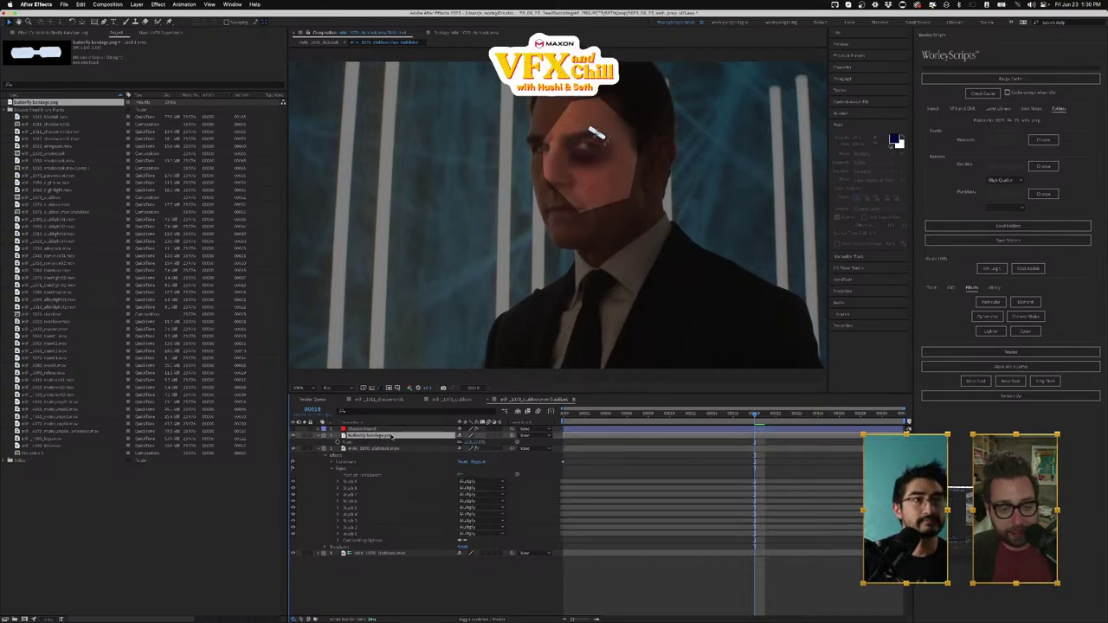
pyautogui.click(453, 400)
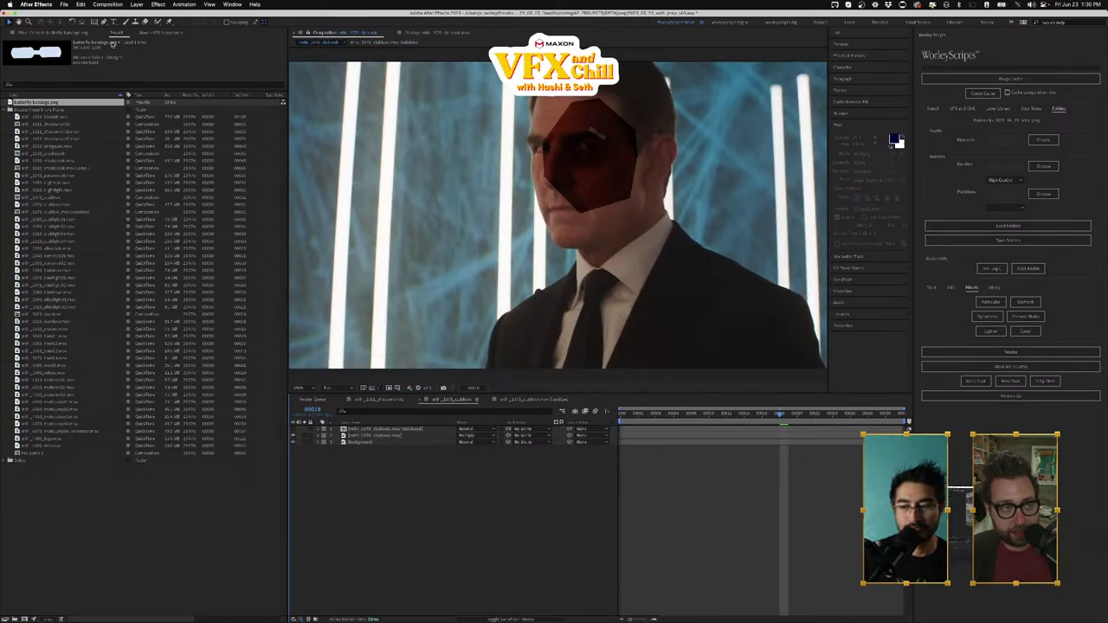
# Step: Set the blending mode of the clip layer carrying Lockdown to Normal and apply Matte Choker to it
pyautogui.click(466, 436)
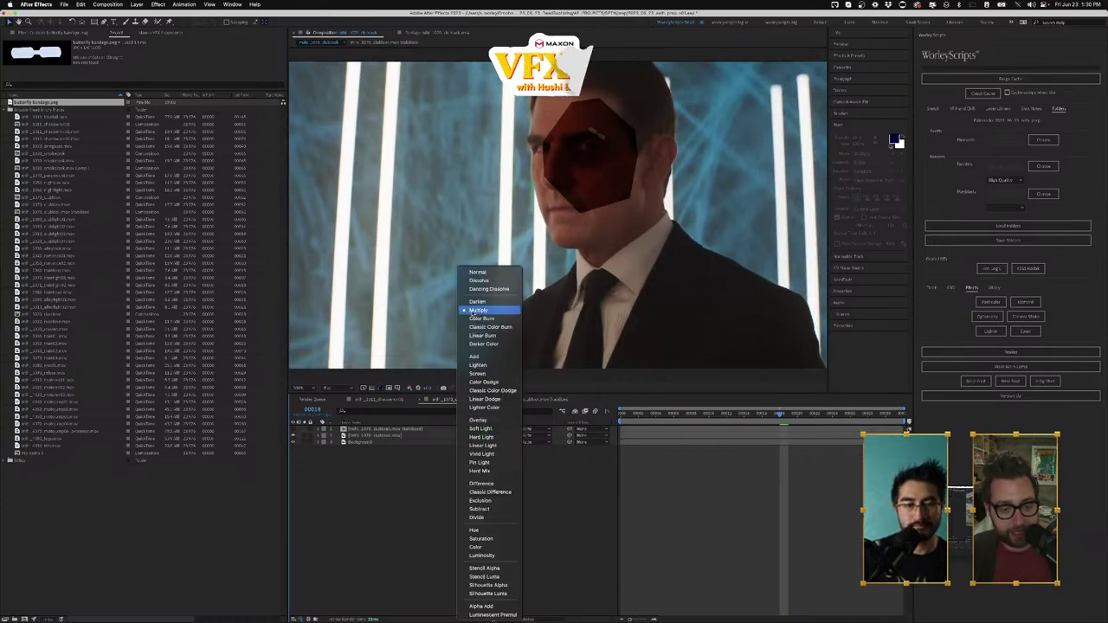
pyautogui.click(470, 270)
pyautogui.click(52, 33)
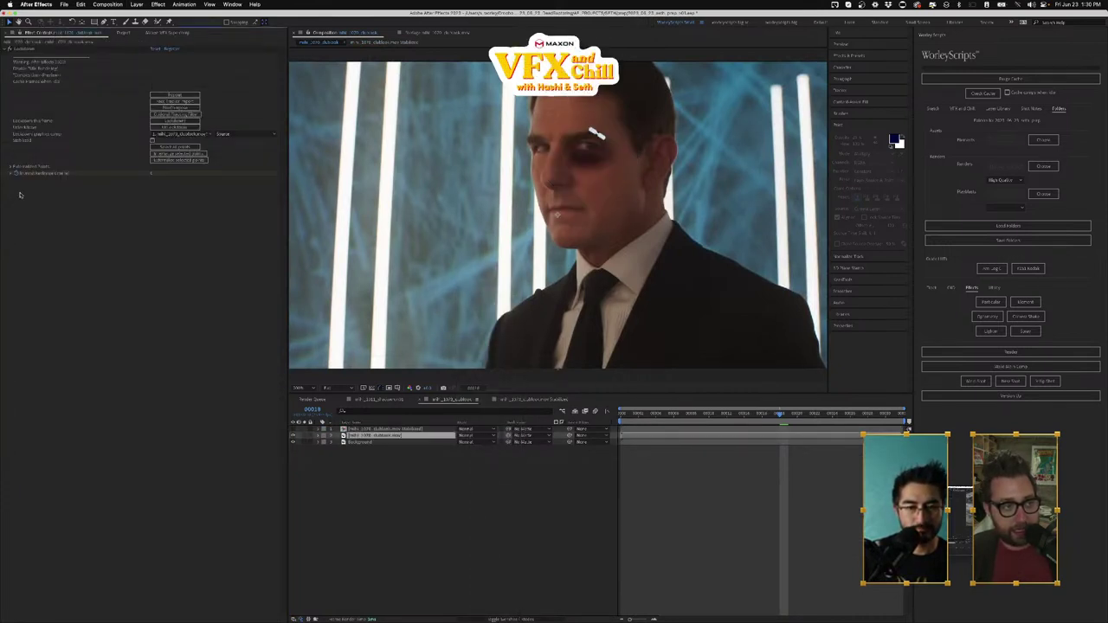
pyautogui.hotkey('ctrl', 'space')
pyautogui.write('matt')
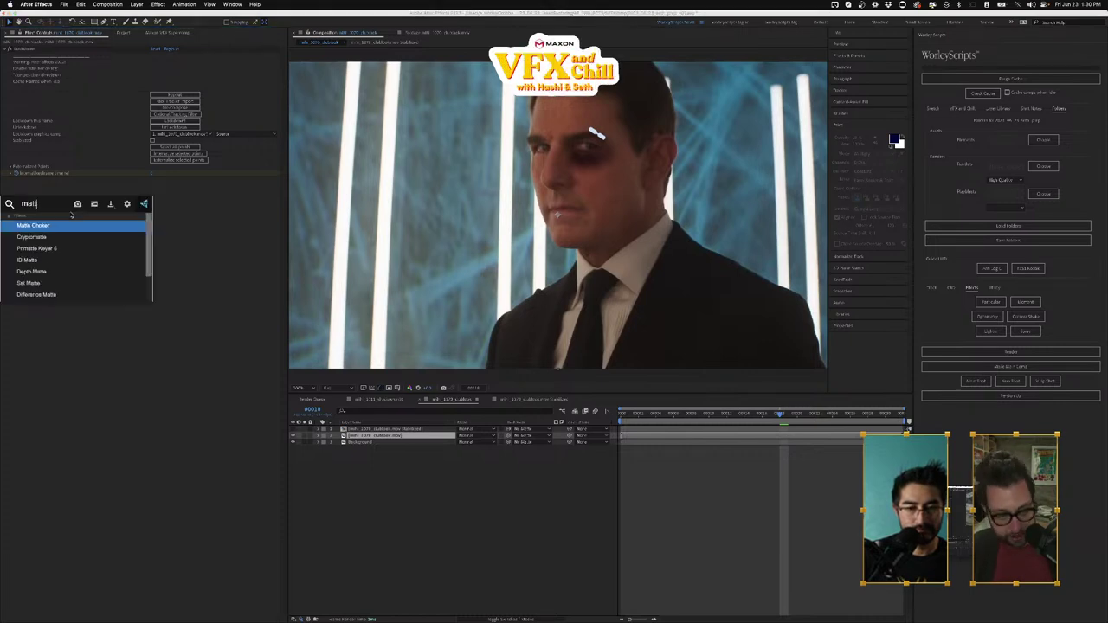
pyautogui.press('Return')
# Step: Preview the black eye and bandage in the main composition and compare them with the stabilized composition
pyautogui.click(636, 432)
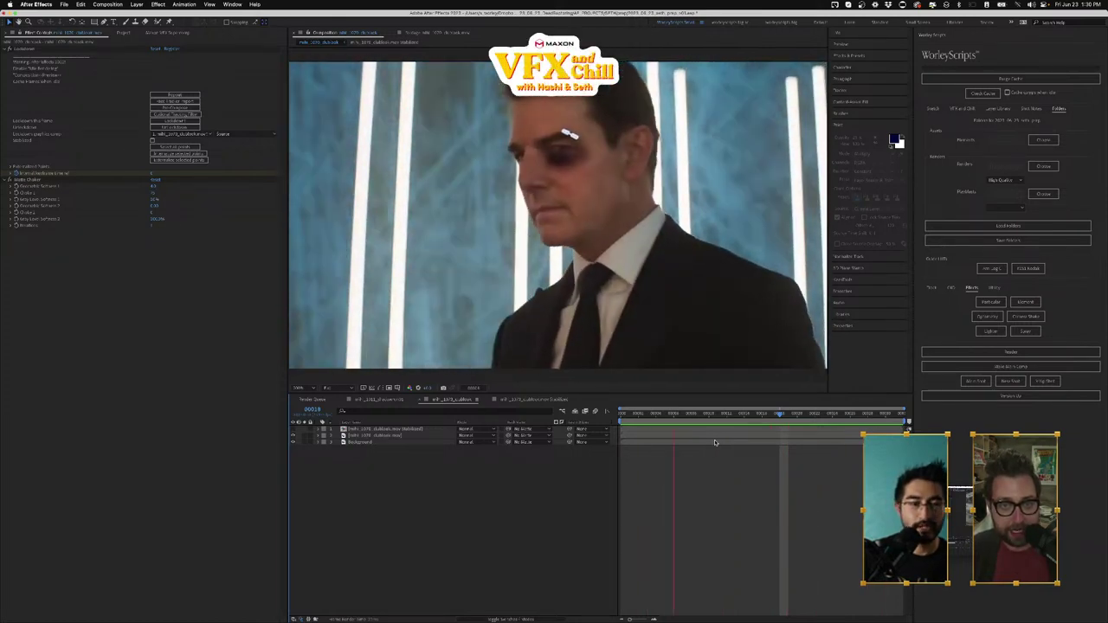
pyautogui.press('space')
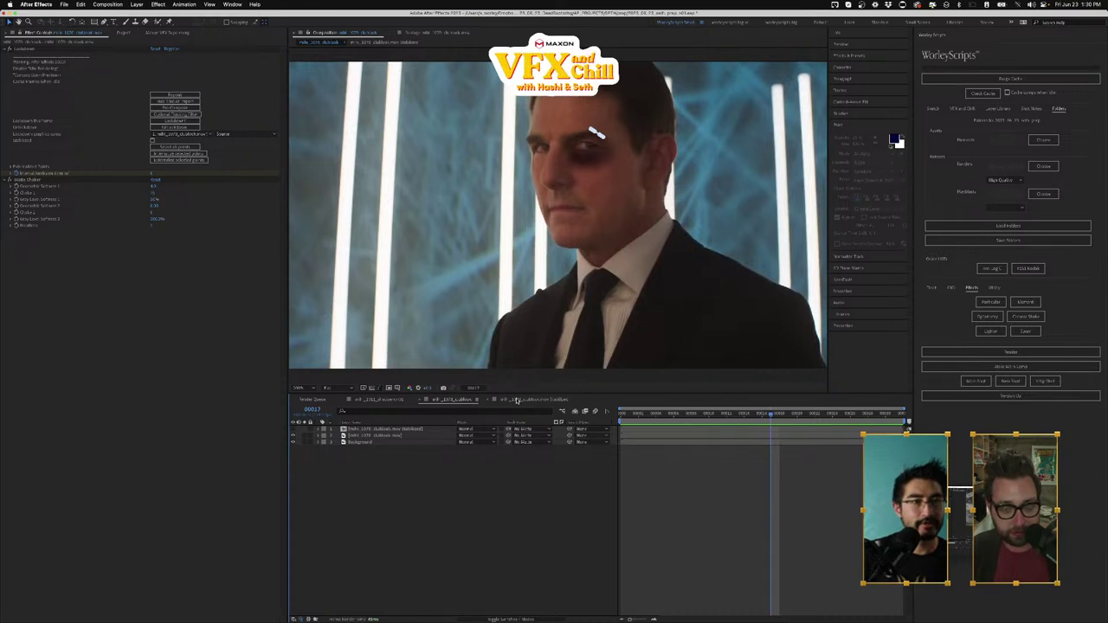
pyautogui.click(516, 401)
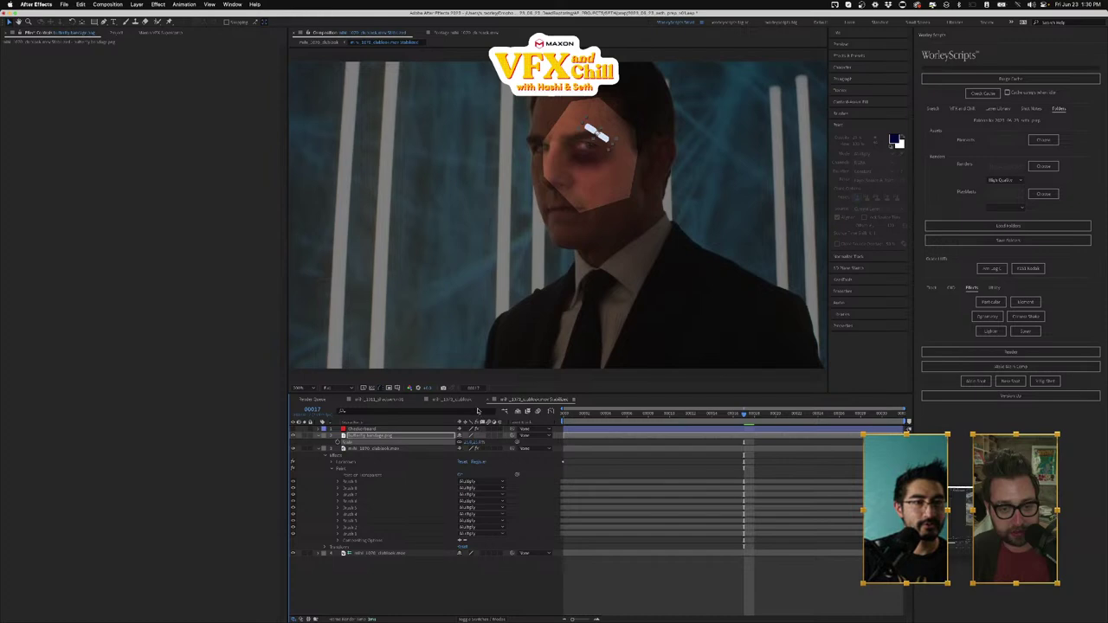
pyautogui.click(465, 401)
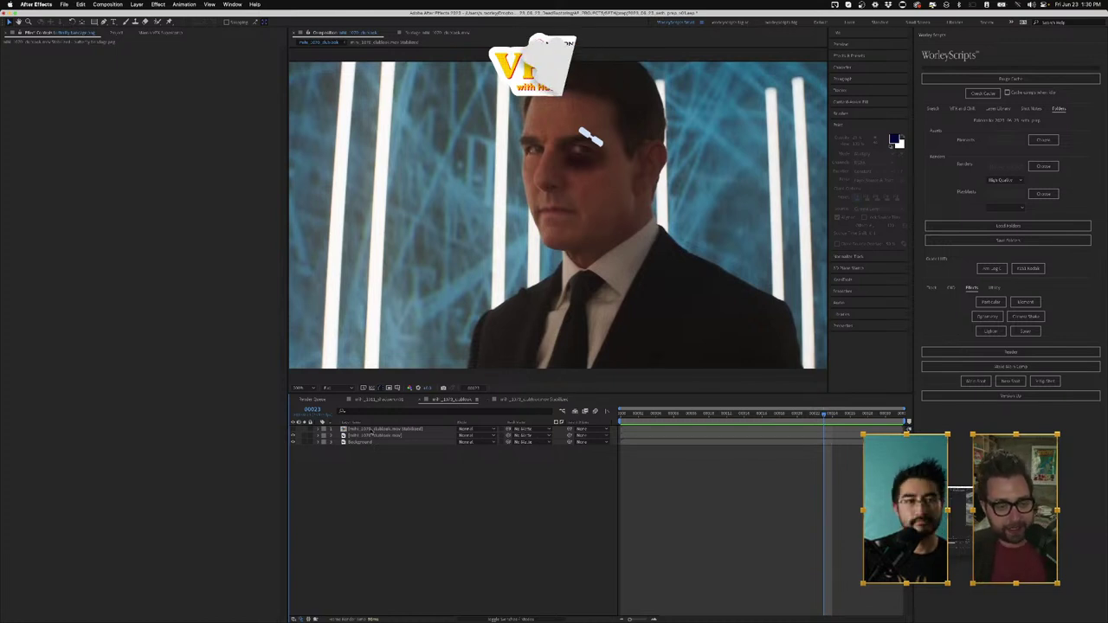
pyautogui.click(365, 436)
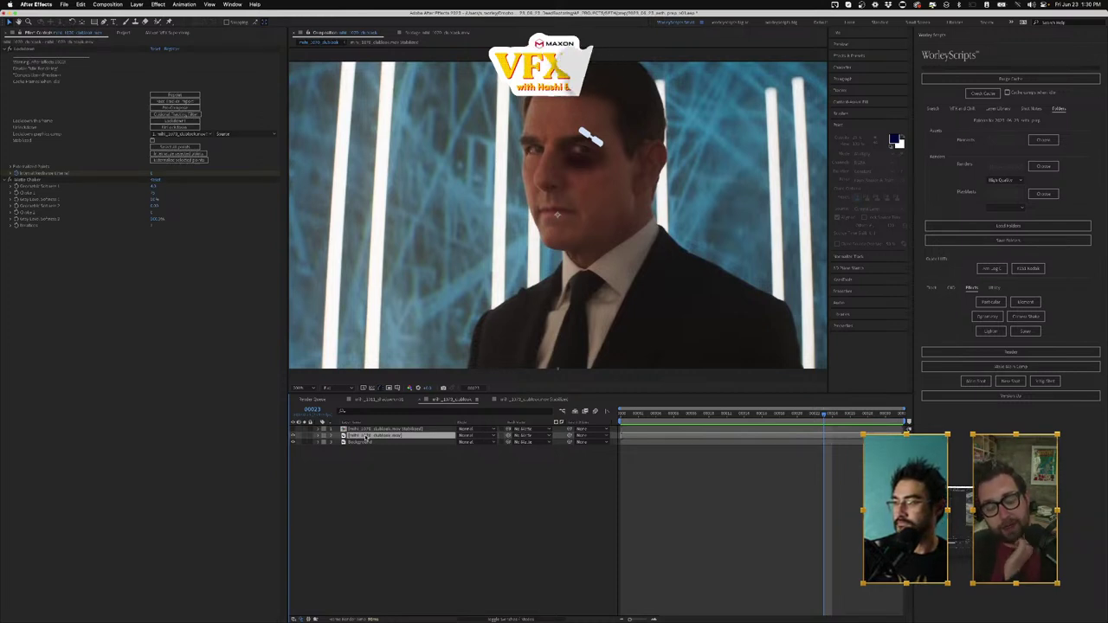
# Step: Hide the butterfly bandage.png layer in the stabilized composition and return to the main composition
pyautogui.click(525, 399)
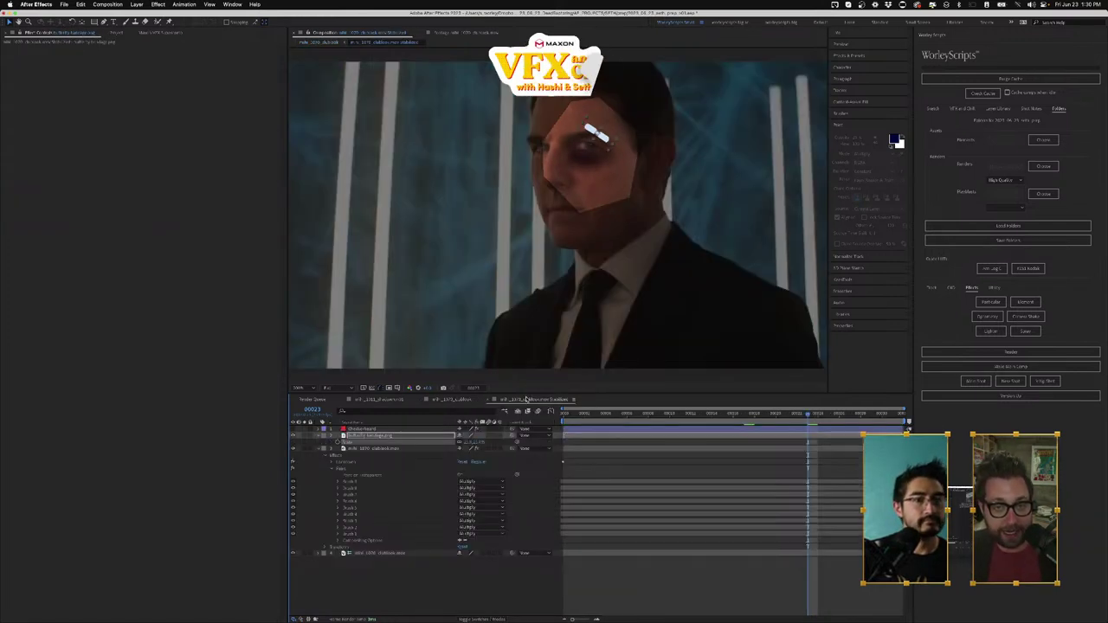
pyautogui.click(378, 436)
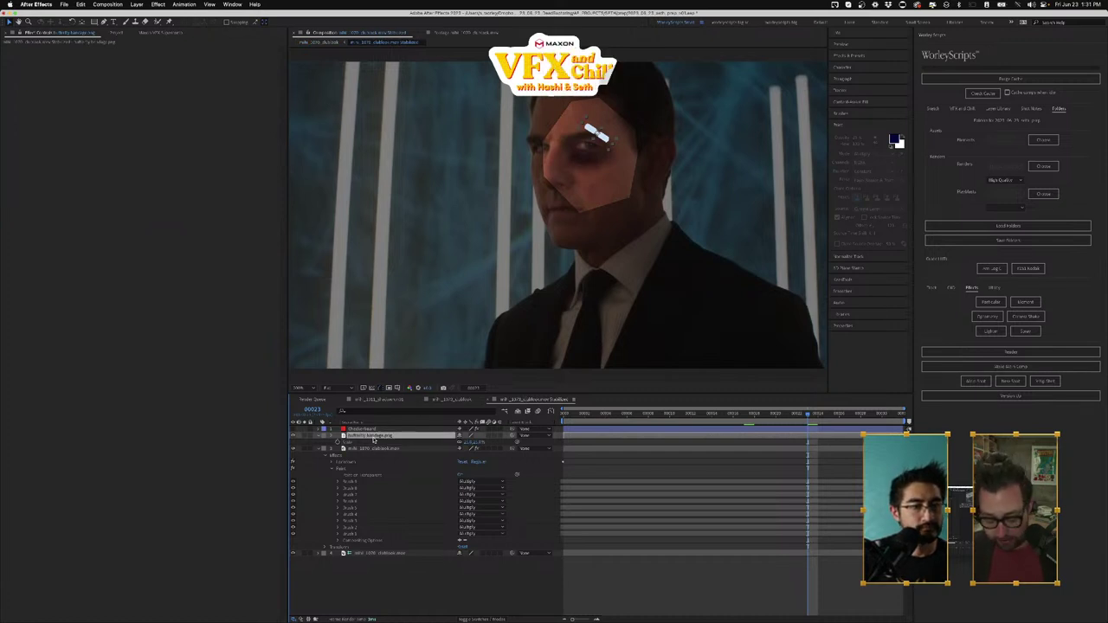
pyautogui.click(465, 400)
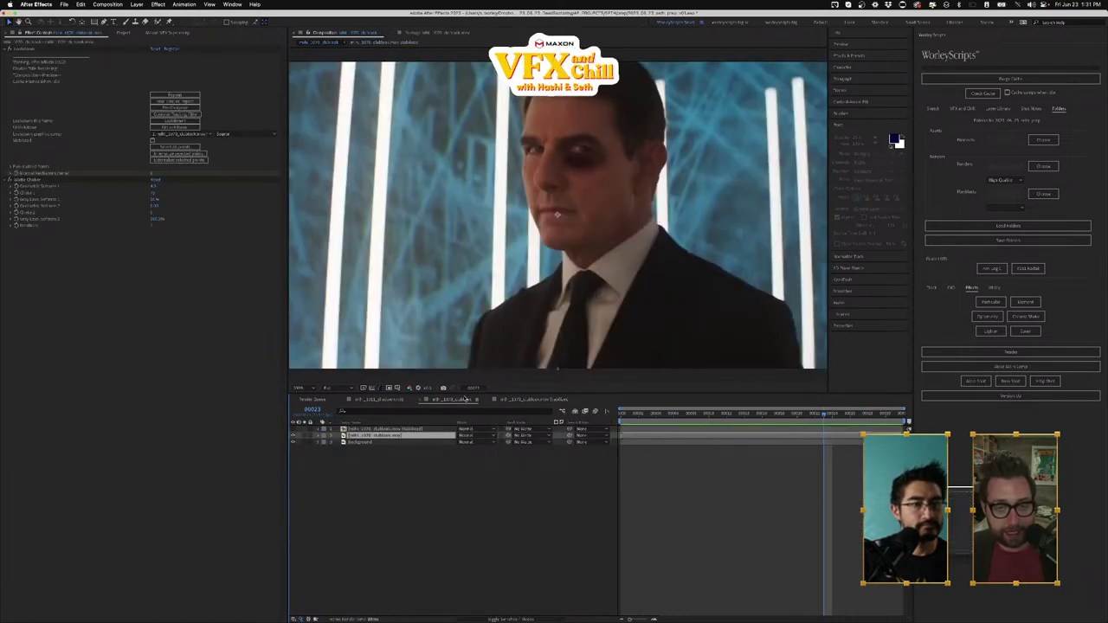
pyautogui.click(359, 442)
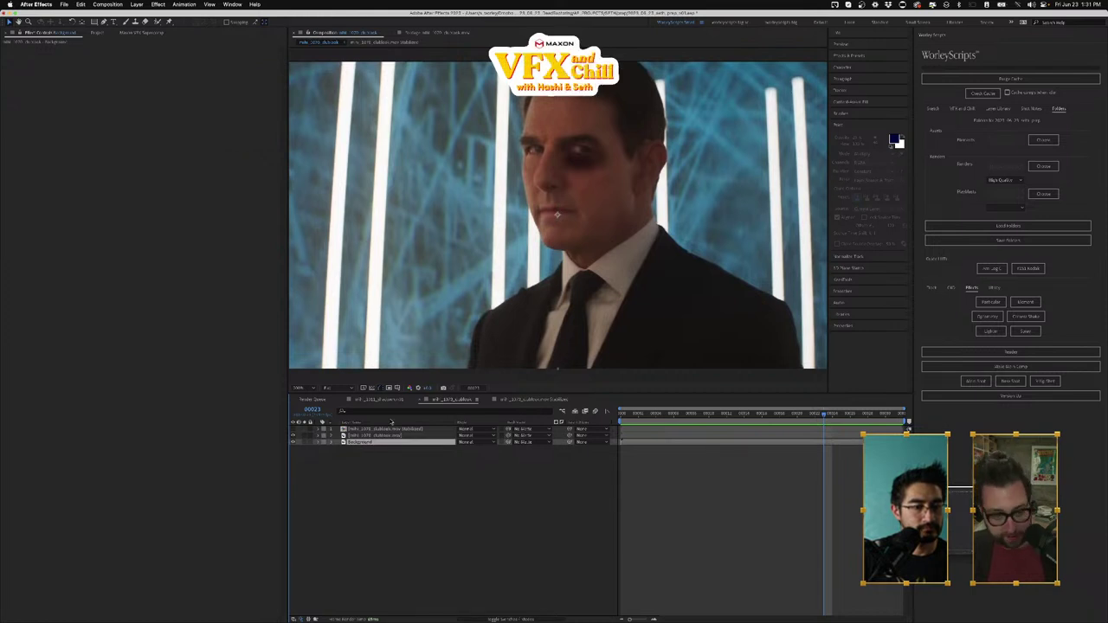
pyautogui.press('super+d')
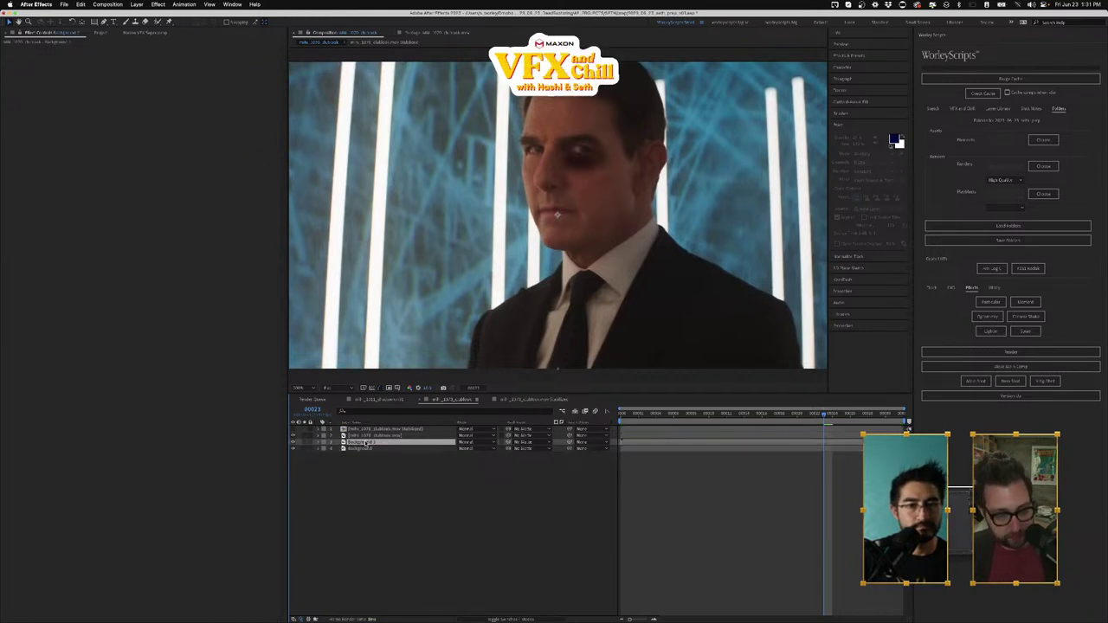
pyautogui.moveTo(371, 428); pyautogui.dragTo(371, 445)
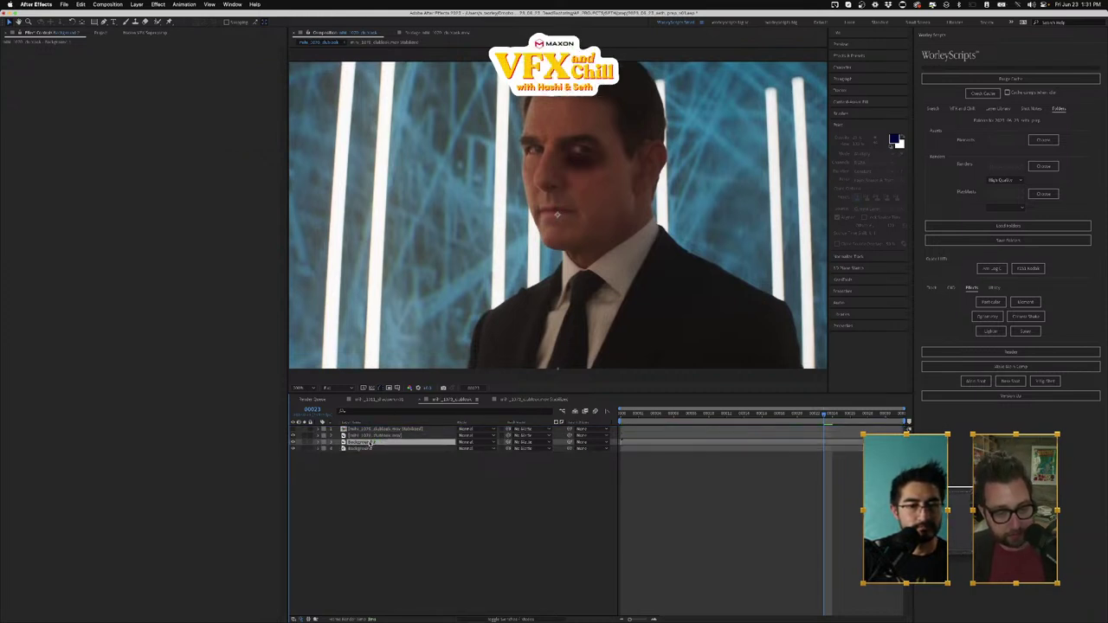
pyautogui.press('Delete')
# Step: Solo the Background layer and draw an elliptical mask around the actor's face on the last frame
pyautogui.click(371, 444)
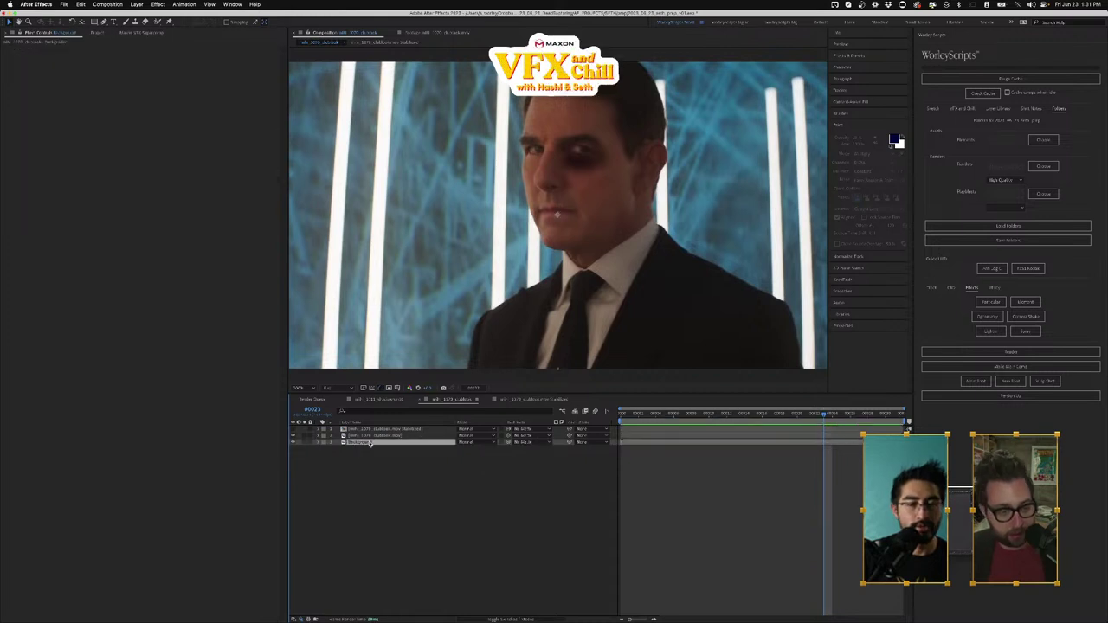
pyautogui.click(305, 443)
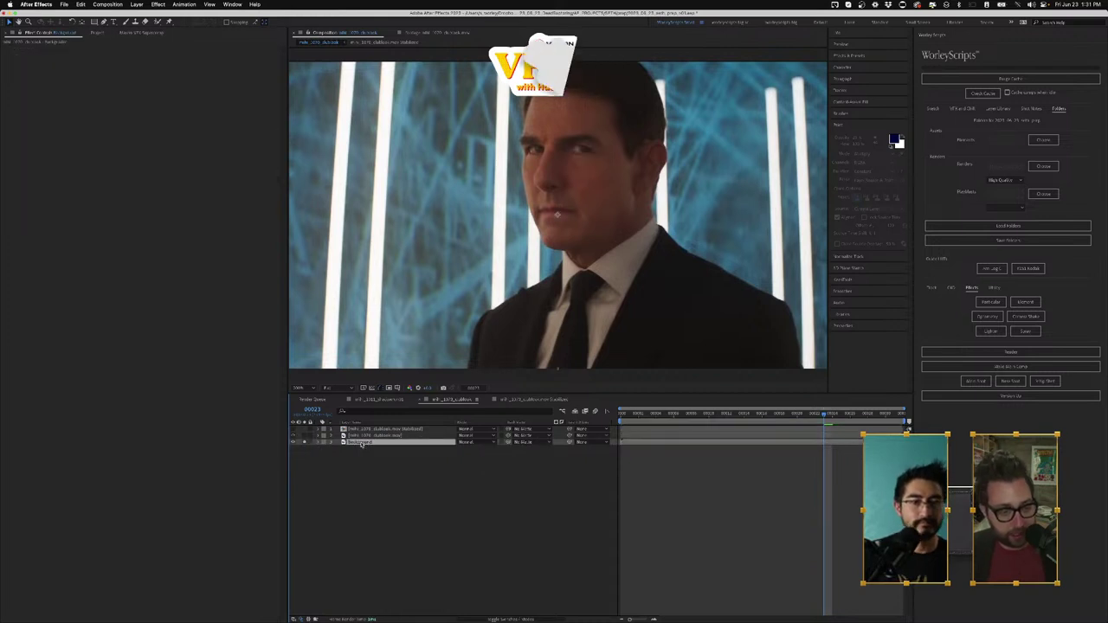
pyautogui.click(103, 23)
pyautogui.press('End')
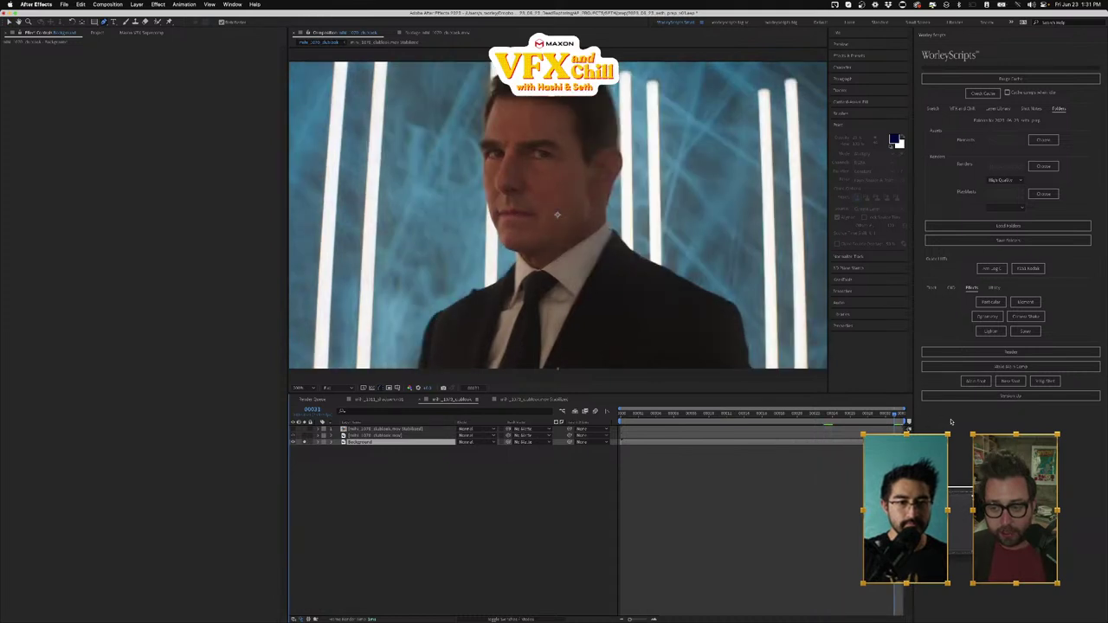
pyautogui.click(520, 103)
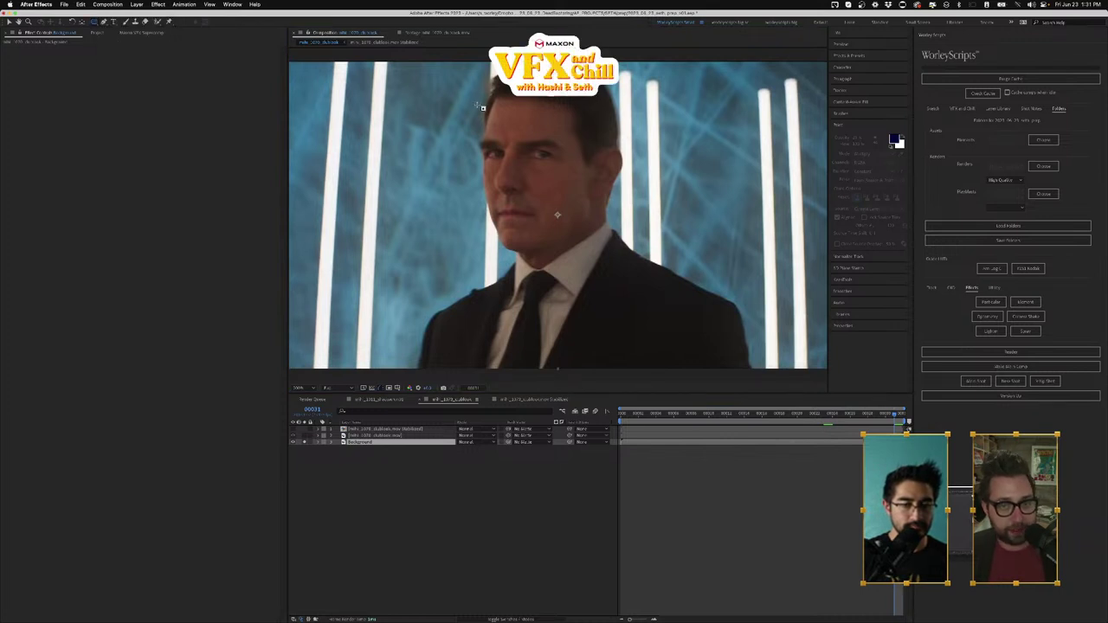
pyautogui.moveTo(467, 99); pyautogui.dragTo(581, 246)
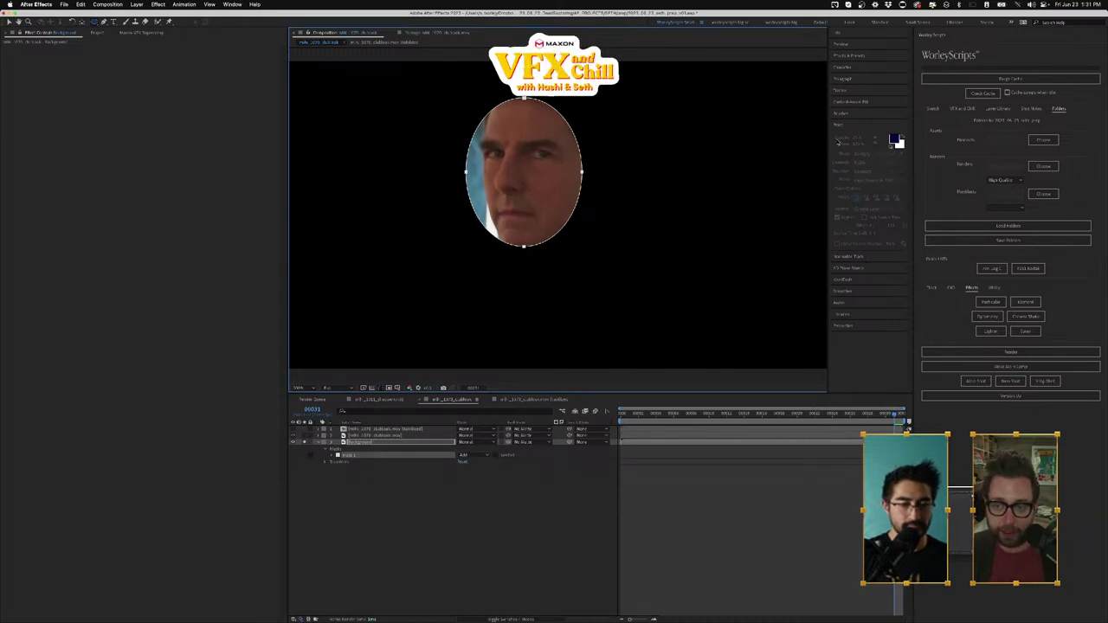
# Step: Track the face mask backward through the clip using the Face Tracking (Detailed Features) method
pyautogui.click(875, 112)
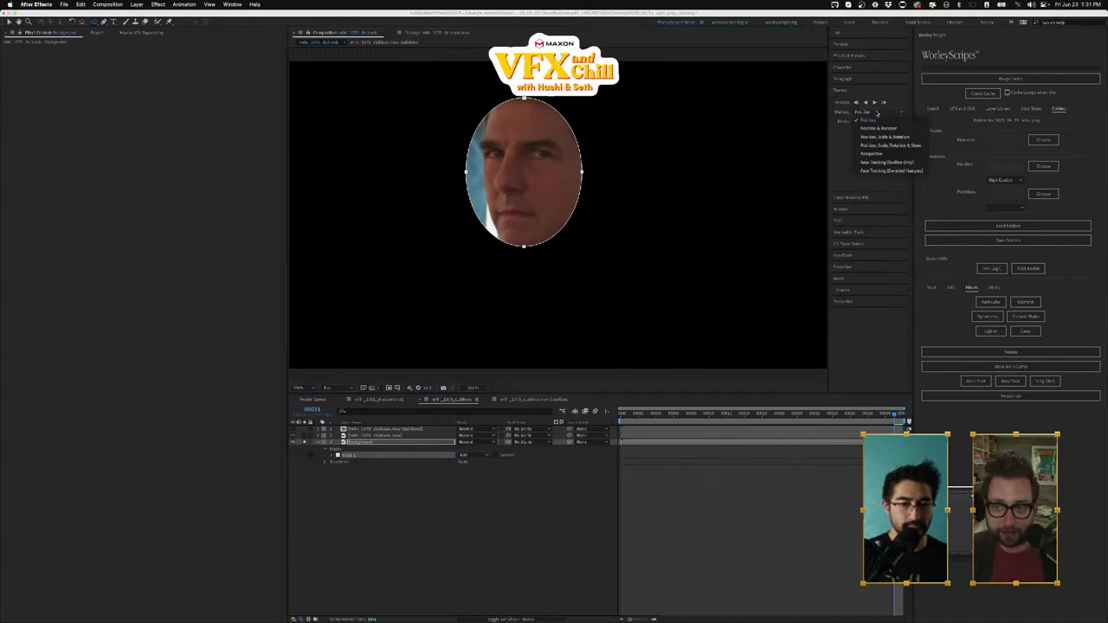
pyautogui.click(883, 171)
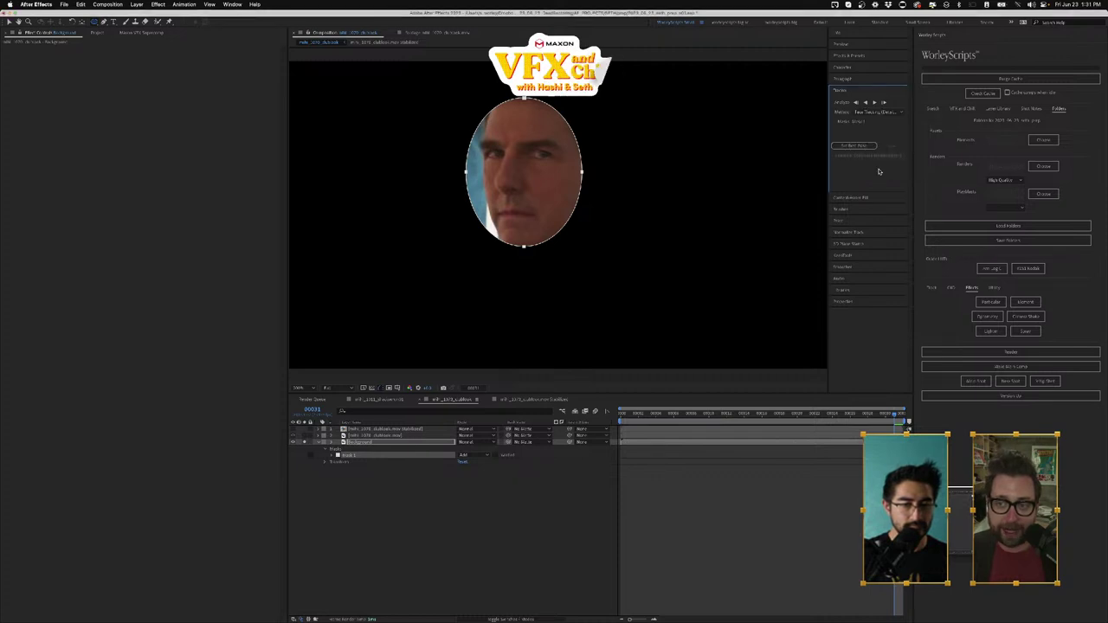
pyautogui.click(866, 103)
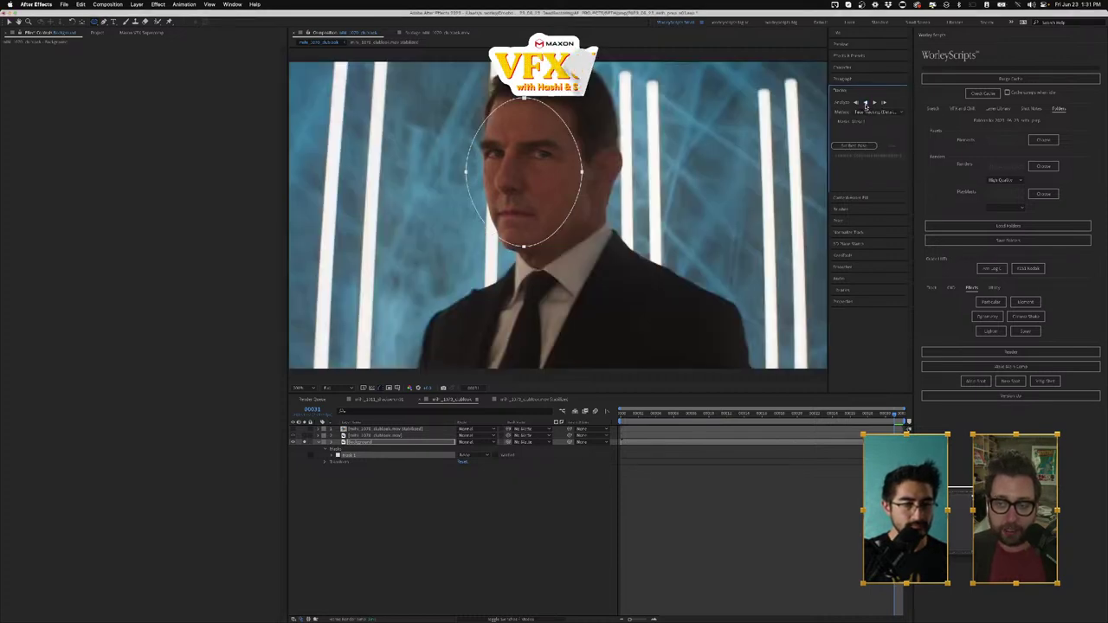
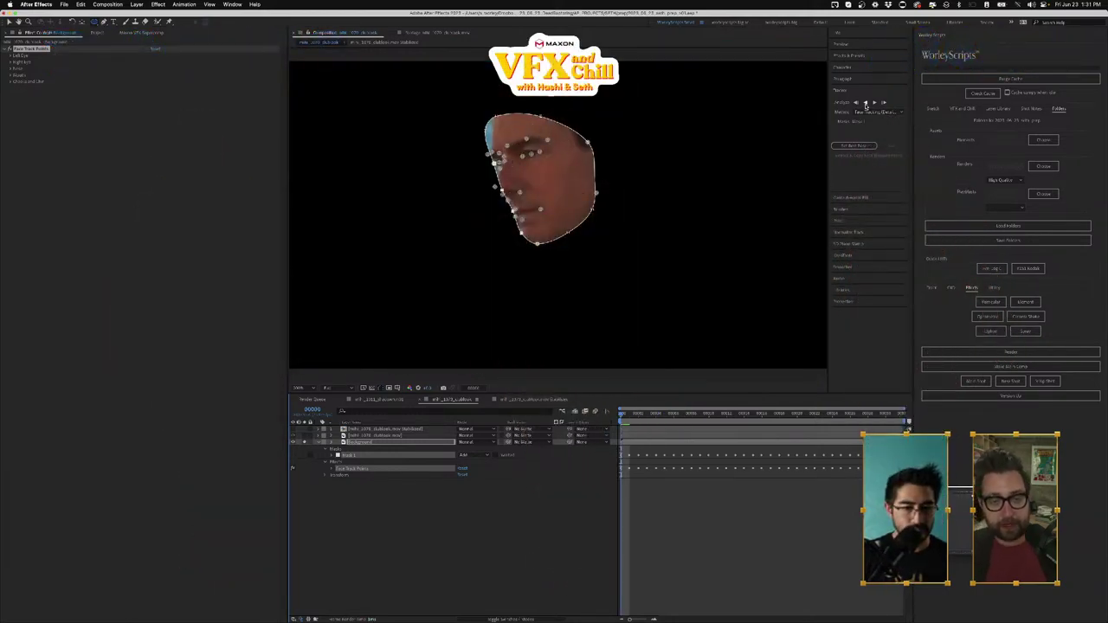
# Step: Scrub and play through the shot to check how the face track points follow the actor's features
pyautogui.moveTo(622, 416); pyautogui.dragTo(656, 415)
pyautogui.press('space')
pyautogui.press('space')
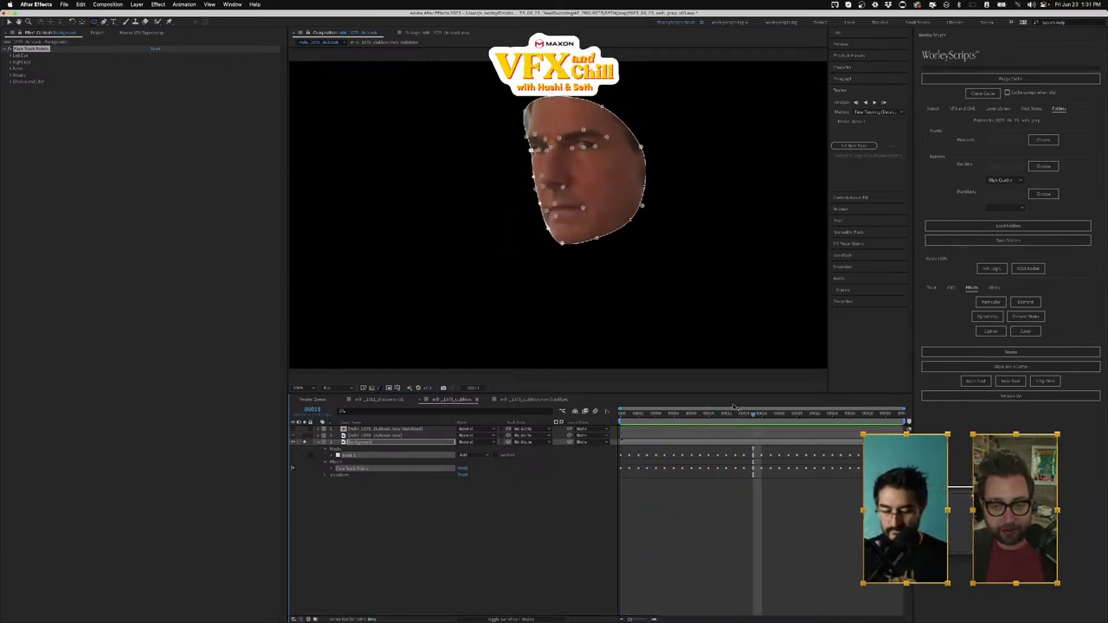
pyautogui.moveTo(752, 416); pyautogui.dragTo(932, 411)
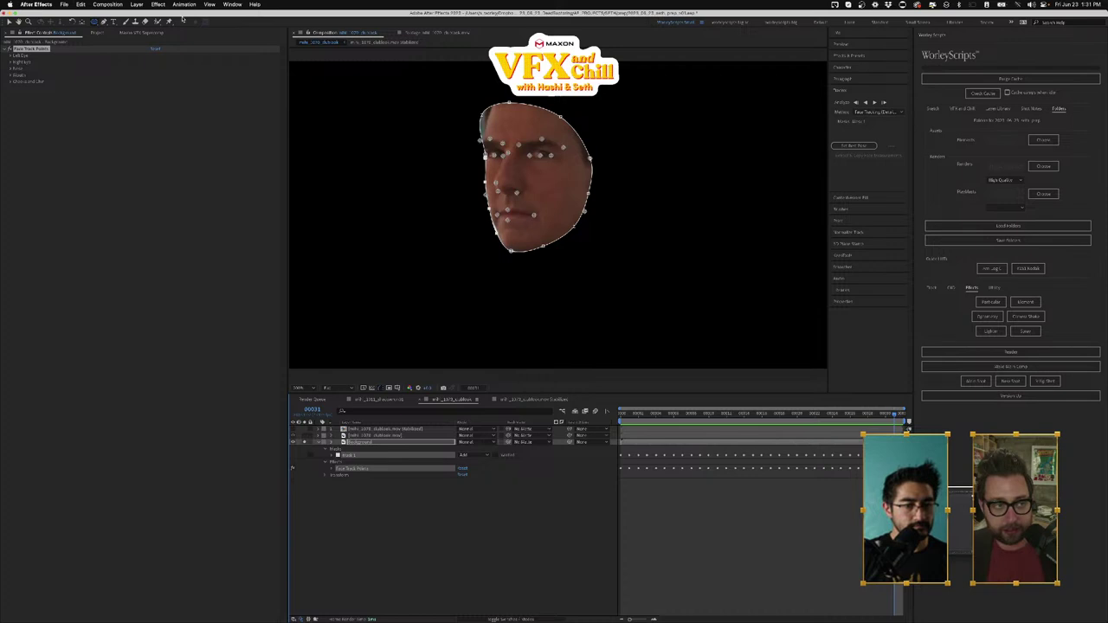
# Step: Set the tracked face mask's mode to None on the Background layer and save the project
pyautogui.click(9, 21)
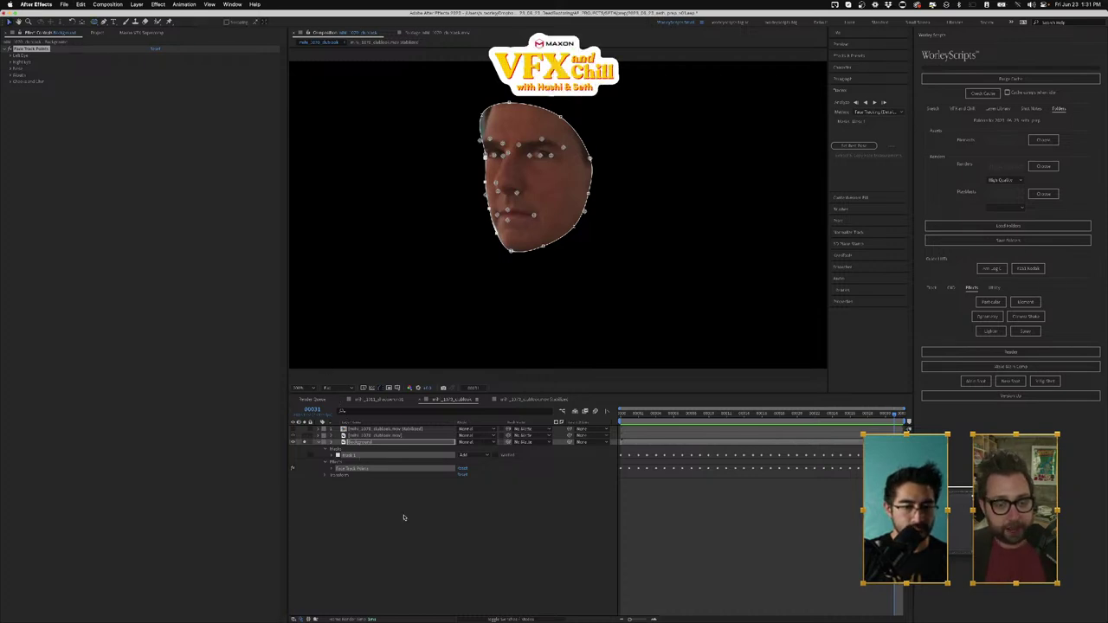
pyautogui.click(475, 463)
pyautogui.click(473, 455)
pyautogui.click(482, 463)
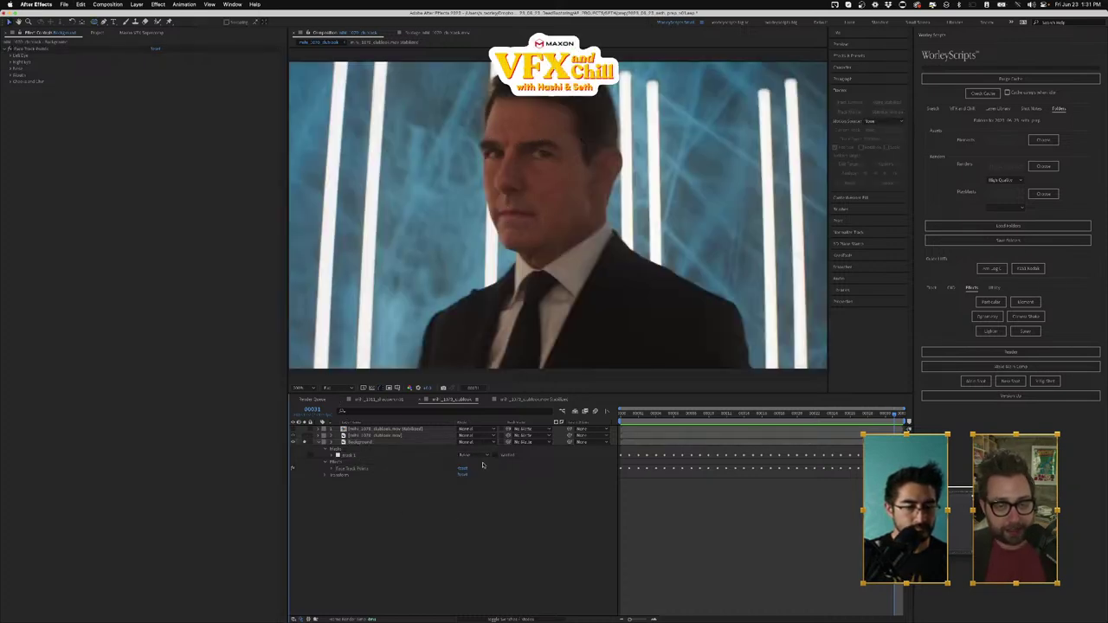
pyautogui.click(359, 443)
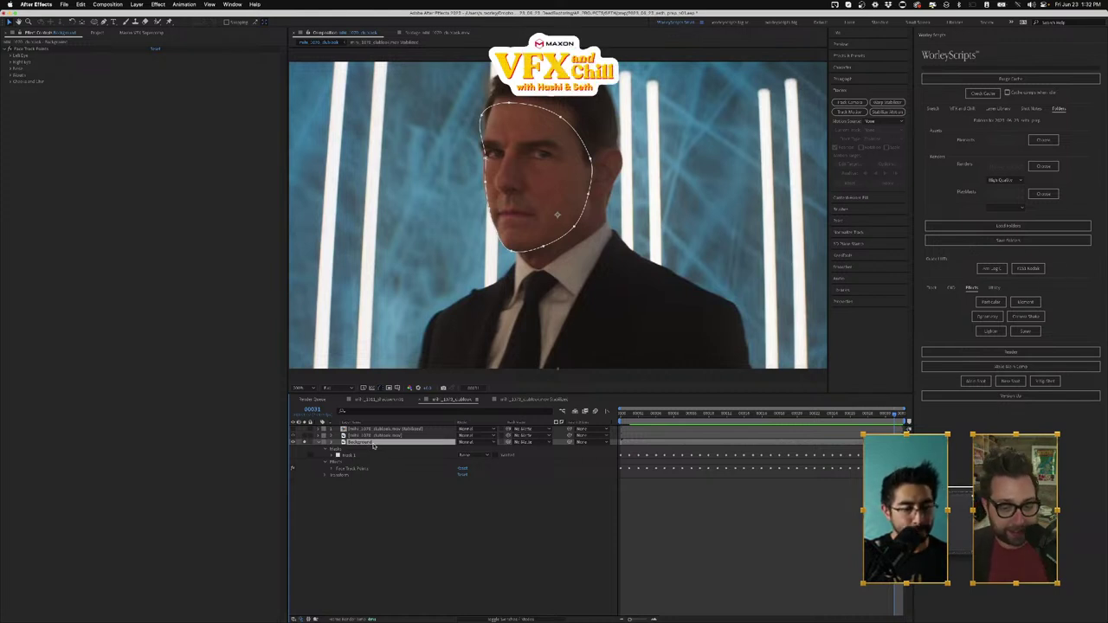
pyautogui.hotkey('ctrl', 's')
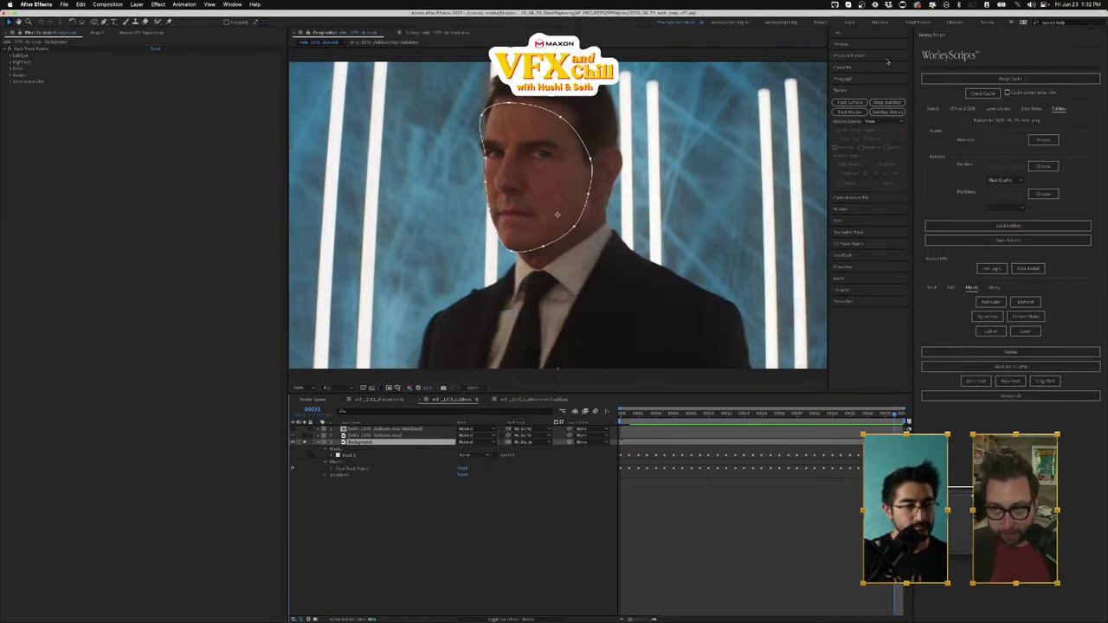
# Step: Clear the previous effects and presets search and search for "nds"
pyautogui.click(883, 57)
pyautogui.moveTo(873, 66); pyautogui.dragTo(834, 67)
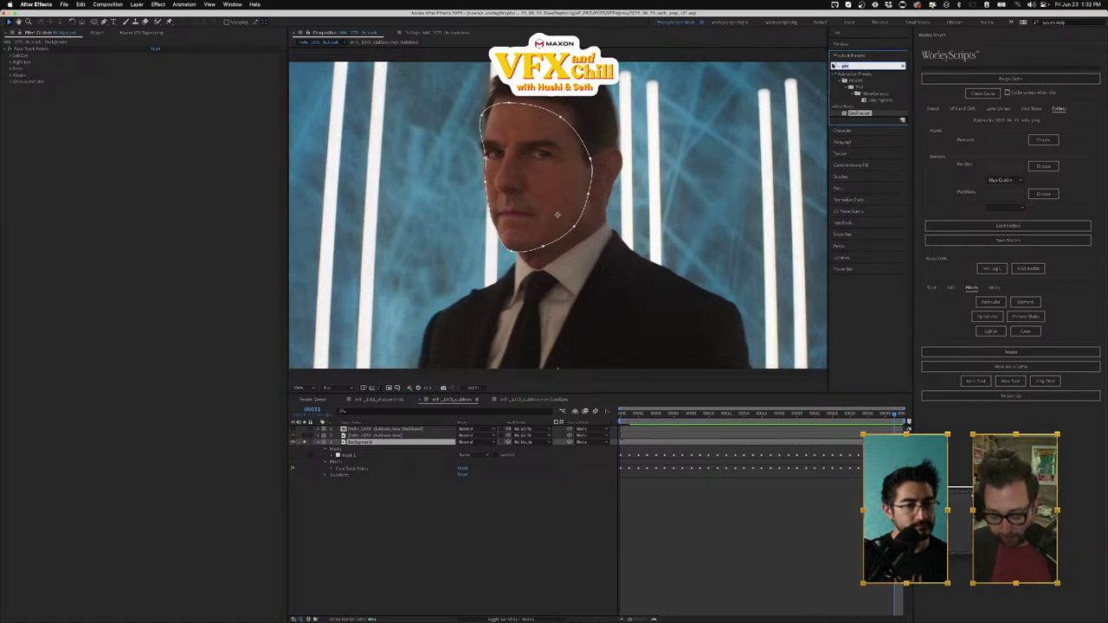
pyautogui.click(833, 65)
pyautogui.click(868, 58)
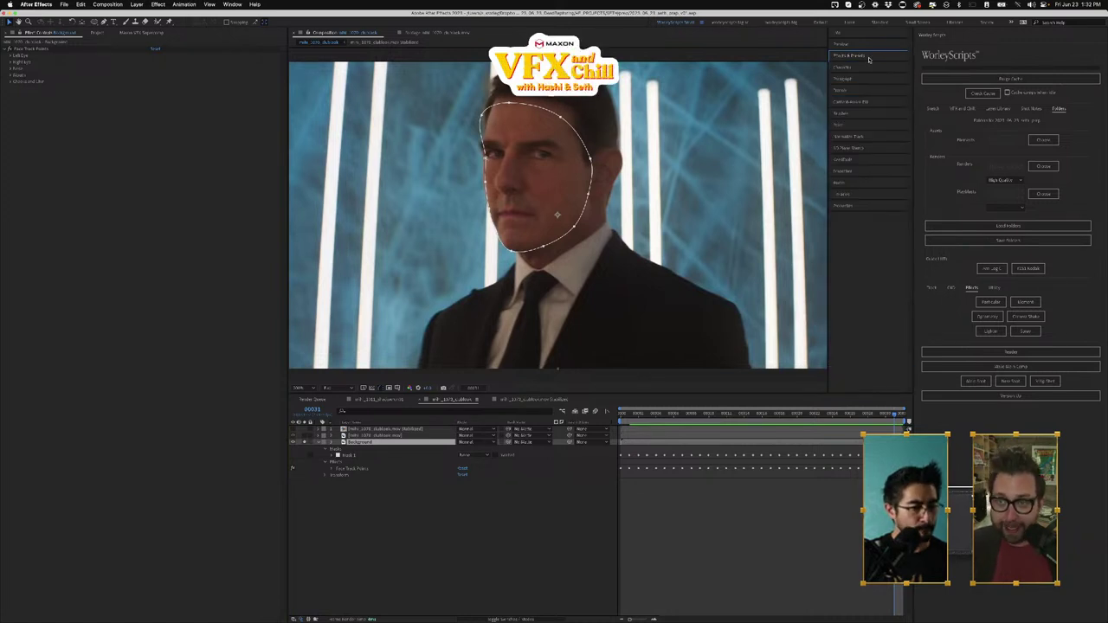
pyautogui.click(868, 57)
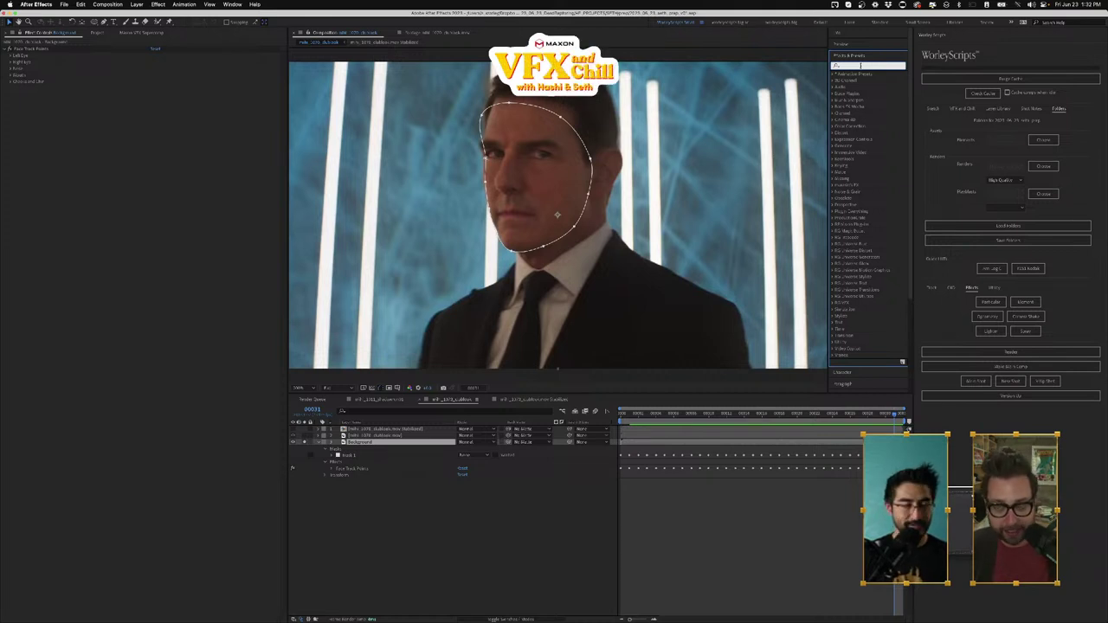
pyautogui.write('nds')
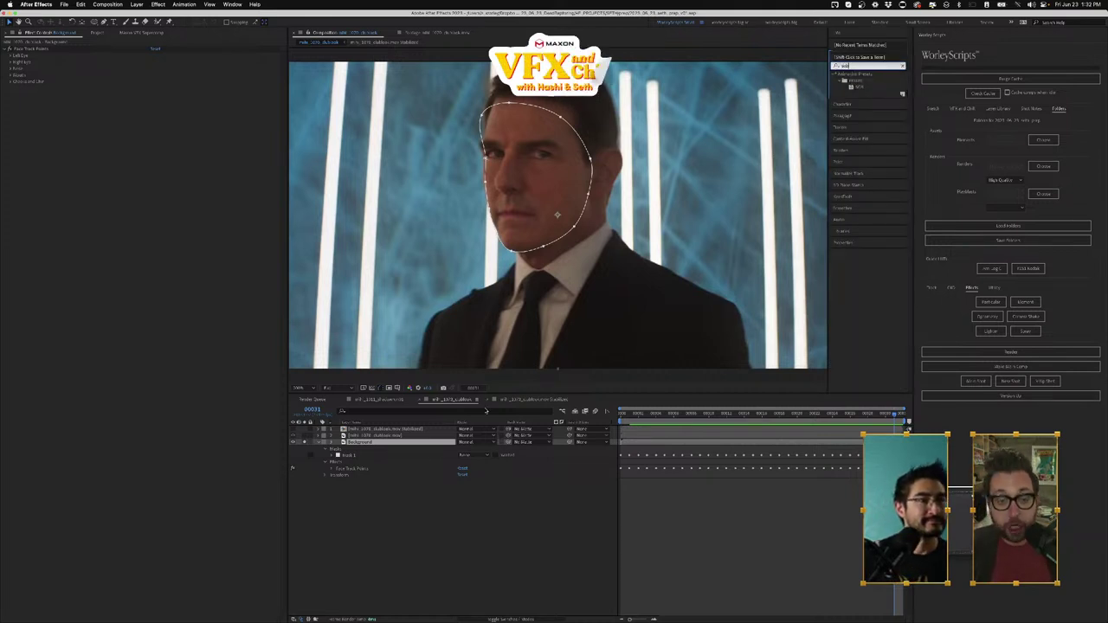
# Step: Select the stabilized precomp layer and turn off solo for the Background layer
pyautogui.click(376, 429)
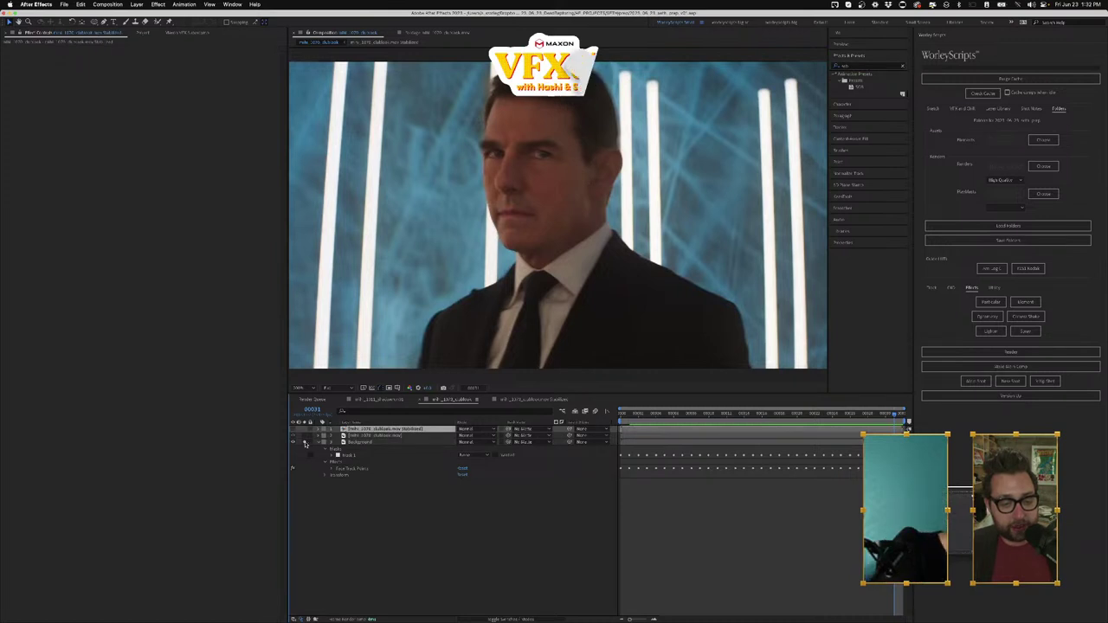
pyautogui.click(305, 443)
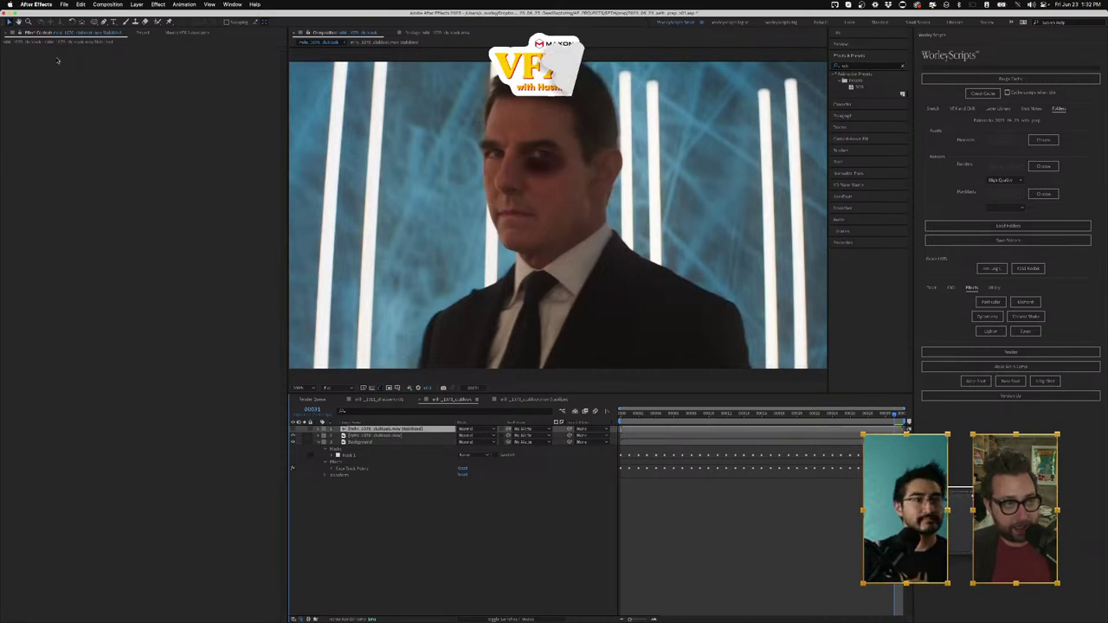
# Step: Add butterfly bandage.png above the other layers, then rotate, shrink and place it diagonally over the brow of the bruised eye
pyautogui.click(143, 33)
pyautogui.moveTo(9, 104); pyautogui.dragTo(357, 429)
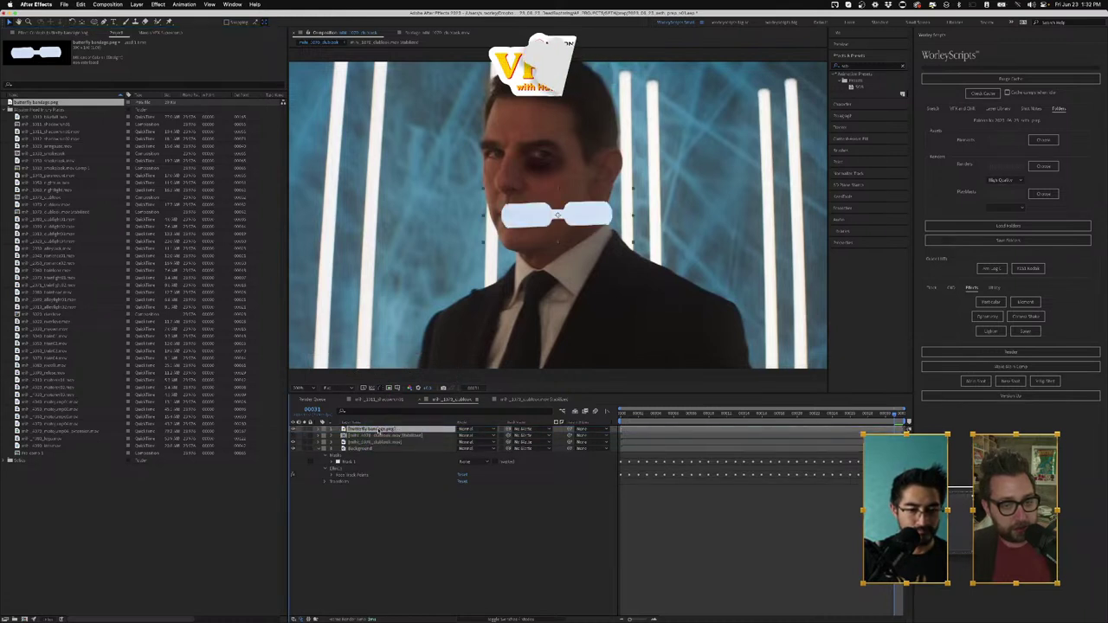
pyautogui.moveTo(522, 225); pyautogui.dragTo(519, 147)
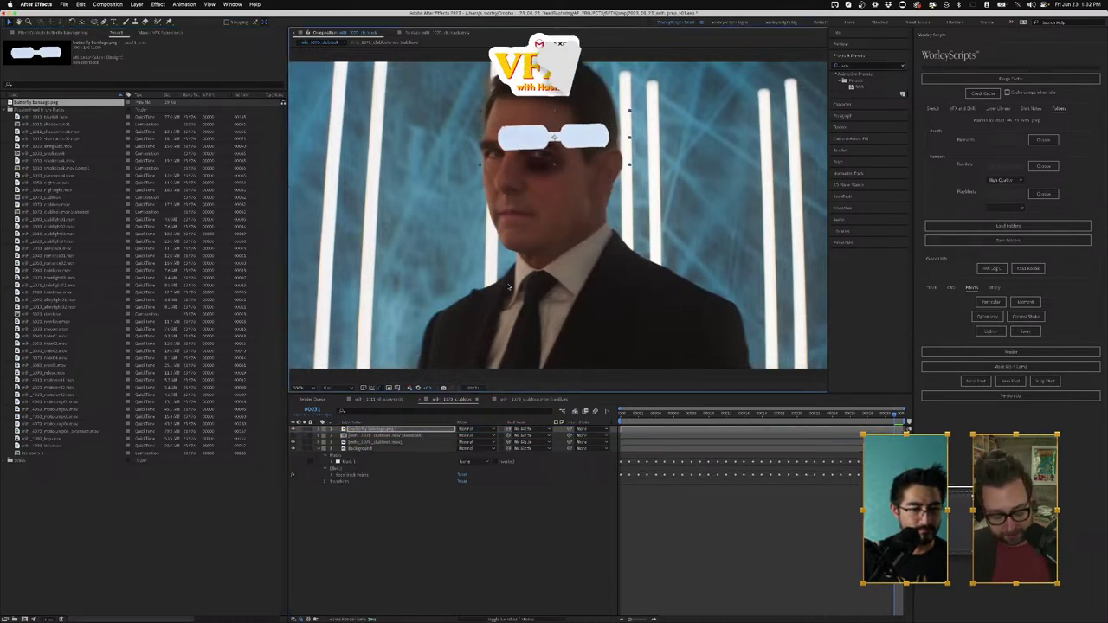
pyautogui.press('r')
pyautogui.moveTo(467, 437); pyautogui.dragTo(434, 433)
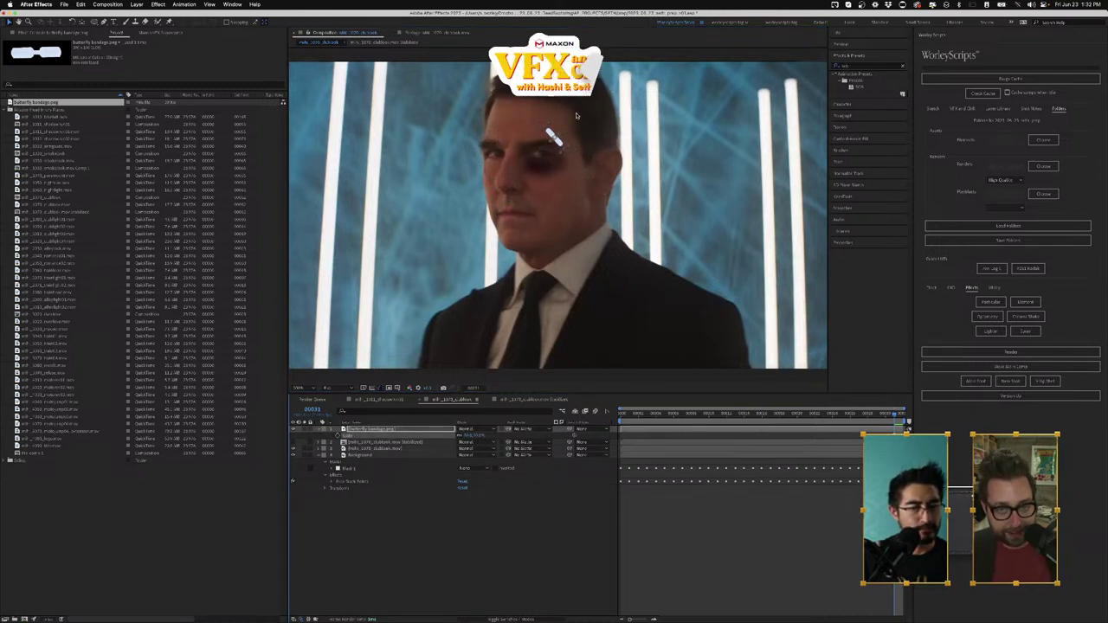
pyautogui.moveTo(558, 139); pyautogui.dragTo(560, 146)
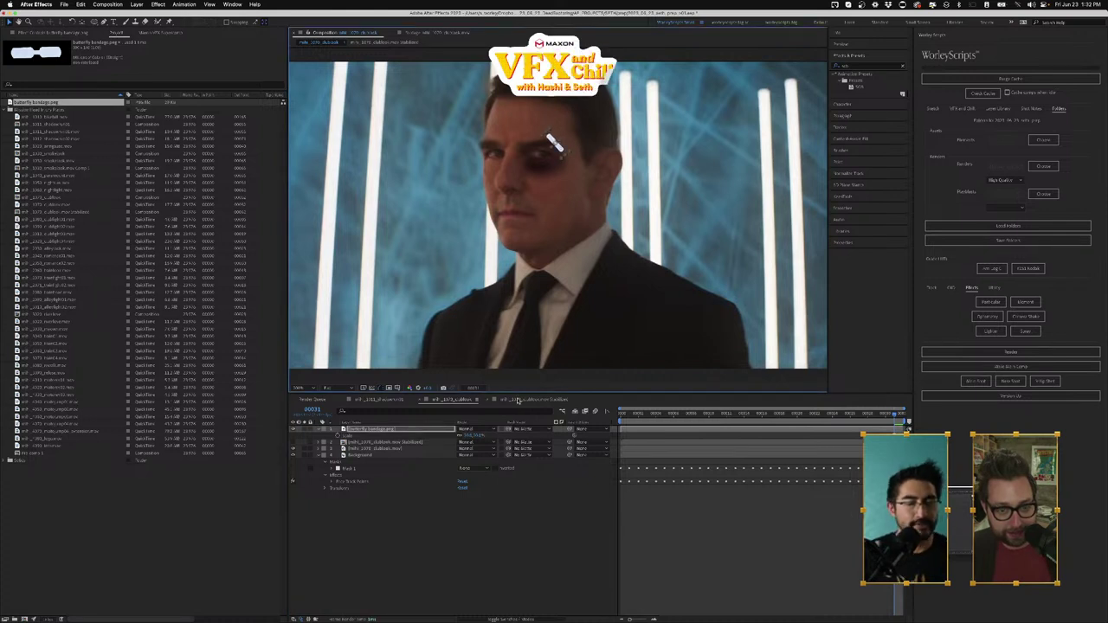
pyautogui.moveTo(470, 436); pyautogui.dragTo(474, 439)
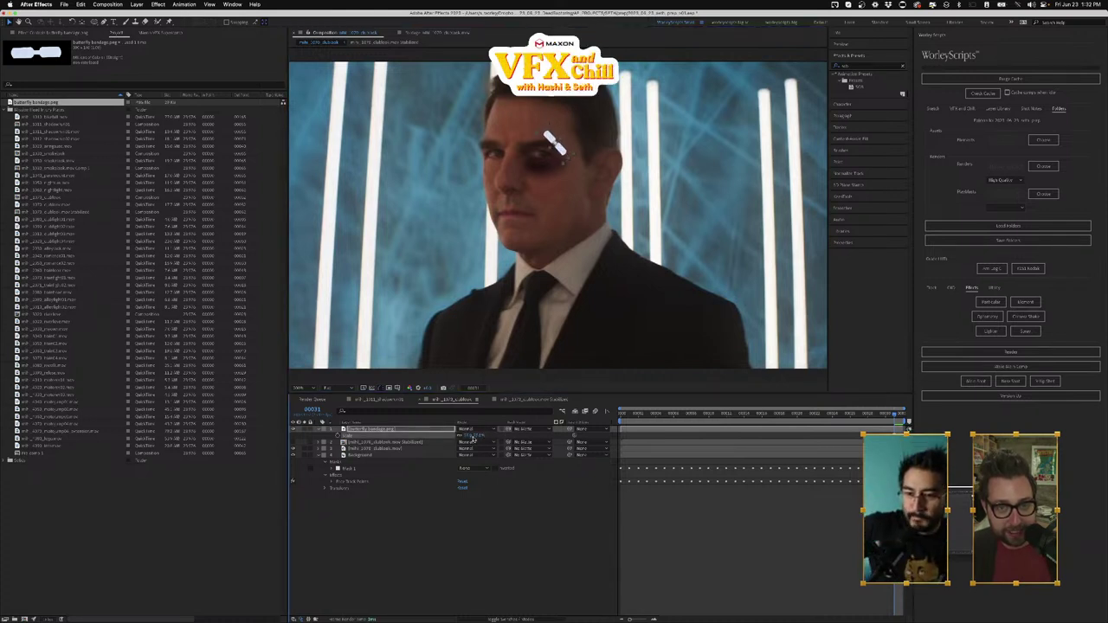
# Step: Apply the tracking preset found in the effects search to the bandage layer and set its layer reference to Background
pyautogui.click(359, 456)
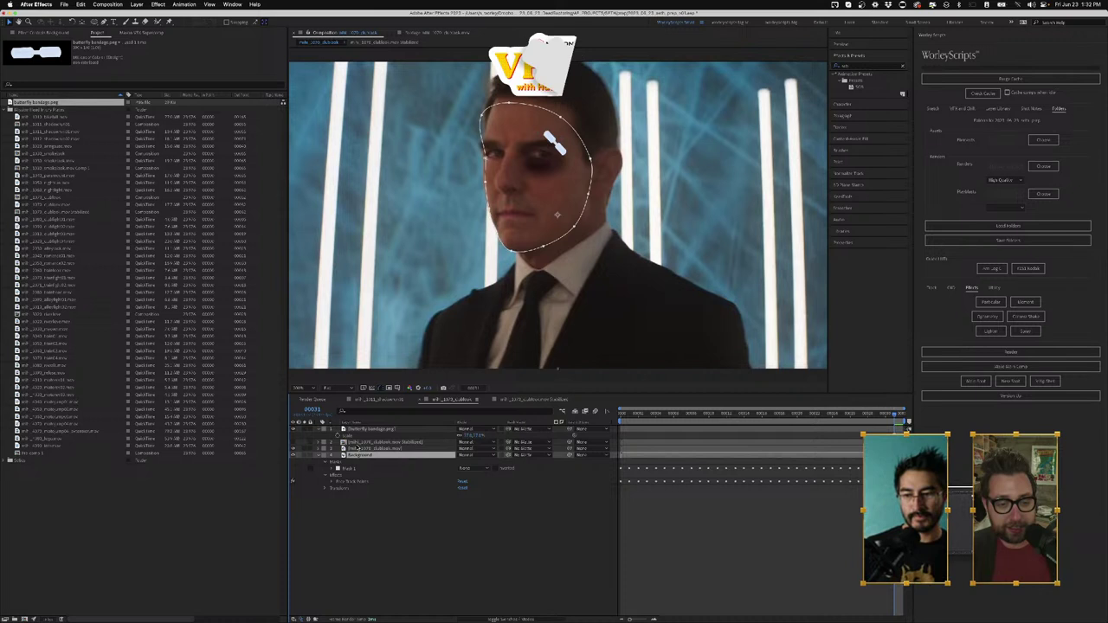
pyautogui.click(362, 429)
pyautogui.click(361, 453)
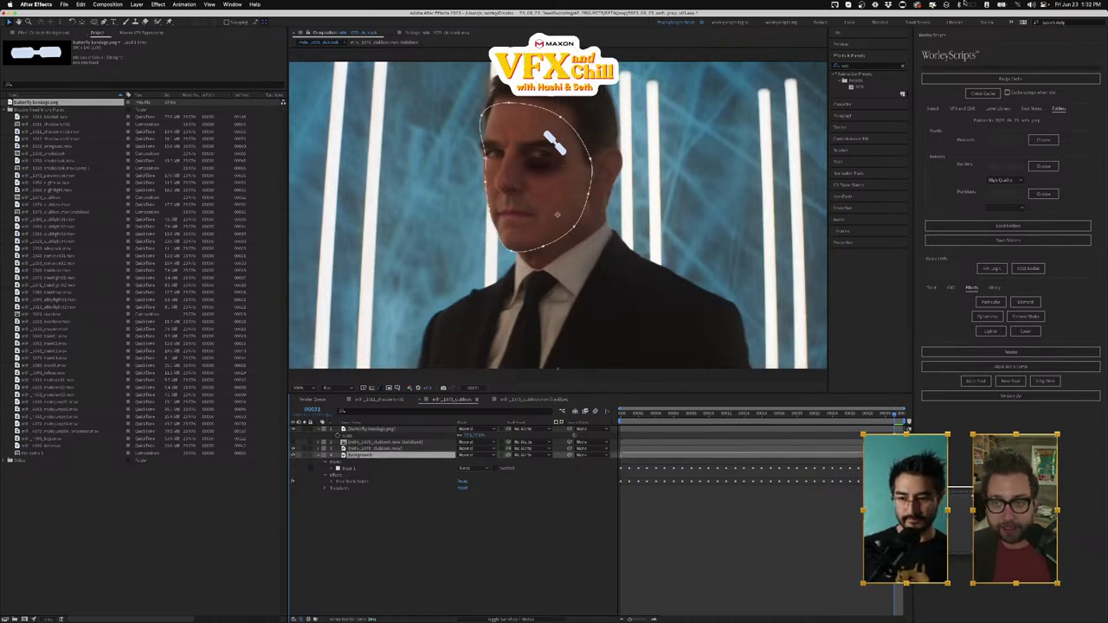
pyautogui.click(374, 429)
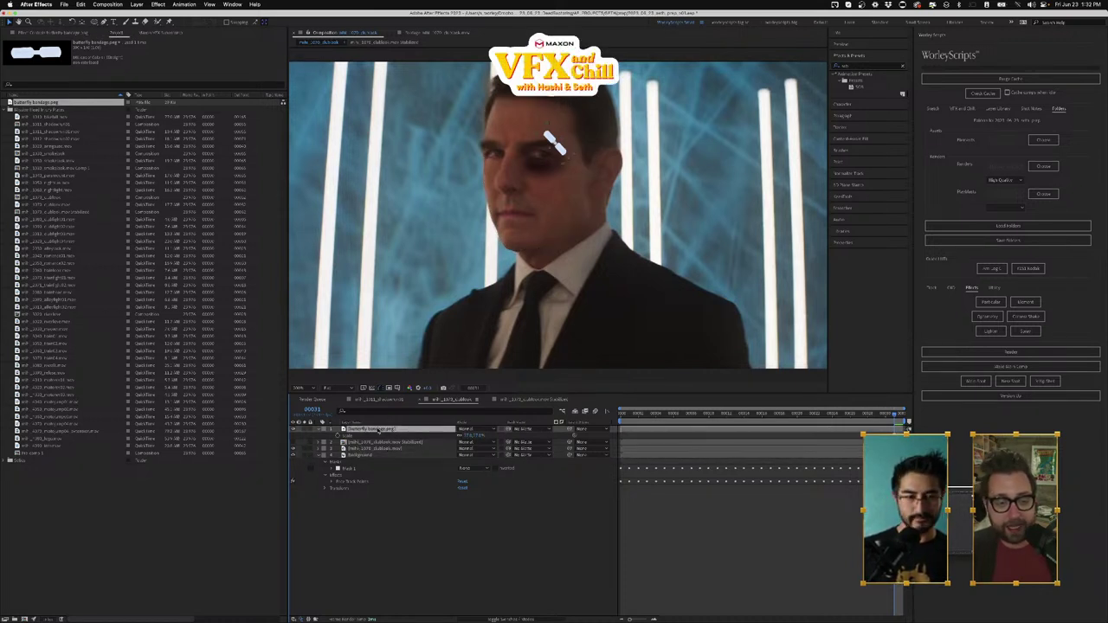
pyautogui.moveTo(859, 88); pyautogui.dragTo(370, 432)
pyautogui.click(369, 431)
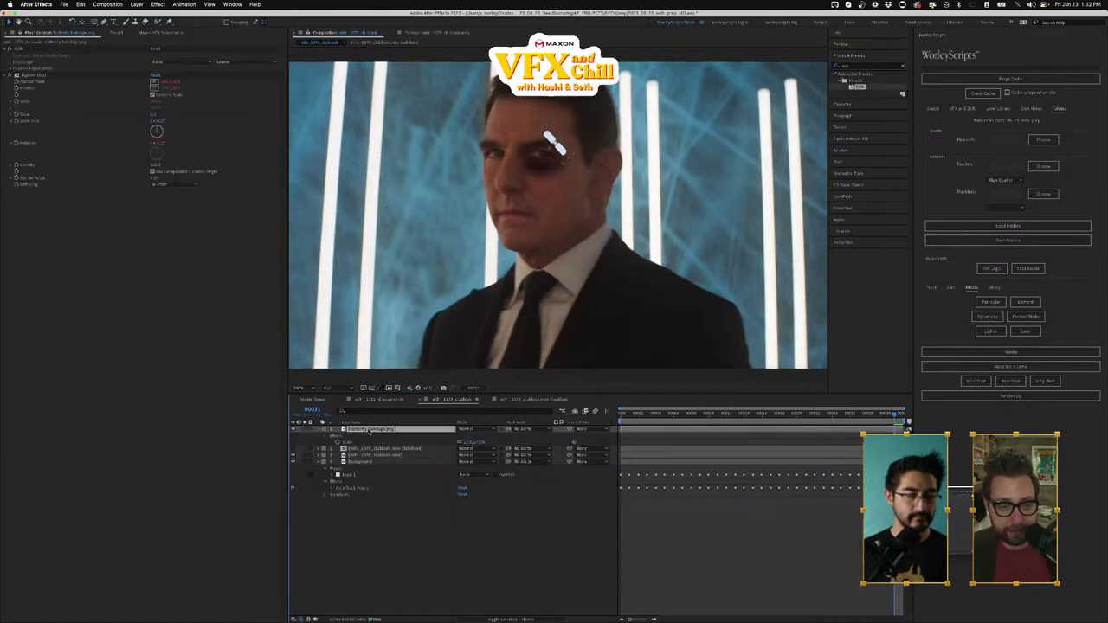
pyautogui.click(170, 64)
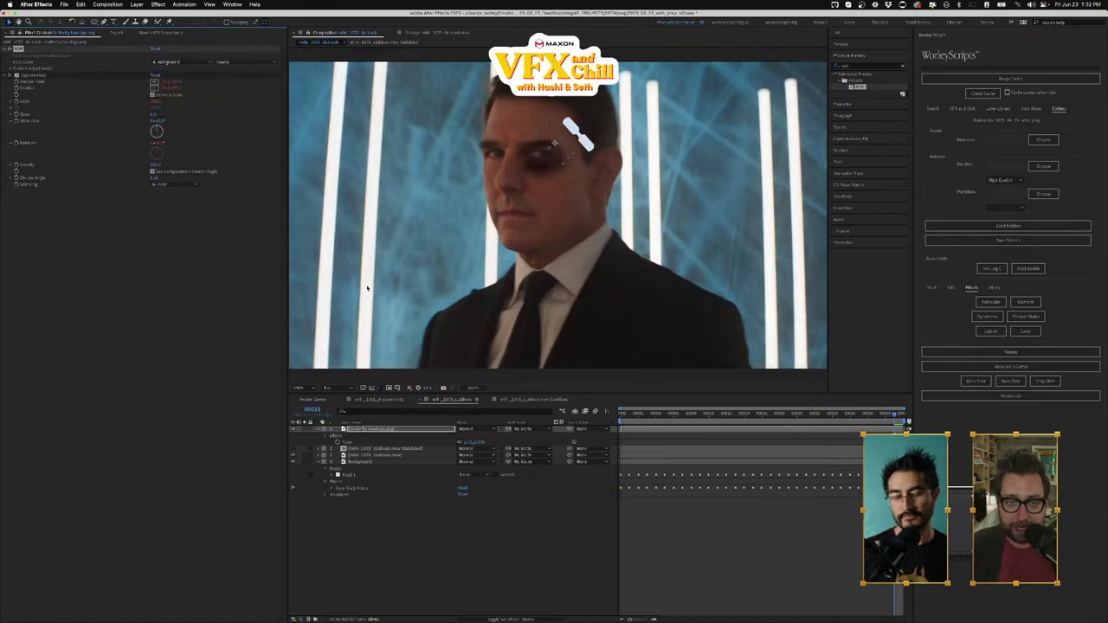
# Step: Reposition the bandage over the bruised eye's brow and play the shot to check how it follows the face
pyautogui.click(377, 430)
pyautogui.click(582, 141)
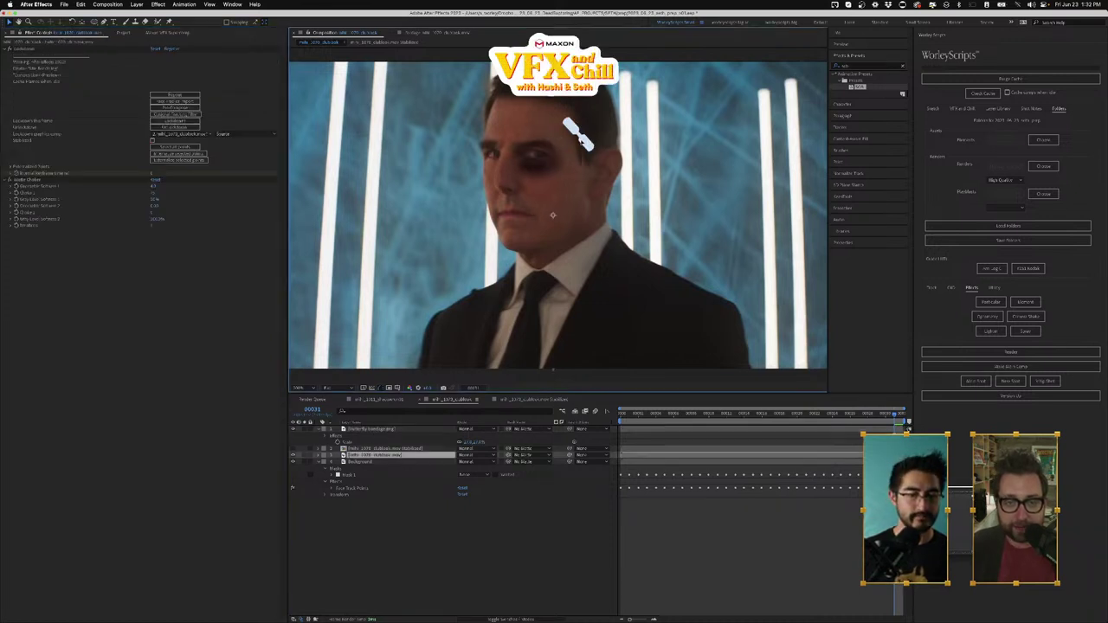
pyautogui.click(374, 430)
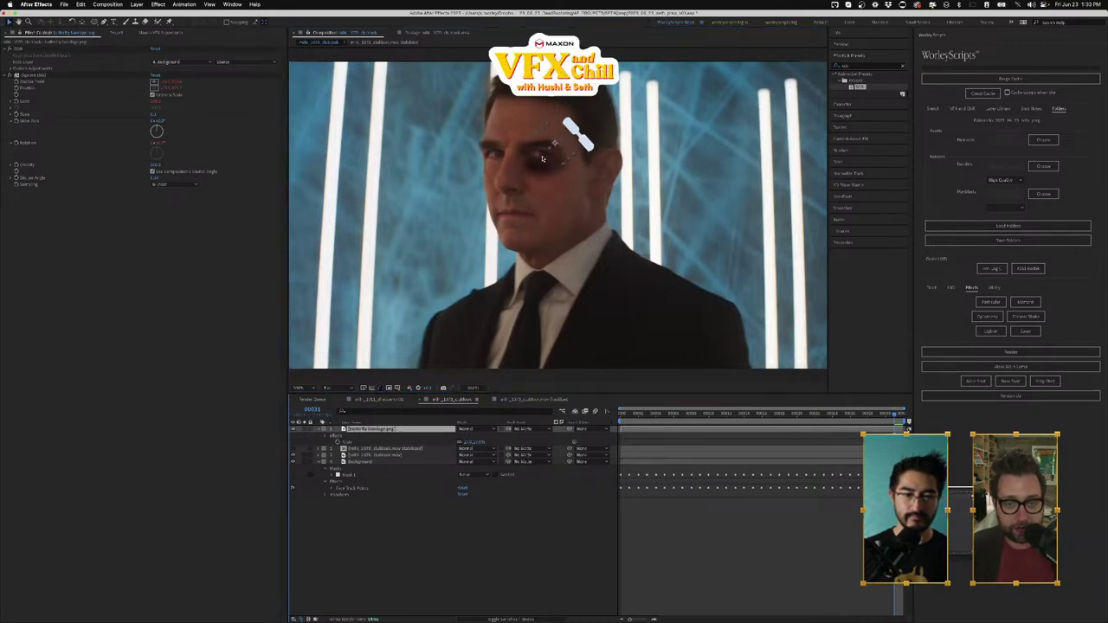
pyautogui.moveTo(565, 154); pyautogui.dragTo(545, 162)
pyautogui.press('space')
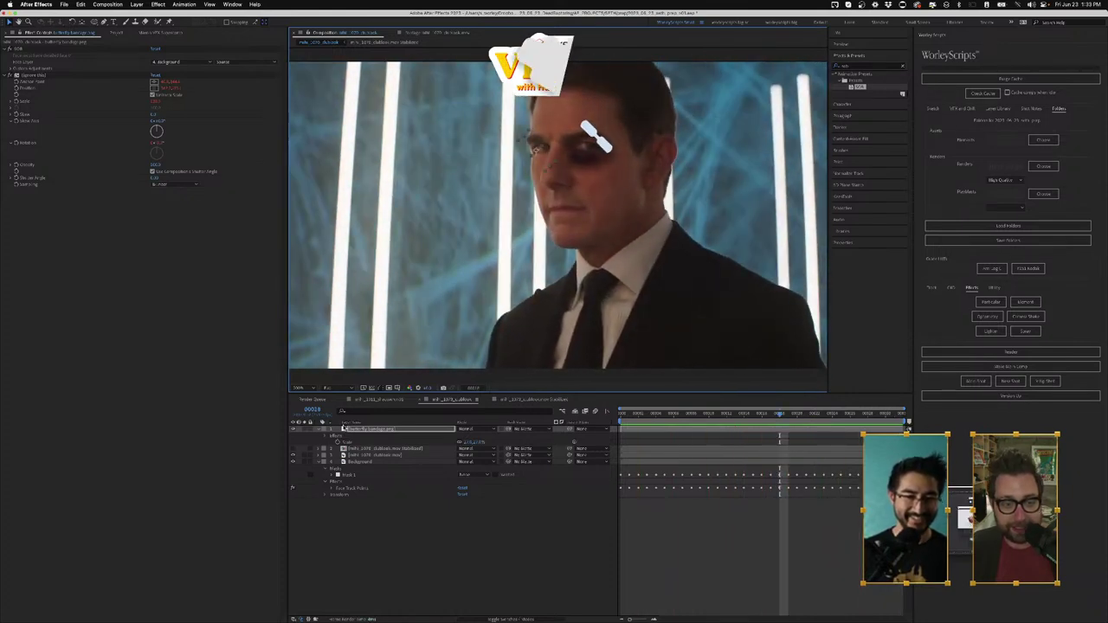
# Step: Delete the tracking preset's effects from the butterfly bandage layer
pyautogui.click(355, 431)
pyautogui.click(38, 79)
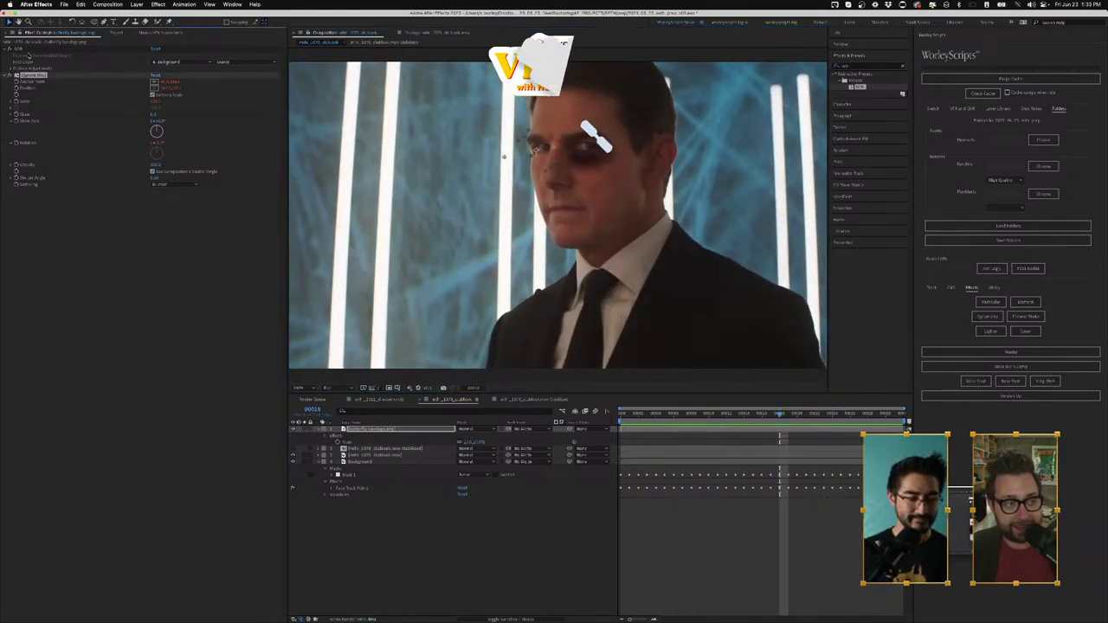
pyautogui.press('Delete')
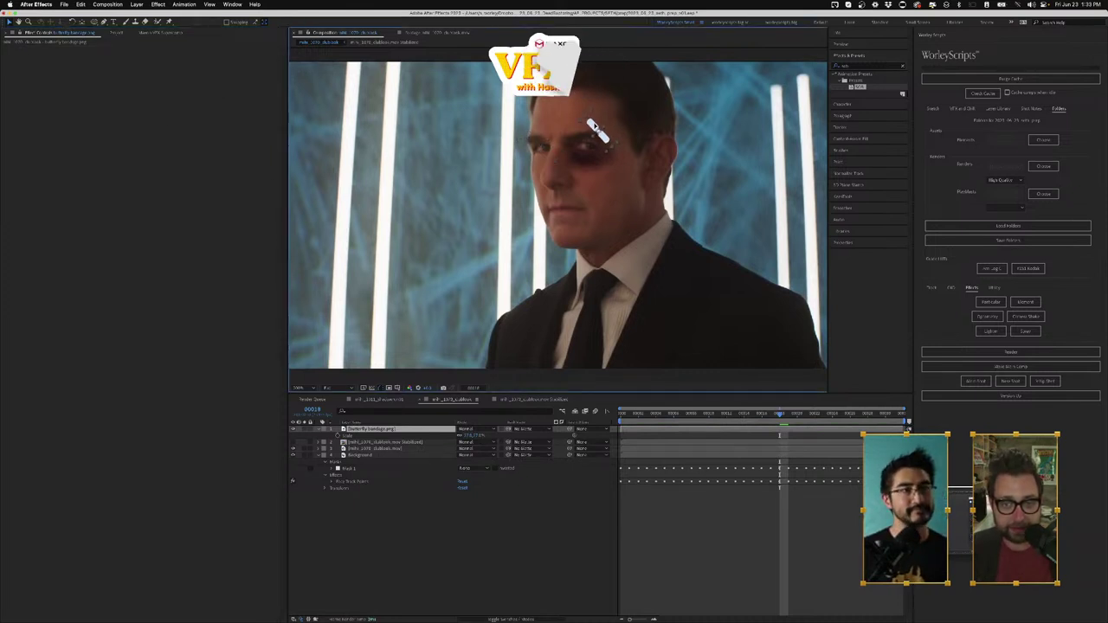
# Step: Examine the Right Eye and Left Eye track points in the Background layer's Face Track Points effect
pyautogui.click(351, 482)
pyautogui.click(354, 484)
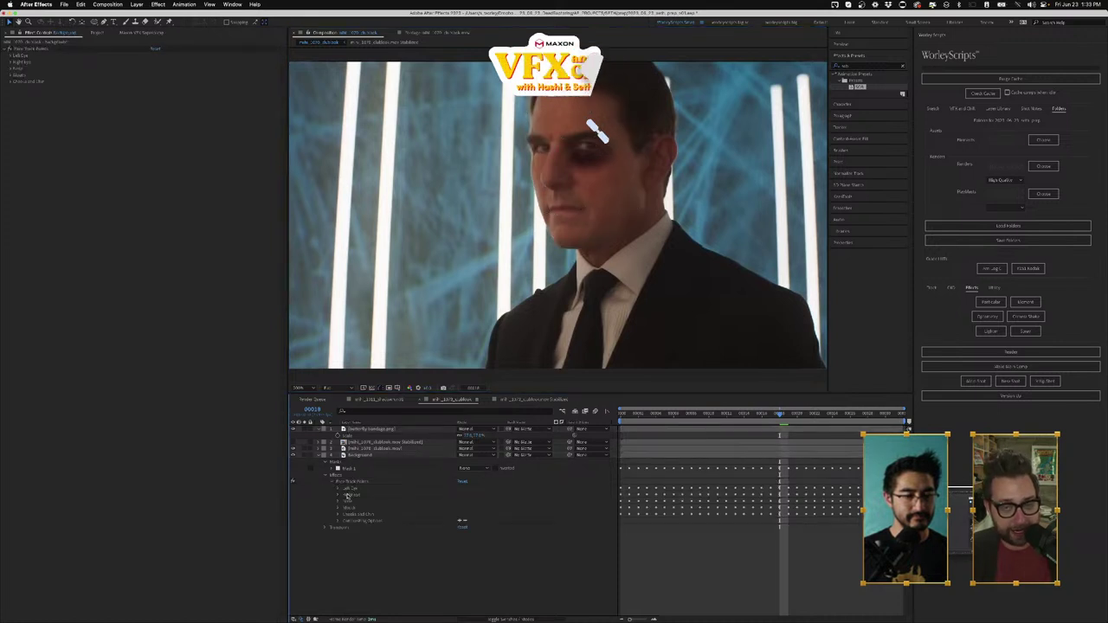
pyautogui.click(338, 496)
pyautogui.click(376, 502)
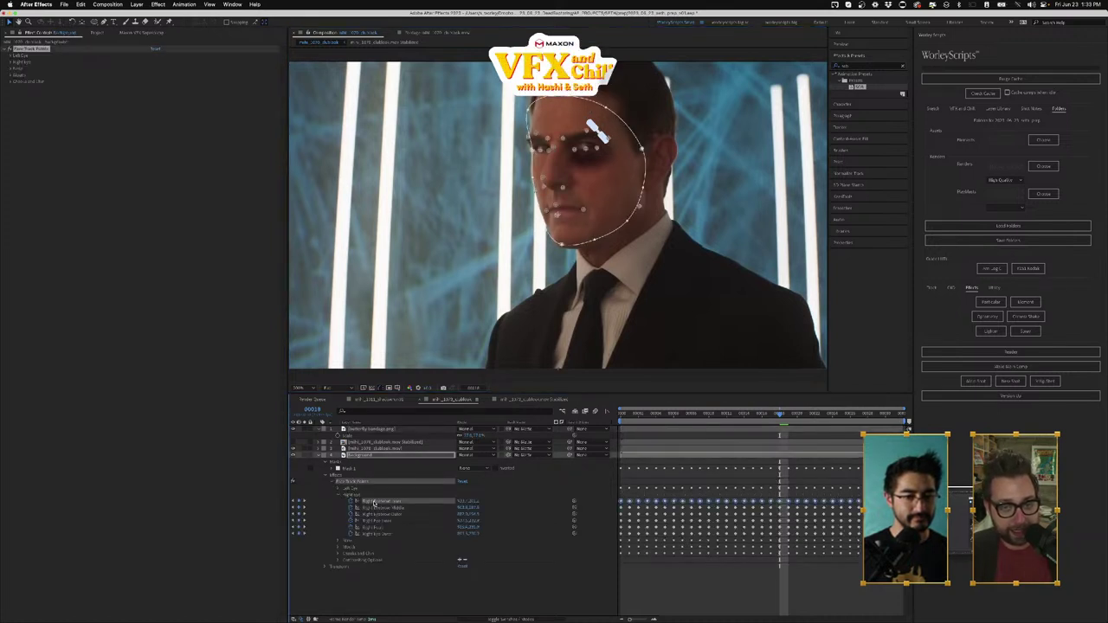
pyautogui.click(377, 508)
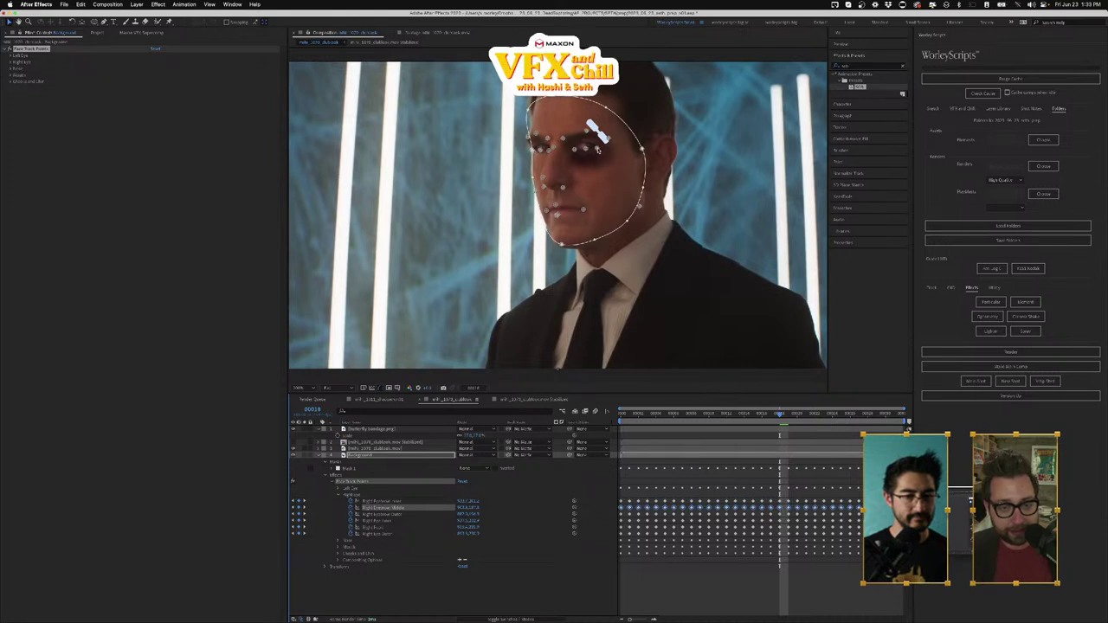
pyautogui.click(450, 515)
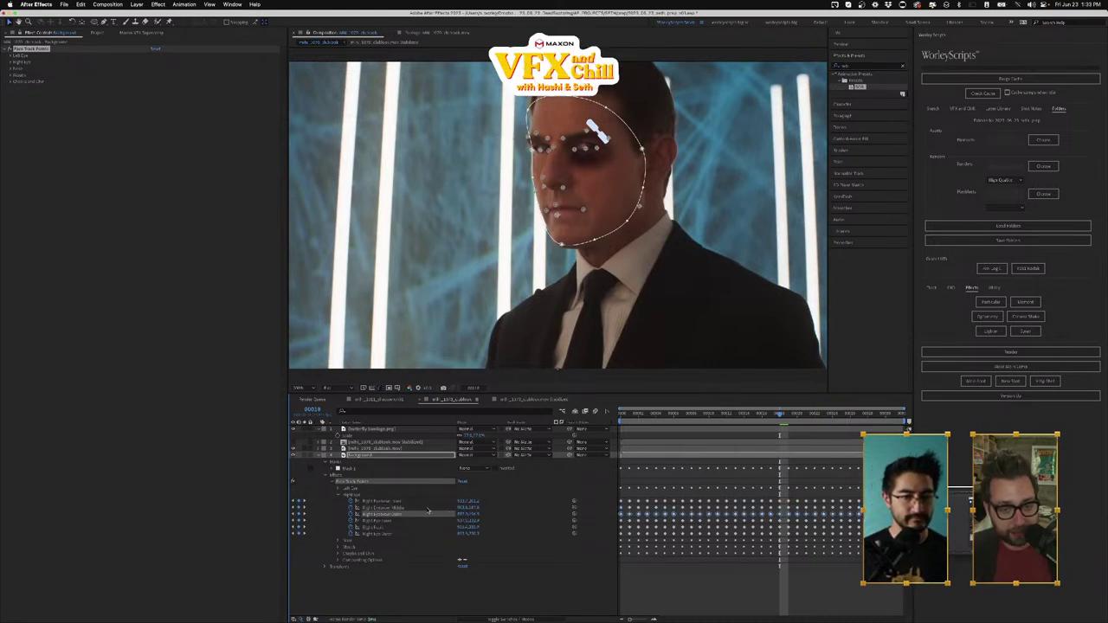
pyautogui.click(338, 494)
pyautogui.click(338, 488)
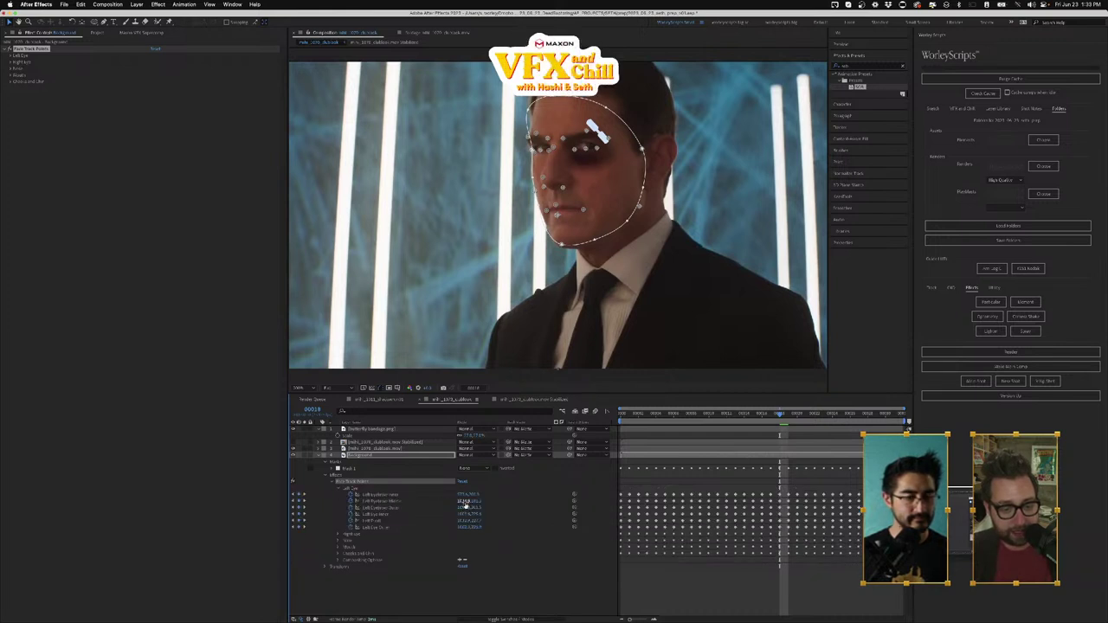
pyautogui.moveTo(466, 509); pyautogui.dragTo(470, 508)
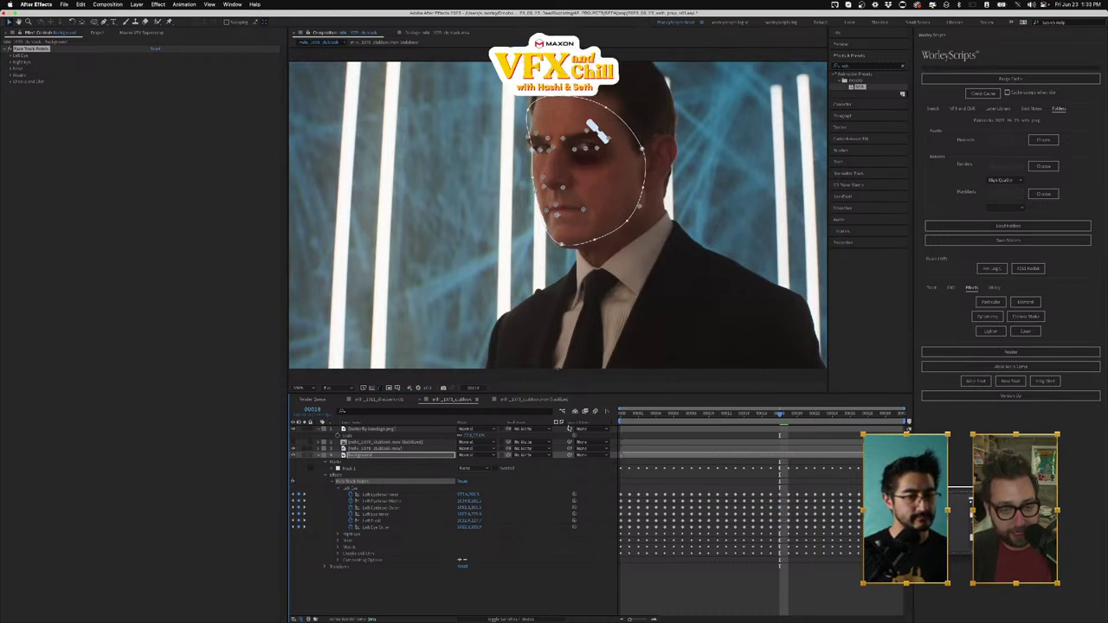
# Step: Create a null object and link its Position to the Left Eyebrow Outer face track point
pyautogui.click(137, 4)
pyautogui.moveTo(147, 16)
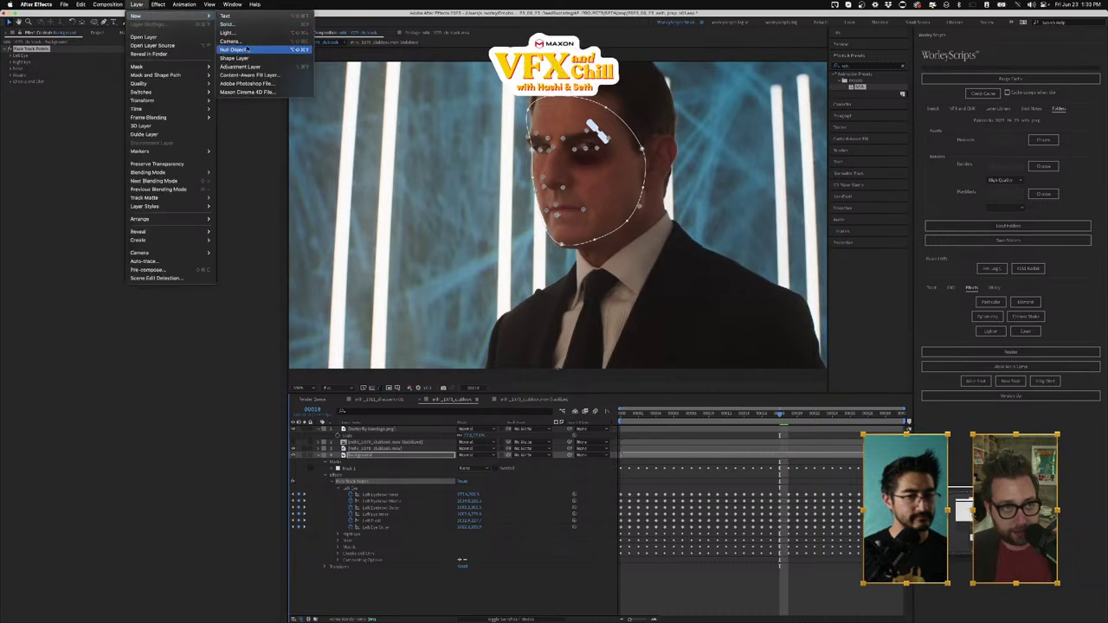
pyautogui.click(247, 49)
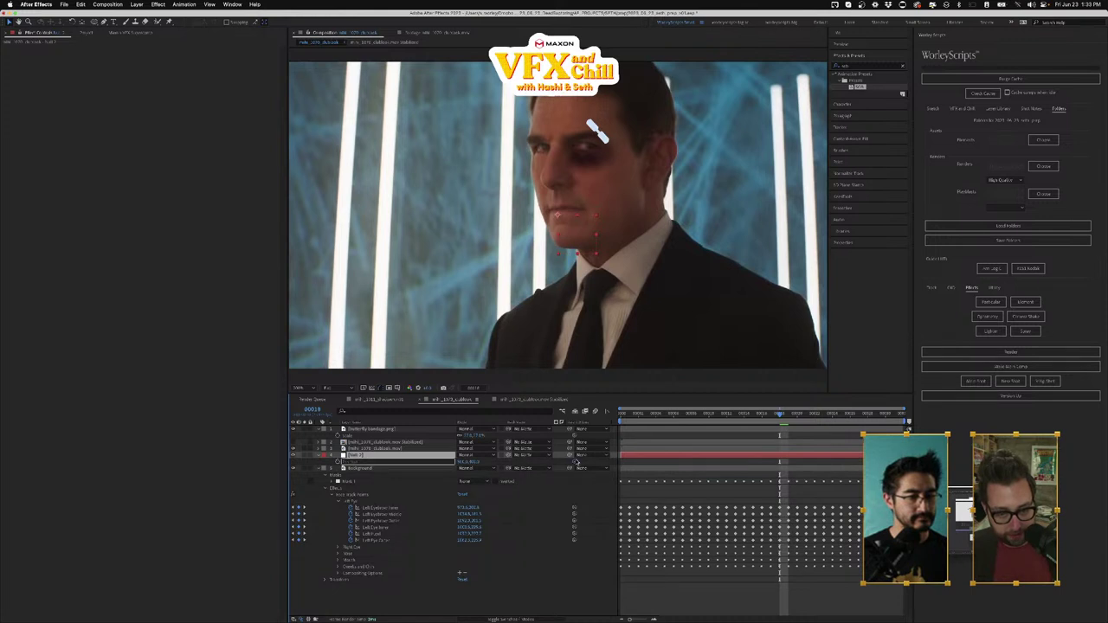
pyautogui.moveTo(576, 463); pyautogui.dragTo(385, 521)
# Step: Parent the butterfly bandage layer to the null and play the shot to check the tracking
pyautogui.click(381, 429)
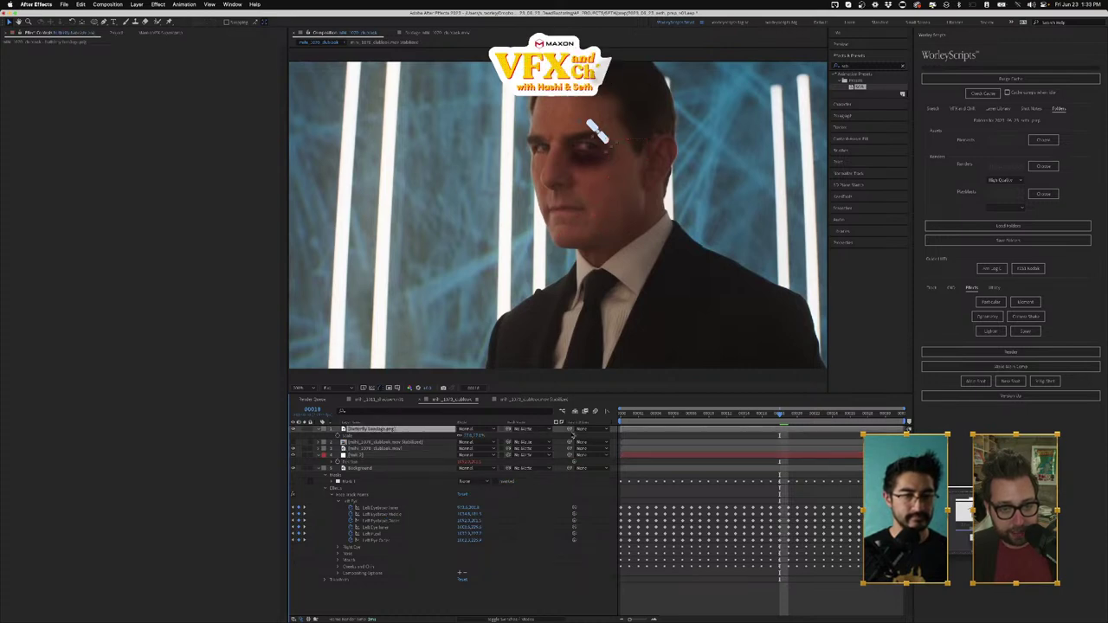
pyautogui.moveTo(570, 431); pyautogui.dragTo(353, 459)
pyautogui.press('space')
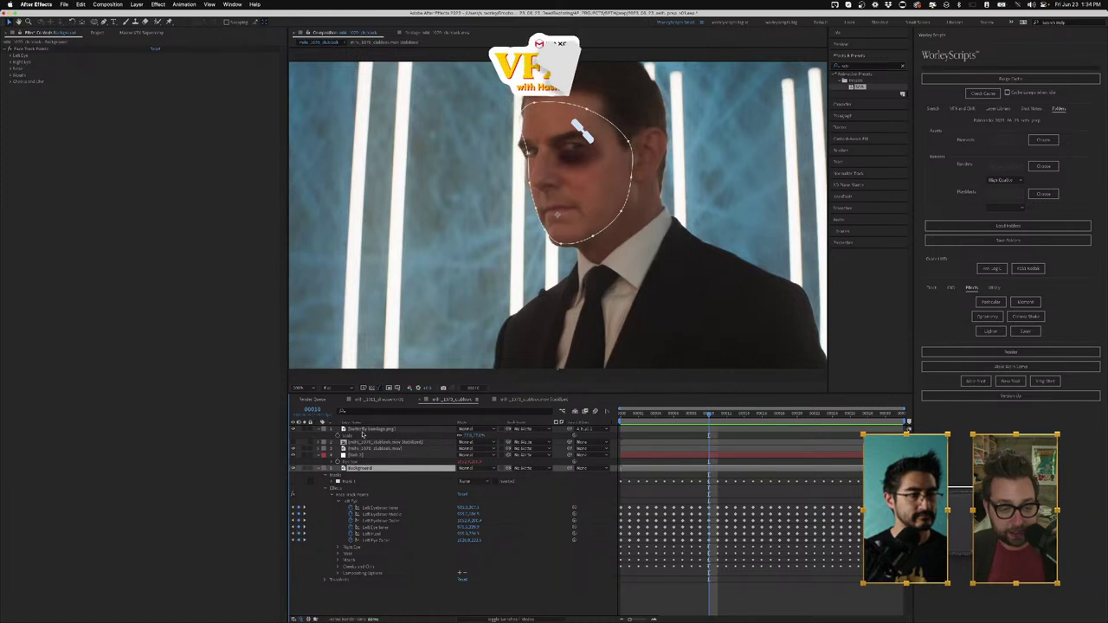
# Step: Delete the butterfly bandage layer and the null object from the composition
pyautogui.press('Delete')
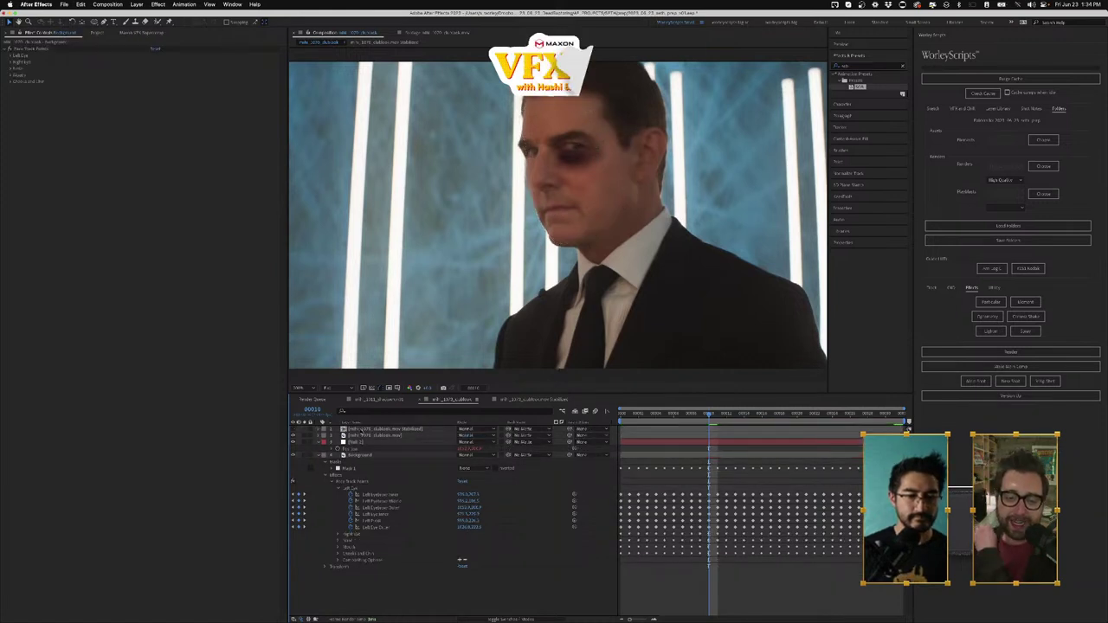
pyautogui.click(357, 443)
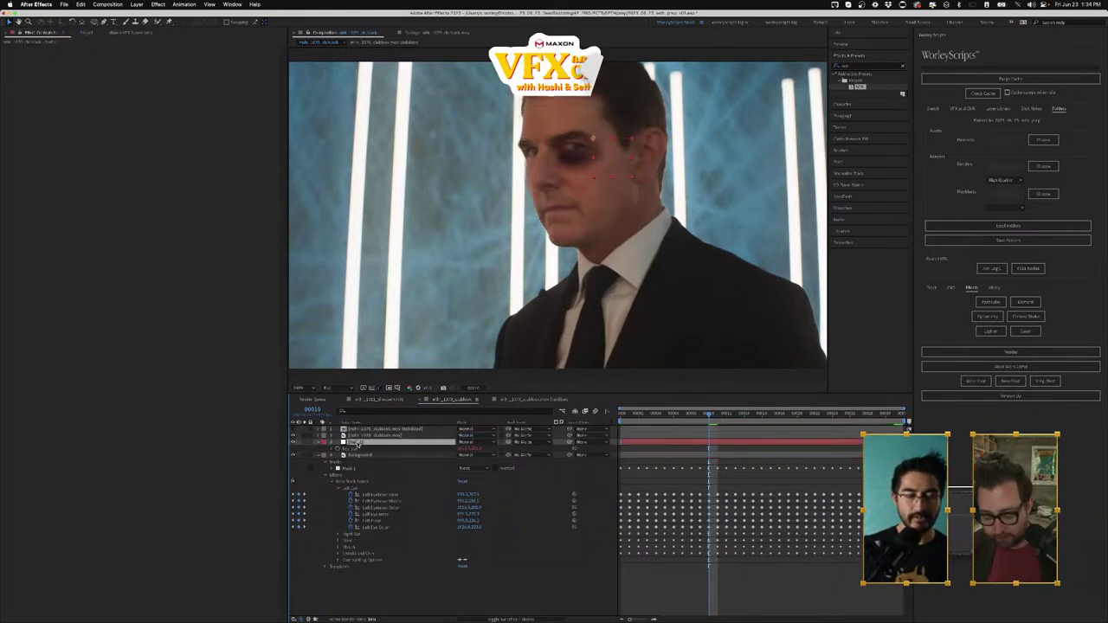
pyautogui.press('Delete')
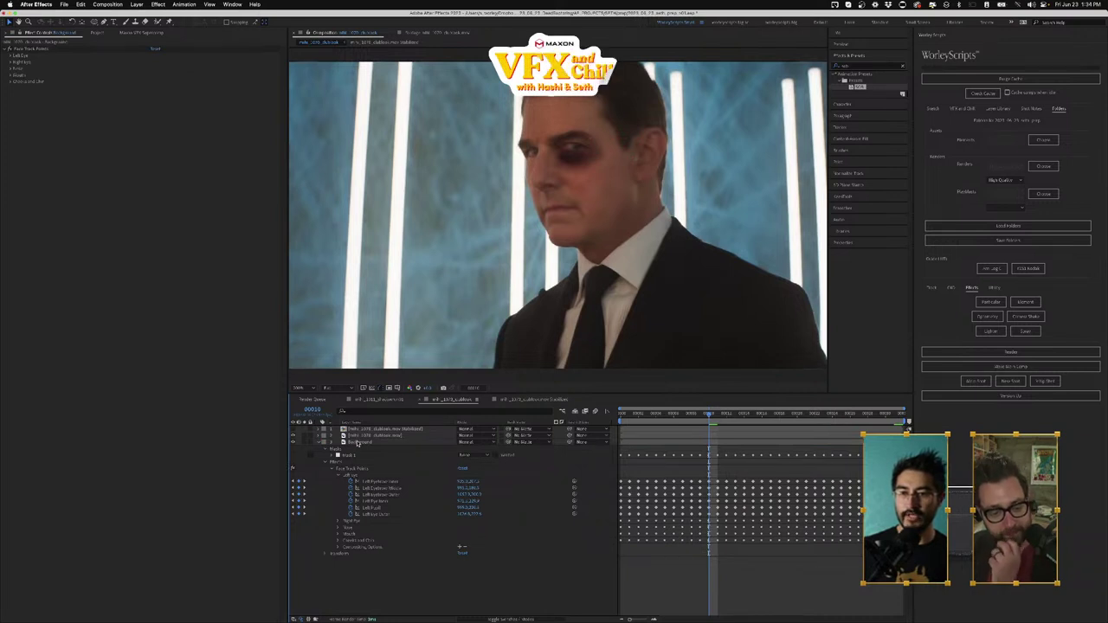
# Step: Duplicate the Lockdown footage layer and the stabilized precomp layer in the timeline
pyautogui.click(355, 437)
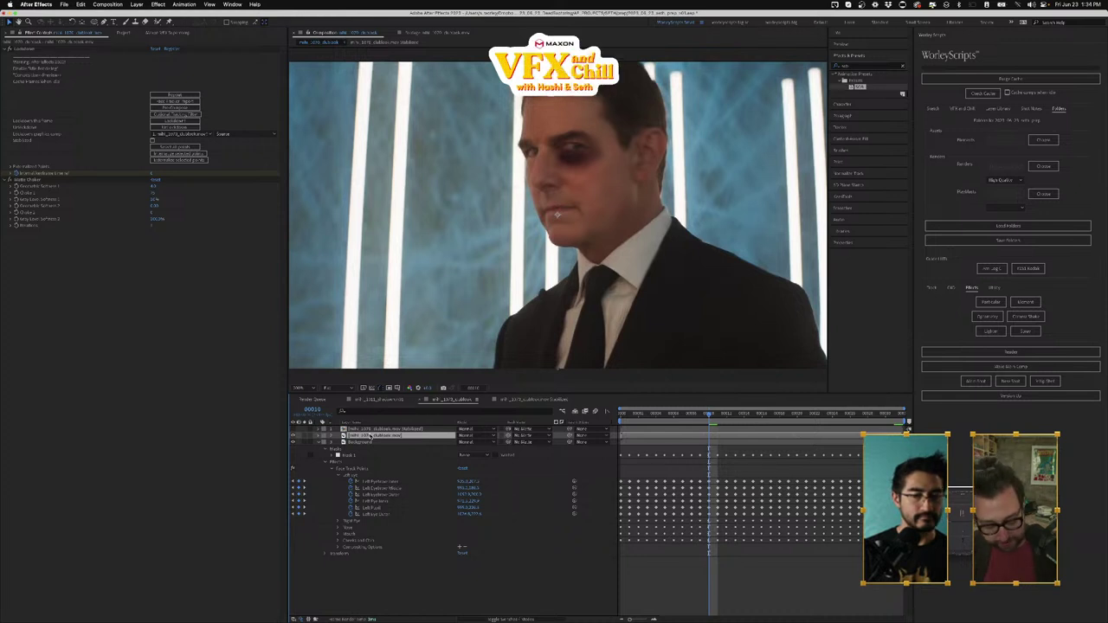
pyautogui.click(356, 430)
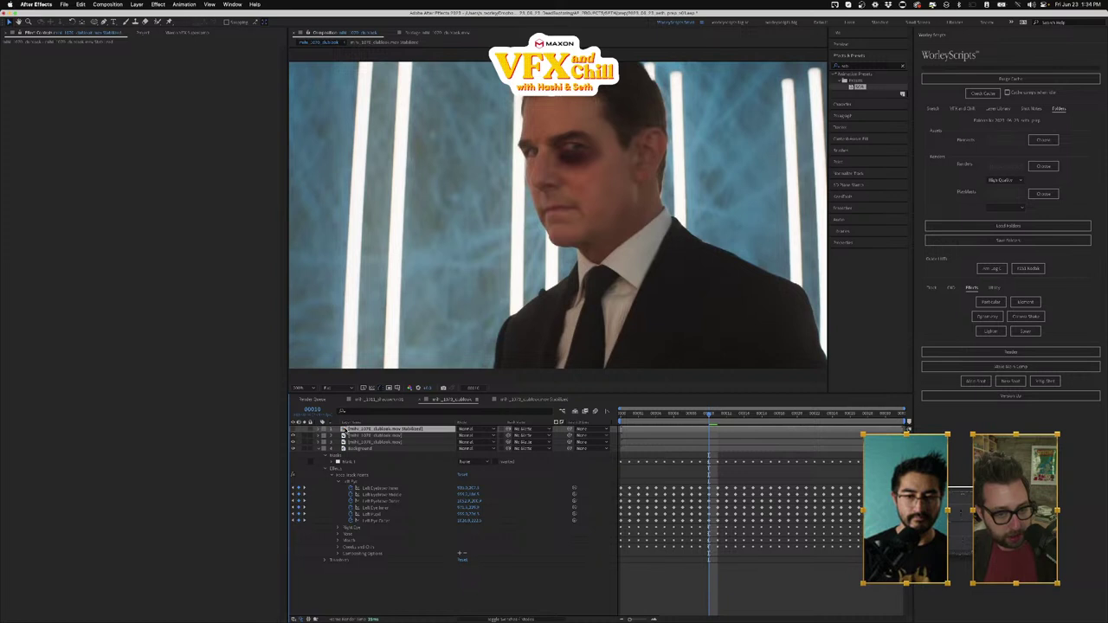
pyautogui.press('super+d')
# Step: Duplicate the stabilized composition in the project and replace the top timeline layer's source with the copy
pyautogui.click(180, 32)
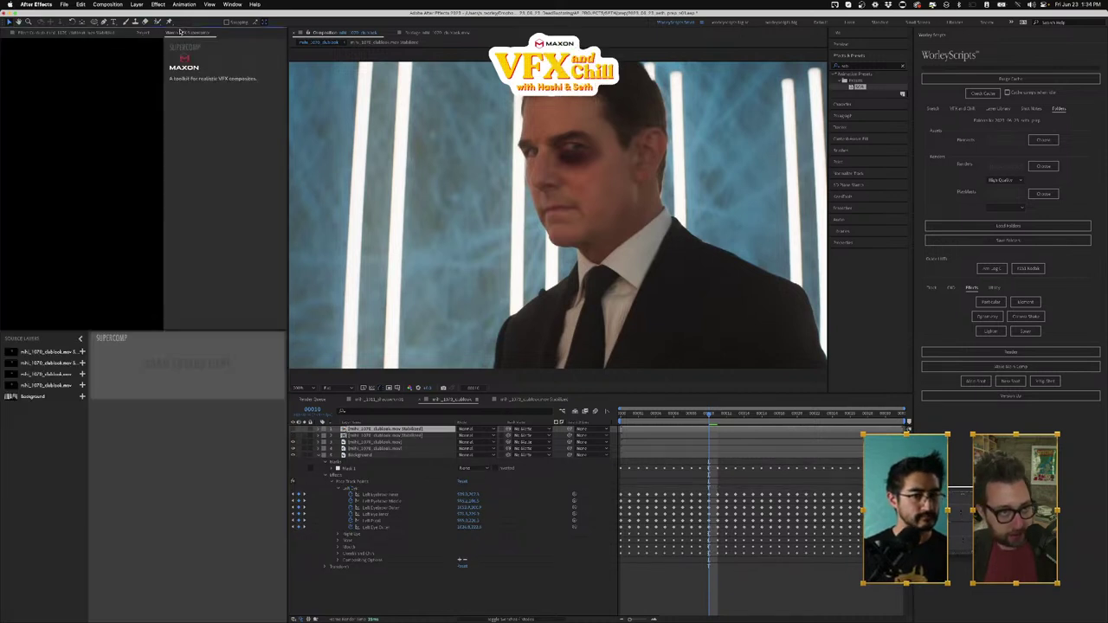
pyautogui.rightClick(364, 430)
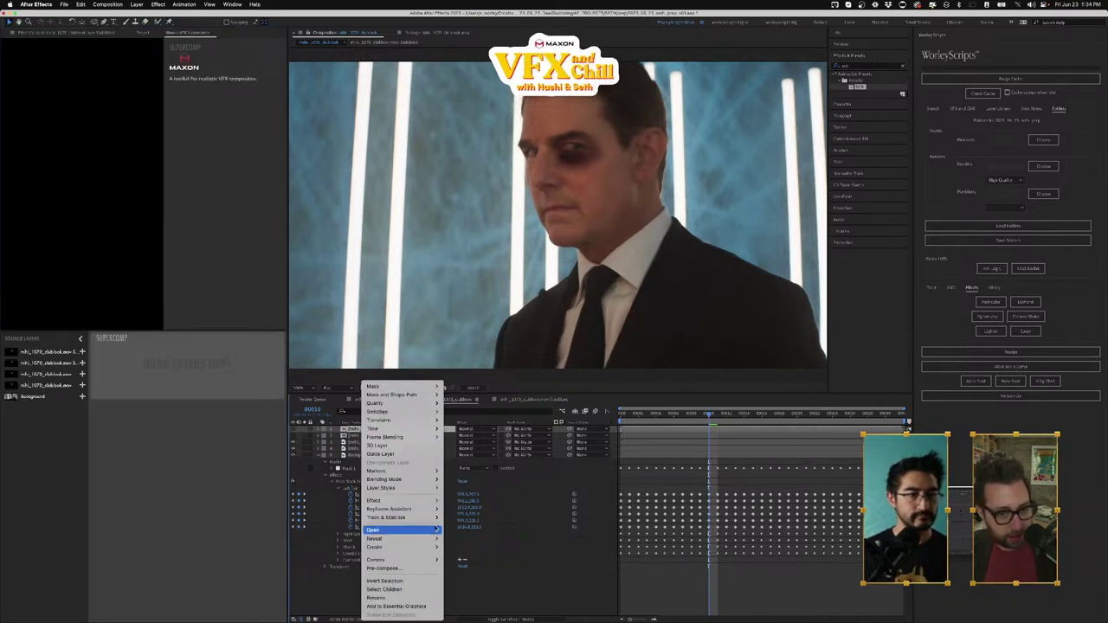
pyautogui.moveTo(420, 540)
pyautogui.click(482, 548)
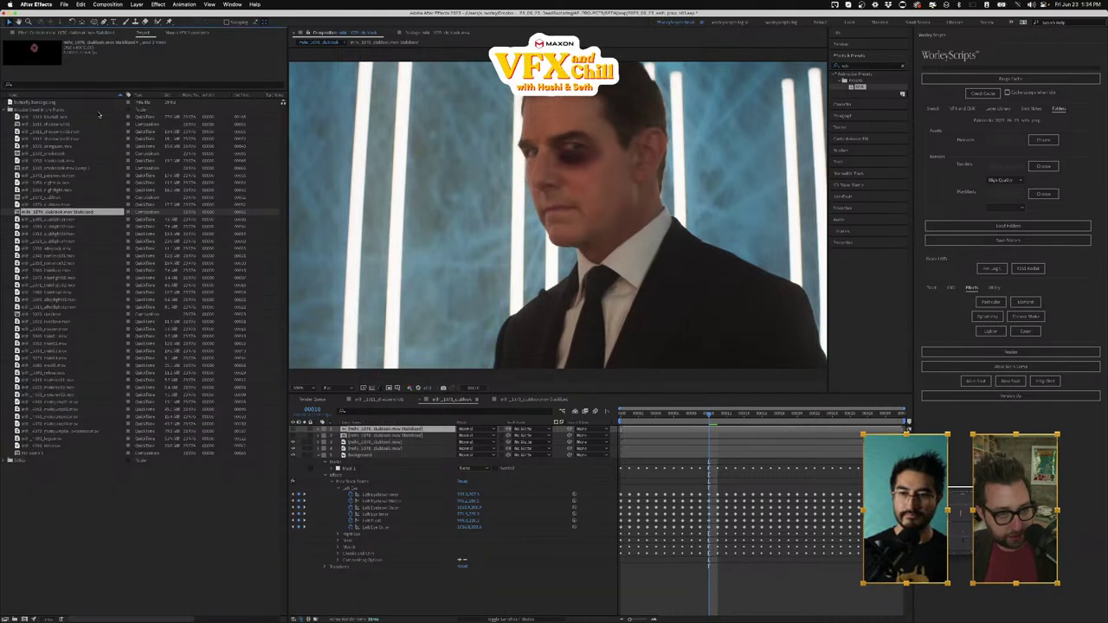
pyautogui.press('super+d')
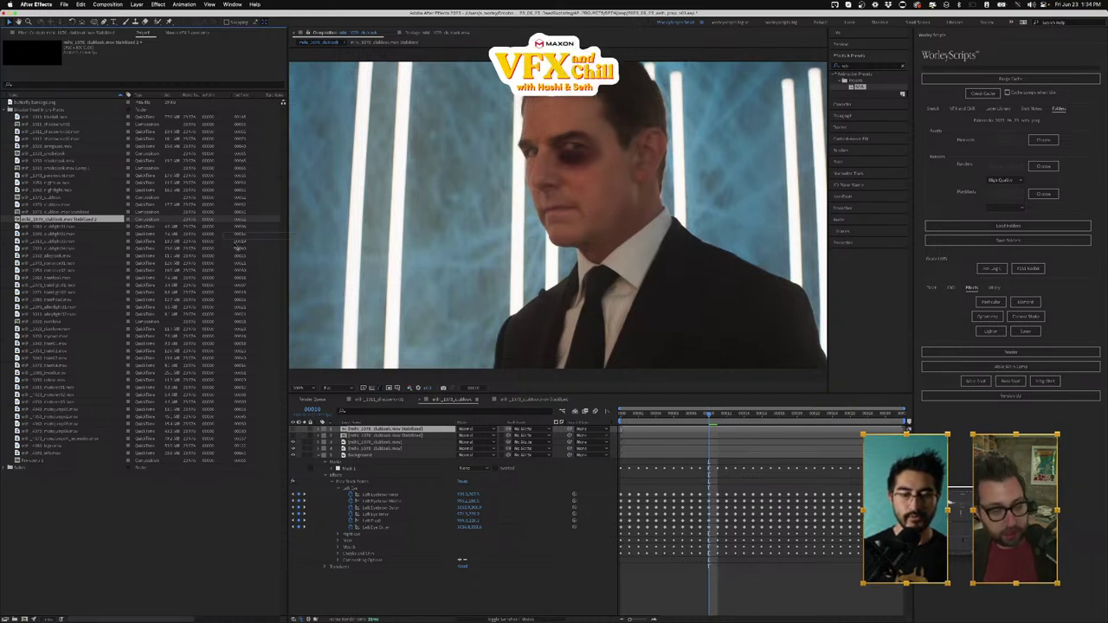
pyautogui.moveTo(238, 248); pyautogui.dragTo(377, 436)
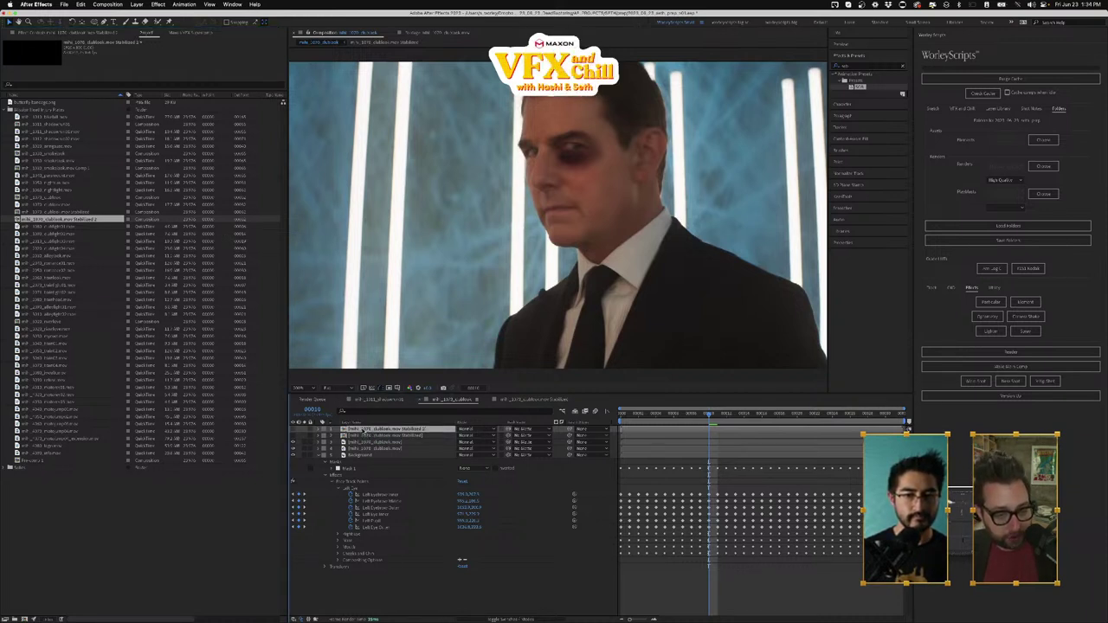
# Step: Rename the lower of the two clublook footage layers as "tom bruise"
pyautogui.click(375, 443)
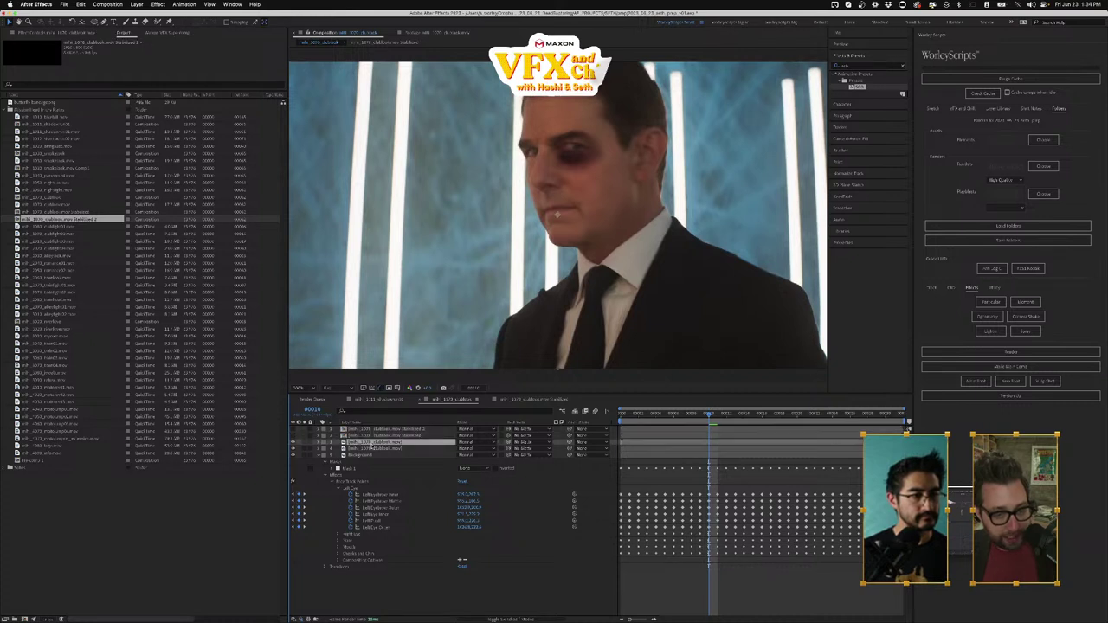
pyautogui.click(368, 449)
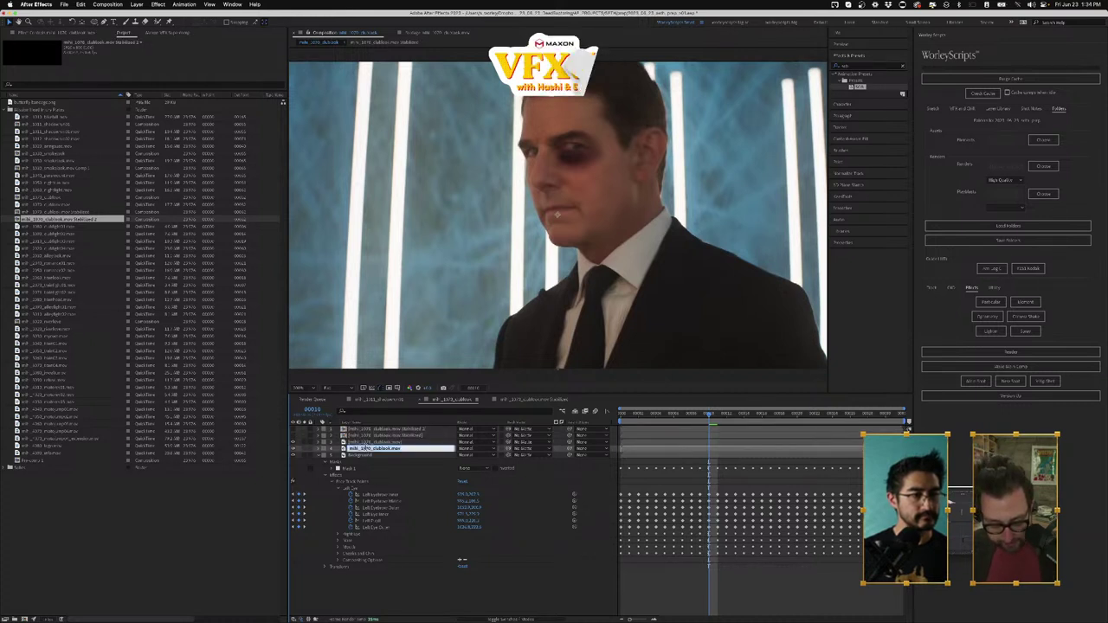
pyautogui.write('tom br')
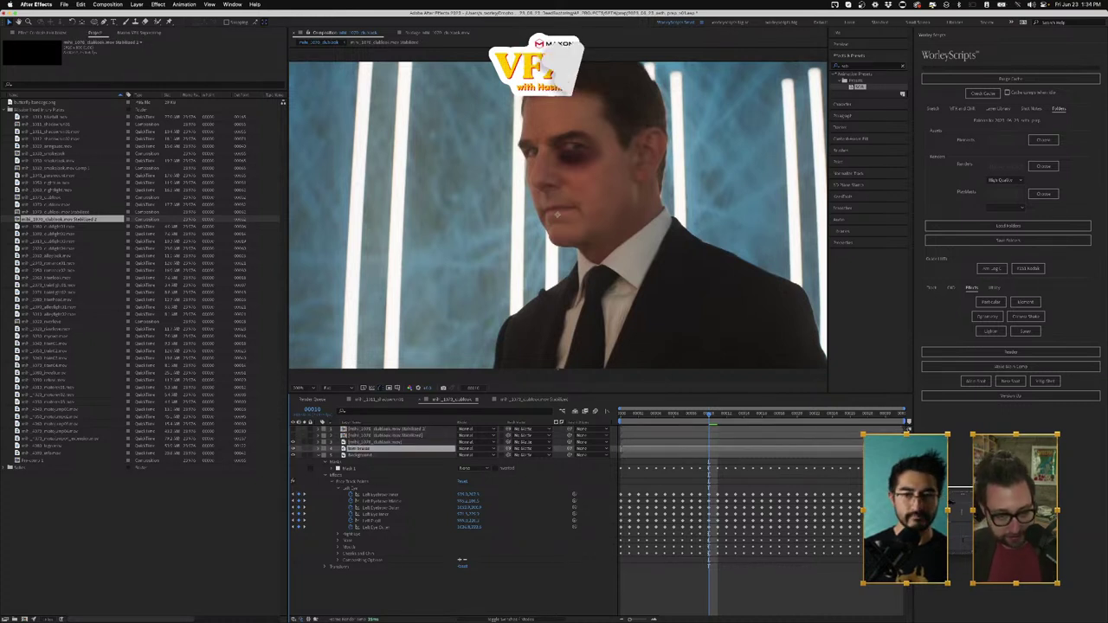
# Step: Rename the other clublook footage layer, directly above, as "tommerfly bandaids in the weekend nights"
pyautogui.click(379, 442)
pyautogui.press('Return')
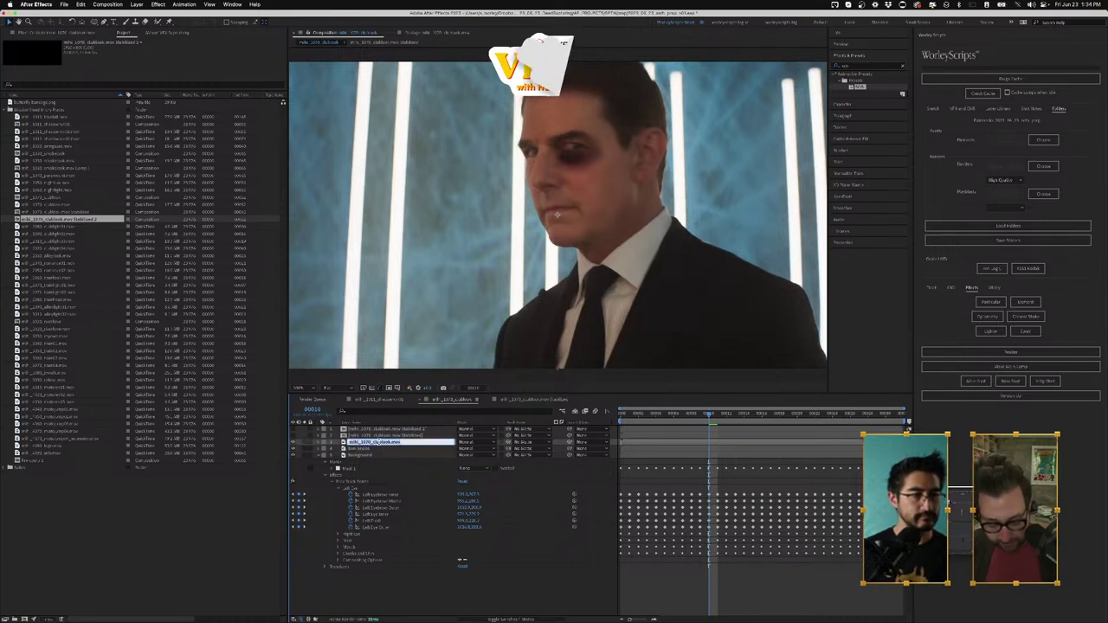
pyautogui.write('tommerfly banda')
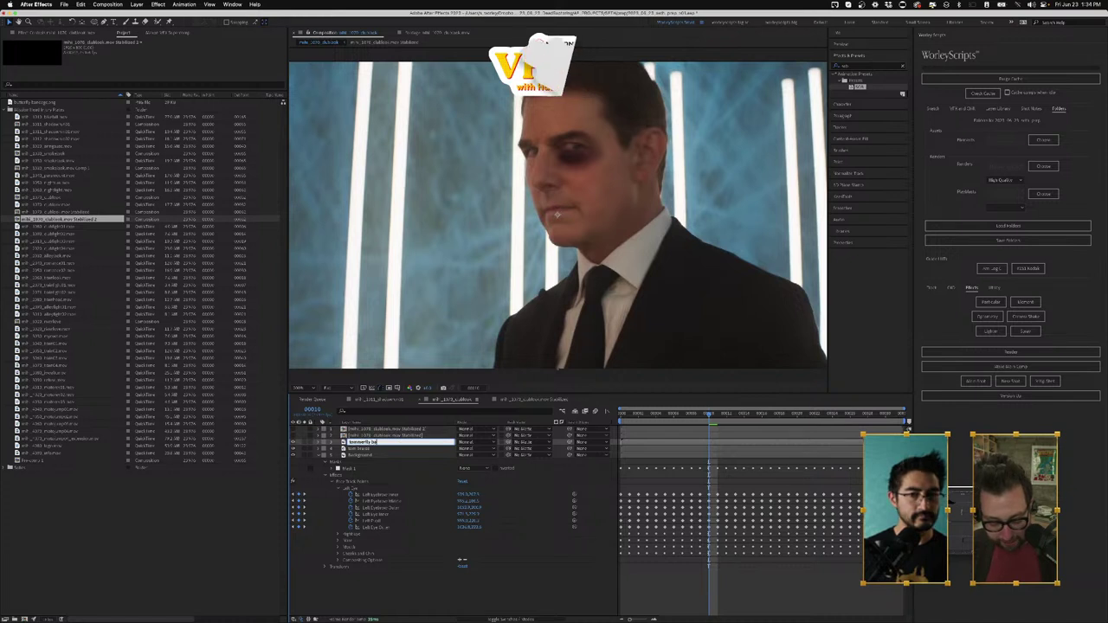
pyautogui.write(' the weekend')
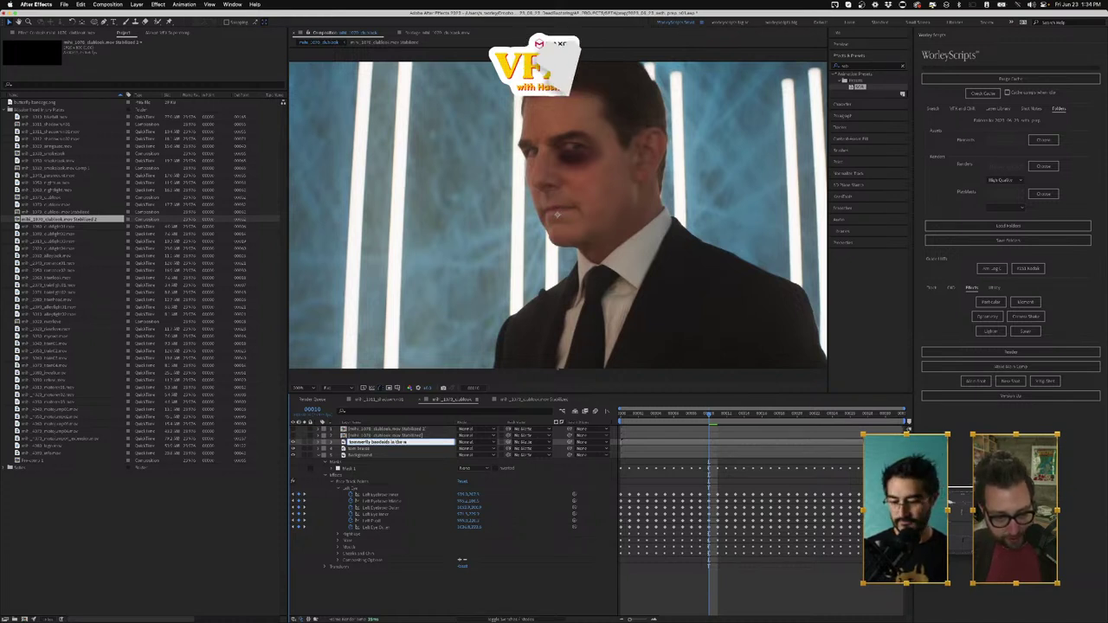
pyautogui.write(' nights')
pyautogui.press('Return')
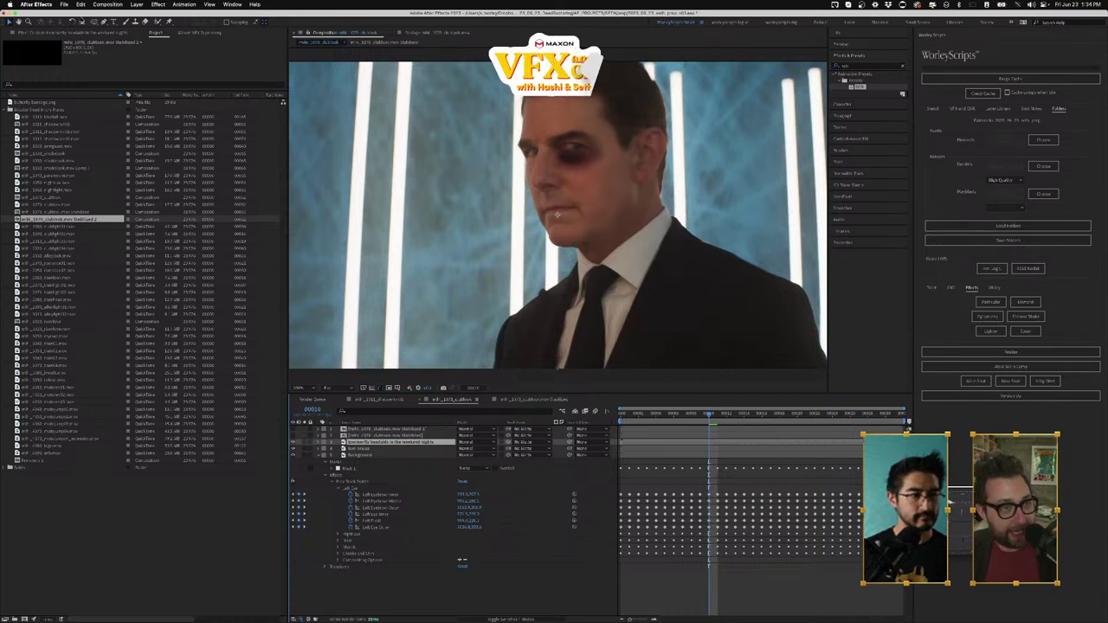
# Step: Set the bandage layer's Lockdown graphics source to the duplicated Stabilized 2 composition
pyautogui.click(105, 32)
pyautogui.click(199, 136)
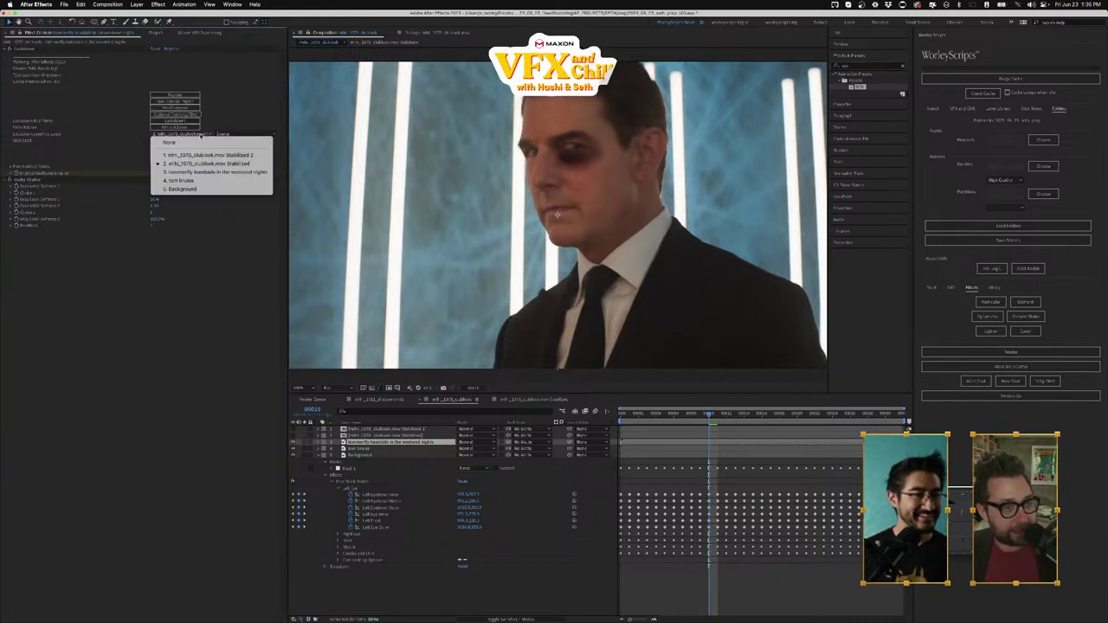
pyautogui.click(225, 155)
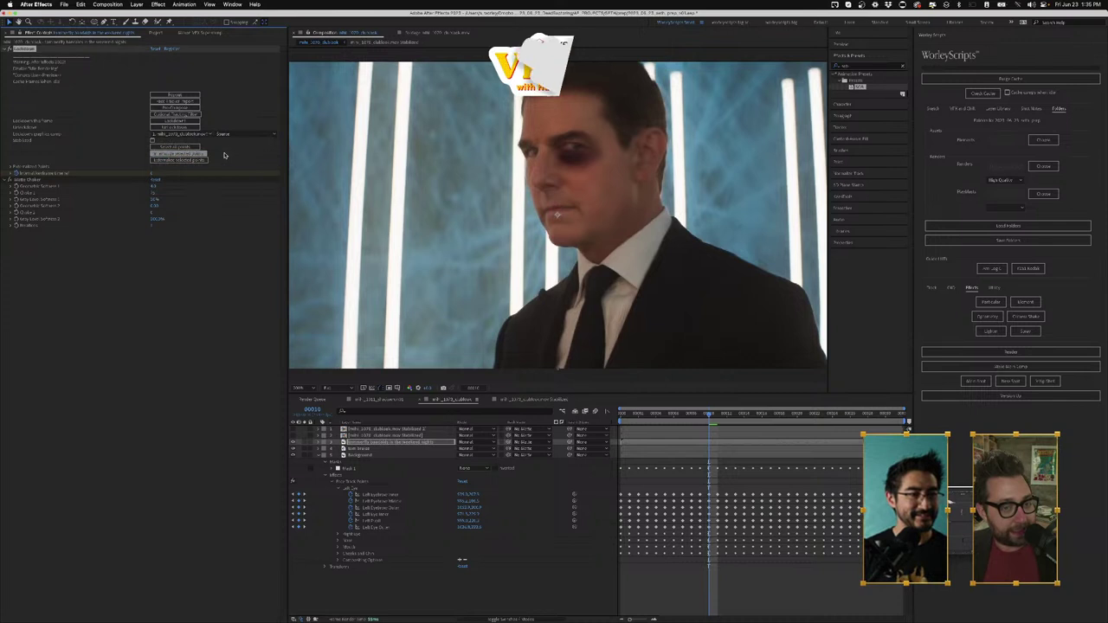
# Step: In the Stabilized 2 composition, turn off the footage layer's Paint effect and make that layer a guide layer
pyautogui.doubleClick(345, 430)
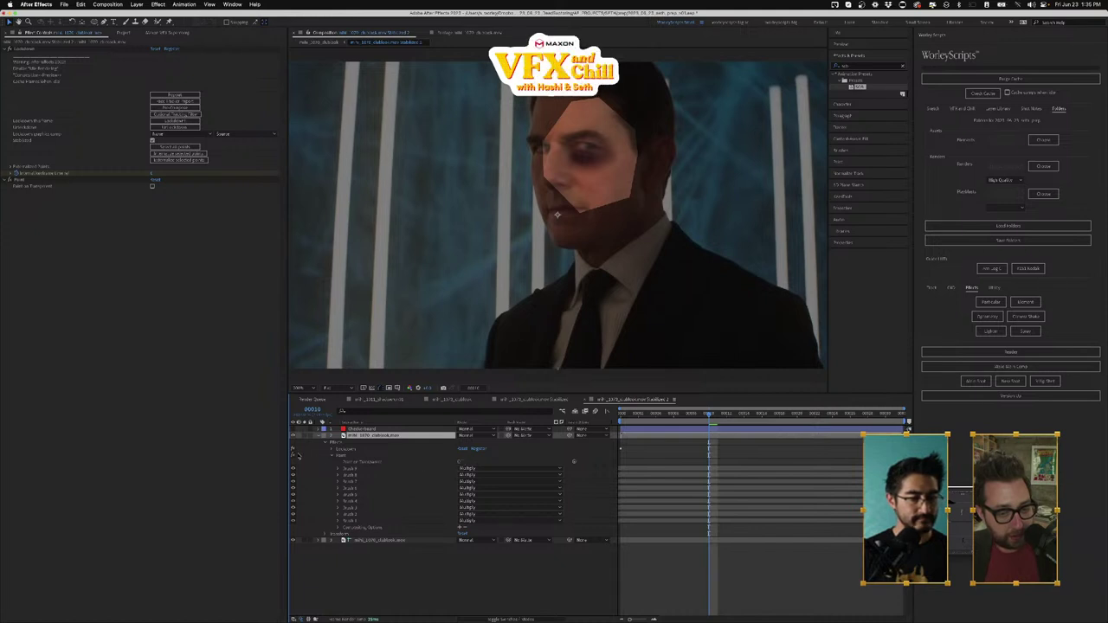
pyautogui.click(293, 455)
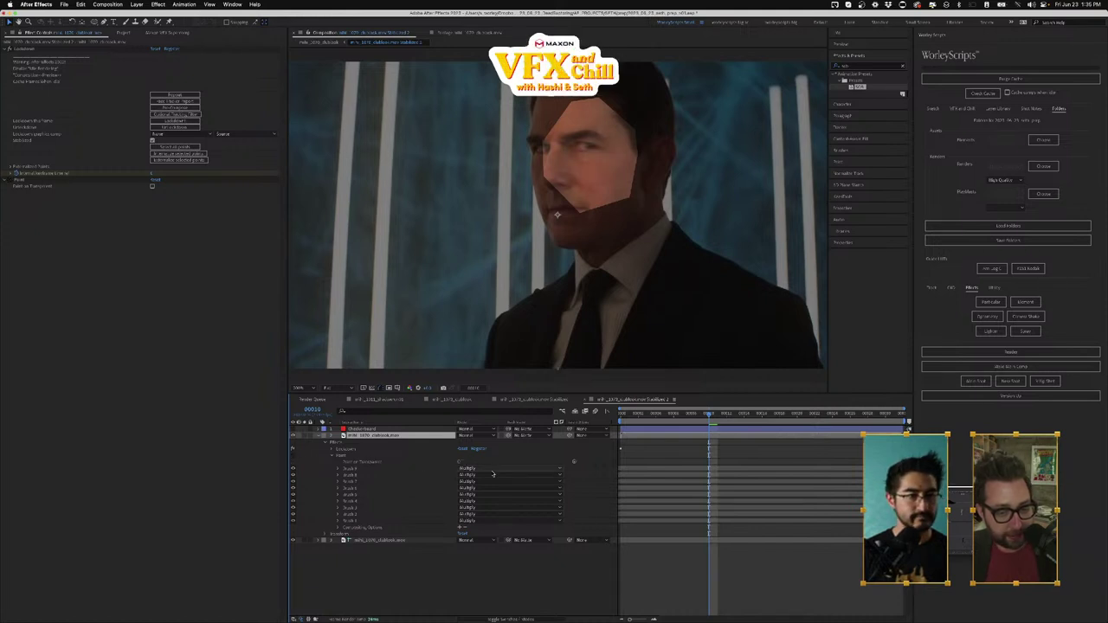
pyautogui.rightClick(366, 438)
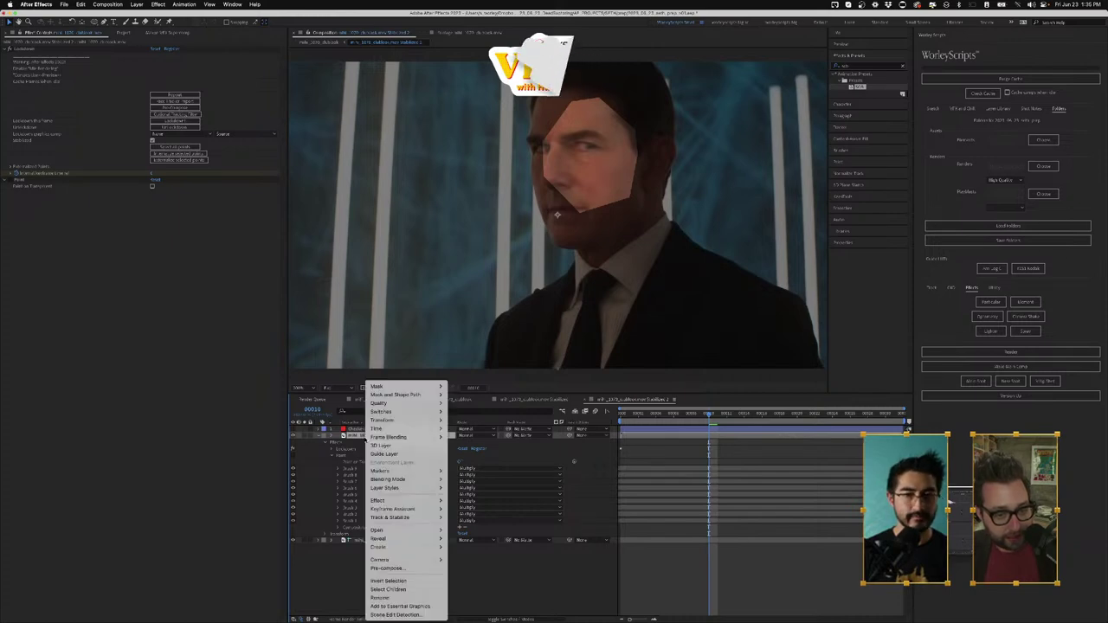
pyautogui.click(391, 455)
# Step: Add butterfly bandage.png above the guide layer, scale it down, move it over the bruised eye's brow and rotate it diagonally
pyautogui.click(124, 33)
pyautogui.click(161, 32)
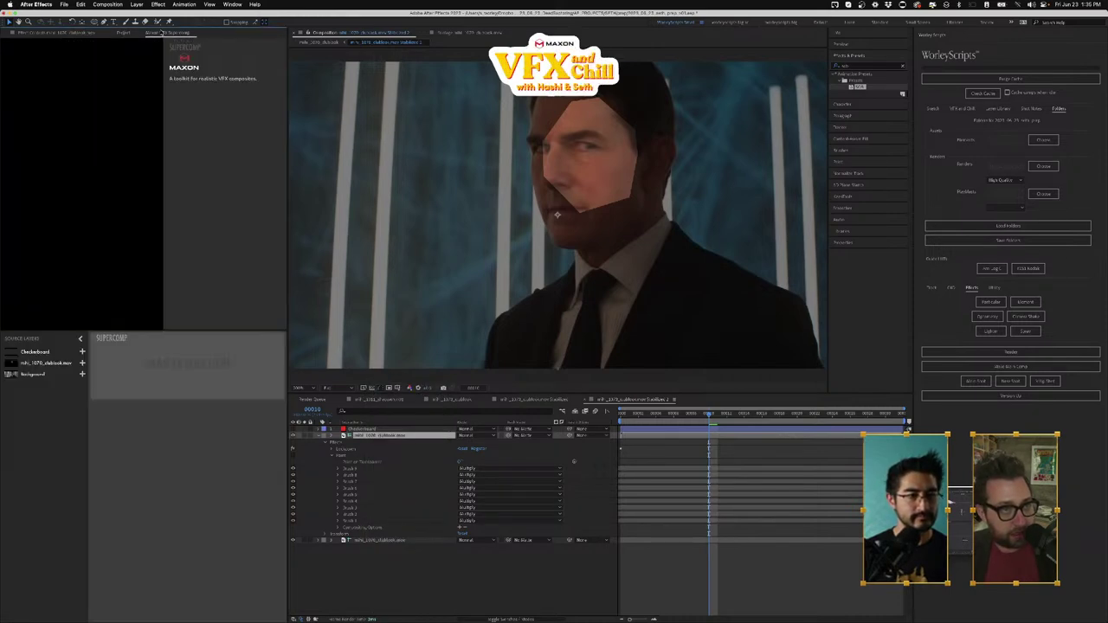
pyautogui.click(123, 32)
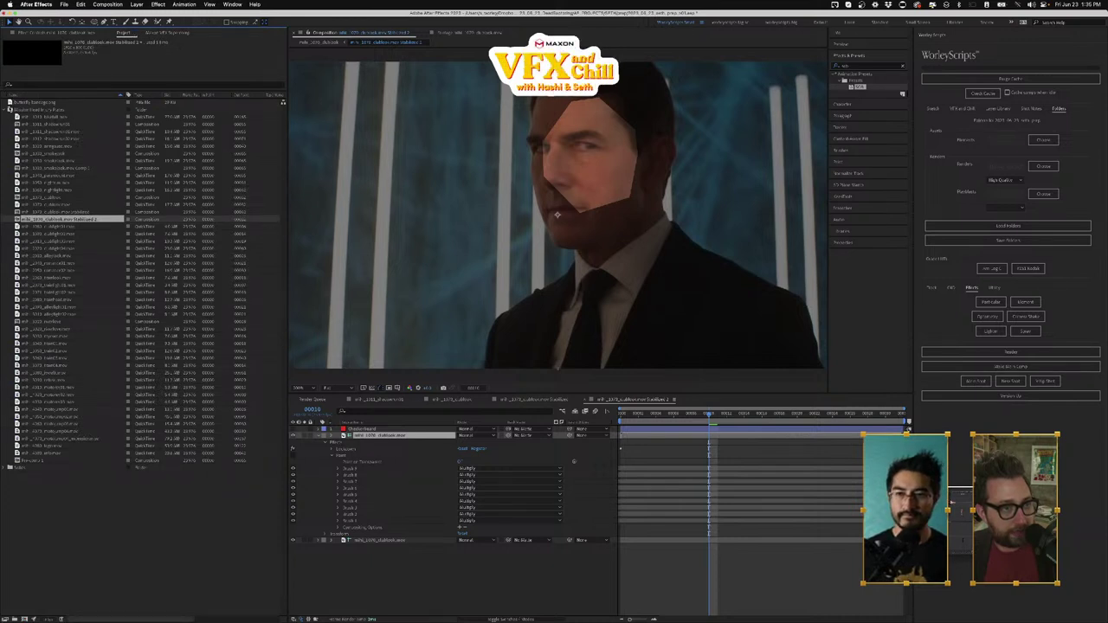
pyautogui.moveTo(10, 103); pyautogui.dragTo(362, 436)
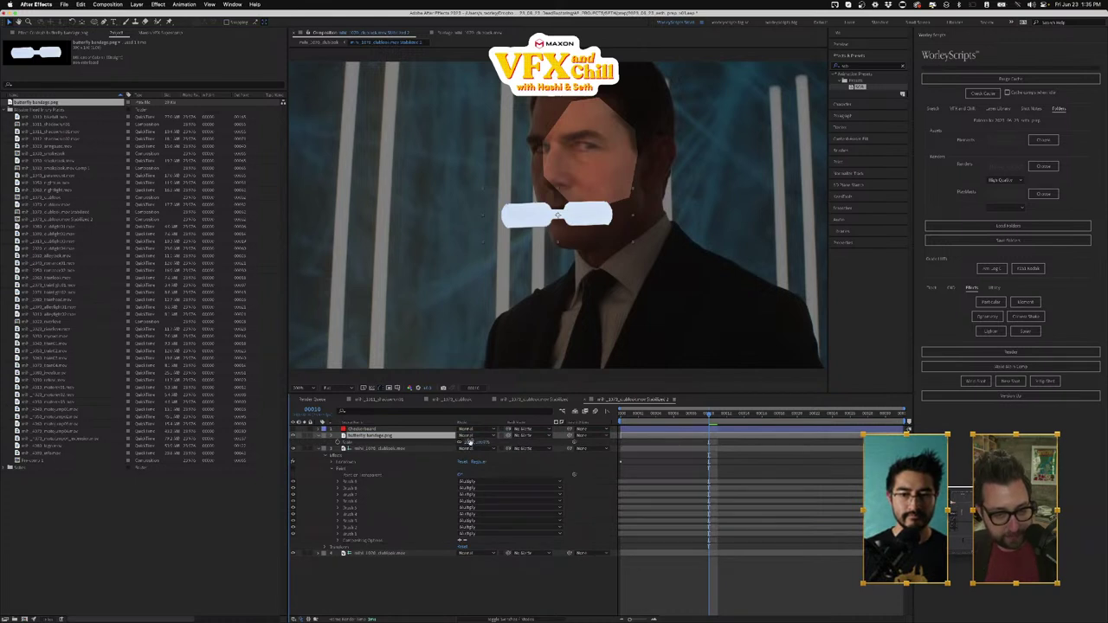
pyautogui.moveTo(469, 442); pyautogui.dragTo(460, 443)
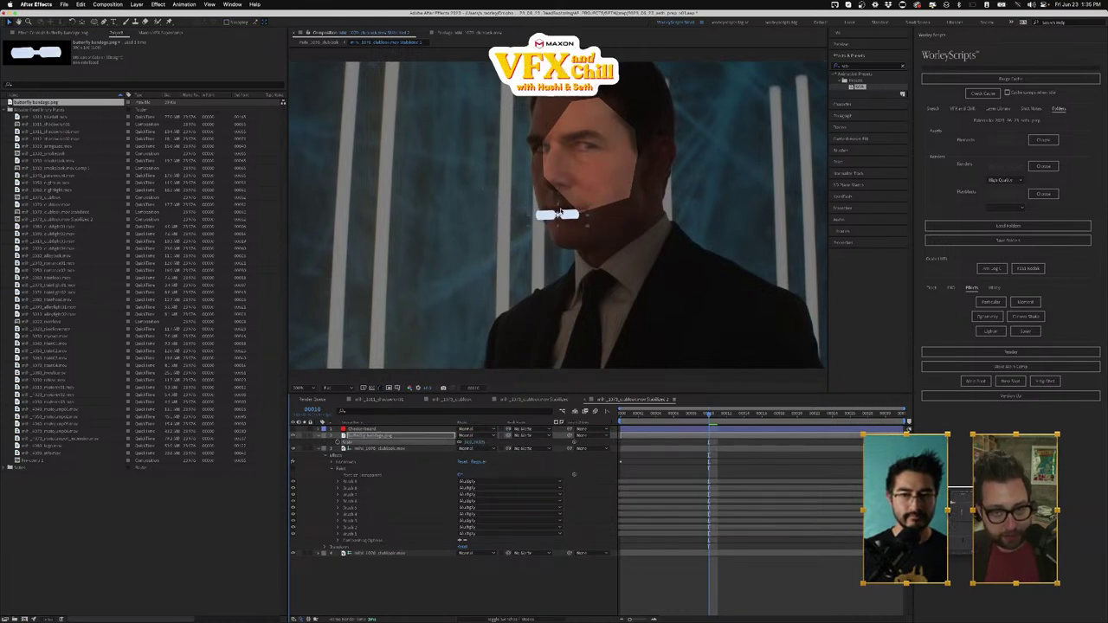
pyautogui.moveTo(561, 212); pyautogui.dragTo(594, 130)
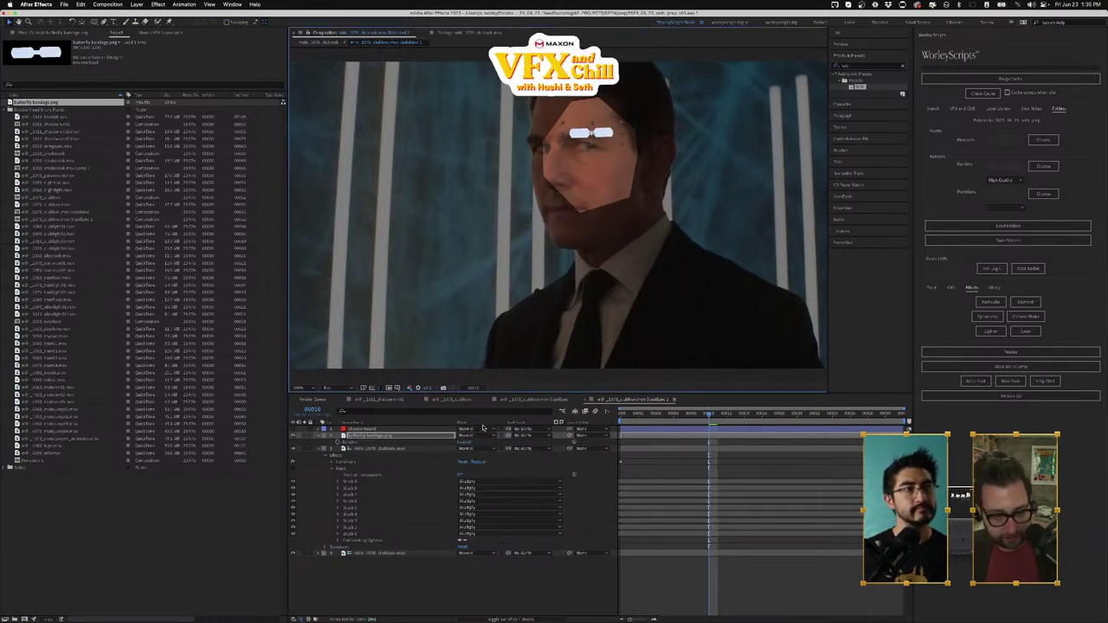
pyautogui.moveTo(470, 443)
pyautogui.mouseDown()
pyautogui.moveTo(479, 444)
pyautogui.moveTo(466, 444)
pyautogui.mouseUp()
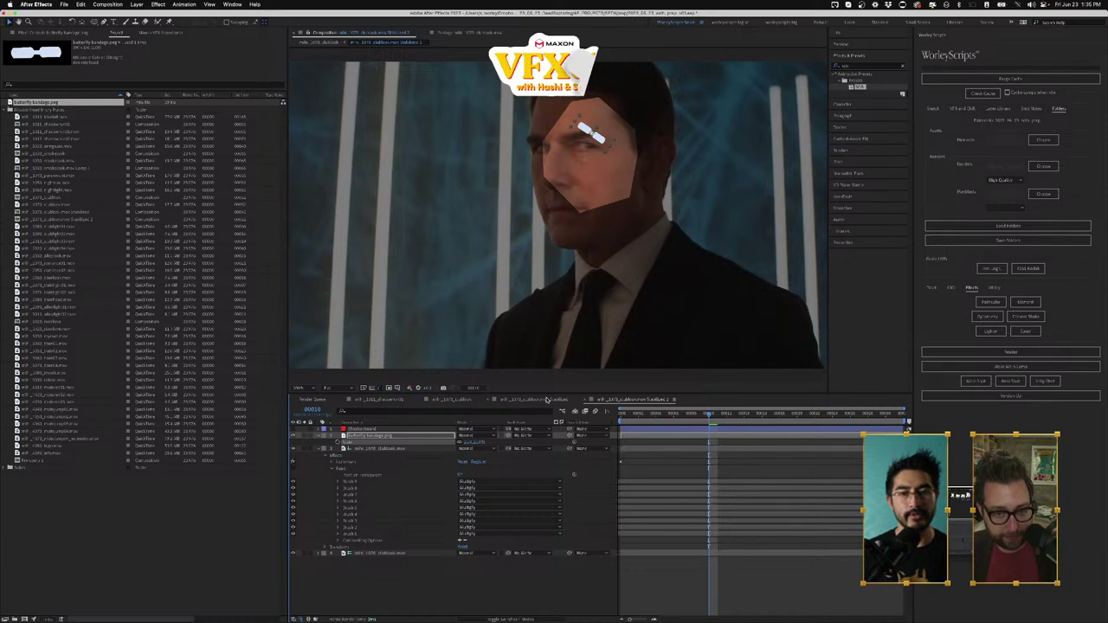
# Step: Play the main composition with the tom bruise layer toggled off and on to check the bandage tracking, and review the stabilized precomp
pyautogui.click(488, 400)
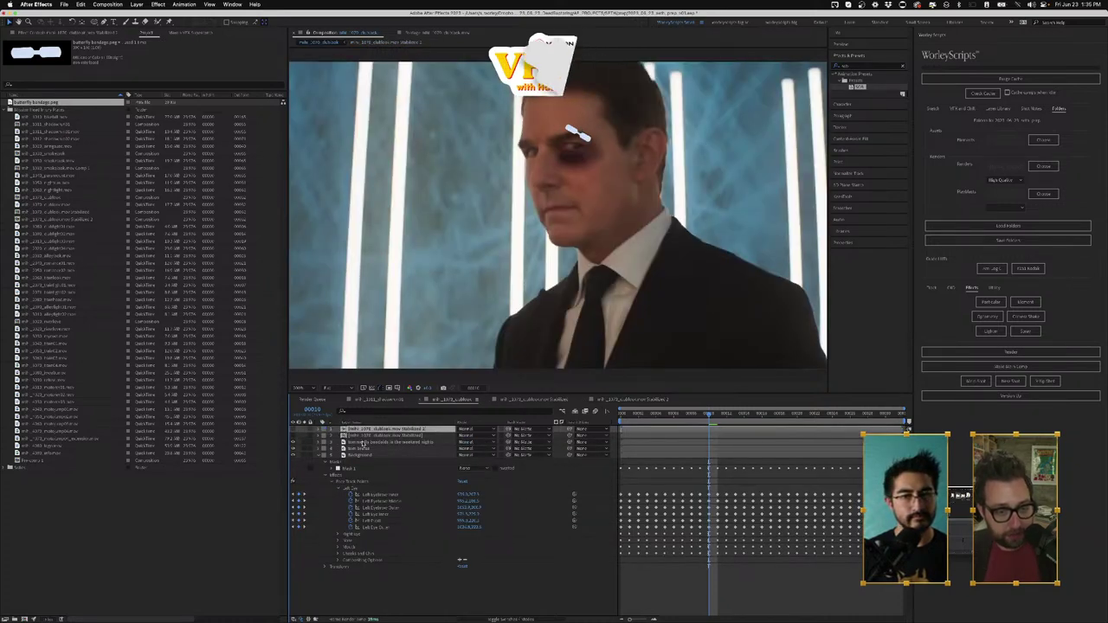
pyautogui.press('space')
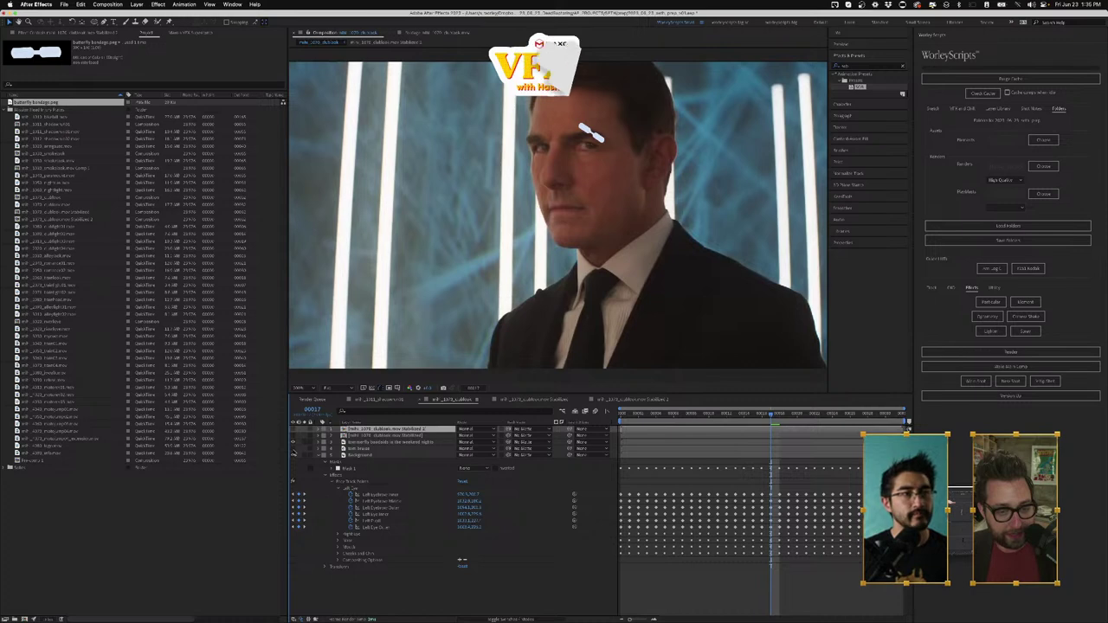
pyautogui.click(294, 449)
pyautogui.click(293, 451)
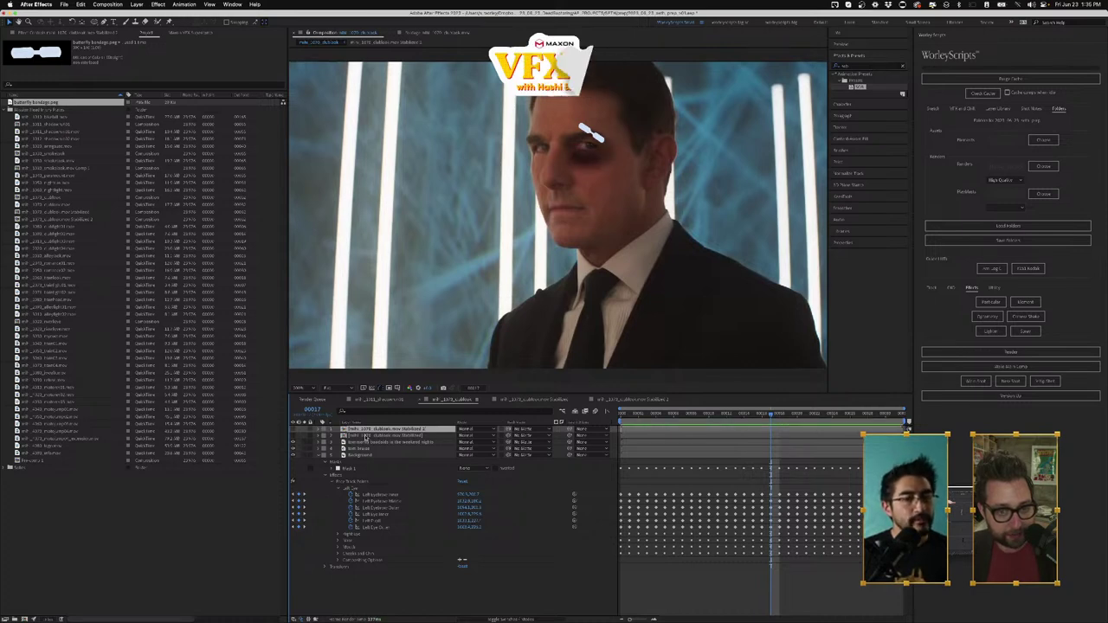
pyautogui.press('space')
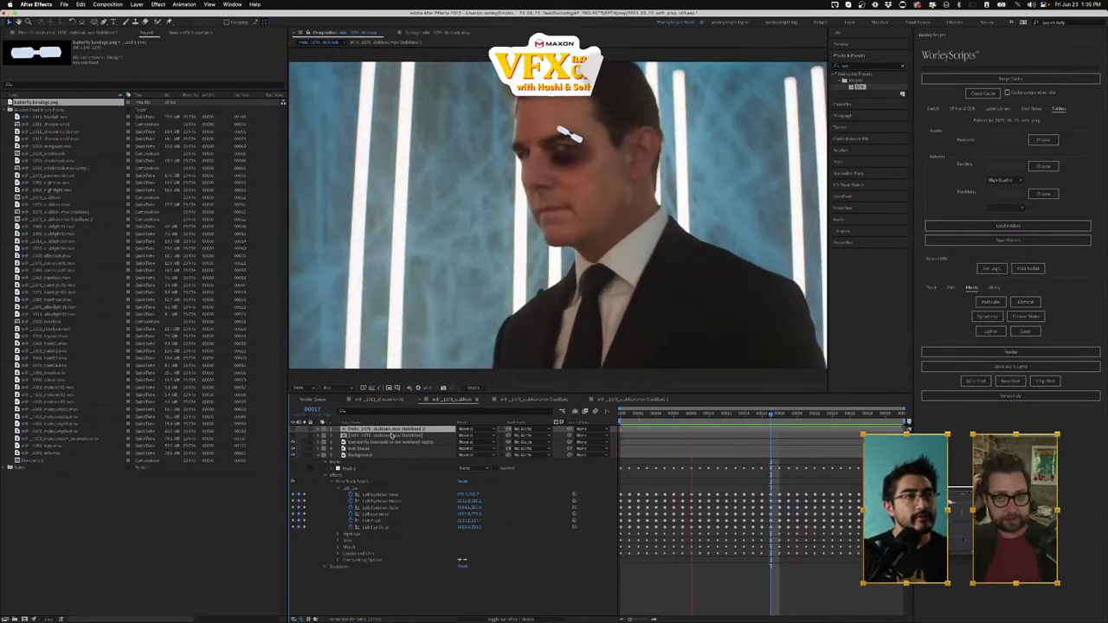
pyautogui.press('space')
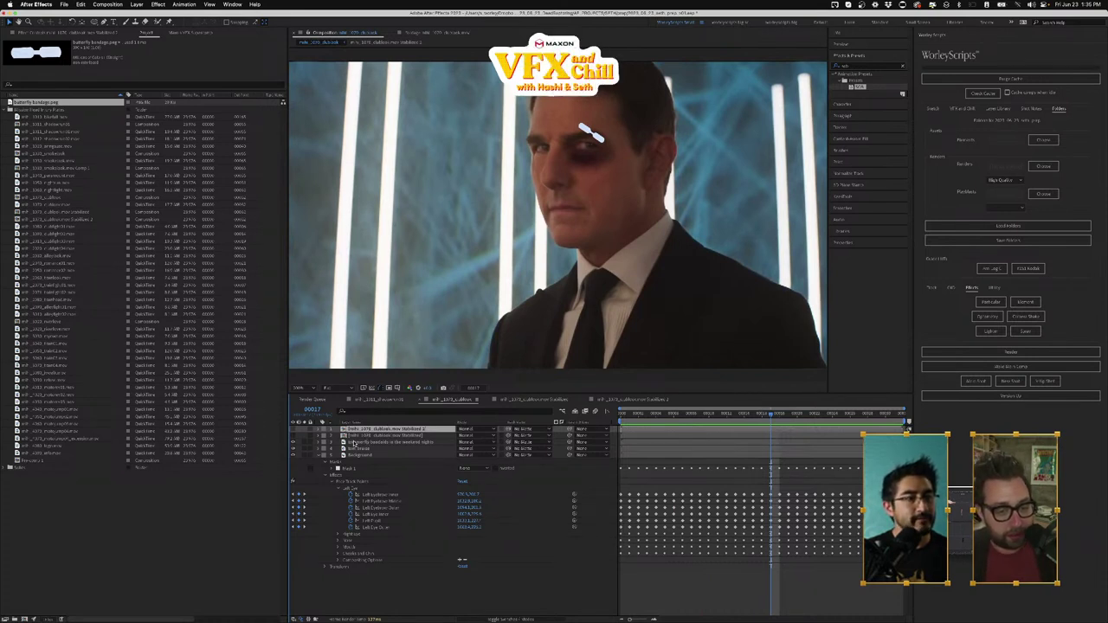
pyautogui.click(547, 400)
pyautogui.click(607, 400)
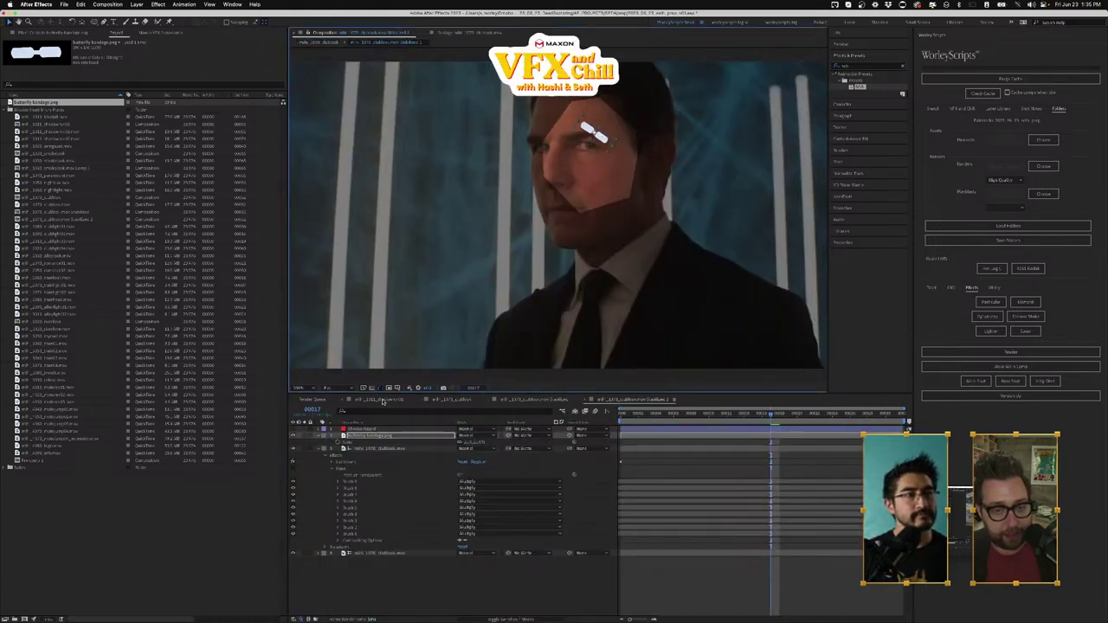
pyautogui.click(451, 400)
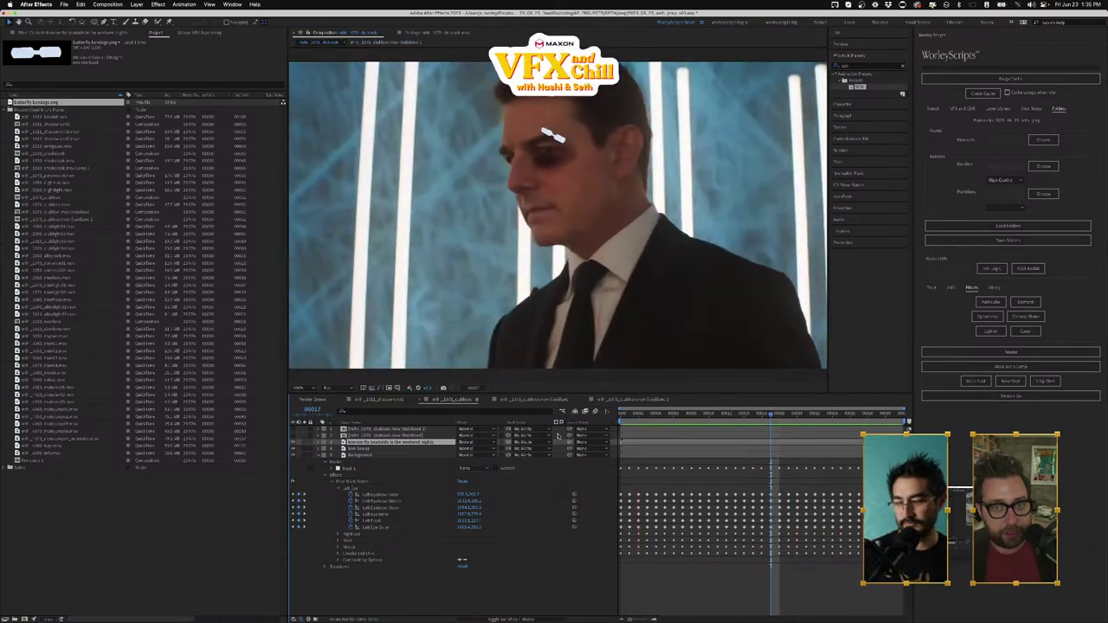
# Step: Apply Supercomp to the bandage, tom bruise and background layers together and open its panel
pyautogui.click(362, 455)
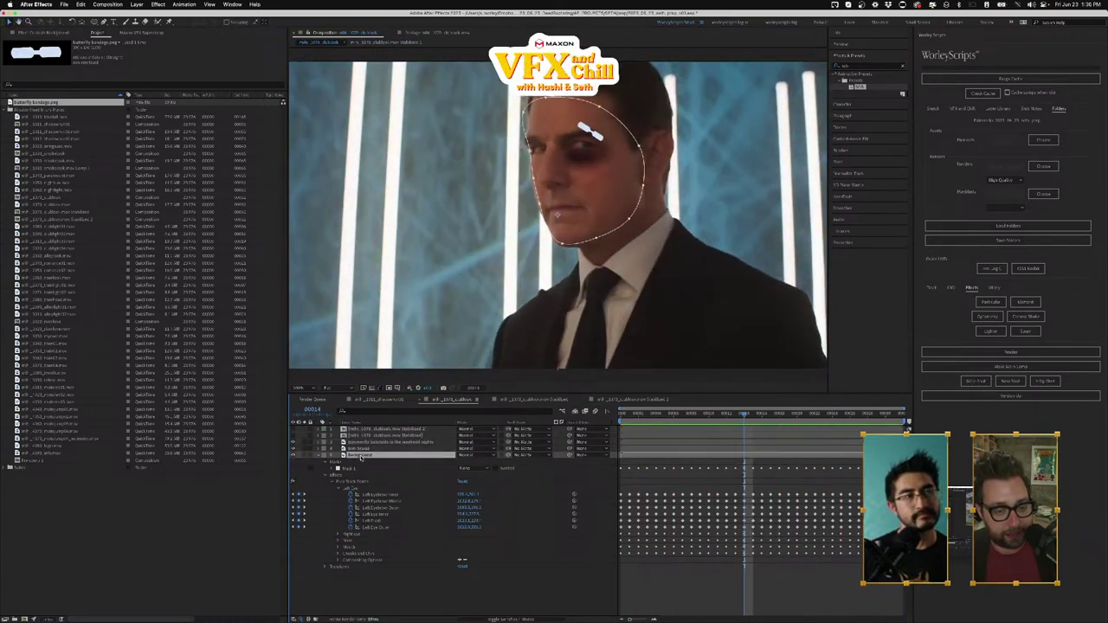
pyautogui.click(351, 443)
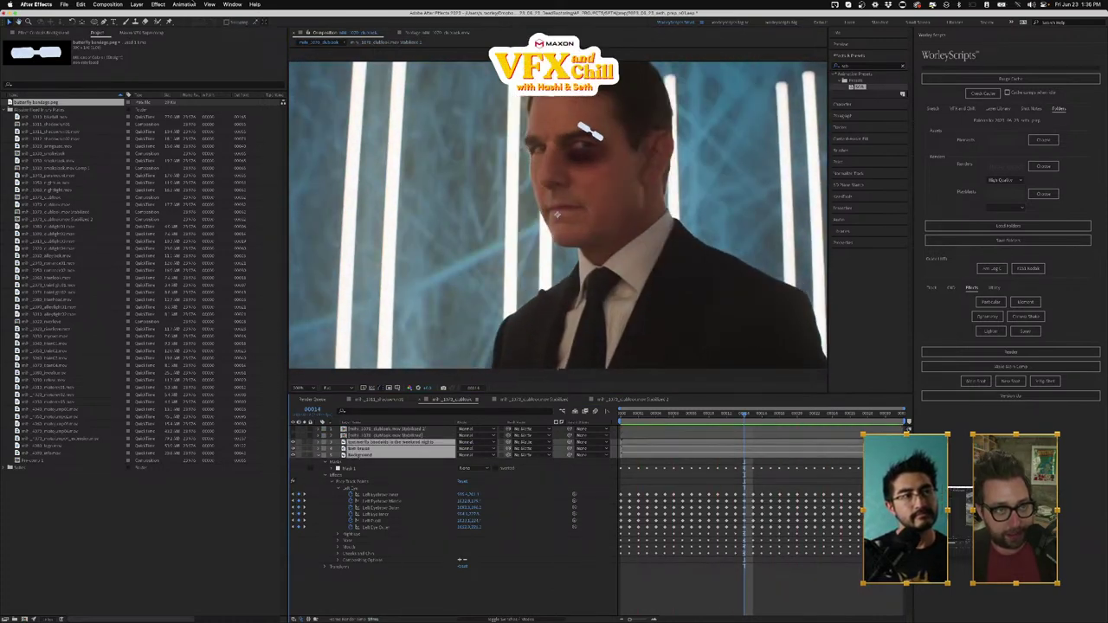
pyautogui.click(159, 5)
pyautogui.moveTo(214, 329)
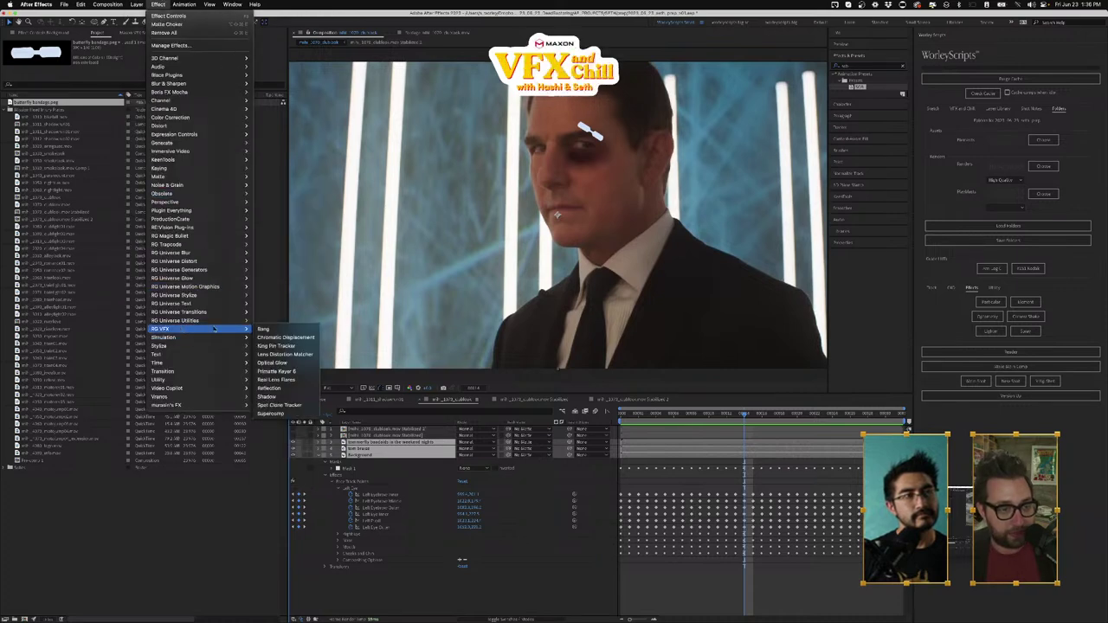
pyautogui.click(270, 413)
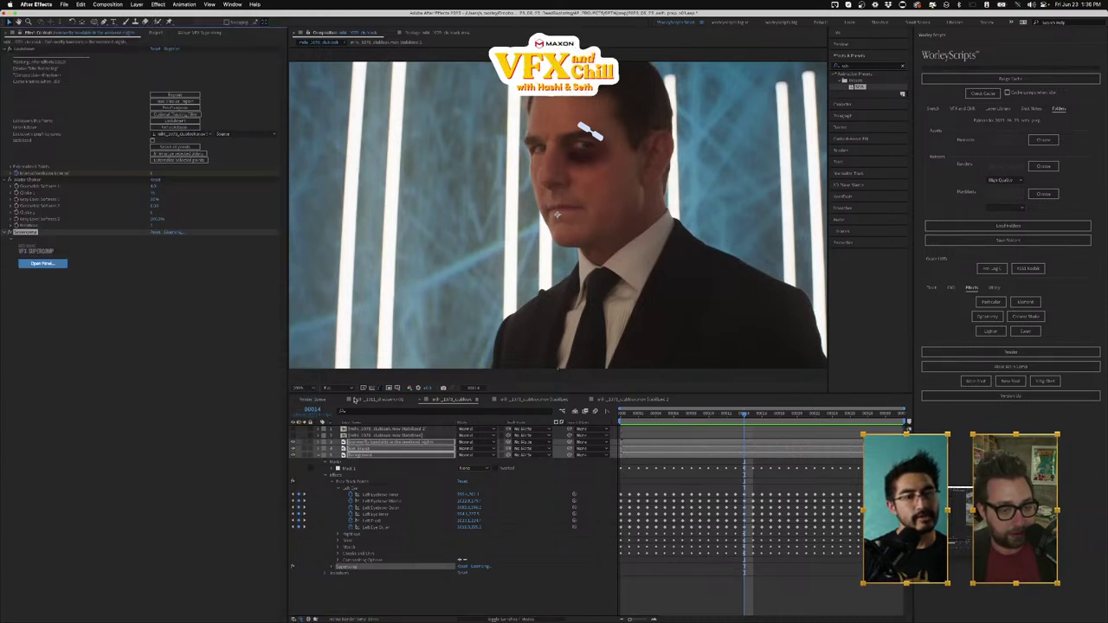
pyautogui.click(37, 76)
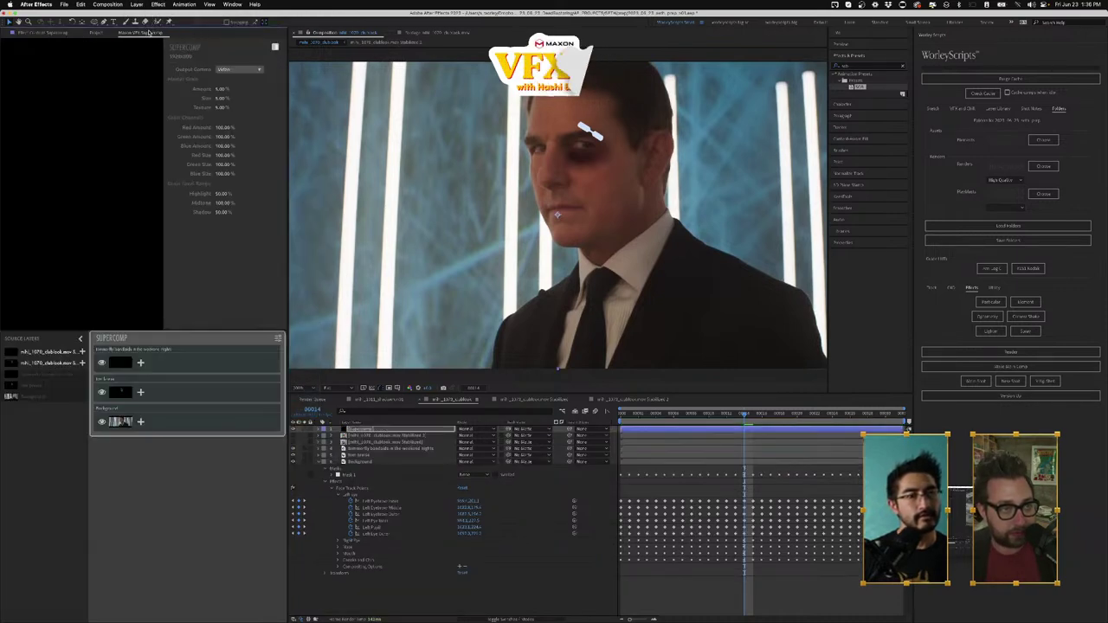
# Step: Add Color Correction to the bandage layer in Supercomp and match it to the background with WP at 0%
pyautogui.click(174, 357)
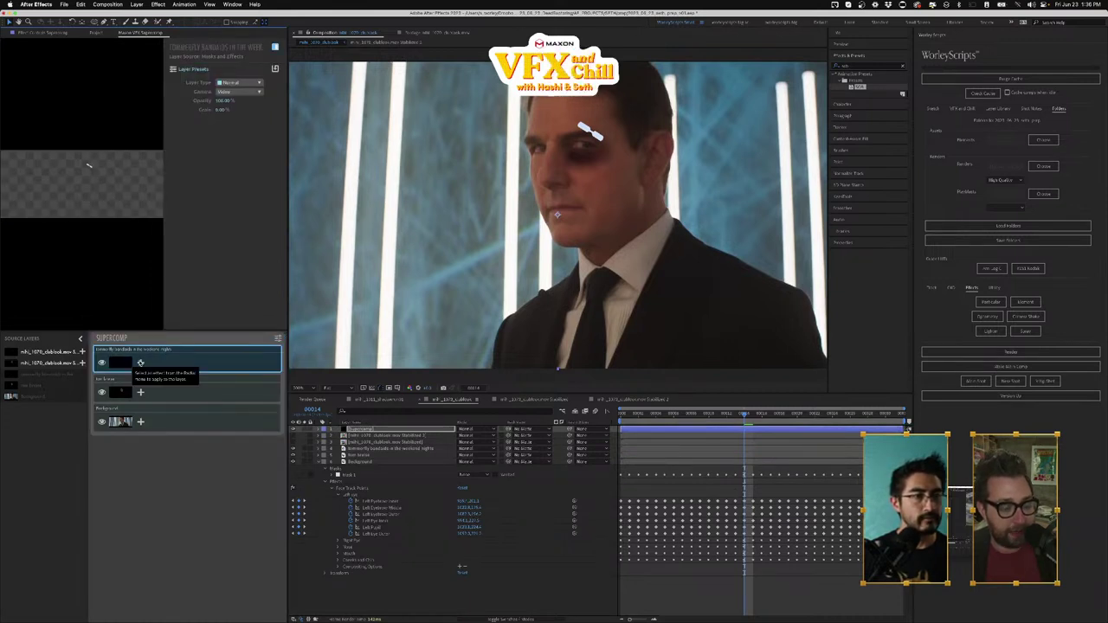
pyautogui.click(140, 363)
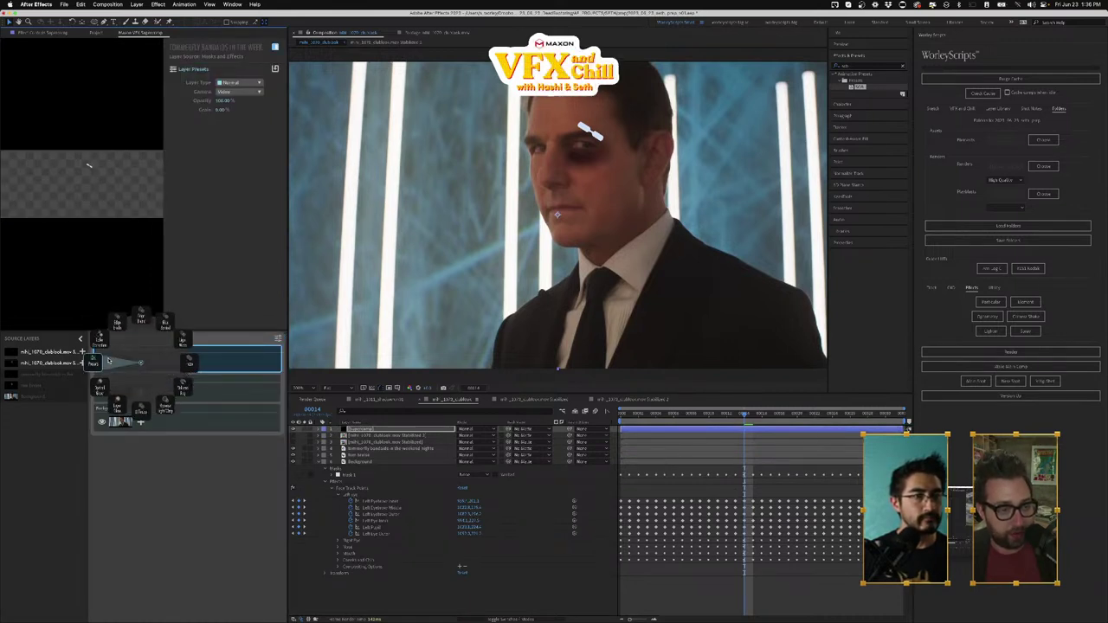
pyautogui.click(189, 362)
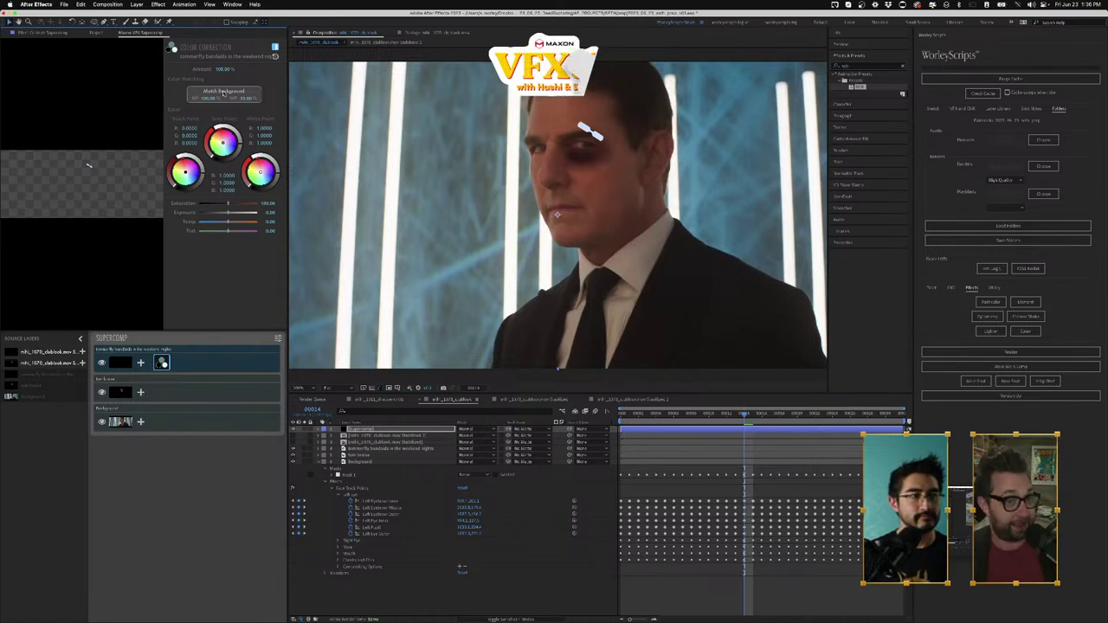
pyautogui.click(224, 92)
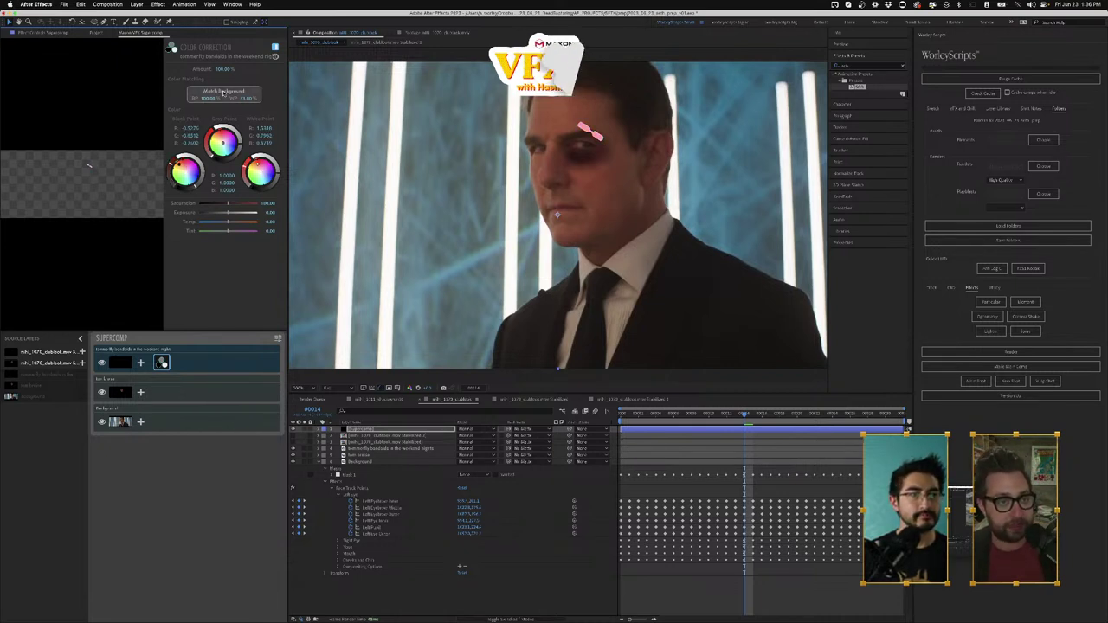
pyautogui.press('super+z')
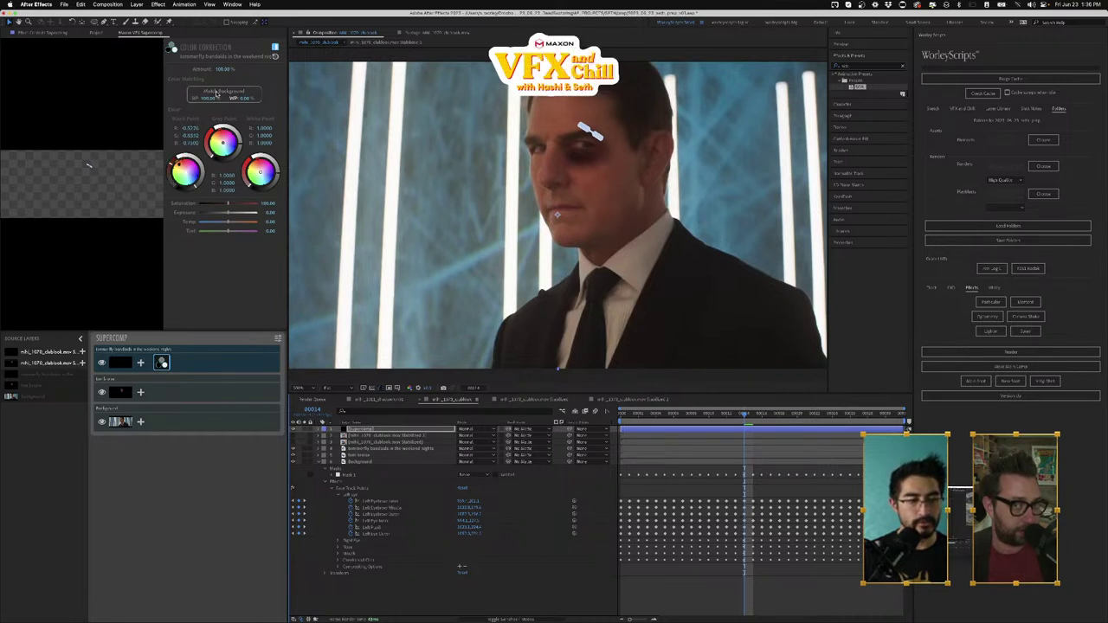
# Step: Rematch the bandage layer to the background with a raised WP value, and fine-tune its saturation, exposure and temperature
pyautogui.click(218, 92)
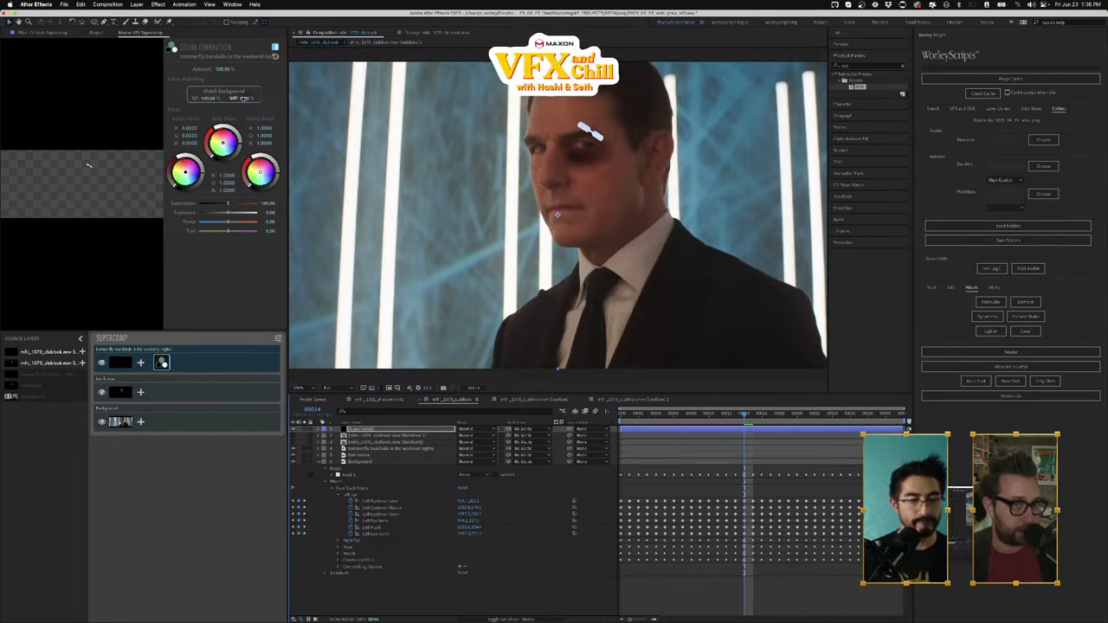
pyautogui.click(225, 94)
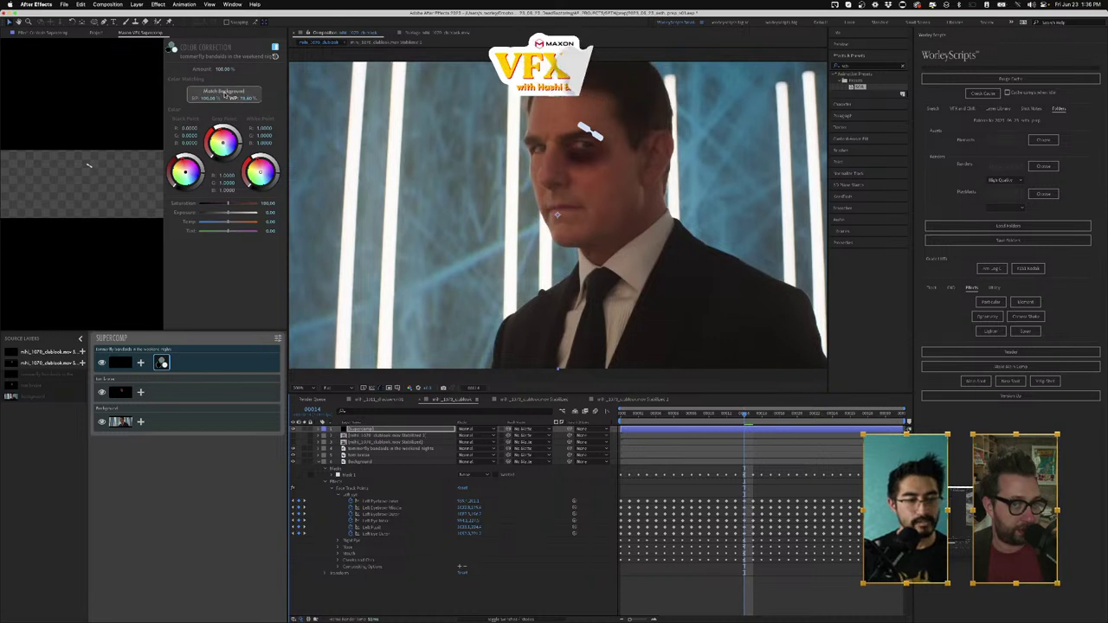
pyautogui.click(234, 98)
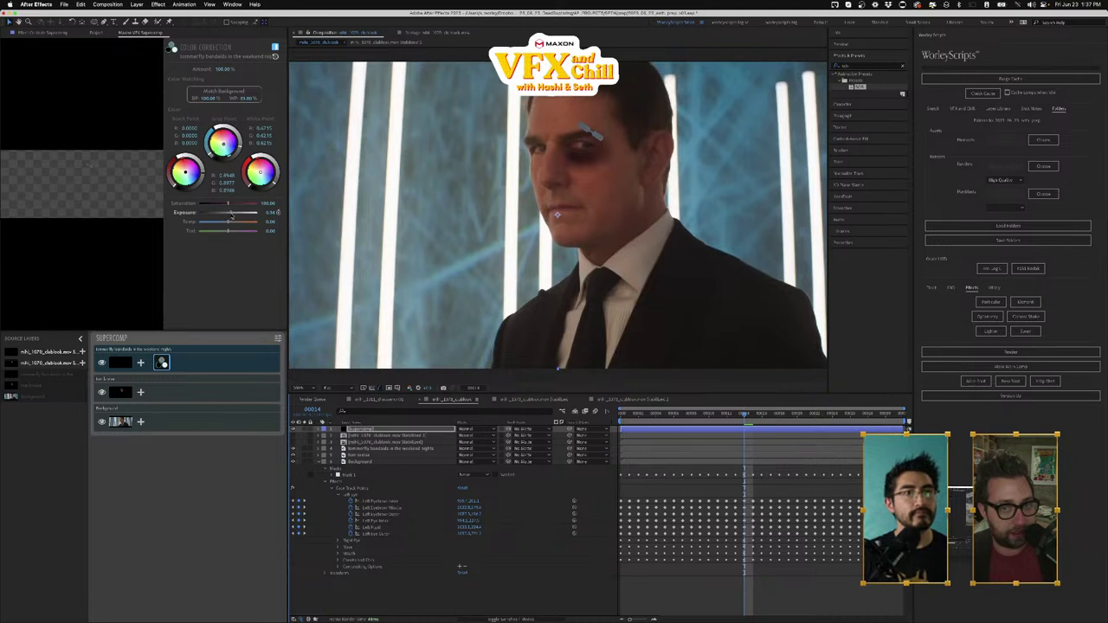
pyautogui.moveTo(232, 215); pyautogui.dragTo(230, 215)
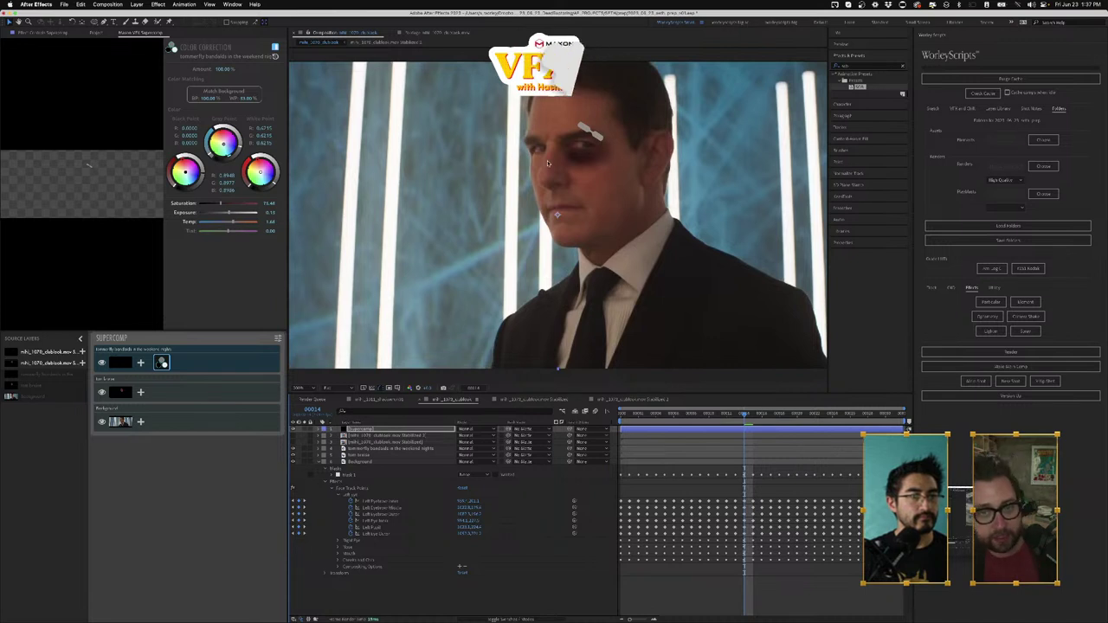
# Step: Add Fast Box Blur to the butterfly bandage layer to soften it slightly
pyautogui.press('.')
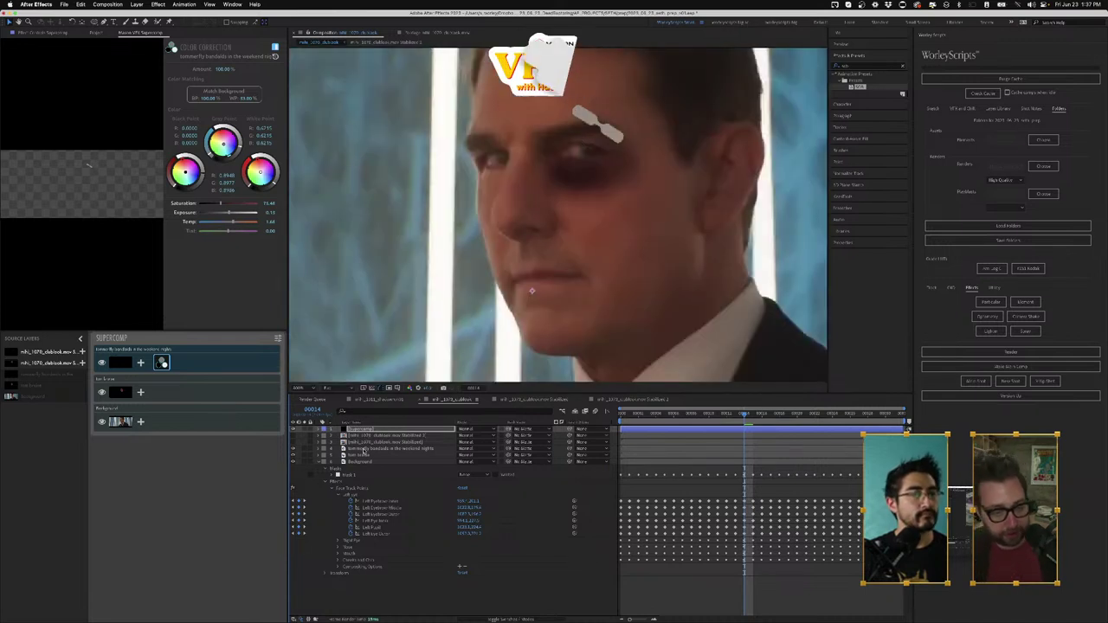
pyautogui.click(364, 450)
pyautogui.hotkey('ctrl', 'space')
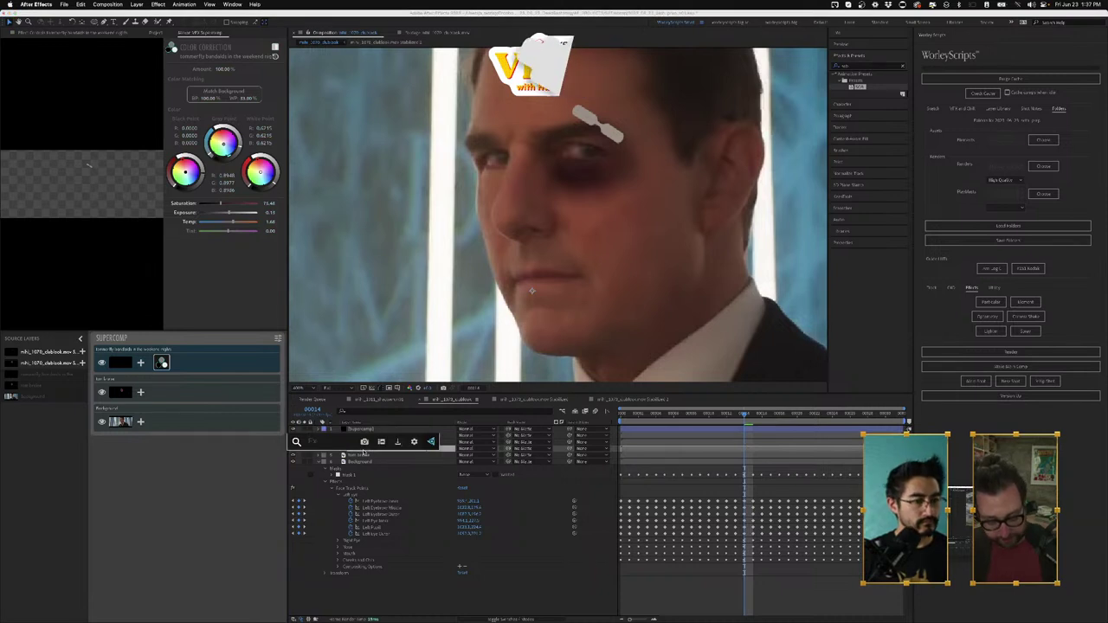
pyautogui.write('fas')
pyautogui.press('Return')
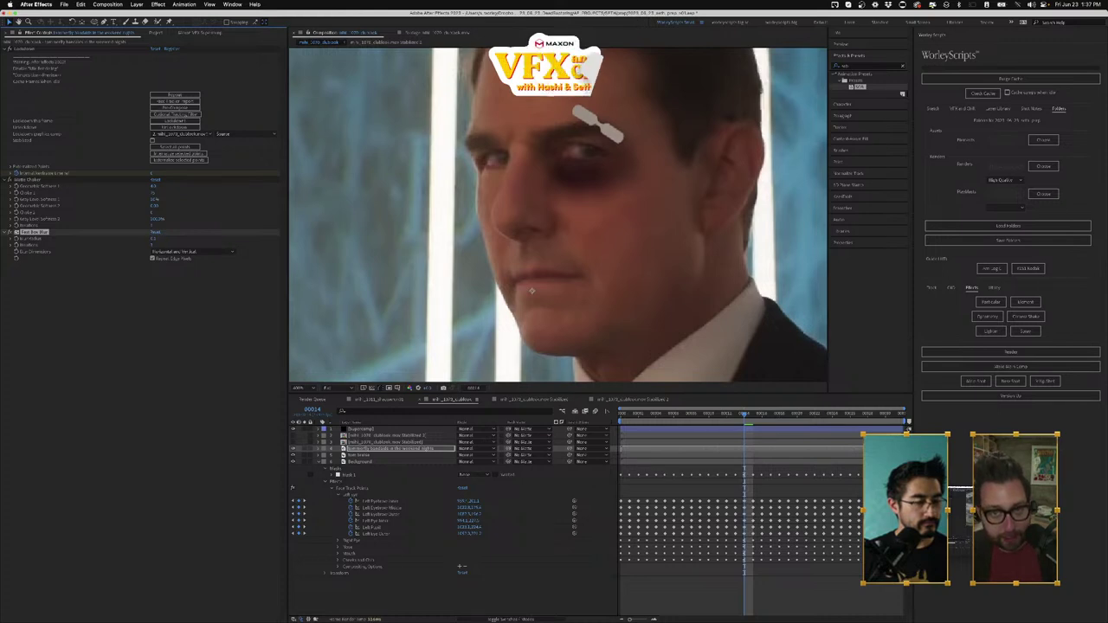
pyautogui.scroll(-2, 547, 189)
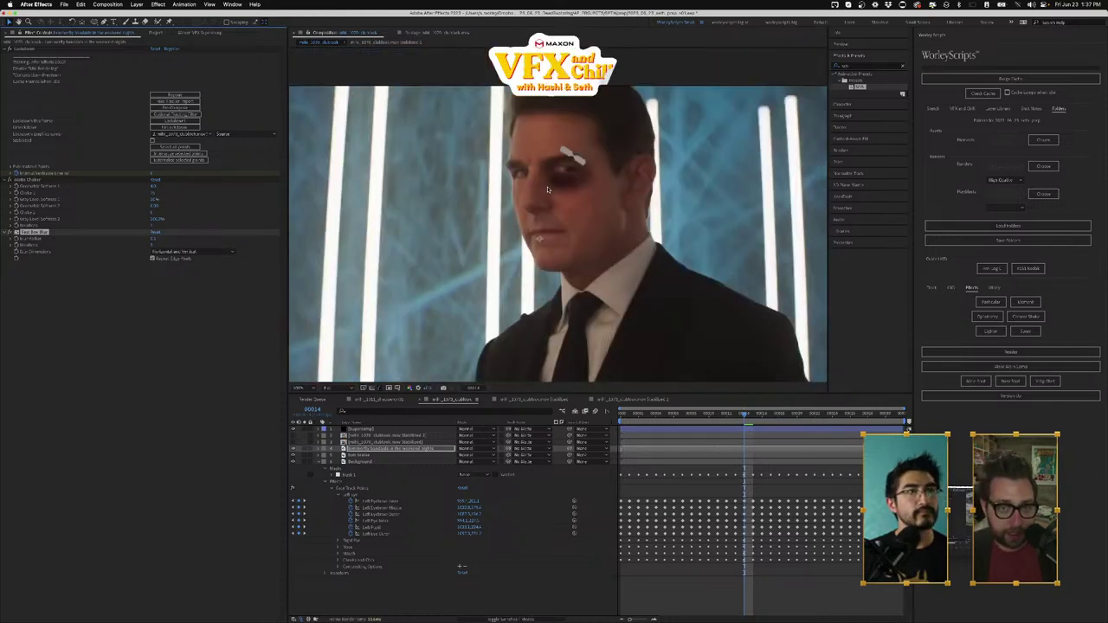
pyautogui.scroll(2, 548, 190)
pyautogui.scroll(-1, 548, 189)
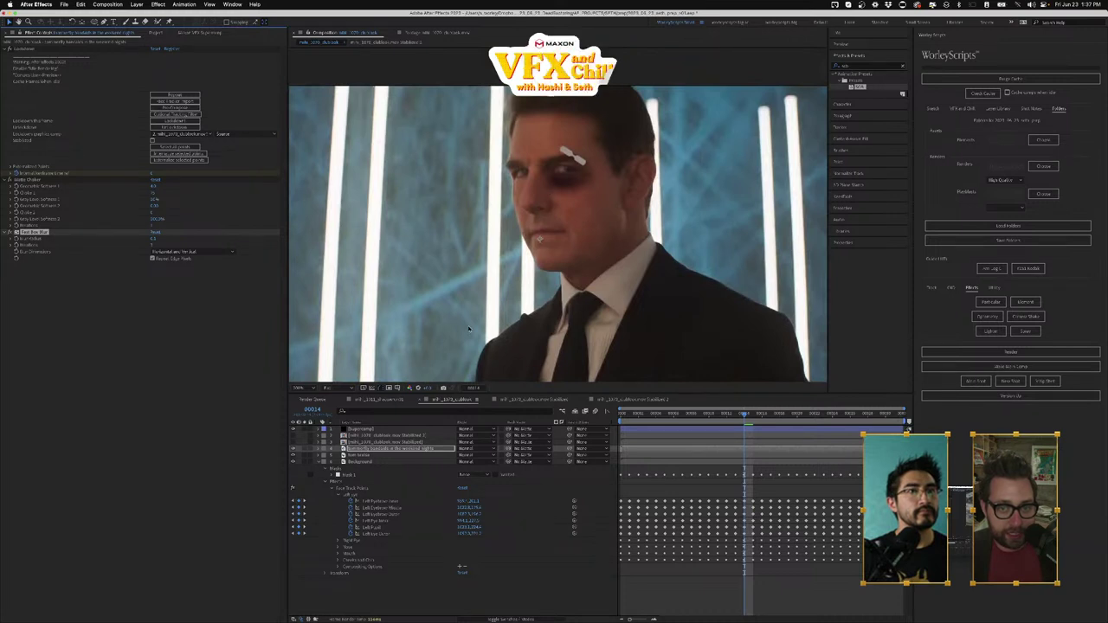
# Step: Apply RSMB motion blur to the butterfly bandage layer
pyautogui.hotkey('ctrl', 'space')
pyautogui.write('rsmb')
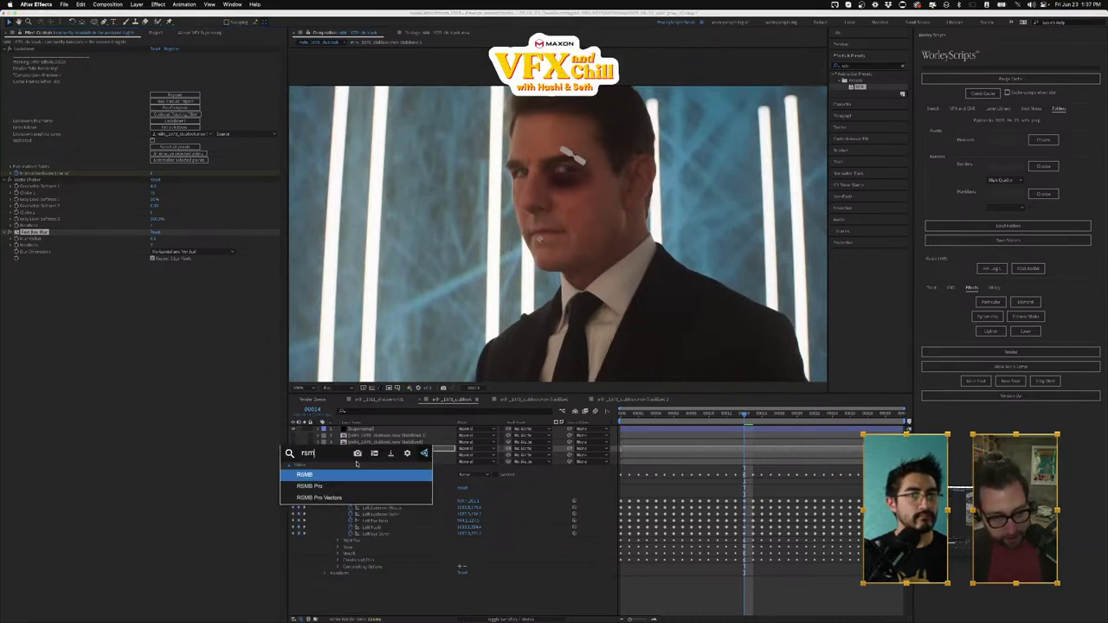
pyautogui.press('Return')
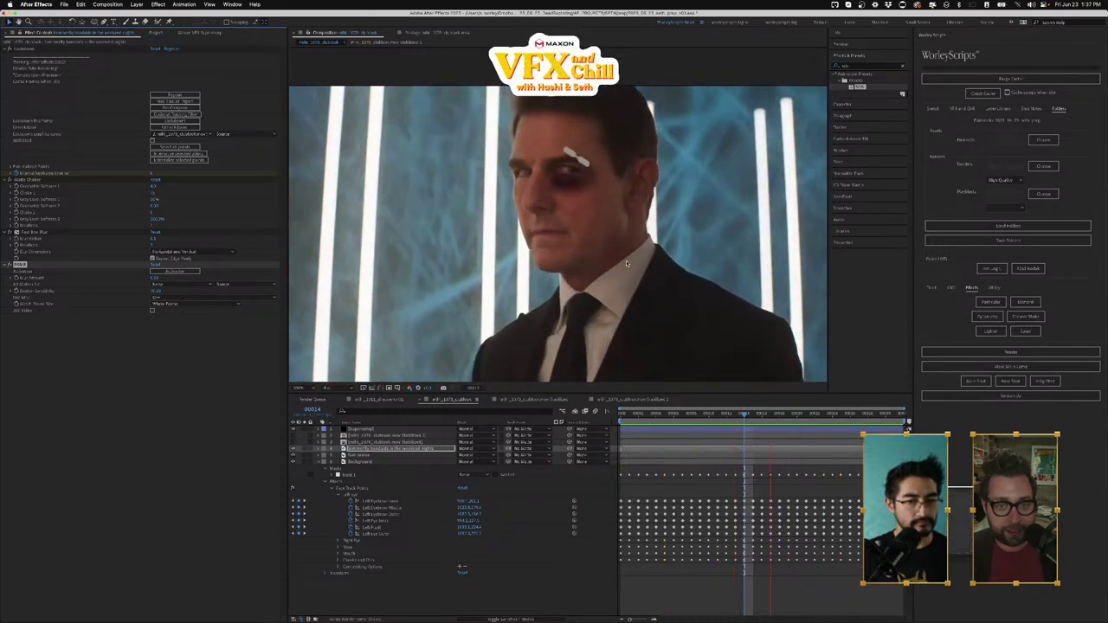
# Step: Preview the bandage and bruise composite, return to the first frame and save the project
pyautogui.scroll(-2, 609, 219)
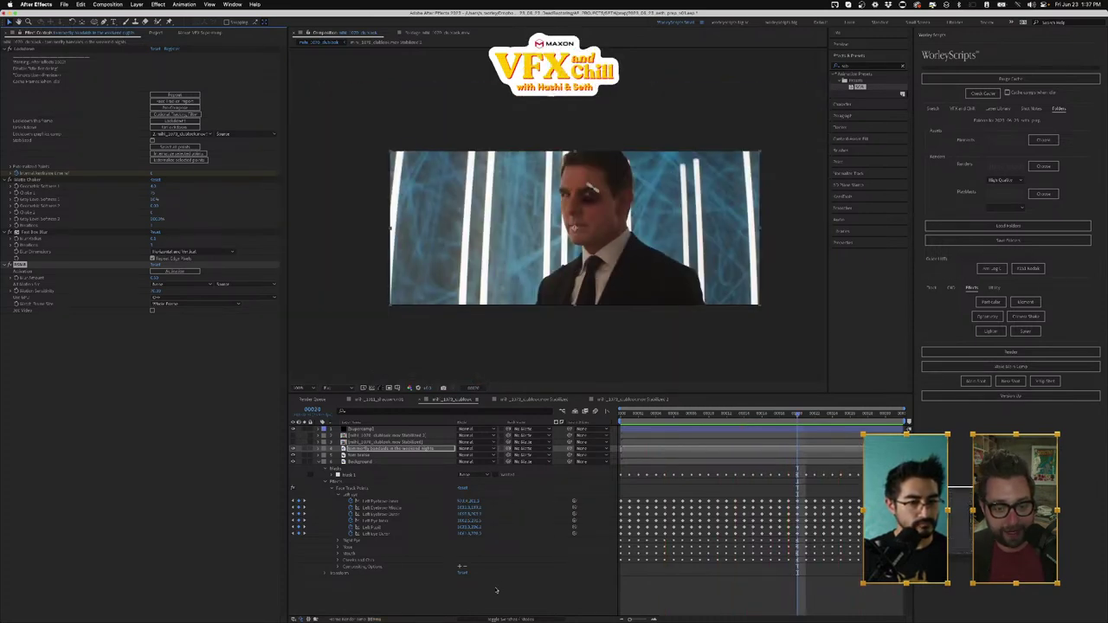
pyautogui.click(496, 591)
pyautogui.press('space')
pyautogui.press('Home')
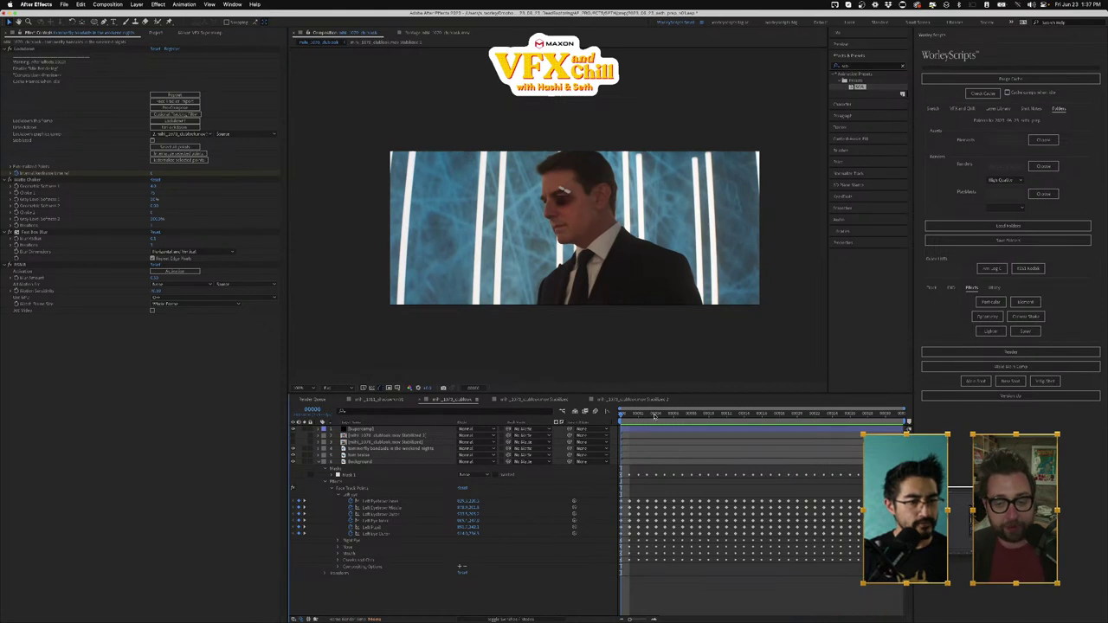
pyautogui.press('super+s')
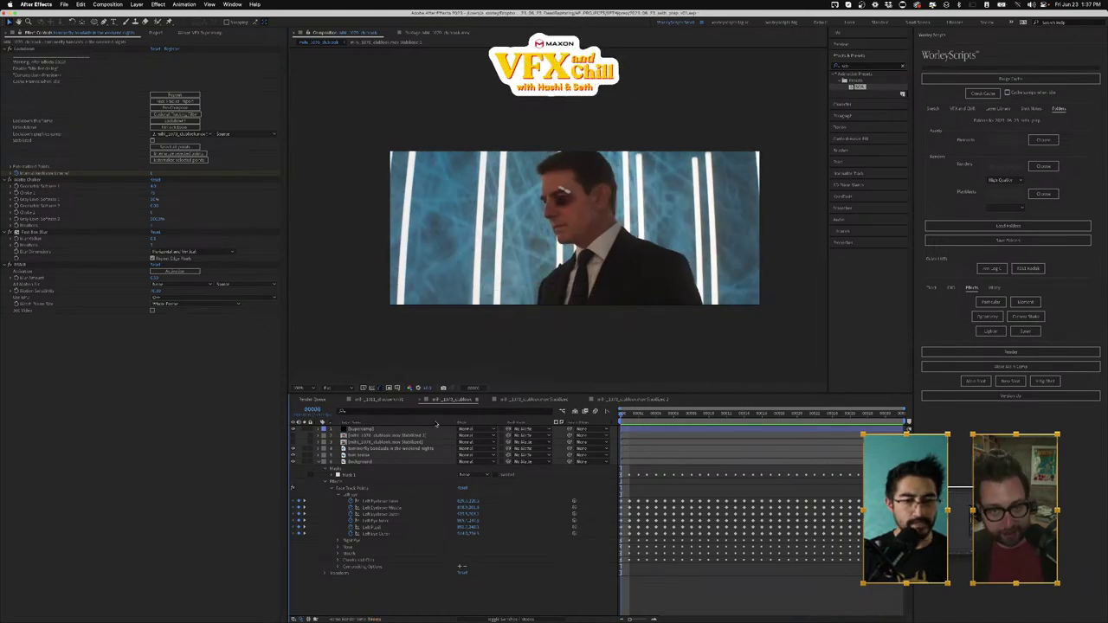
pyautogui.press('space')
pyautogui.press('space')
pyautogui.click(360, 462)
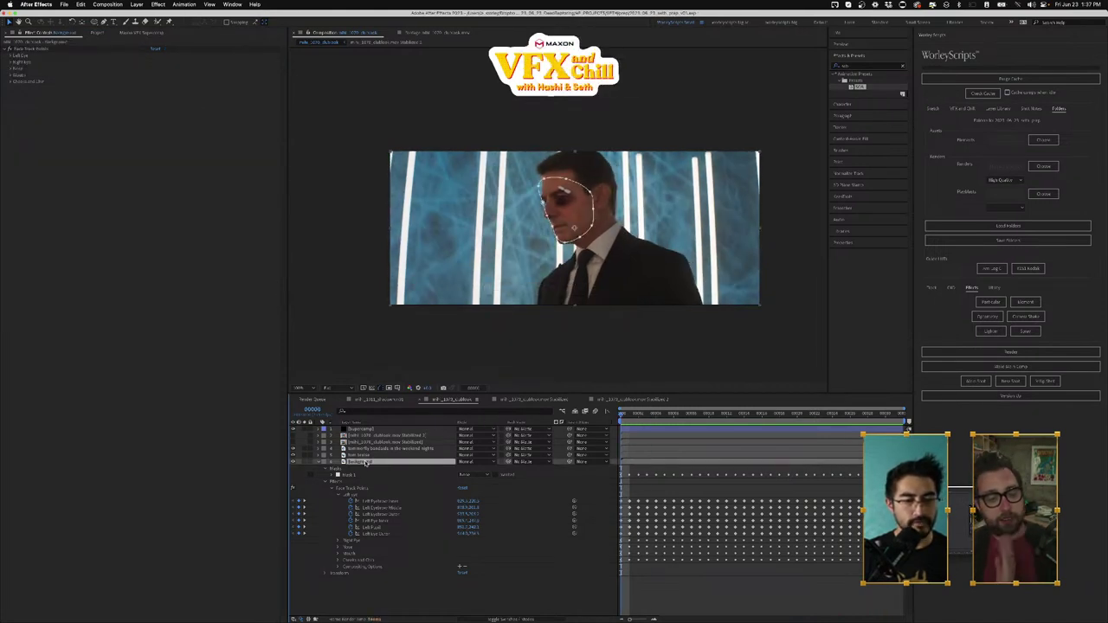
pyautogui.click(429, 595)
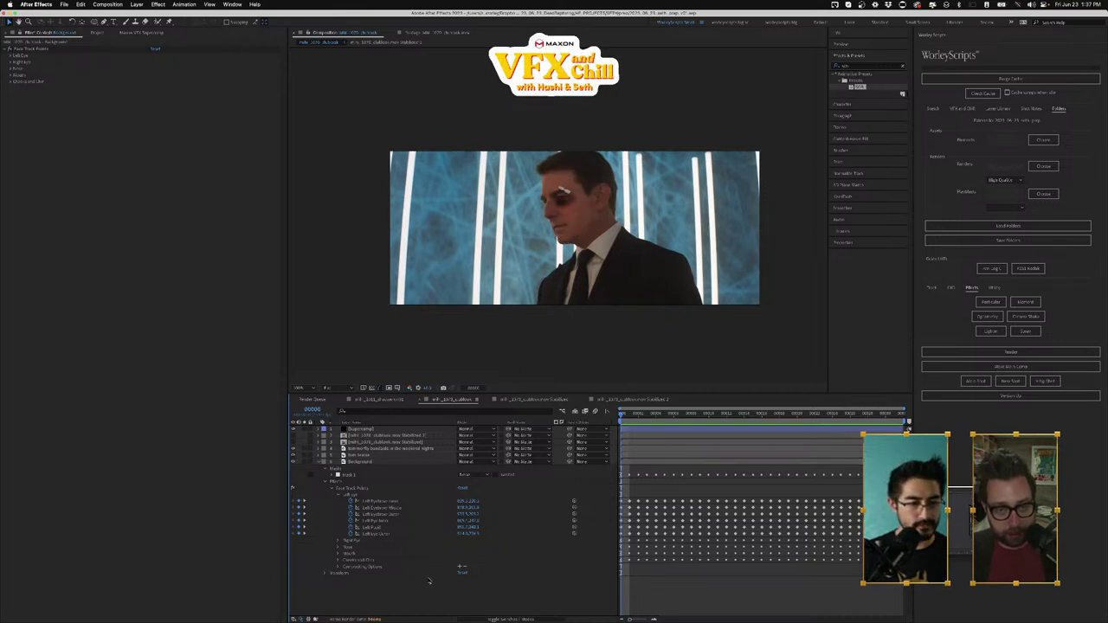
pyautogui.click(357, 464)
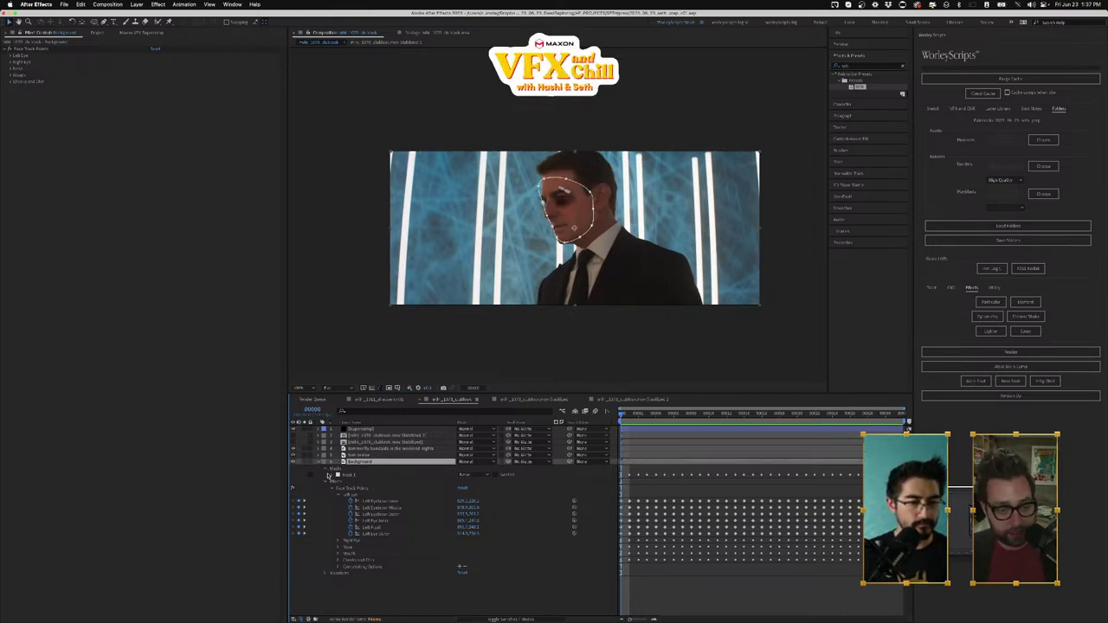
pyautogui.click(326, 481)
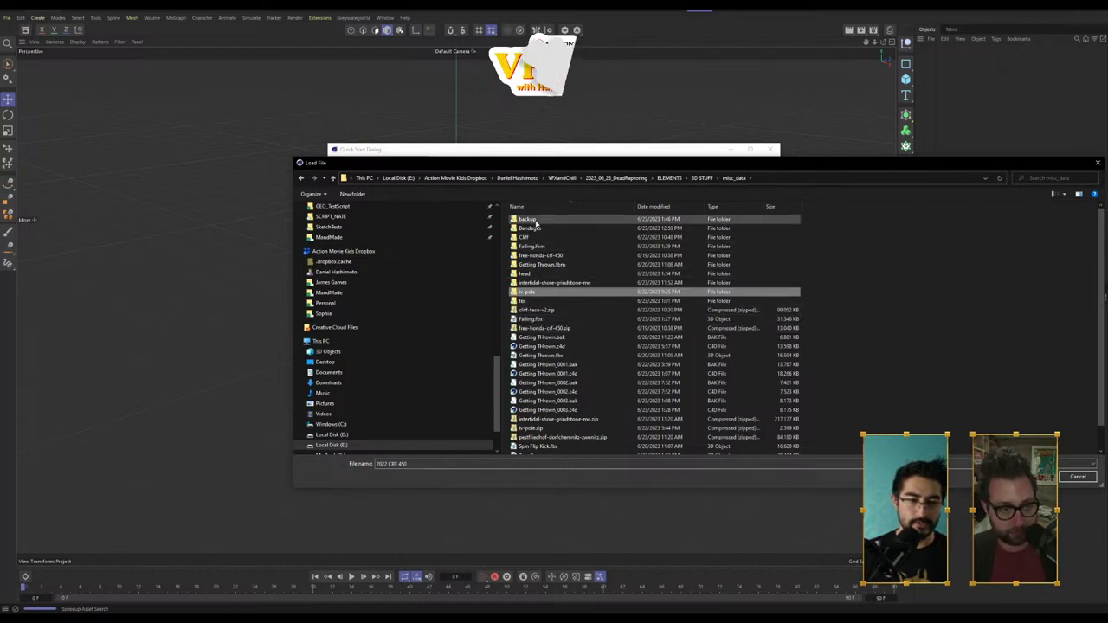
# Step: Open LEG.c4d from the LEG folder inside 3D STUFF in Cinema 4D, and fill the viewport with the perspective view
pyautogui.click(703, 177)
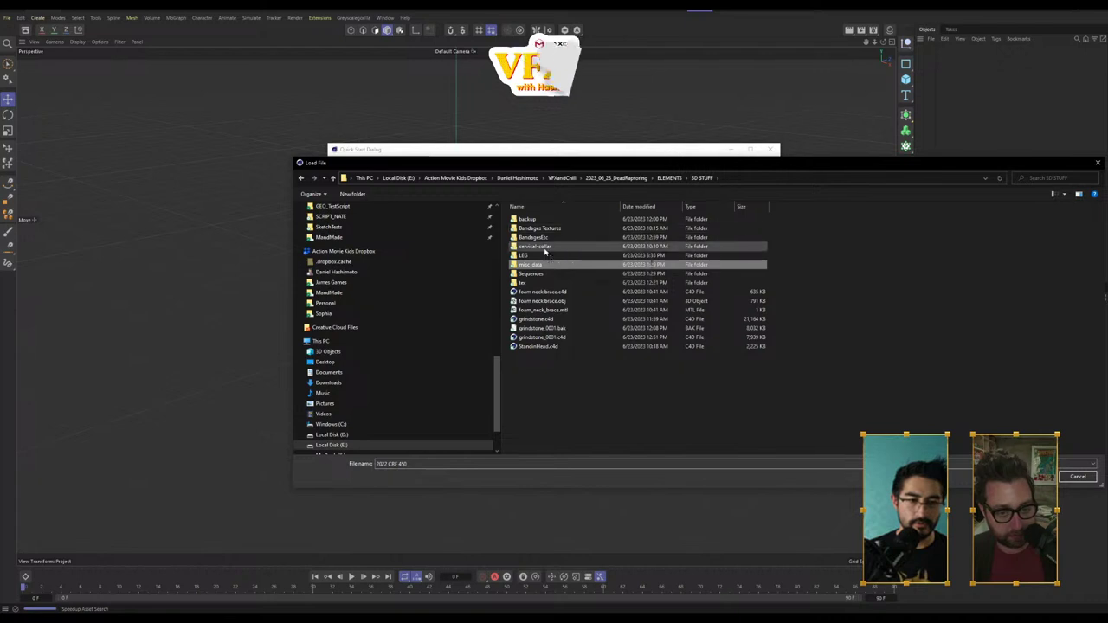
pyautogui.doubleClick(525, 256)
pyautogui.click(530, 229)
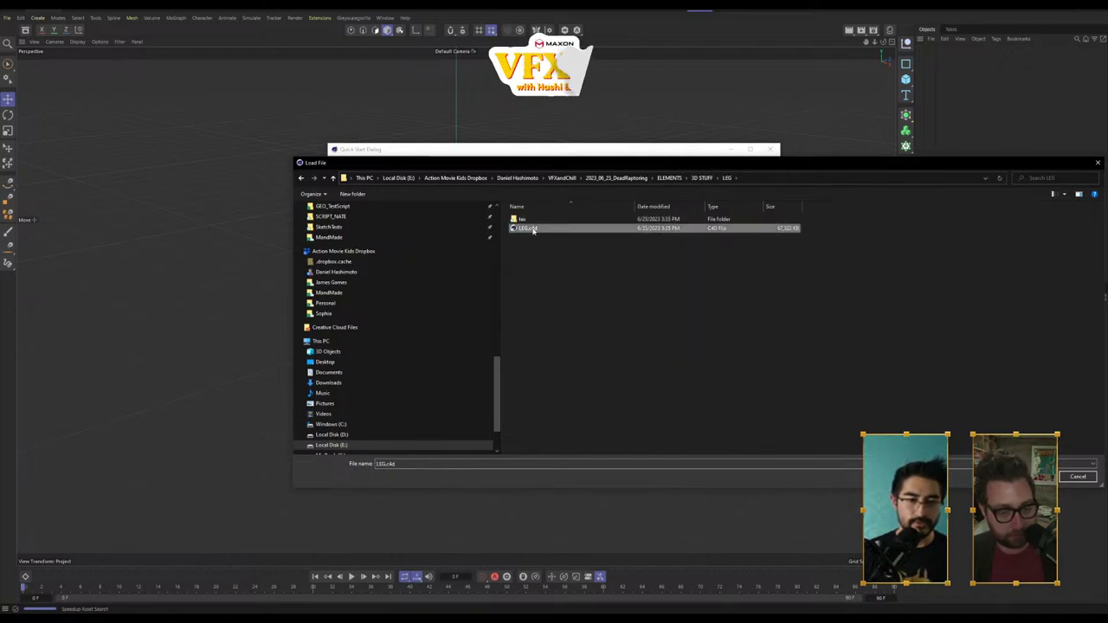
pyautogui.doubleClick(530, 229)
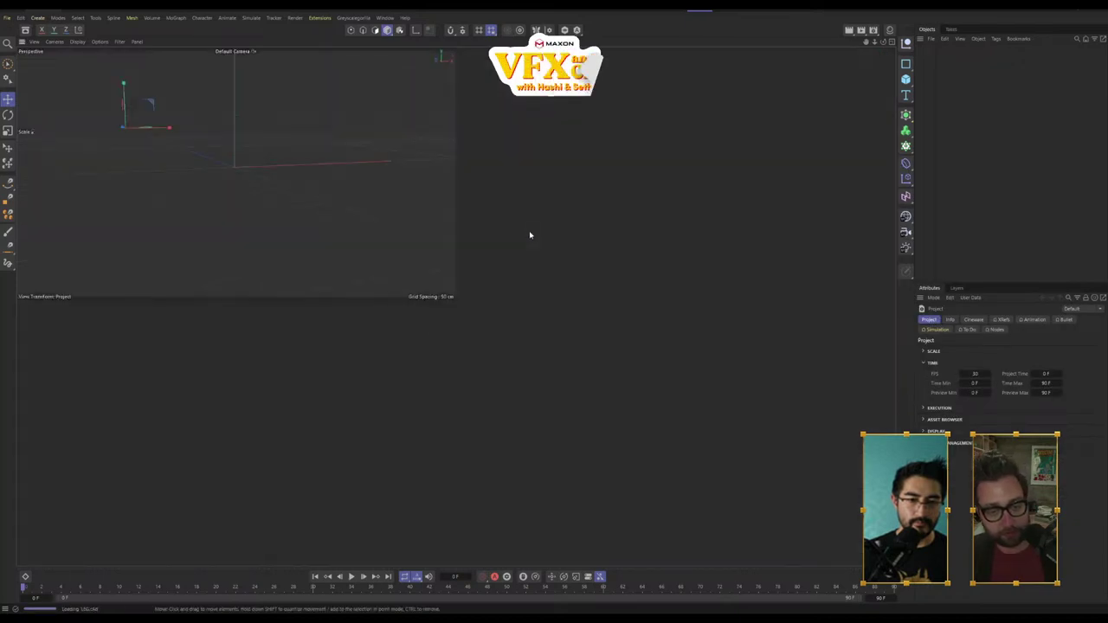
pyautogui.middleClick(393, 185)
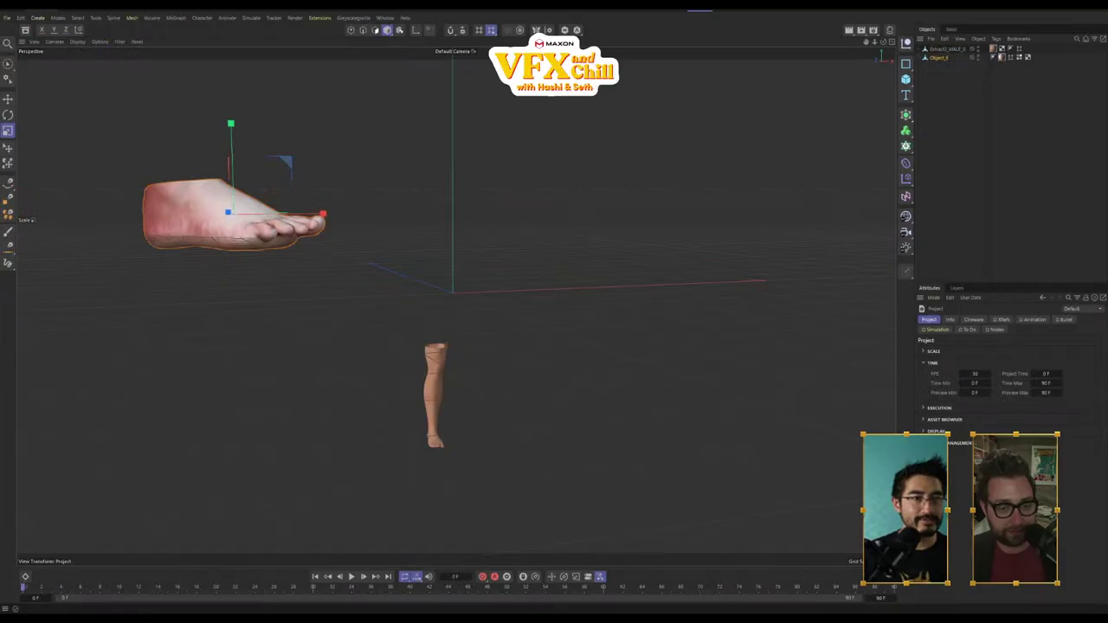
# Step: Switch to After Effects to review the motorcycle shot, and return to the leg scene in Cinema 4D
pyautogui.hotkey('alt', 'Tab')
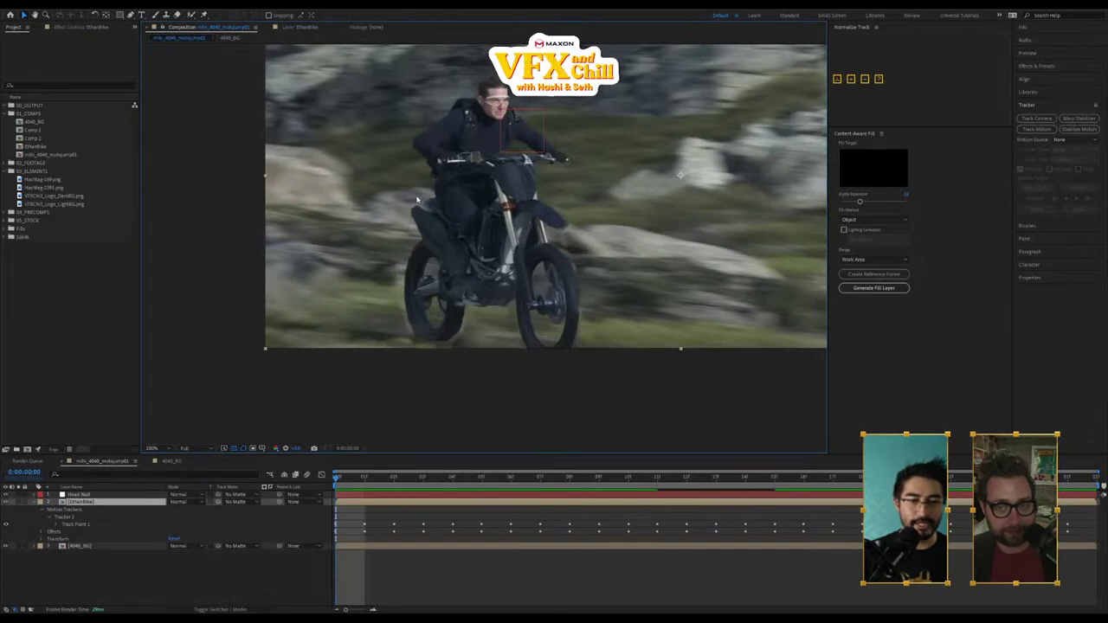
pyautogui.press('space')
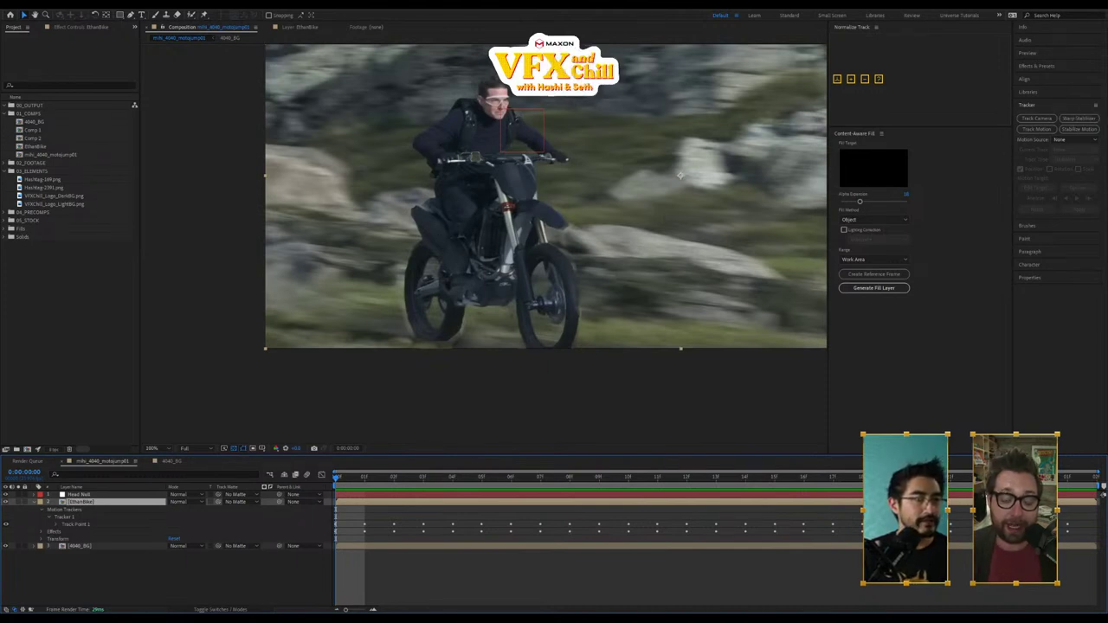
pyautogui.hotkey('alt', 'Tab')
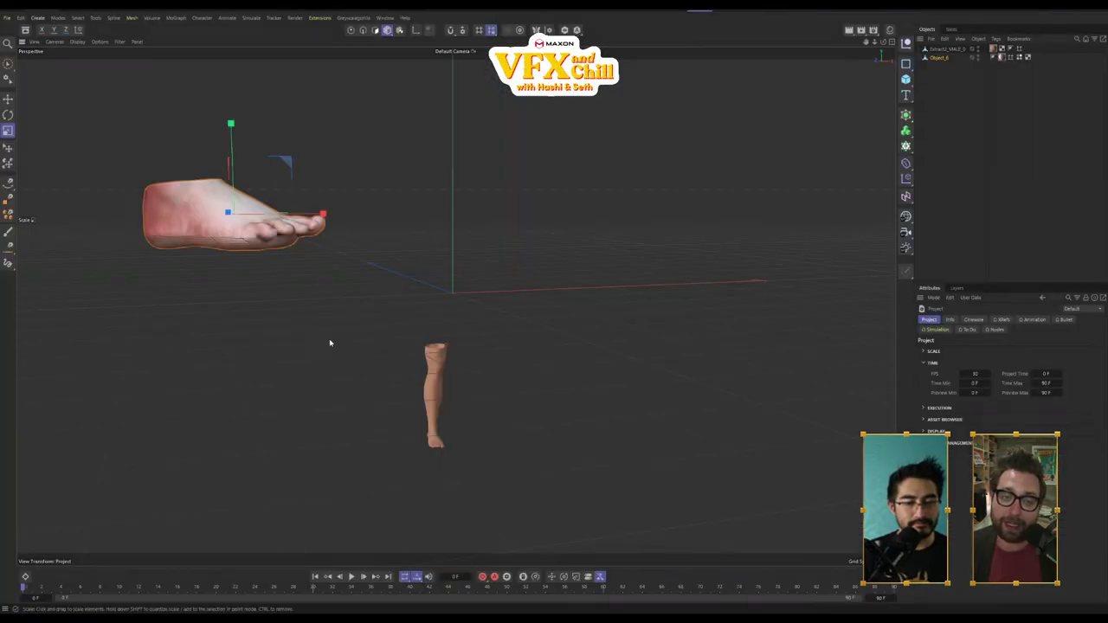
# Step: Scale the foot model down slightly and move it along its X axis toward the leg
pyautogui.click(941, 58)
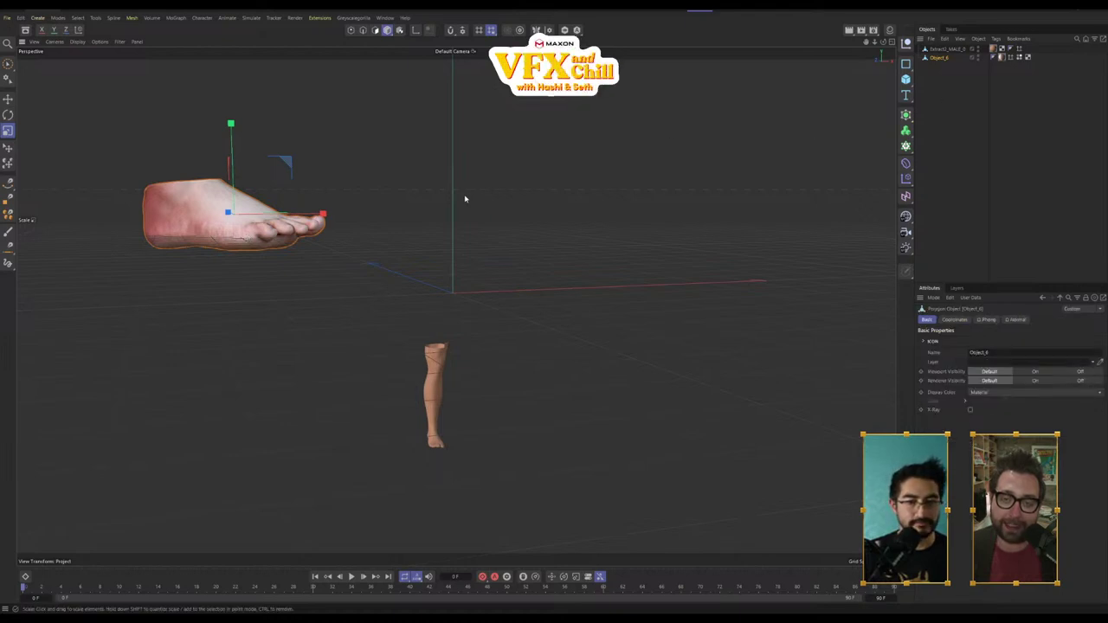
pyautogui.moveTo(440, 202); pyautogui.dragTo(453, 243)
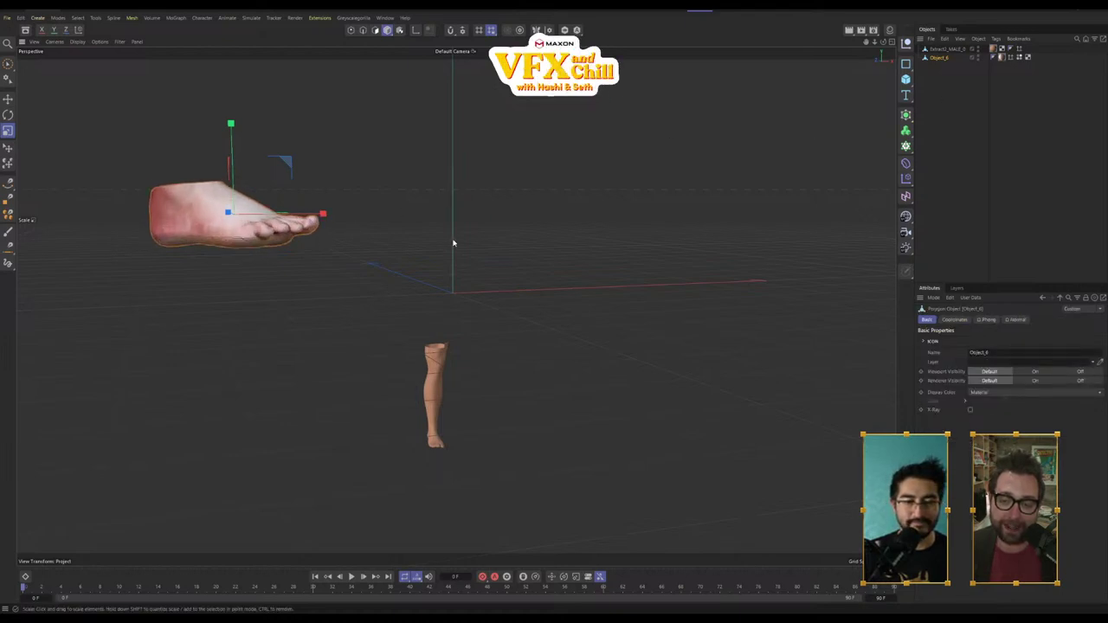
pyautogui.press('e')
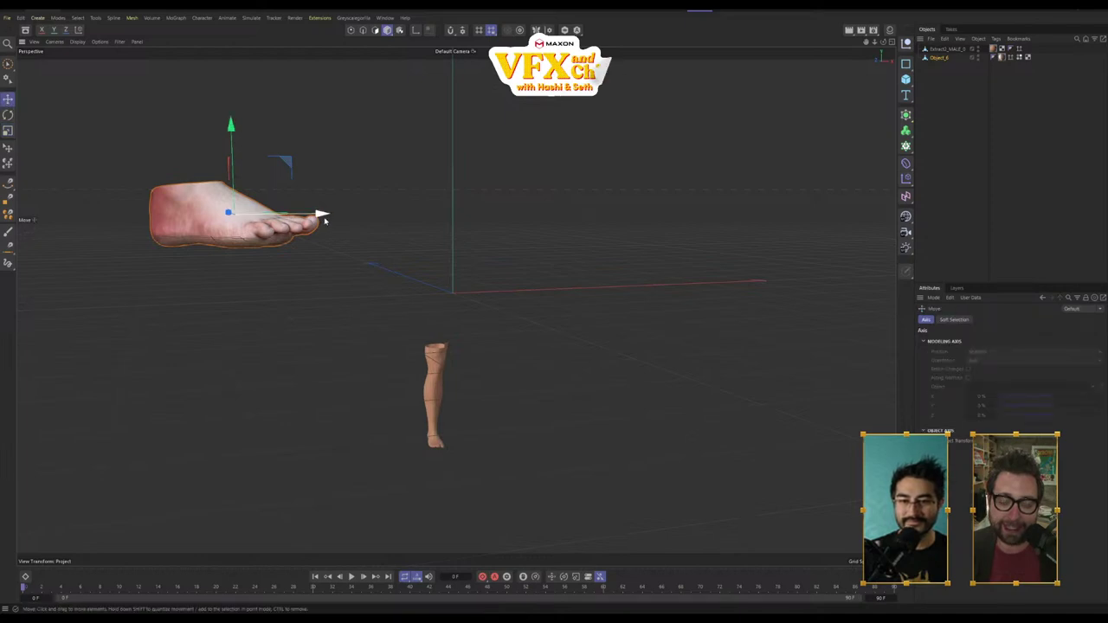
pyautogui.moveTo(326, 220); pyautogui.dragTo(569, 317)
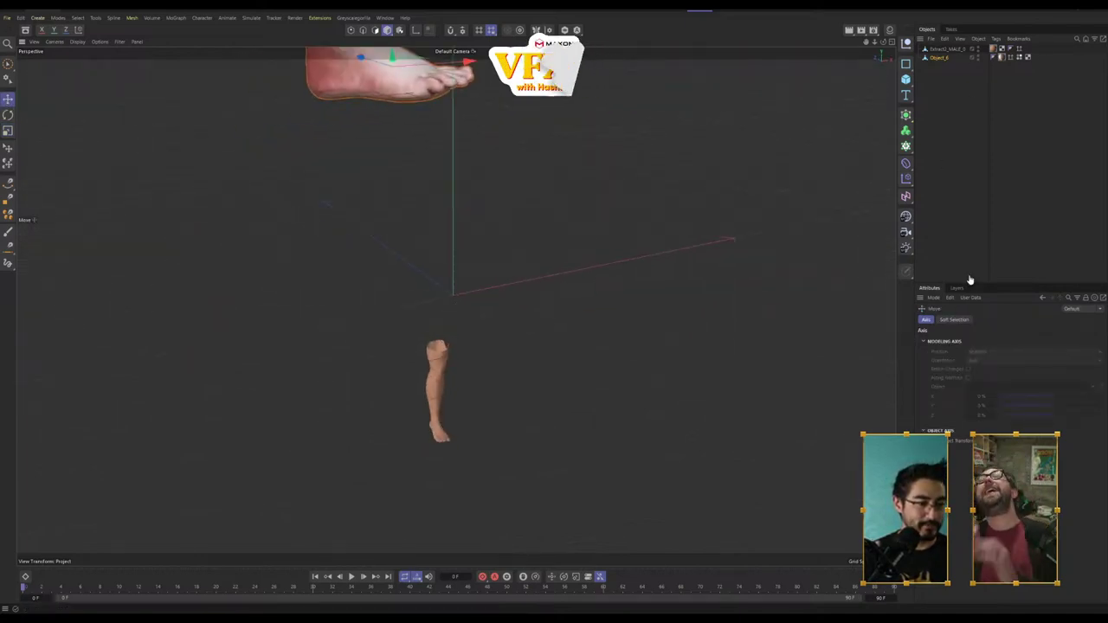
# Step: Set the foot model's X, Y and Z position coordinates to 0
pyautogui.click(948, 49)
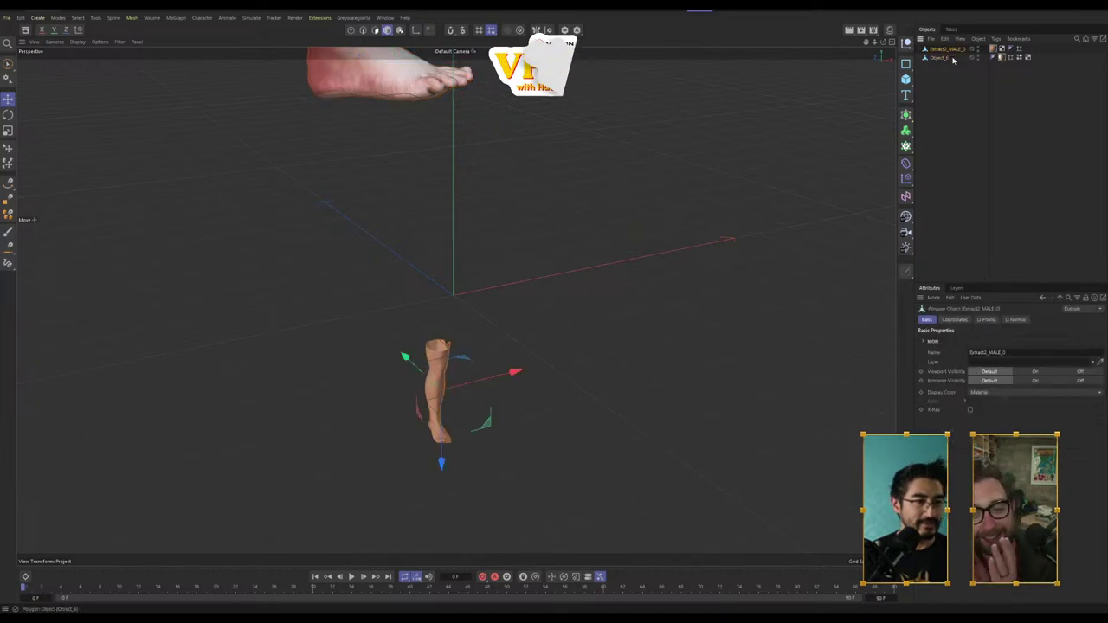
pyautogui.click(942, 57)
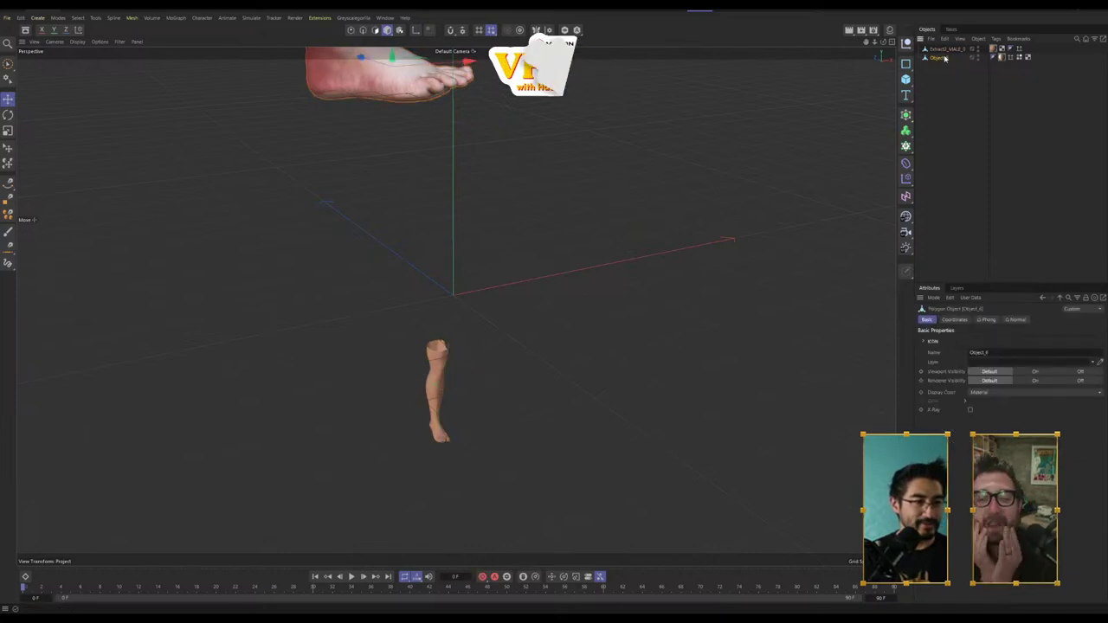
pyautogui.click(956, 321)
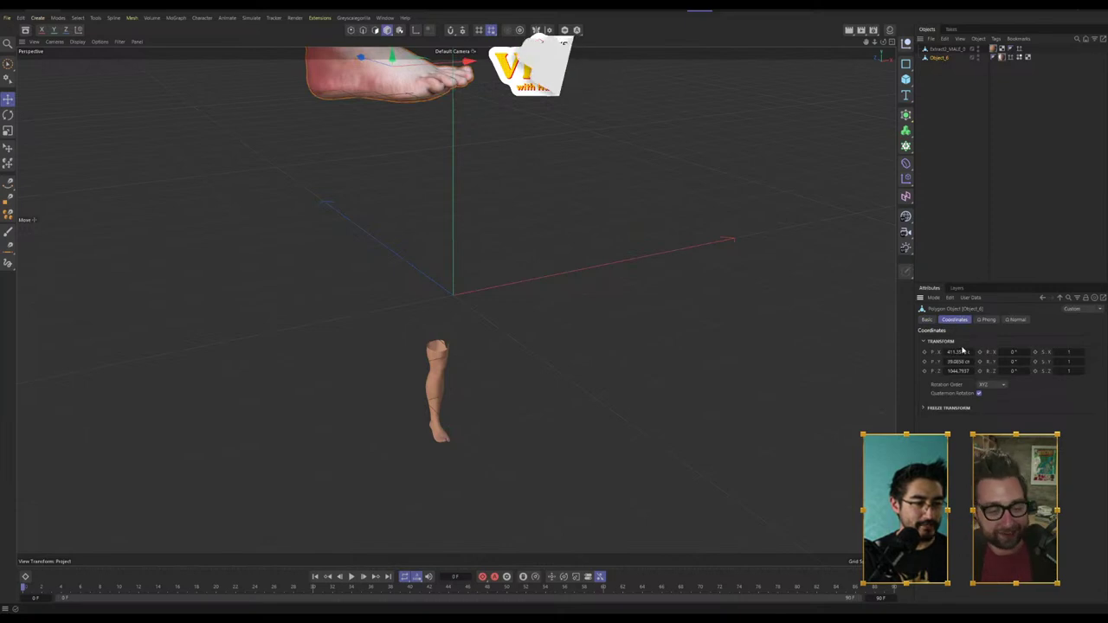
pyautogui.click(961, 353)
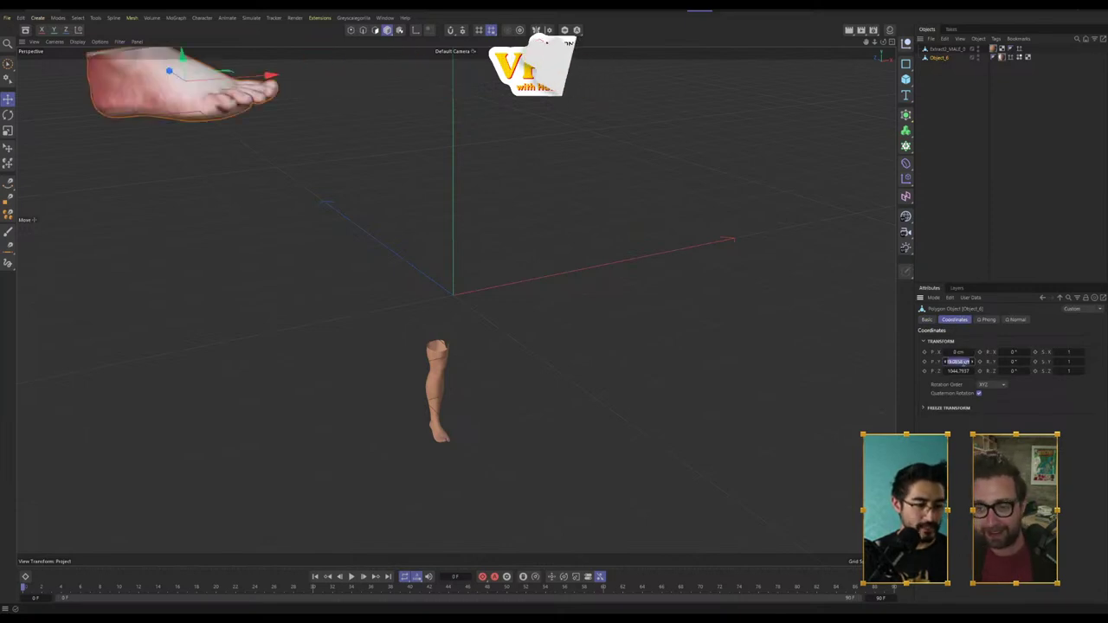
pyautogui.write('0')
pyautogui.press('Tab')
pyautogui.write('0')
pyautogui.press('Return')
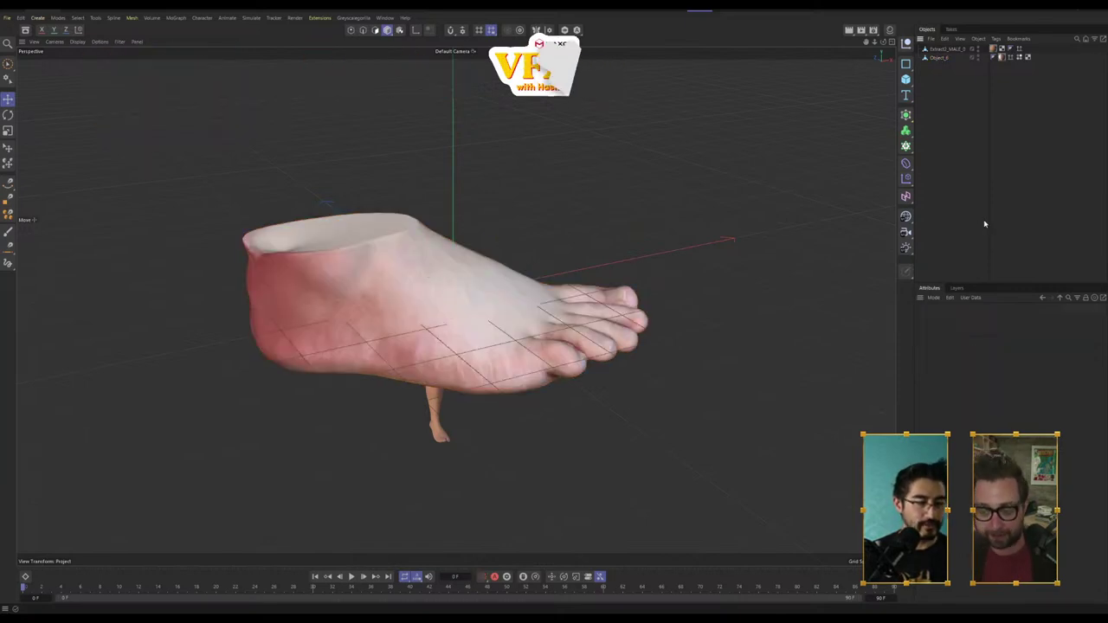
pyautogui.click(947, 50)
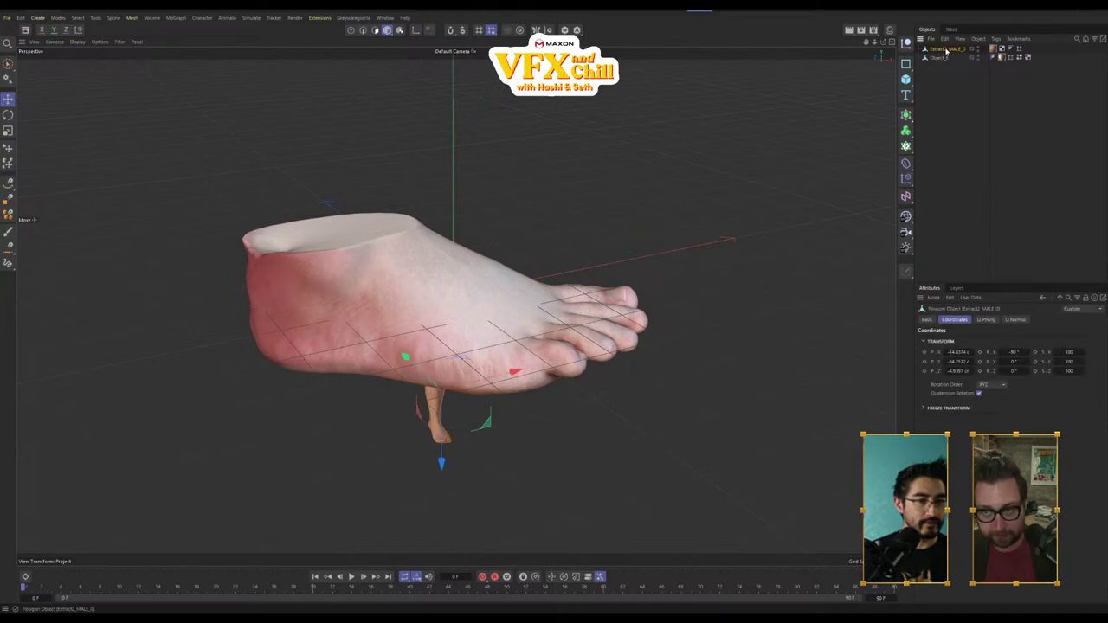
pyautogui.click(905, 79)
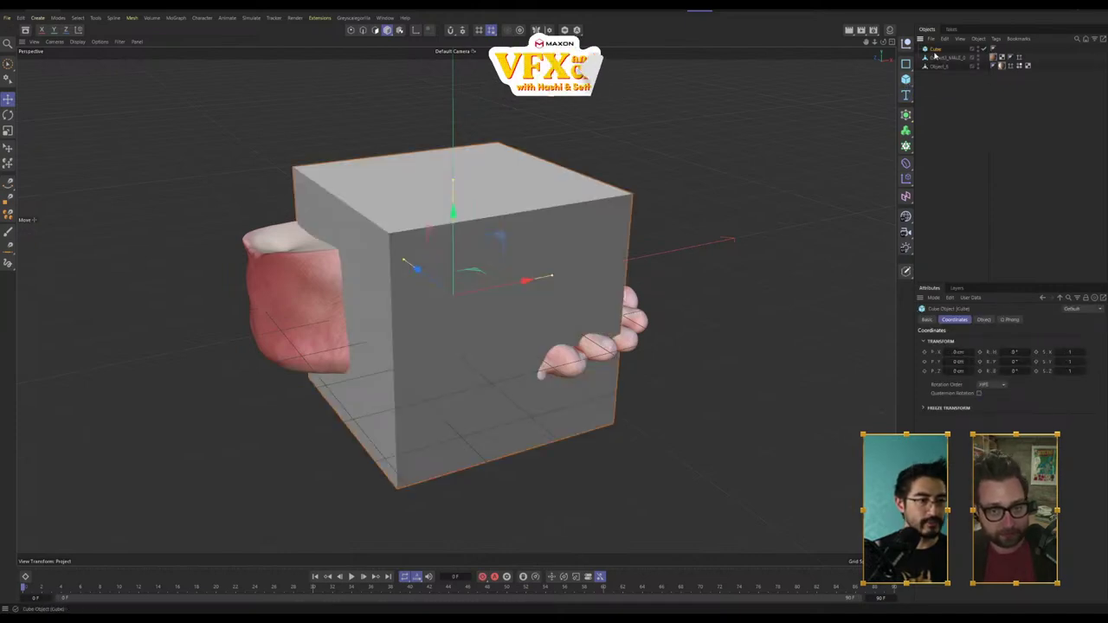
pyautogui.press('Delete')
# Step: Scale the foot model down to less than half its size and rotate it around its vertical axis to point like the leg's foot
pyautogui.click(940, 57)
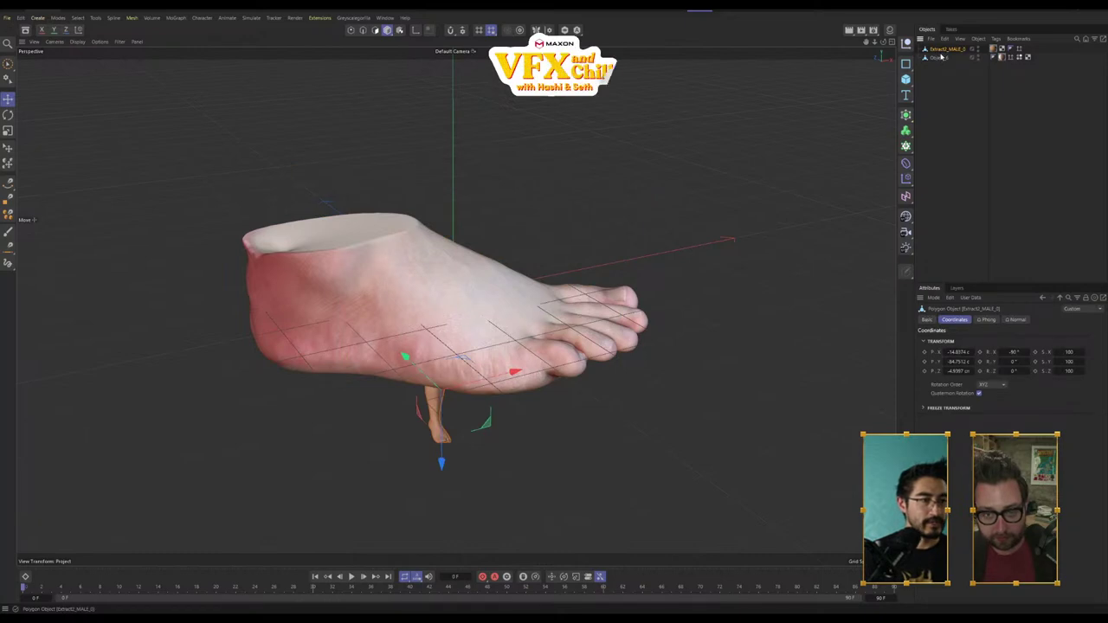
pyautogui.press('t')
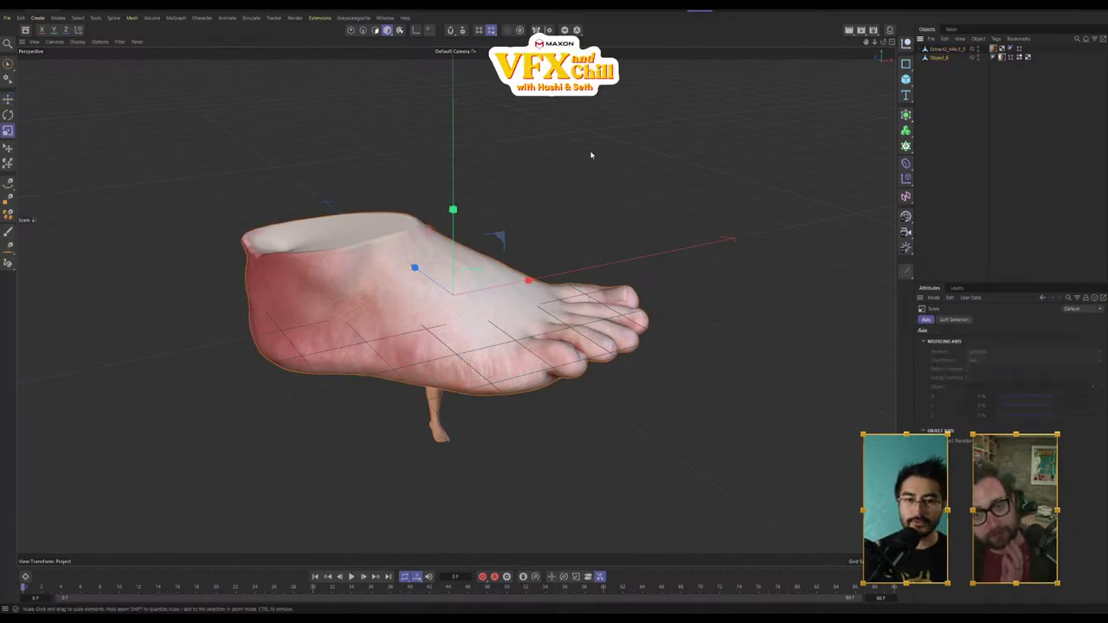
pyautogui.moveTo(591, 153); pyautogui.dragTo(415, 239)
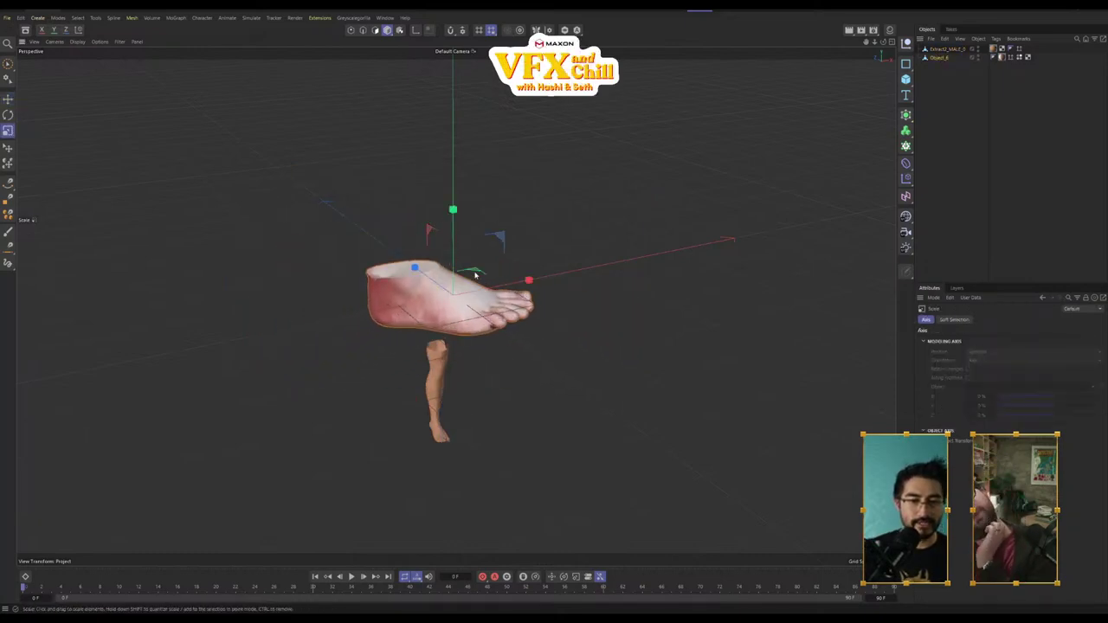
pyautogui.click(9, 100)
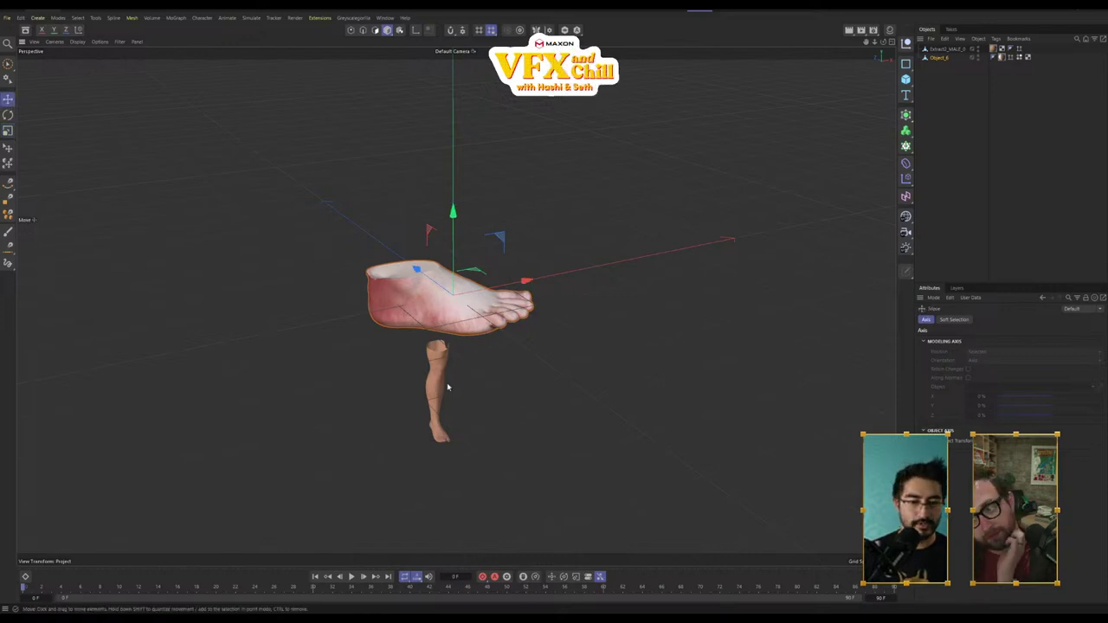
pyautogui.click(7, 114)
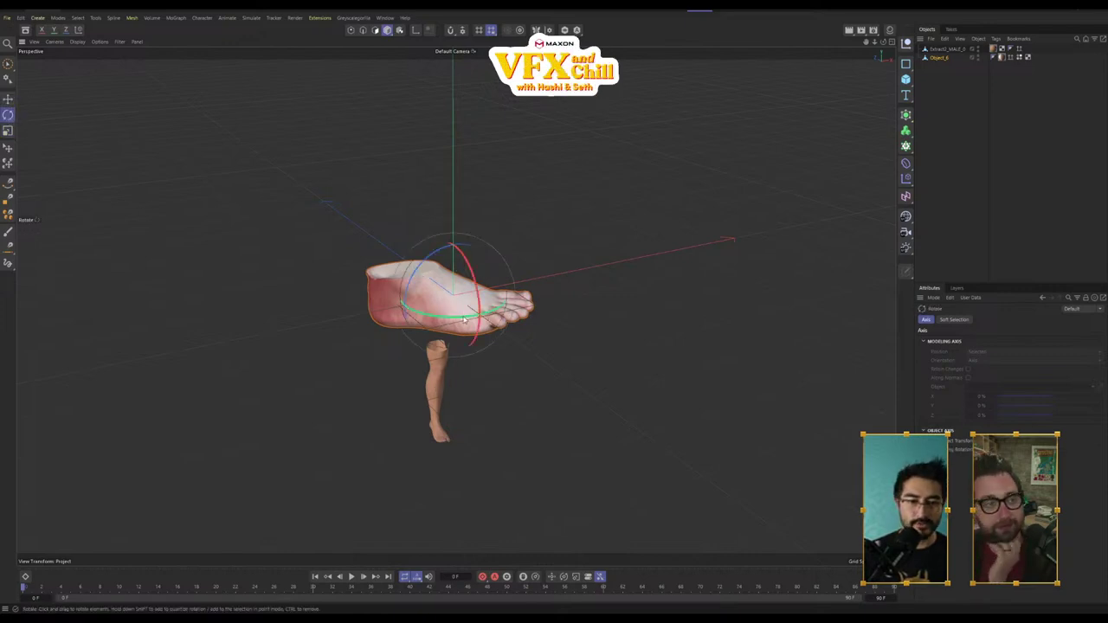
pyautogui.moveTo(464, 321); pyautogui.dragTo(407, 323)
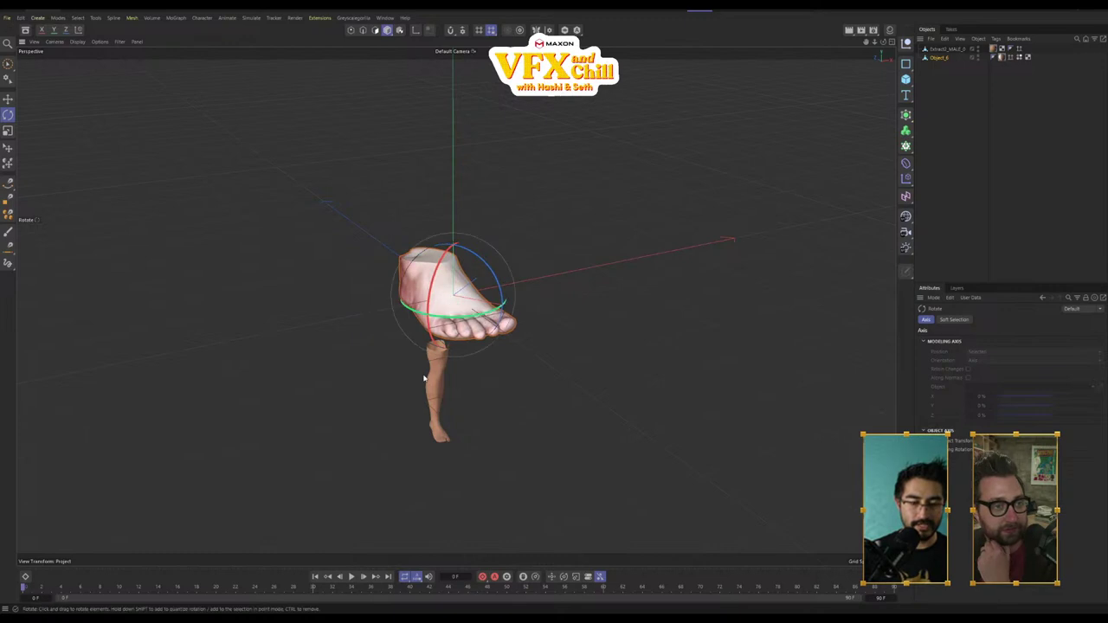
# Step: Raise the leg model along its vertical axis above the foot model and scale it up uniformly
pyautogui.click(436, 385)
pyautogui.press('e')
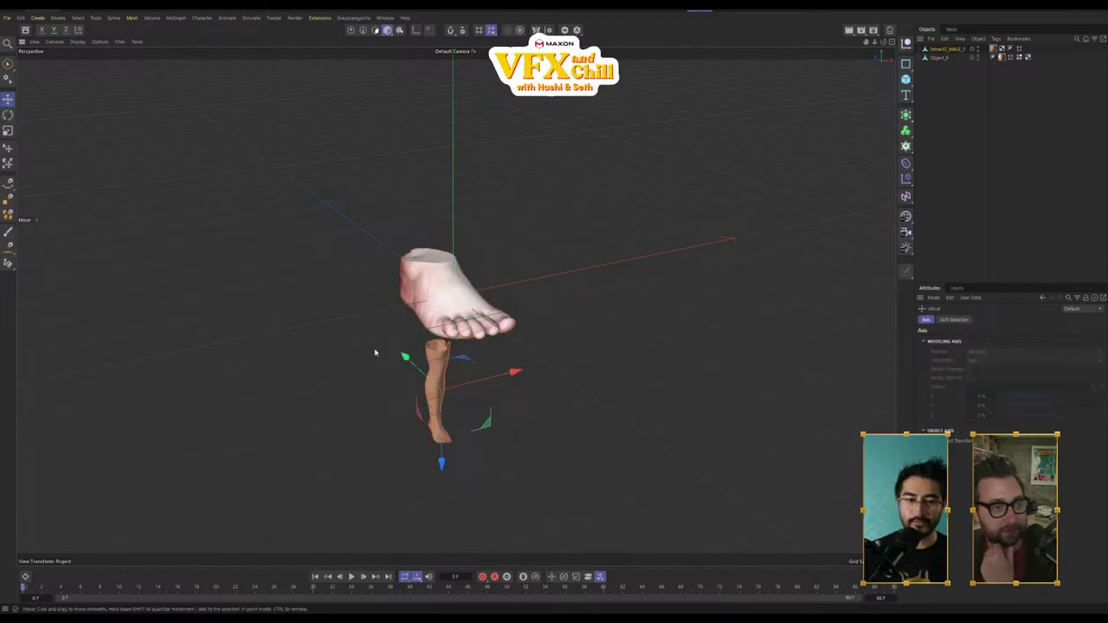
pyautogui.moveTo(441, 464); pyautogui.dragTo(440, 163)
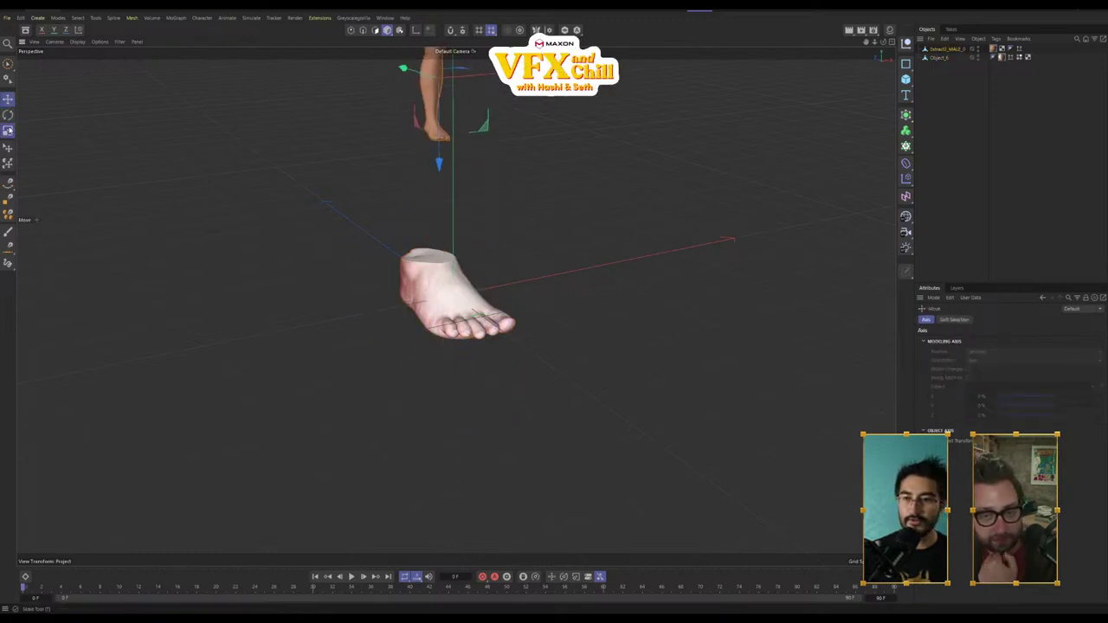
pyautogui.moveTo(513, 147); pyautogui.dragTo(651, 203)
pyautogui.keyDown('alt'); pyautogui.moveTo(418, 299); pyautogui.dragTo(487, 207); pyautogui.keyUp('alt')
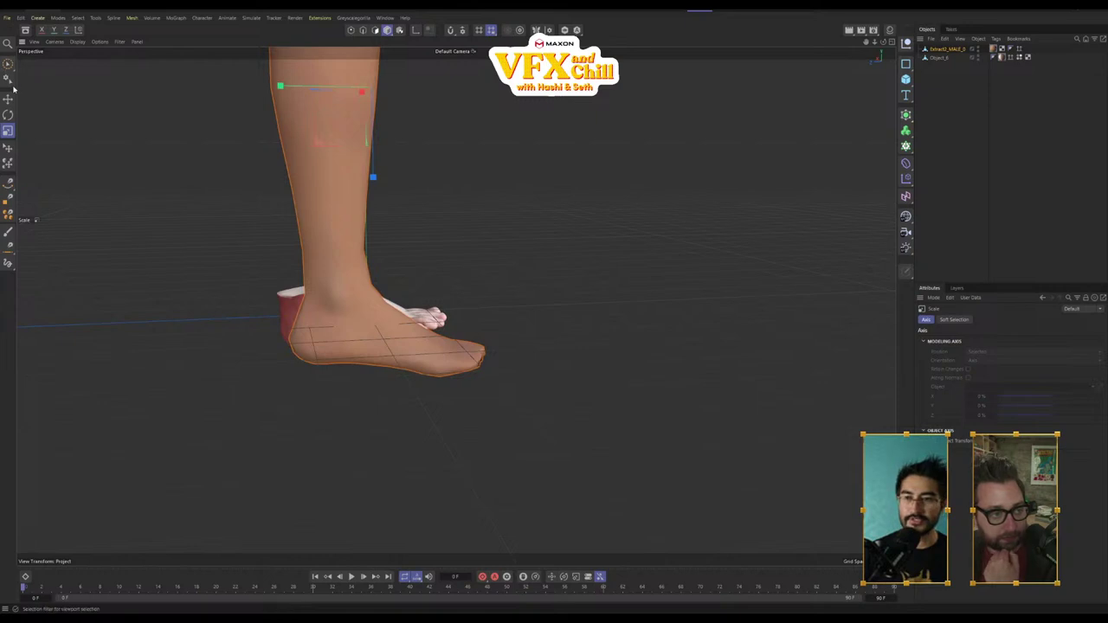
# Step: Scale the leg down slightly and move it back so its ankle lines up with the foot model
pyautogui.moveTo(364, 248); pyautogui.dragTo(349, 247)
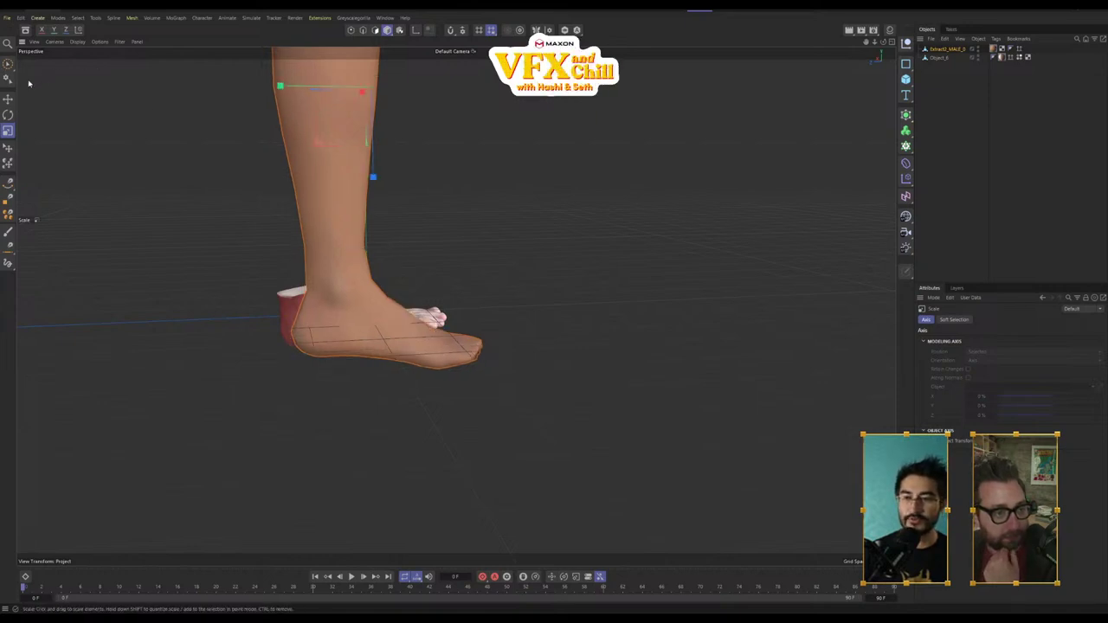
pyautogui.click(7, 100)
pyautogui.moveTo(334, 106); pyautogui.dragTo(309, 109)
pyautogui.keyDown('alt'); pyautogui.moveTo(452, 199); pyautogui.dragTo(712, 317); pyautogui.keyUp('alt')
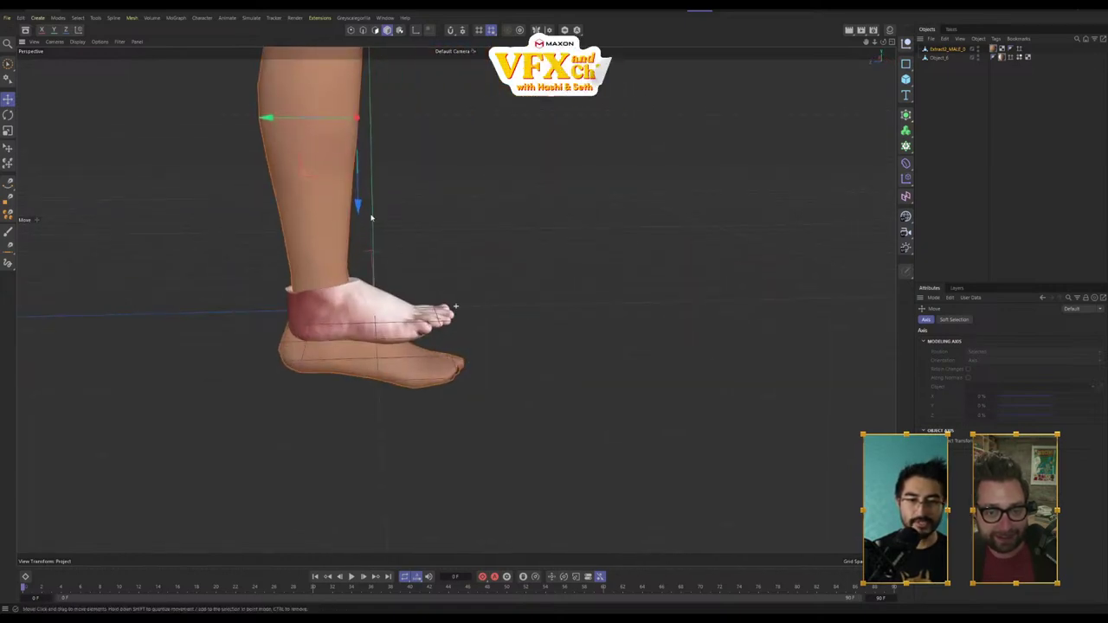
pyautogui.keyDown('alt'); pyautogui.moveTo(372, 217); pyautogui.dragTo(358, 178); pyautogui.keyUp('alt')
pyautogui.keyDown('alt'); pyautogui.moveTo(204, 132); pyautogui.dragTo(198, 152); pyautogui.keyUp('alt')
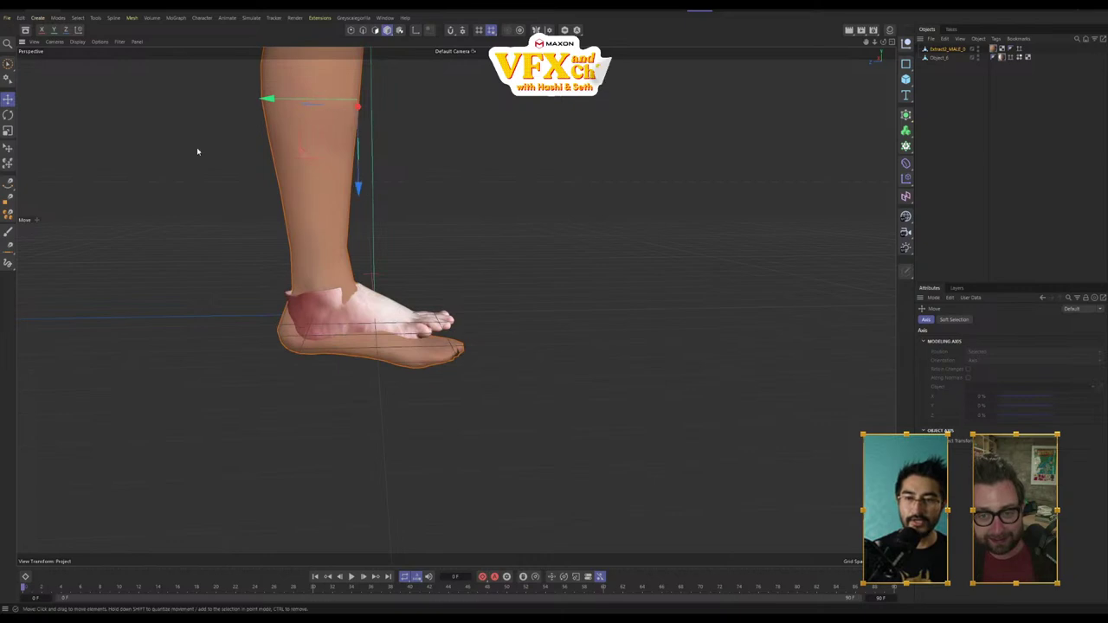
# Step: Enlarge the leg uniformly and adjust its position around the foot model's ankle
pyautogui.click(8, 131)
pyautogui.moveTo(330, 230); pyautogui.dragTo(441, 230)
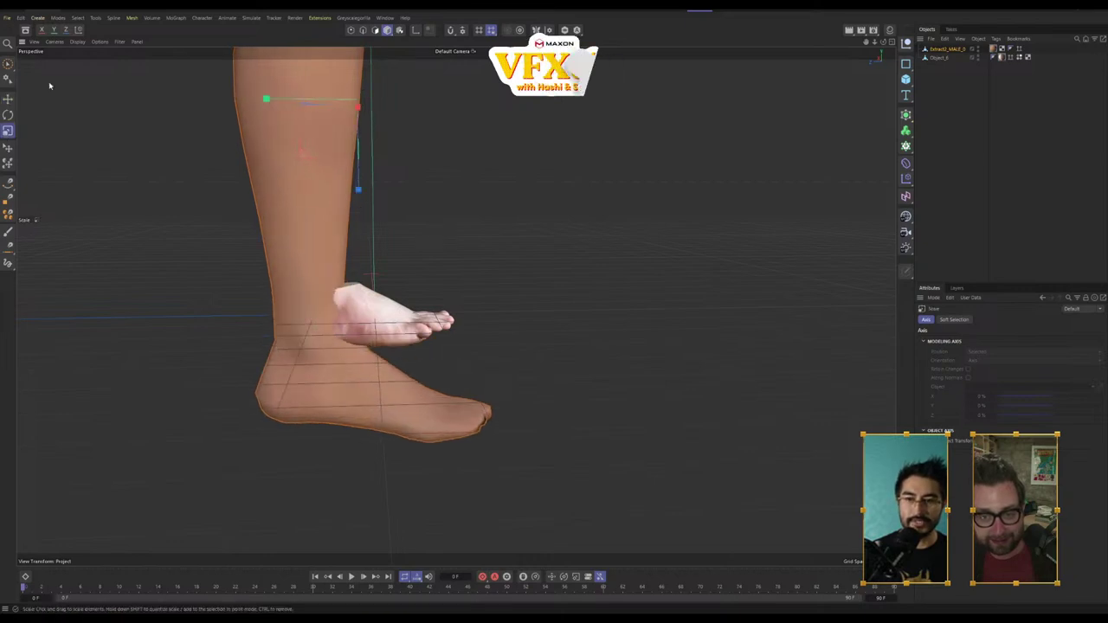
pyautogui.press('e')
pyautogui.moveTo(312, 265); pyautogui.dragTo(420, 267)
pyautogui.moveTo(523, 153); pyautogui.dragTo(525, 164)
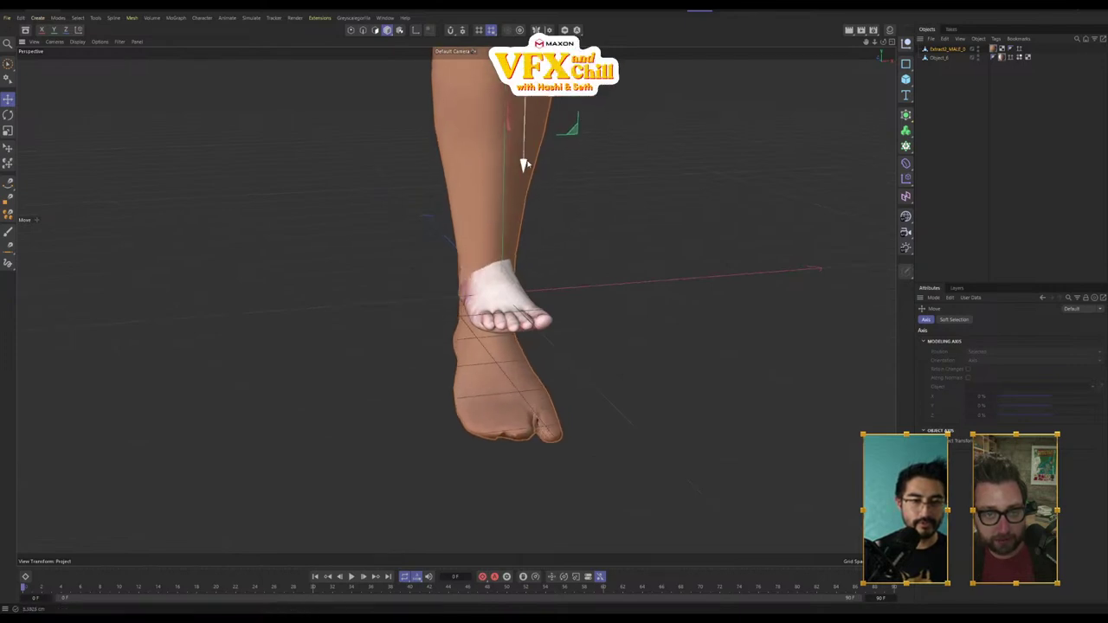
# Step: Reduce the leg's scale so its foot nears the foot model's size, and shift it backward over the heel
pyautogui.click(8, 131)
pyautogui.moveTo(599, 161); pyautogui.dragTo(542, 181)
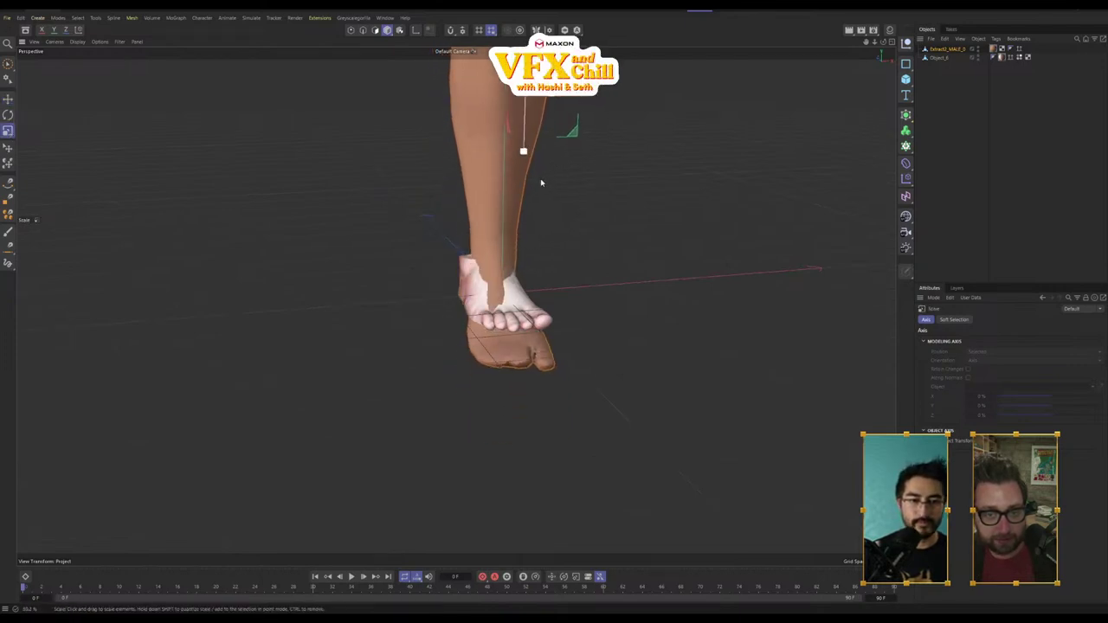
pyautogui.click(8, 101)
pyautogui.keyDown('alt'); pyautogui.moveTo(368, 213); pyautogui.dragTo(435, 212); pyautogui.keyUp('alt')
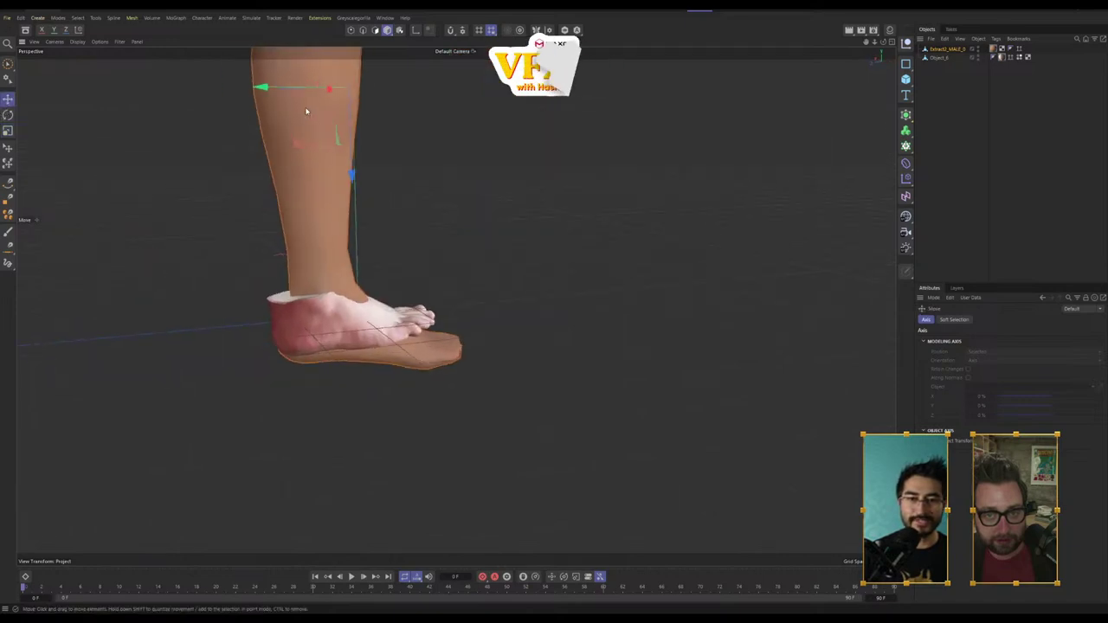
pyautogui.moveTo(299, 90); pyautogui.dragTo(281, 92)
# Step: Rotate the leg slightly around its vertical axis to match the foot model's direction
pyautogui.keyDown('alt'); pyautogui.moveTo(342, 220); pyautogui.dragTo(450, 245); pyautogui.keyUp('alt')
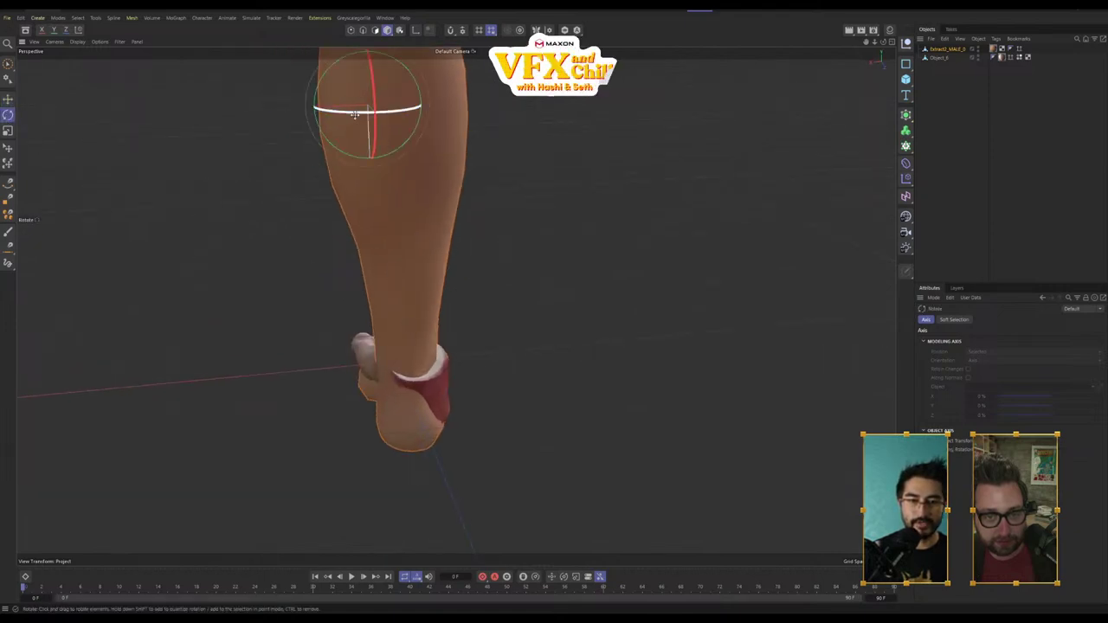
pyautogui.moveTo(355, 114); pyautogui.dragTo(366, 113)
pyautogui.keyDown('alt'); pyautogui.moveTo(407, 233); pyautogui.dragTo(543, 230); pyautogui.keyUp('alt')
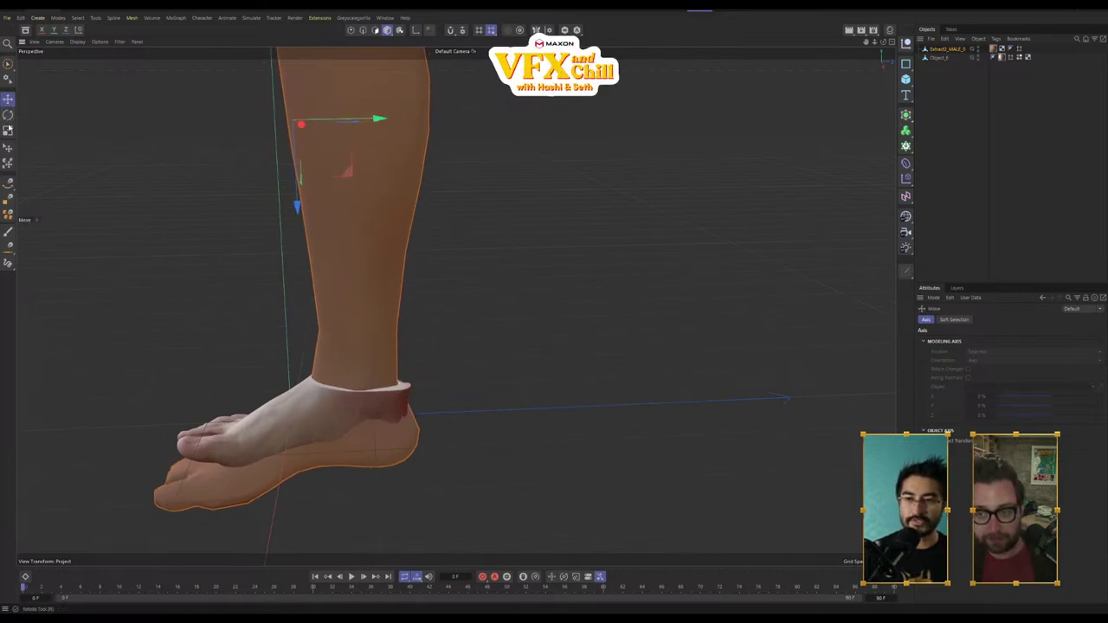
# Step: Scale the leg up until its ankle fills the foot model's opening, and shift it front to back to center it
pyautogui.moveTo(300, 285); pyautogui.dragTo(367, 277)
pyautogui.press('e')
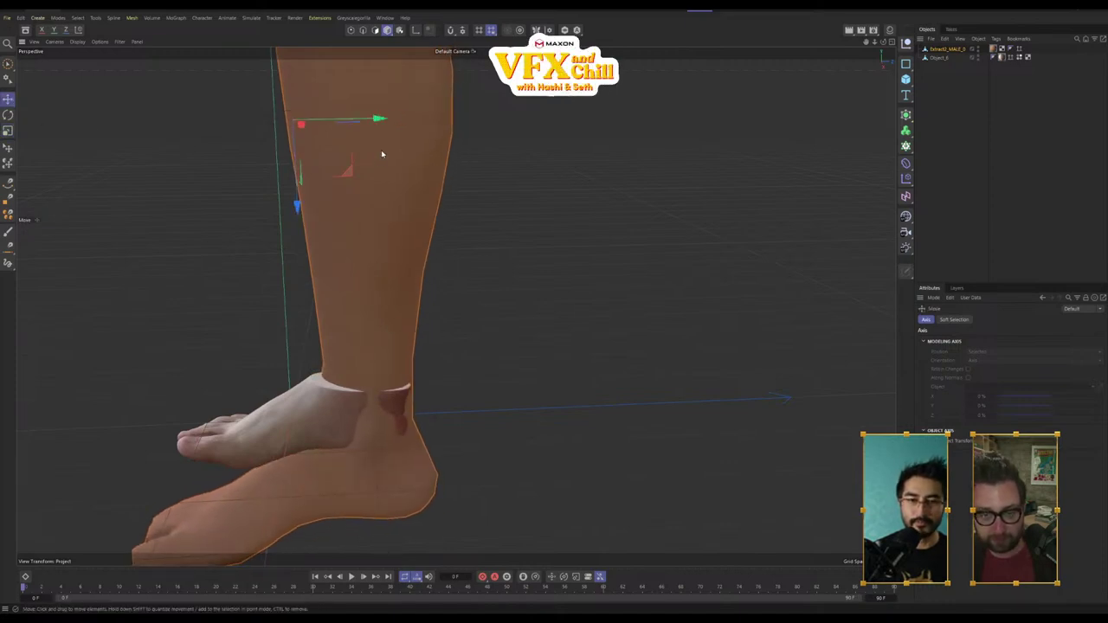
pyautogui.moveTo(378, 126); pyautogui.dragTo(370, 124)
pyautogui.keyDown('alt'); pyautogui.moveTo(393, 302); pyautogui.dragTo(529, 305); pyautogui.keyUp('alt')
pyautogui.moveTo(378, 215); pyautogui.dragTo(561, 277)
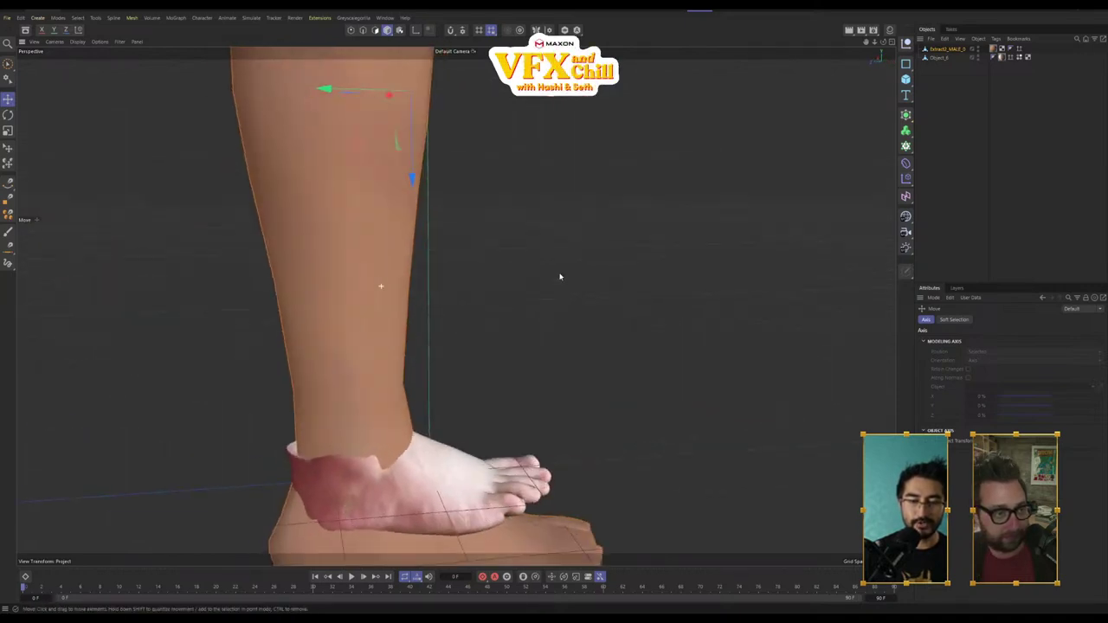
pyautogui.moveTo(334, 92); pyautogui.dragTo(326, 90)
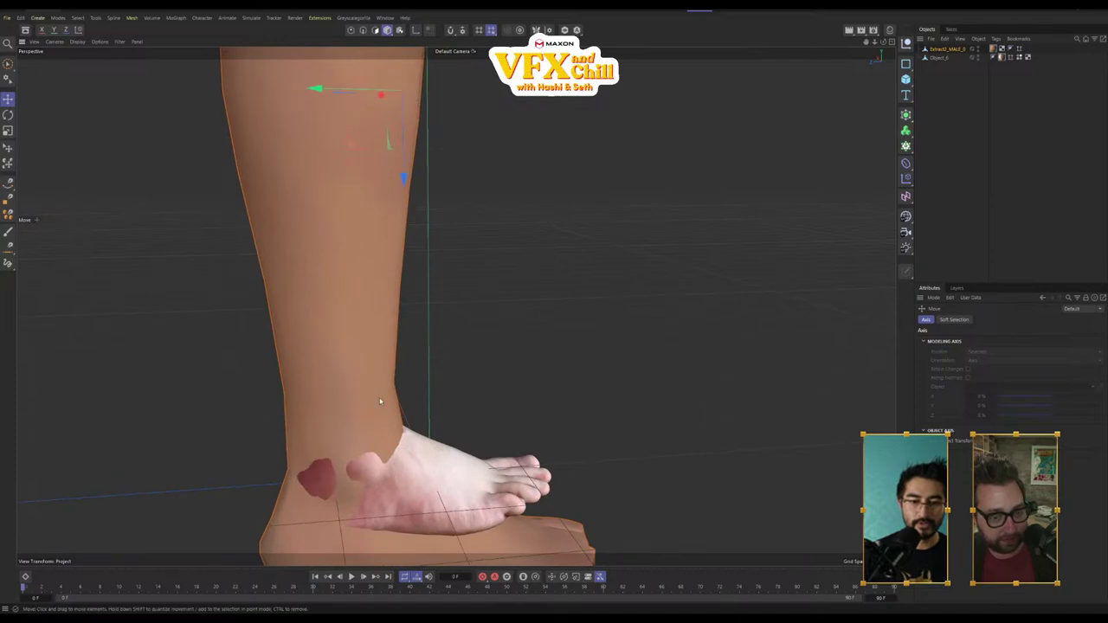
pyautogui.keyDown('alt'); pyautogui.moveTo(380, 401); pyautogui.dragTo(560, 256); pyautogui.keyUp('alt')
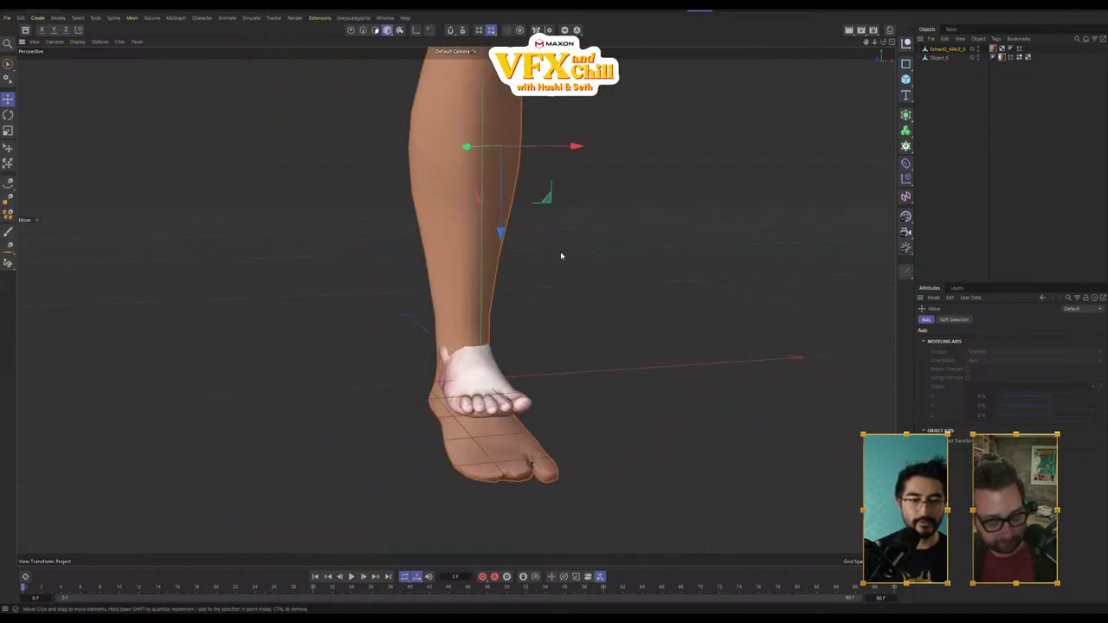
# Step: Scale the whole leg down so its foot is close to the size of the foot model
pyautogui.scroll(-6, 558, 257)
pyautogui.keyDown('alt'); pyautogui.moveTo(563, 260); pyautogui.dragTo(497, 458, button='middle'); pyautogui.keyUp('alt')
pyautogui.keyDown('alt'); pyautogui.moveTo(497, 458); pyautogui.dragTo(520, 264); pyautogui.keyUp('alt')
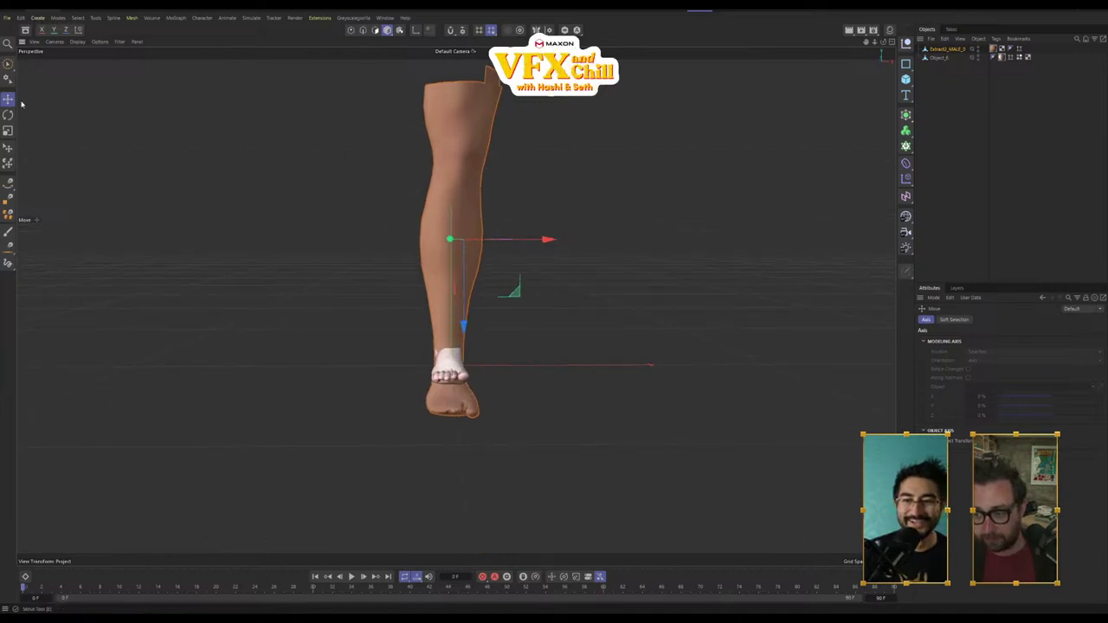
pyautogui.click(8, 130)
pyautogui.moveTo(599, 148); pyautogui.dragTo(579, 170)
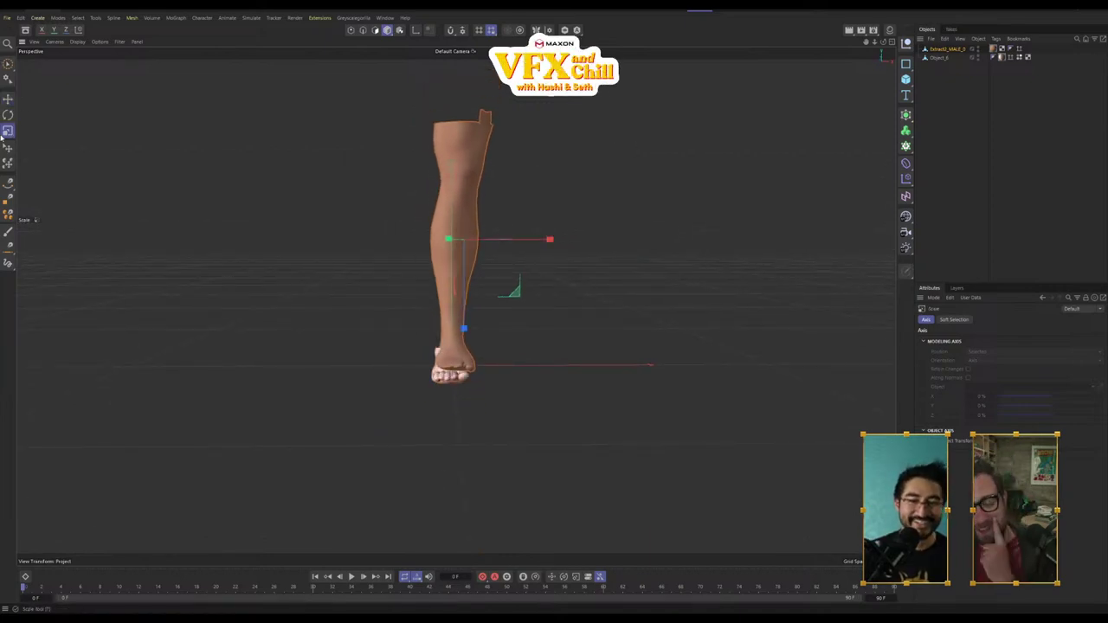
# Step: Move the leg down, sideways and backward so its foot overlaps the foot model
pyautogui.click(8, 100)
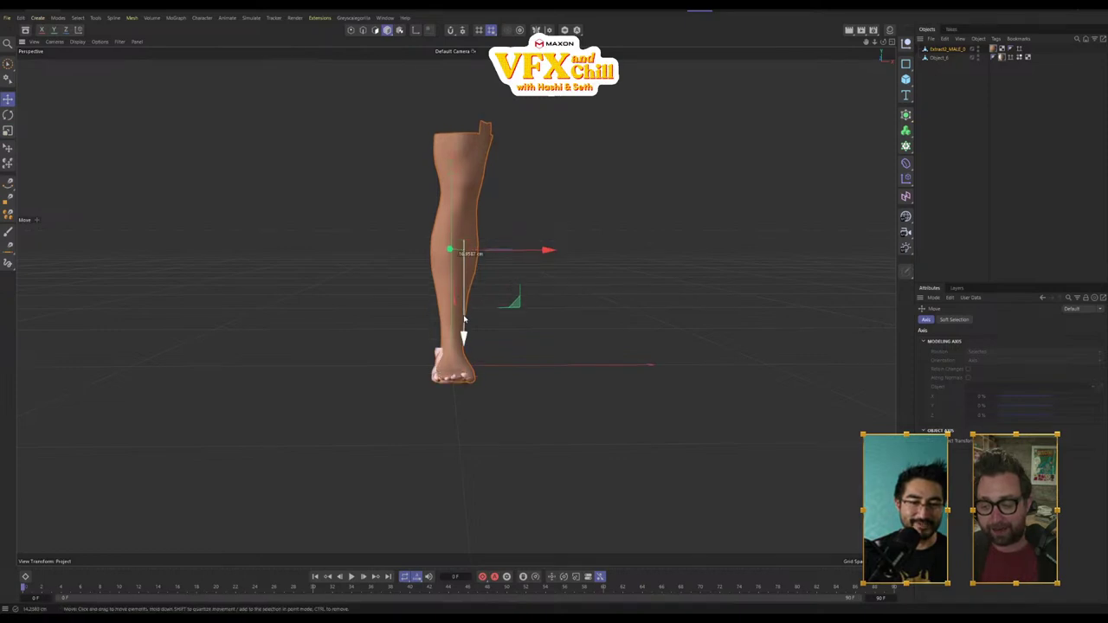
pyautogui.moveTo(547, 251); pyautogui.dragTo(541, 253)
pyautogui.keyDown('alt'); pyautogui.moveTo(485, 390); pyautogui.dragTo(564, 408); pyautogui.keyUp('alt')
pyautogui.moveTo(398, 258); pyautogui.dragTo(390, 258)
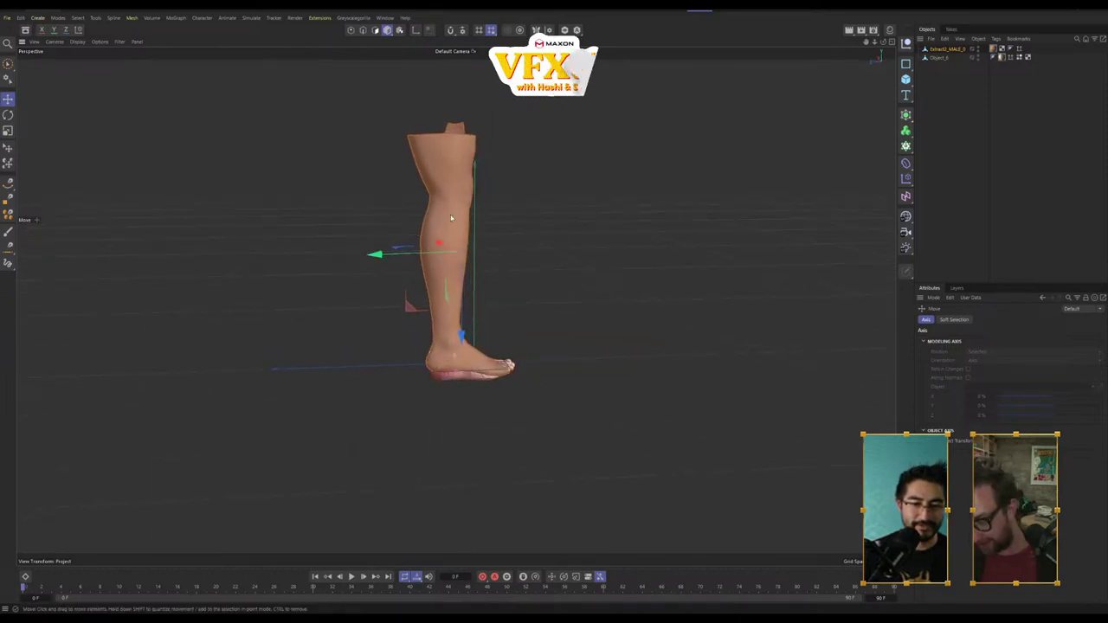
pyautogui.moveTo(466, 311); pyautogui.dragTo(467, 319)
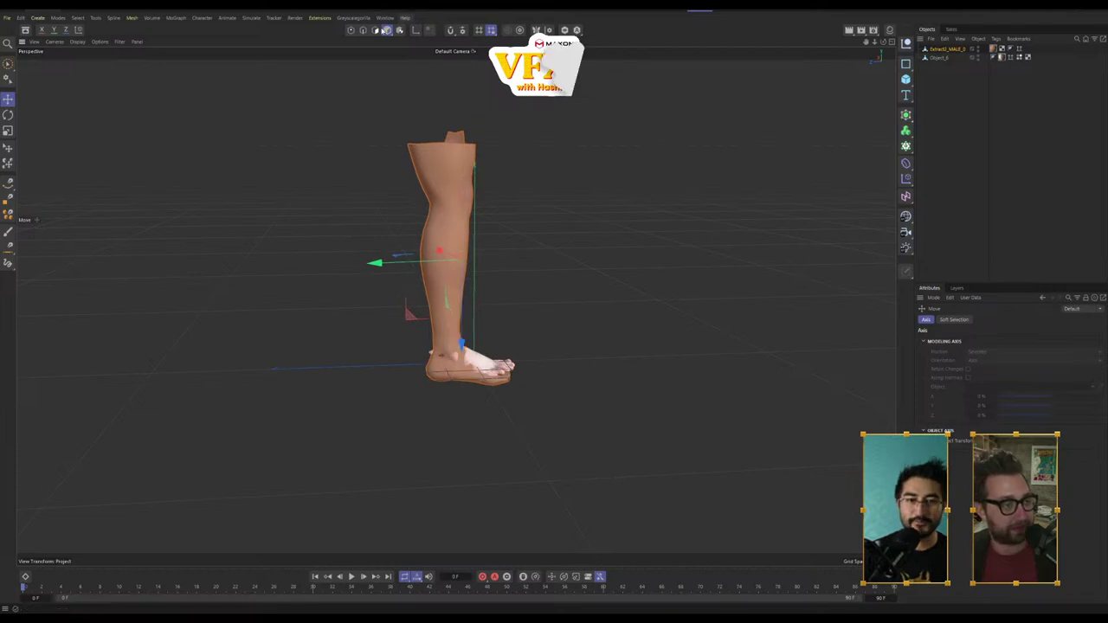
# Step: Switch to point editing and select the leg object, with its ankle and foot points in close view
pyautogui.click(351, 31)
pyautogui.click(947, 49)
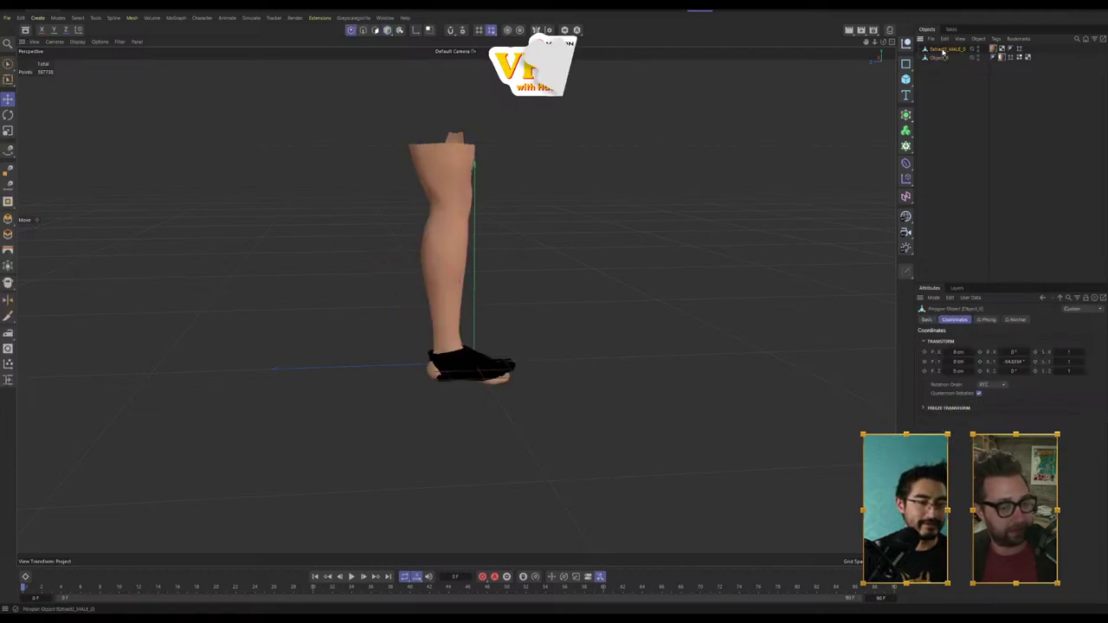
pyautogui.scroll(8, 459, 362)
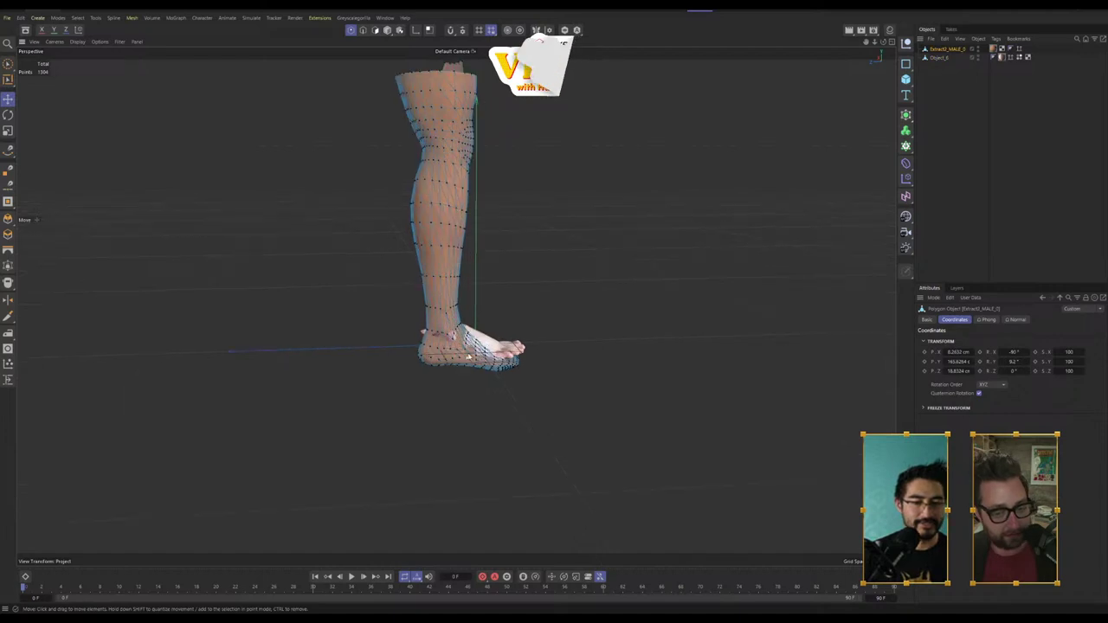
pyautogui.keyDown('alt'); pyautogui.moveTo(473, 348); pyautogui.dragTo(475, 296); pyautogui.keyUp('alt')
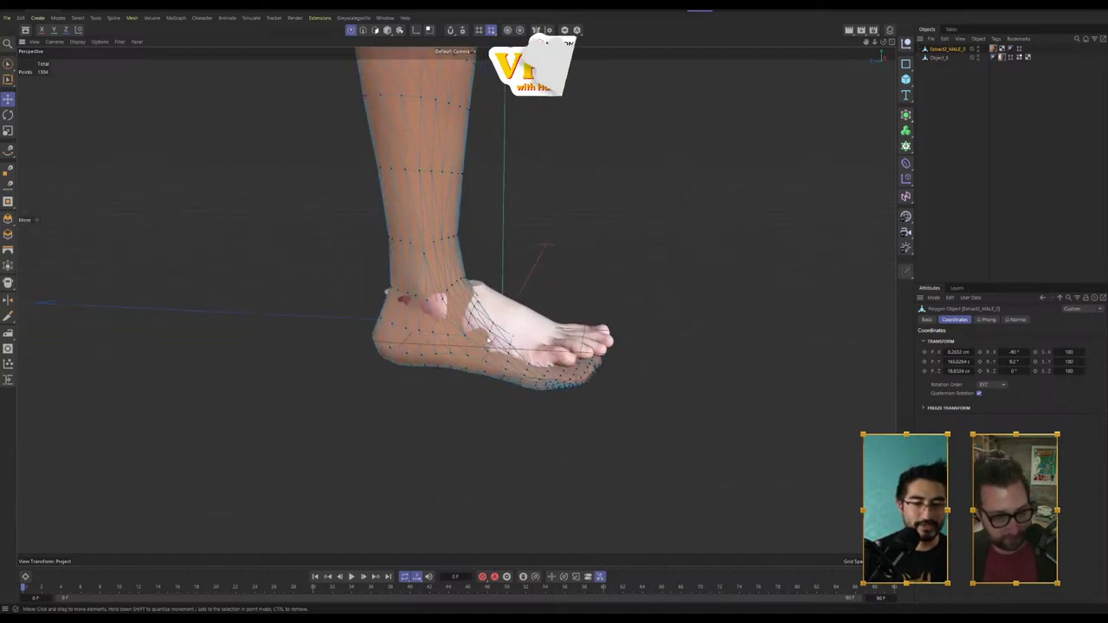
# Step: Activate Brush Selection and solo the leg mesh so the foot model is hidden
pyautogui.click(8, 64)
pyautogui.click(952, 74)
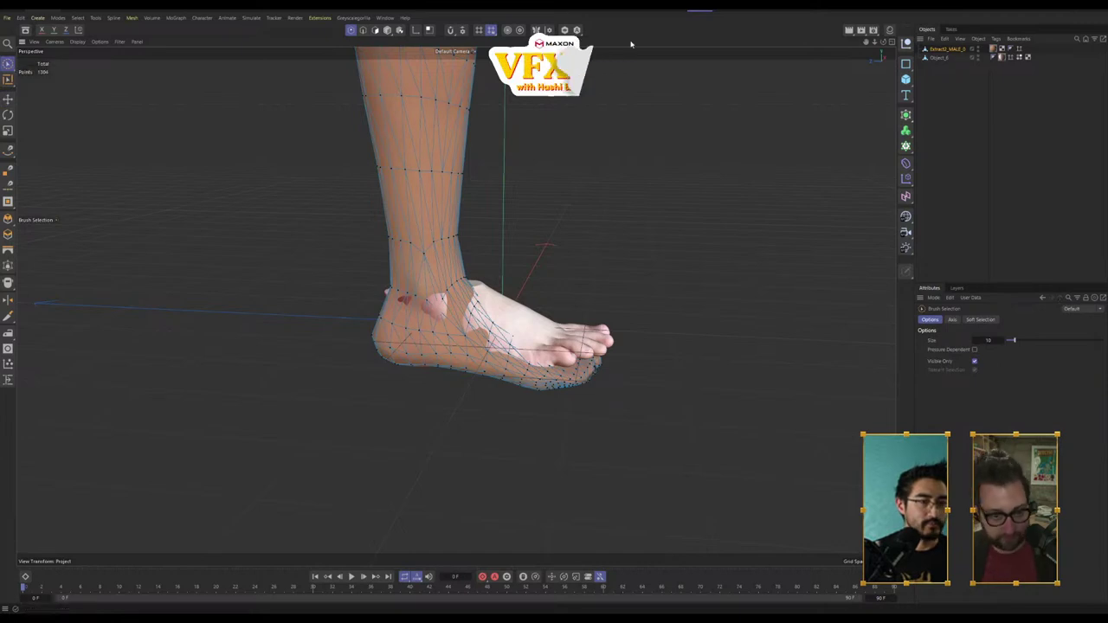
pyautogui.click(565, 31)
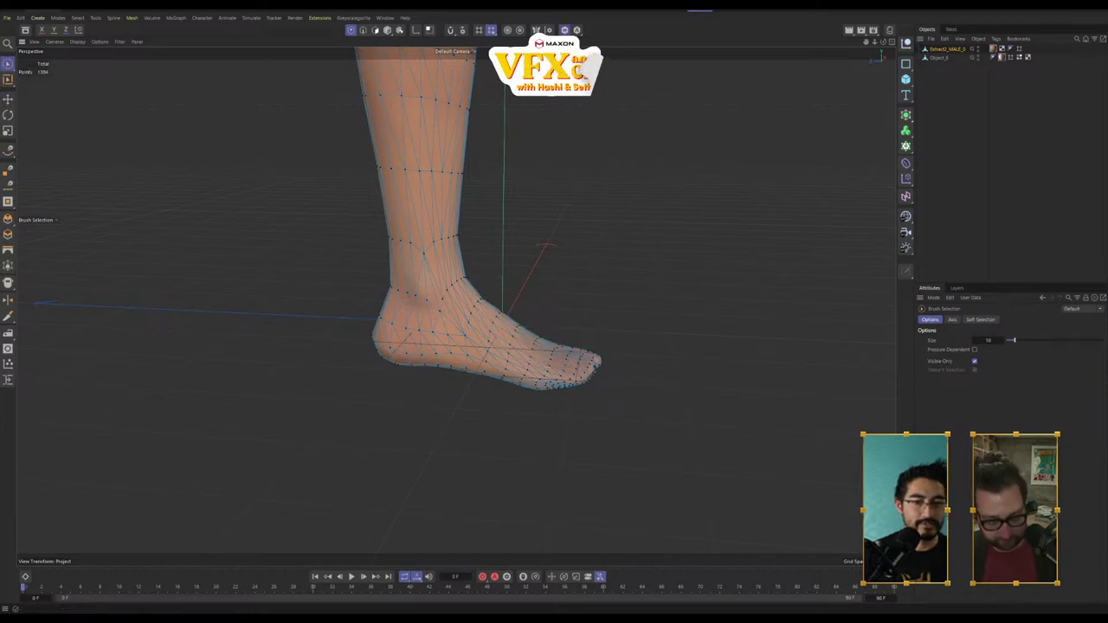
pyautogui.keyDown('alt'); pyautogui.moveTo(555, 300); pyautogui.dragTo(243, 303); pyautogui.keyUp('alt')
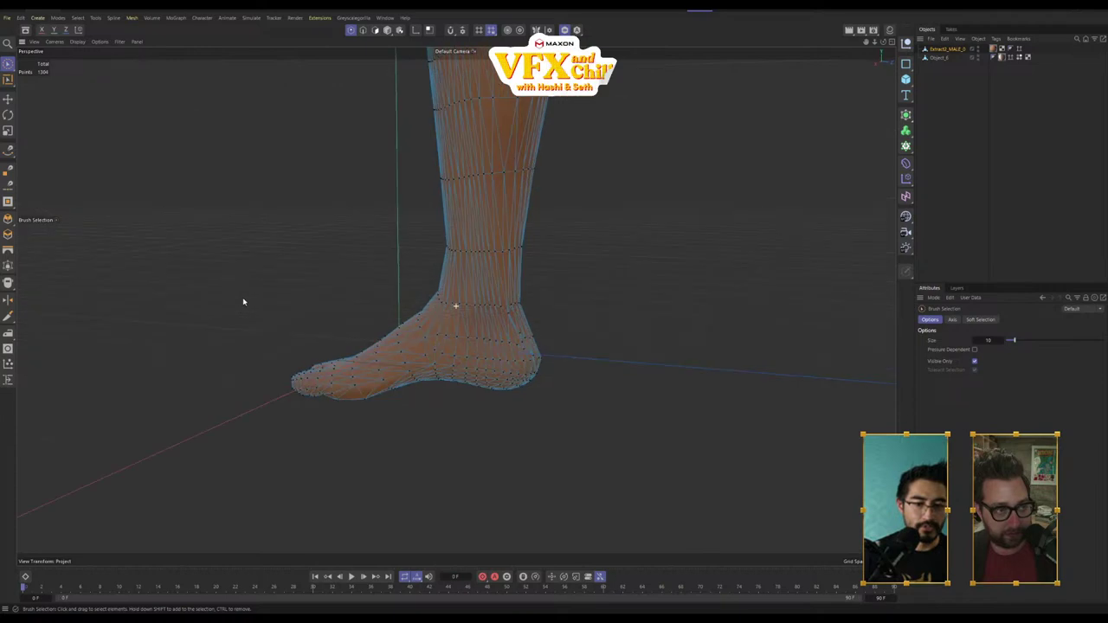
# Step: Try Loop Selection and Ring Selection on the leg's ankle polygons in polygon mode
pyautogui.click(10, 81)
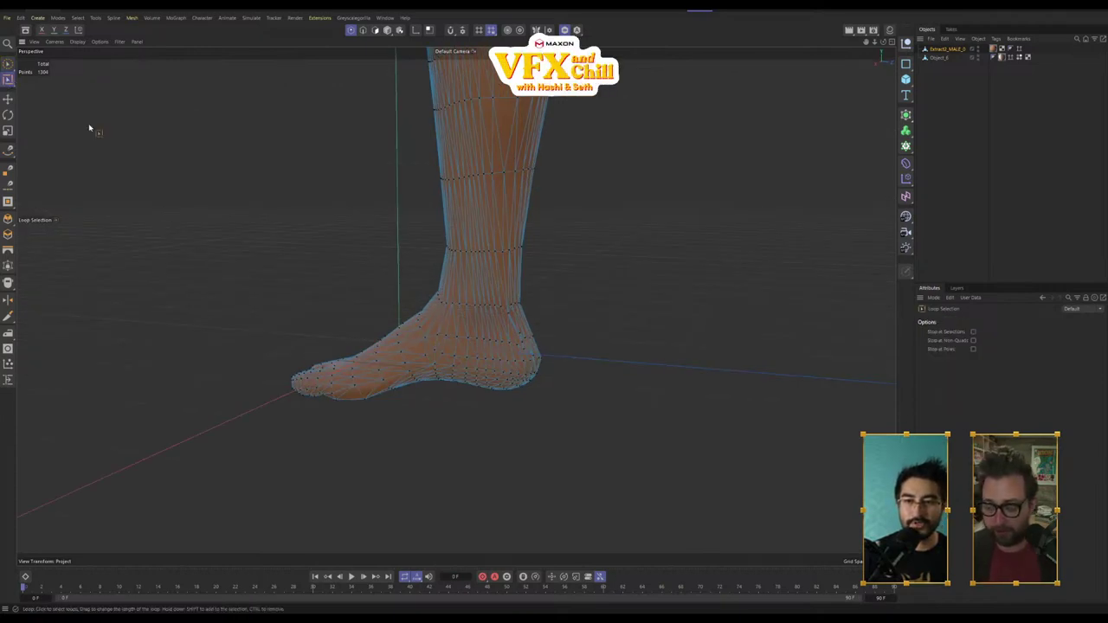
pyautogui.click(375, 31)
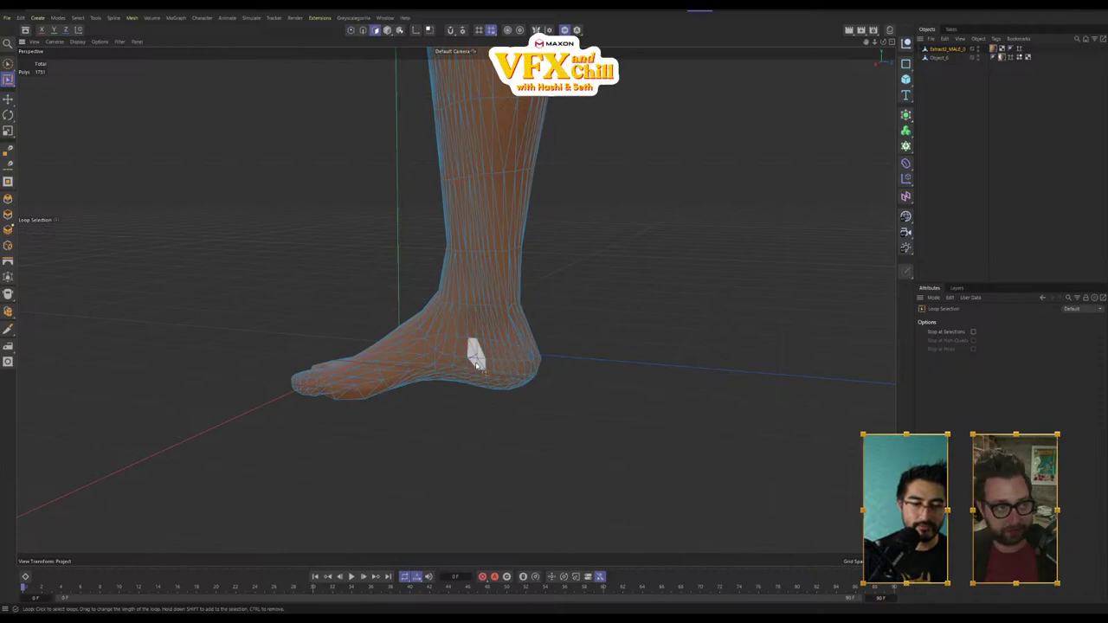
pyautogui.moveTo(471, 351)
pyautogui.keyDown('alt'); pyautogui.mouseDown()
pyautogui.moveTo(505, 352)
pyautogui.moveTo(429, 347)
pyautogui.moveTo(440, 348)
pyautogui.mouseUp(); pyautogui.keyUp('alt')
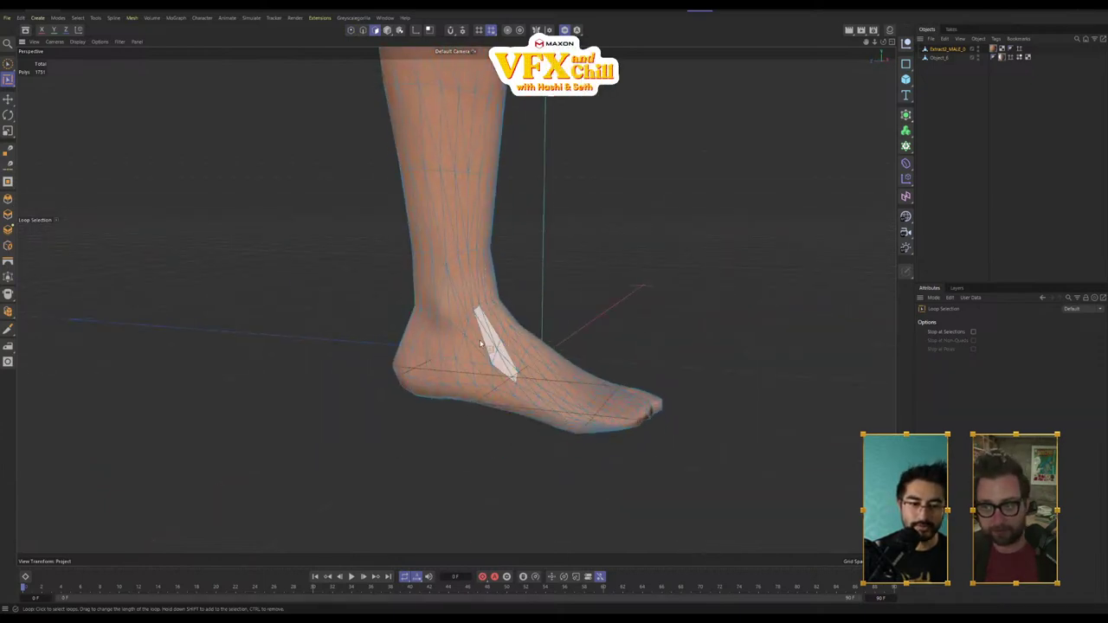
pyautogui.click(8, 80)
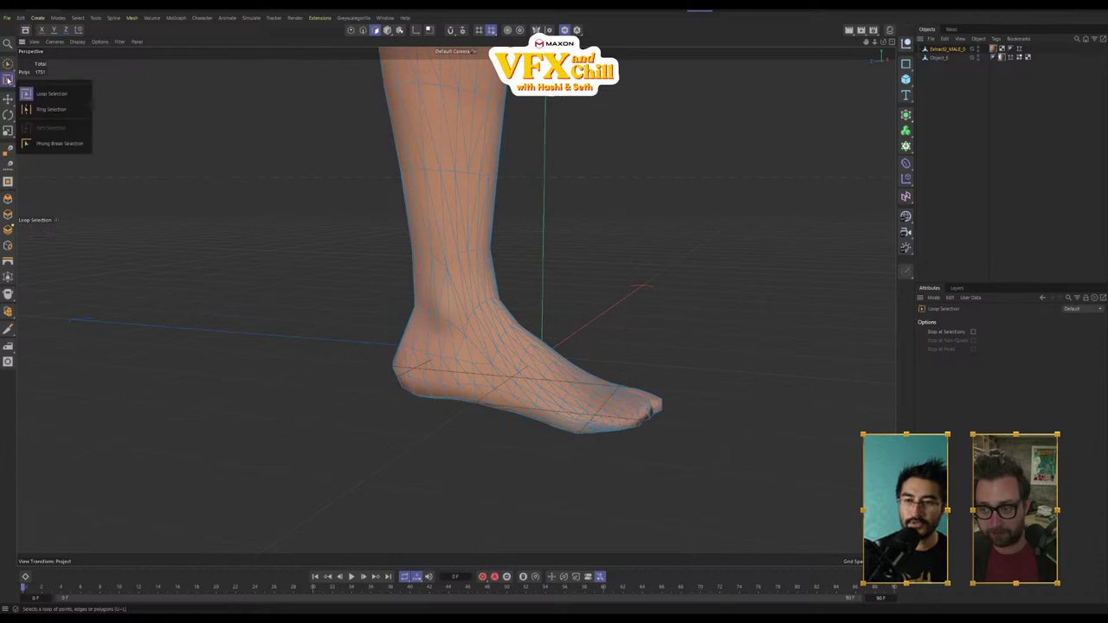
pyautogui.click(52, 110)
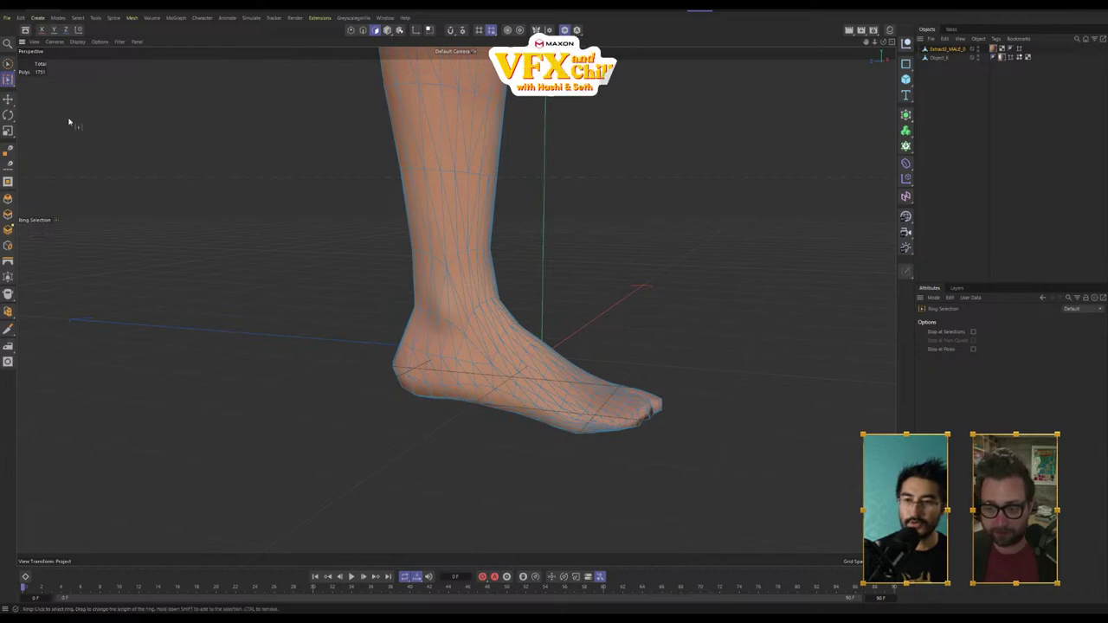
# Step: Lasso-select the ankle and foot points of the leg mesh in point mode and delete them
pyautogui.click(9, 64)
pyautogui.click(50, 109)
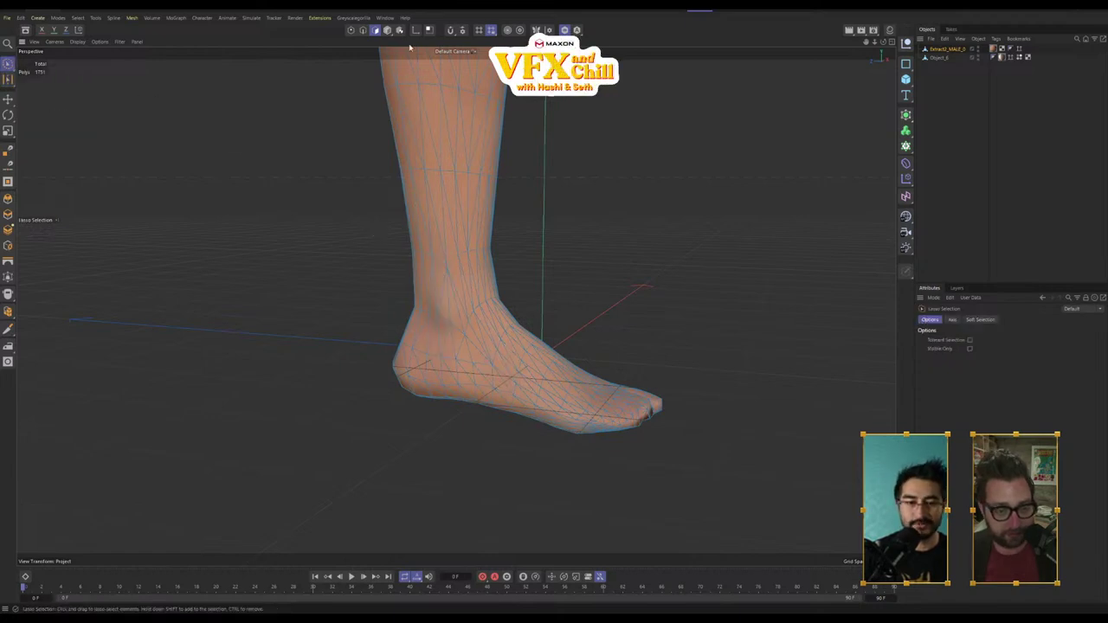
pyautogui.click(351, 32)
pyautogui.keyDown('alt'); pyautogui.moveTo(583, 392); pyautogui.dragTo(600, 372); pyautogui.keyUp('alt')
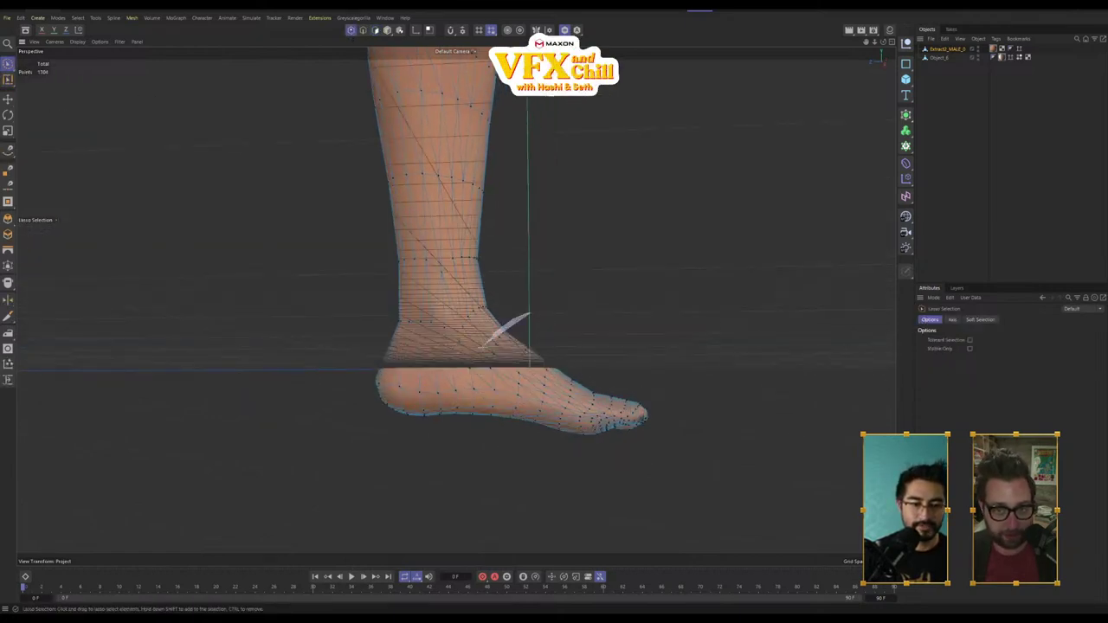
pyautogui.moveTo(441, 359)
pyautogui.mouseDown()
pyautogui.moveTo(421, 524)
pyautogui.moveTo(610, 372)
pyautogui.moveTo(460, 425)
pyautogui.moveTo(251, 421)
pyautogui.moveTo(307, 417)
pyautogui.mouseUp()
pyautogui.press('Delete')
pyautogui.moveTo(564, 358); pyautogui.dragTo(689, 405)
pyautogui.press('Delete')
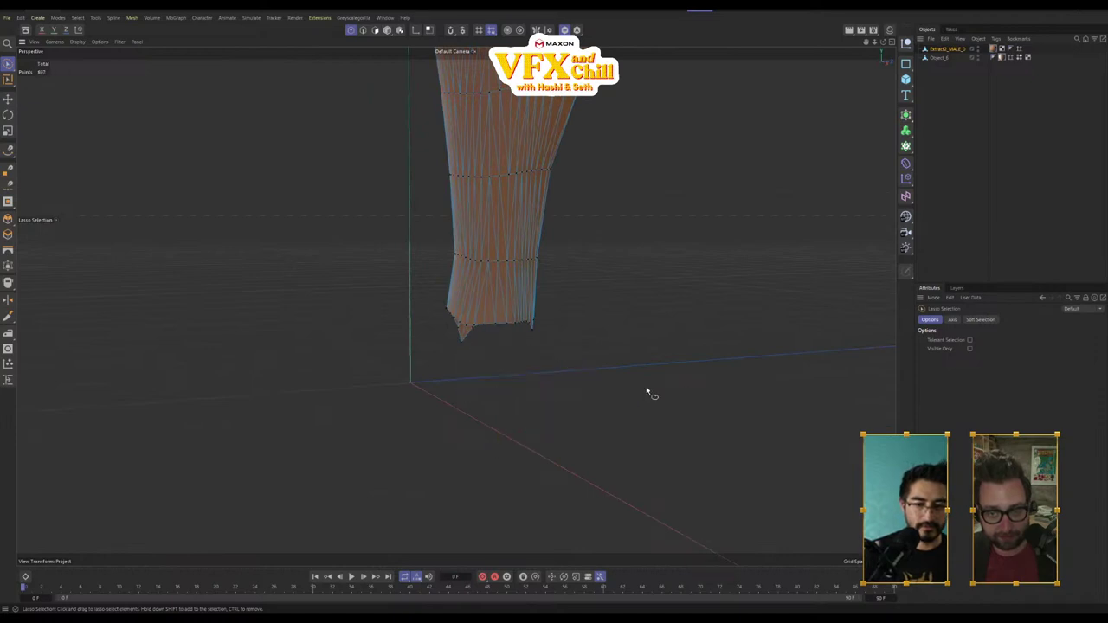
# Step: Turn off viewport solo to show the foot model with the cut leg, and reselect the leg object
pyautogui.keyDown('alt'); pyautogui.moveTo(507, 391); pyautogui.dragTo(633, 403); pyautogui.keyUp('alt')
pyautogui.click(947, 49)
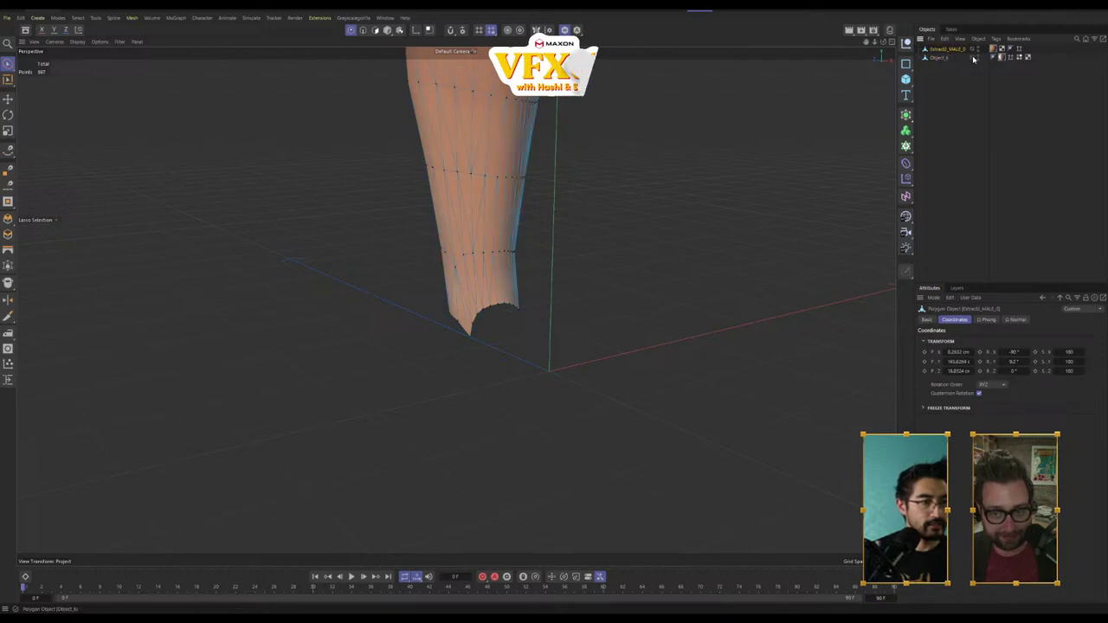
pyautogui.click(568, 32)
pyautogui.keyDown('alt'); pyautogui.moveTo(640, 243); pyautogui.dragTo(779, 247); pyautogui.keyUp('alt')
pyautogui.keyDown('alt'); pyautogui.moveTo(487, 373); pyautogui.dragTo(475, 537); pyautogui.keyUp('alt')
pyautogui.click(994, 160)
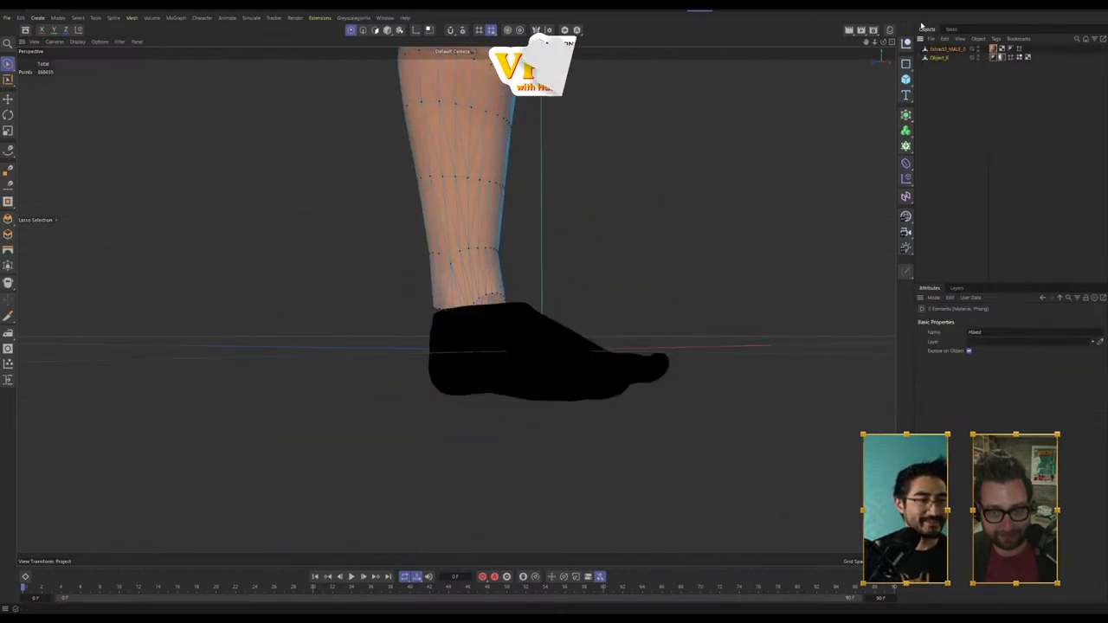
pyautogui.moveTo(931, 48); pyautogui.dragTo(929, 45)
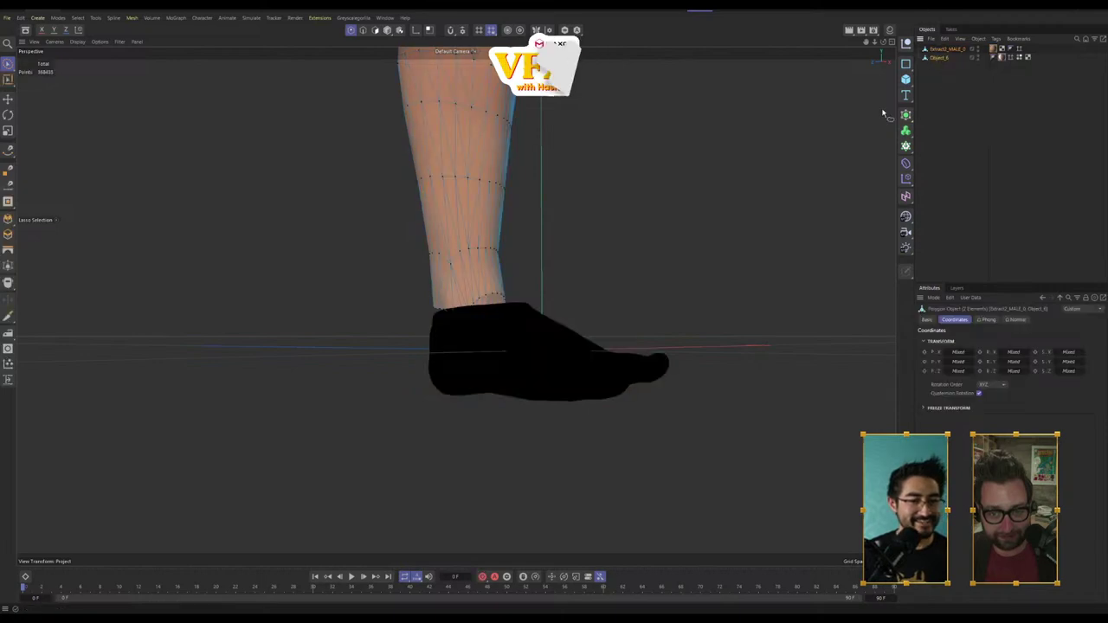
pyautogui.keyDown('alt'); pyautogui.moveTo(560, 228); pyautogui.dragTo(612, 238); pyautogui.keyUp('alt')
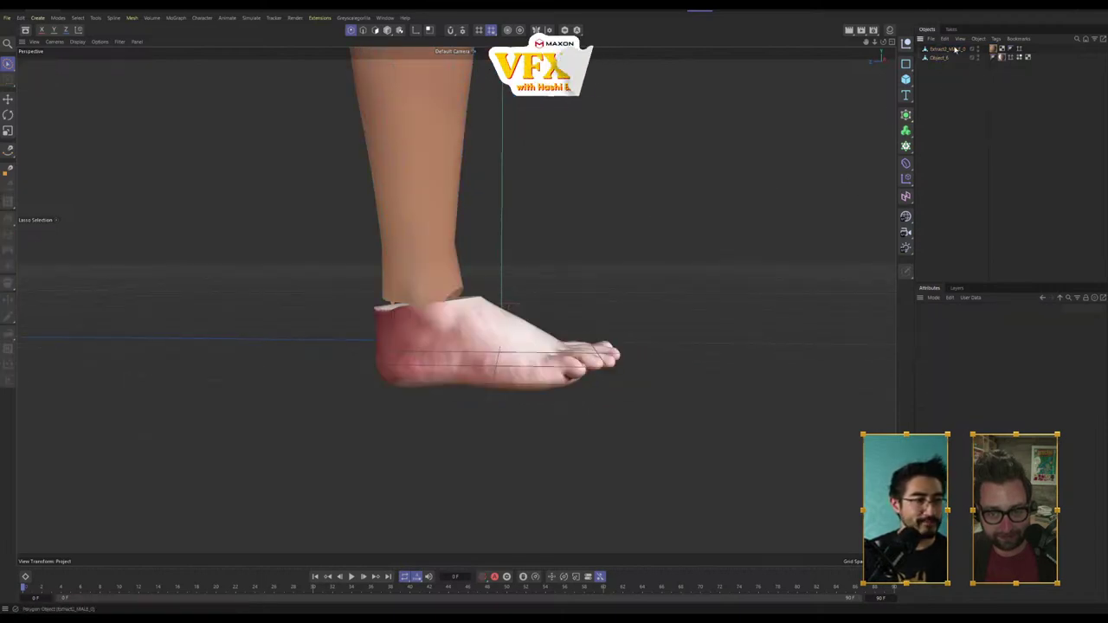
pyautogui.click(946, 10)
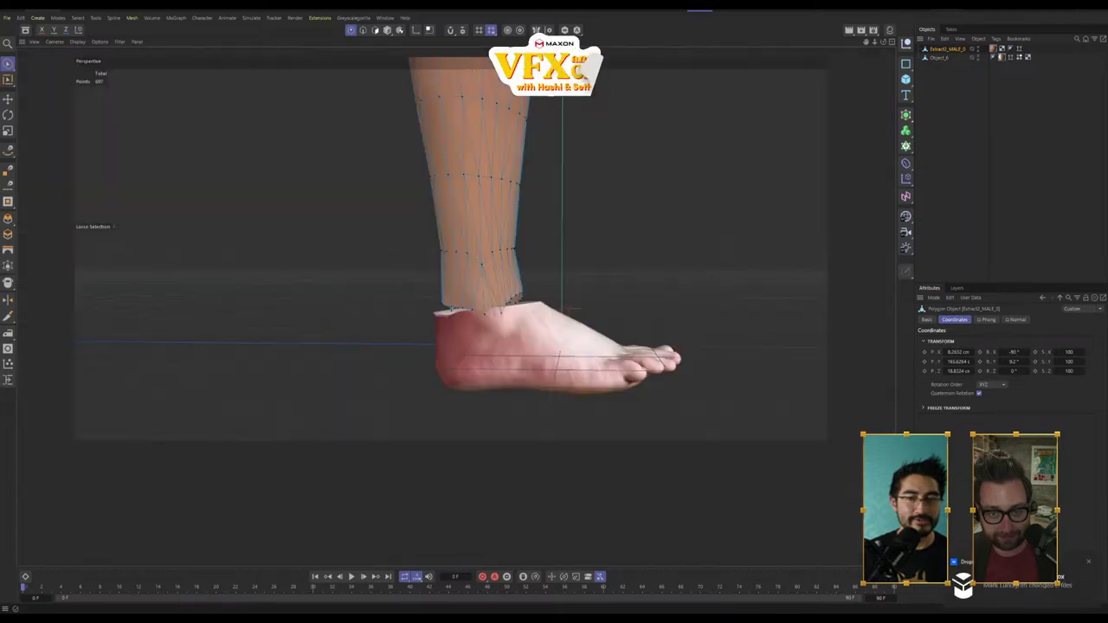
# Step: Activate the Grab sculpting brush, enlarge it to about 71.77, and try pulling the leg's front ankle edge
pyautogui.click(248, 40)
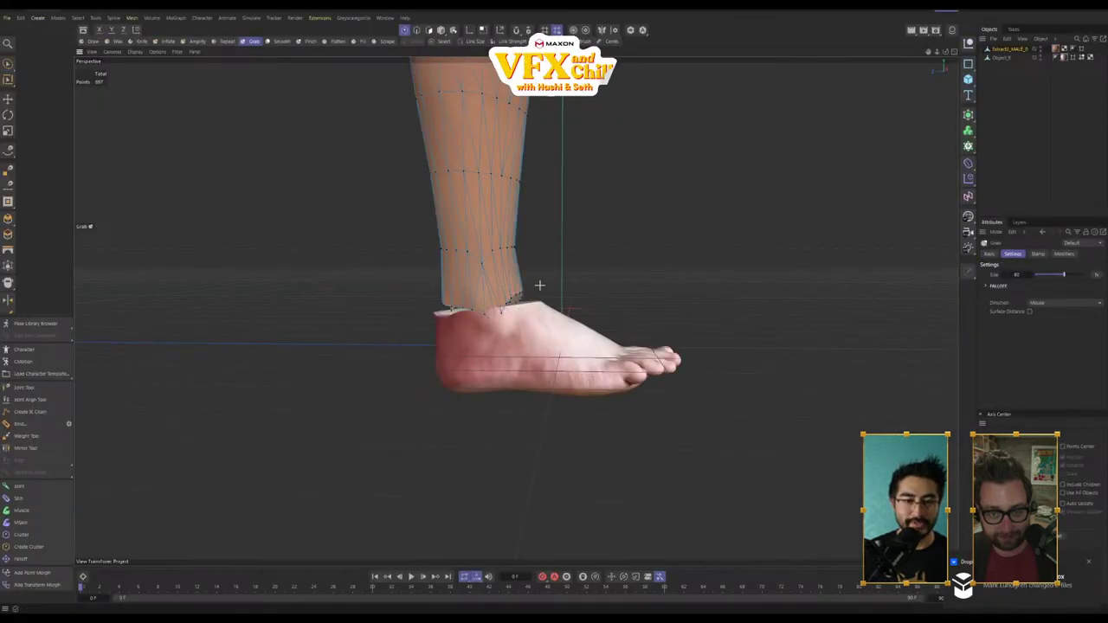
pyautogui.moveTo(498, 295)
pyautogui.mouseDown(button='middle')
pyautogui.moveTo(538, 289)
pyautogui.moveTo(508, 290)
pyautogui.mouseUp(button='middle')
pyautogui.keyDown('alt'); pyautogui.moveTo(511, 291); pyautogui.dragTo(523, 327); pyautogui.keyUp('alt')
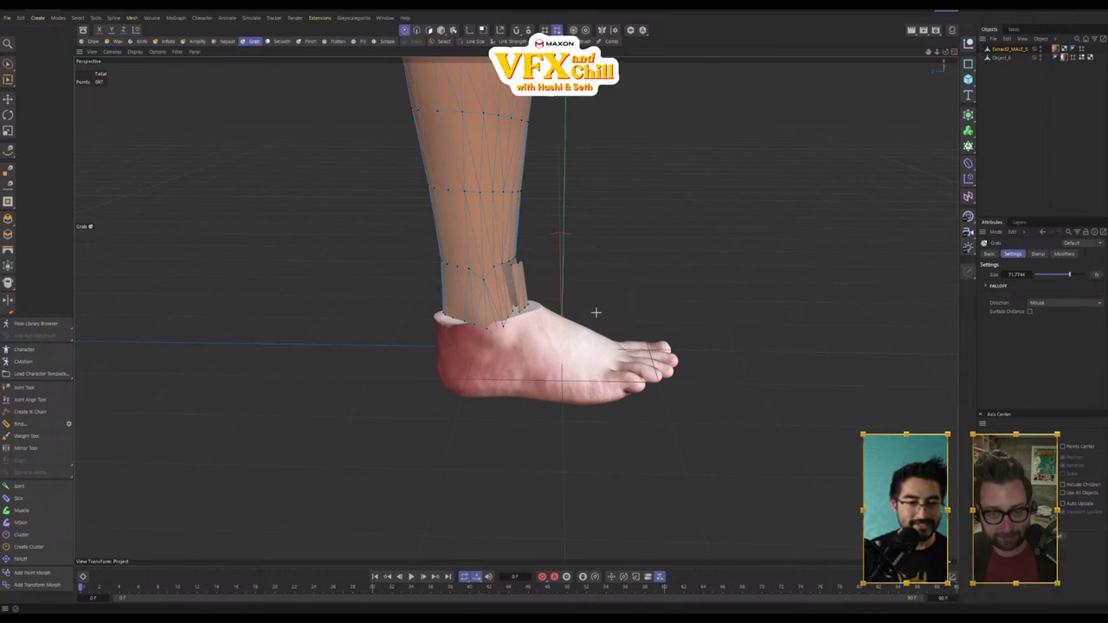
pyautogui.keyDown('alt'); pyautogui.moveTo(712, 285); pyautogui.dragTo(639, 296); pyautogui.keyUp('alt')
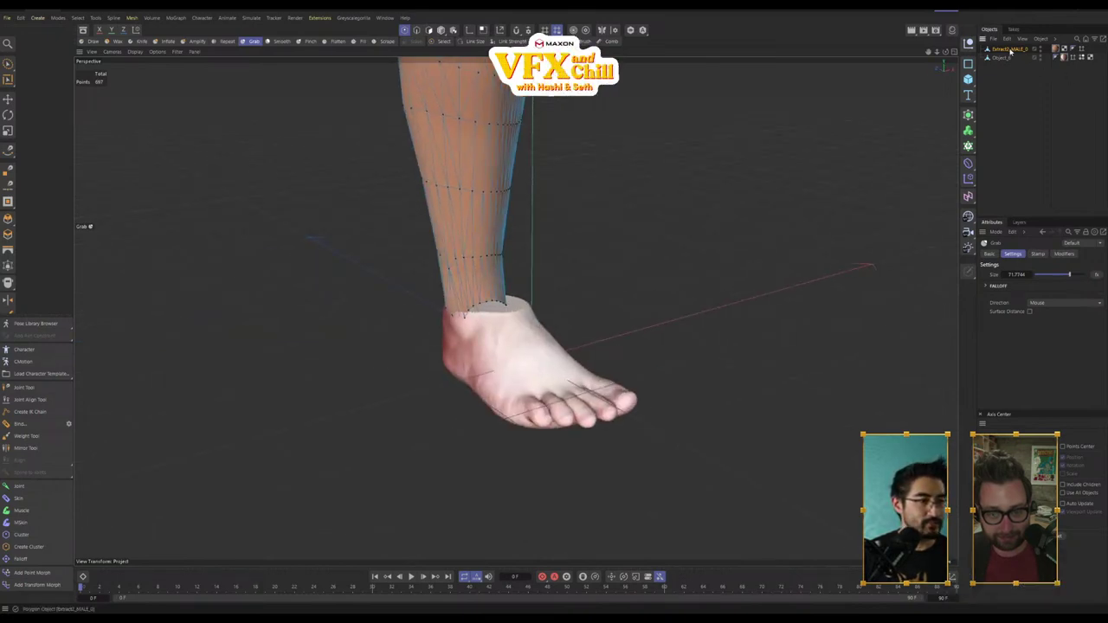
# Step: Place the leg mesh in a Connect generator and make the generator editable
pyautogui.click(1010, 50)
pyautogui.click(968, 134)
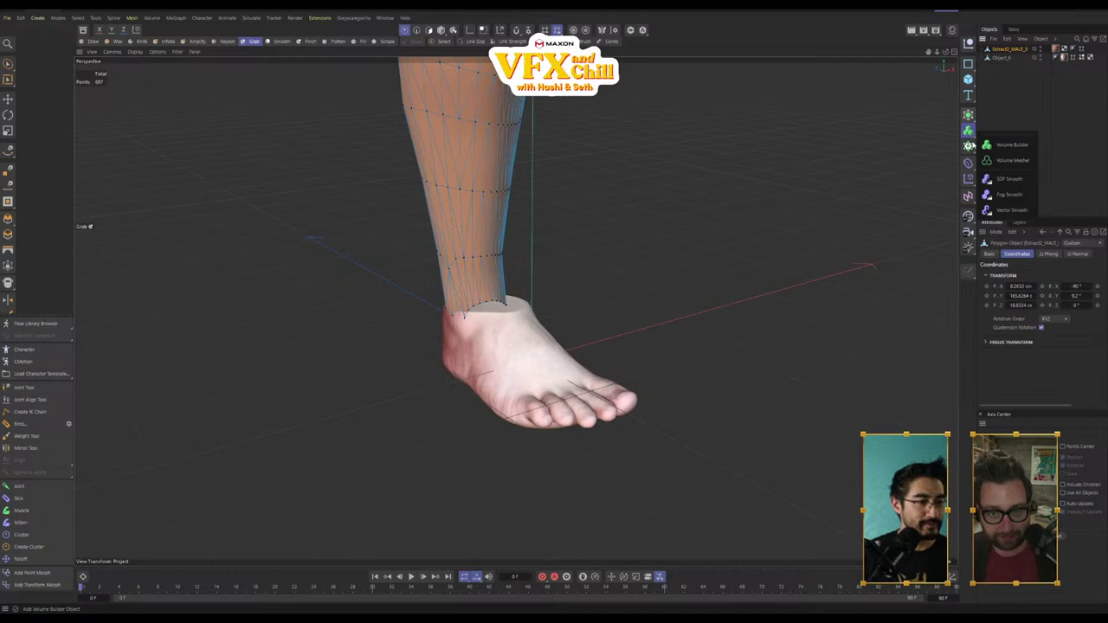
pyautogui.click(968, 115)
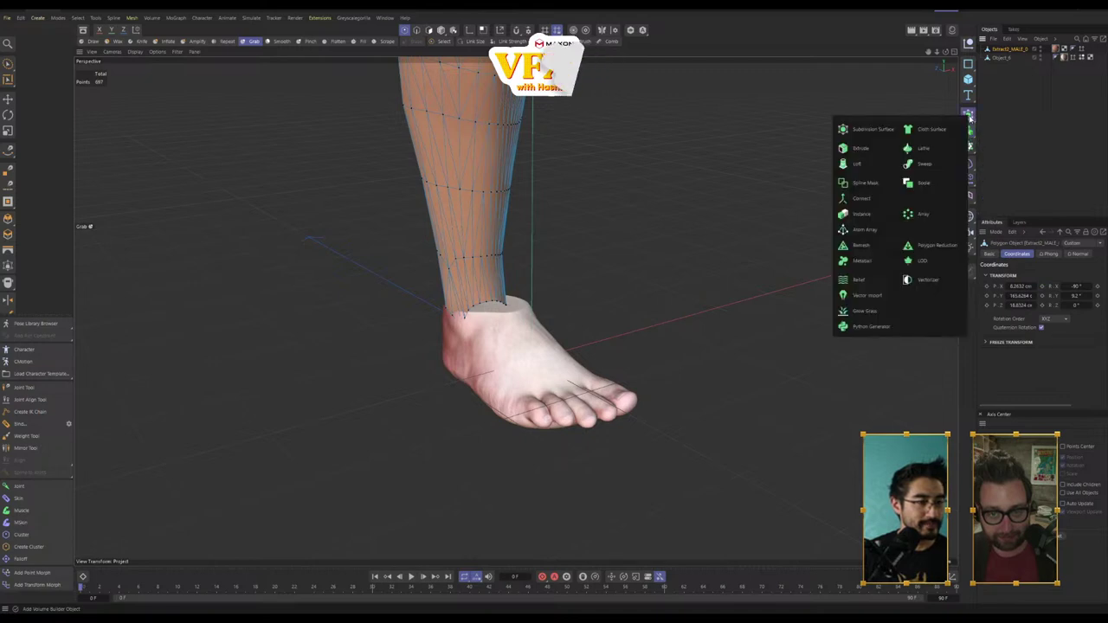
pyautogui.click(862, 196)
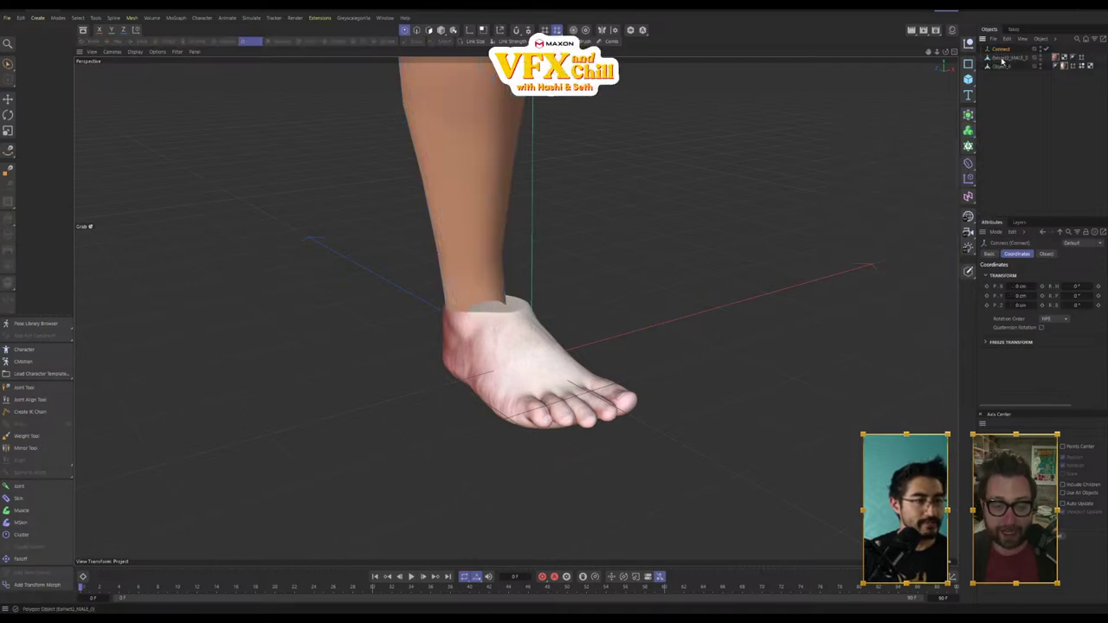
pyautogui.moveTo(1001, 44); pyautogui.dragTo(1001, 50)
pyautogui.click(1004, 51)
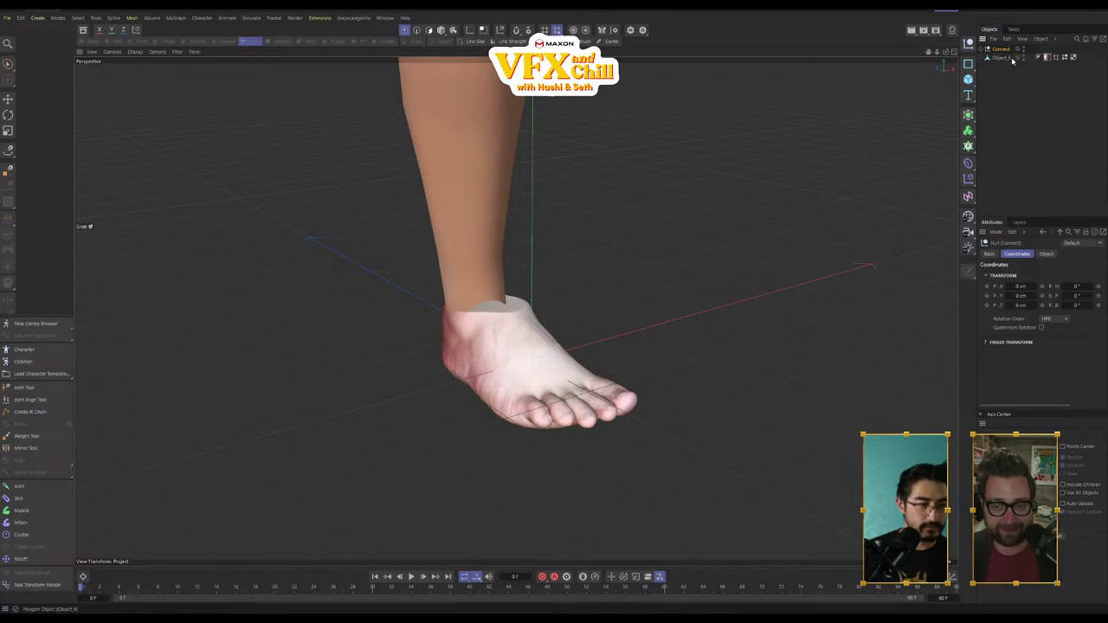
# Step: Take the connected leg mesh out of the Connect null, delete the empty null, and keep the leg selected
pyautogui.click(981, 49)
pyautogui.moveTo(1007, 58); pyautogui.dragTo(1007, 71)
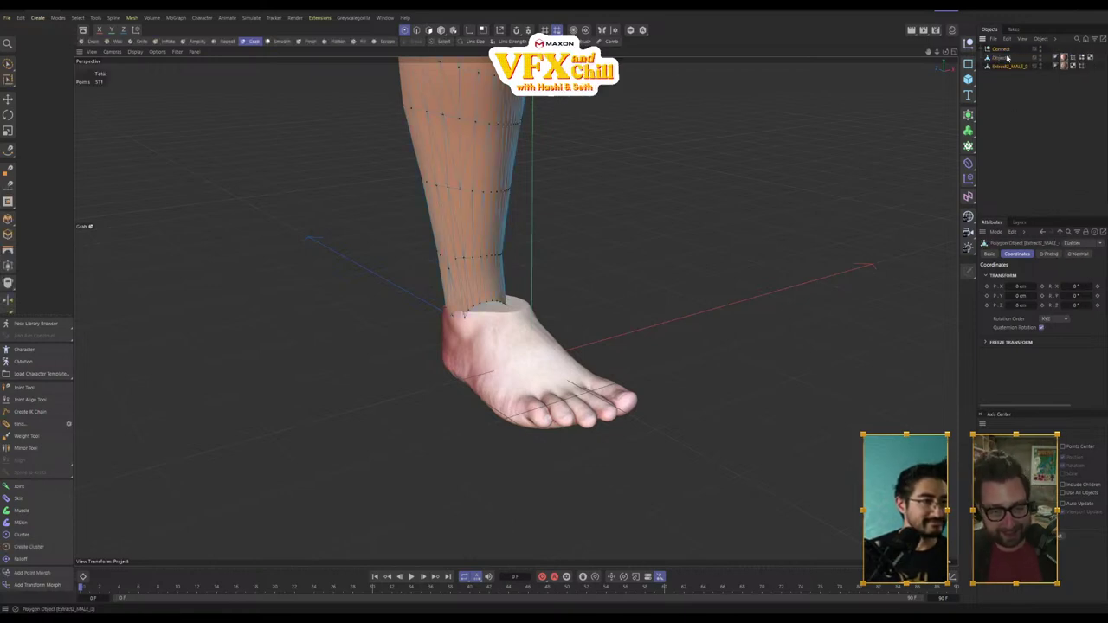
pyautogui.click(1004, 50)
pyautogui.press('Delete')
pyautogui.click(1002, 59)
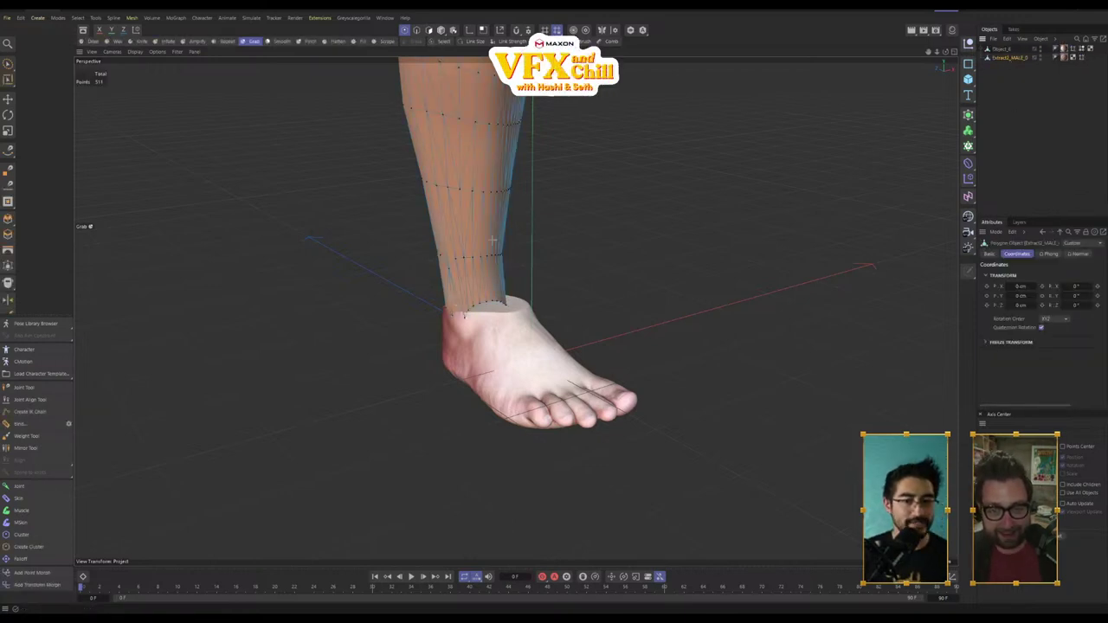
# Step: Pull the leg's lower front edge forward and down with the Grab brush to meet the foot's ankle opening
pyautogui.moveTo(484, 262)
pyautogui.mouseDown()
pyautogui.moveTo(546, 279)
pyautogui.moveTo(361, 210)
pyautogui.moveTo(517, 210)
pyautogui.mouseUp()
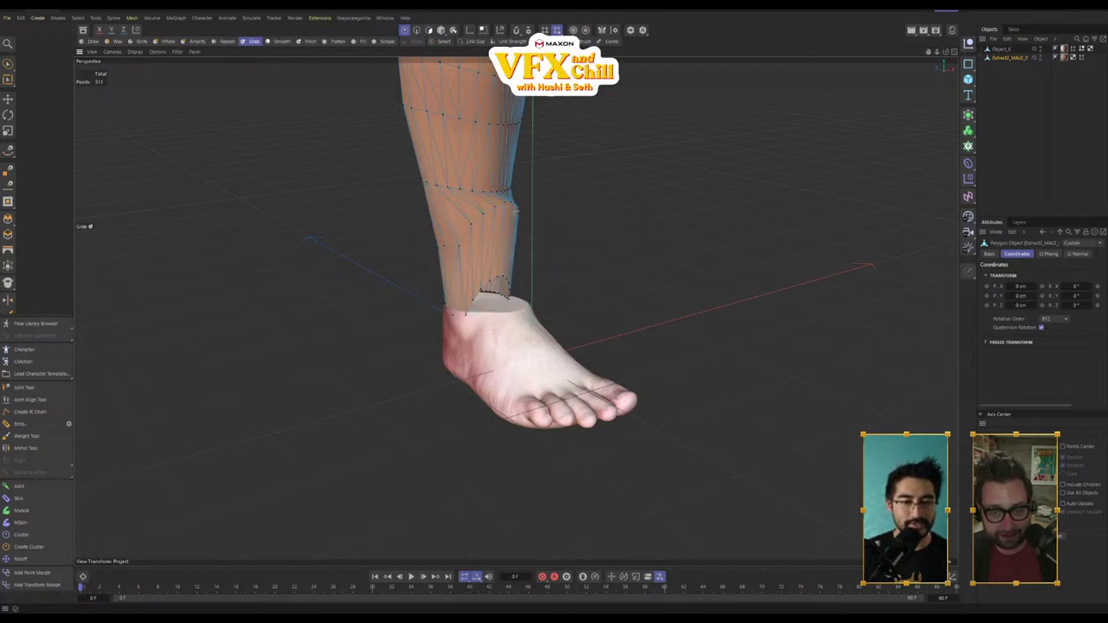
pyautogui.hotkey('ctrl', 'z')
pyautogui.keyDown('alt'); pyautogui.moveTo(552, 317); pyautogui.dragTo(644, 294); pyautogui.keyUp('alt')
pyautogui.moveTo(510, 283); pyautogui.dragTo(511, 284, button='middle')
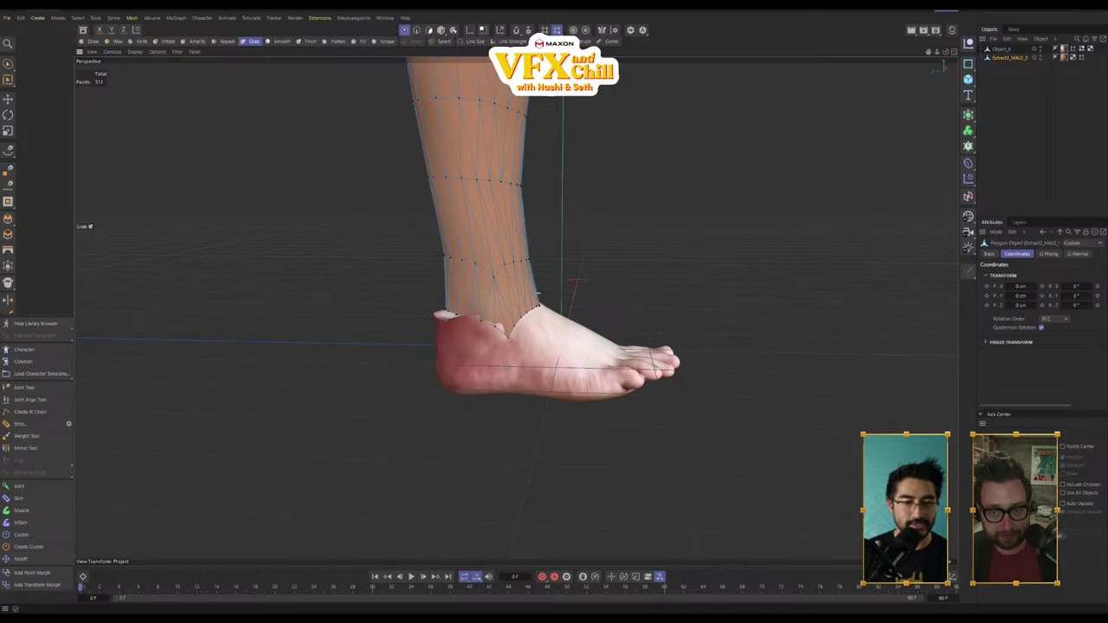
pyautogui.keyDown('alt'); pyautogui.moveTo(554, 329); pyautogui.dragTo(514, 330); pyautogui.keyUp('alt')
pyautogui.moveTo(426, 314)
pyautogui.keyDown('alt'); pyautogui.mouseDown()
pyautogui.moveTo(404, 317)
pyautogui.moveTo(460, 299)
pyautogui.moveTo(455, 282)
pyautogui.mouseUp(); pyautogui.keyUp('alt')
# Step: Pull the sides of the leg's lower edge outward with the Grab brush to match the foot's ankle rim
pyautogui.keyDown('alt'); pyautogui.moveTo(485, 242); pyautogui.dragTo(588, 238); pyautogui.keyUp('alt')
pyautogui.scroll(3, 542, 245)
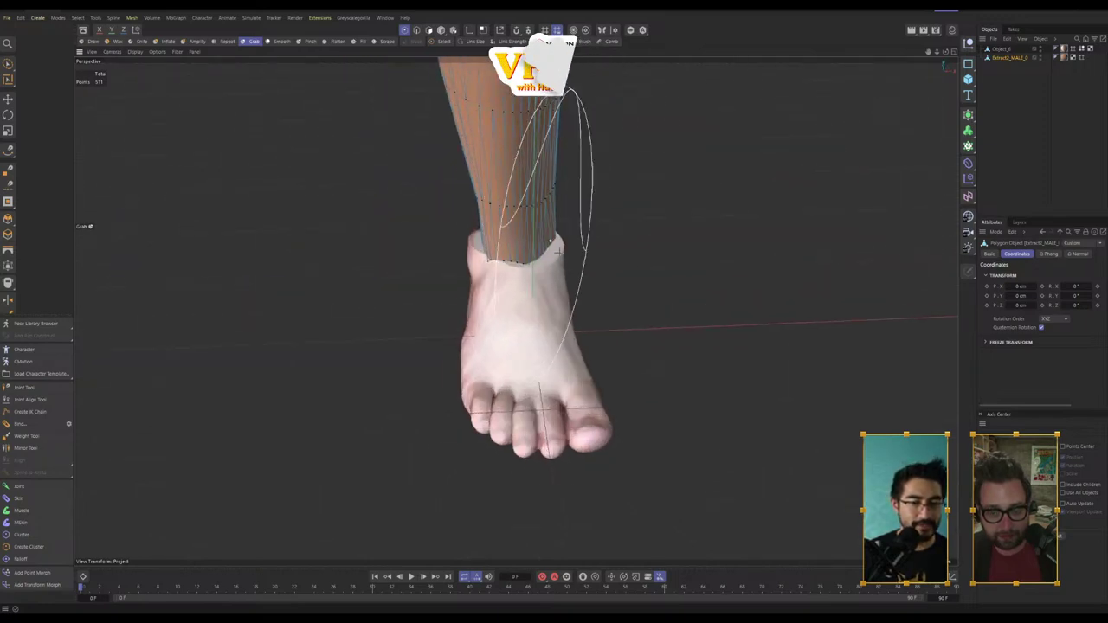
pyautogui.moveTo(551, 253); pyautogui.dragTo(545, 262)
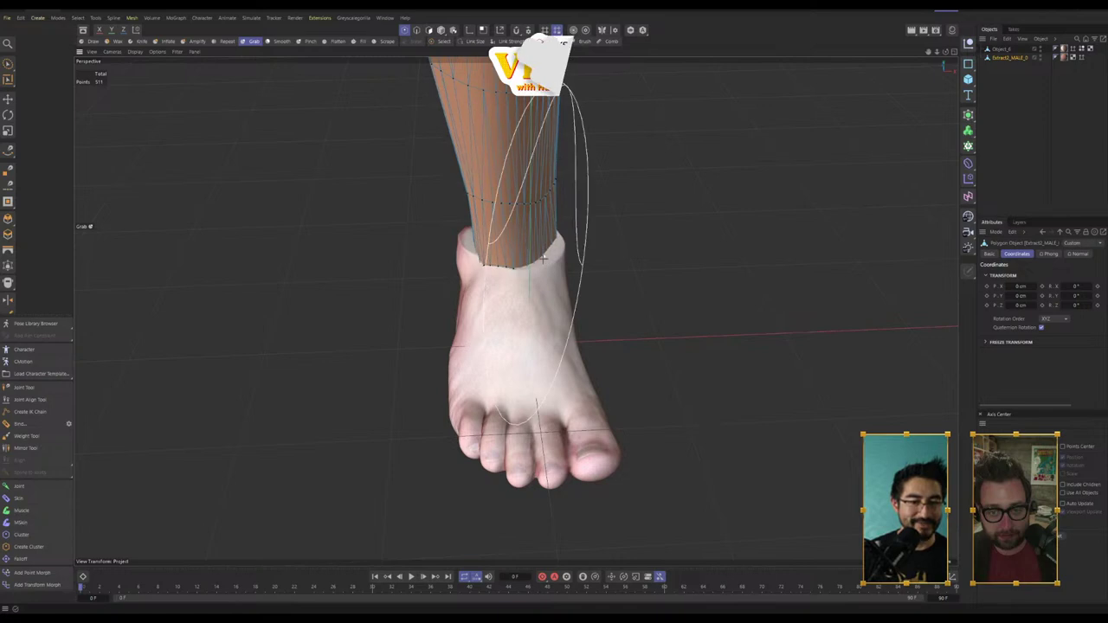
pyautogui.moveTo(546, 263); pyautogui.dragTo(517, 271, button='middle')
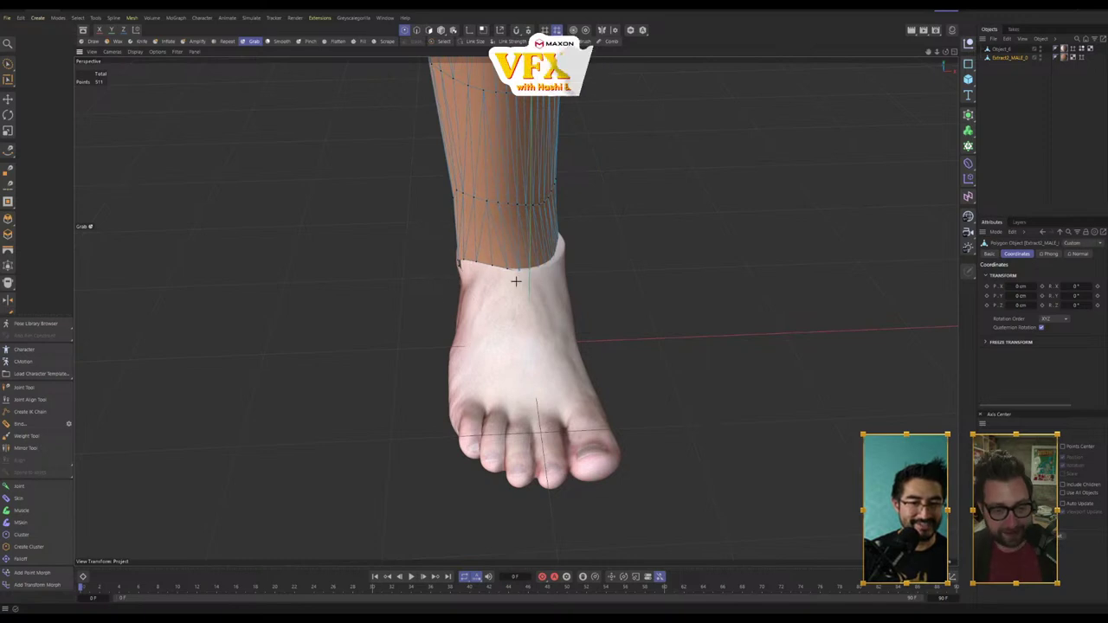
pyautogui.keyDown('alt'); pyautogui.moveTo(514, 280); pyautogui.dragTo(698, 250); pyautogui.keyUp('alt')
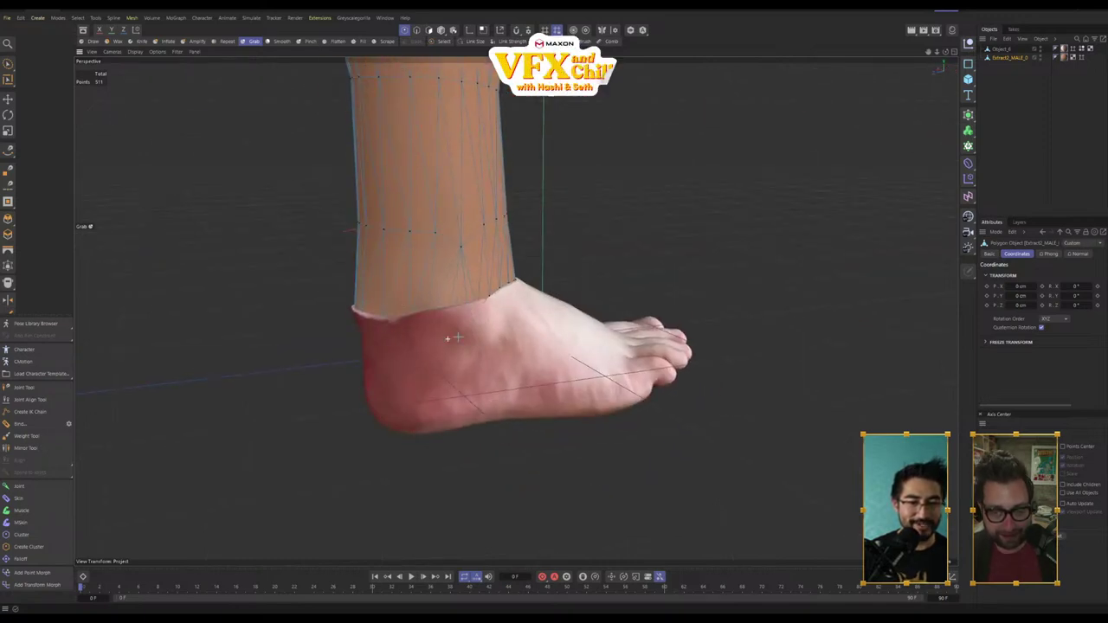
pyautogui.keyDown('alt'); pyautogui.moveTo(467, 306); pyautogui.dragTo(562, 243); pyautogui.keyUp('alt')
# Step: Select the leg and foot objects and group them under one null
pyautogui.scroll(-10, 563, 242)
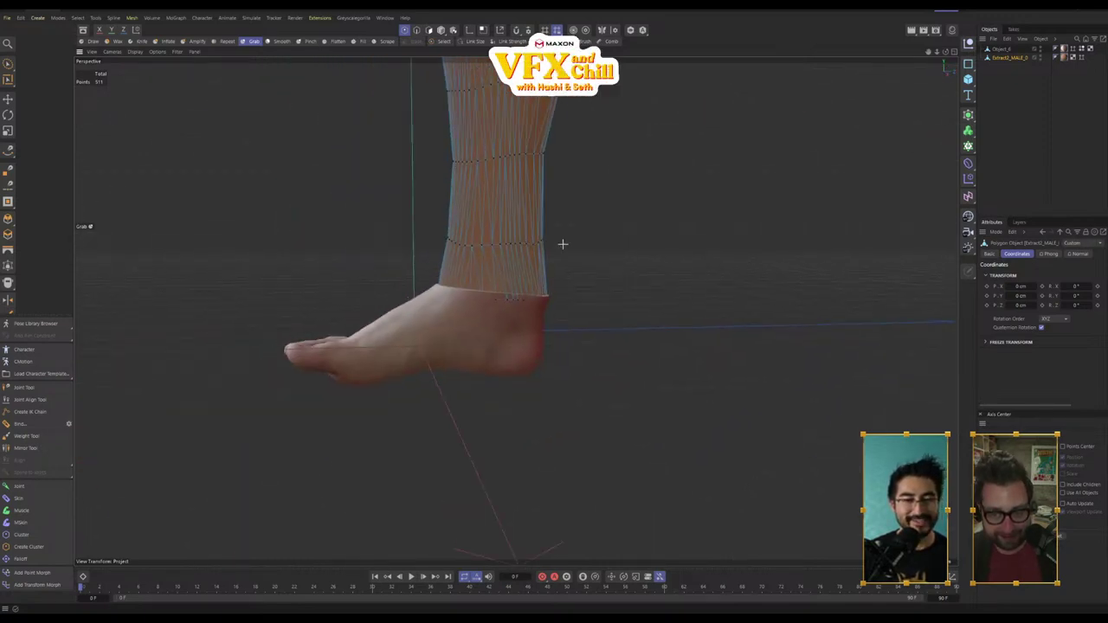
pyautogui.keyDown('alt'); pyautogui.moveTo(515, 243); pyautogui.dragTo(528, 436, button='middle'); pyautogui.keyUp('alt')
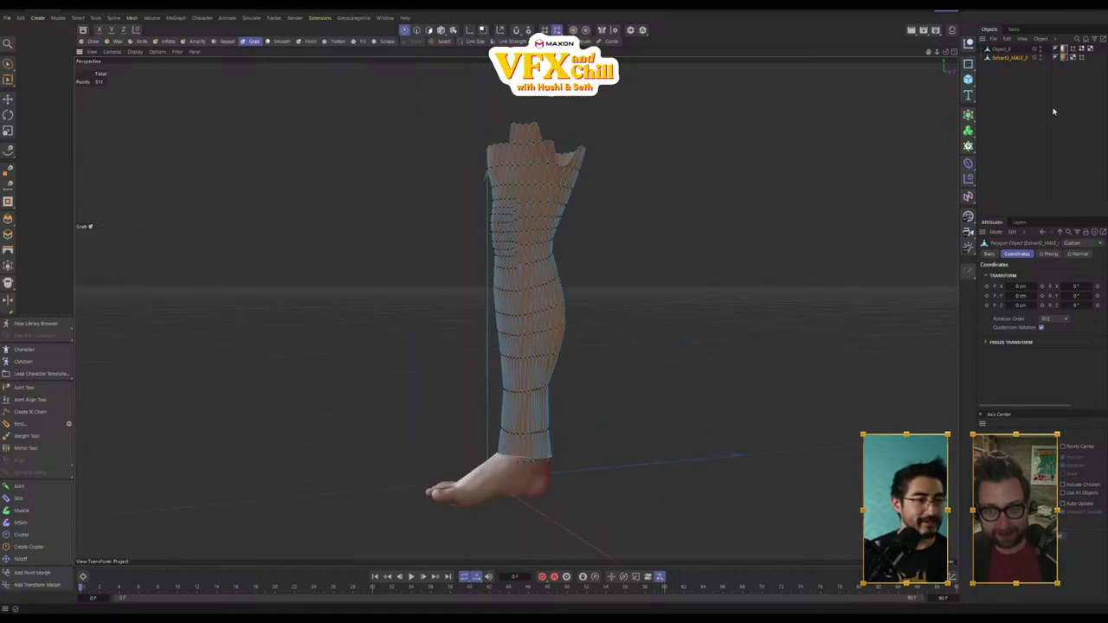
pyautogui.hotkey('ctrl', 'a')
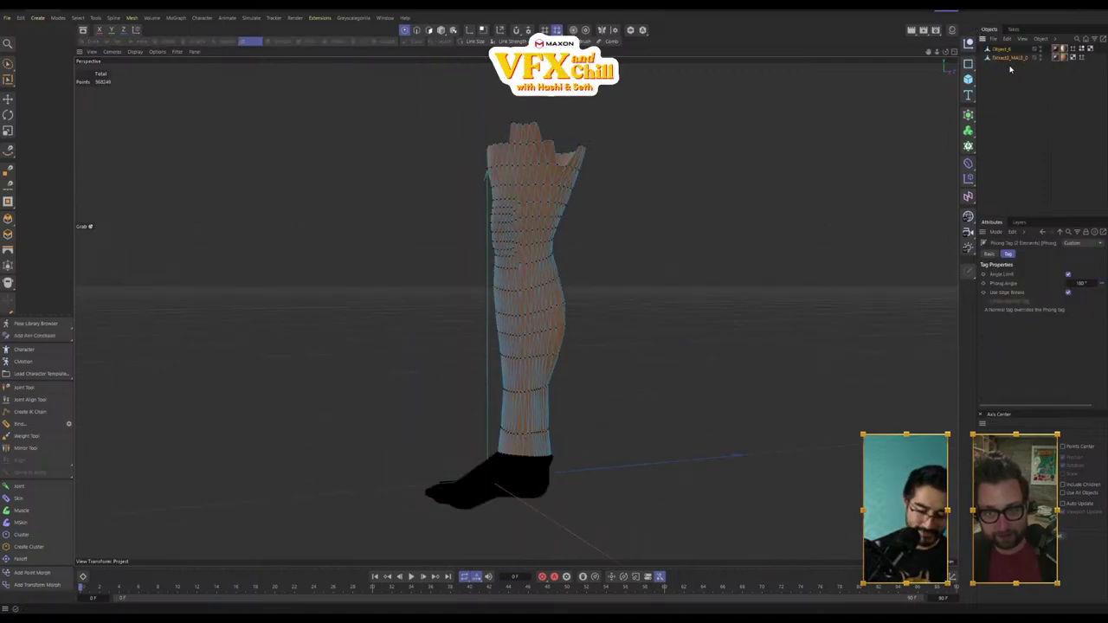
pyautogui.hotkey('alt', 'g')
# Step: Rotate the grouped leg to lie horizontally with the toes pointing up, and reposition it along its length and height
pyautogui.press('e')
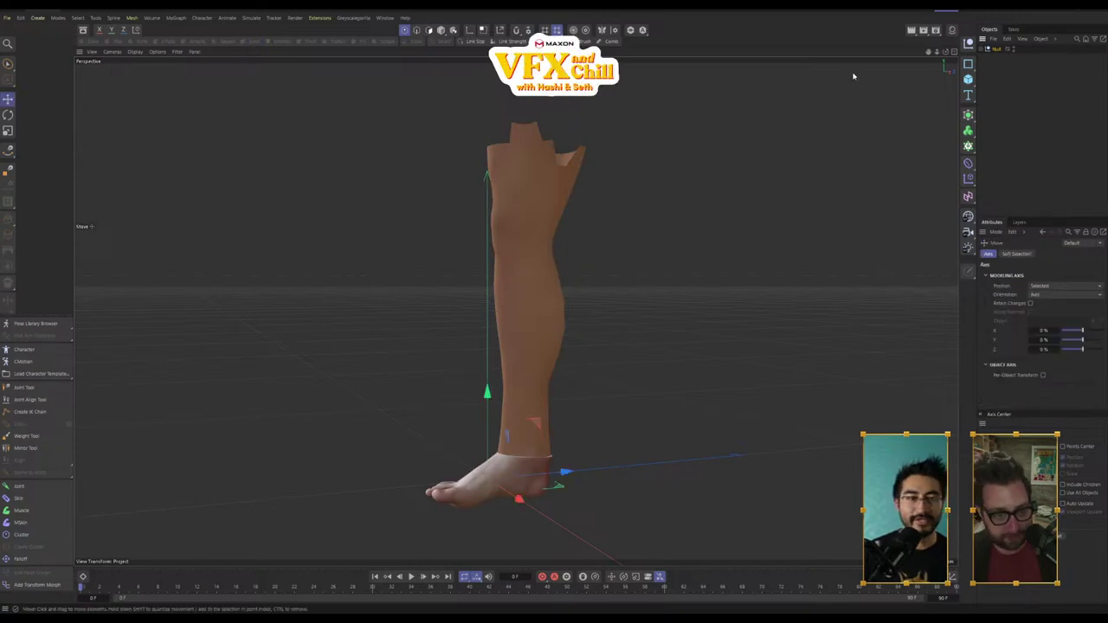
pyautogui.press('r')
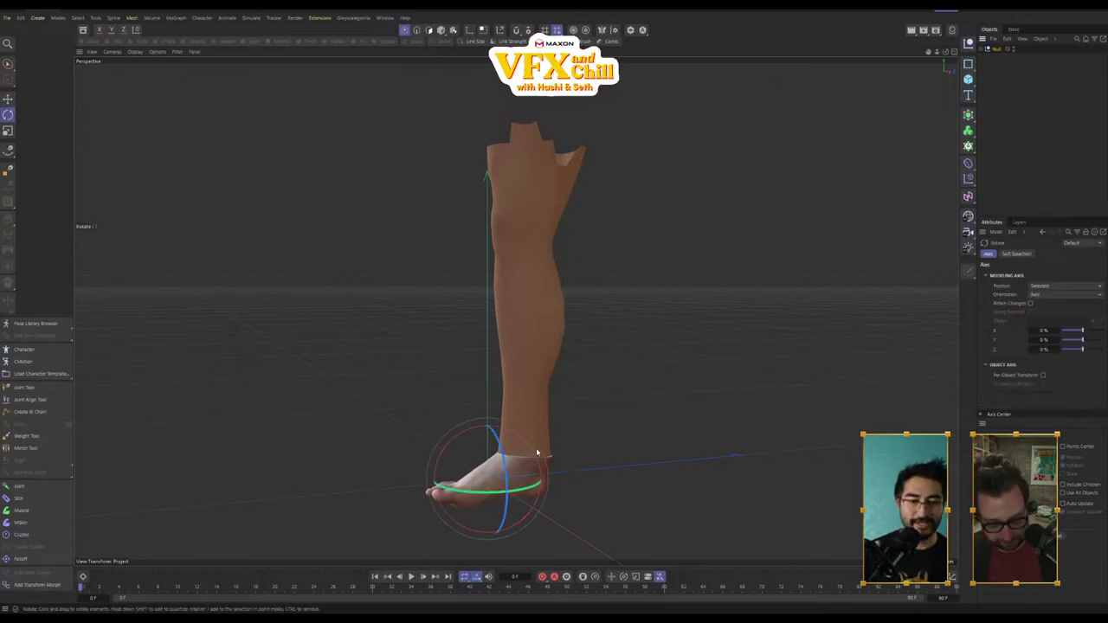
pyautogui.moveTo(516, 435); pyautogui.dragTo(576, 526)
pyautogui.press('e')
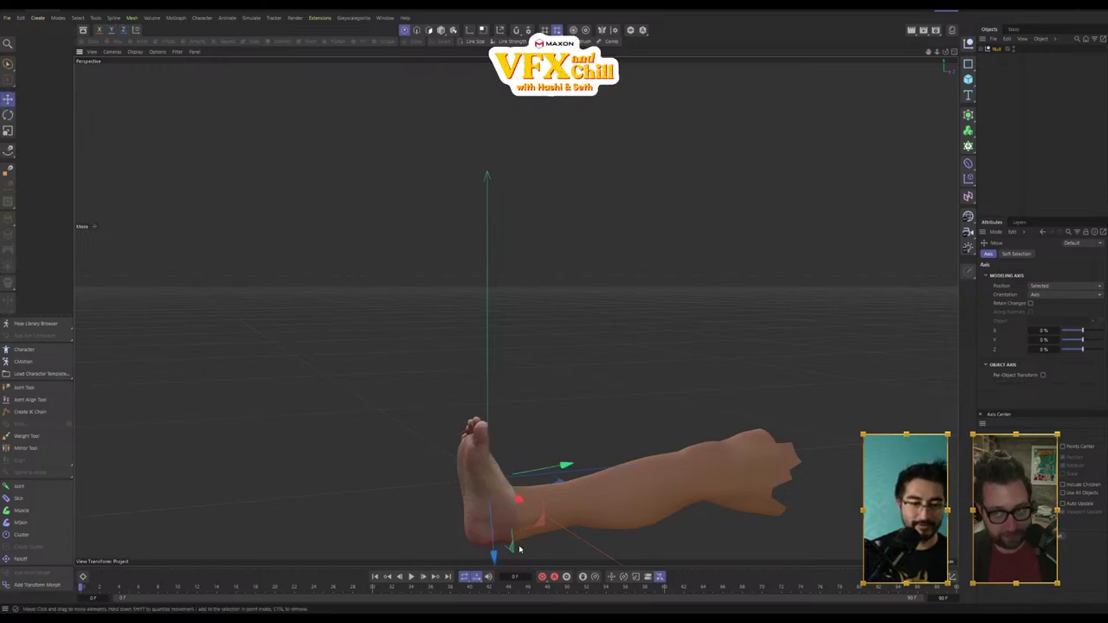
pyautogui.moveTo(493, 555); pyautogui.dragTo(513, 300)
pyautogui.moveTo(550, 226); pyautogui.dragTo(420, 245)
pyautogui.moveTo(348, 323); pyautogui.dragTo(369, 527)
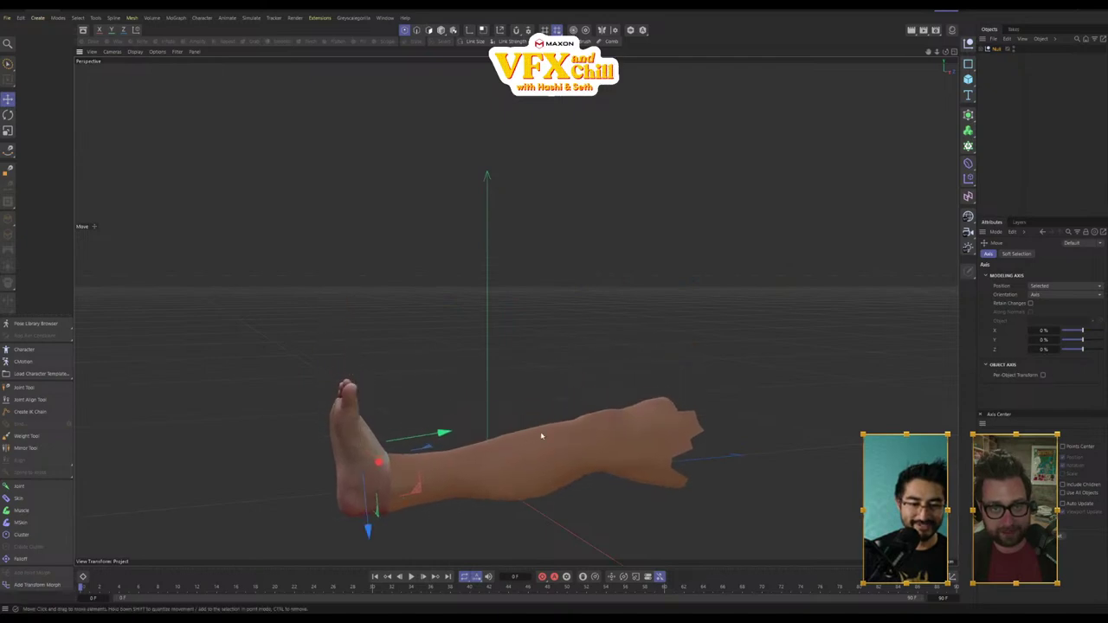
pyautogui.keyDown('alt'); pyautogui.moveTo(542, 439); pyautogui.dragTo(593, 426); pyautogui.keyUp('alt')
pyautogui.click(1000, 50)
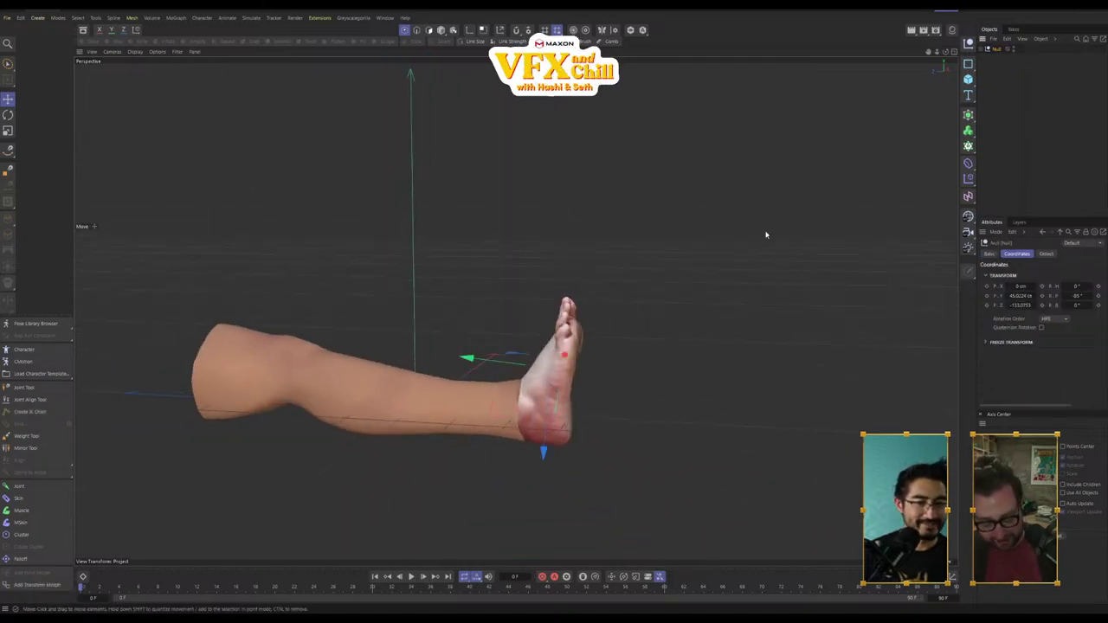
pyautogui.keyDown('alt'); pyautogui.moveTo(658, 296); pyautogui.dragTo(514, 309); pyautogui.keyUp('alt')
pyautogui.scroll(1, 512, 382)
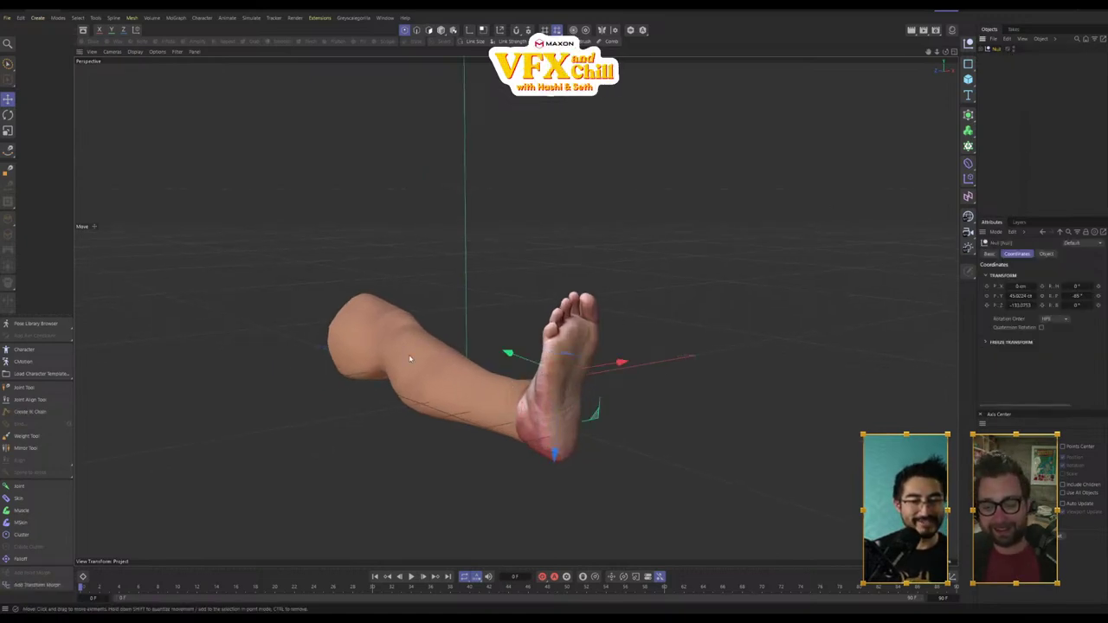
pyautogui.keyDown('alt'); pyautogui.moveTo(471, 410); pyautogui.dragTo(535, 426); pyautogui.keyUp('alt')
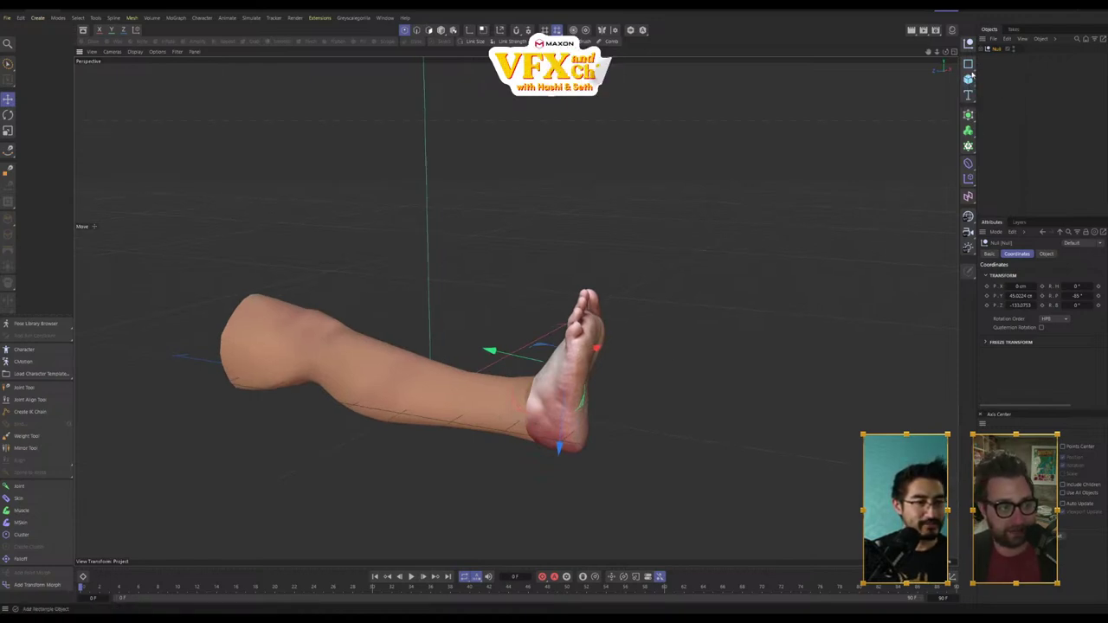
pyautogui.click(175, 20)
pyautogui.moveTo(131, 21)
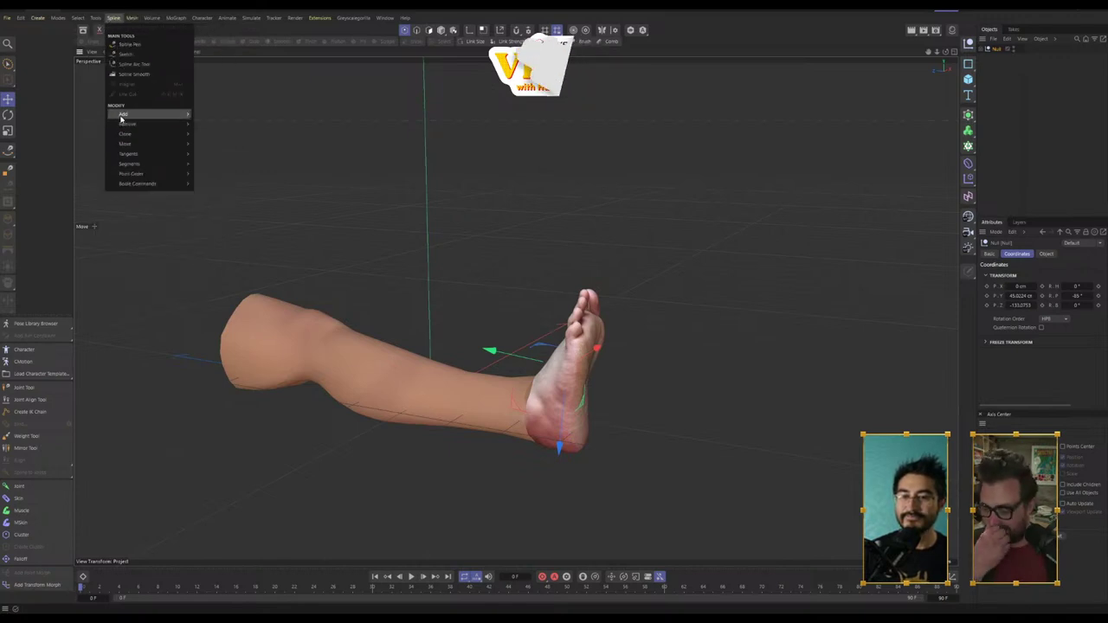
pyautogui.moveTo(42, 20)
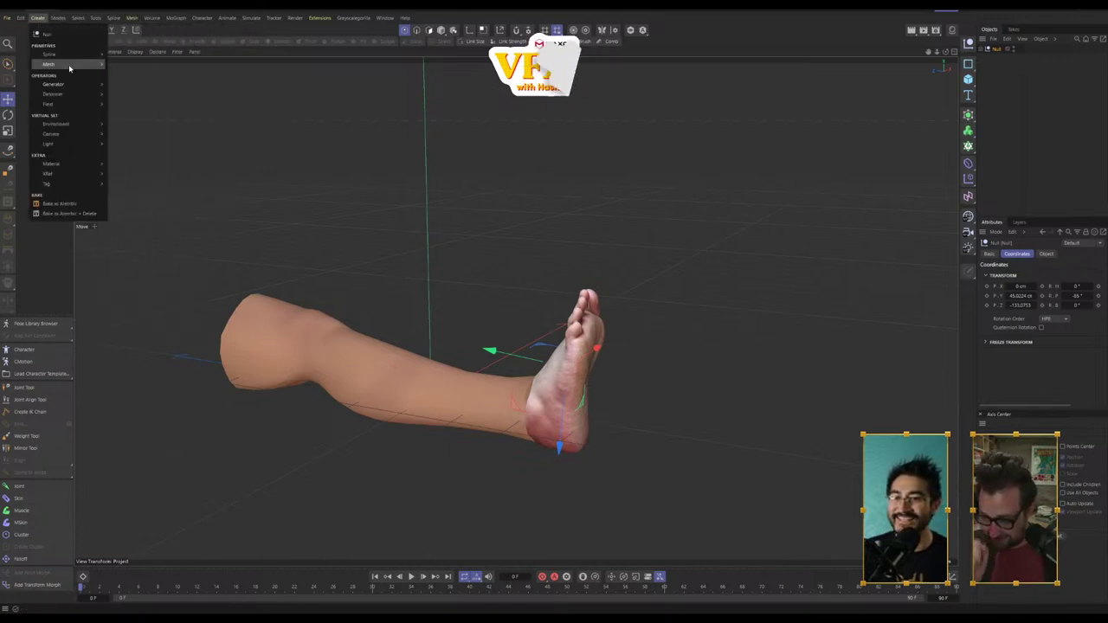
pyautogui.moveTo(70, 100)
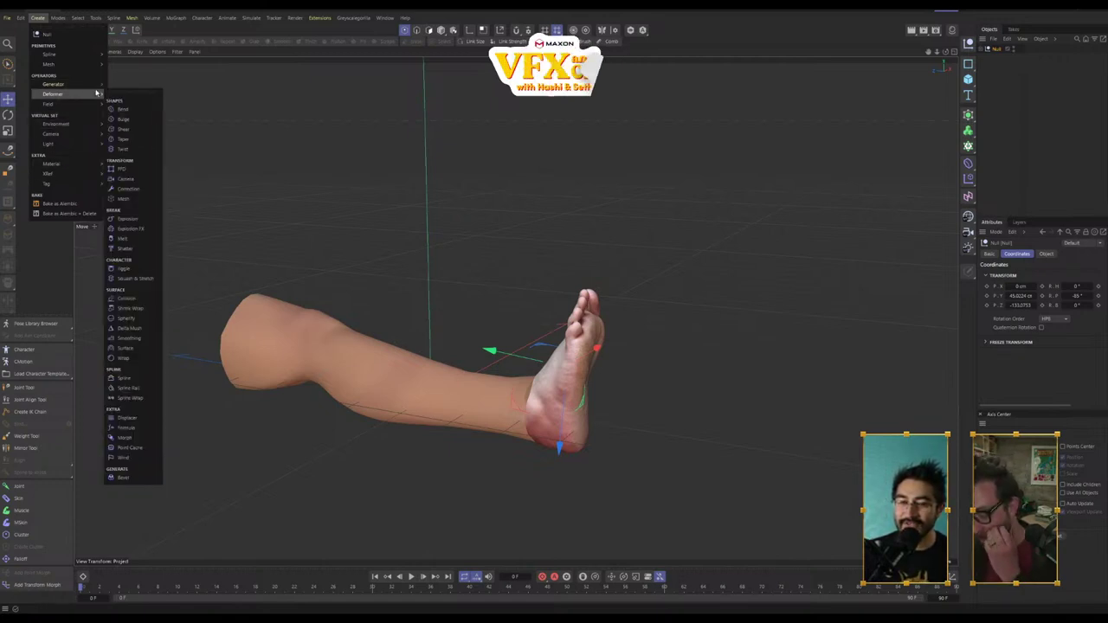
pyautogui.moveTo(95, 20)
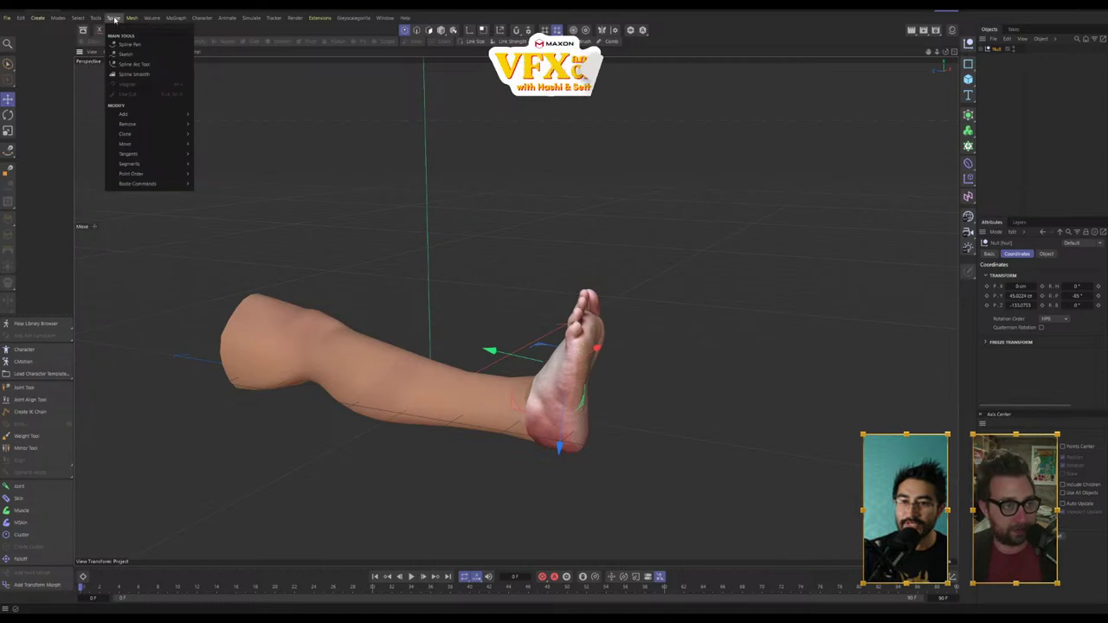
pyautogui.moveTo(178, 158)
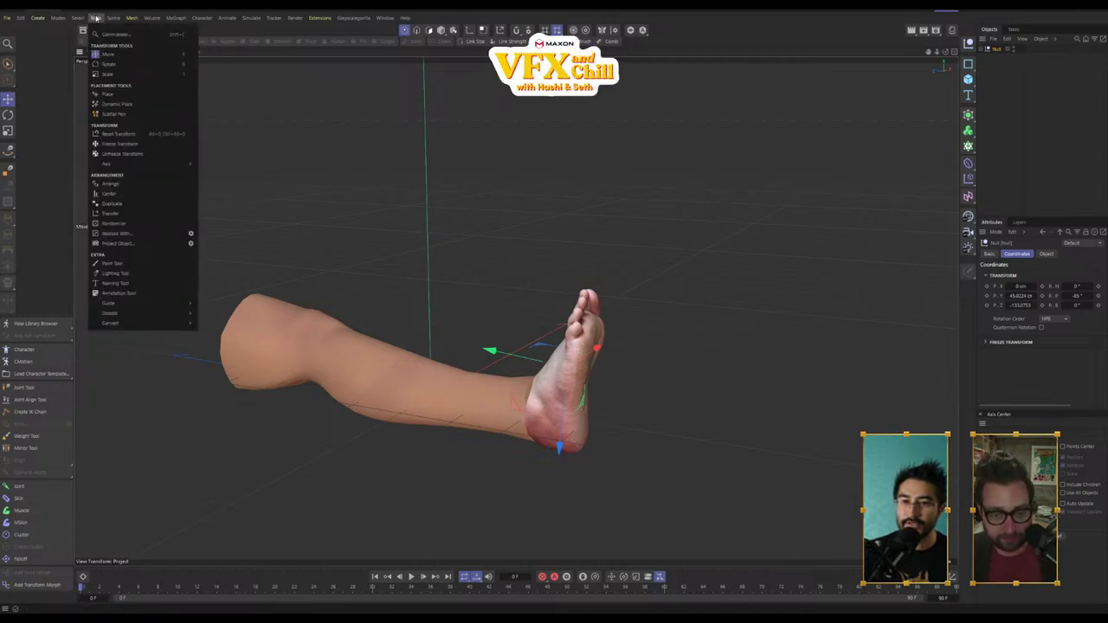
pyautogui.click(438, 147)
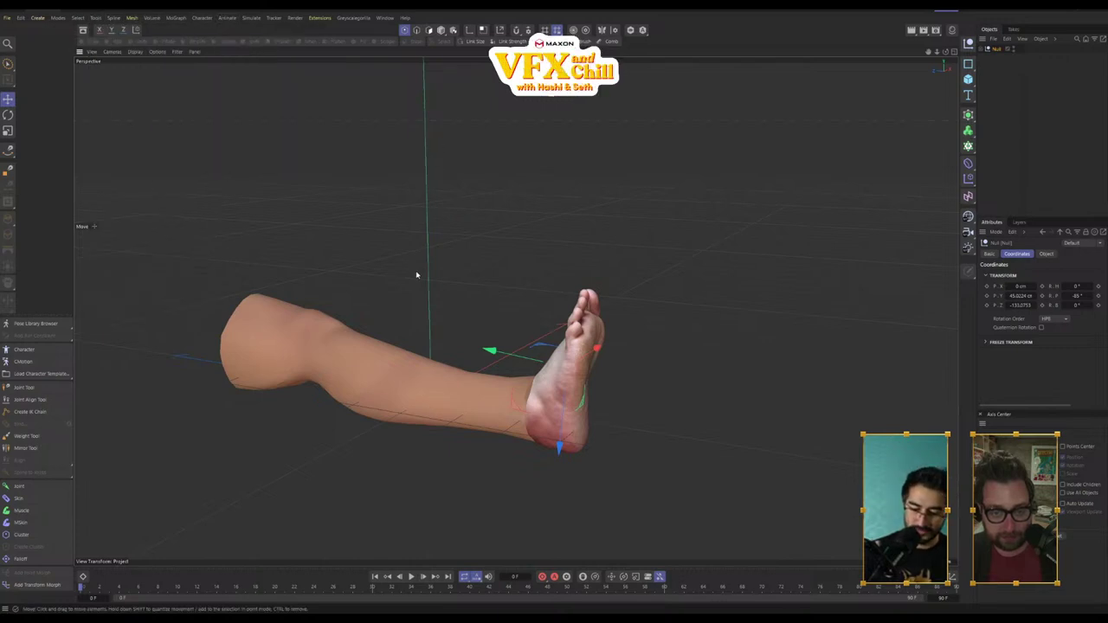
# Step: Search the command list for a spring and a helix object
pyautogui.hotkey('shift', 'c')
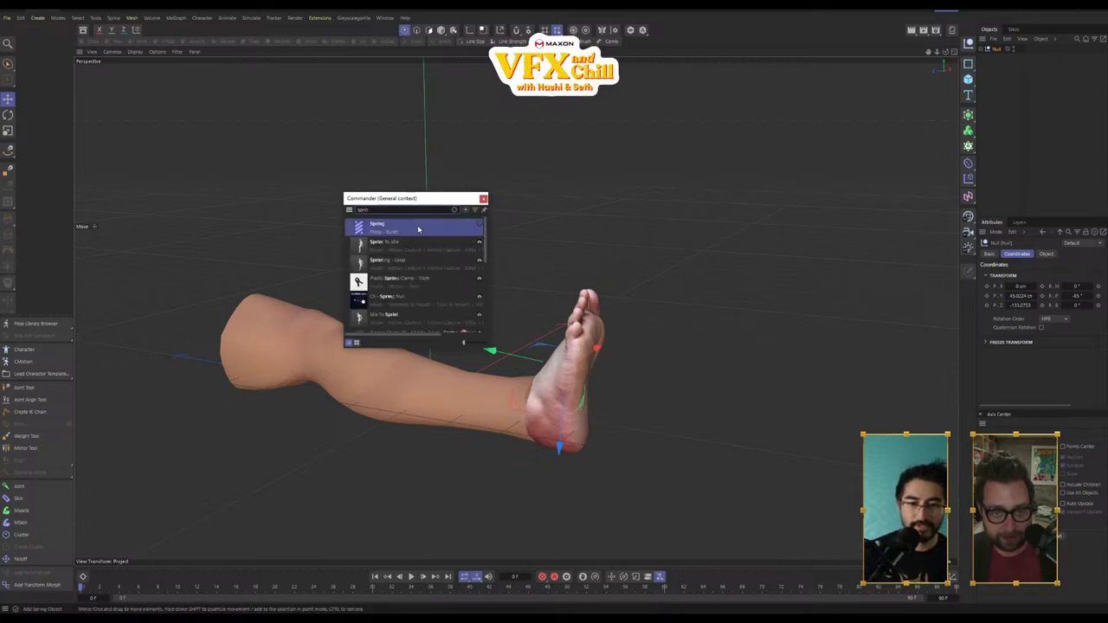
pyautogui.press('BackSpace')
pyautogui.press('BackSpace')
pyautogui.press('BackSpace')
pyautogui.press('BackSpace')
pyautogui.press('BackSpace')
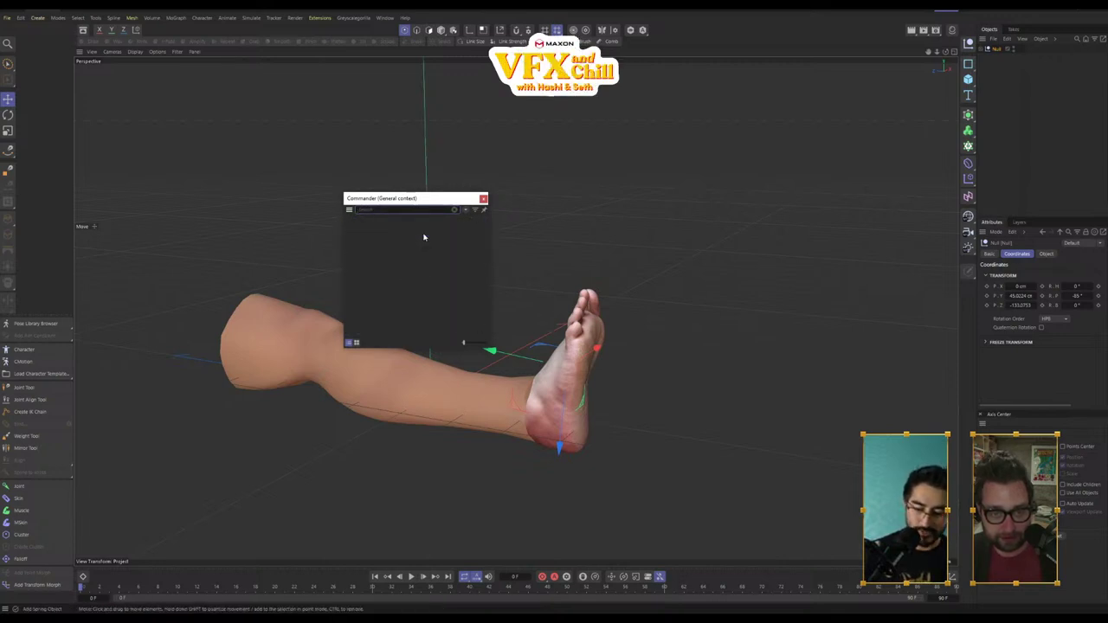
pyautogui.write('hel')
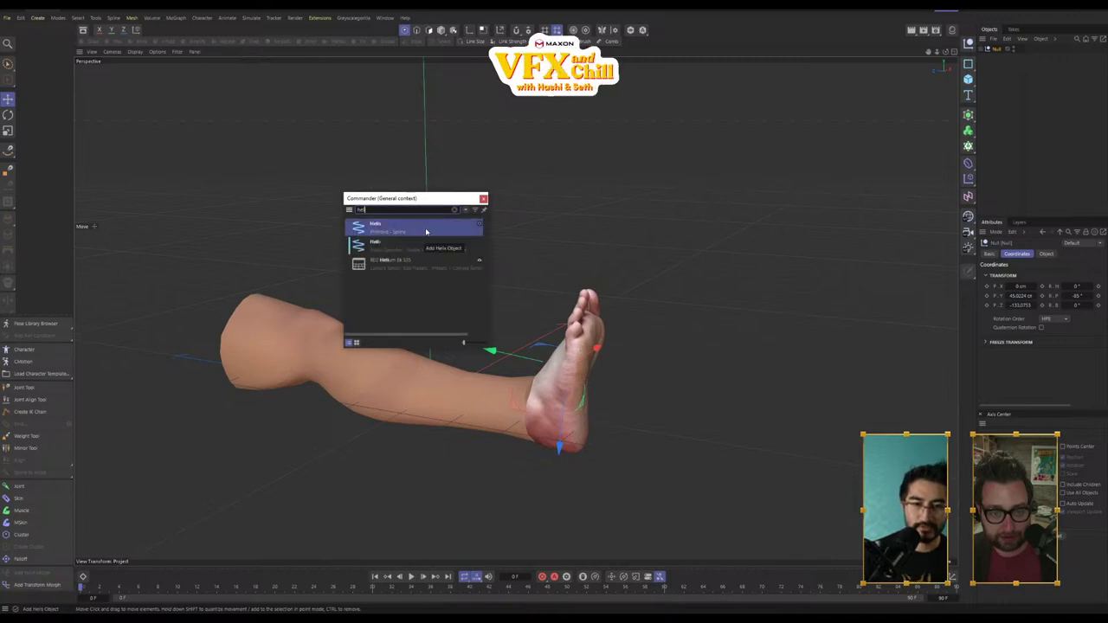
pyautogui.click(484, 198)
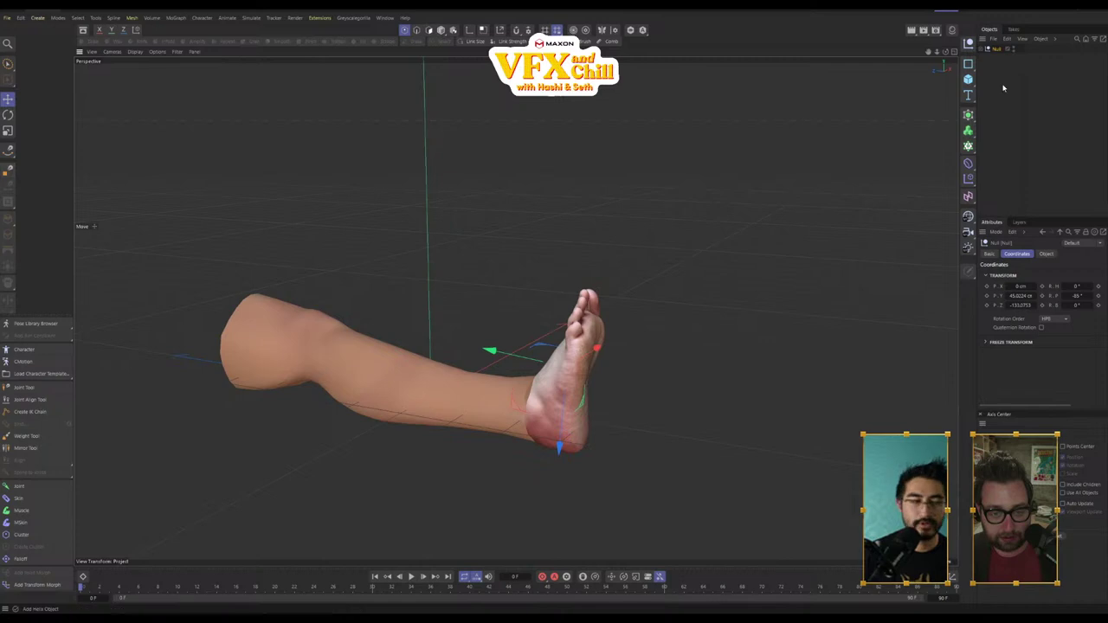
# Step: Expand the leg group's hierarchy and add a Helix spline to the scene
pyautogui.click(988, 48)
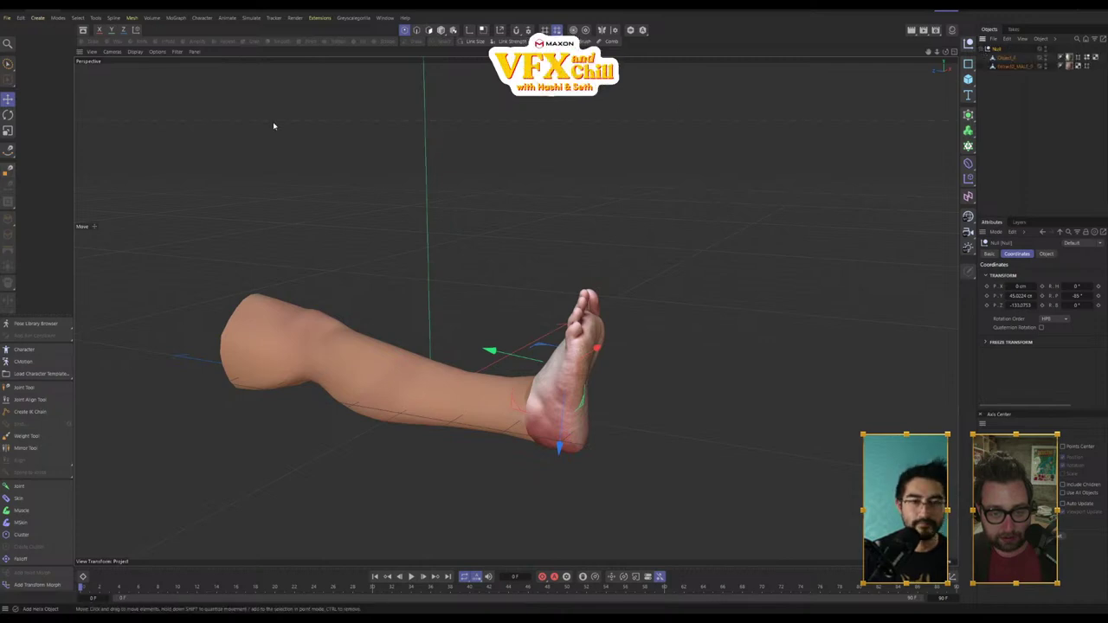
pyautogui.click(37, 18)
pyautogui.moveTo(66, 63)
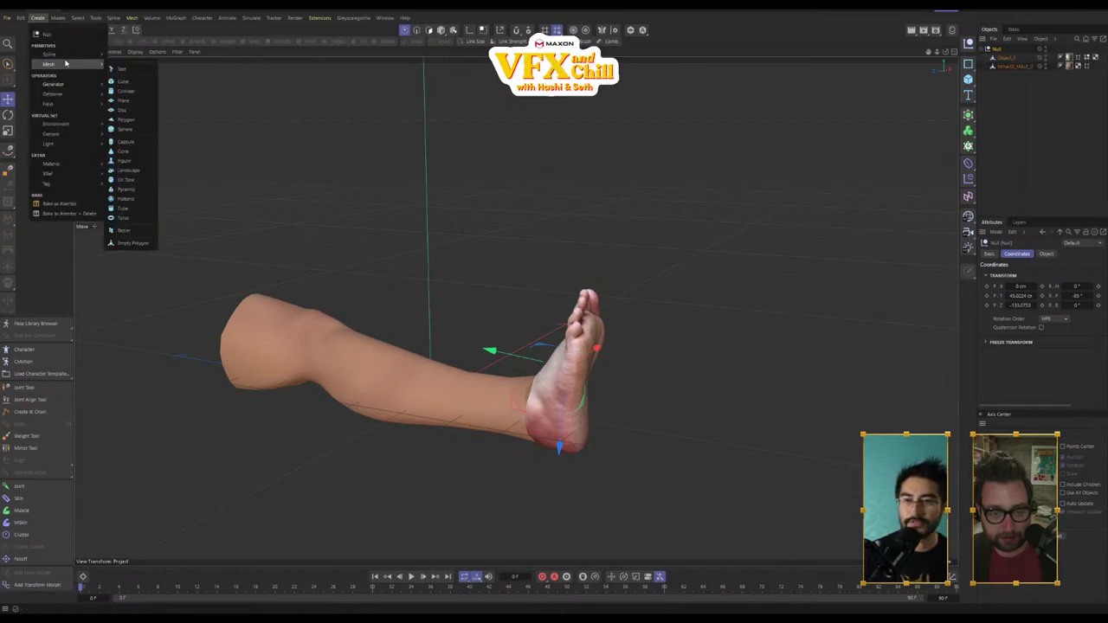
pyautogui.click(143, 90)
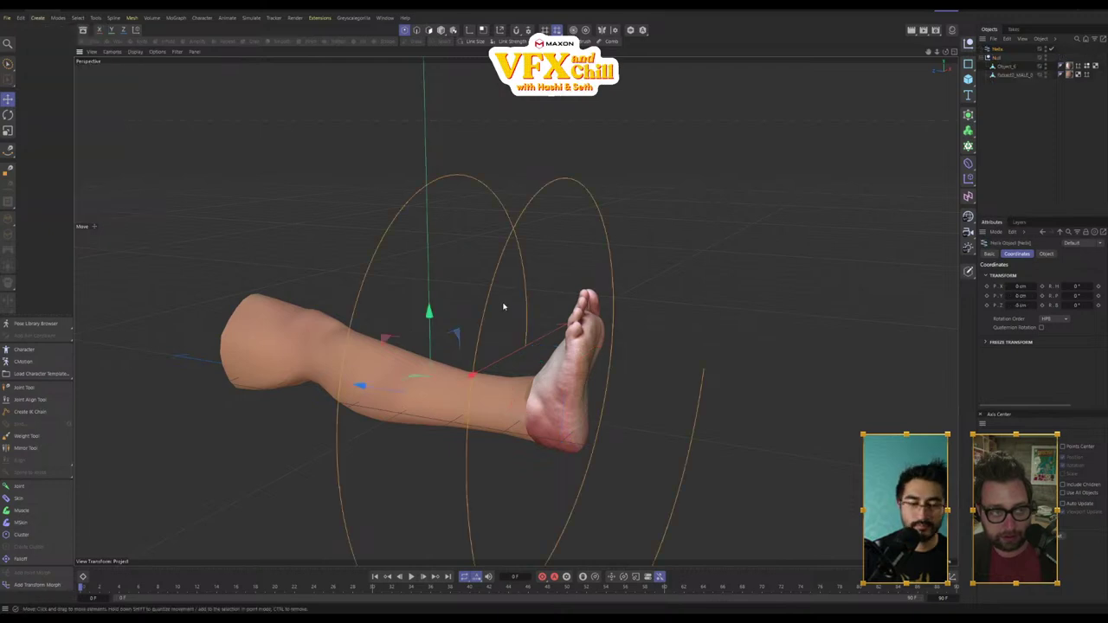
# Step: Set the helix's start radius to 49 cm and end radius to 51 cm, and move it along the leg to the knee end
pyautogui.keyDown('alt'); pyautogui.moveTo(494, 325); pyautogui.dragTo(543, 259); pyautogui.keyUp('alt')
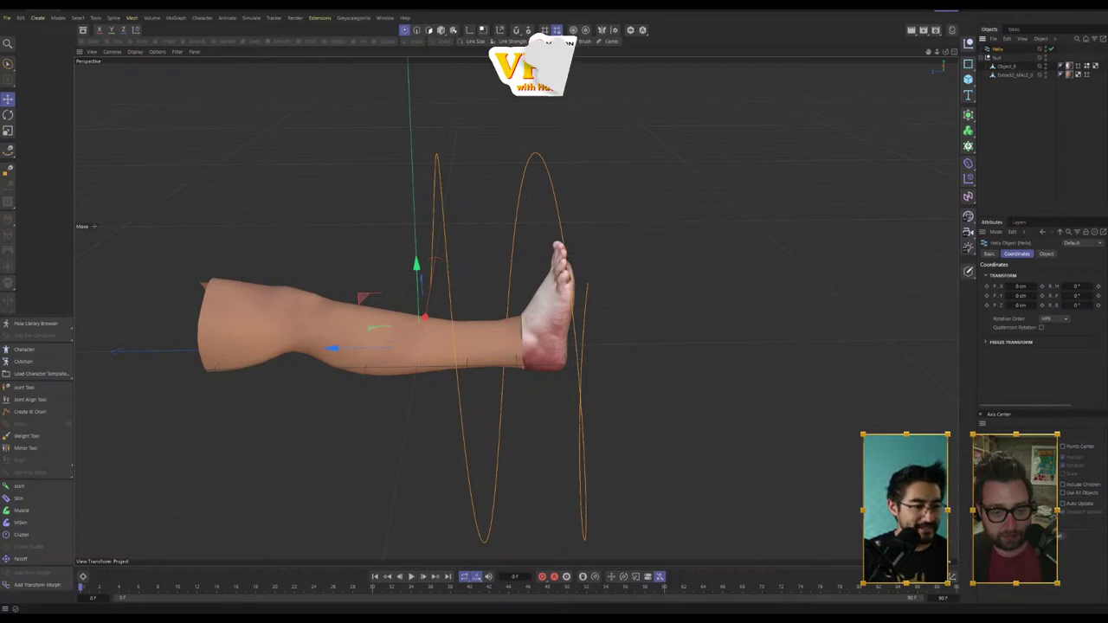
pyautogui.click(1046, 254)
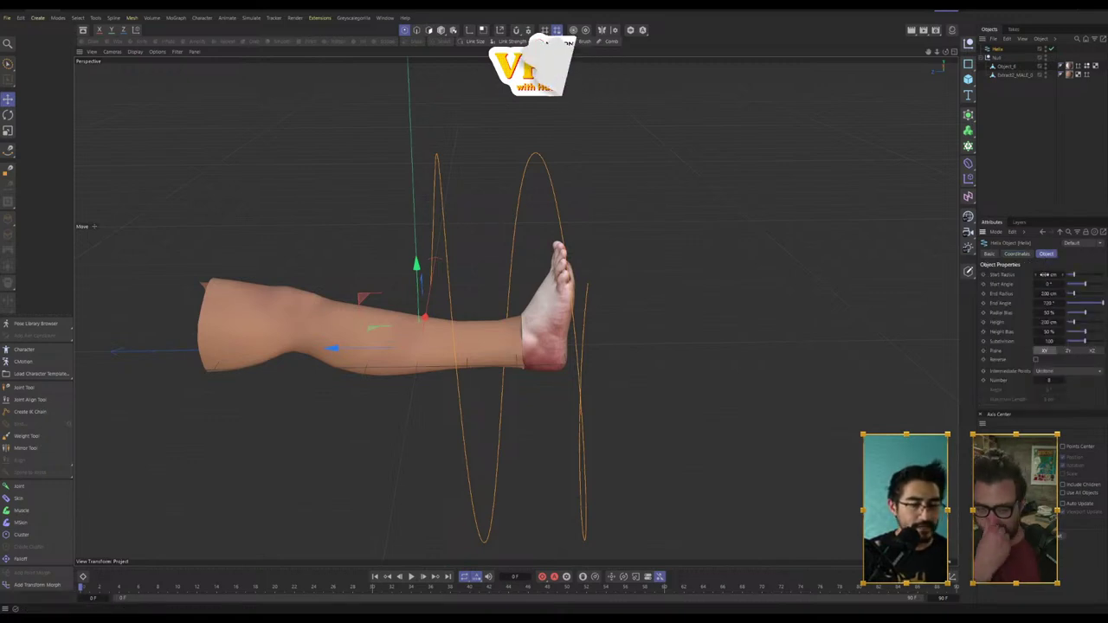
pyautogui.moveTo(1045, 274)
pyautogui.mouseDown()
pyautogui.moveTo(996, 275)
pyautogui.moveTo(1040, 275)
pyautogui.mouseUp()
pyautogui.moveTo(376, 351); pyautogui.dragTo(208, 350)
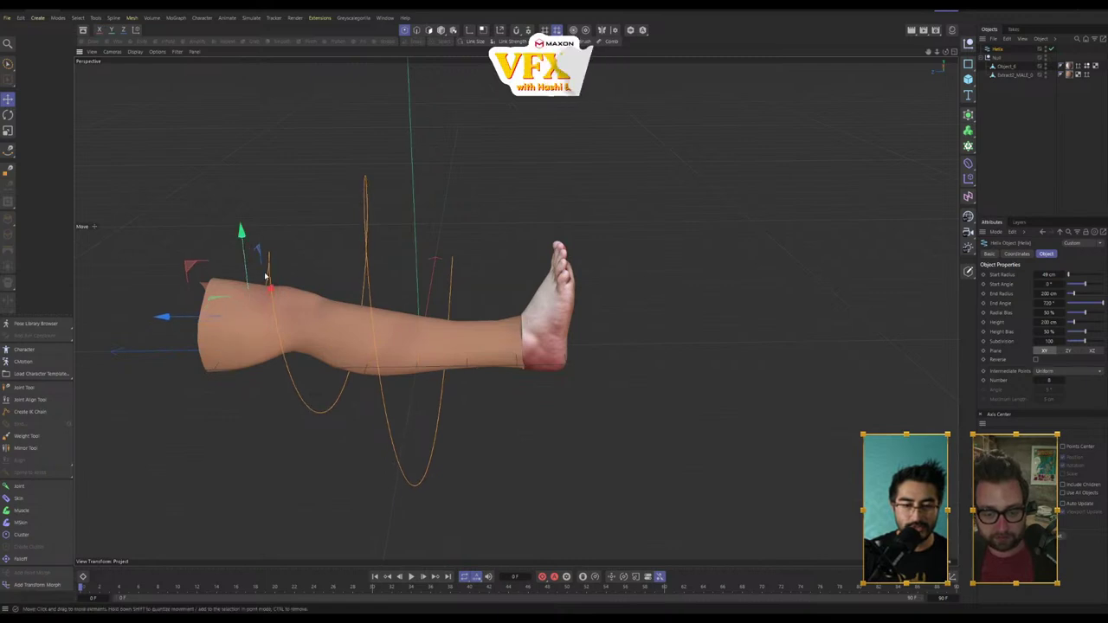
pyautogui.keyDown('alt'); pyautogui.moveTo(249, 251); pyautogui.dragTo(262, 328); pyautogui.keyUp('alt')
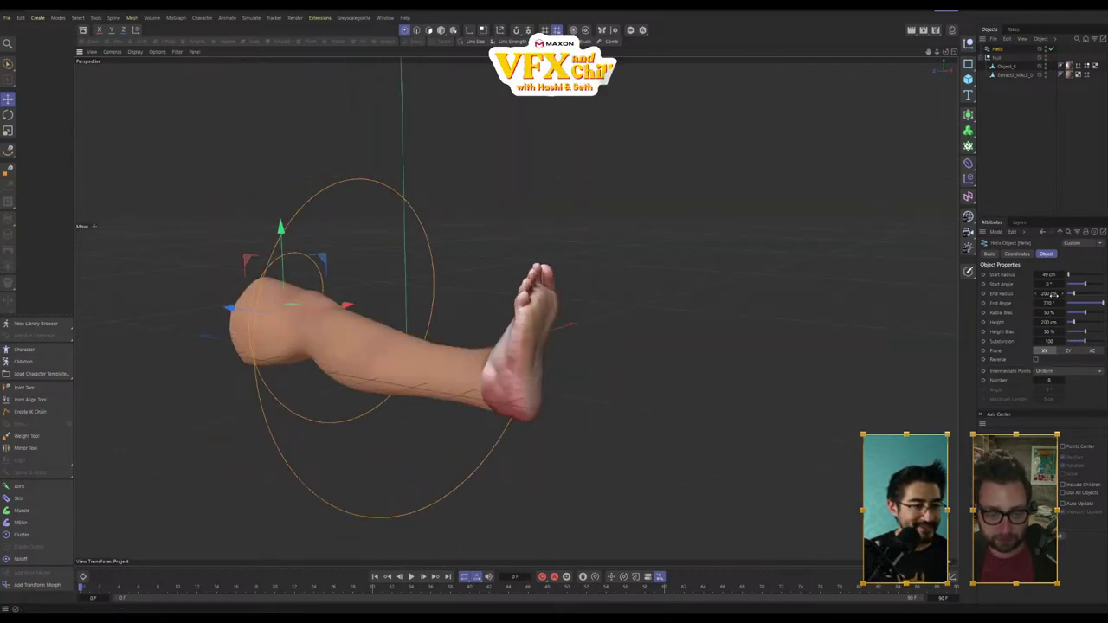
pyautogui.moveTo(1063, 293); pyautogui.dragTo(1055, 293)
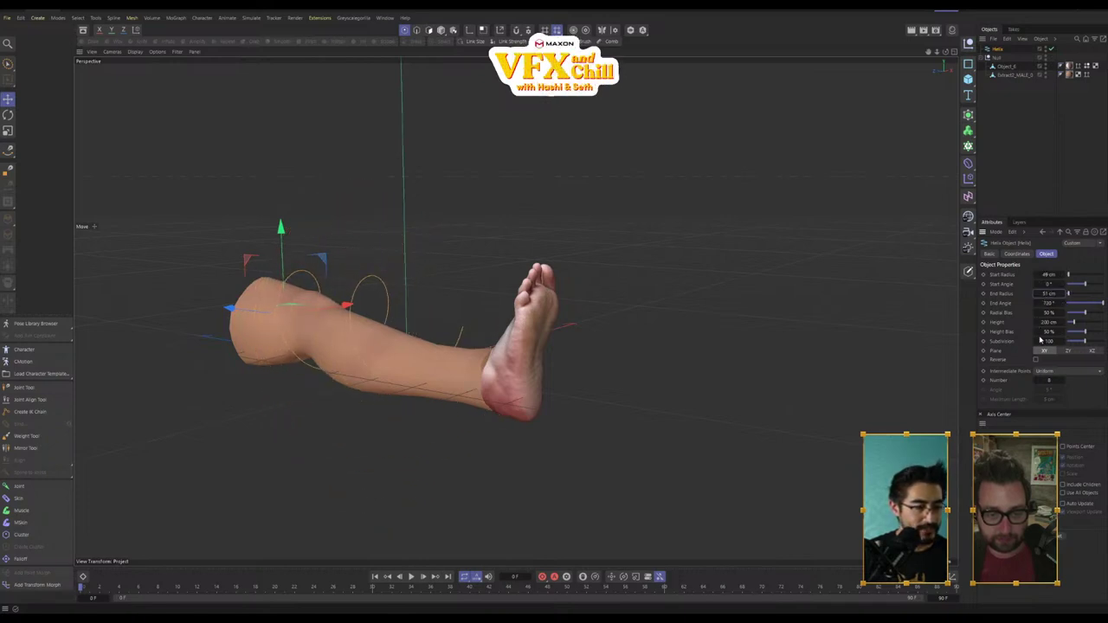
# Step: Set the helix's height to 266 cm and its end angle to 4023° so its coils run along the leg
pyautogui.moveTo(1036, 322); pyautogui.dragTo(1041, 322)
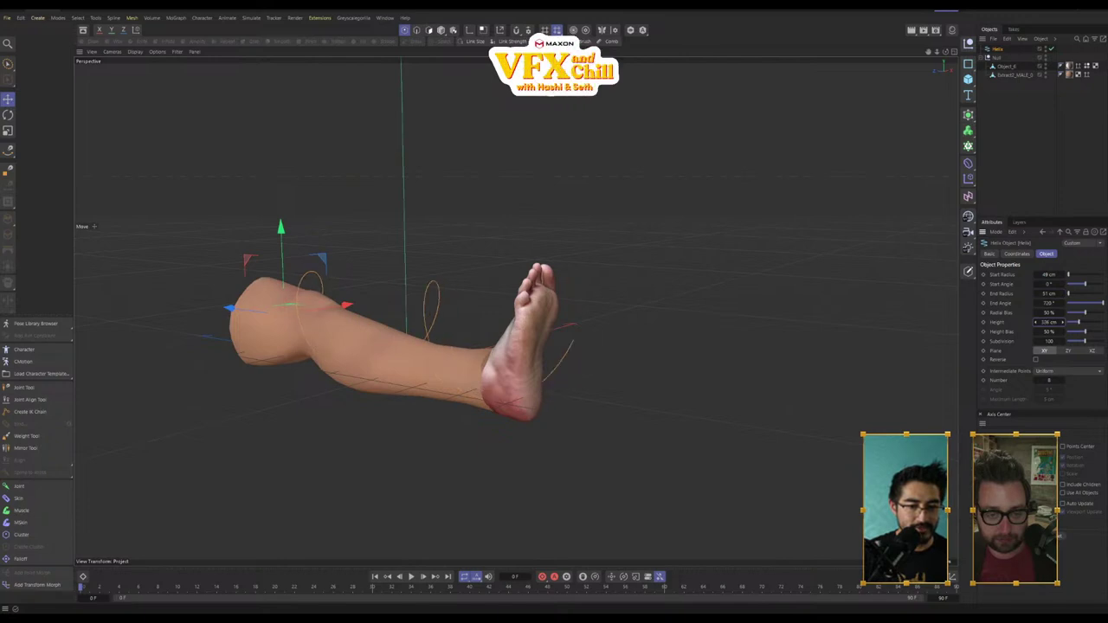
pyautogui.keyDown('alt'); pyautogui.moveTo(617, 423); pyautogui.dragTo(648, 418); pyautogui.keyUp('alt')
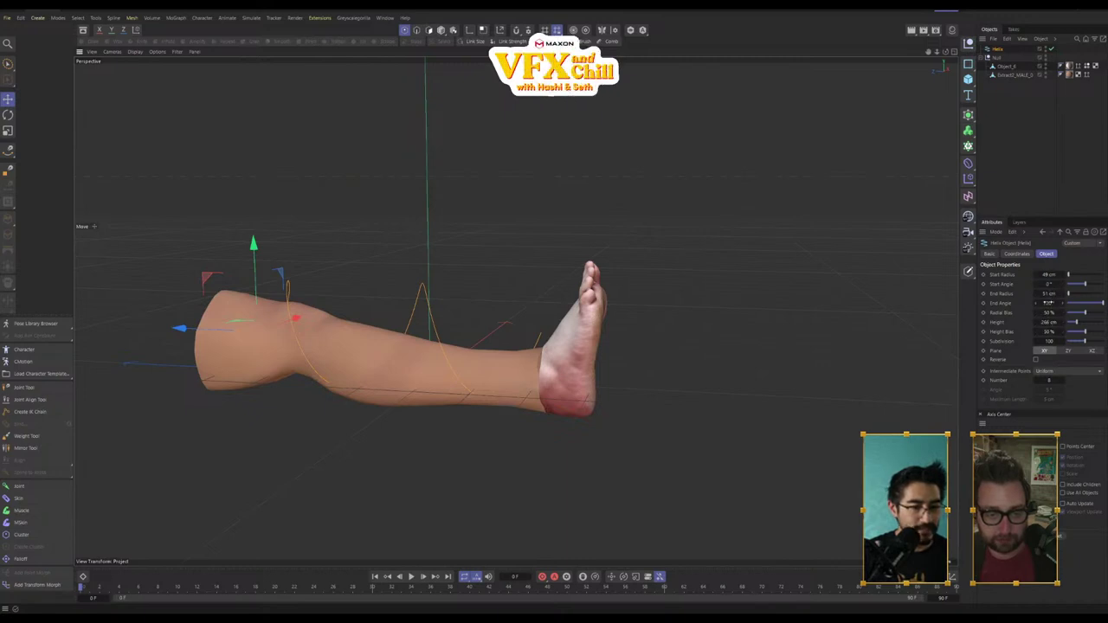
pyautogui.moveTo(1049, 303)
pyautogui.mouseDown()
pyautogui.moveTo(1070, 303)
pyautogui.moveTo(1057, 303)
pyautogui.mouseUp()
pyautogui.keyDown('alt'); pyautogui.moveTo(240, 349); pyautogui.dragTo(356, 315); pyautogui.keyUp('alt')
pyautogui.keyDown('alt'); pyautogui.moveTo(440, 383); pyautogui.dragTo(337, 375); pyautogui.keyUp('alt')
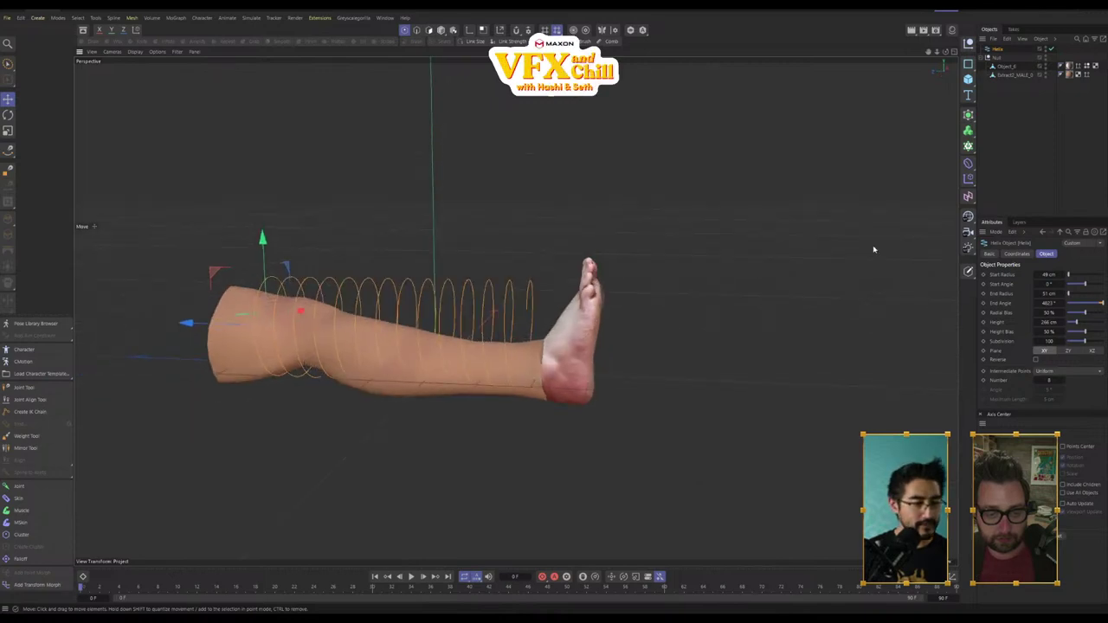
# Step: Widen the helix to a 71 cm start radius and 60 cm end radius, and lower it so its coils surround the leg
pyautogui.moveTo(1056, 295)
pyautogui.mouseDown()
pyautogui.moveTo(1072, 295)
pyautogui.moveTo(1059, 275)
pyautogui.mouseUp()
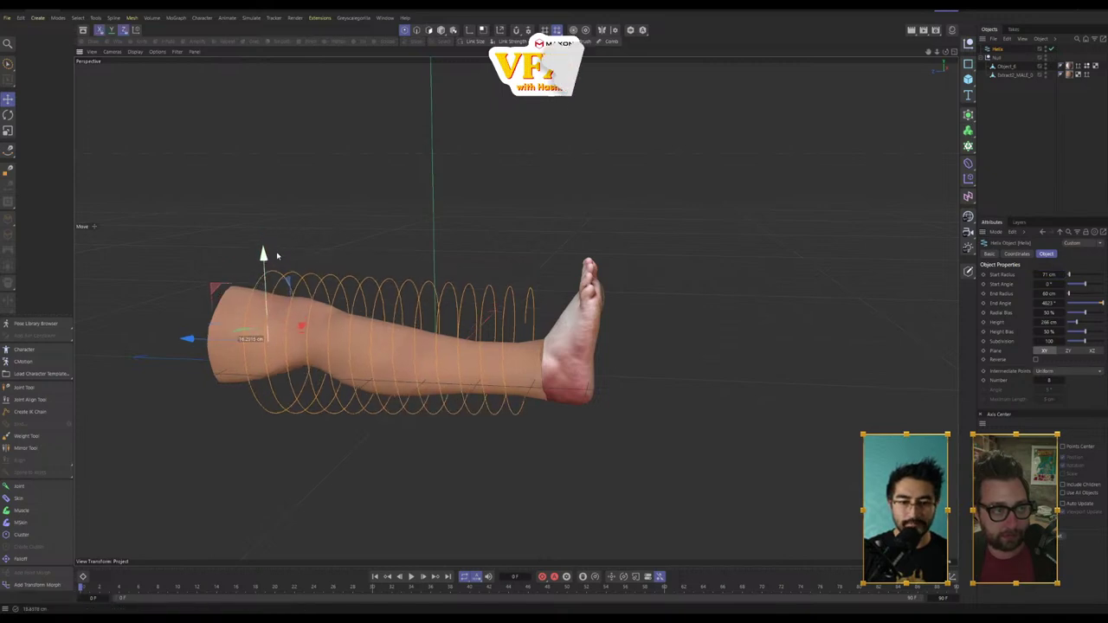
pyautogui.keyDown('alt'); pyautogui.moveTo(265, 250); pyautogui.dragTo(497, 359); pyautogui.keyUp('alt')
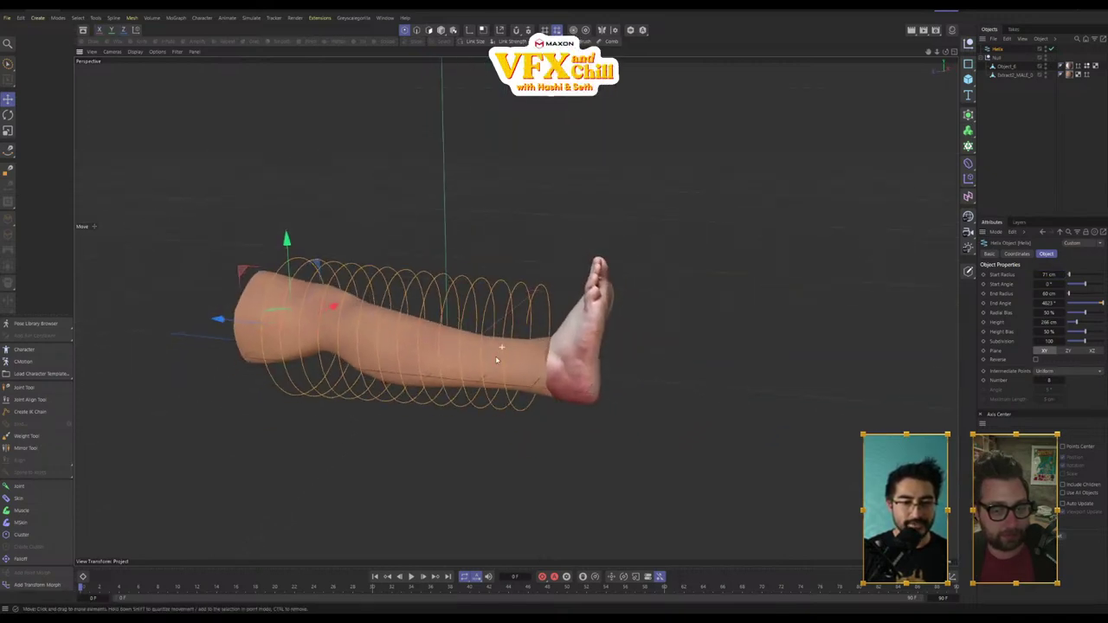
# Step: Add a Sweep generator to the scene for the helix
pyautogui.click(968, 78)
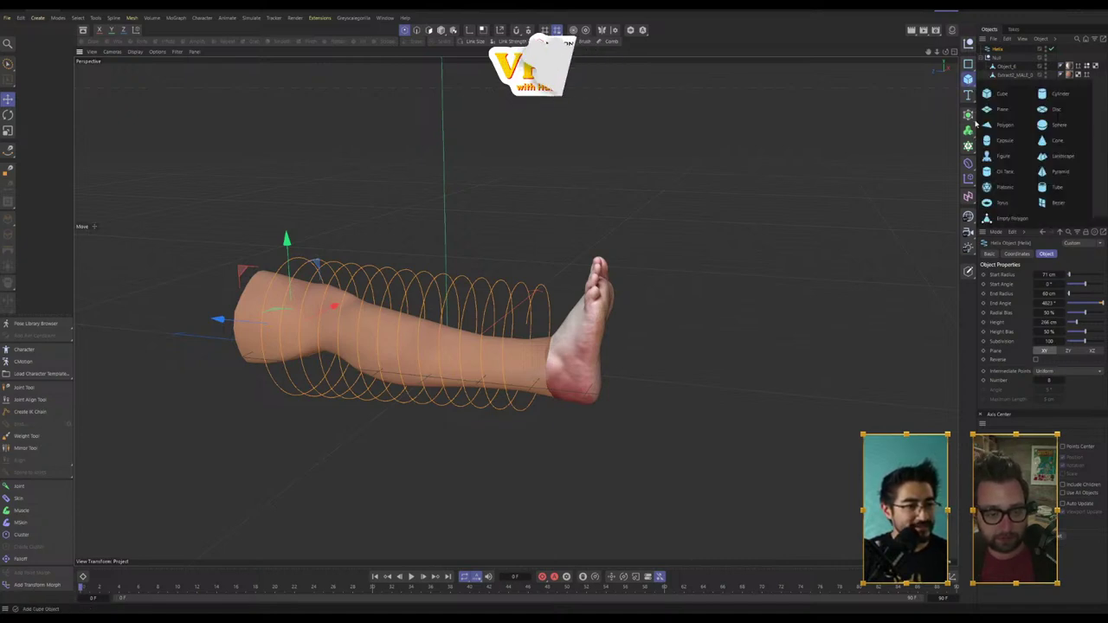
pyautogui.moveTo(969, 84)
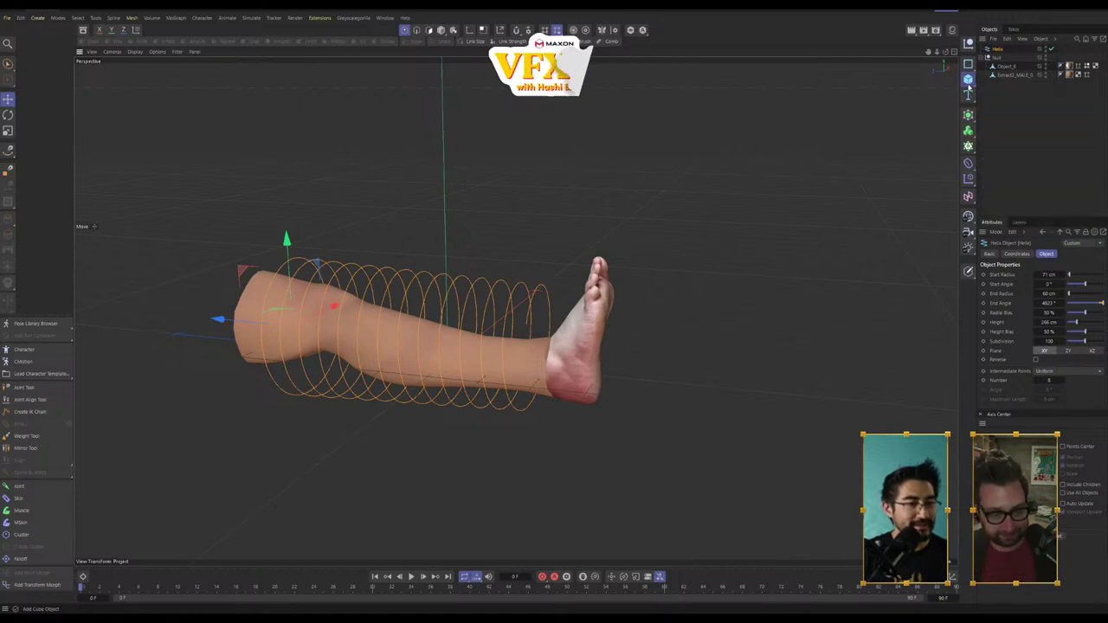
pyautogui.moveTo(969, 119)
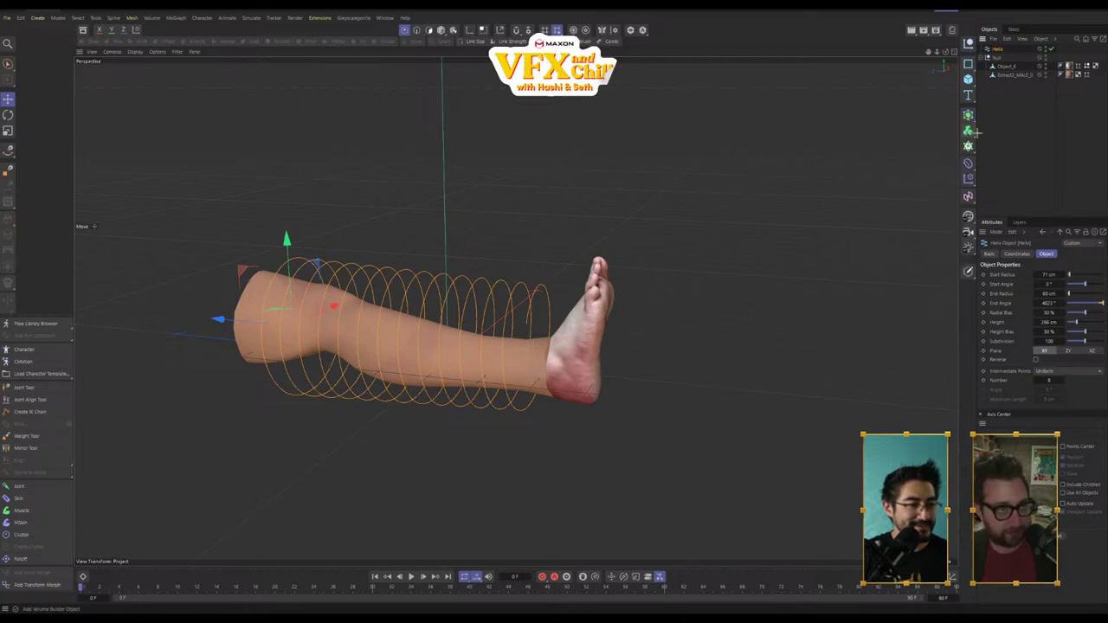
pyautogui.click(974, 133)
pyautogui.click(969, 117)
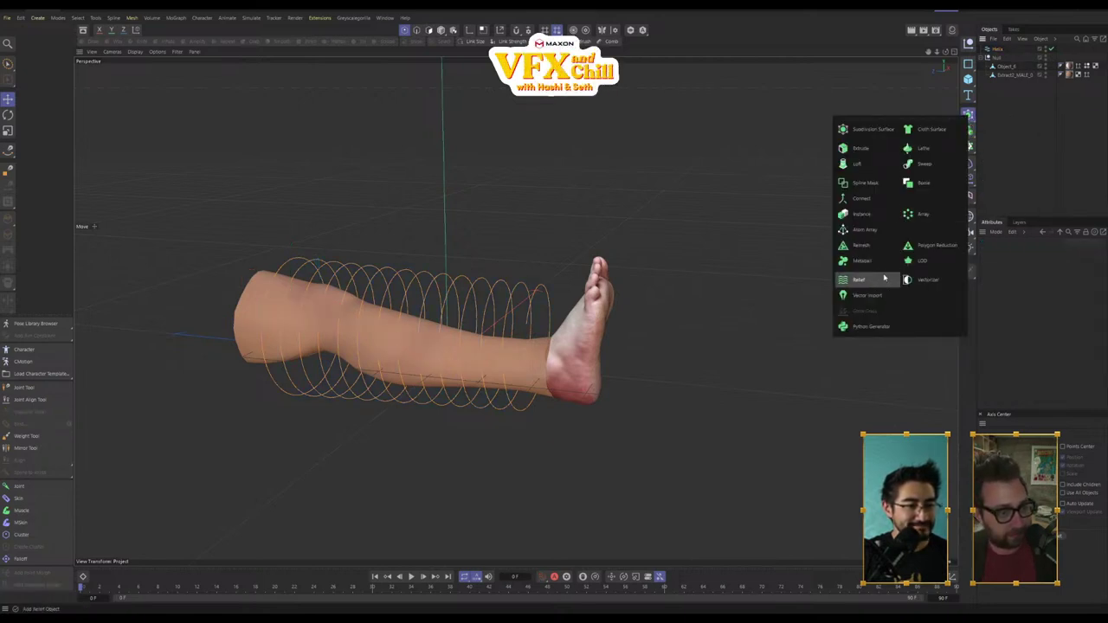
pyautogui.click(944, 164)
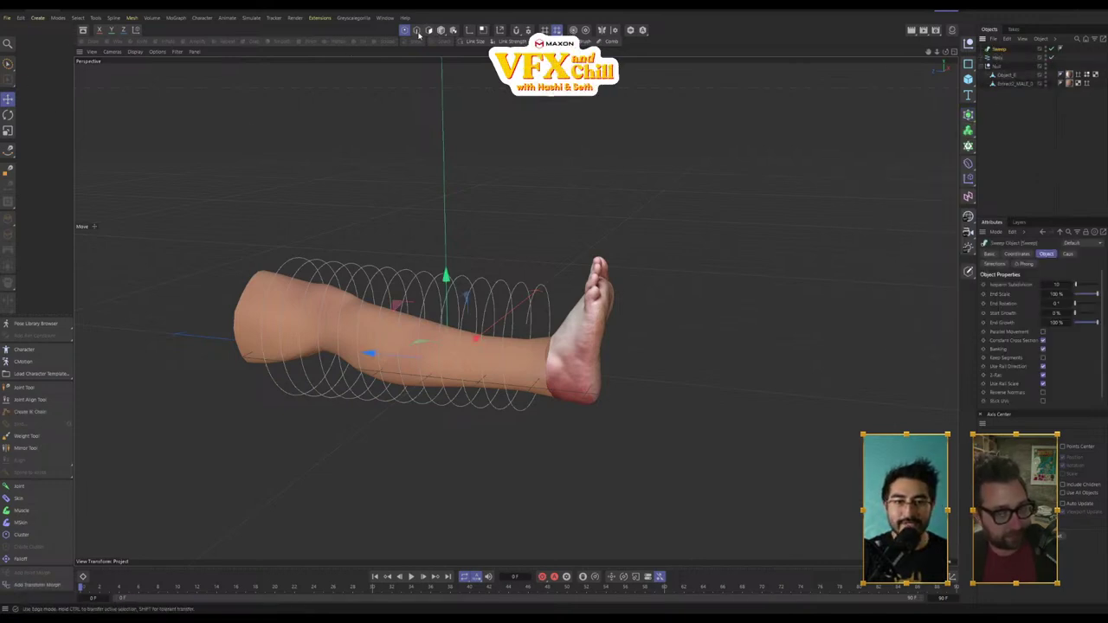
# Step: Draw a very short vertical two-point spline above the leg with the Spline Pen and place it under the Sweep
pyautogui.click(8, 149)
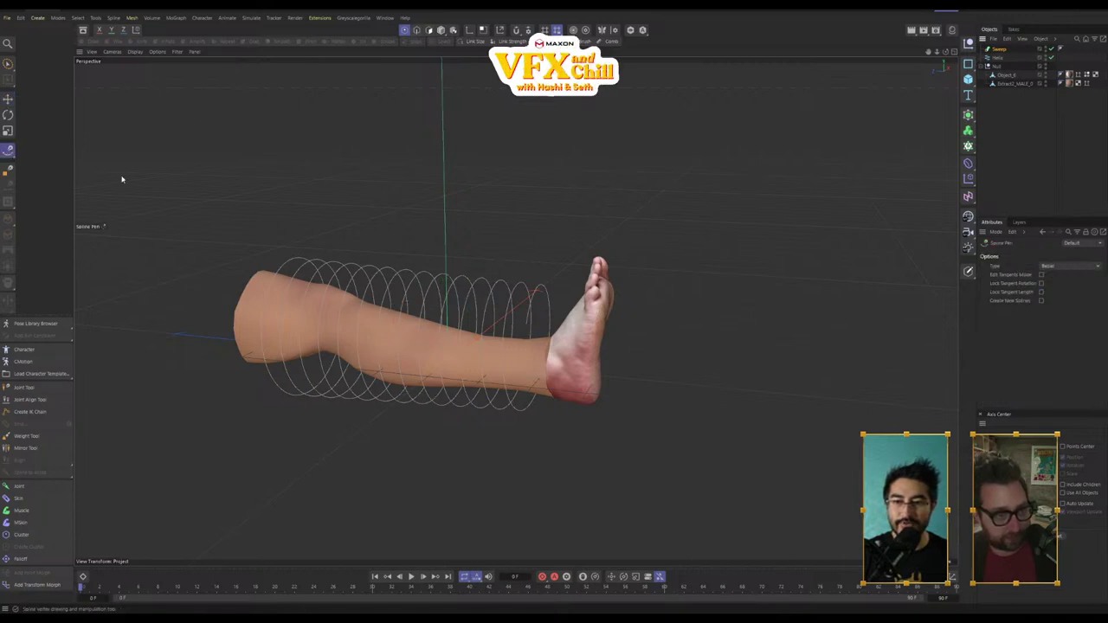
pyautogui.click(507, 215)
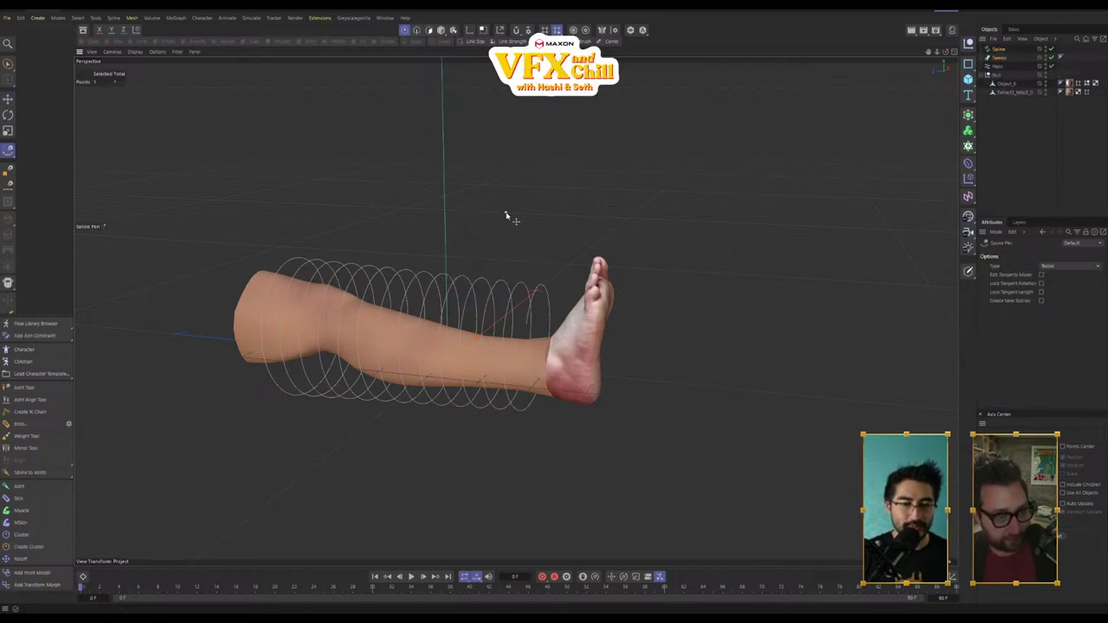
pyautogui.click(507, 223)
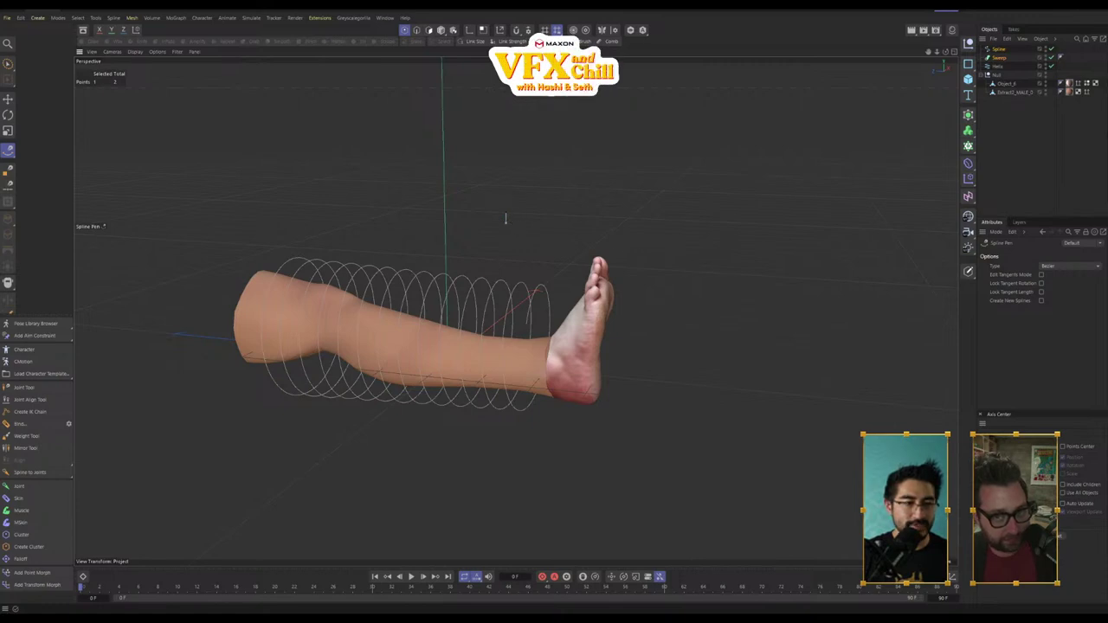
pyautogui.click(1002, 59)
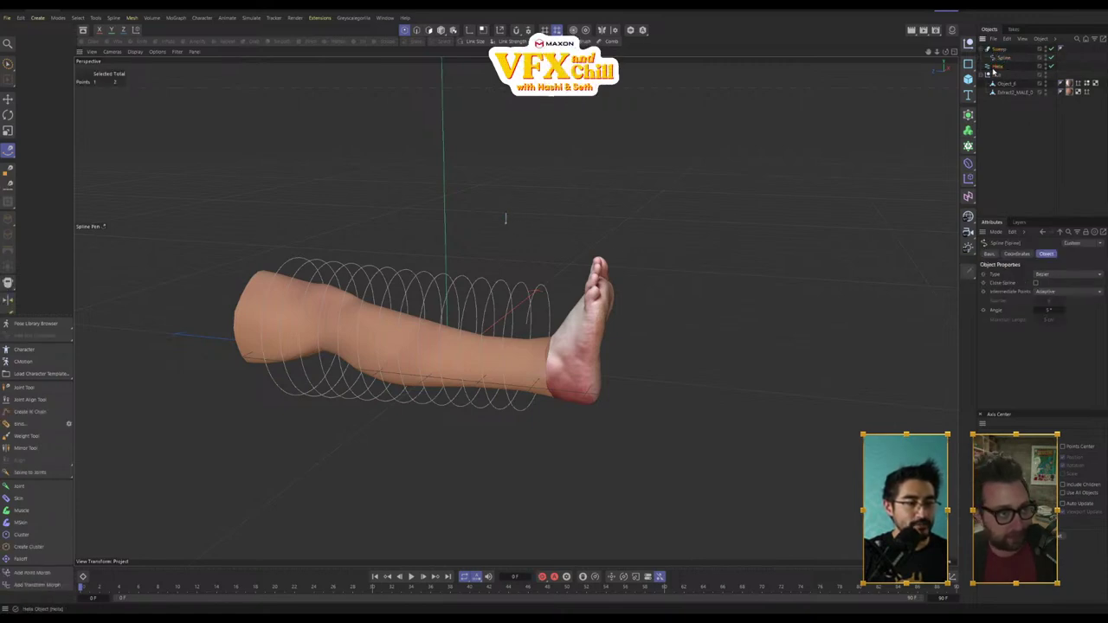
# Step: Place the helix under the Sweep, below the profile spline, so the profile is swept along its coils
pyautogui.moveTo(1007, 63); pyautogui.dragTo(1006, 62)
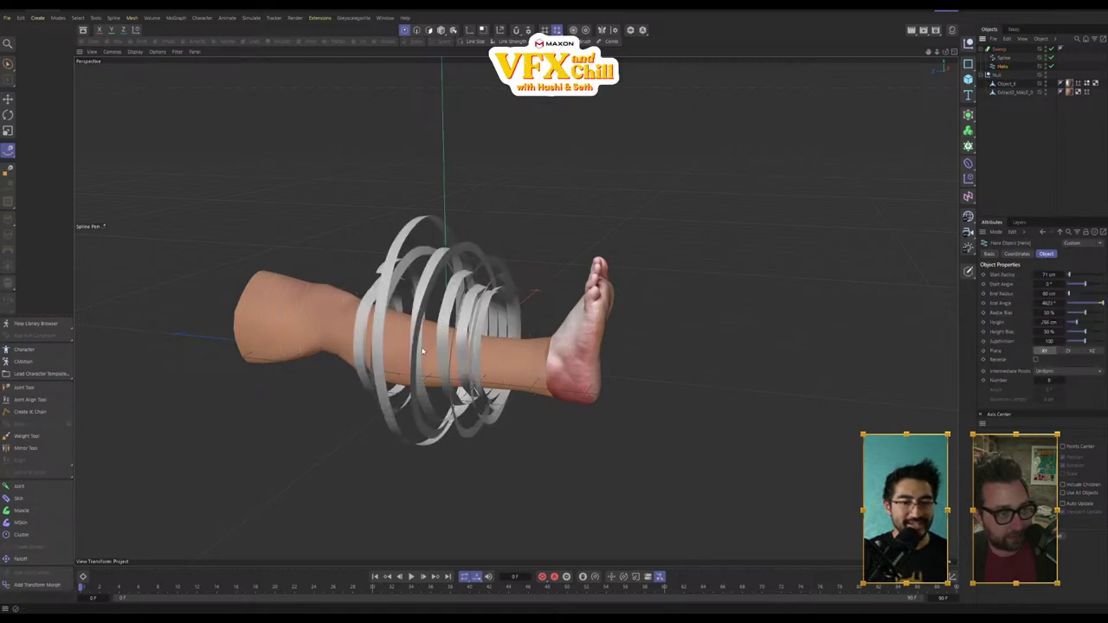
pyautogui.keyDown('alt'); pyautogui.moveTo(423, 351); pyautogui.dragTo(462, 229); pyautogui.keyUp('alt')
pyautogui.click(1004, 50)
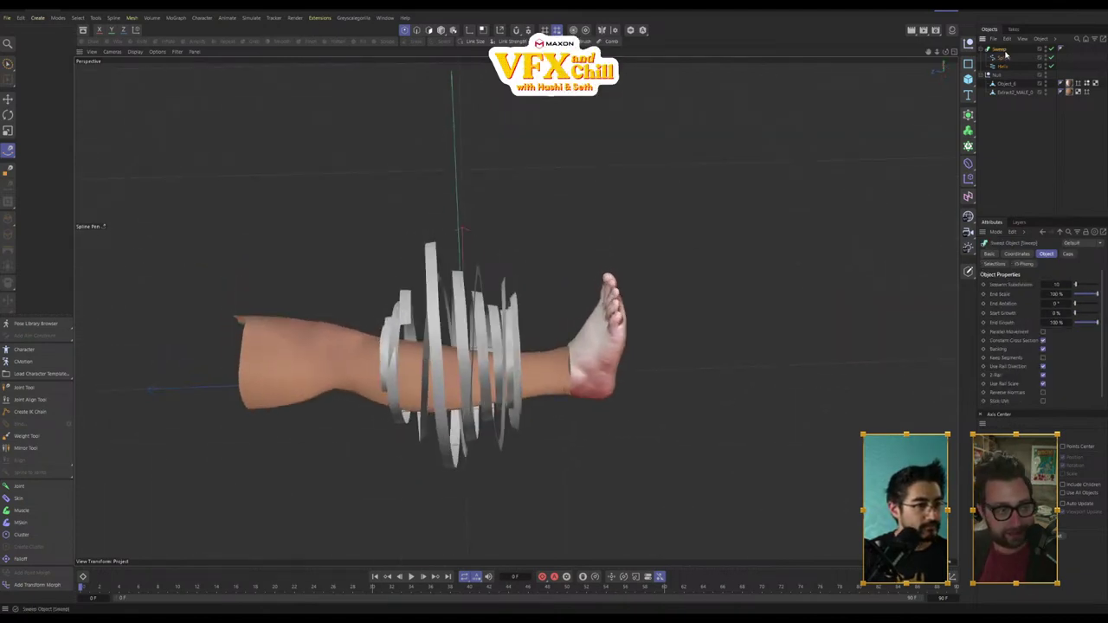
pyautogui.click(1003, 68)
pyautogui.click(1003, 60)
pyautogui.click(1001, 51)
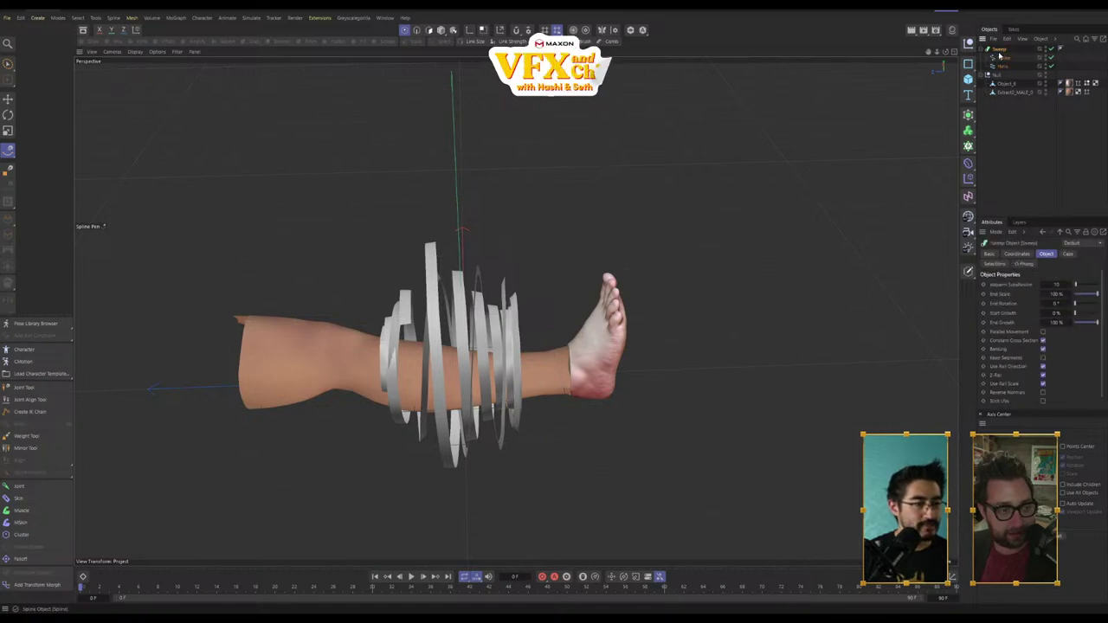
# Step: Center the profile spline's axis on its own points with Axis Center and move the spline down to the leg
pyautogui.click(1003, 60)
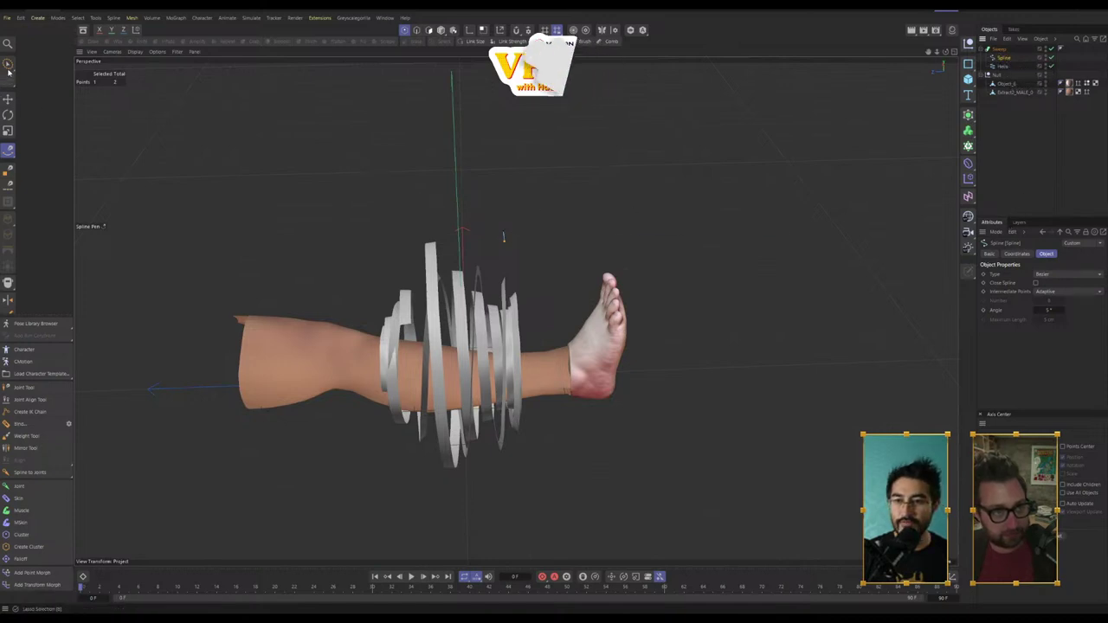
pyautogui.press('e')
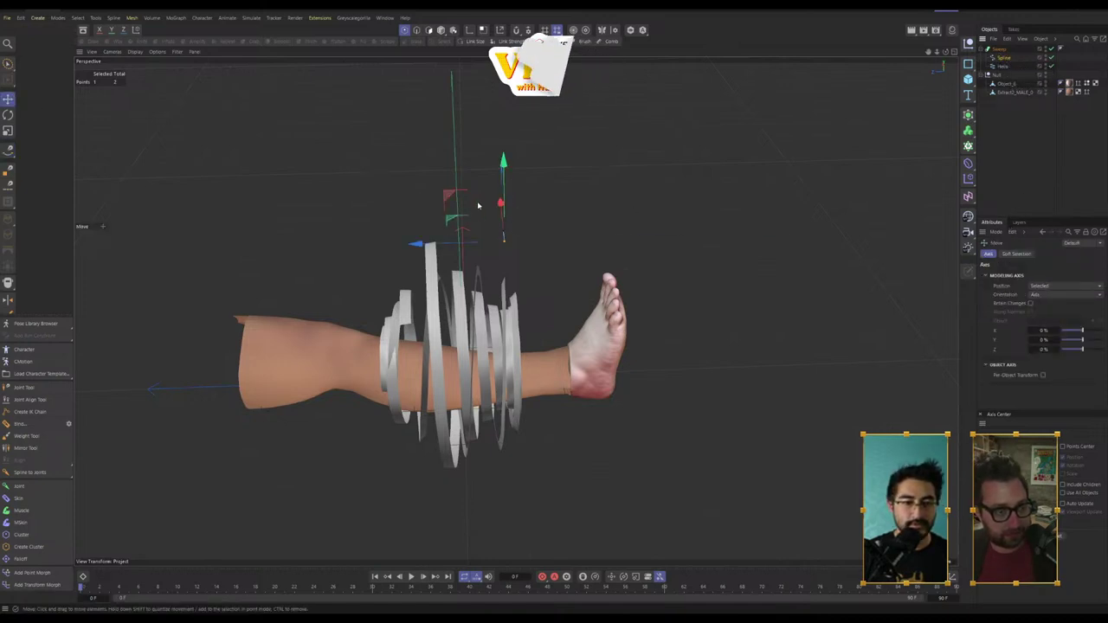
pyautogui.moveTo(512, 205); pyautogui.dragTo(478, 209)
pyautogui.keyDown('alt'); pyautogui.moveTo(539, 241); pyautogui.dragTo(620, 204); pyautogui.keyUp('alt')
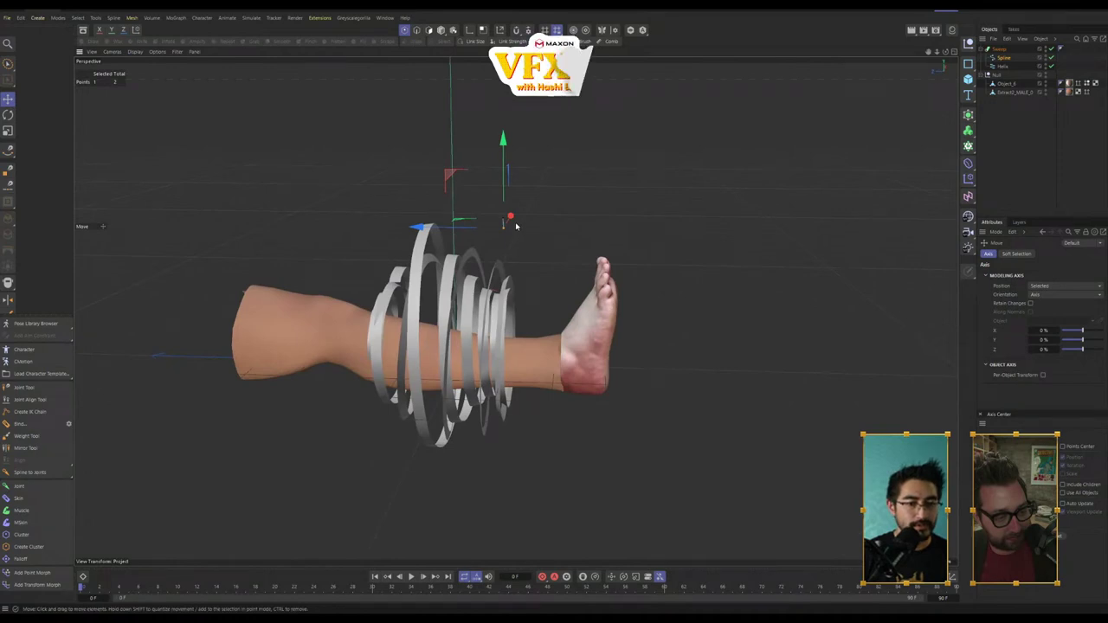
pyautogui.click(441, 29)
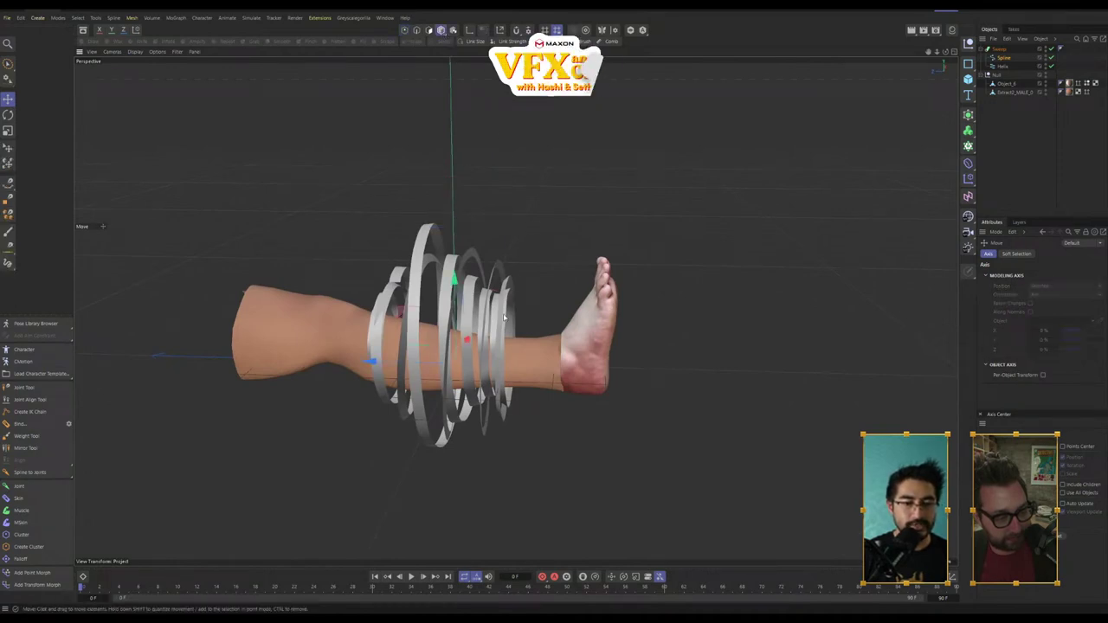
pyautogui.click(1004, 57)
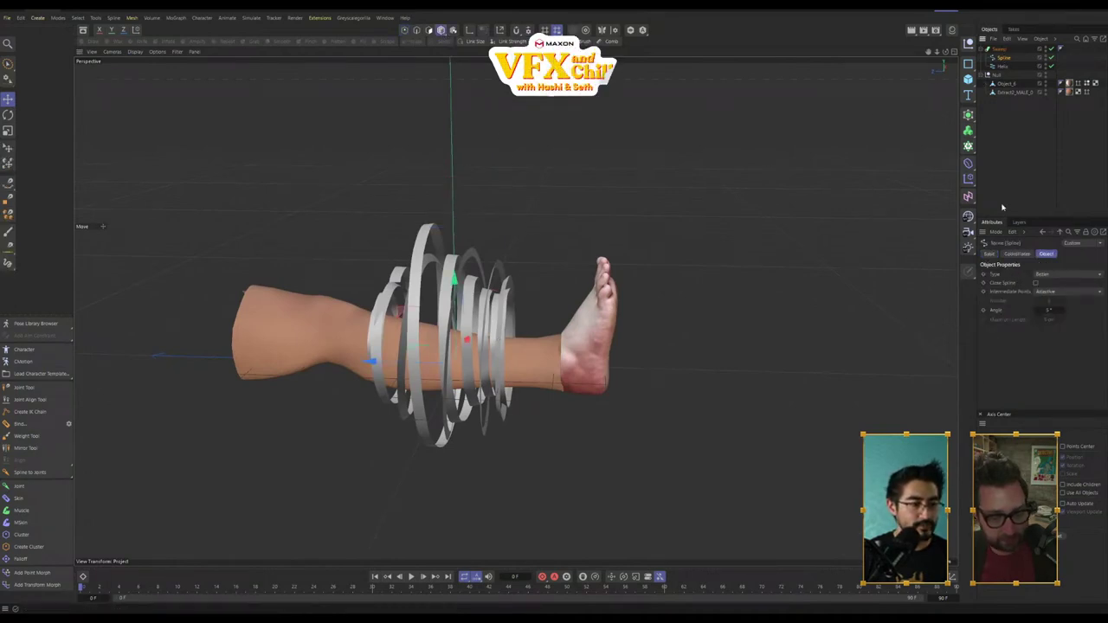
pyautogui.click(1010, 536)
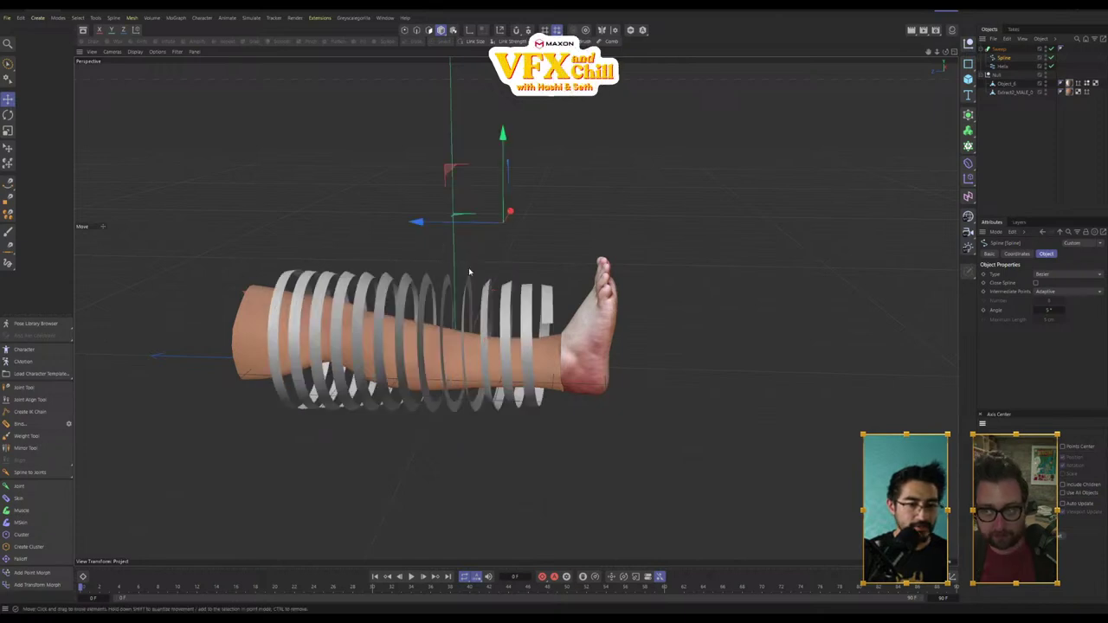
pyautogui.moveTo(510, 213); pyautogui.dragTo(625, 403)
pyautogui.keyDown('alt'); pyautogui.moveTo(573, 439); pyautogui.dragTo(517, 415); pyautogui.keyUp('alt')
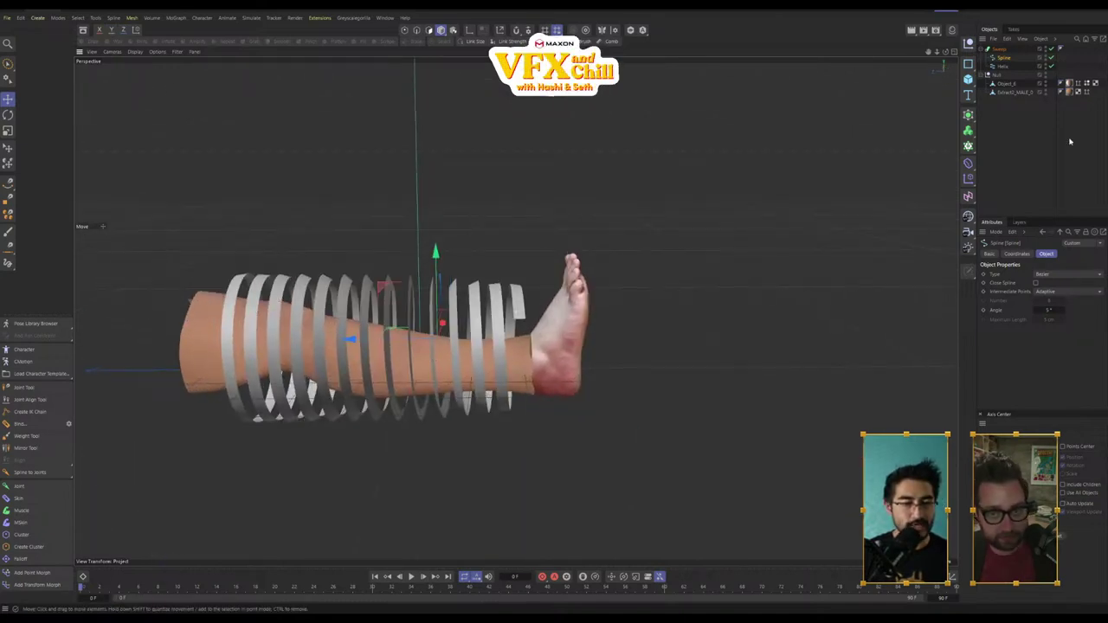
# Step: Try rotating the profile spline inside the Sweep, and undo the rotation
pyautogui.click(1001, 50)
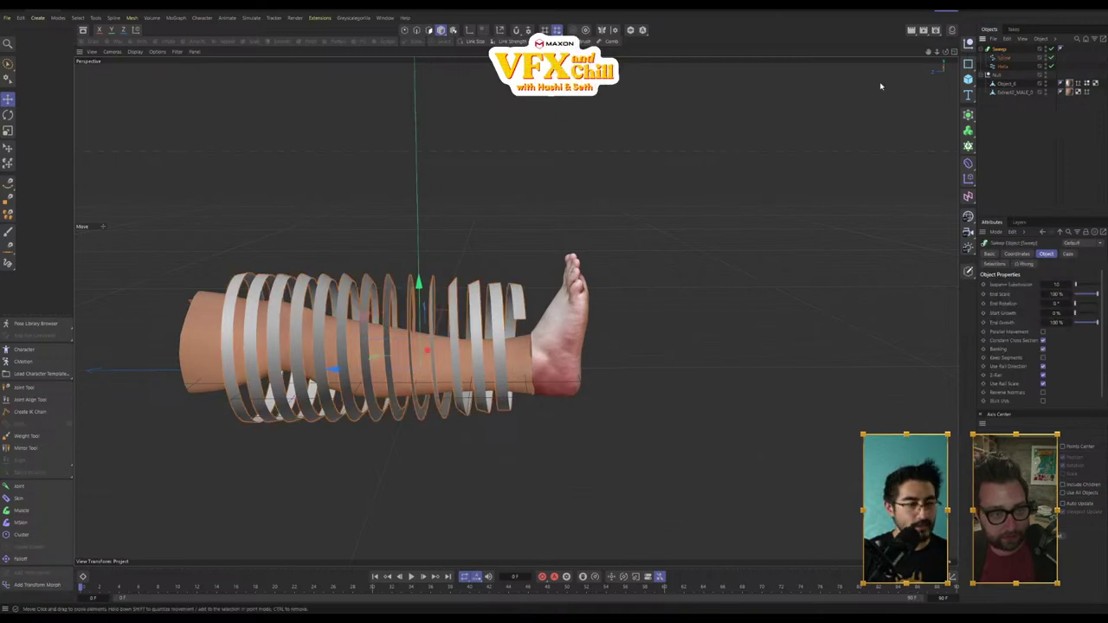
pyautogui.click(1006, 57)
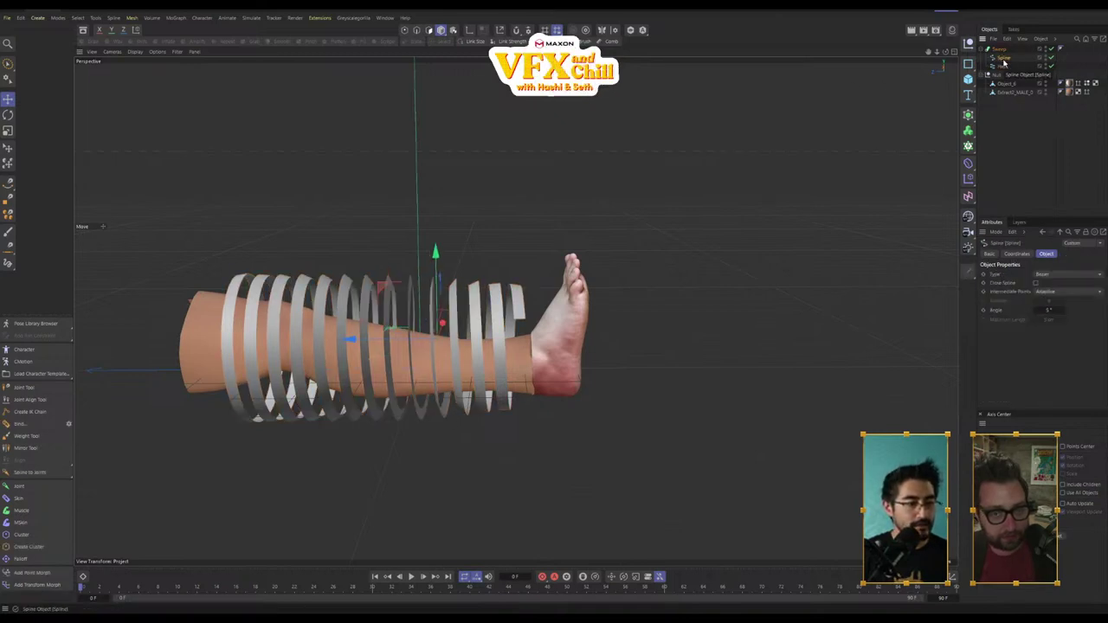
pyautogui.click(8, 116)
pyautogui.moveTo(471, 293); pyautogui.dragTo(409, 286)
pyautogui.hotkey('ctrl', 'z')
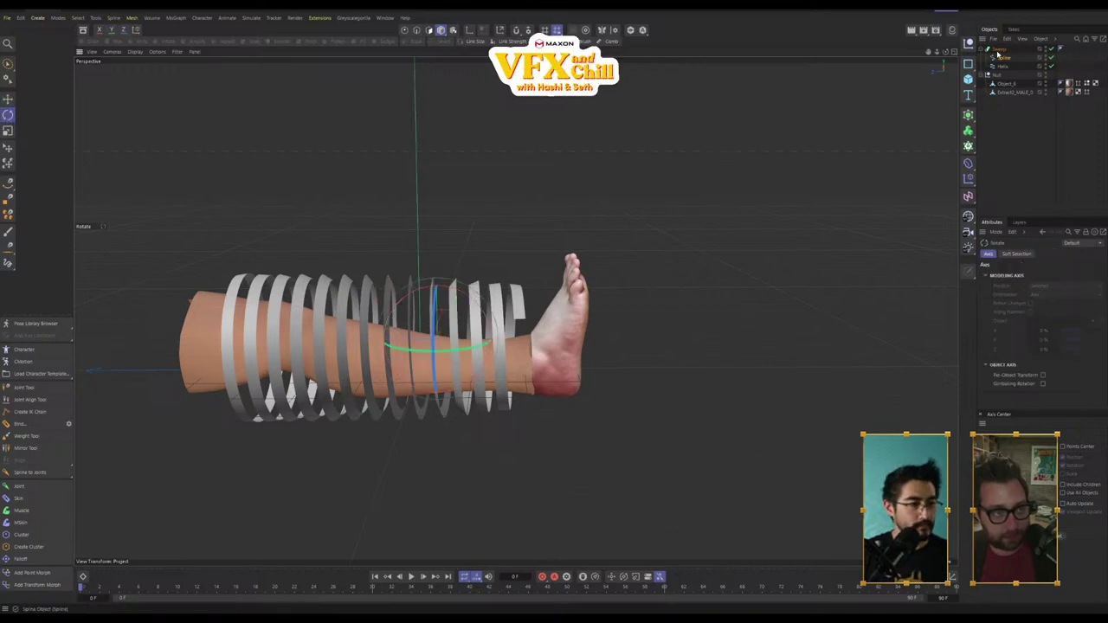
# Step: Try the Sweep without its Banking and 2-Rail options, and switch each back on
pyautogui.click(1000, 51)
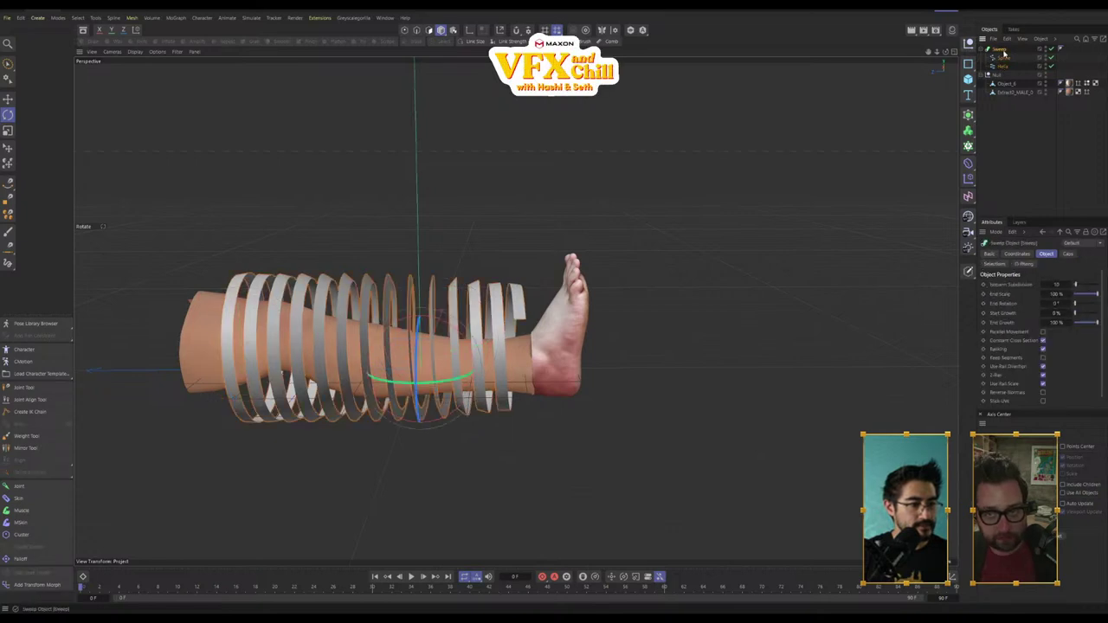
pyautogui.click(1044, 349)
pyautogui.click(1044, 349)
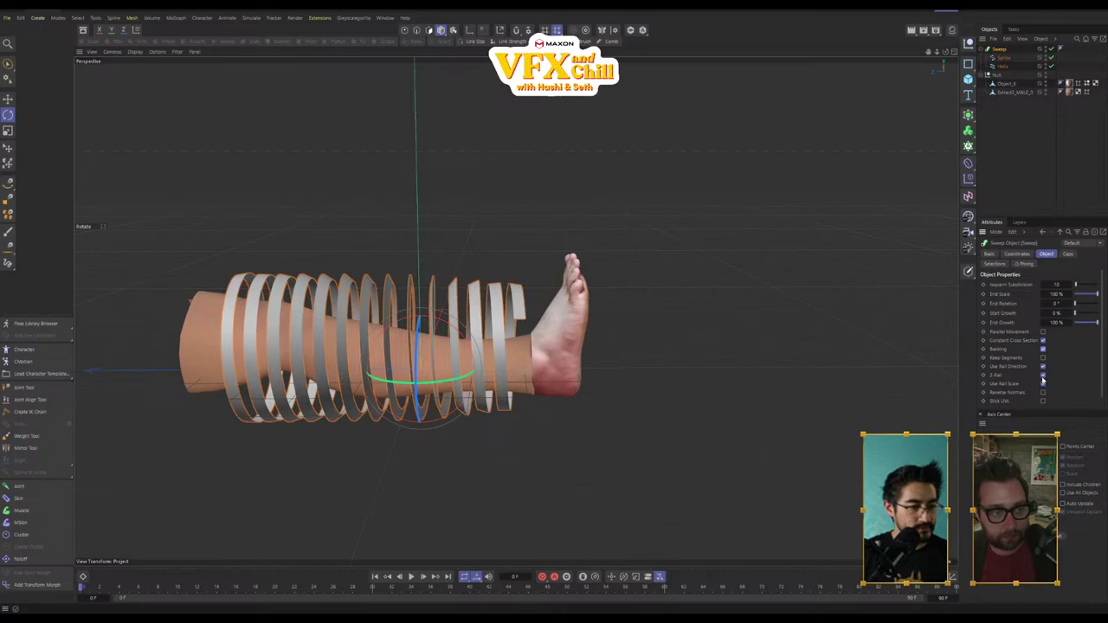
pyautogui.click(1043, 379)
pyautogui.click(1044, 379)
pyautogui.keyDown('alt'); pyautogui.moveTo(646, 321); pyautogui.dragTo(593, 349); pyautogui.keyUp('alt')
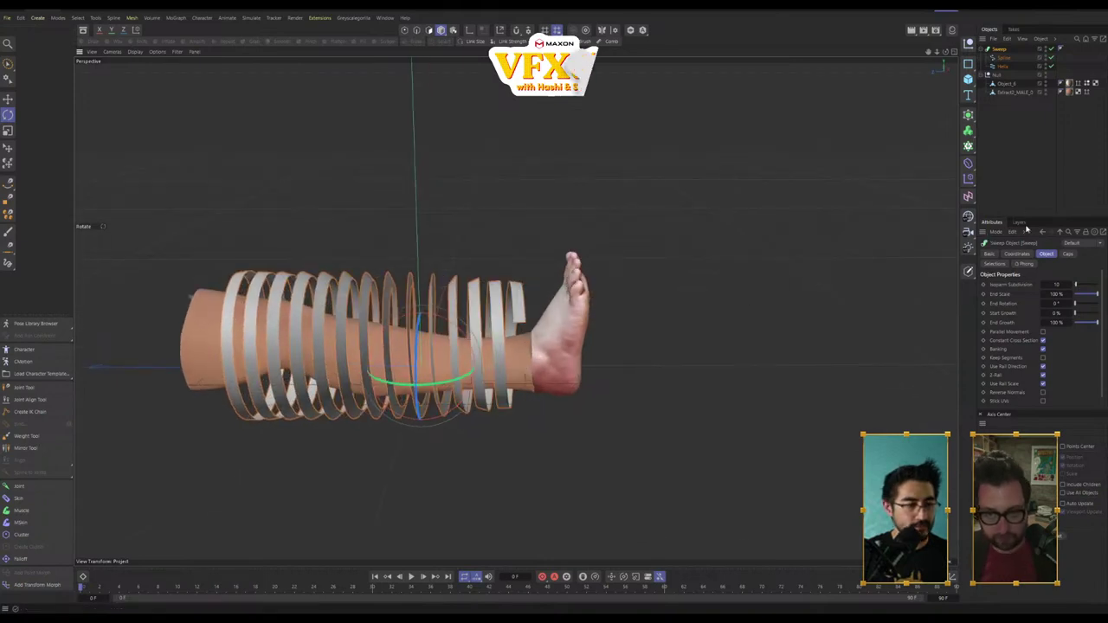
pyautogui.keyDown('alt'); pyautogui.moveTo(520, 308); pyautogui.dragTo(481, 303); pyautogui.keyUp('alt')
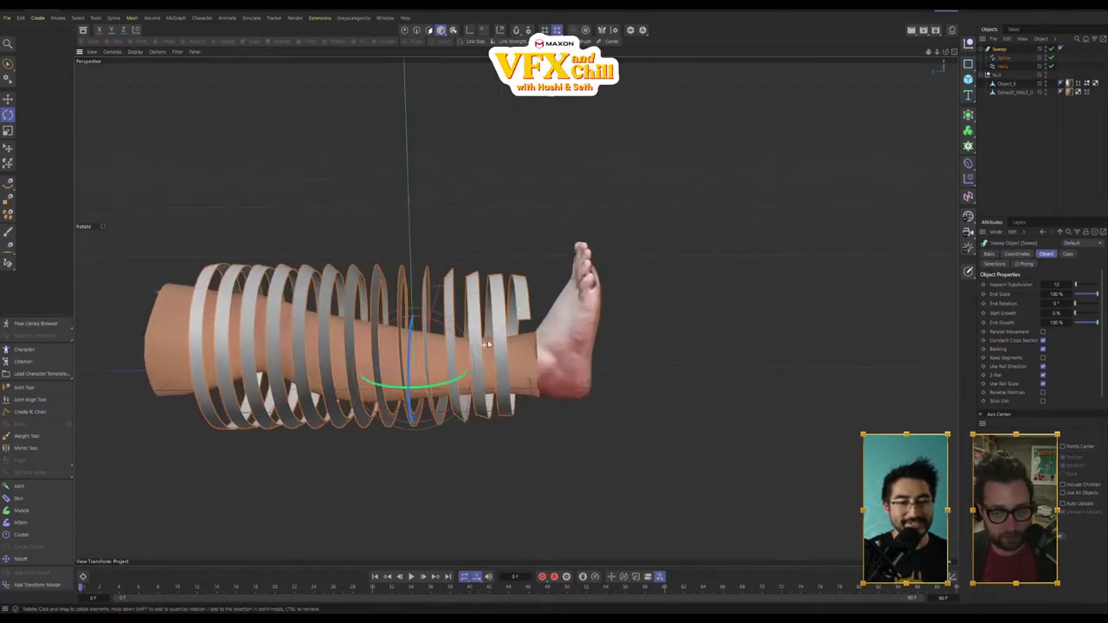
# Step: Scale up the profile spline so the swept bands widen and mostly overlap around the leg
pyautogui.click(1001, 61)
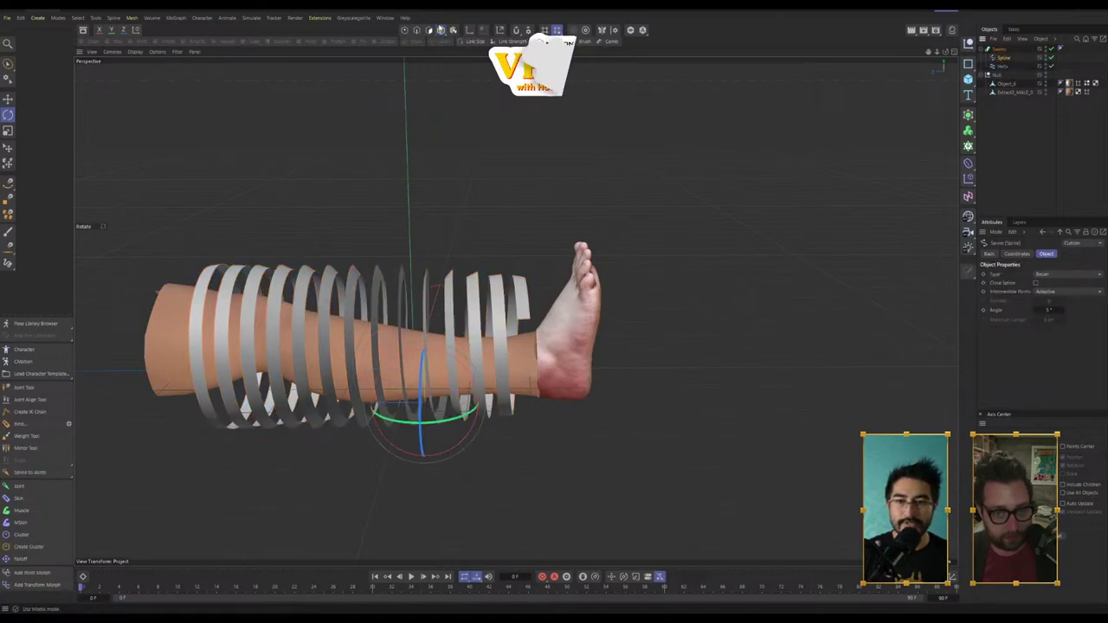
pyautogui.press('t')
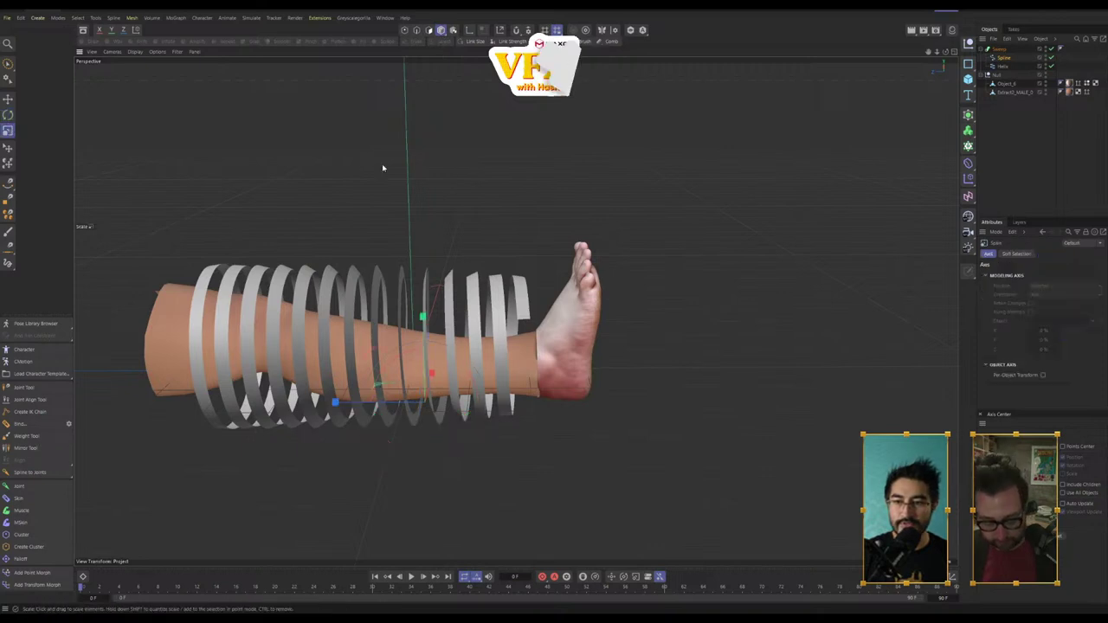
pyautogui.moveTo(384, 166); pyautogui.dragTo(763, 87)
pyautogui.keyDown('alt'); pyautogui.moveTo(198, 462); pyautogui.dragTo(571, 279); pyautogui.keyUp('alt')
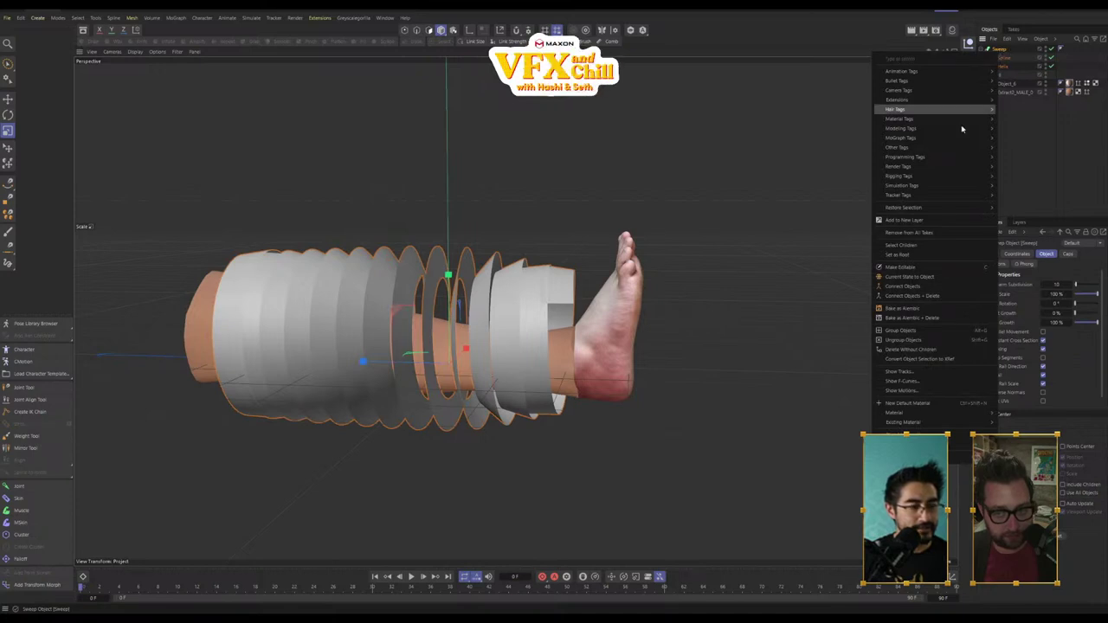
# Step: Add a Cloth simulation tag to the Sweep
pyautogui.moveTo(964, 177)
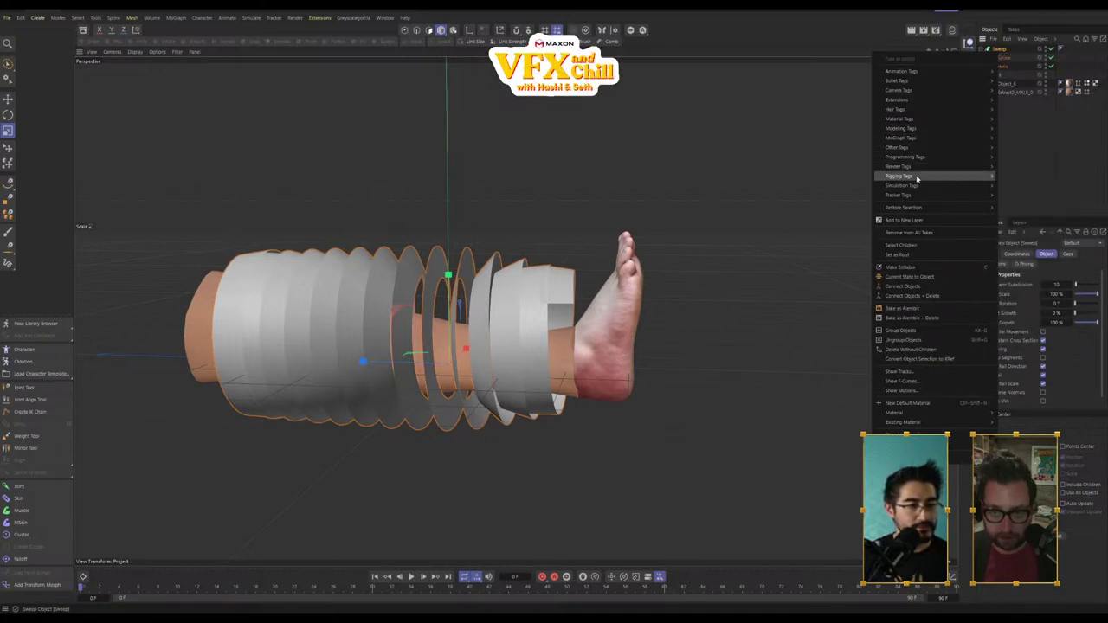
pyautogui.moveTo(920, 186)
pyautogui.click(1018, 195)
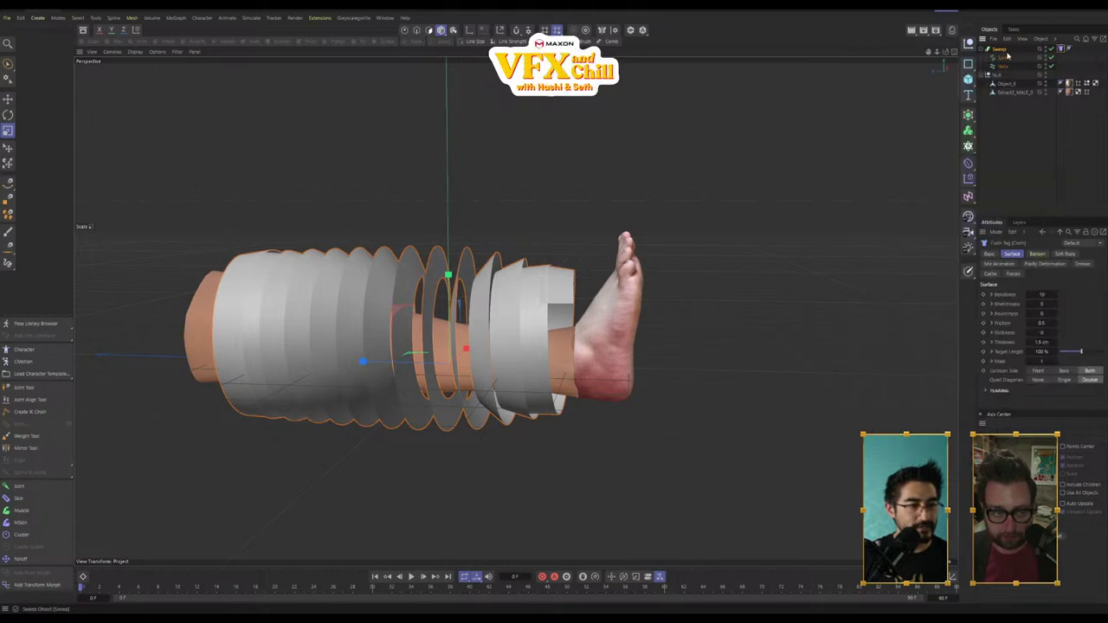
# Step: Add a Collider simulation tag to the Null that holds the leg and foot meshes
pyautogui.click(1004, 83)
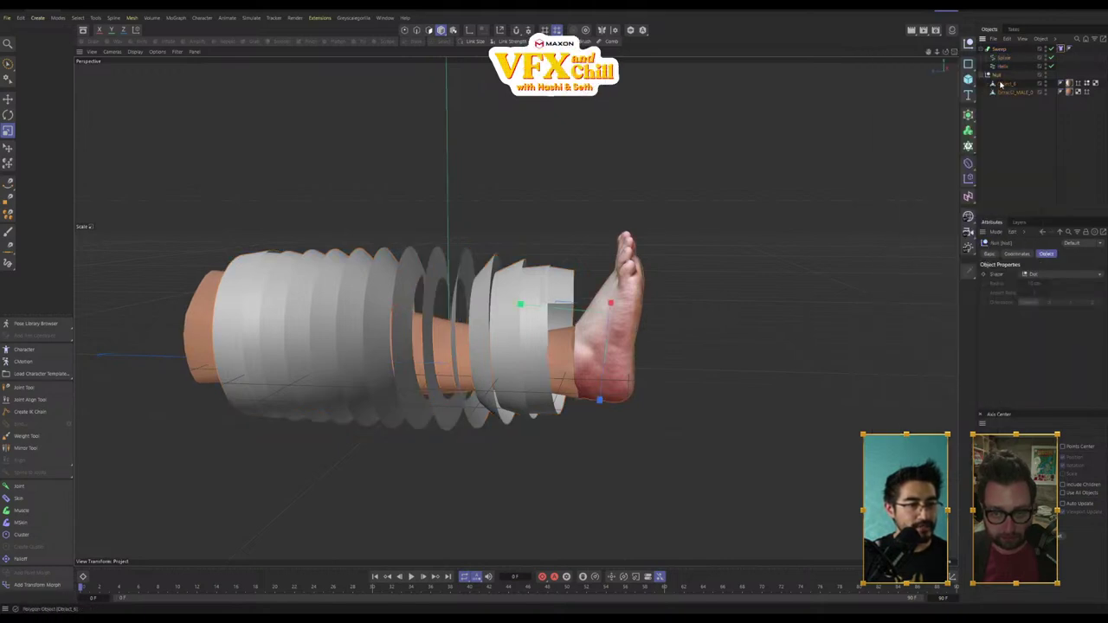
pyautogui.rightClick(1001, 84)
pyautogui.moveTo(927, 210)
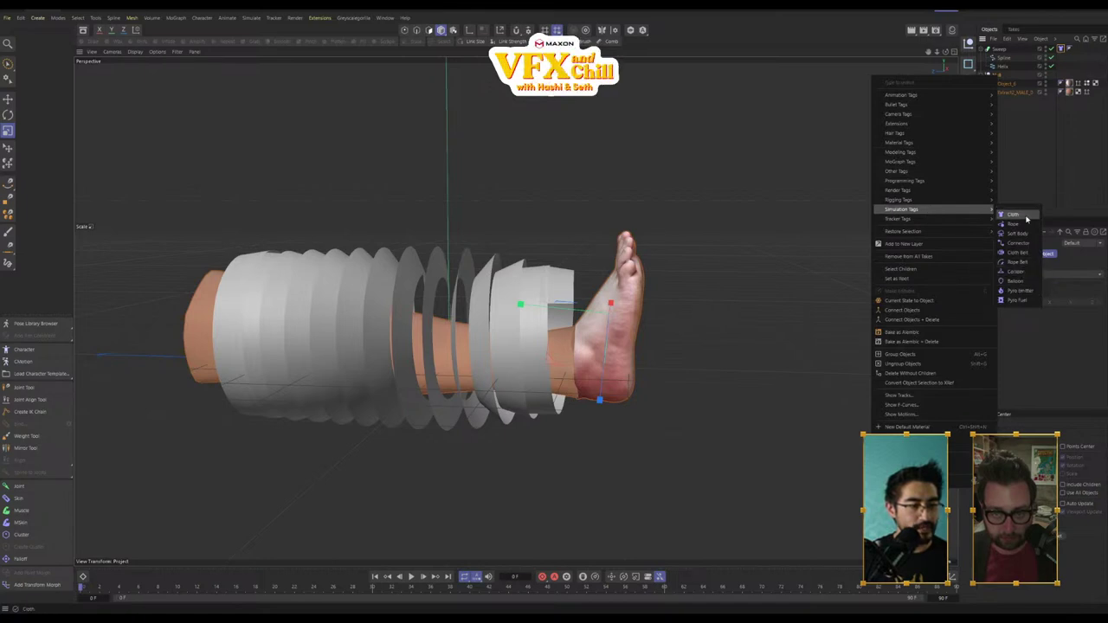
pyautogui.click(1019, 274)
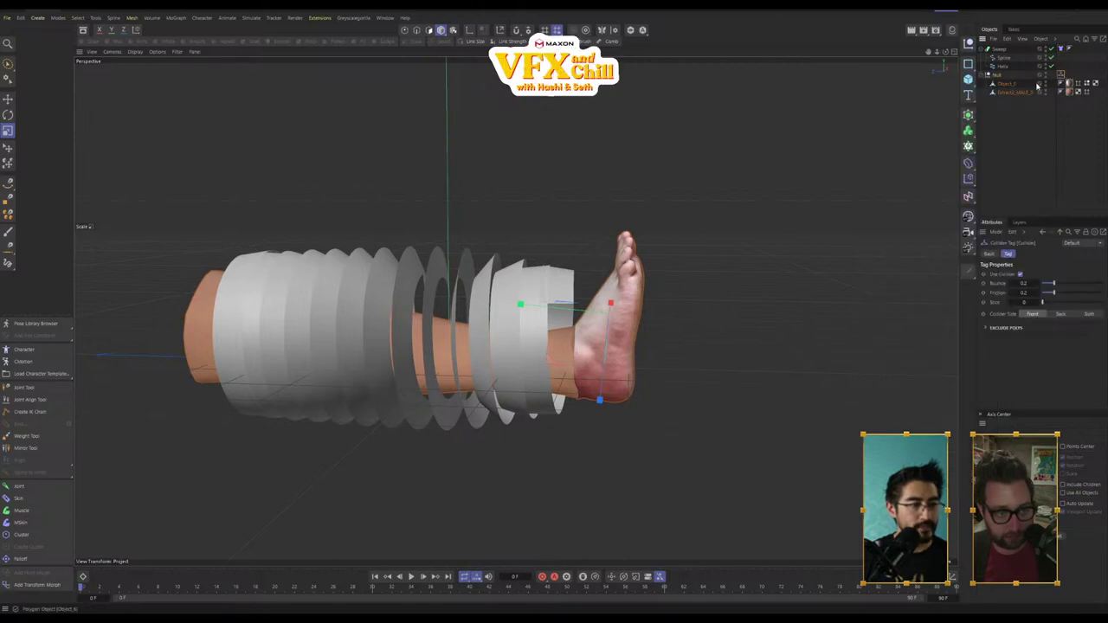
# Step: Set the Sweep's Cloth tag to bendiness 2.5, stretchiness 17.3 and target length 67%
pyautogui.click(1003, 50)
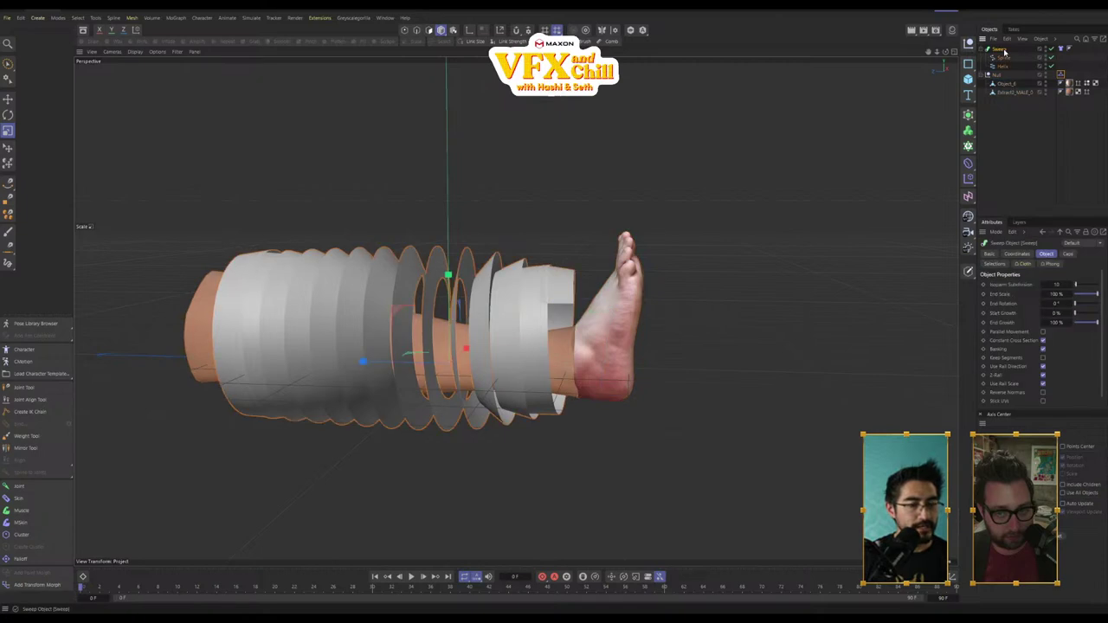
pyautogui.click(1062, 49)
pyautogui.moveTo(960, 84); pyautogui.dragTo(832, 90)
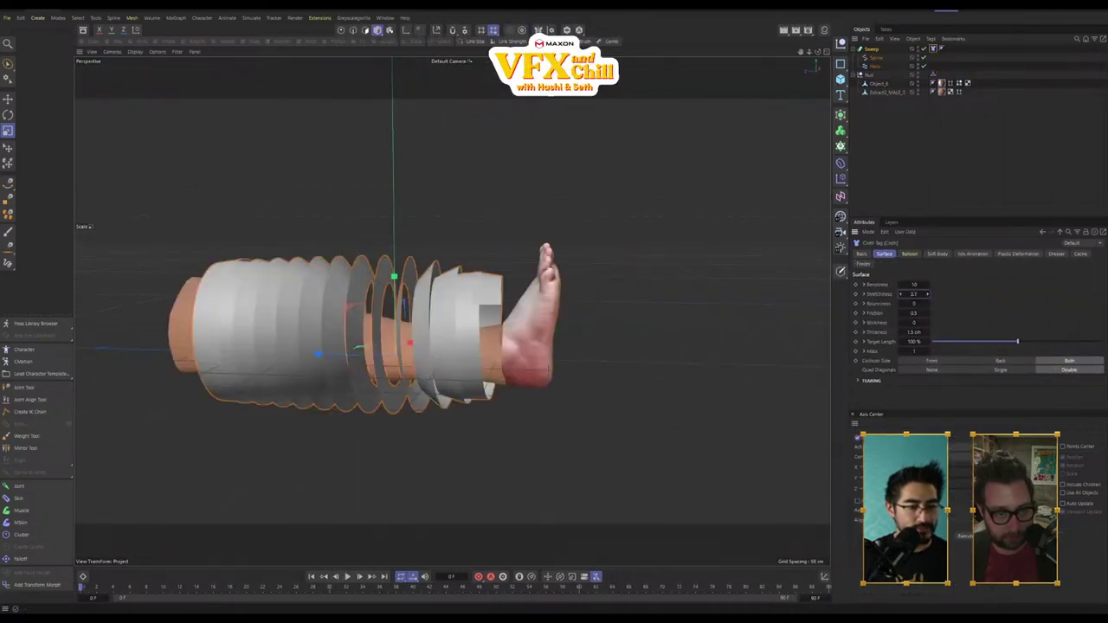
pyautogui.moveTo(925, 294)
pyautogui.mouseDown()
pyautogui.moveTo(914, 285)
pyautogui.moveTo(926, 287)
pyautogui.mouseUp()
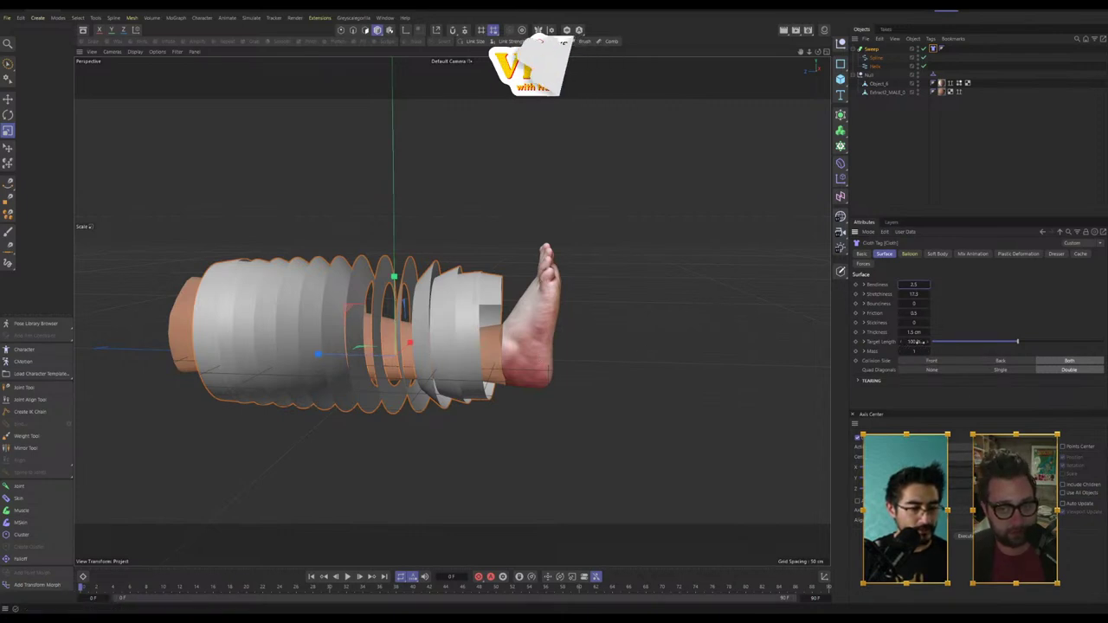
pyautogui.moveTo(922, 349); pyautogui.dragTo(915, 342)
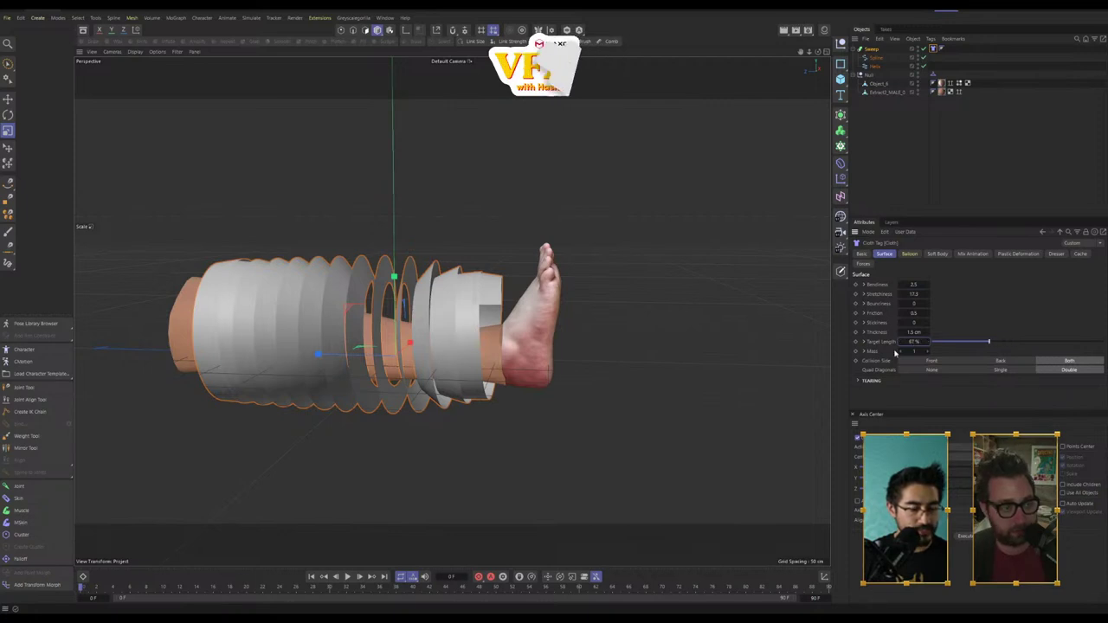
pyautogui.keyDown('alt'); pyautogui.moveTo(412, 368); pyautogui.dragTo(551, 366); pyautogui.keyUp('alt')
pyautogui.keyDown('alt'); pyautogui.moveTo(469, 308); pyautogui.dragTo(372, 326); pyautogui.keyUp('alt')
pyautogui.keyDown('alt'); pyautogui.moveTo(743, 371); pyautogui.dragTo(668, 359); pyautogui.keyUp('alt')
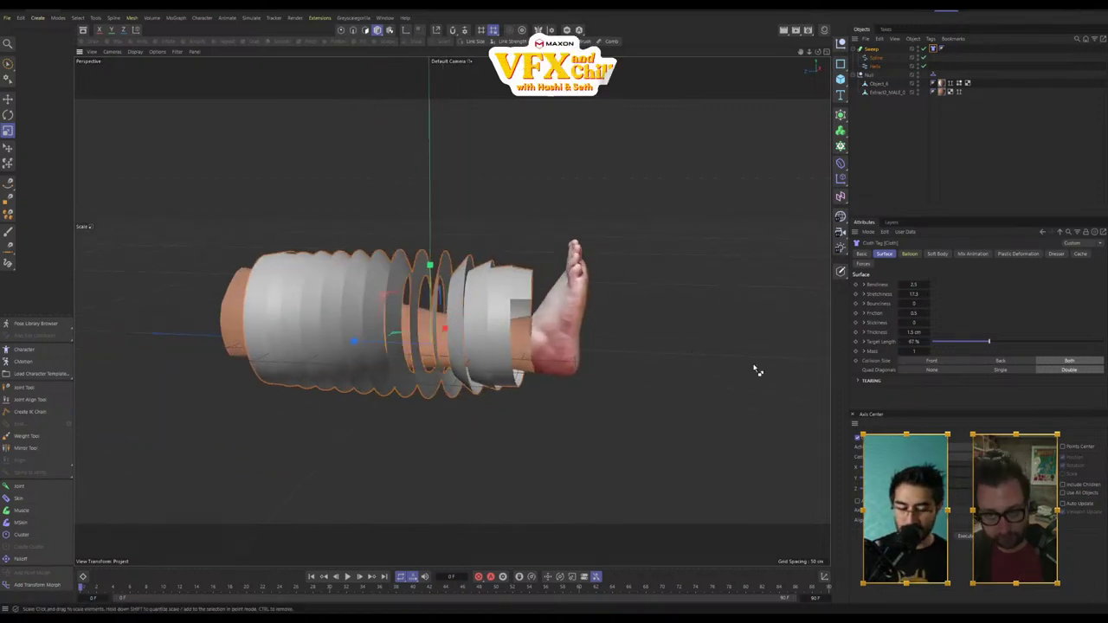
# Step: In the project's simulation settings, set substeps to 30 and iterations to 7, and raise the smoothing iterations and collision passes
pyautogui.hotkey('ctrl', 'd')
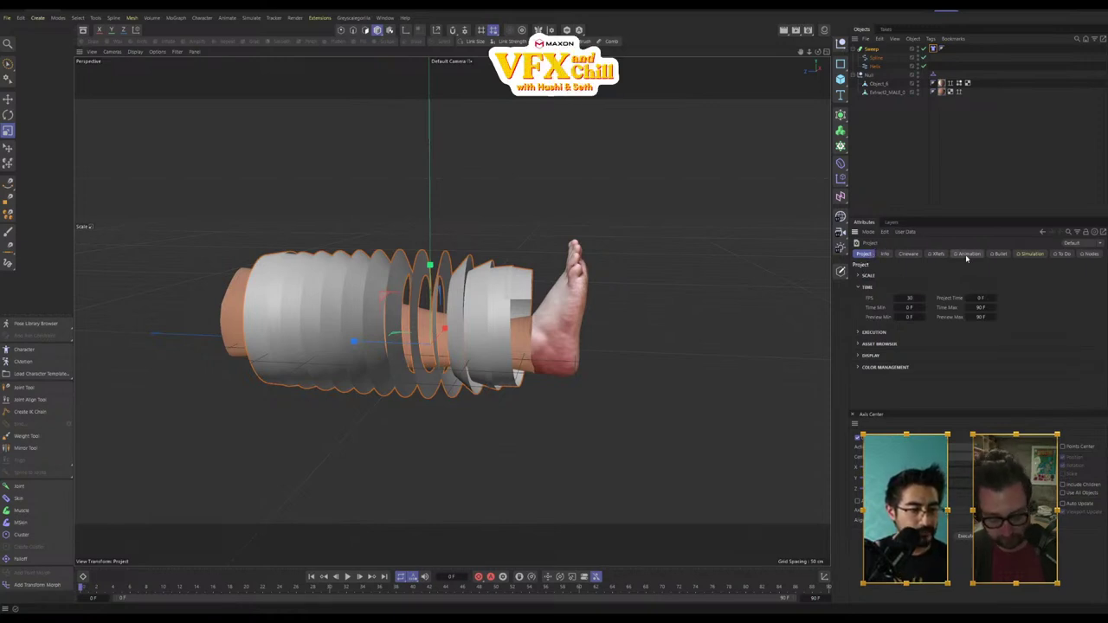
pyautogui.click(1022, 254)
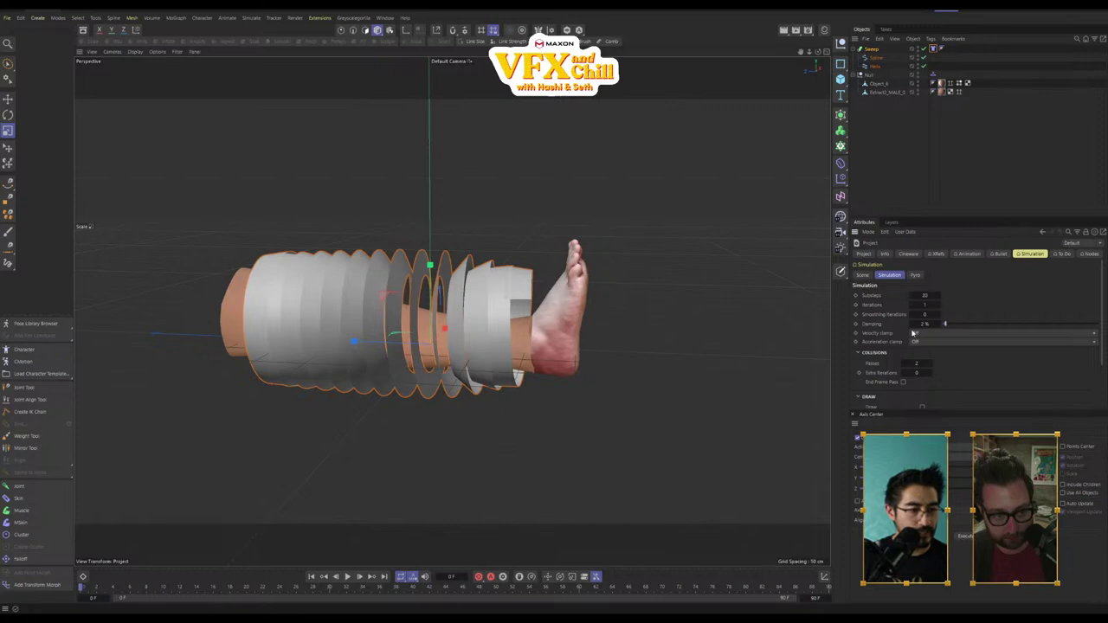
pyautogui.doubleClick(930, 296)
pyautogui.write('30')
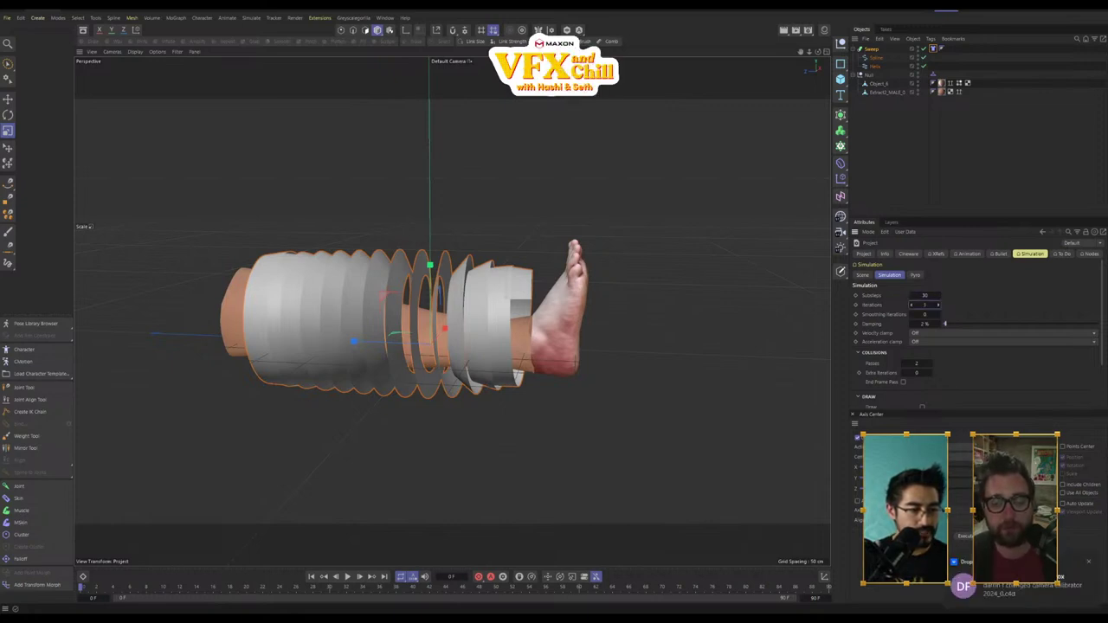
pyautogui.click(930, 316)
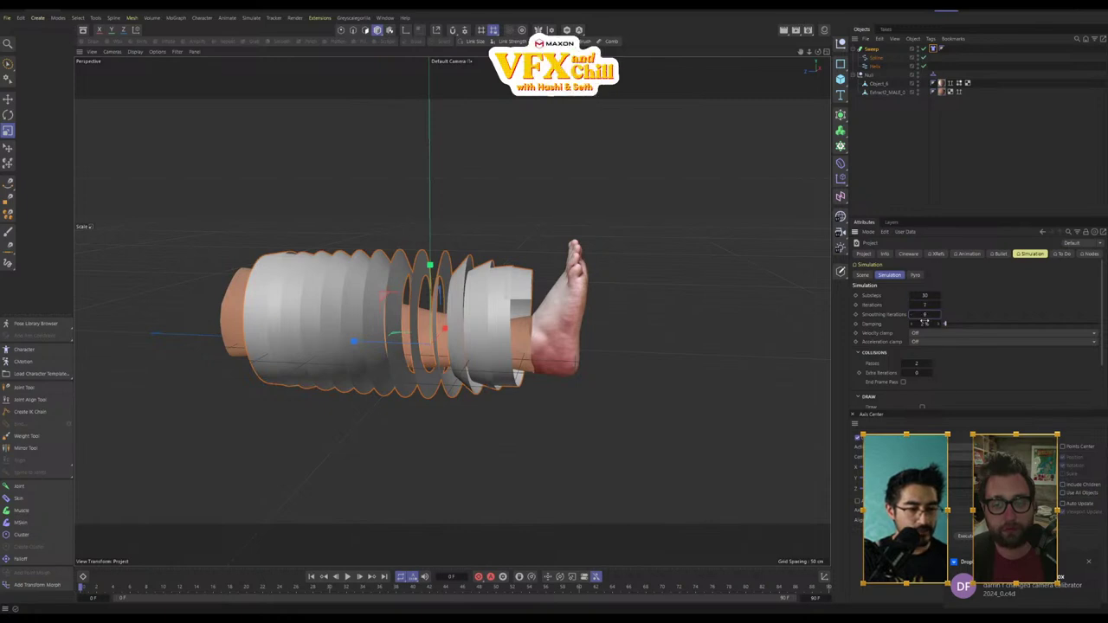
pyautogui.click(930, 364)
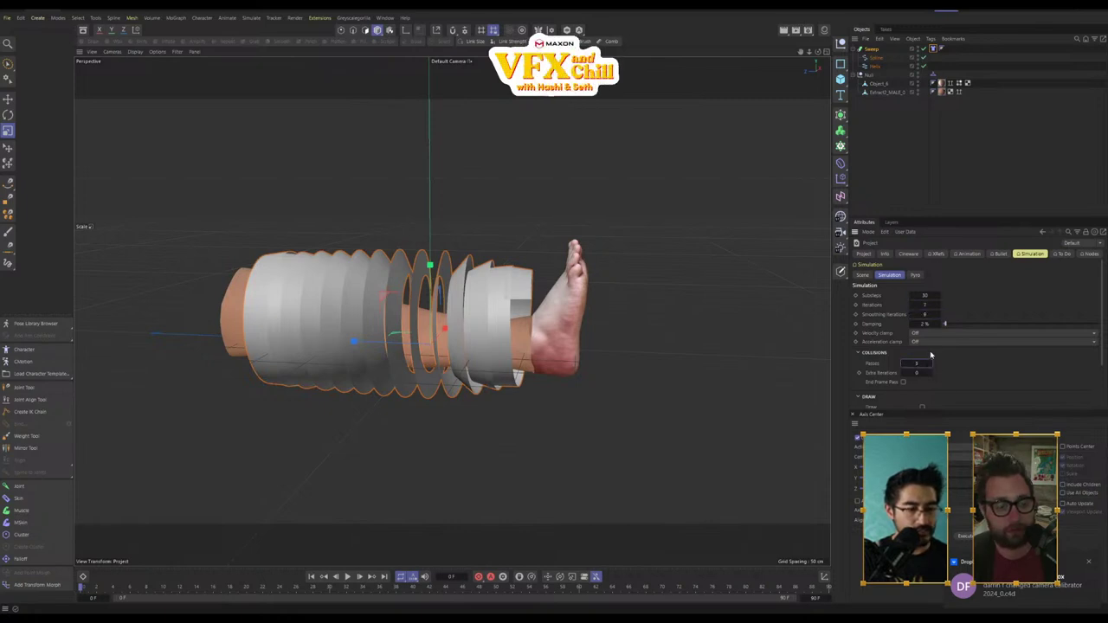
# Step: Set the gravity in the project's simulation scene settings to 0 cm
pyautogui.click(865, 276)
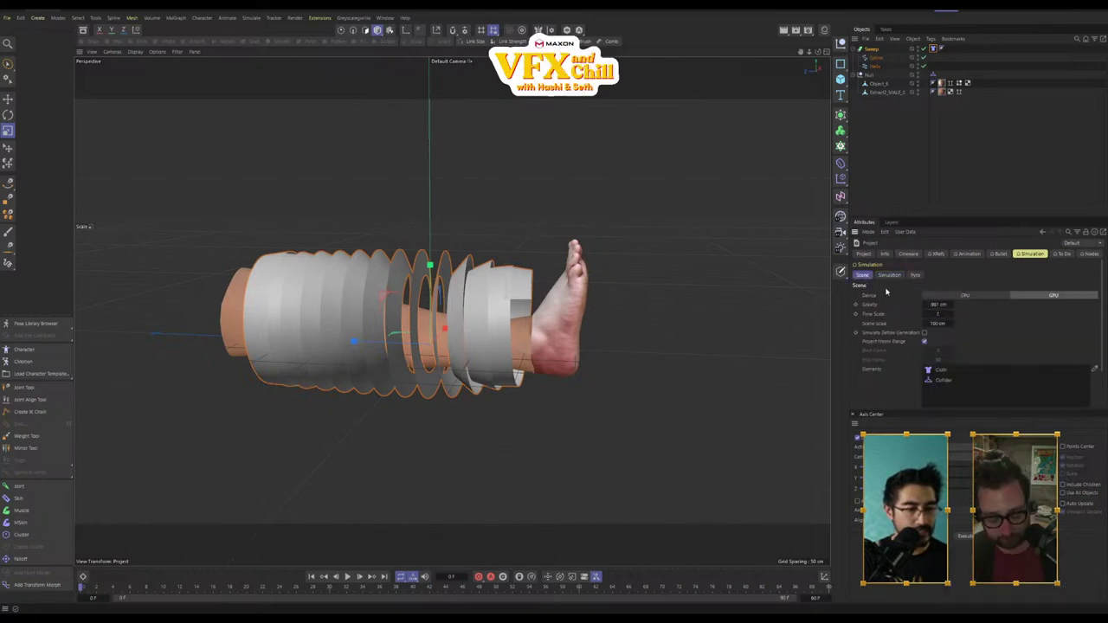
pyautogui.click(931, 305)
pyautogui.write('0')
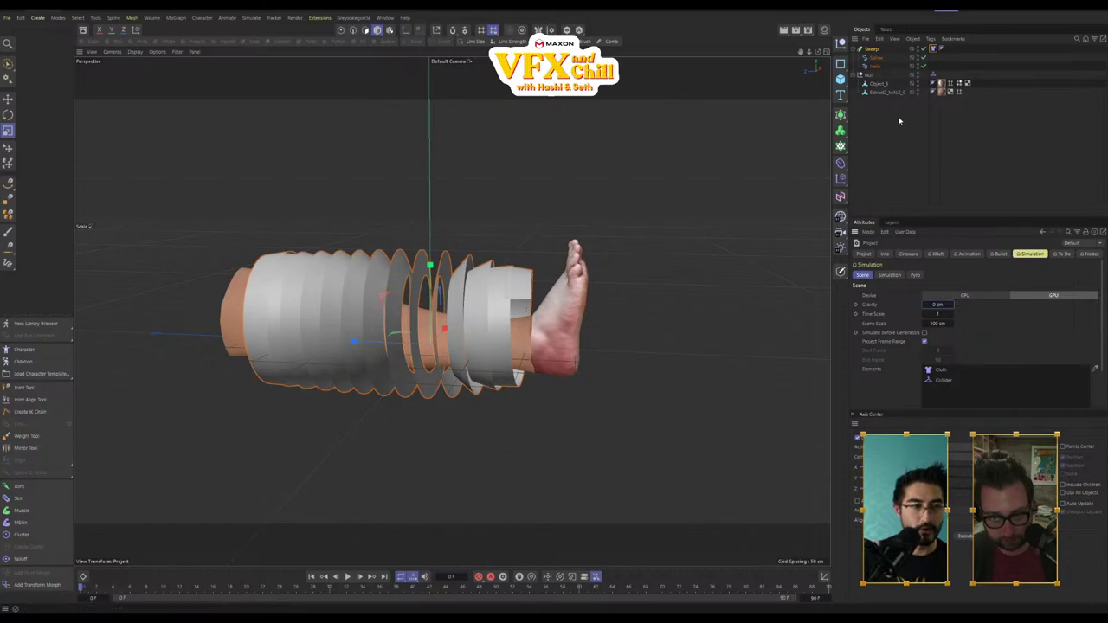
# Step: Play the cloth simulation on the swept bandage from a closer view, and return the timeline to frame 0
pyautogui.keyDown('alt'); pyautogui.moveTo(430, 467); pyautogui.dragTo(464, 481, button='middle'); pyautogui.keyUp('alt')
pyautogui.scroll(2, 463, 424)
pyautogui.scroll(2, 518, 420)
pyautogui.keyDown('alt'); pyautogui.moveTo(522, 418); pyautogui.dragTo(504, 428); pyautogui.keyUp('alt')
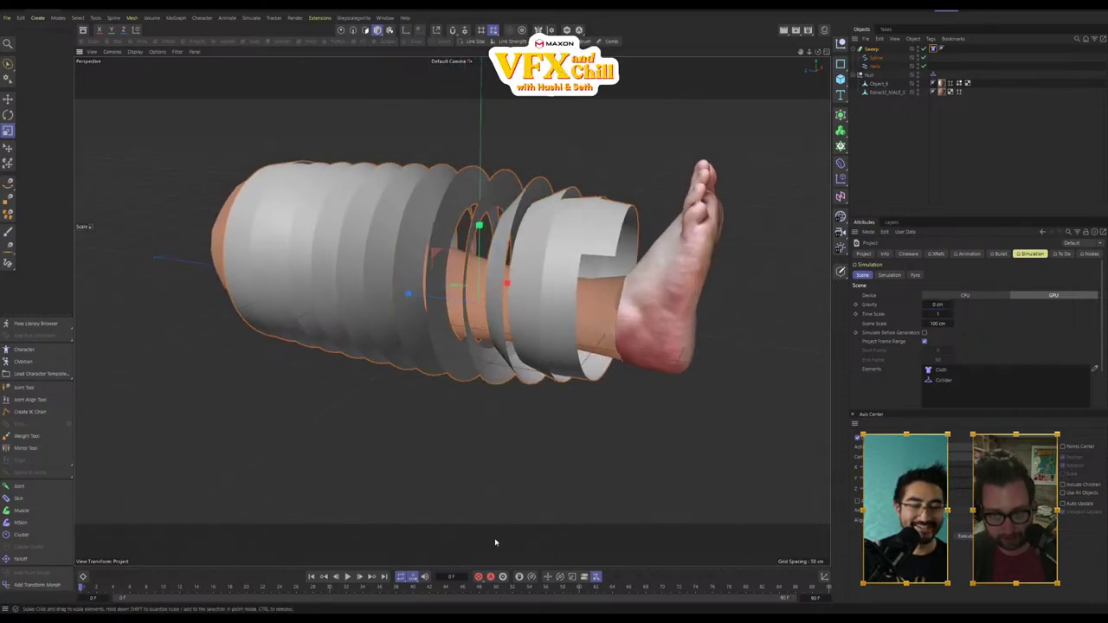
pyautogui.click(348, 578)
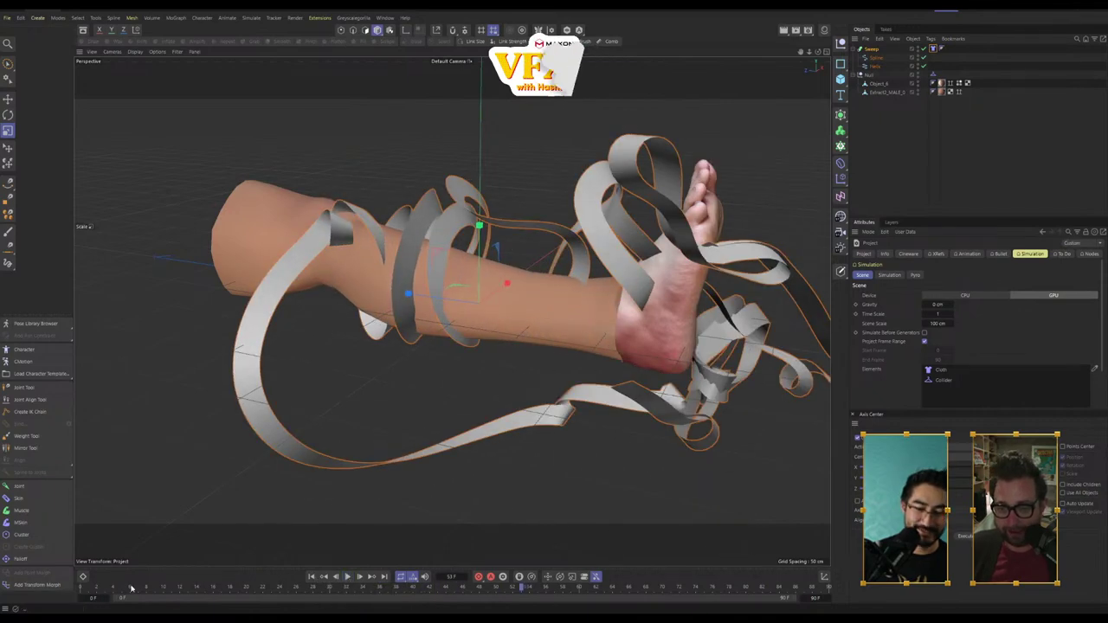
pyautogui.moveTo(98, 589); pyautogui.dragTo(49, 592)
pyautogui.keyDown('alt'); pyautogui.moveTo(531, 279); pyautogui.dragTo(771, 170); pyautogui.keyUp('alt')
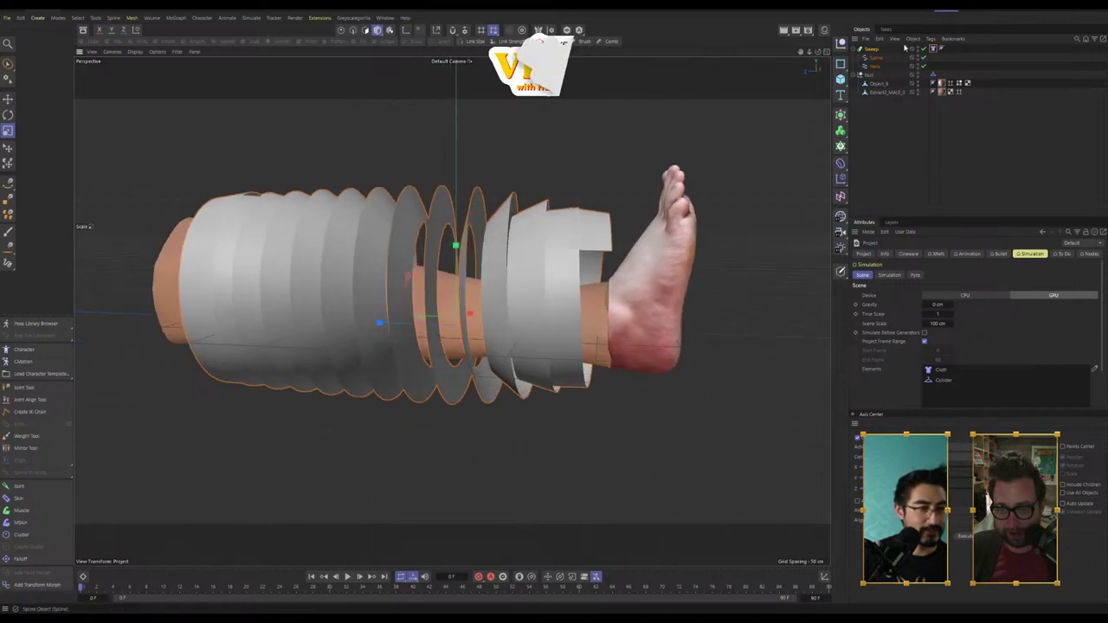
pyautogui.click(933, 48)
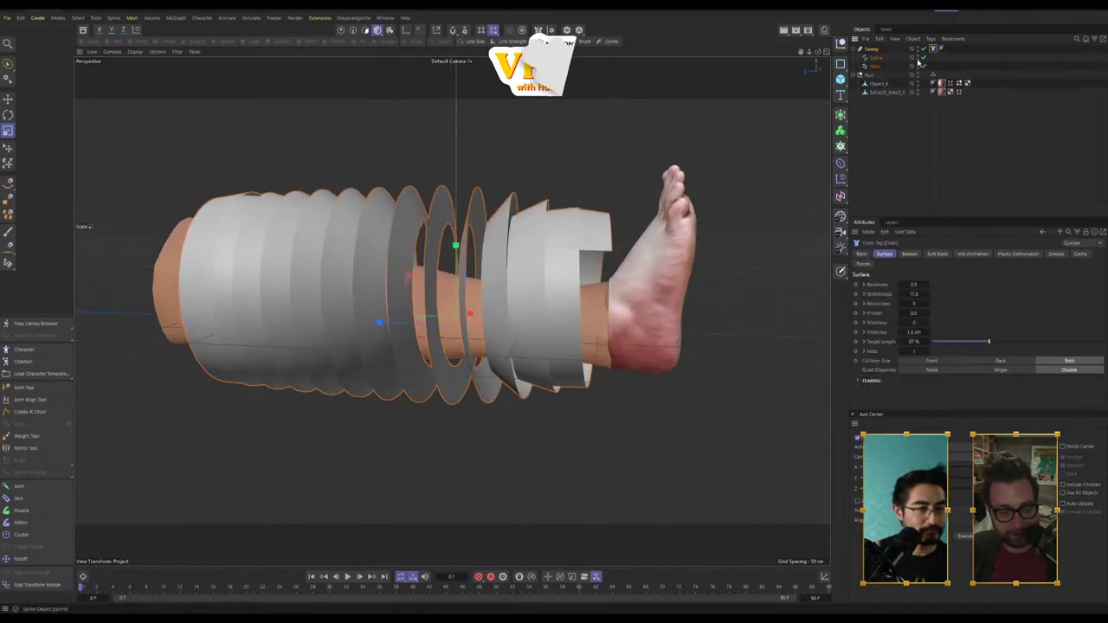
pyautogui.click(876, 58)
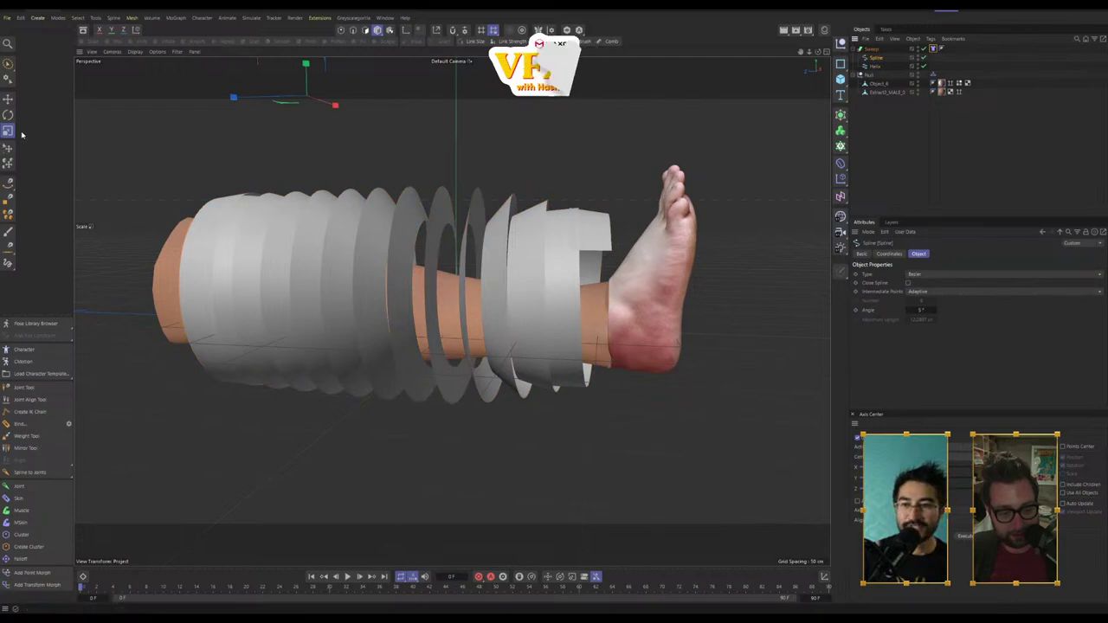
pyautogui.moveTo(391, 148); pyautogui.dragTo(240, 194)
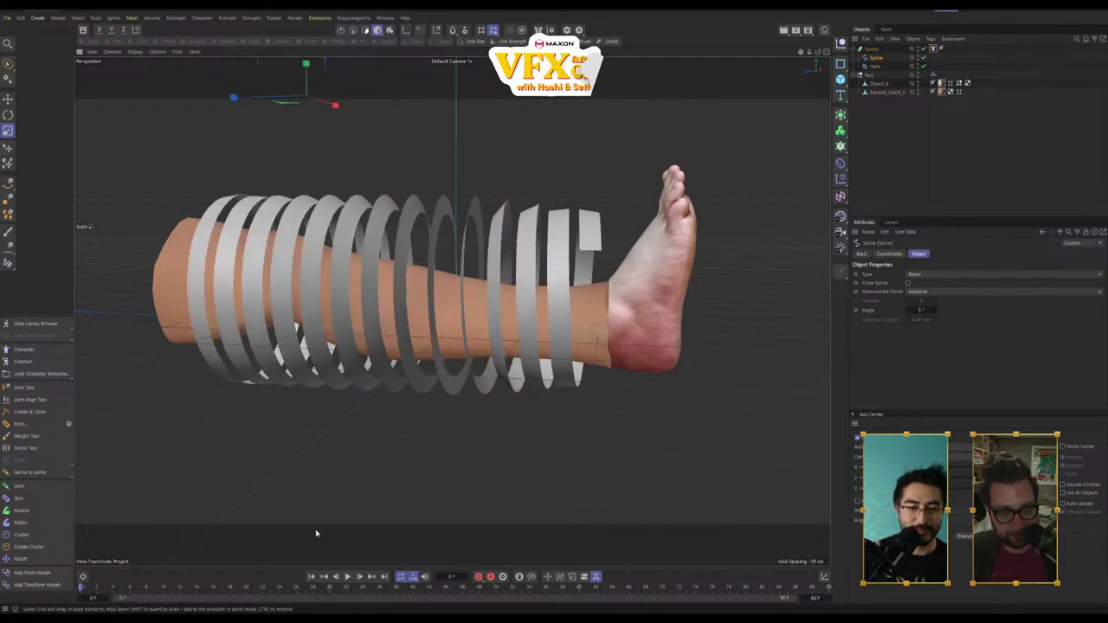
# Step: Play the simulation with the narrower strip and examine from several angles how it wraps the leg and foot
pyautogui.click(348, 577)
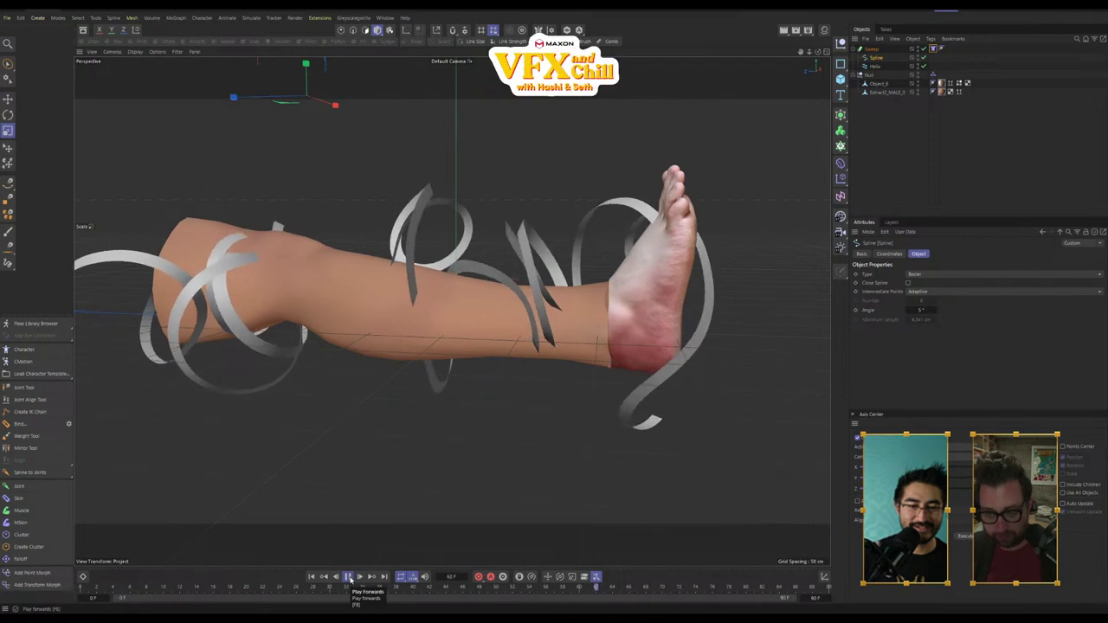
pyautogui.click(348, 577)
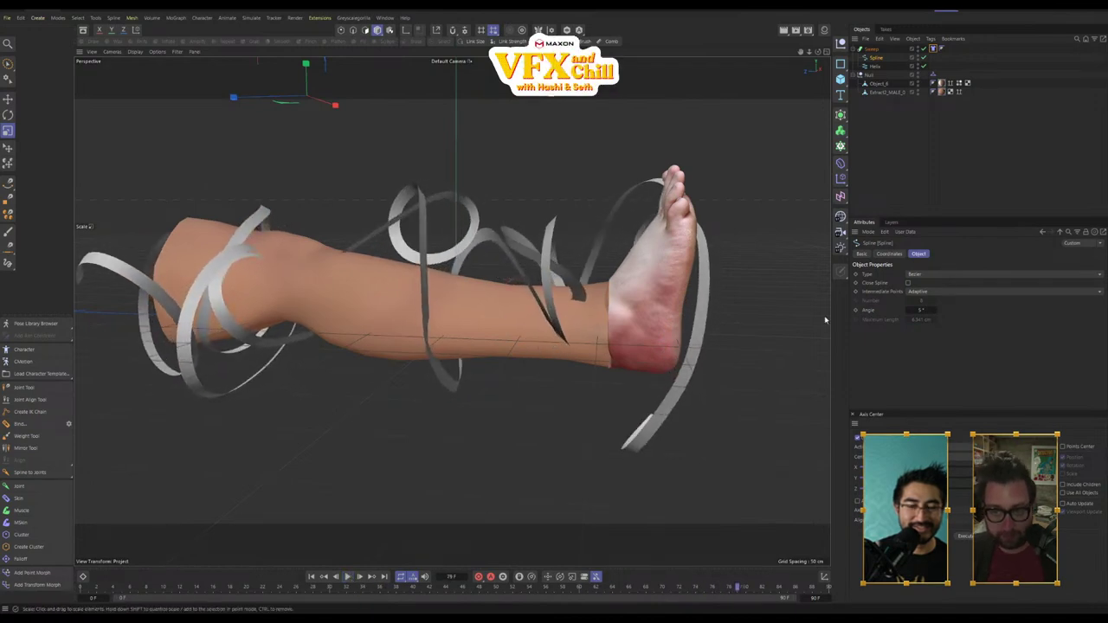
pyautogui.keyDown('alt'); pyautogui.moveTo(606, 381); pyautogui.dragTo(638, 420); pyautogui.keyUp('alt')
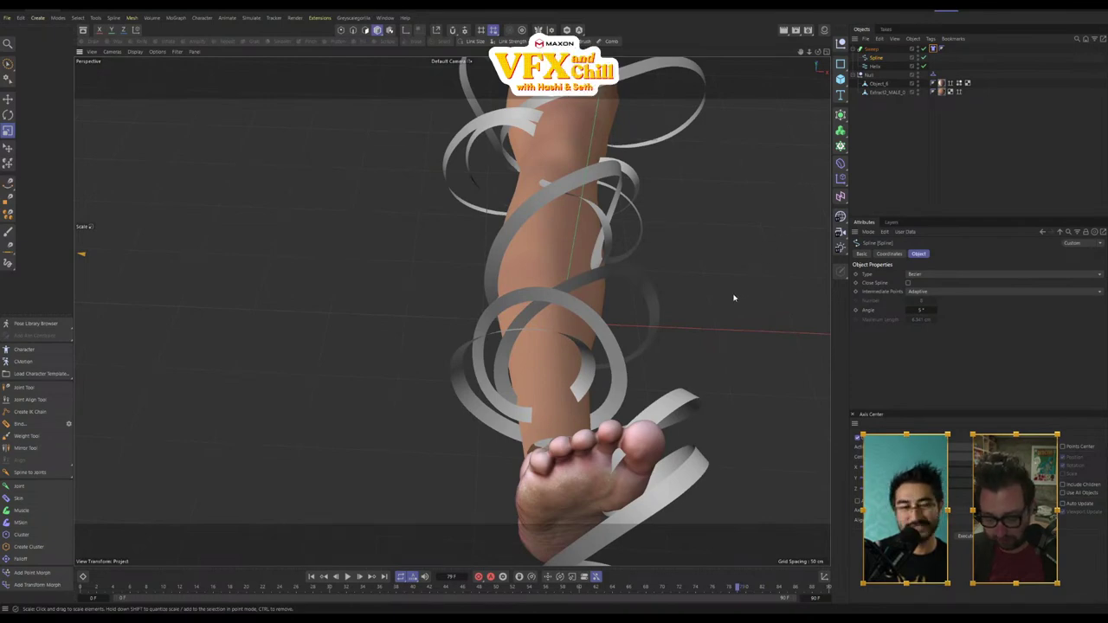
pyautogui.keyDown('alt'); pyautogui.moveTo(687, 301); pyautogui.dragTo(642, 262); pyautogui.keyUp('alt')
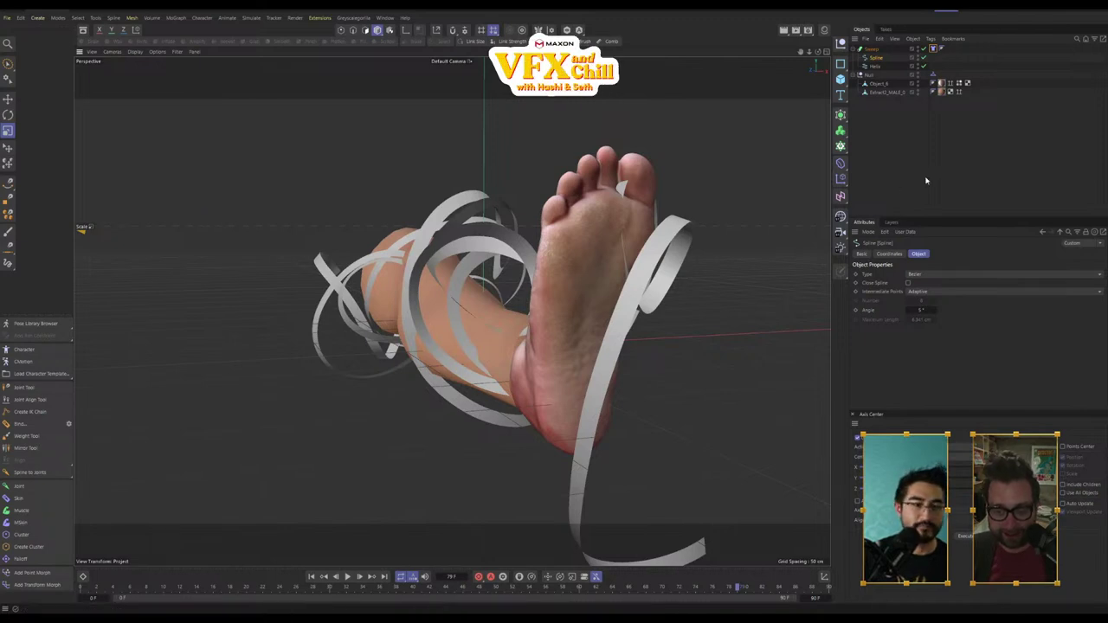
# Step: Collapse the Sweep's hierarchy, hide it and disable its generator
pyautogui.click(893, 141)
pyautogui.click(875, 58)
pyautogui.click(876, 67)
pyautogui.keyDown('alt'); pyautogui.moveTo(390, 217); pyautogui.dragTo(535, 223); pyautogui.keyUp('alt')
pyautogui.click(909, 108)
pyautogui.click(876, 67)
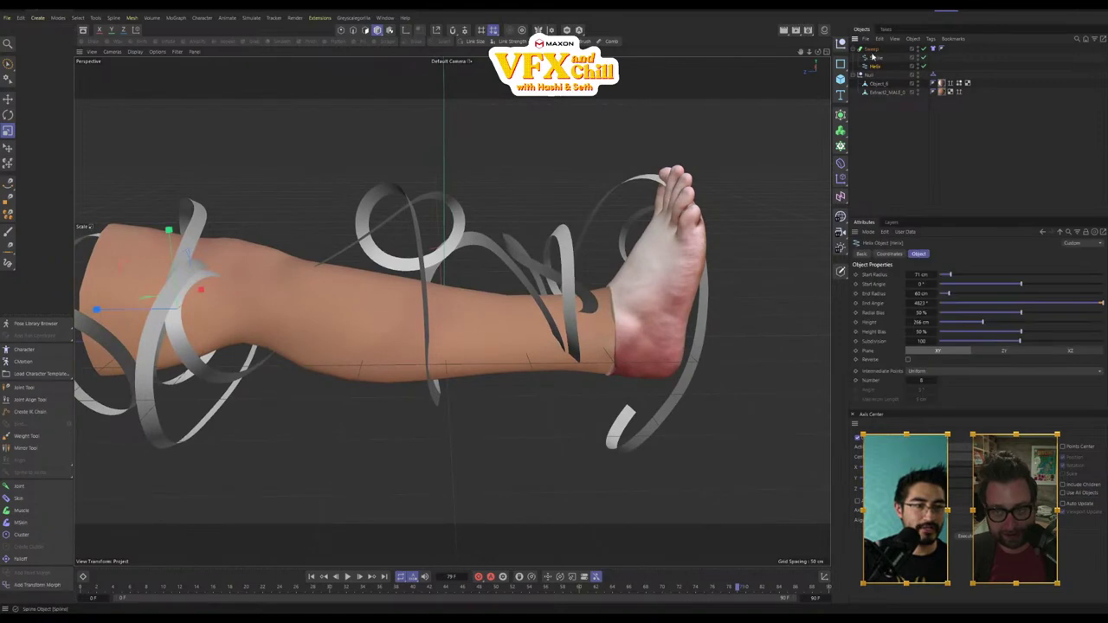
pyautogui.click(871, 50)
pyautogui.click(878, 68)
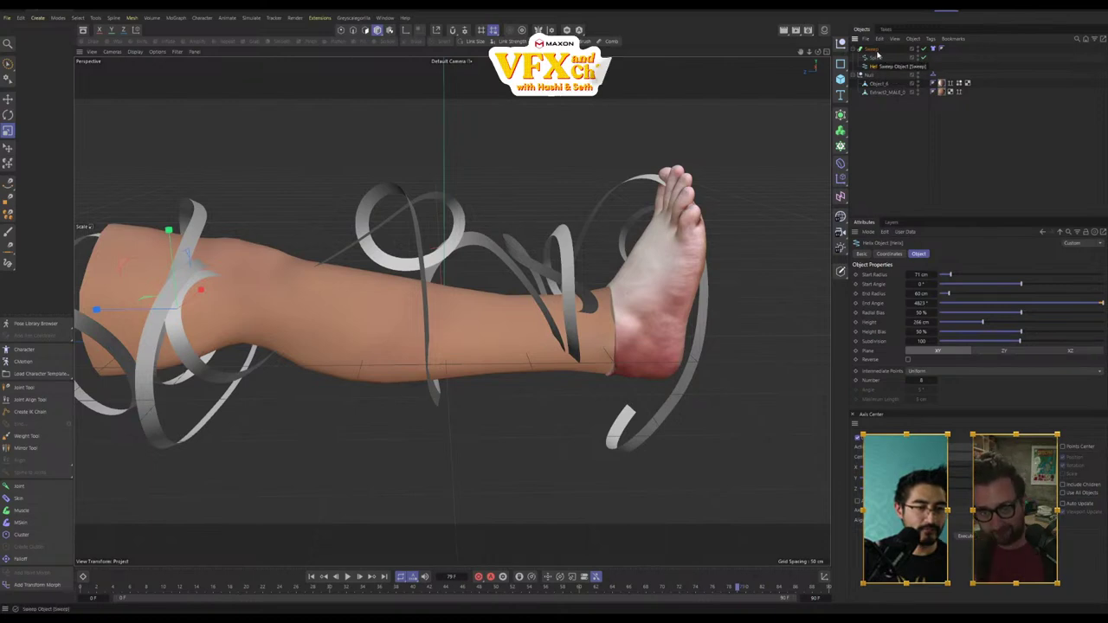
pyautogui.click(875, 51)
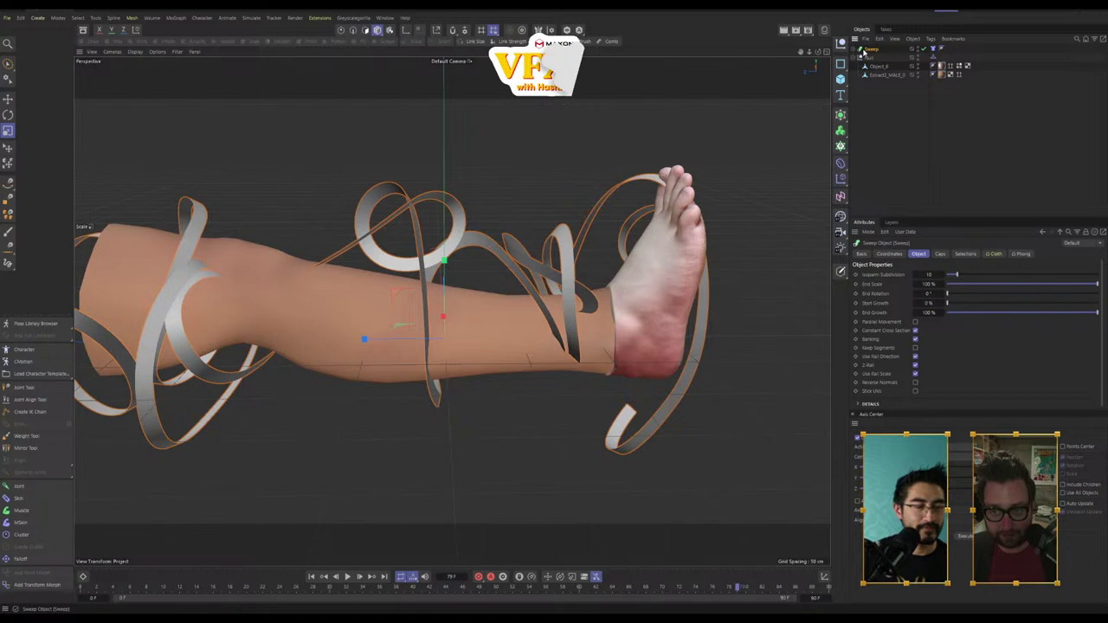
pyautogui.click(918, 50)
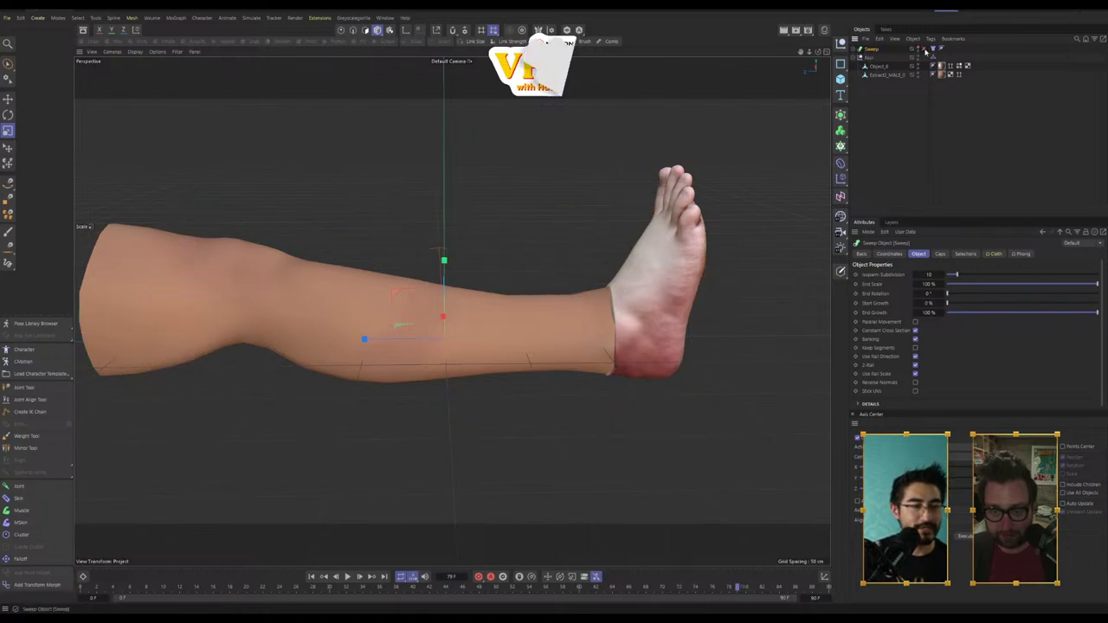
# Step: Add a Cylinder without caps, using 16 height segments and 64 rotation segments
pyautogui.click(841, 79)
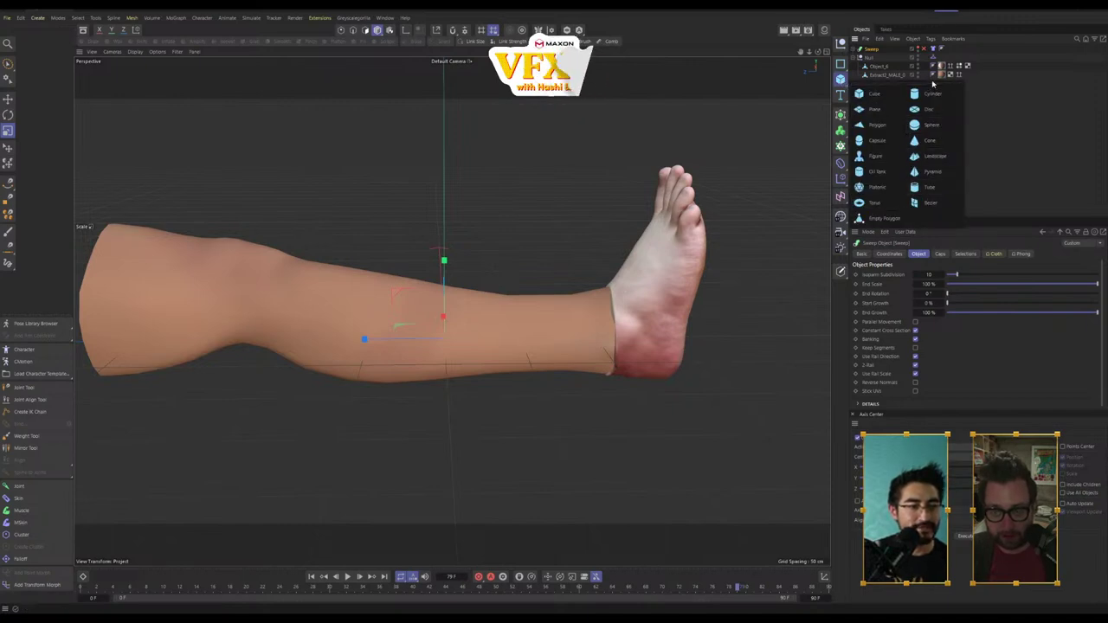
pyautogui.click(925, 94)
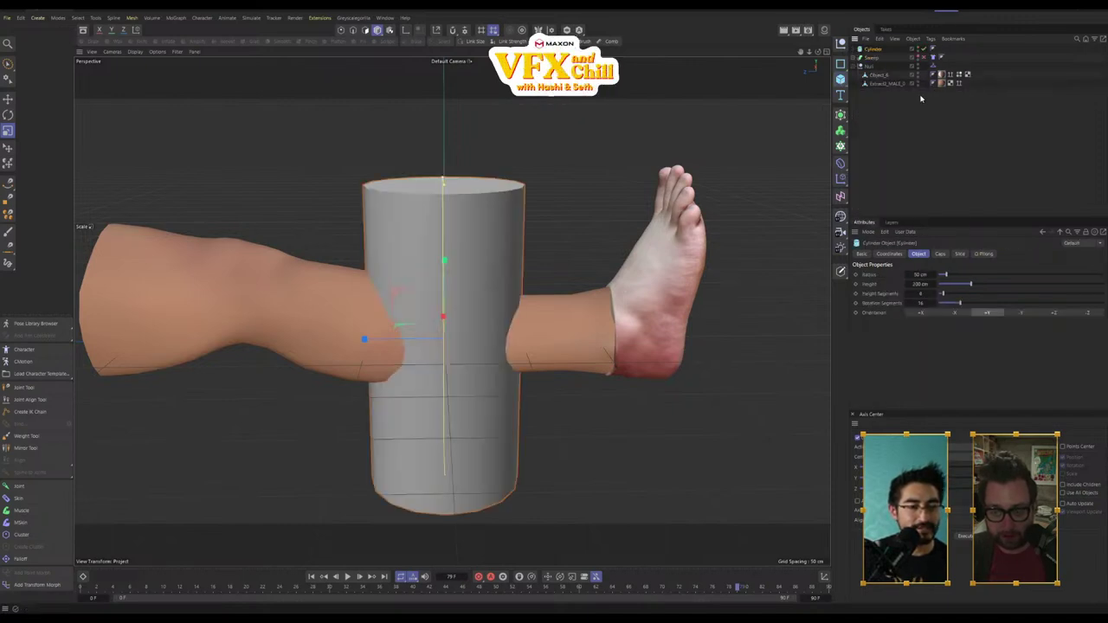
pyautogui.click(940, 254)
pyautogui.click(887, 274)
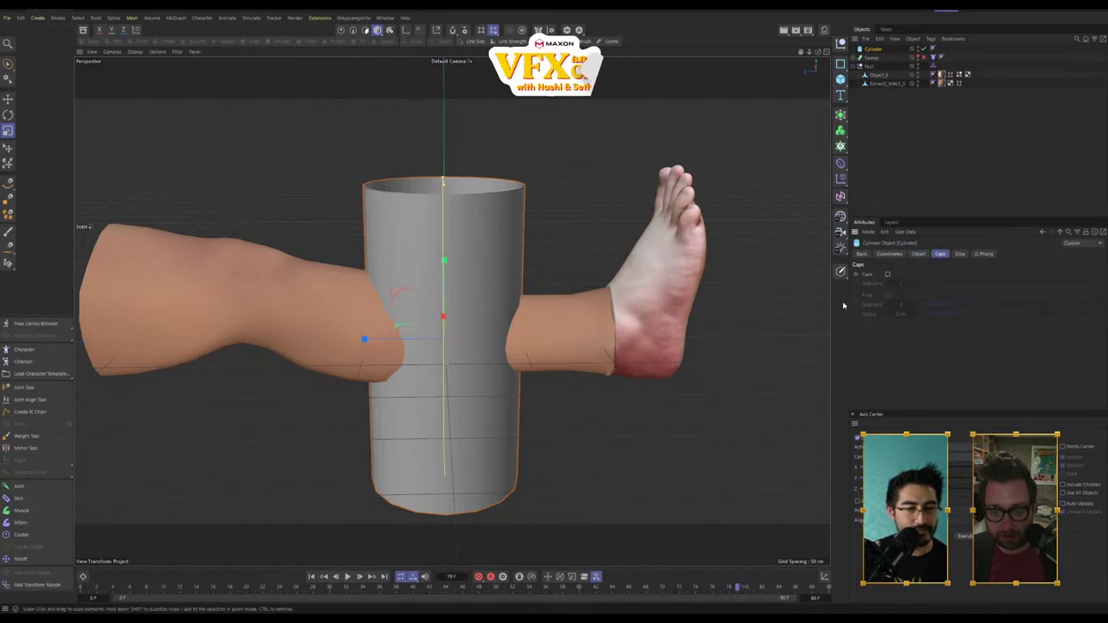
pyautogui.click(919, 253)
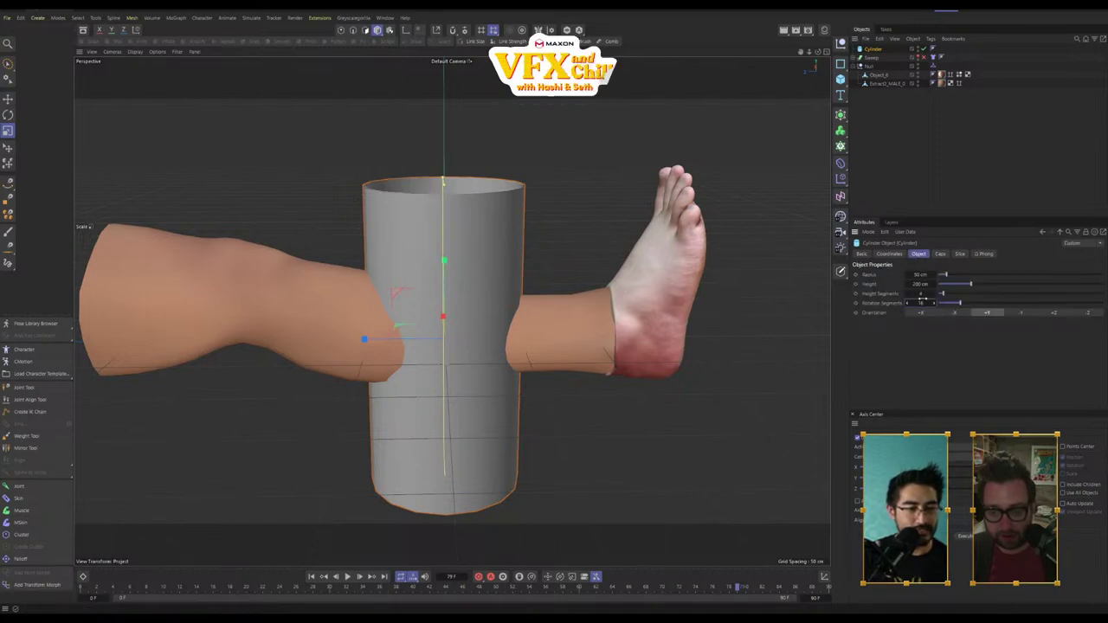
pyautogui.moveTo(922, 303)
pyautogui.mouseDown()
pyautogui.moveTo(975, 303)
pyautogui.moveTo(942, 295)
pyautogui.mouseUp()
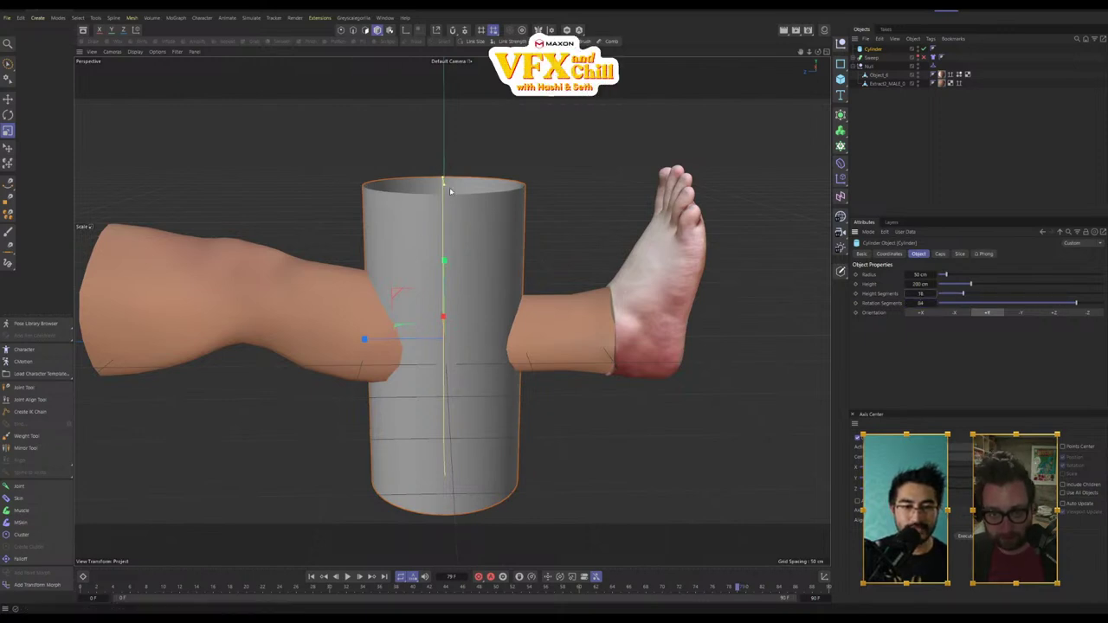
# Step: Shorten the cylinder to about 43 cm in height and rotate it so it encircles the lower leg as a band
pyautogui.moveTo(443, 188); pyautogui.dragTo(441, 408)
pyautogui.click(8, 114)
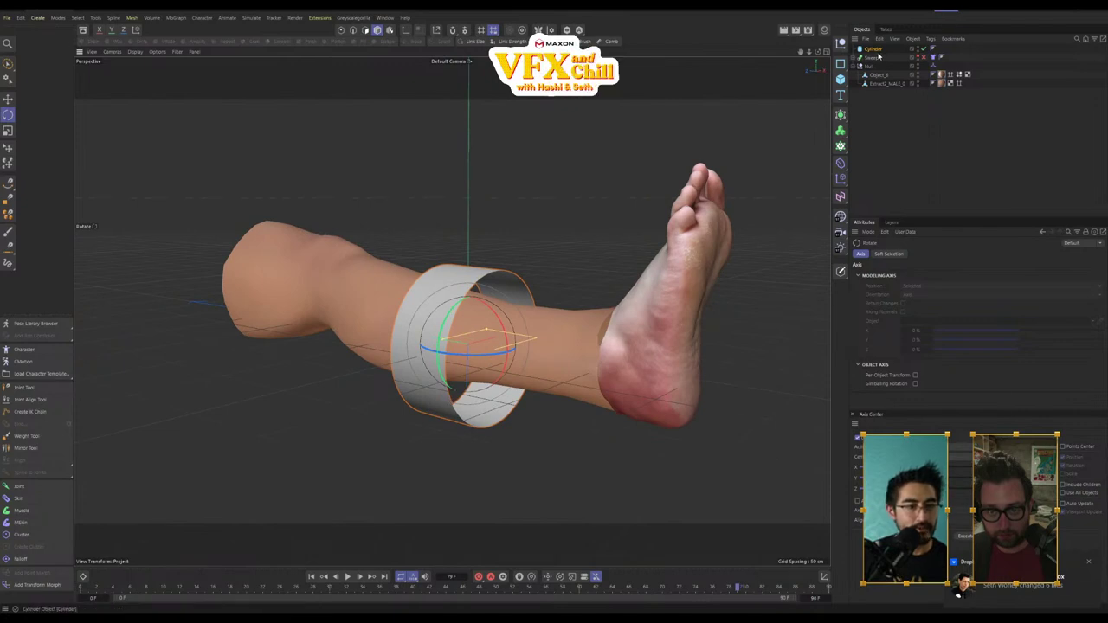
# Step: Add a Cloth simulation tag to the Cylinder
pyautogui.rightClick(878, 53)
pyautogui.click(876, 49)
pyautogui.rightClick(876, 49)
pyautogui.moveTo(923, 188)
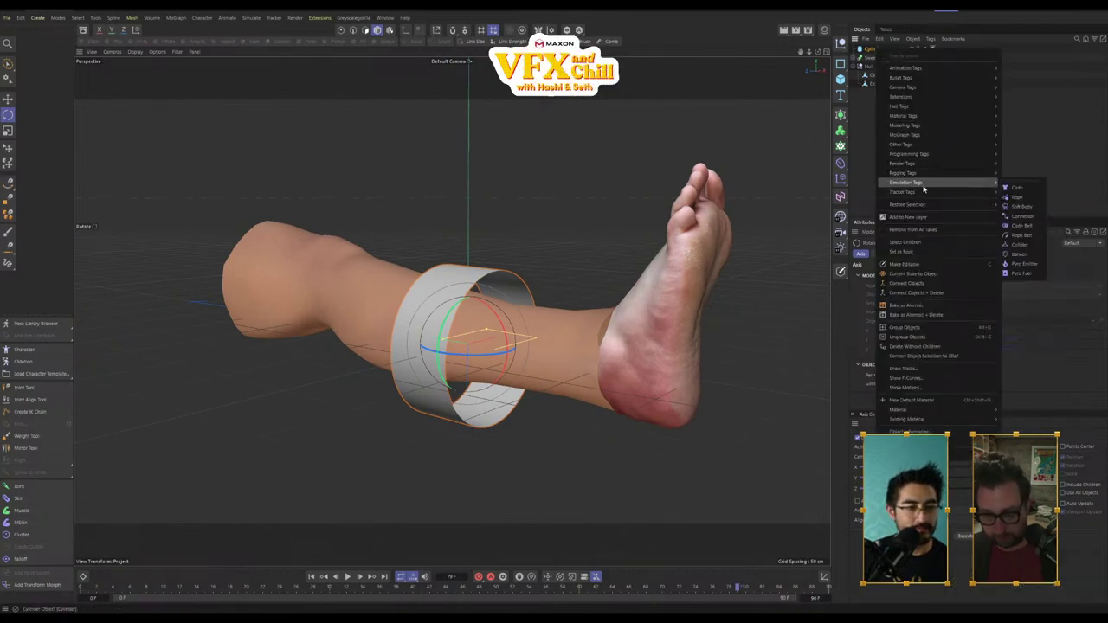
pyautogui.click(1017, 187)
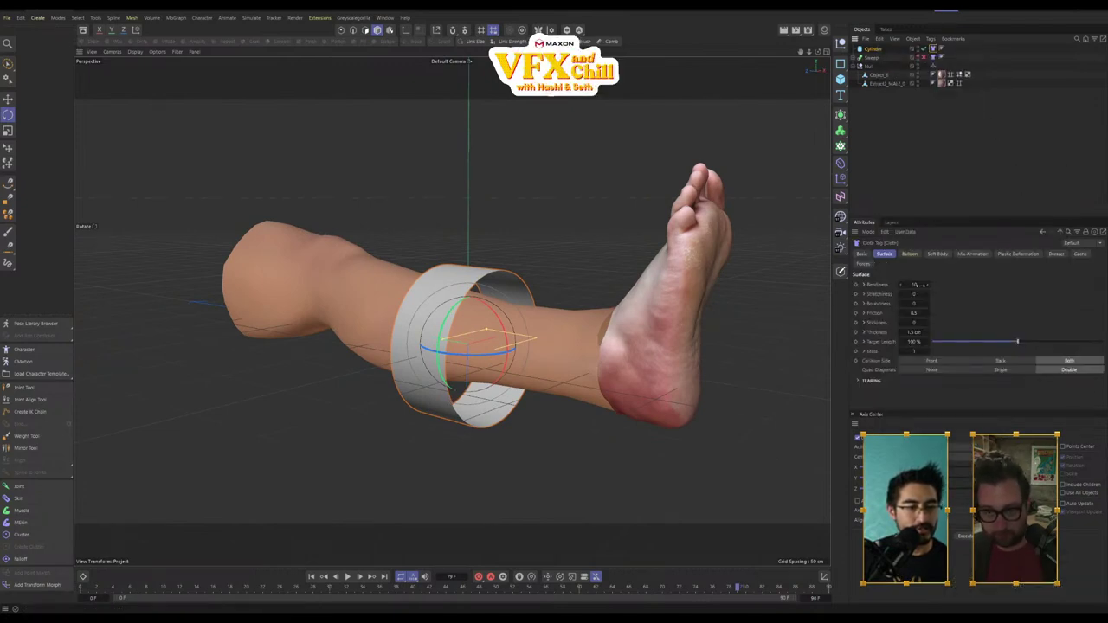
# Step: Adjust the cylinder cloth's bendiness and stretchiness, set its target length to 38%, and test the simulation
pyautogui.moveTo(918, 294); pyautogui.dragTo(932, 294)
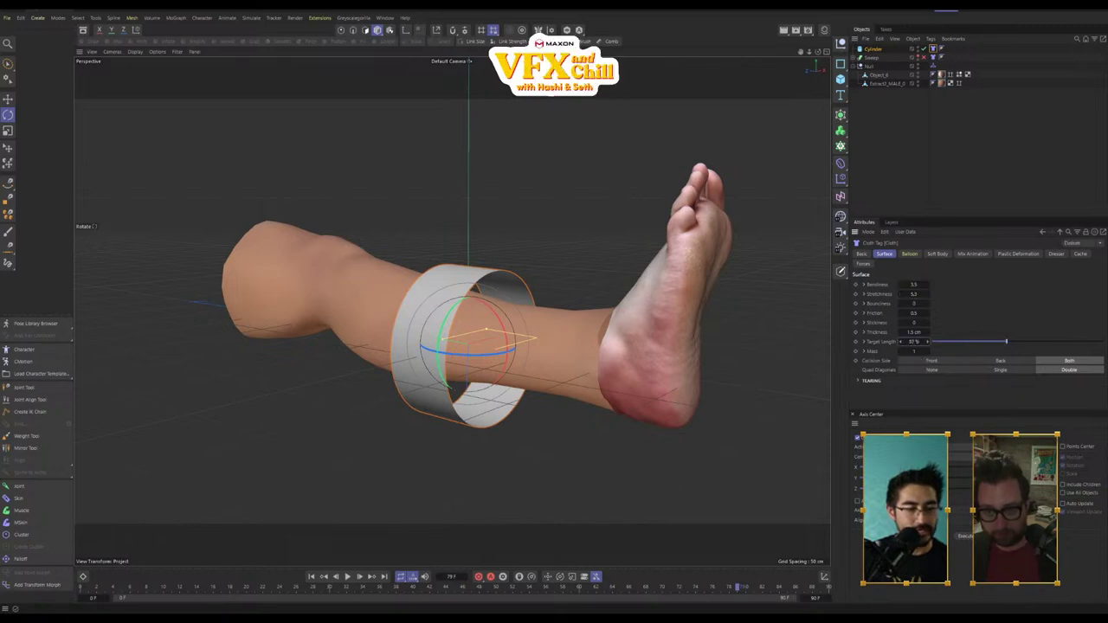
pyautogui.moveTo(927, 342); pyautogui.dragTo(902, 342)
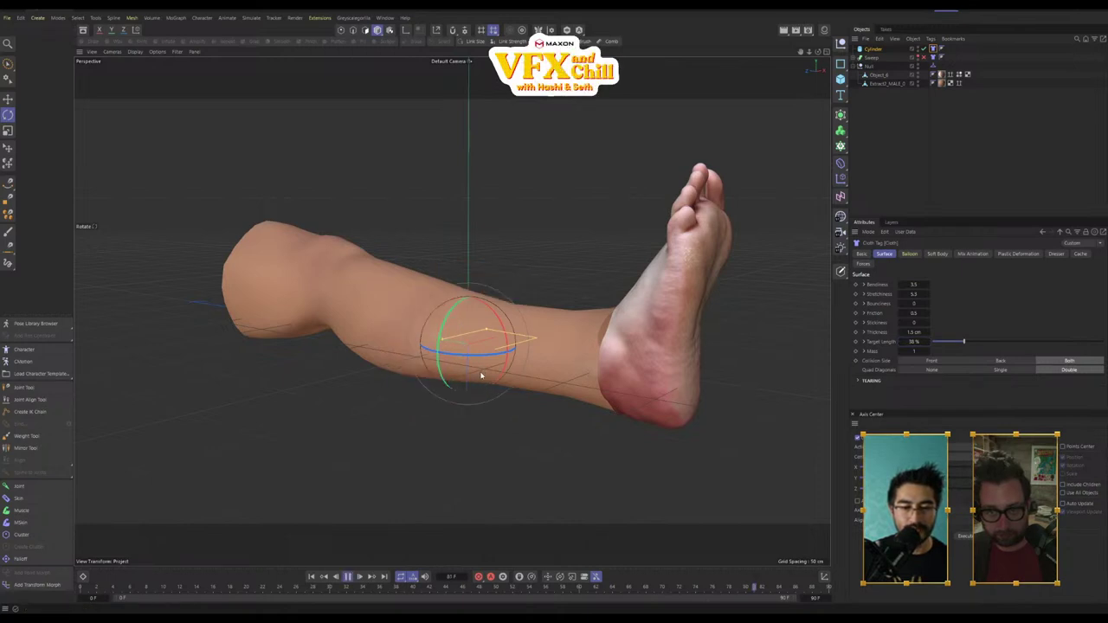
pyautogui.click(349, 578)
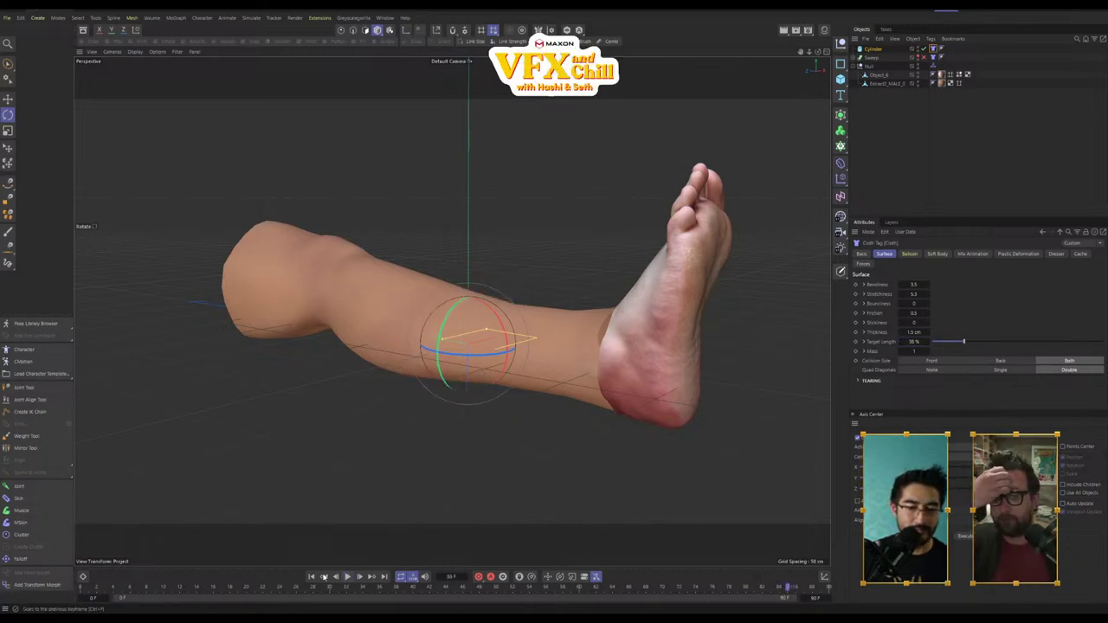
pyautogui.click(311, 578)
# Step: Set the cylinder cloth's target length to 70% and play a few frames of the simulation
pyautogui.moveTo(964, 342); pyautogui.dragTo(995, 343)
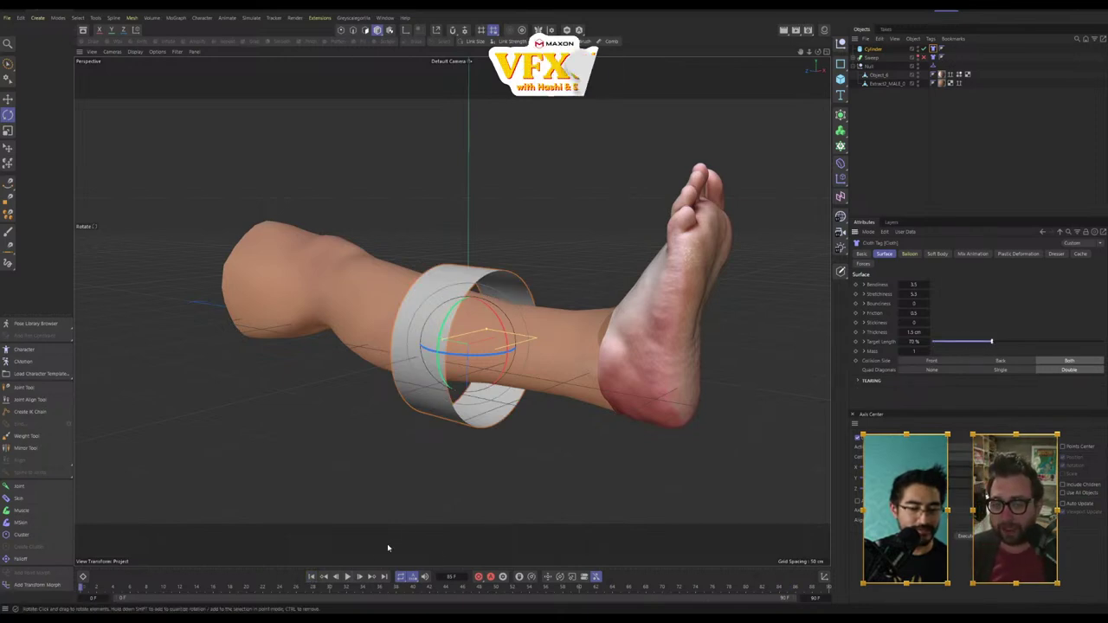
pyautogui.click(348, 577)
pyautogui.click(348, 577)
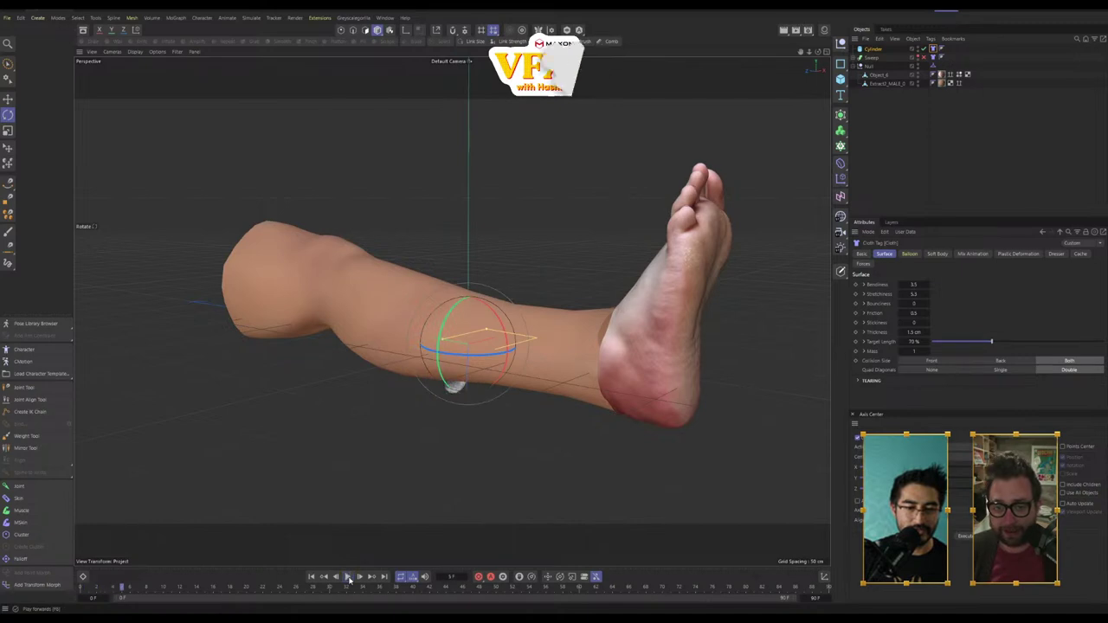
pyautogui.click(7, 17)
pyautogui.moveTo(36, 64)
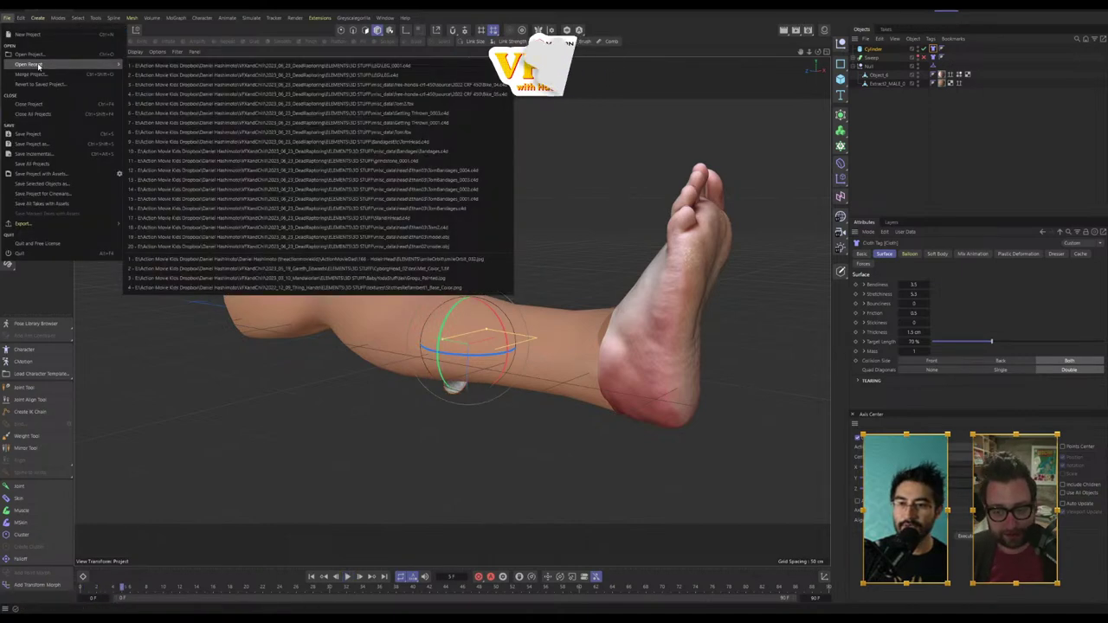
pyautogui.click(590, 130)
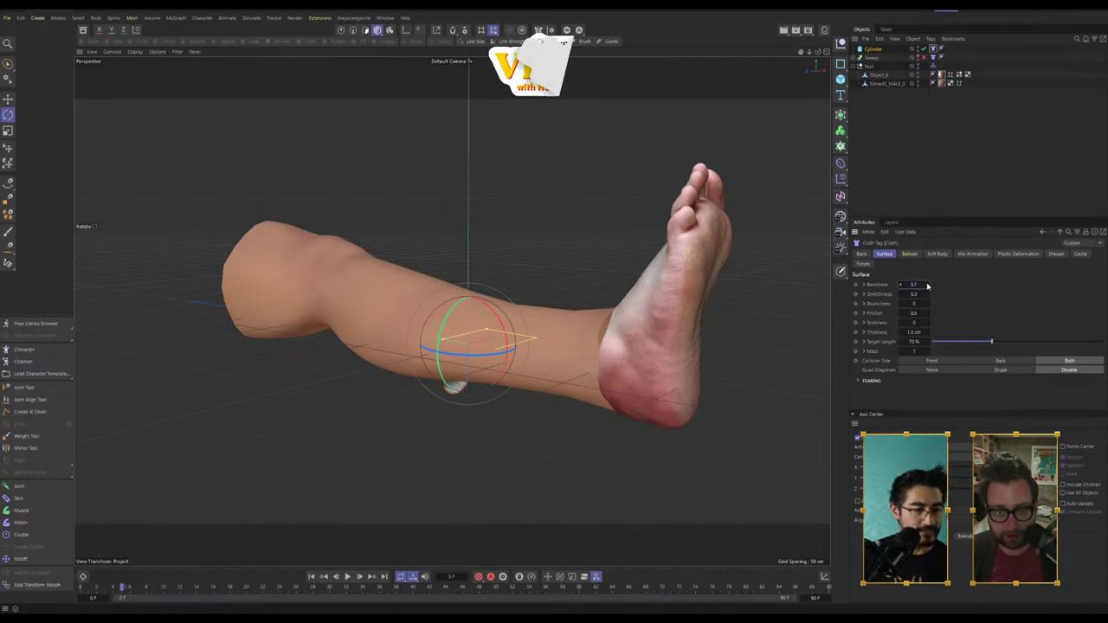
# Step: Lower the bendiness and stretchiness of the cylinder's Cloth tag and return to frame 0
pyautogui.moveTo(922, 295); pyautogui.dragTo(899, 296)
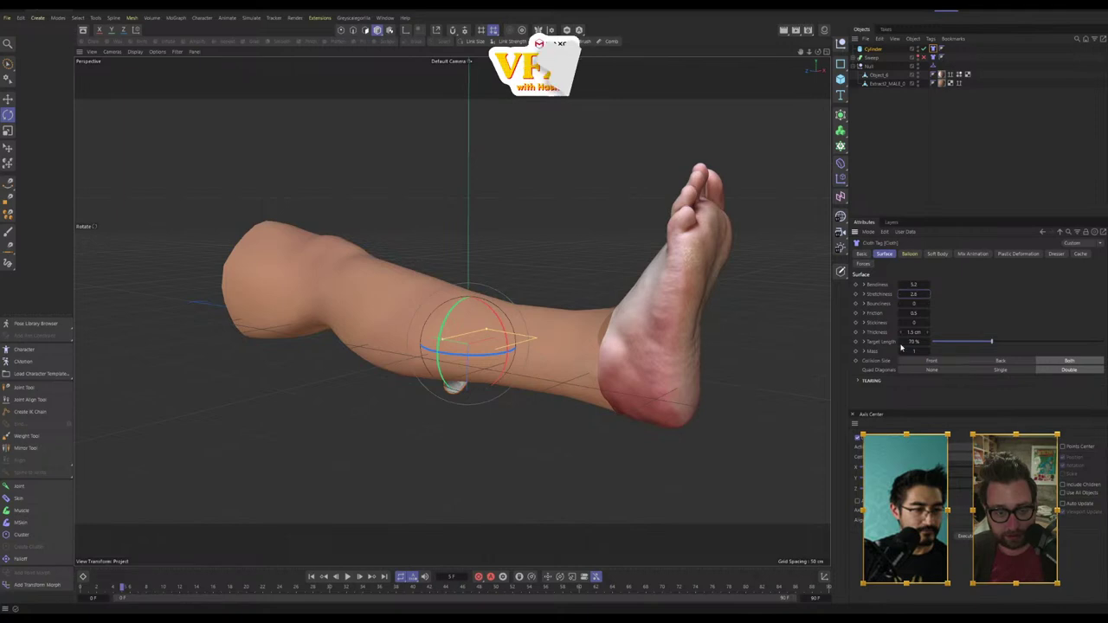
pyautogui.moveTo(121, 592); pyautogui.dragTo(81, 590)
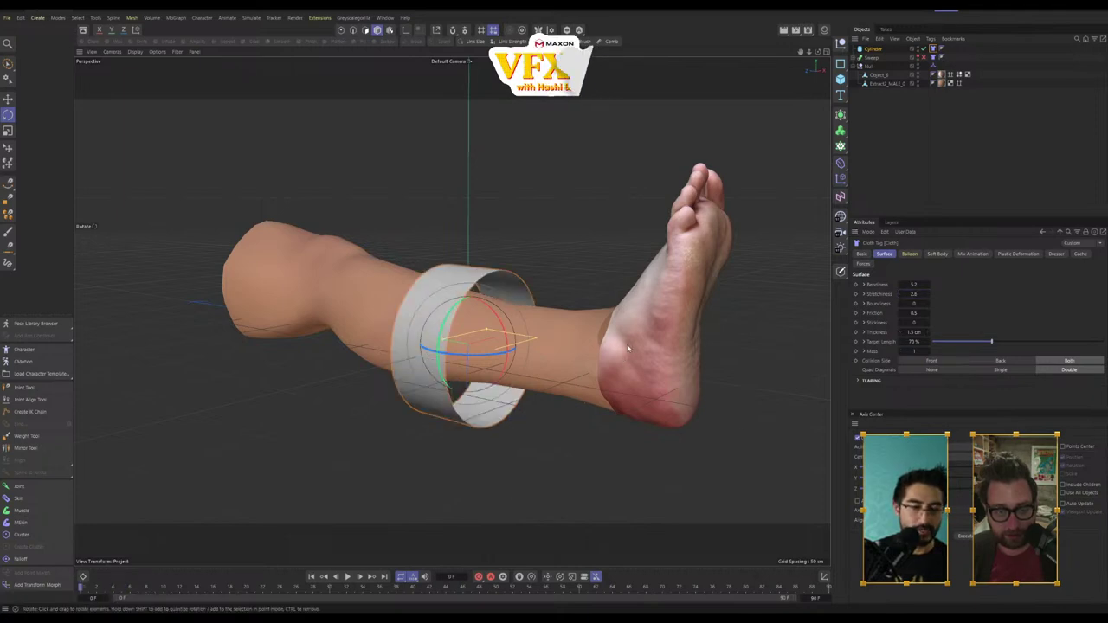
pyautogui.keyDown('alt'); pyautogui.moveTo(597, 346); pyautogui.dragTo(684, 325); pyautogui.keyUp('alt')
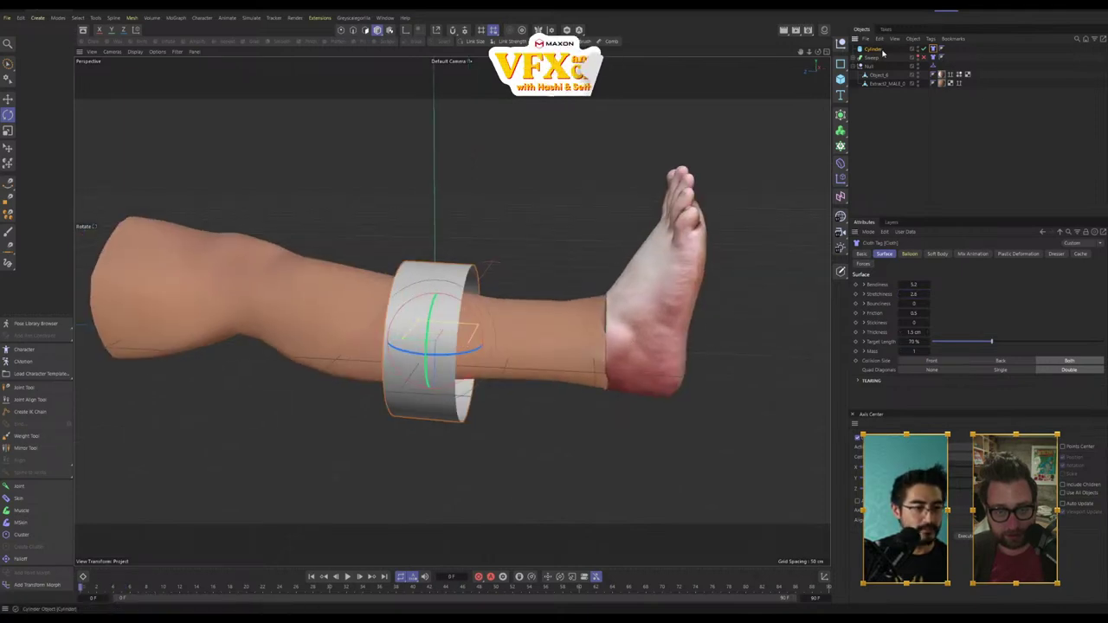
# Step: Set the cylinder to 10 height segments and 41 rotation segments, and play the simulation while checking the band from both sides
pyautogui.click(874, 49)
pyautogui.moveTo(921, 294); pyautogui.dragTo(907, 303)
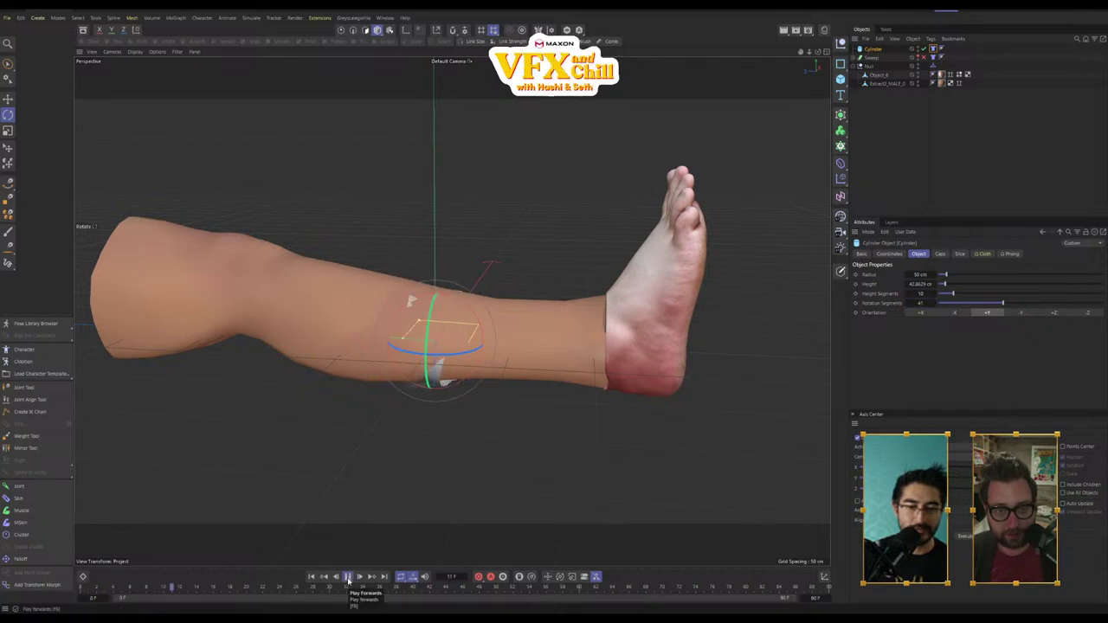
pyautogui.keyDown('alt'); pyautogui.moveTo(448, 425); pyautogui.dragTo(285, 421); pyautogui.keyUp('alt')
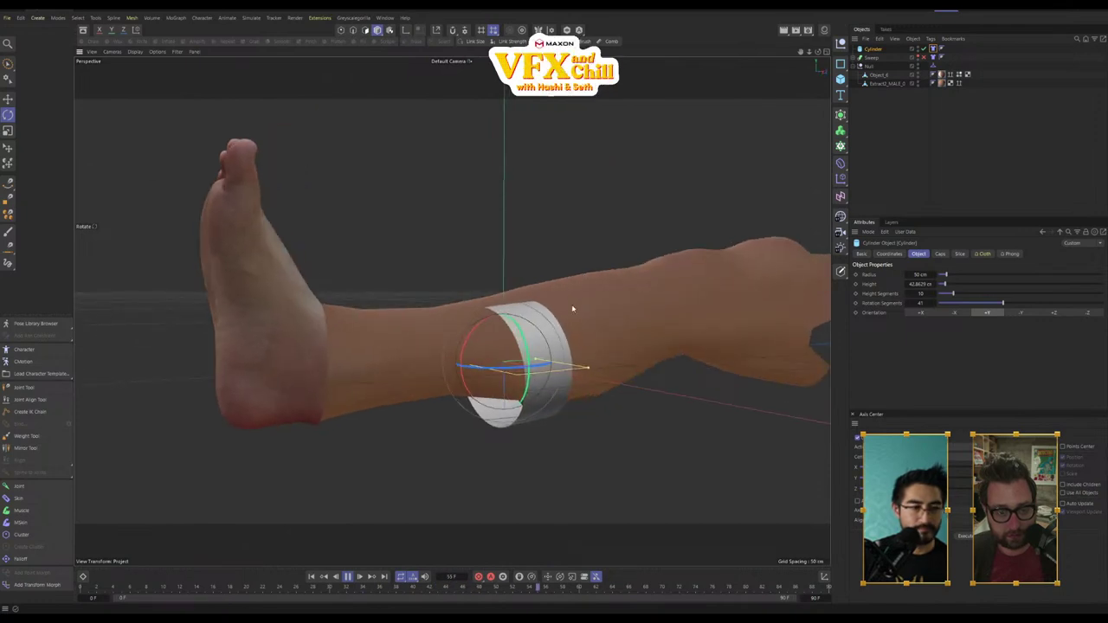
pyautogui.keyDown('alt'); pyautogui.moveTo(536, 428); pyautogui.dragTo(621, 439); pyautogui.keyUp('alt')
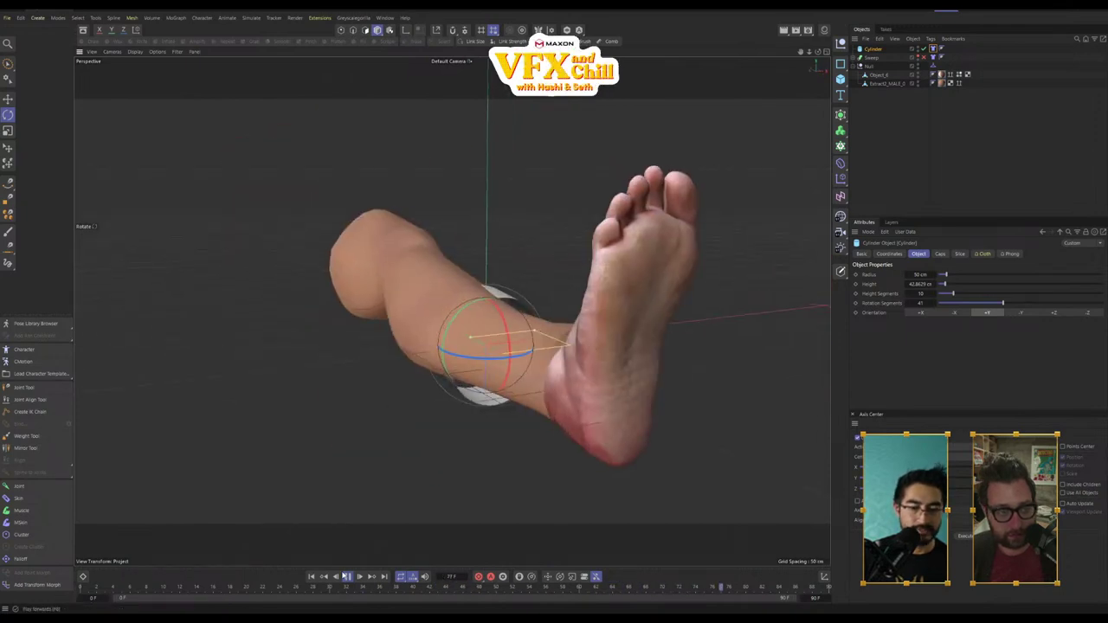
# Step: Return to the first frame and move the Collider tag from the Null onto the individual leg and foot meshes
pyautogui.click(311, 577)
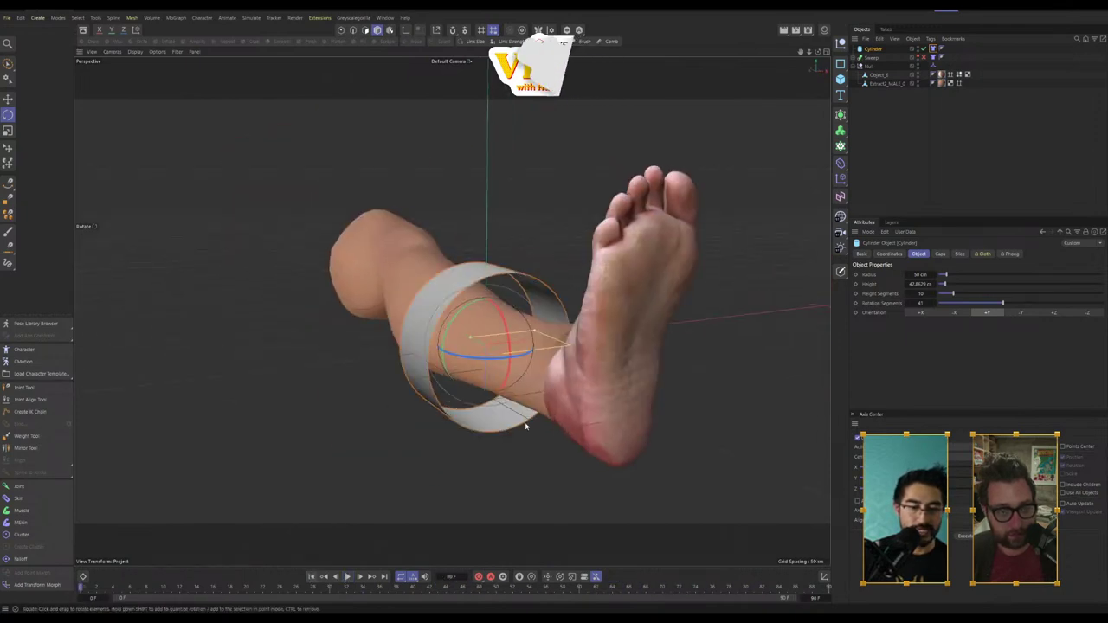
pyautogui.click(933, 75)
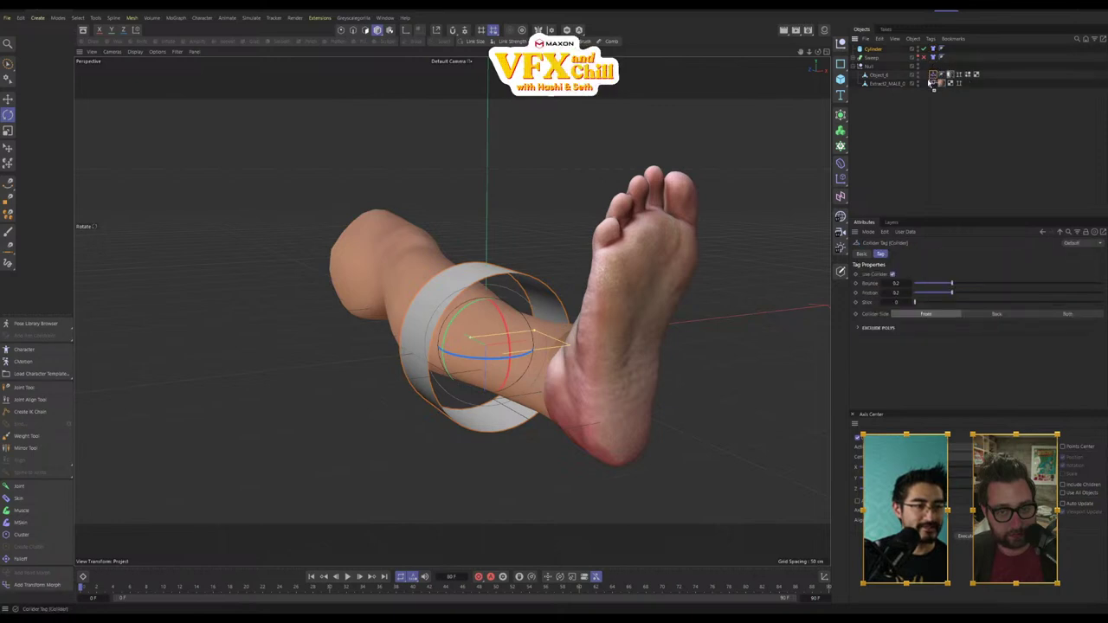
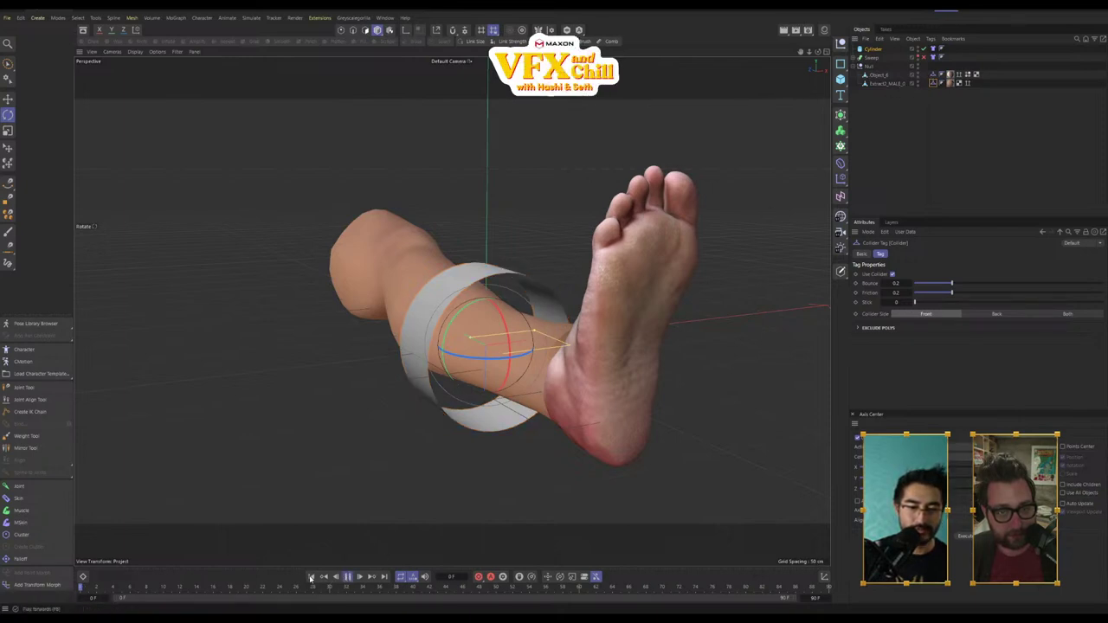
# Step: Play the cloth simulation of the cylinder band on the leg from the start, then stop and rewind it
pyautogui.click(311, 578)
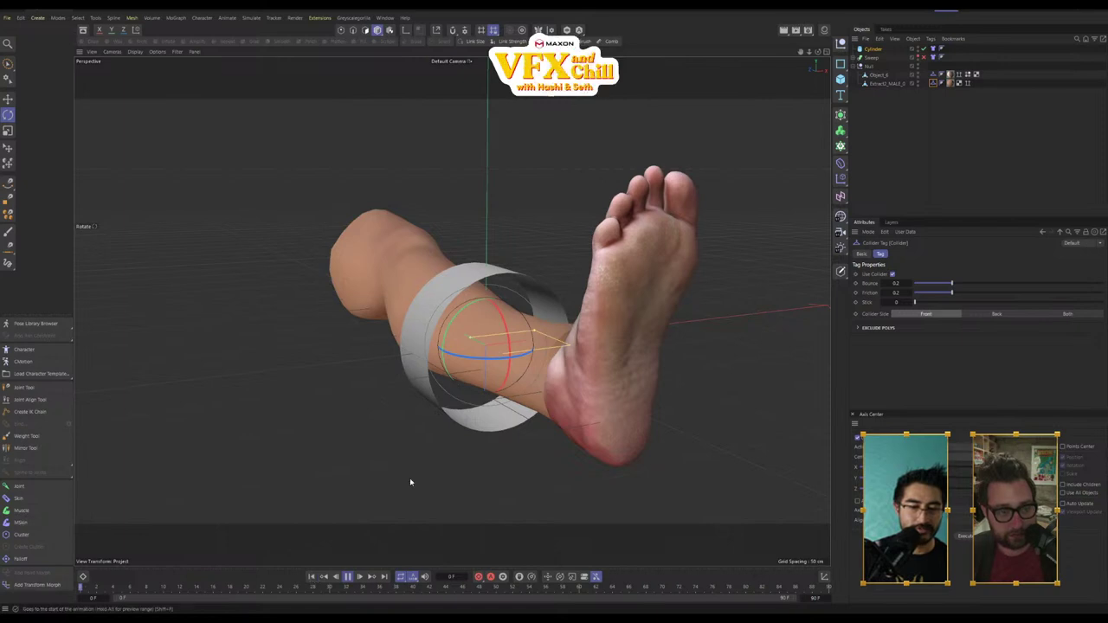
pyautogui.click(912, 120)
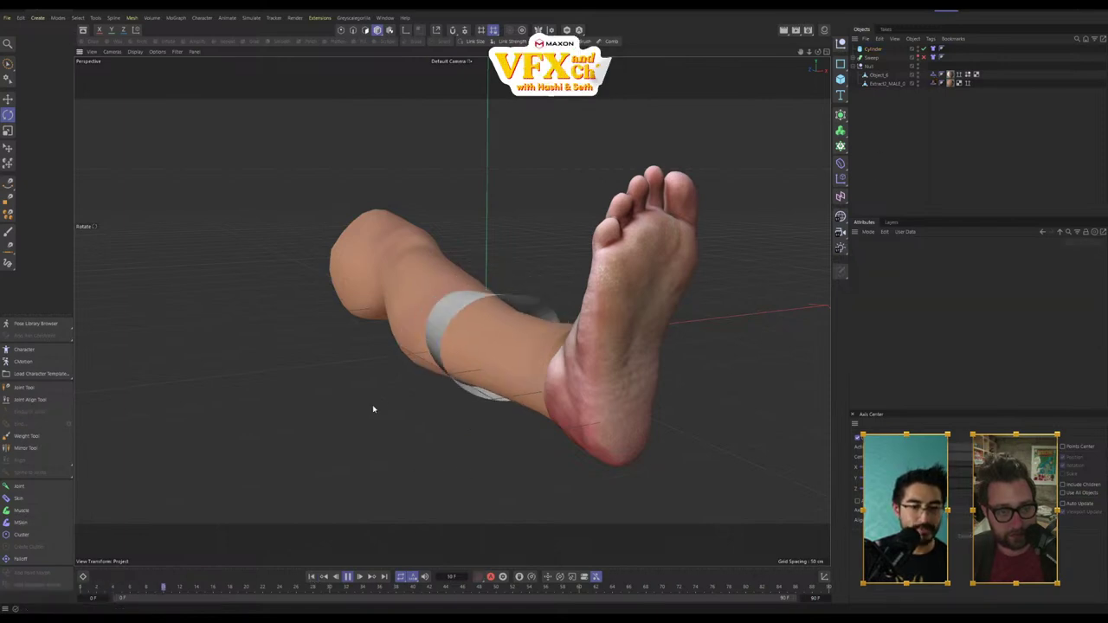
pyautogui.keyDown('alt'); pyautogui.moveTo(468, 415); pyautogui.dragTo(537, 407); pyautogui.keyUp('alt')
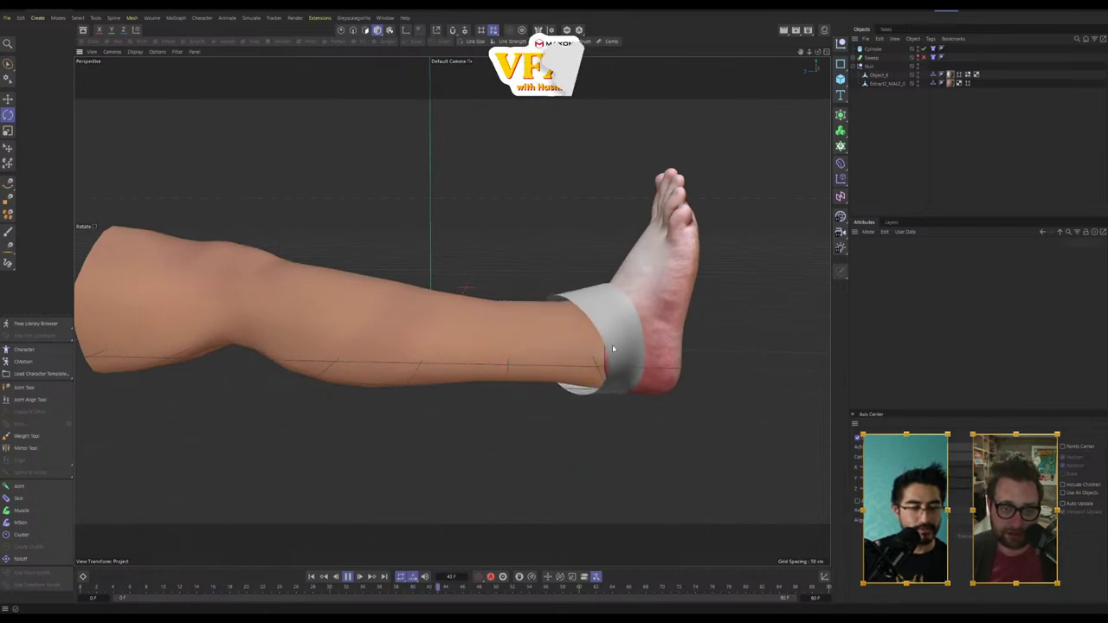
pyautogui.click(348, 577)
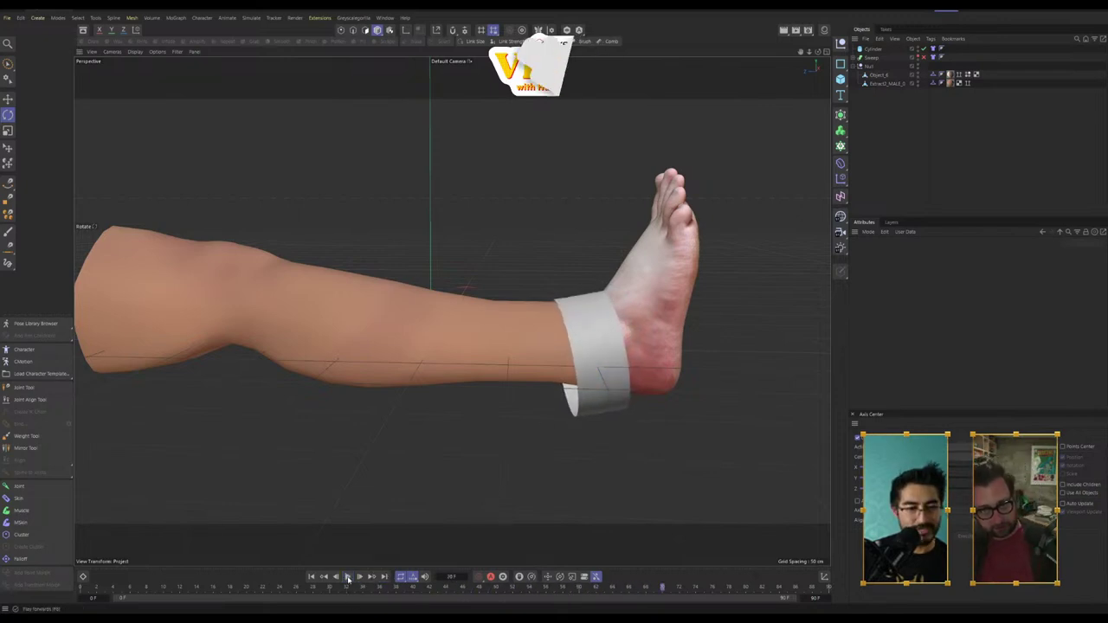
pyautogui.click(314, 588)
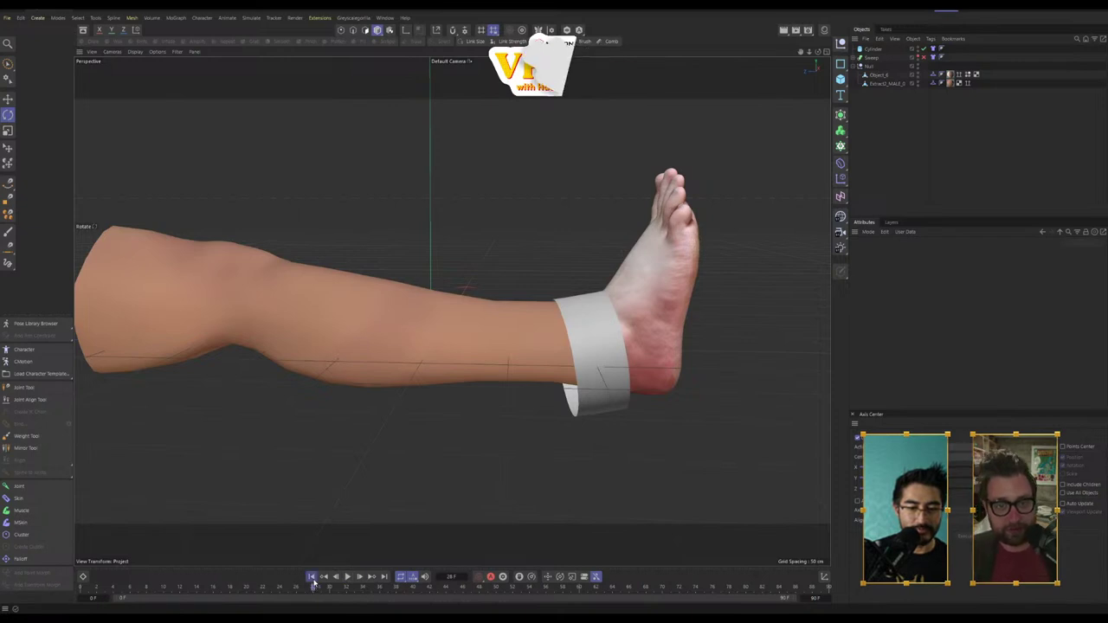
pyautogui.click(313, 578)
# Step: Delete the disabled Sweep object, keeping the cylinder with its Cloth tag
pyautogui.click(873, 49)
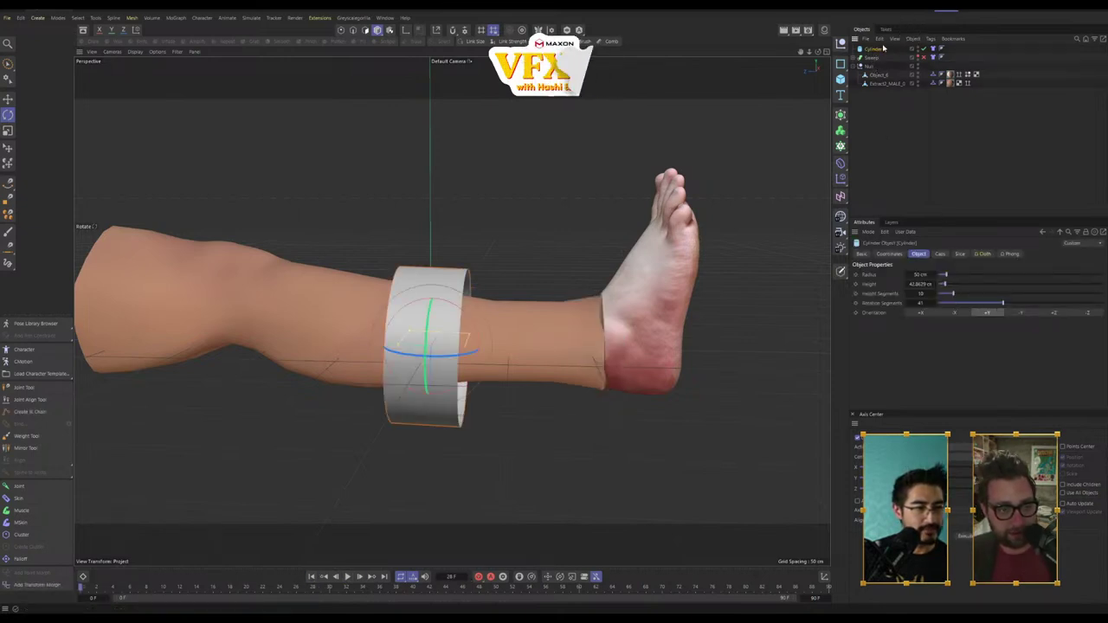
pyautogui.click(934, 50)
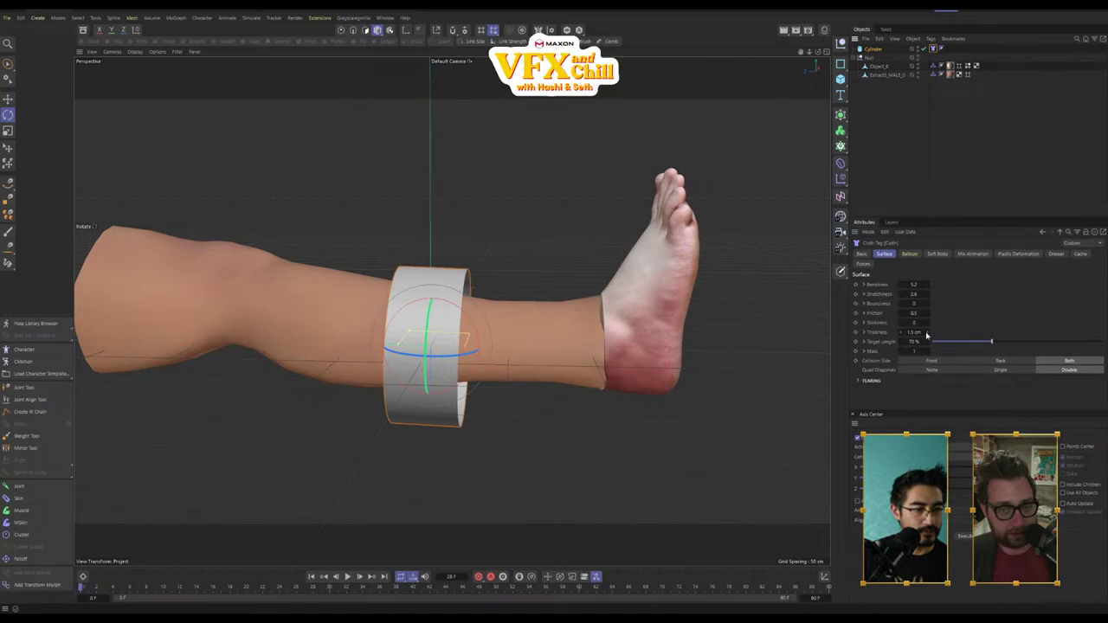
pyautogui.click(960, 175)
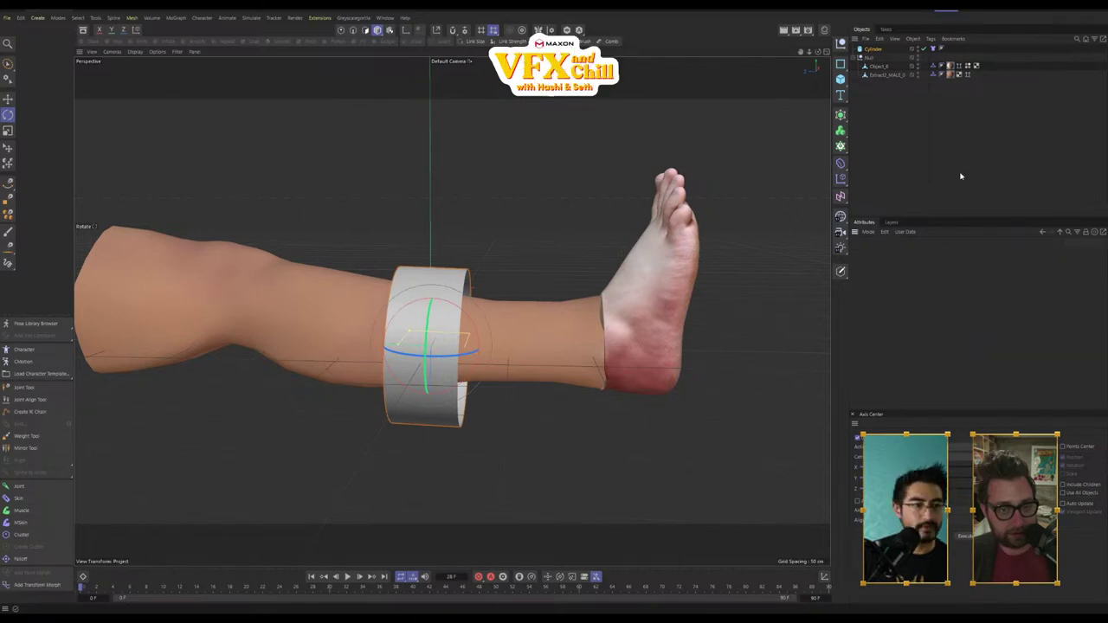
pyautogui.click(942, 131)
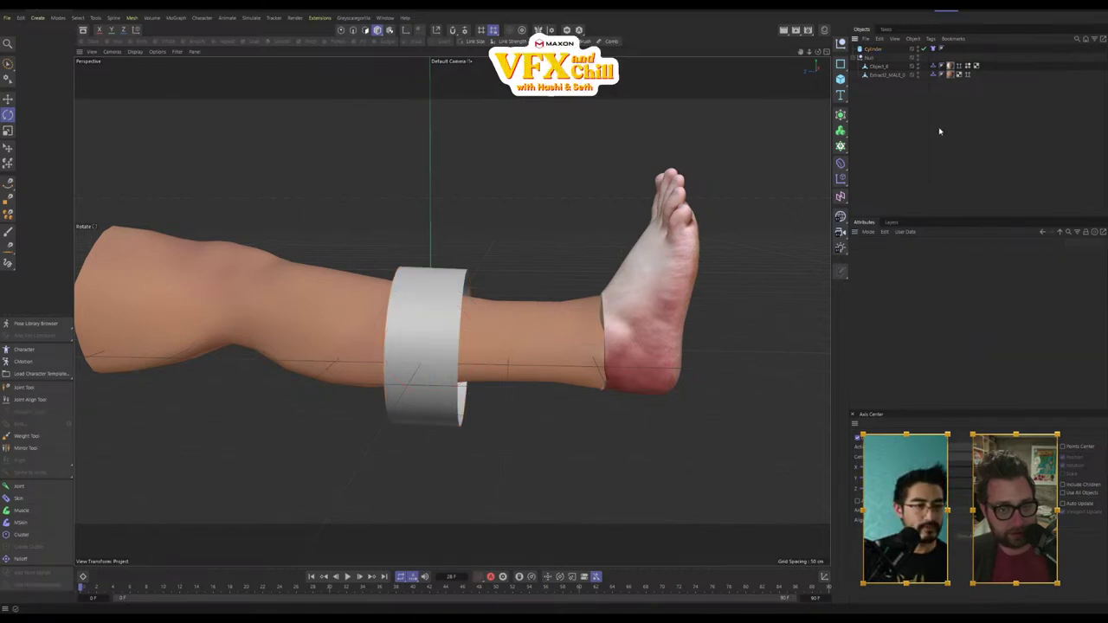
pyautogui.hotkey('ctrl', 'z')
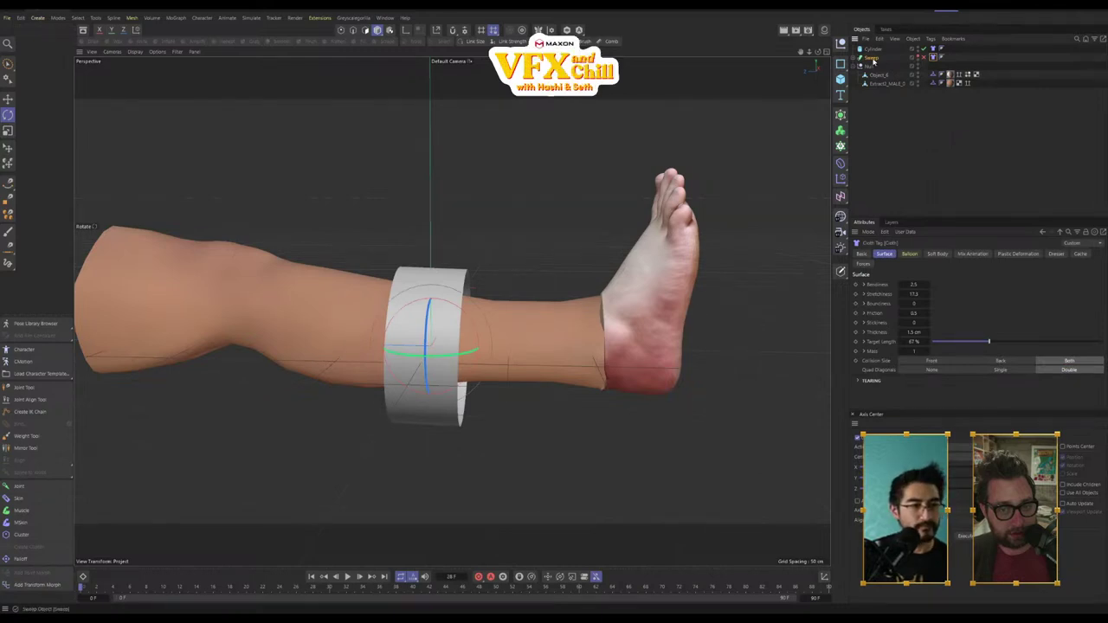
pyautogui.click(874, 60)
pyautogui.press('Delete')
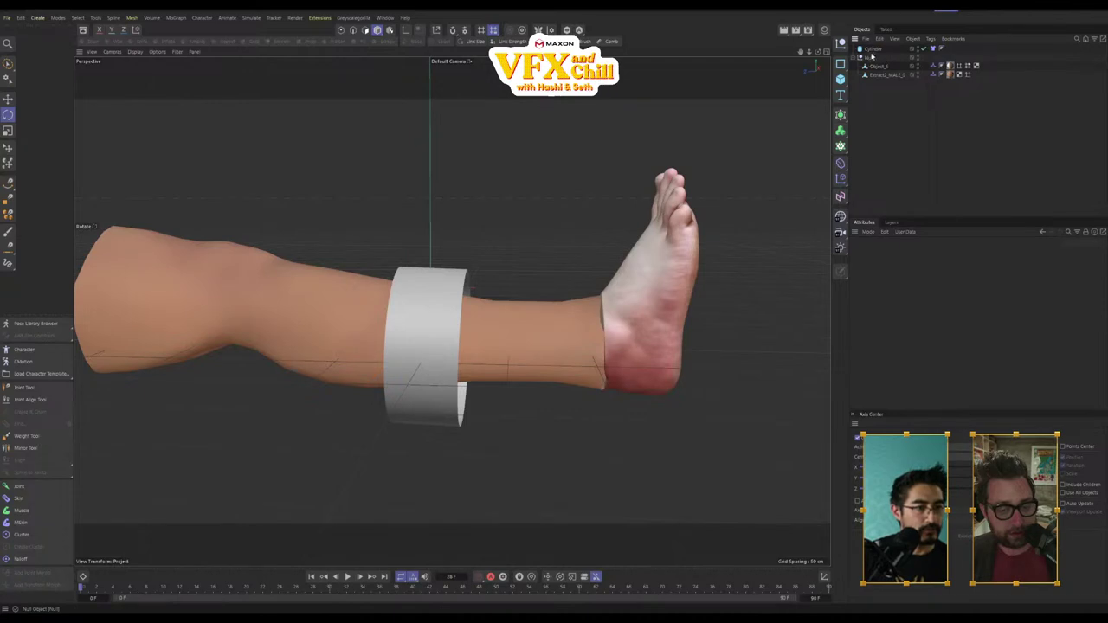
# Step: Set the cylinder's cloth thickness to 1.37 cm and its target length to 80 %
pyautogui.click(873, 51)
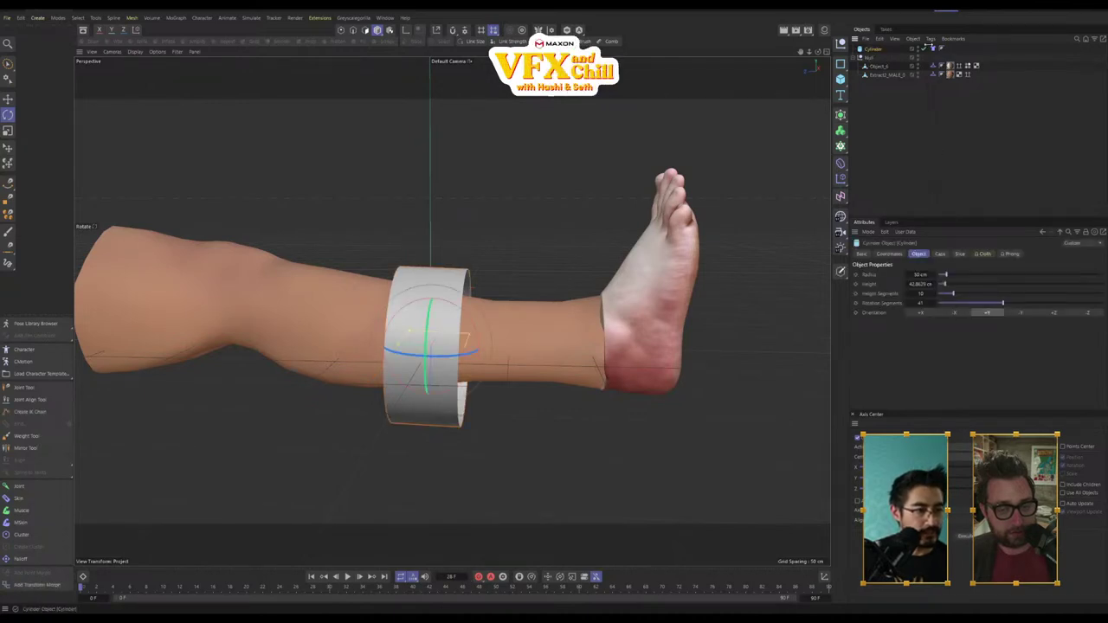
pyautogui.click(932, 49)
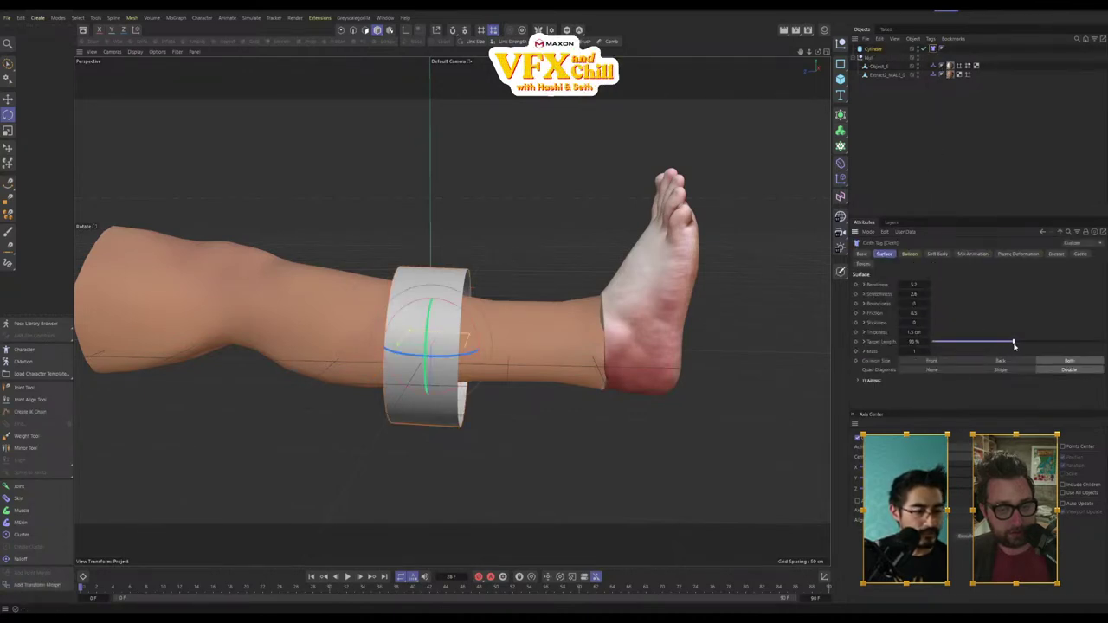
pyautogui.moveTo(1008, 345); pyautogui.dragTo(1000, 343)
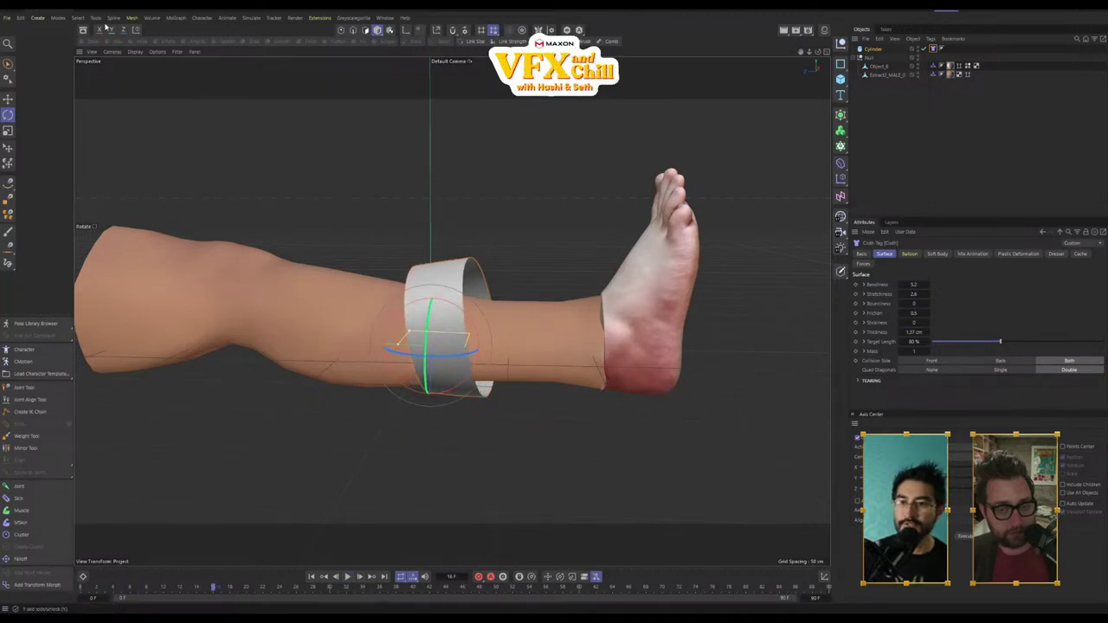
# Step: Open the recent project TomBandages_0002.c4d and display the bandaged head in Gouraud shading without mesh lines
pyautogui.click(7, 18)
pyautogui.moveTo(43, 65)
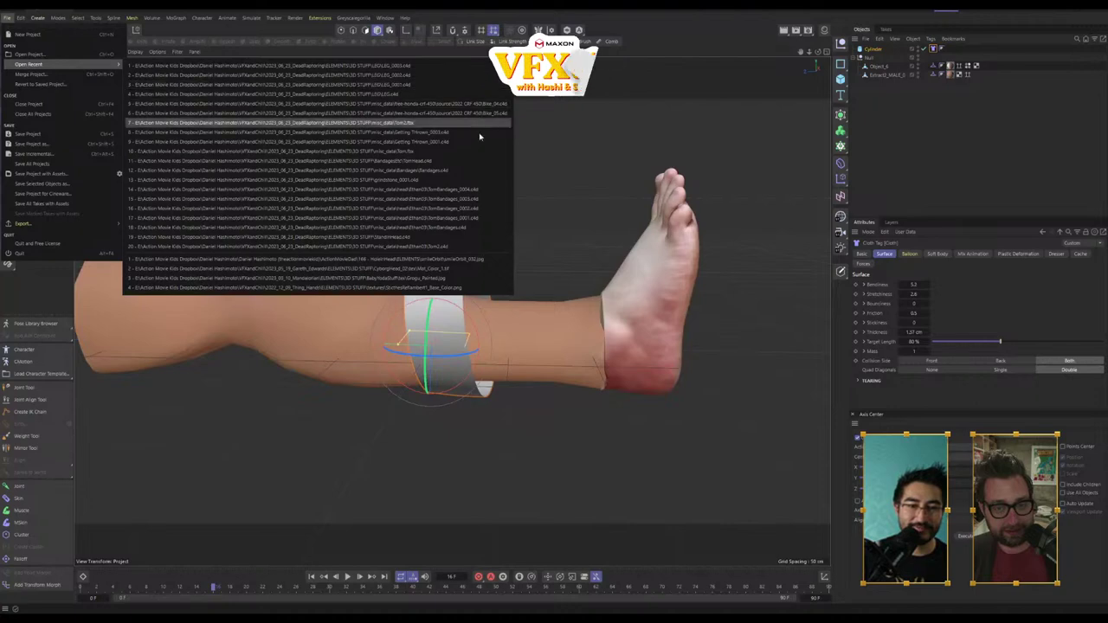
pyautogui.click(478, 209)
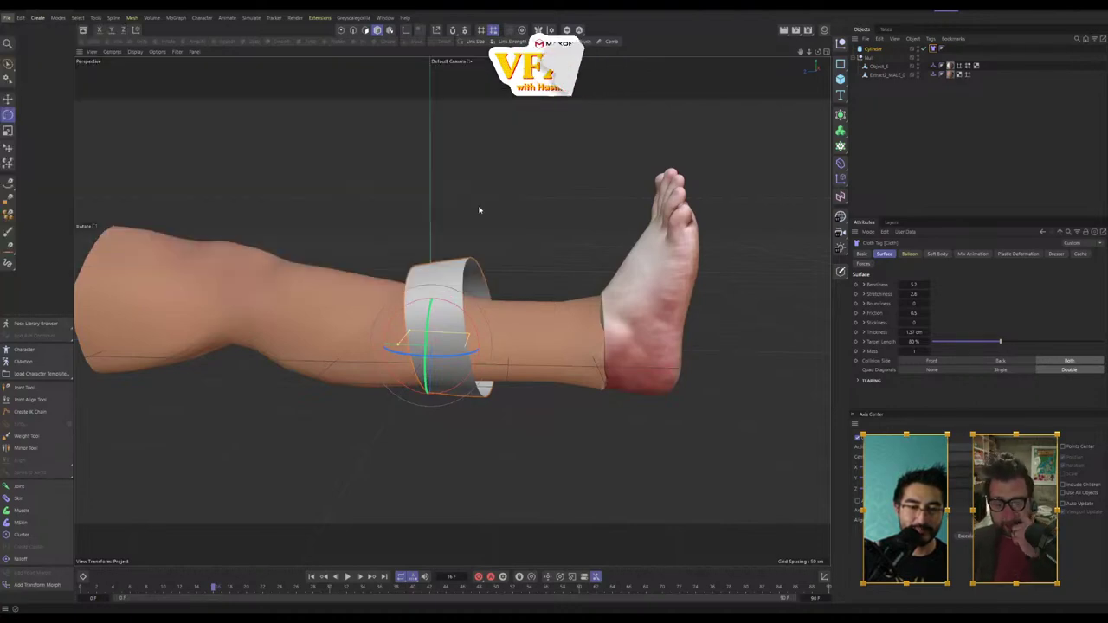
pyautogui.keyDown('alt'); pyautogui.moveTo(567, 232); pyautogui.dragTo(586, 295); pyautogui.keyUp('alt')
pyautogui.press('n')
pyautogui.press('a')
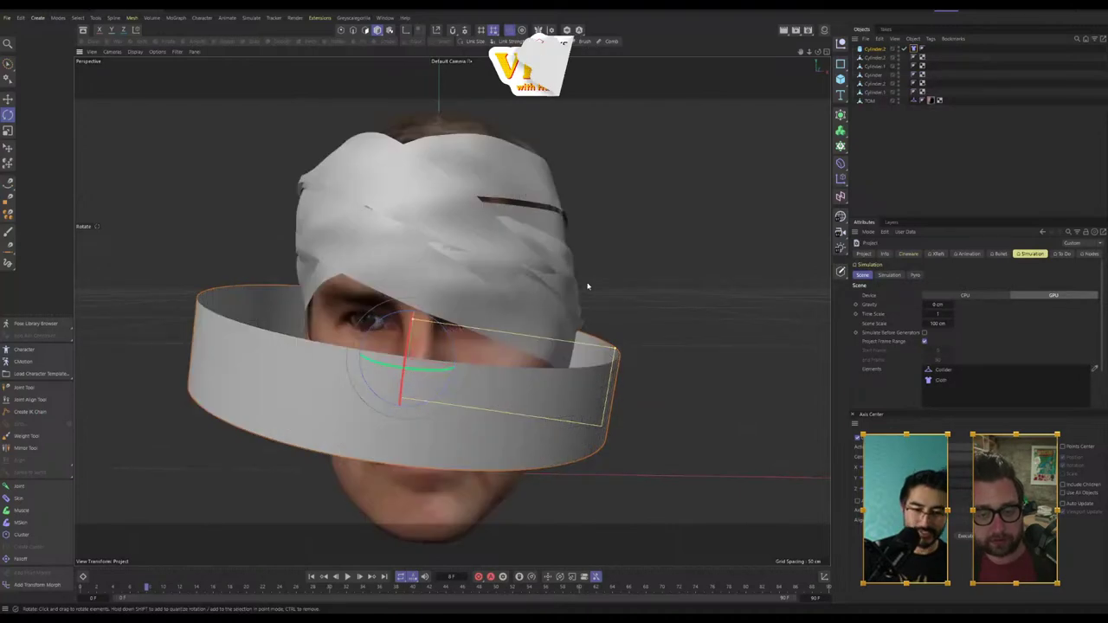
pyautogui.moveTo(461, 394)
pyautogui.keyDown('alt'); pyautogui.mouseDown()
pyautogui.moveTo(557, 406)
pyautogui.moveTo(583, 343)
pyautogui.moveTo(510, 364)
pyautogui.moveTo(425, 419)
pyautogui.moveTo(347, 416)
pyautogui.moveTo(470, 397)
pyautogui.mouseUp(); pyautogui.keyUp('alt')
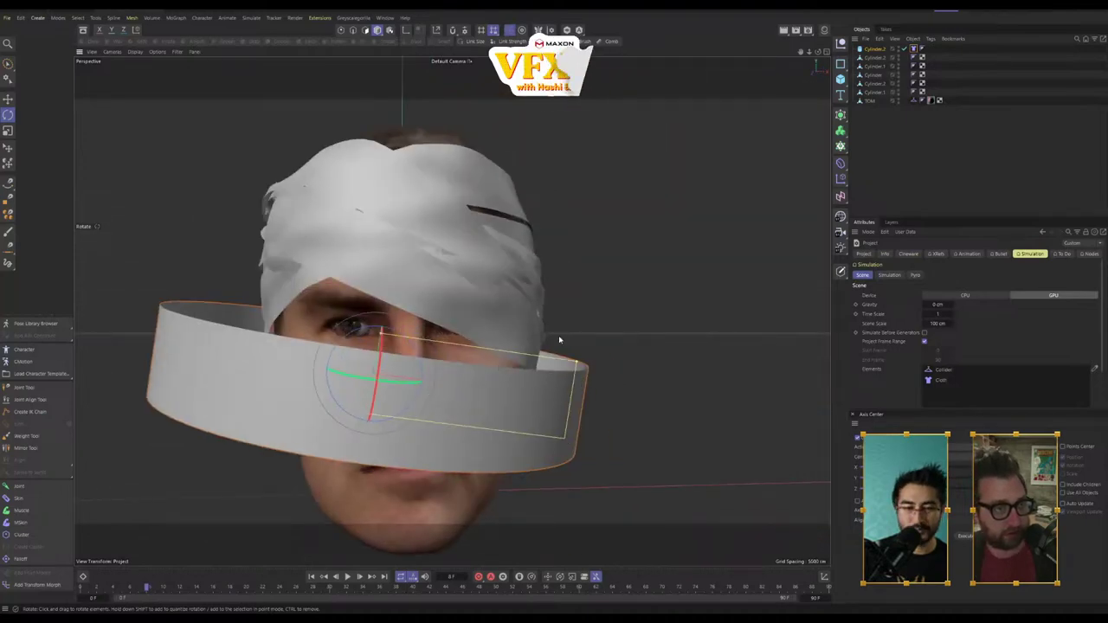
pyautogui.keyDown('alt'); pyautogui.moveTo(560, 339); pyautogui.dragTo(582, 307, button='middle'); pyautogui.keyUp('alt')
pyautogui.keyDown('alt'); pyautogui.moveTo(610, 246); pyautogui.dragTo(535, 373); pyautogui.keyUp('alt')
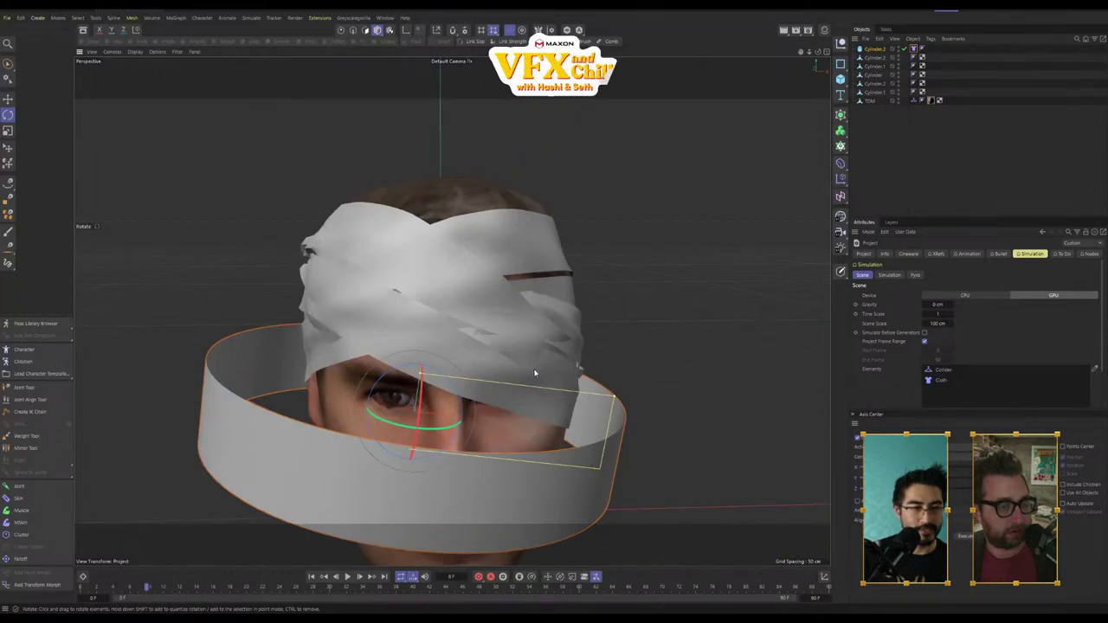
# Step: Delete the five polygon bandage cylinders on the head, keeping the cloth cylinder and the TOM object
pyautogui.click(871, 101)
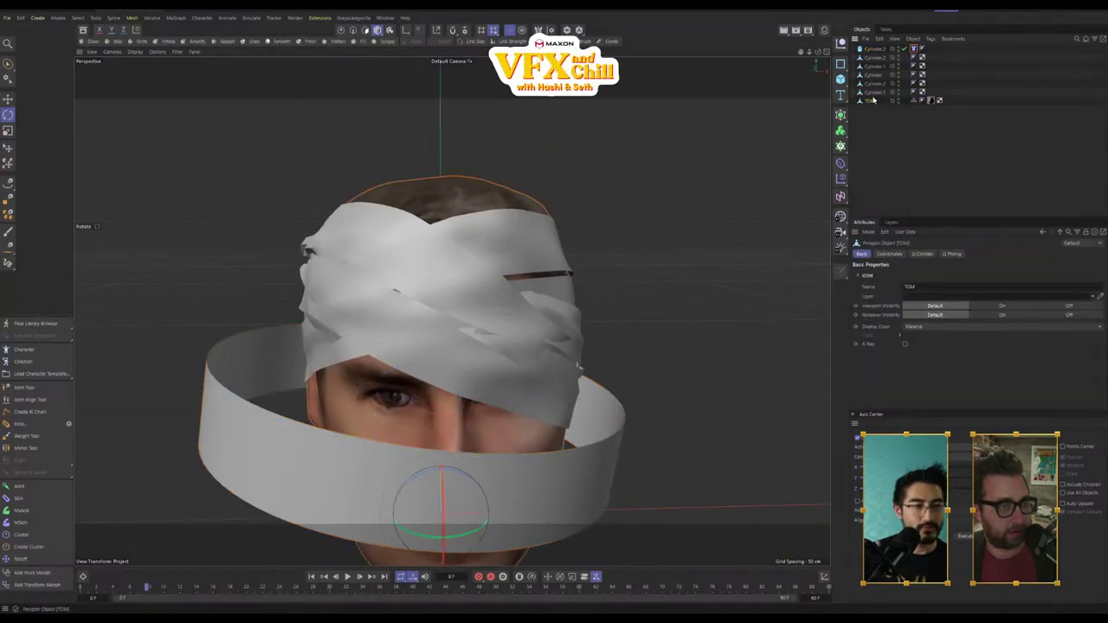
pyautogui.keyDown('shift'); pyautogui.click(875, 100); pyautogui.keyUp('shift')
pyautogui.keyDown('shift'); pyautogui.click(877, 94); pyautogui.keyUp('shift')
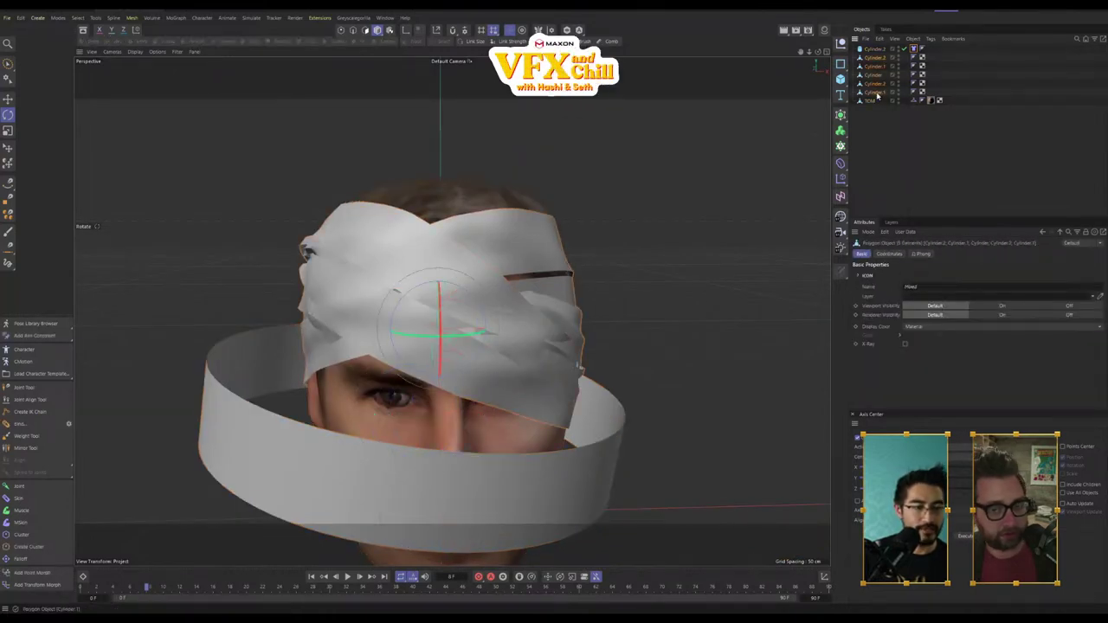
pyautogui.press('Delete')
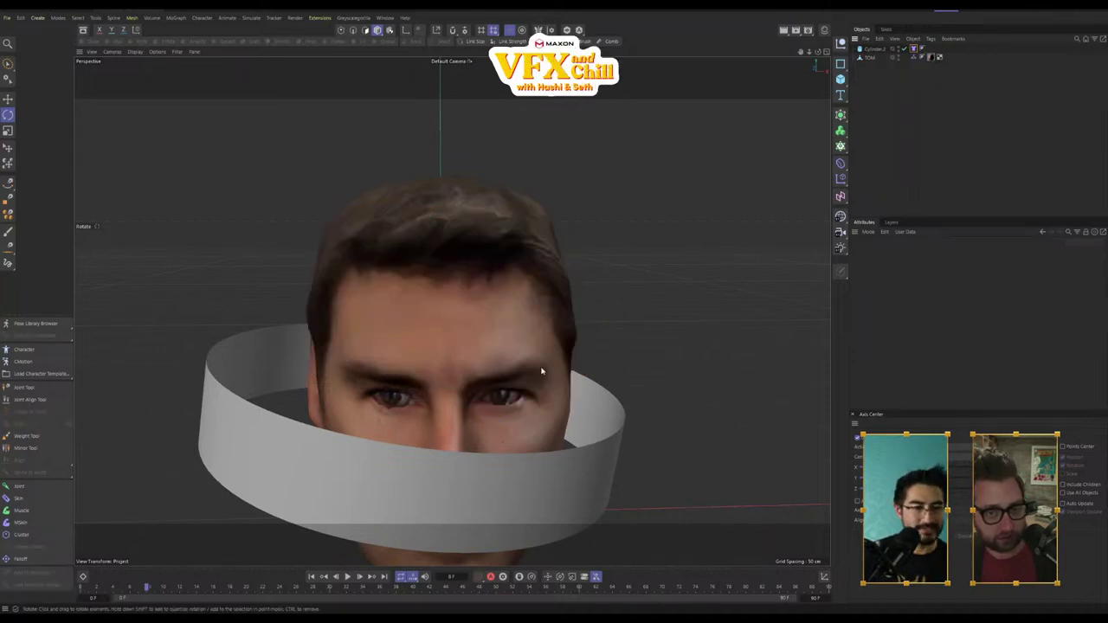
pyautogui.keyDown('alt'); pyautogui.moveTo(706, 285); pyautogui.dragTo(637, 192, button='middle'); pyautogui.keyUp('alt')
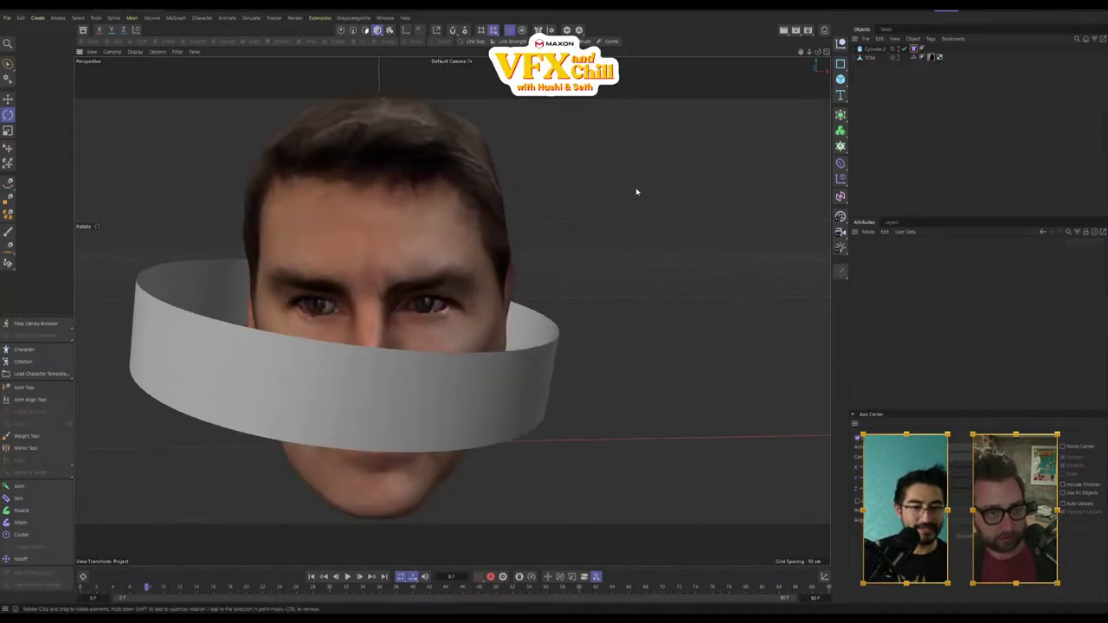
# Step: Disable the remaining cylinder band to view the bare head, and enable it again
pyautogui.click(904, 48)
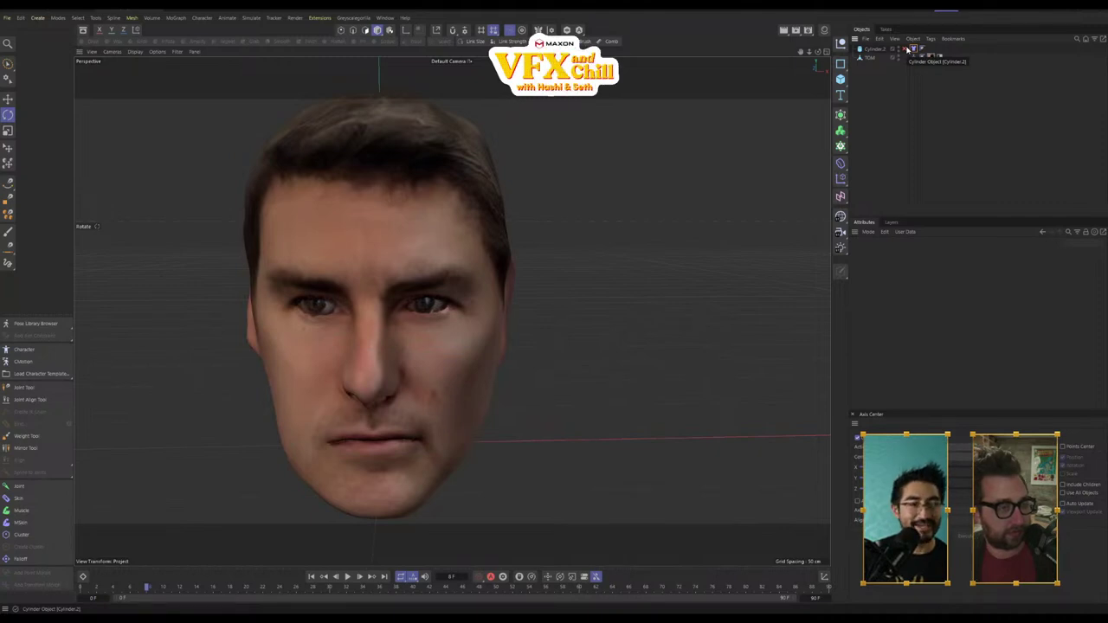
pyautogui.click(906, 49)
pyautogui.keyDown('alt'); pyautogui.moveTo(554, 297); pyautogui.dragTo(492, 305); pyautogui.keyUp('alt')
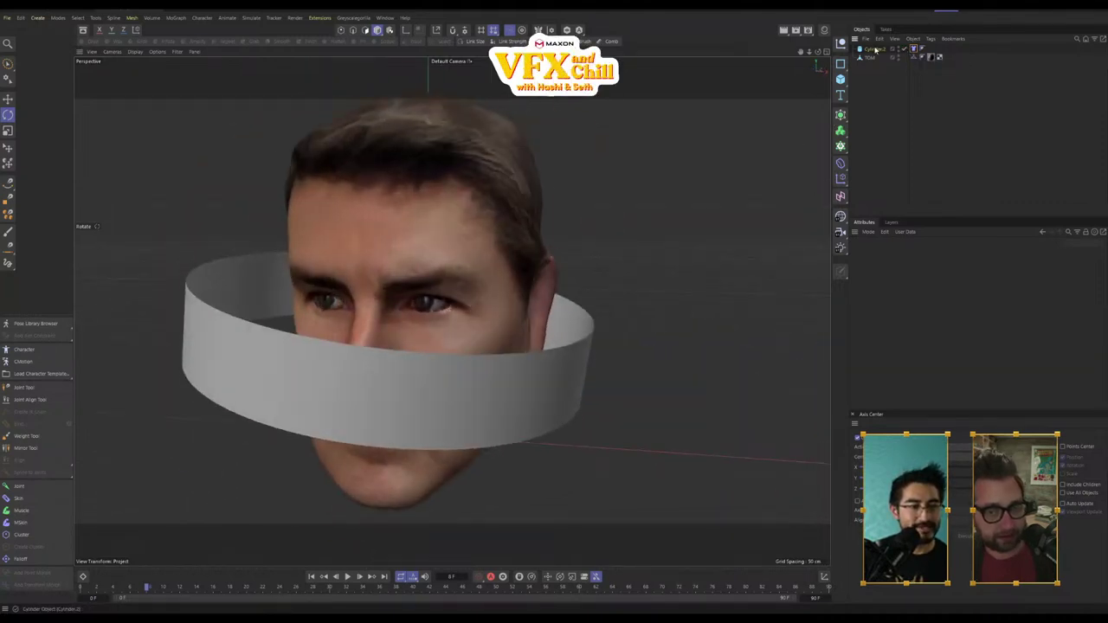
# Step: Examine the mesh density of the cloth cylinder and head with mesh lines displayed, and return to plain shading
pyautogui.click(916, 49)
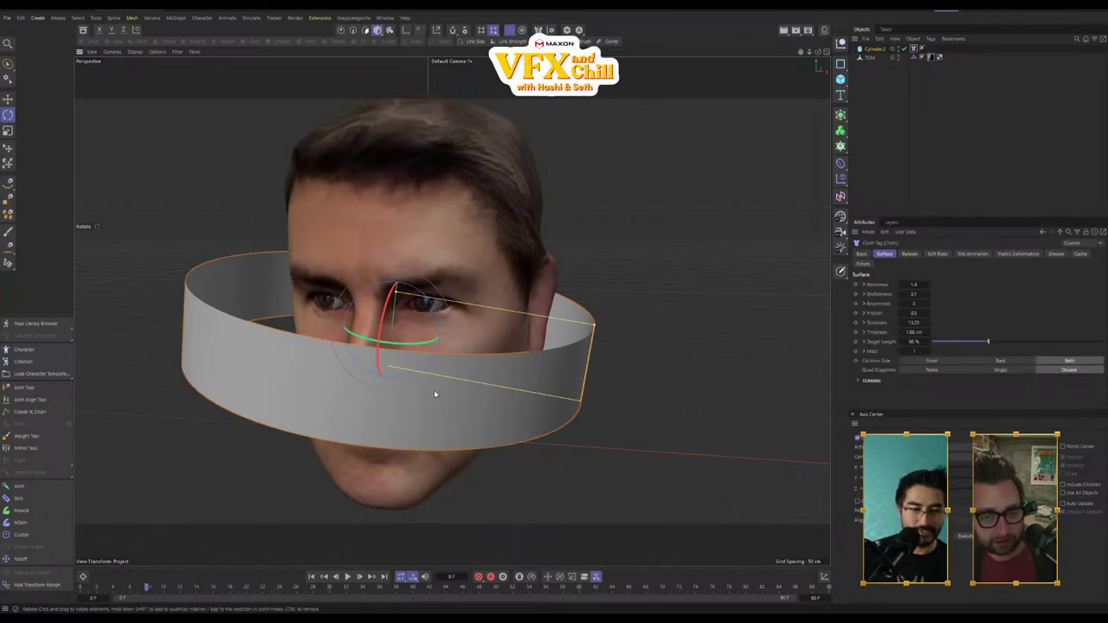
pyautogui.press('n')
pyautogui.press('b')
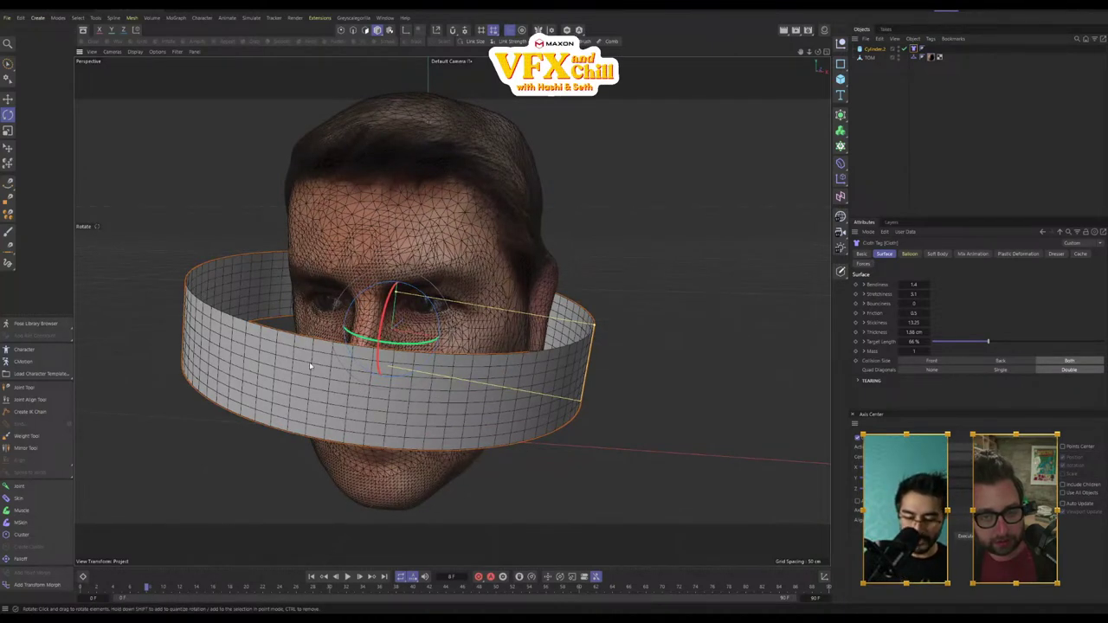
pyautogui.press('n')
pyautogui.press('a')
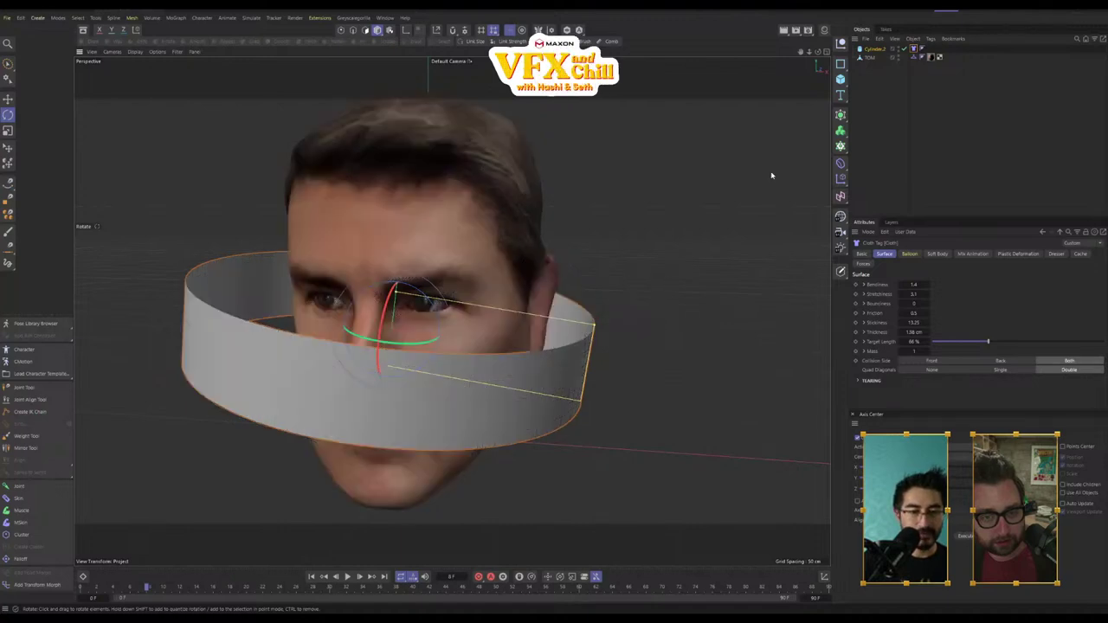
# Step: Inspect the Collider tag on the TOM head and the Cloth tag settings of the cylinder
pyautogui.click(866, 58)
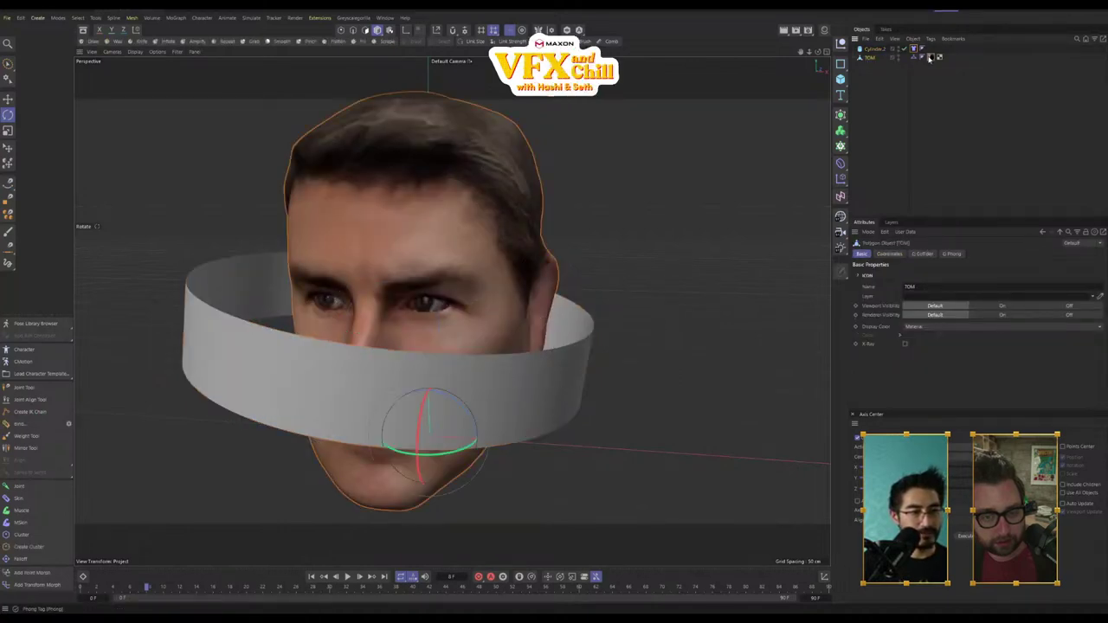
pyautogui.click(916, 58)
pyautogui.click(915, 50)
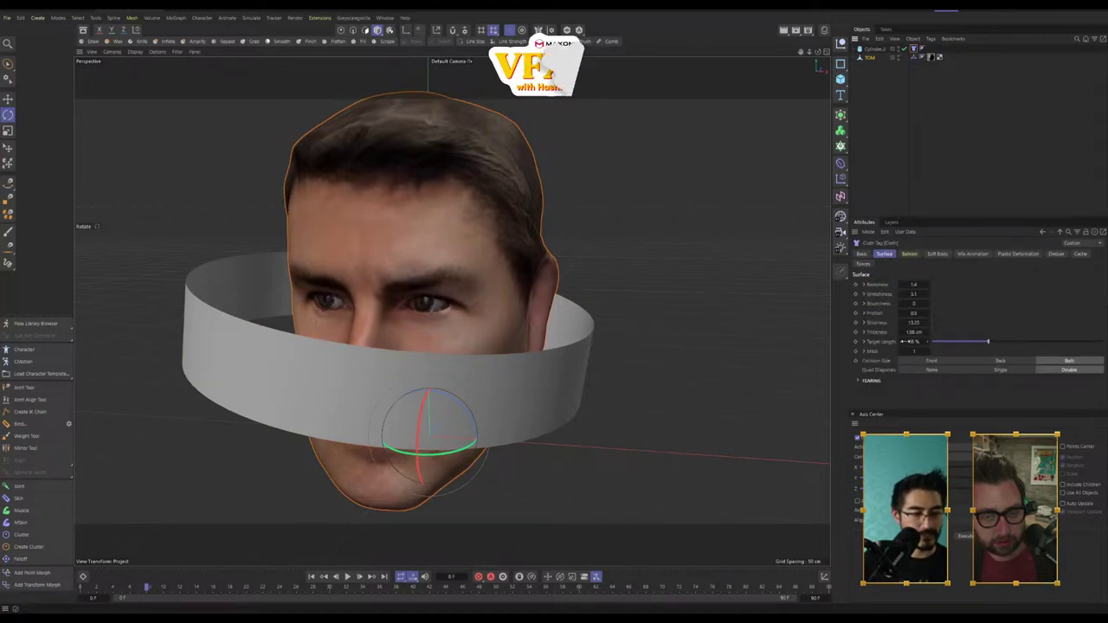
# Step: Run the cloth simulation from the first frame so the band wraps around the face, stopping at about frame 70
pyautogui.click(347, 576)
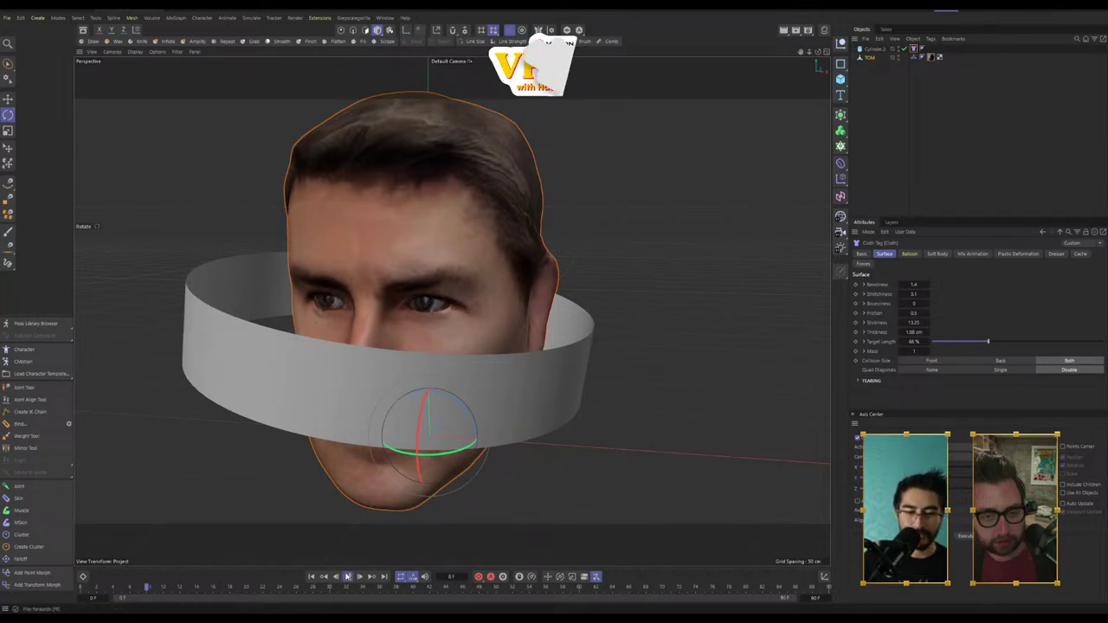
pyautogui.click(348, 577)
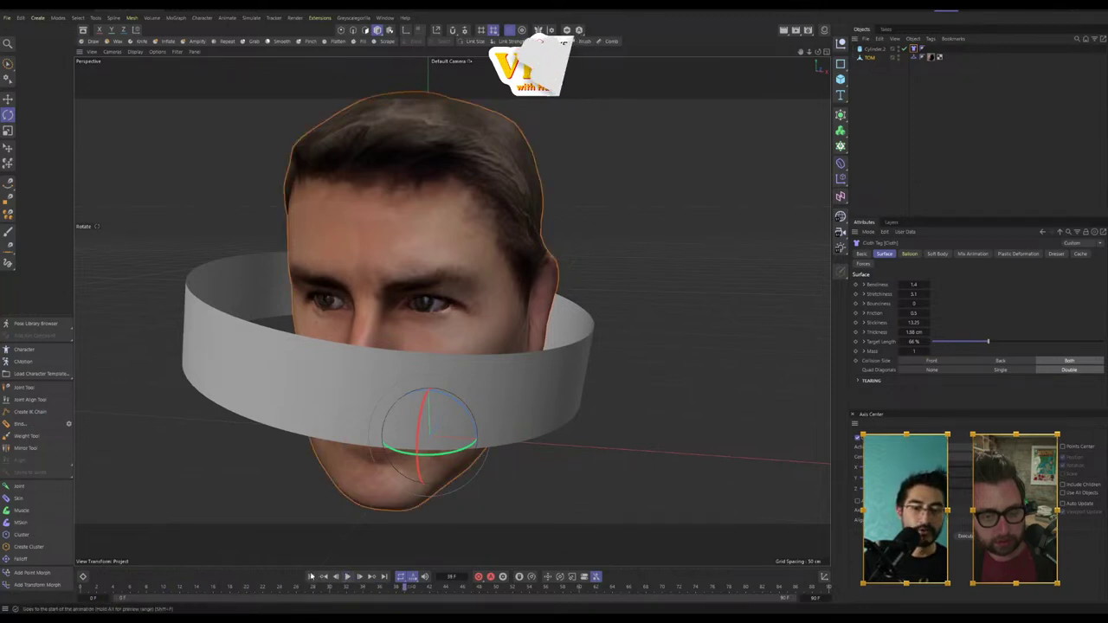
pyautogui.click(311, 576)
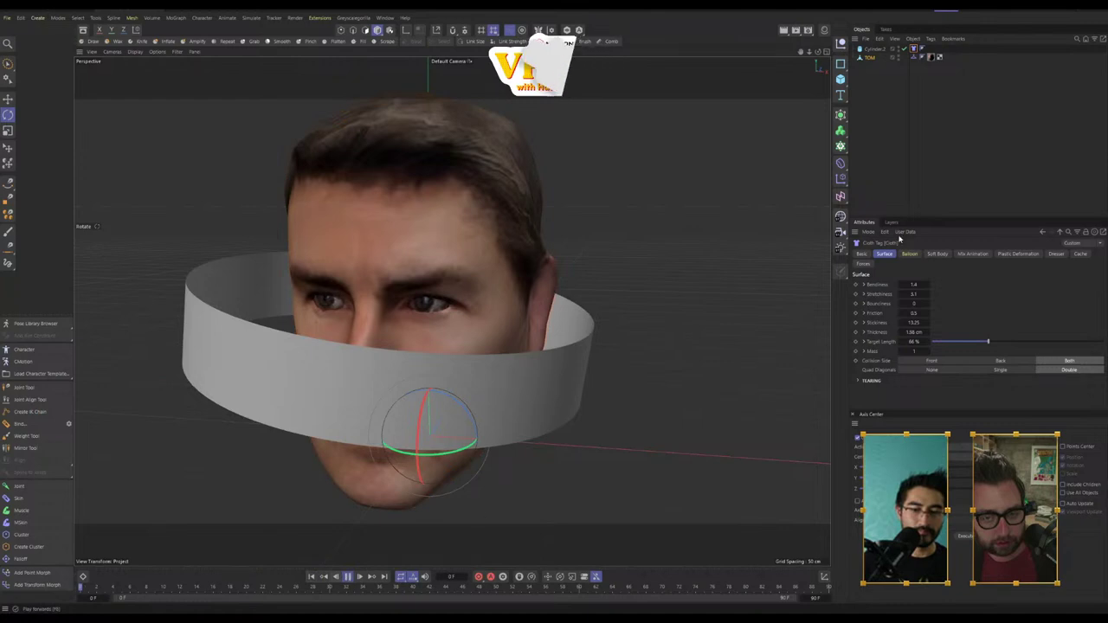
pyautogui.keyDown('alt'); pyautogui.moveTo(498, 395); pyautogui.dragTo(340, 275); pyautogui.keyUp('alt')
pyautogui.click(1027, 132)
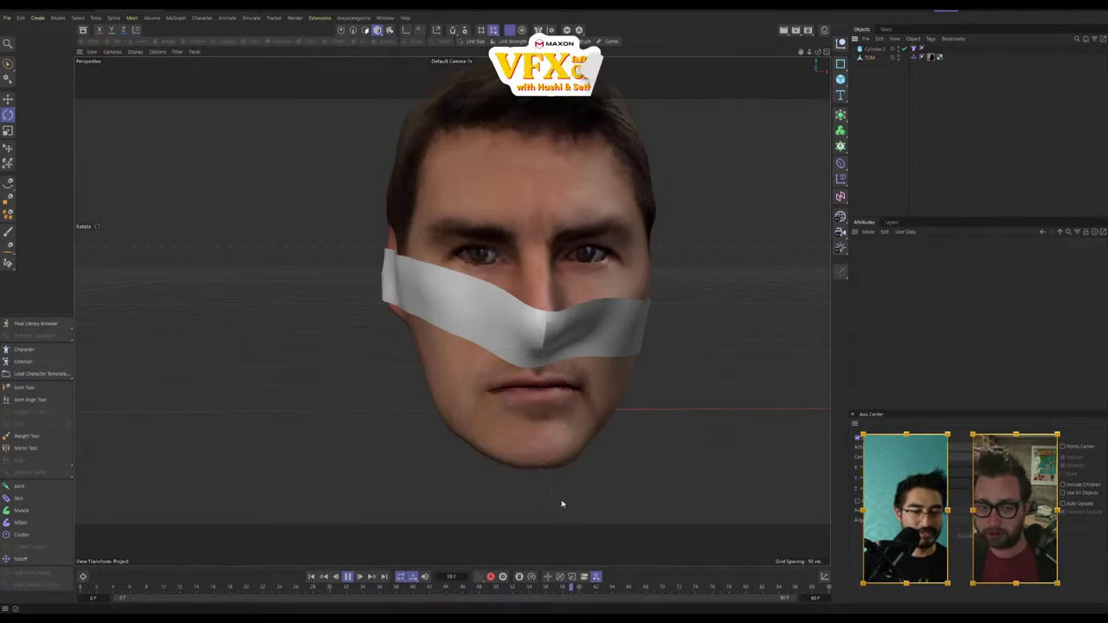
pyautogui.click(349, 577)
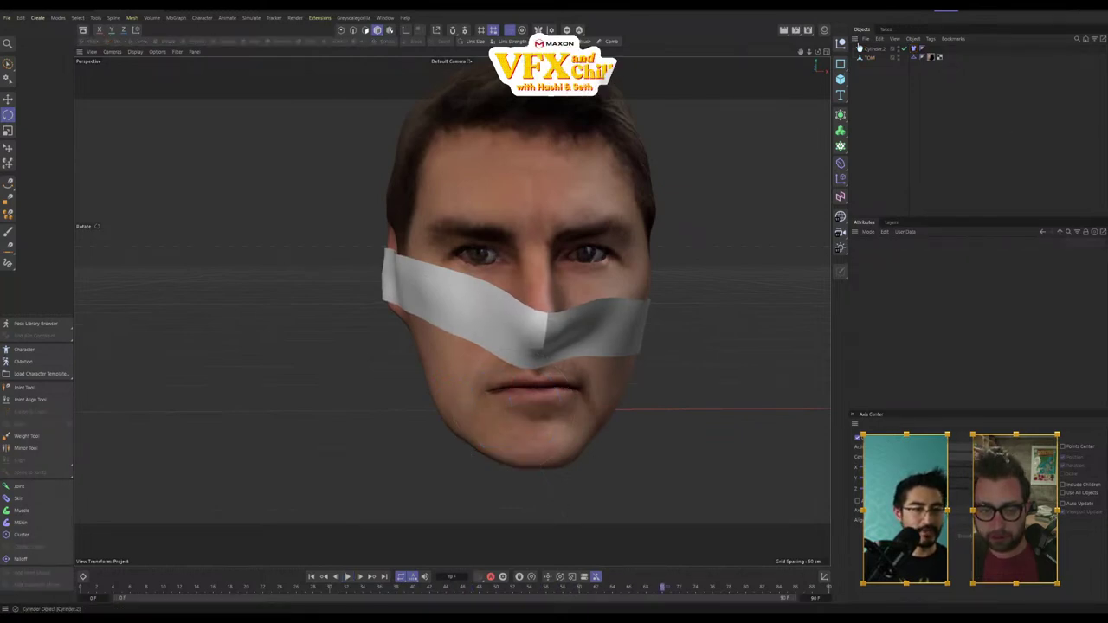
# Step: Convert the simulated cylinder band's current state into a separate polygon object and select the copy
pyautogui.rightClick(874, 54)
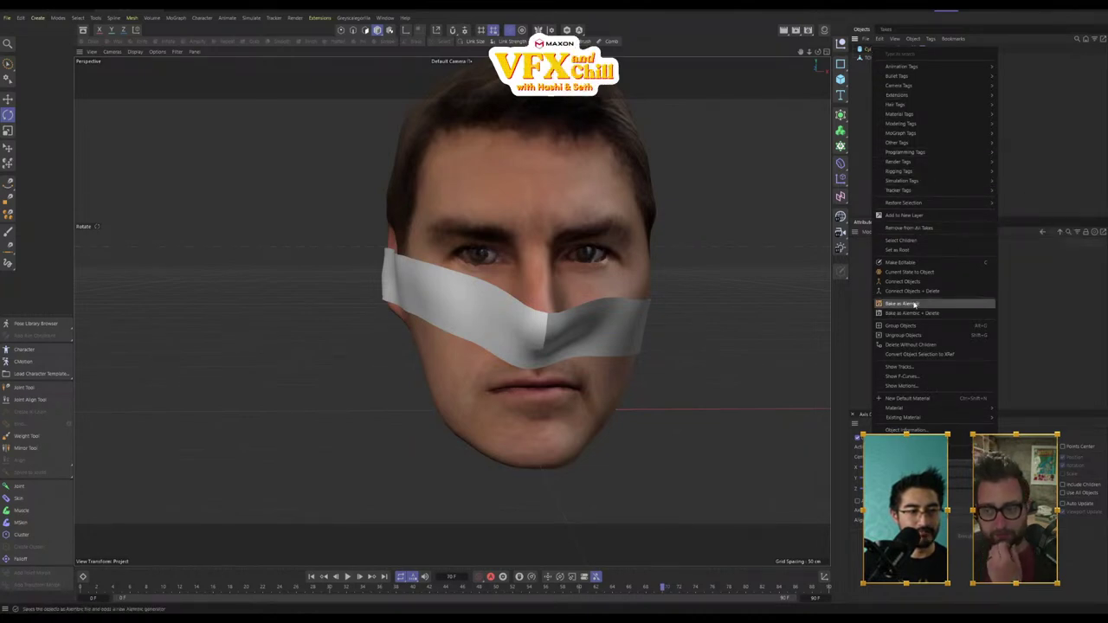
pyautogui.click(932, 274)
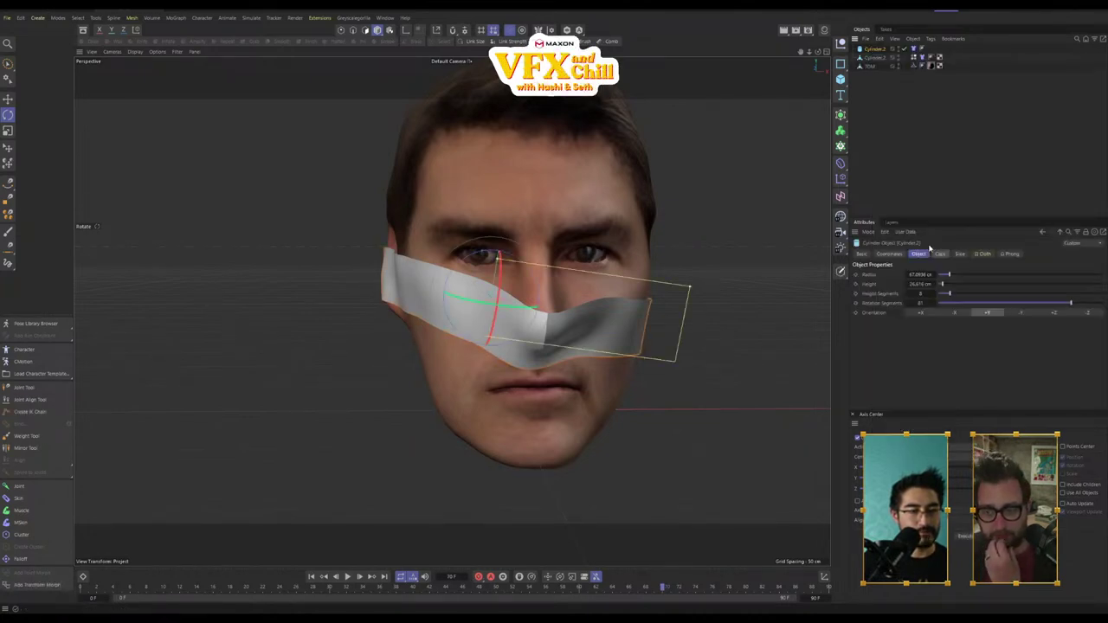
pyautogui.click(877, 59)
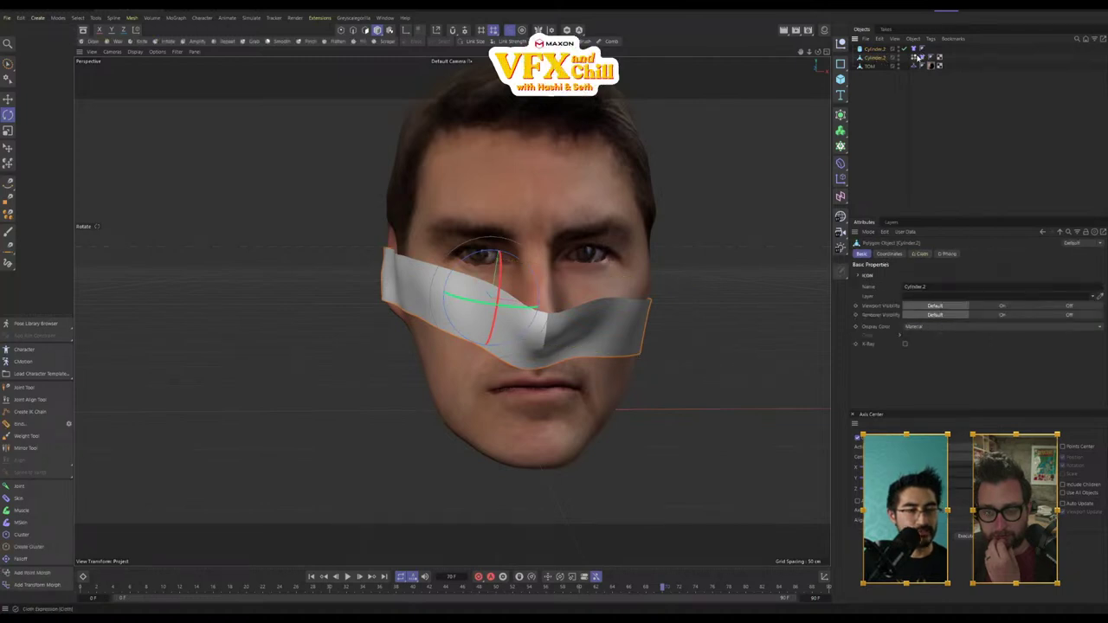
# Step: Remove the Cloth tag from the polygon copy of the band and give it the head's Collider tag
pyautogui.click(921, 58)
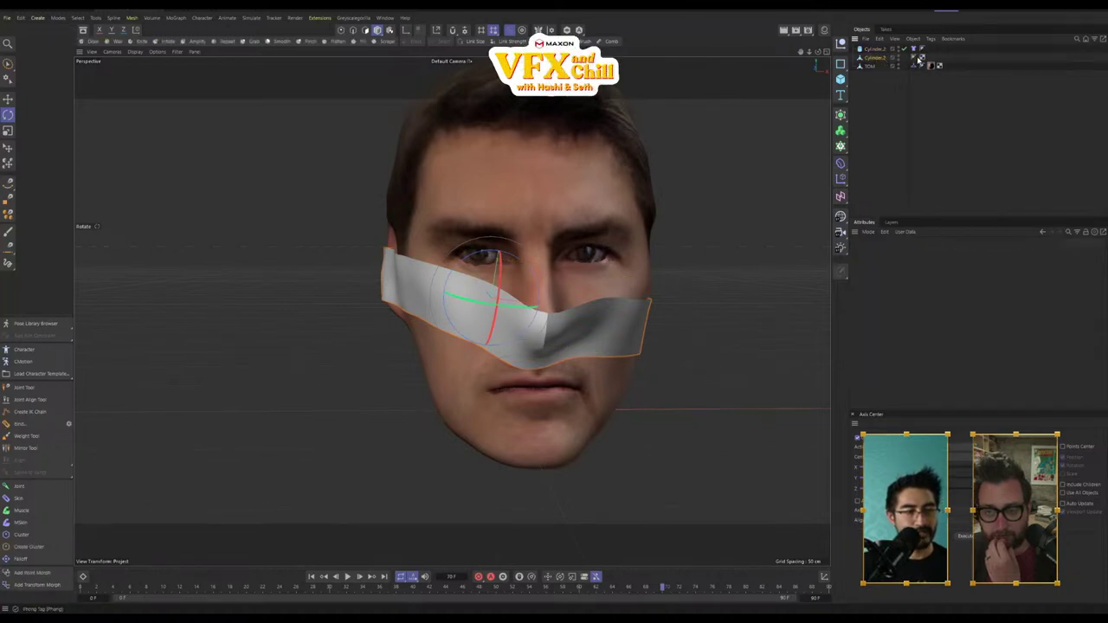
pyautogui.click(891, 59)
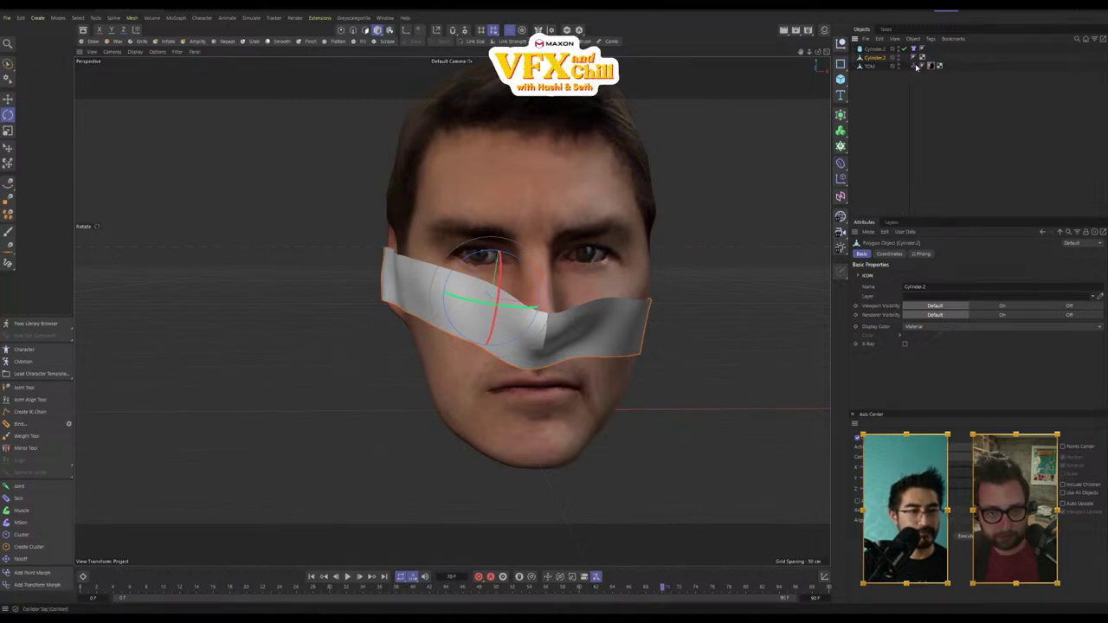
pyautogui.click(913, 58)
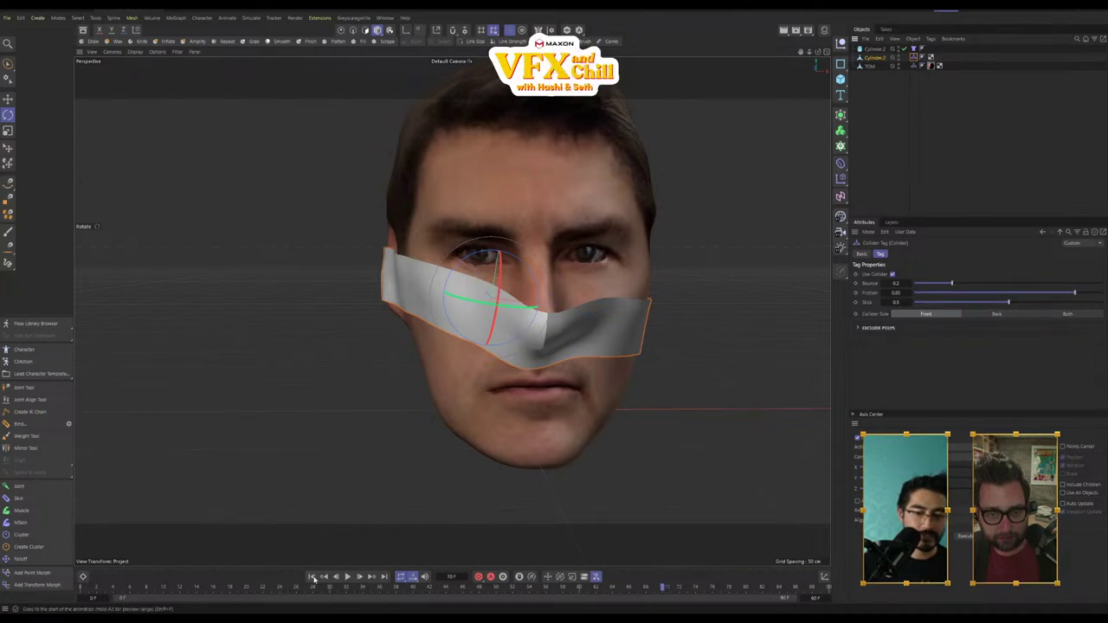
# Step: Rewind to the first frame, then tilt the original cylinder band and raise it around the forehead
pyautogui.click(312, 577)
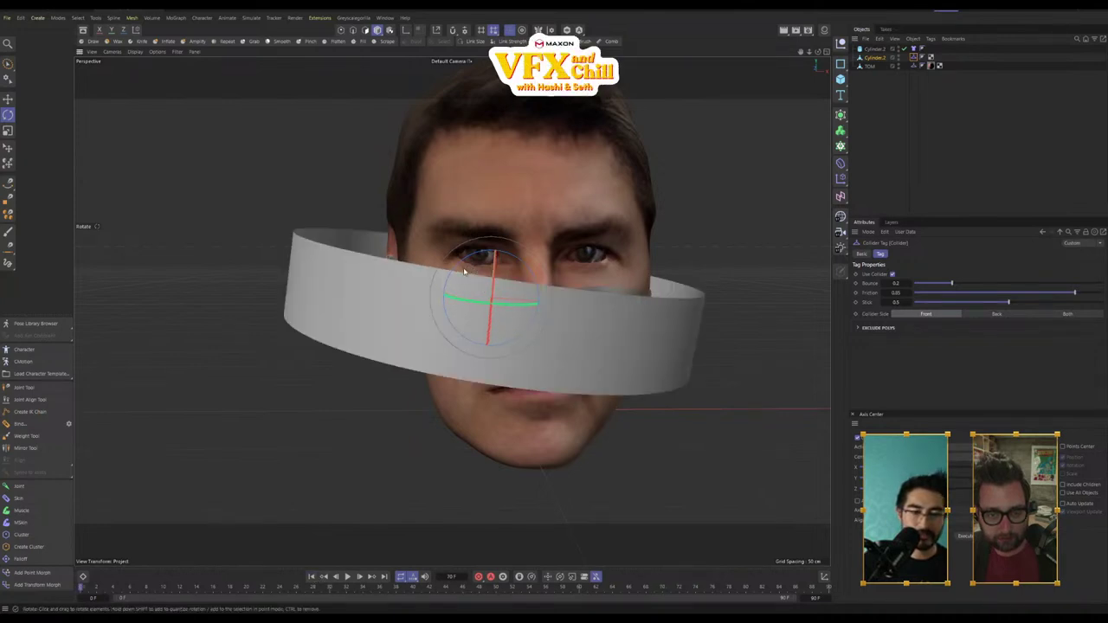
pyautogui.hotkey('ctrl', 'z')
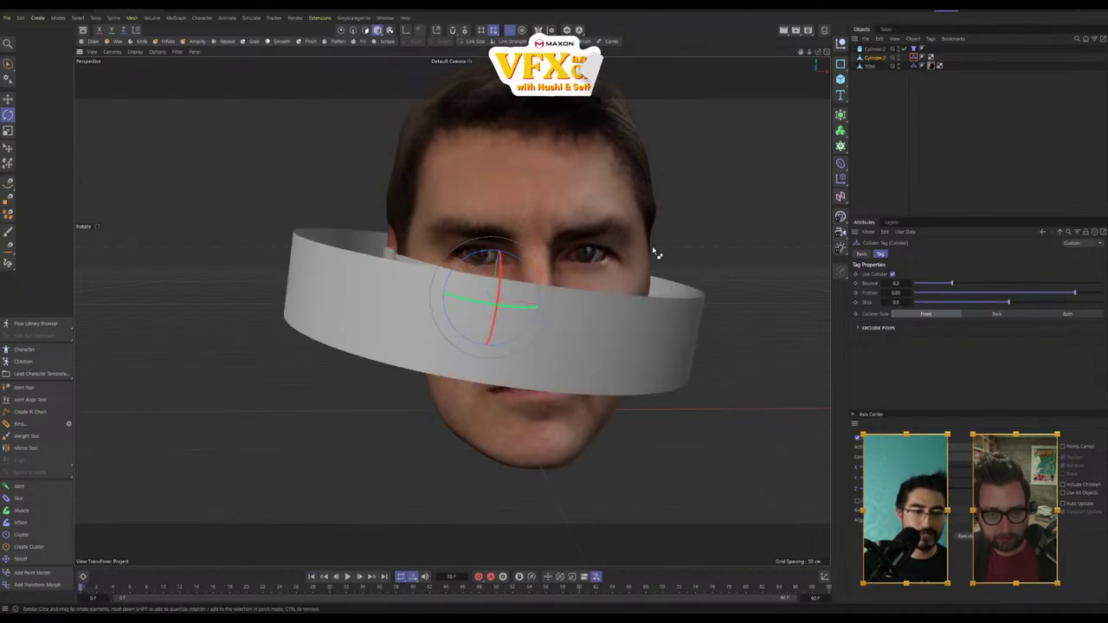
pyautogui.click(874, 49)
pyautogui.moveTo(449, 303); pyautogui.dragTo(542, 183)
pyautogui.press('e')
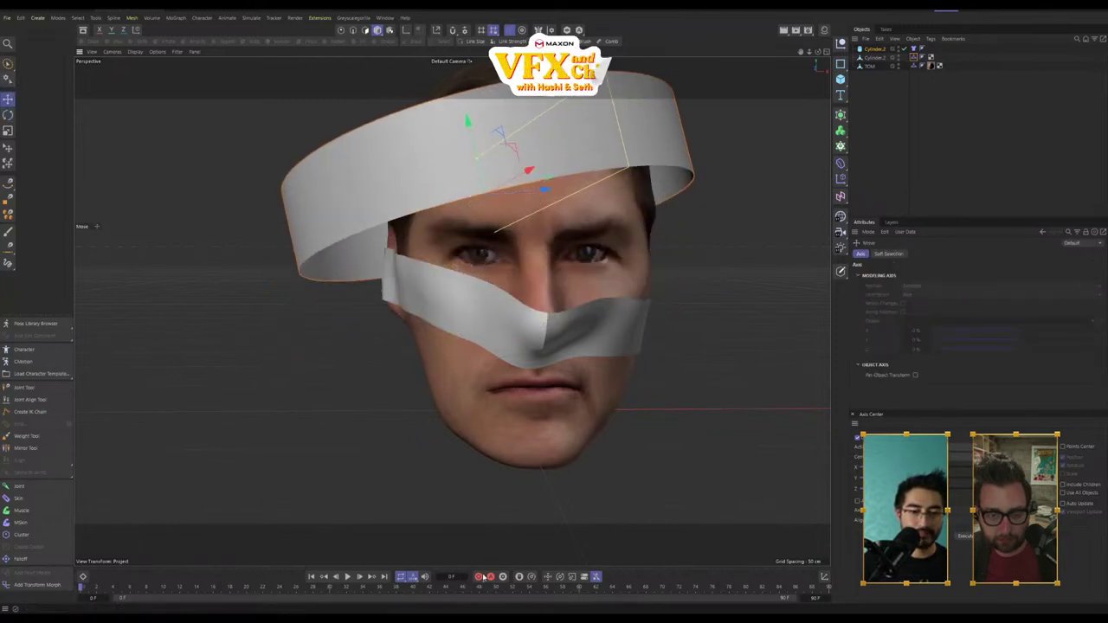
# Step: Run the cloth simulation to see the band wrap around the forehead, and return to the first frame
pyautogui.press('F8')
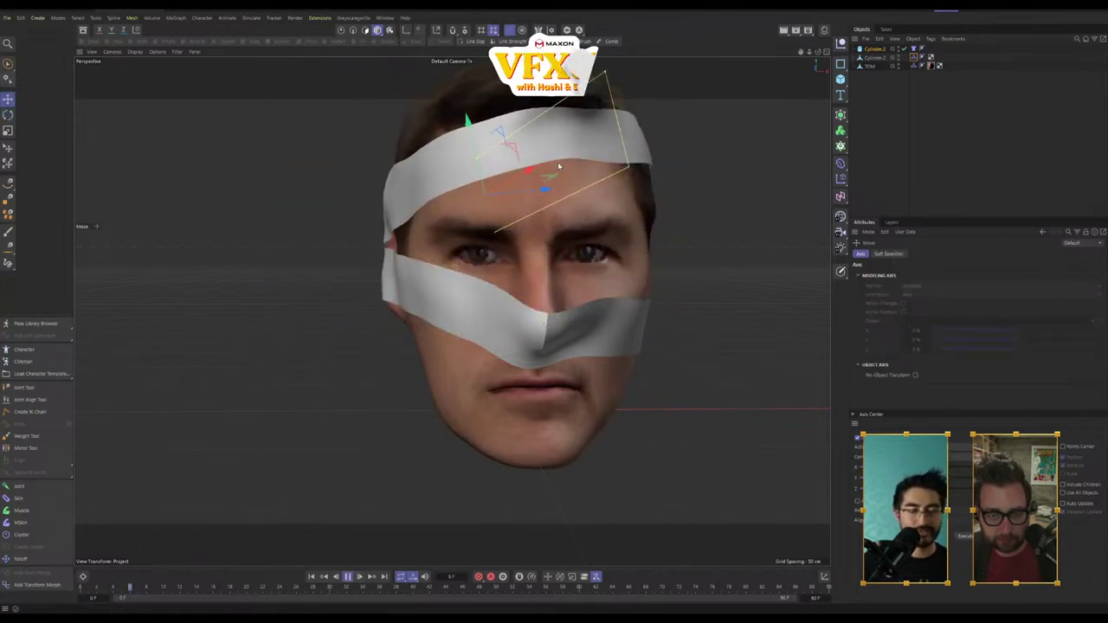
pyautogui.moveTo(601, 292)
pyautogui.keyDown('alt'); pyautogui.mouseDown()
pyautogui.moveTo(722, 302)
pyautogui.moveTo(589, 282)
pyautogui.mouseUp(); pyautogui.keyUp('alt')
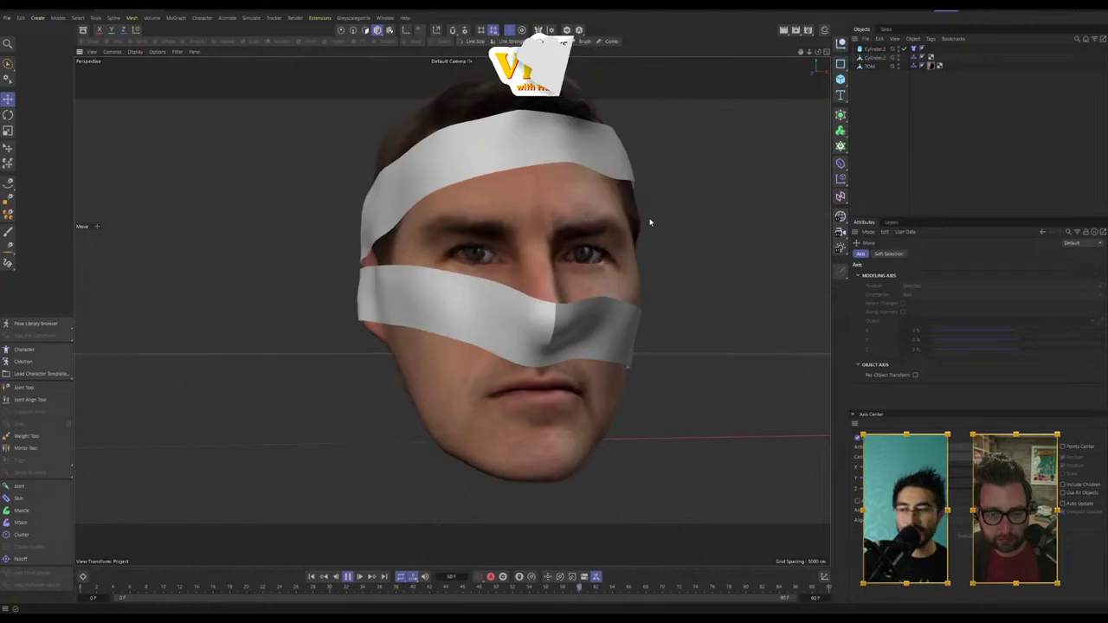
pyautogui.click(573, 154)
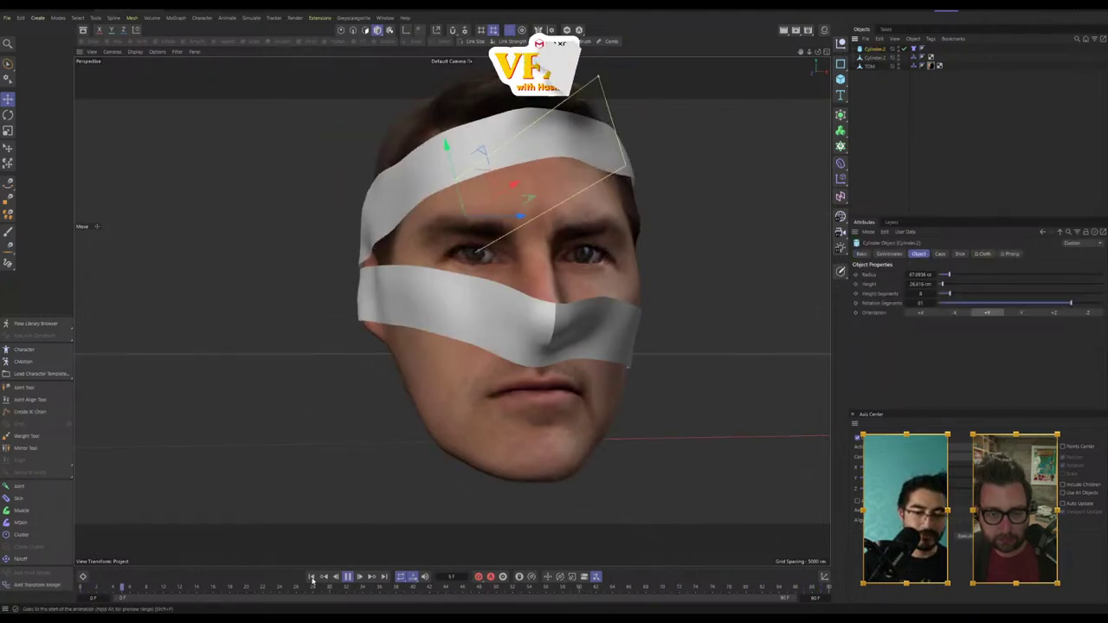
pyautogui.click(344, 577)
pyautogui.click(311, 577)
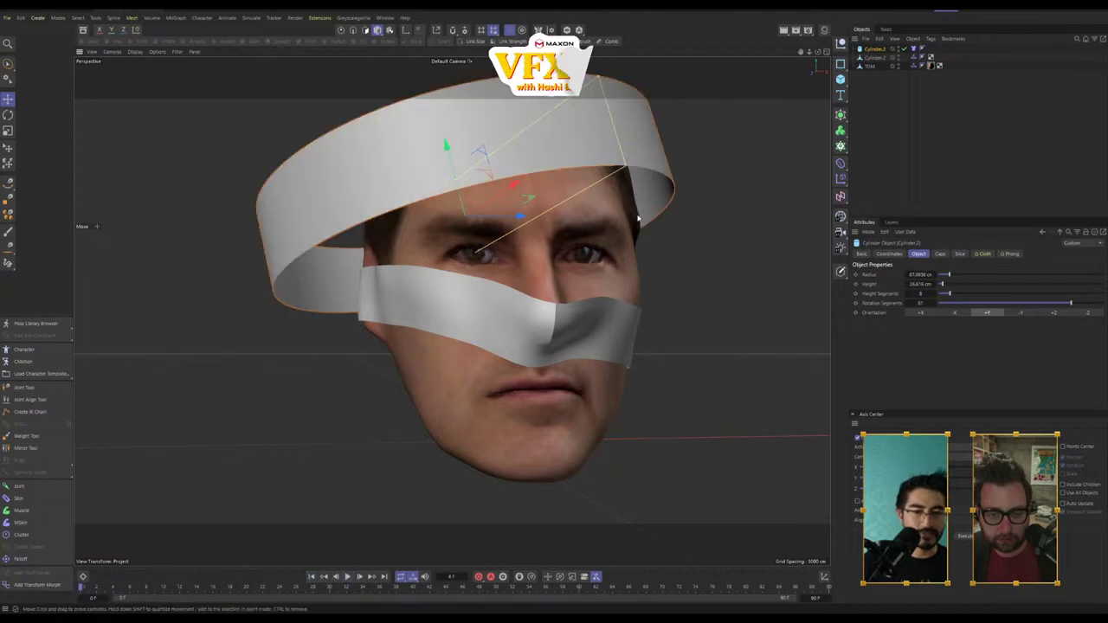
# Step: Duplicate the cylinder band above the head and around the mouth, and lower the middle band towards the eyes
pyautogui.keyDown('alt'); pyautogui.moveTo(638, 222); pyautogui.dragTo(561, 212); pyautogui.keyUp('alt')
pyautogui.keyDown('ctrl'); pyautogui.moveTo(445, 152); pyautogui.dragTo(429, 61); pyautogui.keyUp('ctrl')
pyautogui.click(521, 290)
pyautogui.moveTo(463, 247); pyautogui.dragTo(467, 308)
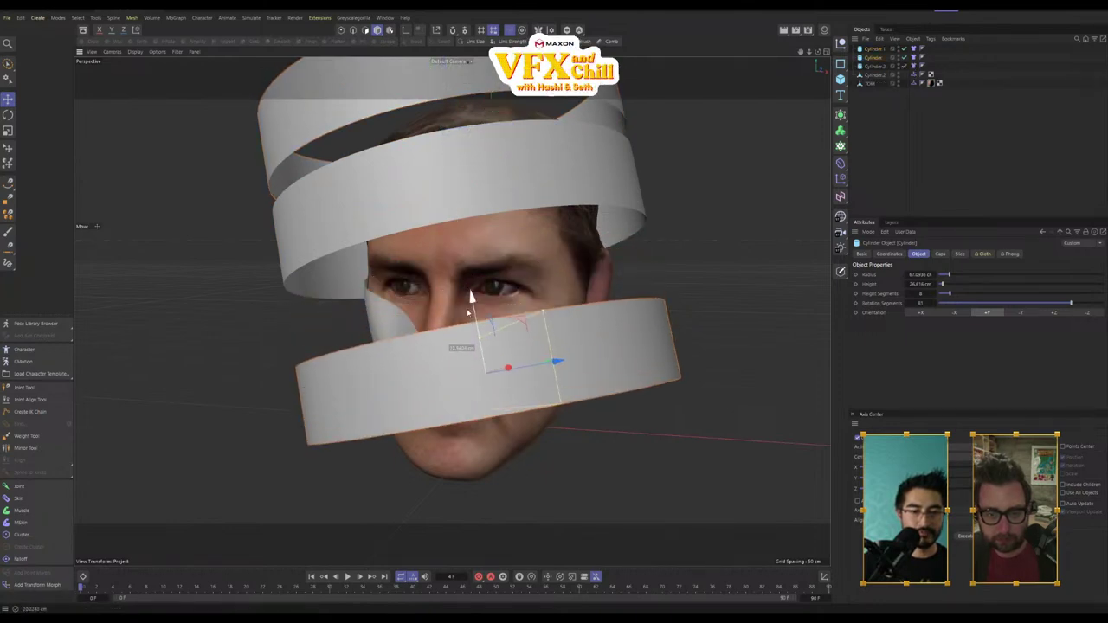
pyautogui.click(485, 173)
pyautogui.moveTo(485, 173); pyautogui.dragTo(501, 227)
# Step: Move the uppermost cylinder band down around the top of the head and rotate it to a different tilt
pyautogui.click(428, 95)
pyautogui.keyDown('alt'); pyautogui.moveTo(463, 154); pyautogui.dragTo(502, 176); pyautogui.keyUp('alt')
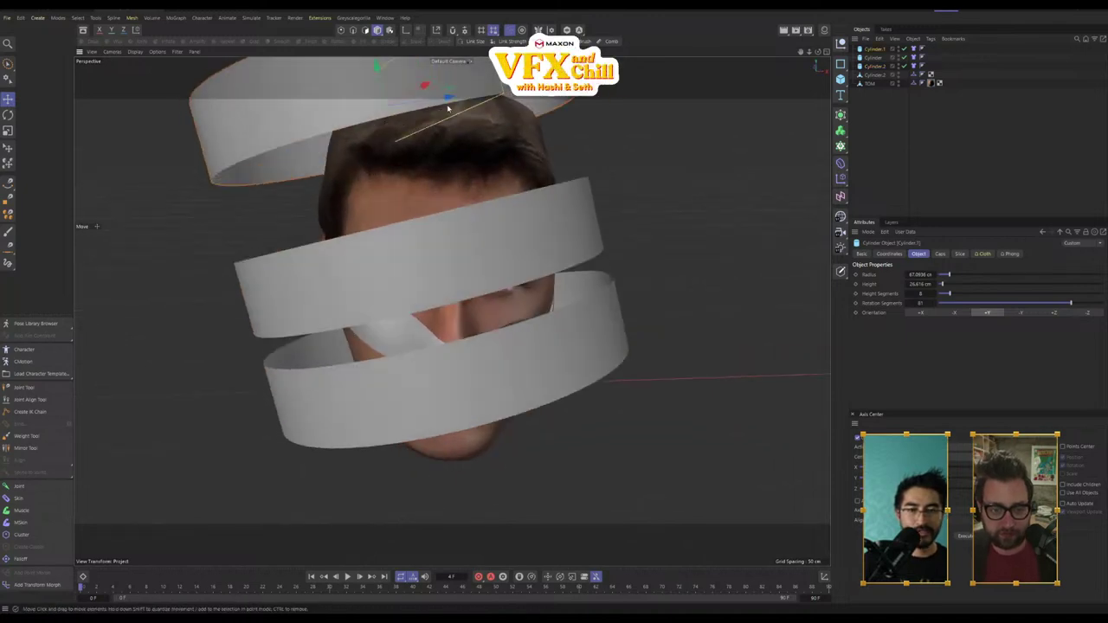
pyautogui.moveTo(288, 120); pyautogui.dragTo(349, 121)
pyautogui.press('r')
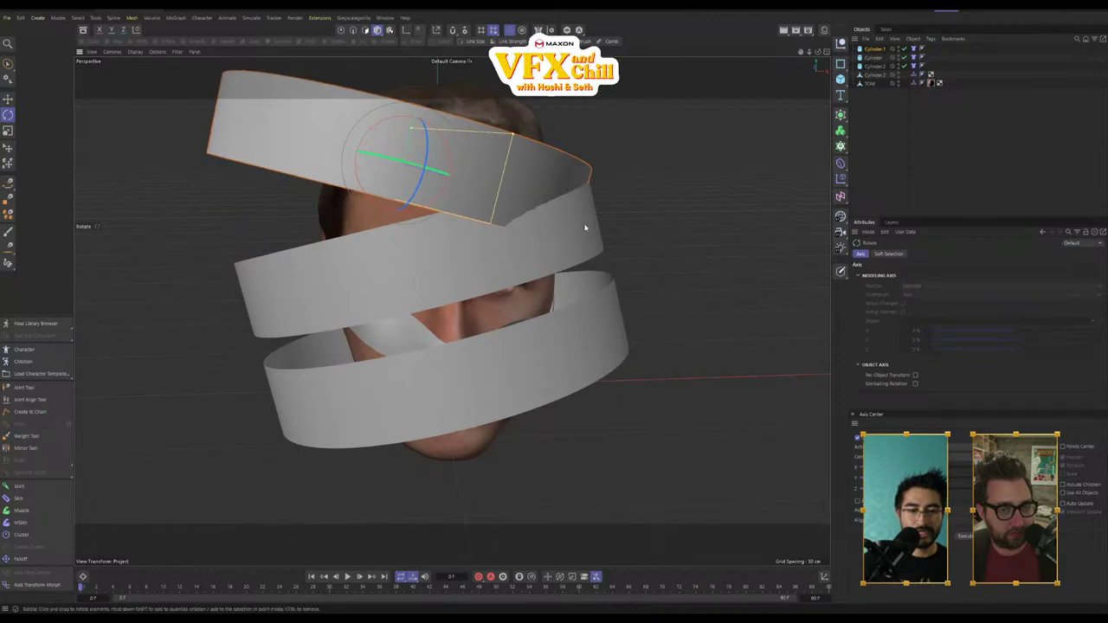
pyautogui.moveTo(507, 179); pyautogui.dragTo(527, 157)
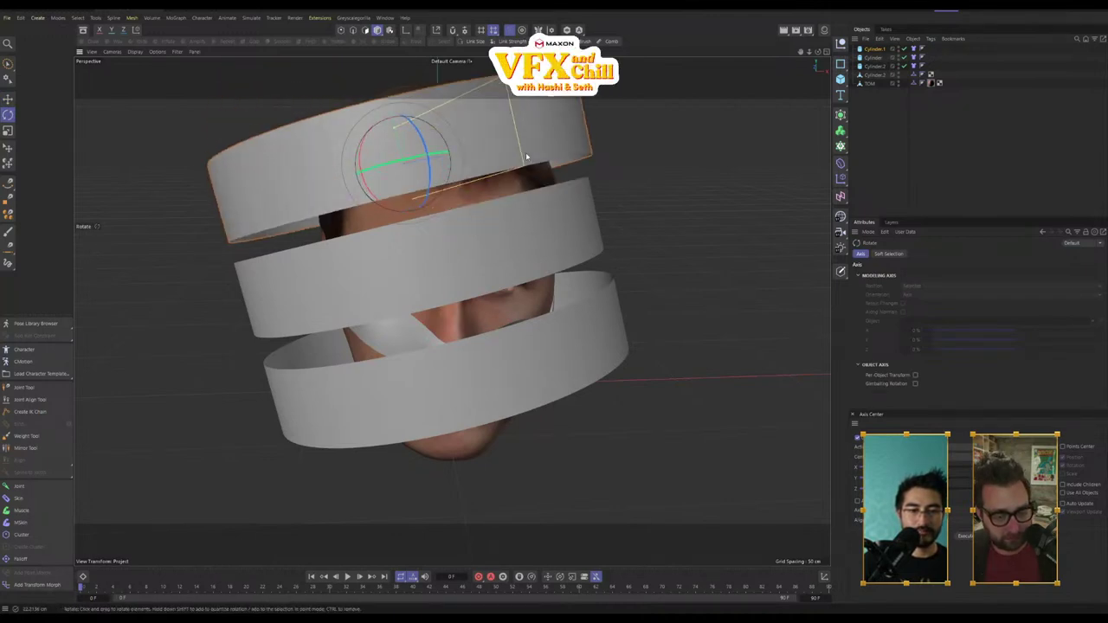
# Step: Enlarge the uppermost cylinder band slightly and fine-tune its tilt around the hair
pyautogui.click(8, 131)
pyautogui.moveTo(395, 200); pyautogui.dragTo(448, 193)
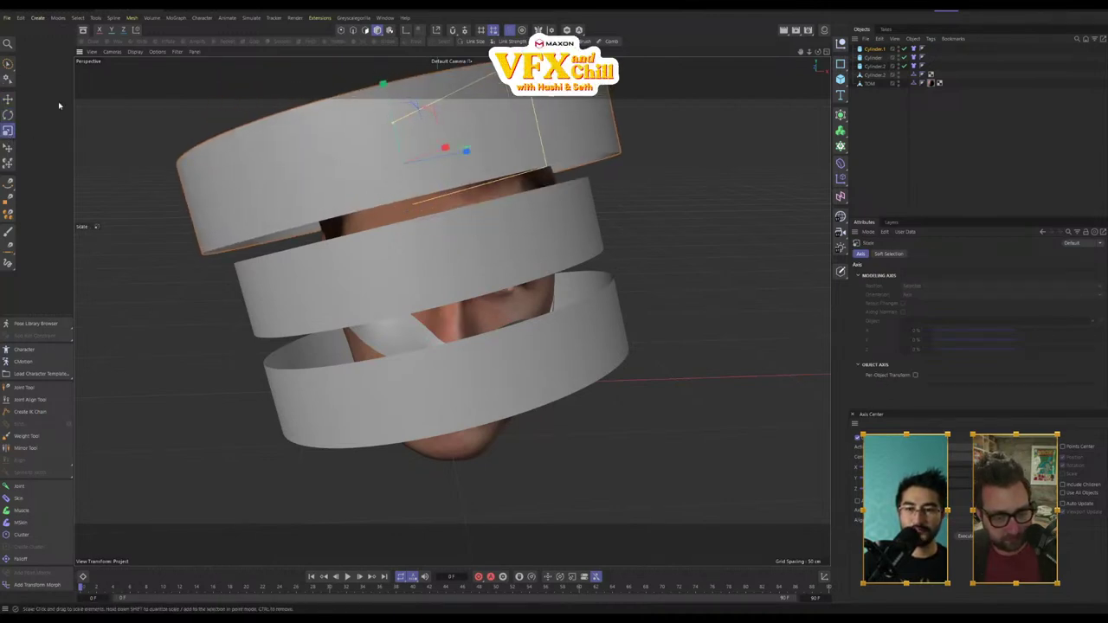
pyautogui.click(5, 119)
pyautogui.moveTo(597, 139); pyautogui.dragTo(599, 165)
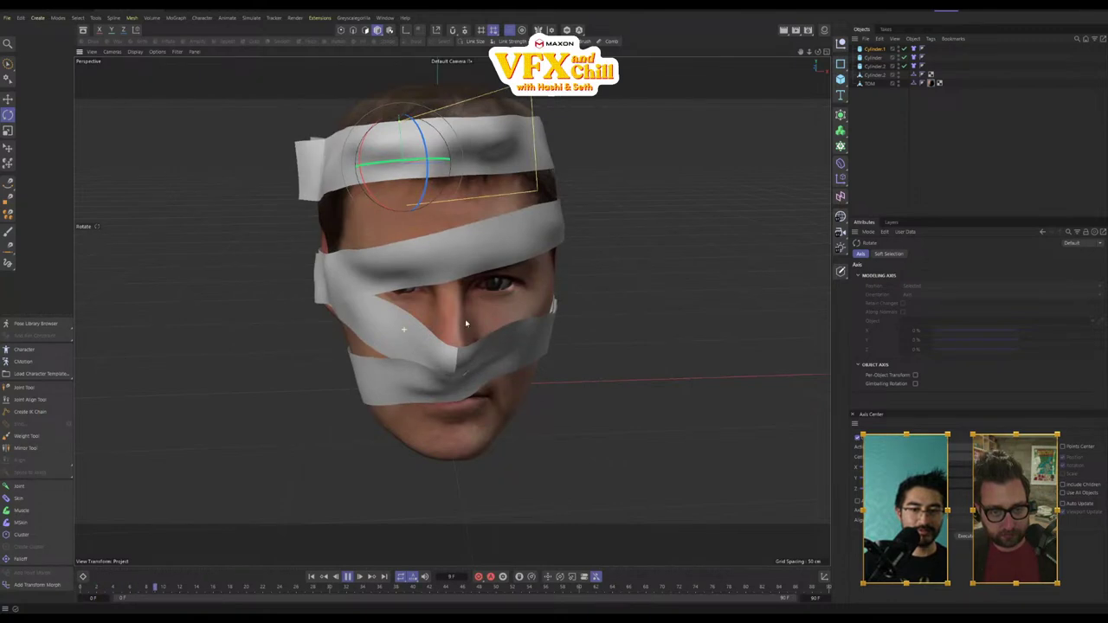
# Step: Run the cloth simulation on all three bands, inspect the wrapped head from several angles, and stop at about frame 80
pyautogui.keyDown('alt'); pyautogui.moveTo(465, 323); pyautogui.dragTo(459, 298); pyautogui.keyUp('alt')
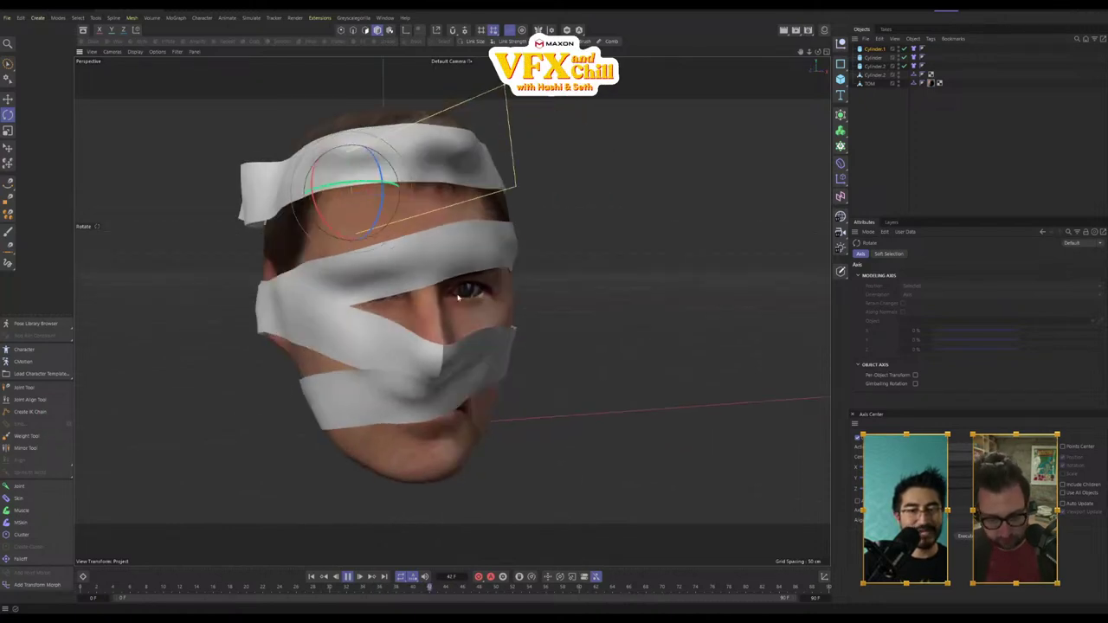
pyautogui.keyDown('alt'); pyautogui.moveTo(556, 279); pyautogui.dragTo(646, 288, button='middle'); pyautogui.keyUp('alt')
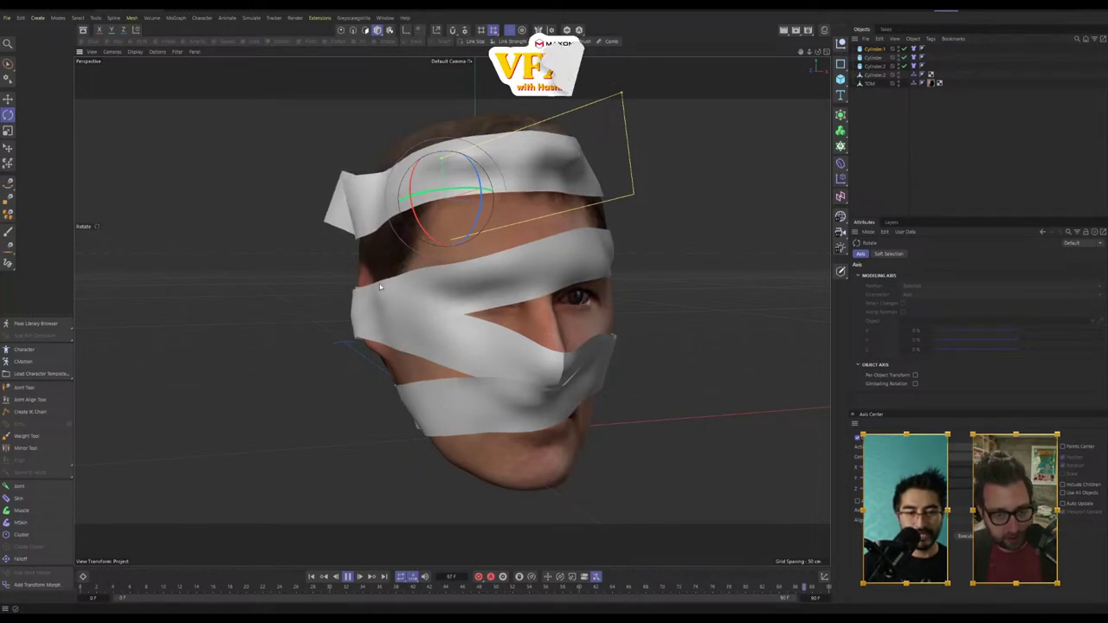
pyautogui.keyDown('alt'); pyautogui.moveTo(360, 285); pyautogui.dragTo(404, 218); pyautogui.keyUp('alt')
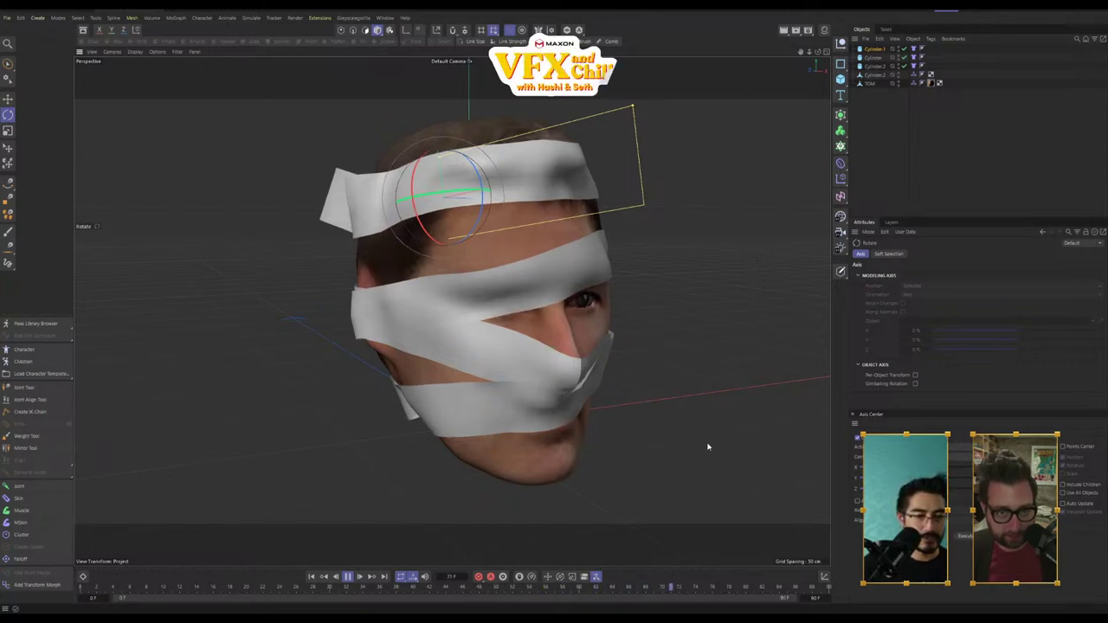
pyautogui.click(347, 577)
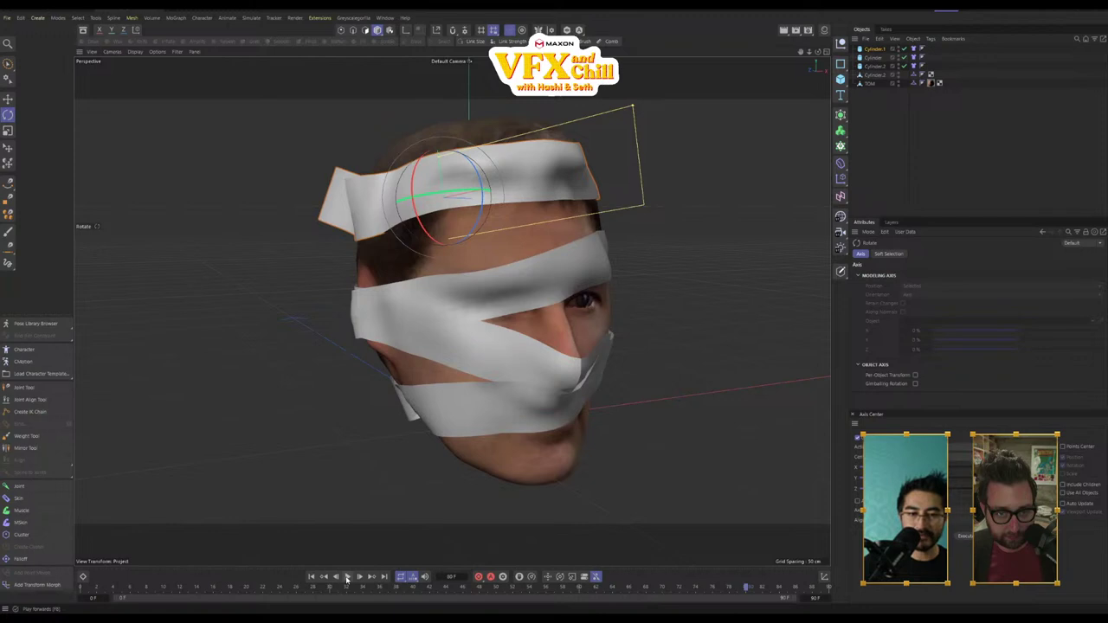
pyautogui.keyDown('alt'); pyautogui.moveTo(655, 351); pyautogui.dragTo(525, 213); pyautogui.keyUp('alt')
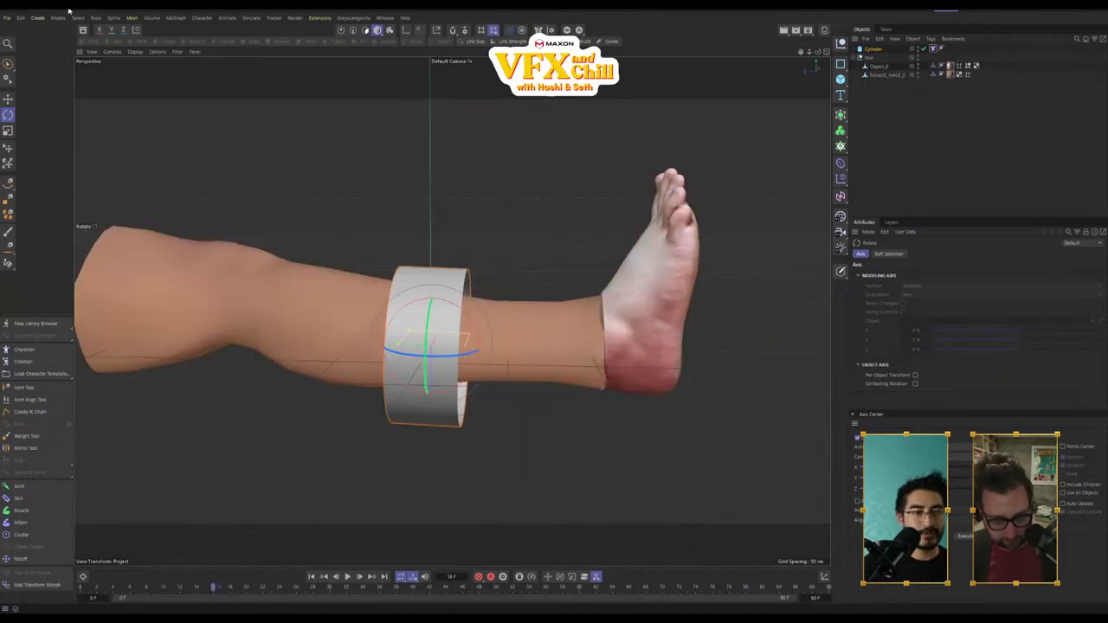
# Step: Open the recent project file LEG_0002.c4d
pyautogui.click(6, 18)
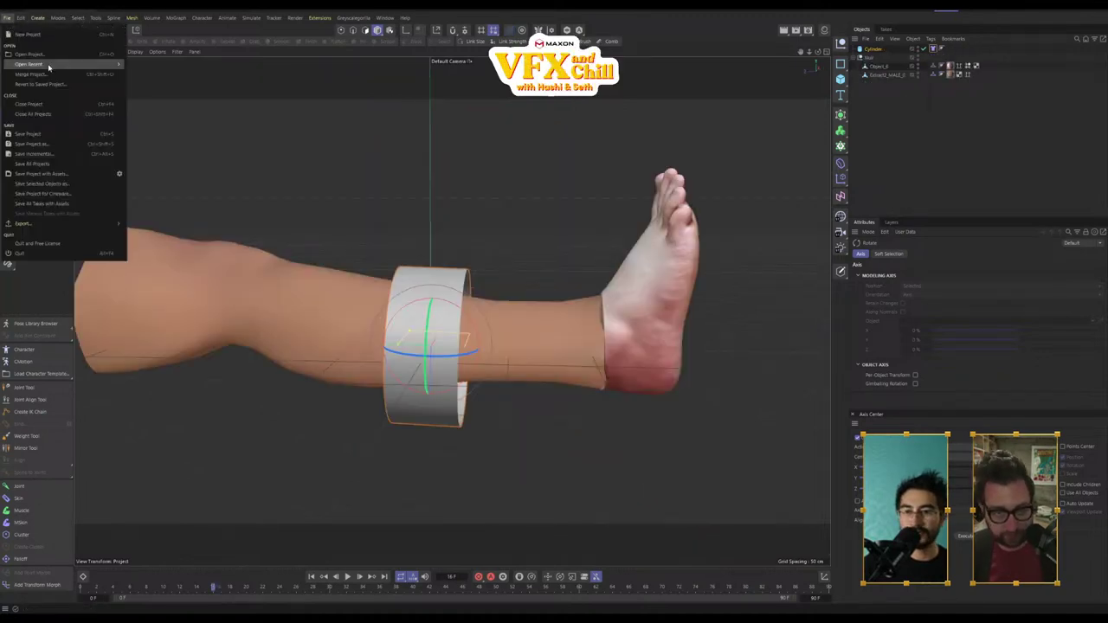
pyautogui.moveTo(35, 64)
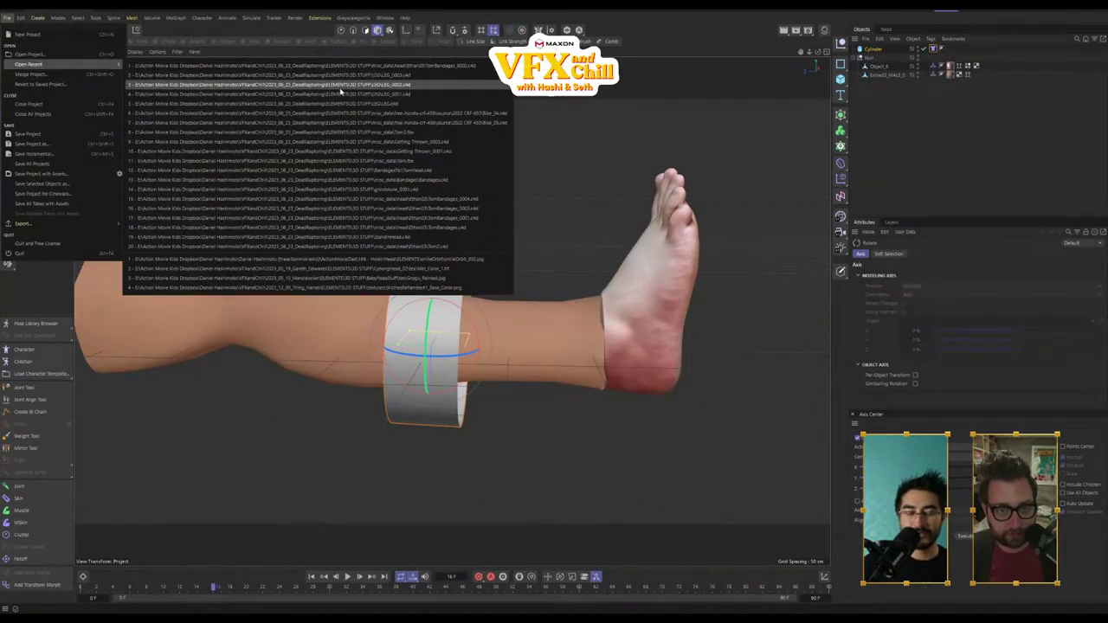
pyautogui.click(342, 85)
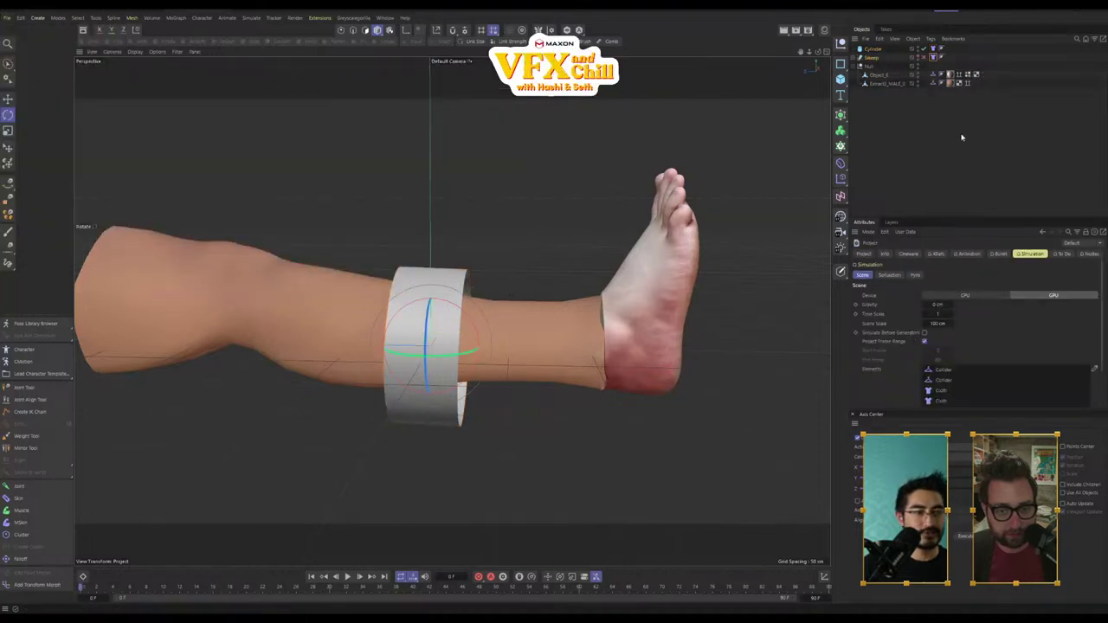
# Step: Delete the cylinder band from the leg scene and enable the Sweep object that spirals around the leg
pyautogui.click(872, 49)
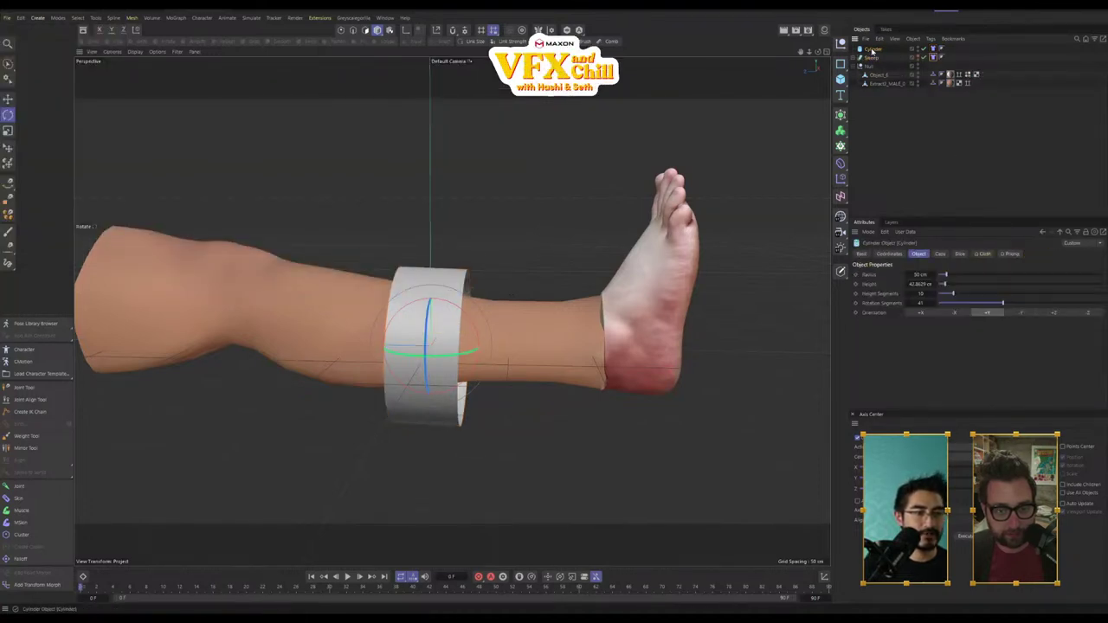
pyautogui.press('Delete')
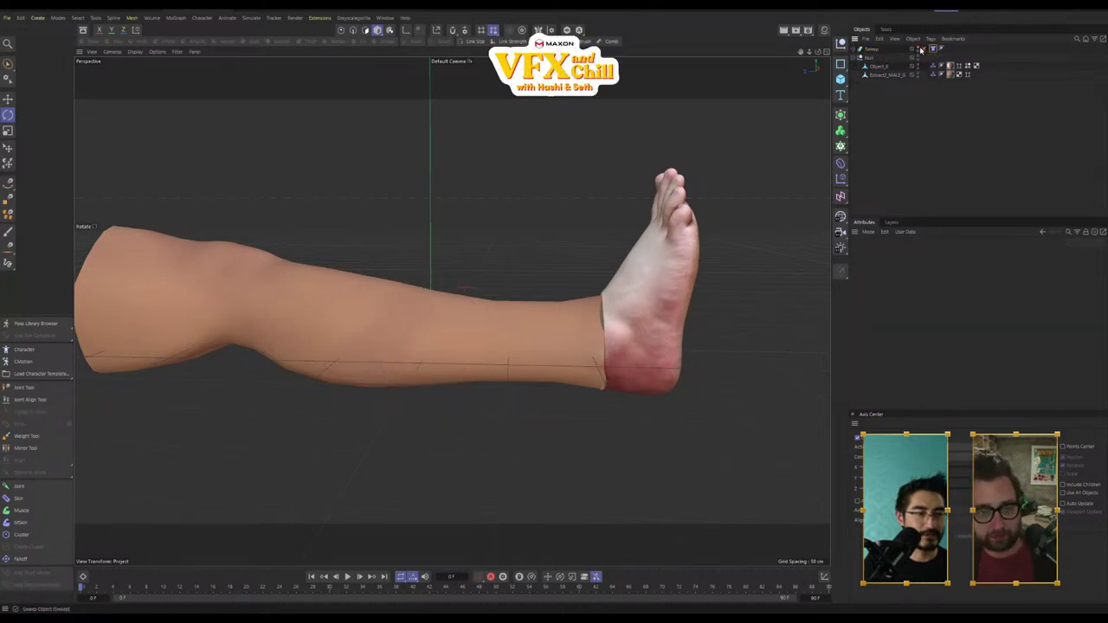
pyautogui.click(921, 49)
pyautogui.click(925, 50)
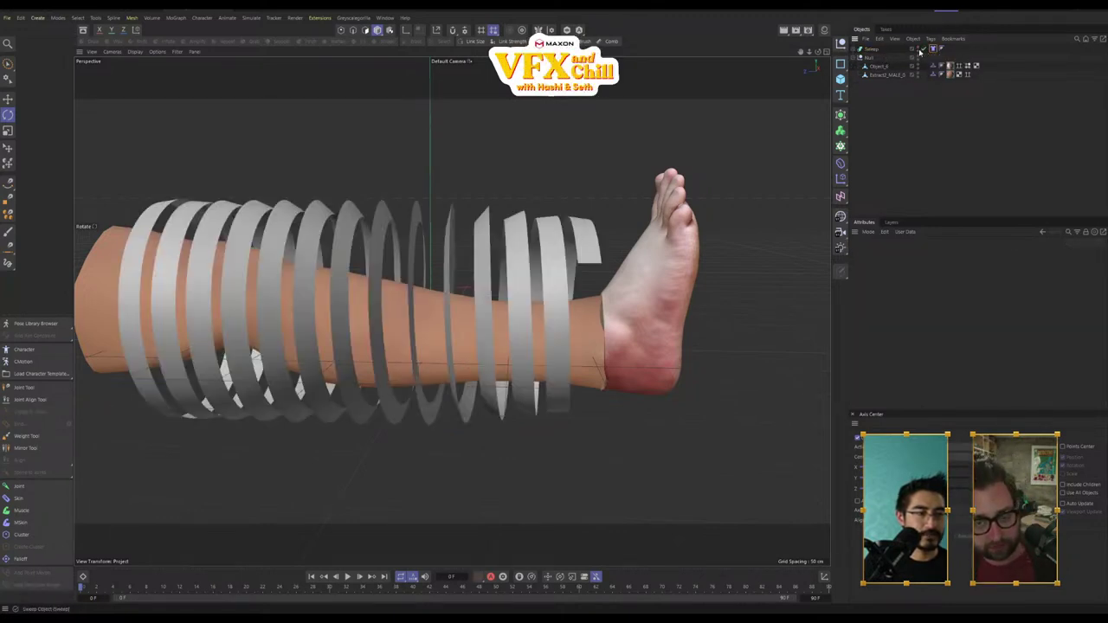
# Step: Expand the Sweep object and examine its settings, its Spline and Helix children, and its Cloth tag's surface properties
pyautogui.click(866, 49)
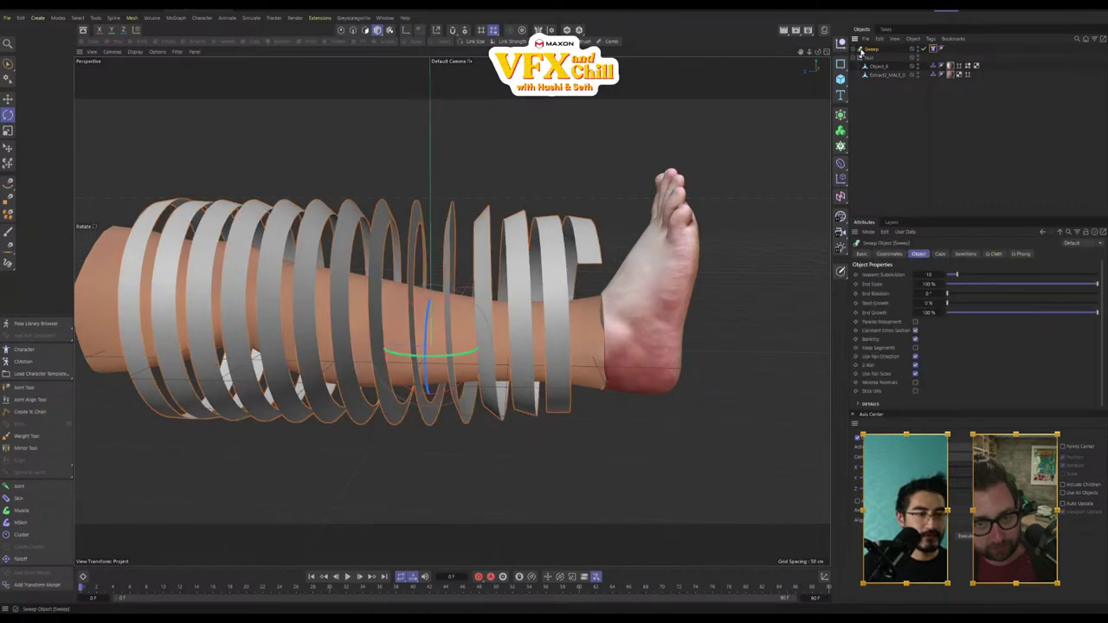
pyautogui.click(860, 49)
pyautogui.click(876, 58)
pyautogui.click(876, 66)
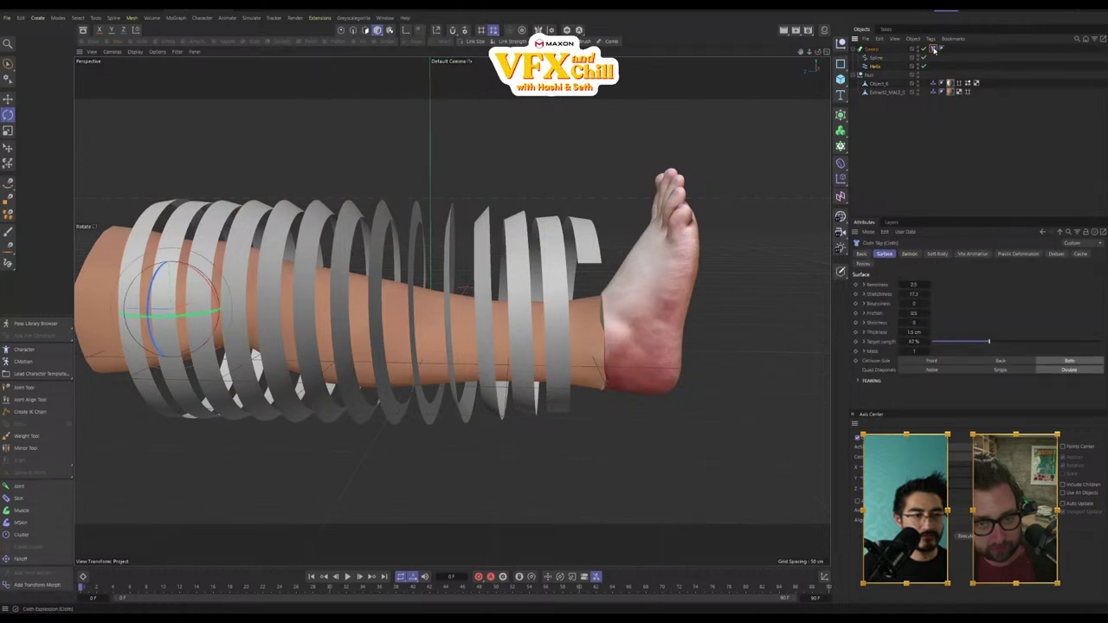
pyautogui.click(876, 59)
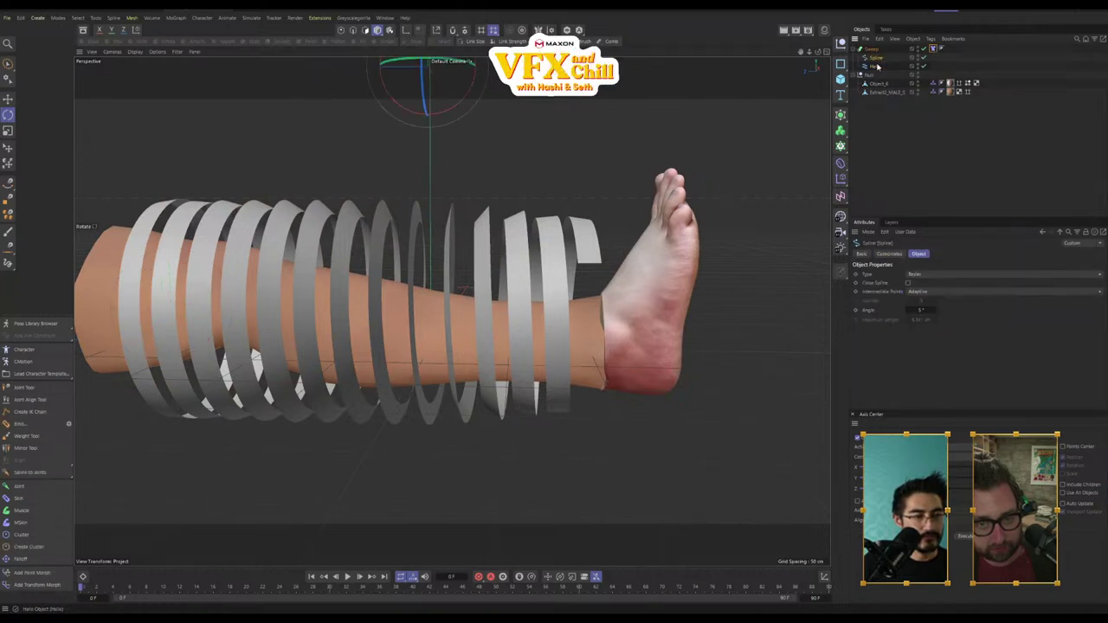
pyautogui.click(934, 49)
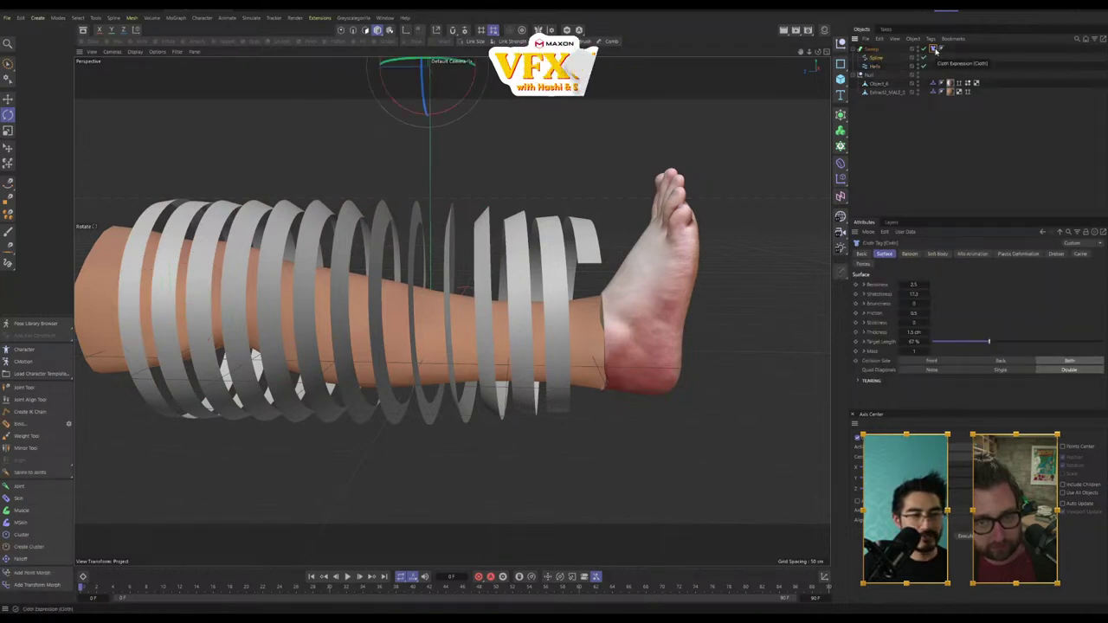
pyautogui.click(877, 65)
pyautogui.click(877, 59)
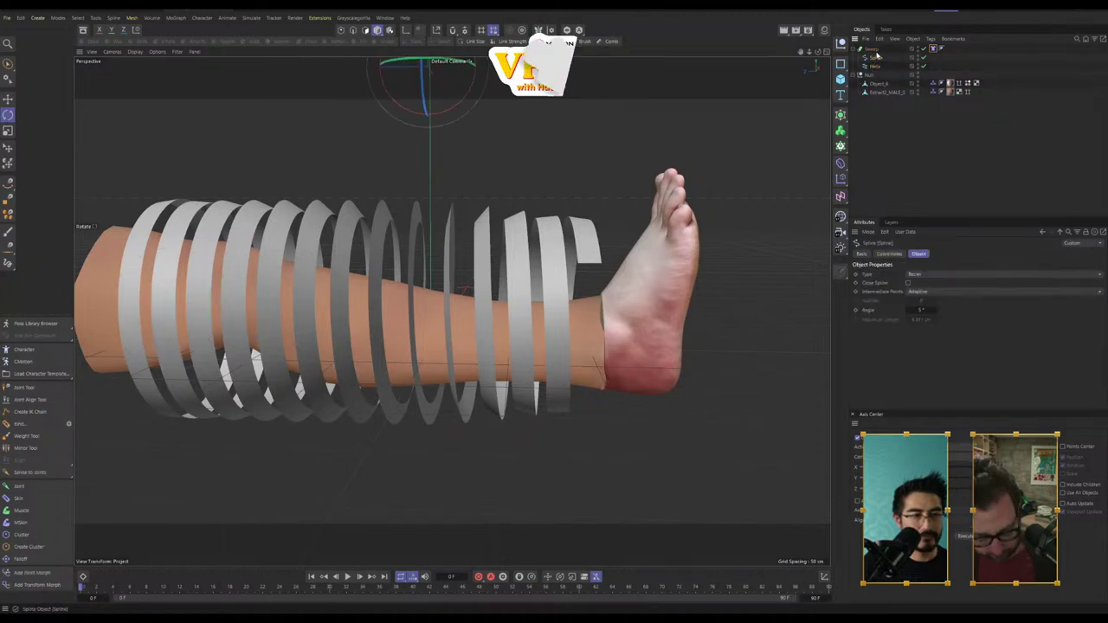
# Step: Make the Sweep spiral around the leg editable and add a Cloth simulation tag to it
pyautogui.click(874, 50)
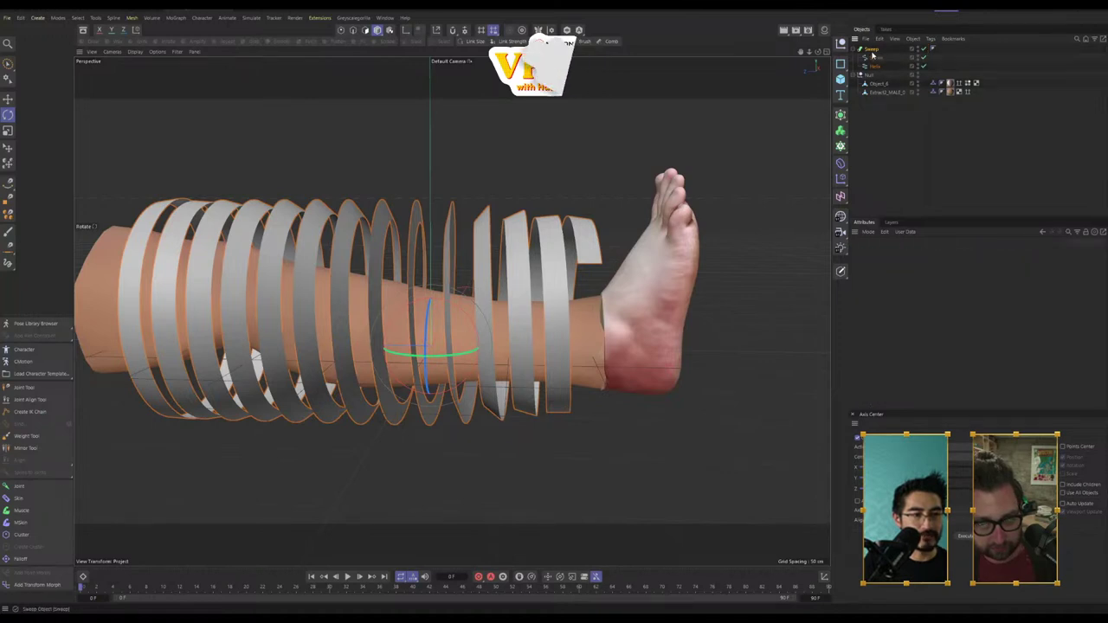
pyautogui.press('c')
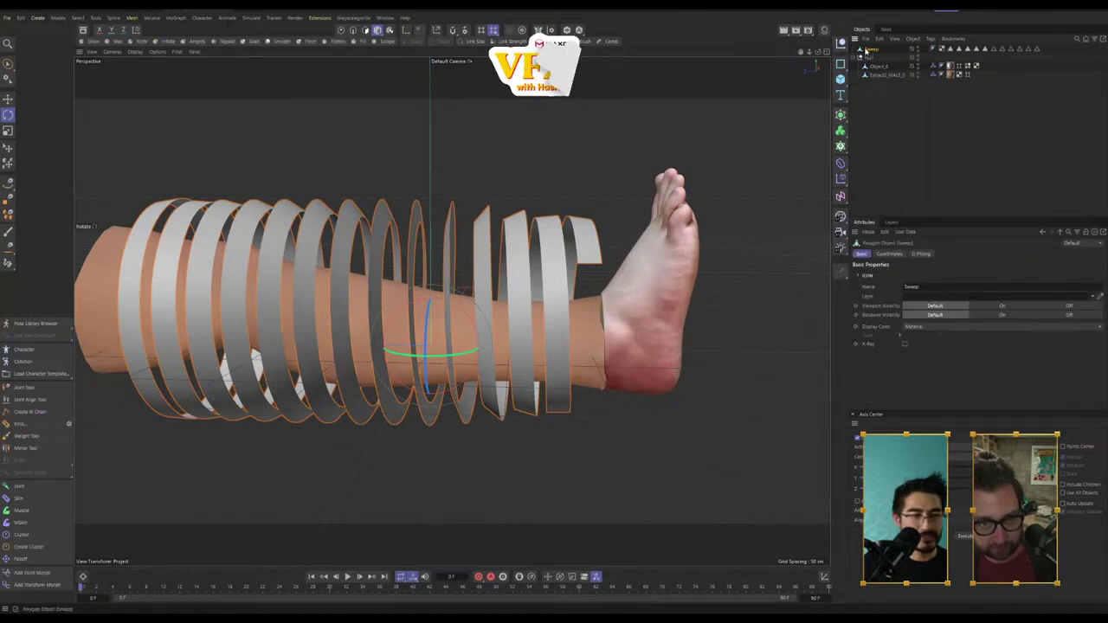
pyautogui.rightClick(876, 49)
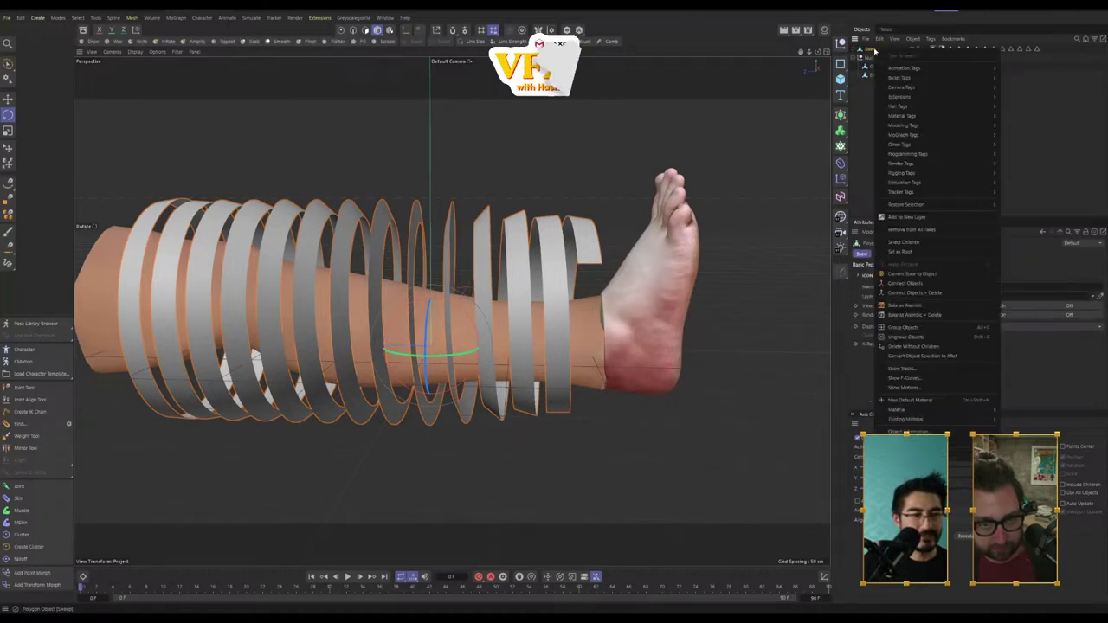
pyautogui.moveTo(915, 183)
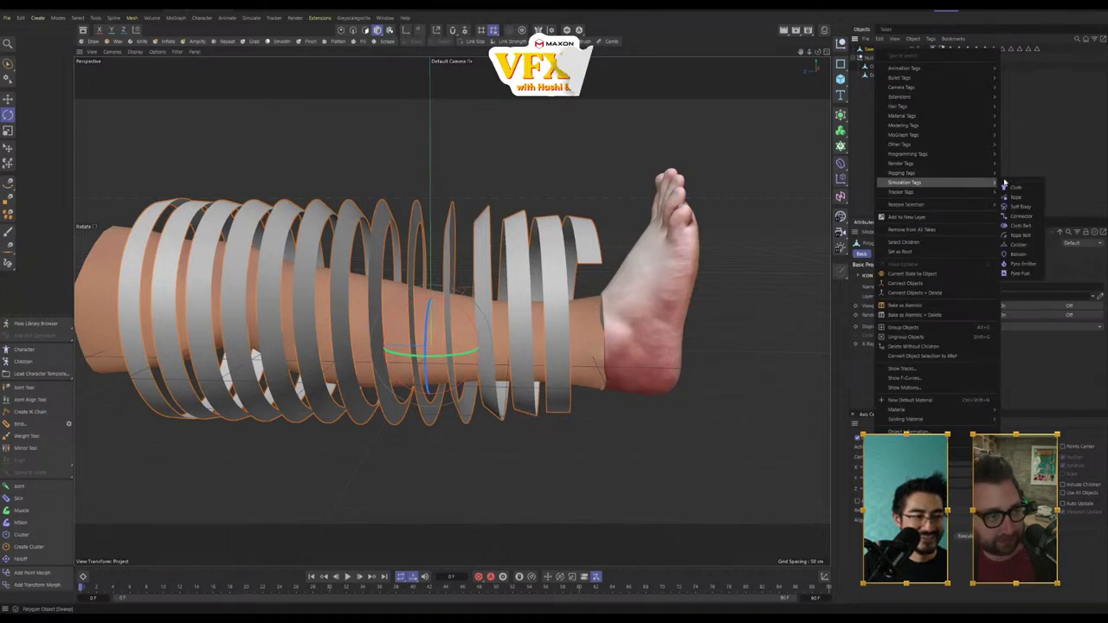
pyautogui.click(1015, 189)
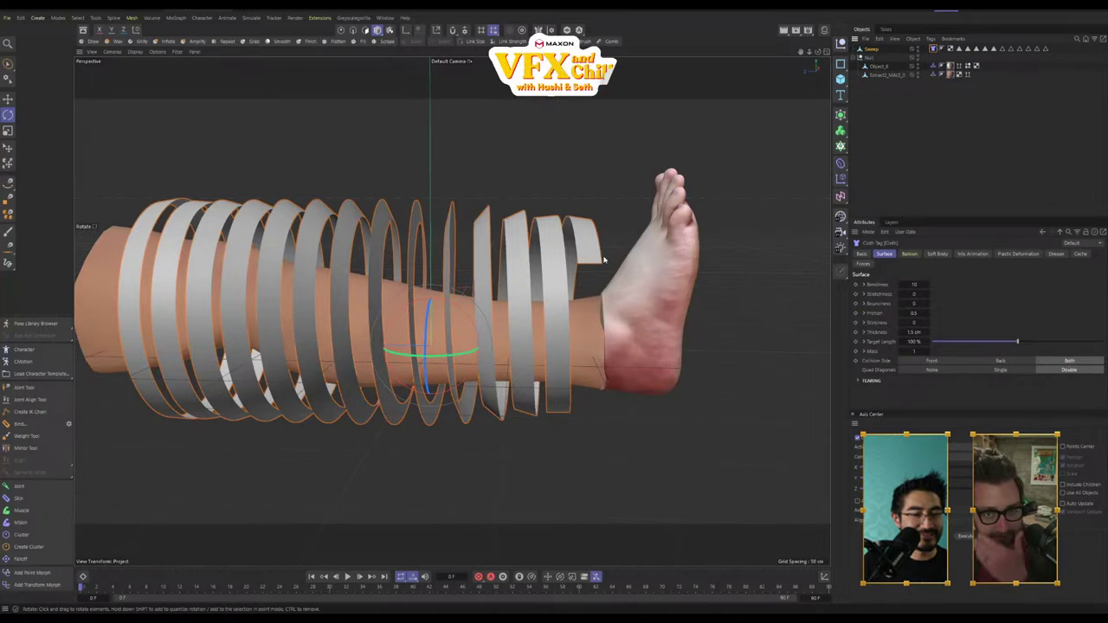
# Step: Select the two corner points at each open end of the spiral band in point mode
pyautogui.click(341, 31)
pyautogui.click(580, 265)
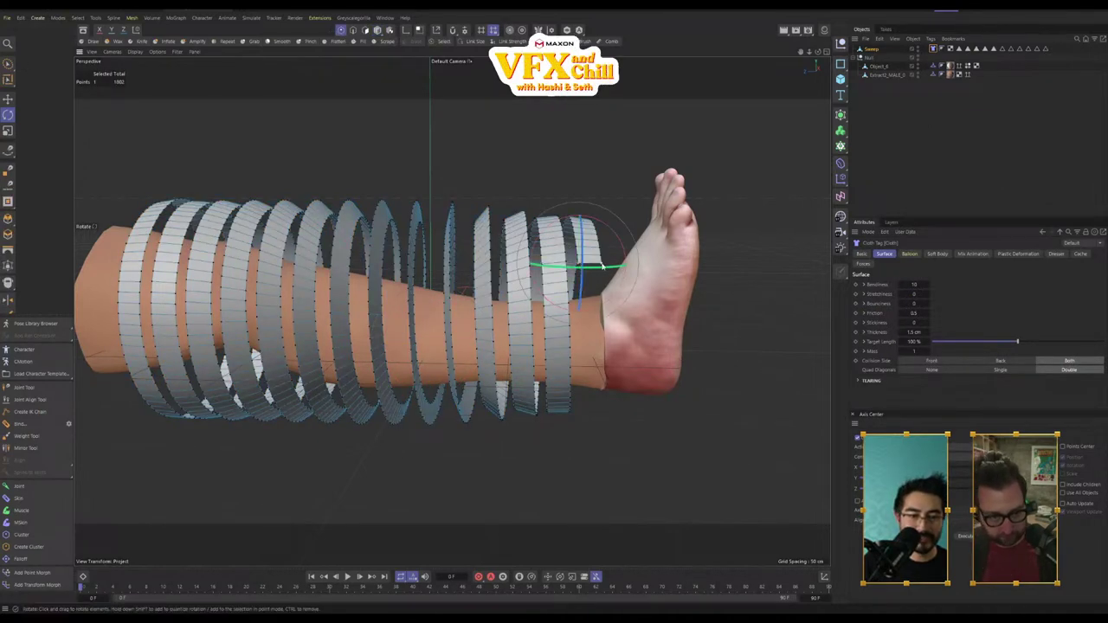
pyautogui.keyDown('alt'); pyautogui.moveTo(398, 286); pyautogui.dragTo(507, 273); pyautogui.keyUp('alt')
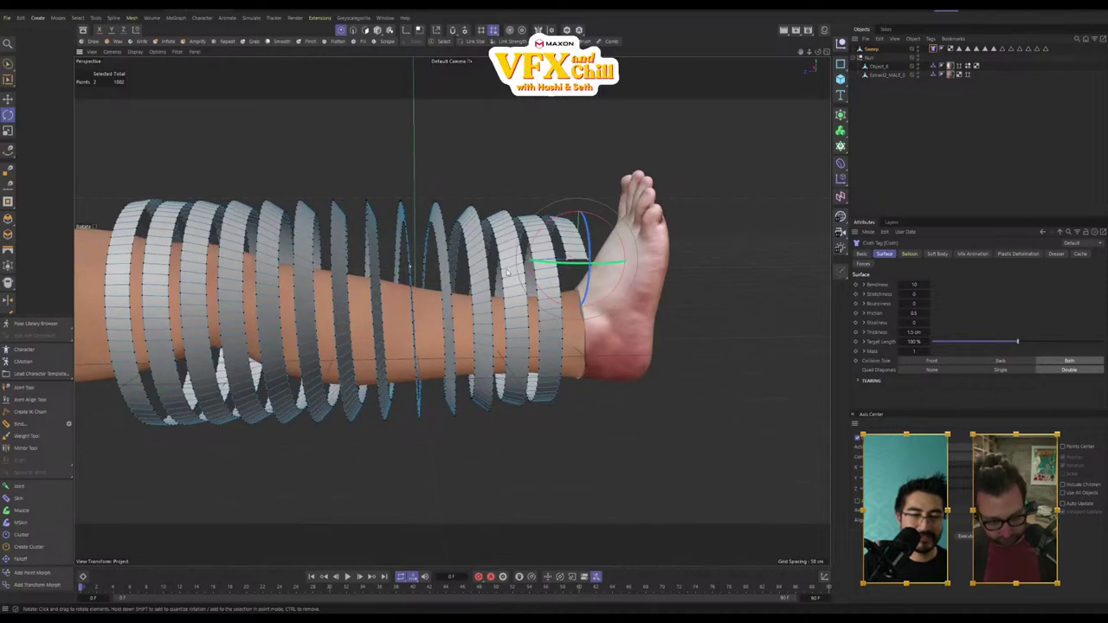
pyautogui.keyDown('alt'); pyautogui.moveTo(399, 273); pyautogui.dragTo(664, 203); pyautogui.keyUp('alt')
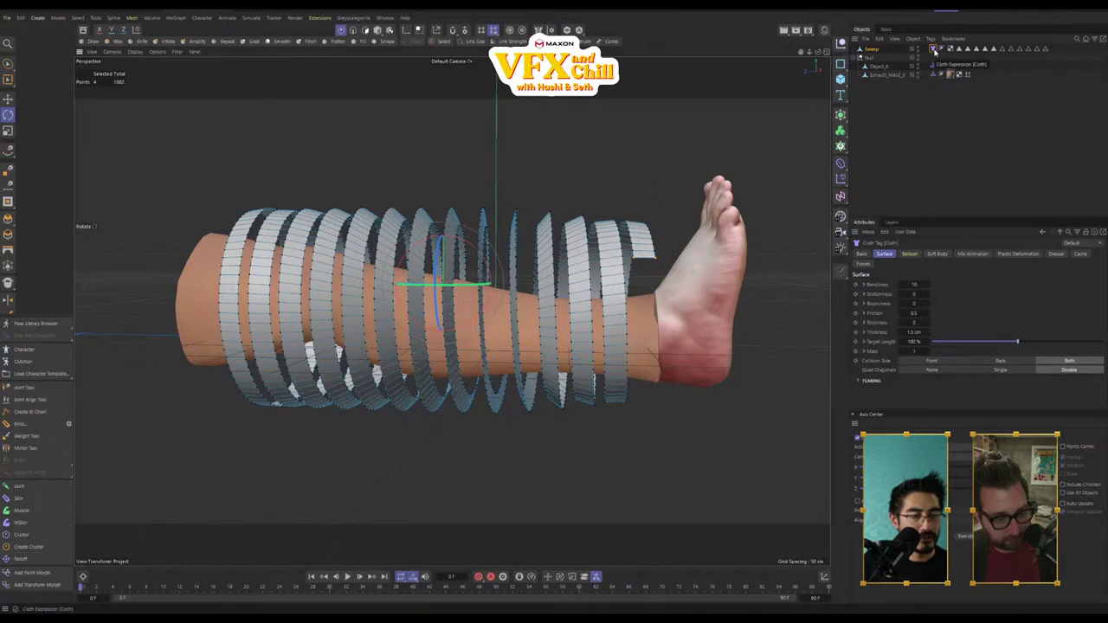
# Step: Enable the first mix animation option, With Pos, on the Cloth tag and add a Cloth Belt tag to the Sweep object
pyautogui.click(979, 254)
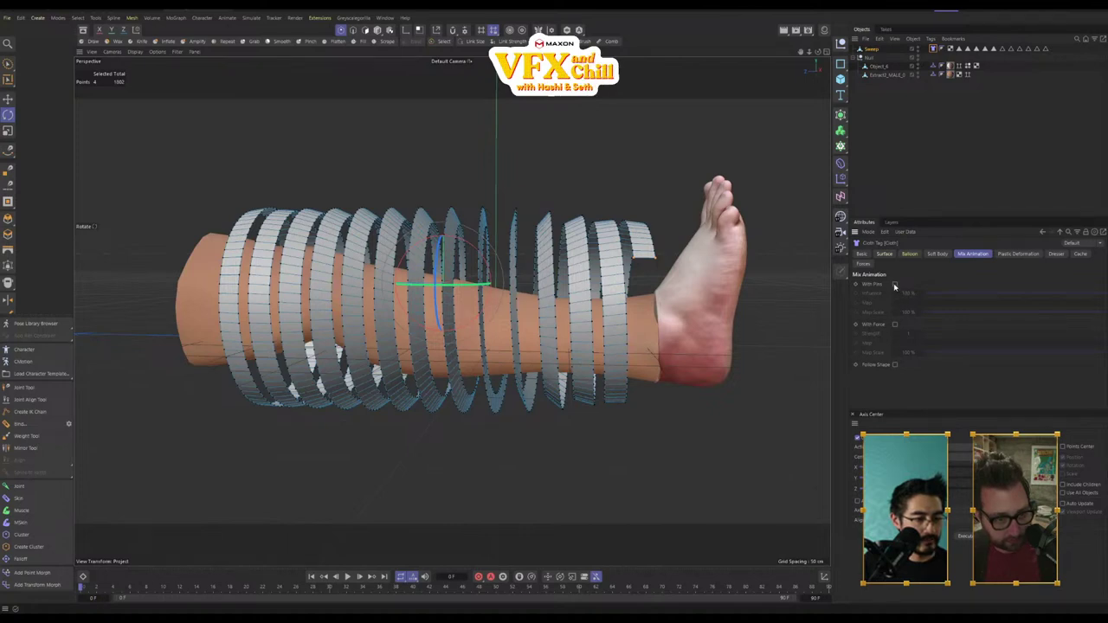
pyautogui.click(895, 285)
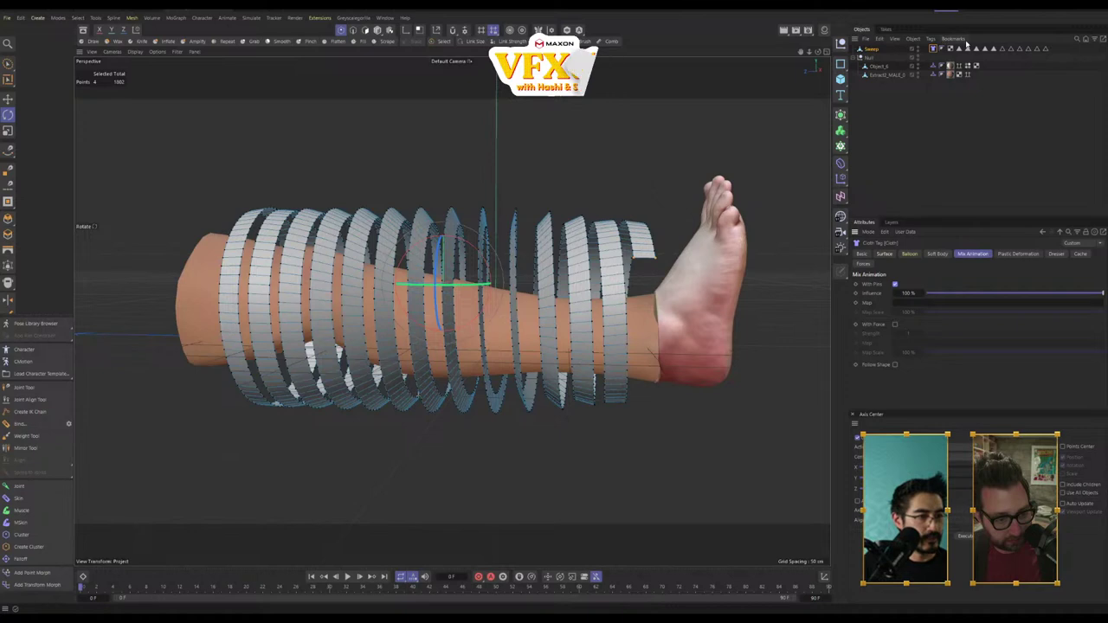
pyautogui.rightClick(935, 52)
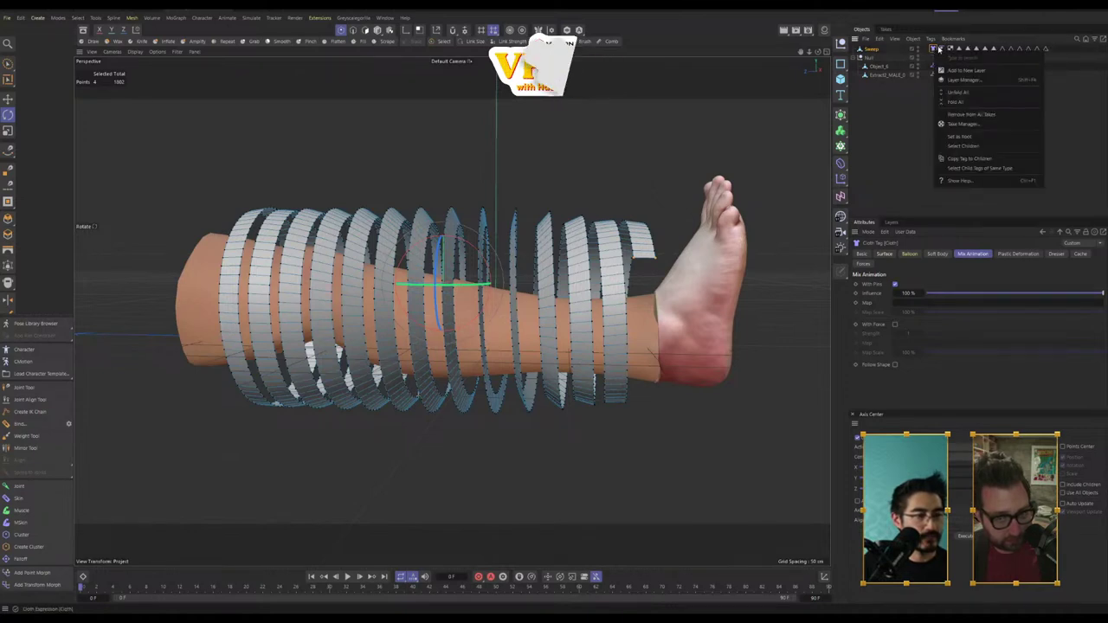
pyautogui.press('Escape')
pyautogui.rightClick(873, 50)
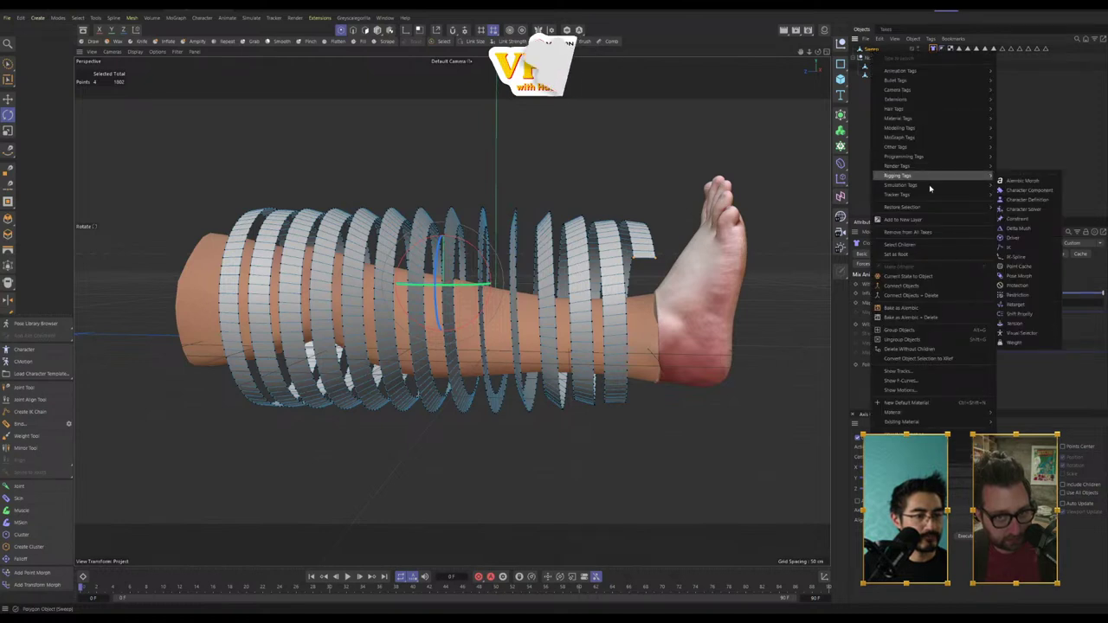
pyautogui.moveTo(958, 194)
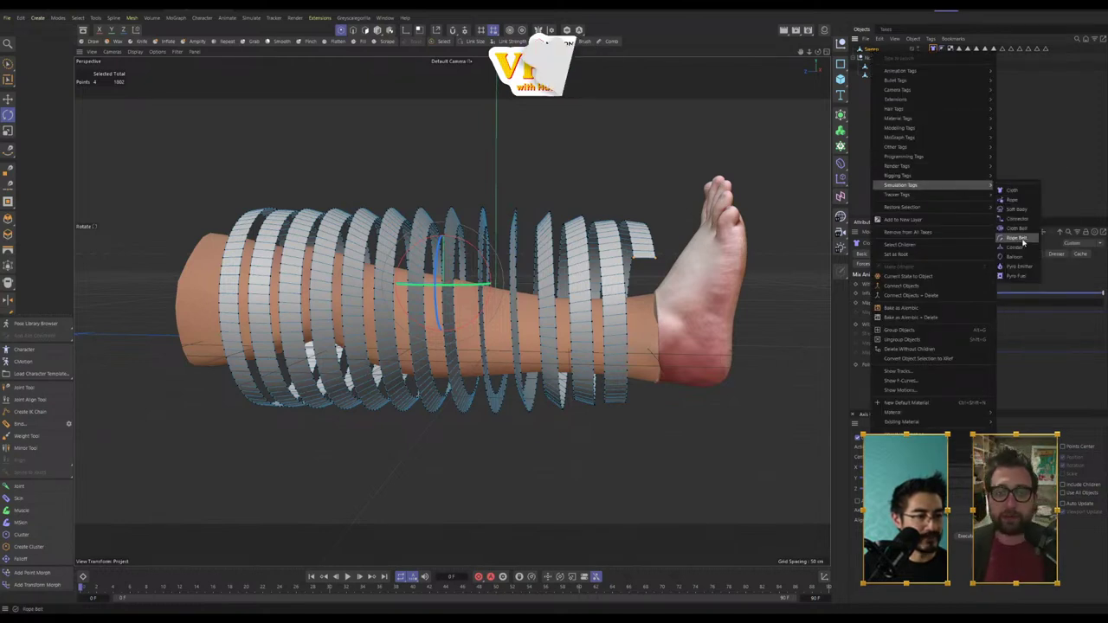
pyautogui.click(1024, 231)
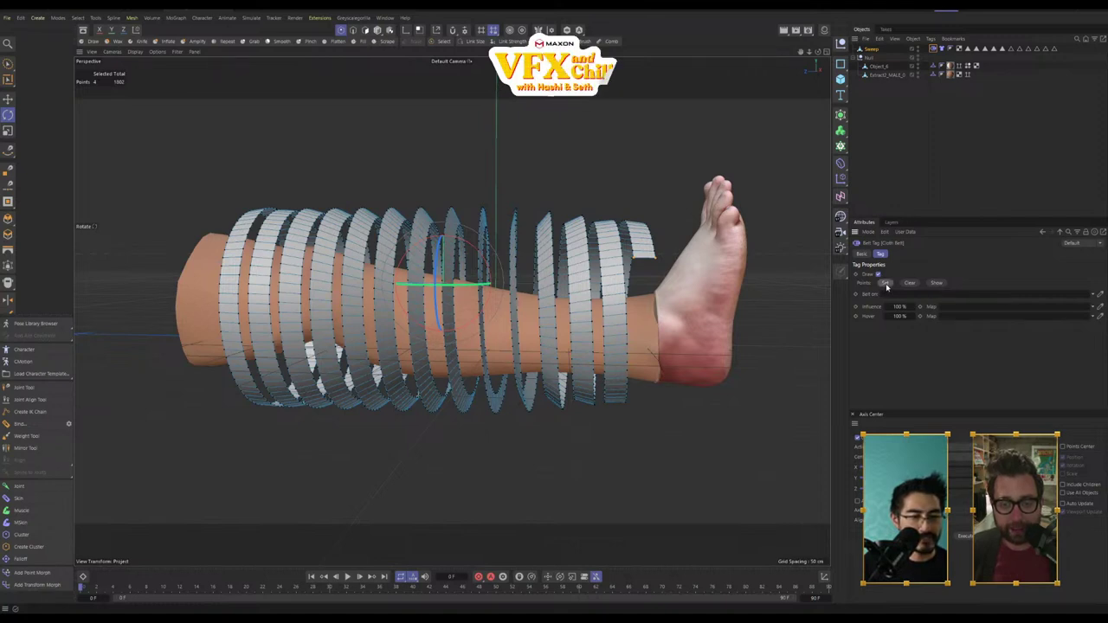
pyautogui.click(945, 163)
# Step: Set the Sweep's cloth surface to Bendiness 2, Stretchiness 6.5 and Target Length 51%
pyautogui.click(873, 49)
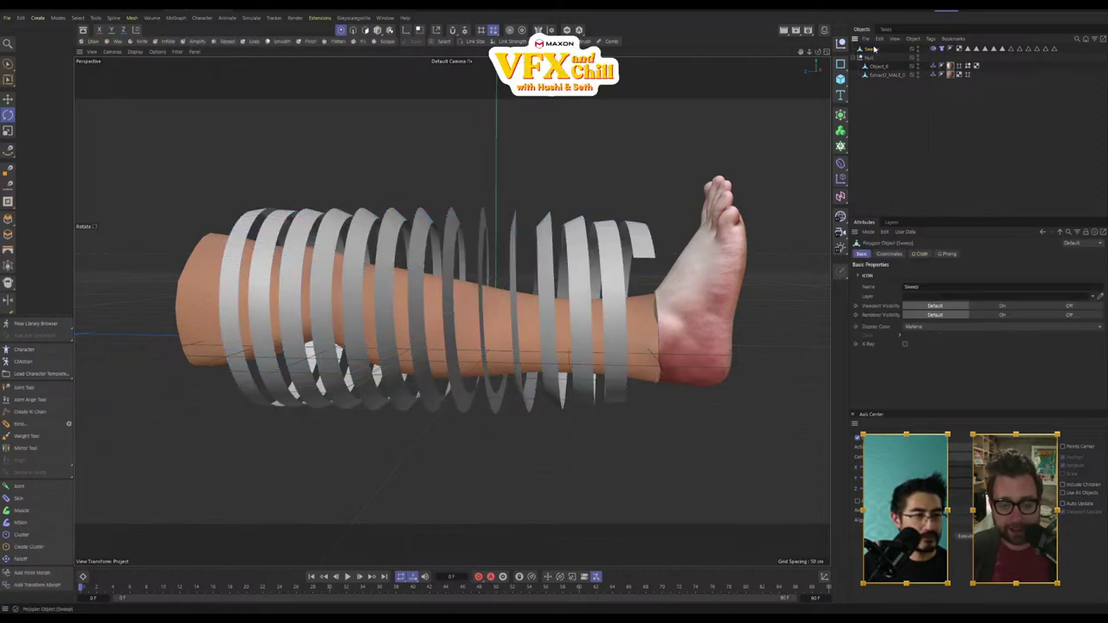
pyautogui.click(943, 49)
pyautogui.click(939, 253)
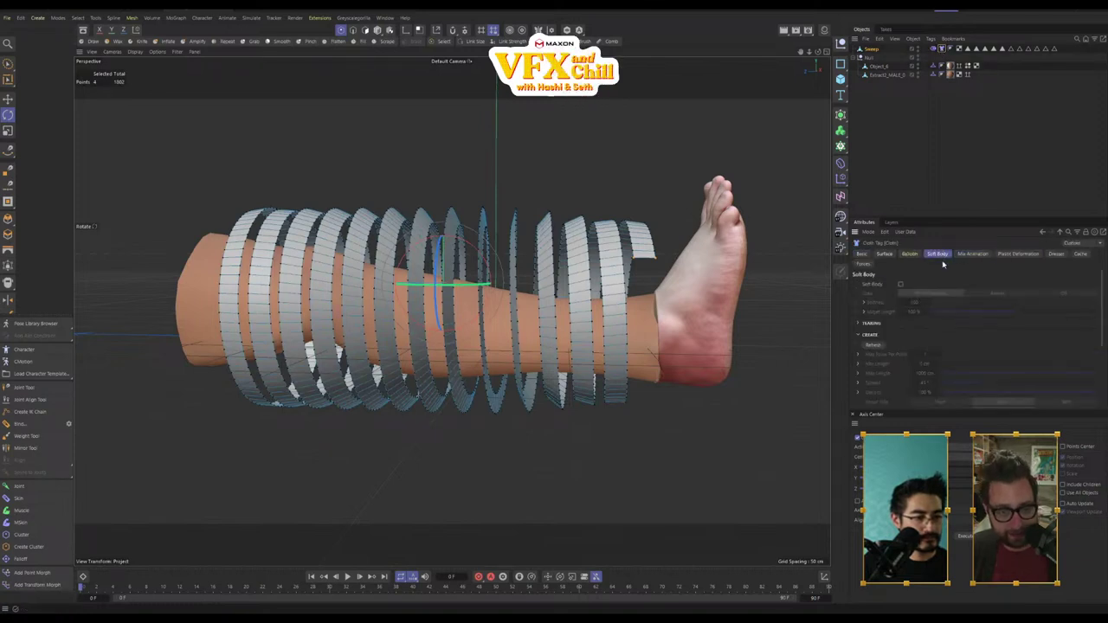
pyautogui.click(909, 254)
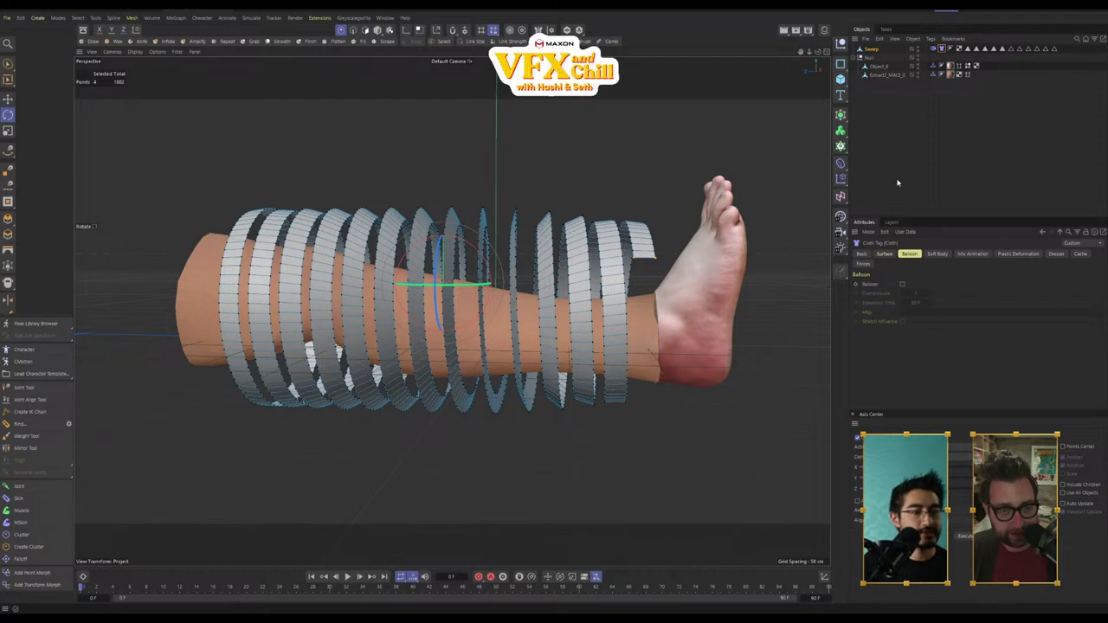
pyautogui.click(891, 254)
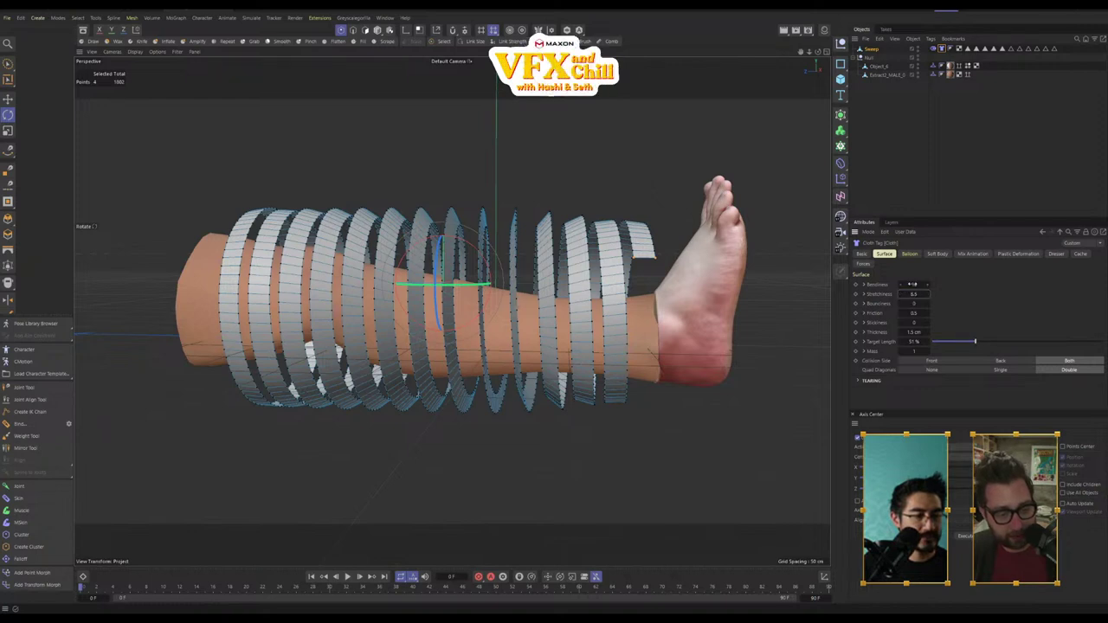
pyautogui.moveTo(927, 285); pyautogui.dragTo(918, 284)
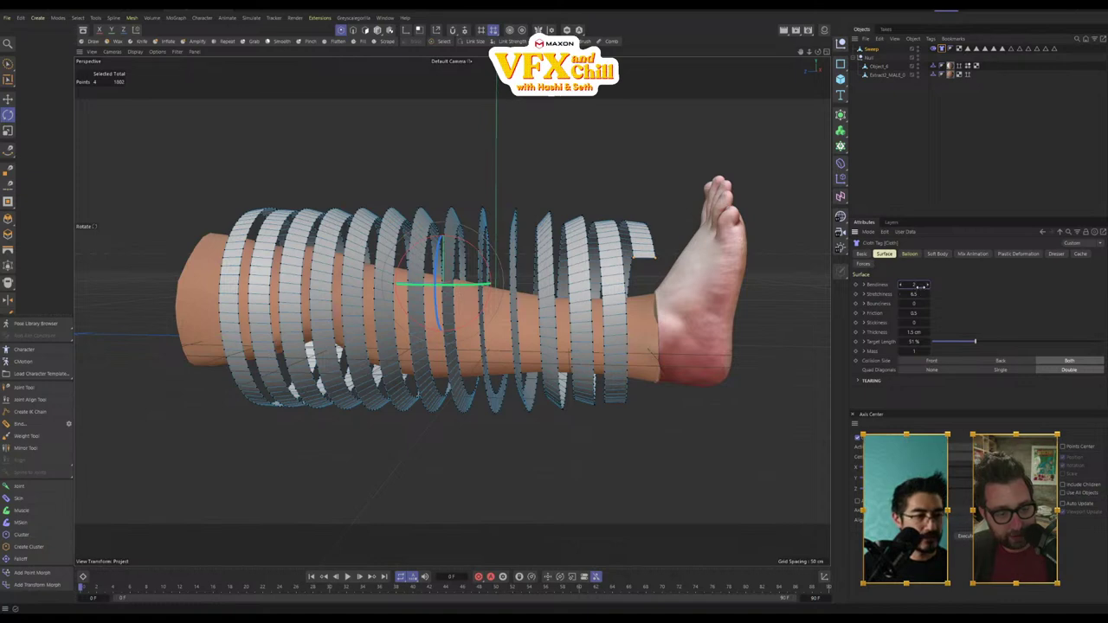
# Step: Play the cloth simulation on the leg's spiral band, restart it from the first frame, and stop it
pyautogui.click(348, 577)
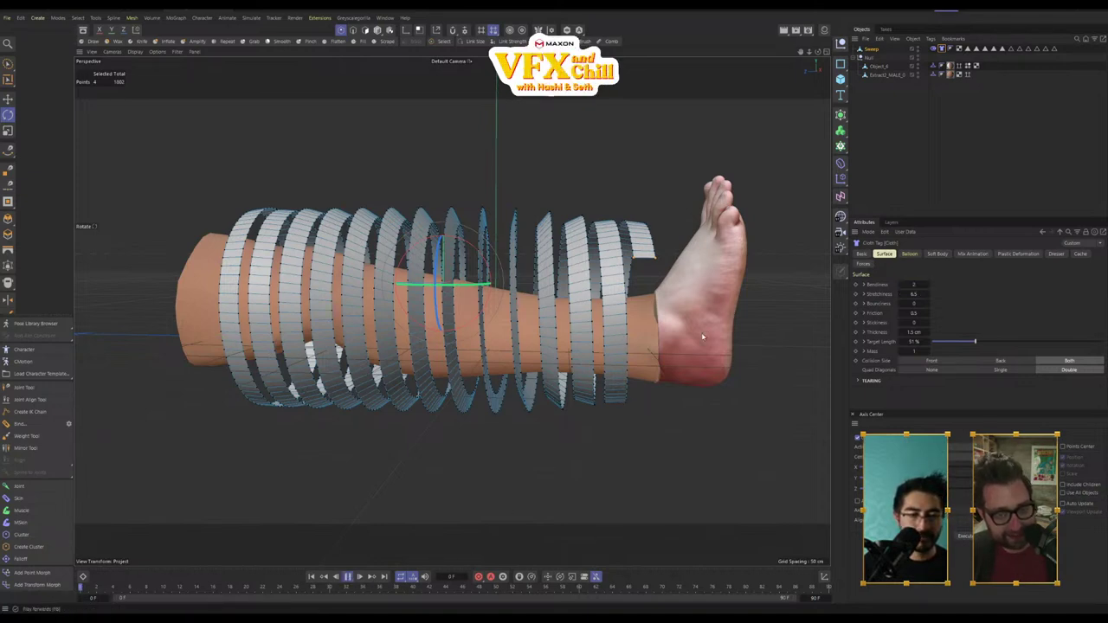
pyautogui.click(957, 129)
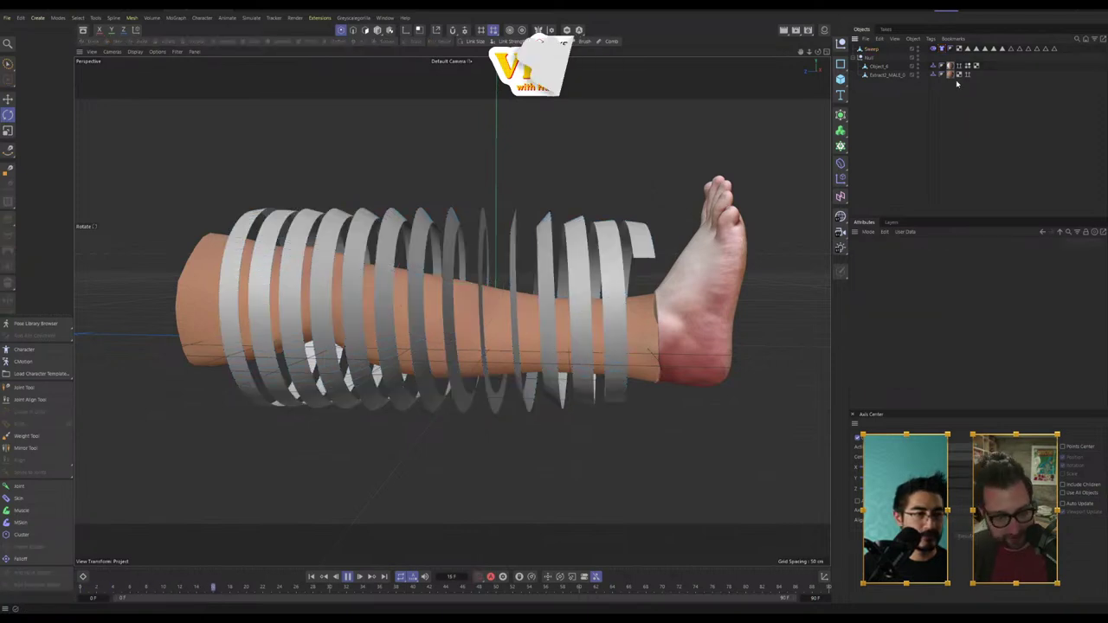
pyautogui.click(313, 578)
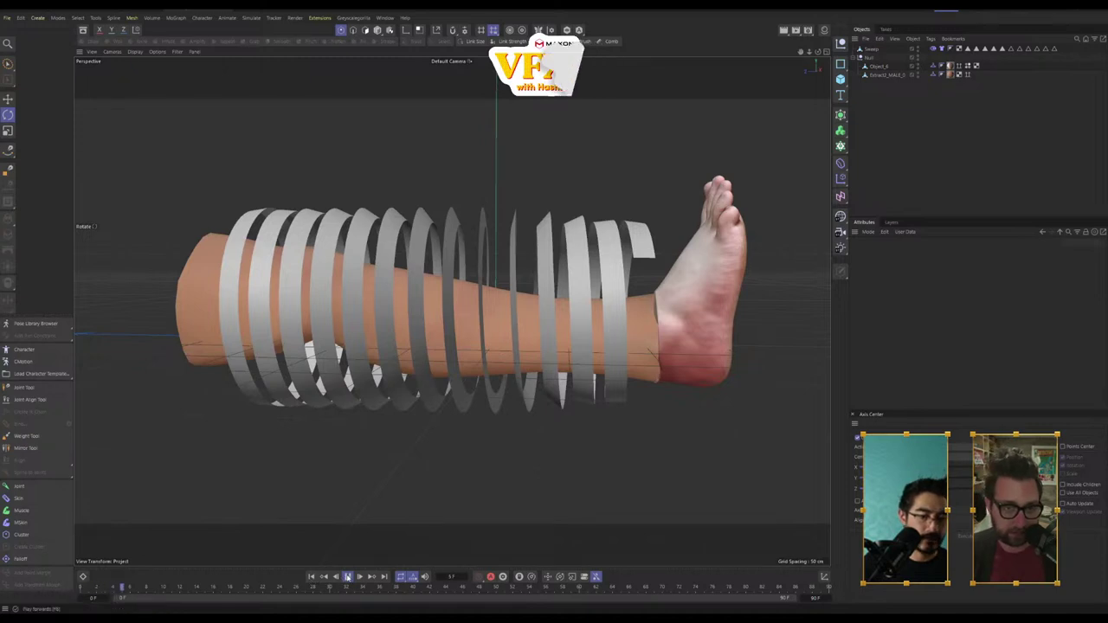
pyautogui.rightClick(349, 577)
pyautogui.click(351, 578)
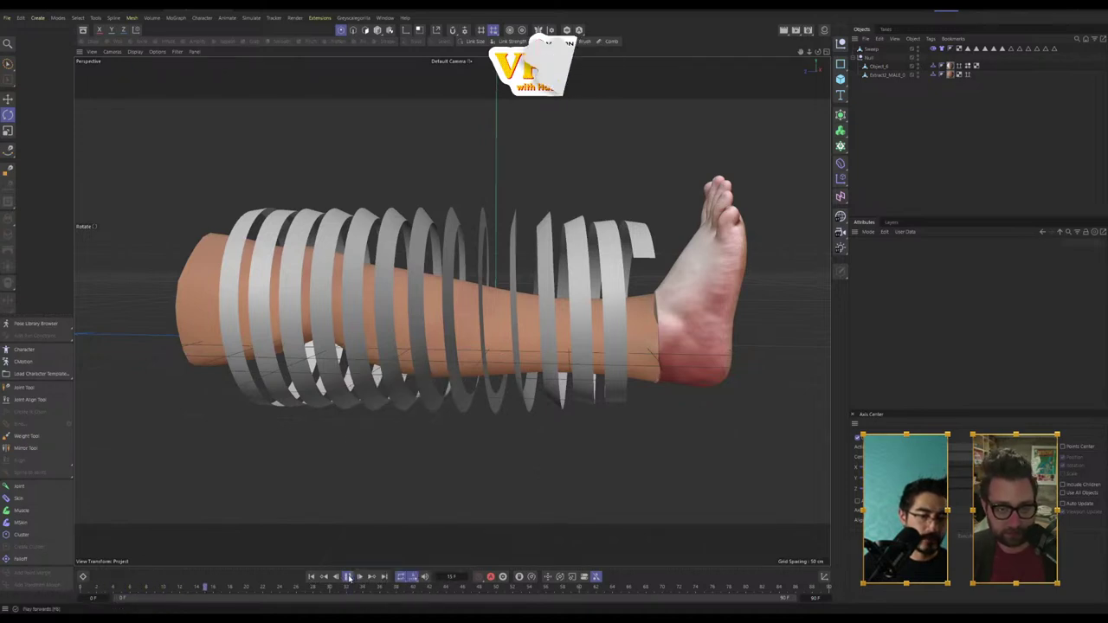
pyautogui.click(348, 578)
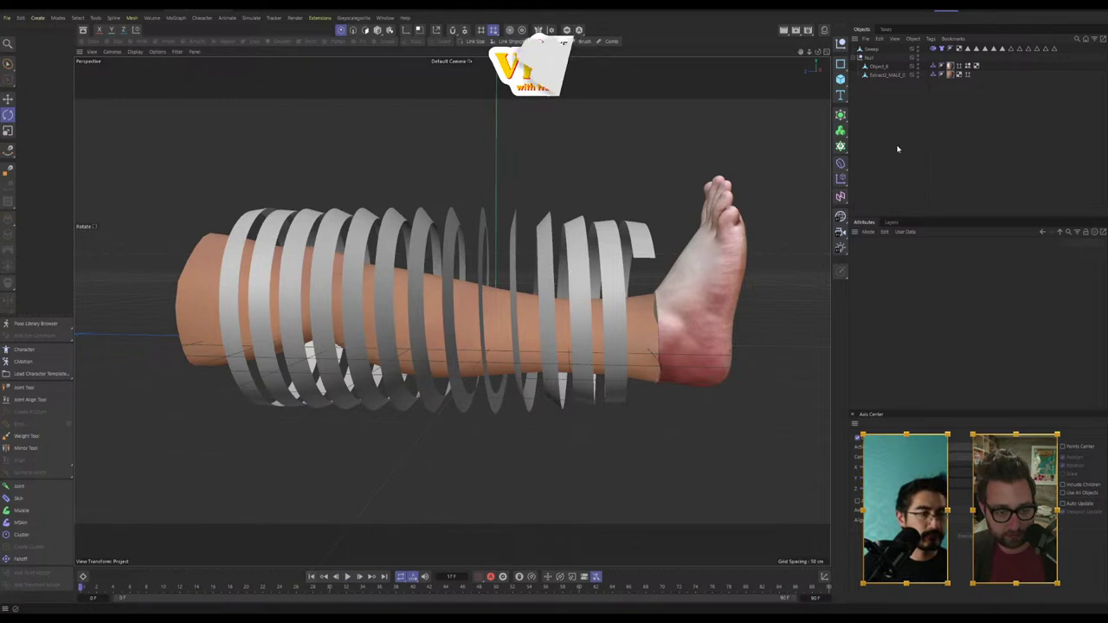
# Step: Try the simulation without the Cloth Belt tag by deleting the tag, playing the timeline, and switching to model mode
pyautogui.click(933, 49)
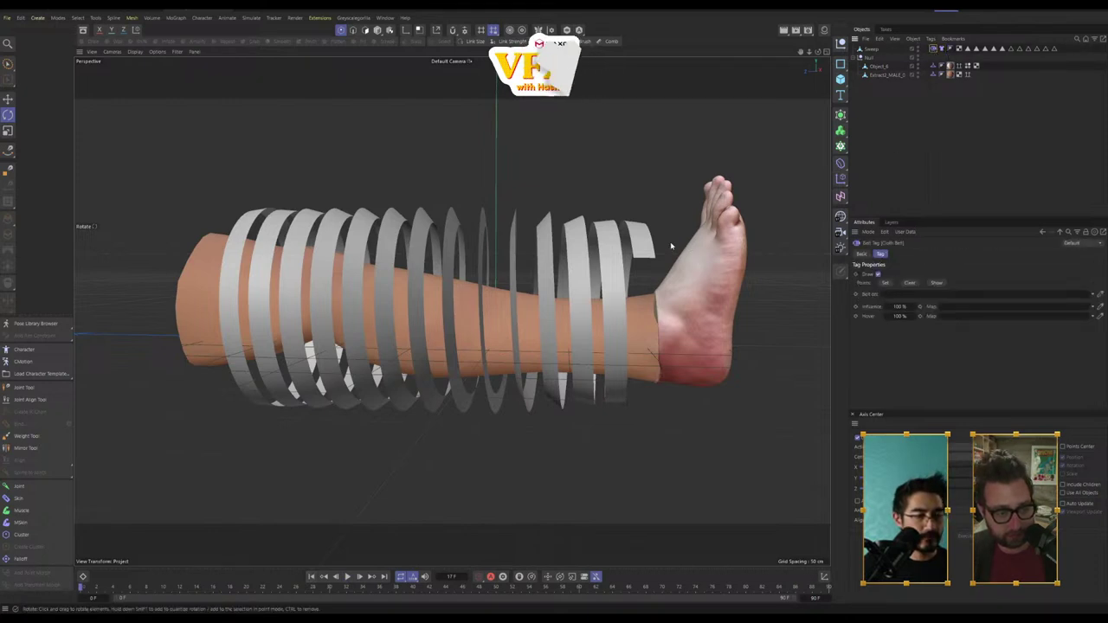
pyautogui.click(938, 50)
pyautogui.click(937, 49)
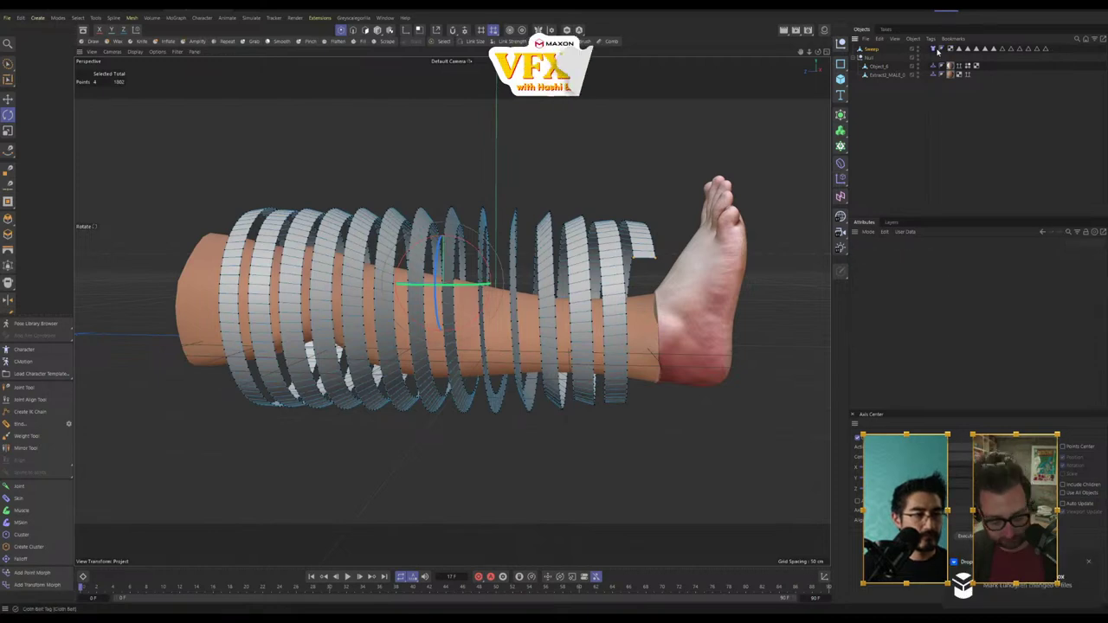
pyautogui.click(934, 49)
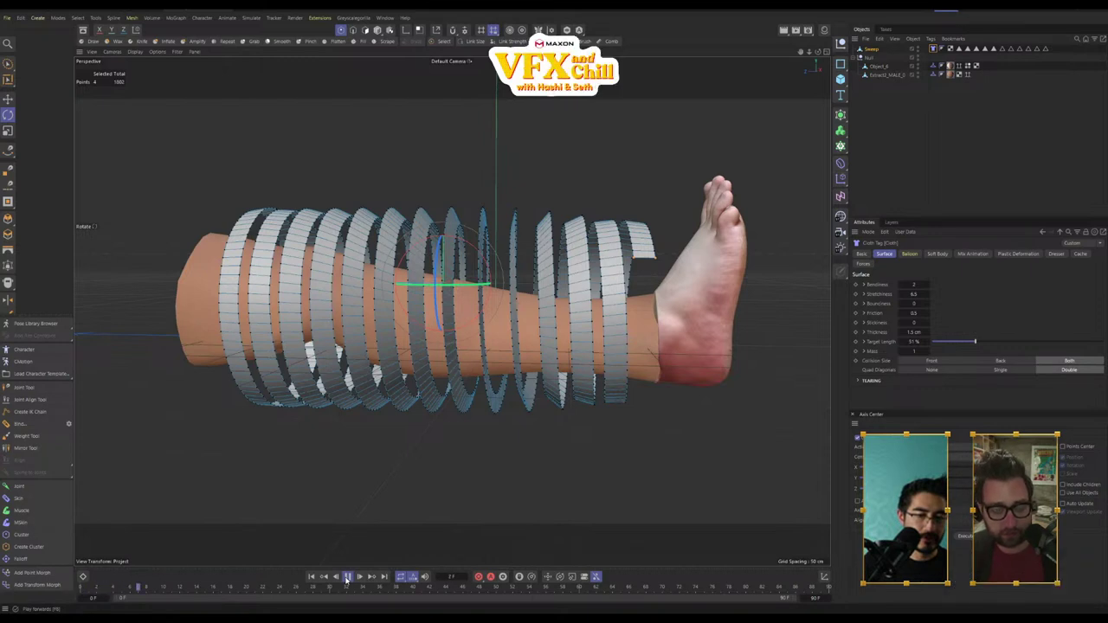
pyautogui.click(378, 30)
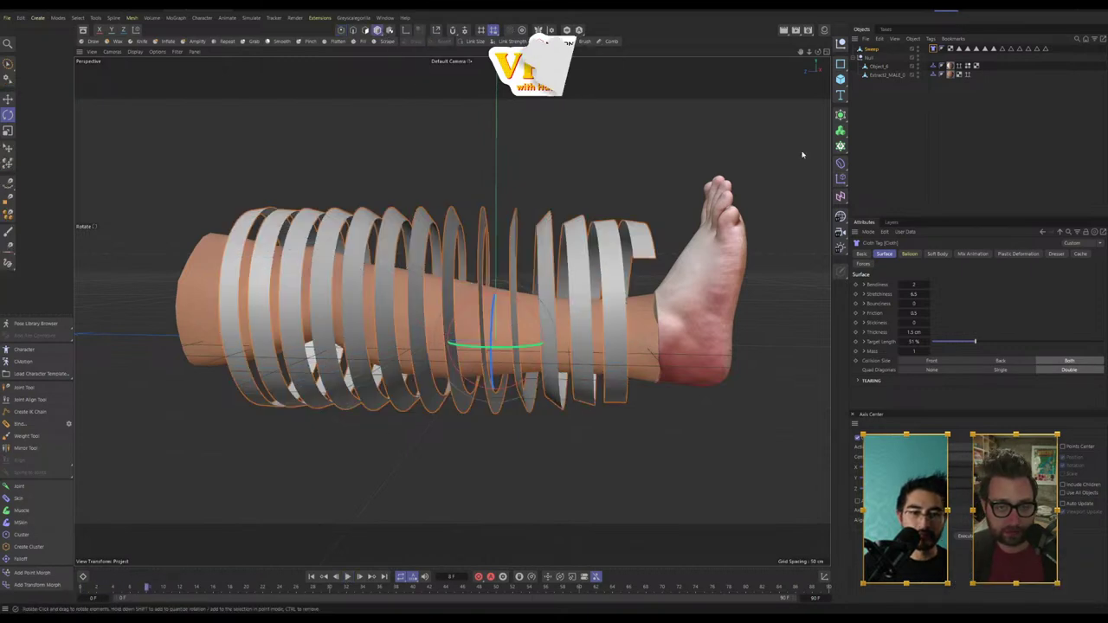
# Step: Undo the deletion of the Cloth Belt tag on the Sweep object
pyautogui.click(928, 111)
pyautogui.hotkey('ctrl', 'z')
pyautogui.hotkey('ctrl', 'z')
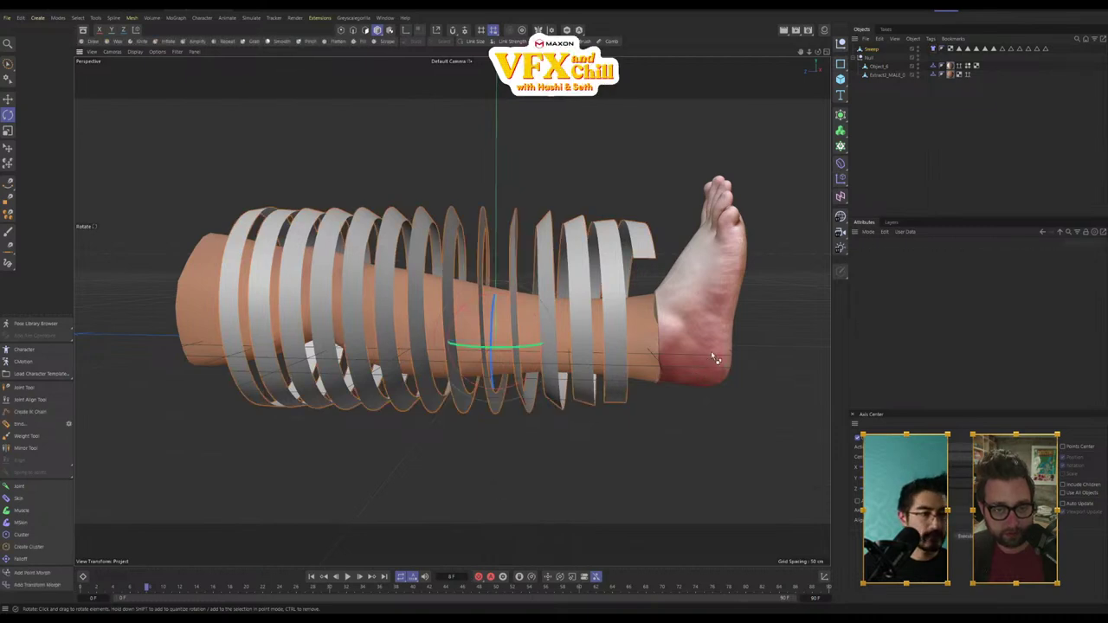
pyautogui.hotkey('ctrl', 'z')
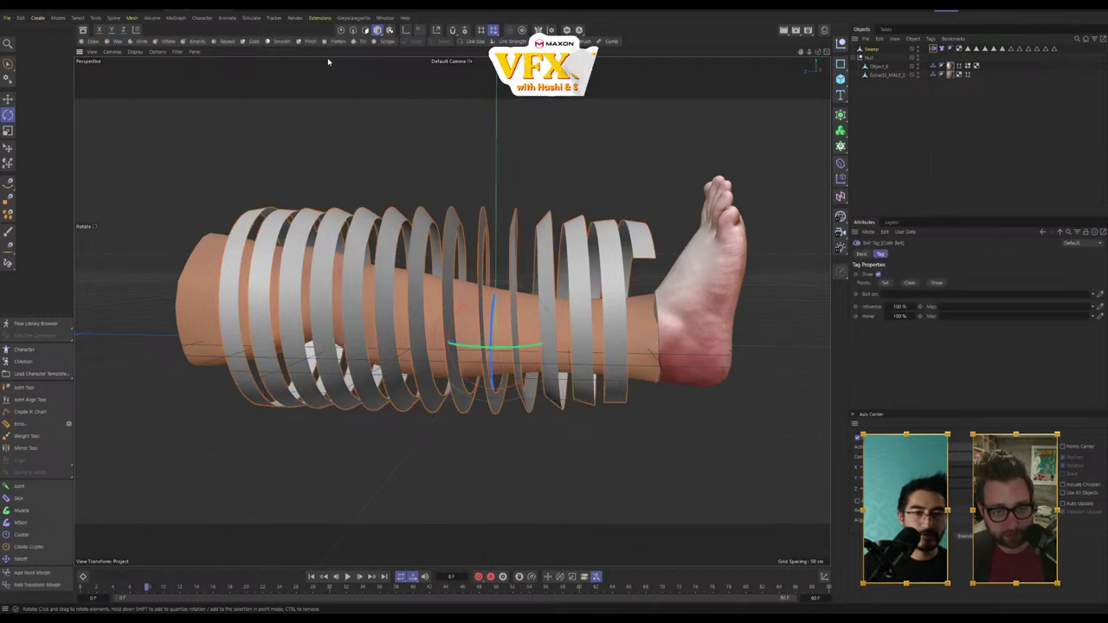
# Step: Replay the leg simulation in model mode to about frame 28 and select the Sweep's Cloth tag
pyautogui.click(972, 130)
pyautogui.click(348, 578)
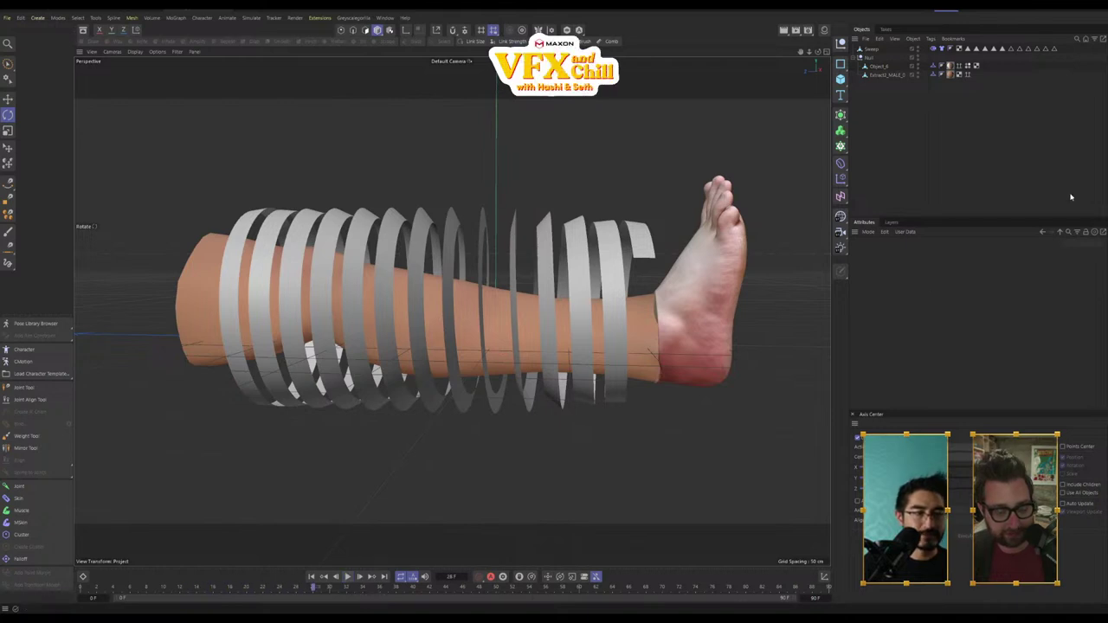
pyautogui.click(941, 49)
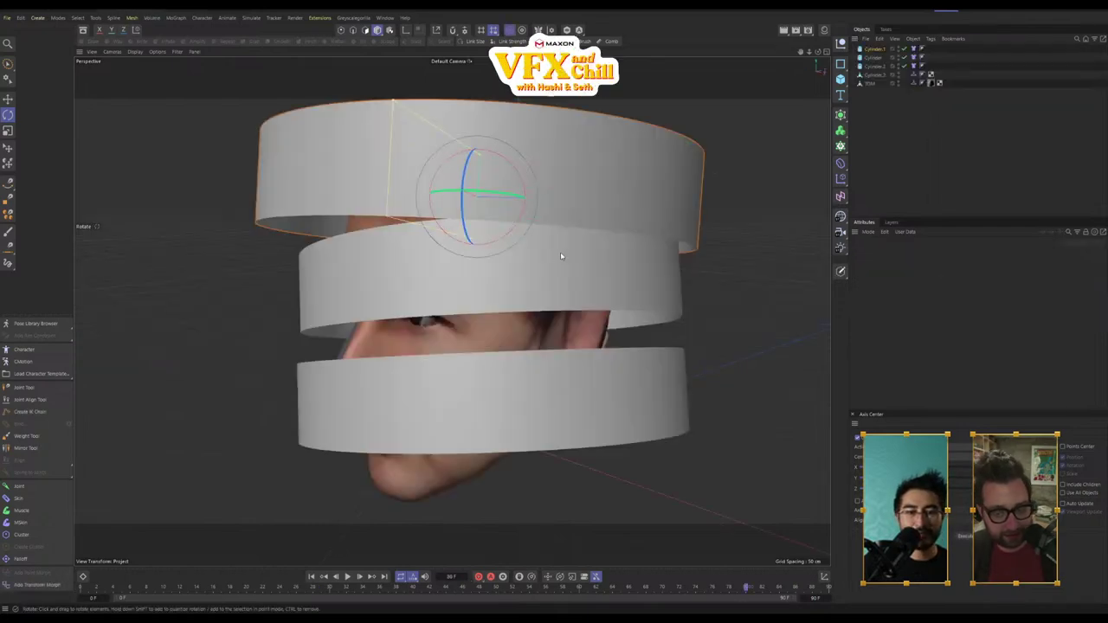
# Step: Play the cloth simulation of the three cylinder bands in the head scene and examine it from the front
pyautogui.scroll(6, 563, 247)
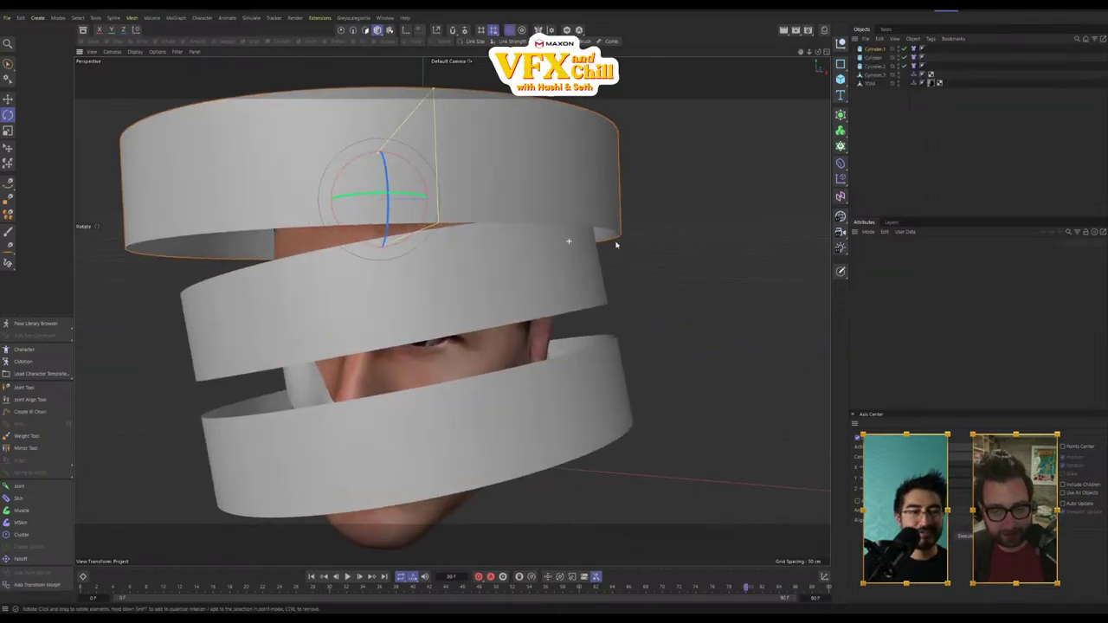
pyautogui.keyDown('alt'); pyautogui.moveTo(667, 212); pyautogui.dragTo(625, 304); pyautogui.keyUp('alt')
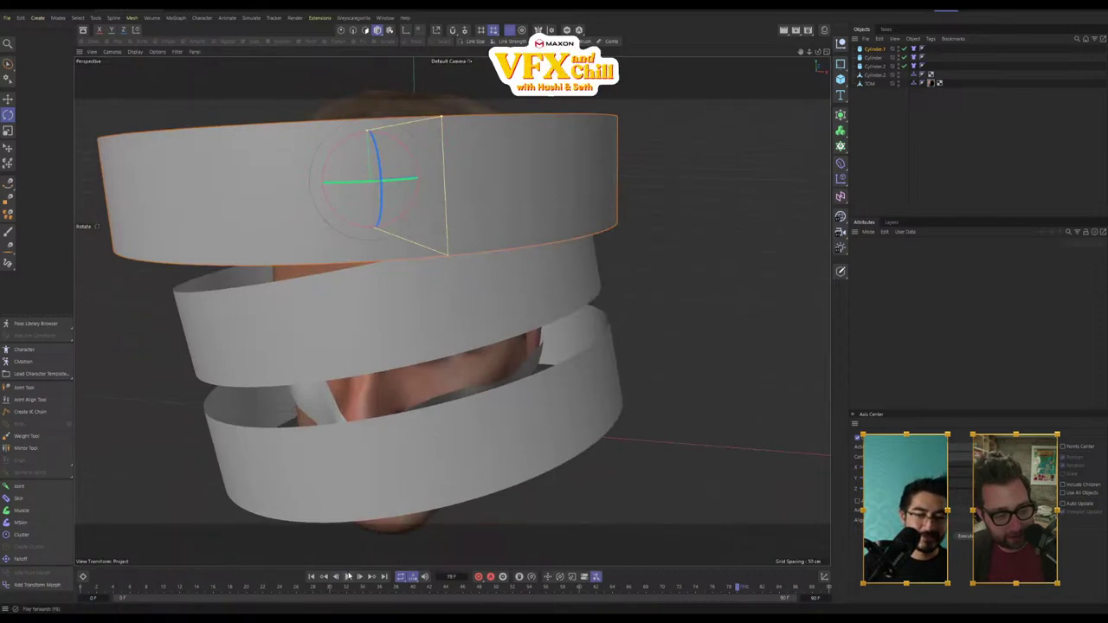
pyautogui.click(349, 577)
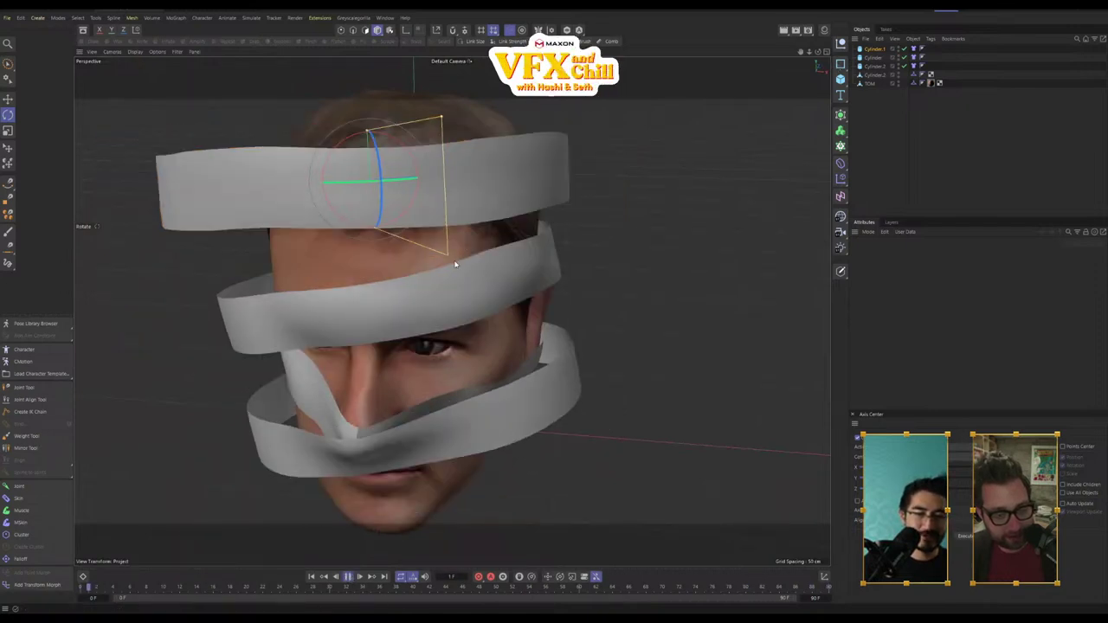
pyautogui.keyDown('alt'); pyautogui.moveTo(423, 422); pyautogui.dragTo(327, 357); pyautogui.keyUp('alt')
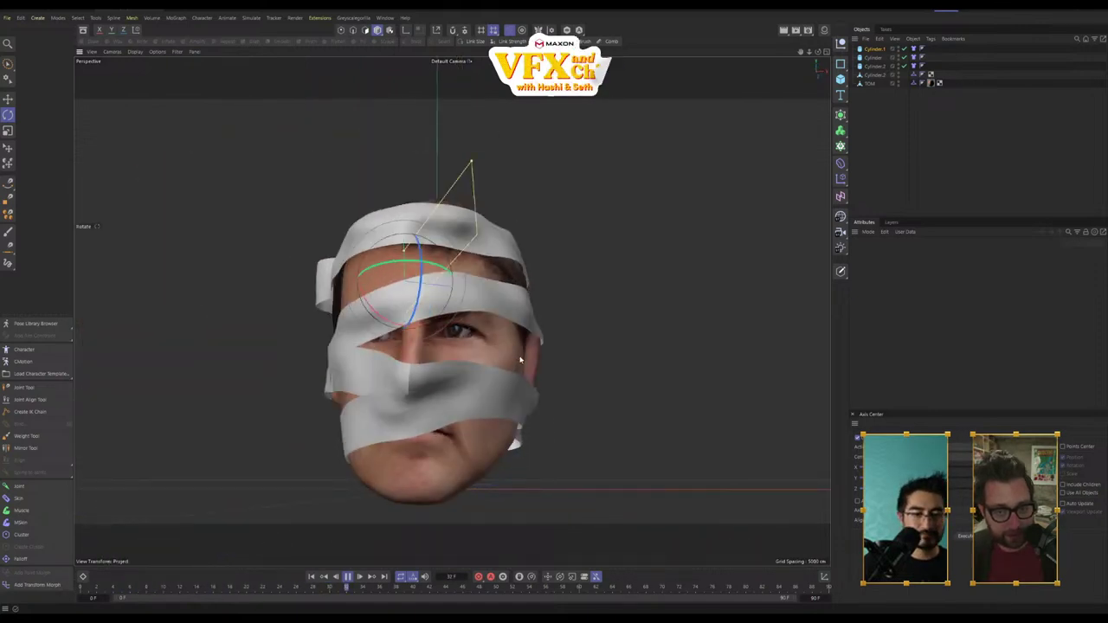
pyautogui.click(8, 21)
pyautogui.press('Escape')
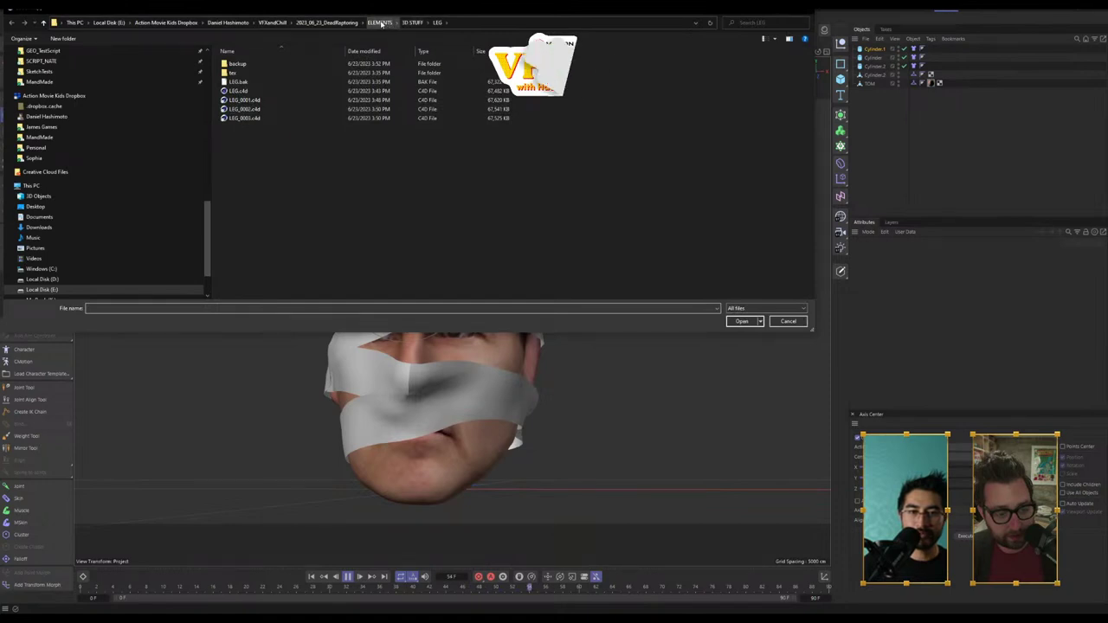
pyautogui.click(379, 21)
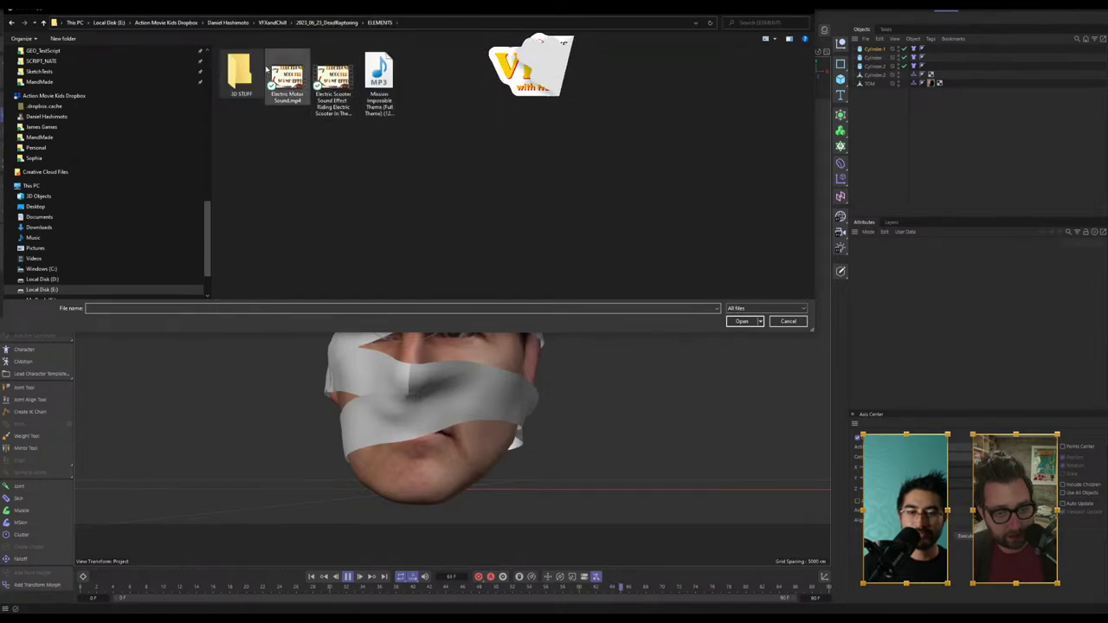
pyautogui.doubleClick(239, 73)
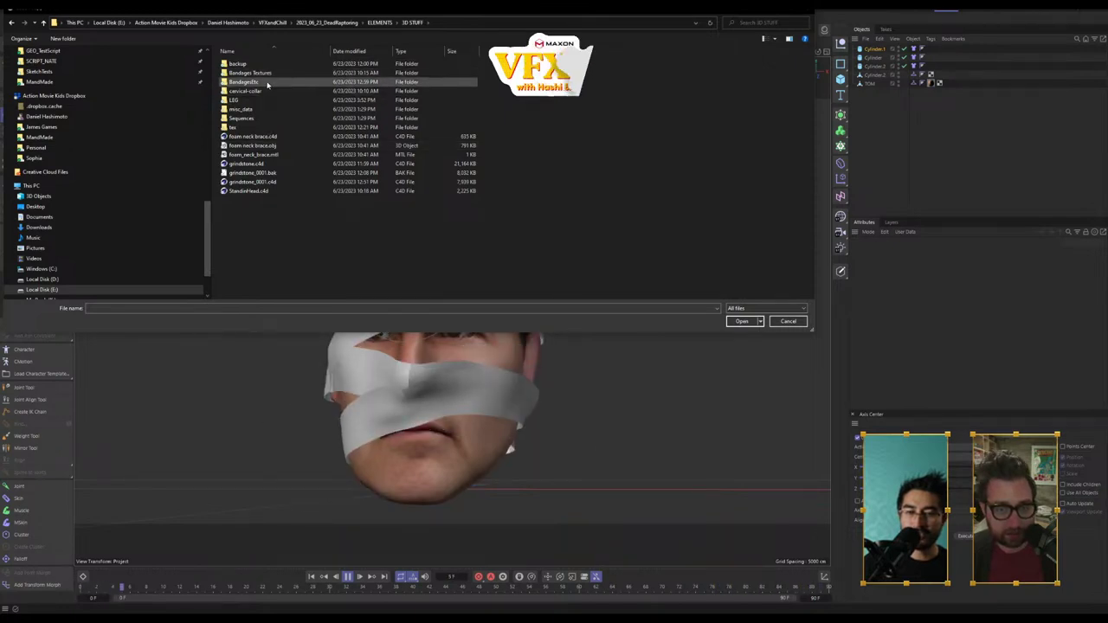
pyautogui.doubleClick(251, 81)
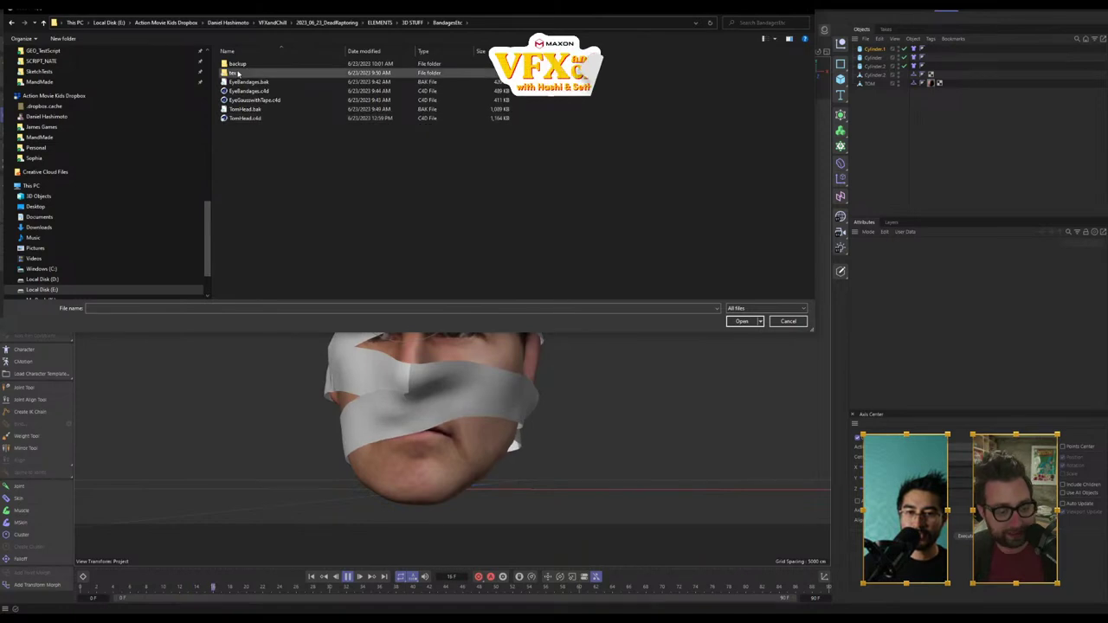
pyautogui.click(246, 73)
pyautogui.click(411, 25)
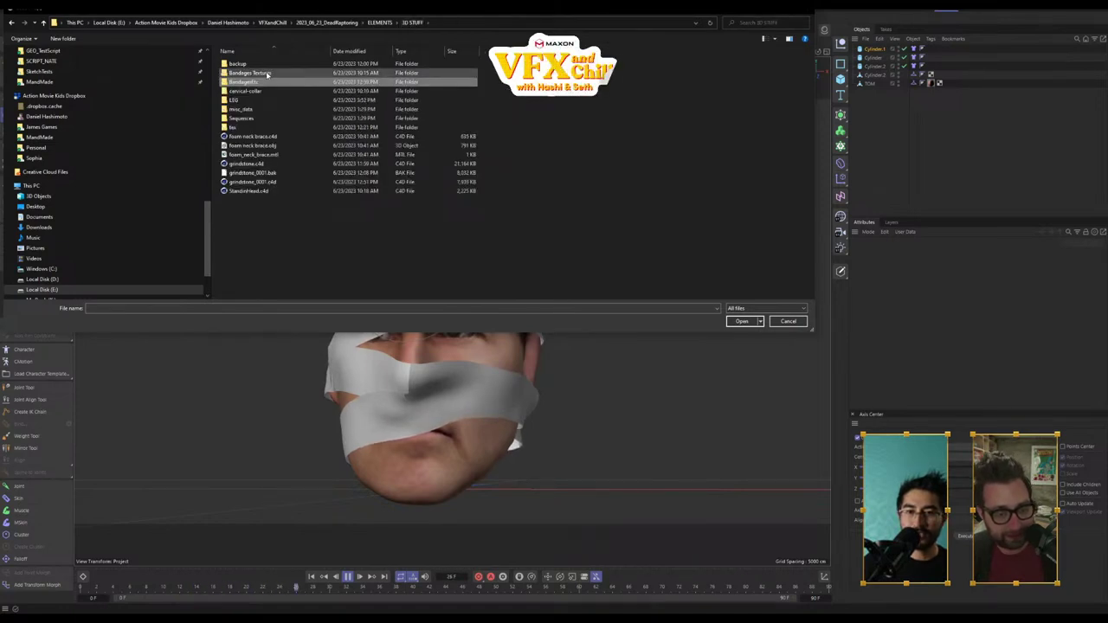
pyautogui.doubleClick(267, 73)
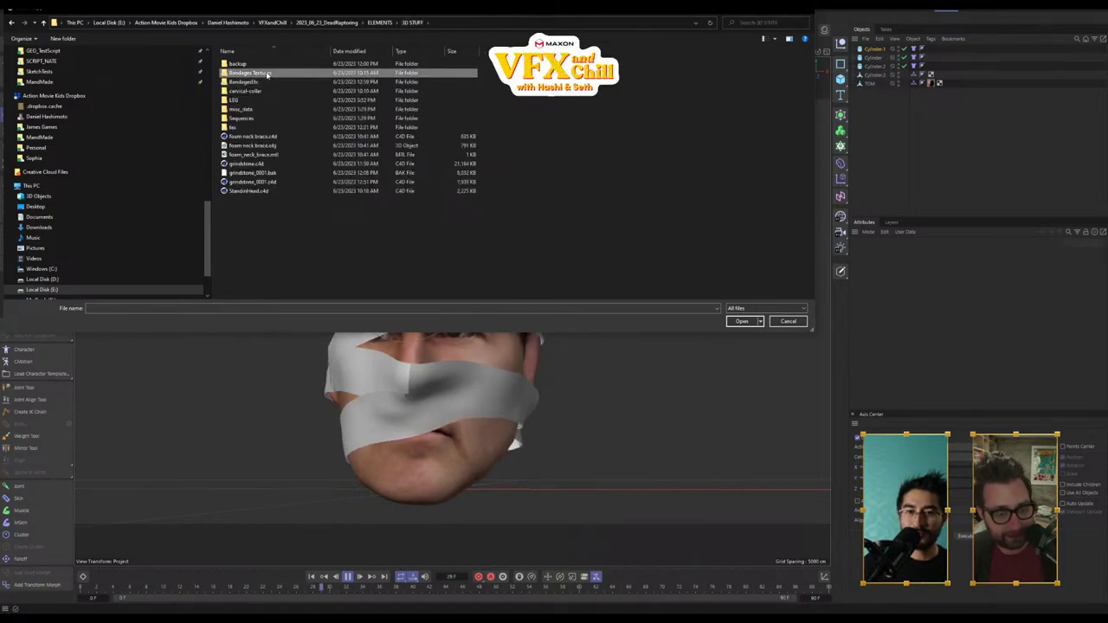
pyautogui.click(411, 23)
pyautogui.doubleClick(236, 110)
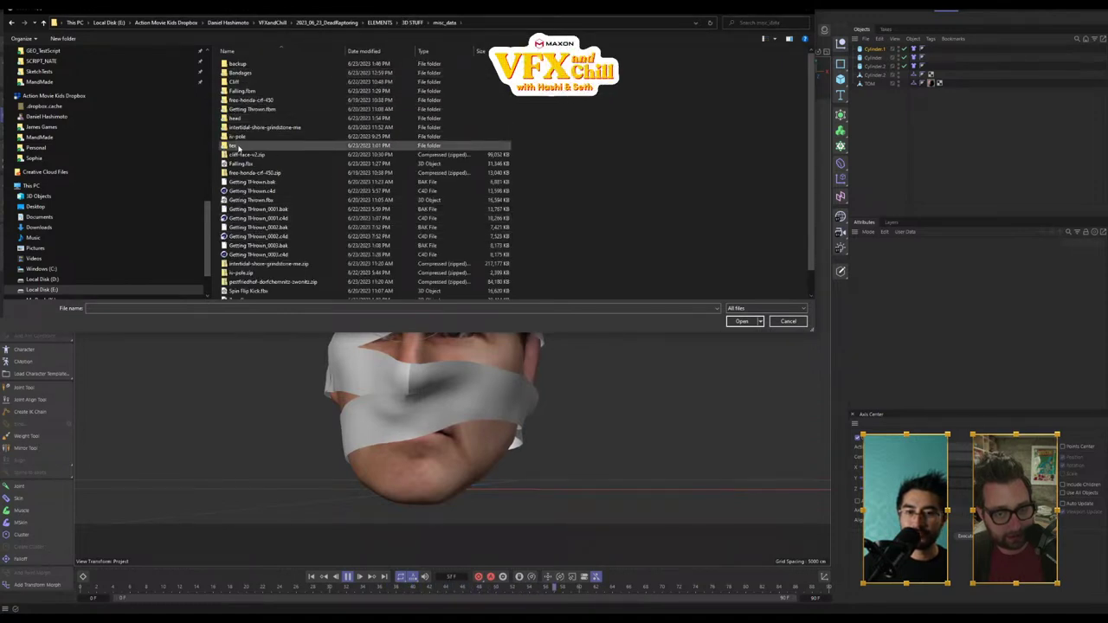
pyautogui.doubleClick(254, 76)
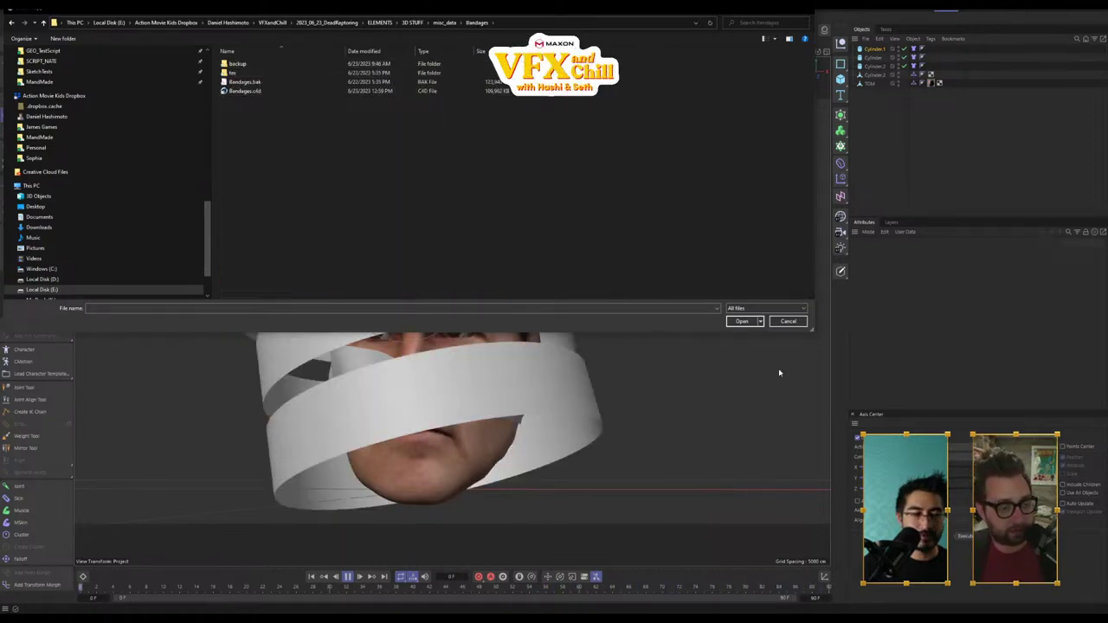
pyautogui.click(788, 321)
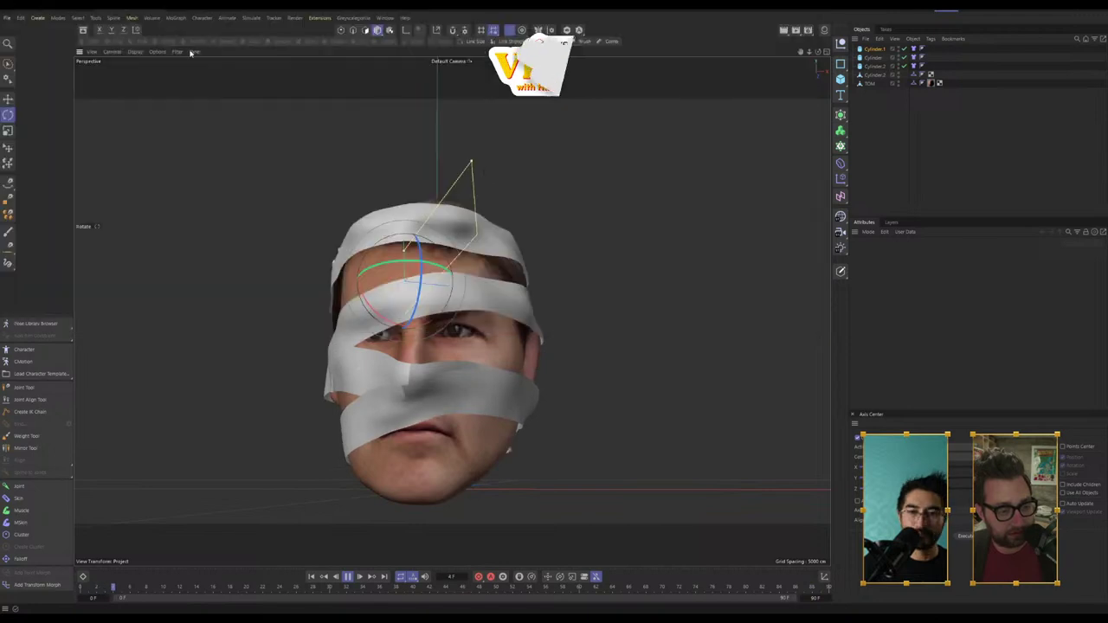
# Step: Open the recent project TomBandages_0004.c4d containing the fully bandaged head
pyautogui.click(6, 16)
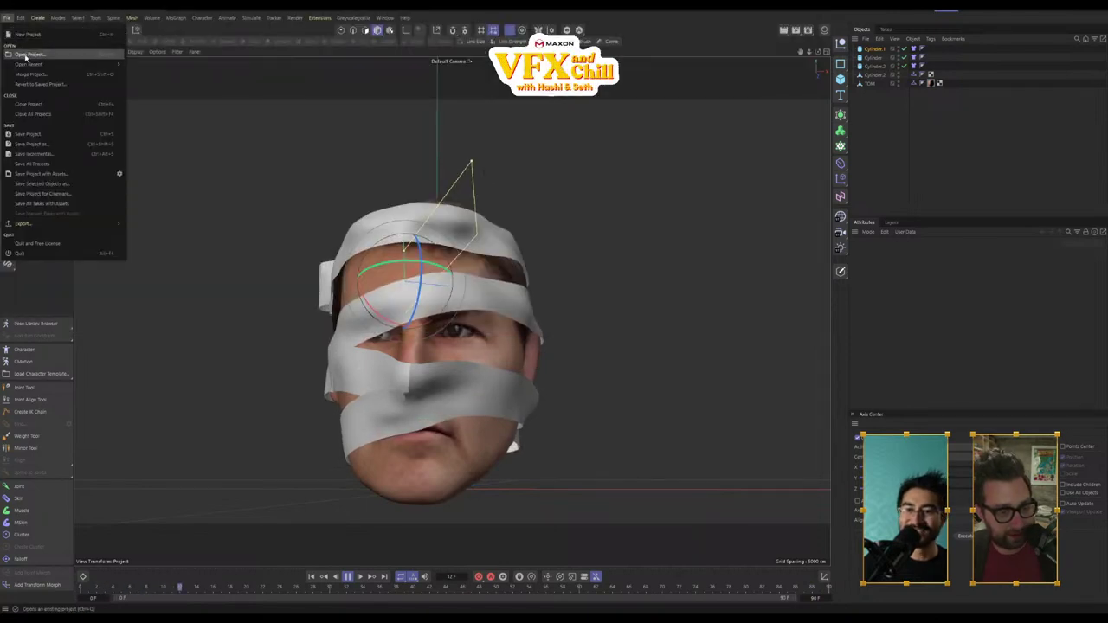
pyautogui.moveTo(31, 64)
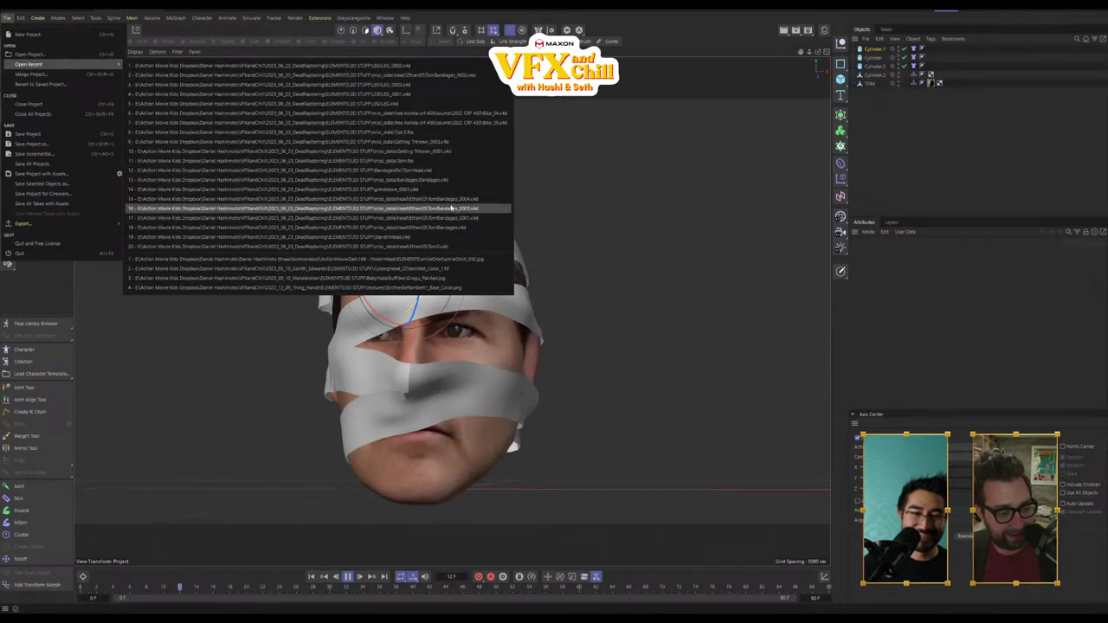
pyautogui.click(450, 198)
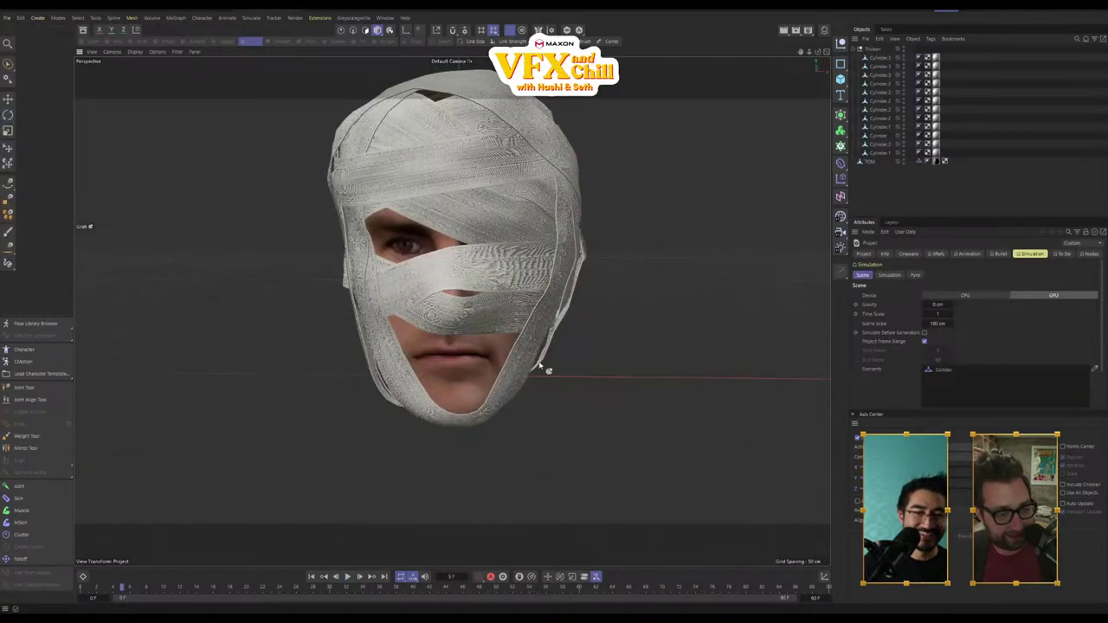
# Step: Inspect the gauze texture on the head's bandages and select all the Cylinder objects in the hierarchy
pyautogui.keyDown('alt'); pyautogui.moveTo(548, 369); pyautogui.dragTo(593, 355); pyautogui.keyUp('alt')
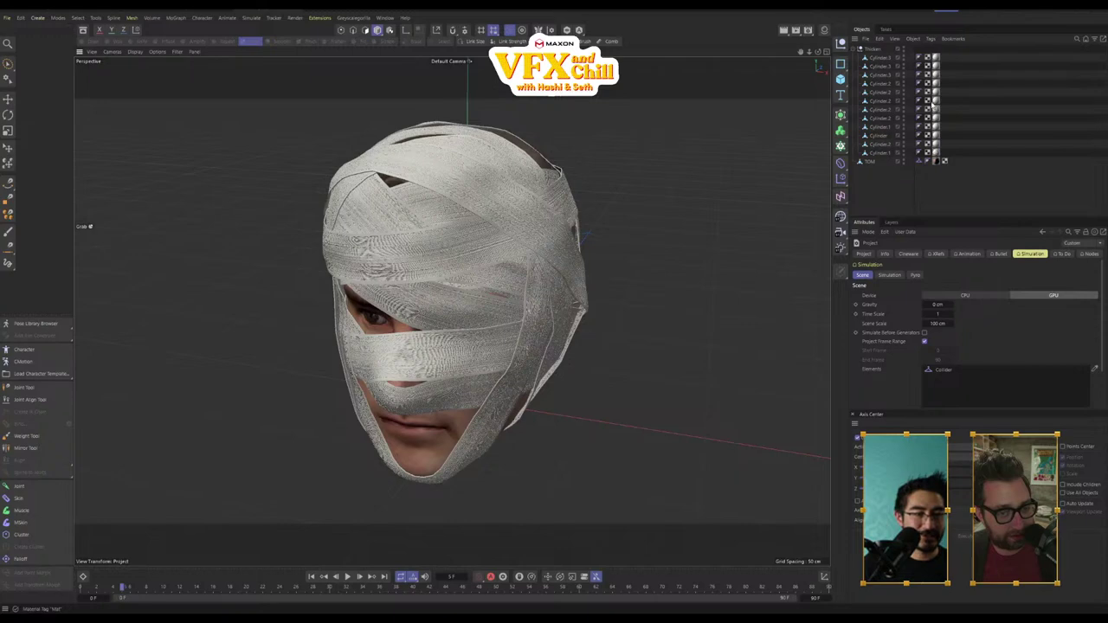
pyautogui.keyDown('alt'); pyautogui.moveTo(515, 275); pyautogui.dragTo(425, 298); pyautogui.keyUp('alt')
pyautogui.scroll(5, 425, 337)
pyautogui.keyDown('alt'); pyautogui.moveTo(629, 194); pyautogui.dragTo(731, 163); pyautogui.keyUp('alt')
pyautogui.click(873, 58)
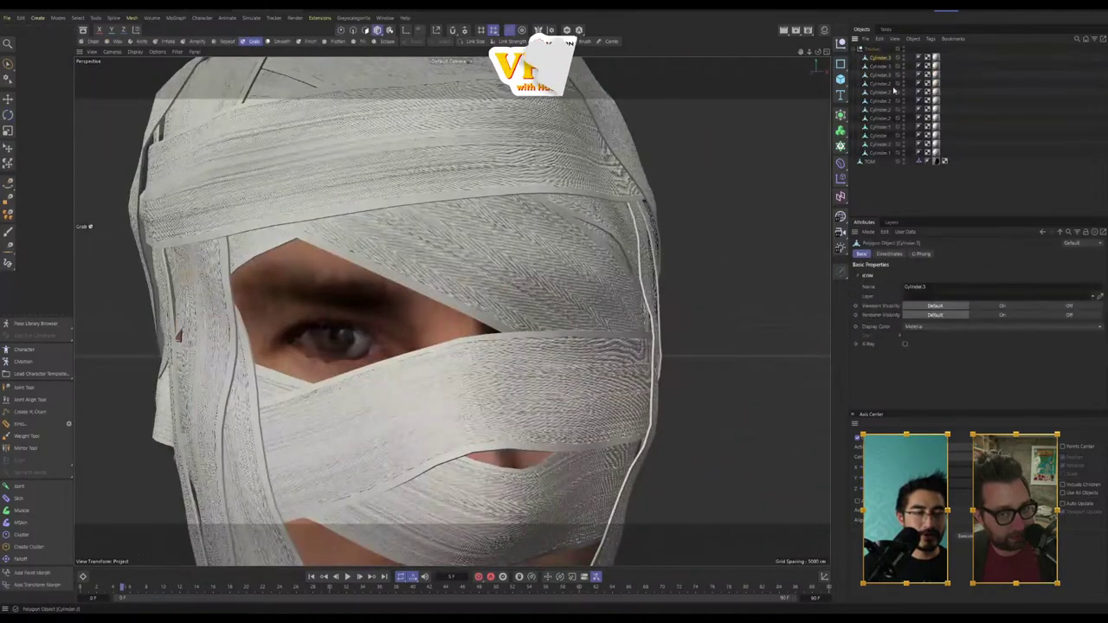
pyautogui.keyDown('alt'); pyautogui.moveTo(606, 223); pyautogui.dragTo(850, 54); pyautogui.keyUp('alt')
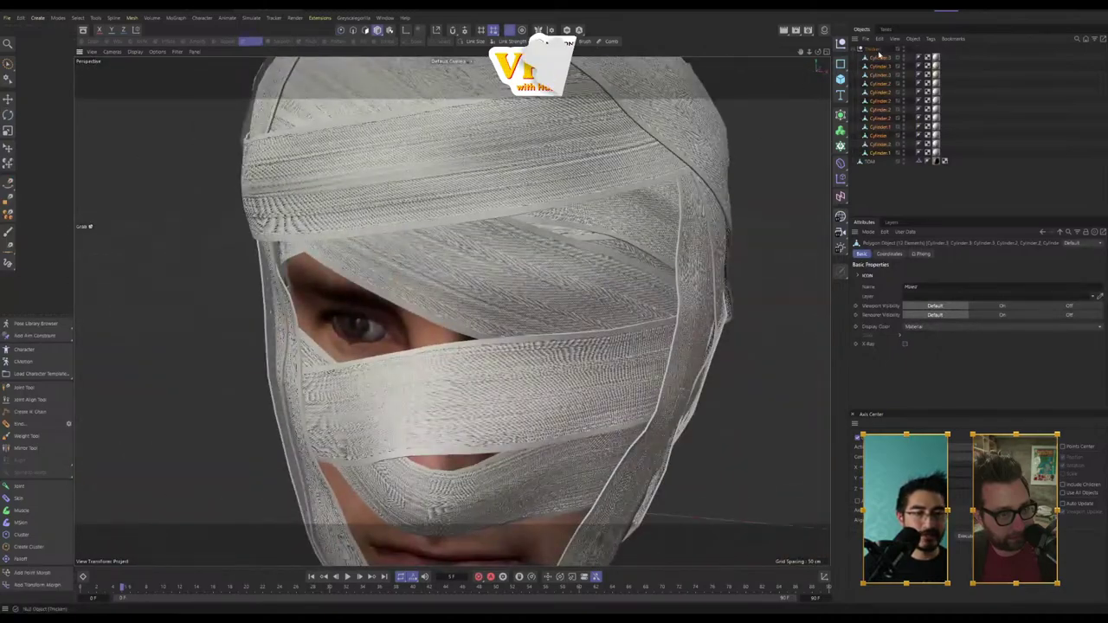
# Step: Examine the wrapped bandages close up around the eye and side of the head, then as a whole
pyautogui.keyDown('alt'); pyautogui.moveTo(554, 204); pyautogui.dragTo(439, 199); pyautogui.keyUp('alt')
pyautogui.scroll(4, 438, 198)
pyautogui.keyDown('alt'); pyautogui.moveTo(452, 312); pyautogui.dragTo(500, 250); pyautogui.keyUp('alt')
pyautogui.keyDown('alt'); pyautogui.moveTo(489, 304); pyautogui.dragTo(483, 84); pyautogui.keyUp('alt')
pyautogui.keyDown('alt'); pyautogui.moveTo(443, 356); pyautogui.dragTo(379, 178); pyautogui.keyUp('alt')
pyautogui.keyDown('alt'); pyautogui.moveTo(538, 310); pyautogui.dragTo(374, 342); pyautogui.keyUp('alt')
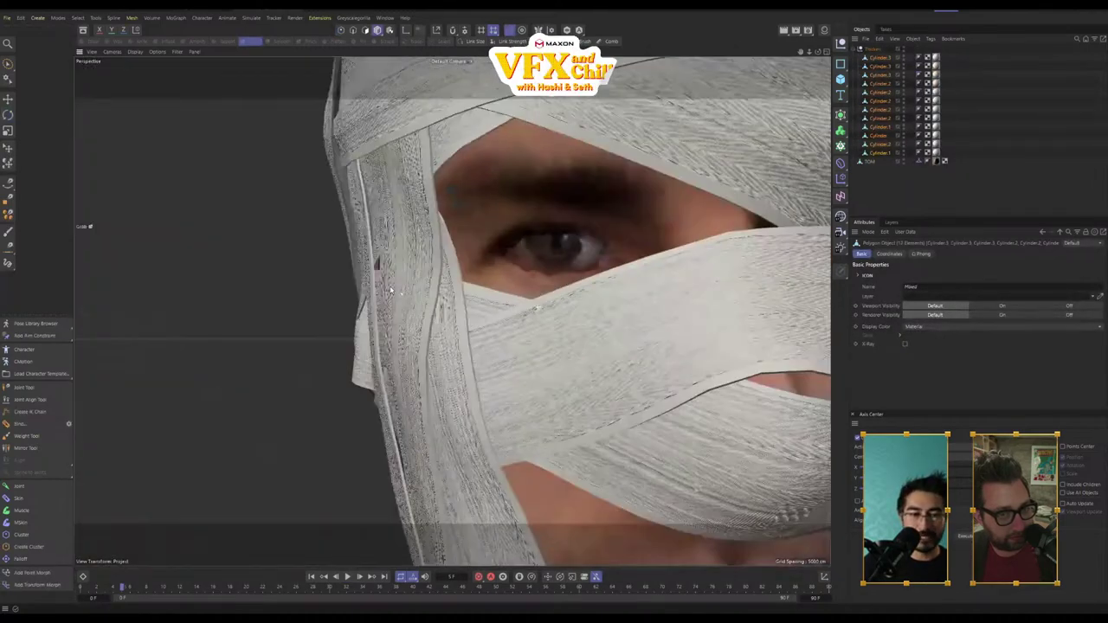
pyautogui.scroll(-10, 544, 289)
pyautogui.keyDown('alt'); pyautogui.moveTo(592, 295); pyautogui.dragTo(515, 268, button='middle'); pyautogui.keyUp('alt')
pyautogui.keyDown('alt'); pyautogui.moveTo(515, 267); pyautogui.dragTo(525, 293); pyautogui.keyUp('alt')
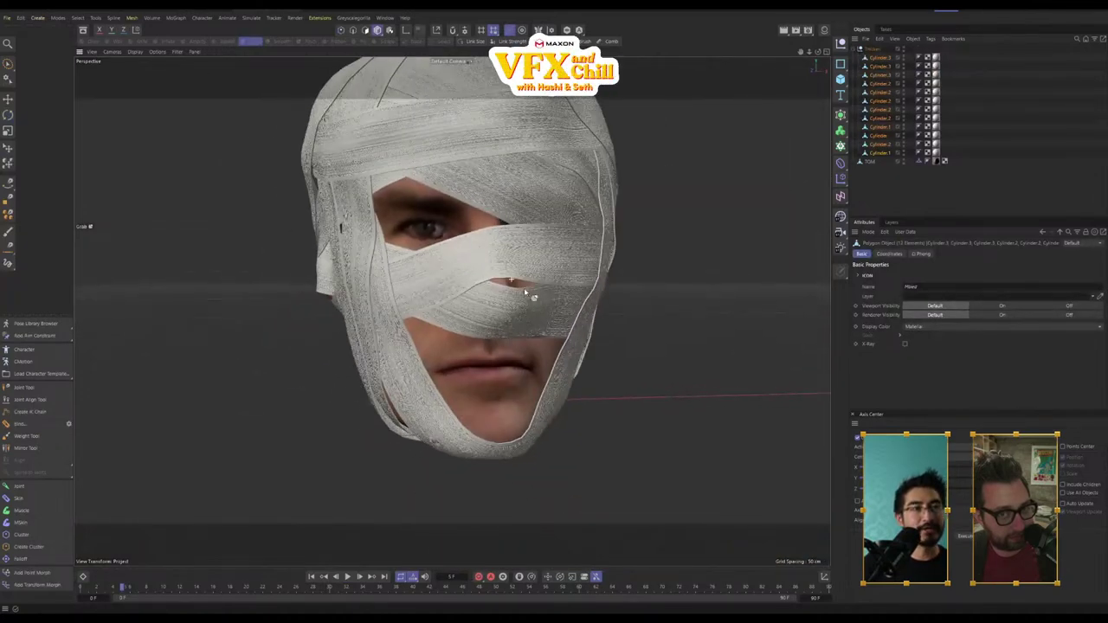
pyautogui.keyDown('alt'); pyautogui.moveTo(520, 170); pyautogui.dragTo(569, 260); pyautogui.keyUp('alt')
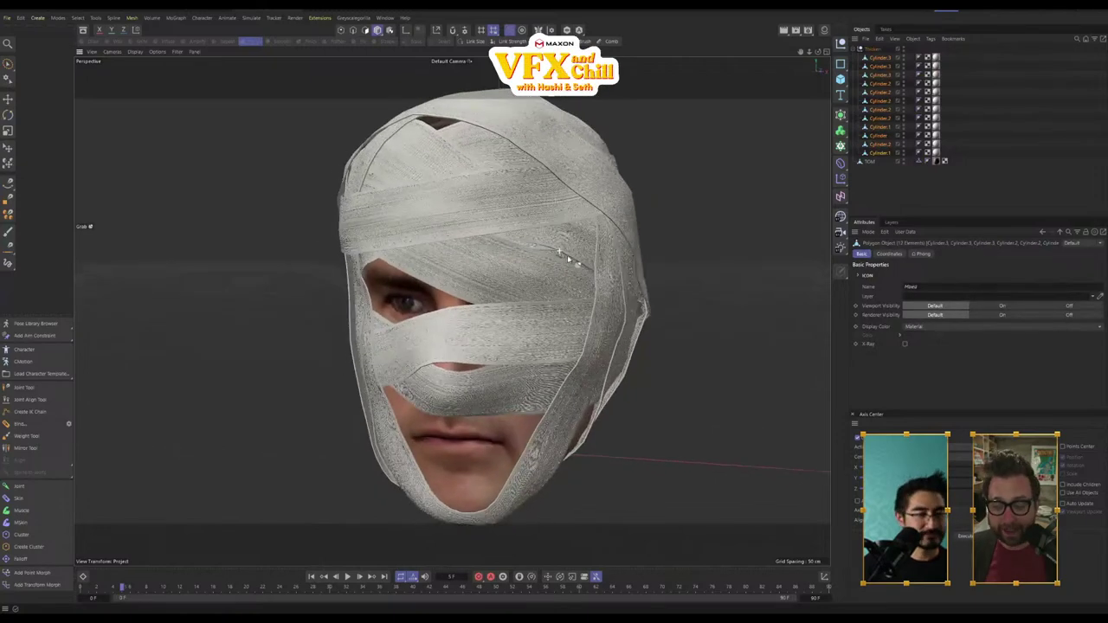
# Step: Deselect the cylinder objects, close the blank window and view the bandaged head from several angles
pyautogui.click(908, 205)
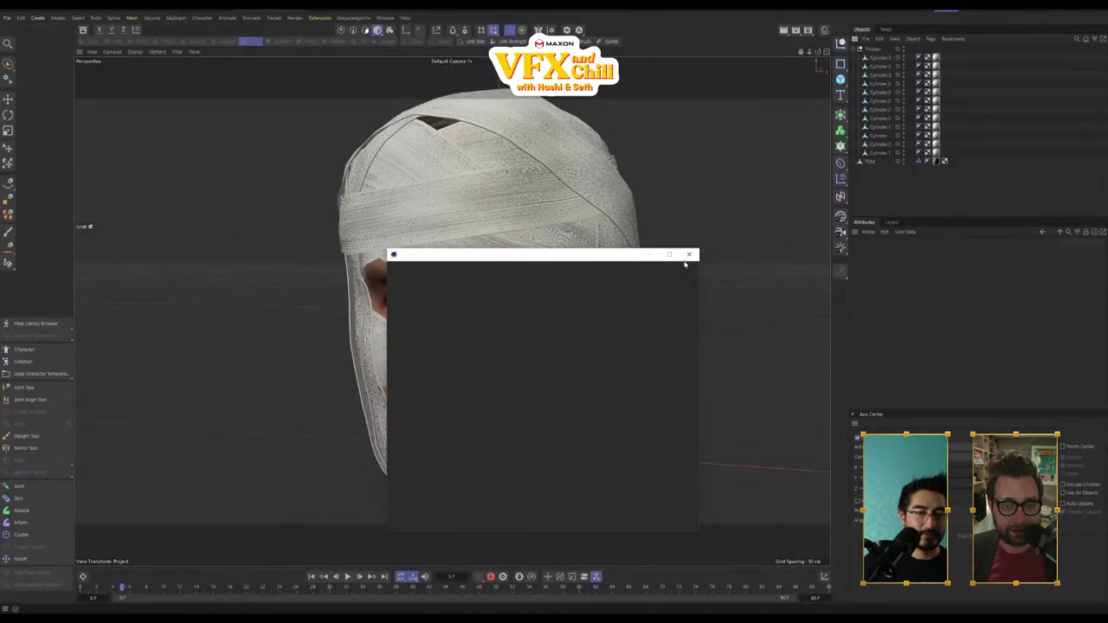
pyautogui.click(689, 255)
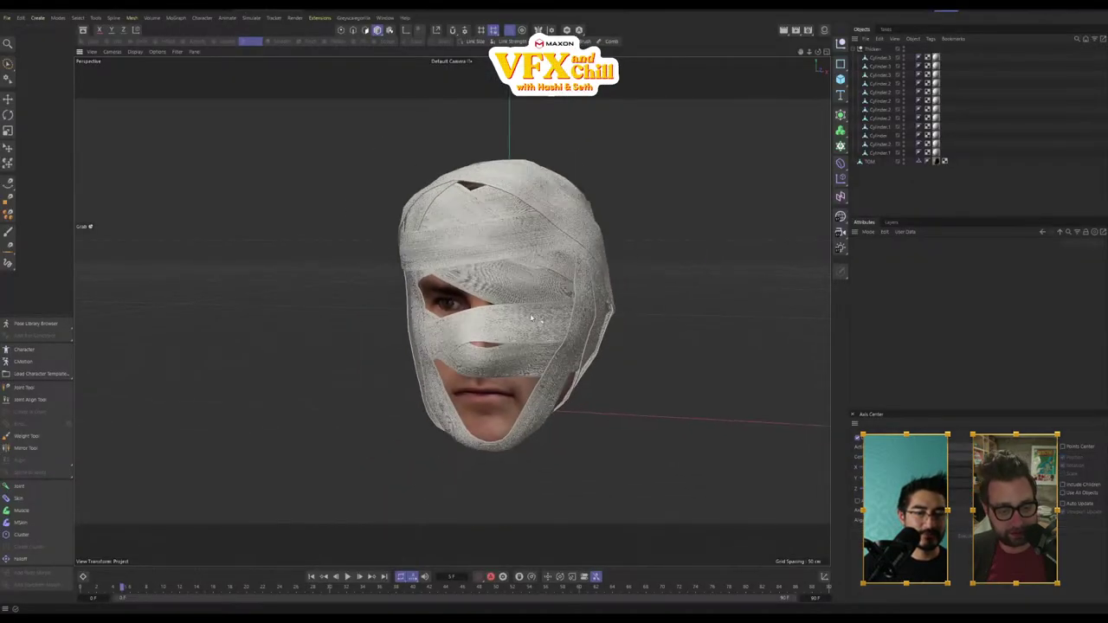
pyautogui.keyDown('alt'); pyautogui.moveTo(531, 319); pyautogui.dragTo(468, 217); pyautogui.keyUp('alt')
pyautogui.keyDown('alt'); pyautogui.moveTo(622, 174); pyautogui.dragTo(404, 212); pyautogui.keyUp('alt')
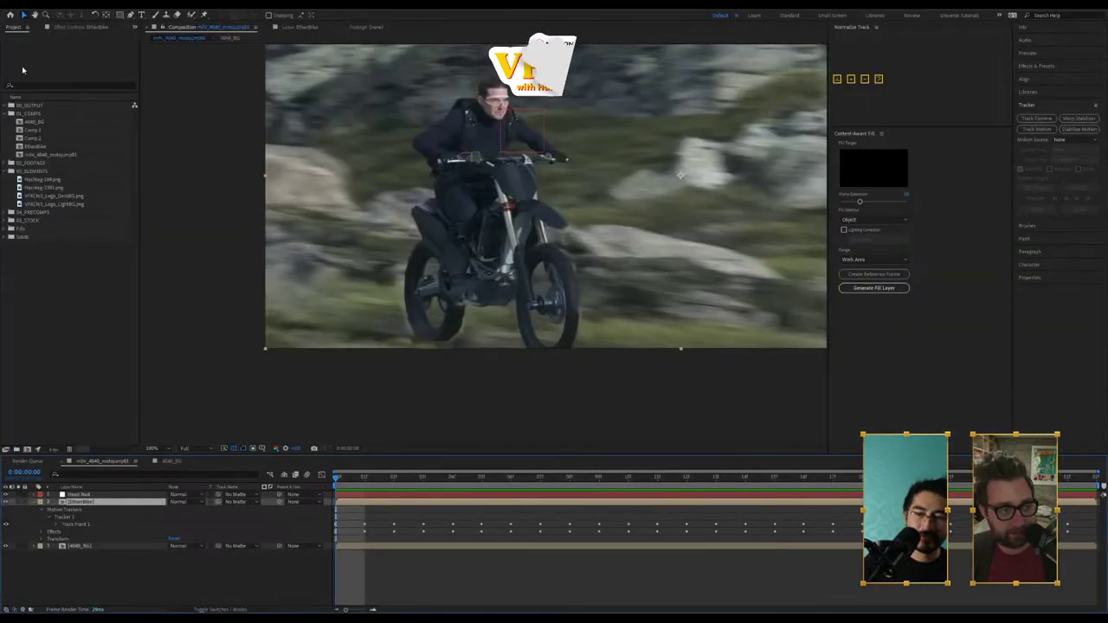
# Step: Switch to After Effects, open Comp 1 and bring up the scene setup of the Element effect on its layer
pyautogui.doubleClick(33, 130)
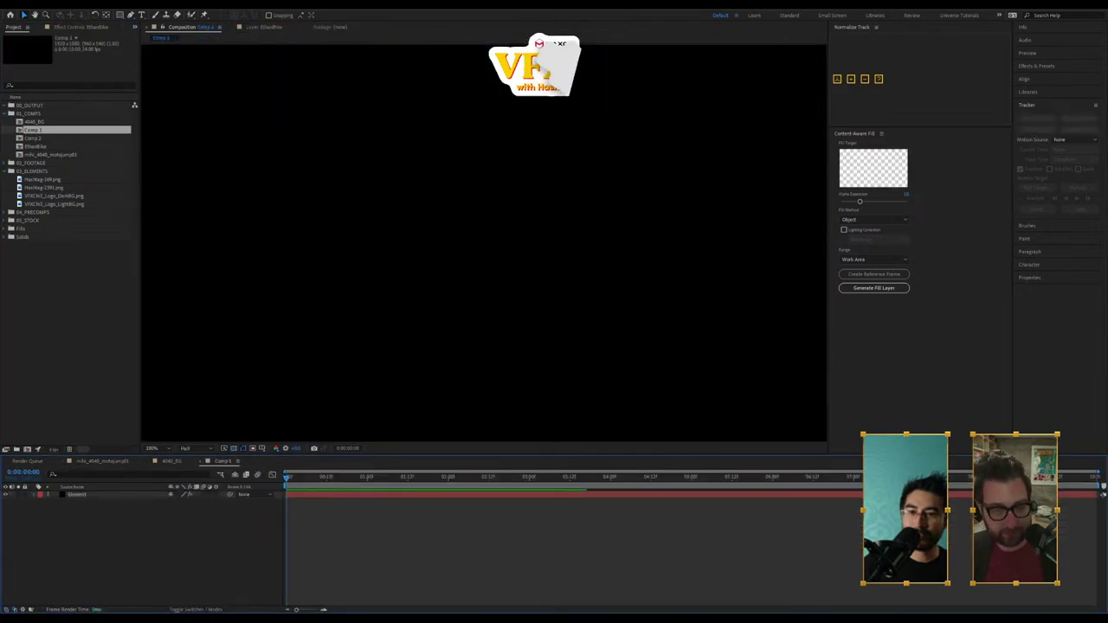
pyautogui.click(53, 7)
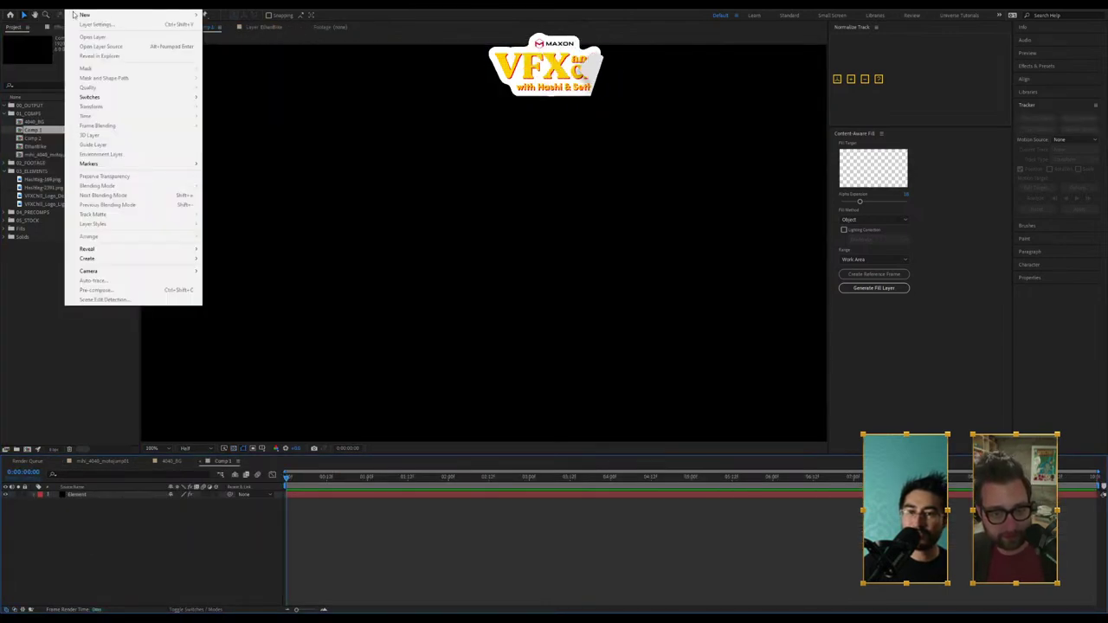
pyautogui.click(131, 512)
pyautogui.click(94, 496)
pyautogui.click(78, 28)
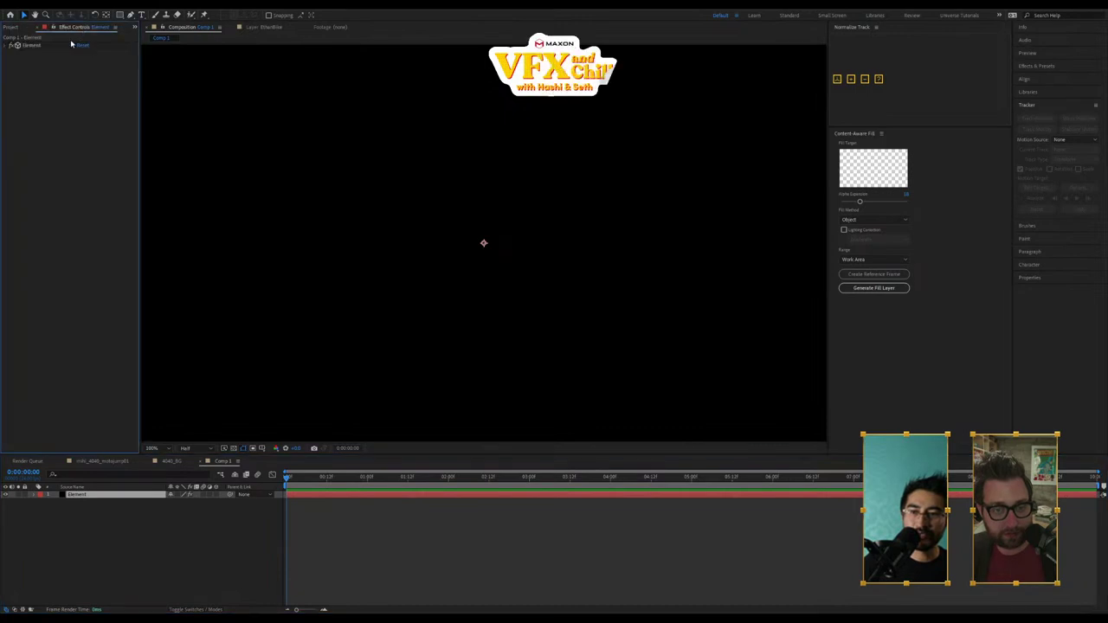
pyautogui.click(7, 48)
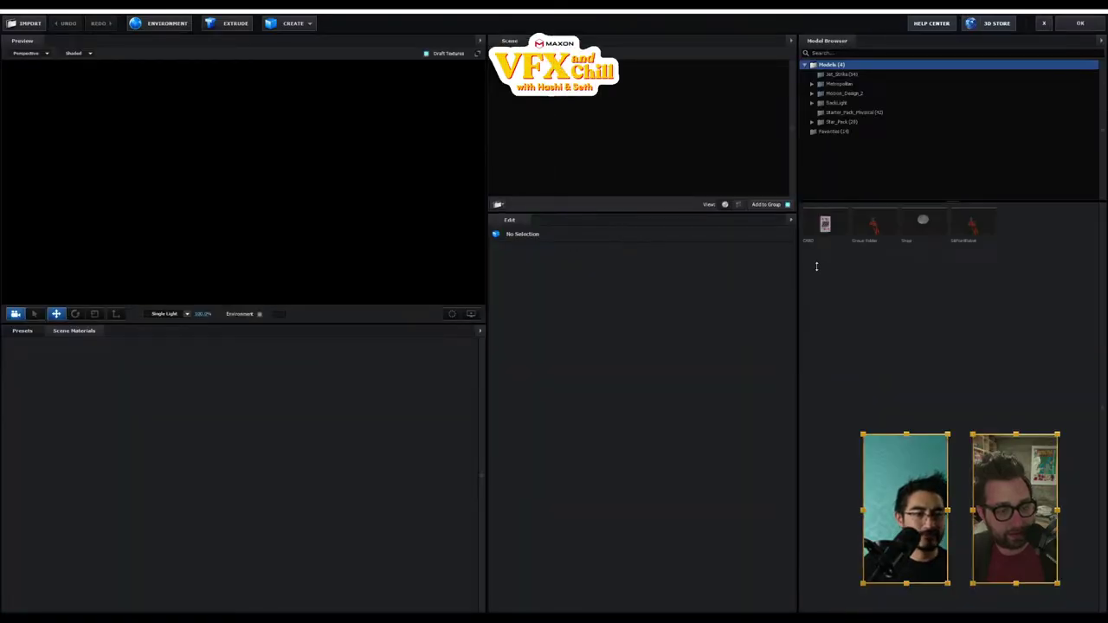
# Step: Start importing a 3D object and go to the 2023_06_23_DeadRaptoring project folder
pyautogui.click(14, 19)
pyautogui.moveTo(35, 16)
pyautogui.click(122, 17)
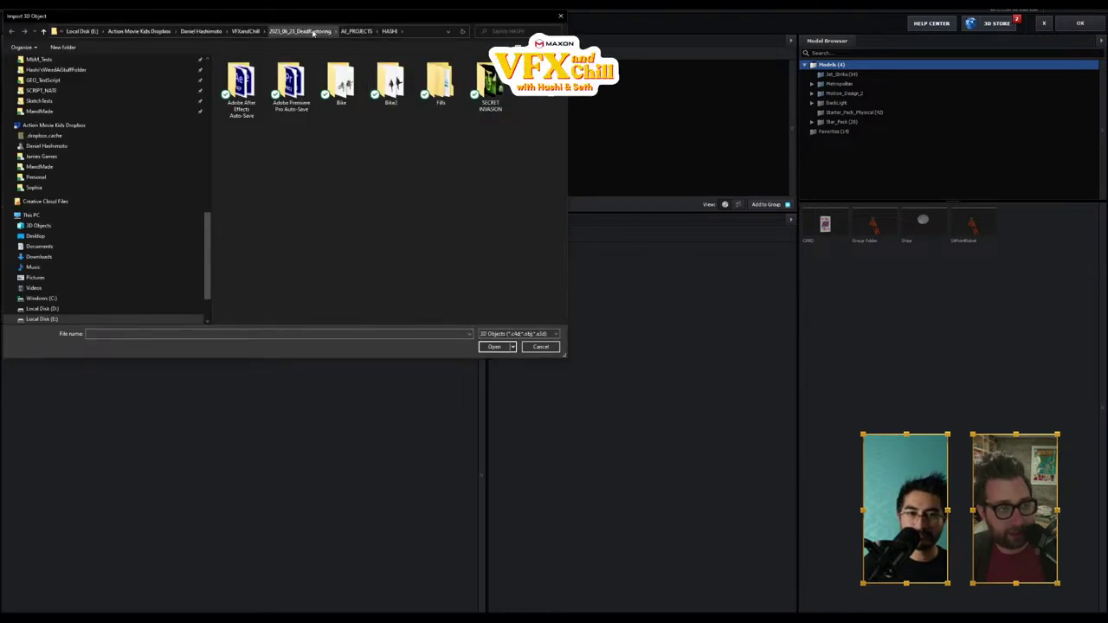
pyautogui.click(322, 32)
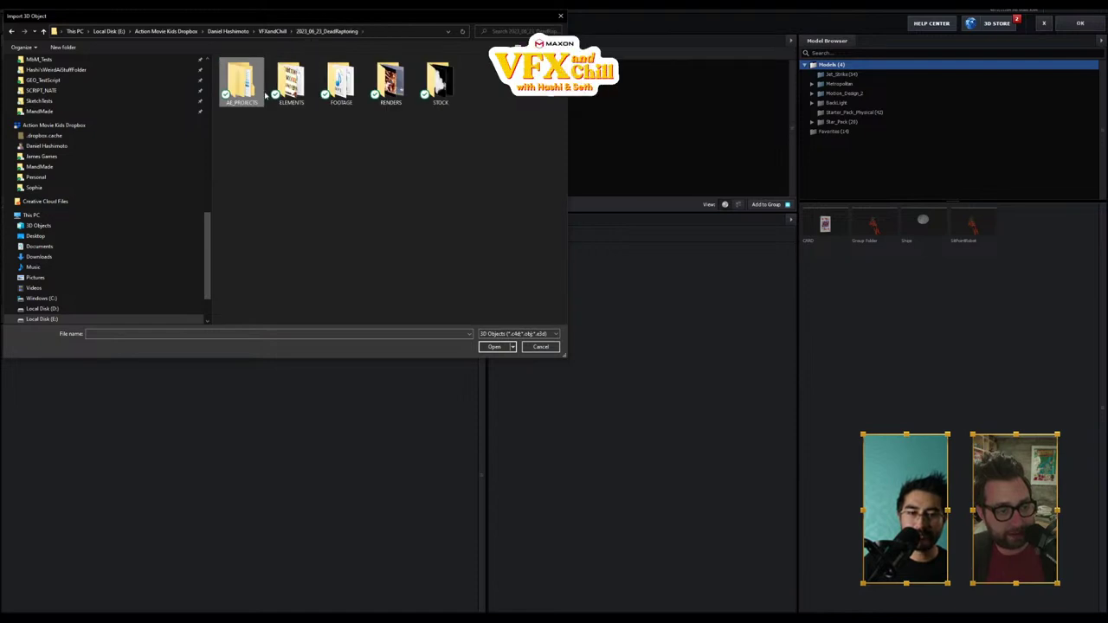
pyautogui.doubleClick(230, 87)
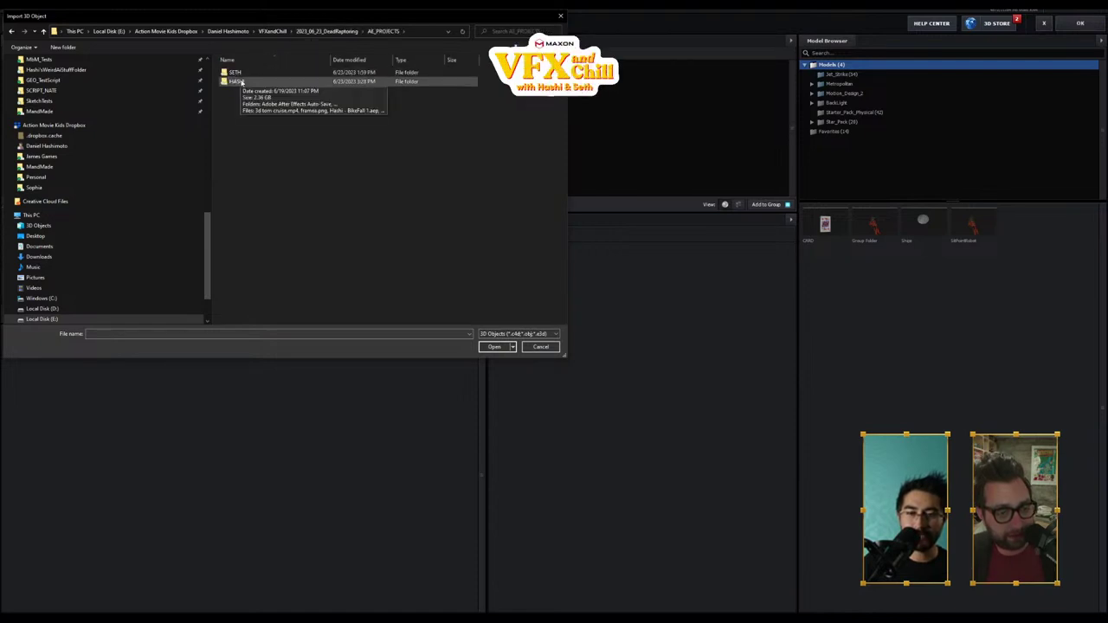
pyautogui.doubleClick(270, 82)
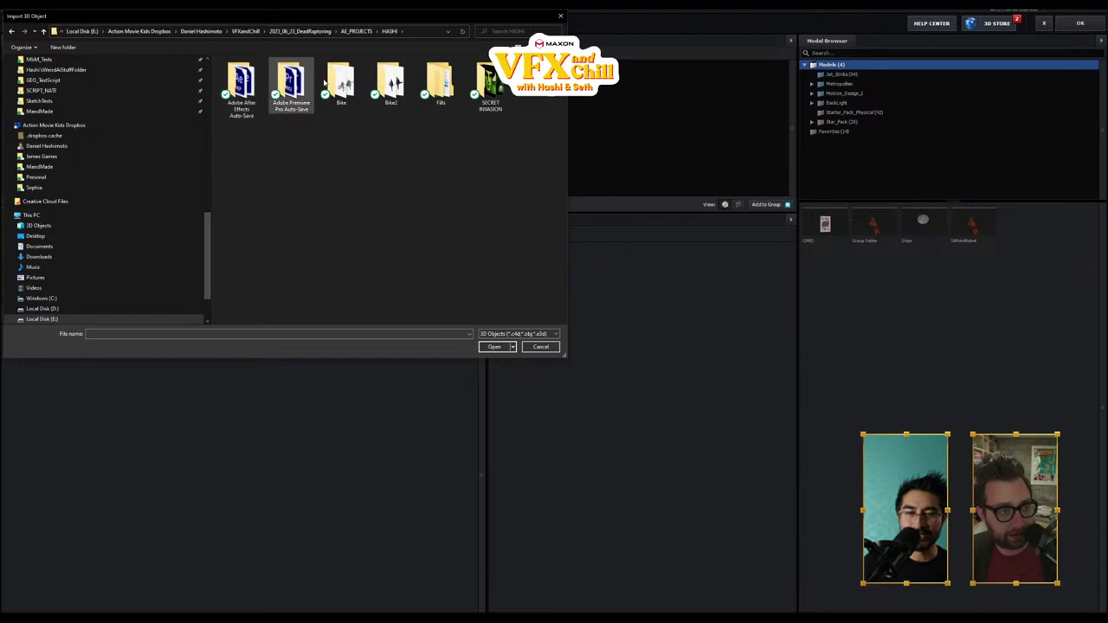
pyautogui.click(356, 31)
pyautogui.click(314, 31)
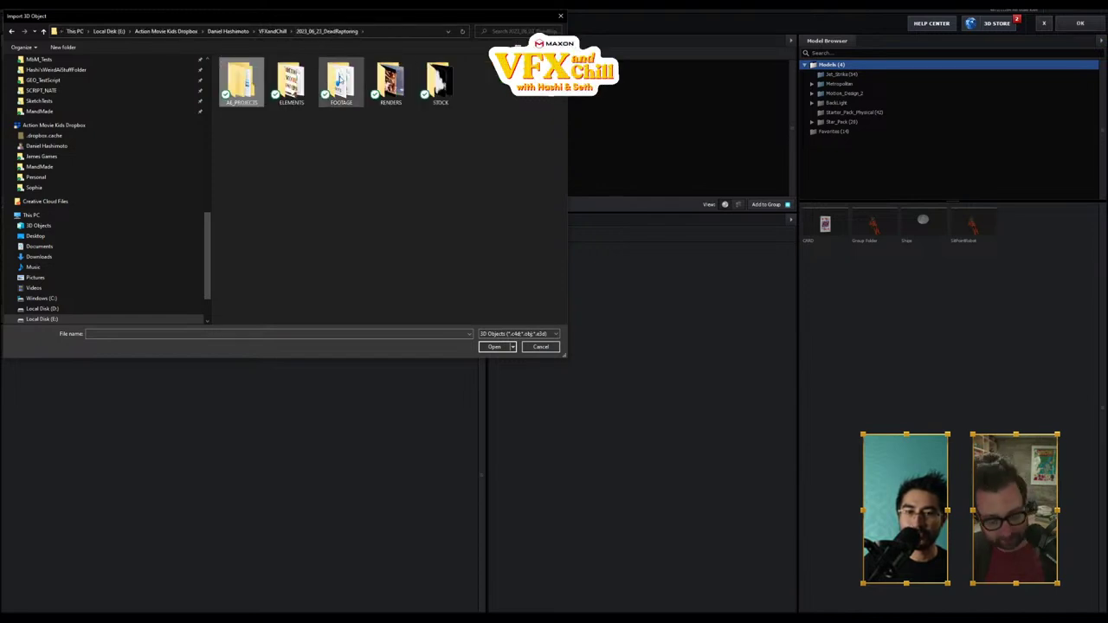
# Step: Browse ELEMENTS/3D STUFF for the bandage model, looking in the LEG, Bandages Textures and BandagesEtc folders
pyautogui.doubleClick(291, 82)
pyautogui.doubleClick(239, 87)
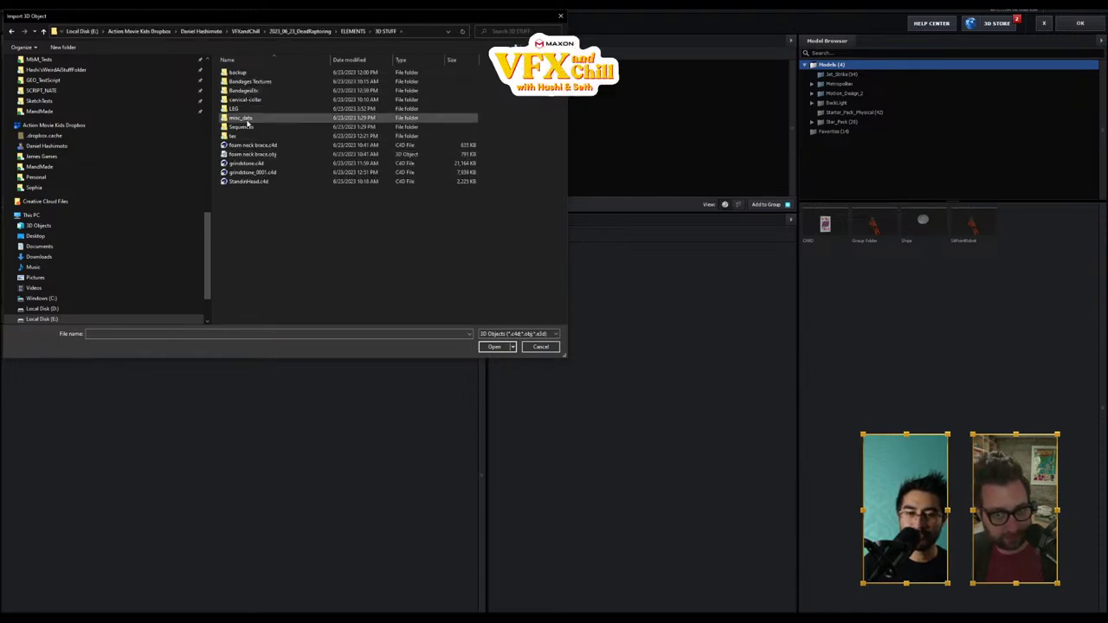
pyautogui.doubleClick(239, 108)
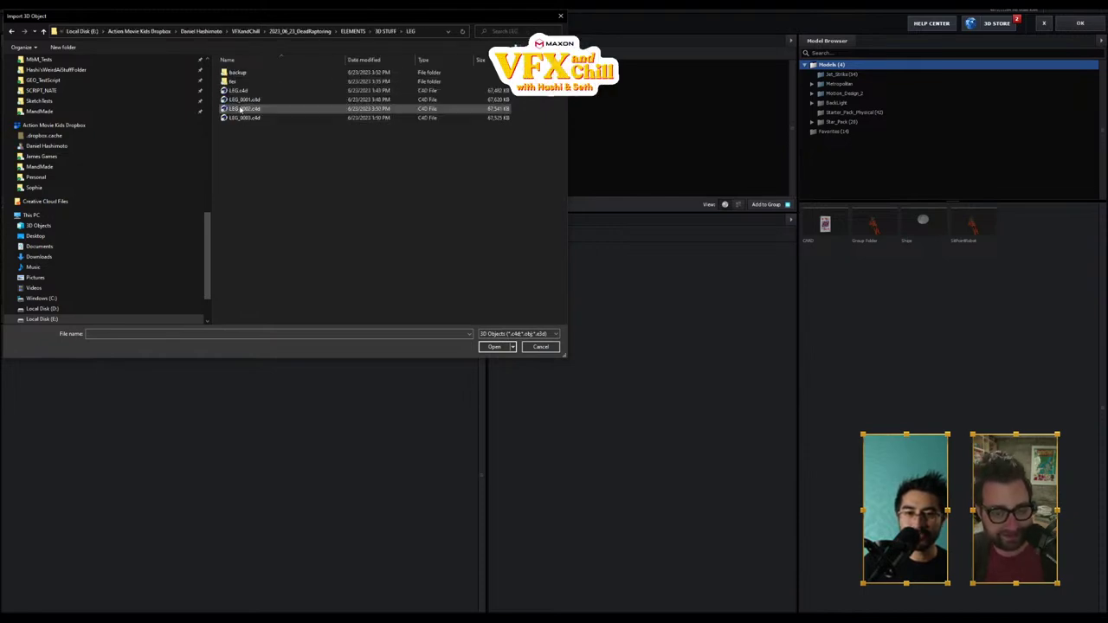
pyautogui.click(386, 31)
pyautogui.doubleClick(264, 81)
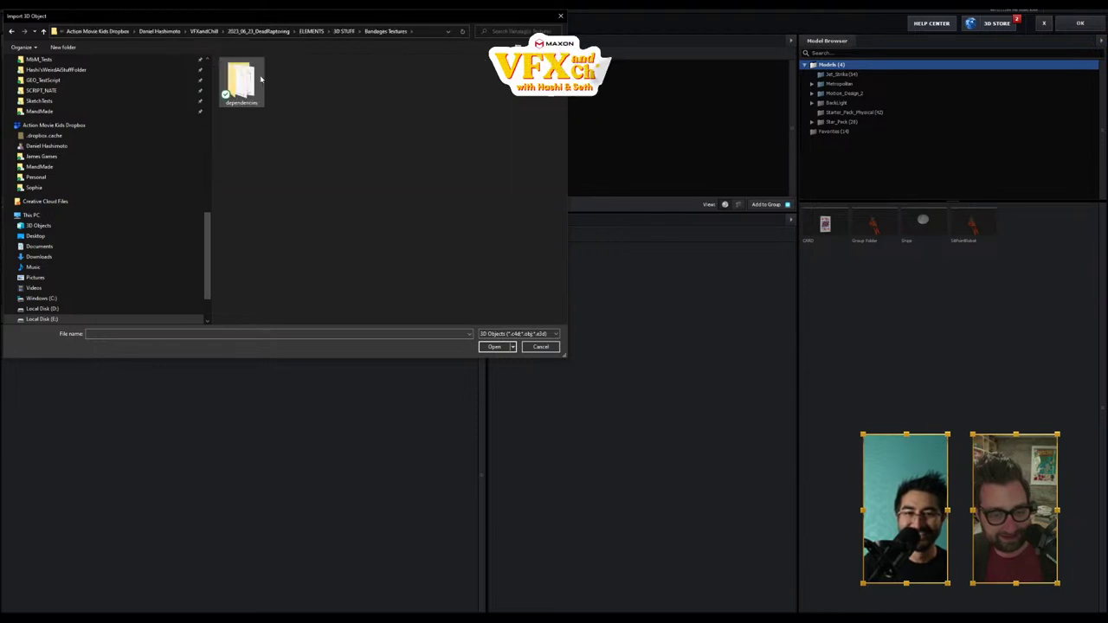
pyautogui.click(343, 31)
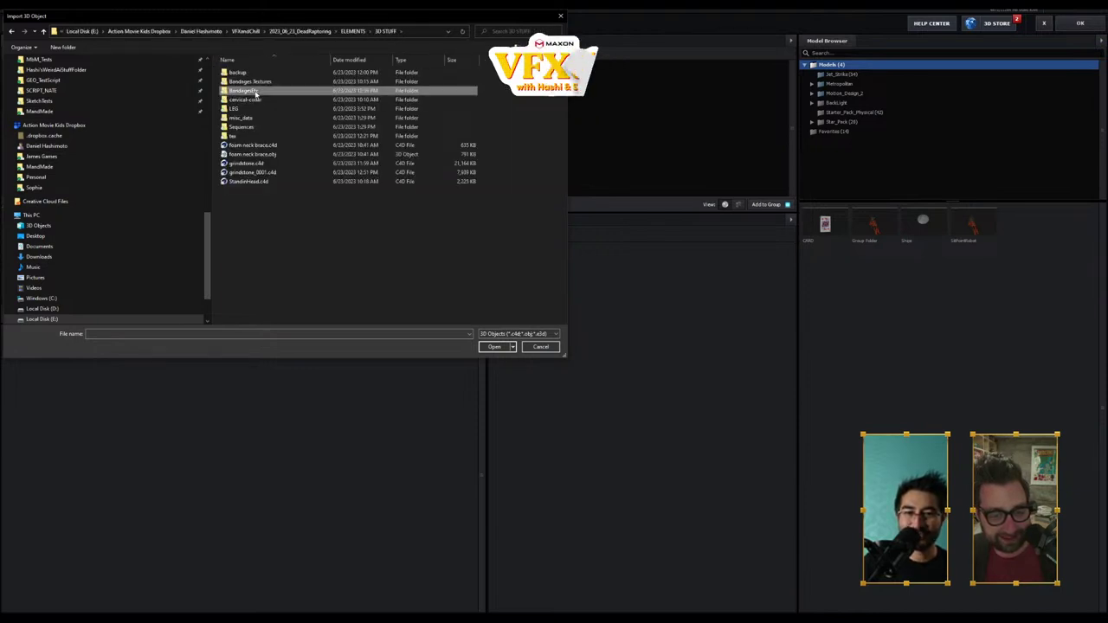
pyautogui.doubleClick(253, 91)
pyautogui.click(343, 32)
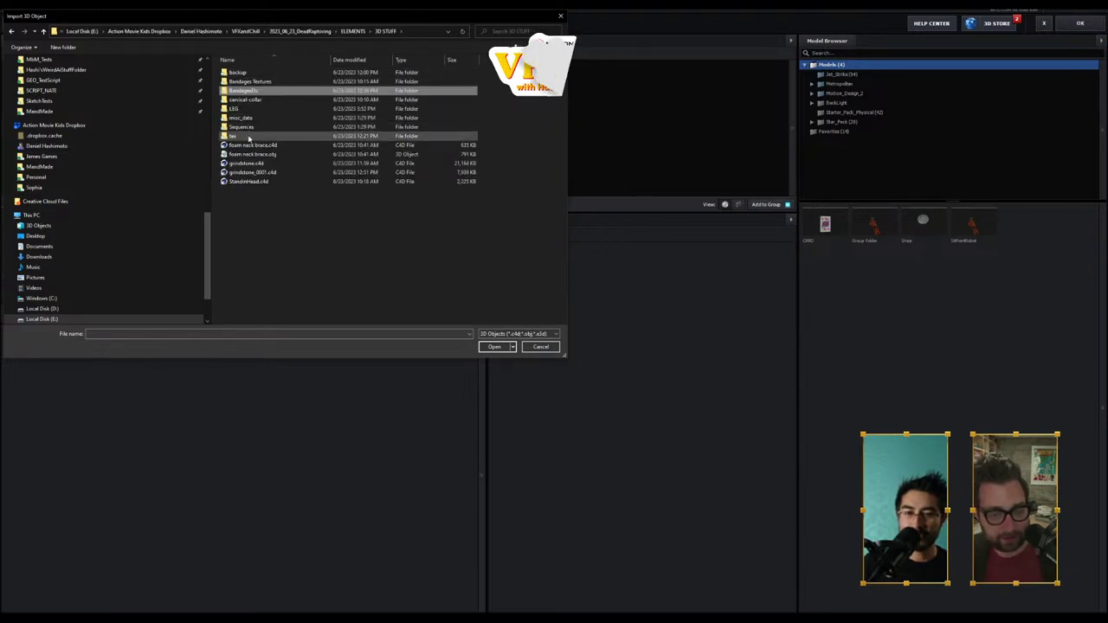
# Step: Look through BandagesEtc with its tex and backup subfolders, and the backup folder of 3D STUFF, for the bandaged model
pyautogui.doubleClick(241, 90)
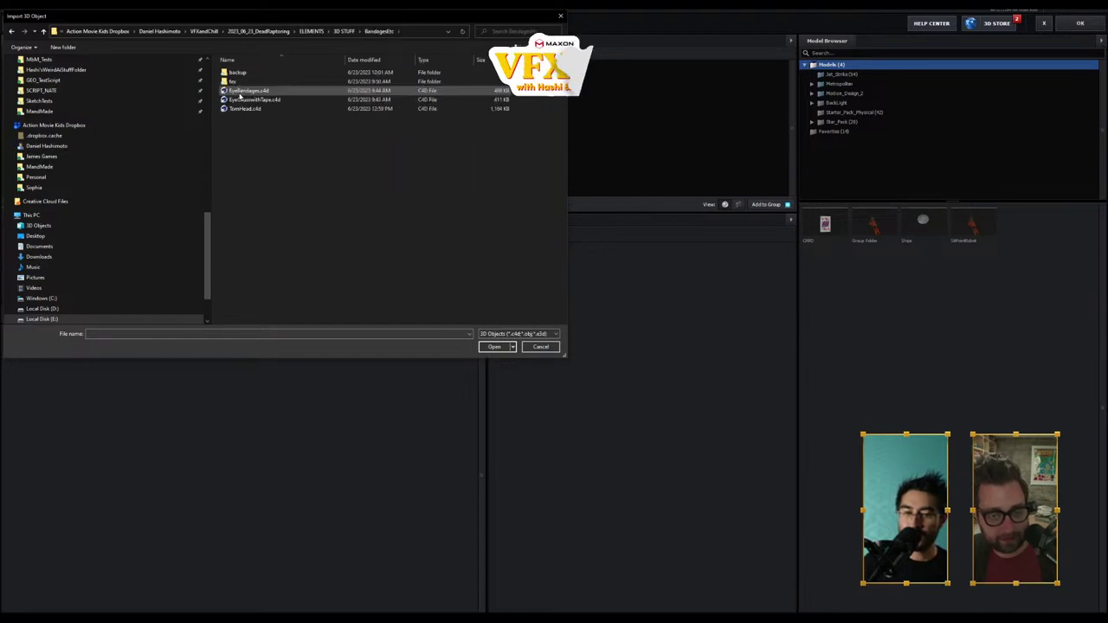
pyautogui.doubleClick(232, 81)
pyautogui.click(378, 31)
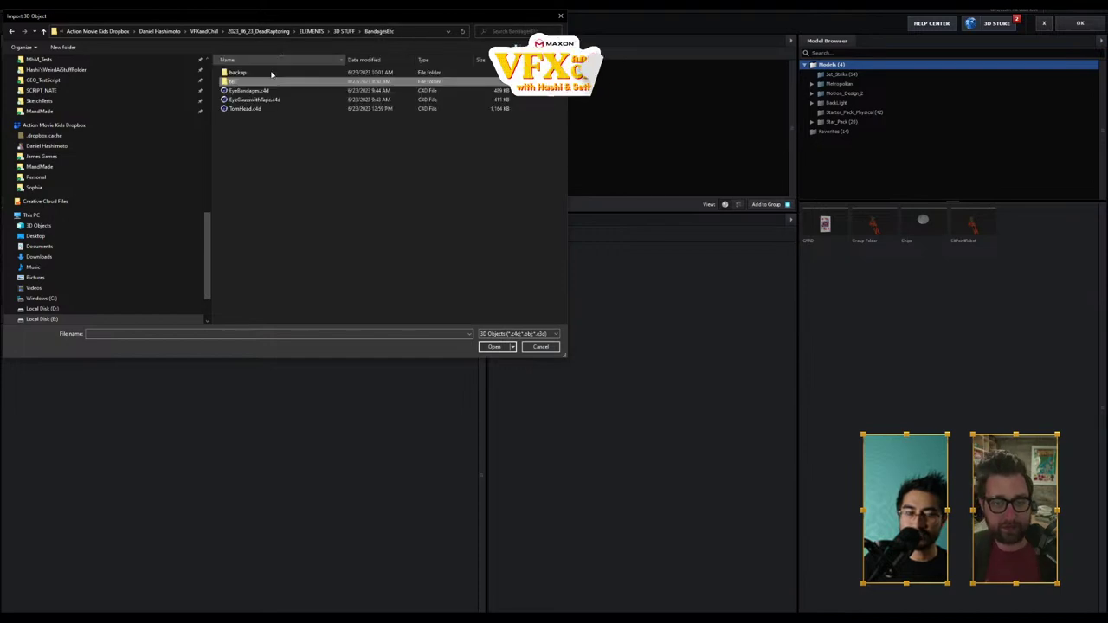
pyautogui.doubleClick(234, 73)
pyautogui.click(376, 32)
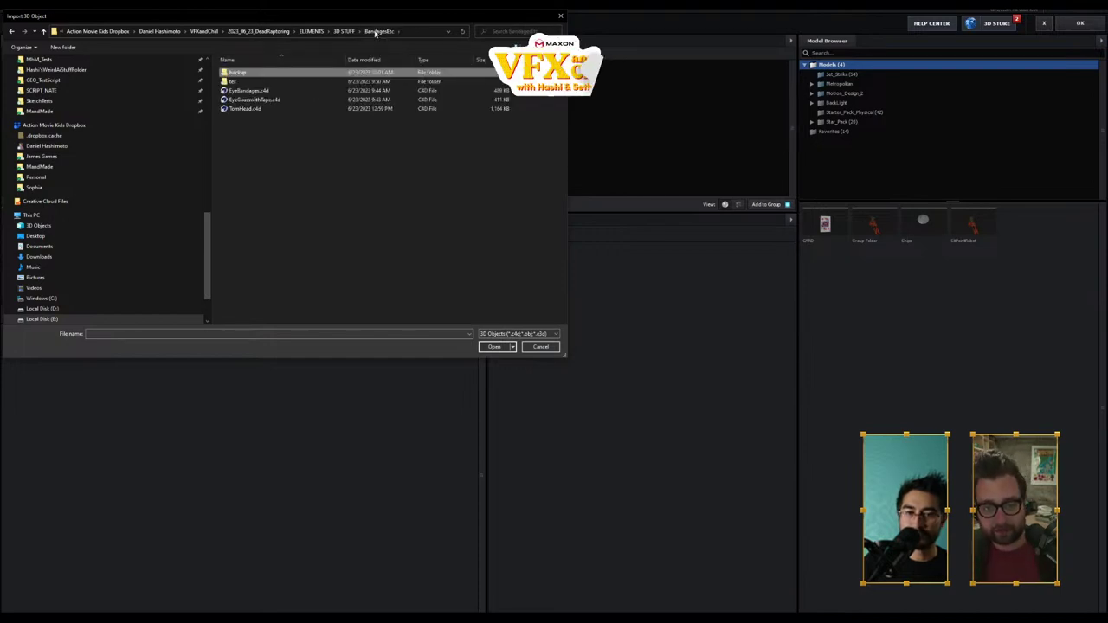
pyautogui.click(346, 31)
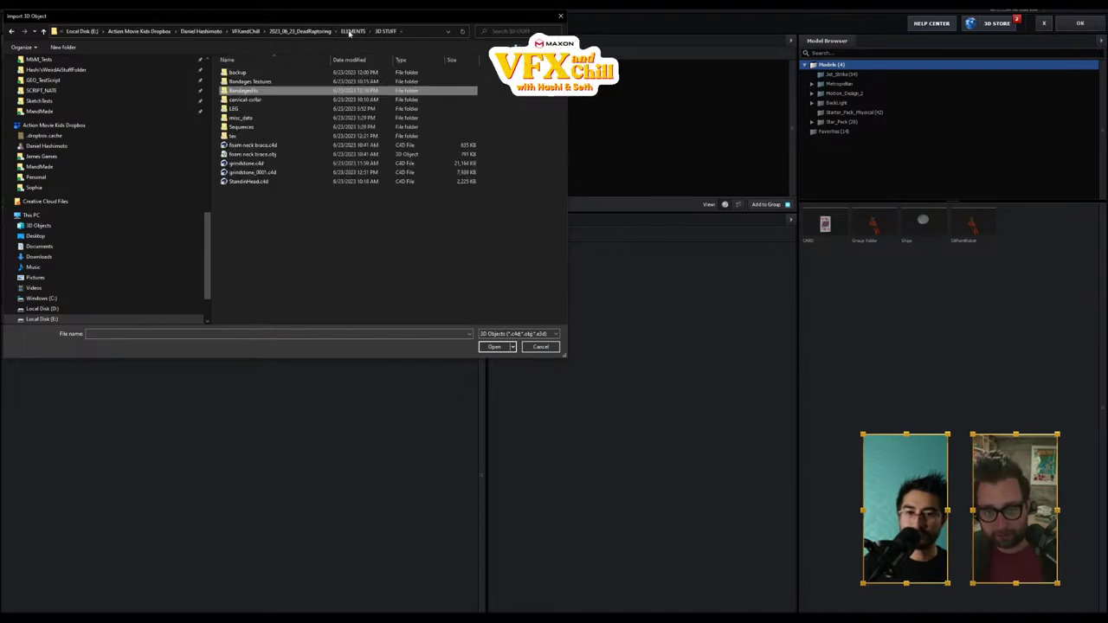
pyautogui.doubleClick(259, 75)
pyautogui.click(345, 32)
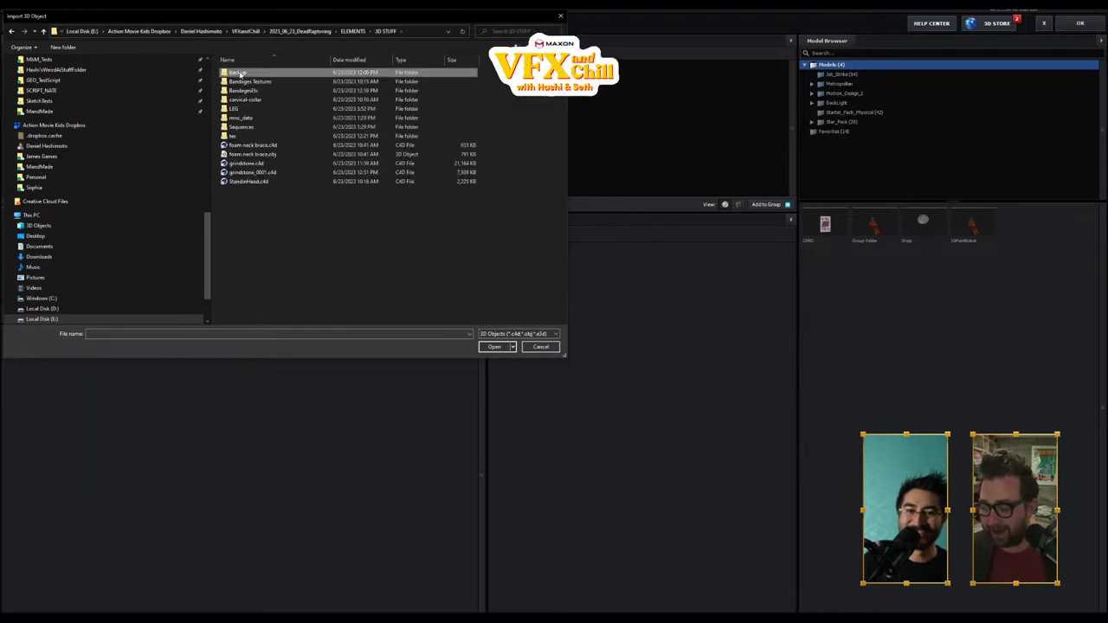
pyautogui.doubleClick(240, 75)
pyautogui.click(380, 31)
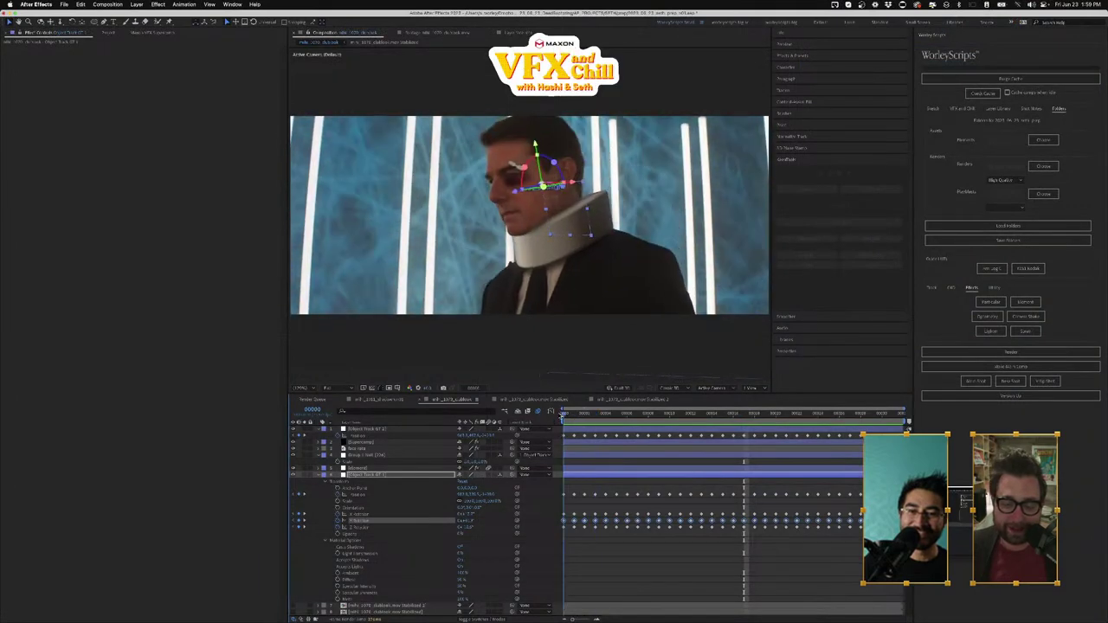
# Step: Play back the neck-brace shot and review its Supercomp setup and the neighbouring comp
pyautogui.click(645, 491)
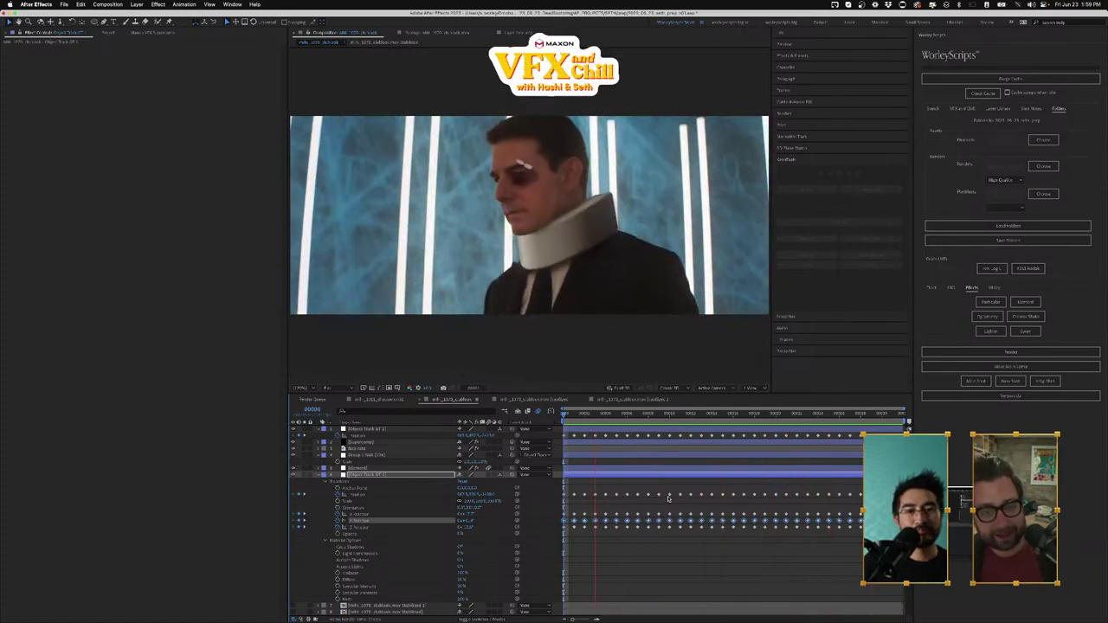
pyautogui.press('space')
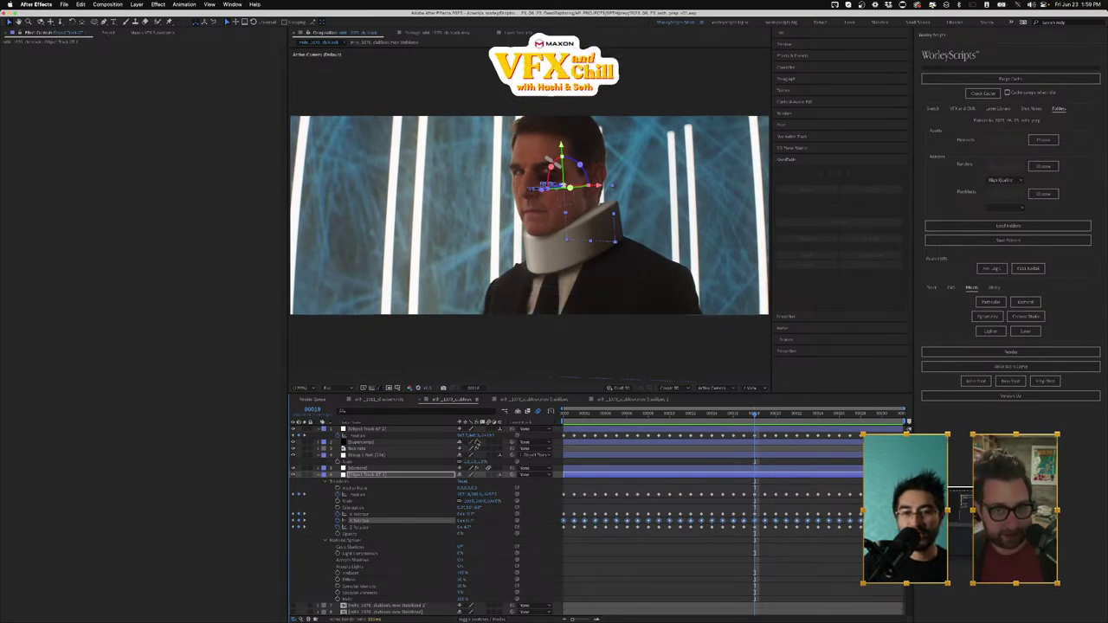
pyautogui.click(147, 33)
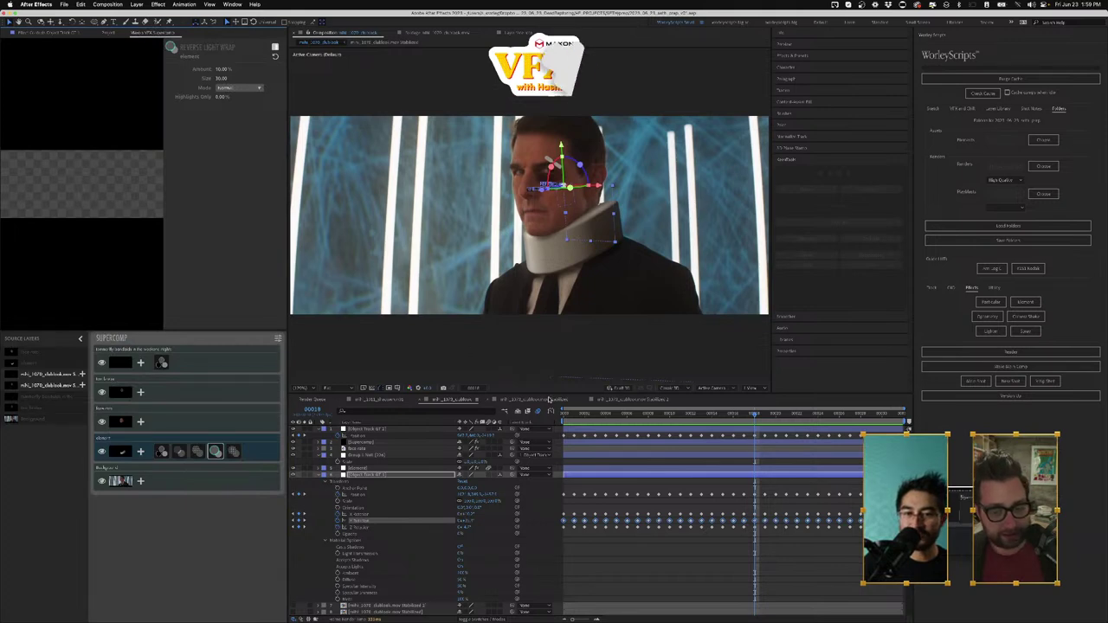
pyautogui.click(544, 400)
pyautogui.click(450, 399)
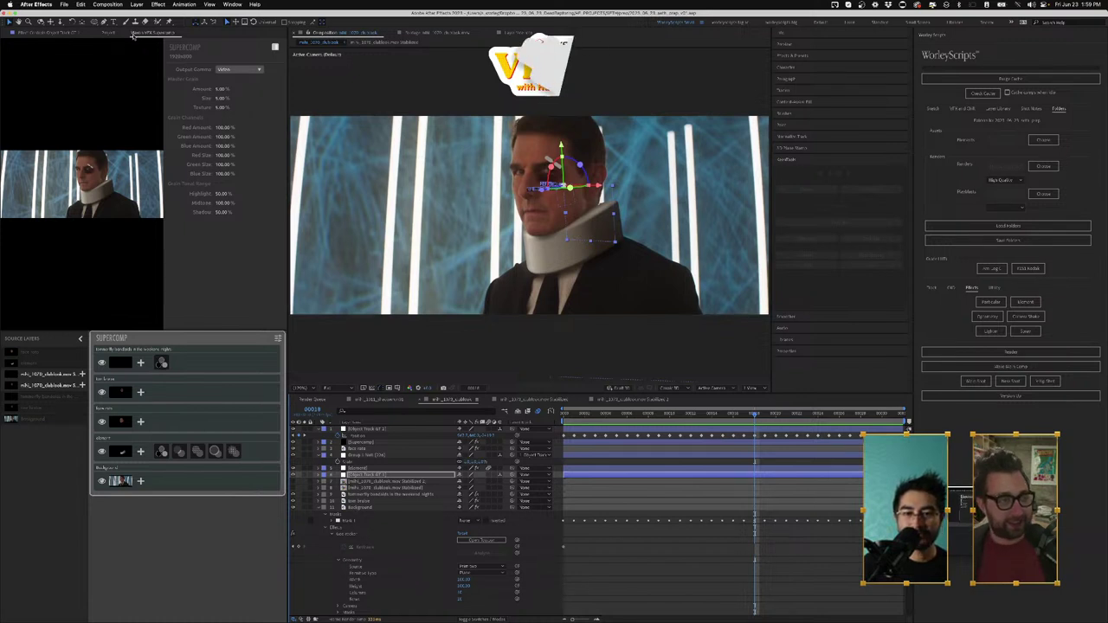
# Step: Open the scene setup of the Element layer's effect and add a new group folder above the neck brace's folder
pyautogui.click(137, 5)
pyautogui.moveTo(171, 15)
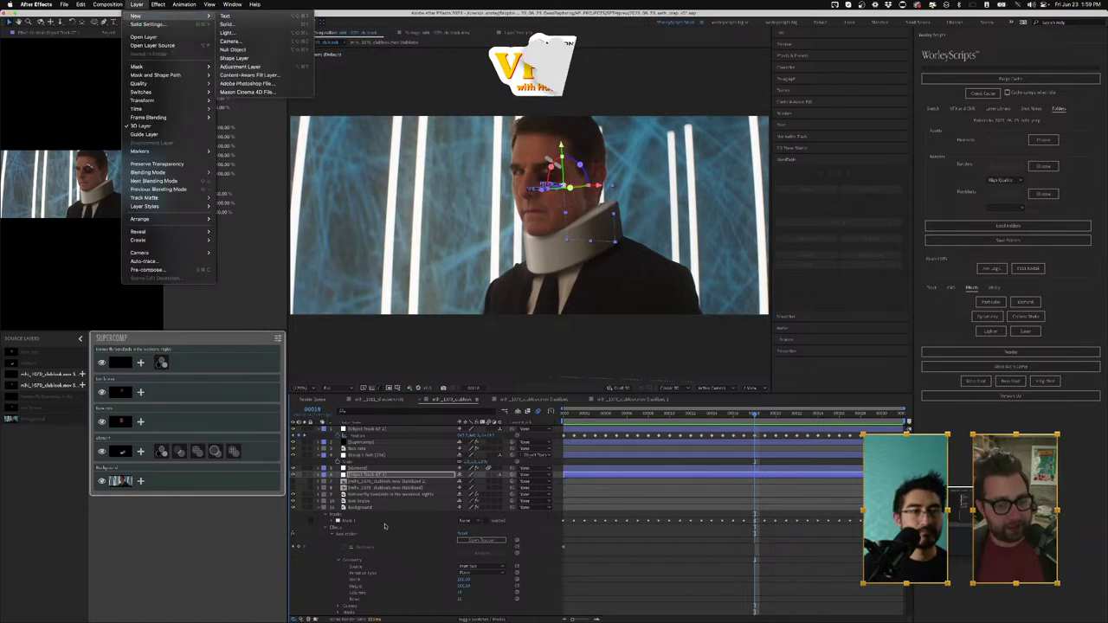
pyautogui.click(240, 65)
pyautogui.click(57, 32)
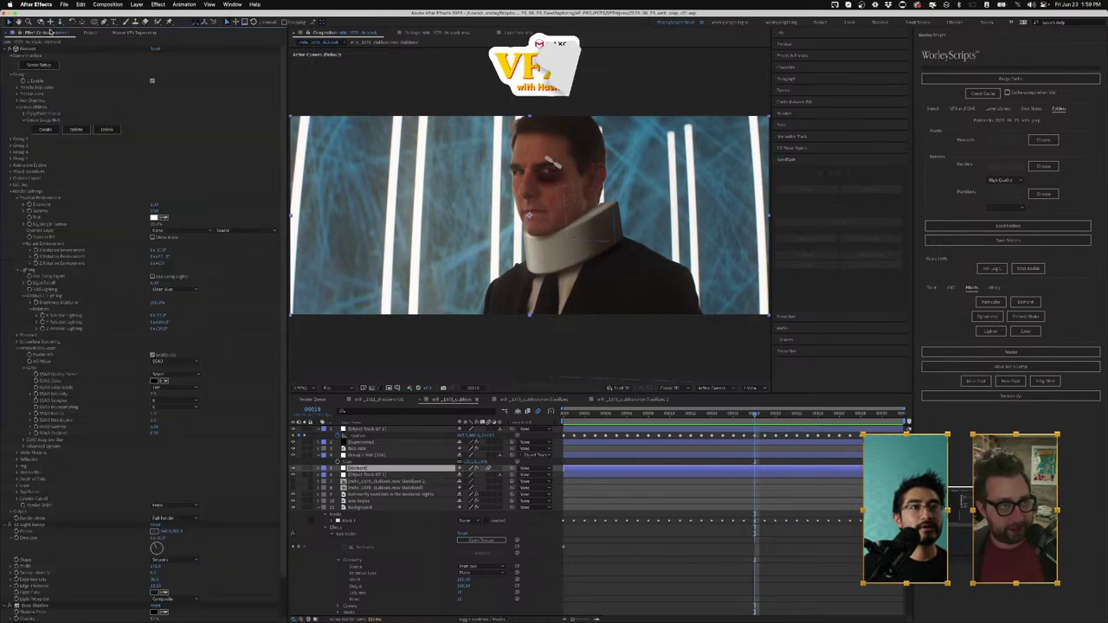
pyautogui.click(44, 67)
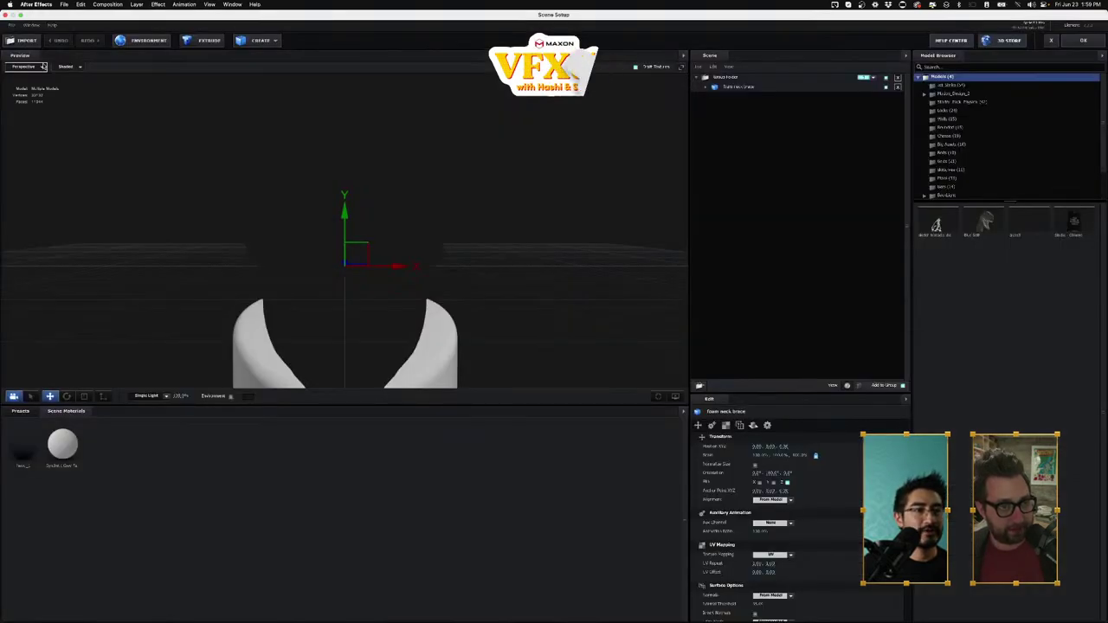
pyautogui.click(701, 386)
pyautogui.moveTo(733, 89); pyautogui.dragTo(734, 77)
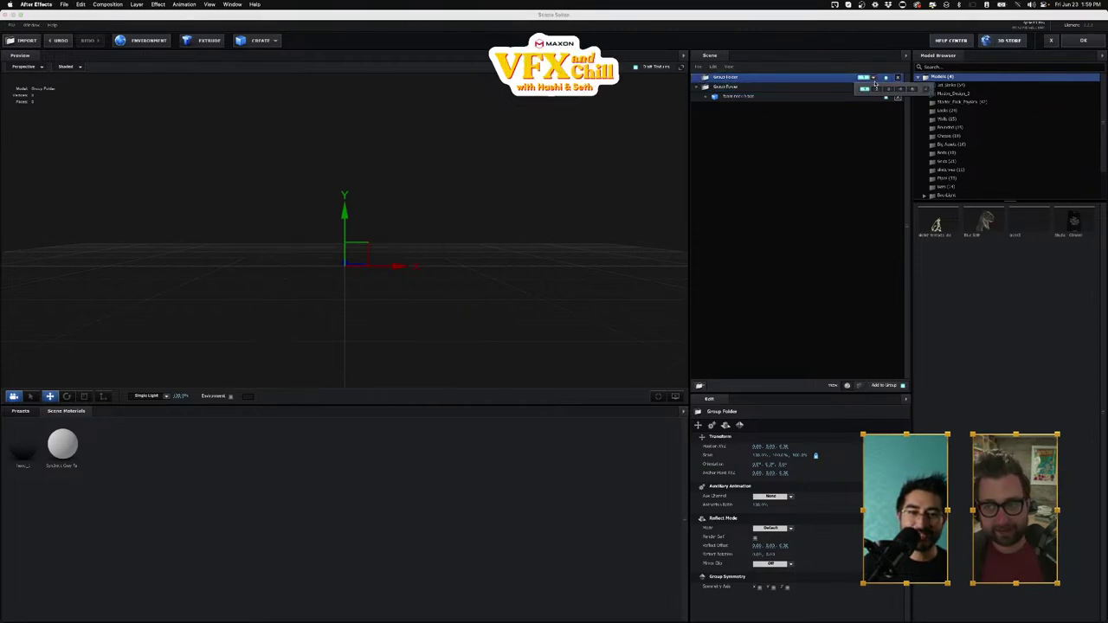
# Step: Import EyeBandages.c4d into the new group folder from ELEMENTS/3D STUFF/BandagesEtc in the 2023_06_23_DeadRaptoring project
pyautogui.click(27, 40)
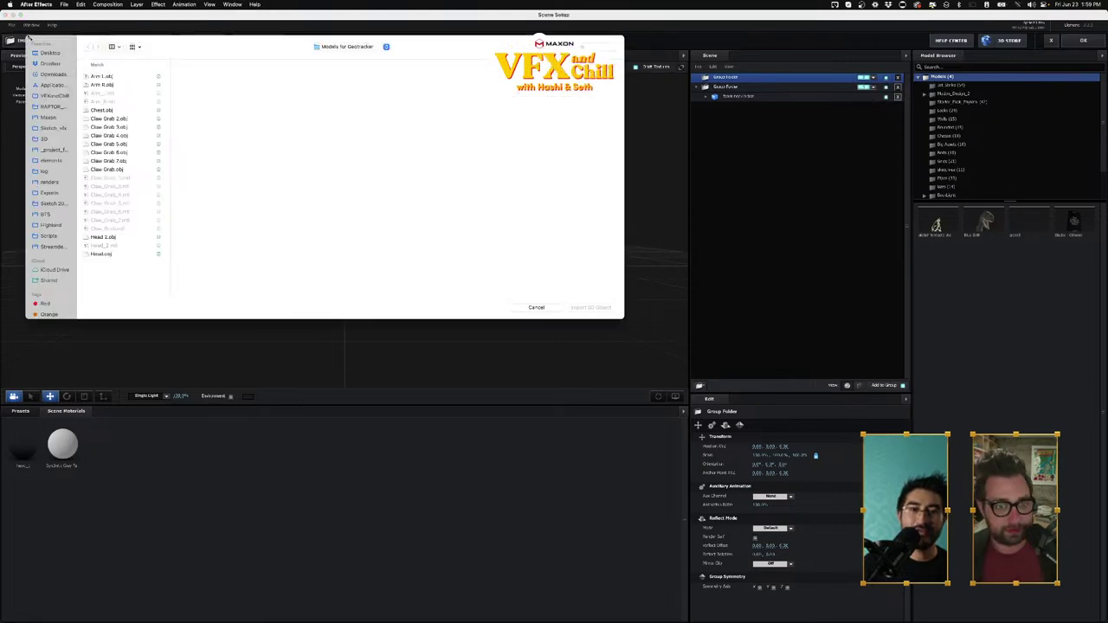
pyautogui.click(53, 95)
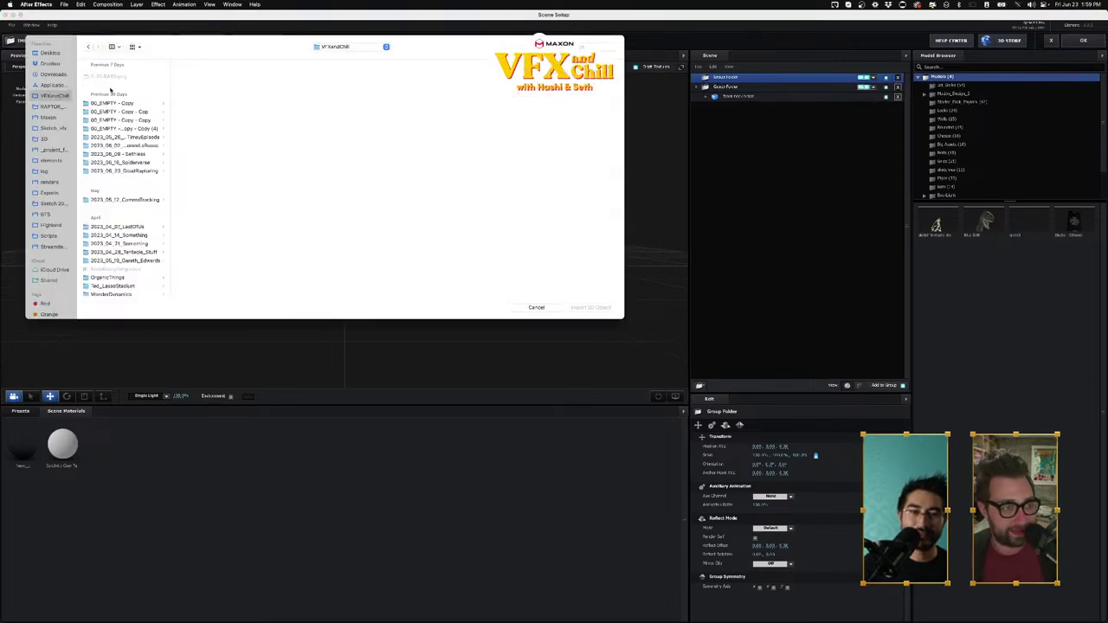
pyautogui.click(123, 172)
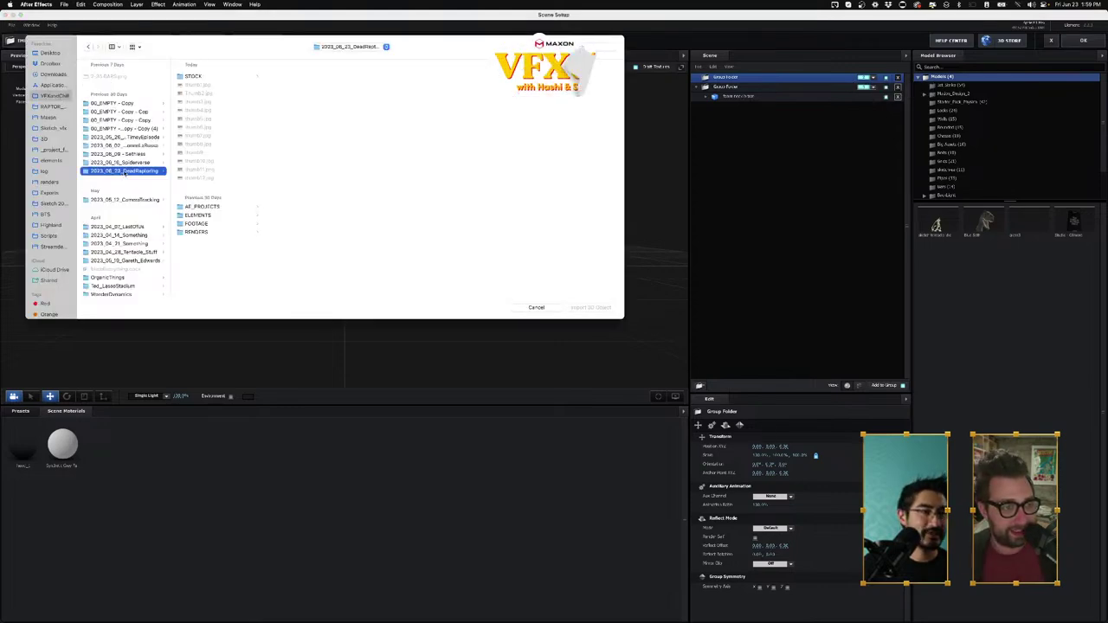
pyautogui.click(198, 215)
pyautogui.click(295, 121)
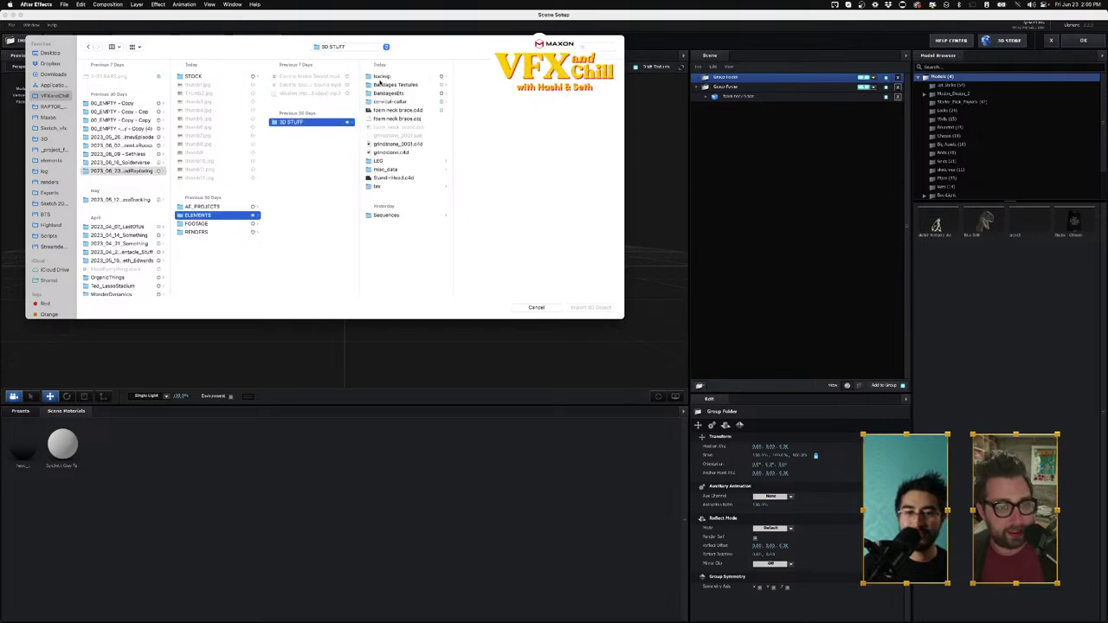
pyautogui.click(382, 92)
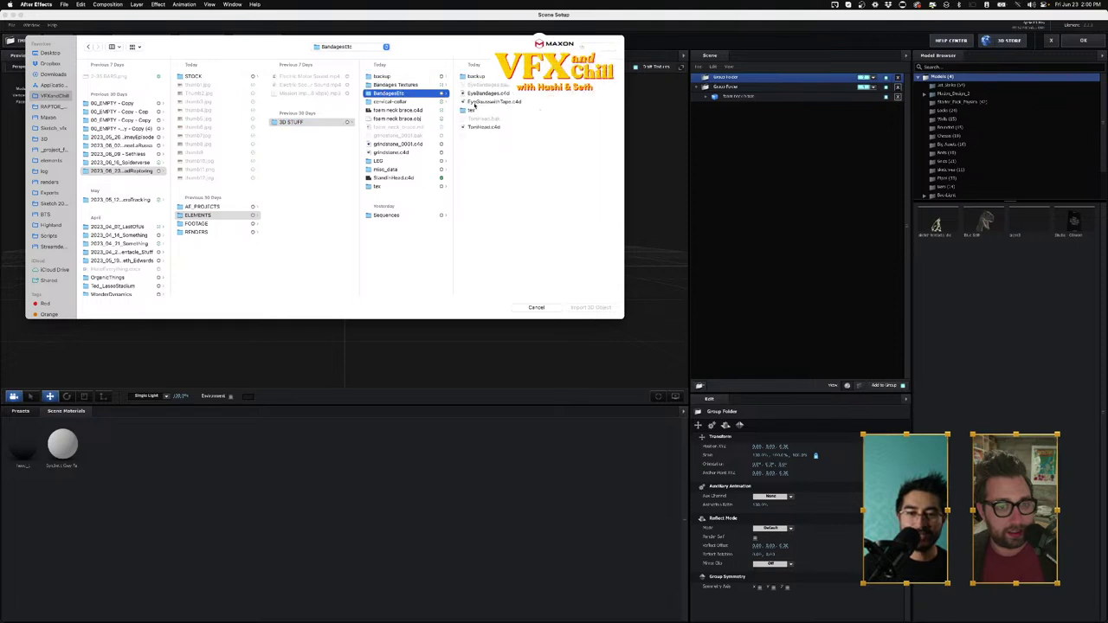
pyautogui.click(478, 93)
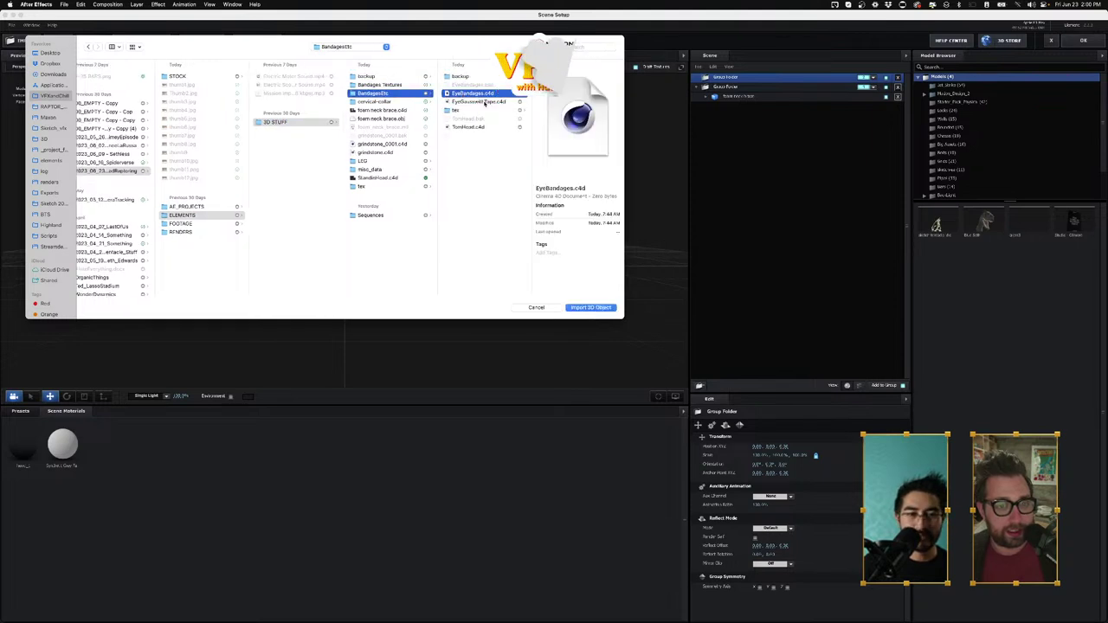
pyautogui.click(592, 308)
pyautogui.click(603, 274)
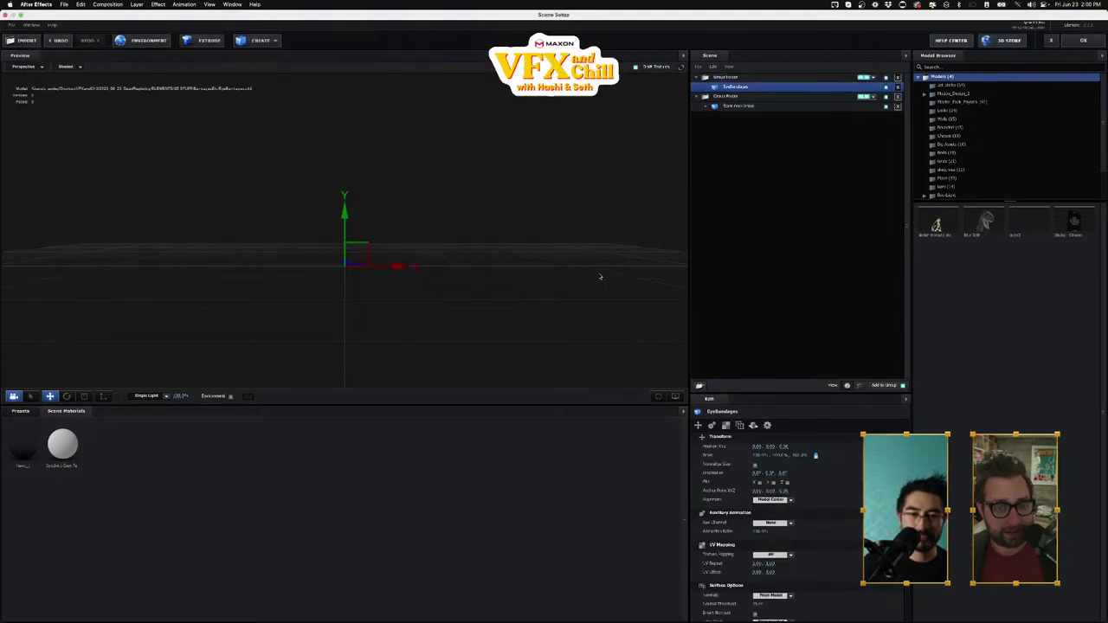
# Step: Check the neck brace and EyeBandages models in the scene, and remove the EyeBandages model
pyautogui.click(740, 98)
pyautogui.click(737, 105)
pyautogui.click(732, 90)
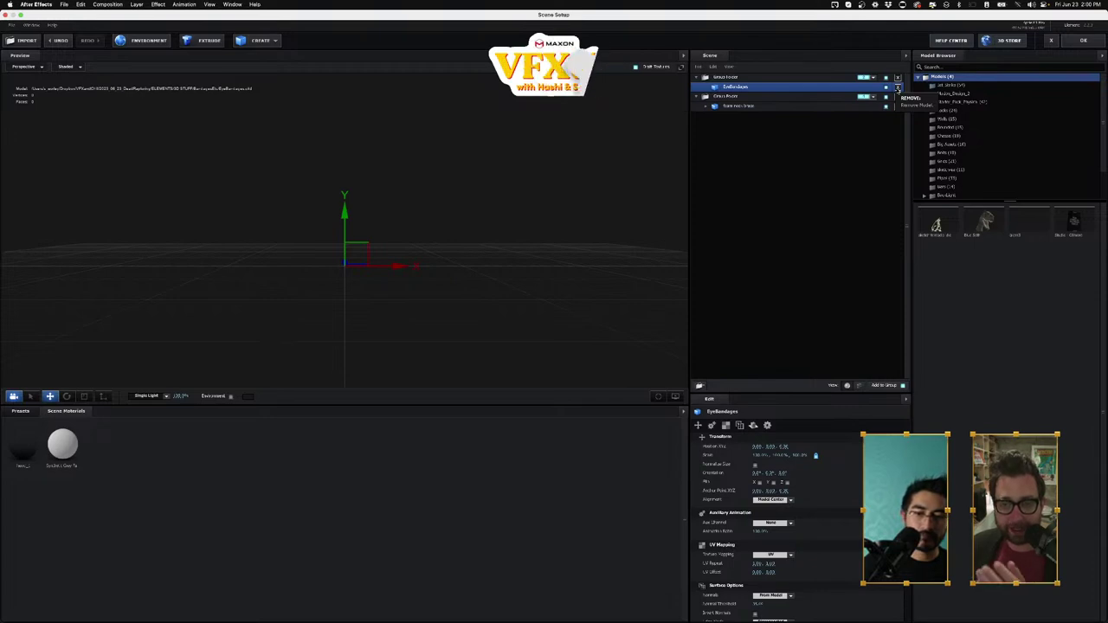
pyautogui.click(898, 87)
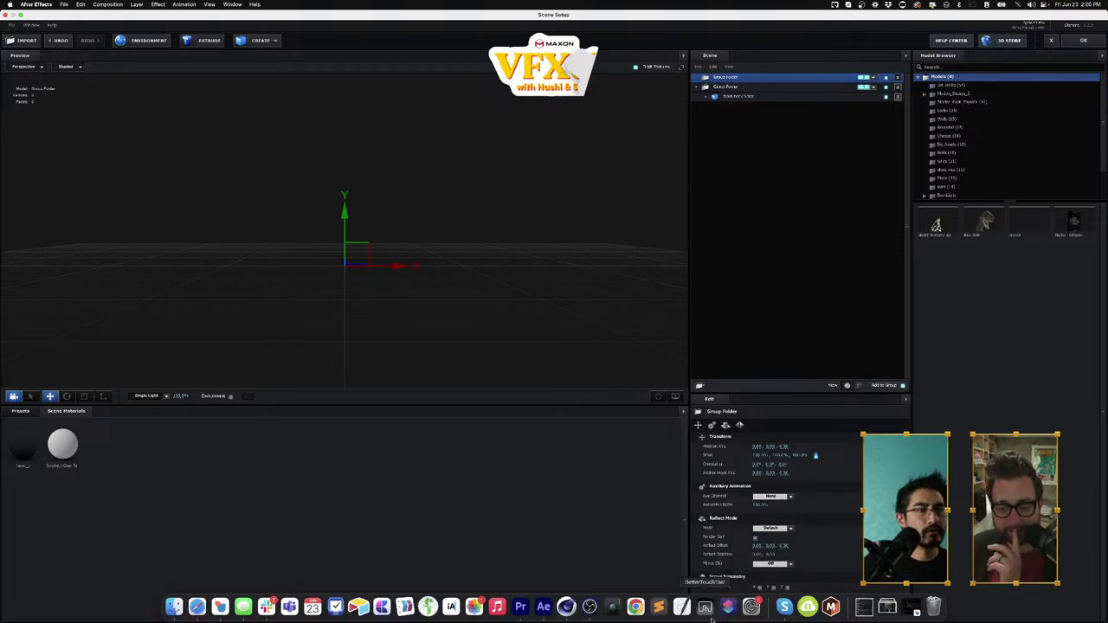
# Step: Switch to Cinema 4D, start opening a project and select EyeBandages.c4d in the BandagesEtc folder
pyautogui.click(567, 608)
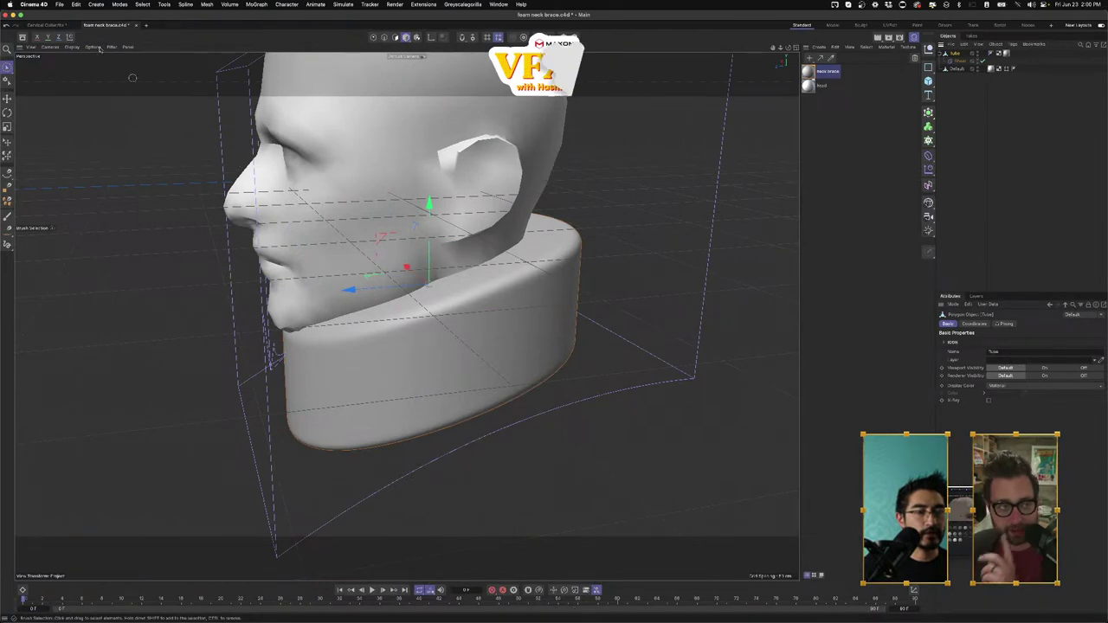
pyautogui.click(59, 4)
pyautogui.moveTo(78, 53)
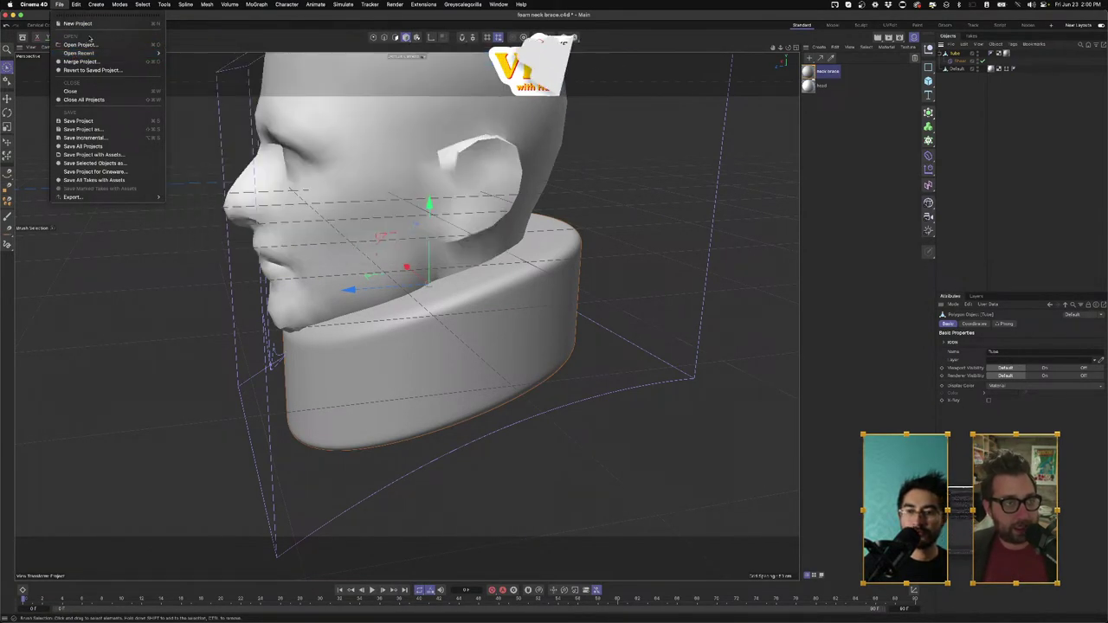
pyautogui.click(83, 44)
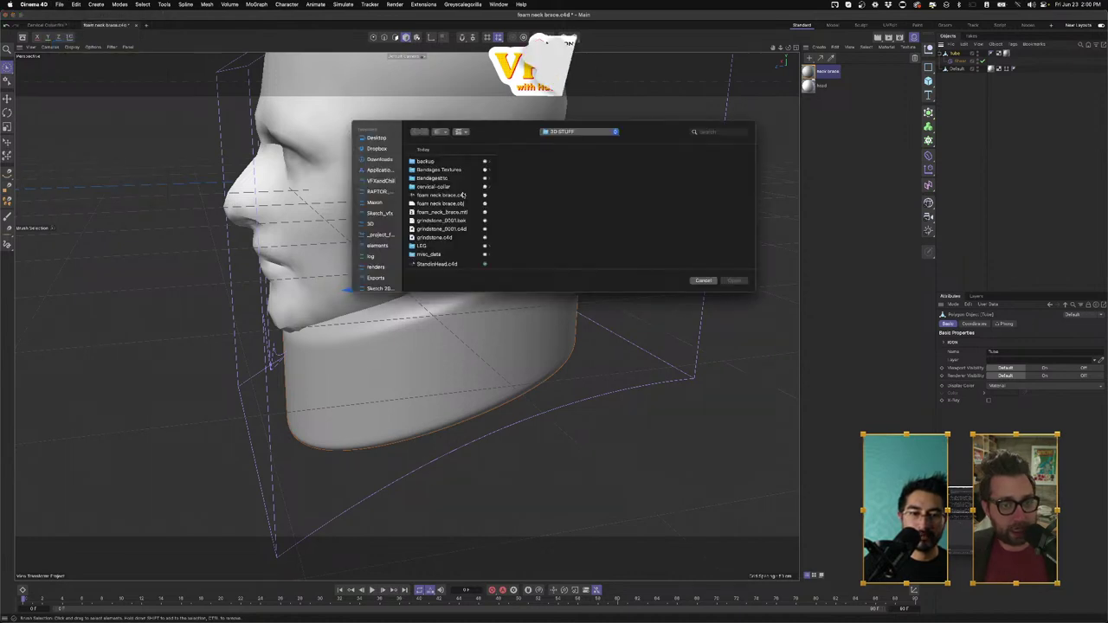
pyautogui.click(433, 178)
pyautogui.click(531, 178)
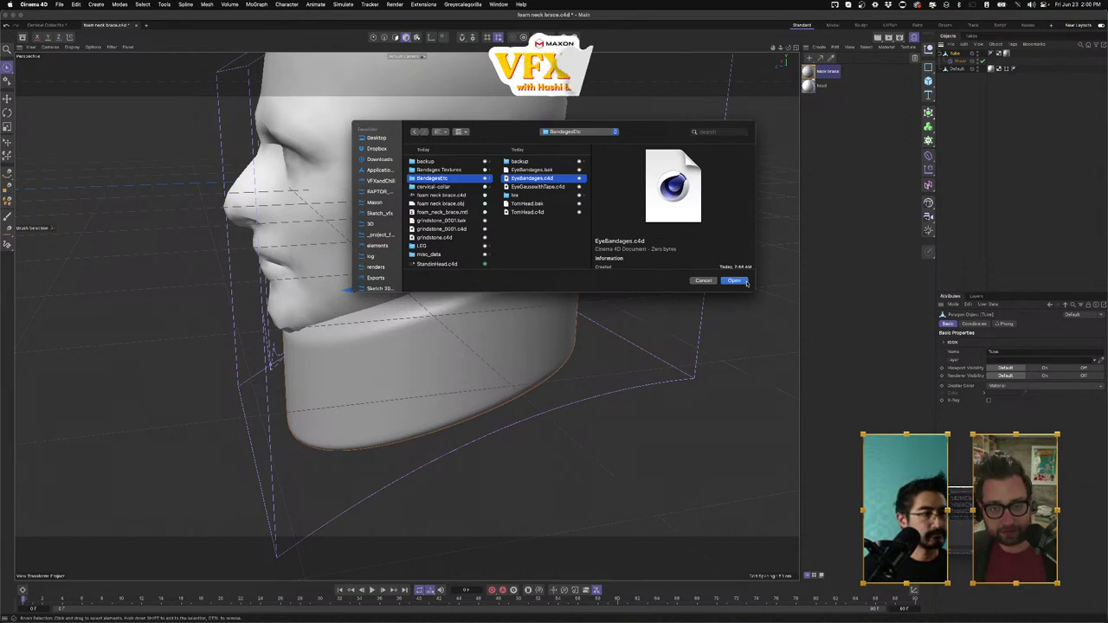
# Step: Make EyeBandages.c4d and the neighbouring tex folder available offline in Dropbox
pyautogui.rightClick(527, 179)
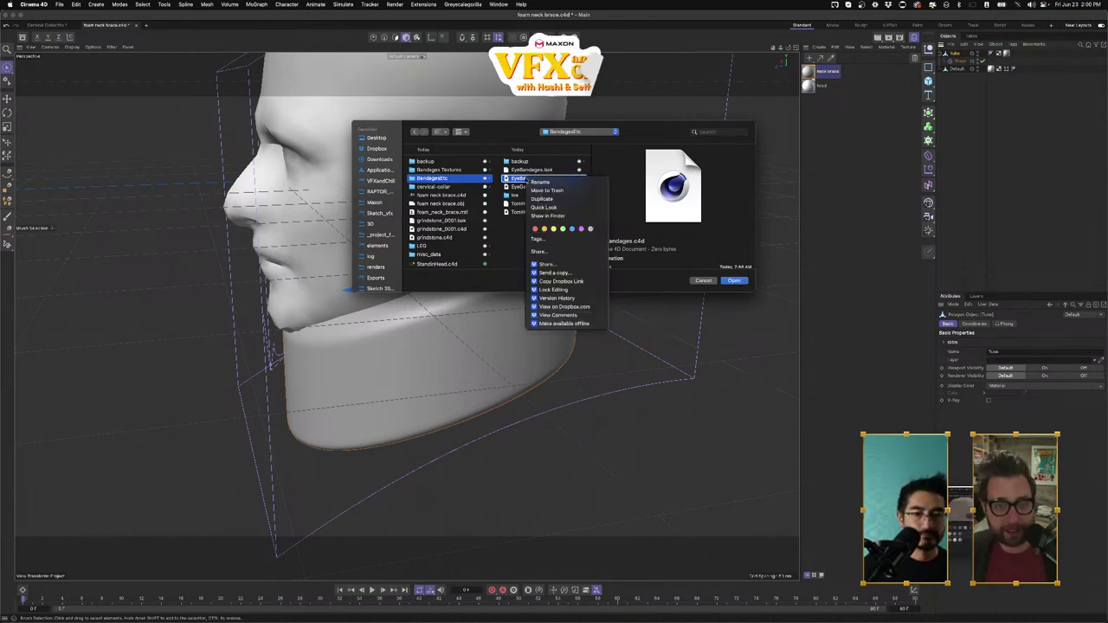
pyautogui.click(568, 323)
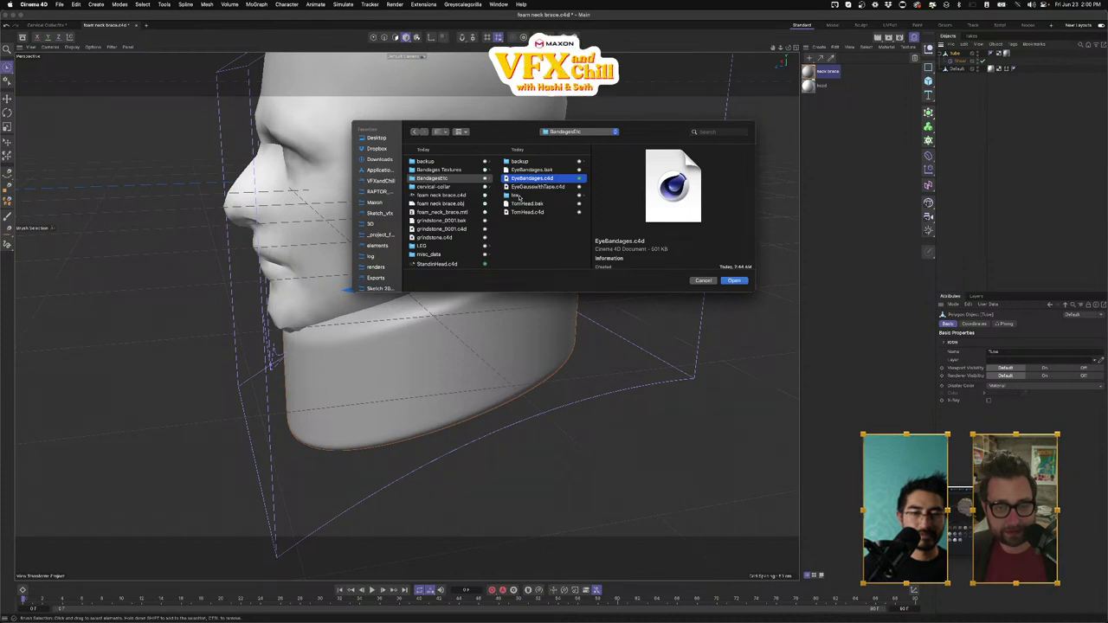
pyautogui.rightClick(519, 196)
pyautogui.click(555, 333)
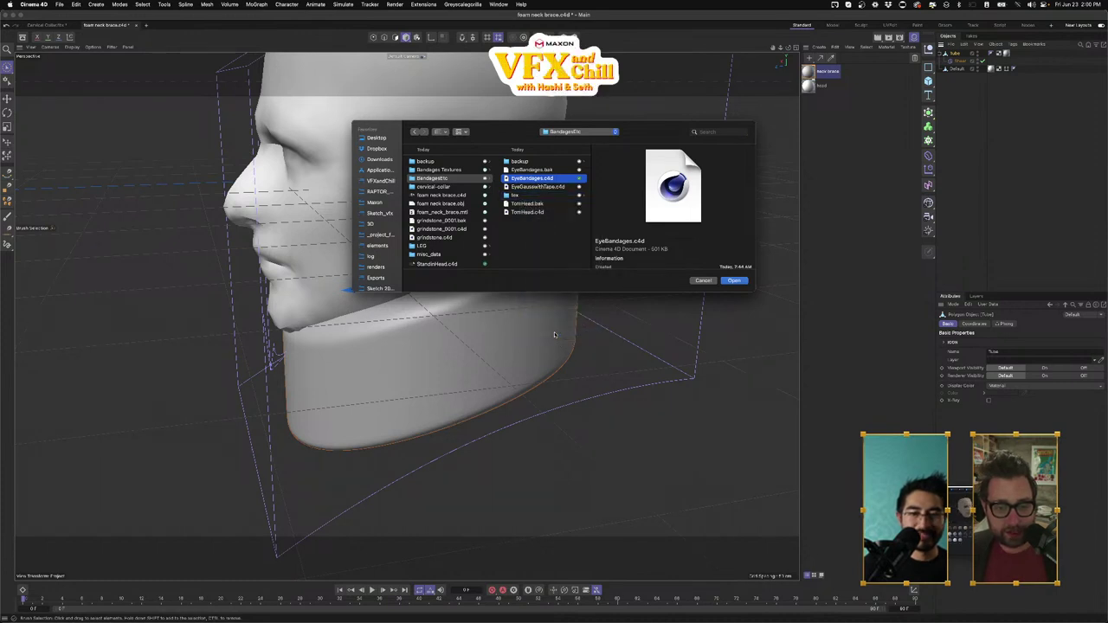
# Step: Cancel opening the Cinema 4D project, switch to After Effects, leave the Element 3D scene setup and check the motorcycle shot composition
pyautogui.click(711, 283)
pyautogui.press('super+Tab')
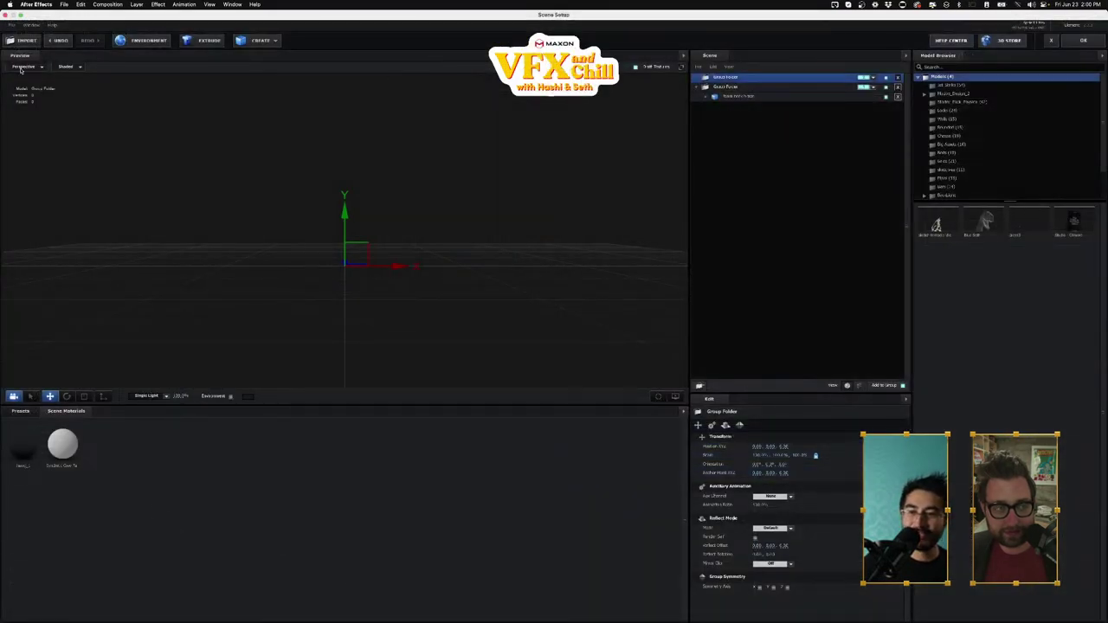
pyautogui.click(19, 43)
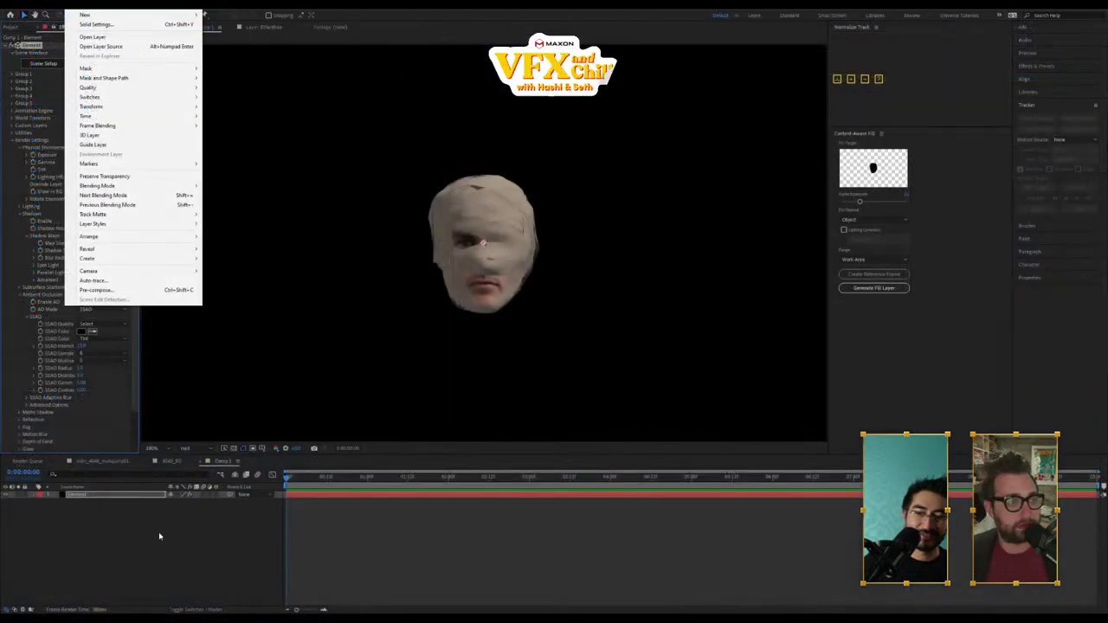
pyautogui.click(172, 461)
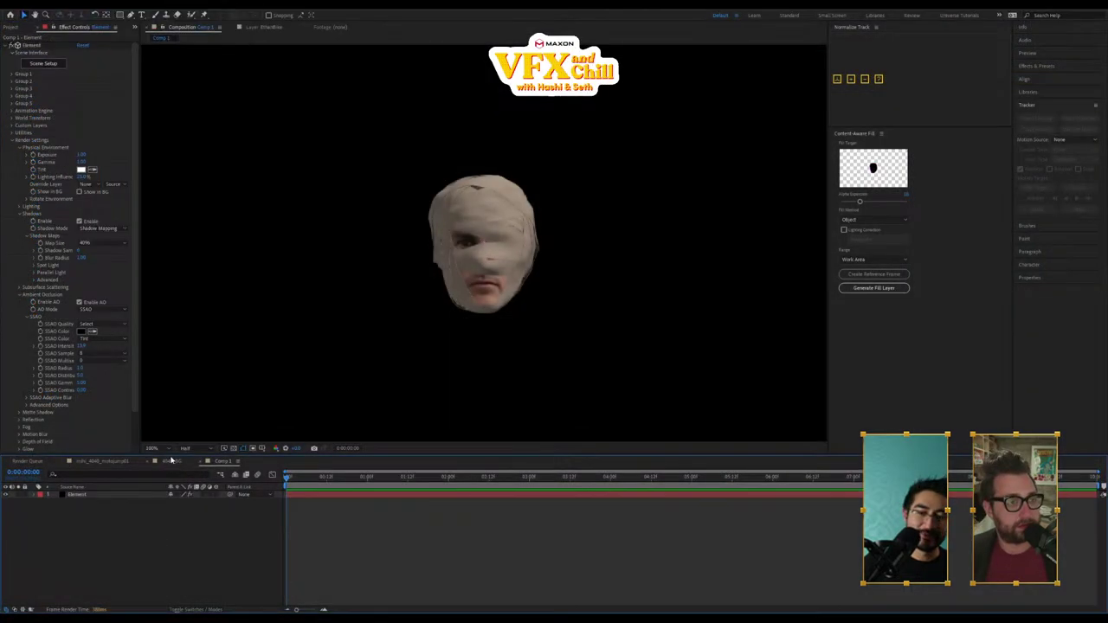
pyautogui.click(172, 461)
pyautogui.click(126, 464)
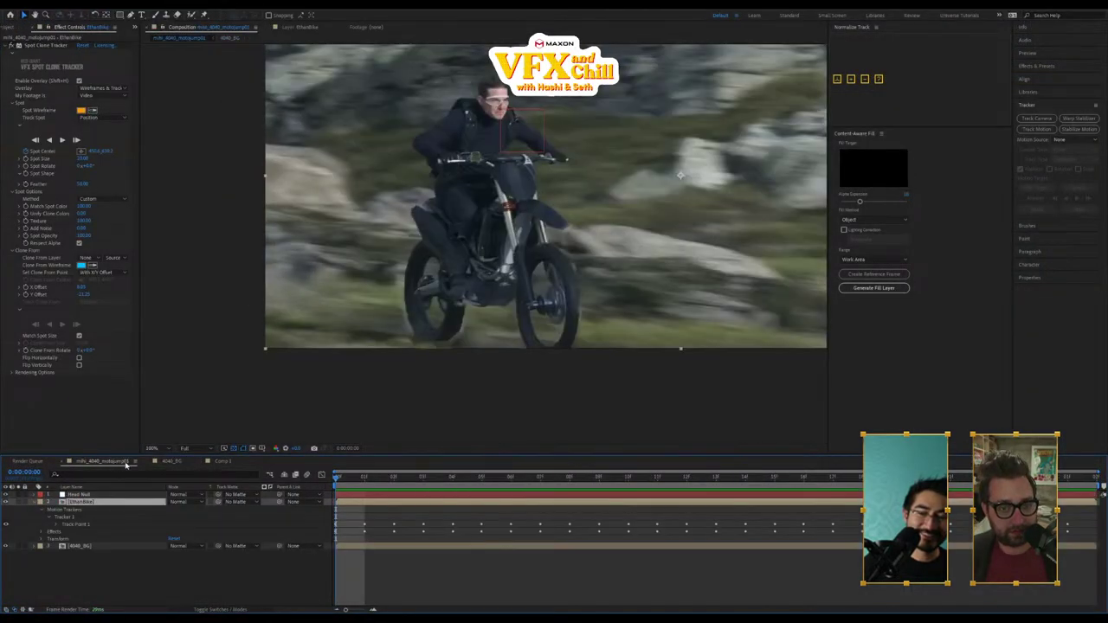
pyautogui.click(223, 463)
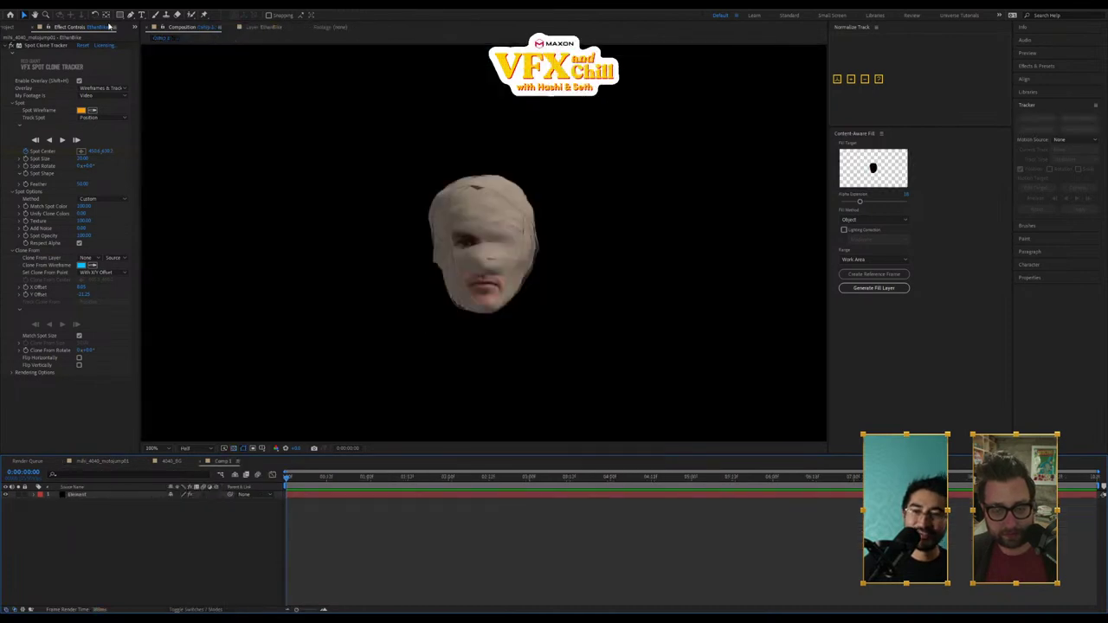
# Step: Add a spot light to Comp 1 and move it farther up and away from the head
pyautogui.click(72, 7)
pyautogui.moveTo(86, 14)
pyautogui.click(294, 34)
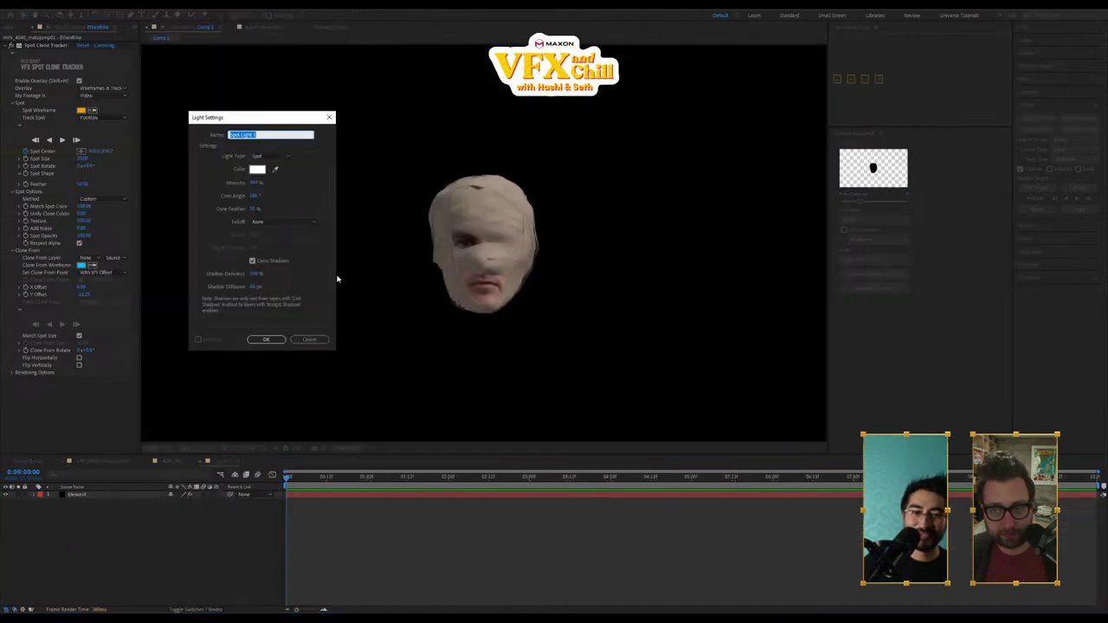
pyautogui.click(266, 340)
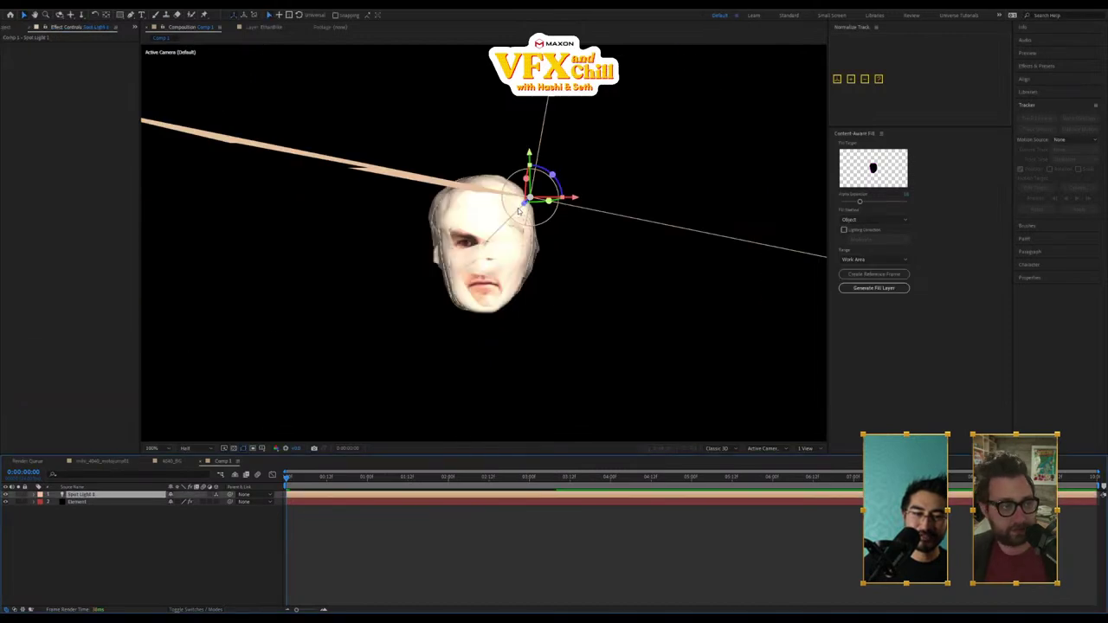
pyautogui.moveTo(524, 204); pyautogui.dragTo(594, 132)
# Step: Add a two-node camera to Comp 1 and orbit it so the head is seen nearly in profile
pyautogui.hotkey('ctrl', 'alt', 'shift', 'c')
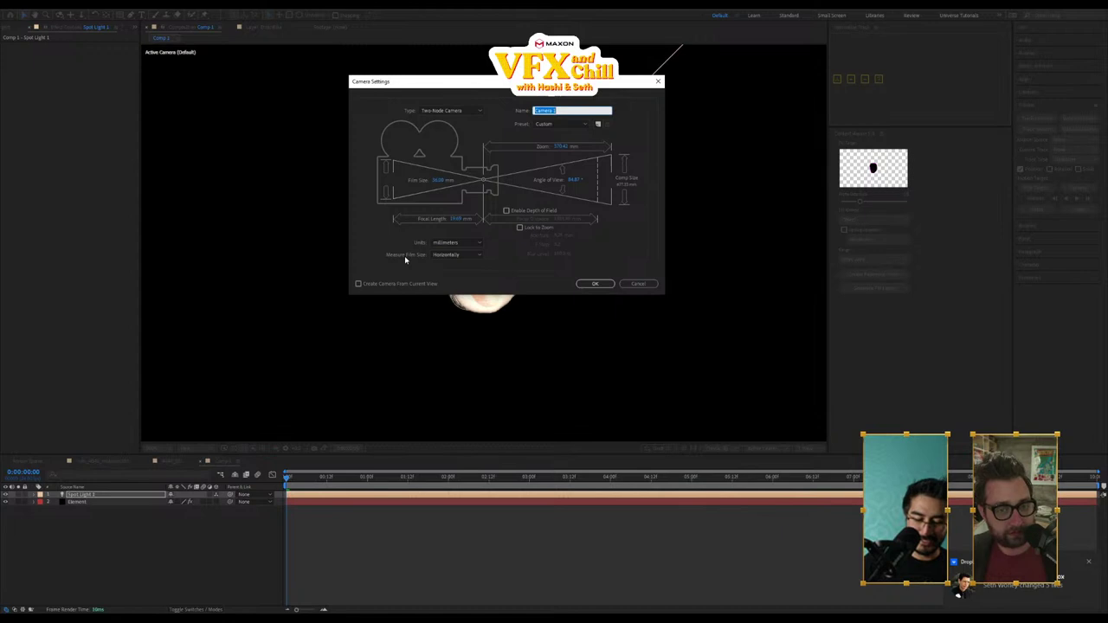
pyautogui.press('Return')
pyautogui.press('c')
pyautogui.moveTo(413, 255); pyautogui.dragTo(487, 260)
pyautogui.scroll(-4, 520, 223)
pyautogui.scroll(1, 508, 235)
pyautogui.scroll(2, 508, 235)
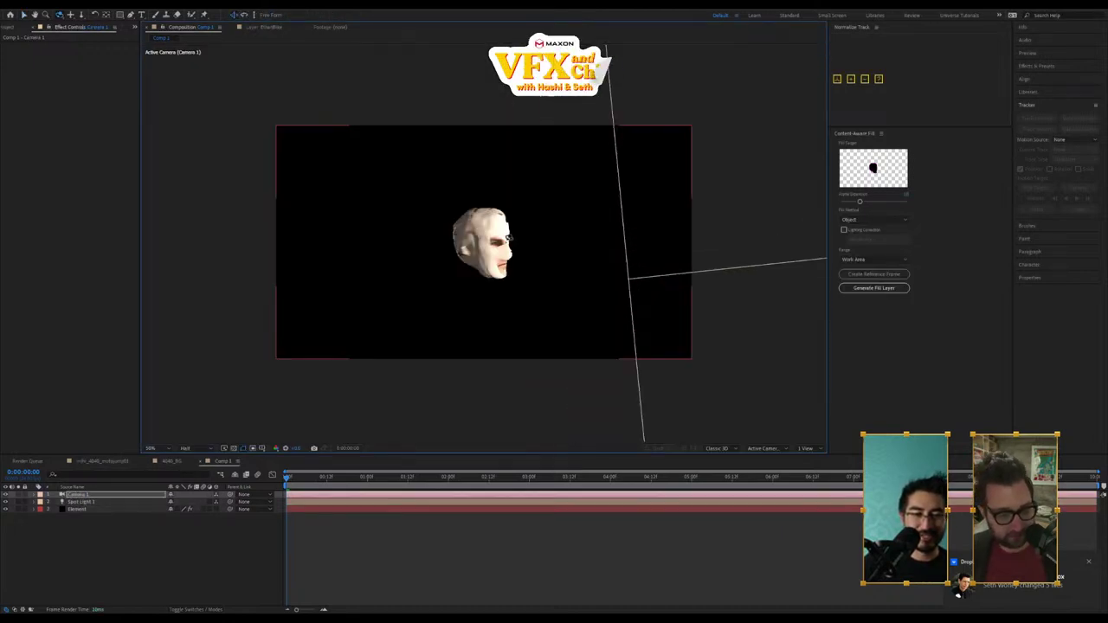
pyautogui.scroll(4, 519, 236)
pyautogui.scroll(-3, 531, 235)
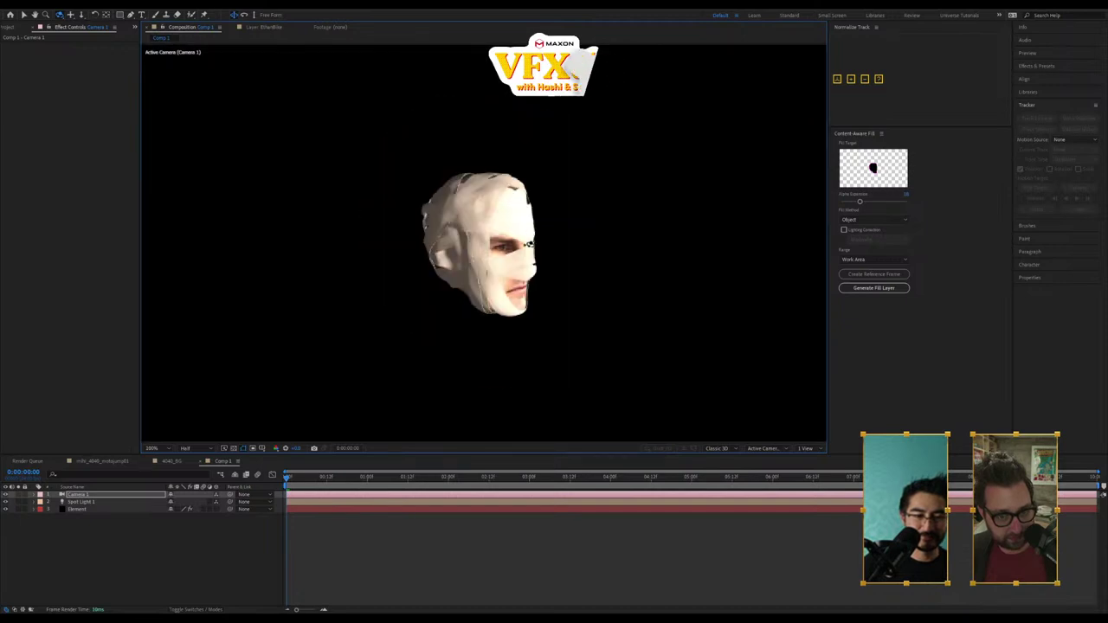
# Step: Add Comp 1 as the top layer of the motorcycle shot composition
pyautogui.click(176, 463)
pyautogui.click(104, 461)
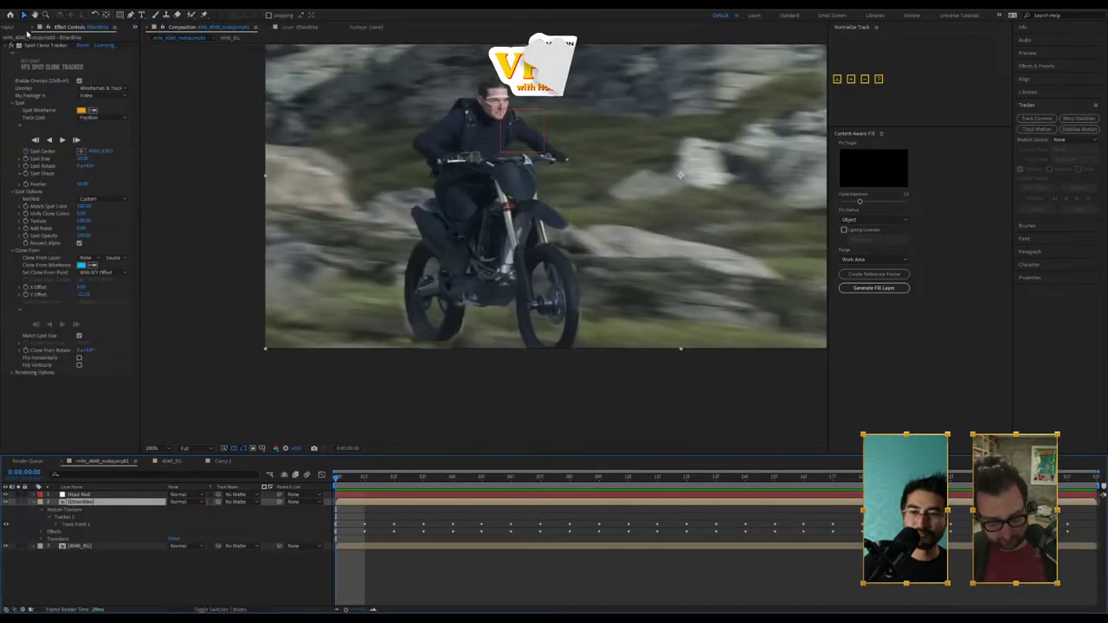
pyautogui.click(12, 27)
pyautogui.click(36, 139)
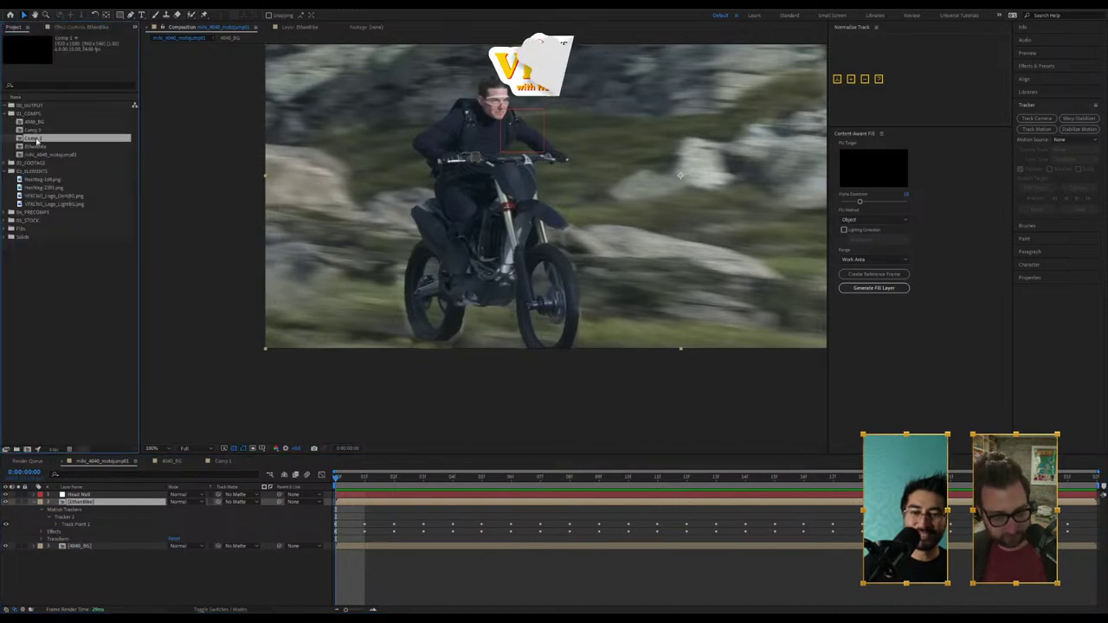
pyautogui.click(33, 130)
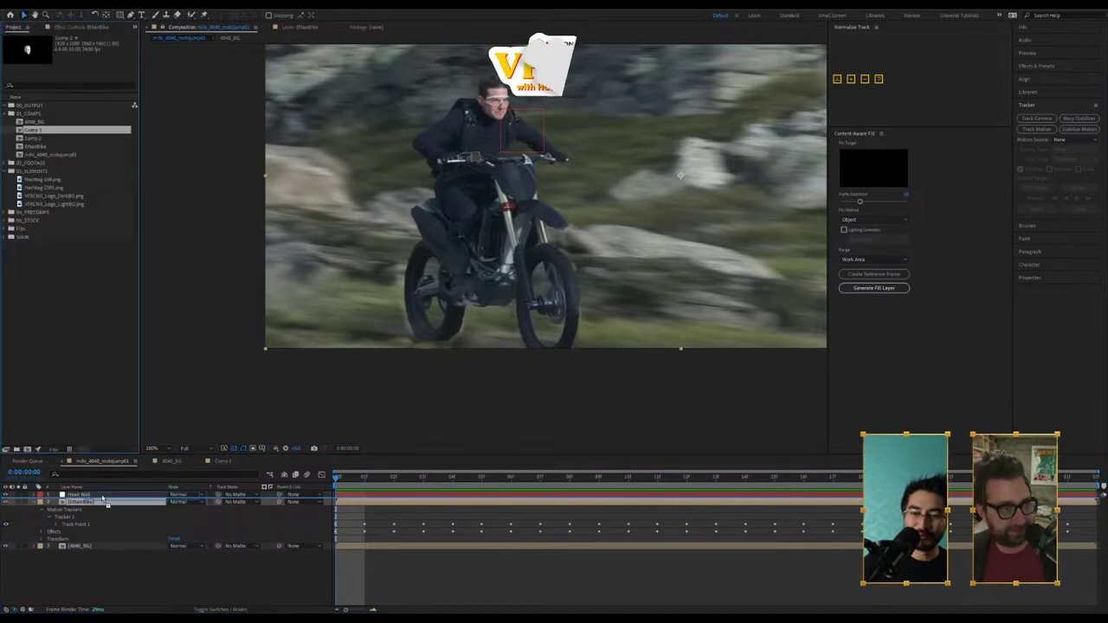
pyautogui.moveTo(105, 495); pyautogui.dragTo(105, 494)
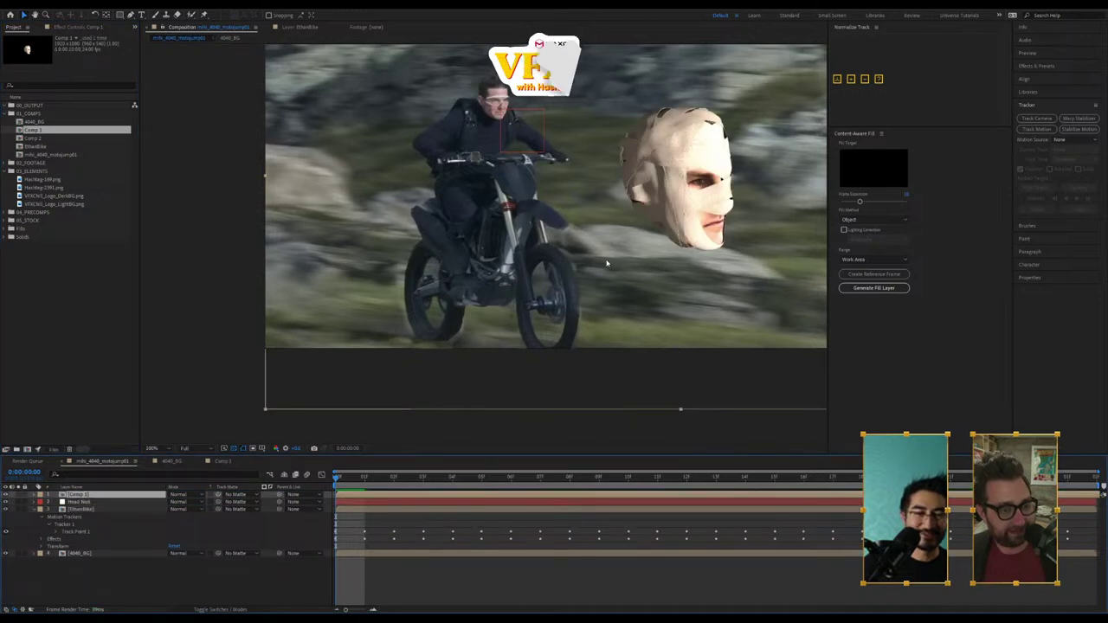
# Step: Scale the Comp 1 layer to about 42%, place it over the rider's head and parent it to Head Null
pyautogui.press('s')
pyautogui.moveTo(196, 504); pyautogui.dragTo(176, 504)
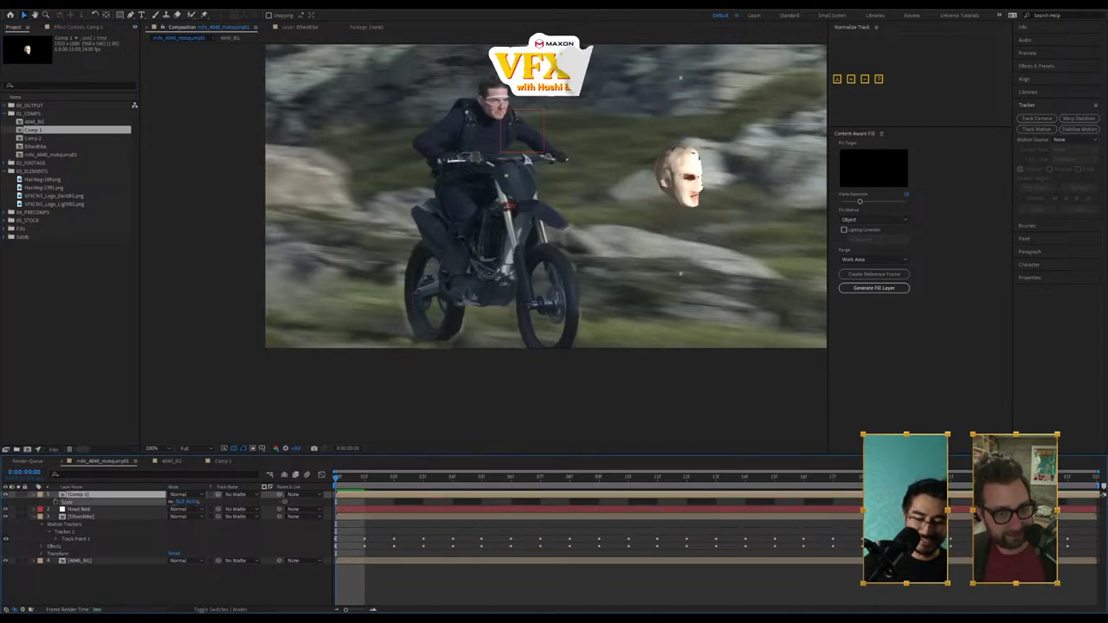
pyautogui.moveTo(678, 192); pyautogui.dragTo(493, 113)
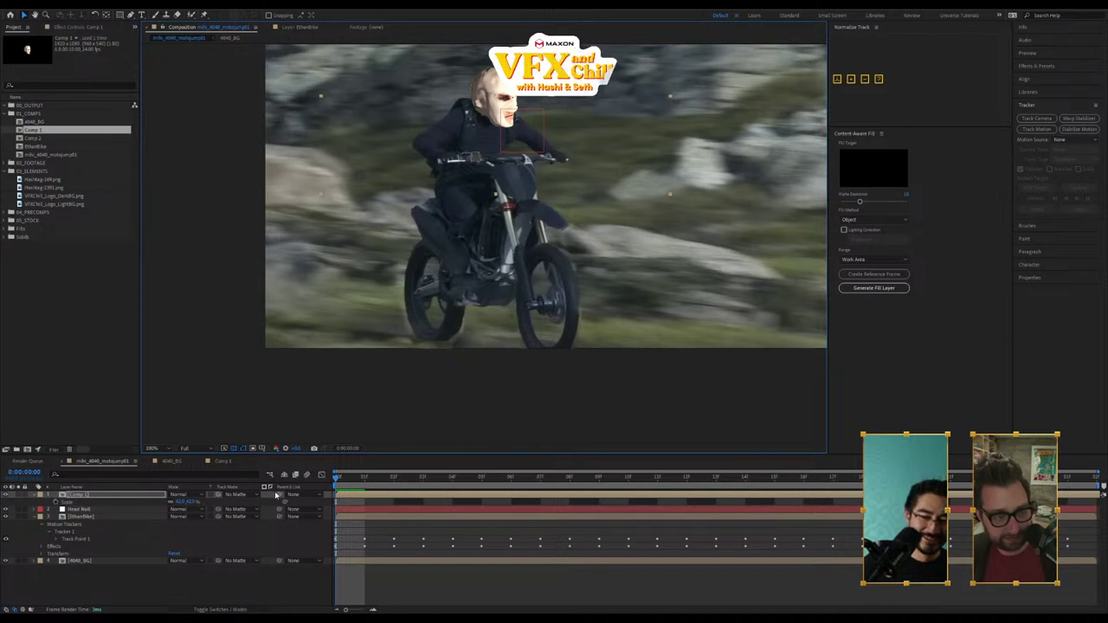
pyautogui.moveTo(279, 494); pyautogui.dragTo(133, 510)
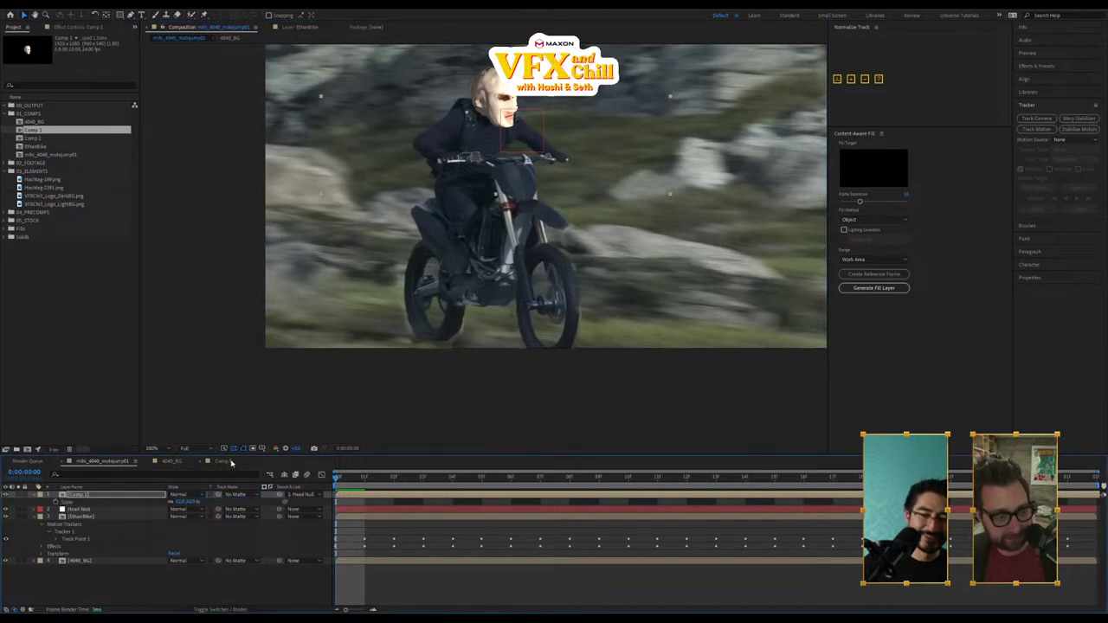
# Step: Orbit the Comp 1 camera to turn the head slightly toward the front, and return to the motorcycle shot composition
pyautogui.click(231, 463)
pyautogui.click(487, 270)
pyautogui.press('c')
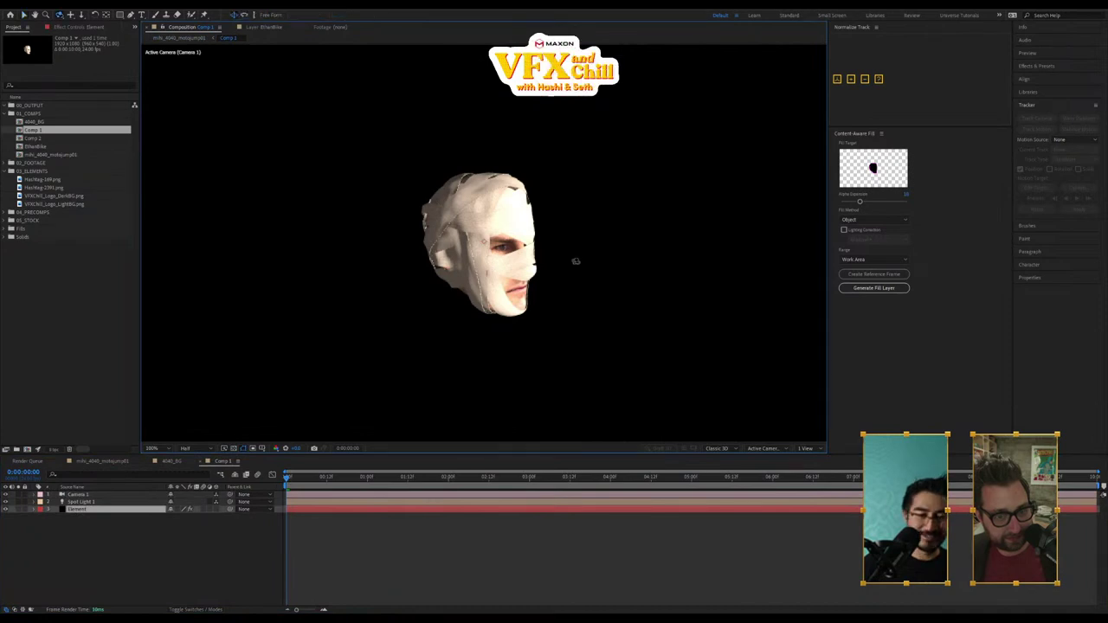
pyautogui.moveTo(576, 265); pyautogui.dragTo(547, 259)
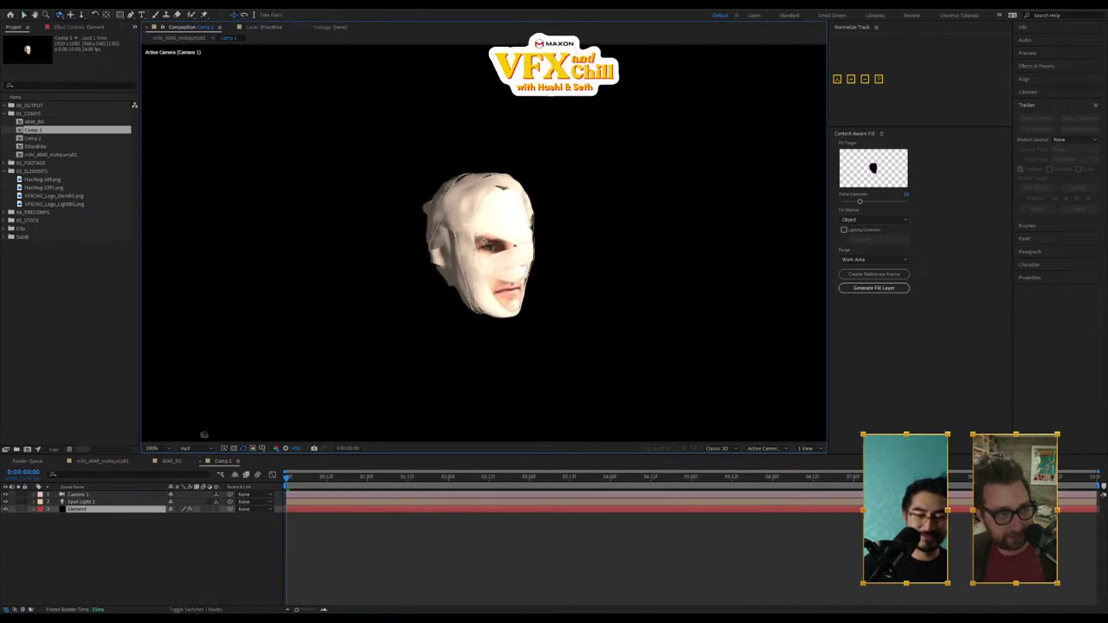
pyautogui.click(115, 461)
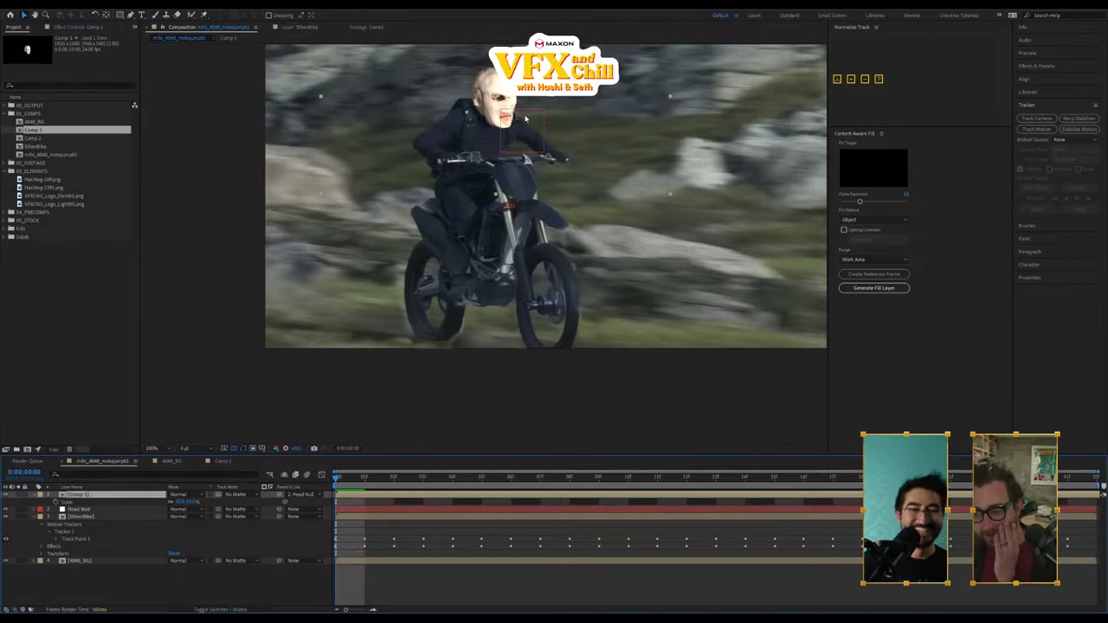
# Step: Scale the Comp 1 layer down to about 36.5% to fit the rider's head and enable its motion blur
pyautogui.press('.')
pyautogui.scroll(-1, 526, 124)
pyautogui.moveTo(529, 130); pyautogui.dragTo(545, 236, button='middle')
pyautogui.scroll(1, 547, 171)
pyautogui.scroll(-1, 551, 232)
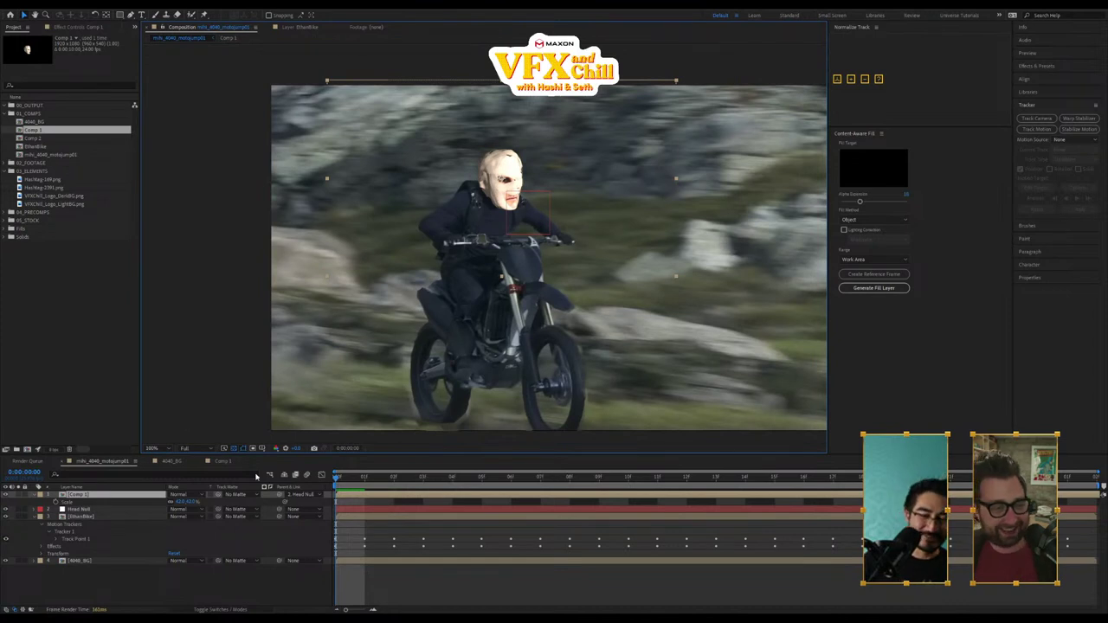
pyautogui.click(583, 115)
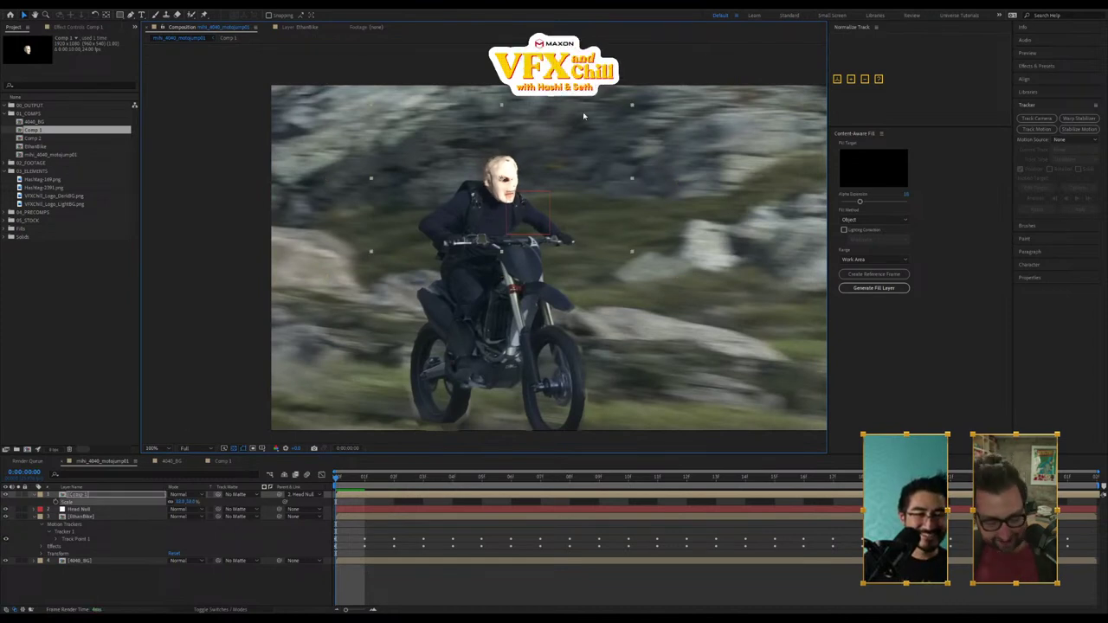
pyautogui.moveTo(592, 118); pyautogui.dragTo(659, 108)
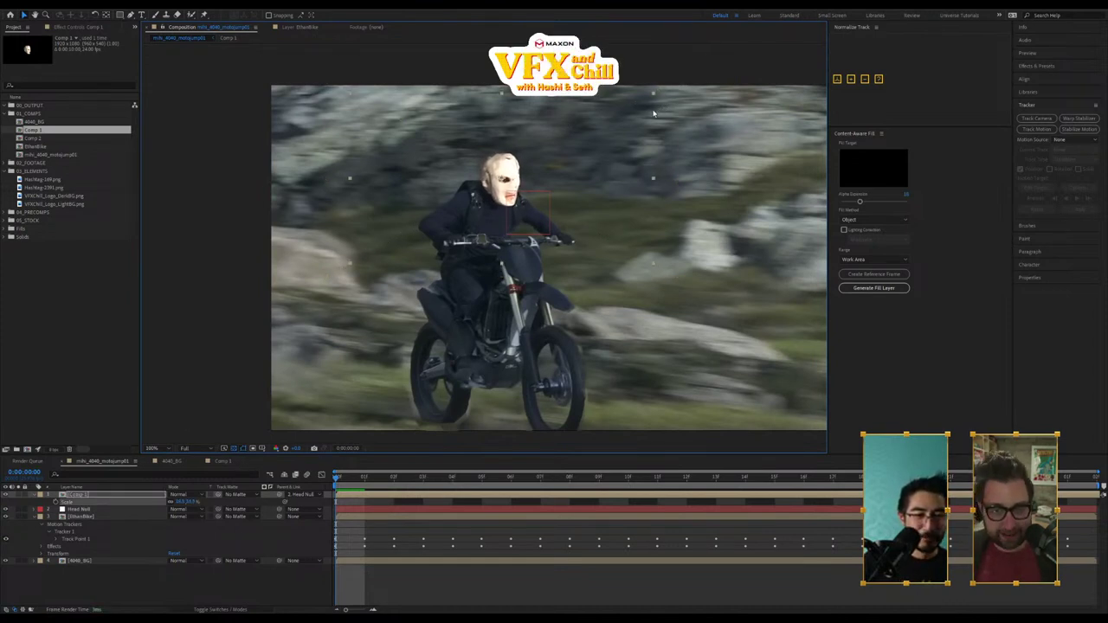
pyautogui.press('F4')
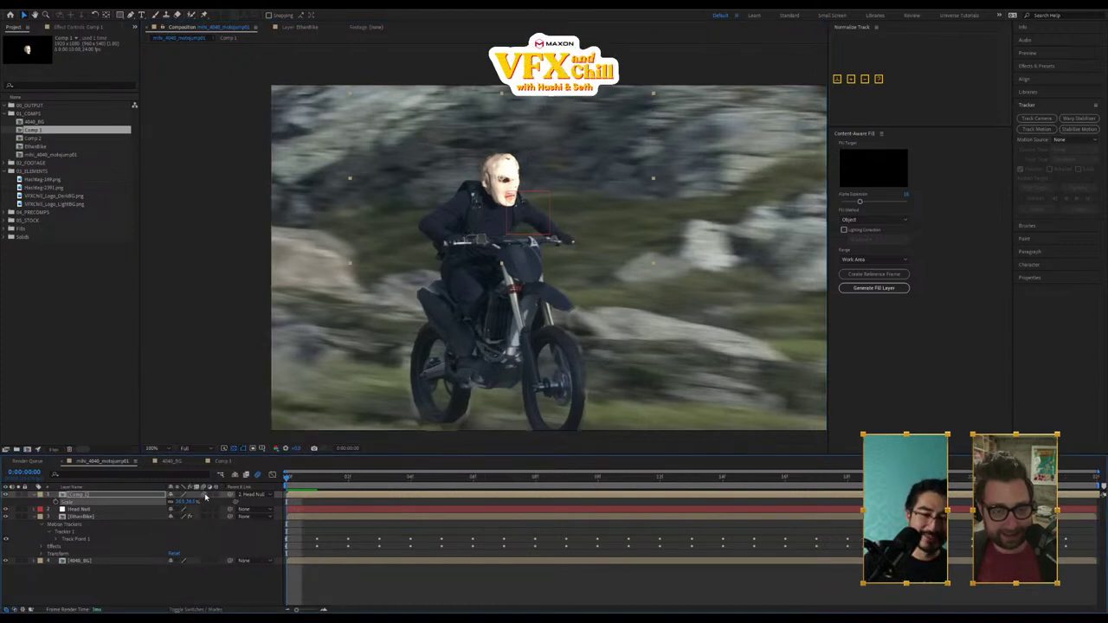
pyautogui.moveTo(594, 294); pyautogui.dragTo(575, 257, button='middle')
# Step: Switch to the web browser, search Google for "leg cast elevated" and browse the image results
pyautogui.click(87, 260)
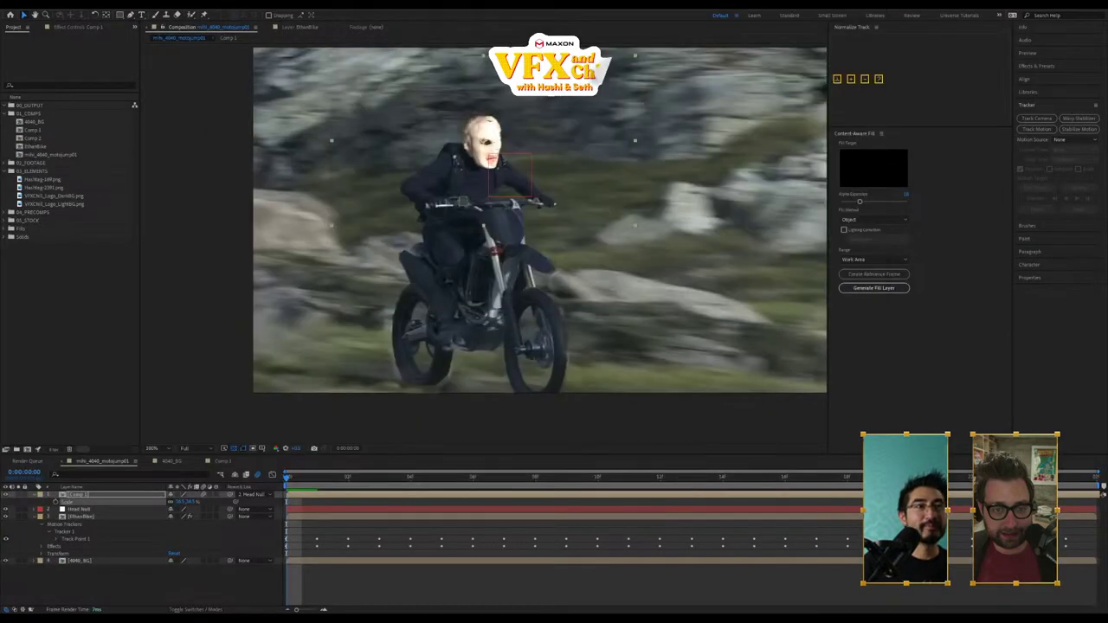
pyautogui.click(351, 256)
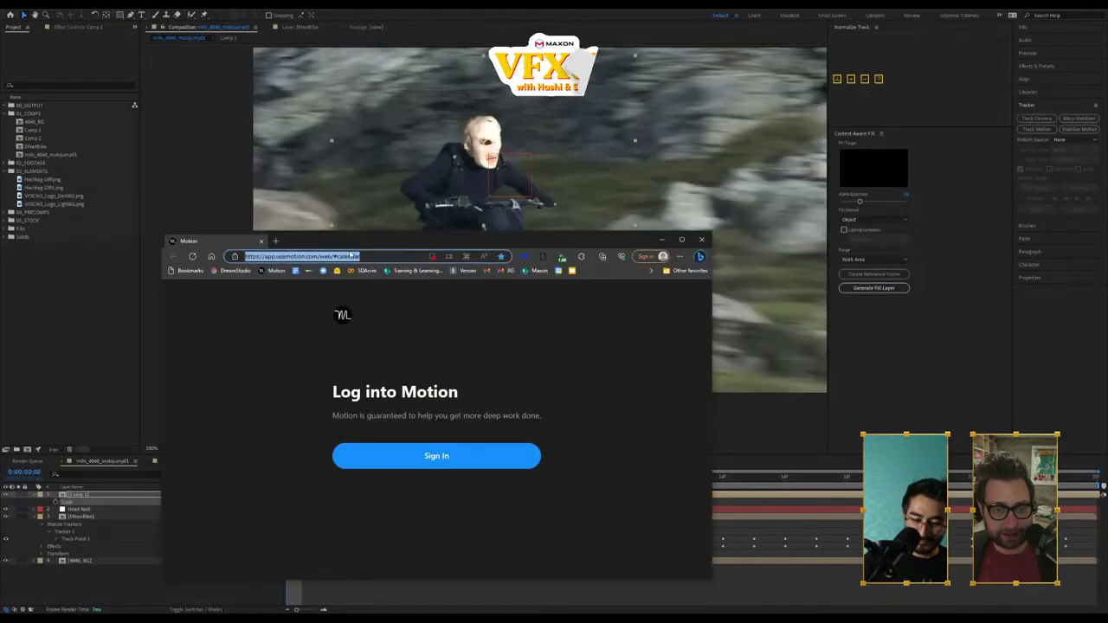
pyautogui.write('leg cast elevated')
pyautogui.press('Return')
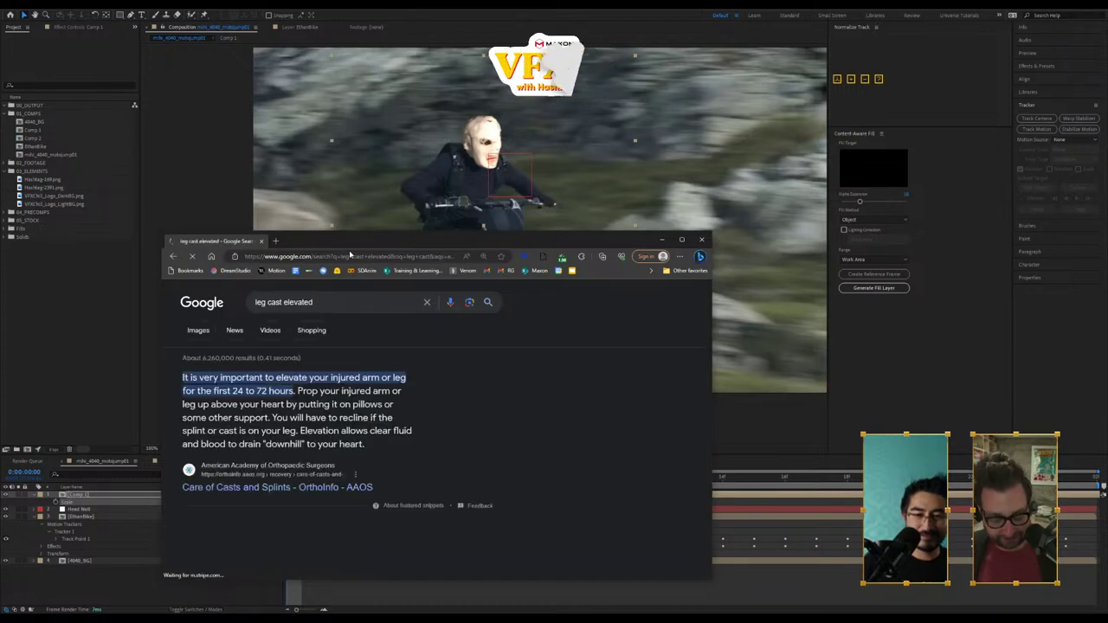
pyautogui.click(198, 332)
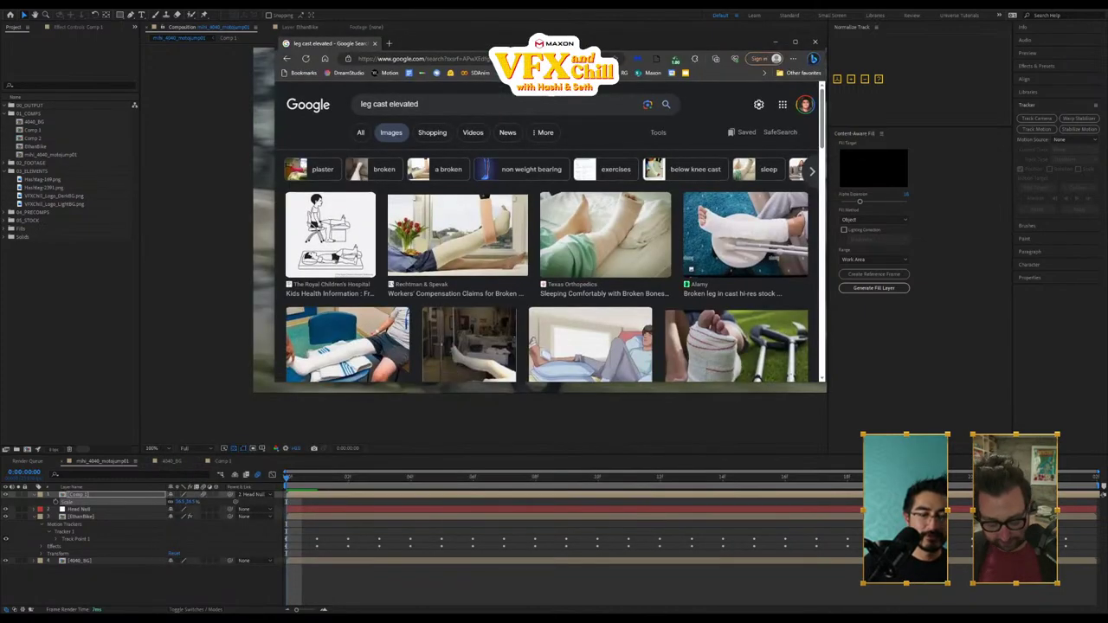
pyautogui.moveTo(541, 46); pyautogui.dragTo(529, 124)
pyautogui.scroll(-4, 591, 262)
pyautogui.scroll(-3, 609, 260)
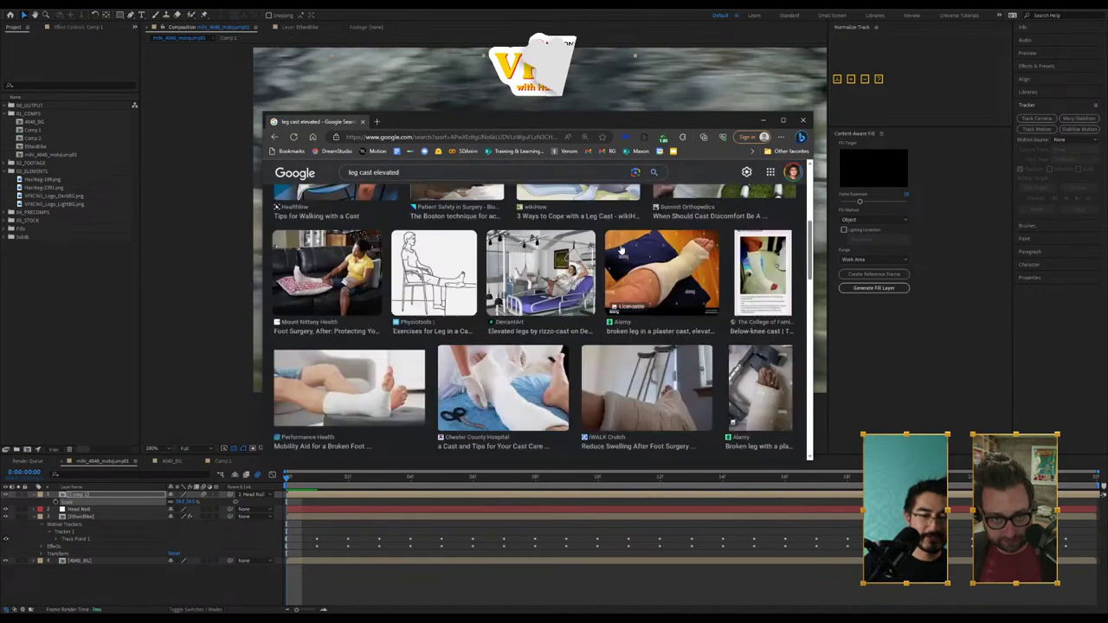
# Step: Open the Performance Health page for the bandaged leg picture and save the image into the project's ELEMENTS folder
pyautogui.click(369, 348)
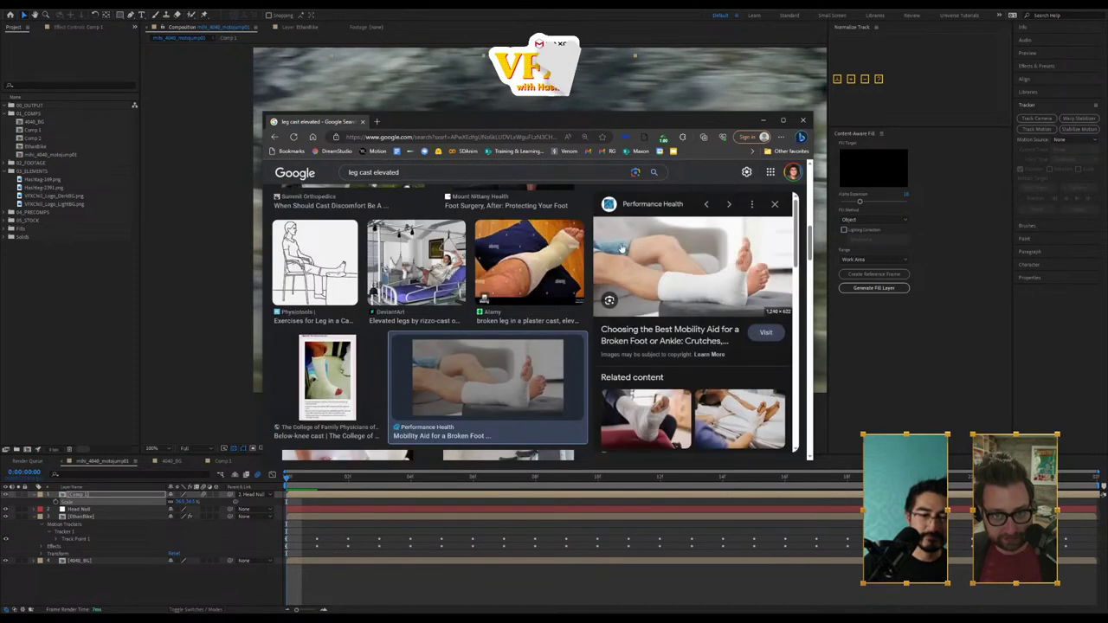
pyautogui.click(676, 260)
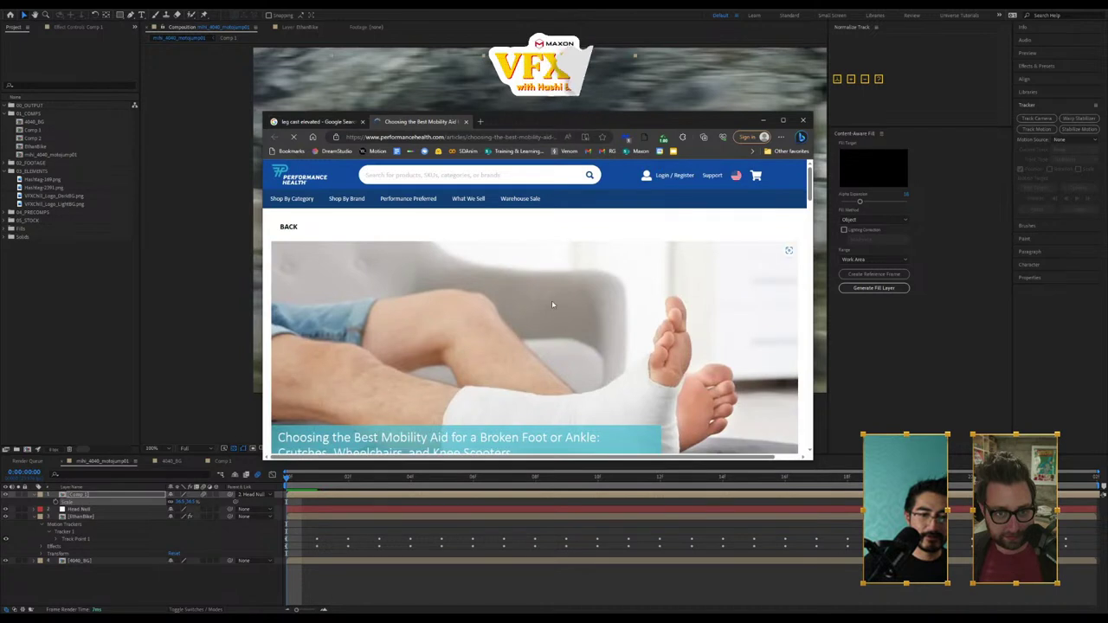
pyautogui.rightClick(580, 343)
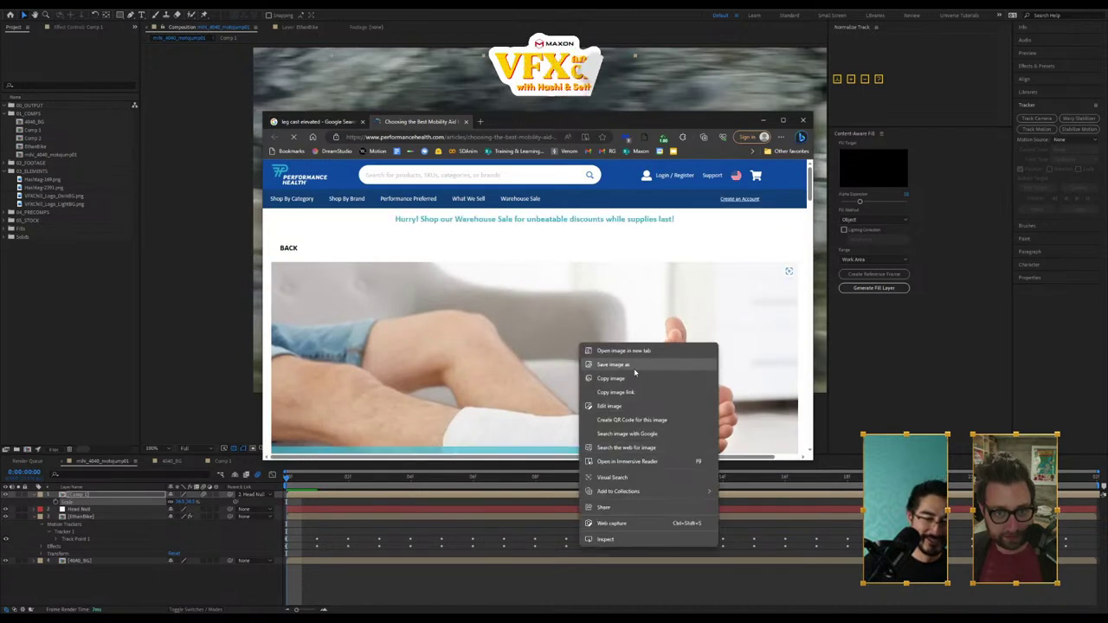
pyautogui.click(635, 368)
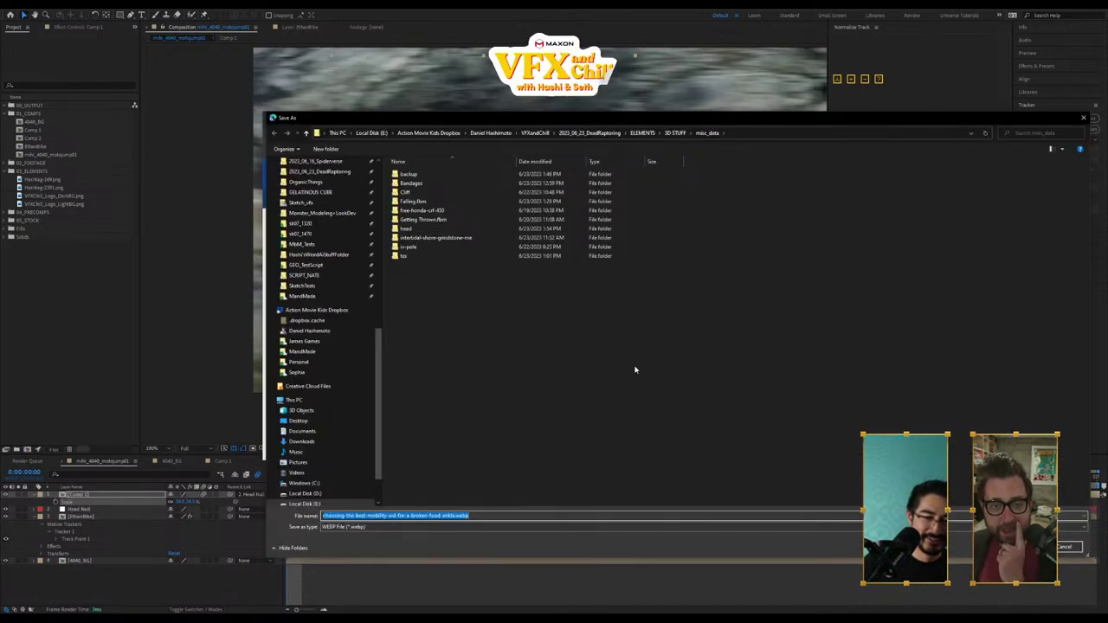
pyautogui.click(676, 133)
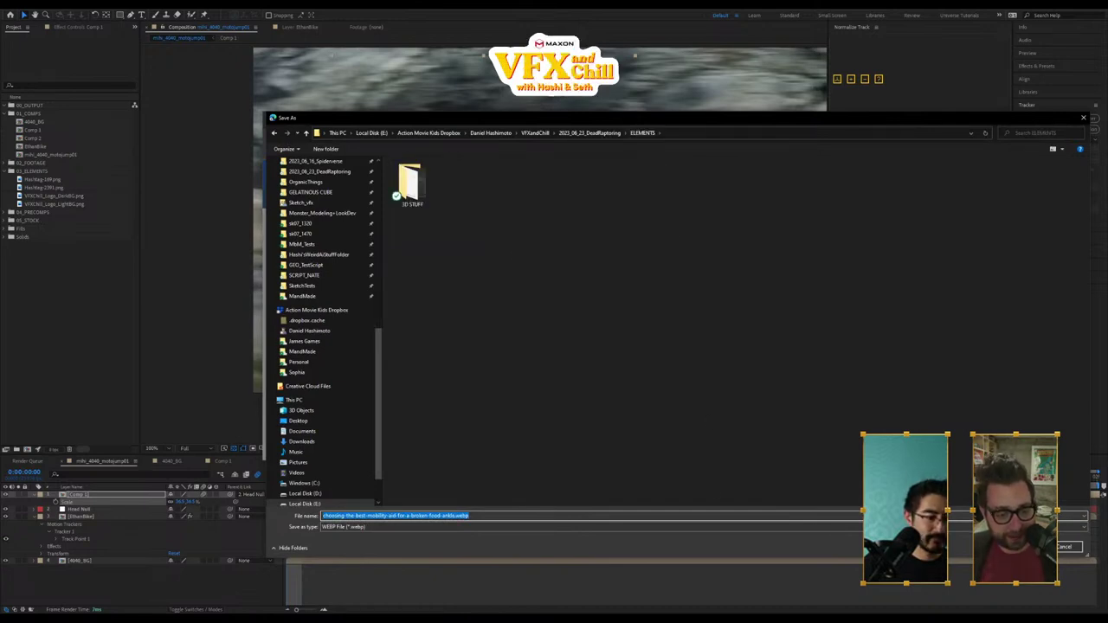
pyautogui.press('Return')
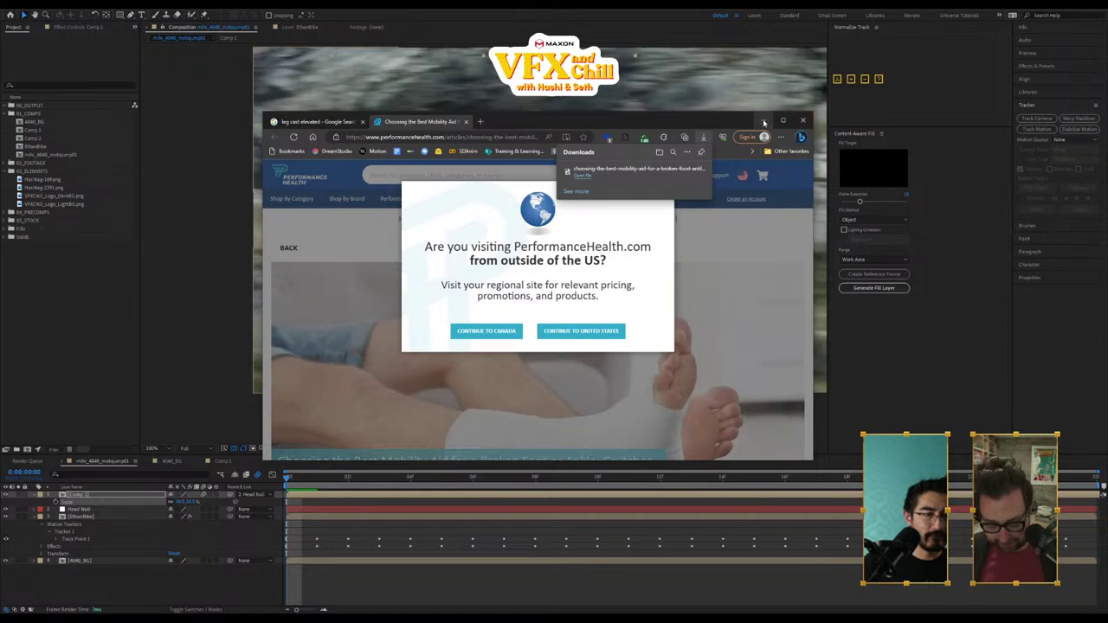
# Step: Import the choosing-the-best-mobility-aid .webp image from the ELEMENTS folder and create a composition from it
pyautogui.click(64, 267)
pyautogui.doubleClick(63, 267)
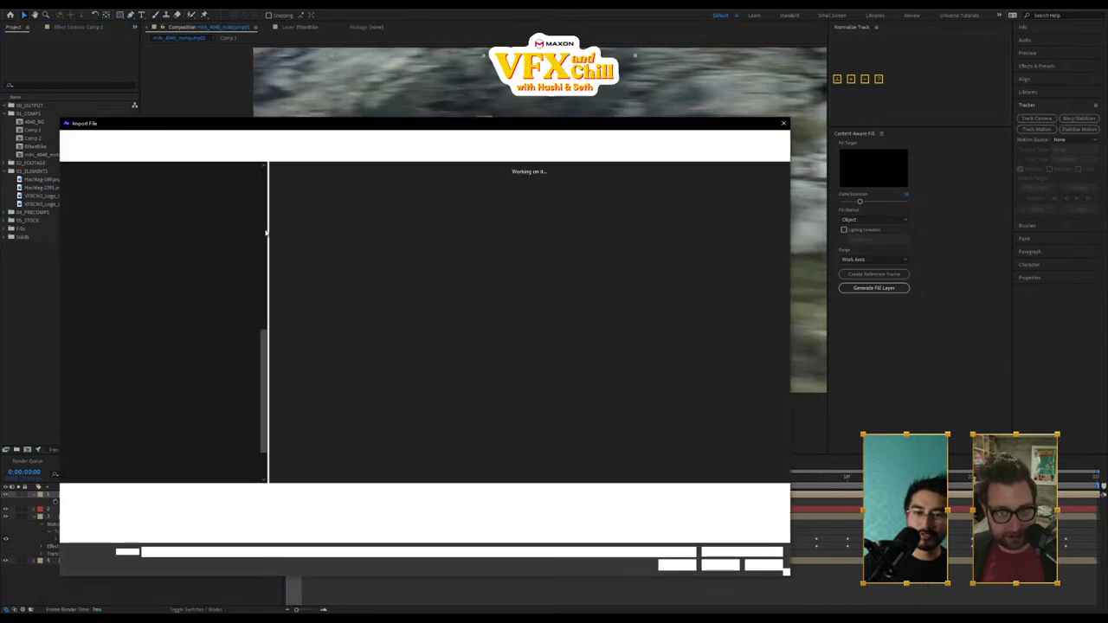
pyautogui.click(383, 138)
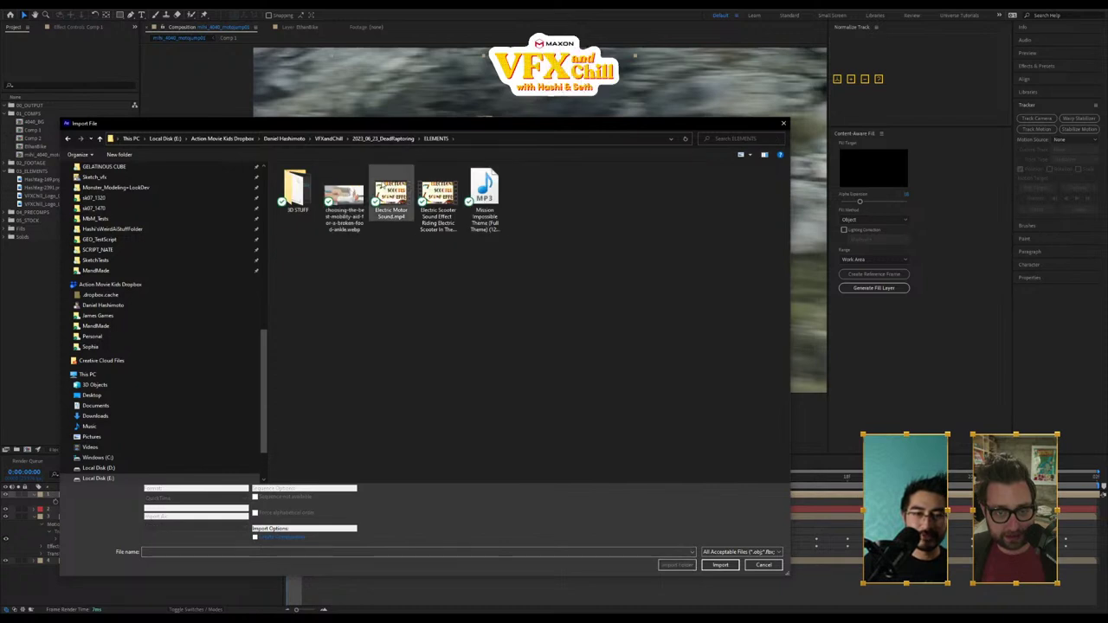
pyautogui.doubleClick(344, 196)
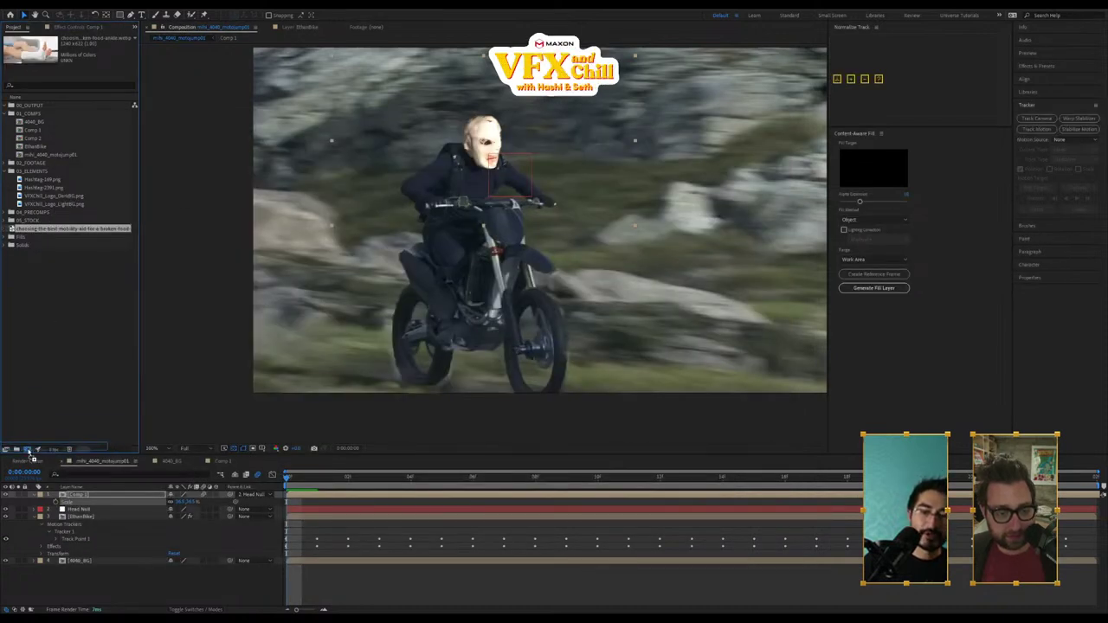
pyautogui.click(29, 454)
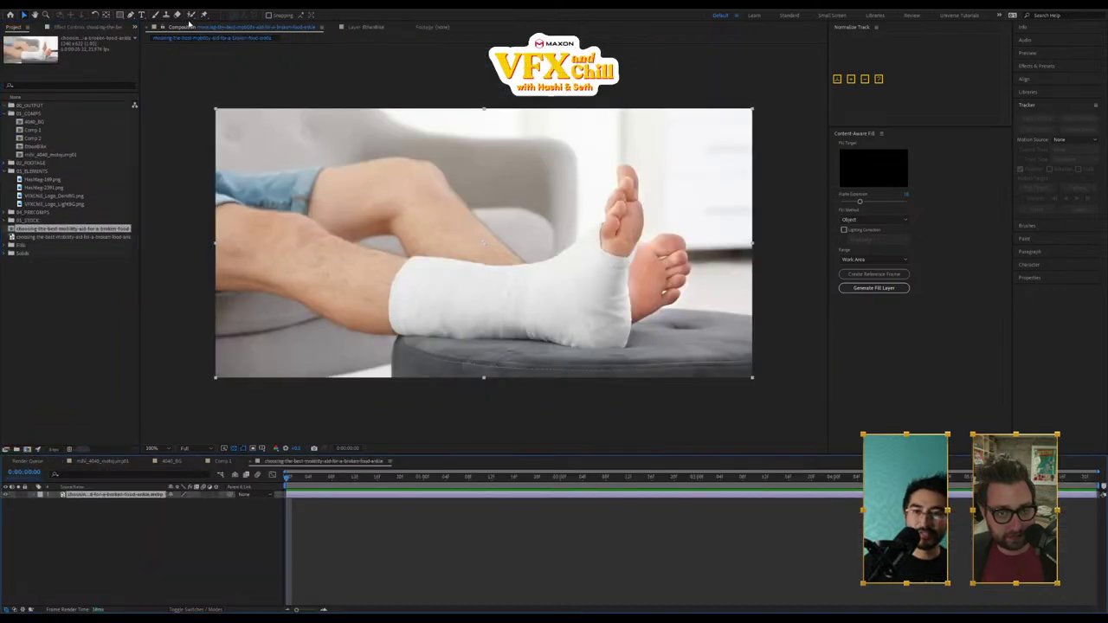
# Step: Isolate the bandaged leg and its toes from the photo with Roto Brush strokes across the cast and foot
pyautogui.click(627, 185)
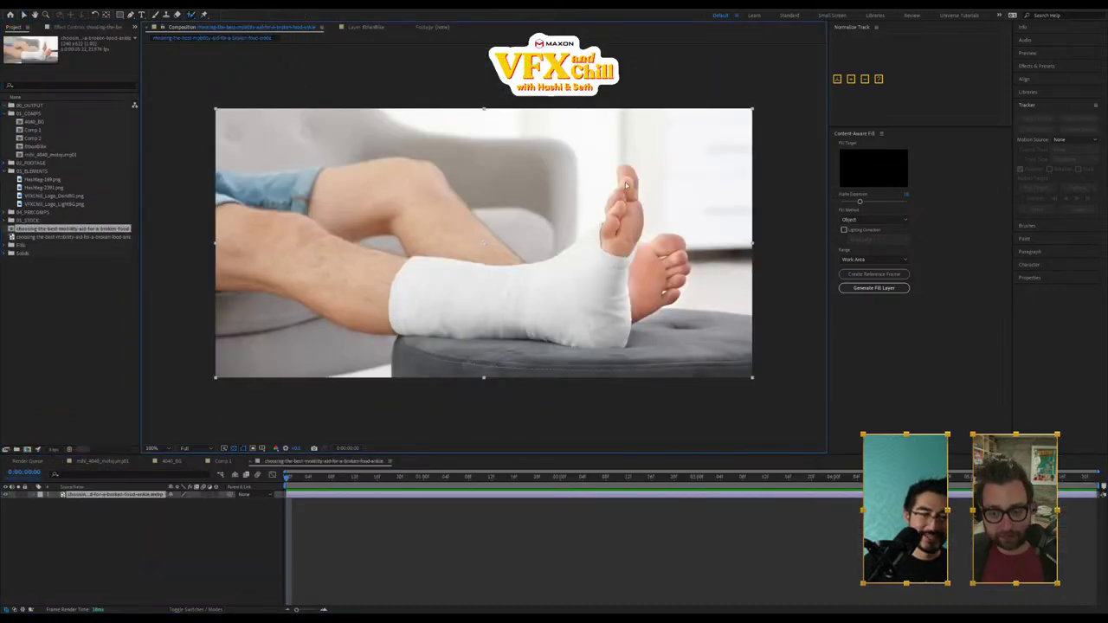
pyautogui.click(193, 16)
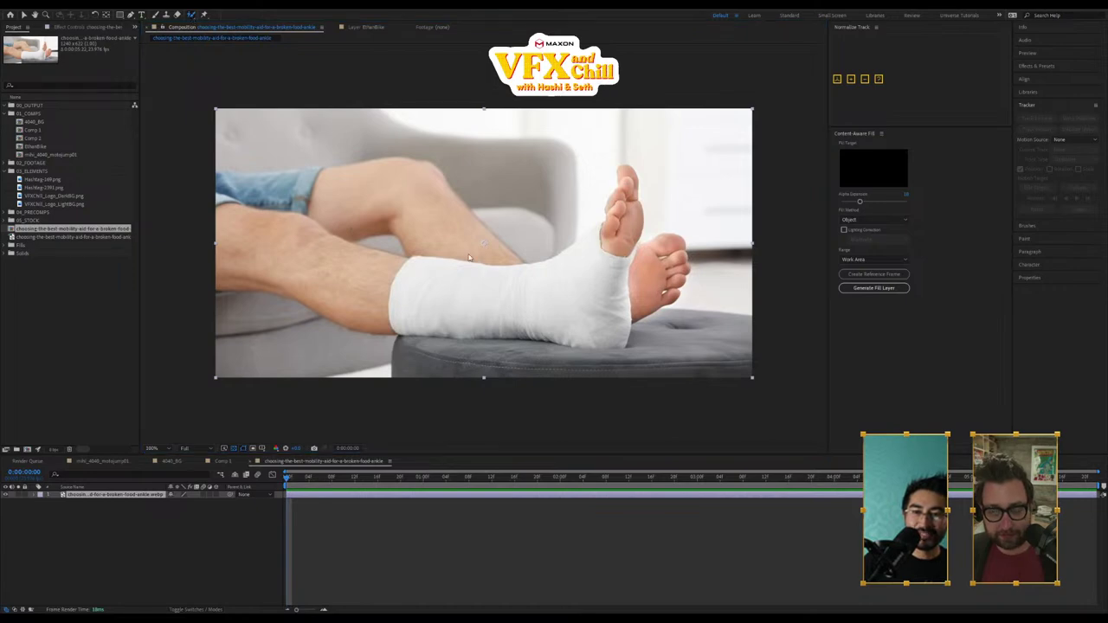
pyautogui.click(428, 355)
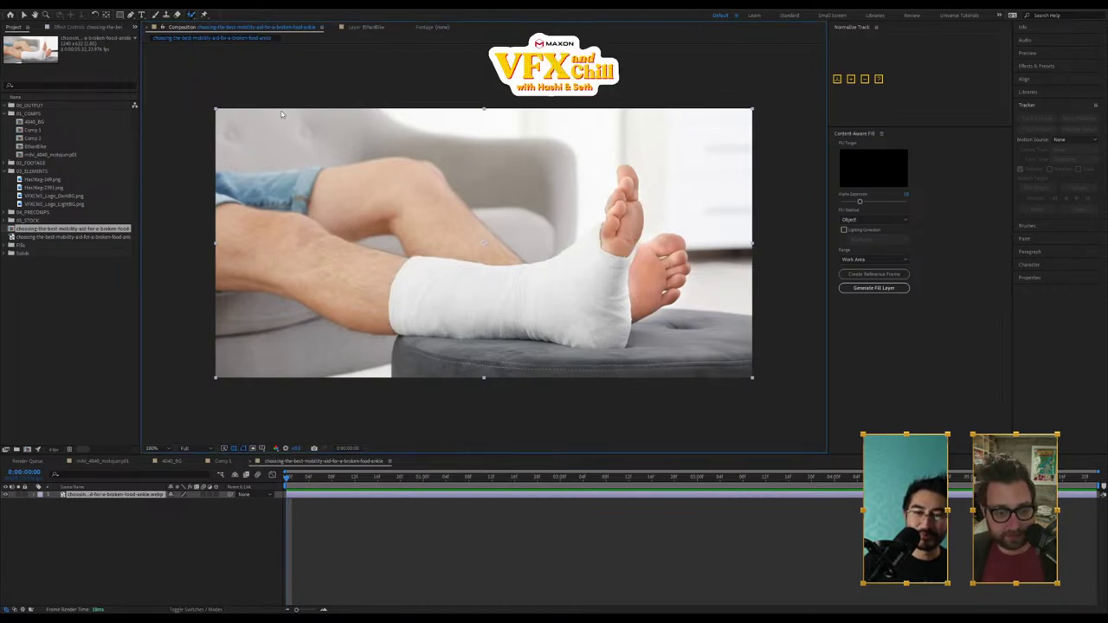
pyautogui.doubleClick(374, 219)
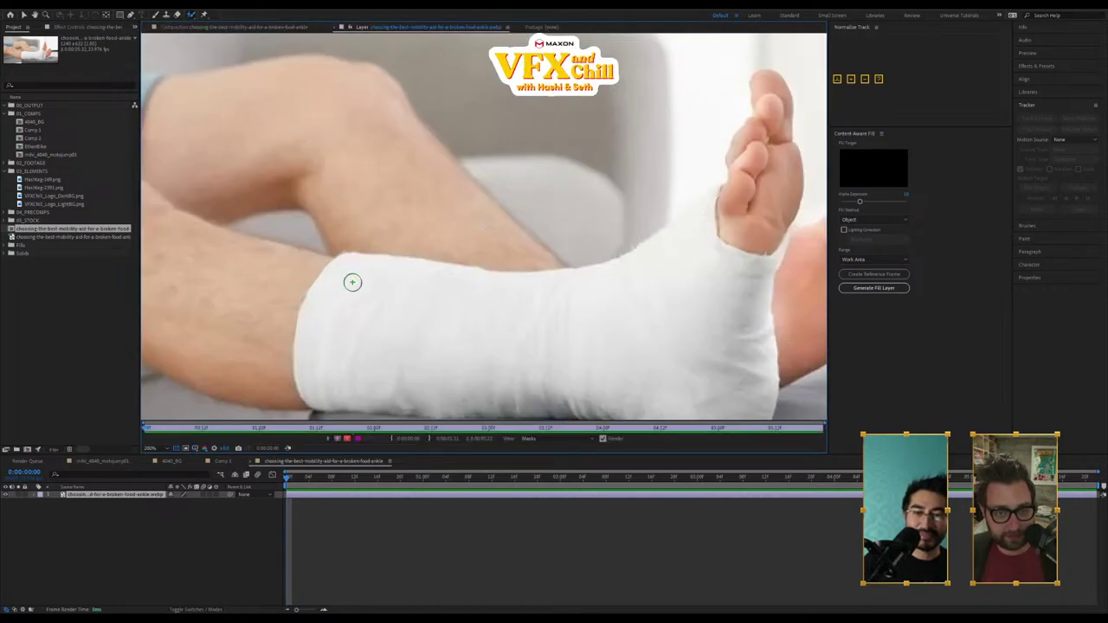
pyautogui.moveTo(346, 312); pyautogui.dragTo(715, 322)
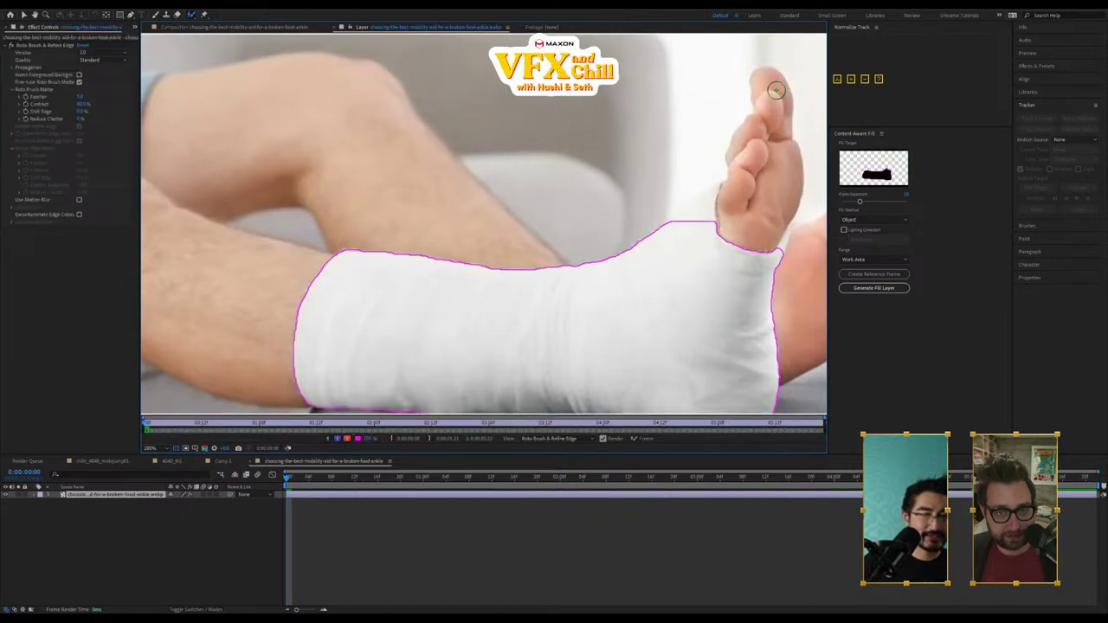
pyautogui.moveTo(777, 90)
pyautogui.mouseDown()
pyautogui.moveTo(756, 229)
pyautogui.moveTo(753, 180)
pyautogui.mouseUp()
pyautogui.moveTo(775, 235); pyautogui.dragTo(775, 257)
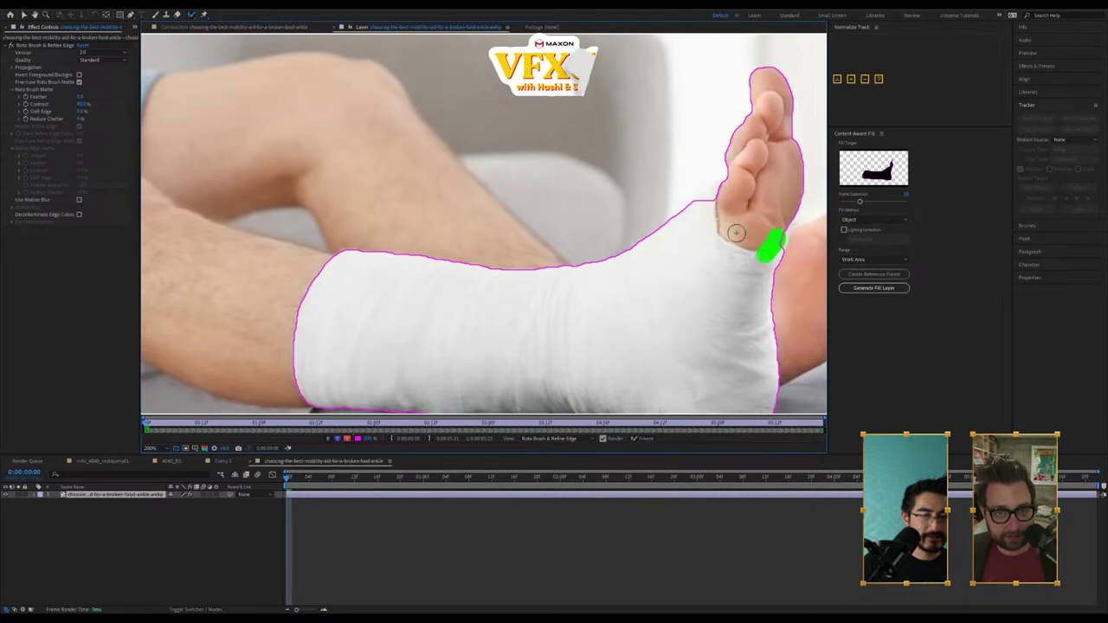
pyautogui.moveTo(711, 205); pyautogui.dragTo(734, 189)
pyautogui.moveTo(676, 274); pyautogui.dragTo(636, 211, button='middle')
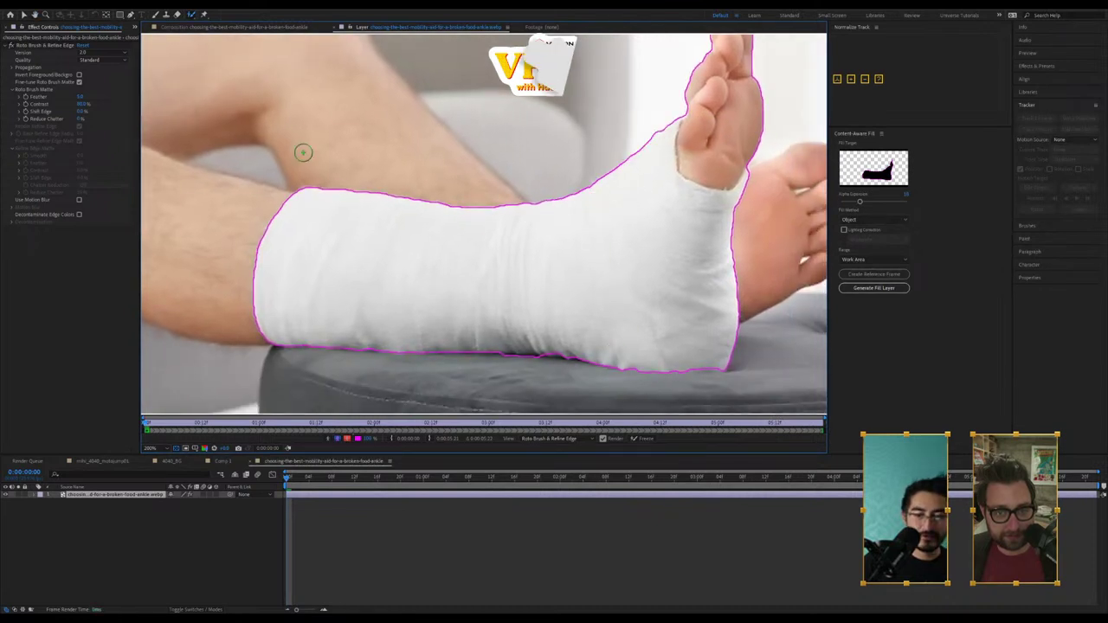
# Step: Tighten the roto matte with a Shift Edge of -100% and crop the composition to a region of interest around the cast
pyautogui.click(236, 29)
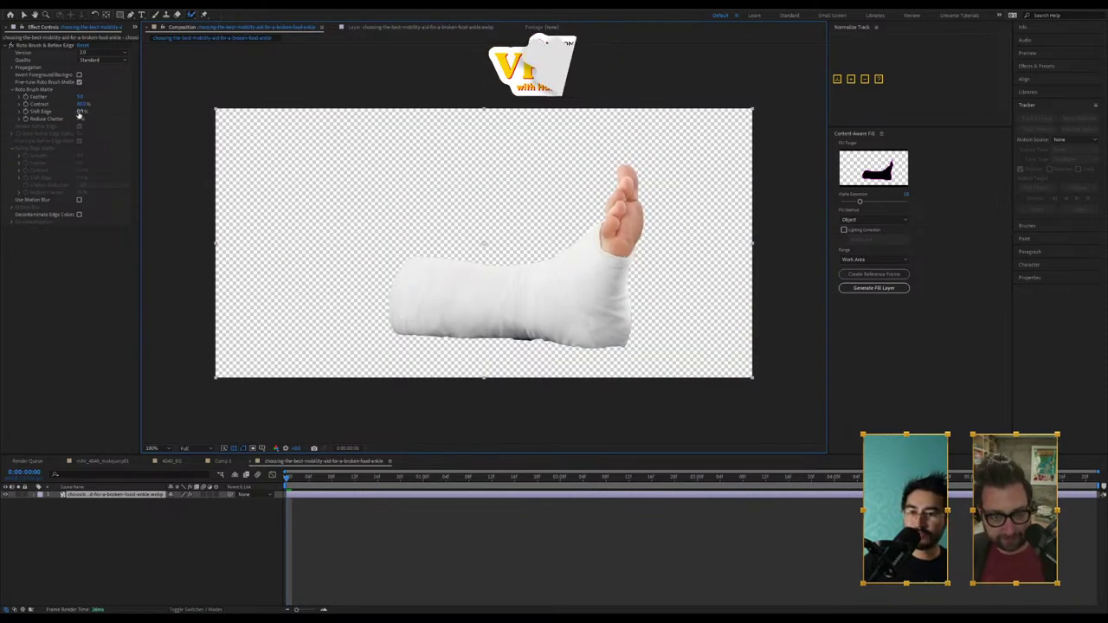
pyautogui.moveTo(80, 113); pyautogui.dragTo(27, 133)
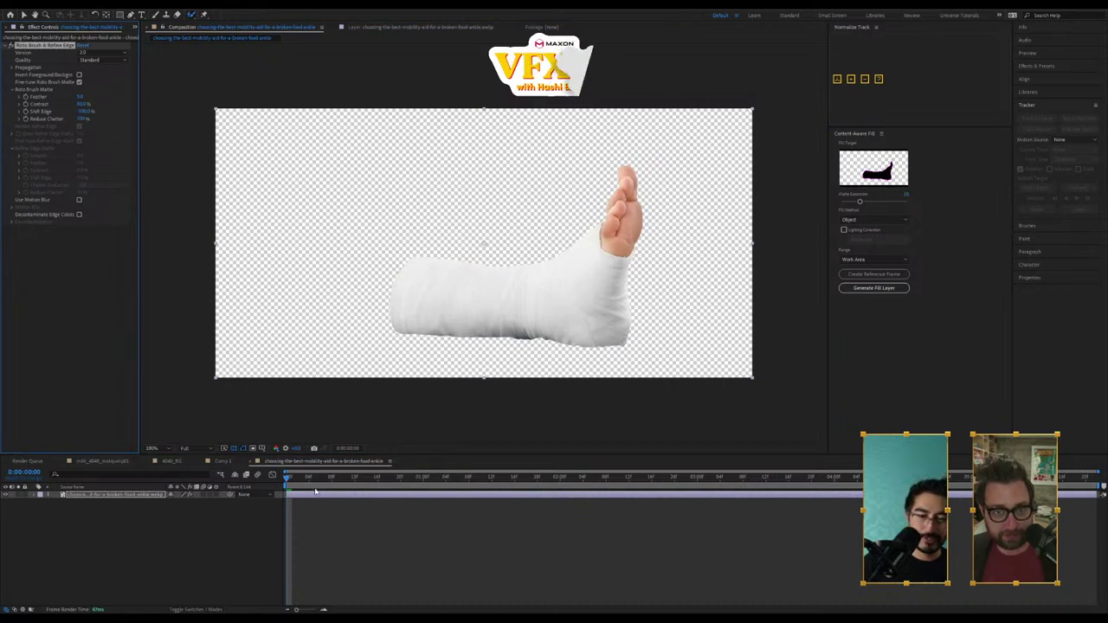
pyautogui.click(258, 450)
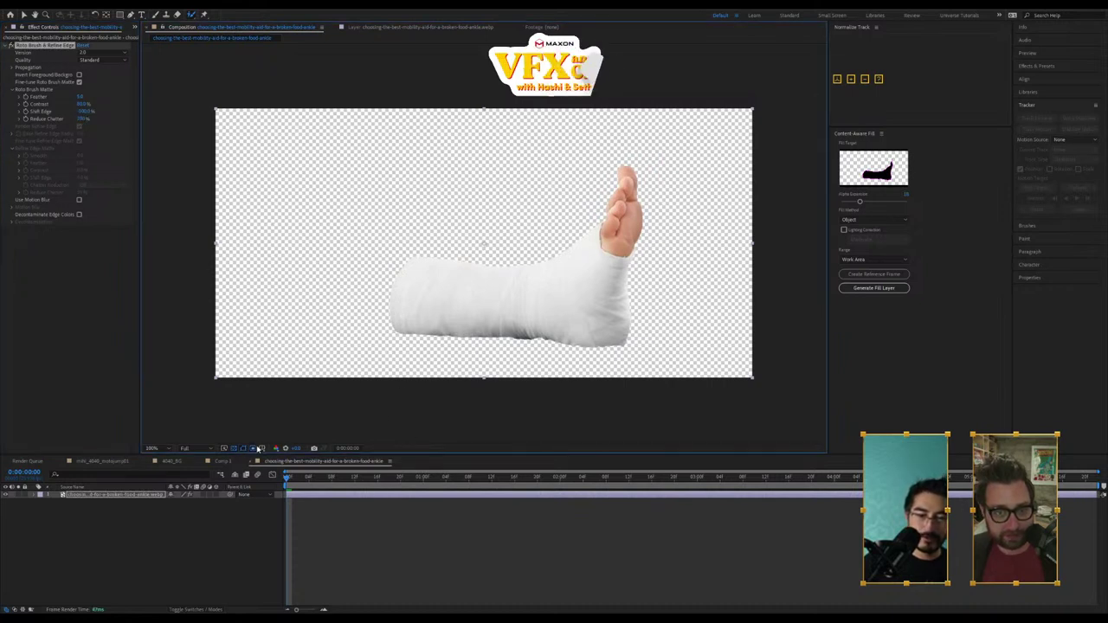
pyautogui.moveTo(376, 127); pyautogui.dragTo(656, 359)
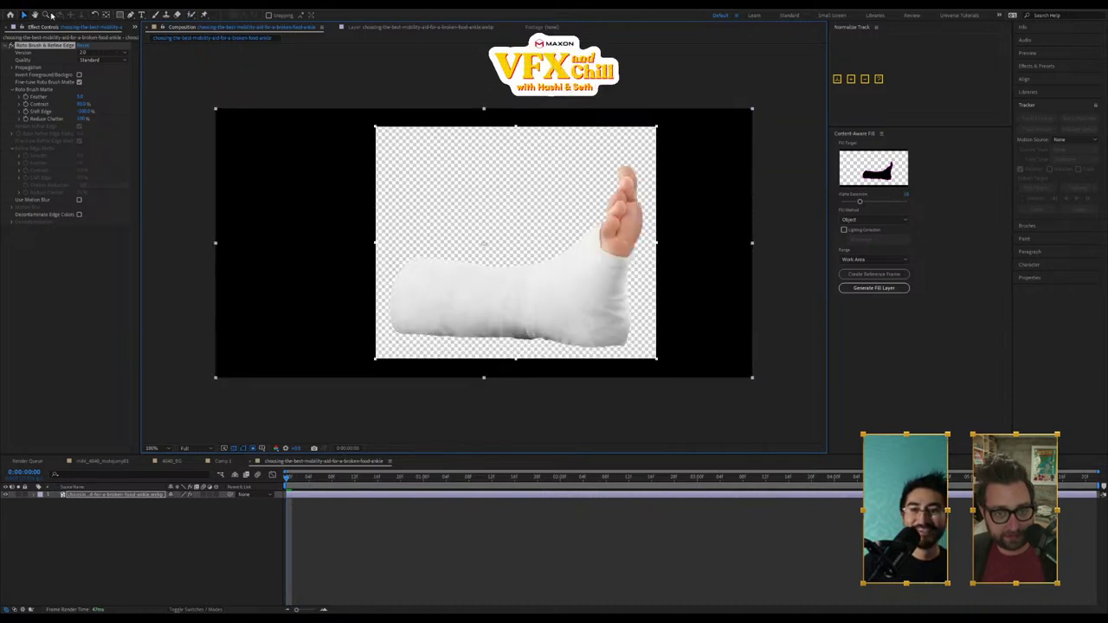
pyautogui.click(45, 10)
pyautogui.click(87, 55)
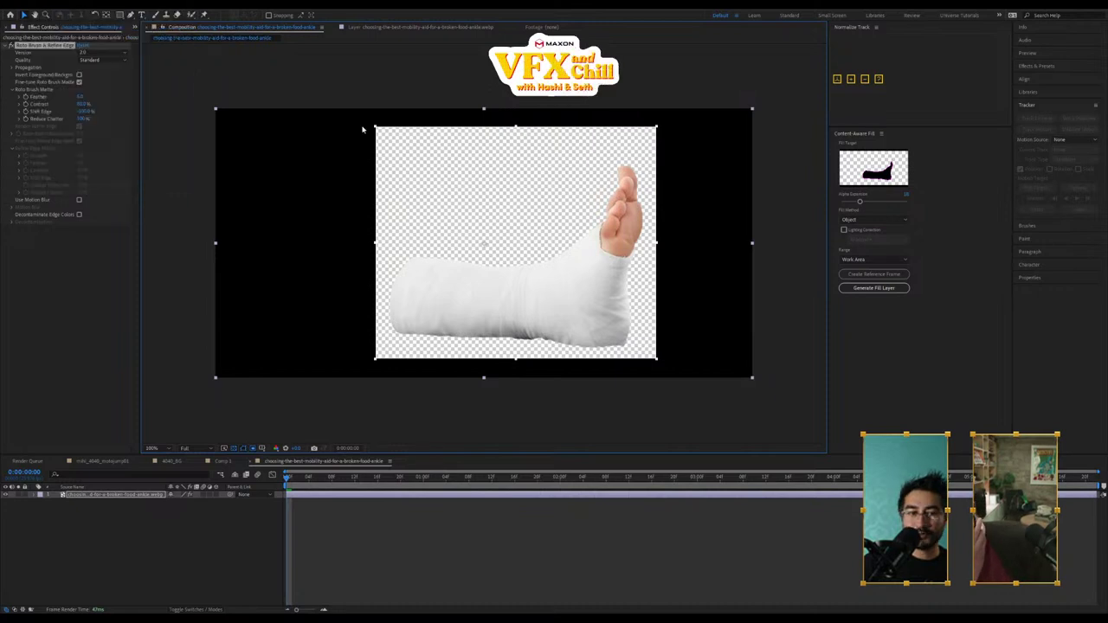
# Step: Output the current frame of the cropped cast as a TIFF named Foot and render it
pyautogui.hotkey('ctrl', 'alt', 's')
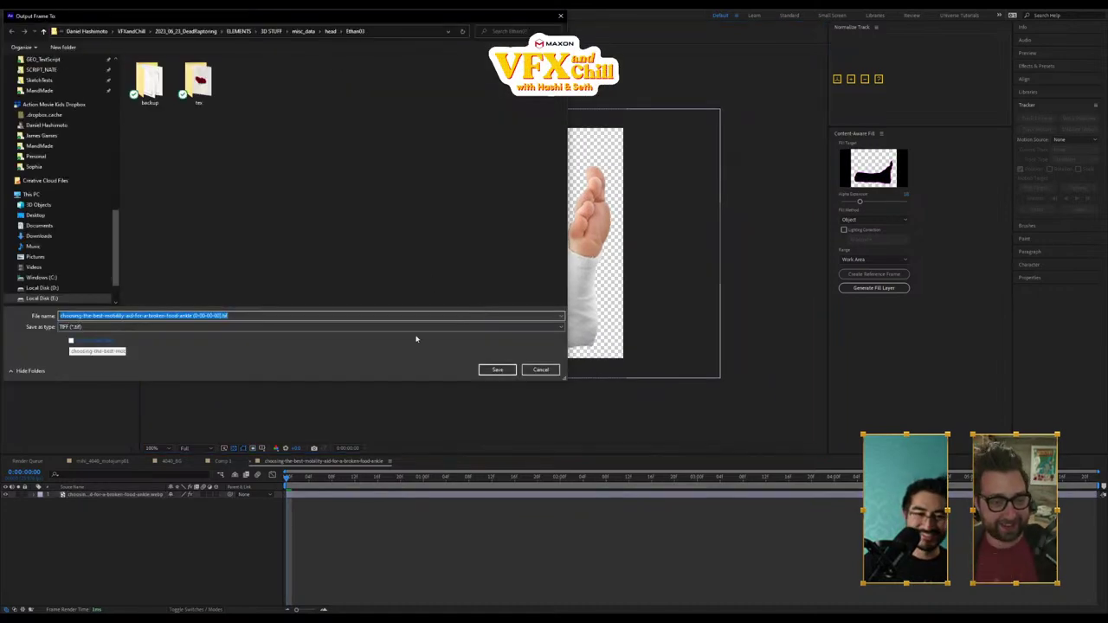
pyautogui.press('Return')
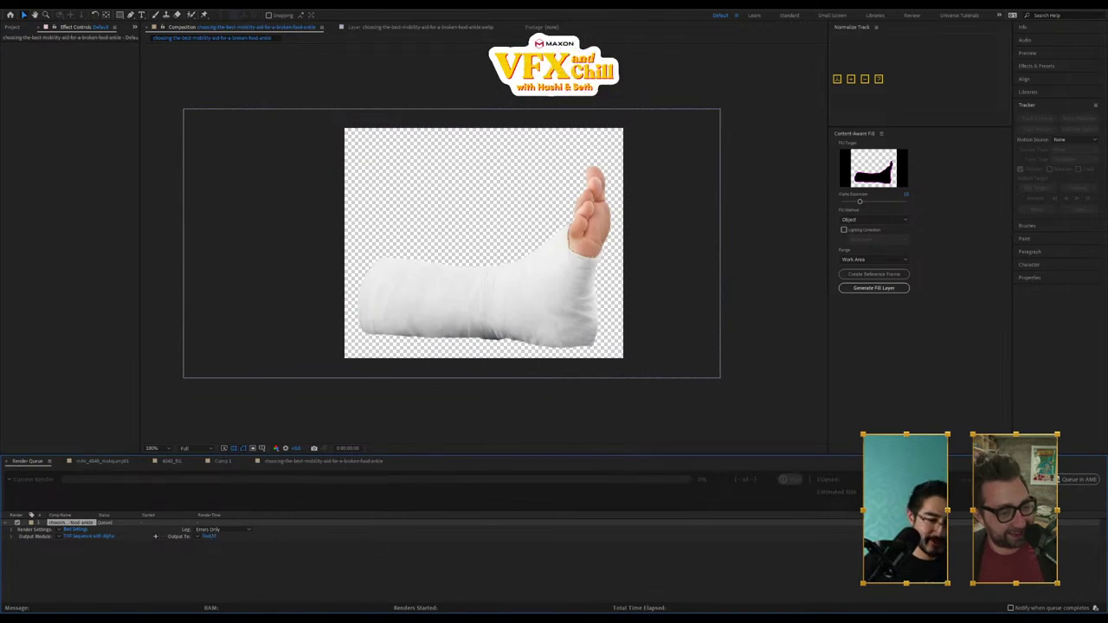
pyautogui.click(1035, 478)
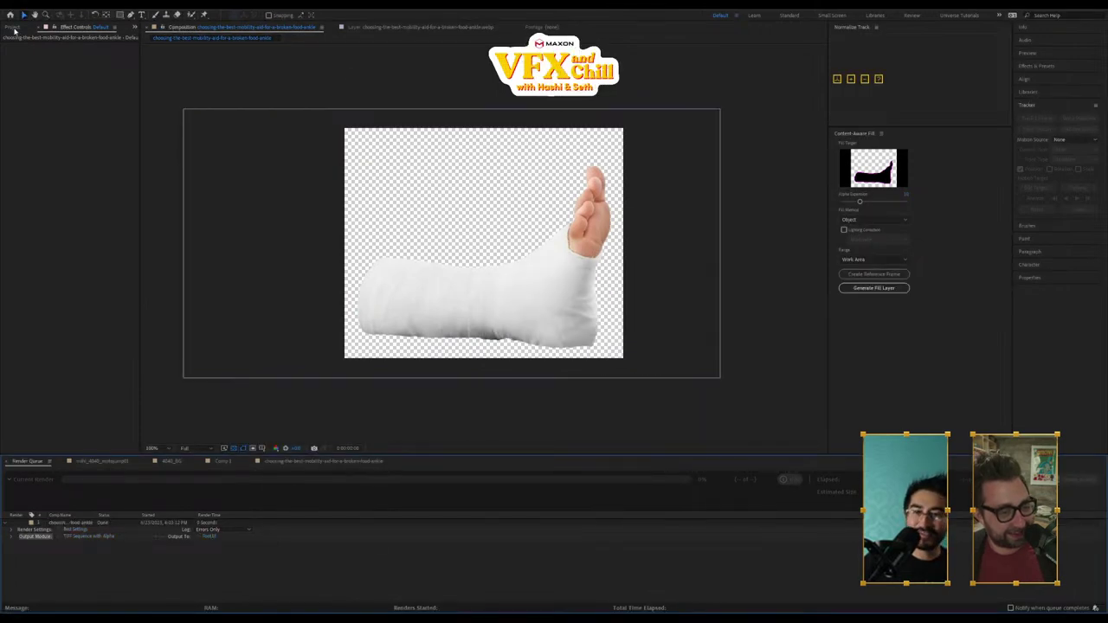
# Step: Add Foot.tif as the top layer of the motorcycle shot composition and parent it to Head Null
pyautogui.click(13, 28)
pyautogui.click(171, 462)
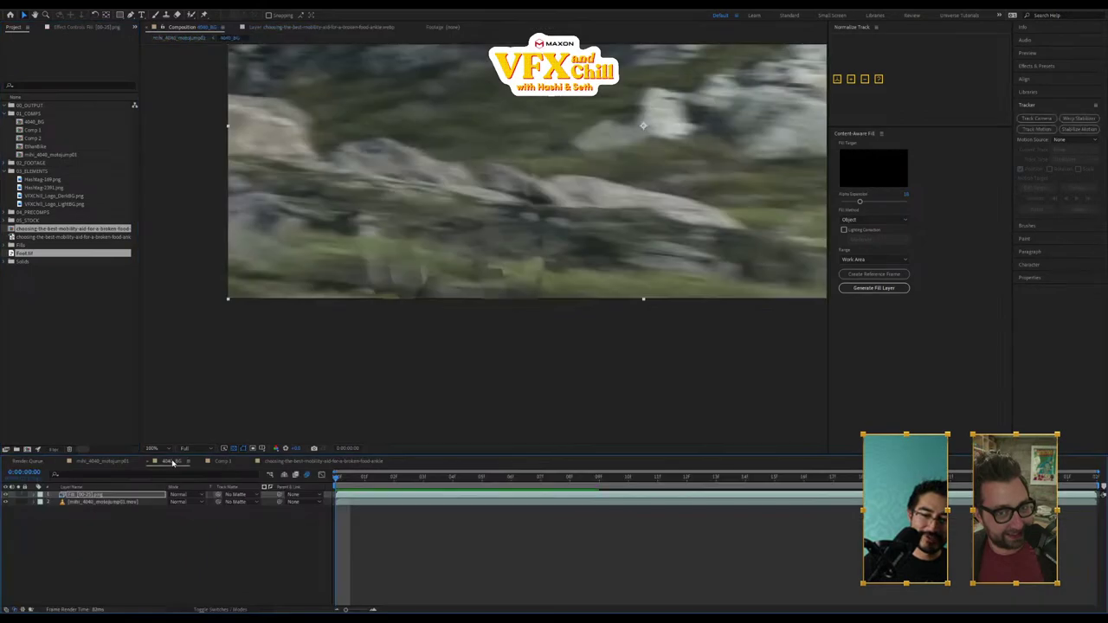
pyautogui.click(102, 462)
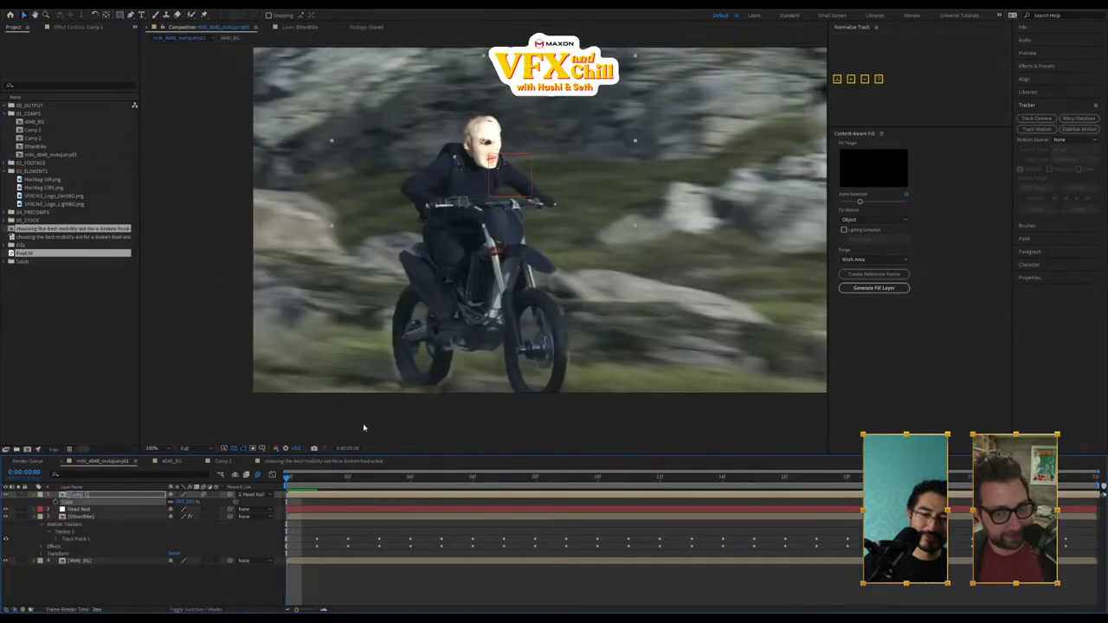
pyautogui.click(121, 510)
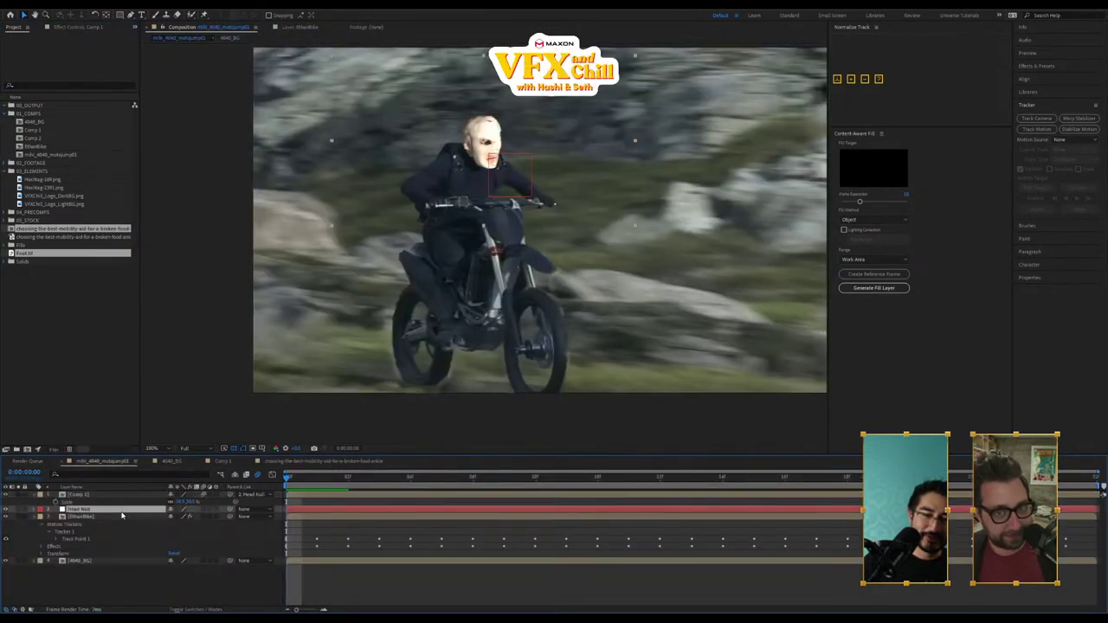
pyautogui.click(22, 337)
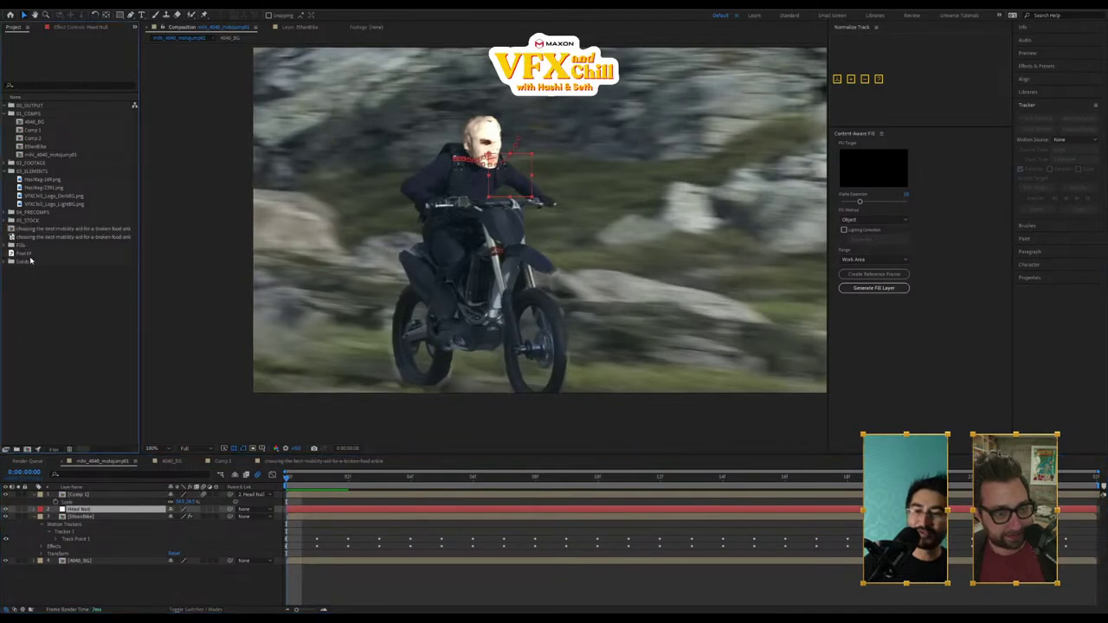
pyautogui.moveTo(27, 254); pyautogui.dragTo(90, 495)
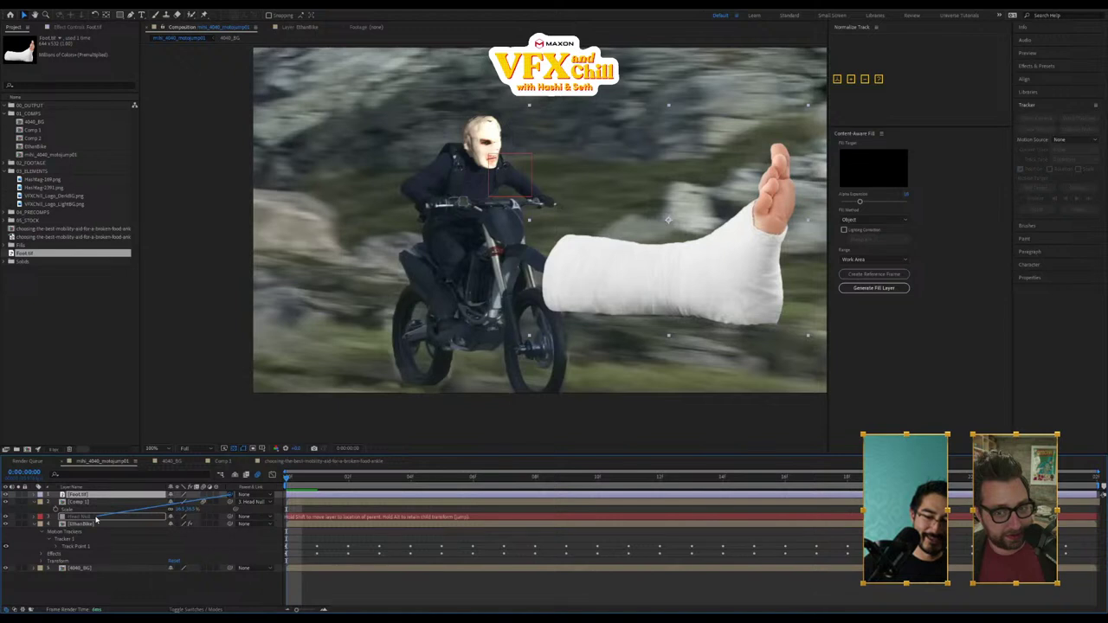
pyautogui.moveTo(96, 519); pyautogui.dragTo(97, 518)
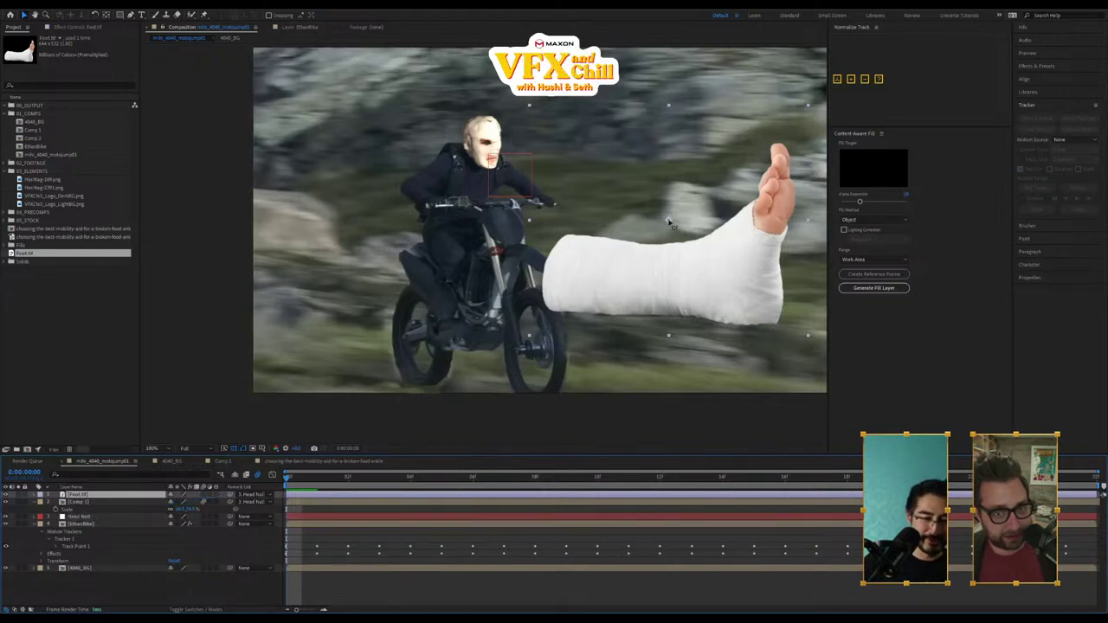
# Step: Move the Foot.tif anchor point to the cast's upper end, shrink the layer over the rider's leg and rotate the foot downward
pyautogui.press('y')
pyautogui.moveTo(669, 222); pyautogui.dragTo(536, 258)
pyautogui.moveTo(716, 94); pyautogui.dragTo(616, 162)
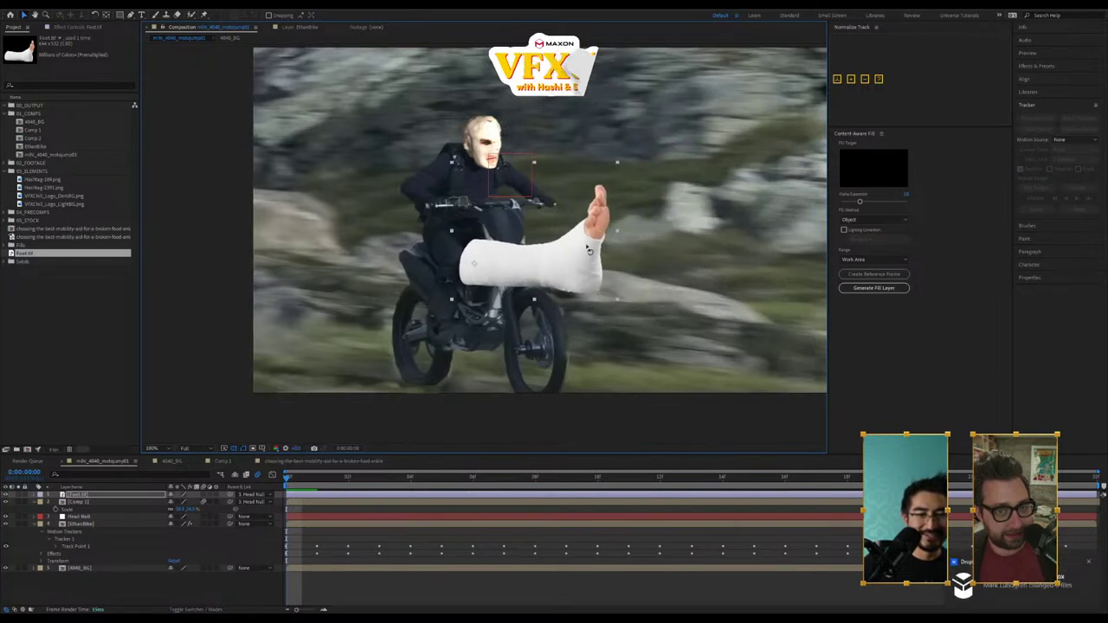
pyautogui.press('w')
pyautogui.moveTo(588, 250); pyautogui.dragTo(559, 298)
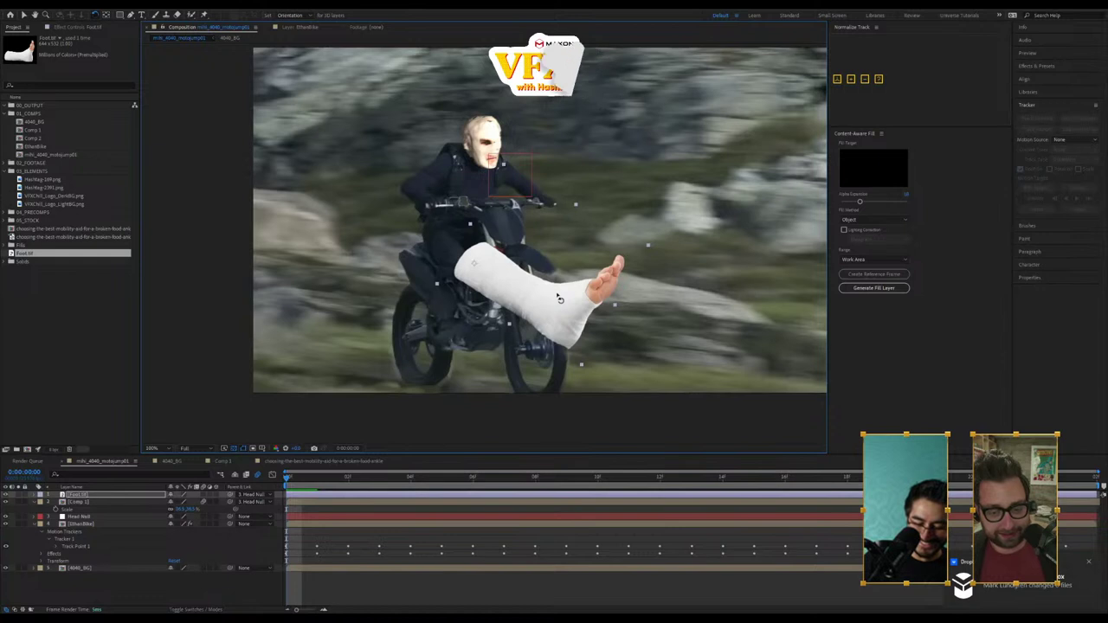
# Step: Scale the cast down further and fine-tune its rotation to fit the rider's leg
pyautogui.press('v')
pyautogui.moveTo(624, 261); pyautogui.dragTo(579, 258)
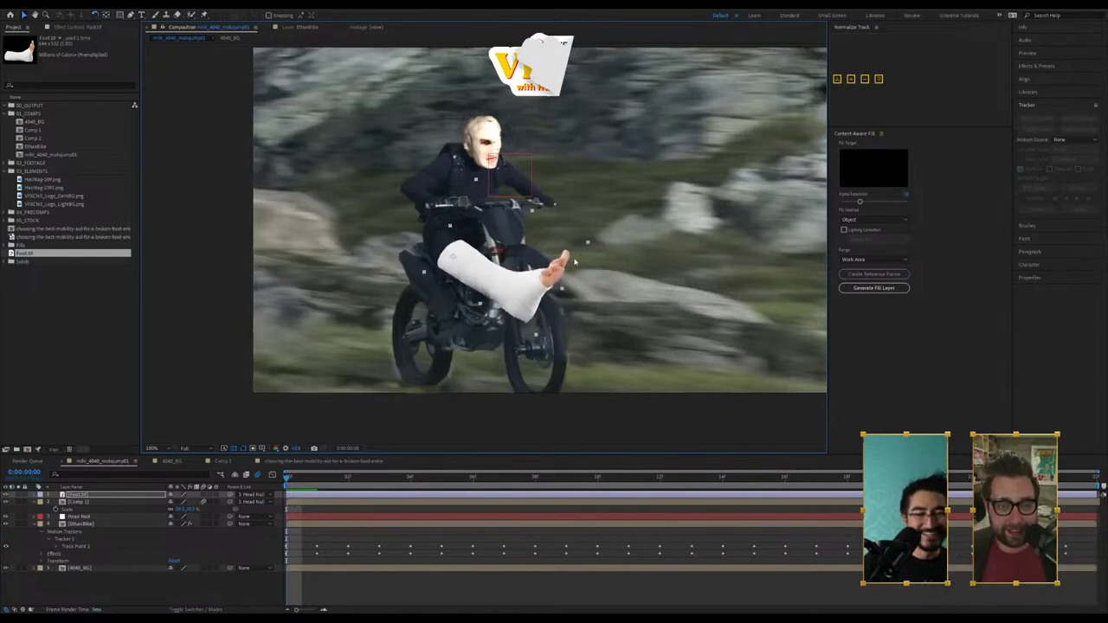
pyautogui.press('w')
pyautogui.moveTo(536, 289)
pyautogui.mouseDown()
pyautogui.moveTo(519, 315)
pyautogui.moveTo(546, 272)
pyautogui.moveTo(541, 291)
pyautogui.mouseUp()
pyautogui.press('v')
pyautogui.moveTo(590, 265); pyautogui.dragTo(561, 282)
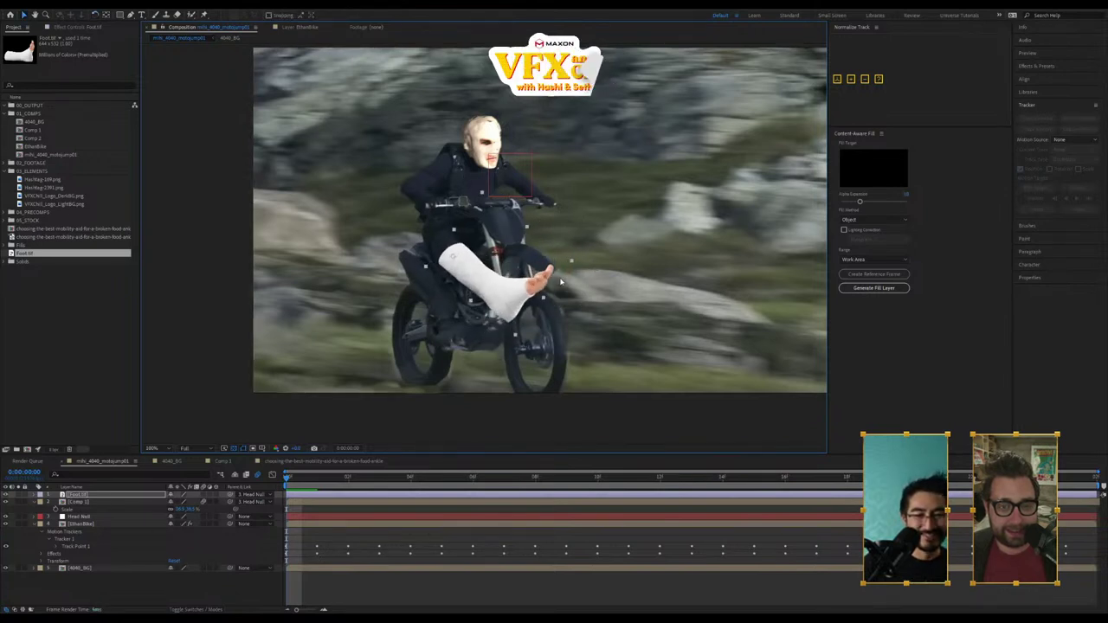
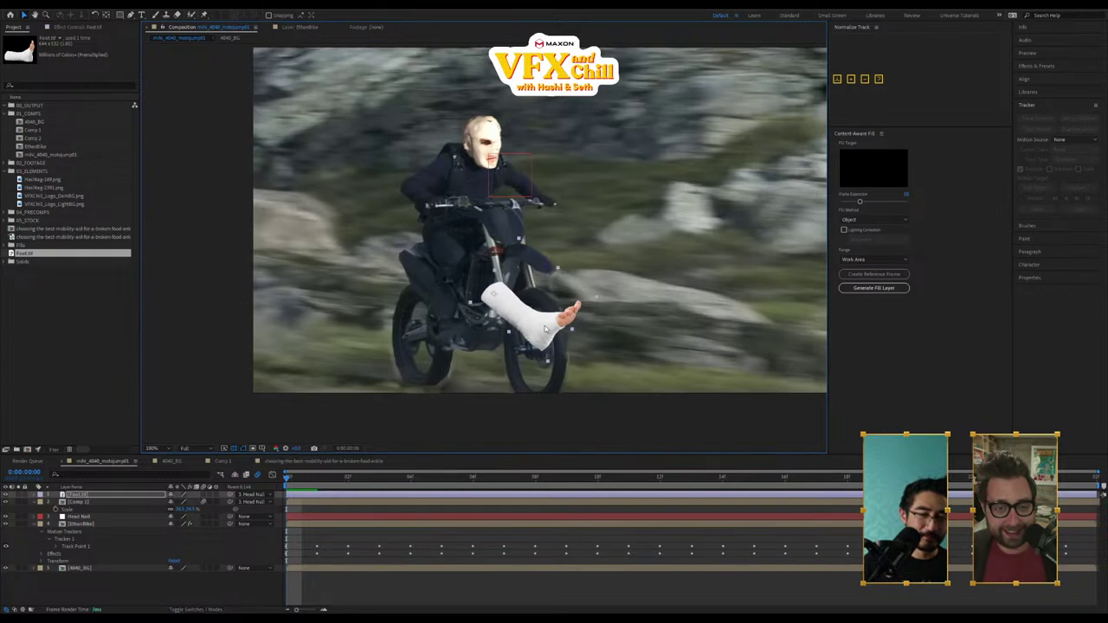
# Step: Preview the motorcycle shot with the cast and head in place, and save the project
pyautogui.click(531, 191)
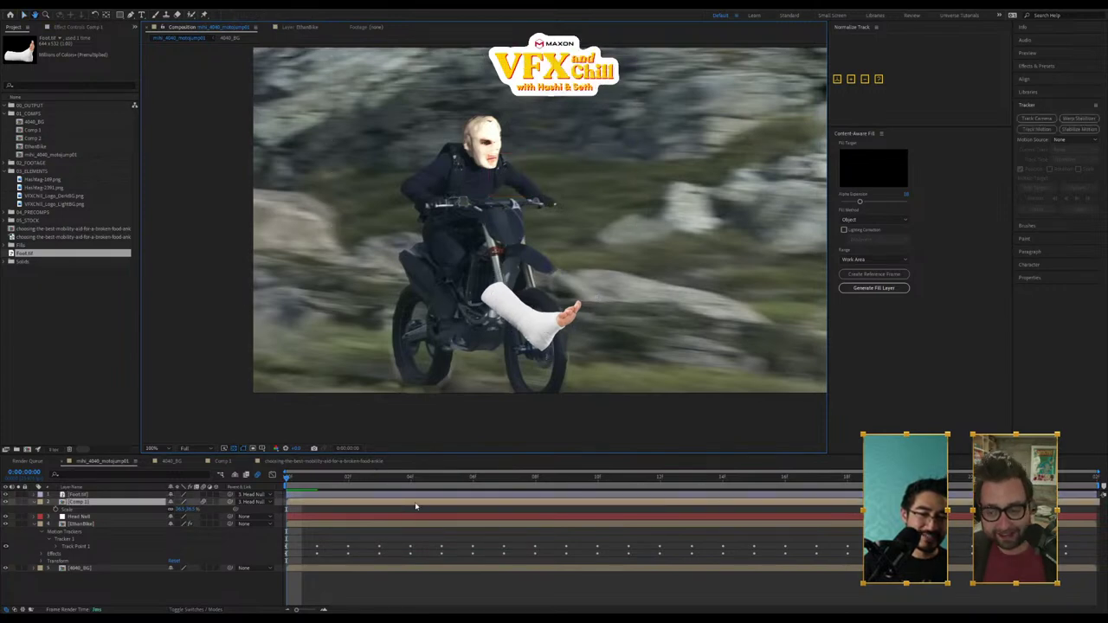
pyautogui.press('space')
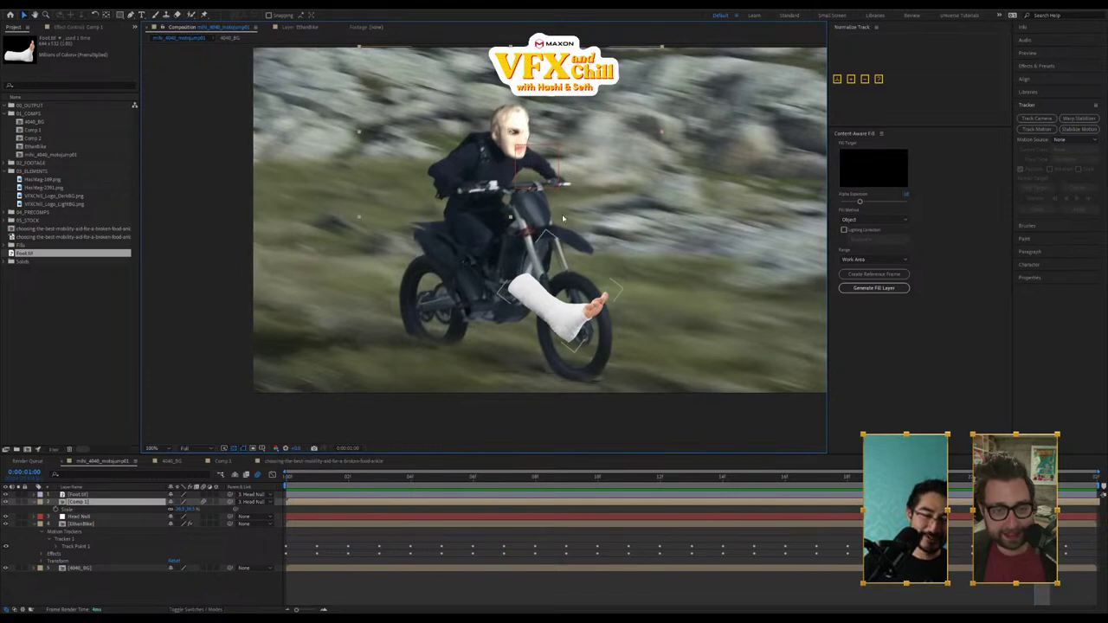
pyautogui.hotkey('ctrl', 's')
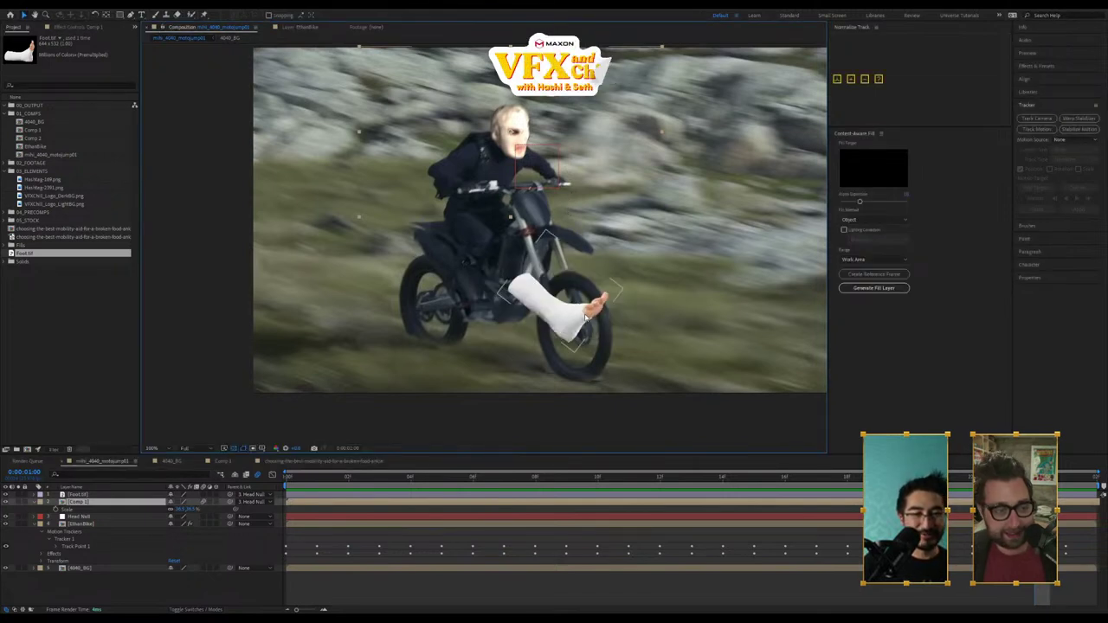
# Step: Switch to Cinema 4D and copy the foot and leg meshes from the spiral sweep scene into the bandaged head scene
pyautogui.click(585, 318)
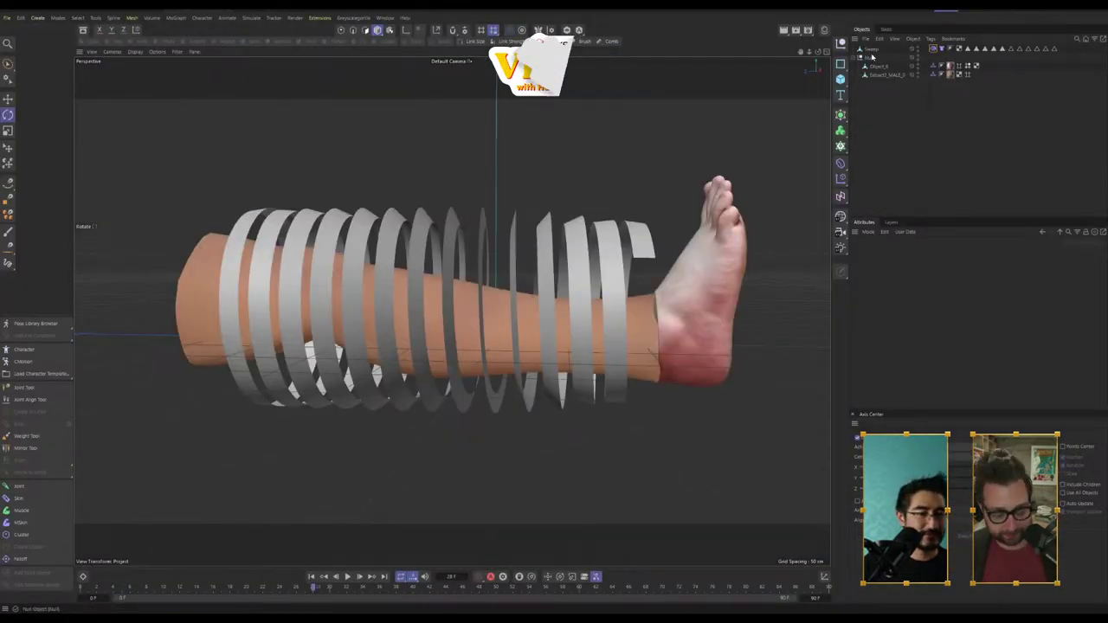
pyautogui.click(870, 49)
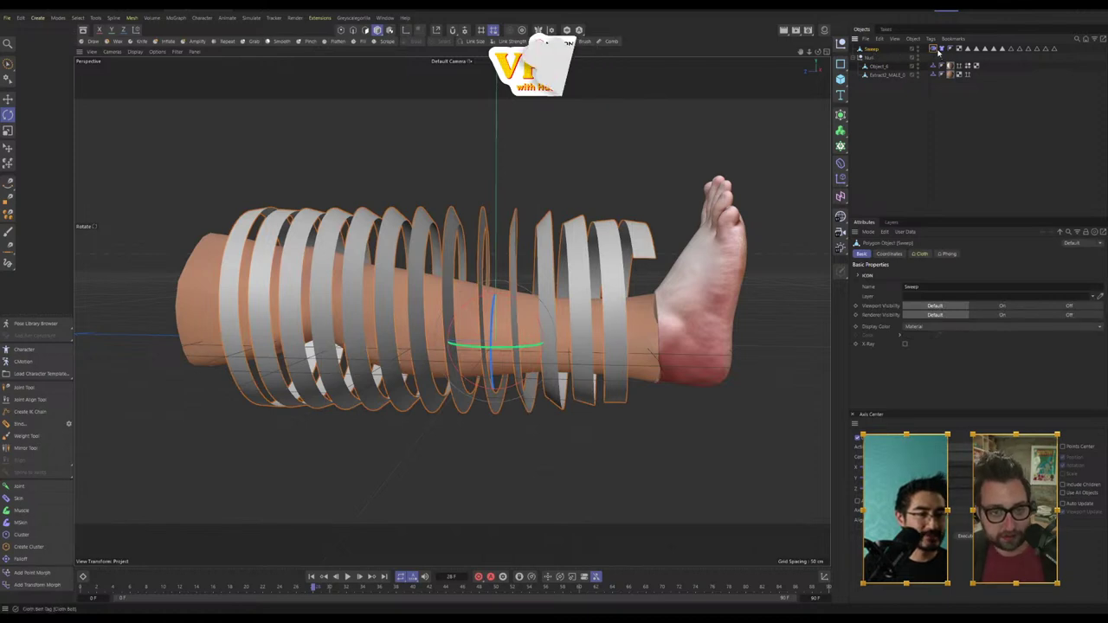
pyautogui.click(706, 318)
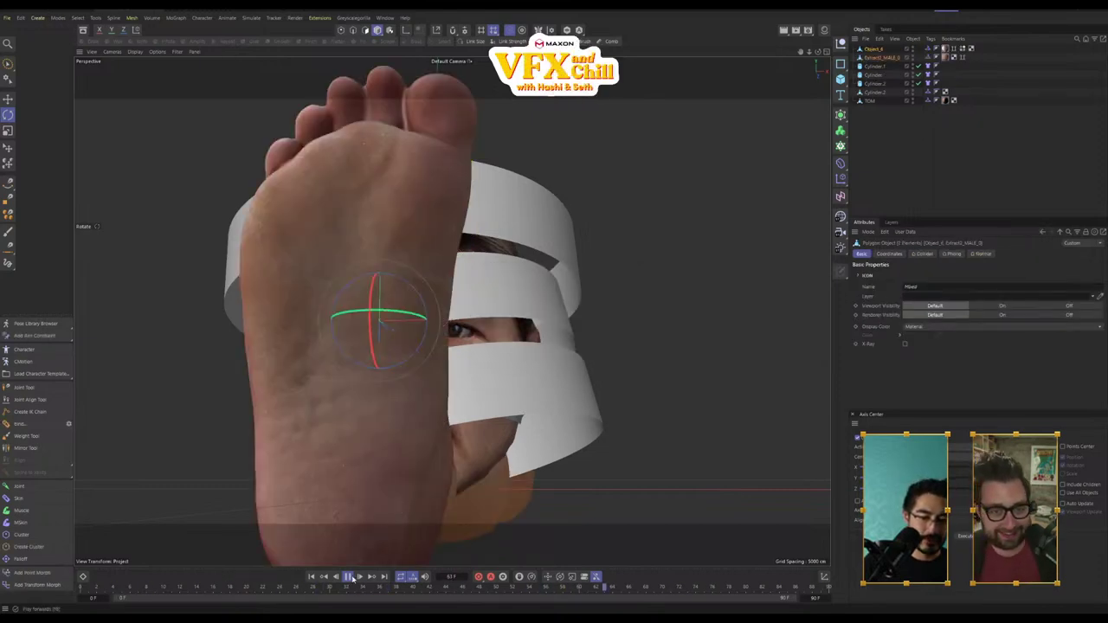
pyautogui.keyDown('alt'); pyautogui.moveTo(451, 391); pyautogui.dragTo(554, 350); pyautogui.keyUp('alt')
pyautogui.keyDown('alt'); pyautogui.moveTo(555, 350); pyautogui.dragTo(485, 358, button='right'); pyautogui.keyUp('alt')
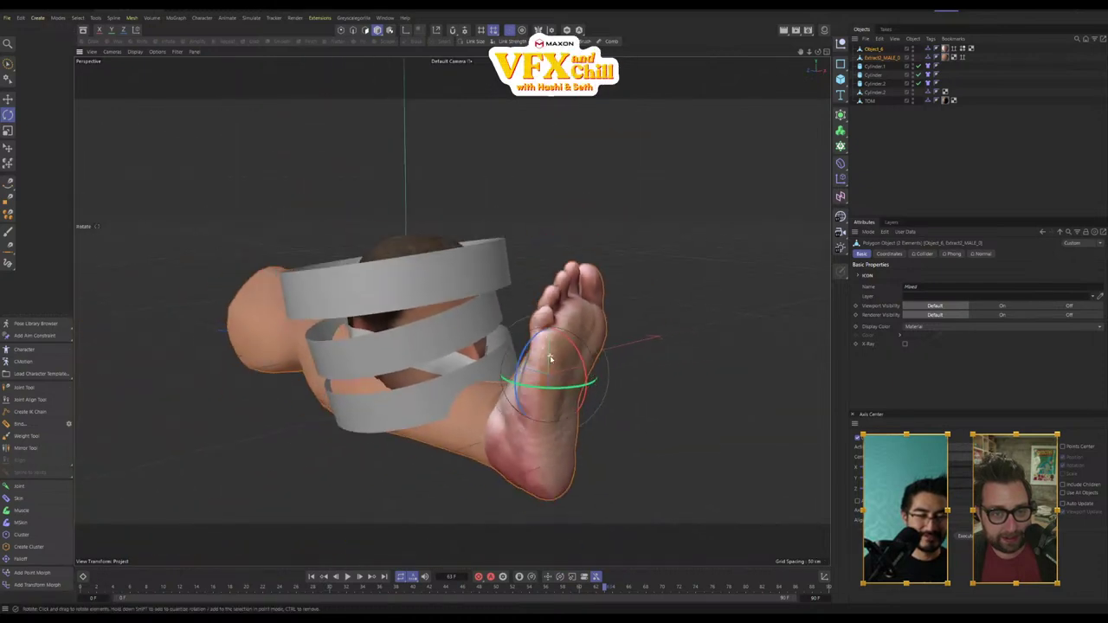
pyautogui.keyDown('alt'); pyautogui.moveTo(550, 360); pyautogui.dragTo(581, 277, button='middle'); pyautogui.keyUp('alt')
# Step: Save the scene under the new file name Broken Leg
pyautogui.click(7, 17)
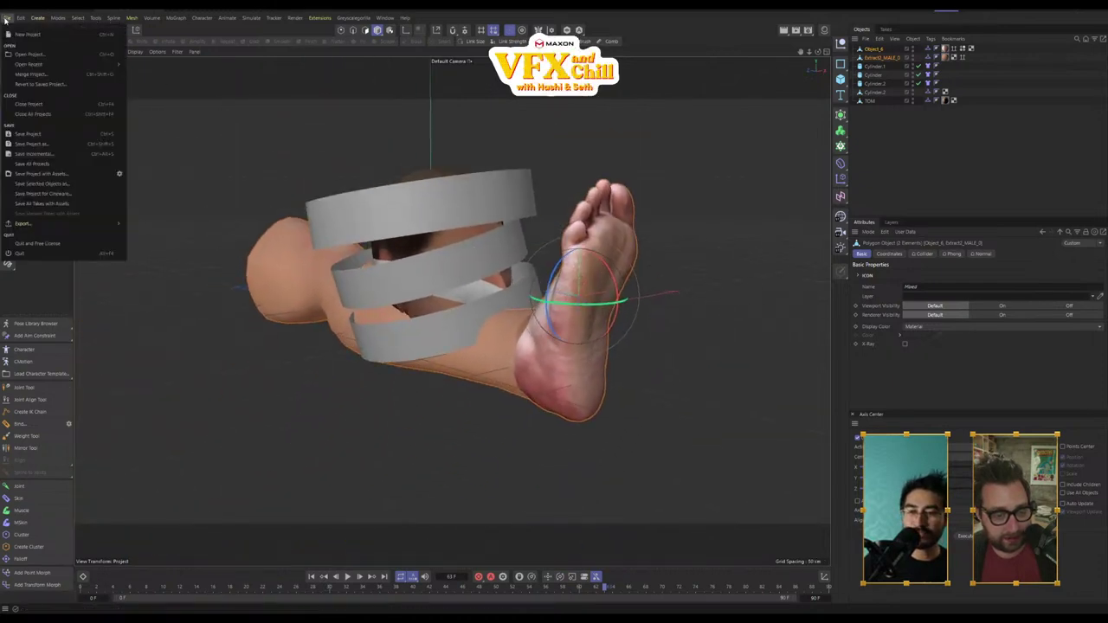
pyautogui.click(35, 141)
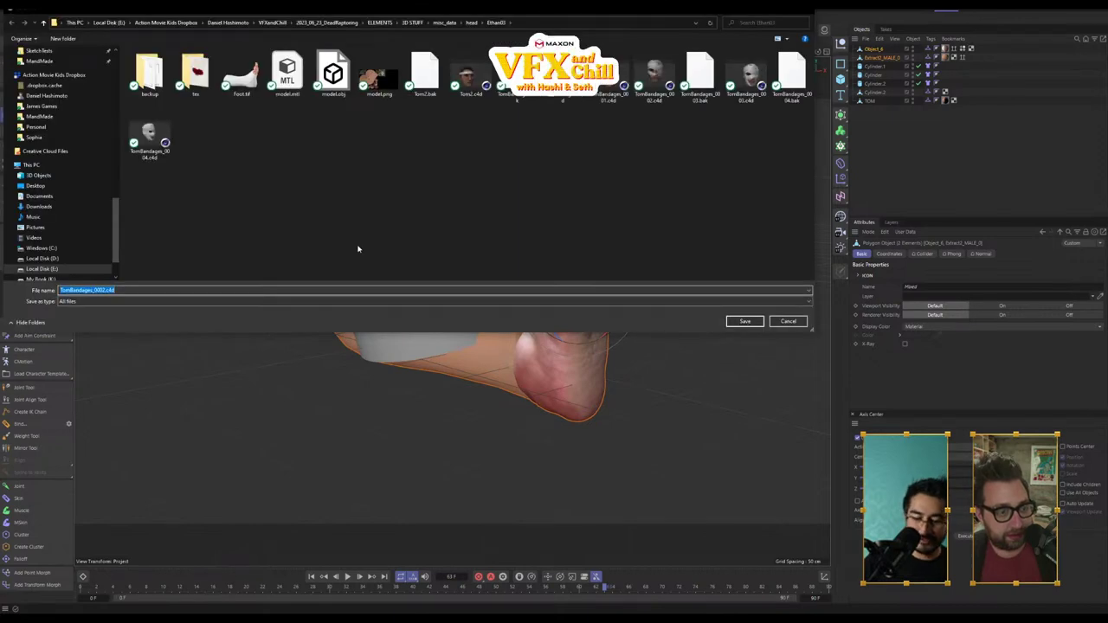
pyautogui.write('Broken Leg')
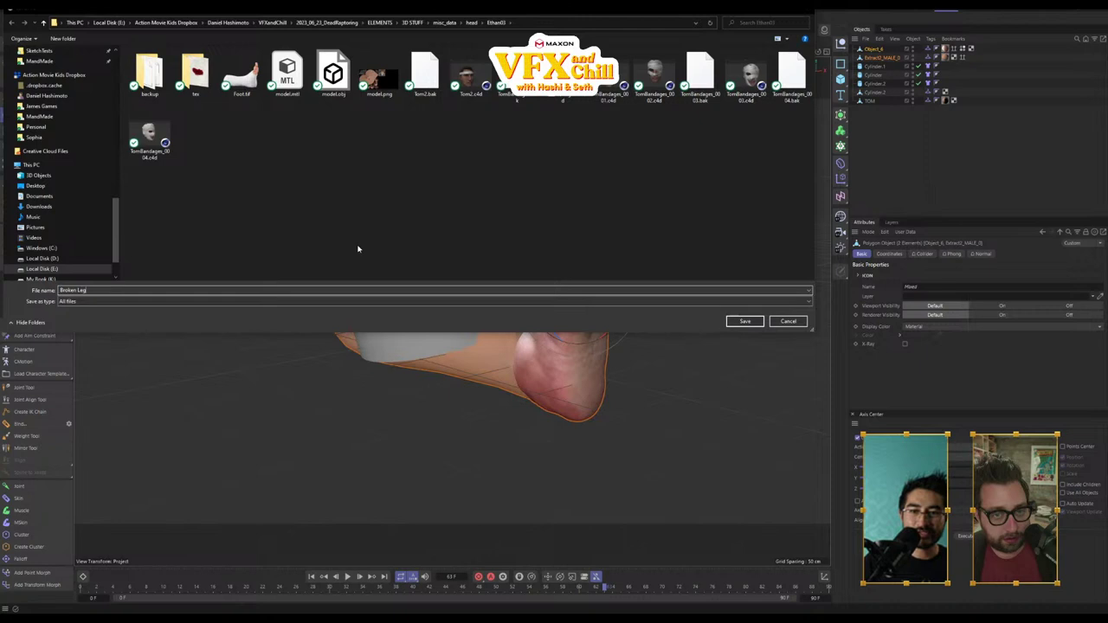
pyautogui.press('Return')
# Step: Delete the head mesh and the polygon Cylinder.2 object, keeping the leg, the foot and the three cloth cylinders
pyautogui.click(894, 109)
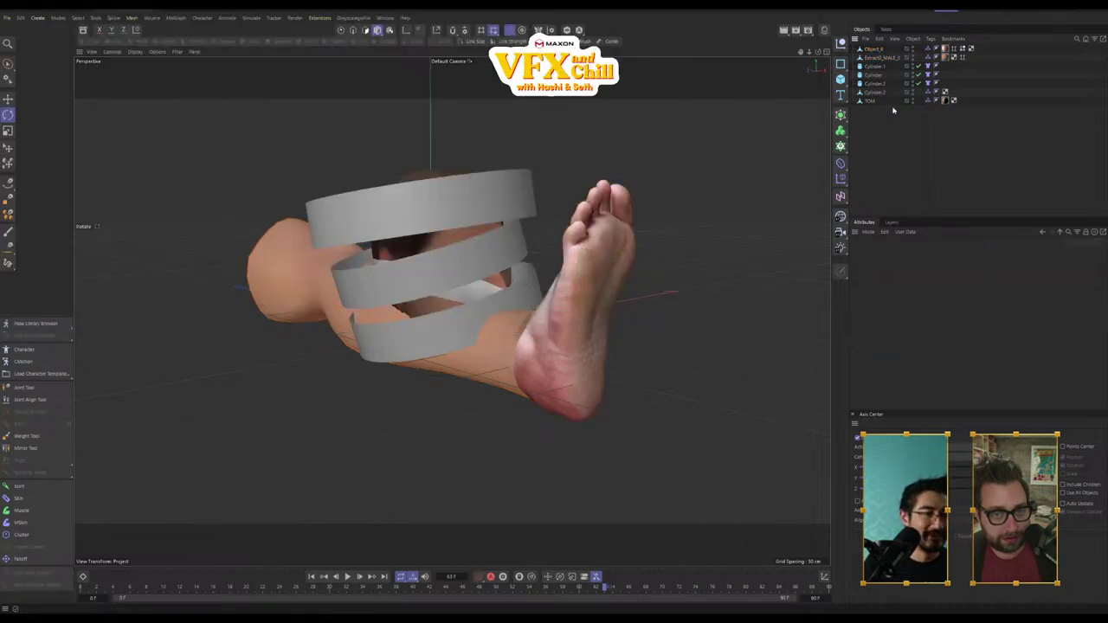
pyautogui.click(875, 49)
pyautogui.click(881, 94)
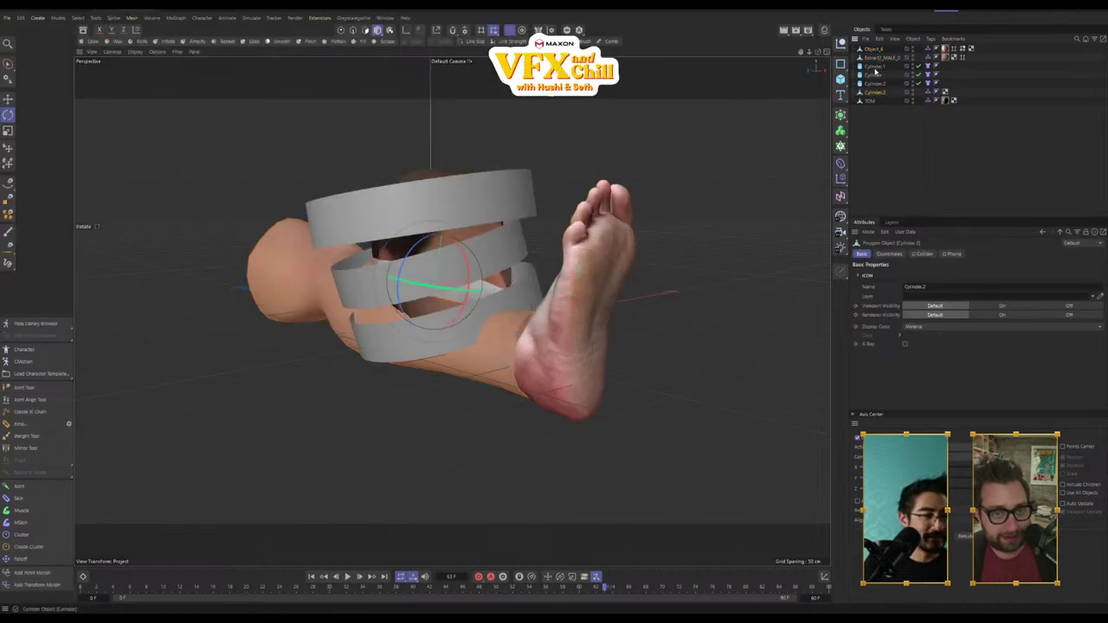
pyautogui.click(875, 68)
pyautogui.click(873, 102)
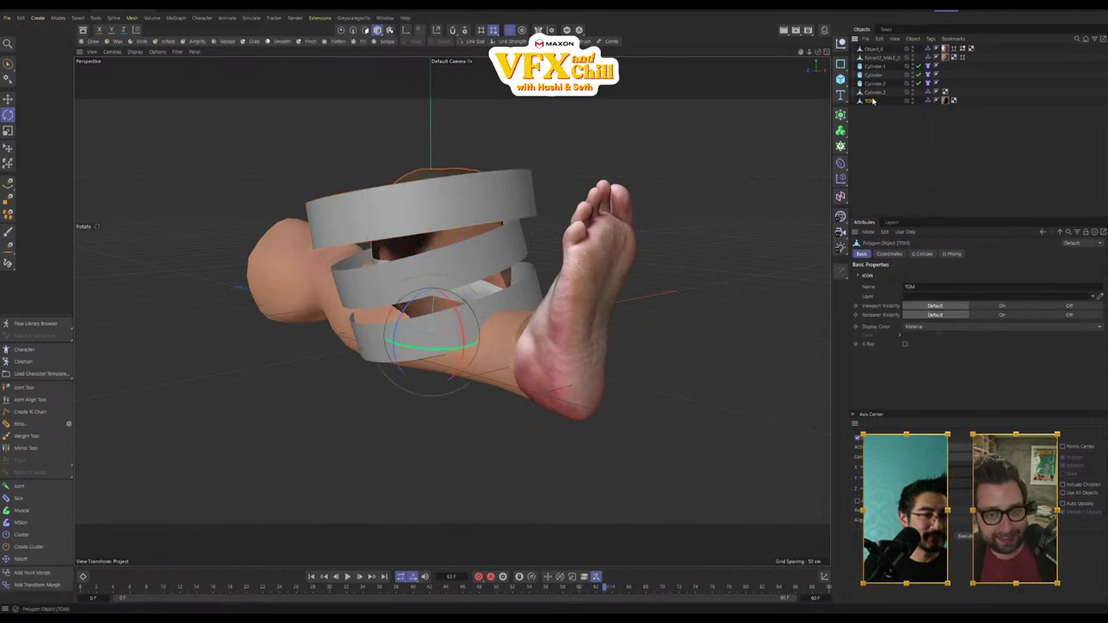
pyautogui.press('Delete')
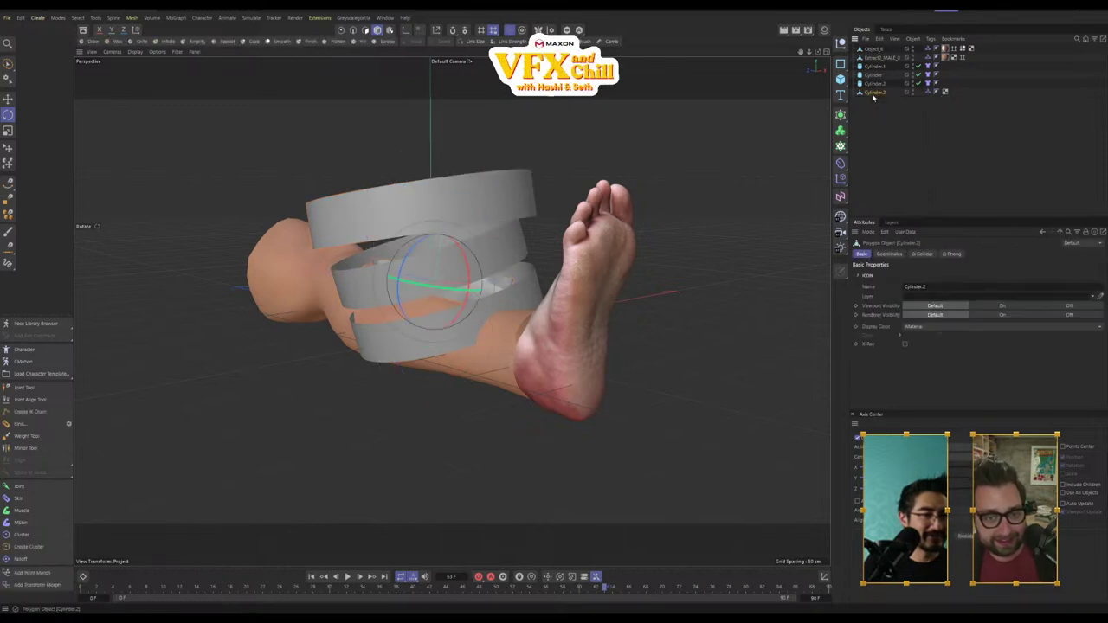
pyautogui.press('Delete')
# Step: Rotate the three cloth cylinders together to face along the leg and move them down around the shin
pyautogui.click(873, 76)
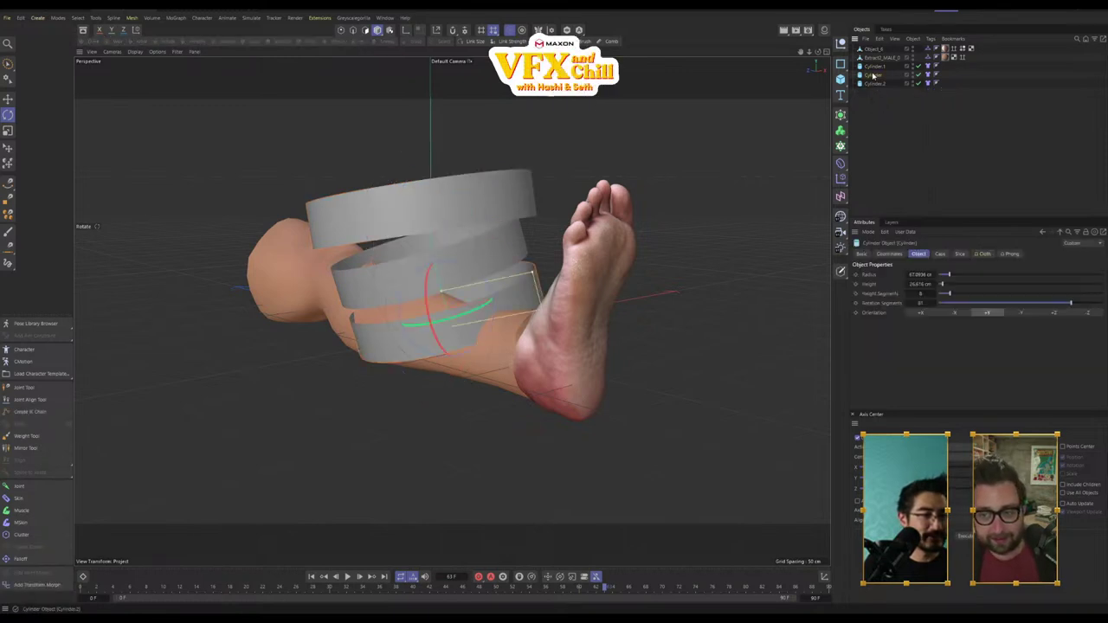
pyautogui.click(874, 67)
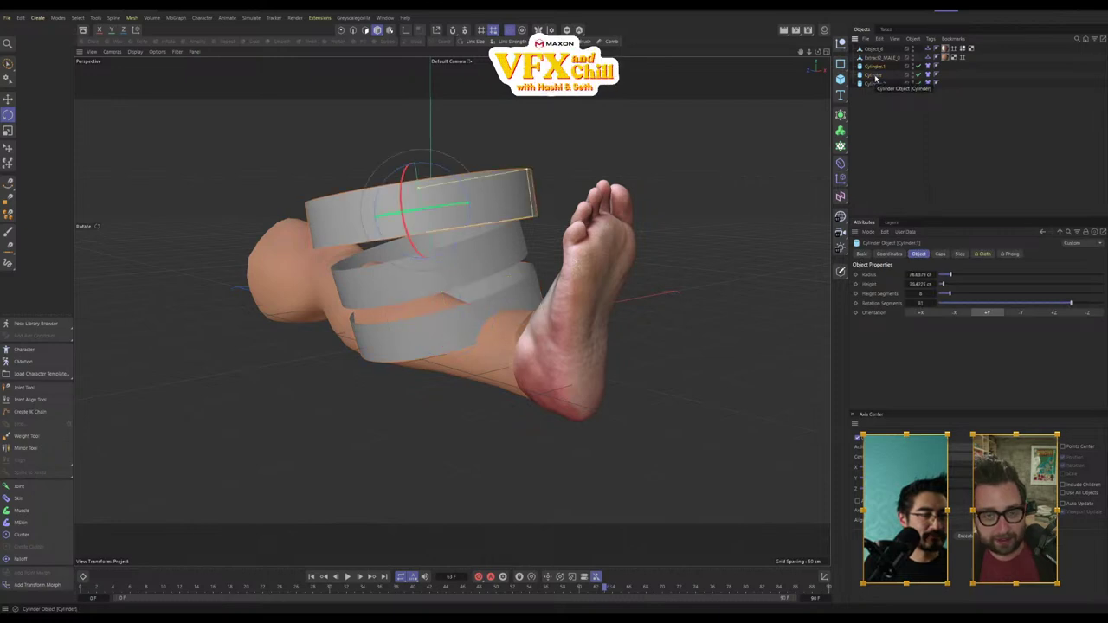
pyautogui.keyDown('shift'); pyautogui.click(874, 83); pyautogui.keyUp('shift')
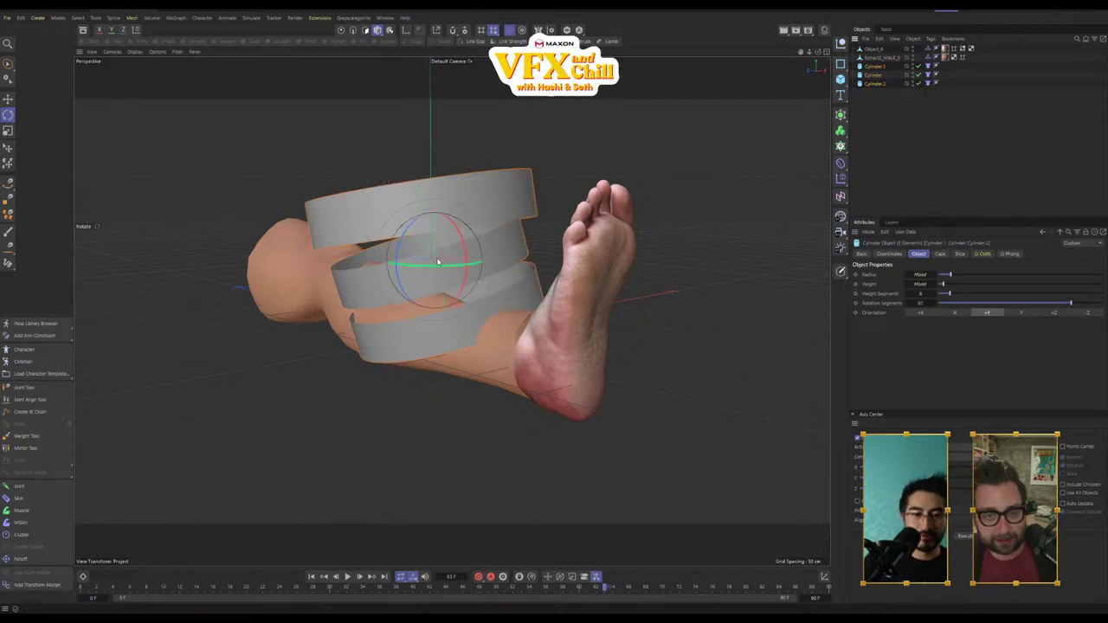
pyautogui.moveTo(439, 262); pyautogui.dragTo(458, 197)
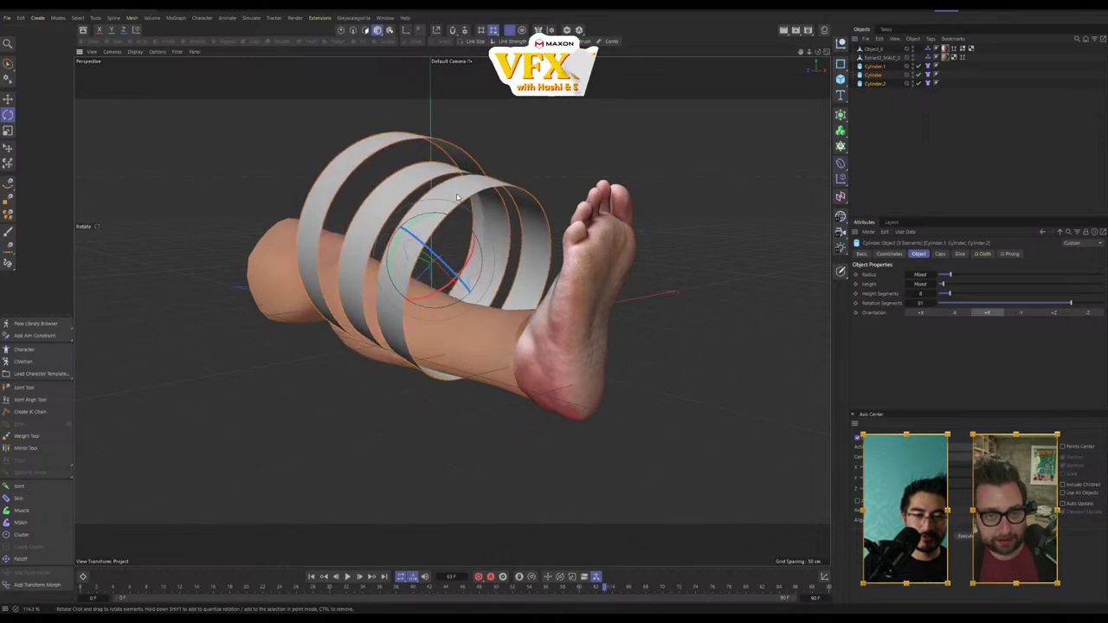
pyautogui.press('e')
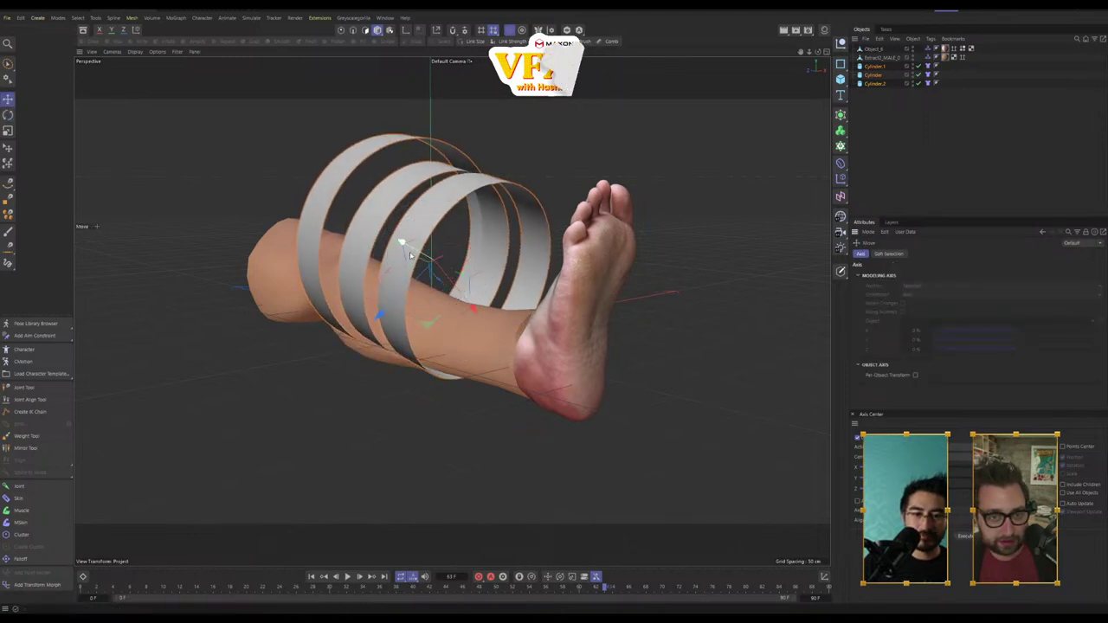
pyautogui.keyDown('alt'); pyautogui.moveTo(463, 303); pyautogui.dragTo(485, 310); pyautogui.keyUp('alt')
pyautogui.moveTo(396, 312); pyautogui.dragTo(457, 388)
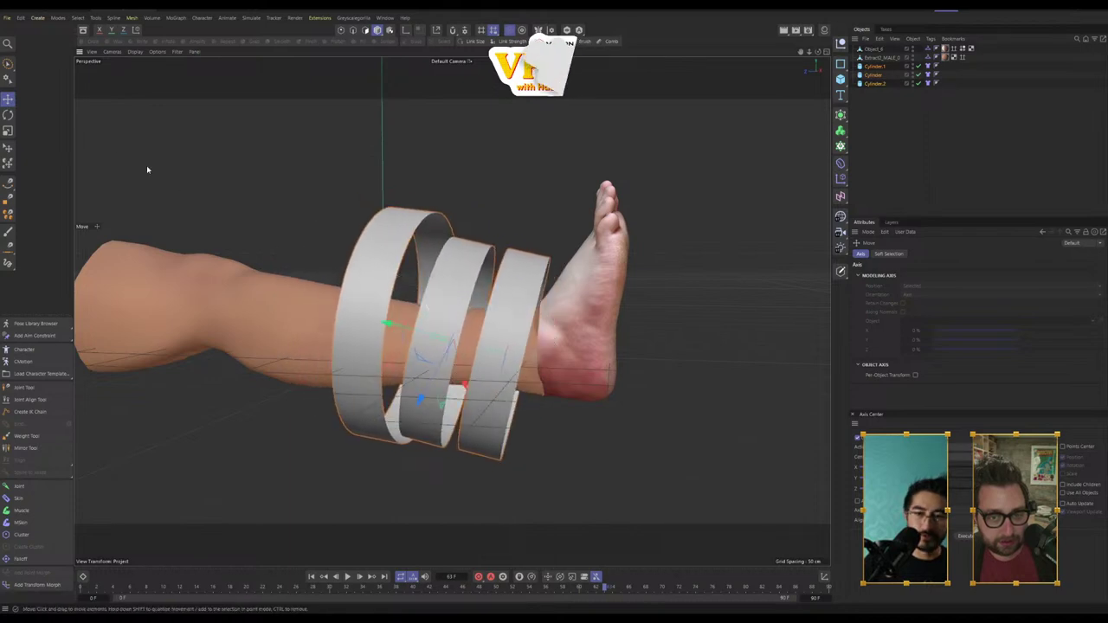
# Step: Fine-tune the rotation of the three cylinders and scale them down to fit closely around the lower leg
pyautogui.click(7, 116)
pyautogui.moveTo(495, 319); pyautogui.dragTo(438, 267)
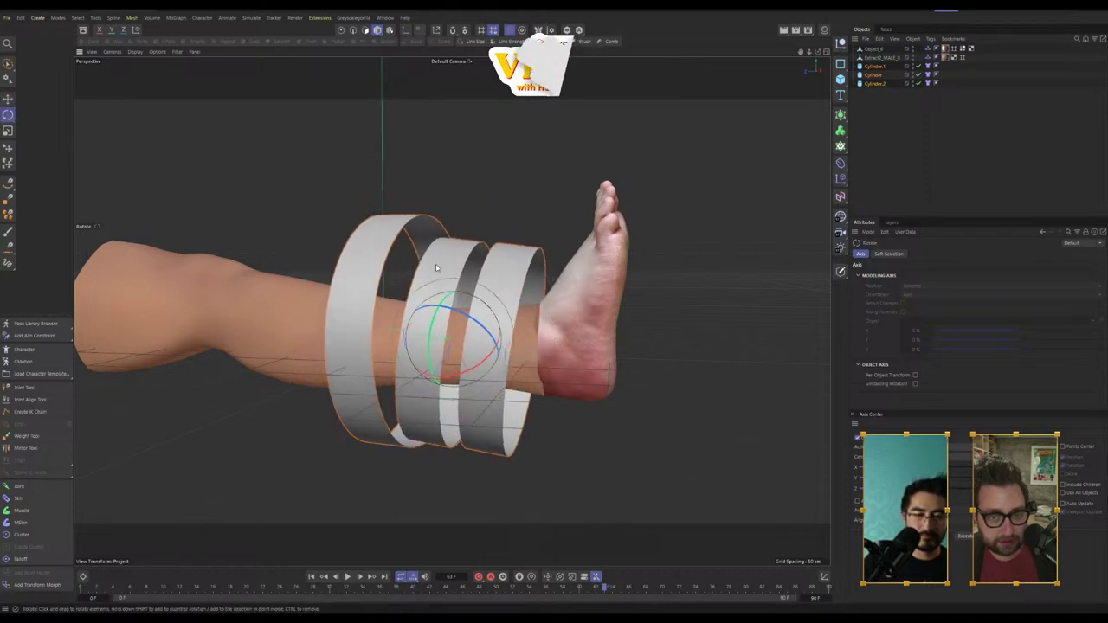
pyautogui.press('t')
pyautogui.moveTo(507, 136); pyautogui.dragTo(472, 233)
pyautogui.moveTo(386, 333)
pyautogui.mouseDown()
pyautogui.moveTo(344, 324)
pyautogui.moveTo(393, 331)
pyautogui.mouseUp()
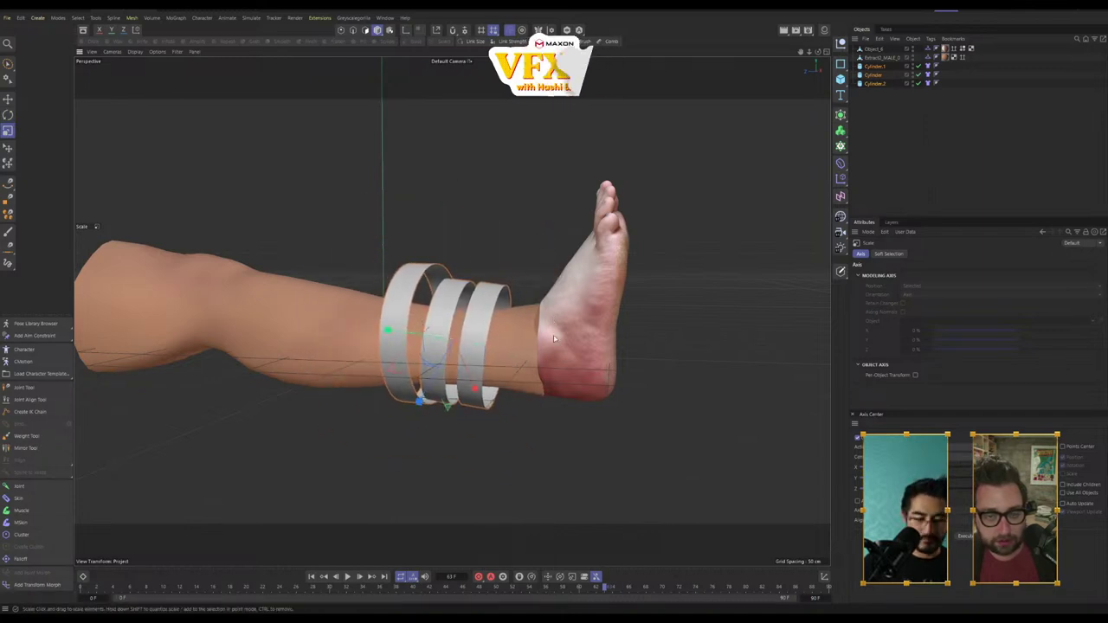
# Step: Play the cloth simulation, inspect the bandage strips around the ankle from both sides, and return to the first frame
pyautogui.keyDown('alt'); pyautogui.moveTo(564, 367); pyautogui.dragTo(428, 212); pyautogui.keyUp('alt')
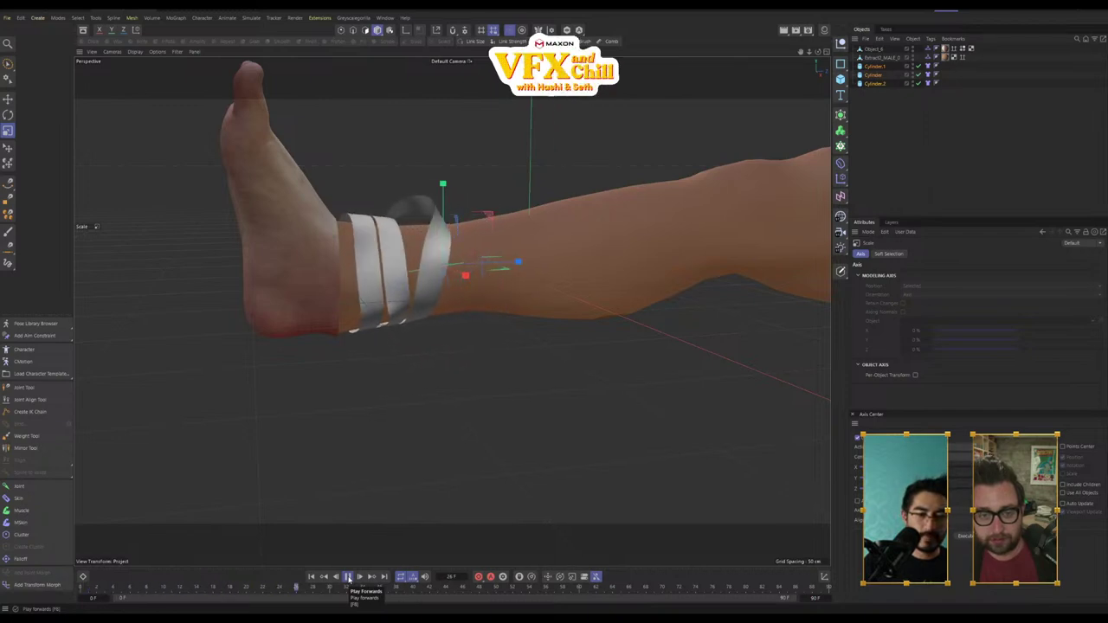
pyautogui.keyDown('alt'); pyautogui.moveTo(537, 305); pyautogui.dragTo(487, 303); pyautogui.keyUp('alt')
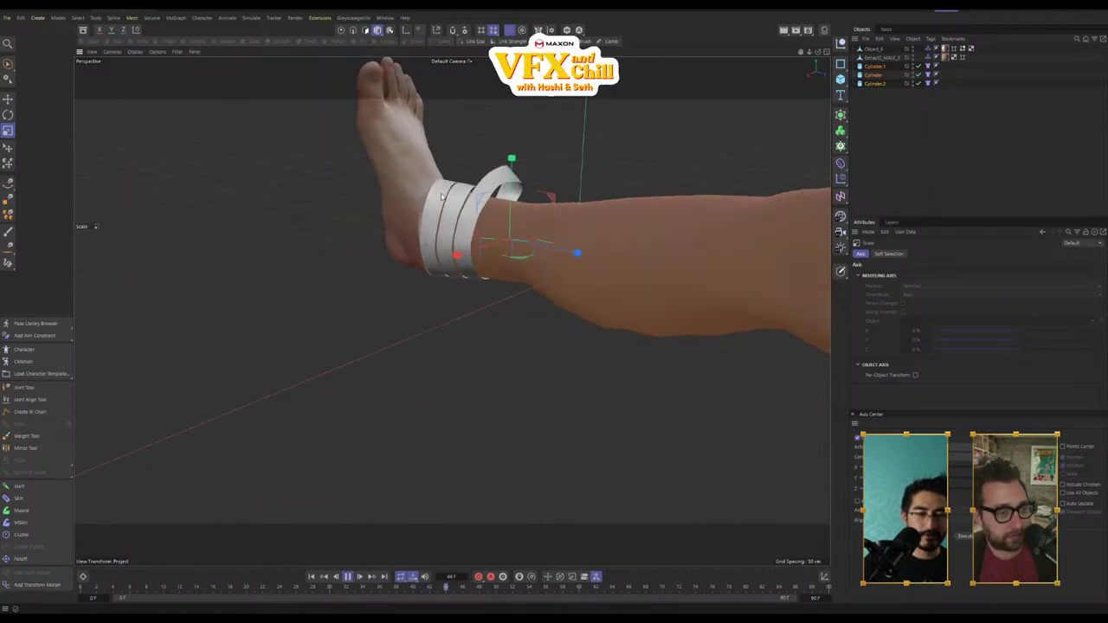
pyautogui.click(347, 576)
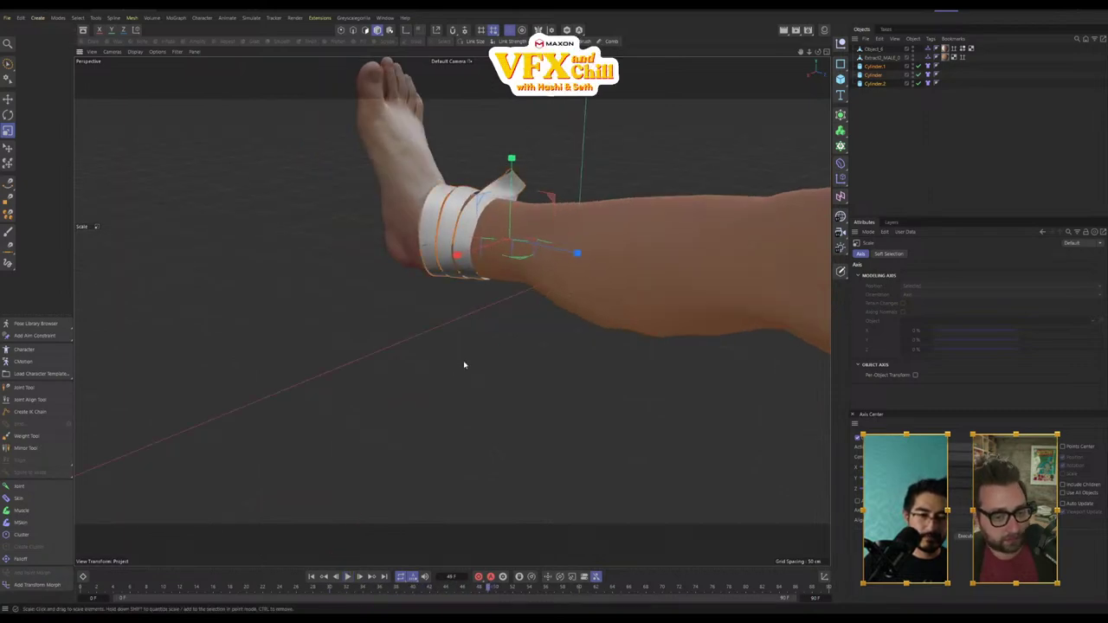
pyautogui.keyDown('alt'); pyautogui.moveTo(464, 365); pyautogui.dragTo(619, 352); pyautogui.keyUp('alt')
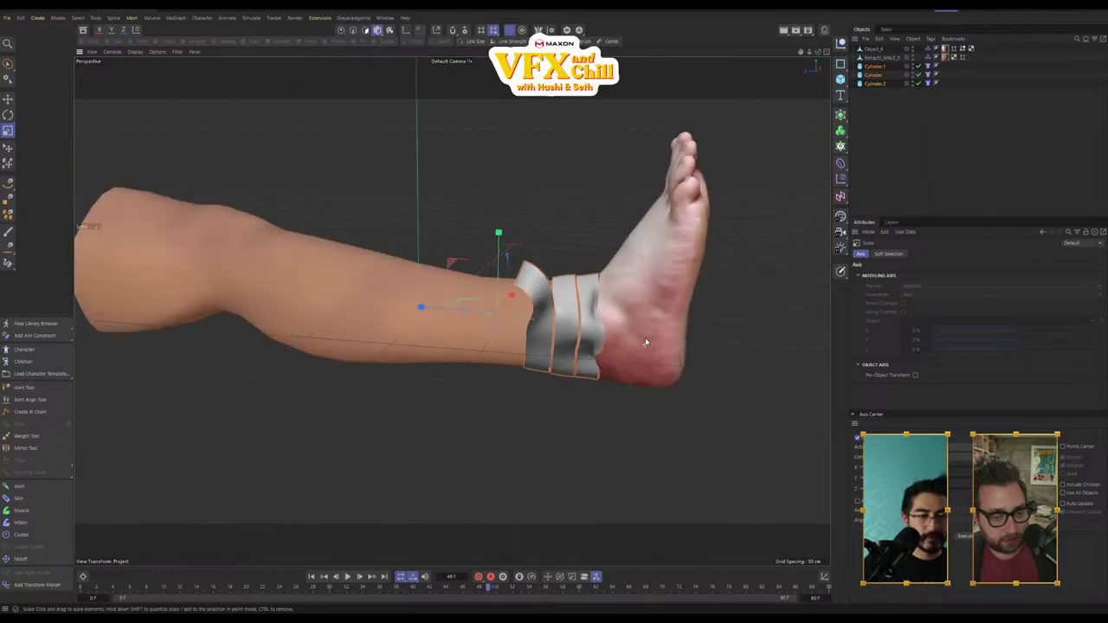
pyautogui.scroll(-4, 646, 343)
pyautogui.click(313, 272)
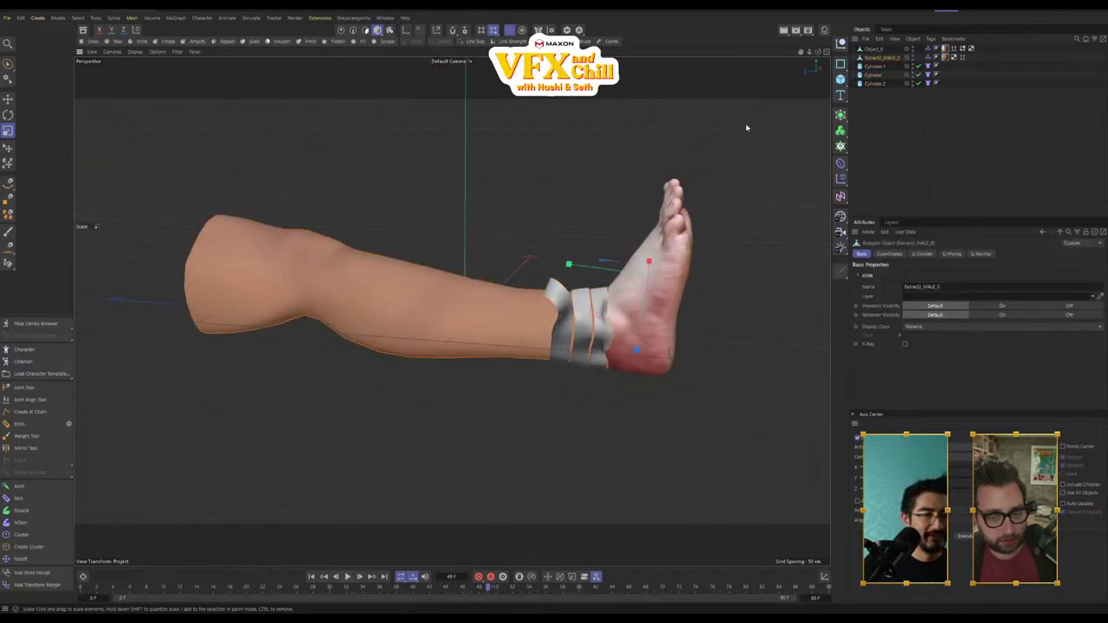
pyautogui.click(316, 580)
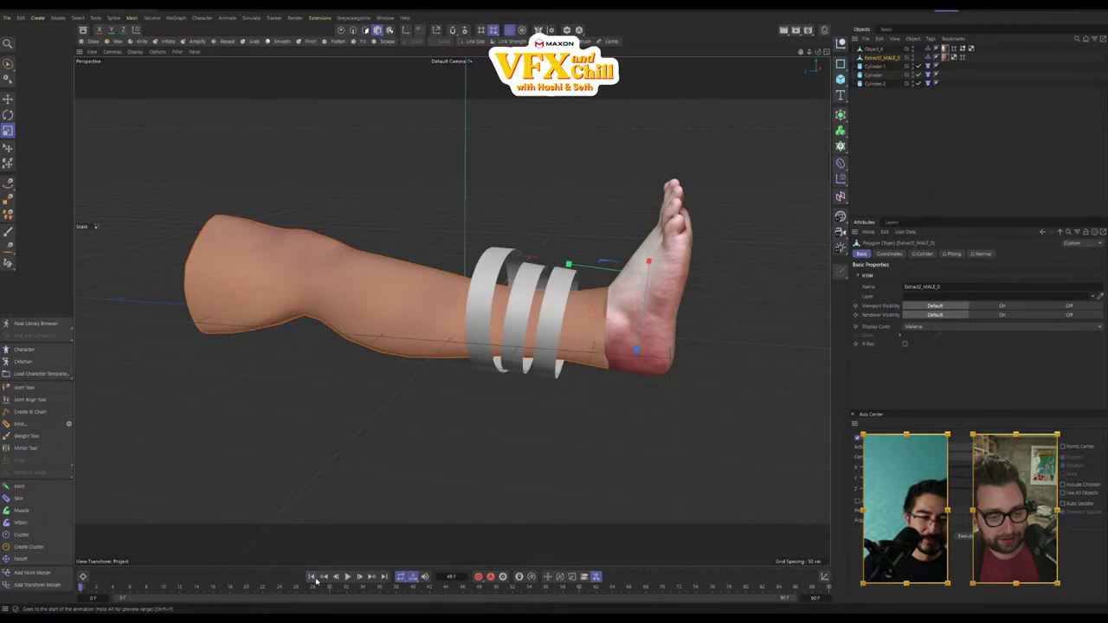
pyautogui.click(878, 68)
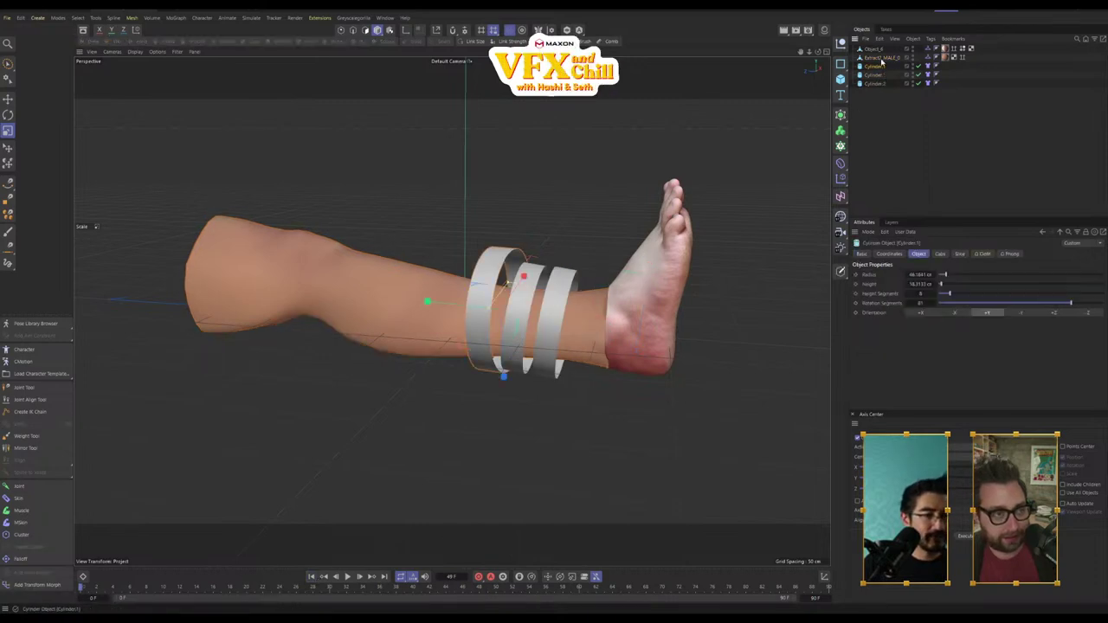
pyautogui.click(880, 50)
pyautogui.click(879, 83)
pyautogui.click(892, 67)
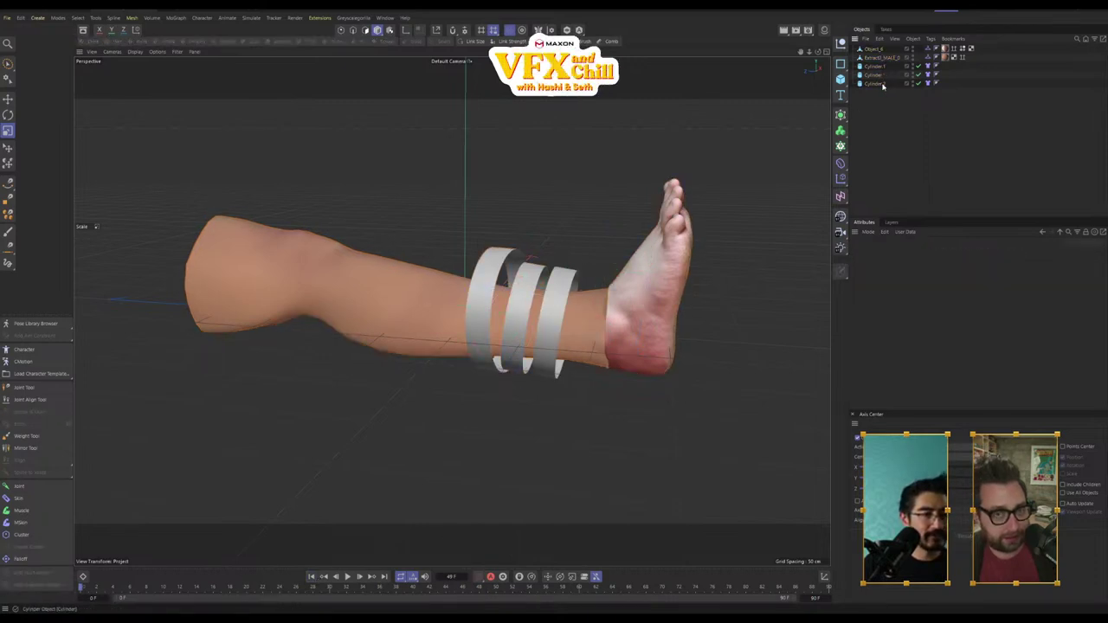
pyautogui.click(880, 68)
pyautogui.click(877, 49)
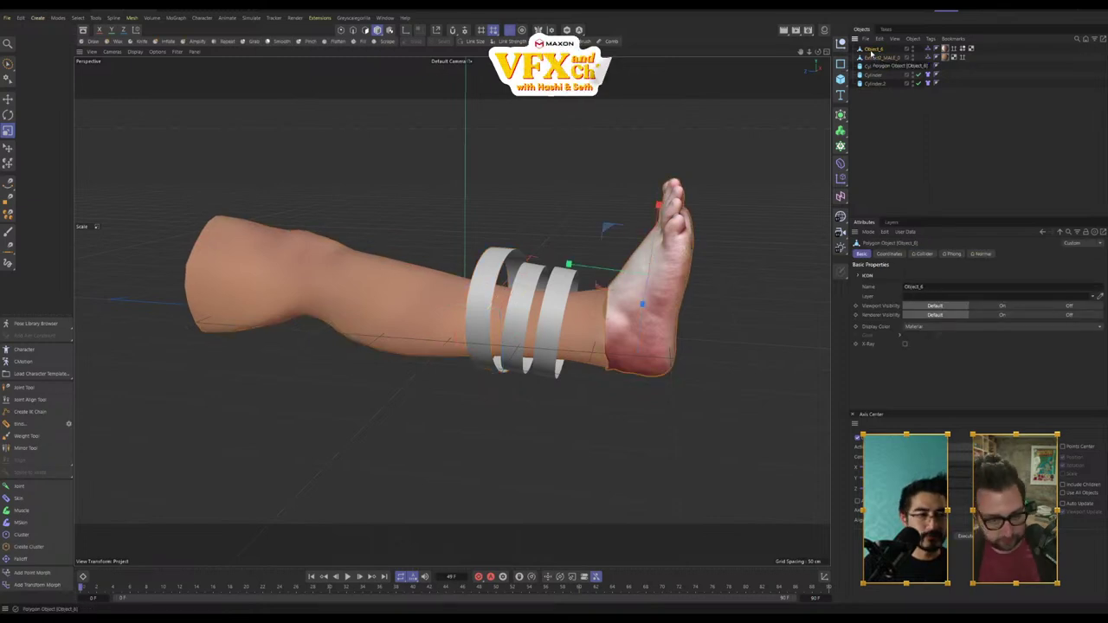
# Step: Add a Volume Mesher and place the Extract2_MALE_0 leg mesh inside it
pyautogui.click(840, 116)
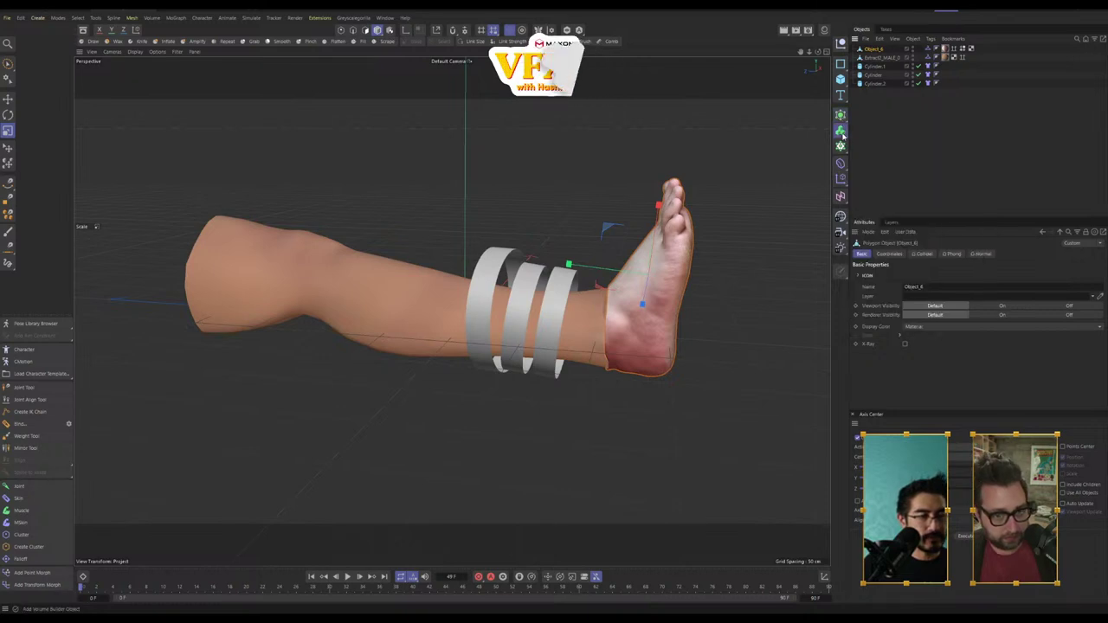
pyautogui.click(841, 130)
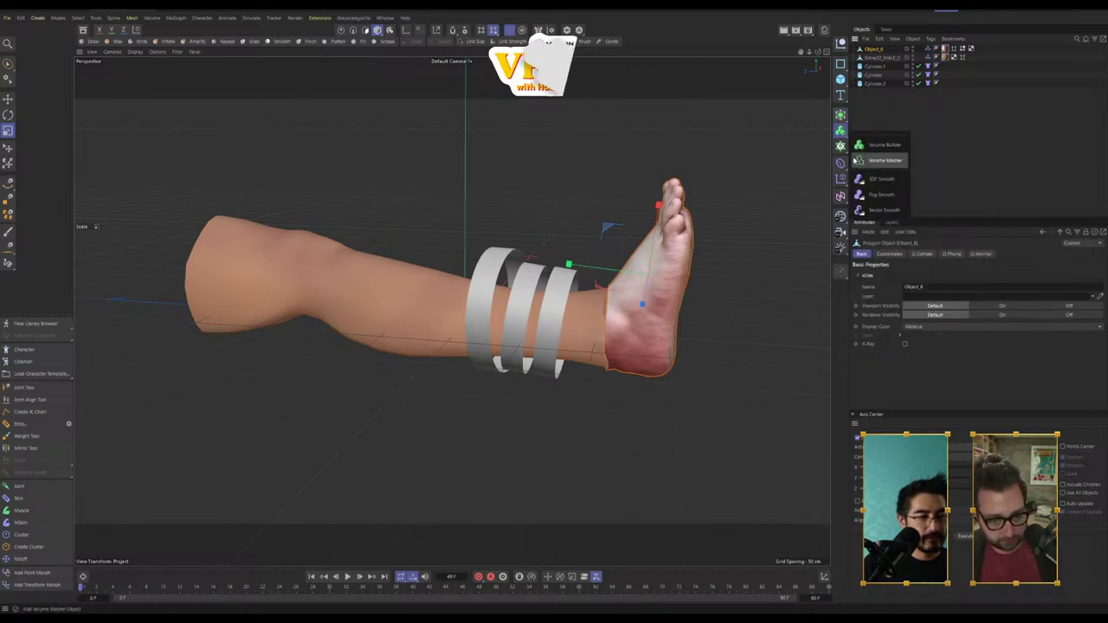
pyautogui.click(878, 161)
pyautogui.click(874, 60)
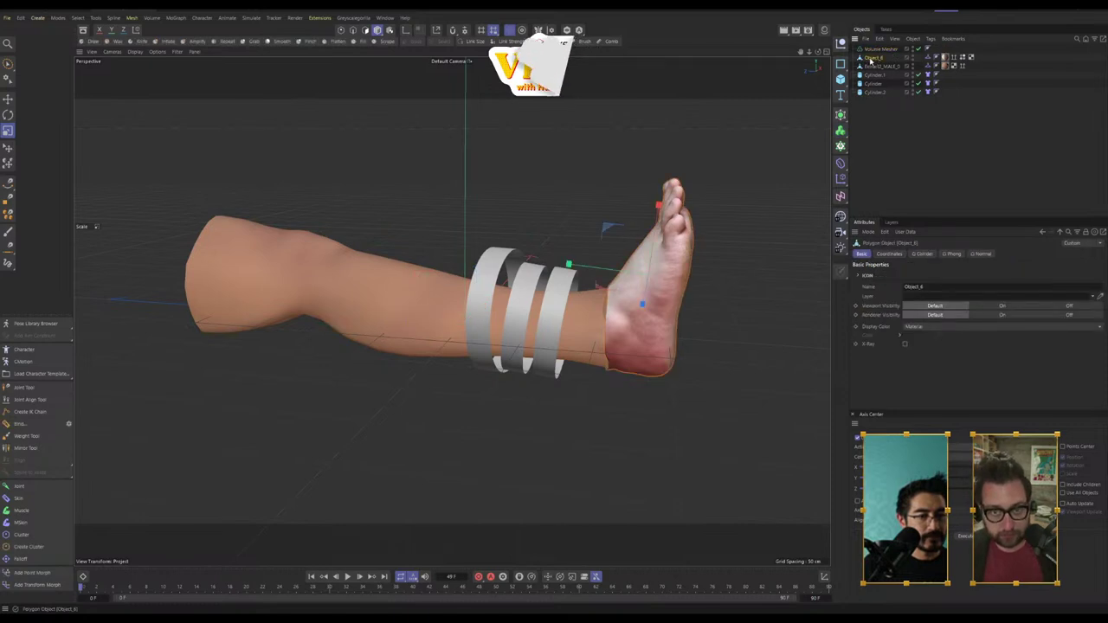
pyautogui.click(871, 67)
pyautogui.moveTo(885, 50); pyautogui.dragTo(883, 50)
# Step: Add a Volume Builder inside the Volume Mesher and nest the Extract2_MALE_0 leg mesh under it
pyautogui.click(840, 79)
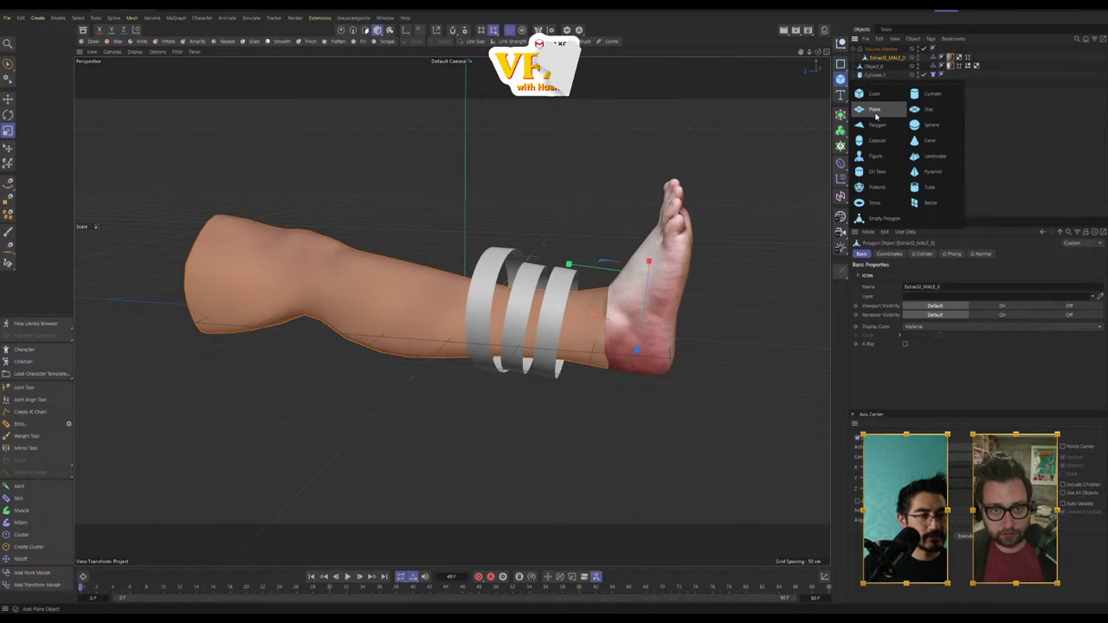
pyautogui.click(839, 113)
pyautogui.click(840, 115)
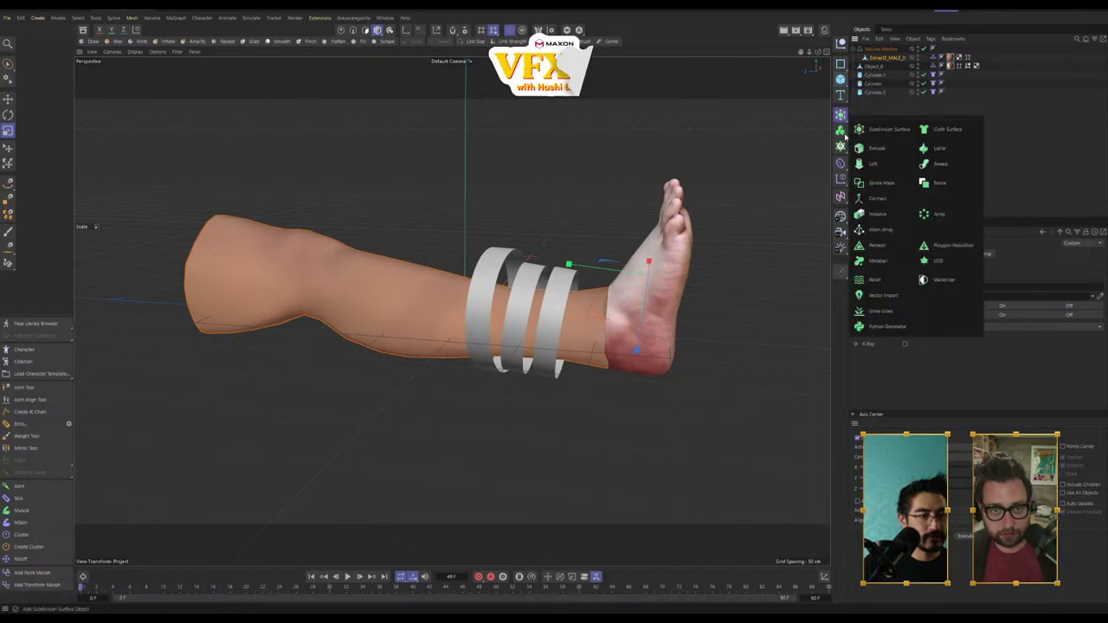
pyautogui.click(840, 129)
pyautogui.click(840, 131)
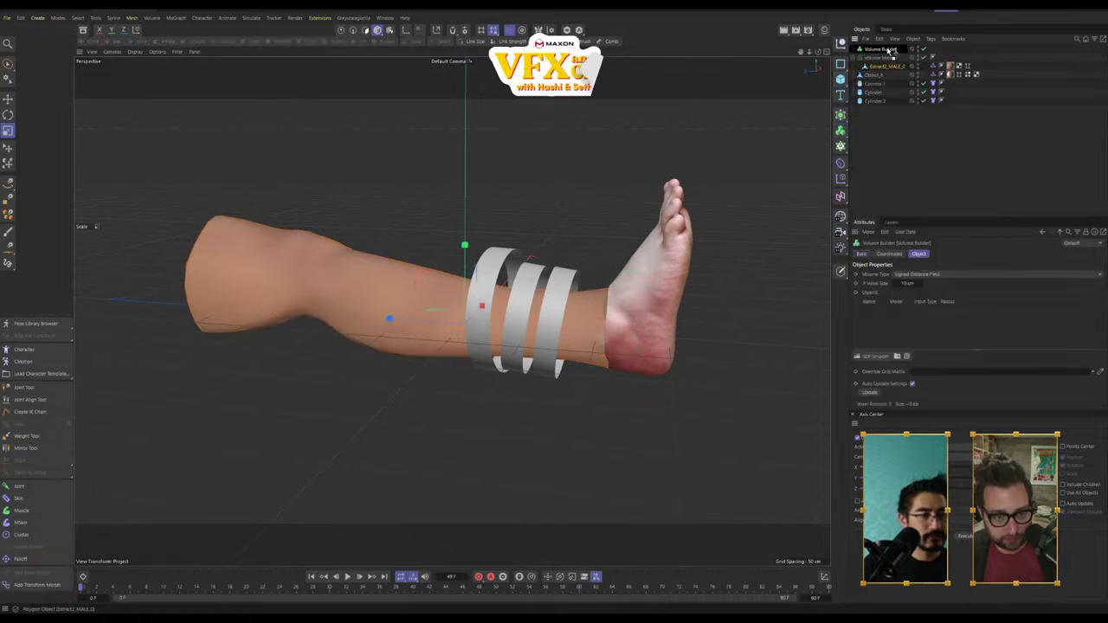
pyautogui.moveTo(889, 66)
pyautogui.mouseDown()
pyautogui.moveTo(883, 50)
pyautogui.moveTo(886, 67)
pyautogui.mouseUp()
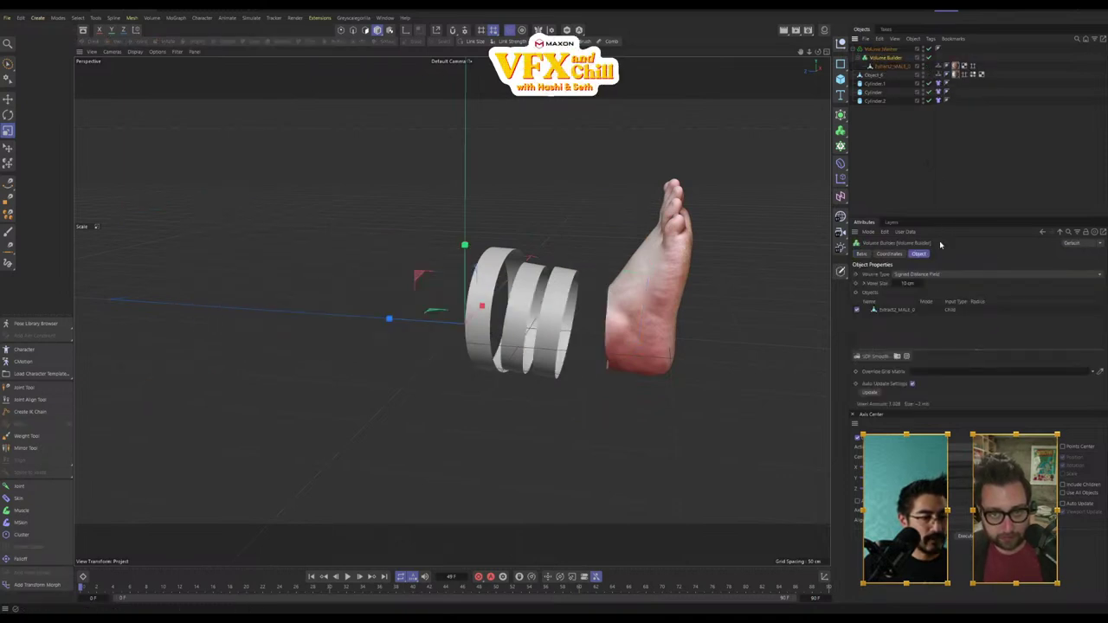
# Step: Set the Volume Builder's voxel size to 2.1 cm, and the Volume Mesher's voxel range threshold to 71% and adaptive to 44.6%
pyautogui.moveTo(908, 284); pyautogui.dragTo(890, 284)
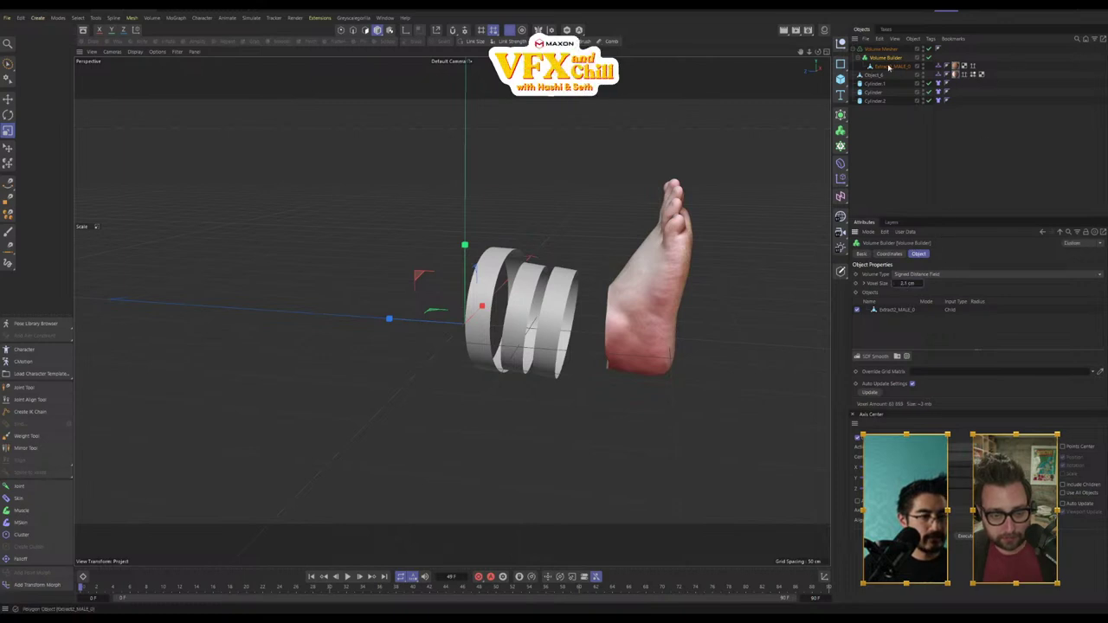
pyautogui.click(887, 66)
pyautogui.click(883, 49)
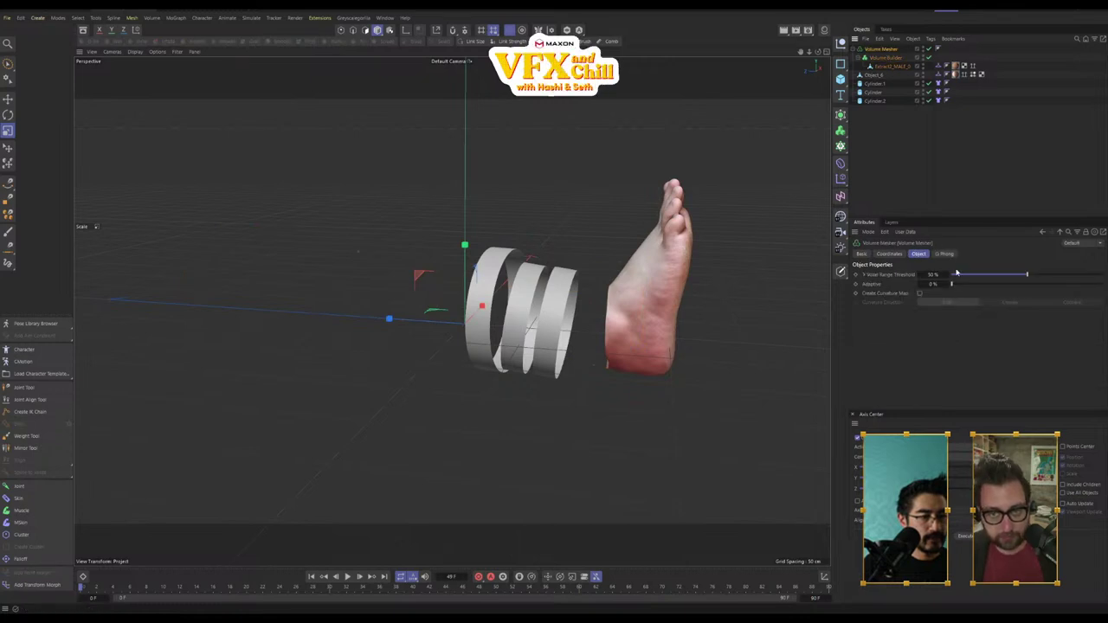
pyautogui.moveTo(935, 275); pyautogui.dragTo(1018, 284)
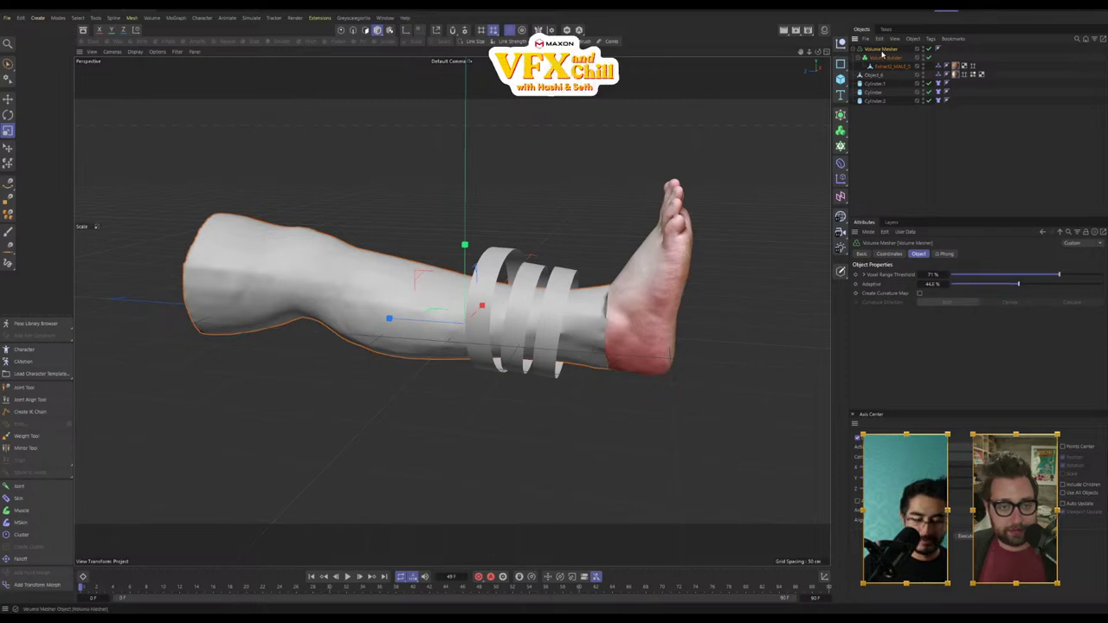
# Step: Convert the Volume Mesher to an editable leg mesh with a Collider tag and play the cloth simulation against it
pyautogui.press('c')
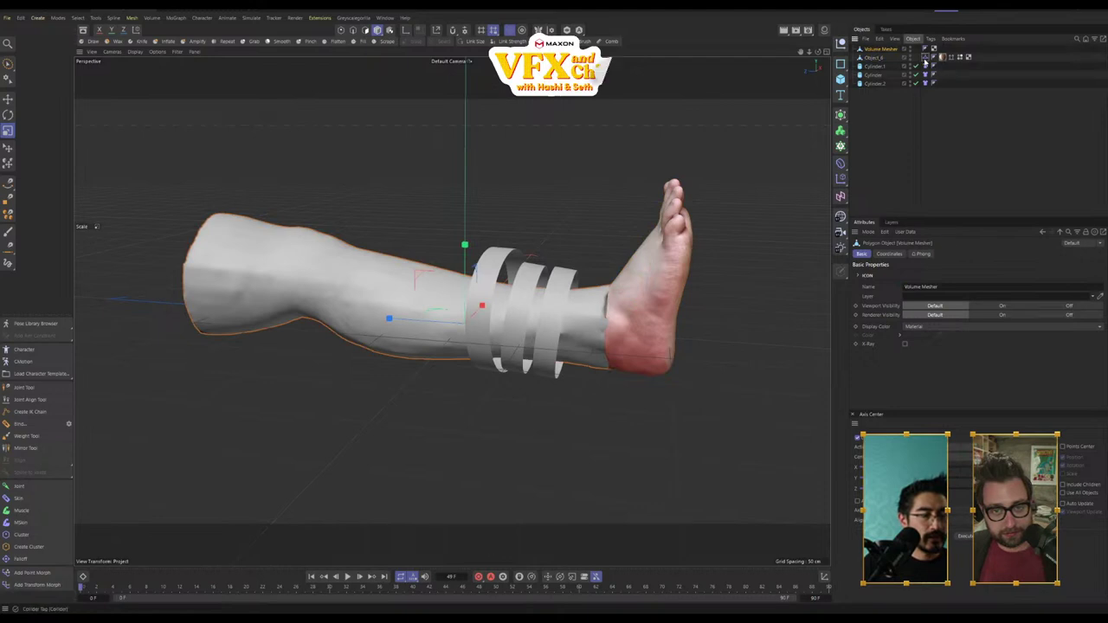
pyautogui.click(925, 58)
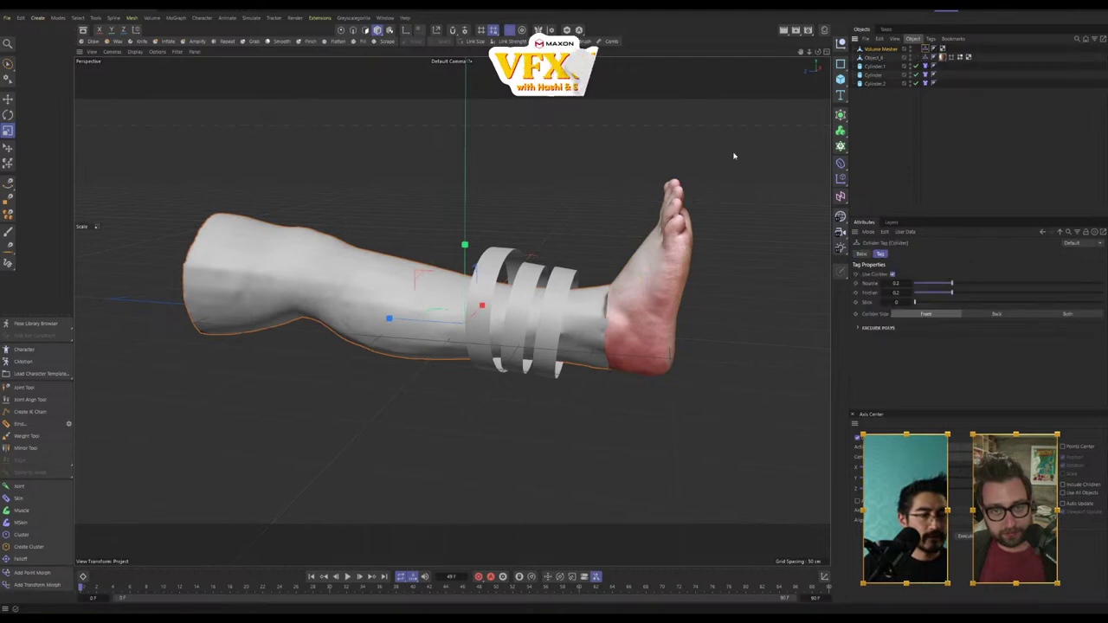
pyautogui.click(348, 577)
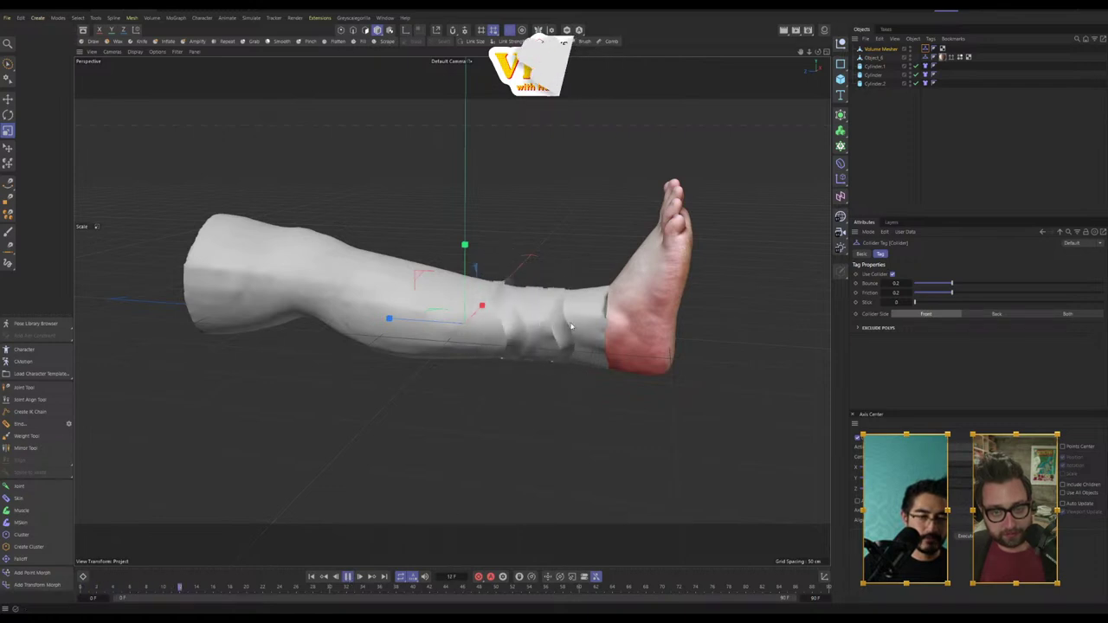
pyautogui.click(348, 576)
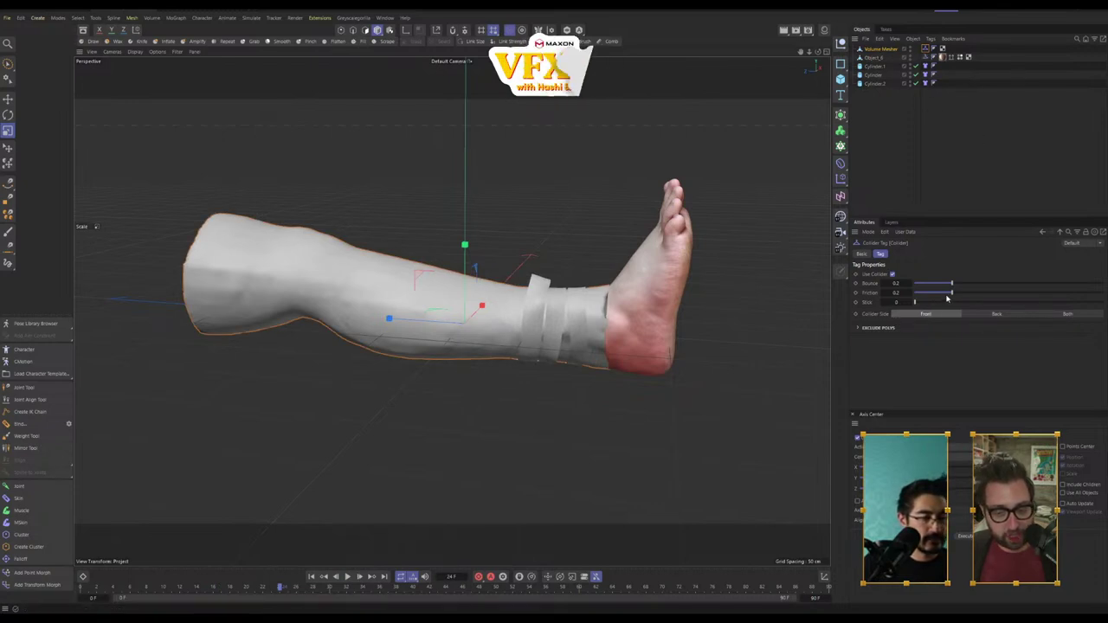
# Step: Set the leg collider's friction to 0.76 and stick to 0.4, then replay the bandage simulation up to frame 7
pyautogui.moveTo(952, 294); pyautogui.dragTo(1034, 295)
pyautogui.moveTo(916, 302); pyautogui.dragTo(984, 304)
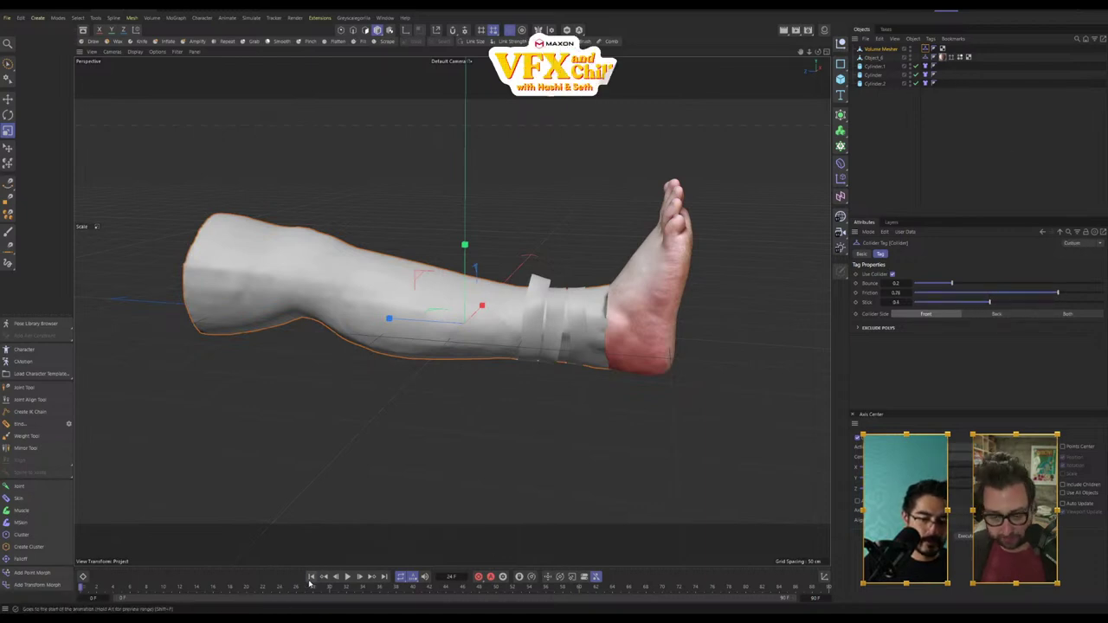
pyautogui.click(348, 579)
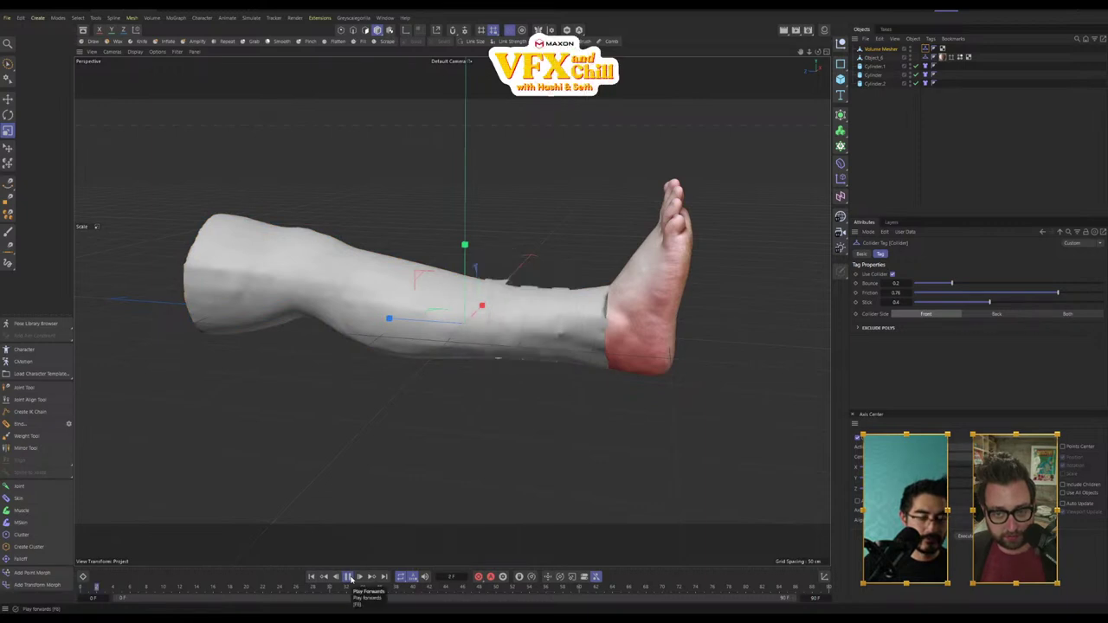
pyautogui.click(350, 578)
pyautogui.keyDown('alt'); pyautogui.moveTo(579, 365); pyautogui.dragTo(429, 359); pyautogui.keyUp('alt')
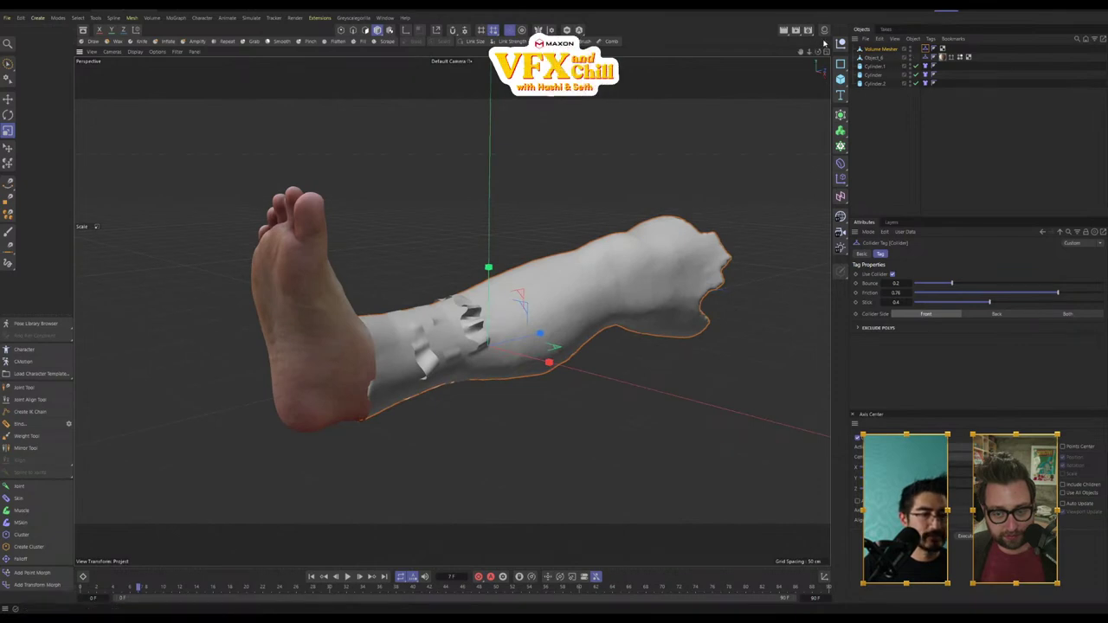
# Step: Apply the MALE and defaultMat materials to the Volume Mesher leg and inspect the texturing from several sides
pyautogui.click(825, 31)
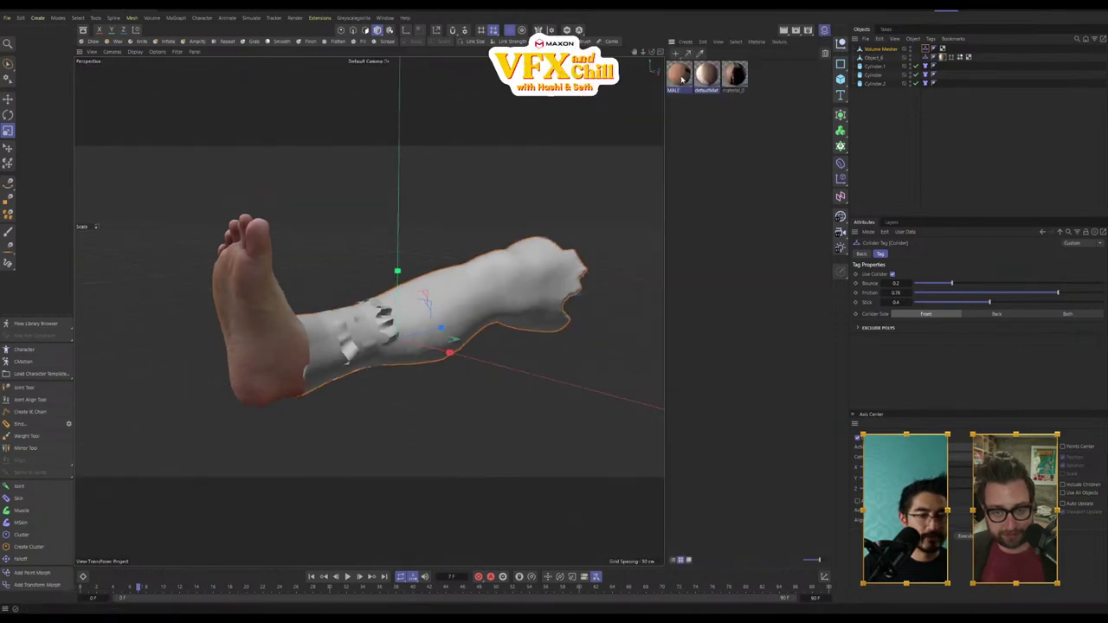
pyautogui.moveTo(512, 283); pyautogui.dragTo(507, 299)
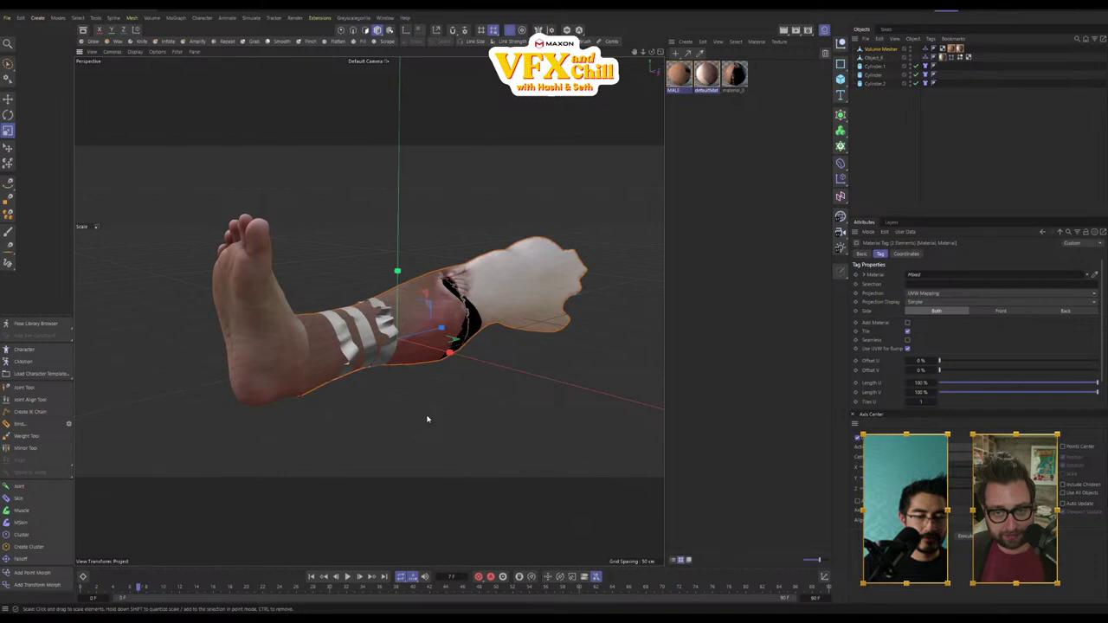
pyautogui.keyDown('alt'); pyautogui.moveTo(427, 419); pyautogui.dragTo(369, 398); pyautogui.keyUp('alt')
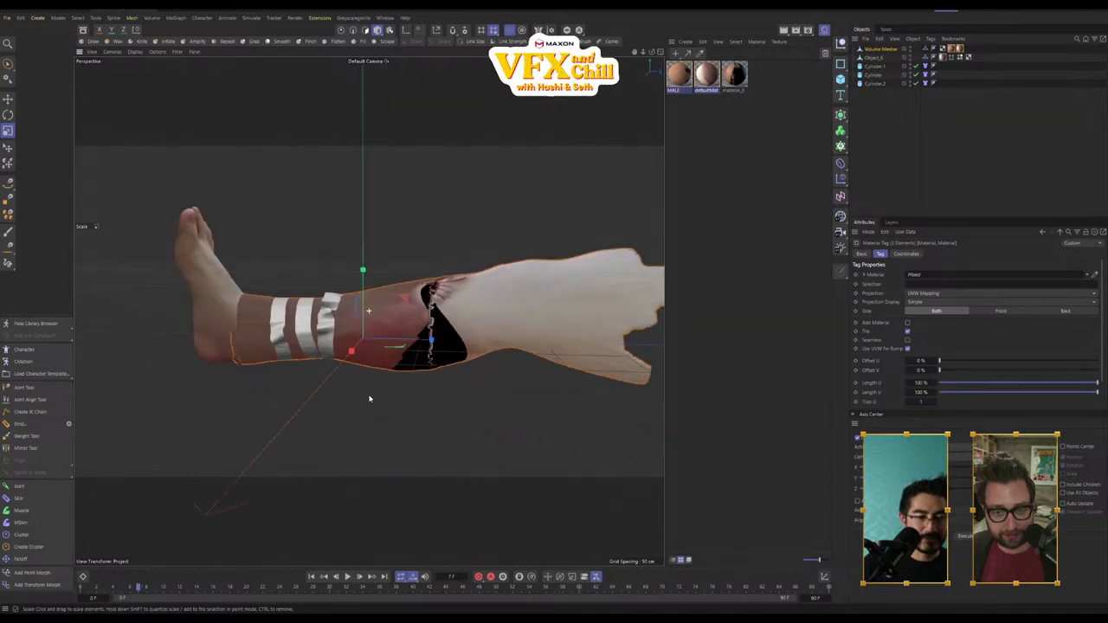
pyautogui.scroll(4, 404, 360)
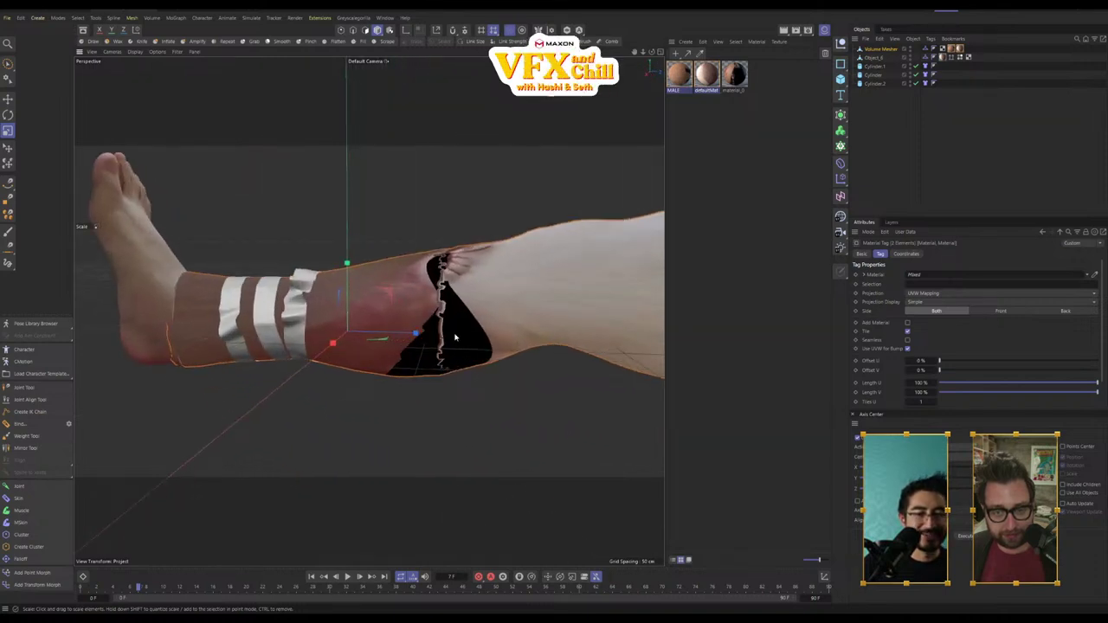
pyautogui.keyDown('alt'); pyautogui.moveTo(454, 338); pyautogui.dragTo(503, 228); pyautogui.keyUp('alt')
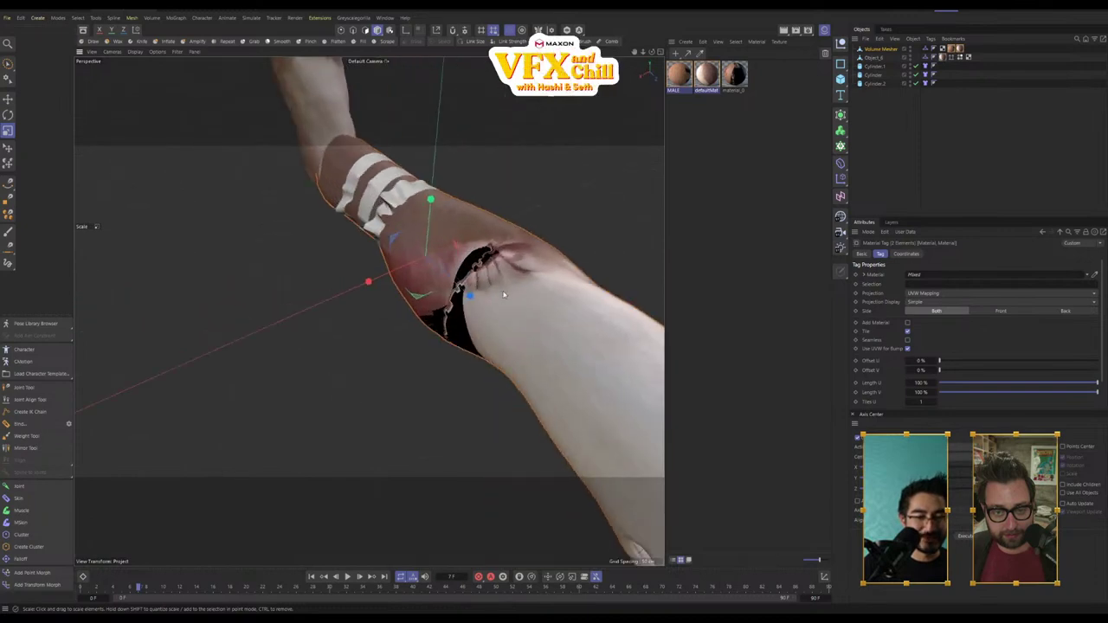
pyautogui.keyDown('alt'); pyautogui.moveTo(503, 296); pyautogui.dragTo(476, 256); pyautogui.keyUp('alt')
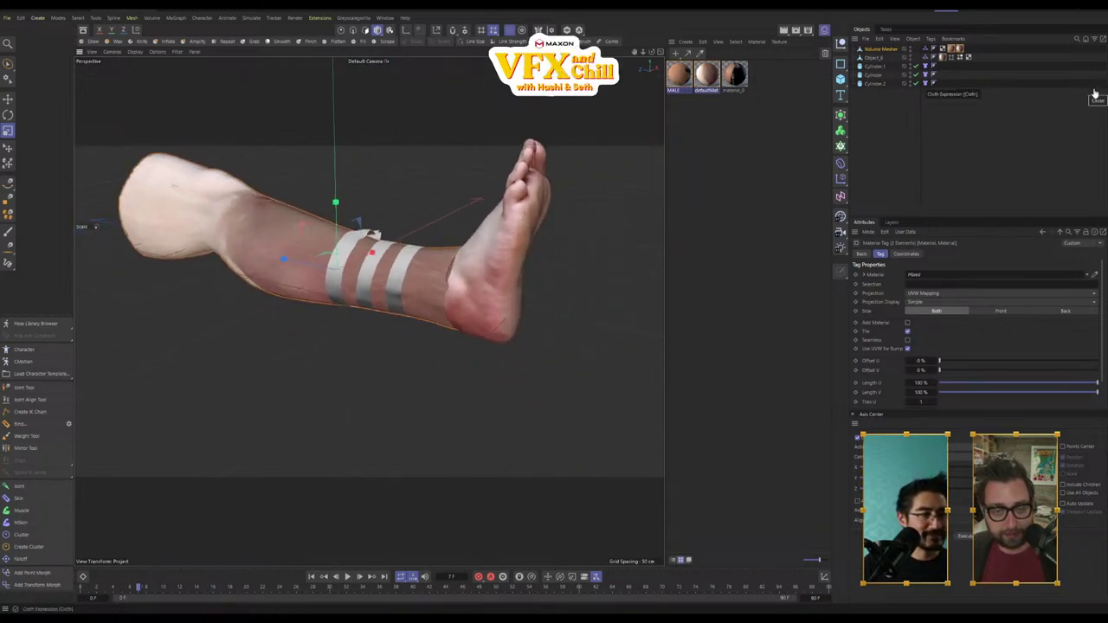
pyautogui.click(453, 225)
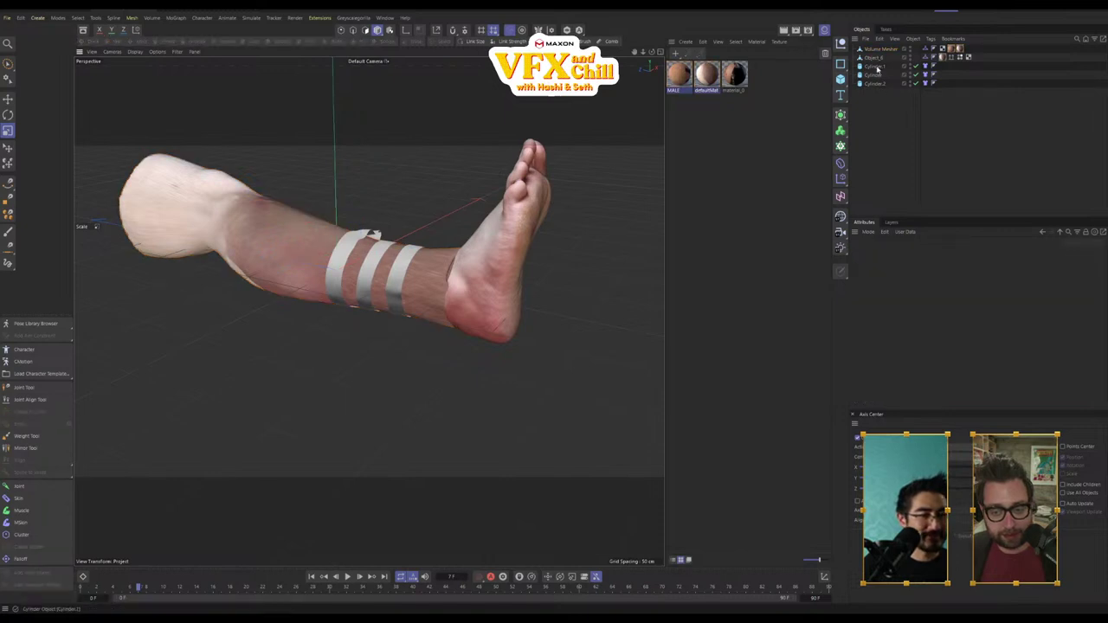
# Step: Create polygon copies of the three simulated cylinders at frame 7 with Current State to Object
pyautogui.click(876, 67)
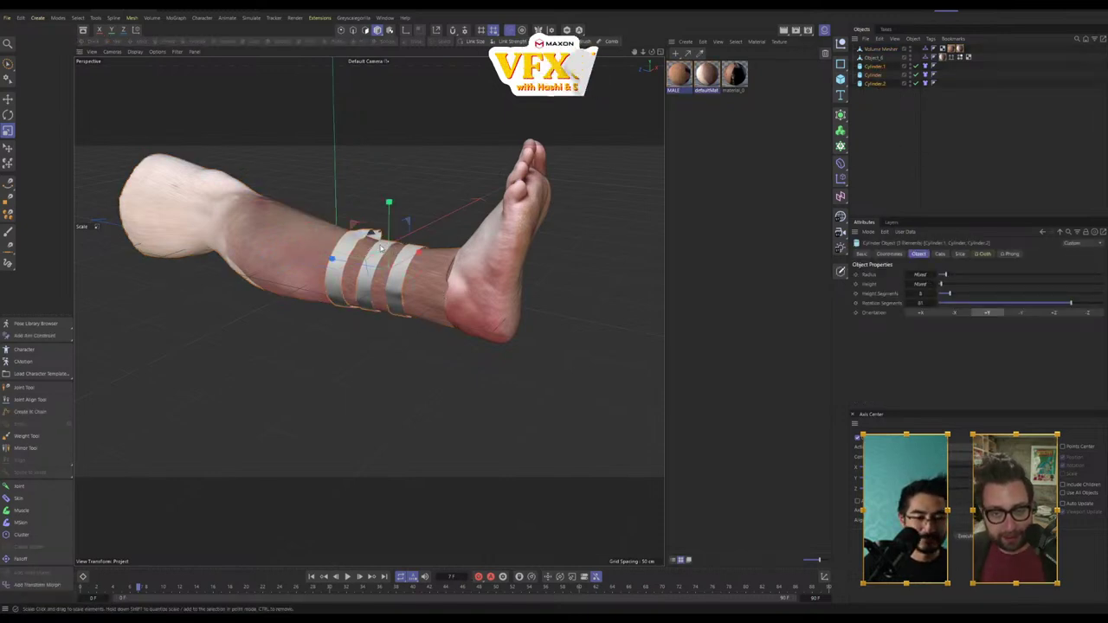
pyautogui.click(887, 102)
pyautogui.moveTo(859, 64); pyautogui.dragTo(860, 66)
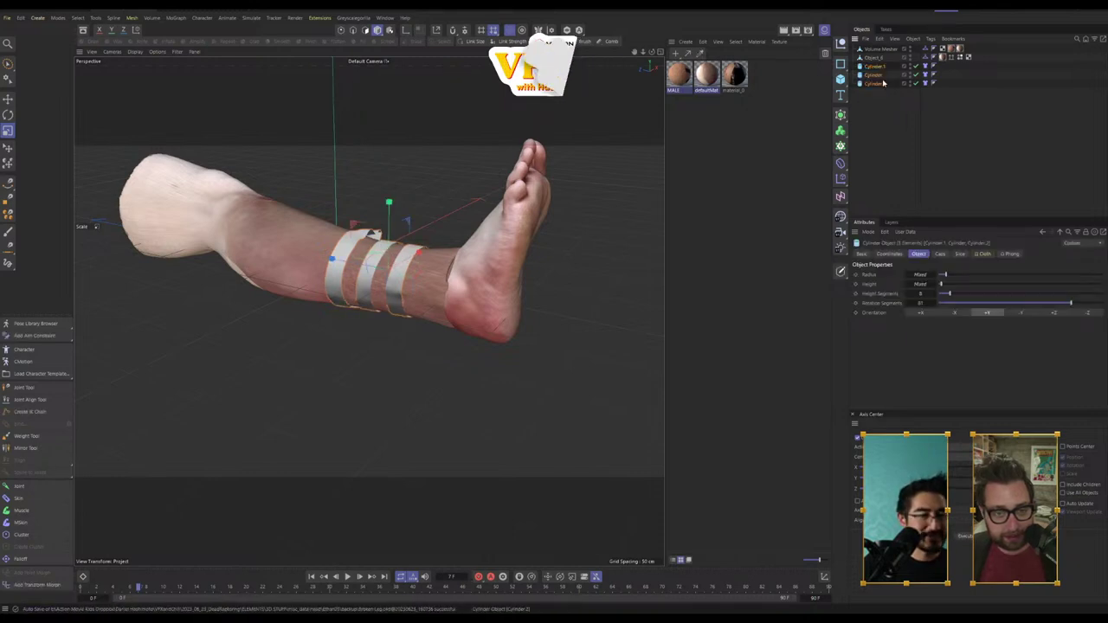
pyautogui.rightClick(879, 85)
pyautogui.moveTo(962, 209)
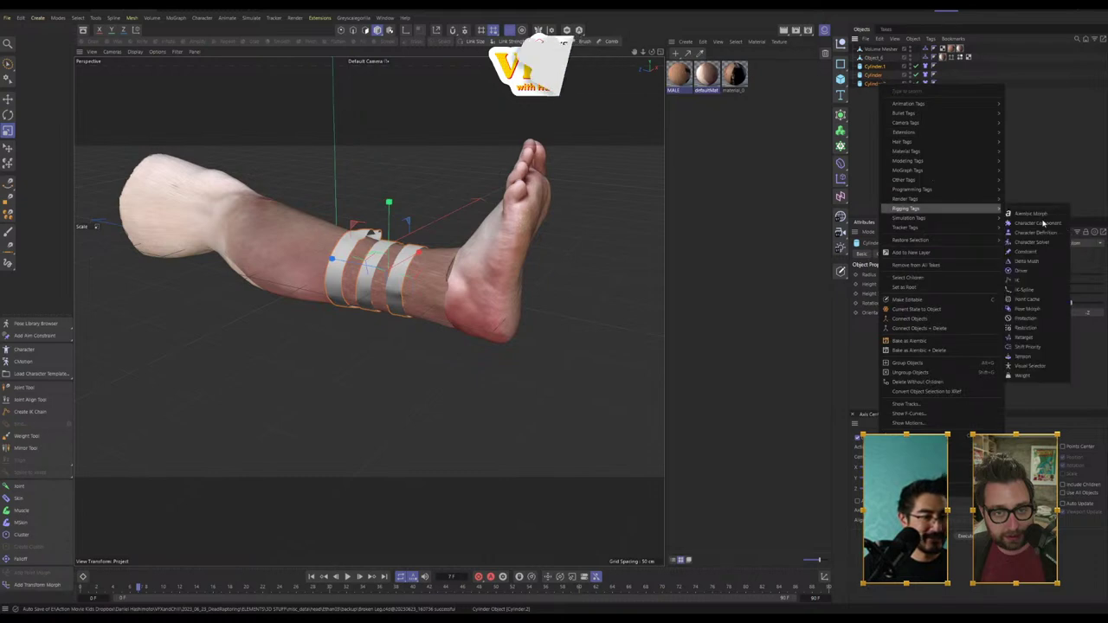
pyautogui.click(1054, 222)
pyautogui.rightClick(873, 83)
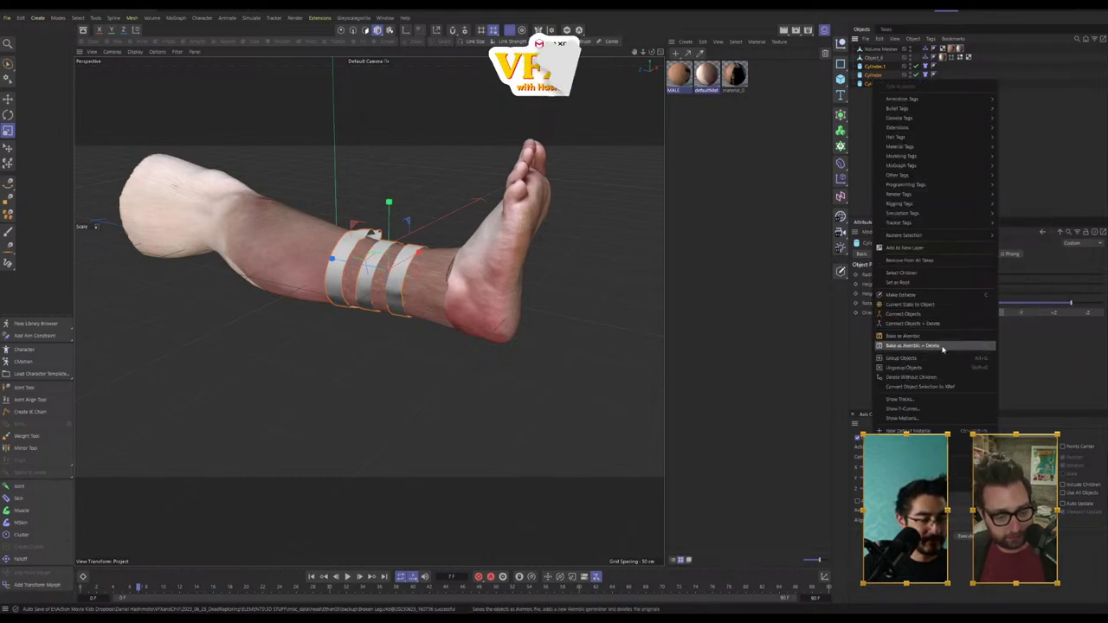
pyautogui.click(942, 305)
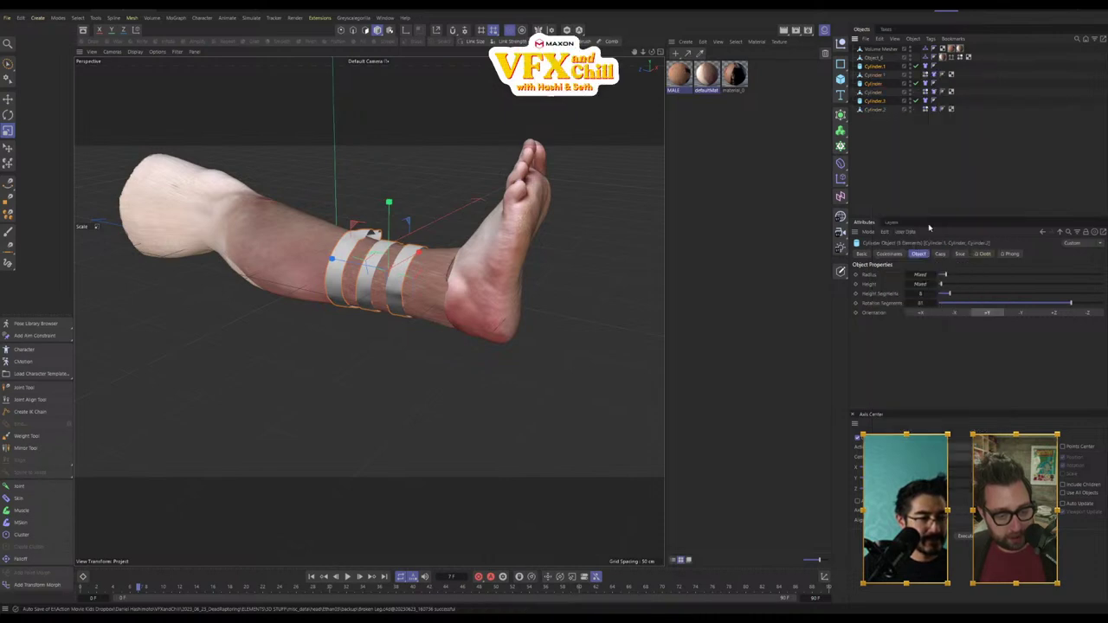
# Step: Gather the three polygon cylinder copies below the originals and delete their Cloth and Vertex Color tags
pyautogui.click(874, 76)
pyautogui.keyDown('ctrl'); pyautogui.click(873, 92); pyautogui.keyUp('ctrl')
pyautogui.keyDown('ctrl'); pyautogui.doubleClick(874, 111); pyautogui.keyUp('ctrl')
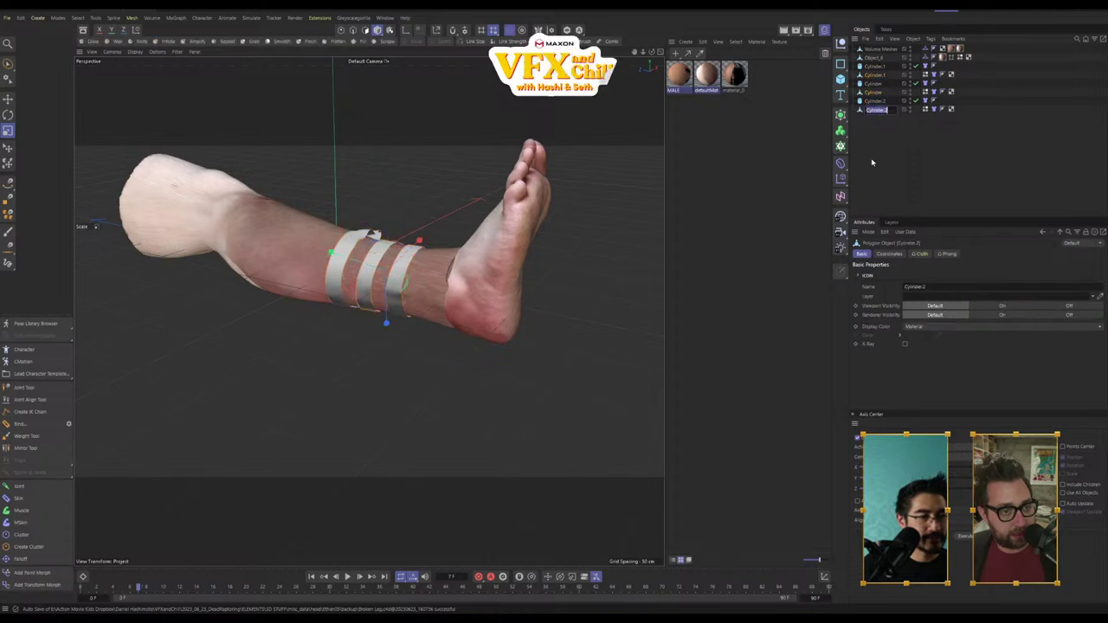
pyautogui.keyDown('shift'); pyautogui.click(870, 91); pyautogui.keyUp('shift')
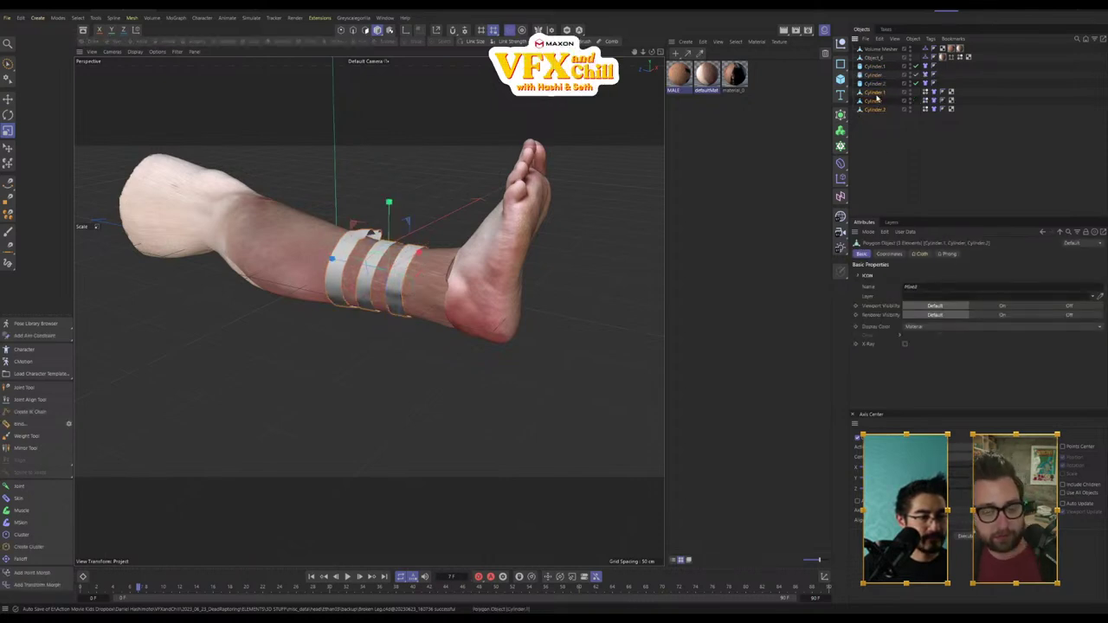
pyautogui.click(926, 92)
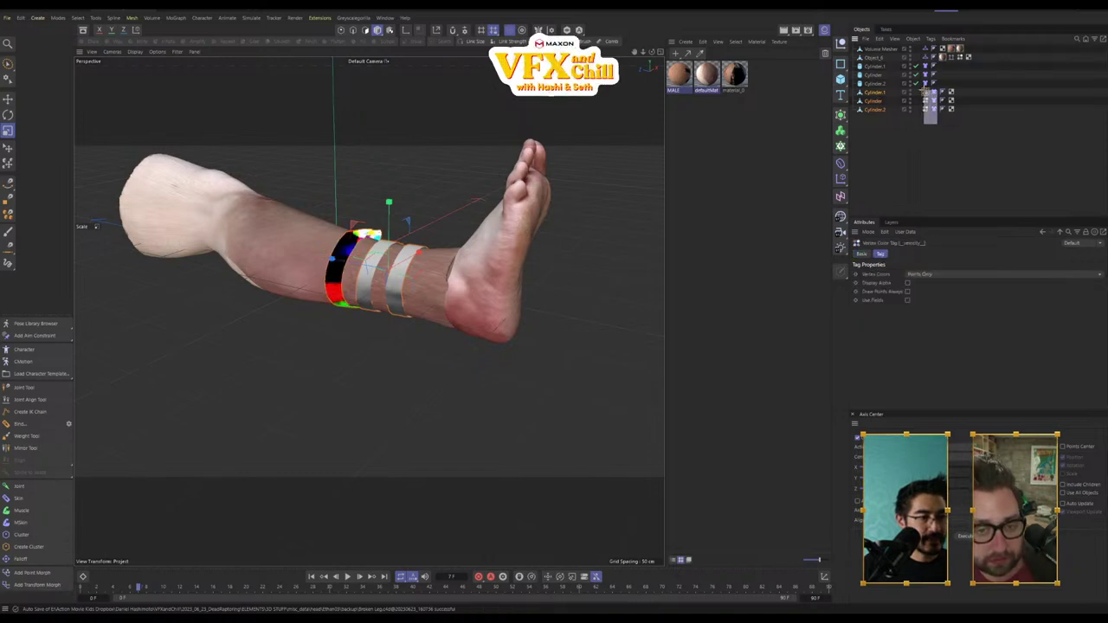
pyautogui.moveTo(926, 90); pyautogui.dragTo(924, 89)
pyautogui.press('Delete')
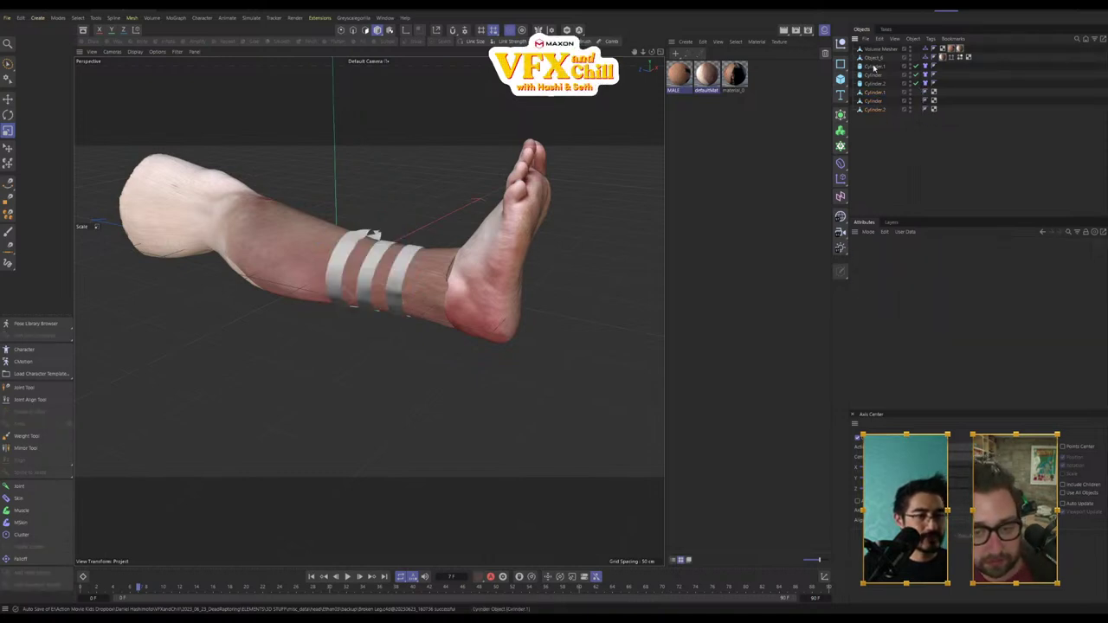
# Step: Return to the first frame and shift the original Cylinder.1 strip slightly along the leg
pyautogui.click(875, 67)
pyautogui.click(312, 576)
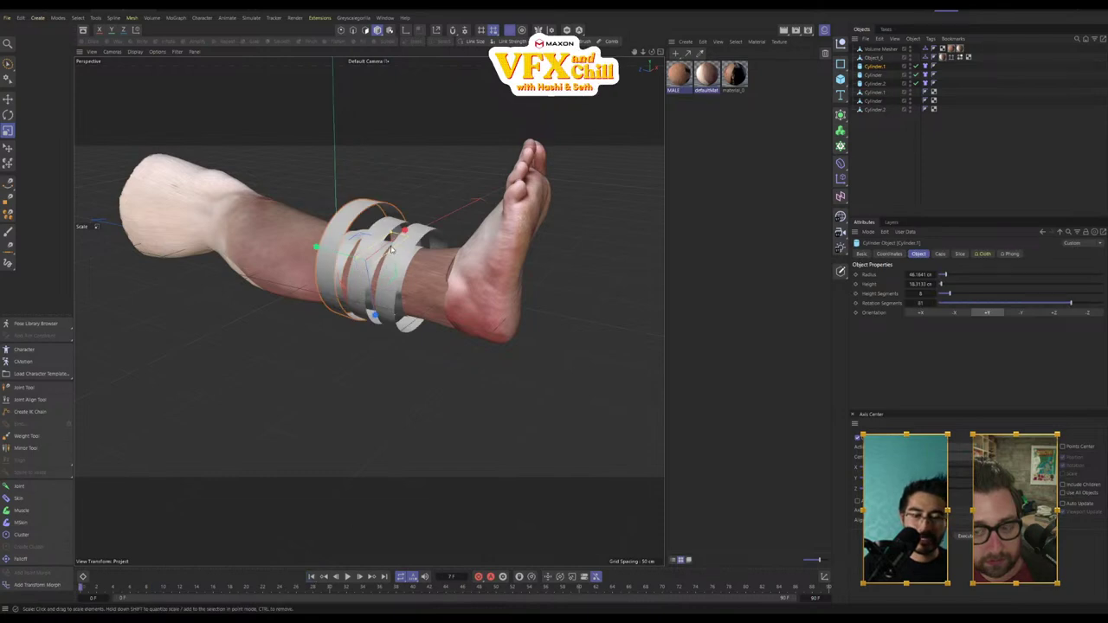
pyautogui.click(7, 98)
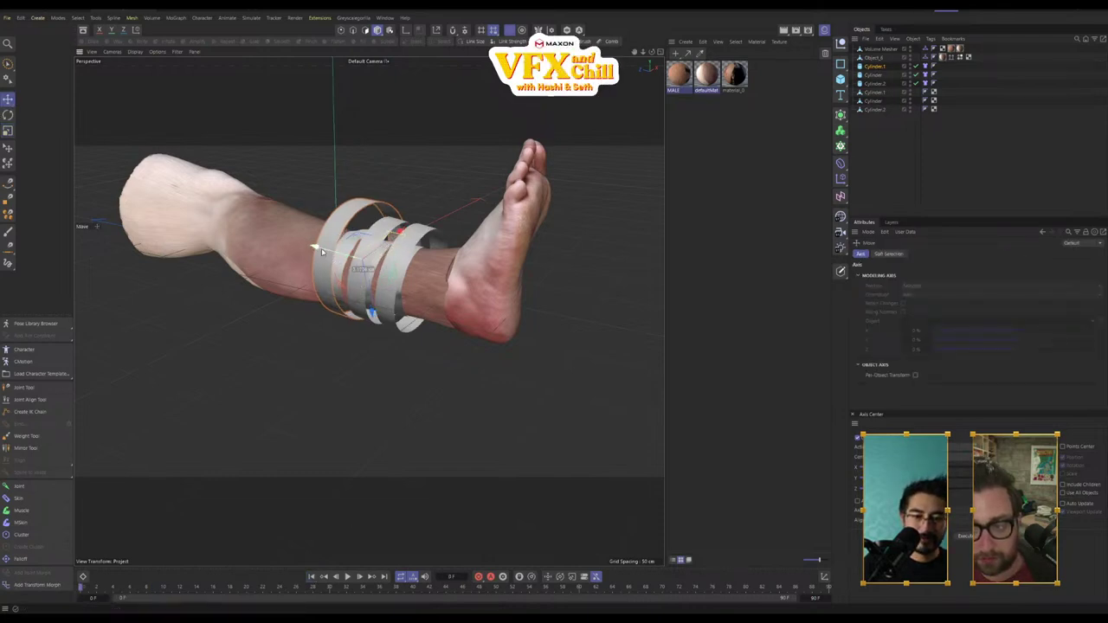
pyautogui.moveTo(333, 256)
pyautogui.mouseDown()
pyautogui.moveTo(291, 243)
pyautogui.moveTo(337, 256)
pyautogui.mouseUp()
pyautogui.keyDown('alt'); pyautogui.moveTo(410, 320); pyautogui.dragTo(445, 297); pyautogui.keyUp('alt')
# Step: Increase the height of the Cylinder strip nearest the foot, adjust its tilt and move it down to the ankle
pyautogui.click(374, 290)
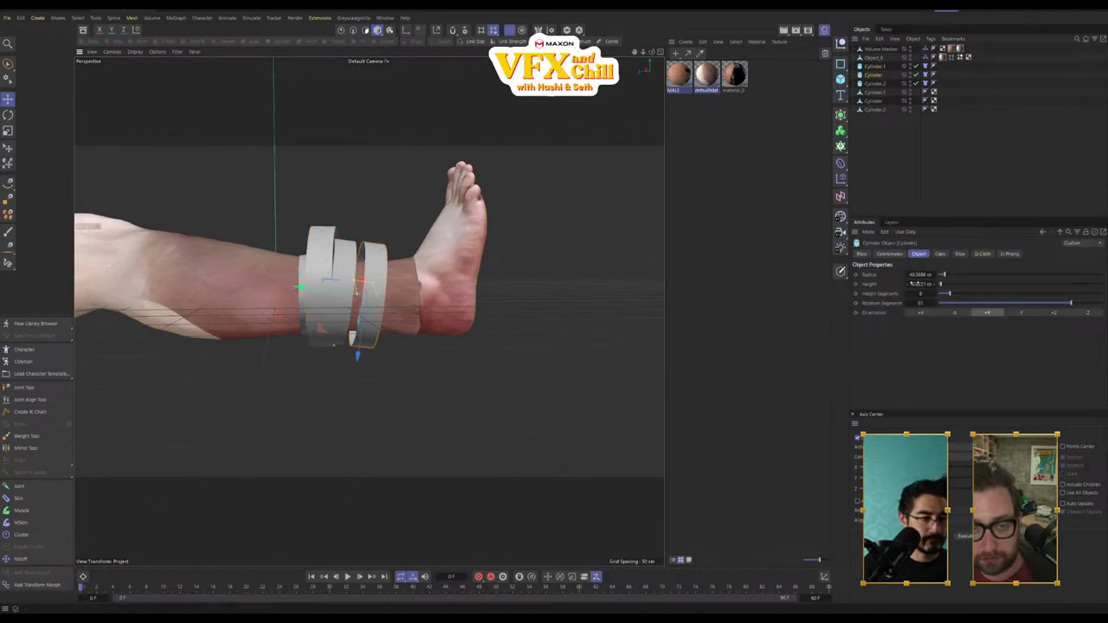
pyautogui.moveTo(923, 285)
pyautogui.mouseDown()
pyautogui.moveTo(936, 285)
pyautogui.moveTo(925, 284)
pyautogui.mouseUp()
pyautogui.click(8, 115)
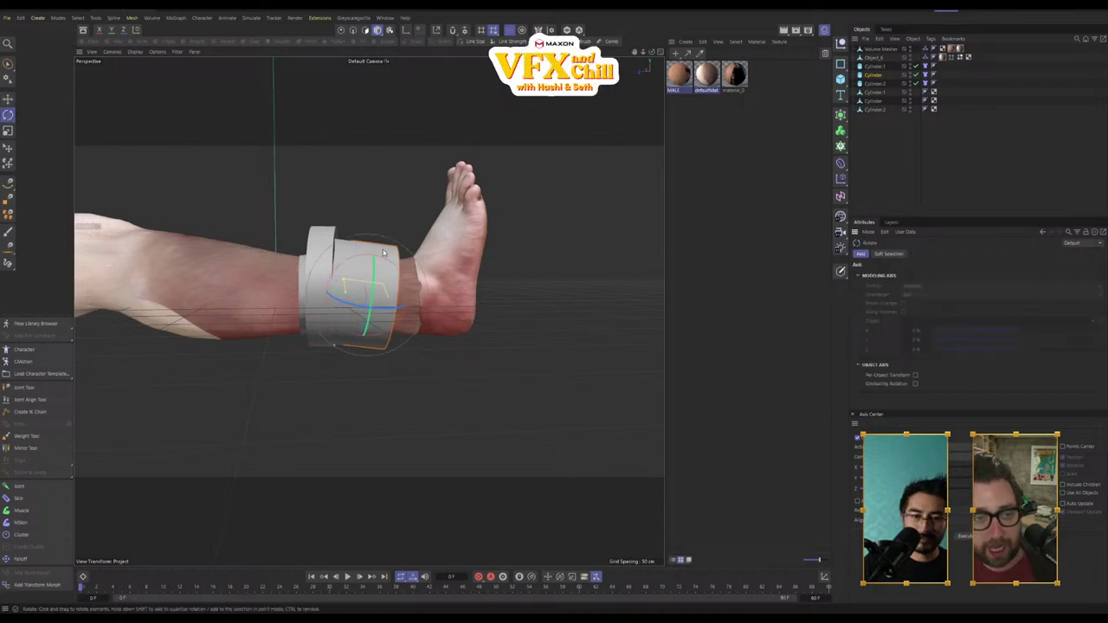
pyautogui.click(9, 100)
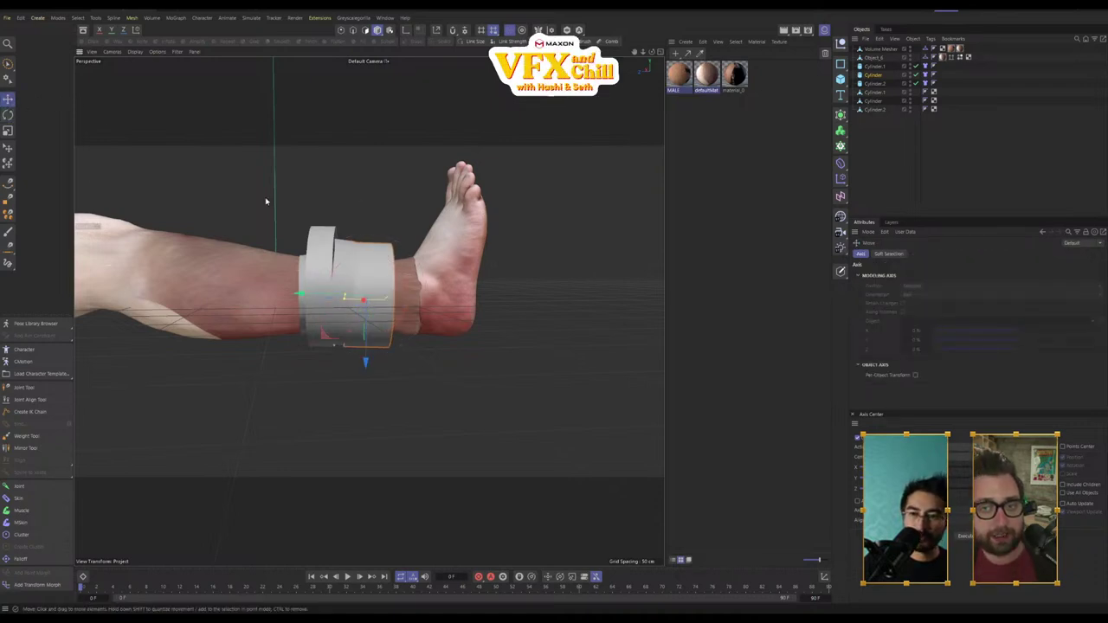
pyautogui.moveTo(330, 296); pyautogui.dragTo(351, 295)
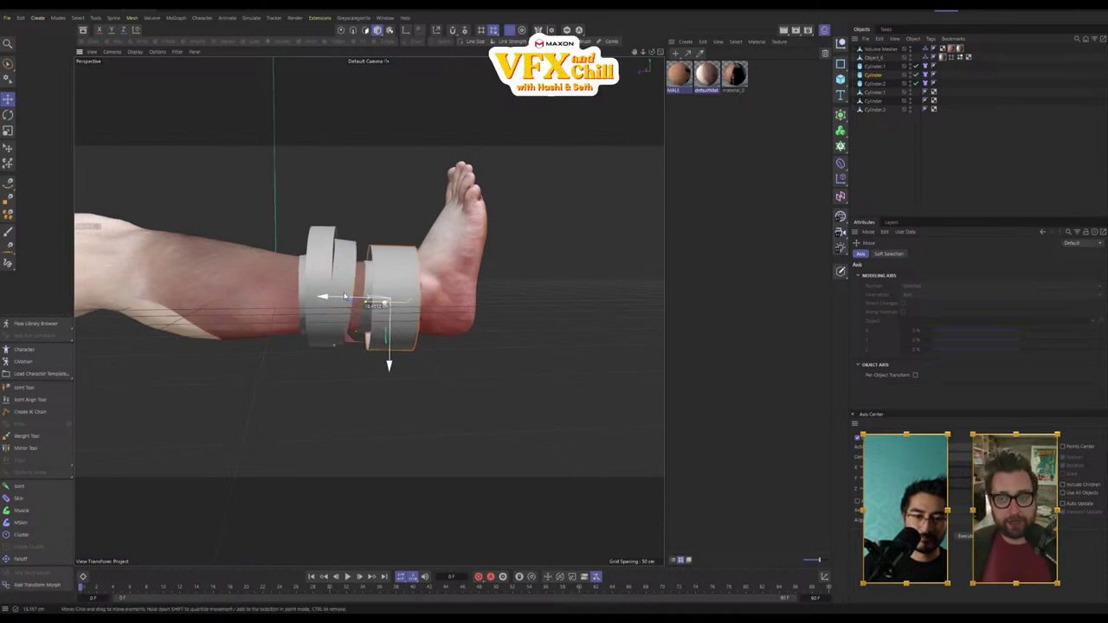
# Step: Increase the height of the Cylinder.1 strip with 11 height segments, move it up toward the calf and tilt it
pyautogui.click(328, 251)
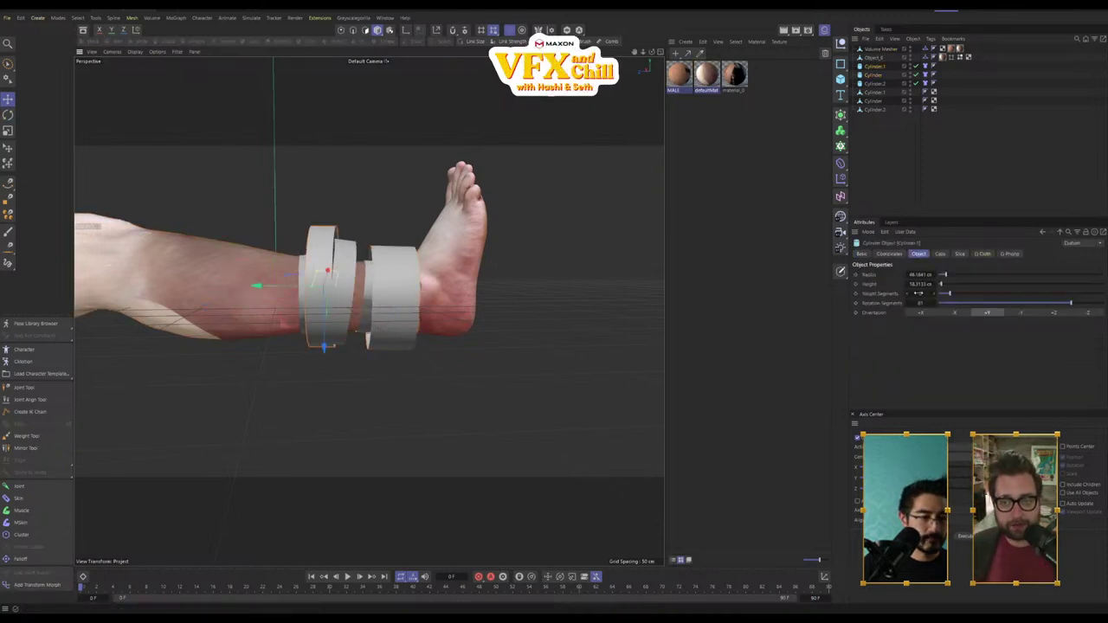
pyautogui.moveTo(918, 293)
pyautogui.mouseDown()
pyautogui.moveTo(954, 284)
pyautogui.moveTo(936, 284)
pyautogui.mouseUp()
pyautogui.keyDown('alt'); pyautogui.moveTo(415, 290); pyautogui.dragTo(412, 328); pyautogui.keyUp('alt')
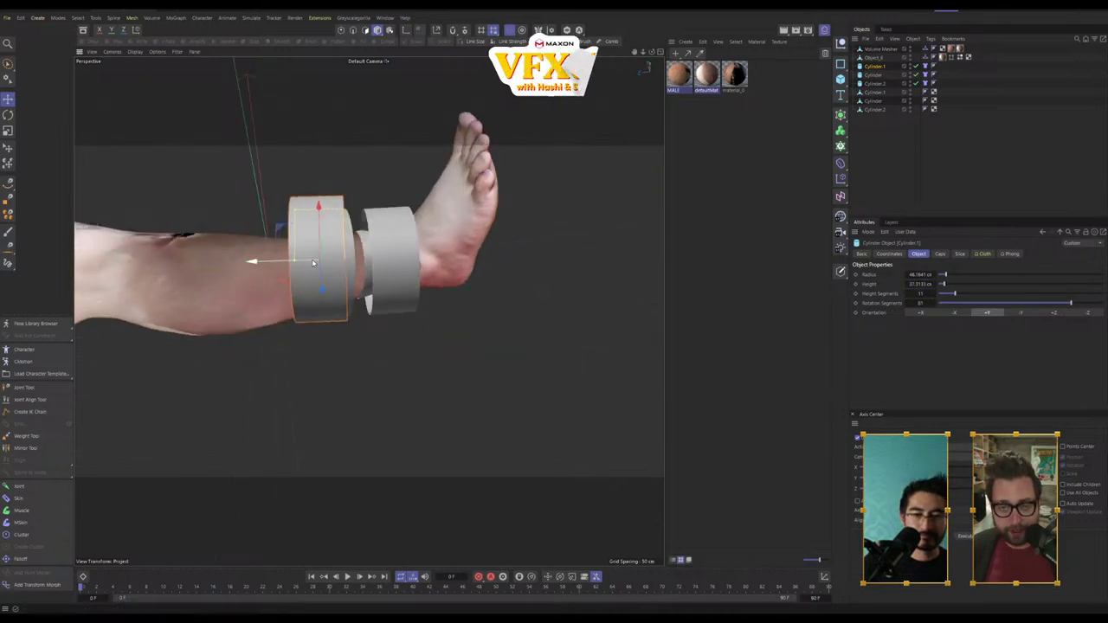
pyautogui.moveTo(336, 260); pyautogui.dragTo(417, 295)
pyautogui.press('r')
# Step: Increase the height of the middle Cylinder.2 strip so it covers more of the shin
pyautogui.click(314, 298)
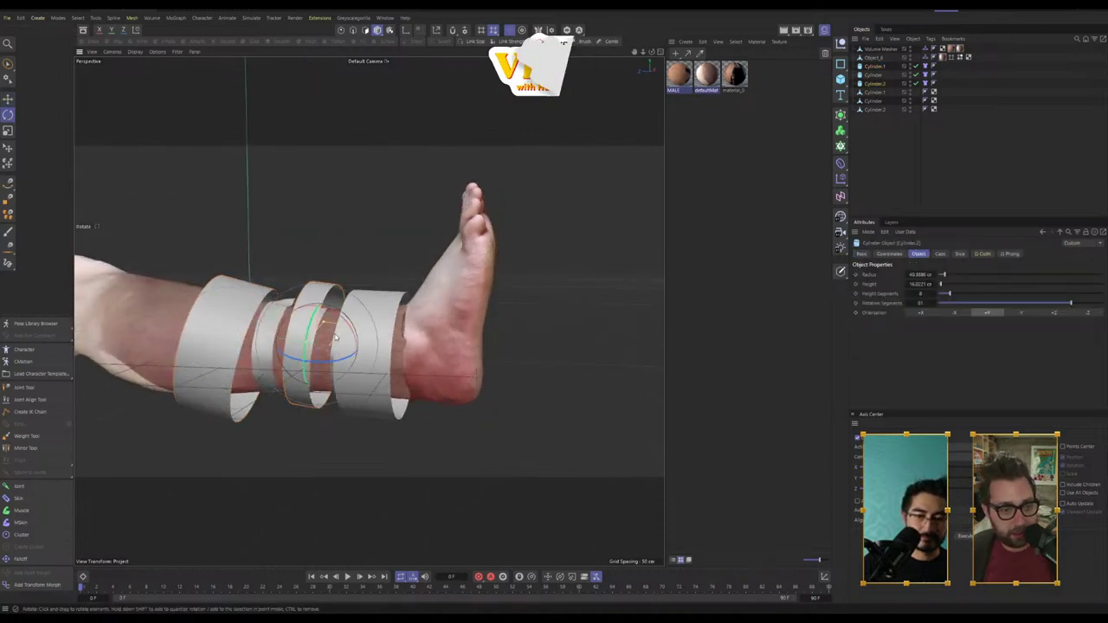
pyautogui.moveTo(918, 283); pyautogui.dragTo(930, 284)
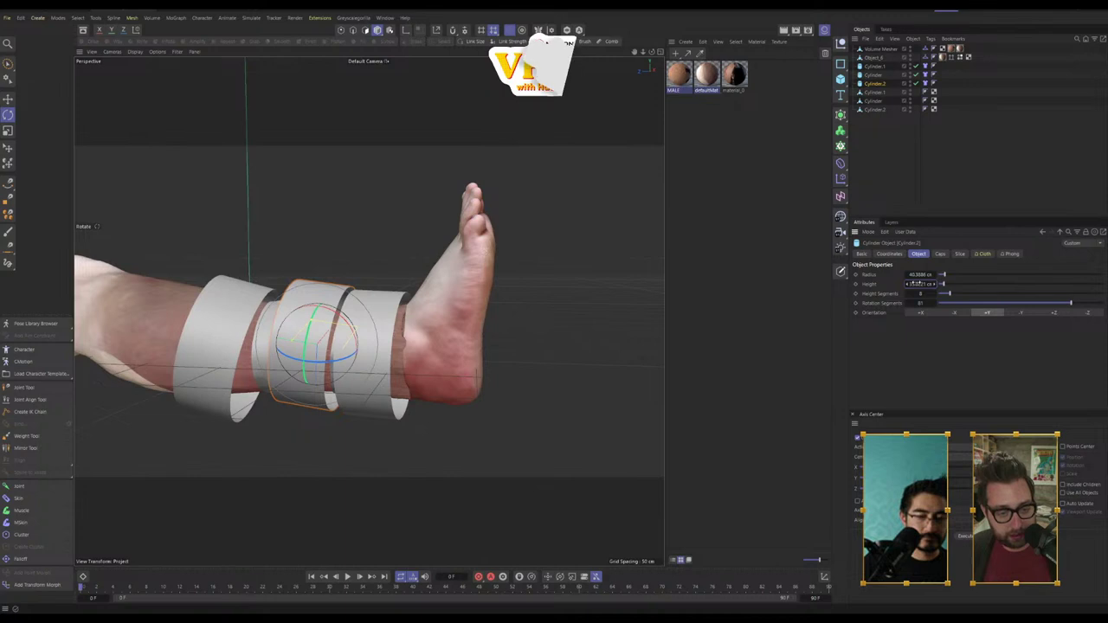
pyautogui.keyDown('alt'); pyautogui.moveTo(444, 302); pyautogui.dragTo(460, 292); pyautogui.keyUp('alt')
# Step: Select the three original cylinder strips, play their cloth simulation to frame 7, inspect the wrap and return to the first frame
pyautogui.keyDown('shift'); pyautogui.click(875, 67); pyautogui.keyUp('shift')
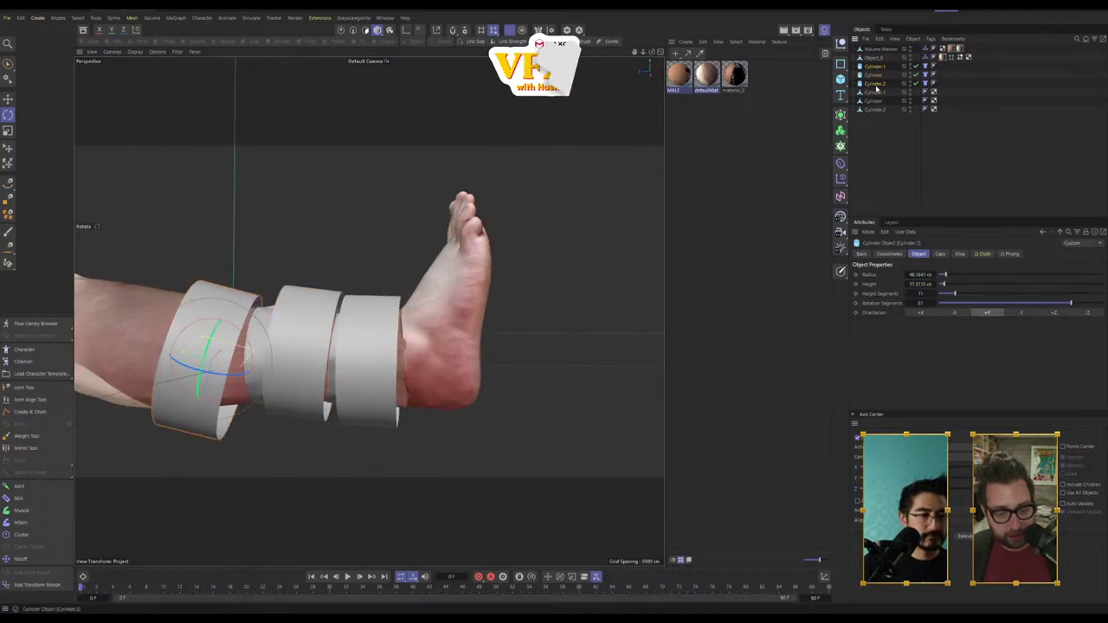
pyautogui.click(350, 577)
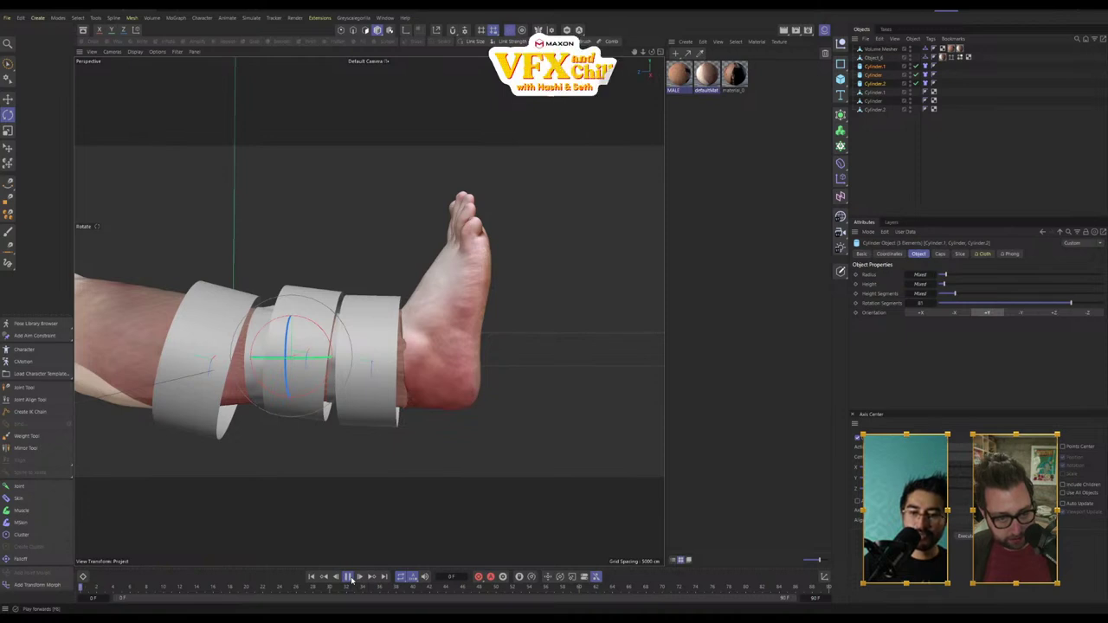
pyautogui.click(350, 578)
pyautogui.keyDown('alt'); pyautogui.moveTo(333, 433); pyautogui.dragTo(168, 378); pyautogui.keyUp('alt')
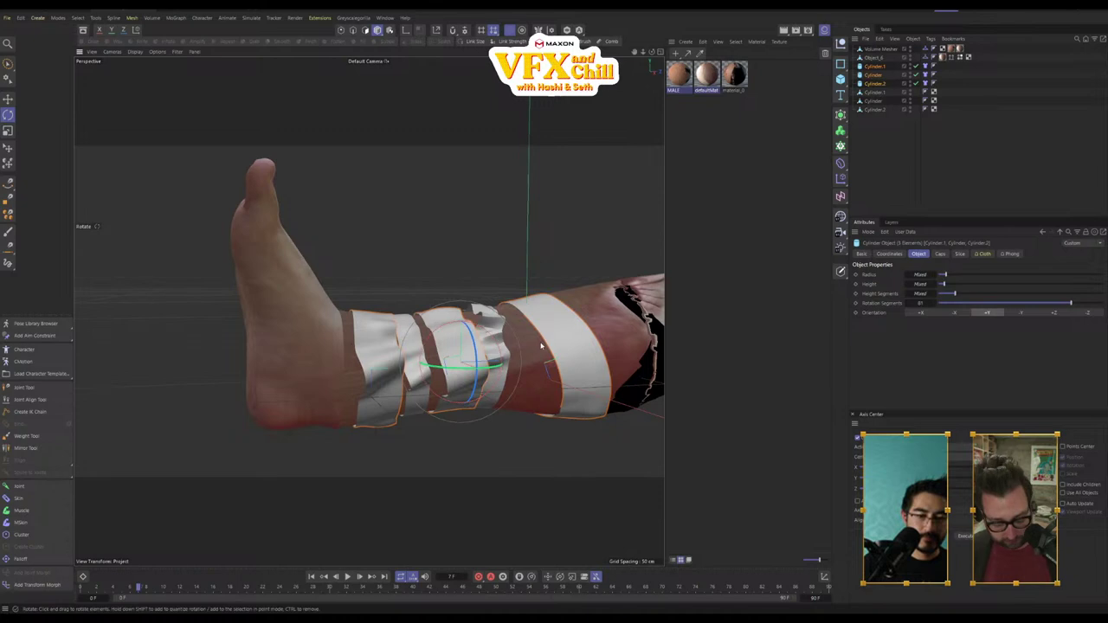
pyautogui.click(314, 578)
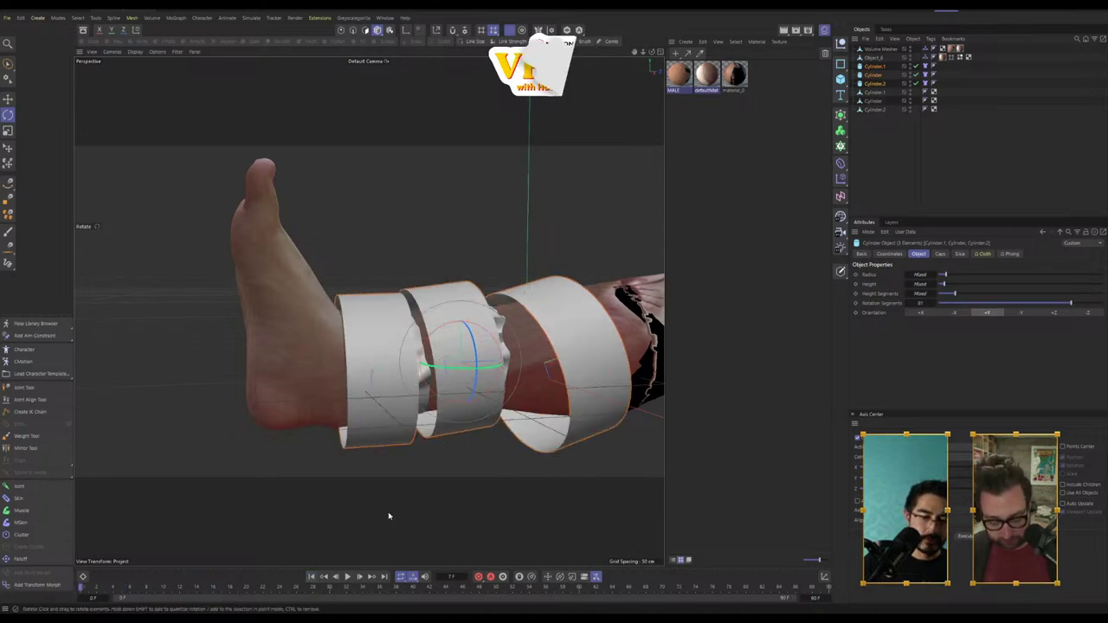
# Step: Set the Target Length of the three strips' Cloth tags to 50% and replay the simulation from the first frame
pyautogui.click(926, 83)
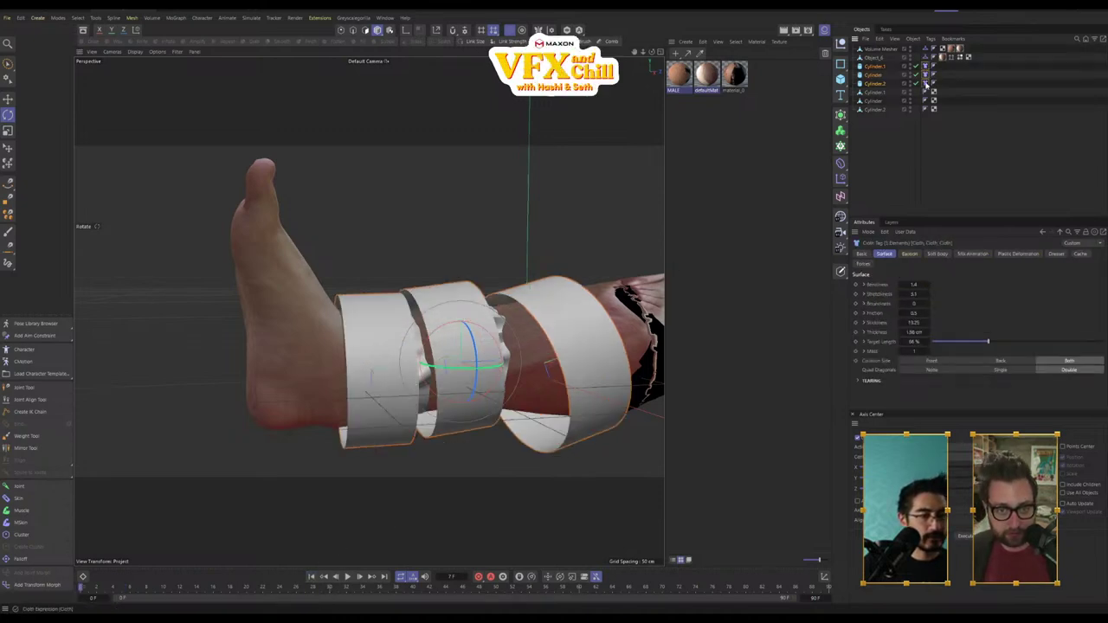
pyautogui.moveTo(952, 343); pyautogui.dragTo(976, 344)
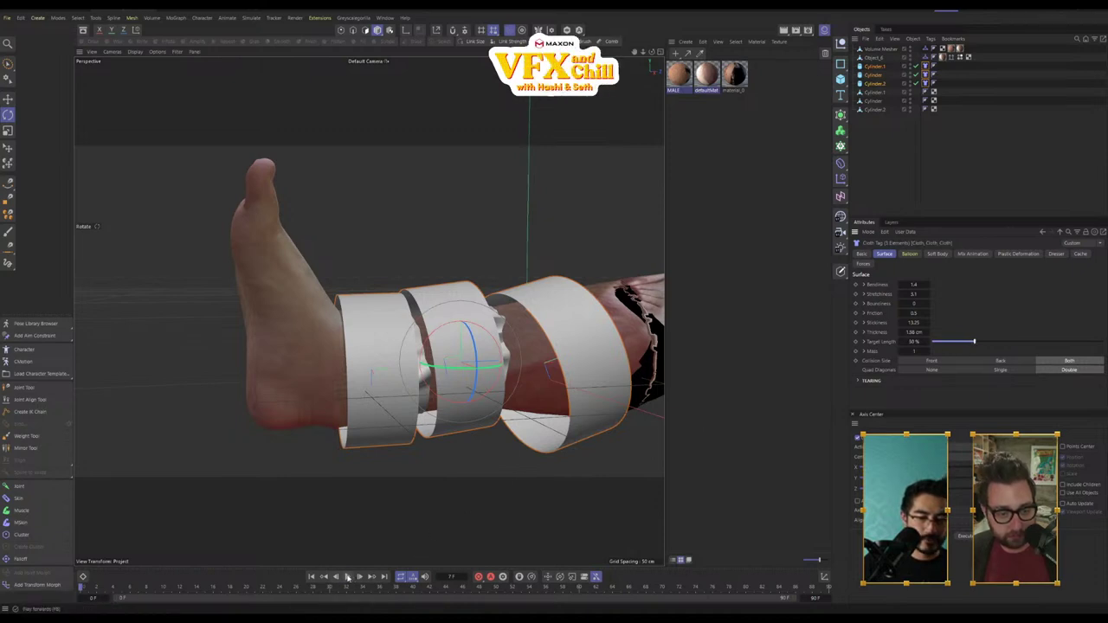
pyautogui.click(347, 577)
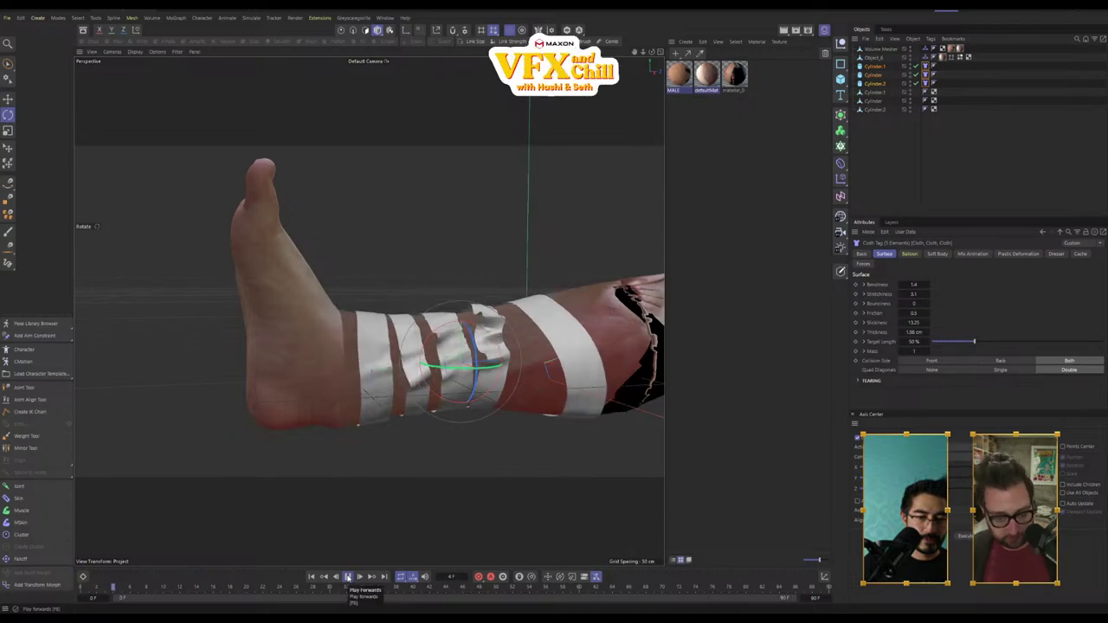
pyautogui.click(348, 577)
pyautogui.keyDown('alt'); pyautogui.moveTo(459, 358); pyautogui.dragTo(456, 448); pyautogui.keyUp('alt')
pyautogui.click(349, 577)
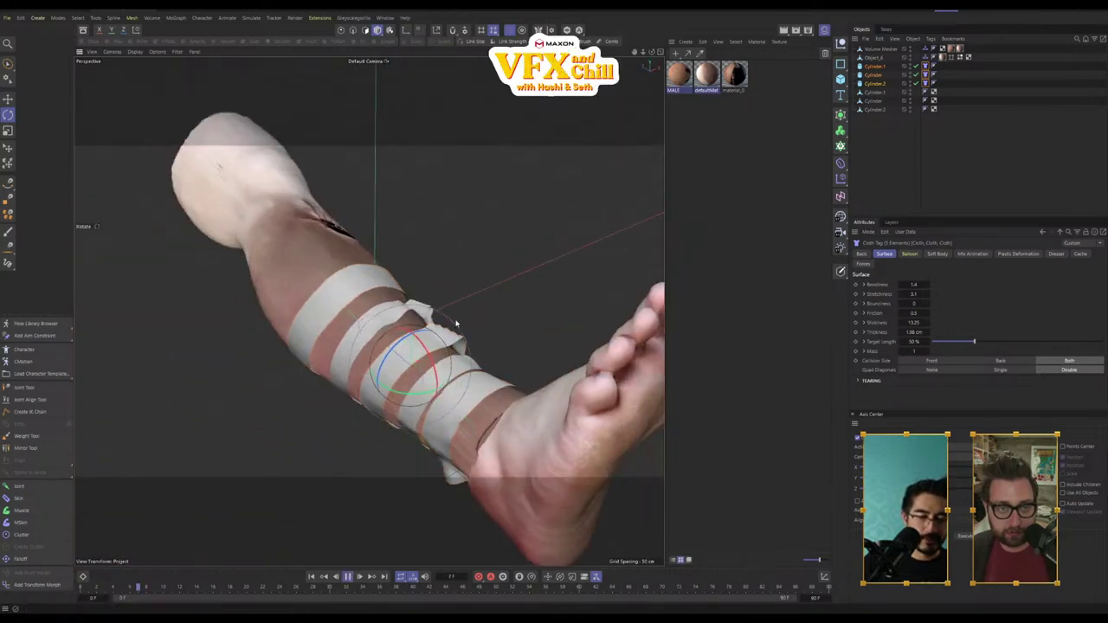
pyautogui.keyDown('alt'); pyautogui.moveTo(457, 323); pyautogui.dragTo(355, 368); pyautogui.keyUp('alt')
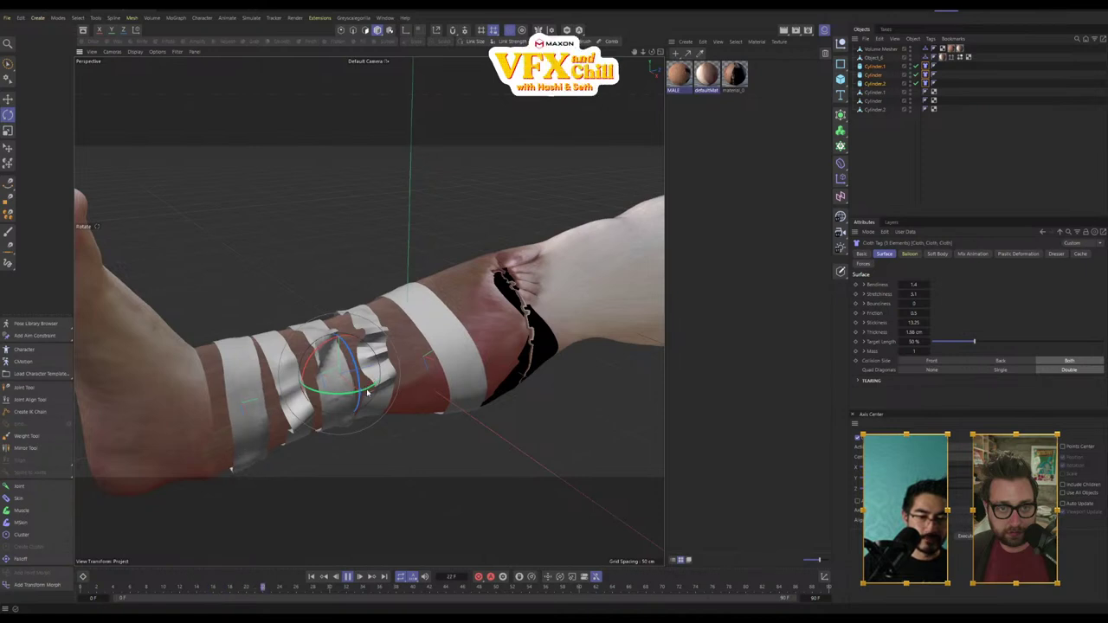
pyautogui.click(314, 579)
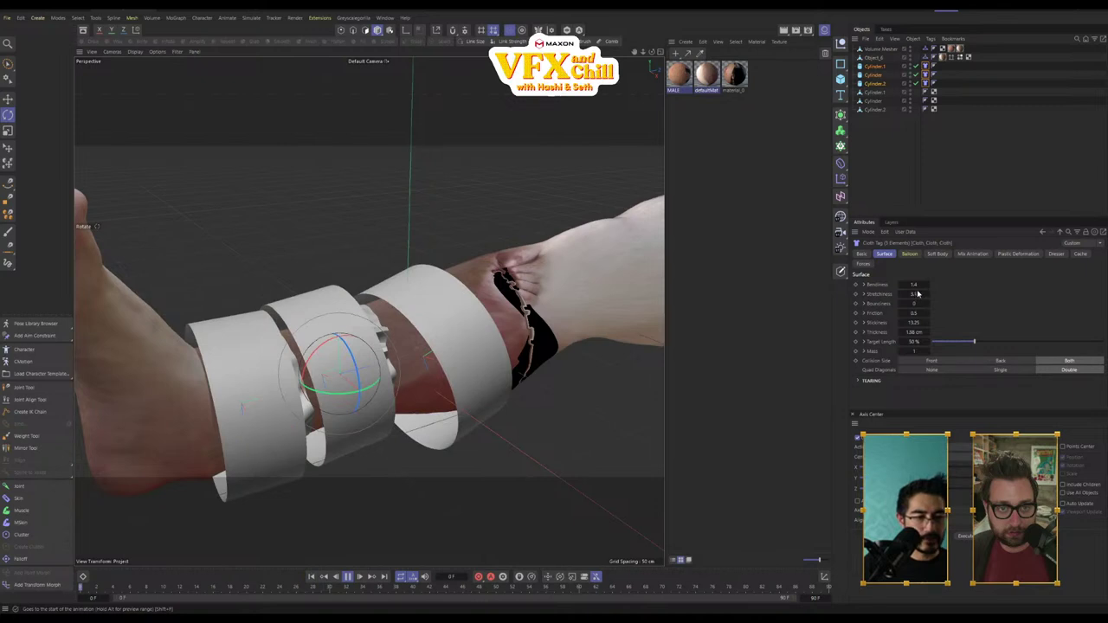
pyautogui.click(349, 579)
pyautogui.click(312, 578)
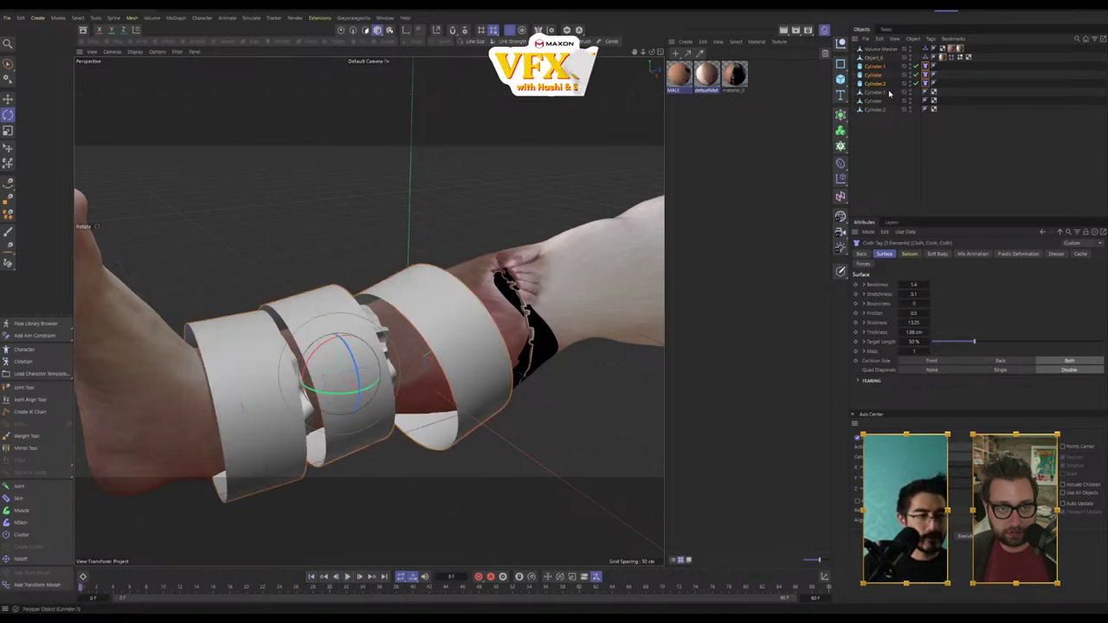
# Step: Set the Collider tags of the Volume Mesher and the leg object to Friction 0.64 and Stick 0.2, and test the simulation
pyautogui.click(926, 50)
pyautogui.keyDown('shift'); pyautogui.click(927, 58); pyautogui.keyUp('shift')
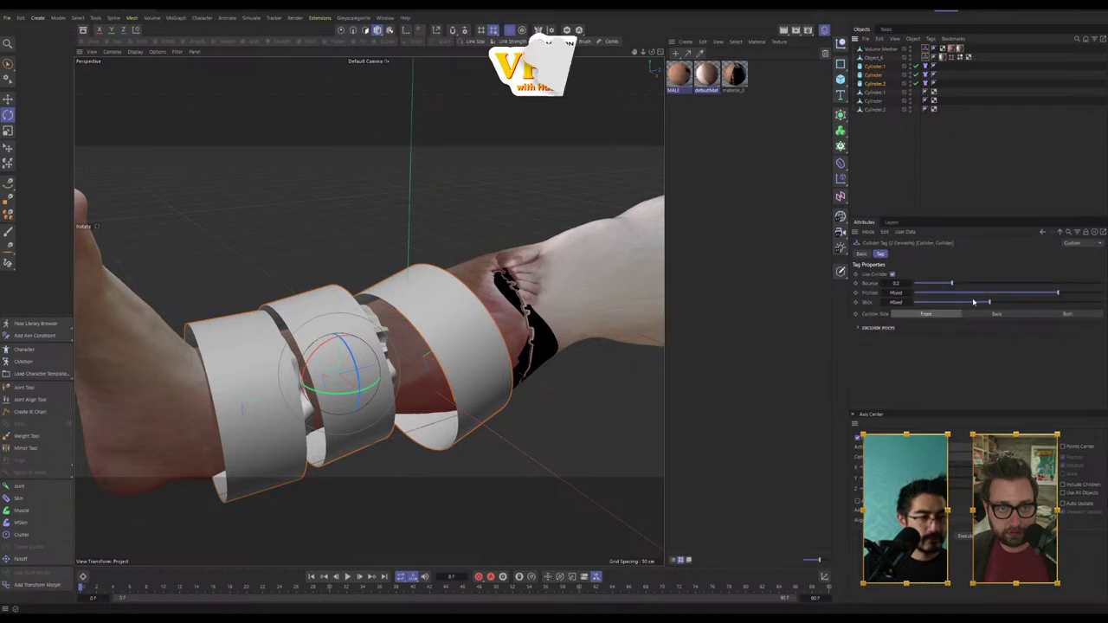
pyautogui.moveTo(990, 302); pyautogui.dragTo(1043, 299)
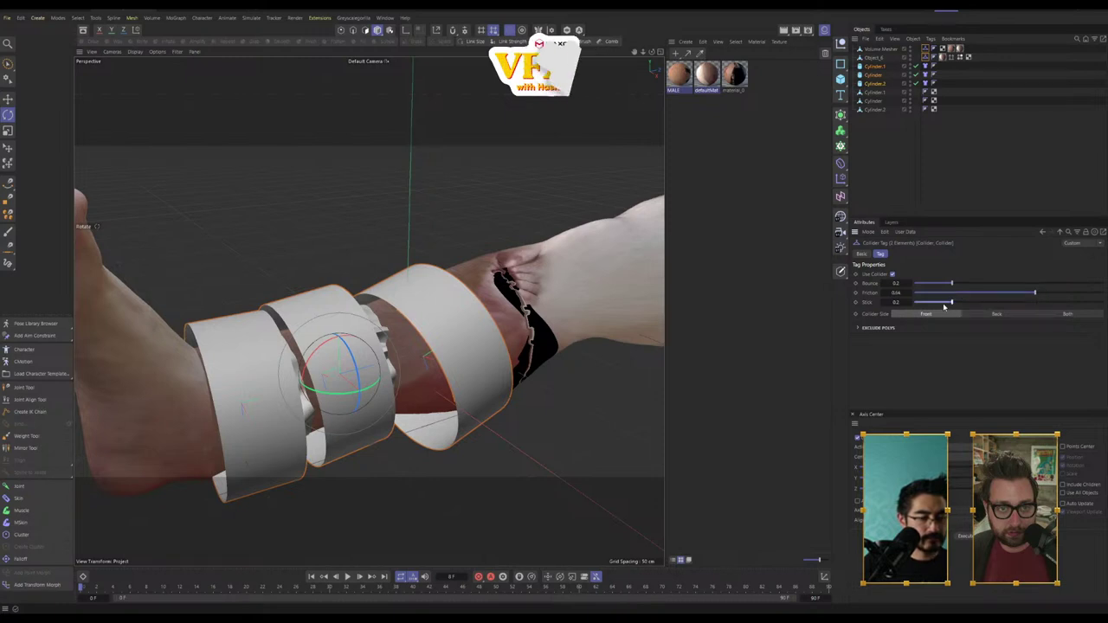
pyautogui.click(348, 578)
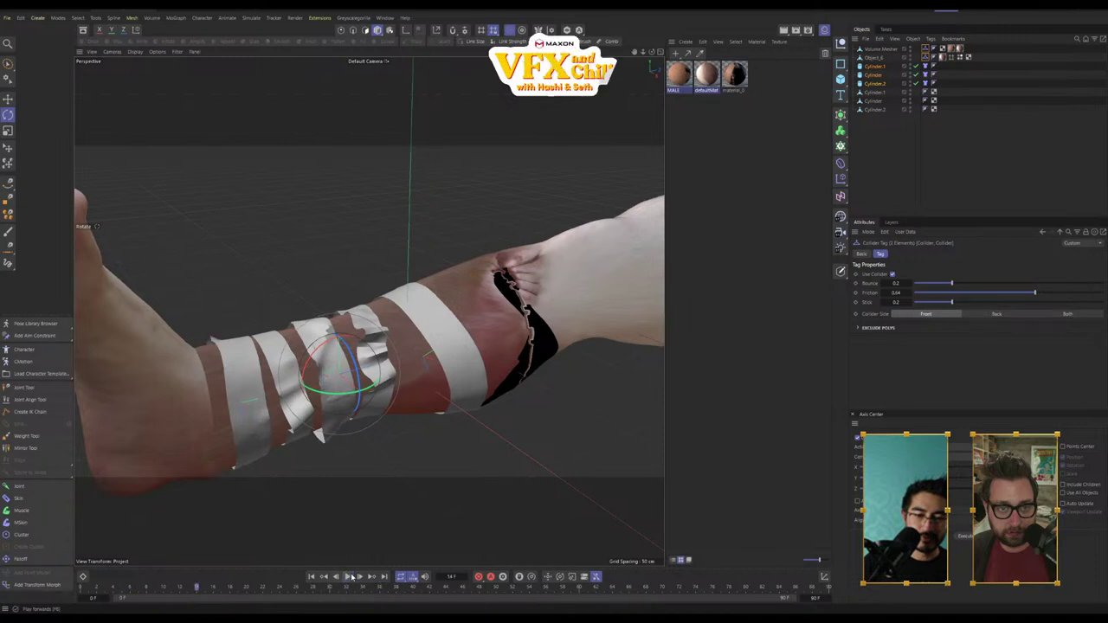
pyautogui.click(350, 577)
pyautogui.click(313, 577)
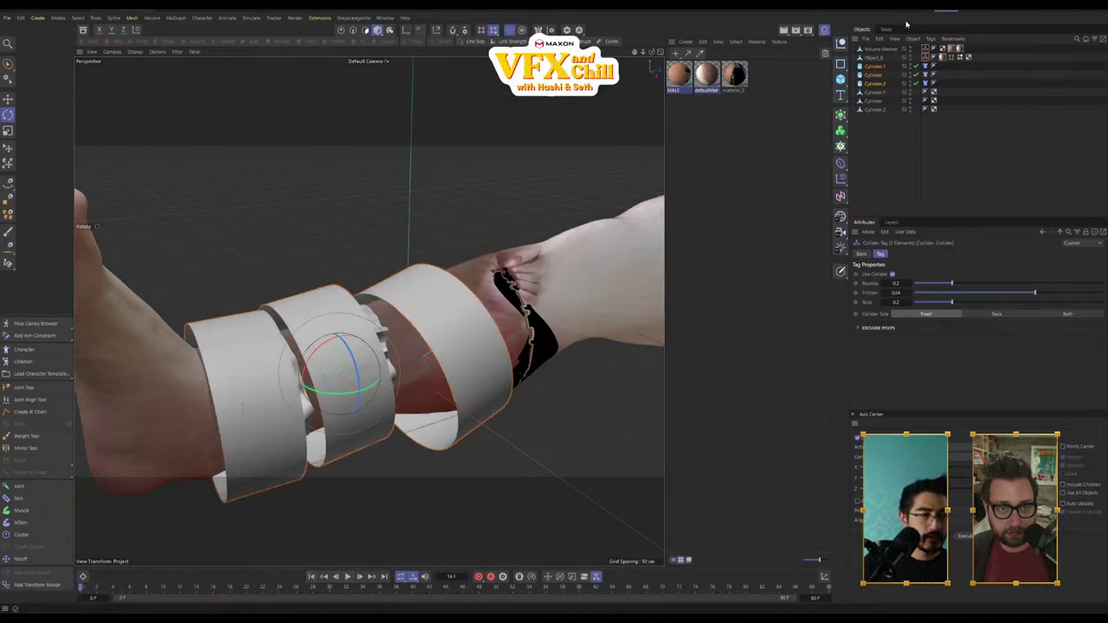
# Step: Set the three strips' Cloth tags to Bendiness 0.9, Stretchiness 6.8 and Target Length 46%
pyautogui.moveTo(920, 64); pyautogui.dragTo(931, 86)
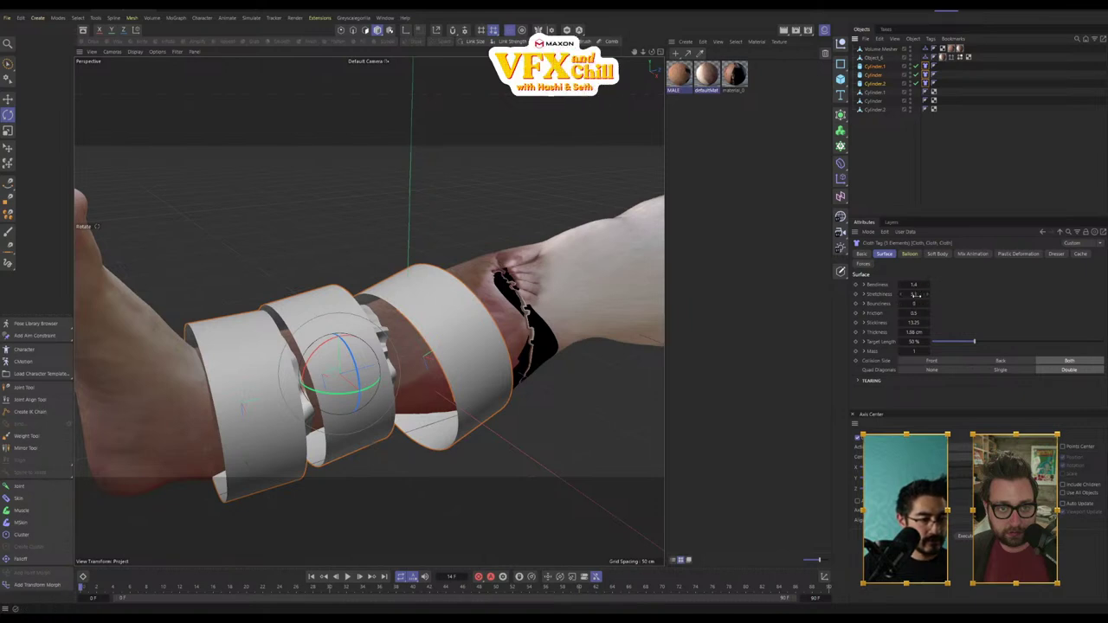
pyautogui.moveTo(914, 294); pyautogui.dragTo(929, 295)
pyautogui.click(900, 287)
pyautogui.click(901, 287)
pyautogui.click(900, 286)
pyautogui.click(900, 287)
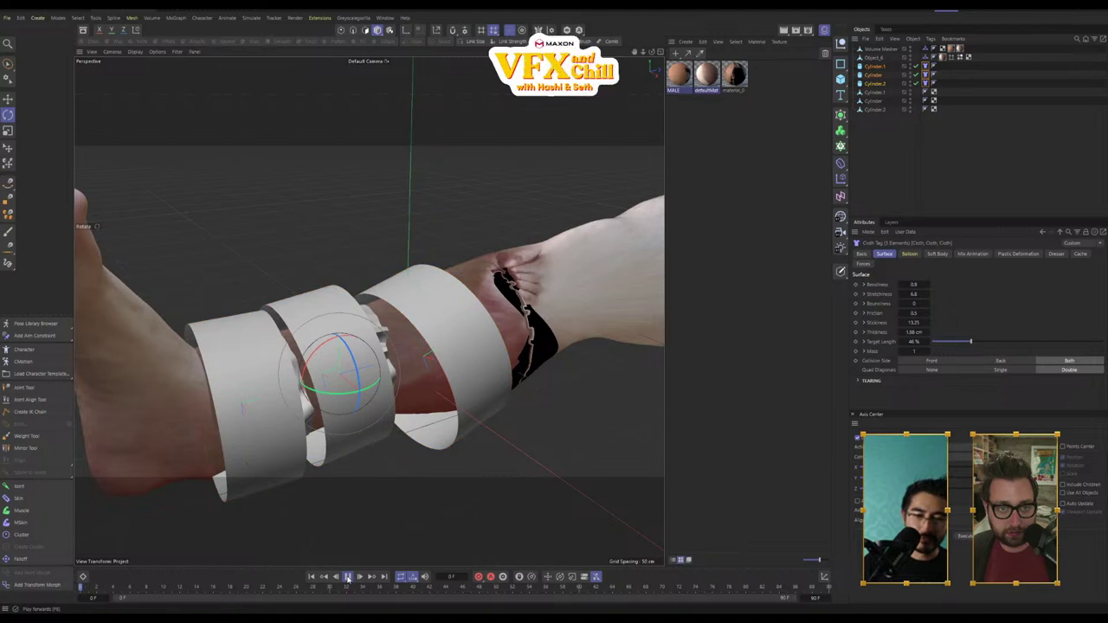
# Step: Play the cloth simulation to frame 21, examine the wrinkles around the leg and return to the first frame
pyautogui.click(348, 578)
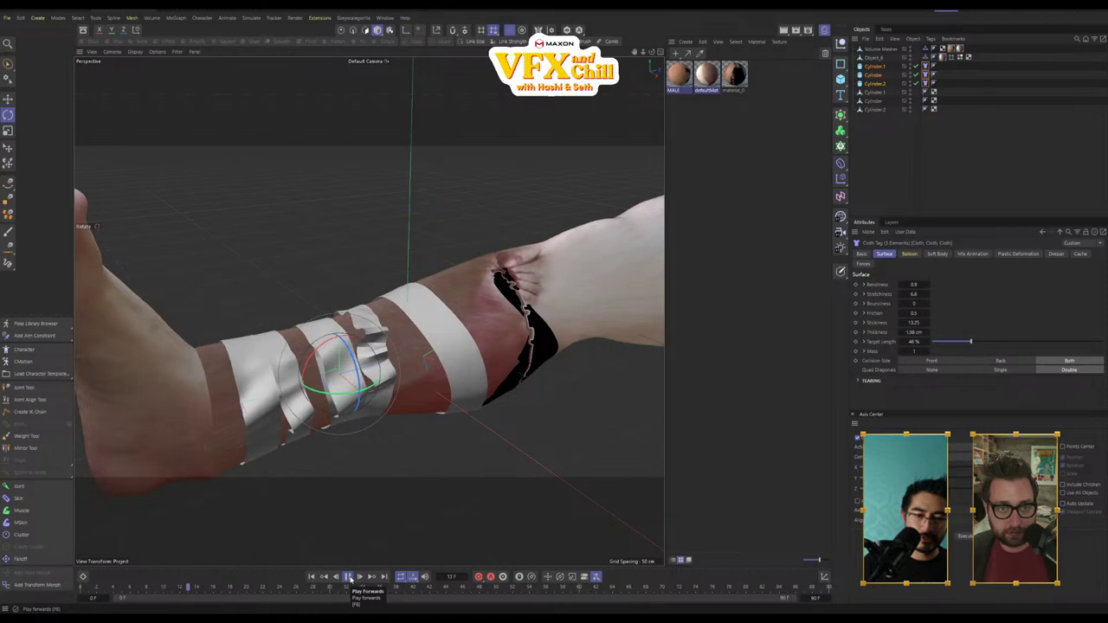
pyautogui.click(351, 580)
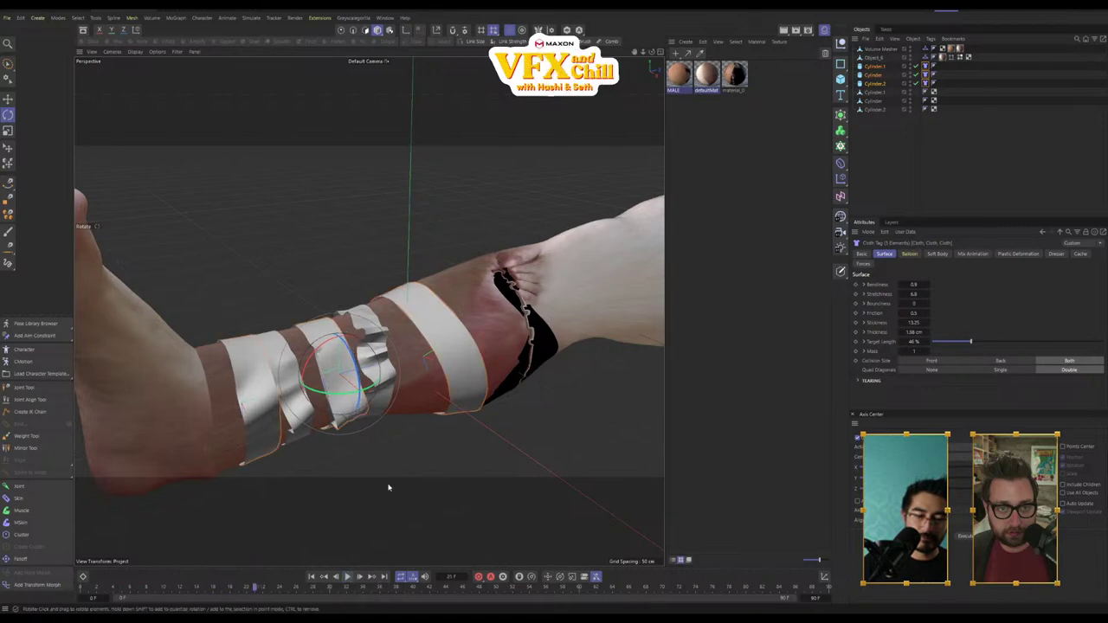
pyautogui.keyDown('alt'); pyautogui.moveTo(368, 404); pyautogui.dragTo(363, 356); pyautogui.keyUp('alt')
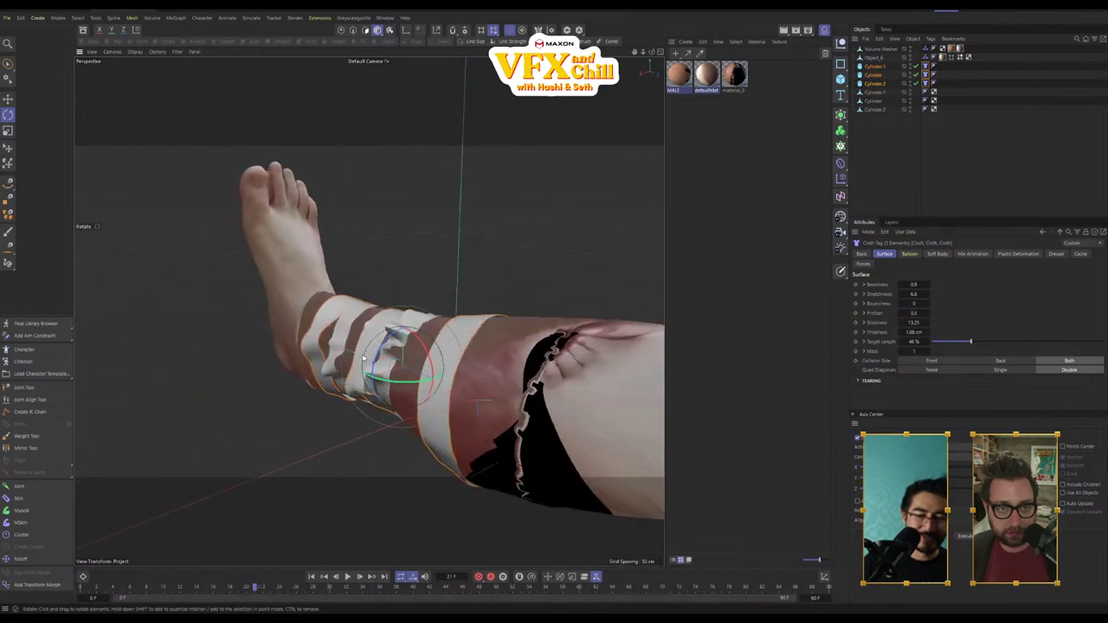
pyautogui.click(312, 577)
# Step: Scale the three cylinder strips down together so they sit closer to the leg
pyautogui.keyDown('alt'); pyautogui.moveTo(381, 426); pyautogui.dragTo(470, 392); pyautogui.keyUp('alt')
pyautogui.keyDown('alt'); pyautogui.moveTo(387, 362); pyautogui.dragTo(264, 295); pyautogui.keyUp('alt')
pyautogui.keyDown('alt'); pyautogui.moveTo(255, 146); pyautogui.dragTo(409, 94, button='middle'); pyautogui.keyUp('alt')
pyautogui.click(9, 130)
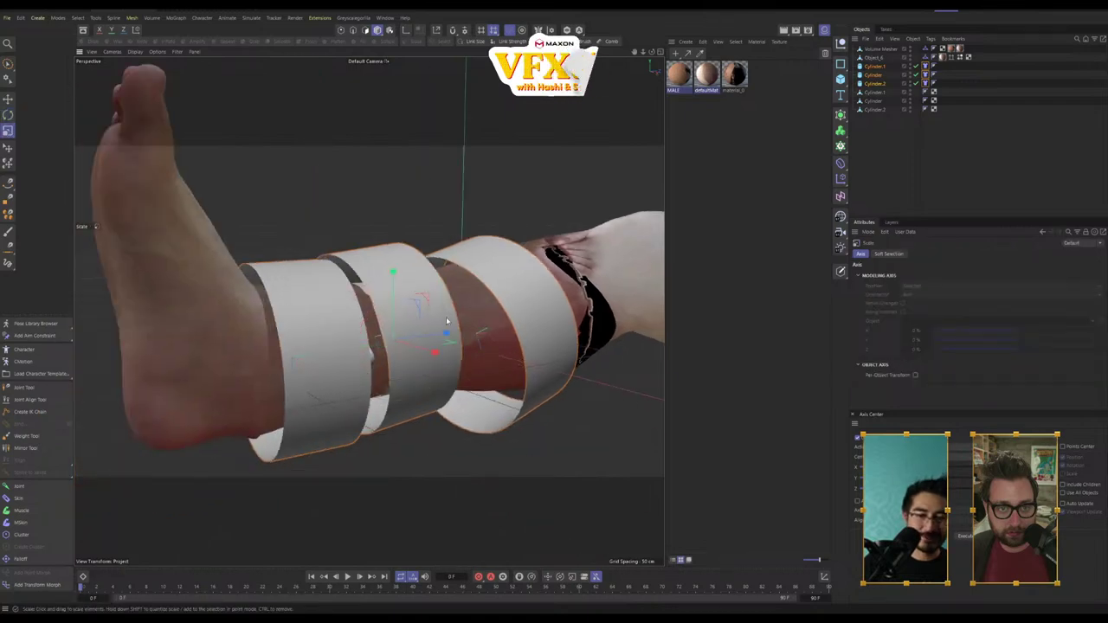
pyautogui.moveTo(447, 321); pyautogui.dragTo(571, 329)
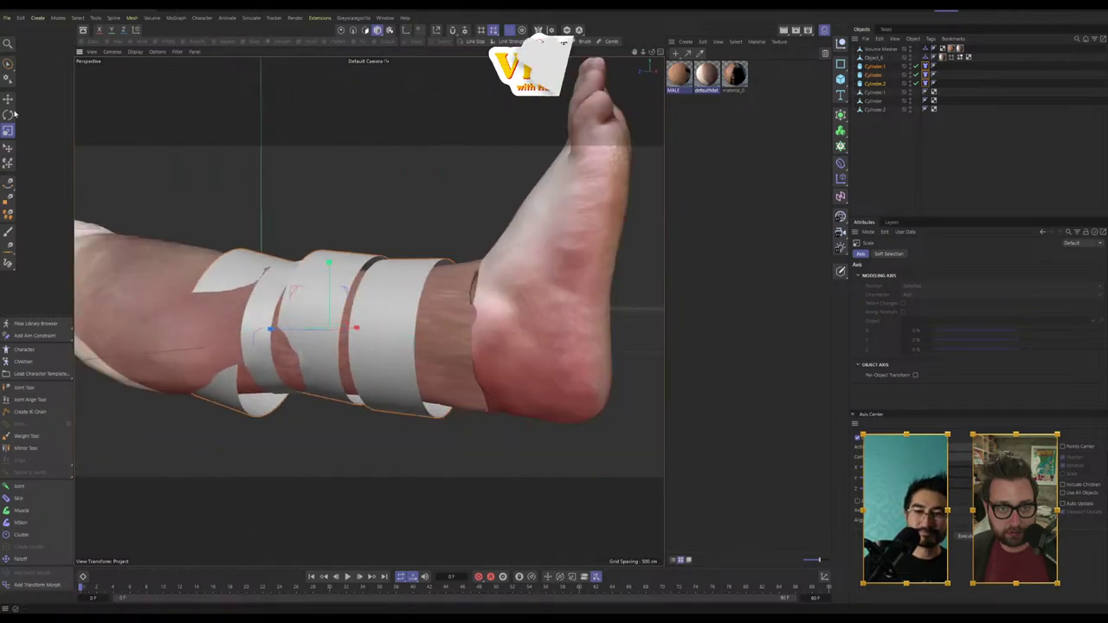
# Step: Move the Cylinder.1 strip so it surrounds the calf evenly and adjust its tilt
pyautogui.click(7, 100)
pyautogui.keyDown('alt'); pyautogui.moveTo(317, 262); pyautogui.dragTo(298, 318); pyautogui.keyUp('alt')
pyautogui.click(316, 251)
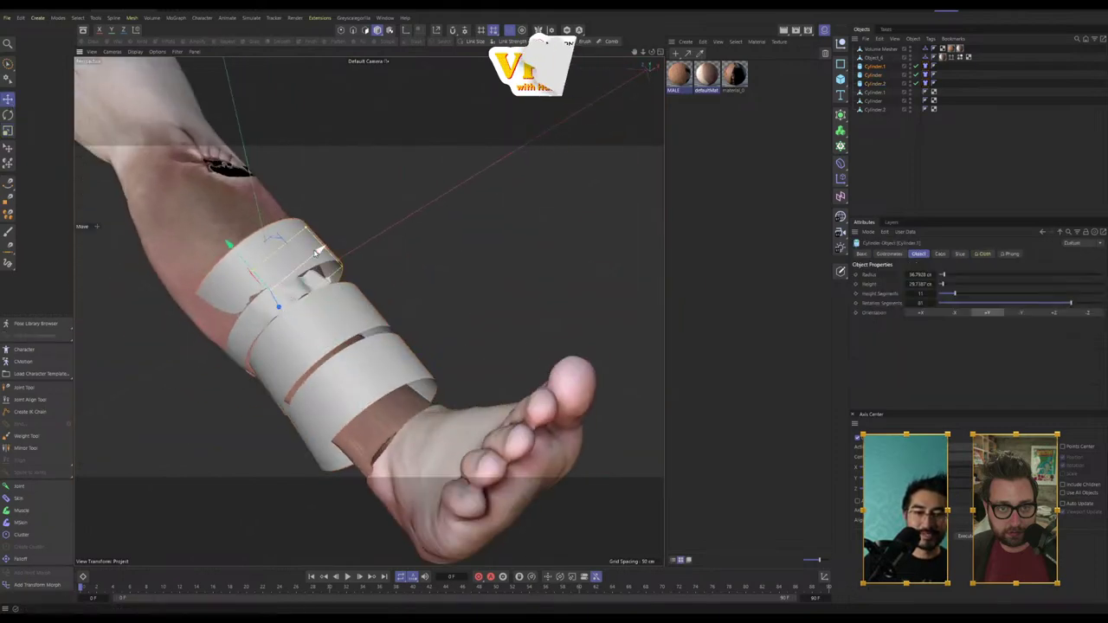
pyautogui.moveTo(317, 251); pyautogui.dragTo(408, 173)
pyautogui.moveTo(234, 394); pyautogui.dragTo(237, 380)
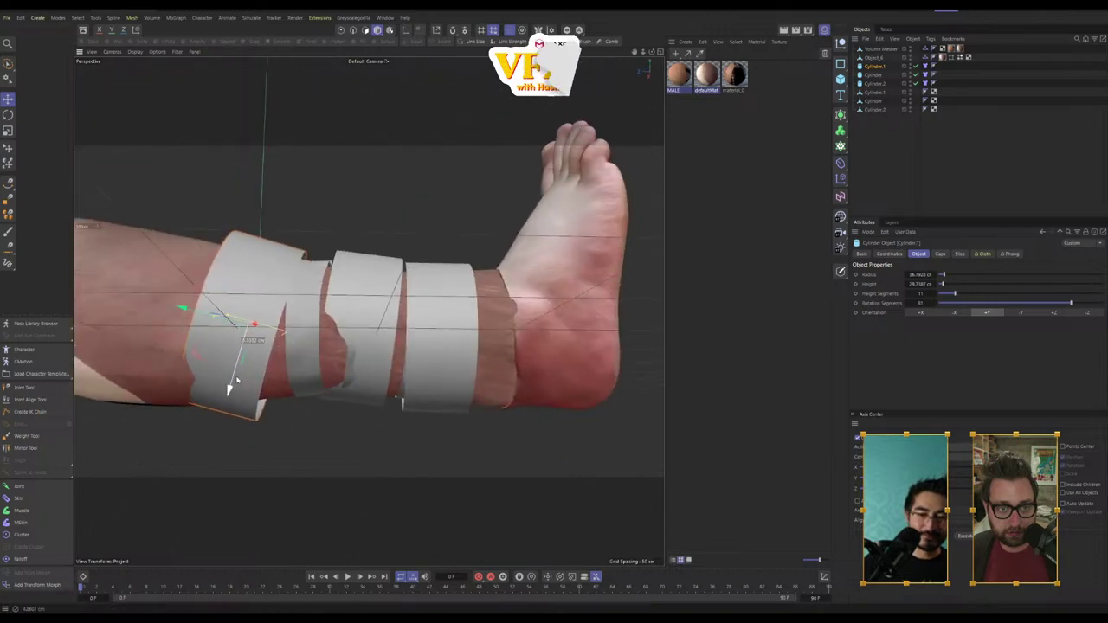
pyautogui.click(8, 114)
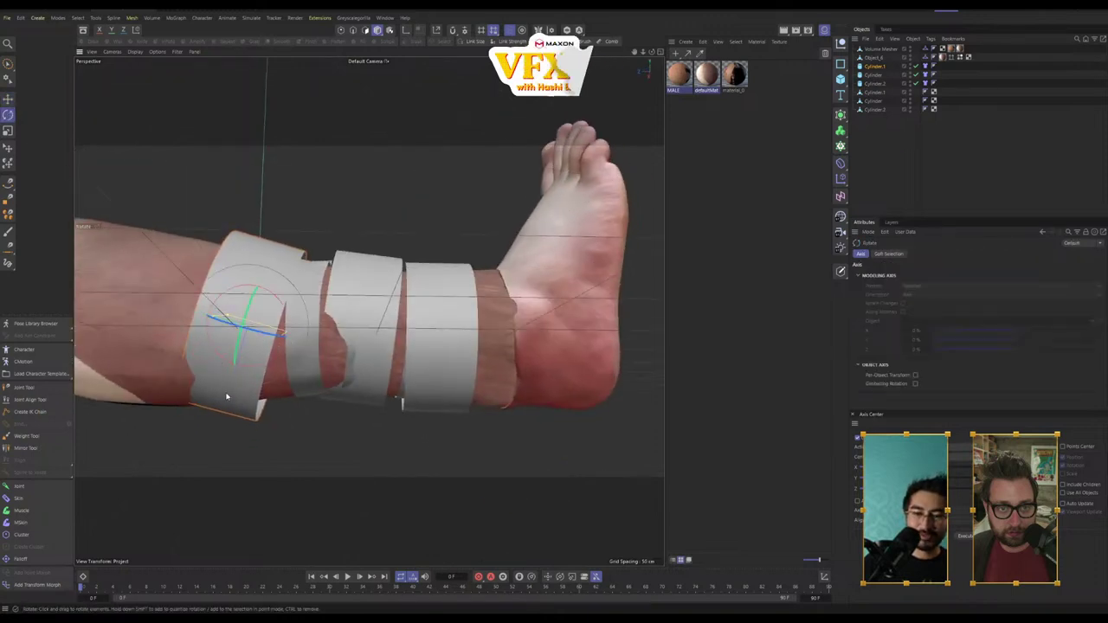
pyautogui.keyDown('alt'); pyautogui.moveTo(400, 374); pyautogui.dragTo(373, 415); pyautogui.keyUp('alt')
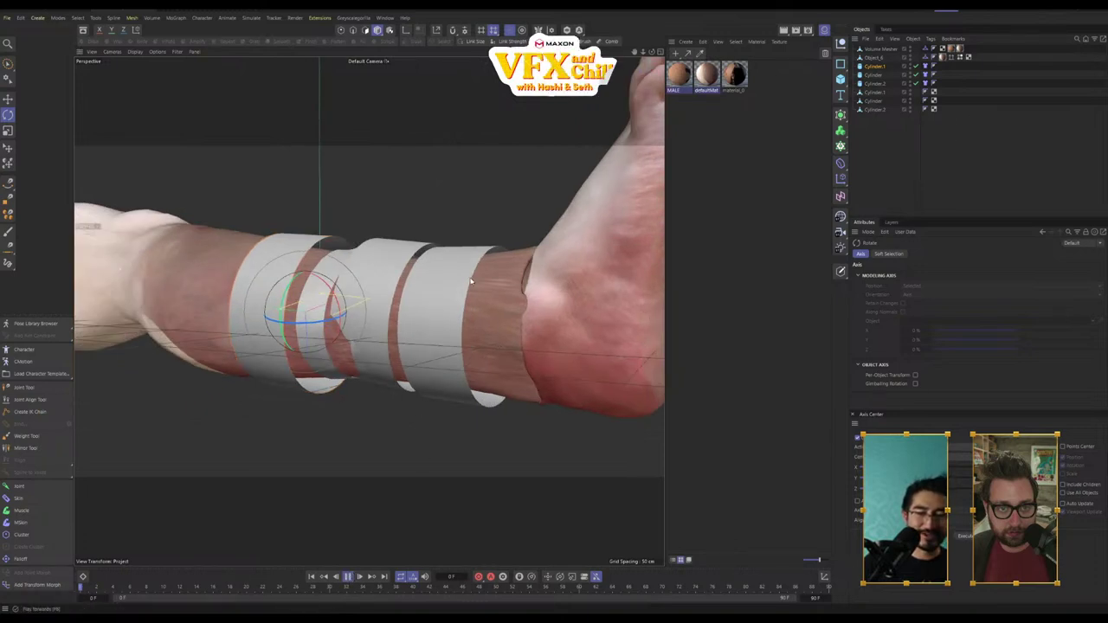
# Step: Run the simulation to frame 5 with the tighter strips, check how they wrap the leg and rewind
pyautogui.click(350, 579)
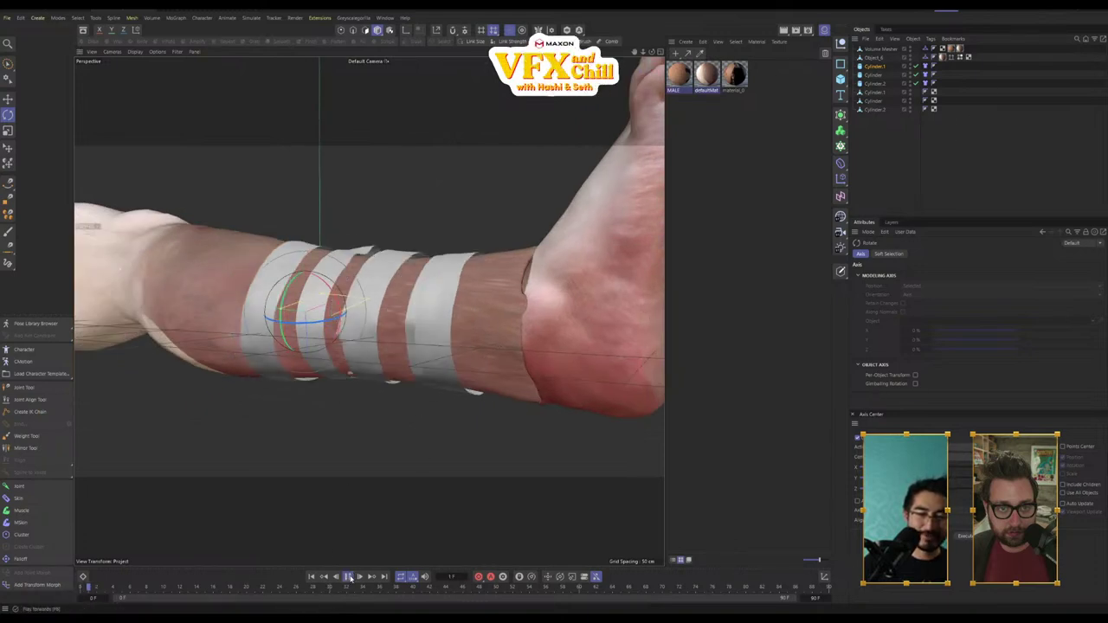
pyautogui.keyDown('alt'); pyautogui.moveTo(438, 443); pyautogui.dragTo(476, 527); pyautogui.keyUp('alt')
pyautogui.click(324, 577)
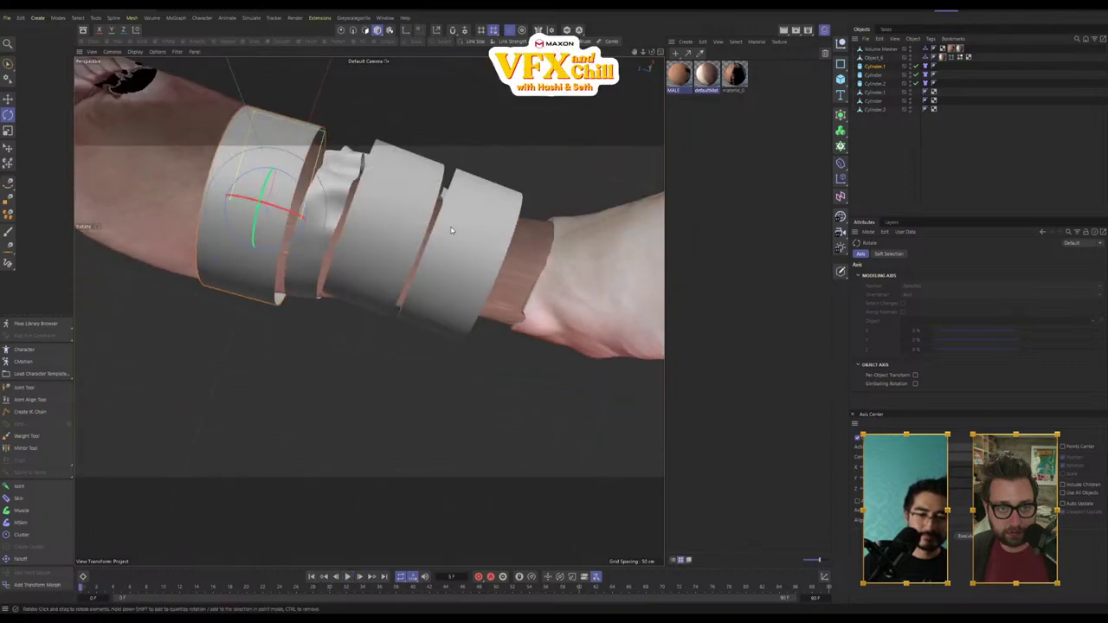
# Step: Move and tilt the two ankle-side cylinder strips together so they surround the lower leg, and play the cloth simulation
pyautogui.click(406, 212)
pyautogui.keyDown('shift'); pyautogui.click(490, 229); pyautogui.keyUp('shift')
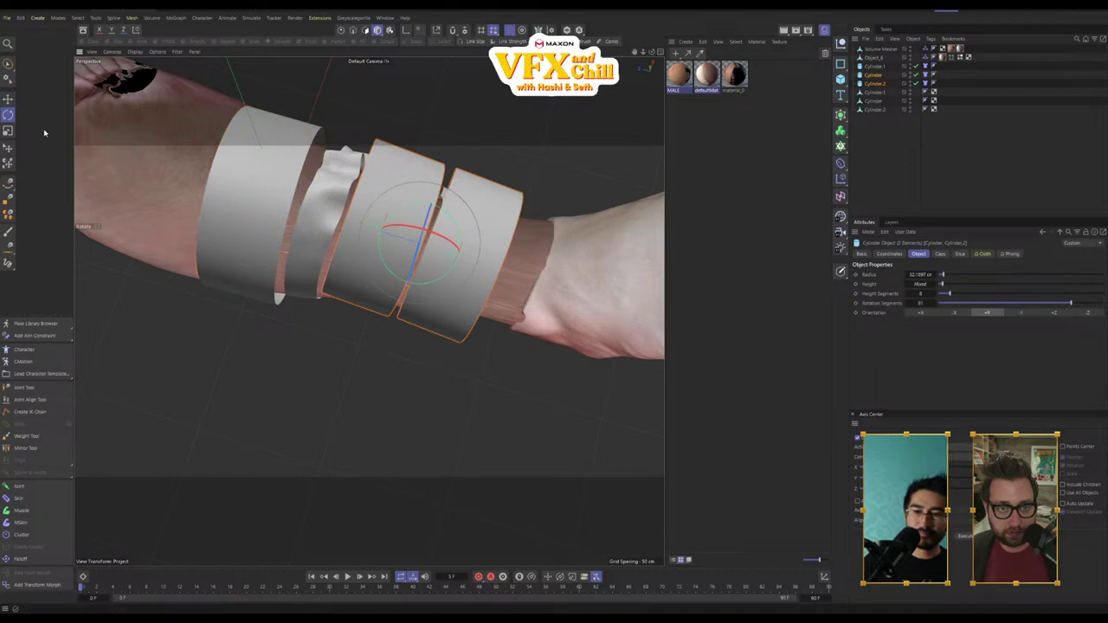
pyautogui.click(4, 105)
pyautogui.moveTo(461, 236); pyautogui.dragTo(487, 247)
pyautogui.keyDown('alt'); pyautogui.moveTo(487, 246); pyautogui.dragTo(438, 171); pyautogui.keyUp('alt')
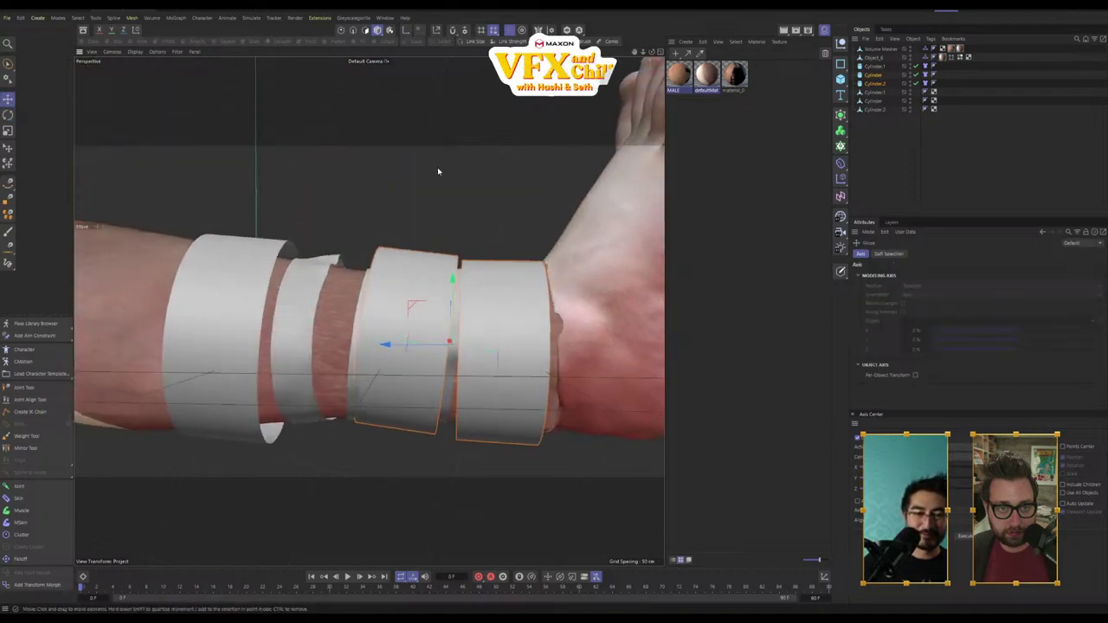
pyautogui.click(7, 115)
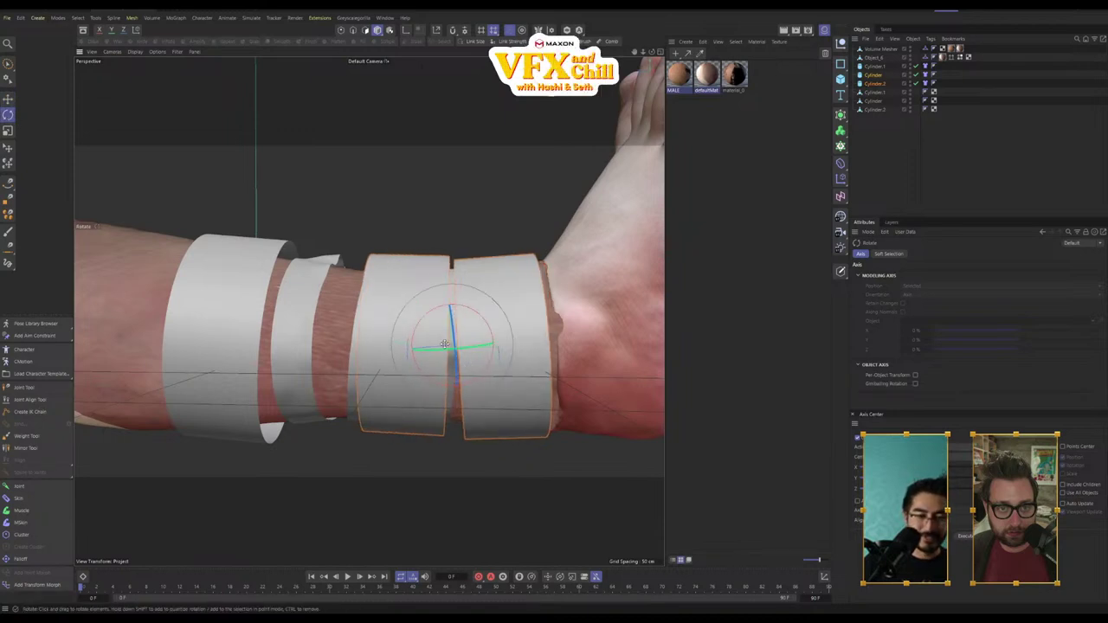
pyautogui.click(7, 99)
pyautogui.moveTo(413, 352); pyautogui.dragTo(387, 371)
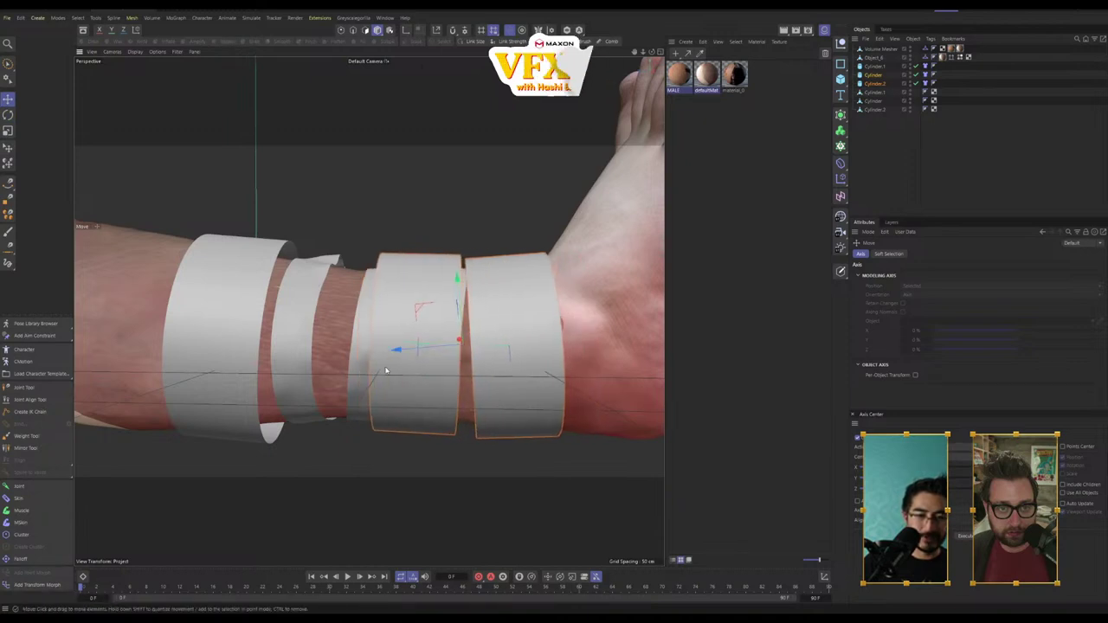
pyautogui.click(349, 577)
pyautogui.keyDown('alt'); pyautogui.moveTo(514, 456); pyautogui.dragTo(424, 303); pyautogui.keyUp('alt')
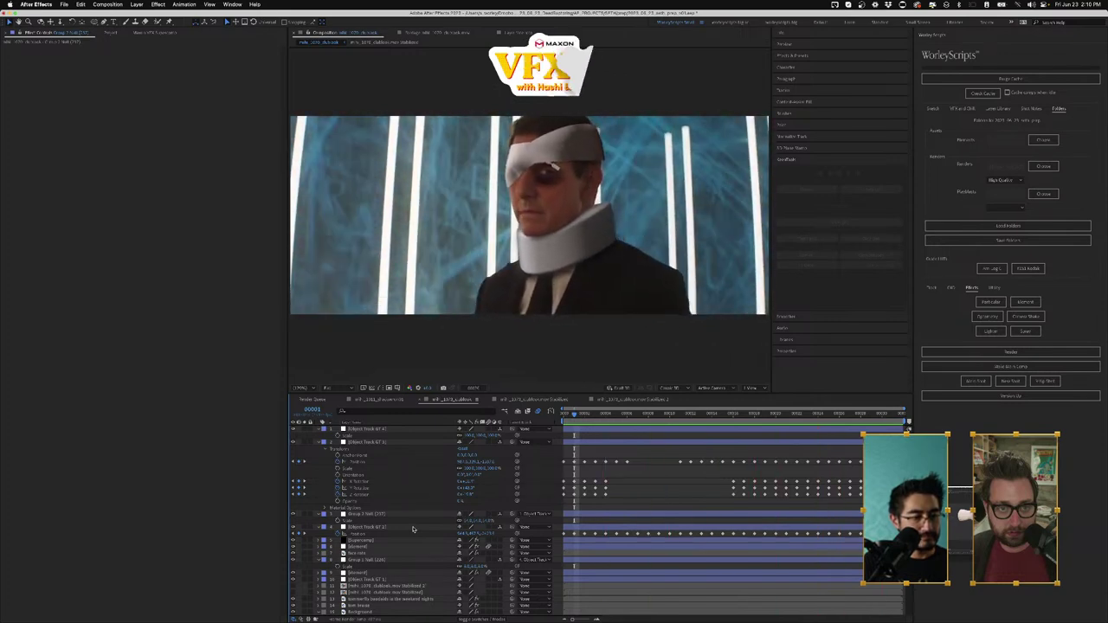
# Step: Switch to After Effects, preview the bandaged man shot and adjust the environment rotation on the head bandage's Element layer
pyautogui.press('space')
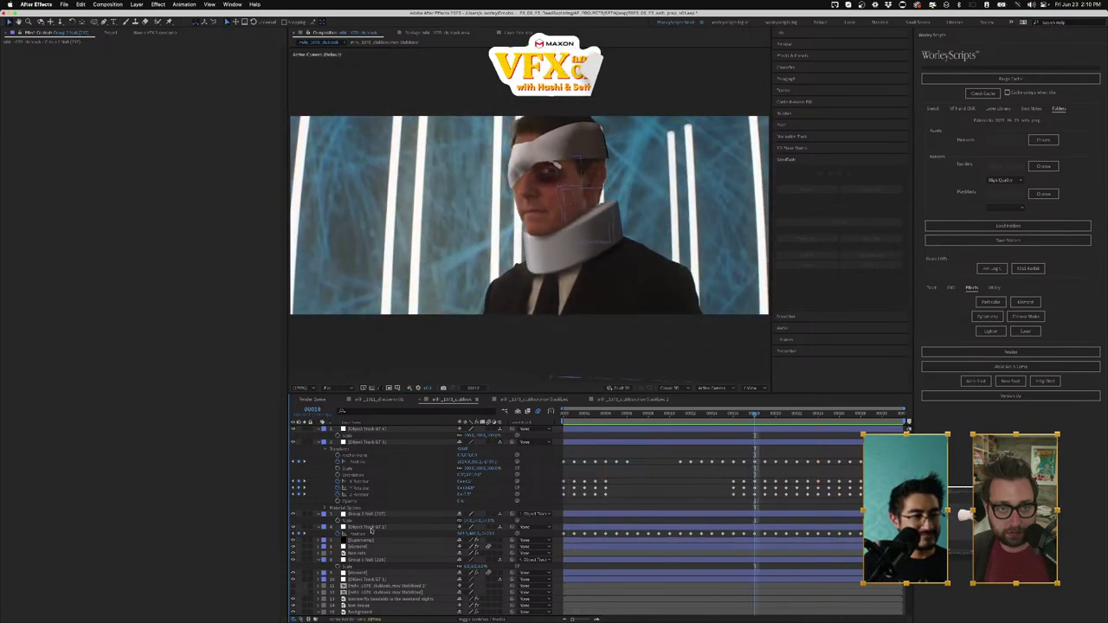
pyautogui.click(365, 547)
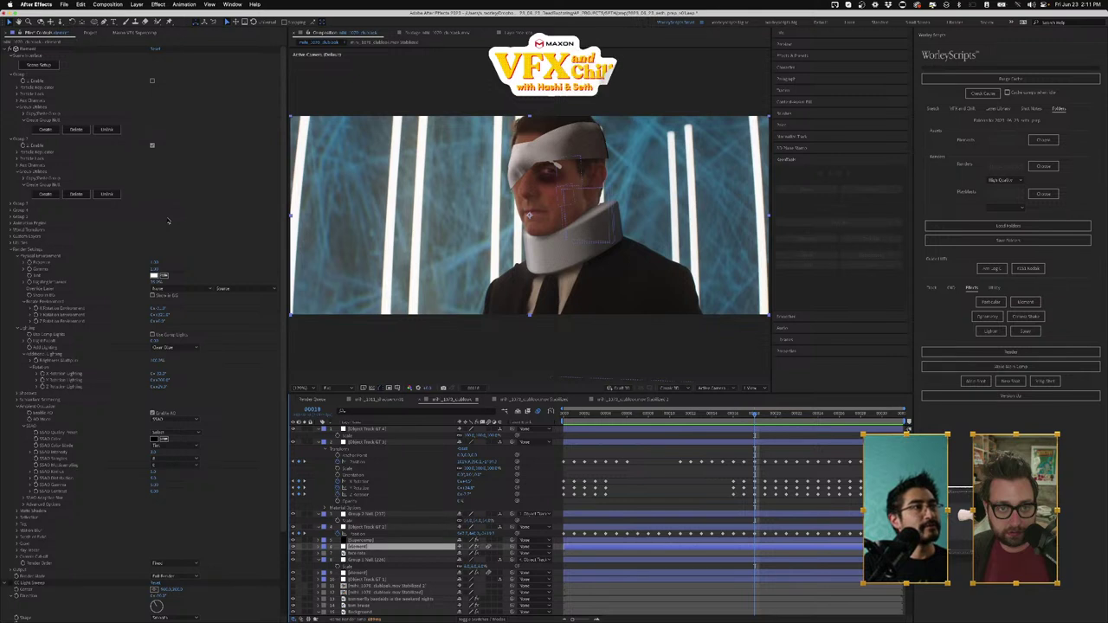
pyautogui.moveTo(163, 315); pyautogui.dragTo(183, 316)
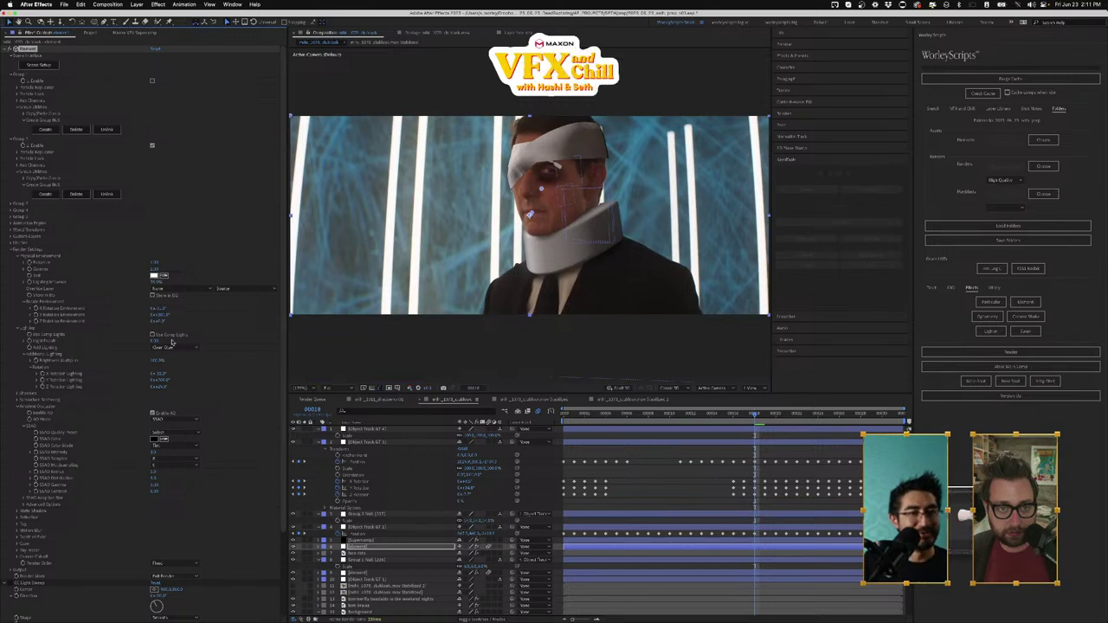
# Step: Copy the head bandage's Color Correction in Supercomp, paste it onto the neck brace layer and check an earlier frame
pyautogui.click(132, 33)
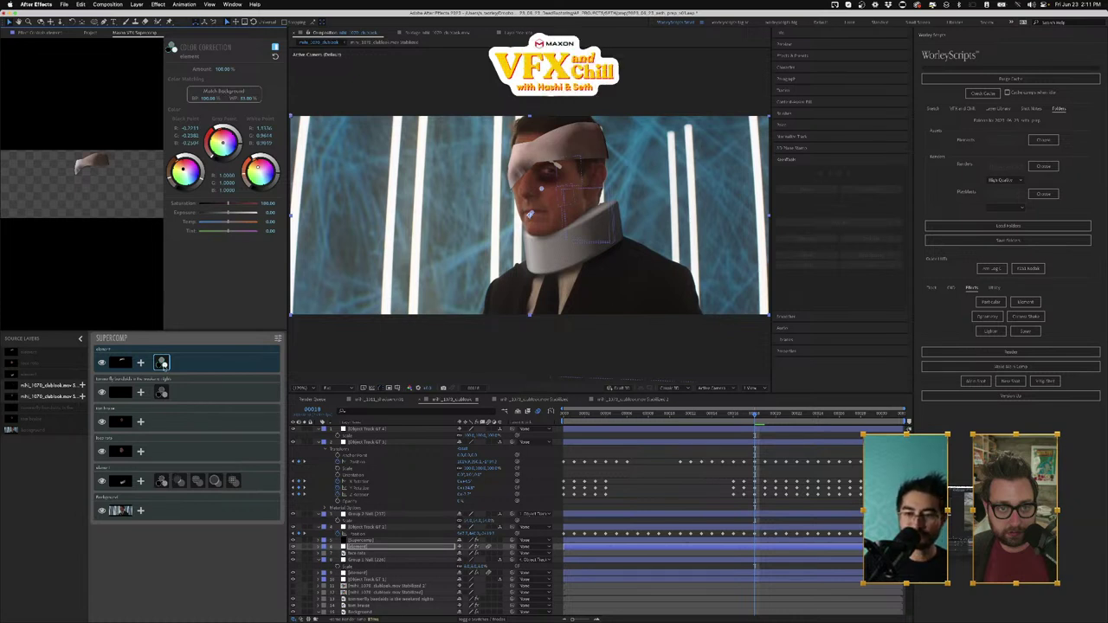
pyautogui.rightClick(163, 366)
pyautogui.click(173, 396)
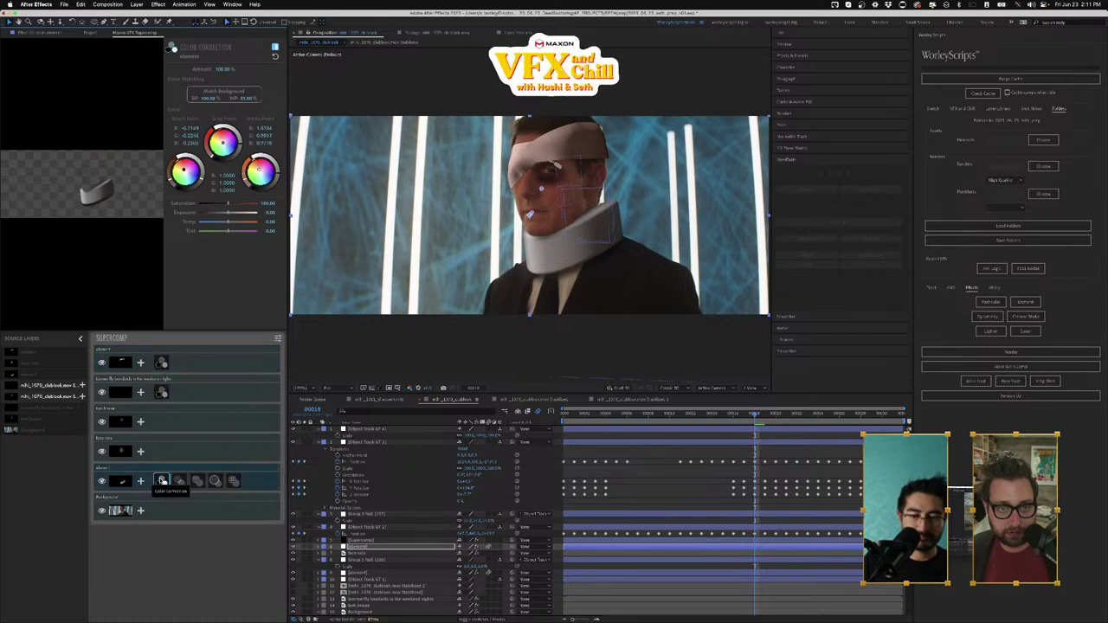
pyautogui.rightClick(162, 481)
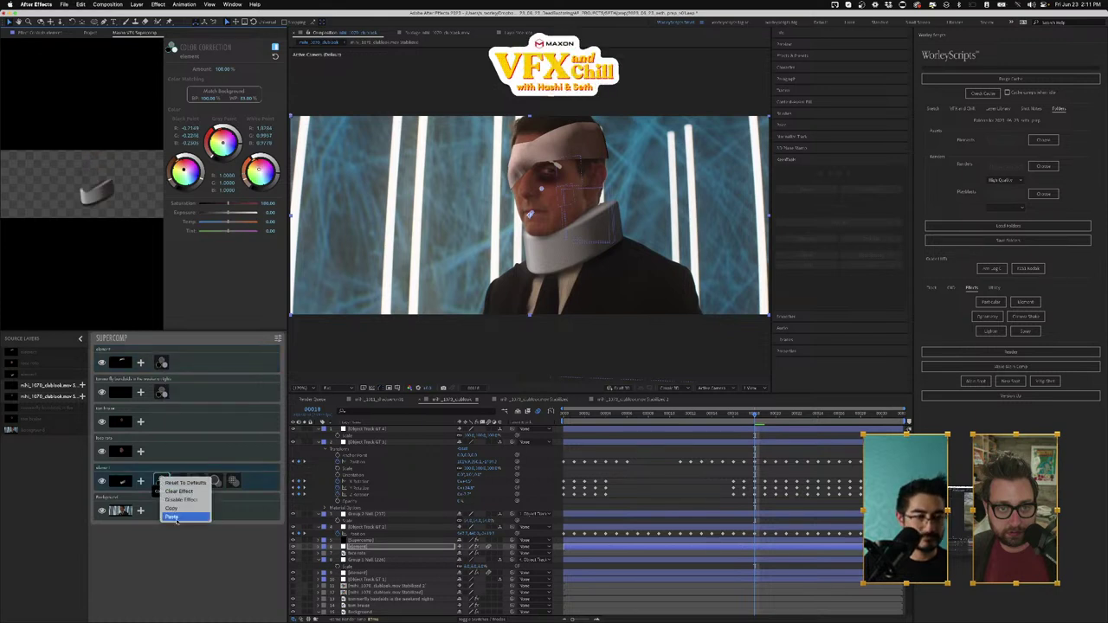
pyautogui.click(174, 517)
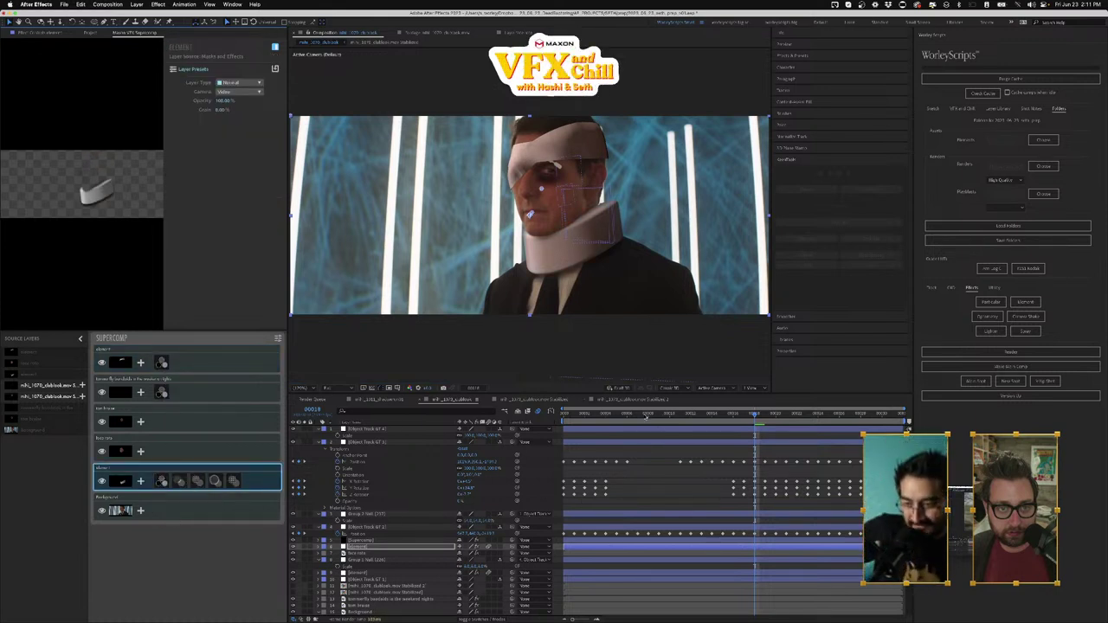
pyautogui.click(641, 416)
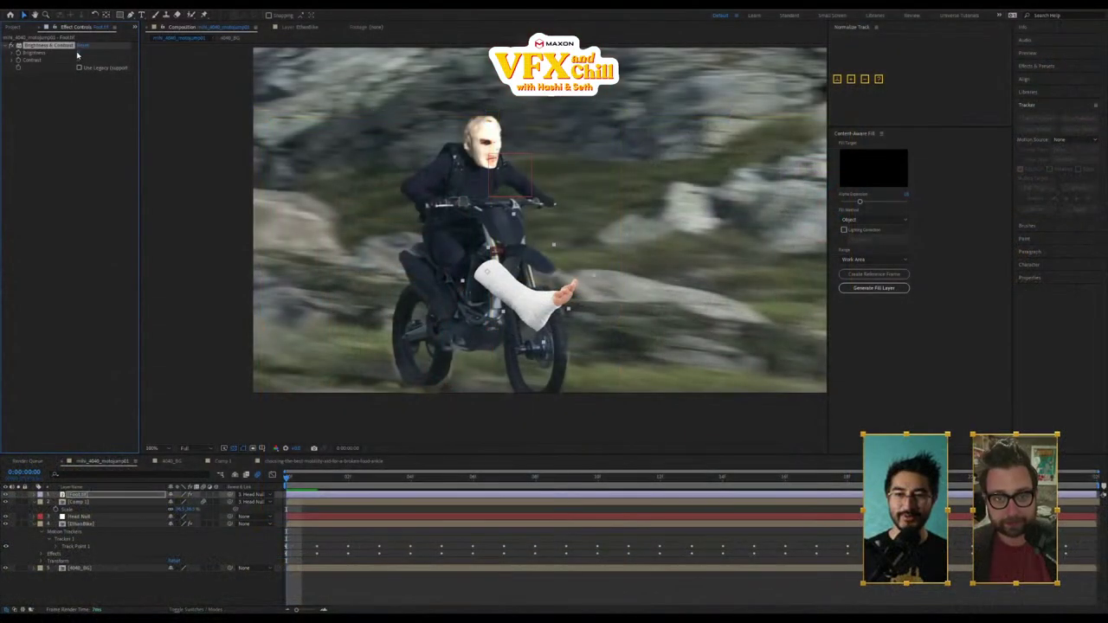
# Step: Lower the brightness of the leg cast layer in the motorcycle shot, preview it and scale the cast slightly smaller
pyautogui.moveTo(79, 53); pyautogui.dragTo(50, 60)
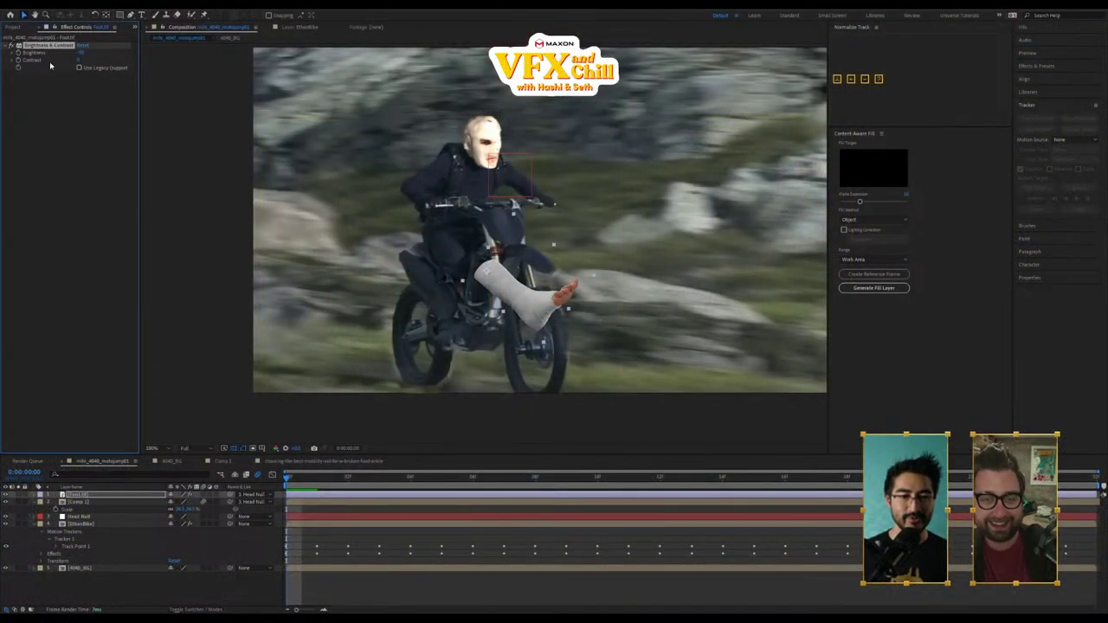
pyautogui.press('space')
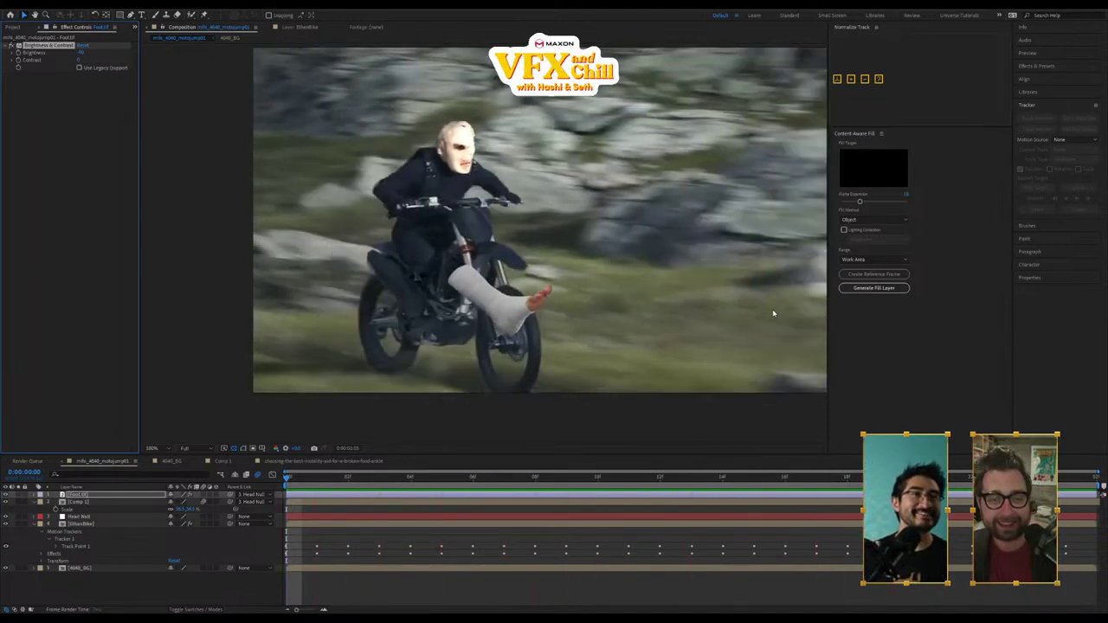
pyautogui.press('space')
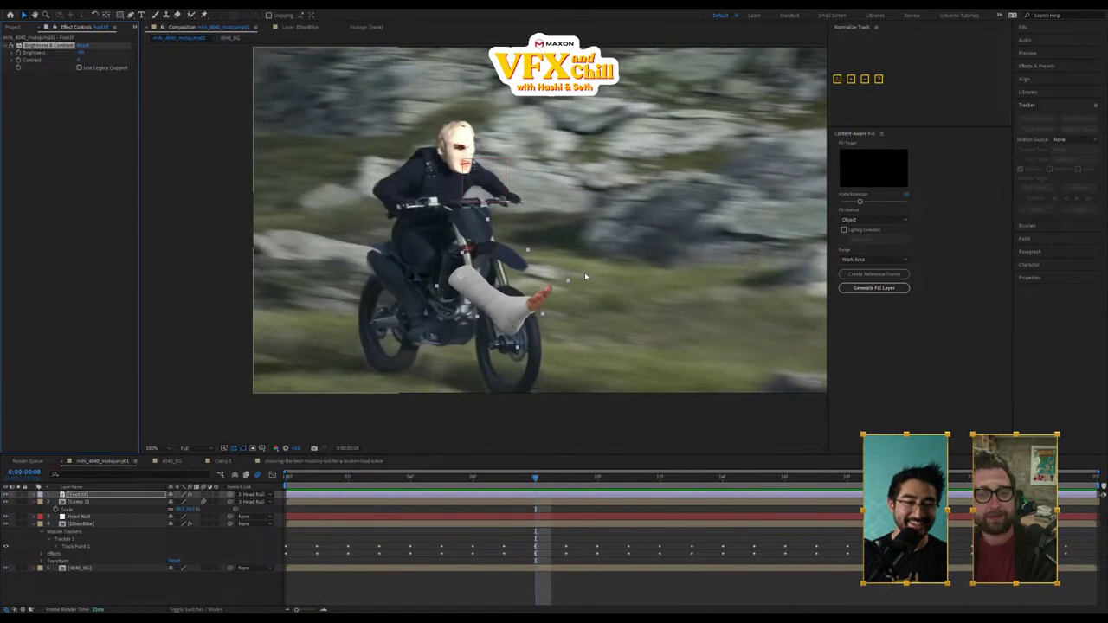
pyautogui.moveTo(569, 283); pyautogui.dragTo(547, 291)
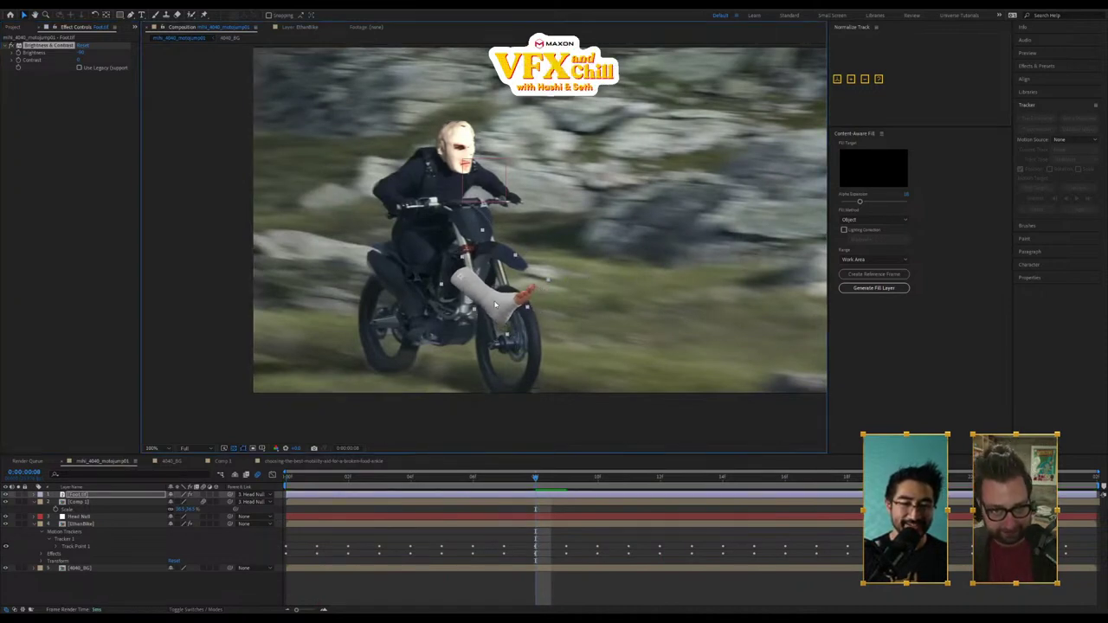
# Step: Add the expression wiggle(6,2) to the leg cast layer's Rotation and preview the motion
pyautogui.click(96, 496)
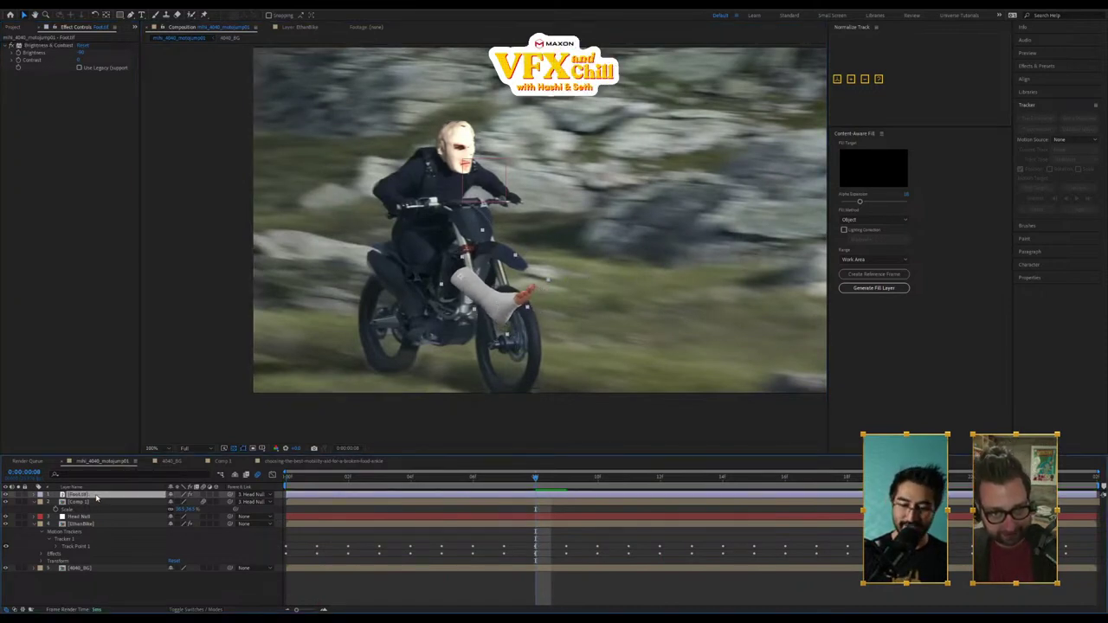
pyautogui.press('r')
pyautogui.keyDown('alt'); pyautogui.click(57, 505); pyautogui.keyUp('alt')
pyautogui.write('wiggle(5,2')
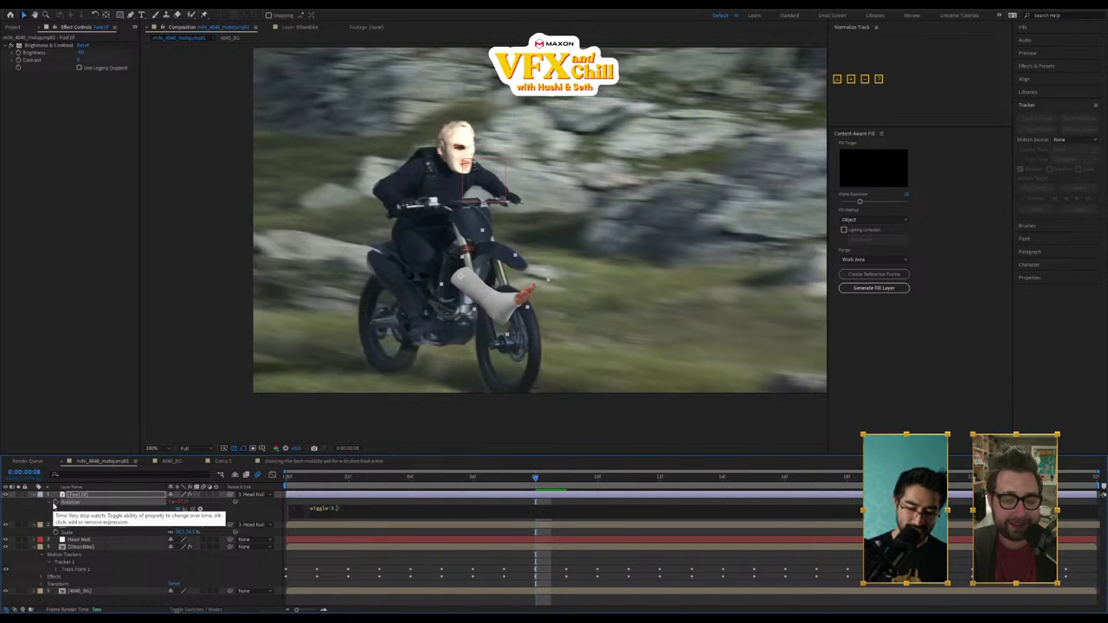
pyautogui.click(447, 478)
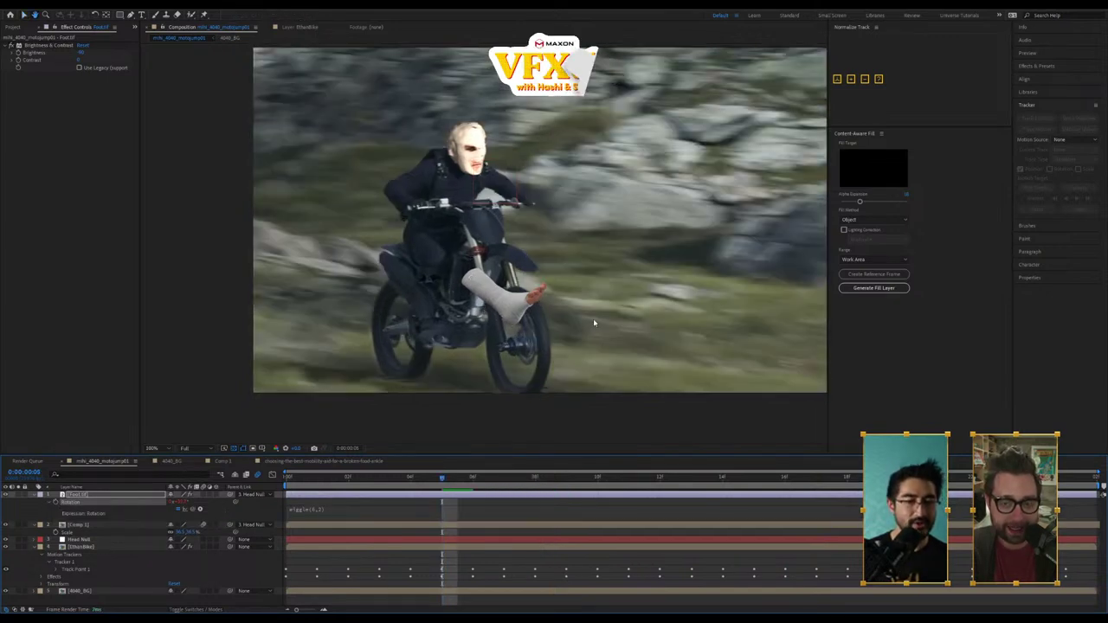
pyautogui.press('space')
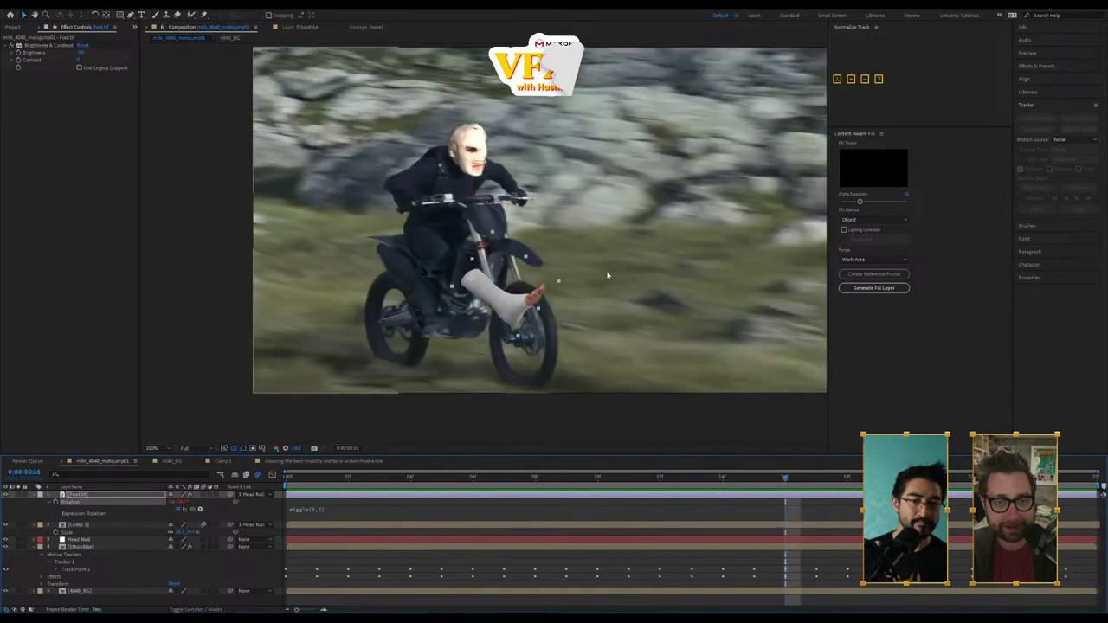
# Step: Increase the cast rotation's wiggle amplitude to 15 and play back the shot
pyautogui.click(328, 509)
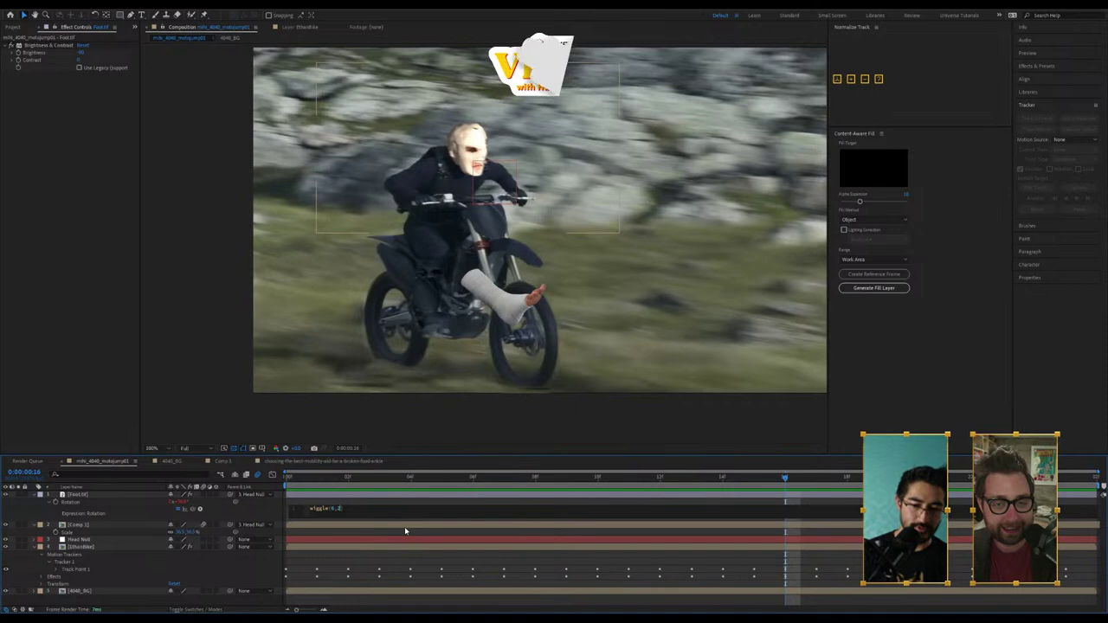
pyautogui.write('15')
pyautogui.click(406, 502)
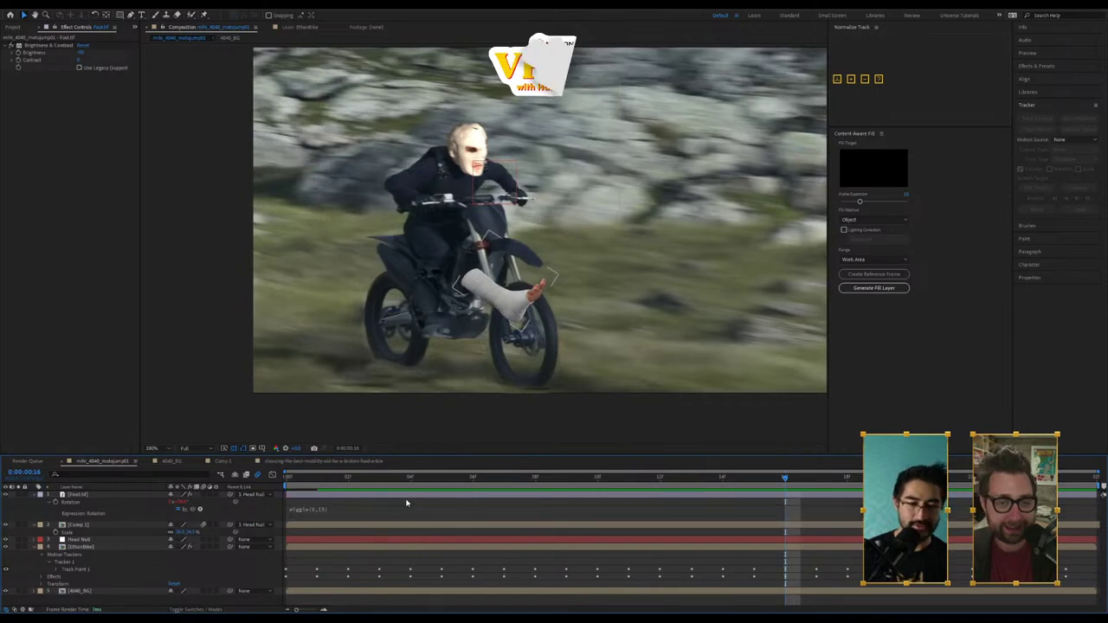
pyautogui.press('space')
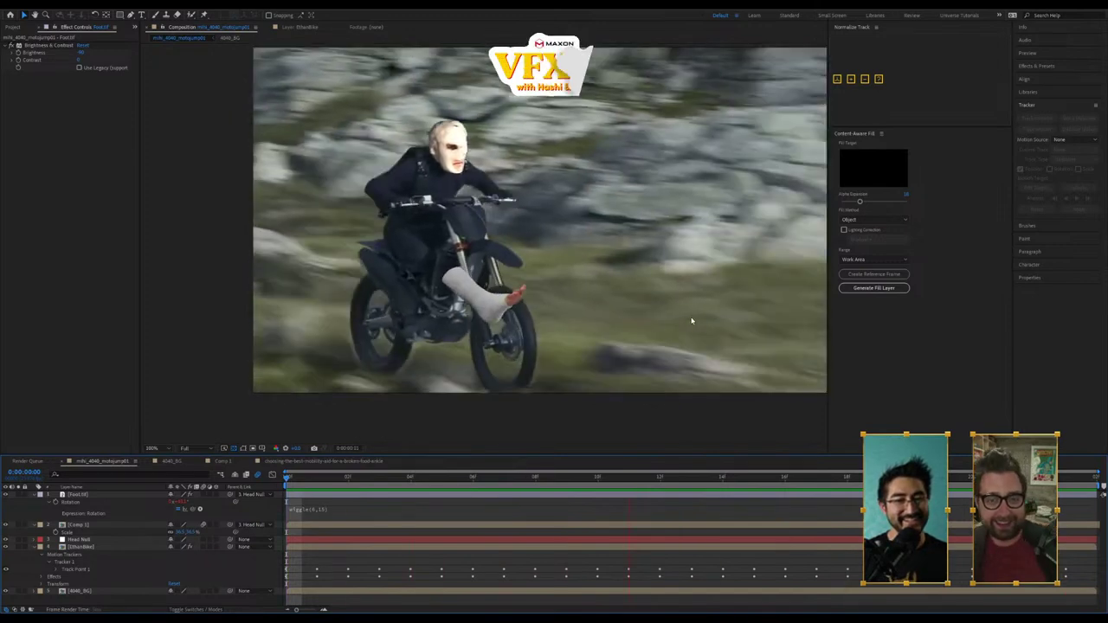
# Step: Move the leg cast lower on the motorcycle, over the front wheel, and preview the shot
pyautogui.click(511, 308)
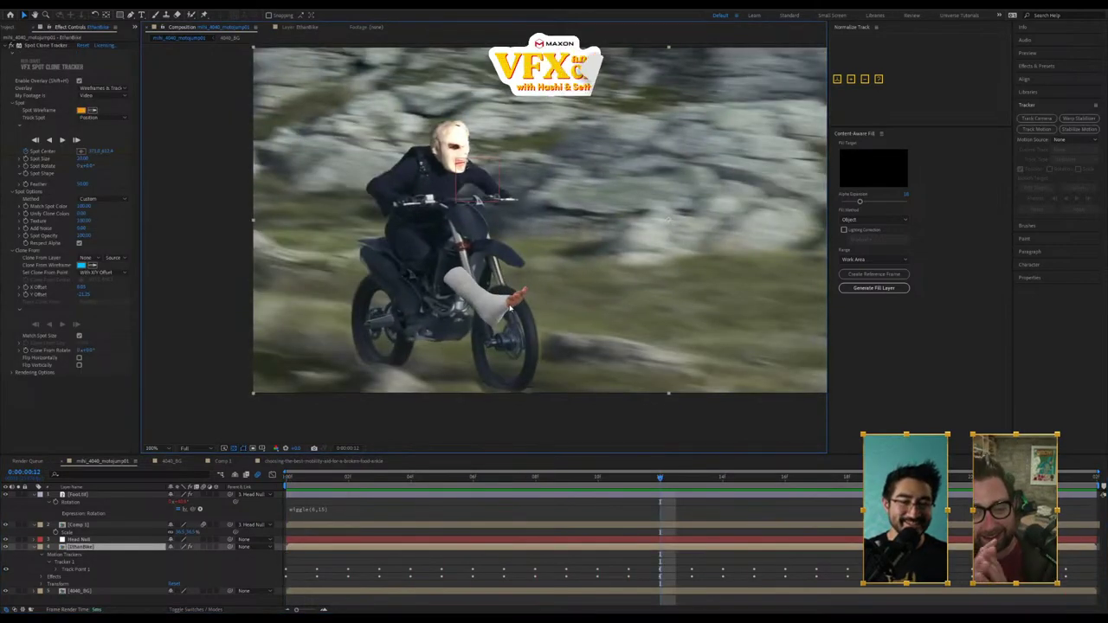
pyautogui.click(122, 495)
pyautogui.moveTo(516, 314); pyautogui.dragTo(533, 334)
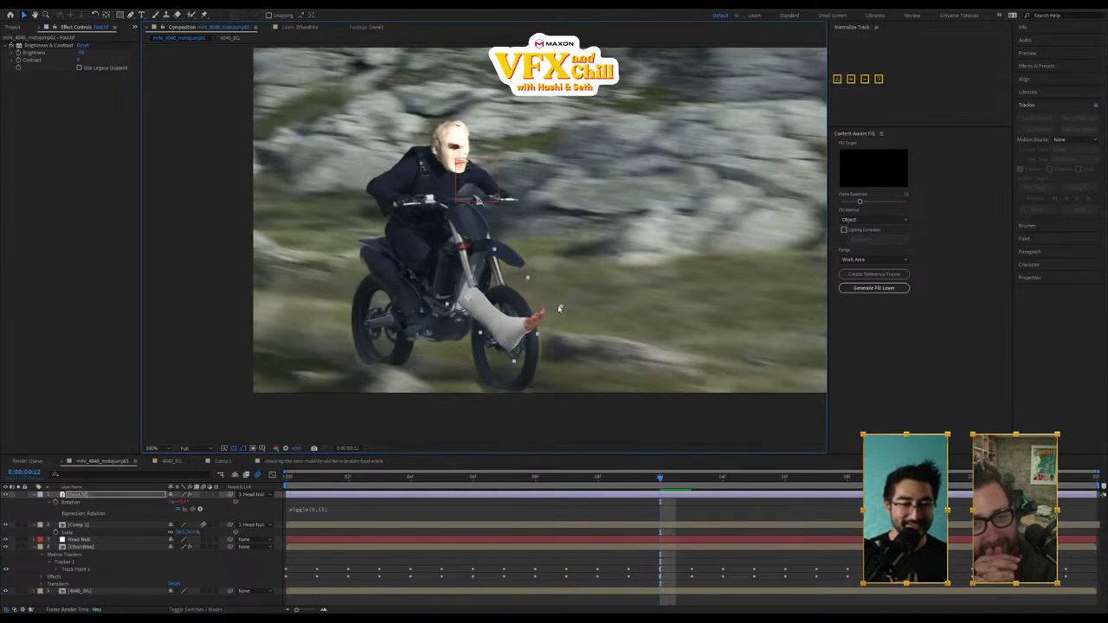
pyautogui.press('space')
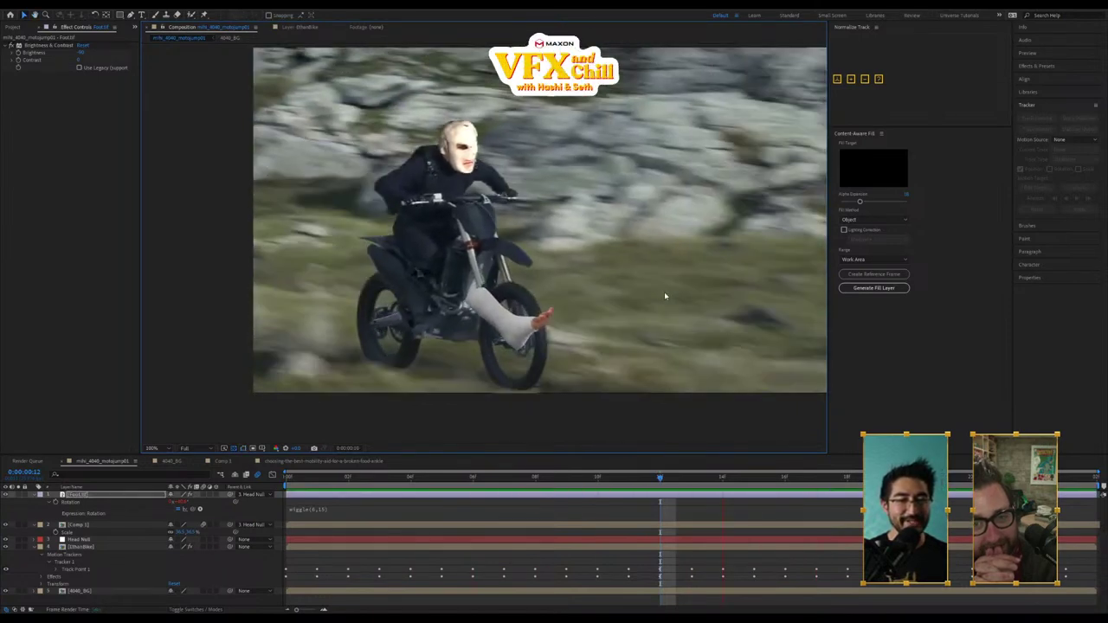
pyautogui.press('space')
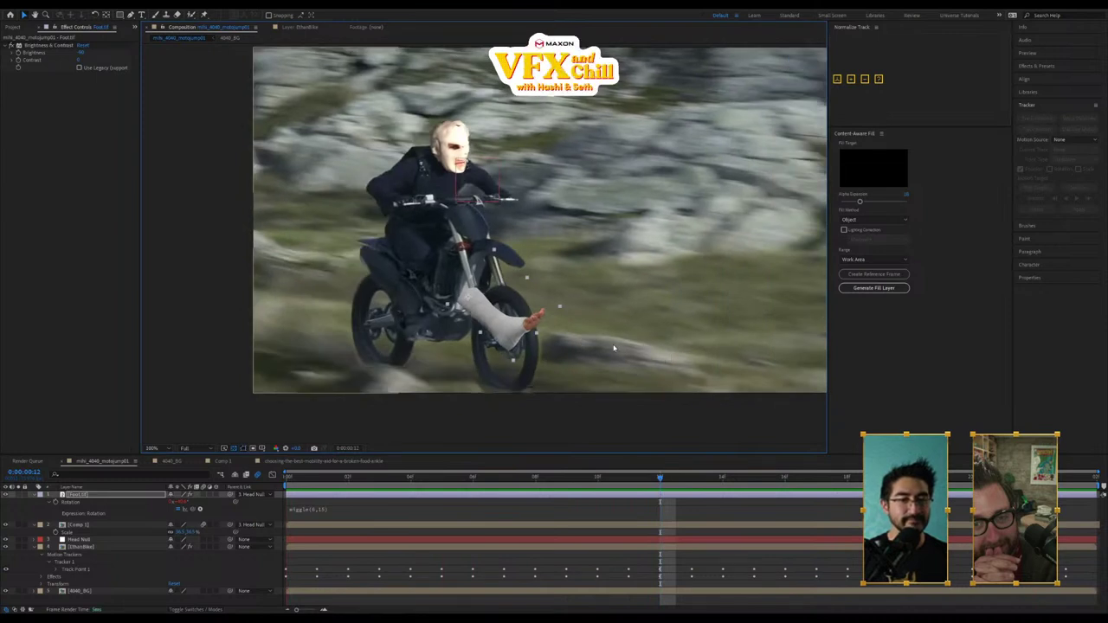
# Step: Examine how the head and leg cast sit on the rider near the start, stopping at frame 3
pyautogui.click(565, 268)
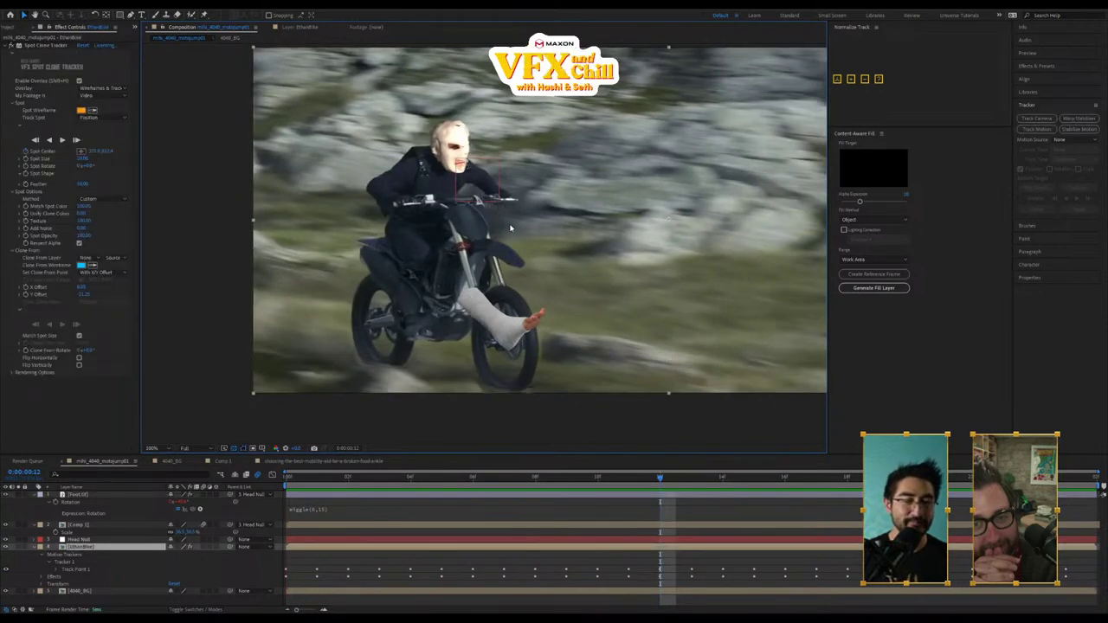
pyautogui.moveTo(515, 230); pyautogui.dragTo(548, 213)
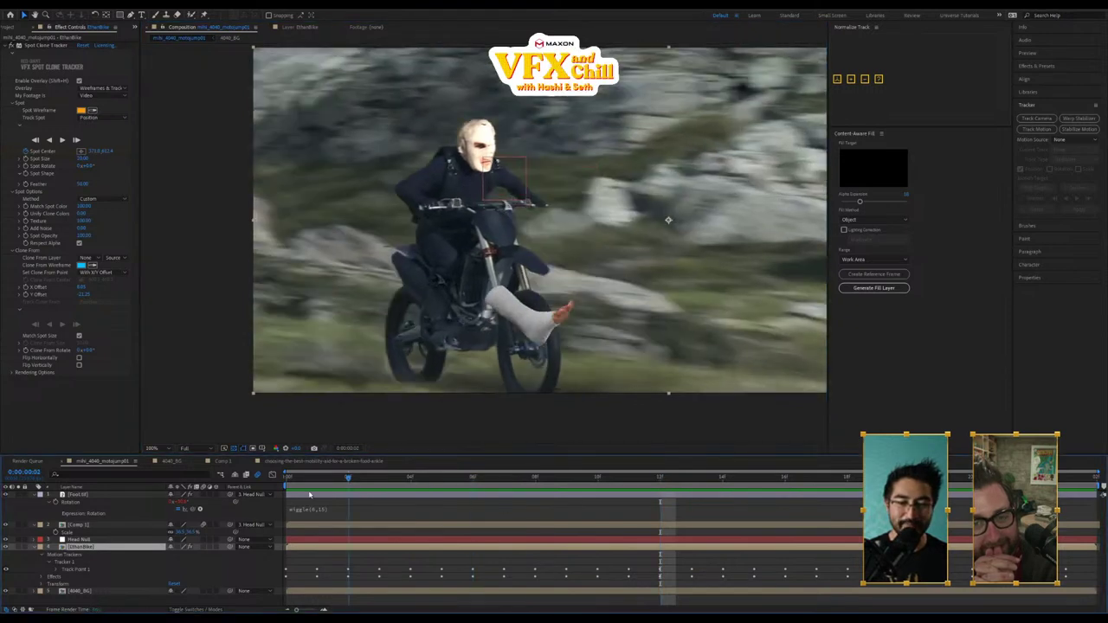
pyautogui.click(380, 478)
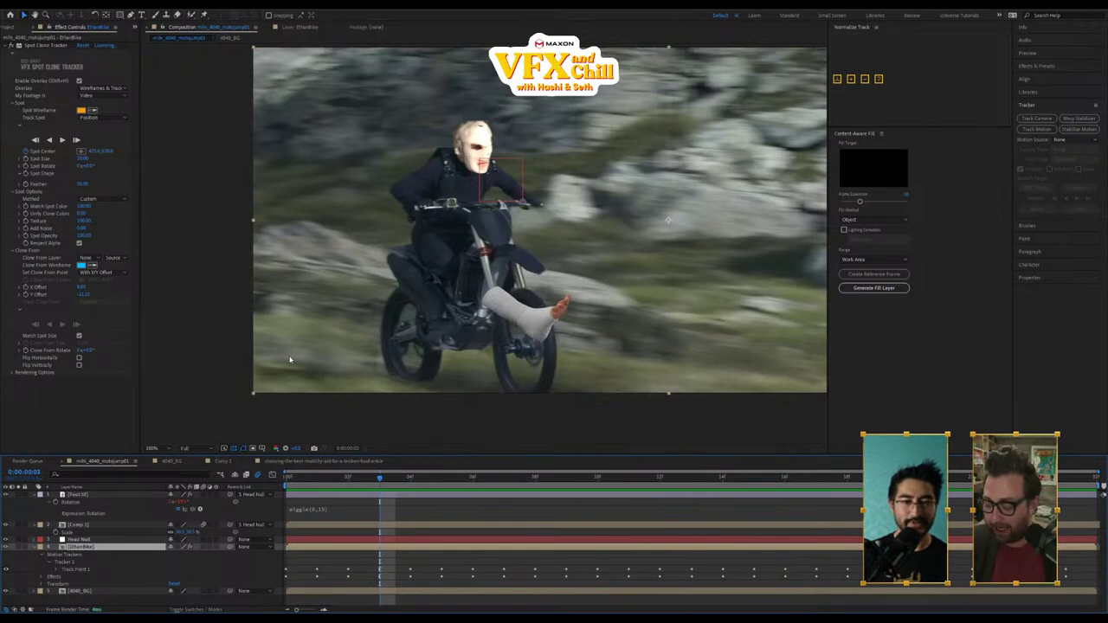
# Step: Select the Comp 1 head layer and bring up the list of effects available for it
pyautogui.click(95, 526)
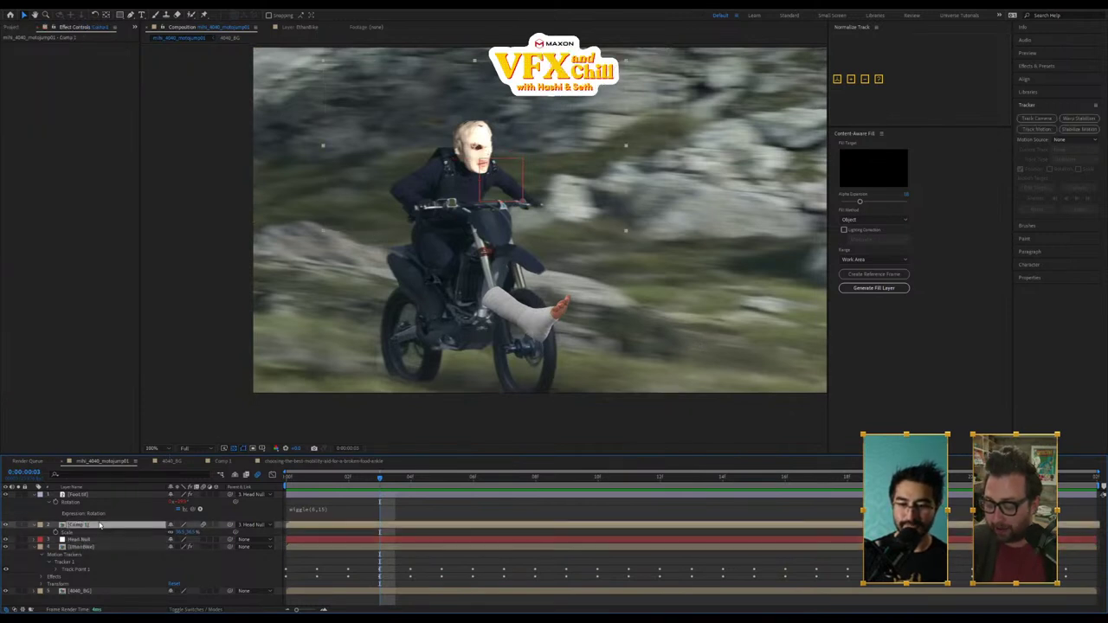
pyautogui.click(84, 548)
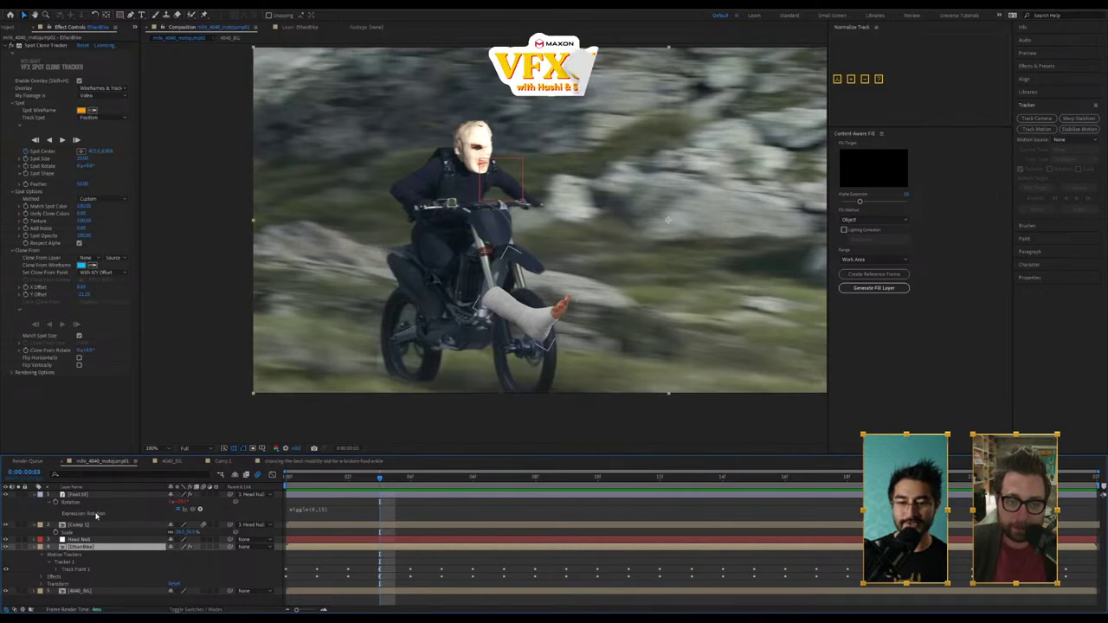
pyautogui.click(95, 524)
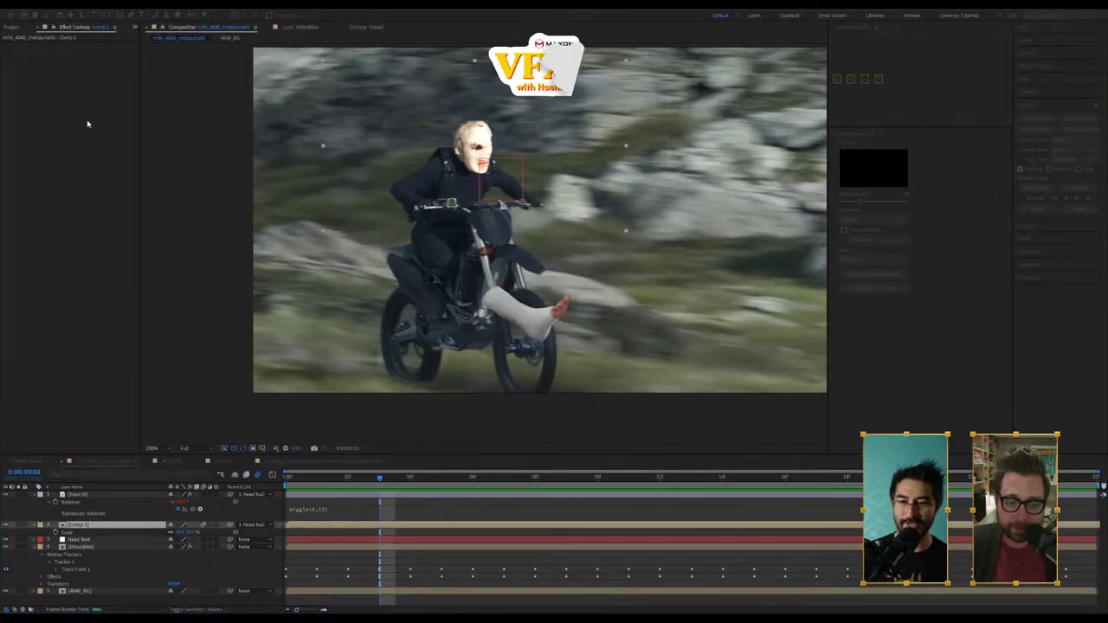
pyautogui.rightClick(90, 124)
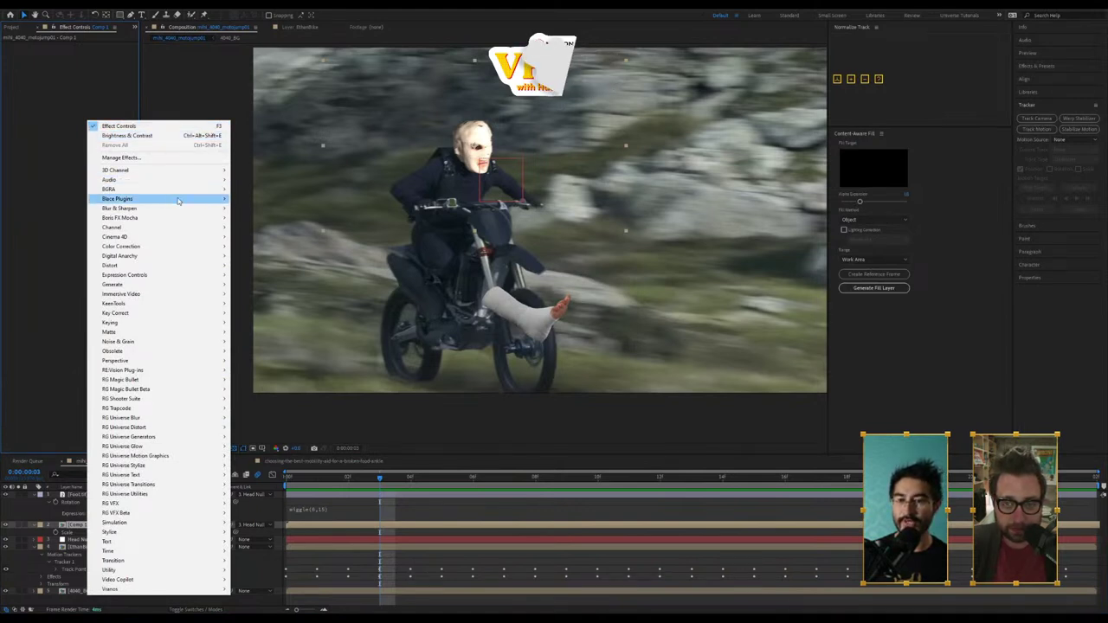
pyautogui.moveTo(177, 200)
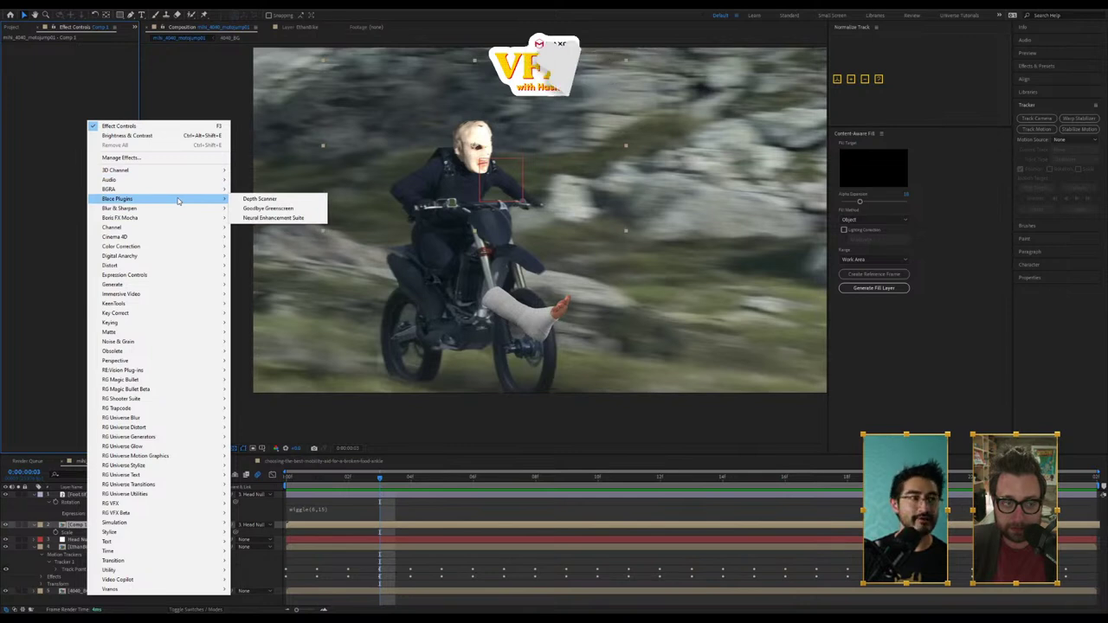